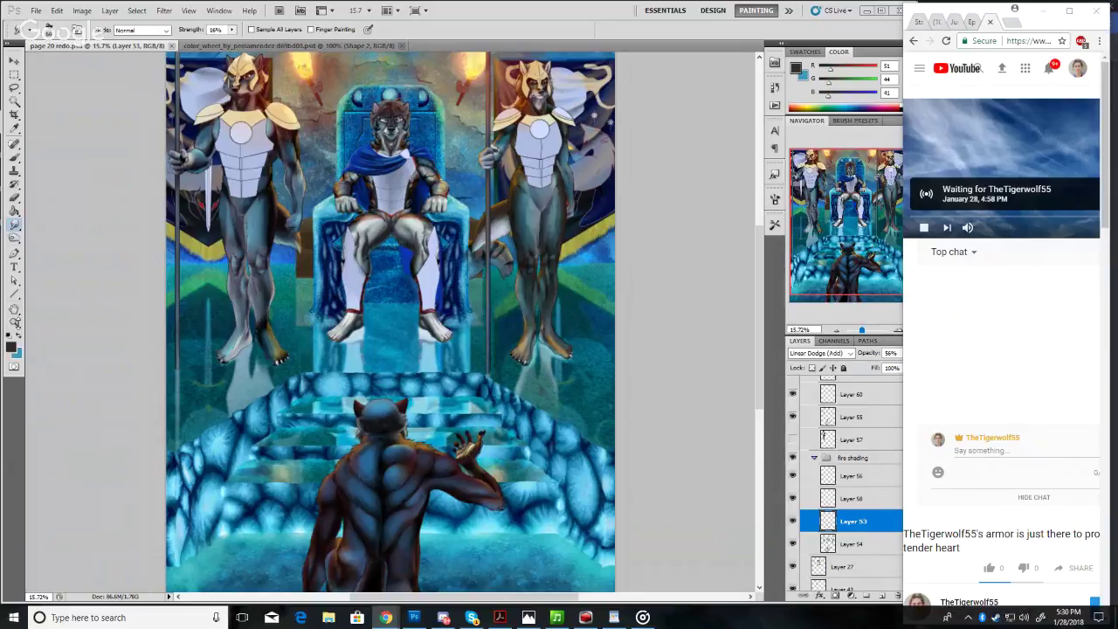
Collapse the fire shading layer group and pause the live stream preview in the browser
{"action": "left_click", "coordinate": [15, 323]}
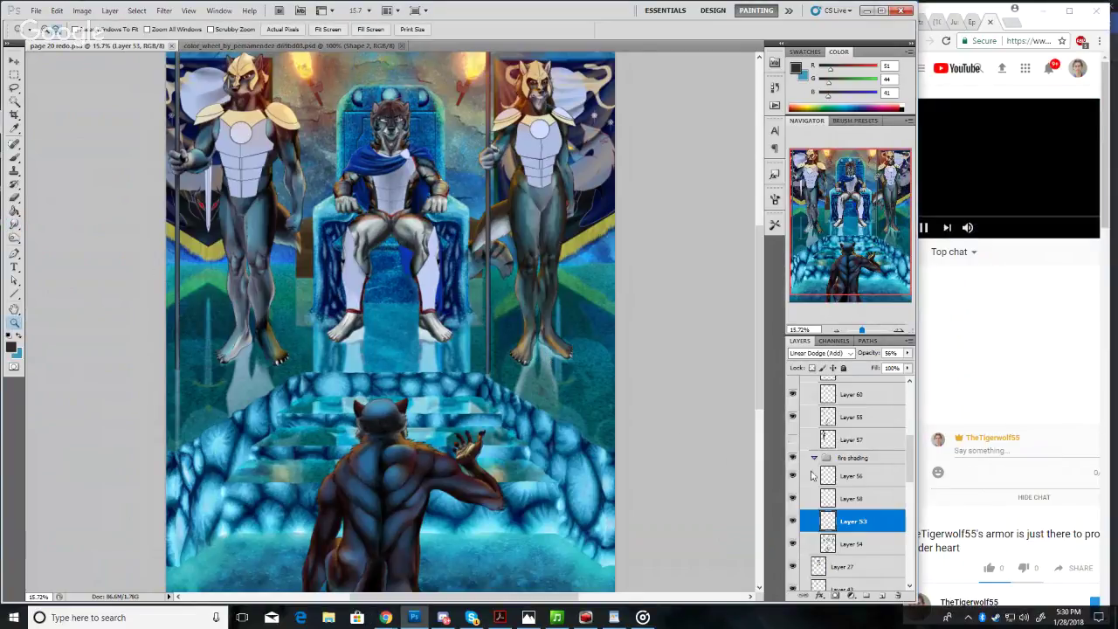
{"action": "left_click", "coordinate": [813, 458]}
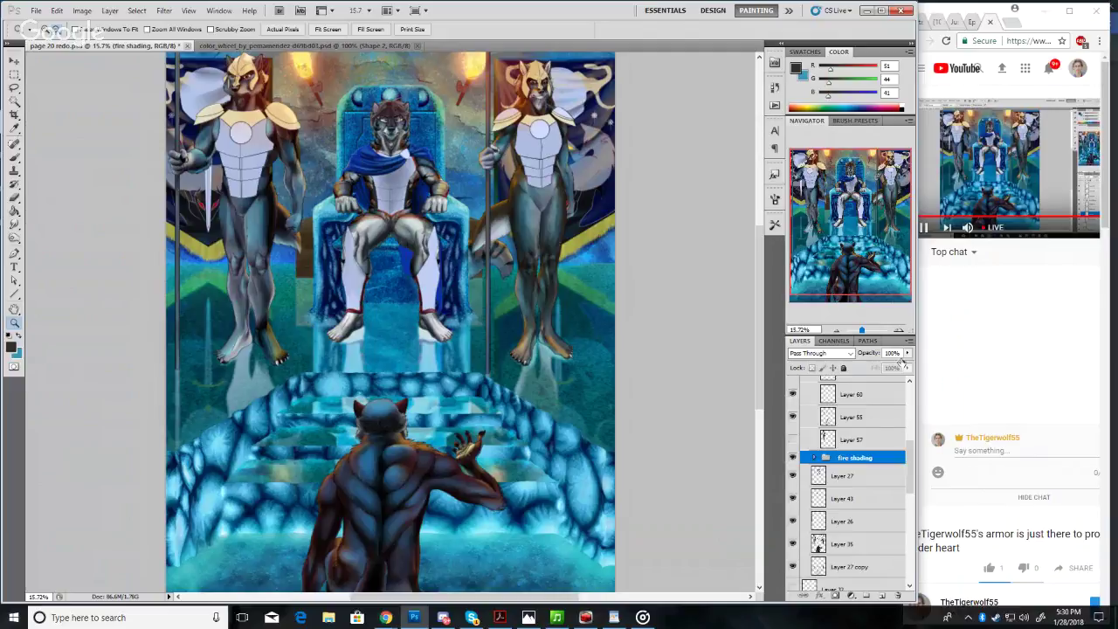
{"action": "left_click", "coordinate": [961, 191]}
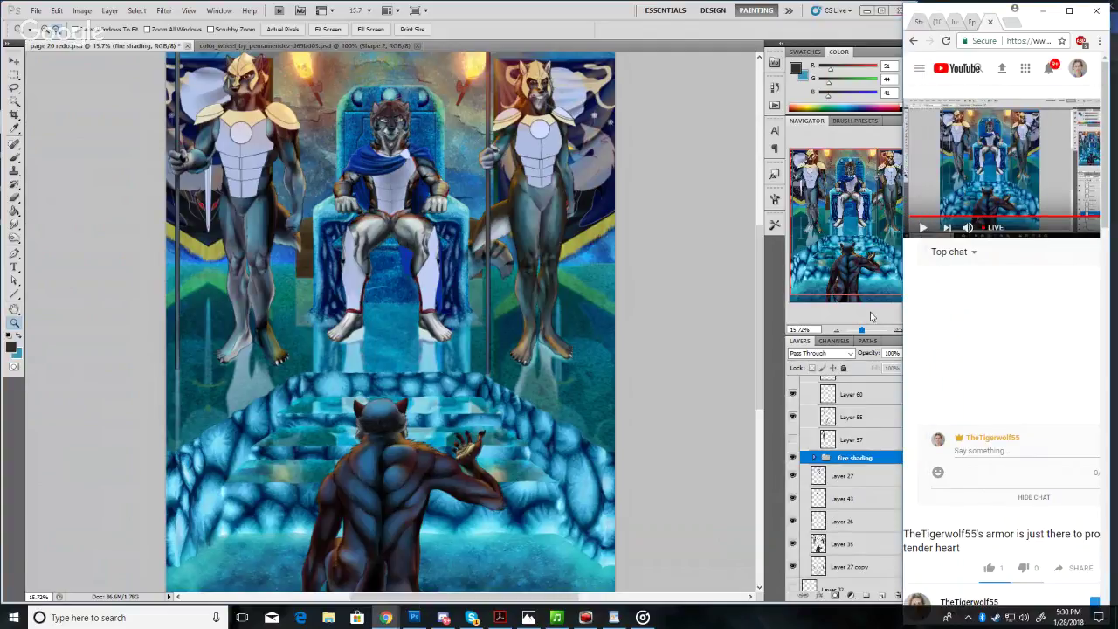
{"action": "left_click", "coordinate": [776, 321]}
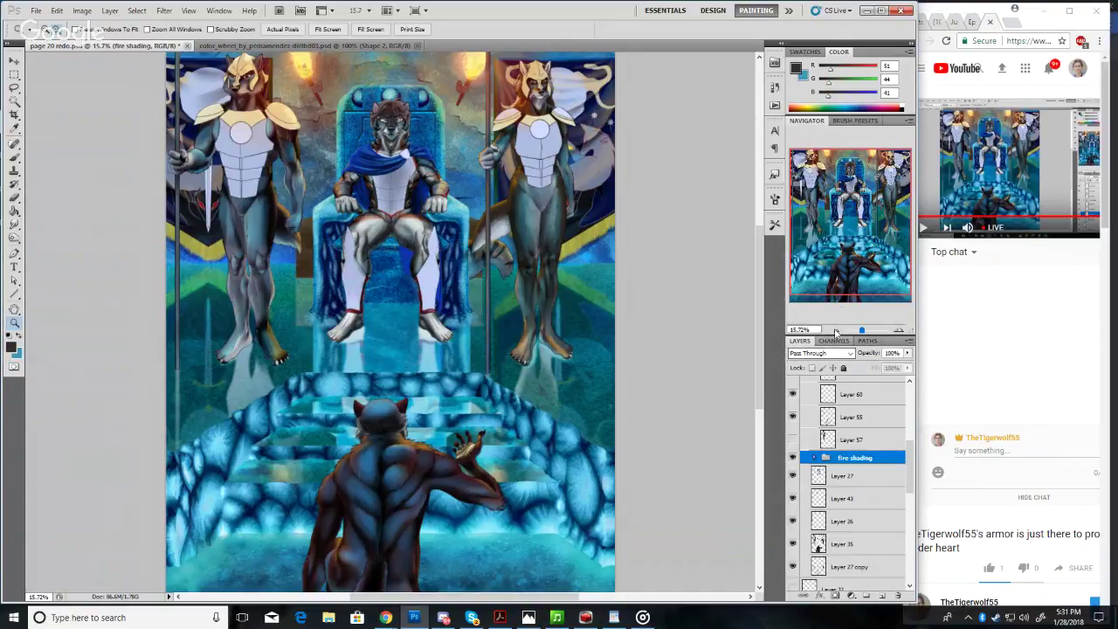
Collapse Group 4 above the fire shading group in the layer stack
{"action": "left_click_drag", "start_coordinate": [862, 330], "coordinate": [863, 330]}
{"action": "mouse_move", "coordinate": [855, 238]}
{"action": "left_mouse_down"}
{"action": "mouse_move", "coordinate": [854, 204]}
{"action": "mouse_move", "coordinate": [847, 222]}
{"action": "left_mouse_up"}
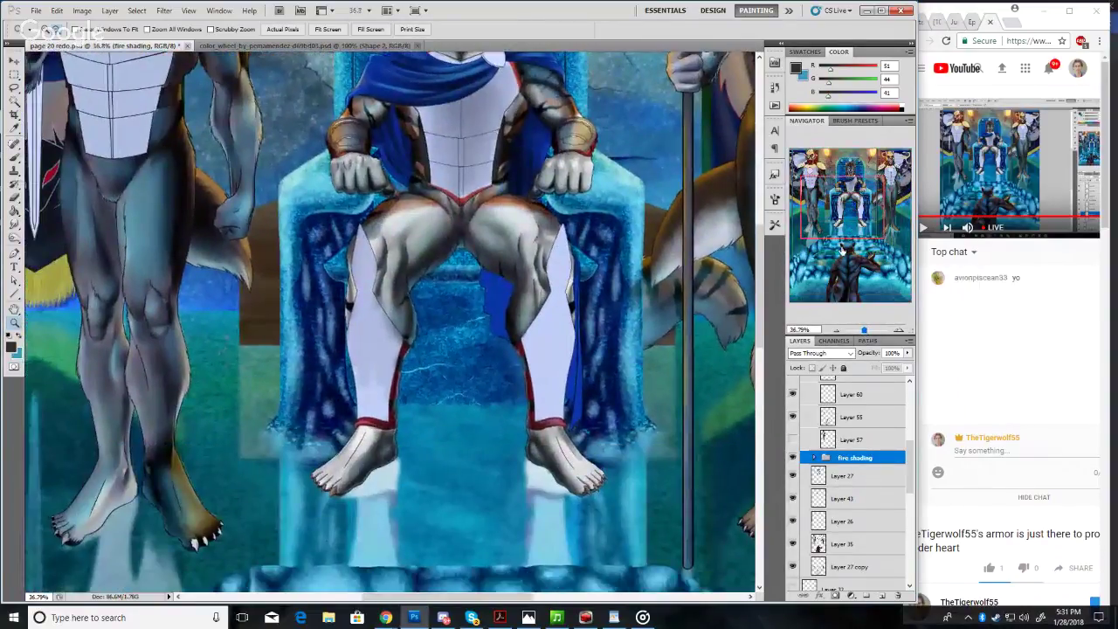
{"action": "scroll", "coordinate": [908, 452], "scroll_direction": "up", "scroll_amount": 3}
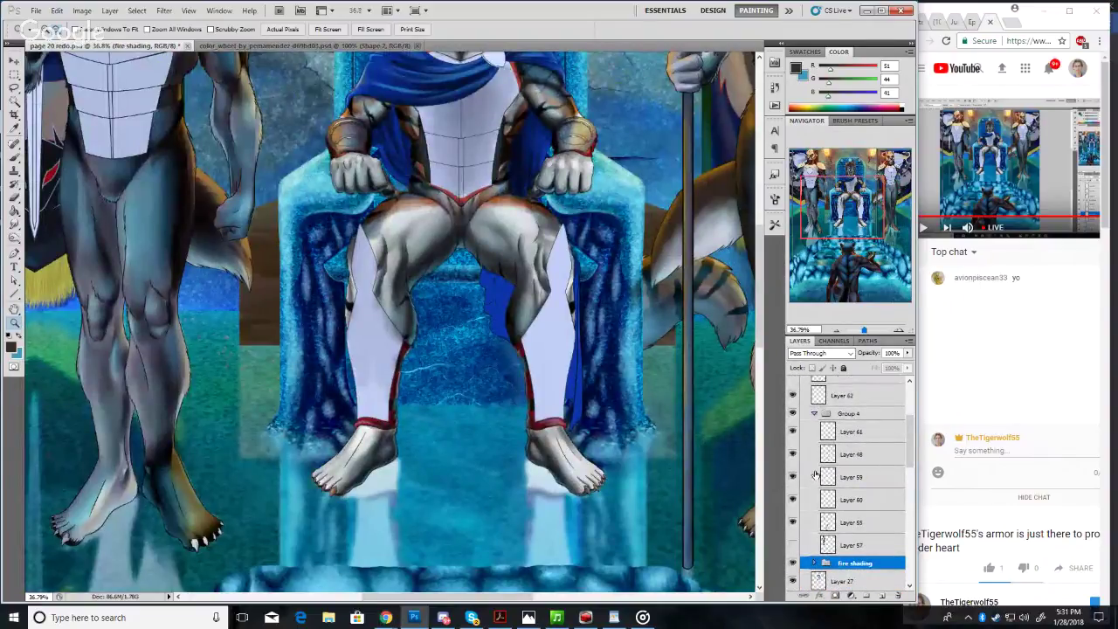
{"action": "left_click", "coordinate": [814, 413]}
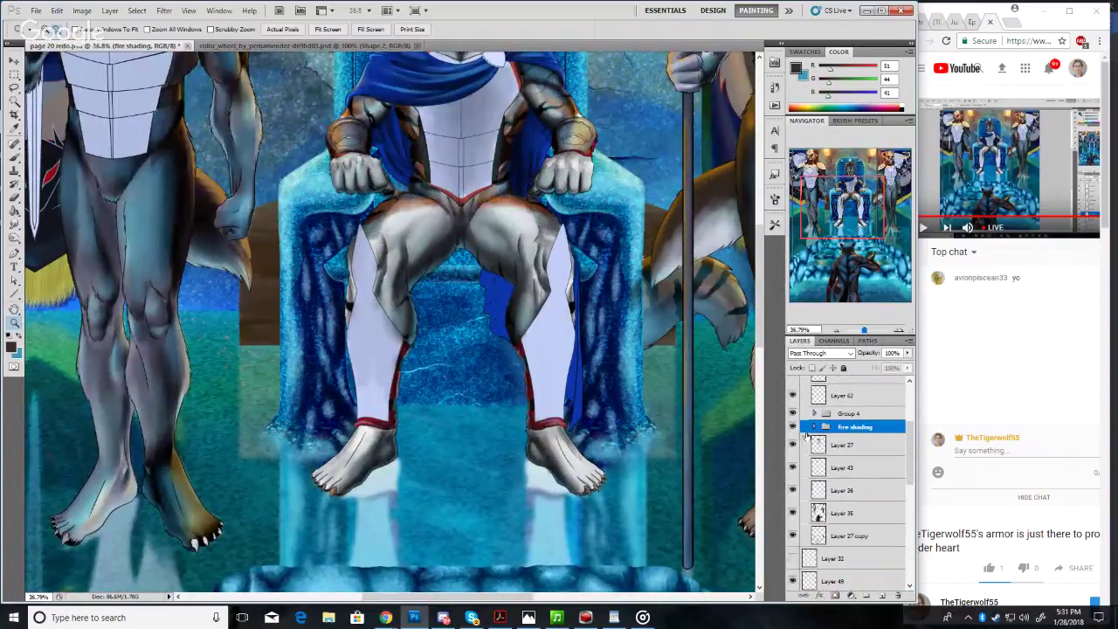
Check Layer 29 by hiding and reshowing it, and add a new layer directly above Group 4
{"action": "scroll", "coordinate": [909, 437], "scroll_direction": "up", "scroll_amount": 2}
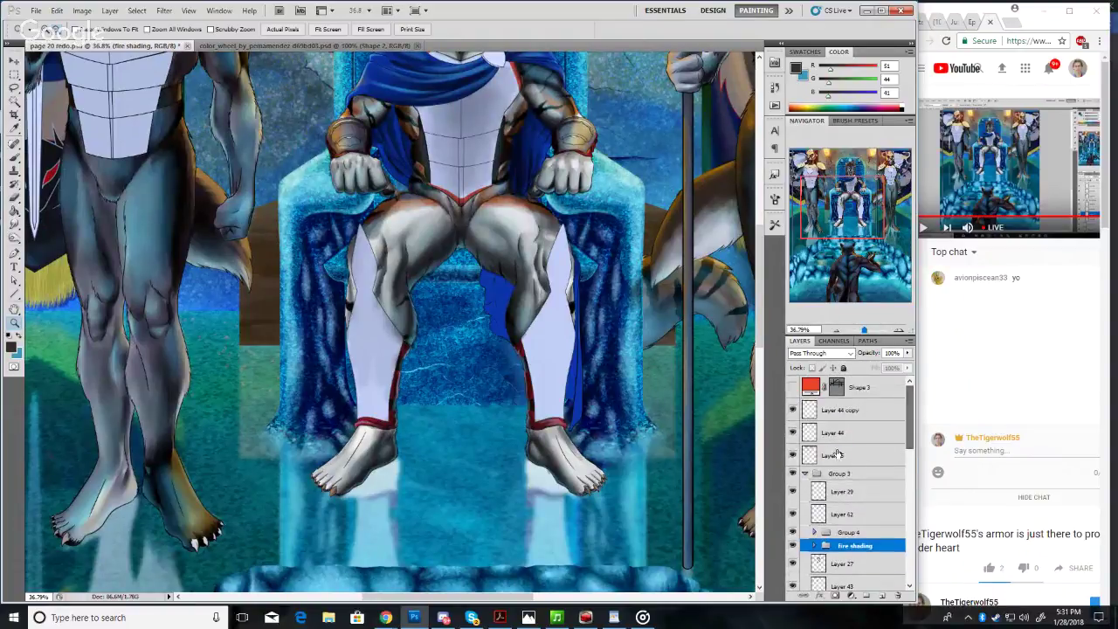
{"action": "left_click", "coordinate": [793, 493]}
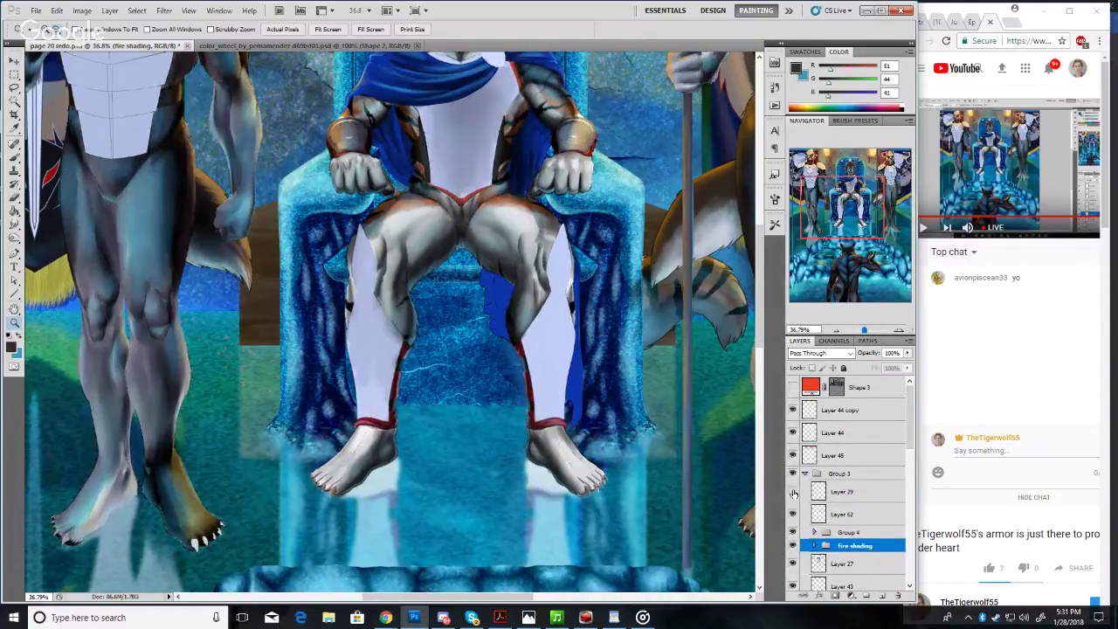
{"action": "left_click", "coordinate": [793, 493]}
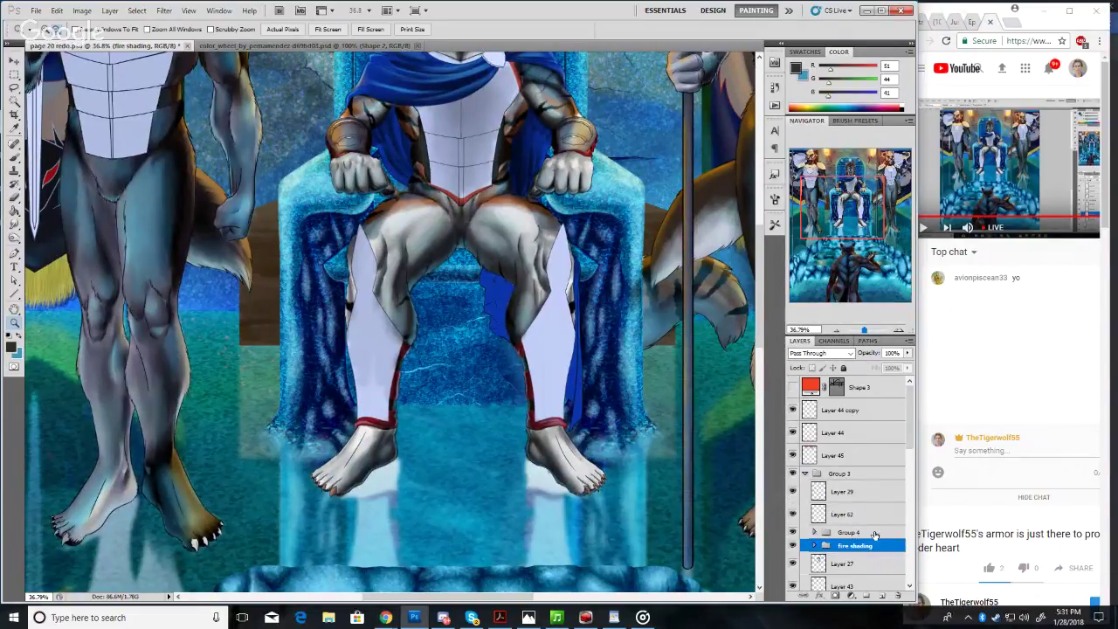
{"action": "left_click", "coordinate": [872, 534]}
{"action": "left_click", "coordinate": [882, 596]}
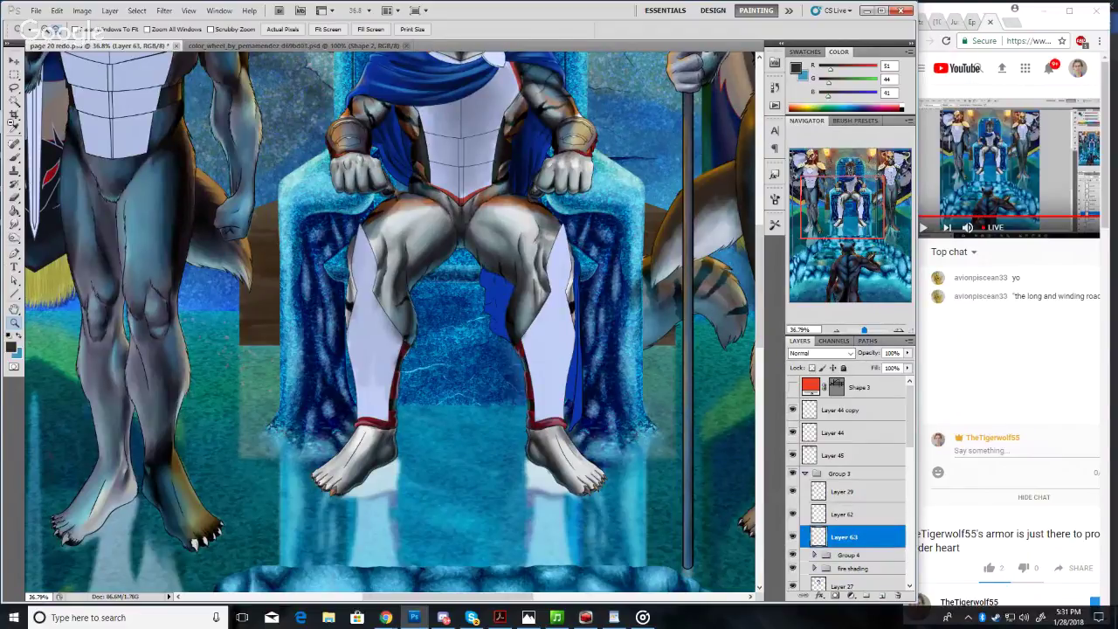
Set the brush colour to dark teal (RGB 0, 70, 77) sampled from the floor beside the throne
{"action": "left_click", "coordinate": [14, 128]}
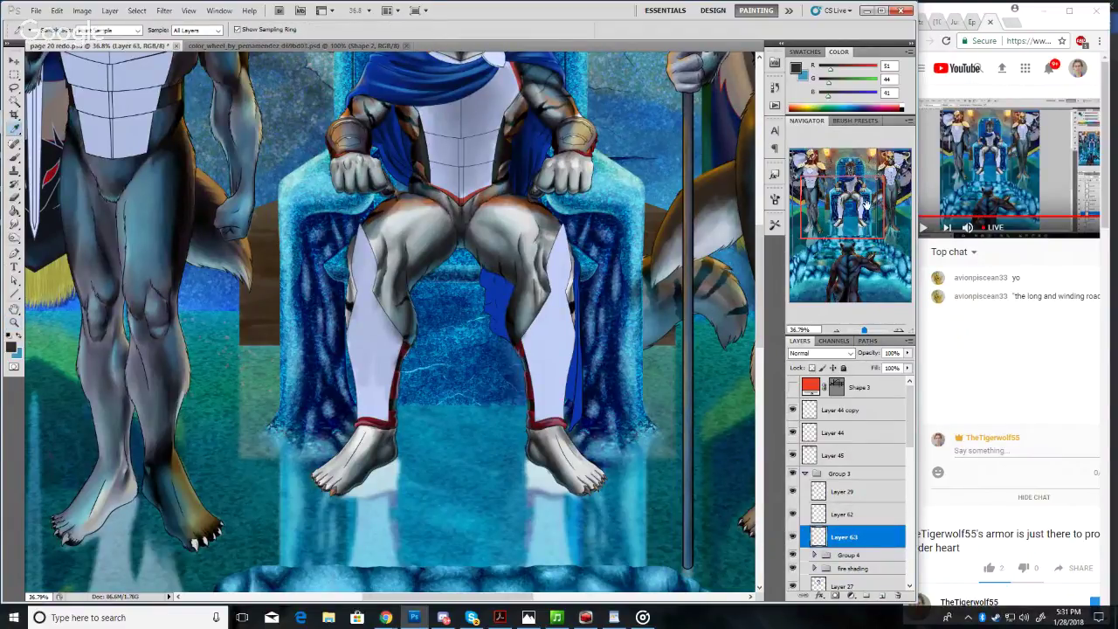
{"action": "mouse_move", "coordinate": [867, 204]}
{"action": "left_mouse_down"}
{"action": "mouse_move", "coordinate": [866, 242]}
{"action": "mouse_move", "coordinate": [875, 221]}
{"action": "left_mouse_up"}
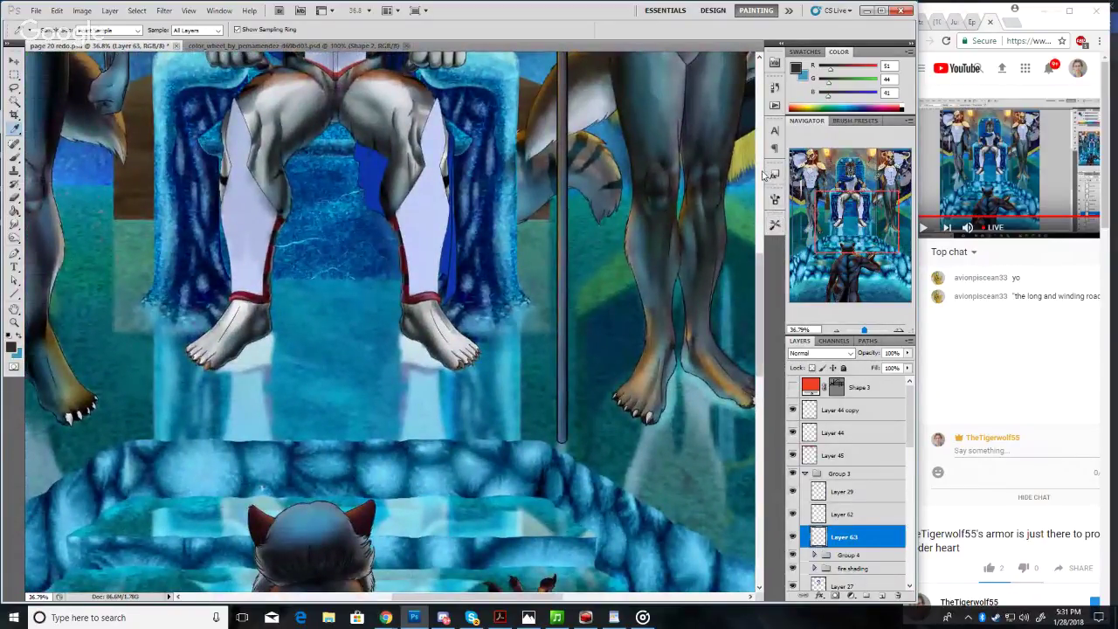
{"action": "left_click_drag", "start_coordinate": [827, 215], "coordinate": [843, 193]}
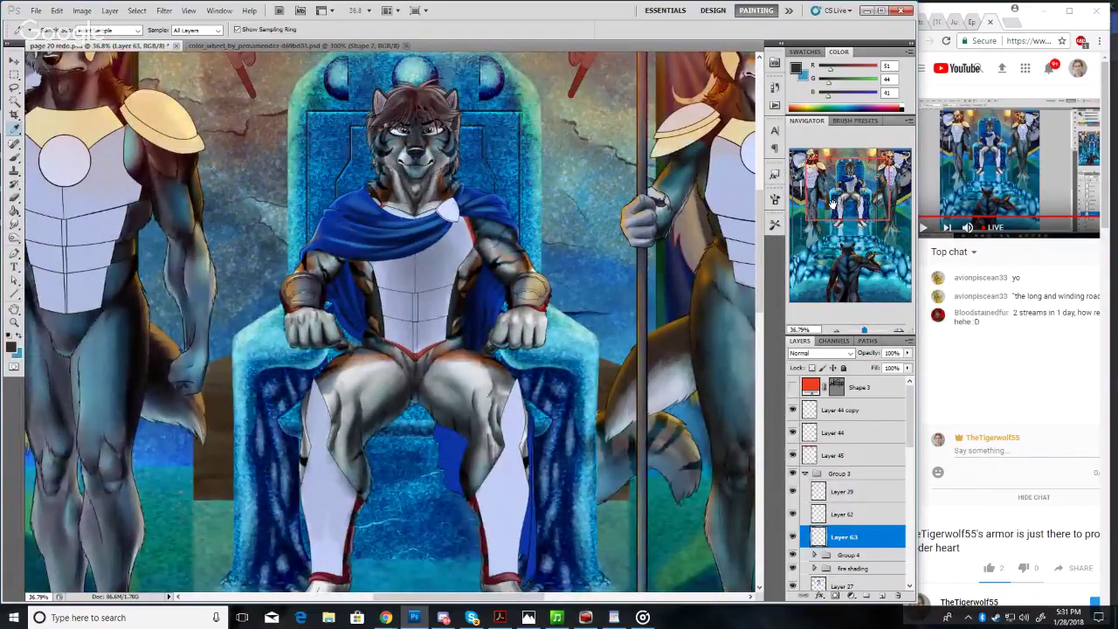
{"action": "left_click_drag", "start_coordinate": [858, 183], "coordinate": [865, 185]}
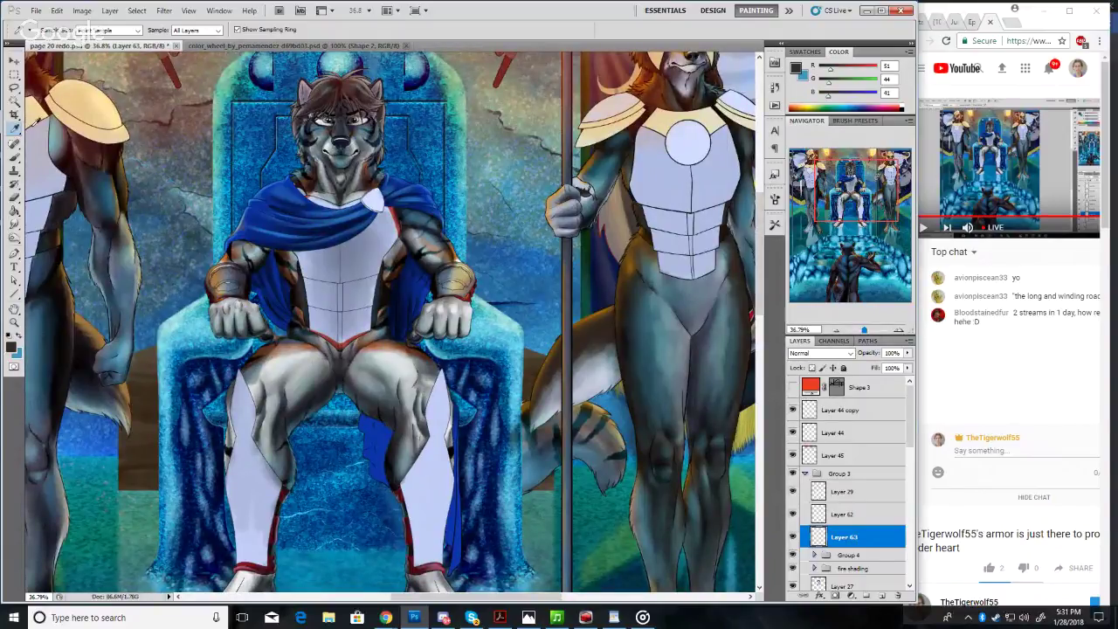
{"action": "left_click", "coordinate": [14, 158]}
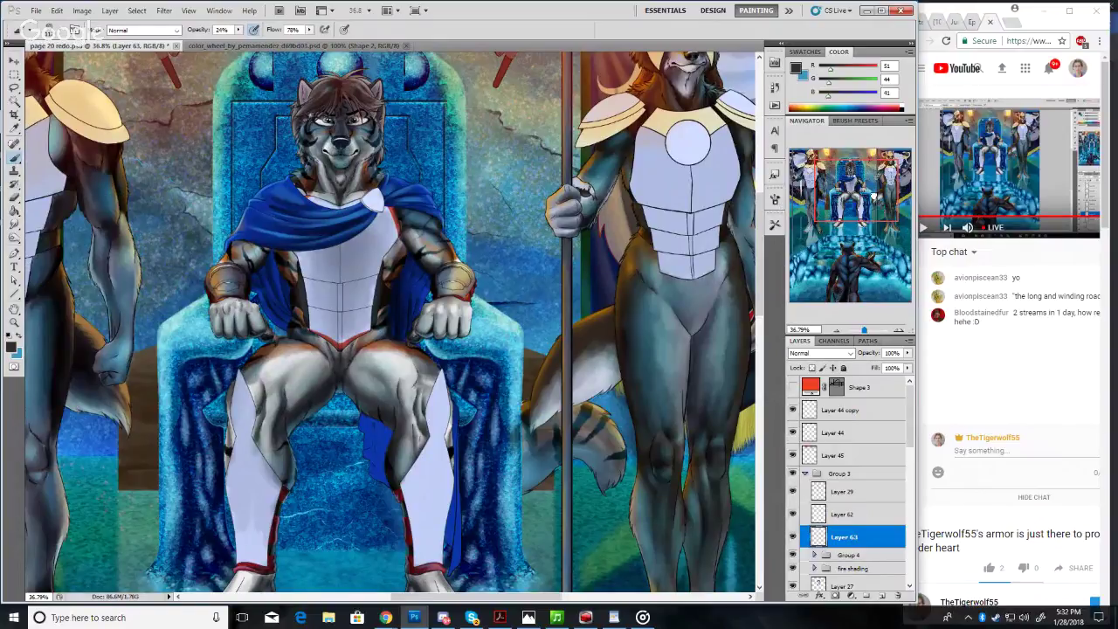
{"action": "left_click_drag", "start_coordinate": [874, 198], "coordinate": [871, 251]}
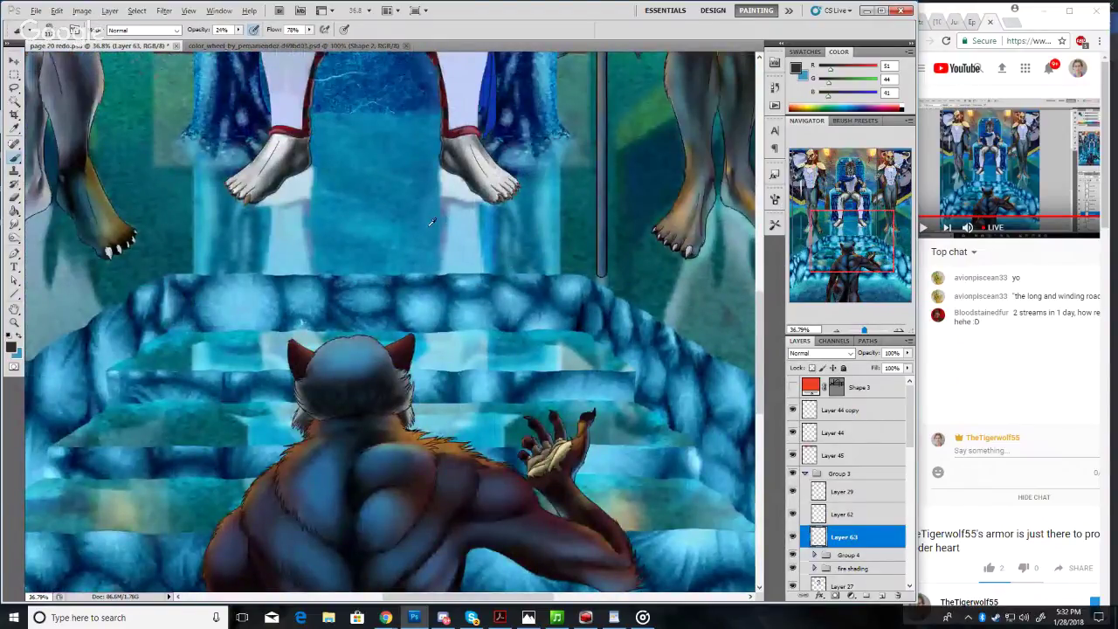
{"action": "left_click", "coordinate": [589, 247], "text": "alt"}
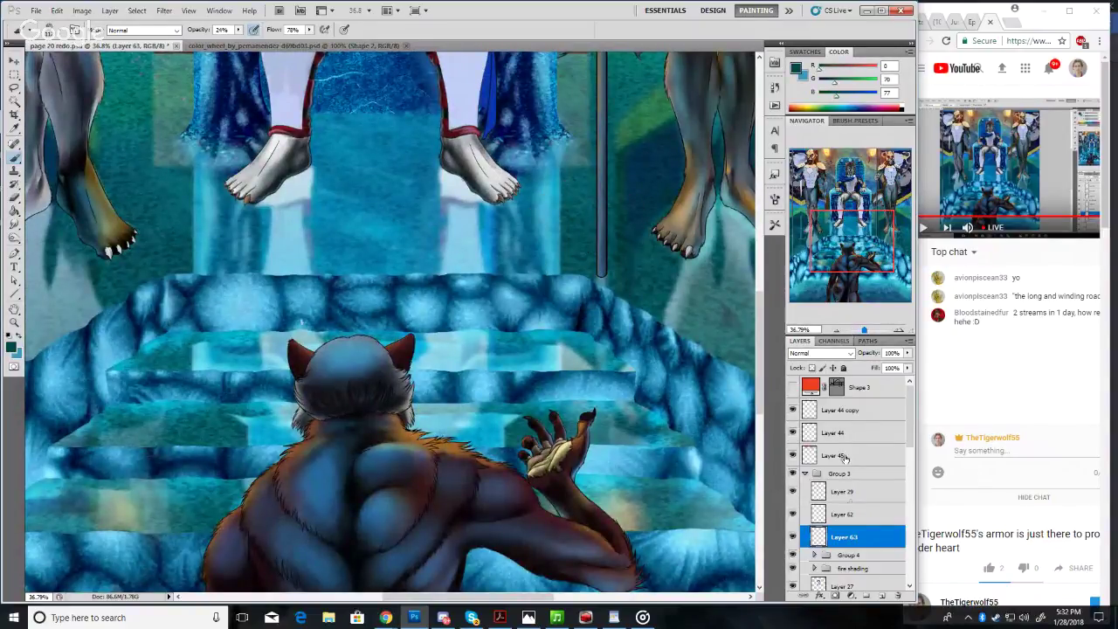
Brush soft teal shading at 24% opacity over the seated figure's lower breastplate and both shin guards
{"action": "left_click_drag", "start_coordinate": [842, 235], "coordinate": [841, 199]}
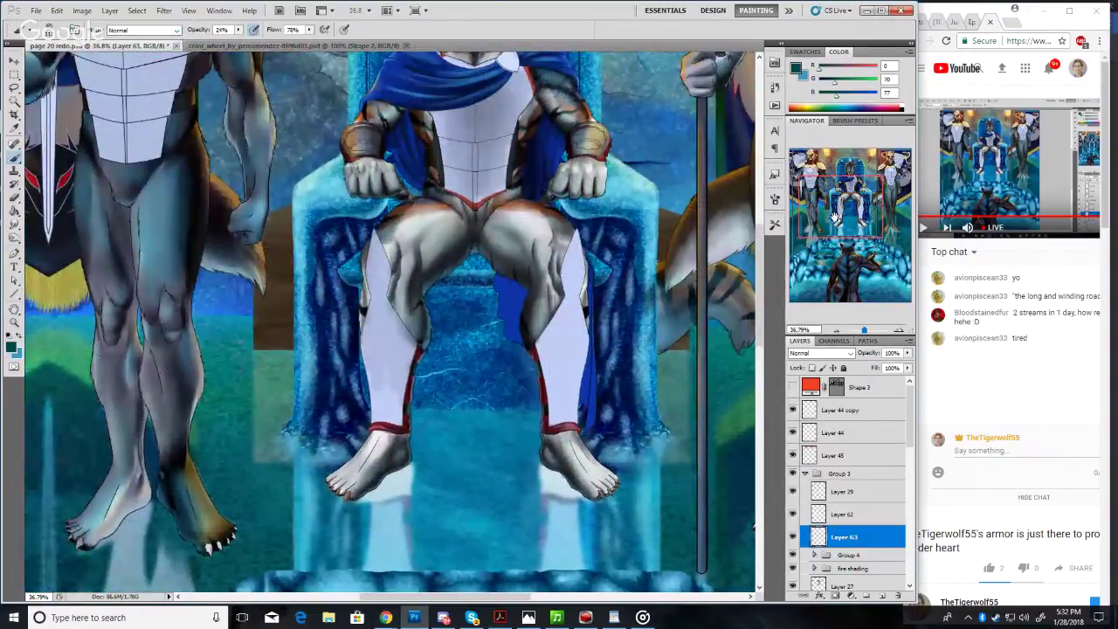
{"action": "left_click_drag", "start_coordinate": [499, 202], "coordinate": [498, 302]}
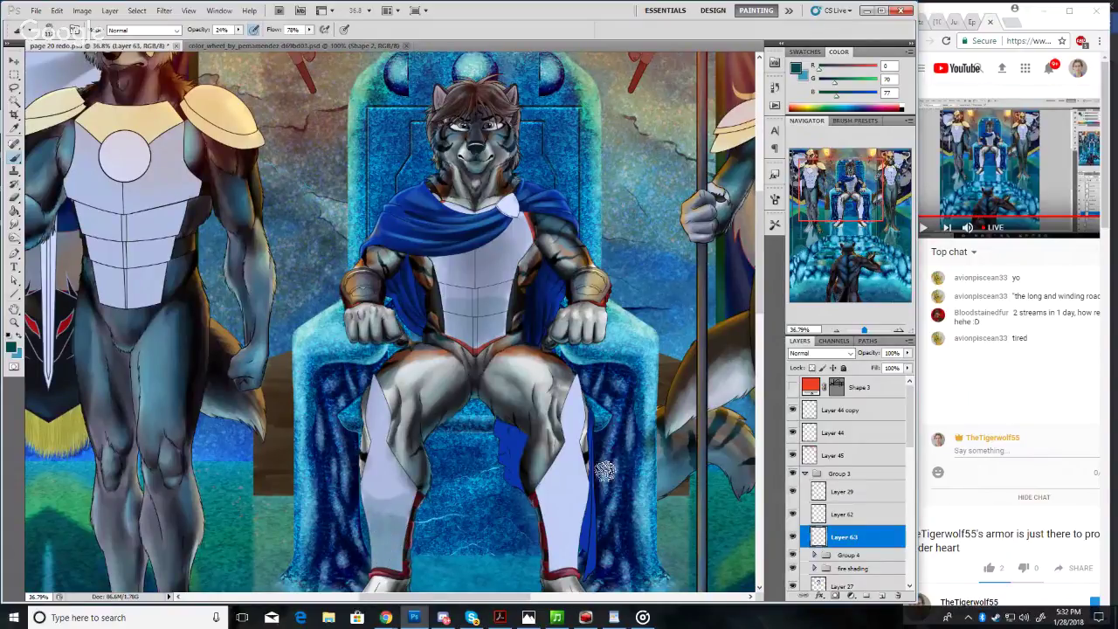
{"action": "left_click_drag", "start_coordinate": [867, 198], "coordinate": [867, 210]}
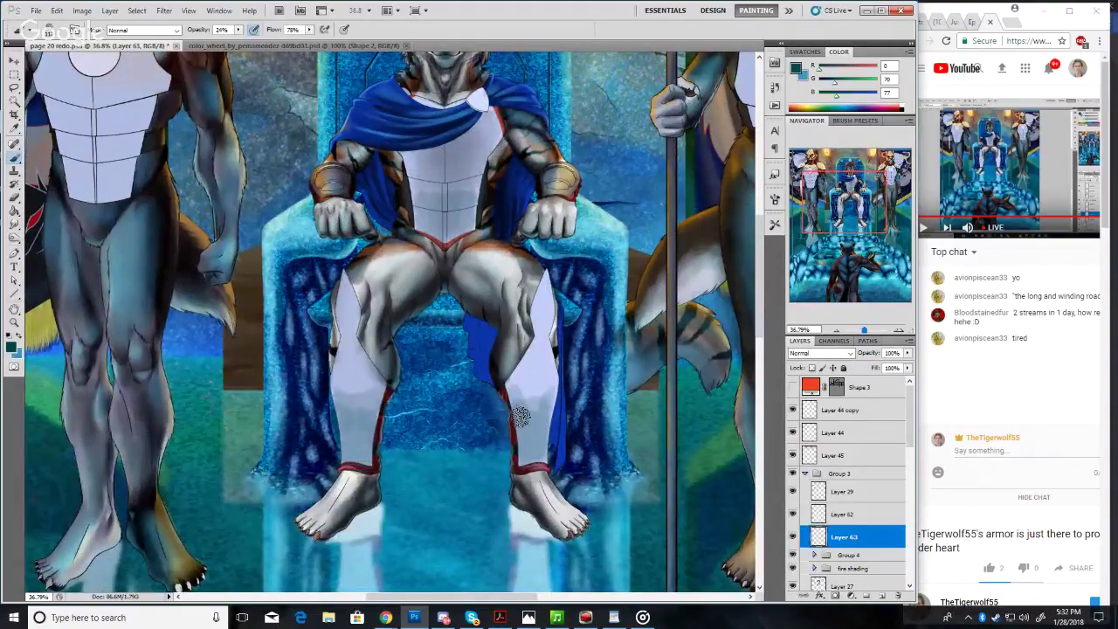
{"action": "mouse_move", "coordinate": [519, 418]}
{"action": "left_mouse_down"}
{"action": "mouse_move", "coordinate": [527, 450]}
{"action": "mouse_move", "coordinate": [548, 393]}
{"action": "left_mouse_up"}
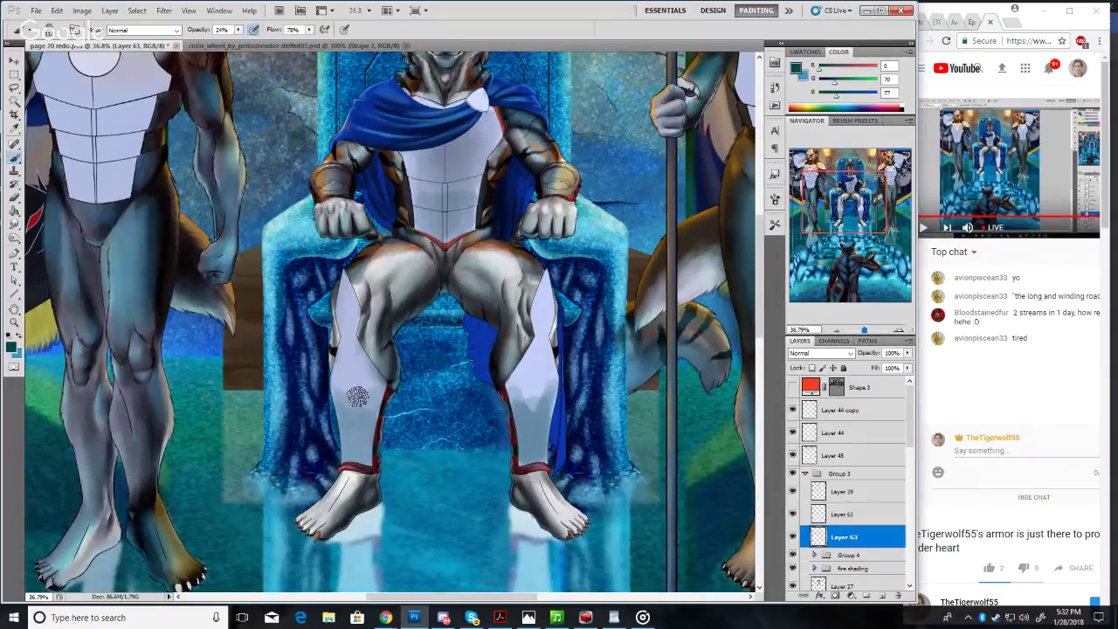
{"action": "mouse_move", "coordinate": [358, 396]}
{"action": "left_mouse_down"}
{"action": "mouse_move", "coordinate": [364, 434]}
{"action": "mouse_move", "coordinate": [371, 419]}
{"action": "mouse_move", "coordinate": [351, 453]}
{"action": "mouse_move", "coordinate": [342, 407]}
{"action": "left_mouse_up"}
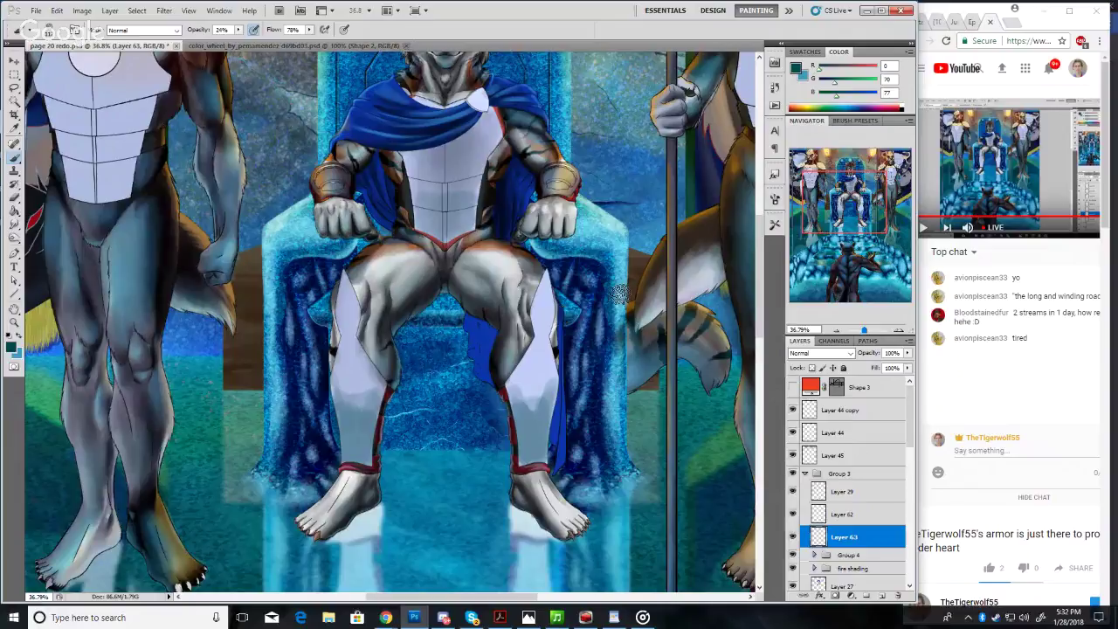
Sample a near-black from the left guard's leg and, with a smaller brush, shade the outer edge of the seated figure's left-hand shin guard
{"action": "mouse_move", "coordinate": [852, 212]}
{"action": "left_mouse_down"}
{"action": "mouse_move", "coordinate": [856, 197]}
{"action": "mouse_move", "coordinate": [864, 206]}
{"action": "mouse_move", "coordinate": [840, 214]}
{"action": "left_mouse_up"}
{"action": "left_click", "coordinate": [14, 129]}
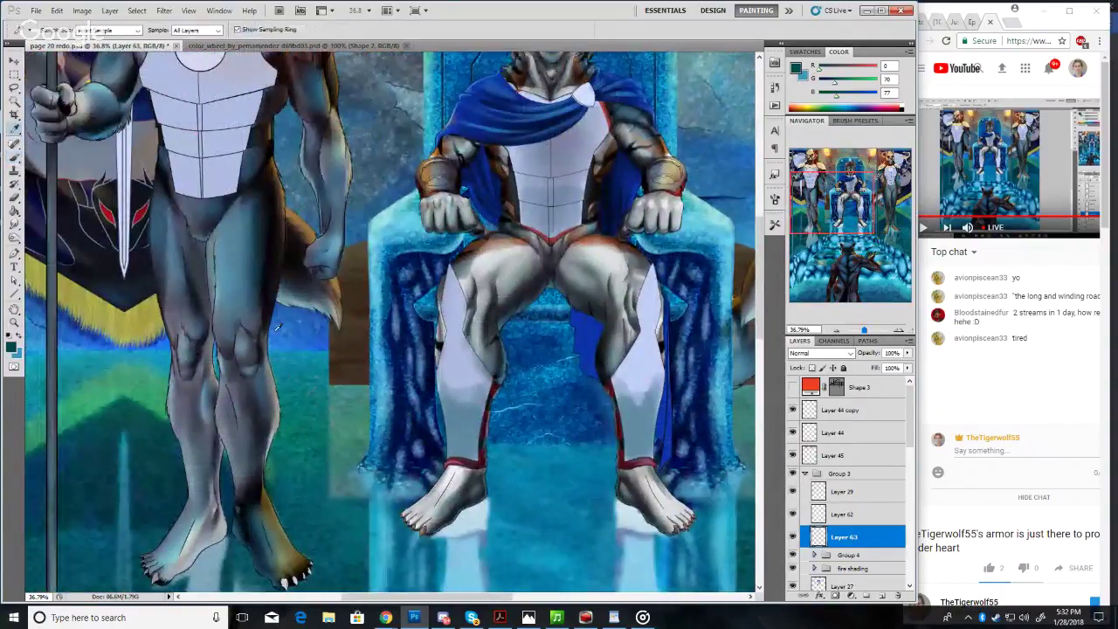
{"action": "left_click", "coordinate": [270, 366]}
{"action": "left_click", "coordinate": [262, 311]}
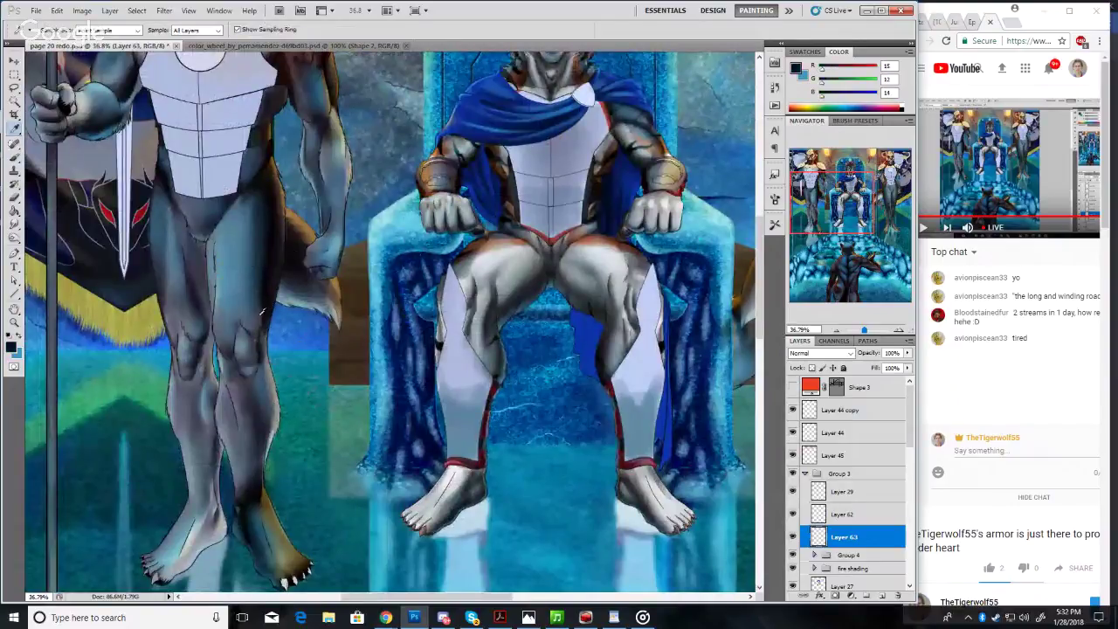
{"action": "left_click", "coordinate": [13, 158]}
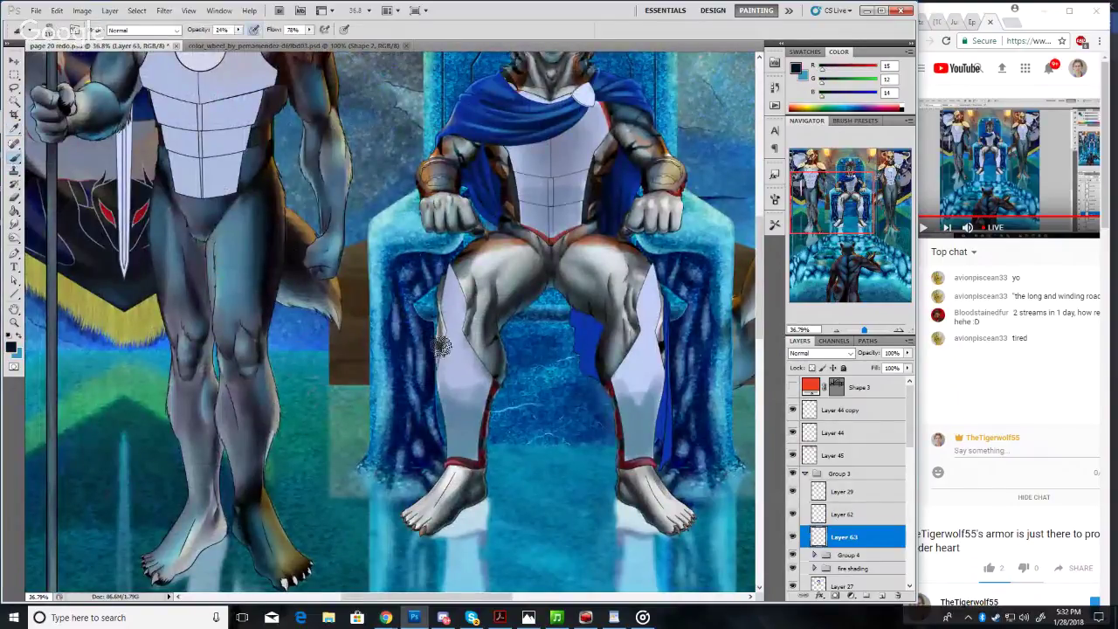
{"action": "left_click", "coordinate": [35, 30]}
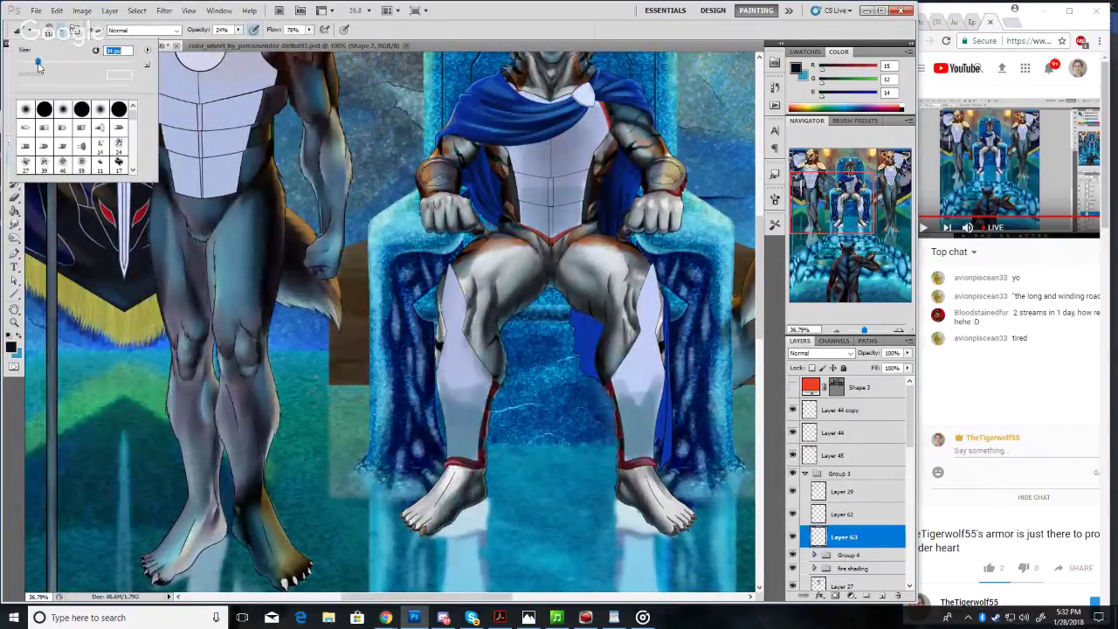
{"action": "mouse_move", "coordinate": [439, 370]}
{"action": "left_mouse_down"}
{"action": "mouse_move", "coordinate": [440, 360]}
{"action": "mouse_move", "coordinate": [448, 441]}
{"action": "left_mouse_up"}
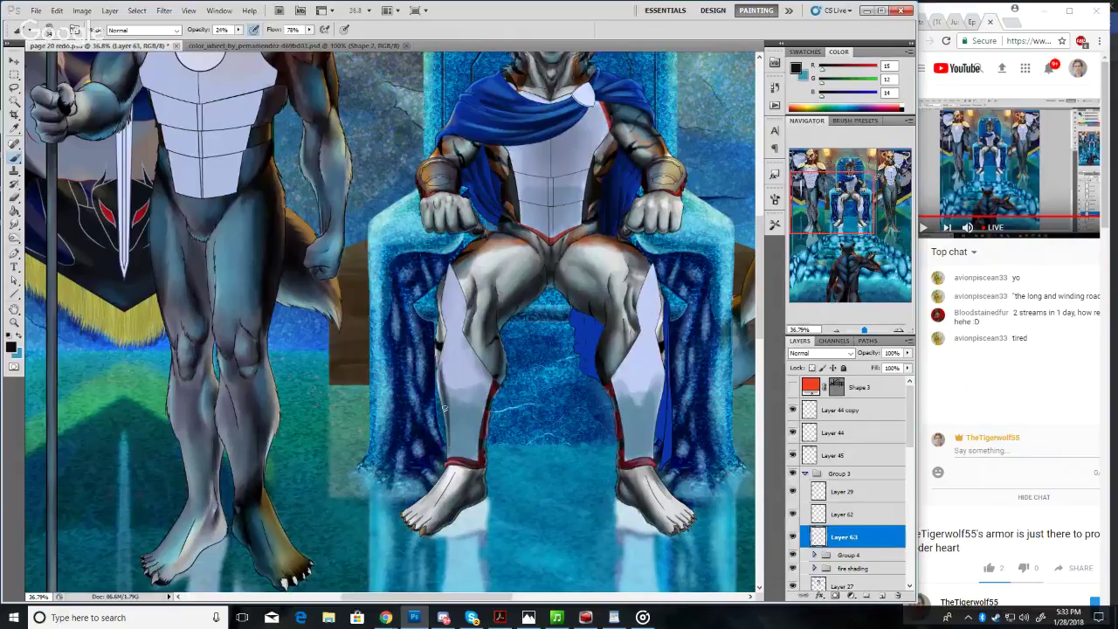
{"action": "left_click_drag", "start_coordinate": [442, 355], "coordinate": [445, 384]}
{"action": "left_click_drag", "start_coordinate": [440, 341], "coordinate": [444, 366]}
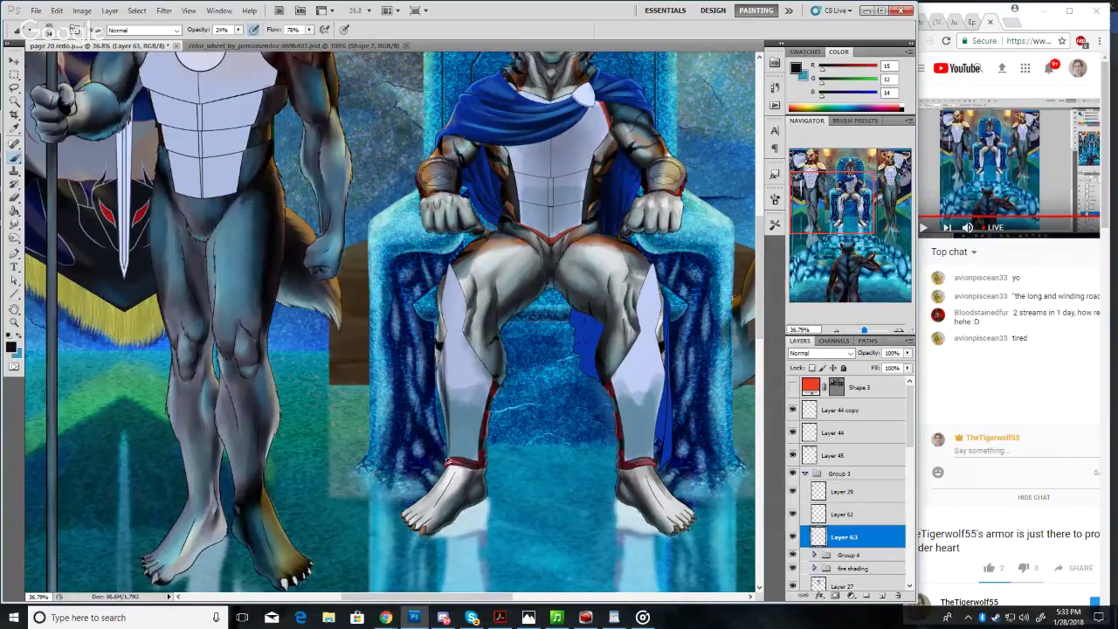
{"action": "left_click_drag", "start_coordinate": [448, 462], "coordinate": [445, 477]}
Sample a dark brown-black from the right guard's thigh and shade the outer edge of the seated figure's right-hand shin guard
{"action": "left_click_drag", "start_coordinate": [870, 214], "coordinate": [899, 216]}
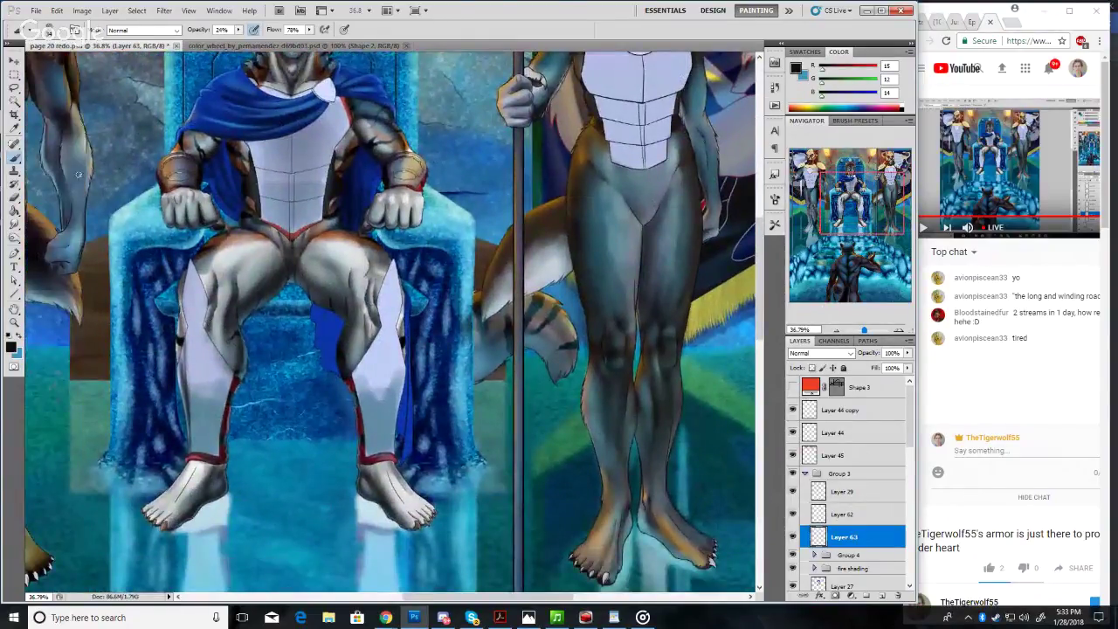
{"action": "left_click", "coordinate": [14, 128]}
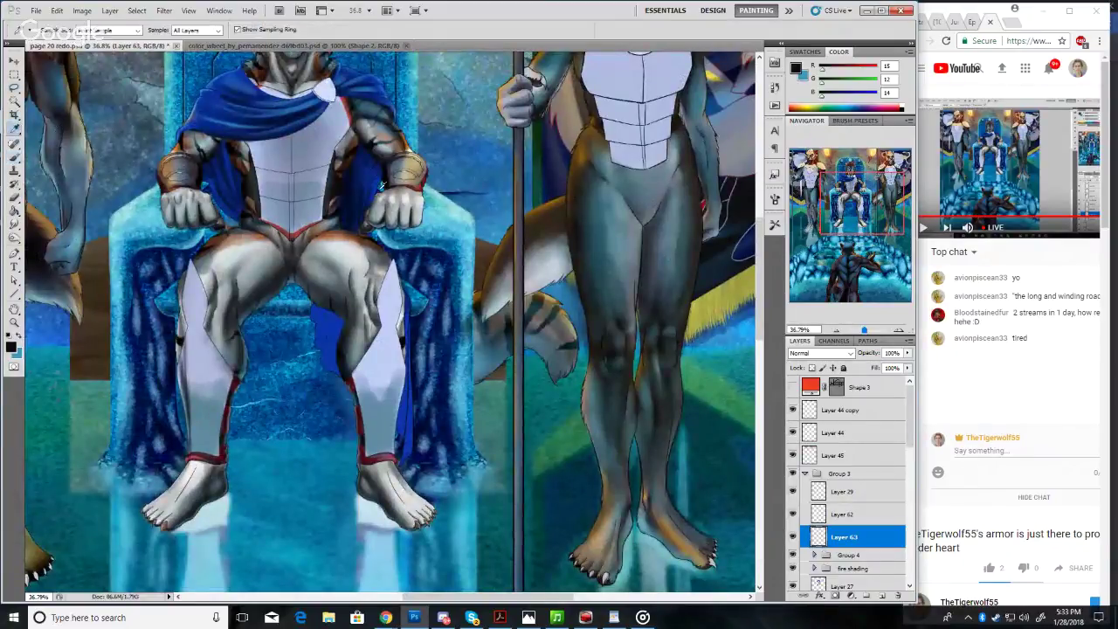
{"action": "left_click", "coordinate": [589, 298]}
{"action": "left_click_drag", "start_coordinate": [586, 274], "coordinate": [576, 261]}
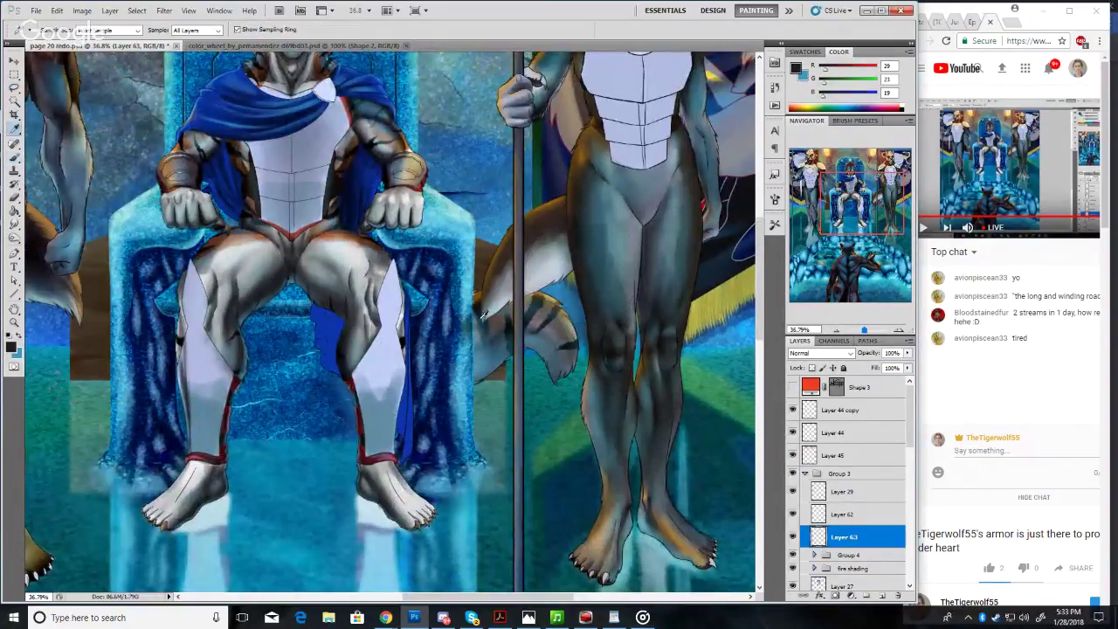
{"action": "left_click", "coordinate": [14, 157]}
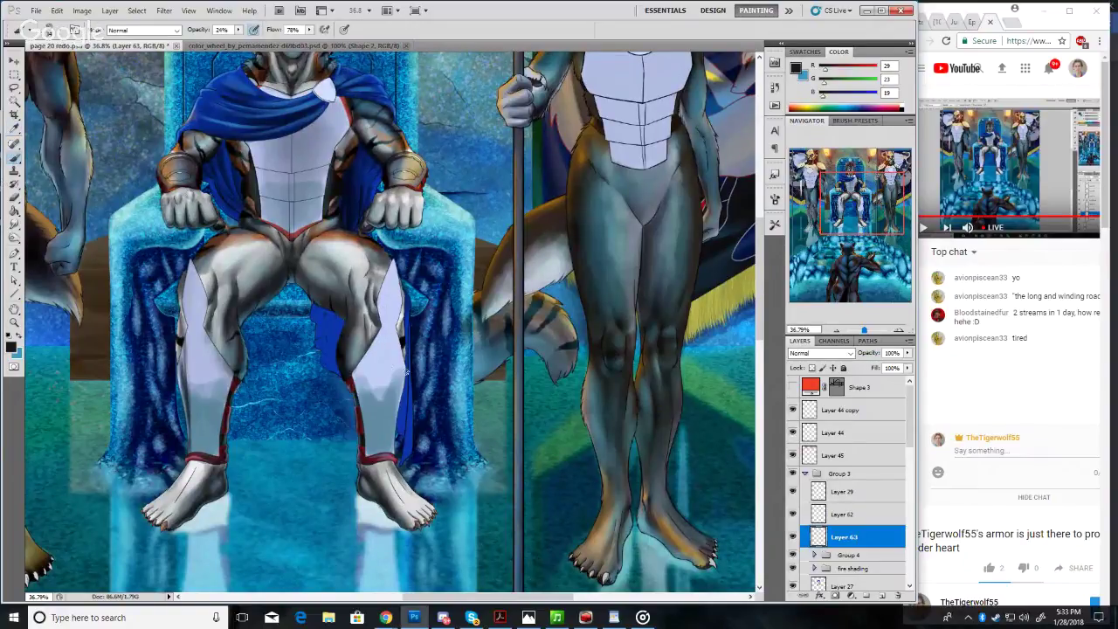
{"action": "left_click_drag", "start_coordinate": [400, 355], "coordinate": [391, 425]}
{"action": "left_click_drag", "start_coordinate": [397, 379], "coordinate": [392, 452]}
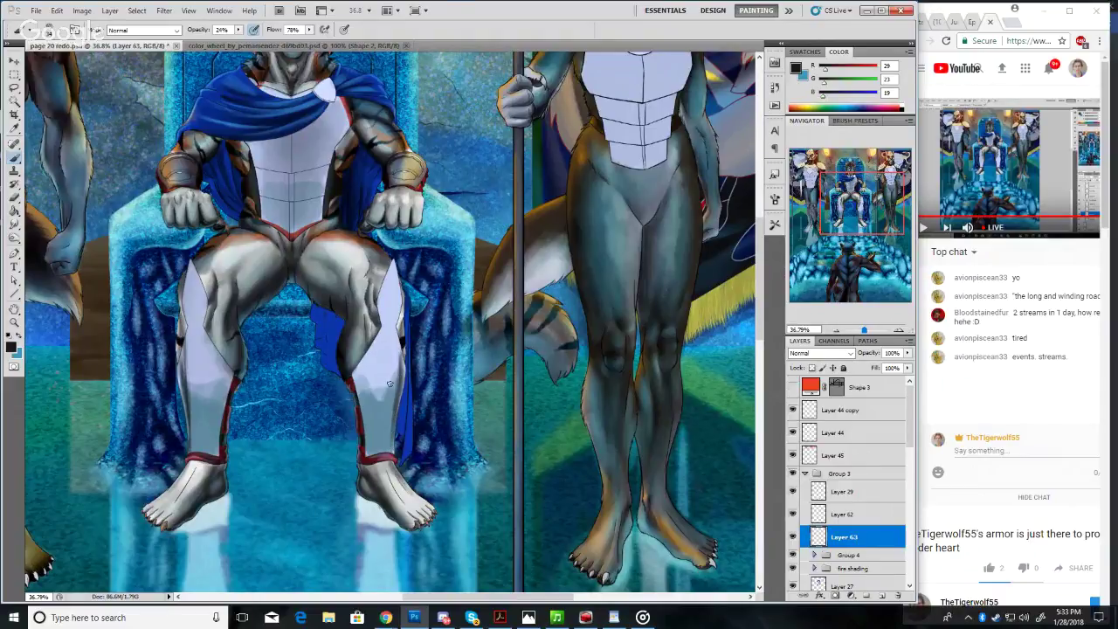
{"action": "left_click_drag", "start_coordinate": [397, 347], "coordinate": [390, 452]}
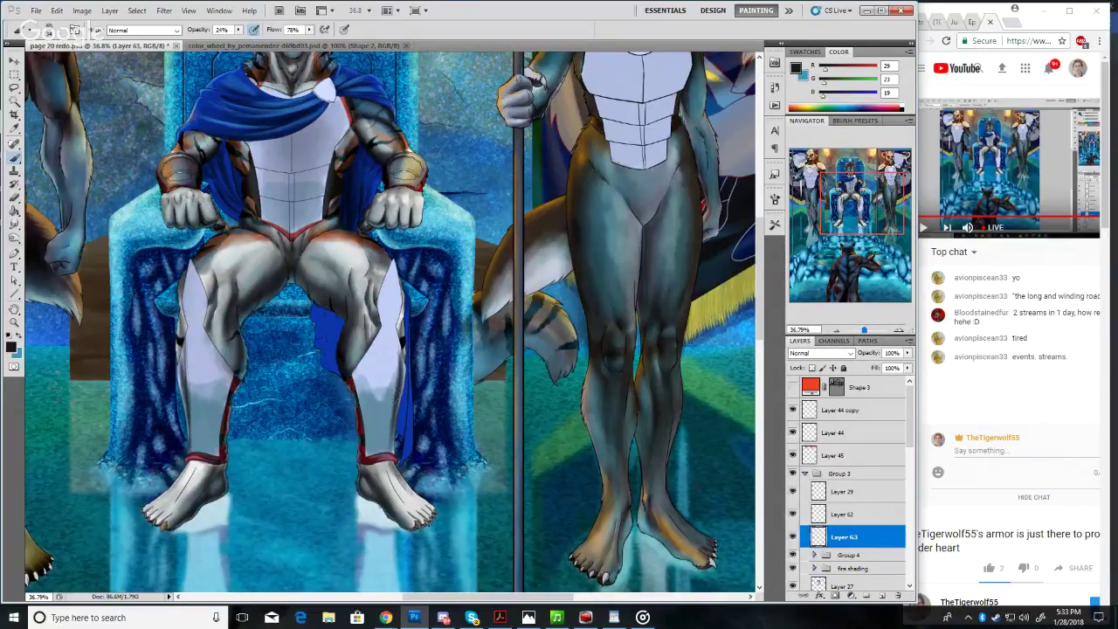
Deepen the dark brown-black shading on the seated figure's right-hand shin guard, from the knee point down the outer edge
{"action": "left_click_drag", "start_coordinate": [395, 402], "coordinate": [388, 449]}
{"action": "mouse_move", "coordinate": [392, 353]}
{"action": "left_mouse_down"}
{"action": "mouse_move", "coordinate": [382, 428]}
{"action": "mouse_move", "coordinate": [374, 422]}
{"action": "left_mouse_up"}
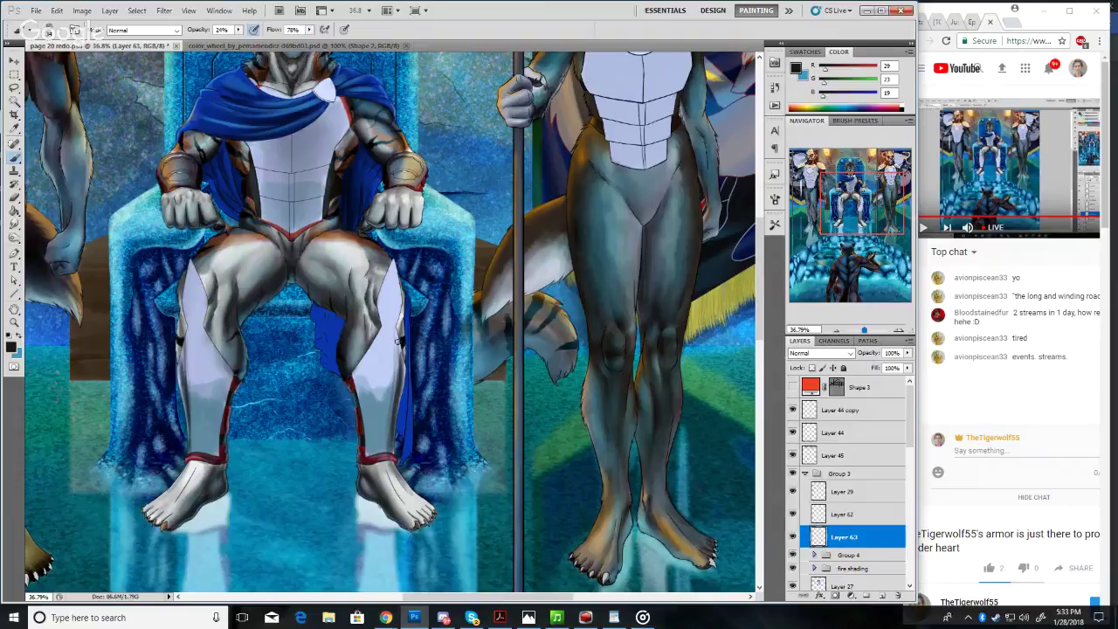
{"action": "left_click_drag", "start_coordinate": [399, 340], "coordinate": [396, 350]}
{"action": "left_click", "coordinate": [468, 617]}
{"action": "left_click_drag", "start_coordinate": [881, 200], "coordinate": [861, 196]}
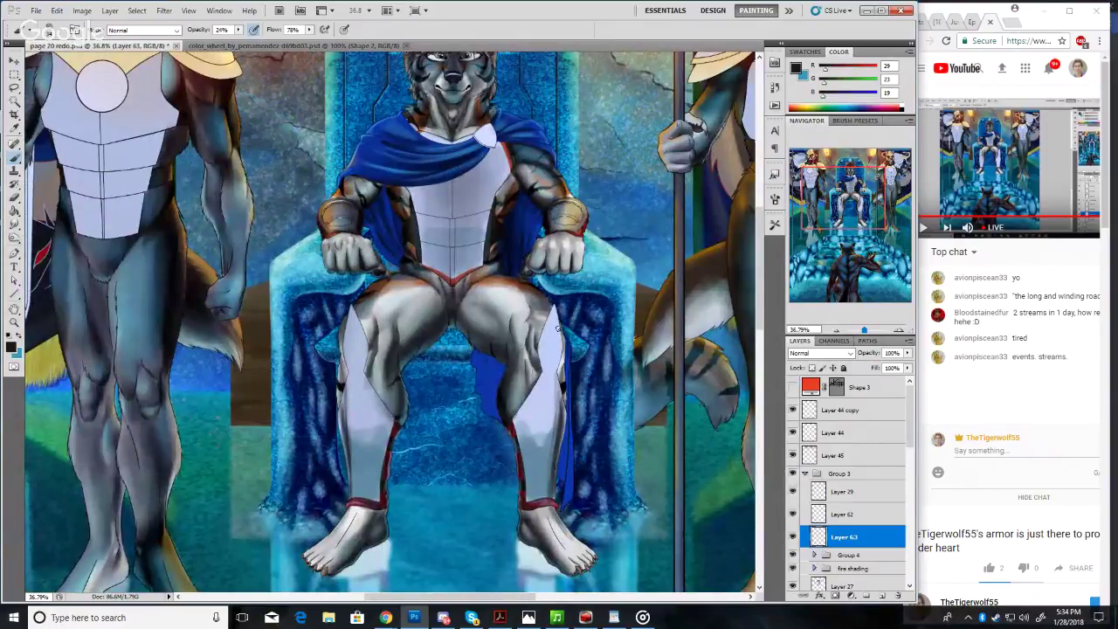
{"action": "left_click_drag", "start_coordinate": [557, 330], "coordinate": [557, 369]}
Sample a near-black (RGB 10, 7, 10) from the left guard's thigh and shade the upper outer edge of the left-hand shin guard
{"action": "key", "text": "i"}
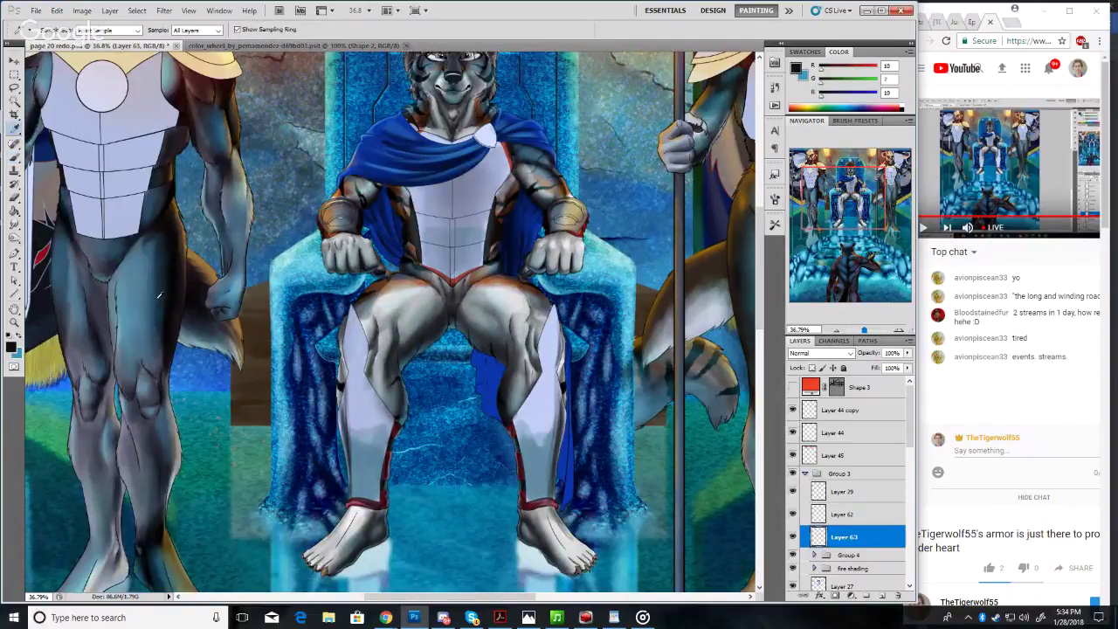
{"action": "left_click", "coordinate": [14, 157]}
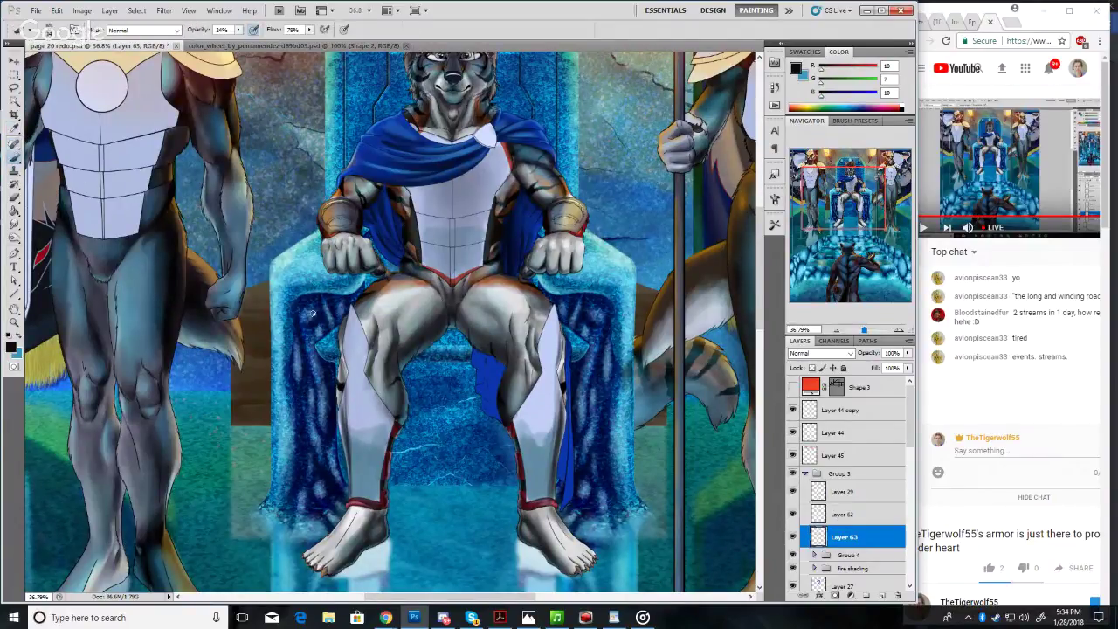
{"action": "left_click_drag", "start_coordinate": [348, 335], "coordinate": [339, 364]}
Sample a bright teal (RGB 1, 172, 195) from the steps and, with a larger brush, tint both of the seated figure's shin guards
{"action": "left_click_drag", "start_coordinate": [861, 203], "coordinate": [852, 184]}
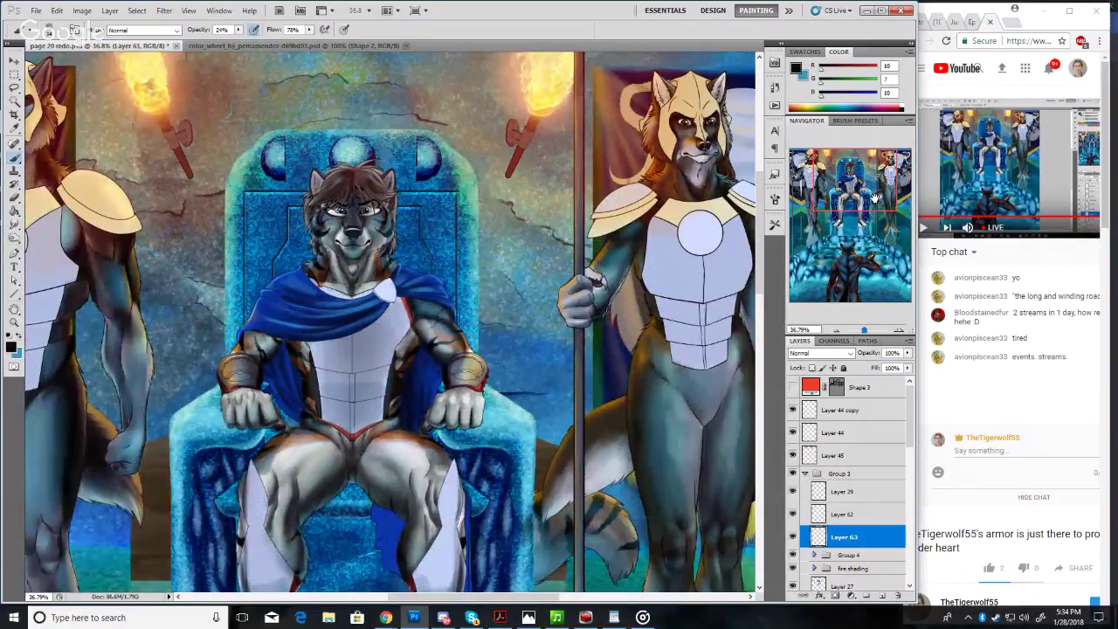
{"action": "left_click_drag", "start_coordinate": [872, 197], "coordinate": [876, 238]}
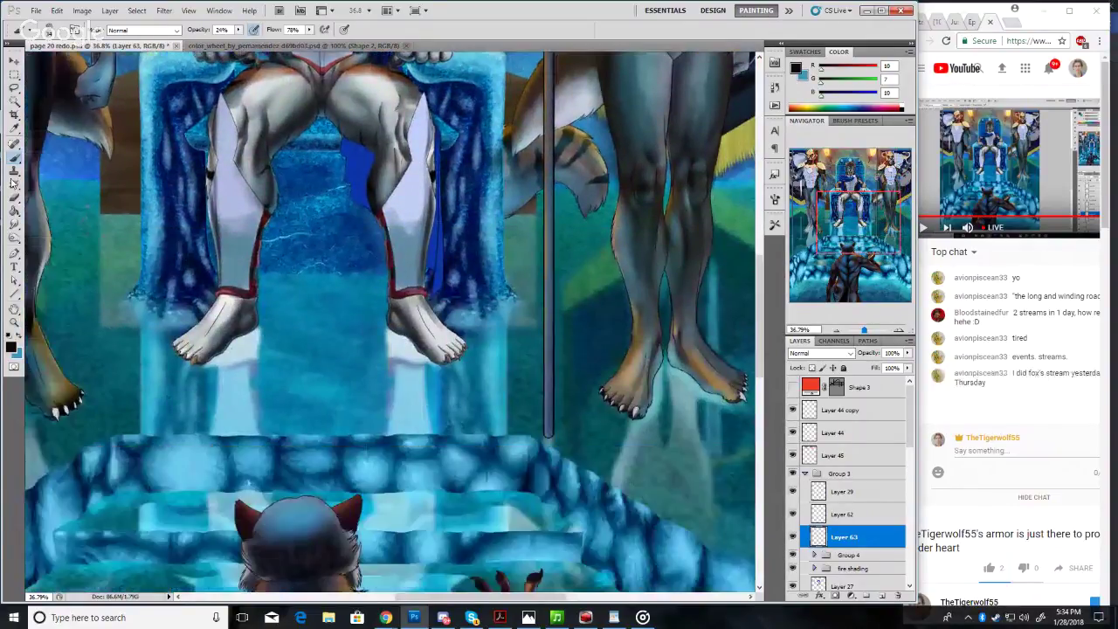
{"action": "left_click", "coordinate": [14, 130]}
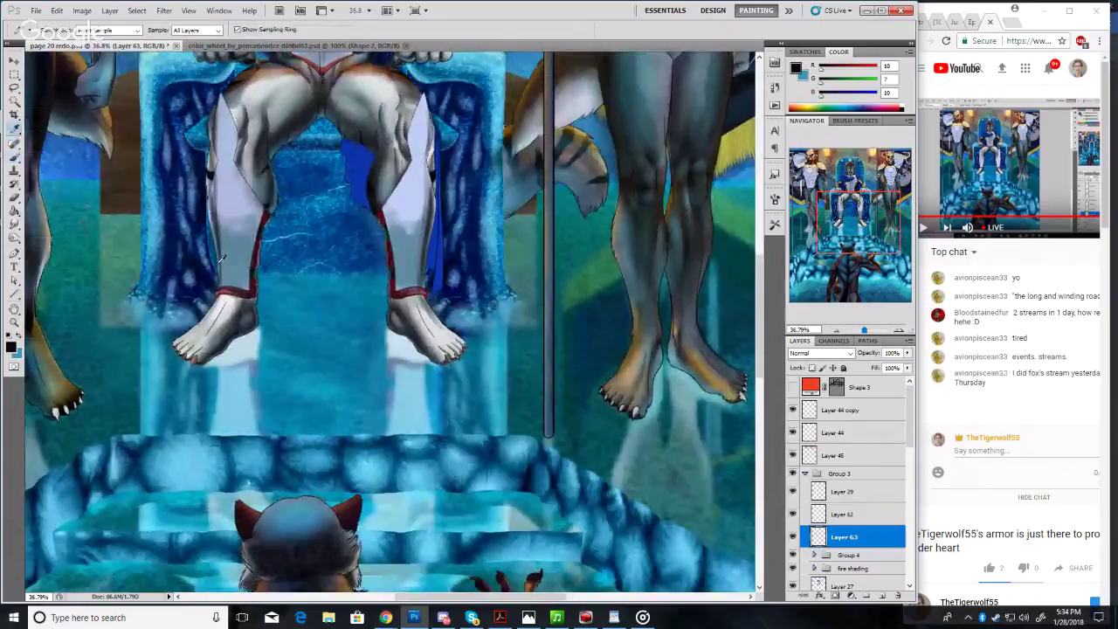
{"action": "left_click", "coordinate": [494, 496]}
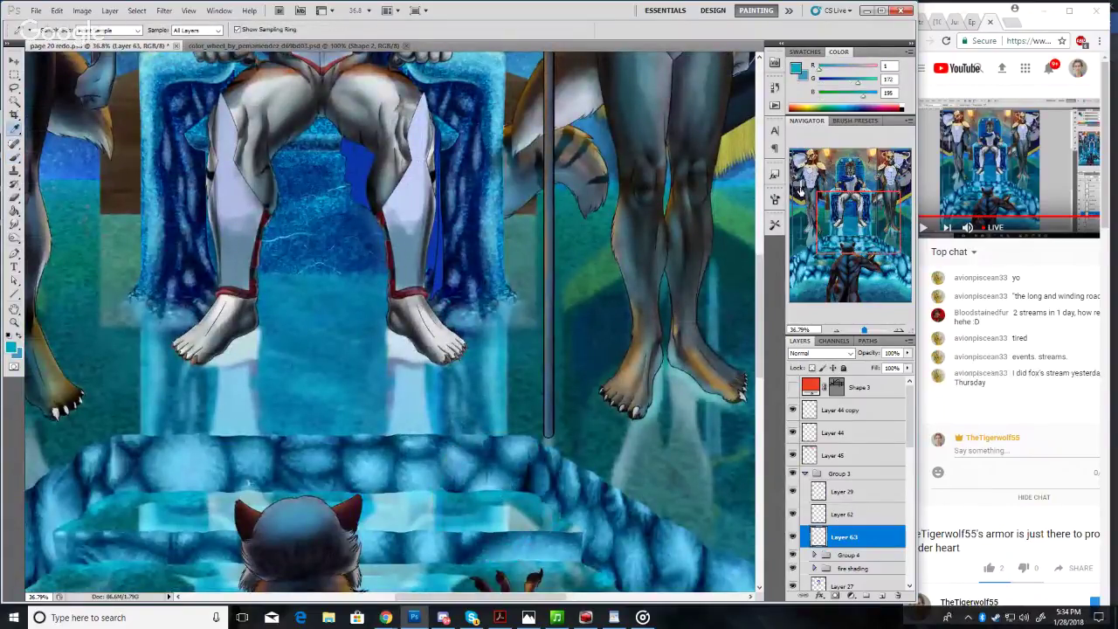
{"action": "left_click_drag", "start_coordinate": [854, 219], "coordinate": [842, 208]}
{"action": "left_click", "coordinate": [14, 158]}
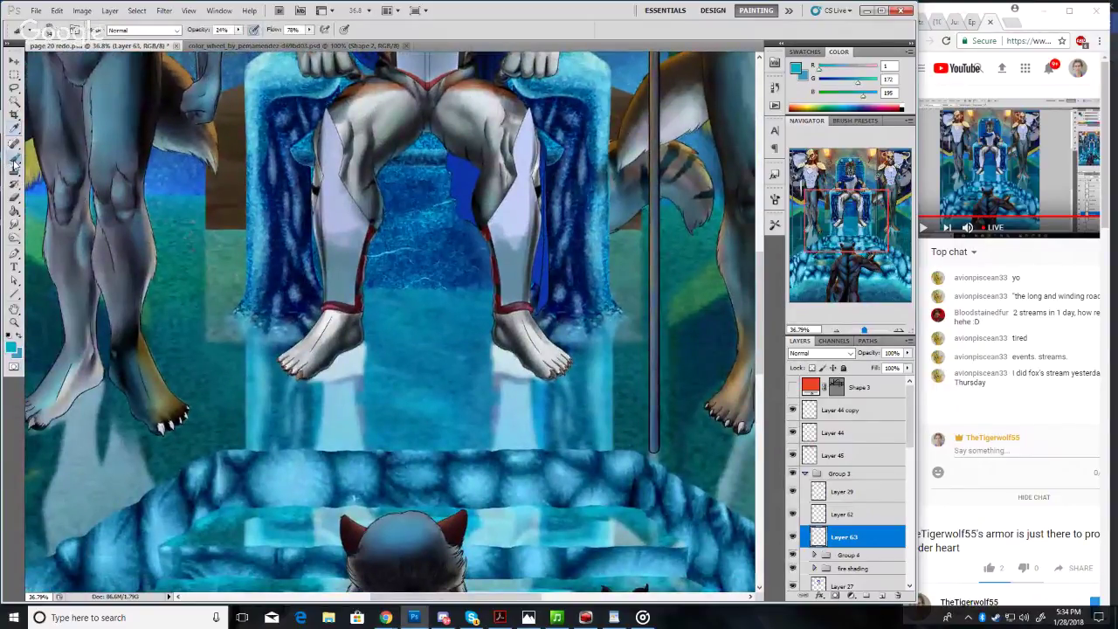
{"action": "left_click", "coordinate": [61, 32]}
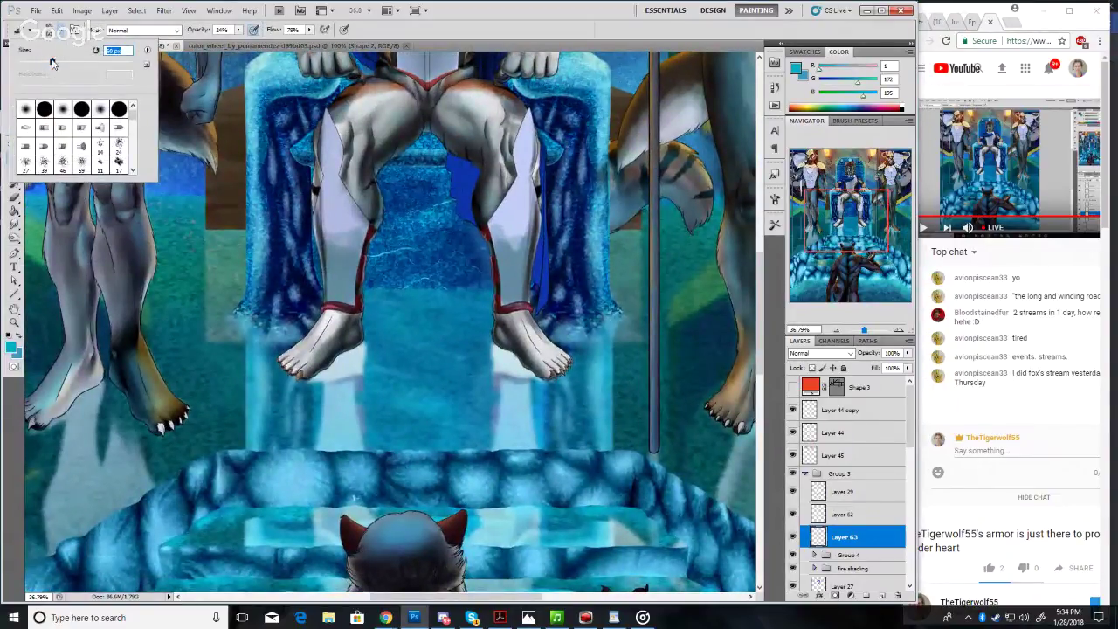
{"action": "left_click", "coordinate": [339, 286]}
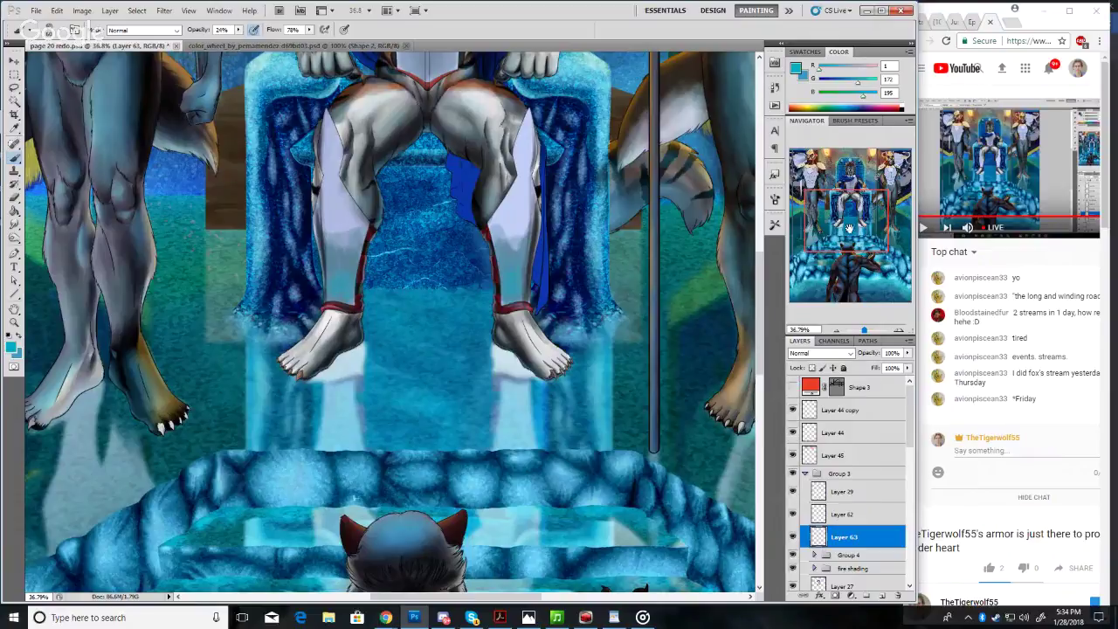
{"action": "left_click_drag", "start_coordinate": [849, 227], "coordinate": [849, 212]}
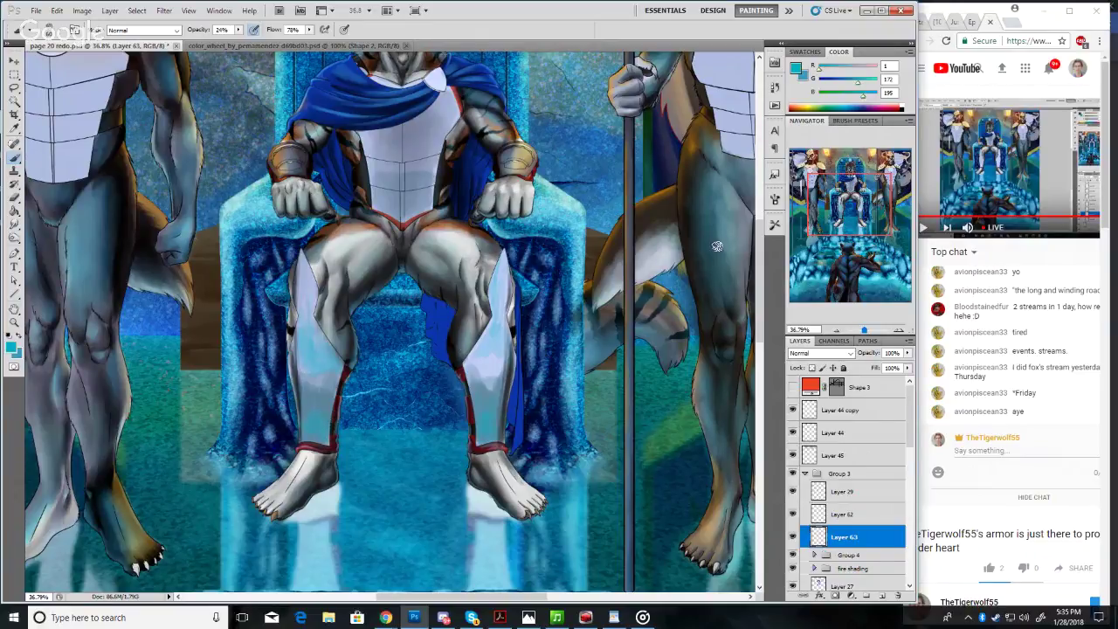
{"action": "mouse_move", "coordinate": [862, 201]}
{"action": "left_mouse_down"}
{"action": "mouse_move", "coordinate": [860, 181]}
{"action": "mouse_move", "coordinate": [855, 193]}
{"action": "left_mouse_up"}
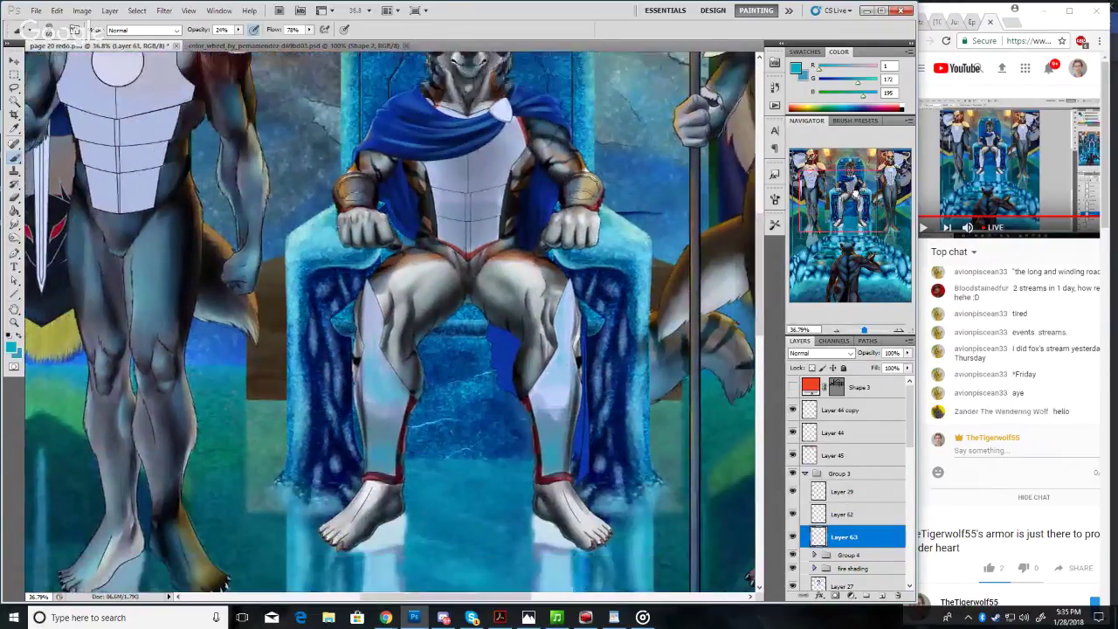
Sample a dark blue (RGB 0, 50, 91) from the stone steps and, with a smaller brush, add fine shading lines to both shin guards
{"action": "left_click_drag", "start_coordinate": [800, 220], "coordinate": [844, 245]}
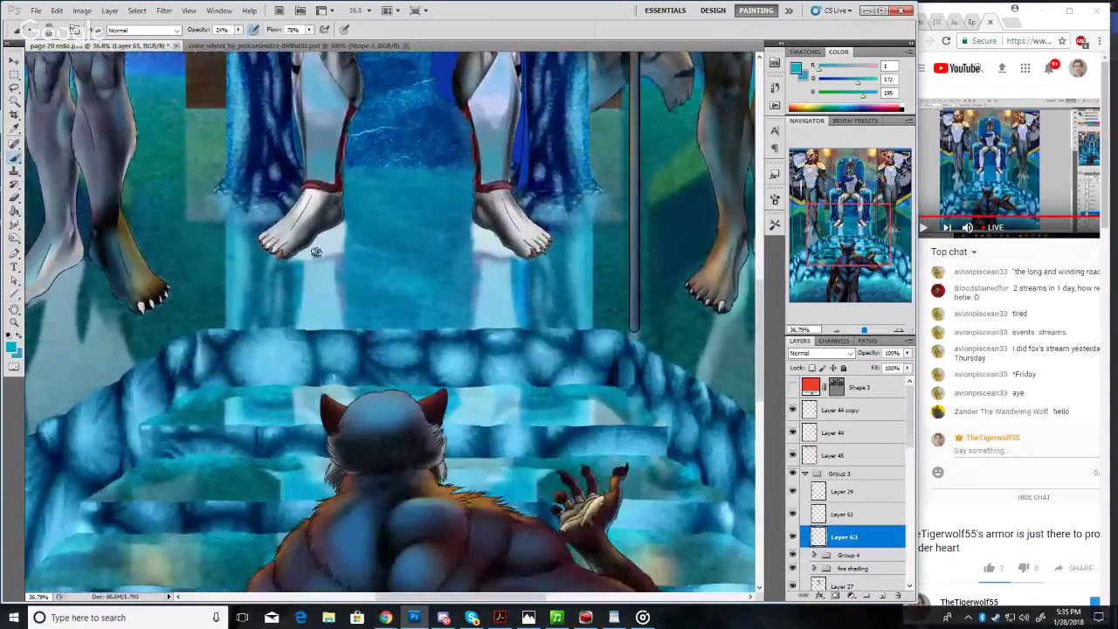
{"action": "left_click", "coordinate": [14, 127]}
{"action": "left_click", "coordinate": [321, 367]}
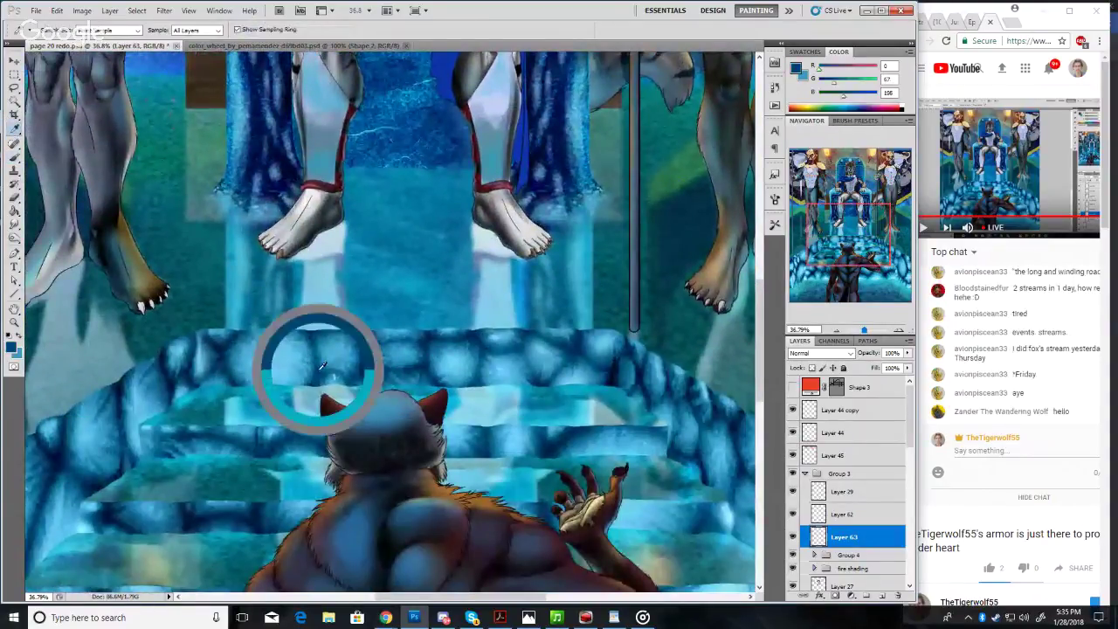
{"action": "left_click_drag", "start_coordinate": [854, 219], "coordinate": [851, 194]}
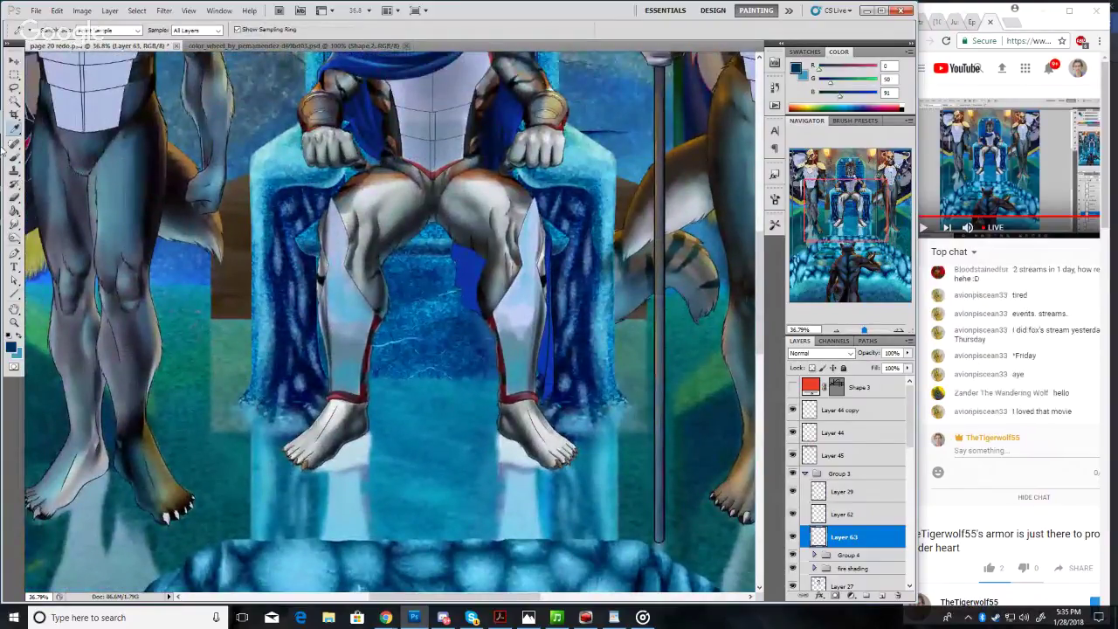
{"action": "left_click", "coordinate": [15, 157]}
{"action": "left_click", "coordinate": [34, 30]}
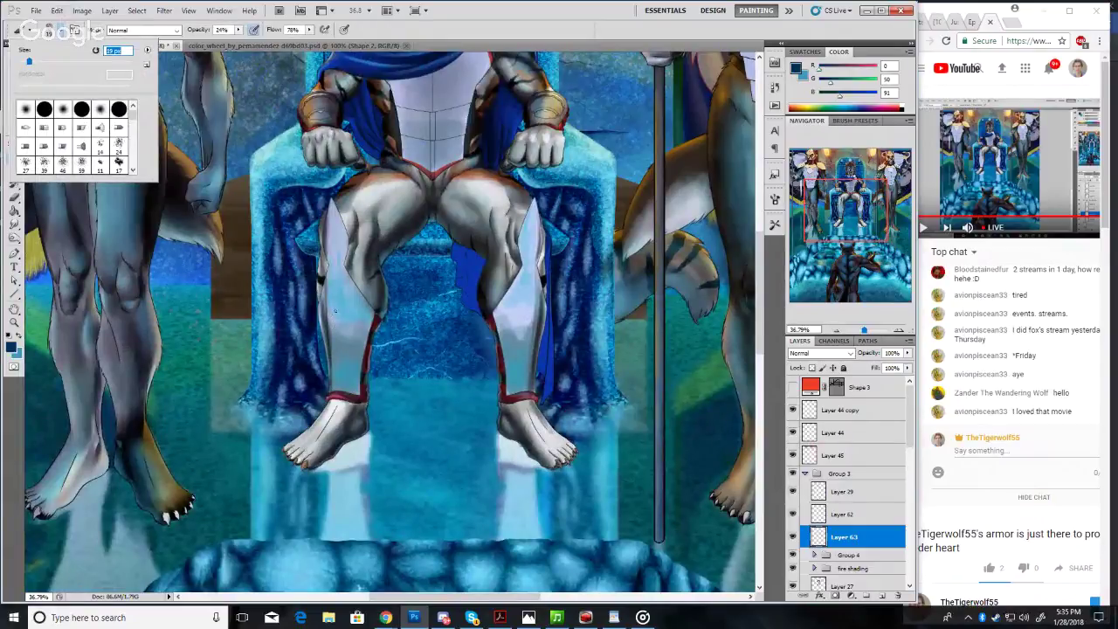
{"action": "left_click", "coordinate": [336, 311]}
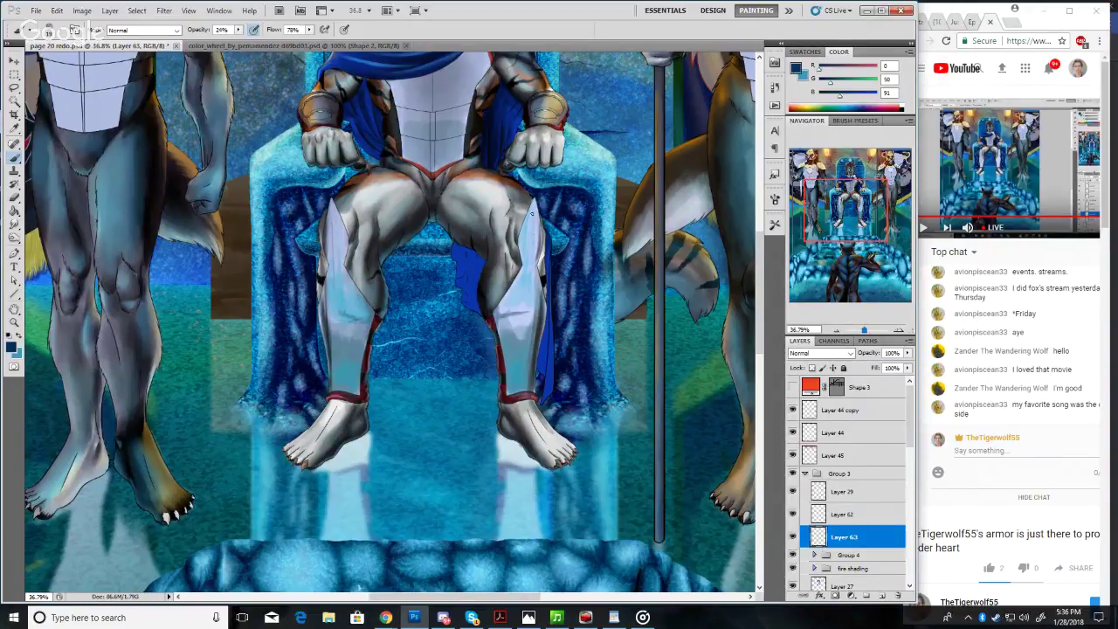
{"action": "left_click_drag", "start_coordinate": [531, 231], "coordinate": [529, 297]}
Sample a light blue (RGB 113, 206, 233) from the stone steps and brush highlights over both shin guards at 43 px
{"action": "left_click", "coordinate": [14, 129]}
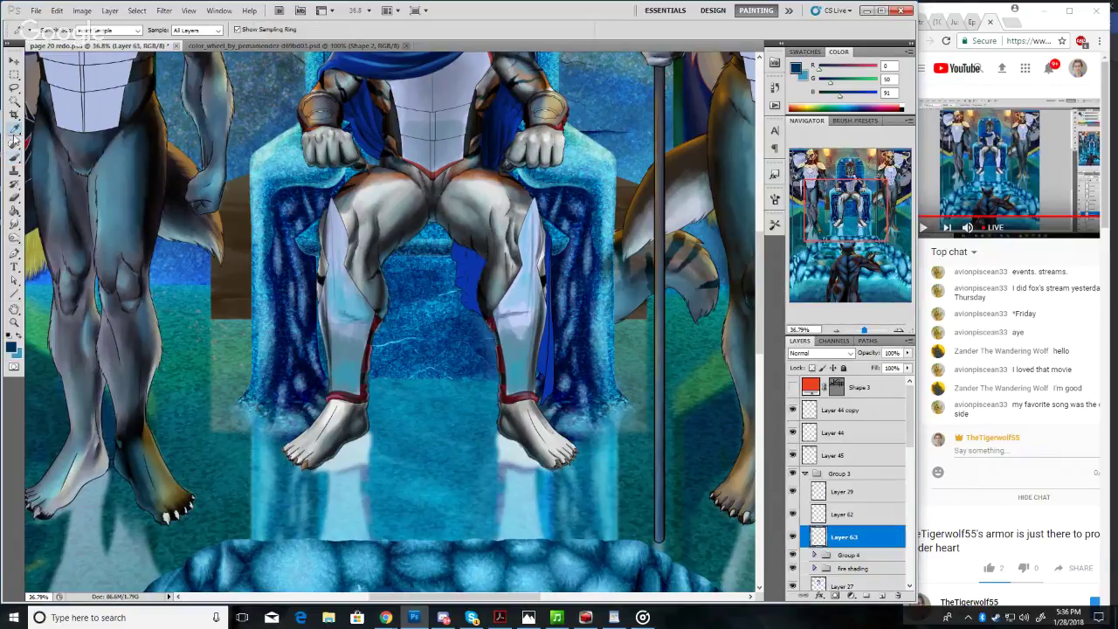
{"action": "left_click_drag", "start_coordinate": [854, 254], "coordinate": [854, 274]}
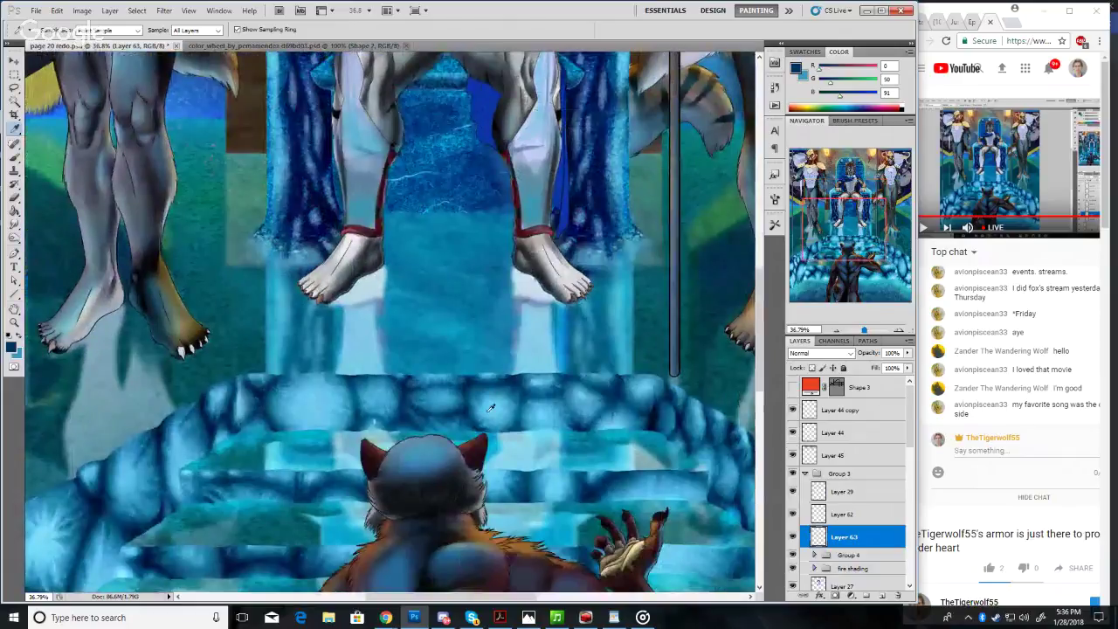
{"action": "left_click", "coordinate": [497, 403]}
{"action": "left_click", "coordinate": [14, 157]}
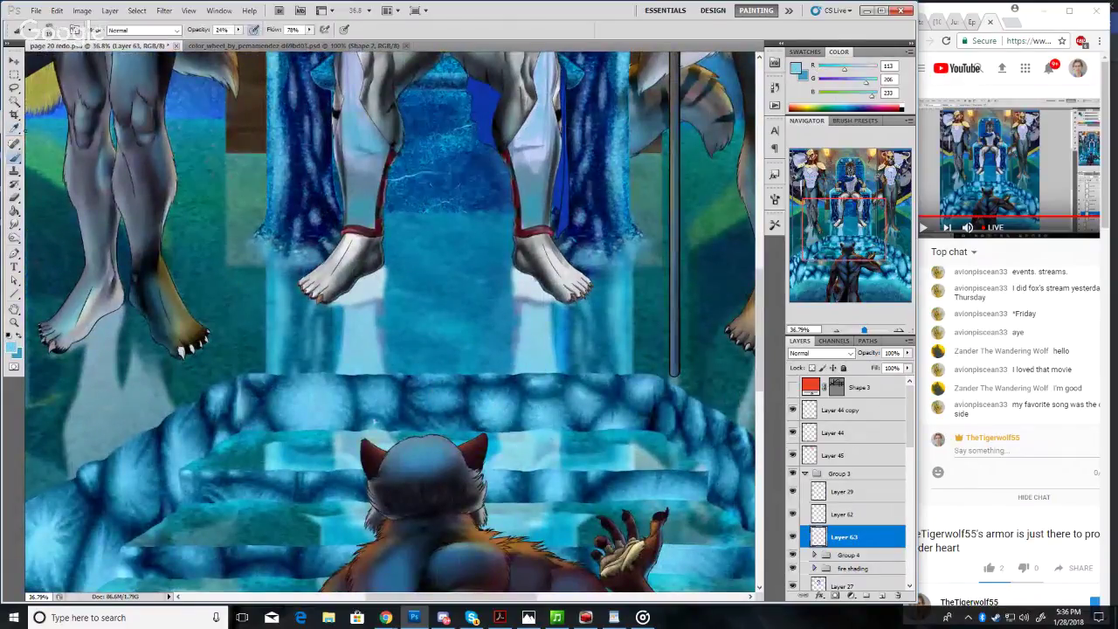
{"action": "left_click", "coordinate": [62, 31]}
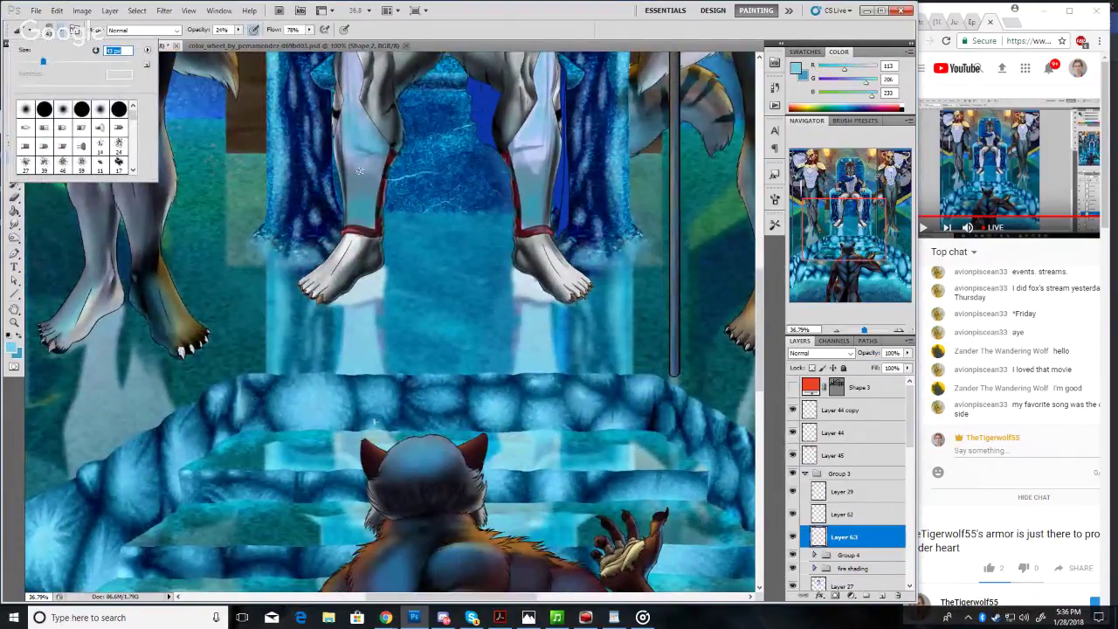
{"action": "left_click", "coordinate": [363, 199]}
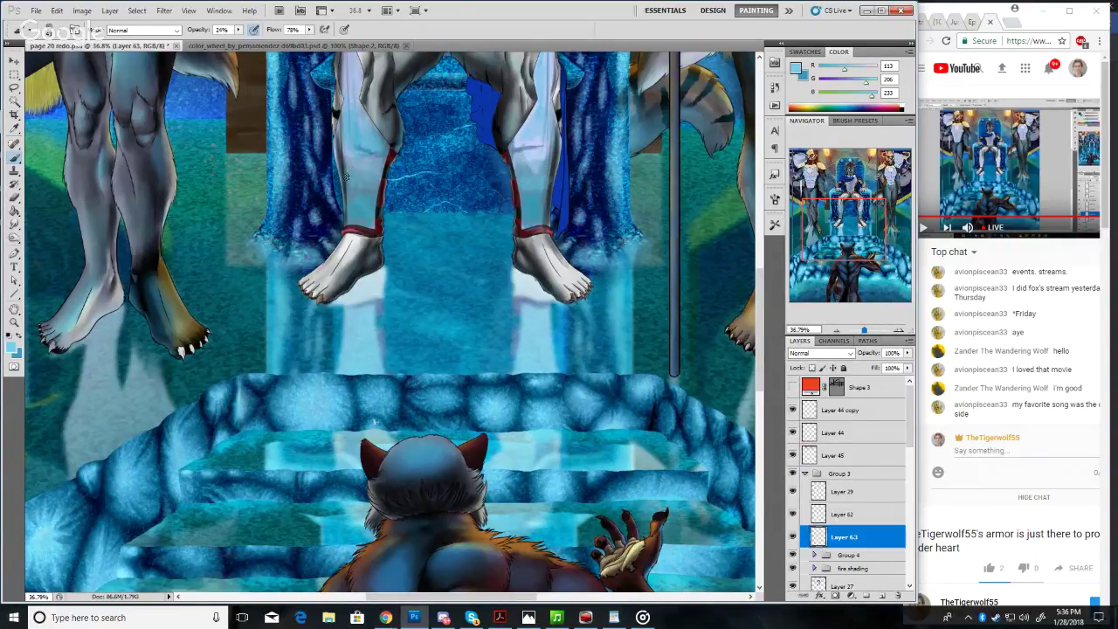
{"action": "left_click_drag", "start_coordinate": [857, 230], "coordinate": [853, 207]}
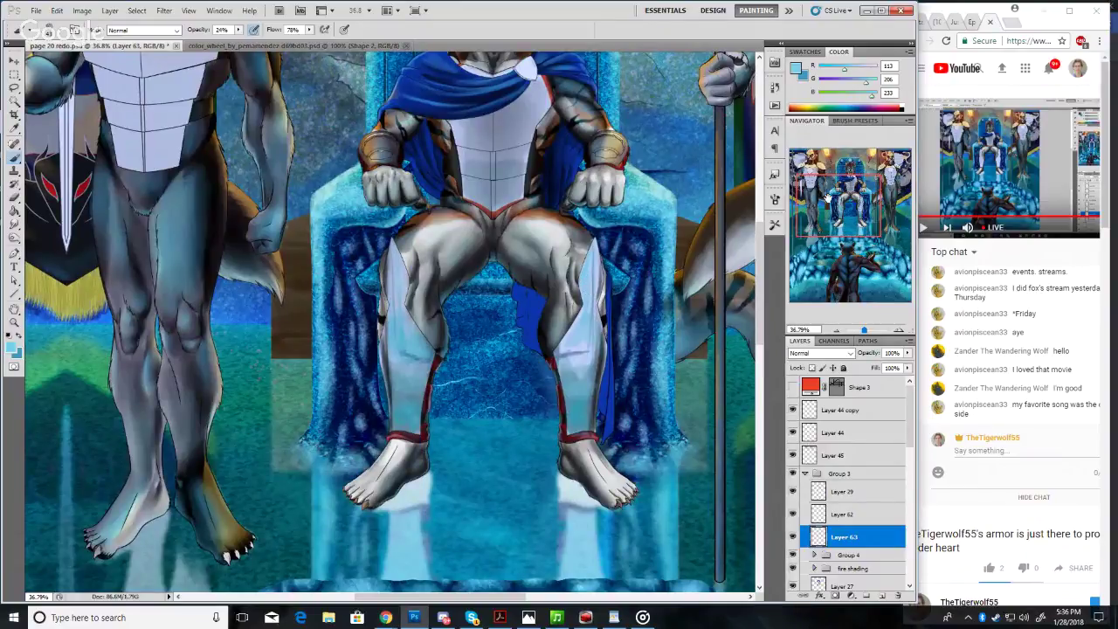
{"action": "left_click_drag", "start_coordinate": [849, 199], "coordinate": [845, 212]}
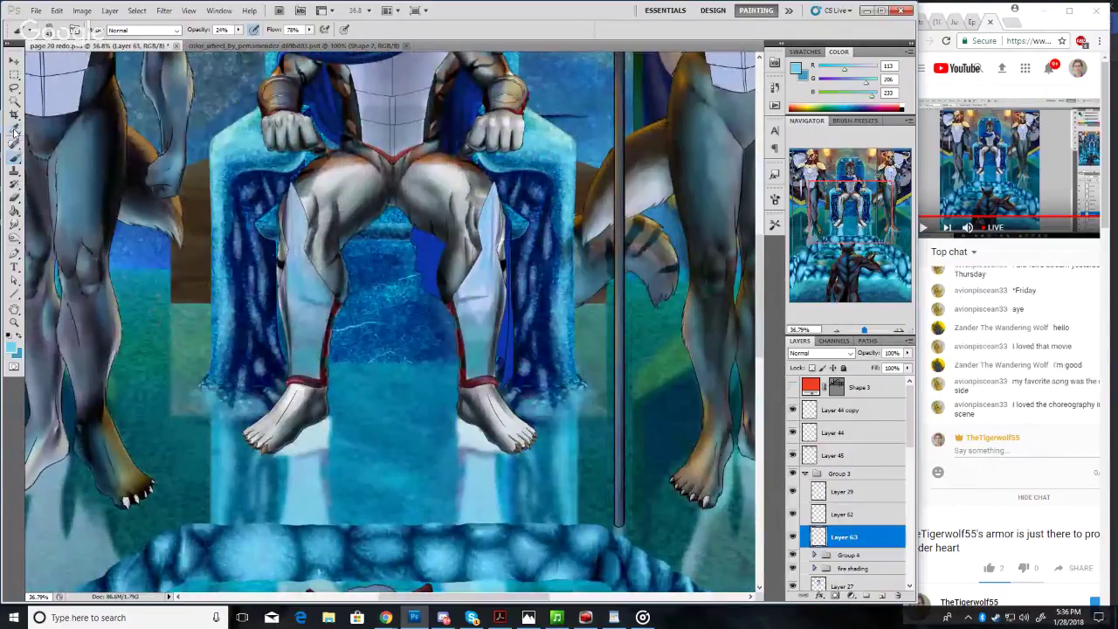
Enlarge the brush and tint the seated figure's breastplate with the light blue, including down its centre line
{"action": "left_click_drag", "start_coordinate": [808, 240], "coordinate": [808, 207]}
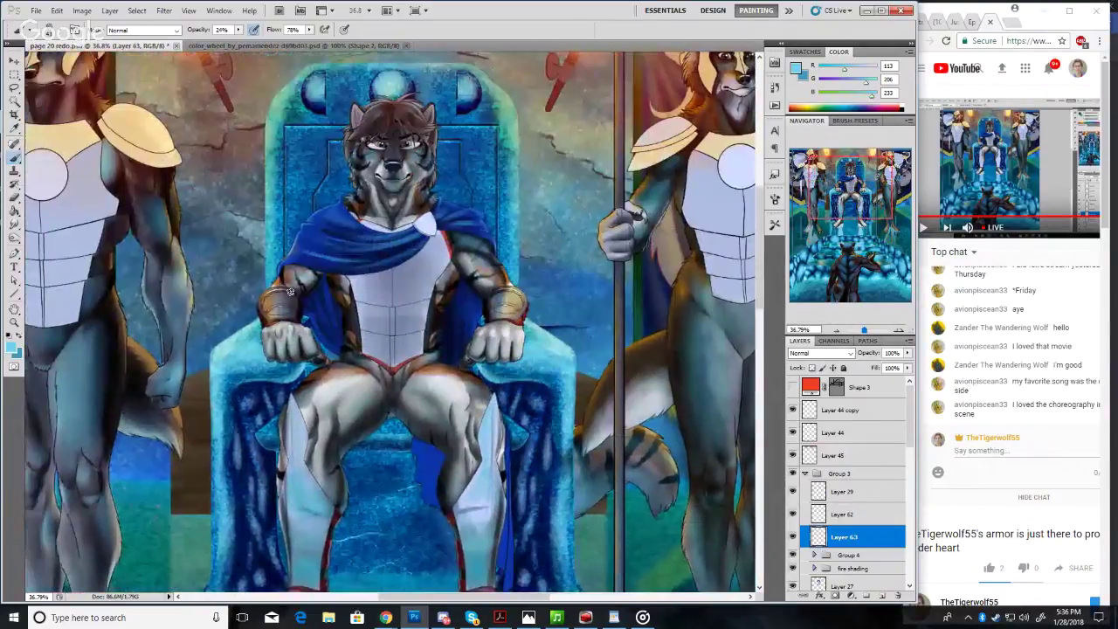
{"action": "left_click", "coordinate": [61, 31]}
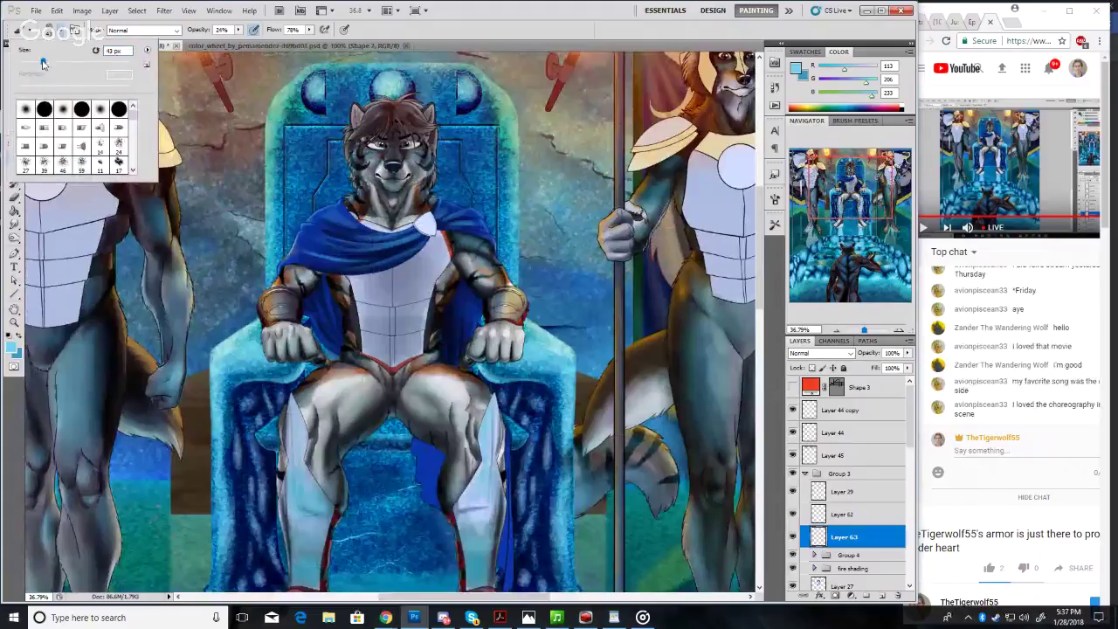
{"action": "left_click_drag", "start_coordinate": [47, 61], "coordinate": [59, 59]}
{"action": "left_click", "coordinate": [441, 283]}
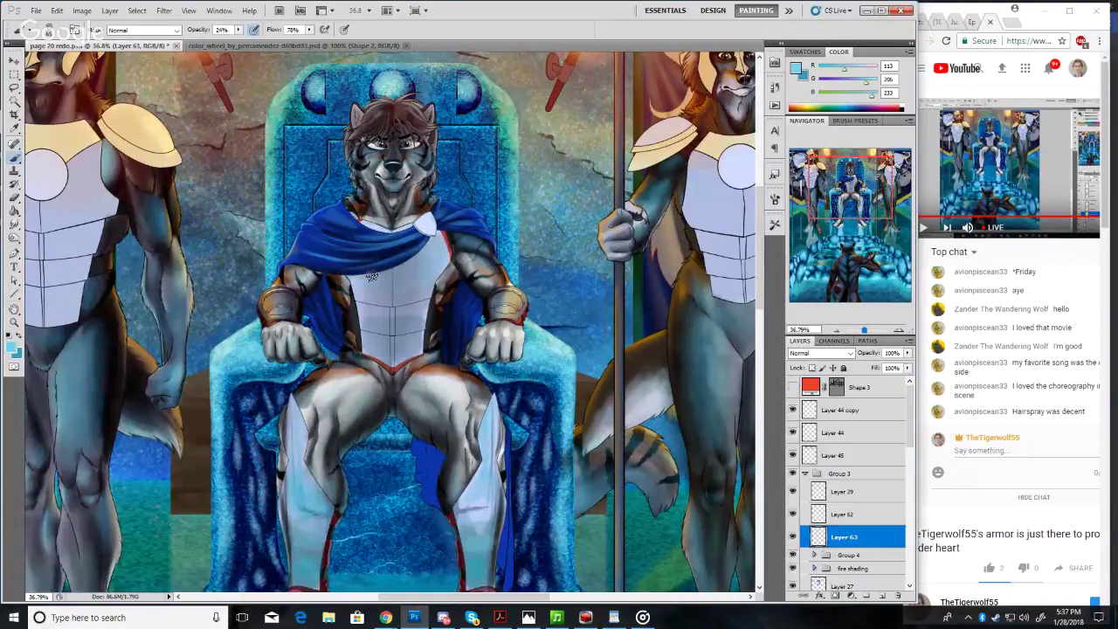
{"action": "mouse_move", "coordinate": [390, 272]}
{"action": "left_mouse_down"}
{"action": "mouse_move", "coordinate": [410, 300]}
{"action": "mouse_move", "coordinate": [391, 294]}
{"action": "mouse_move", "coordinate": [394, 364]}
{"action": "left_mouse_up"}
{"action": "left_click_drag", "start_coordinate": [391, 315], "coordinate": [392, 366]}
{"action": "left_click_drag", "start_coordinate": [824, 199], "coordinate": [761, 202]}
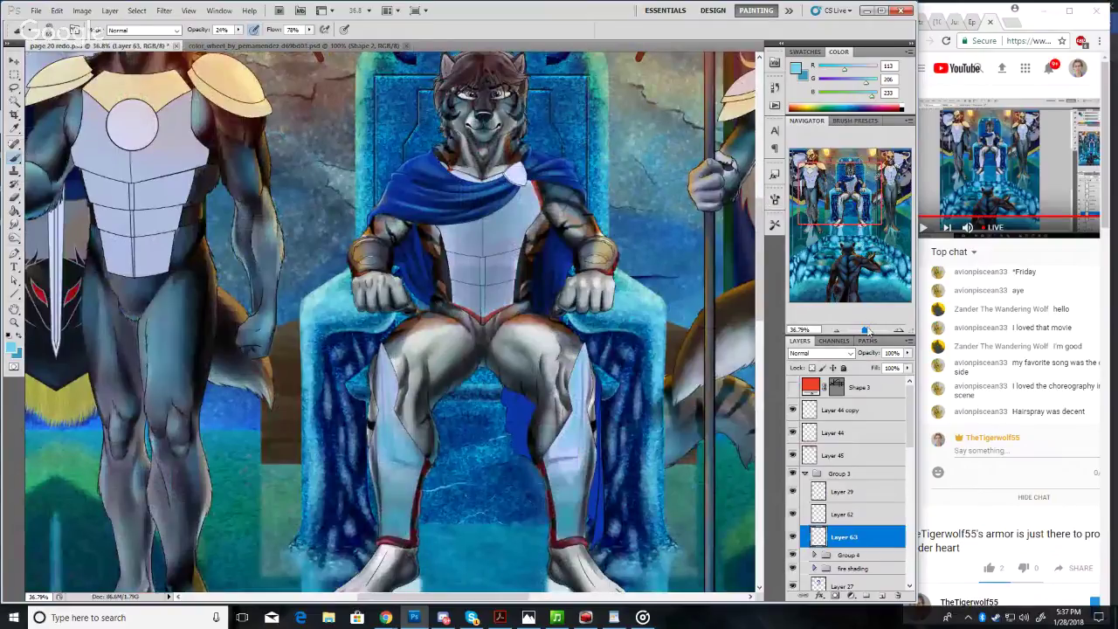
Reduce the brush size by five increments for finer work on the seated figure's chest armour and cape clasp
{"action": "left_click_drag", "start_coordinate": [869, 330], "coordinate": [874, 330]}
{"action": "left_click_drag", "start_coordinate": [837, 205], "coordinate": [849, 181]}
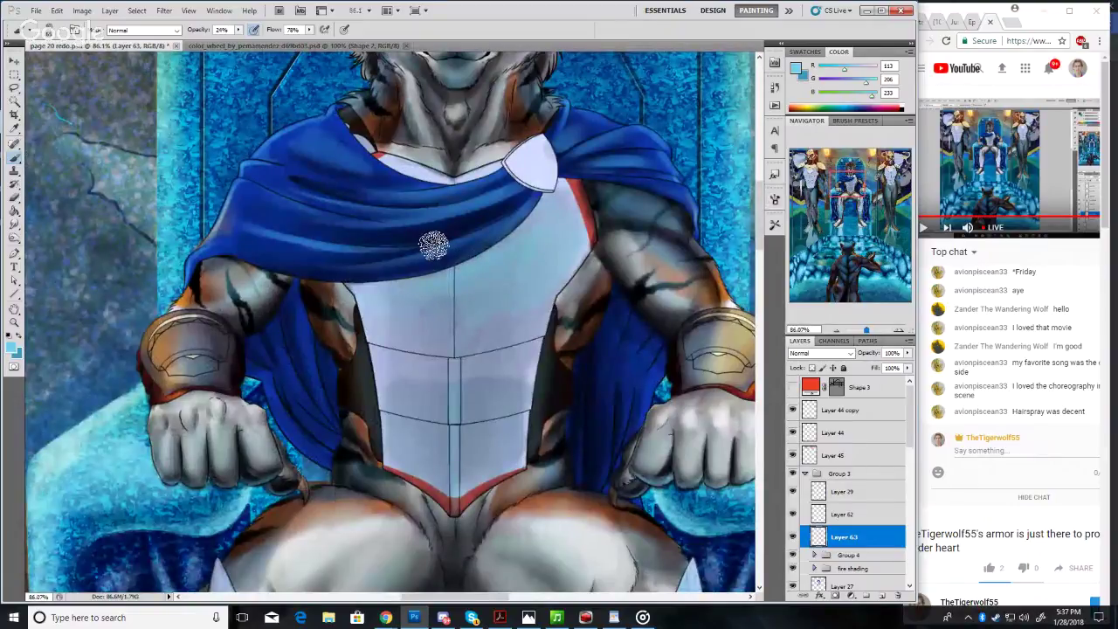
{"action": "key", "text": "["}
{"action": "key", "text": "["}
{"action": "key", "text": "["}
{"action": "key", "text": "["}
{"action": "key", "text": "["}
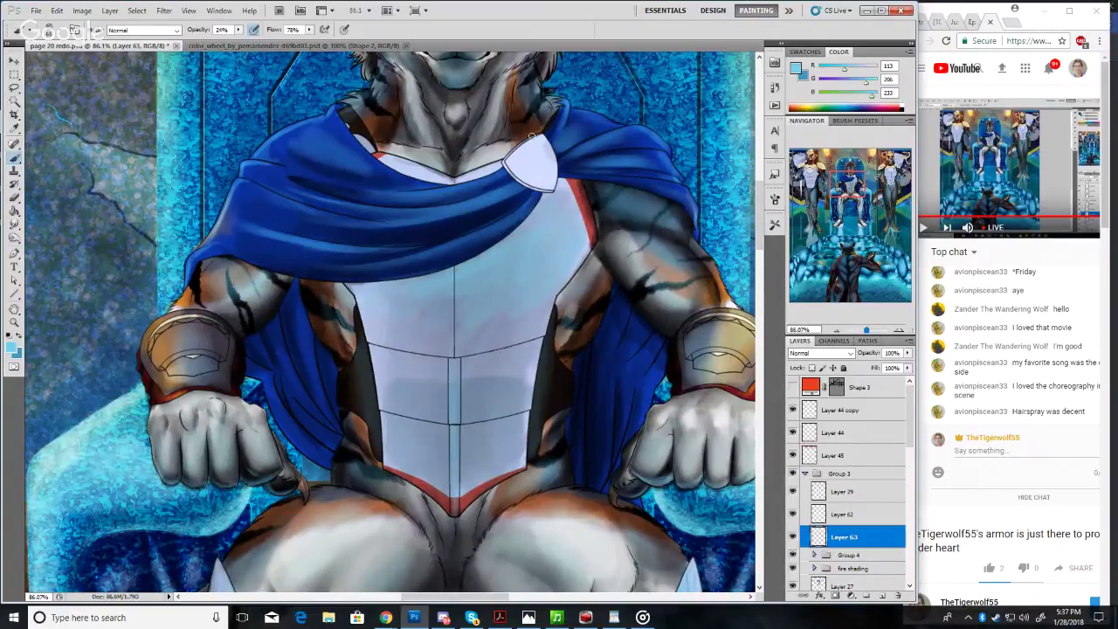
Sample a muted grey-blue (RGB 61, 104, 121) from the seated figure's chin and, with a small brush, shade the armour collar's centre point
{"action": "left_click_drag", "start_coordinate": [851, 186], "coordinate": [765, 197]}
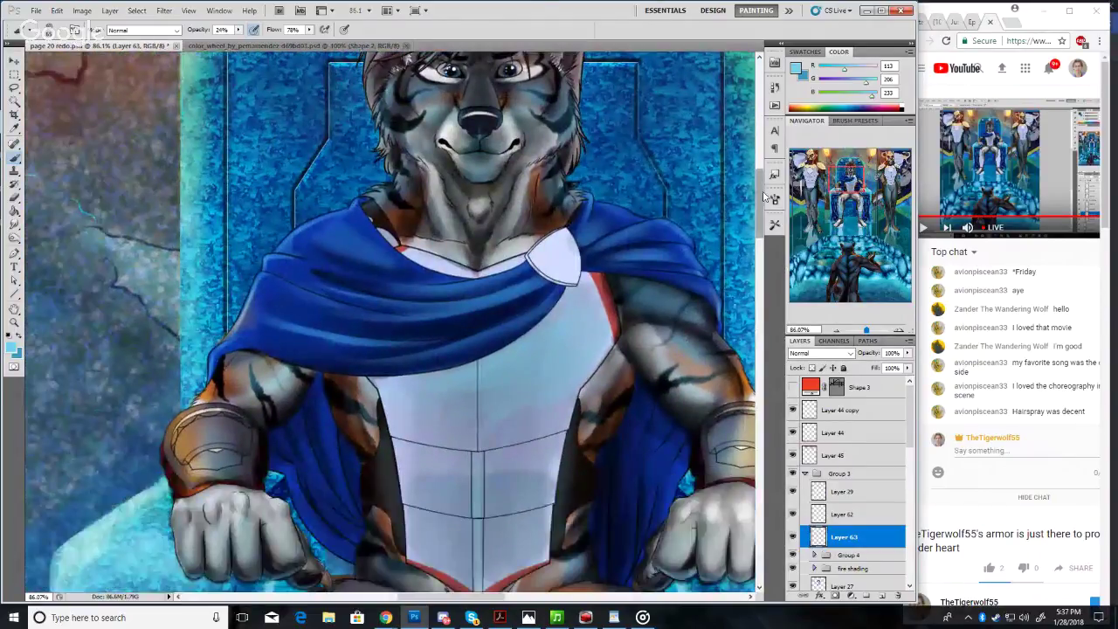
{"action": "left_click", "coordinate": [14, 127]}
{"action": "left_click", "coordinate": [488, 173]}
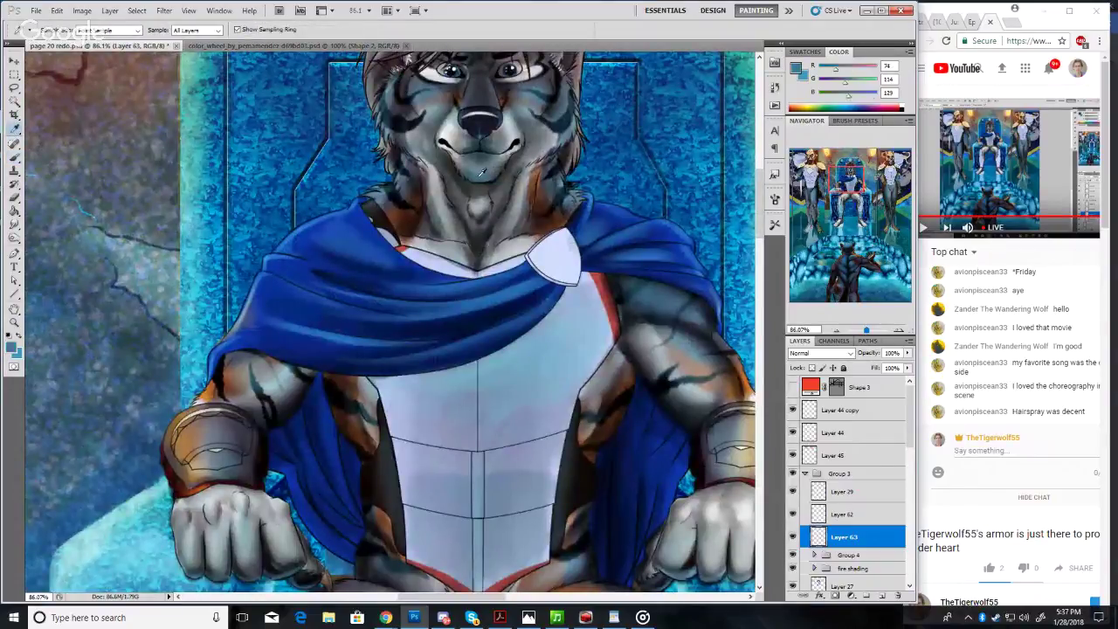
{"action": "left_click", "coordinate": [14, 161]}
{"action": "left_click", "coordinate": [35, 30]}
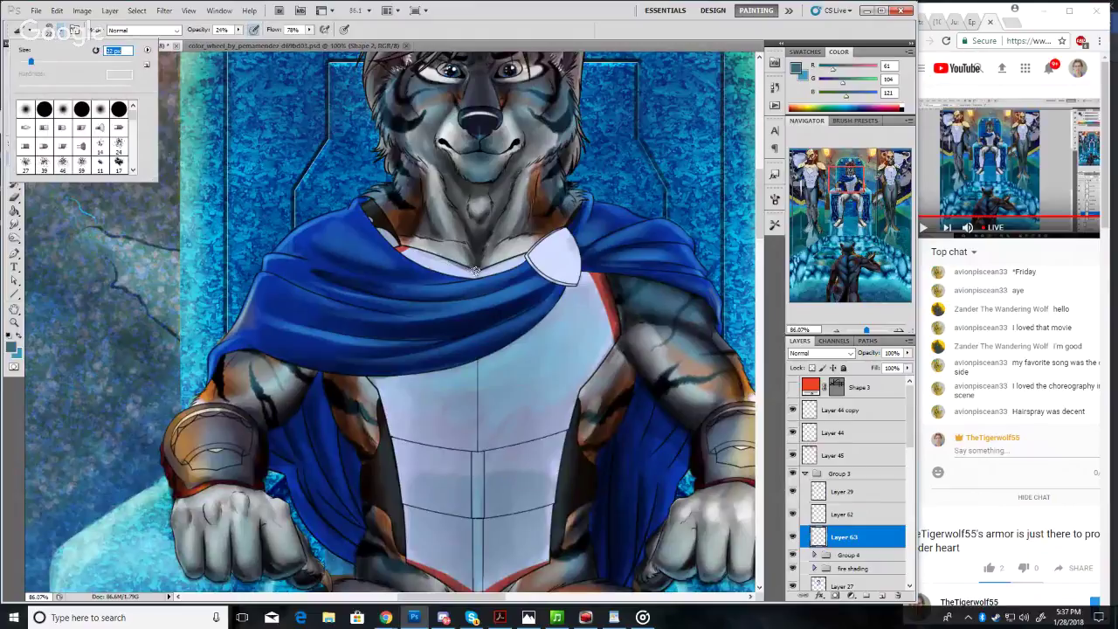
{"action": "left_click_drag", "start_coordinate": [473, 271], "coordinate": [470, 274]}
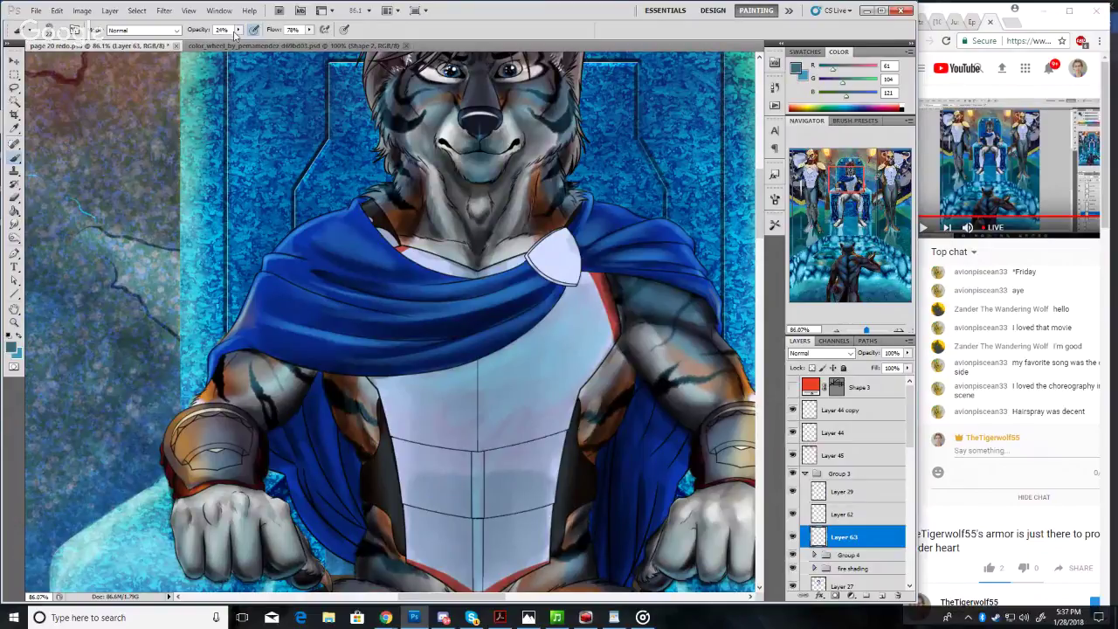
Raise the brush opacity to 66% and shade the armour collar, sampling a dark grey from the seated figure's neck fur for the darker tone
{"action": "left_click_drag", "start_coordinate": [257, 48], "coordinate": [282, 48]}
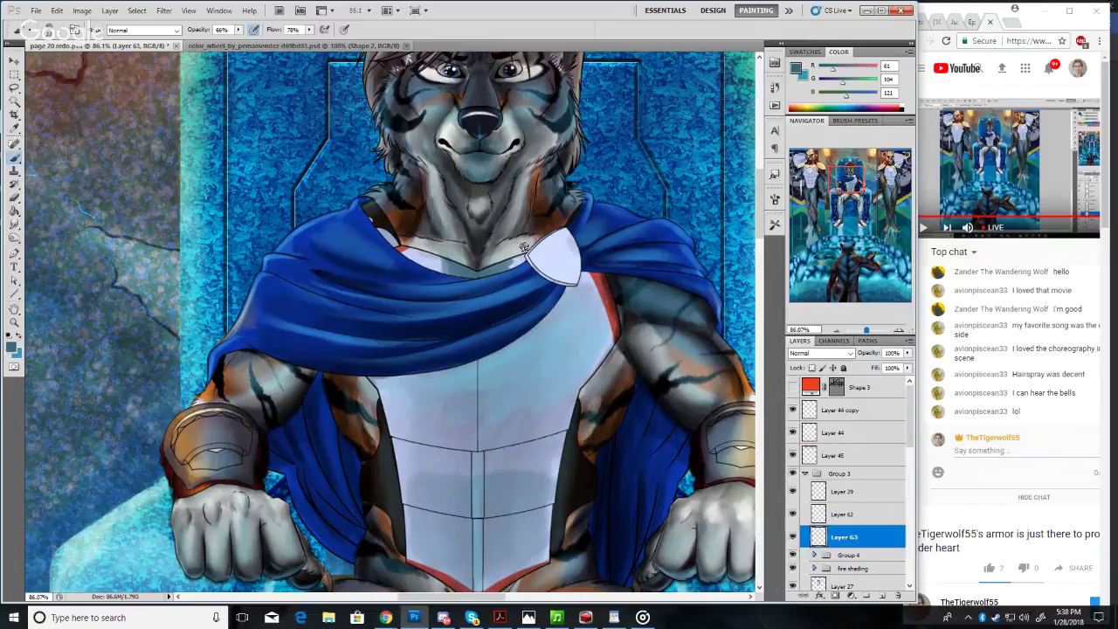
{"action": "left_click", "coordinate": [13, 226]}
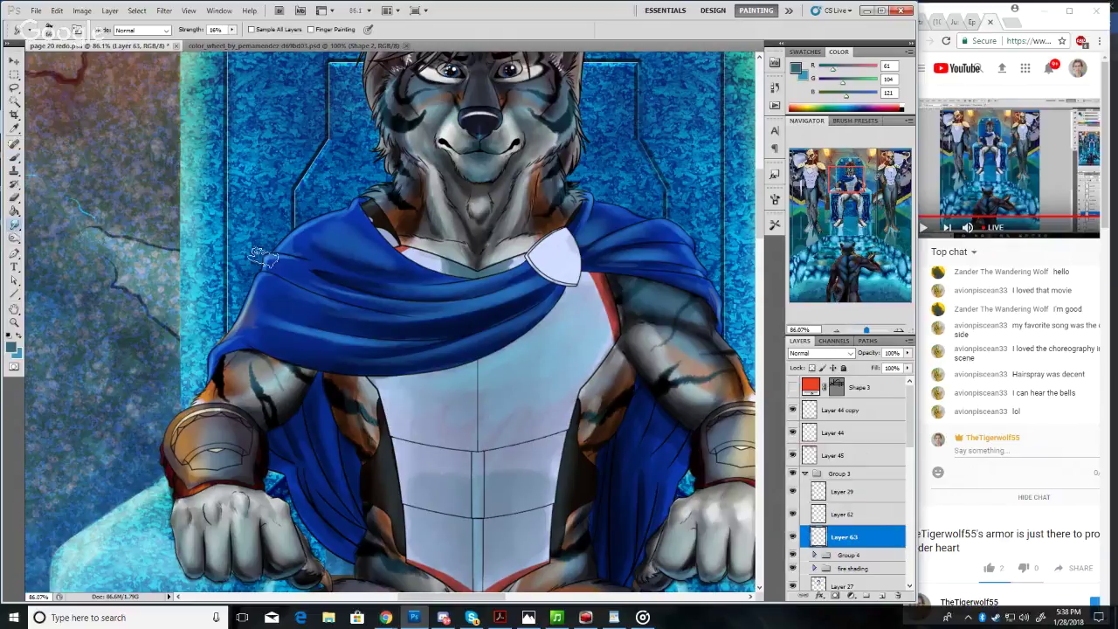
{"action": "left_click", "coordinate": [13, 129]}
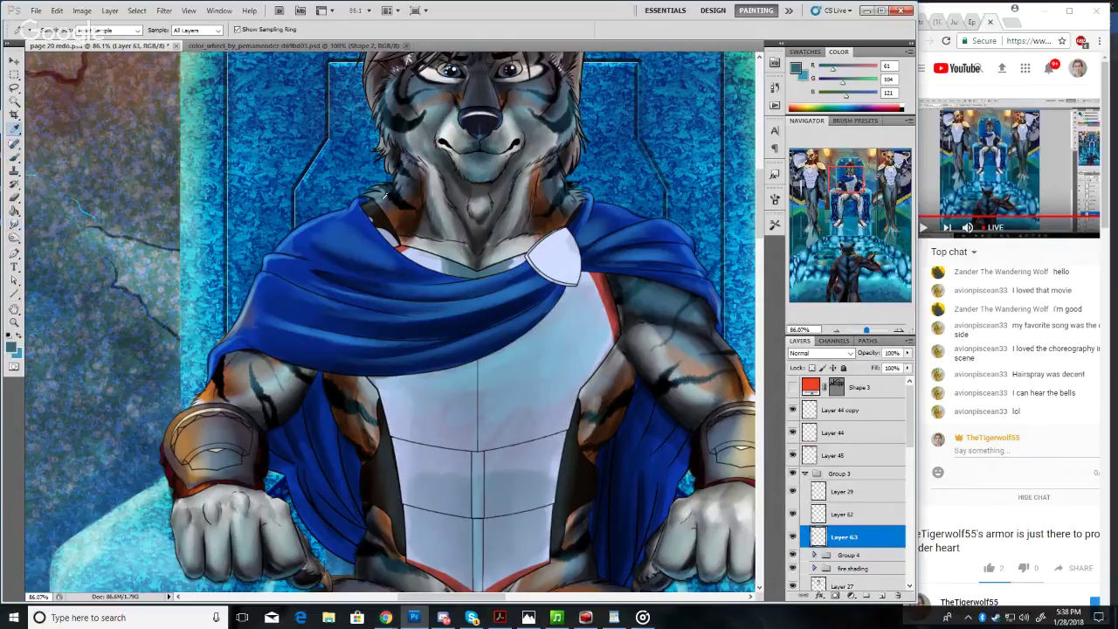
{"action": "left_click", "coordinate": [449, 232]}
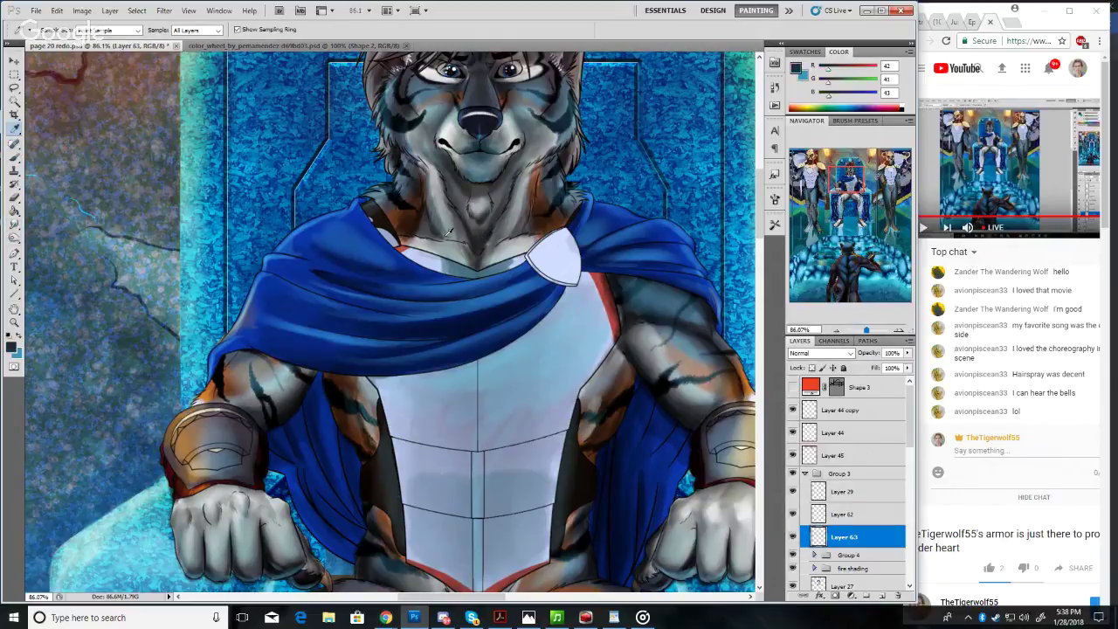
{"action": "left_click", "coordinate": [15, 159]}
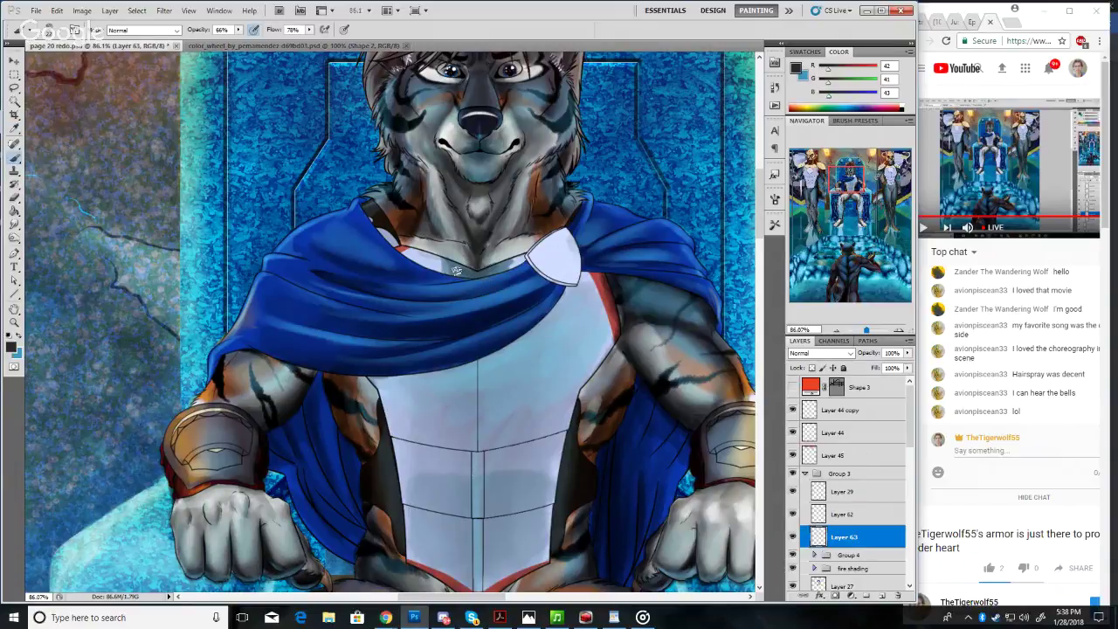
Sample a lavender-grey (RGB 153, 164, 198) from the seated figure's breastplate and set the brush blending mode to Multiply
{"action": "left_click_drag", "start_coordinate": [848, 179], "coordinate": [846, 185]}
{"action": "left_click", "coordinate": [13, 127]}
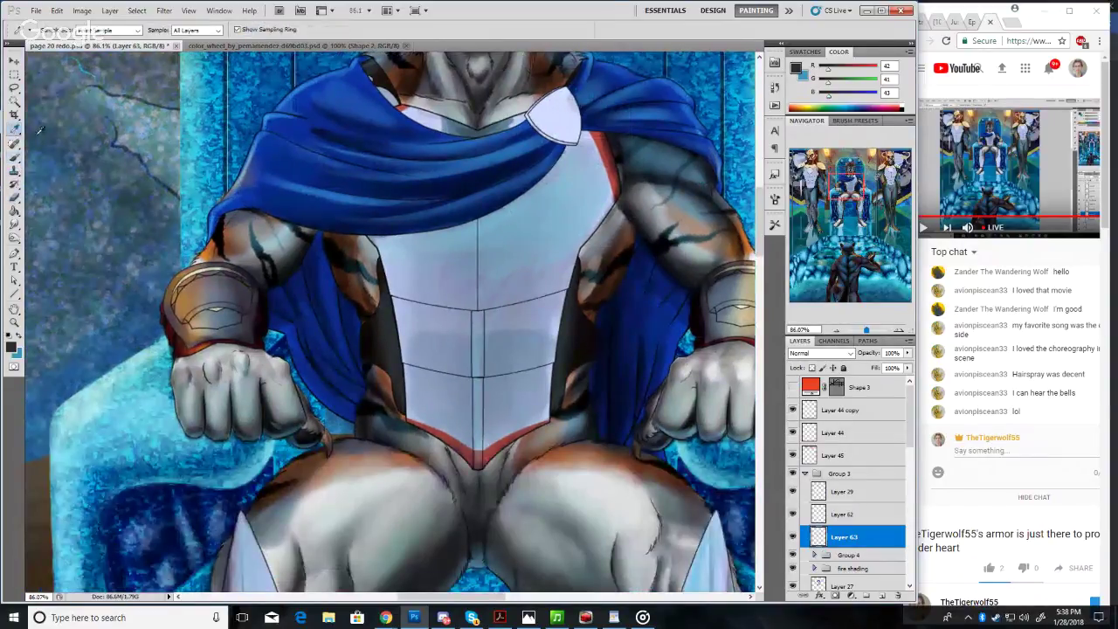
{"action": "left_click", "coordinate": [422, 301]}
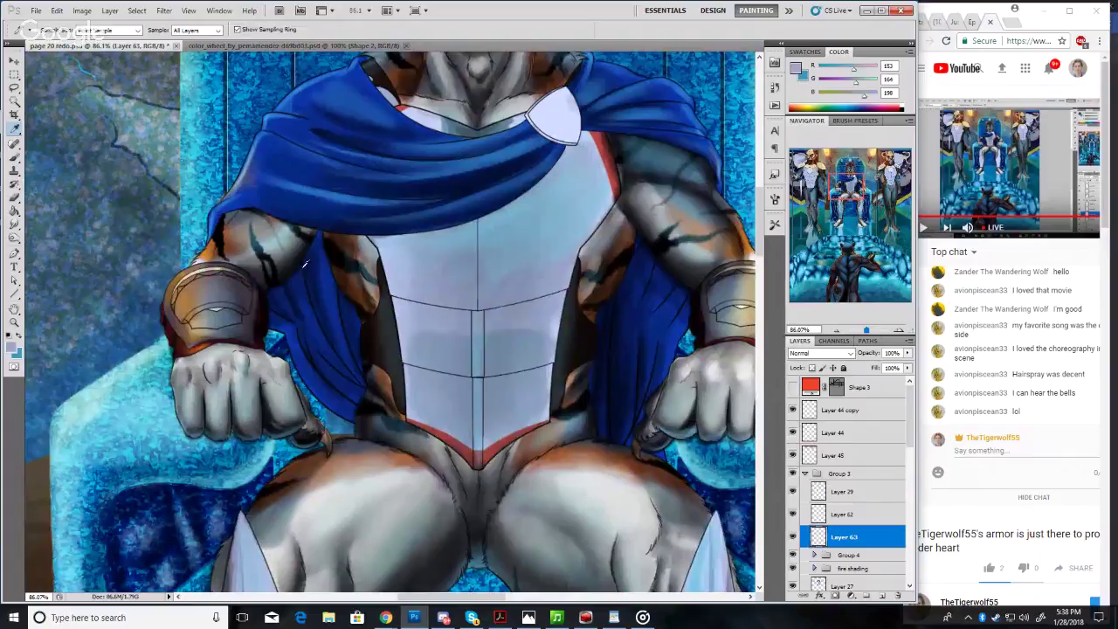
{"action": "left_click", "coordinate": [14, 159]}
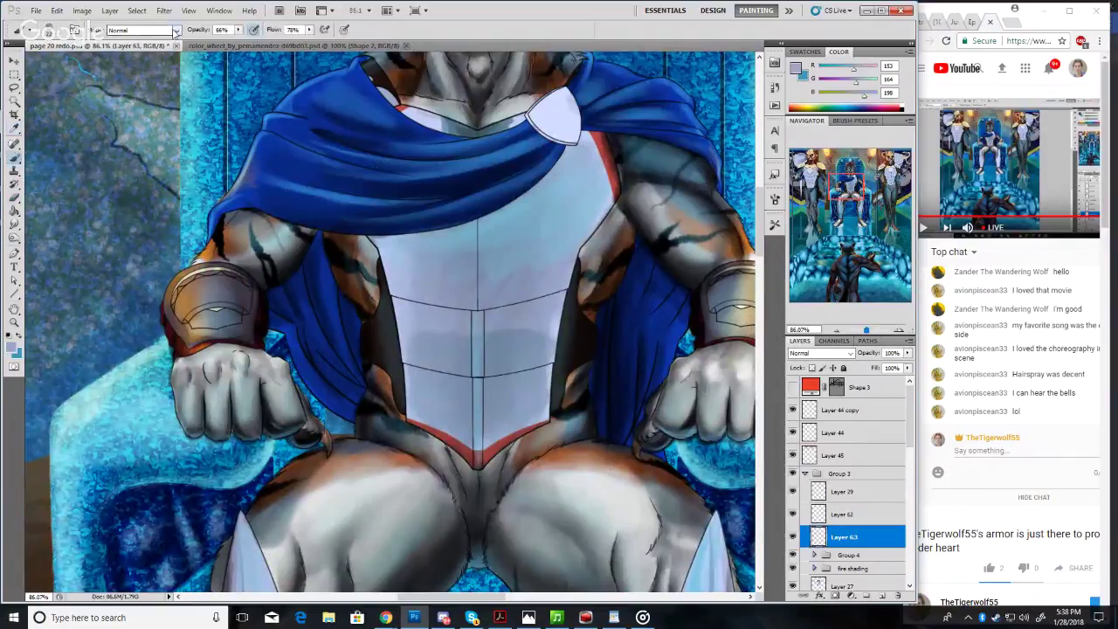
{"action": "left_click", "coordinate": [140, 30]}
{"action": "left_click", "coordinate": [129, 97]}
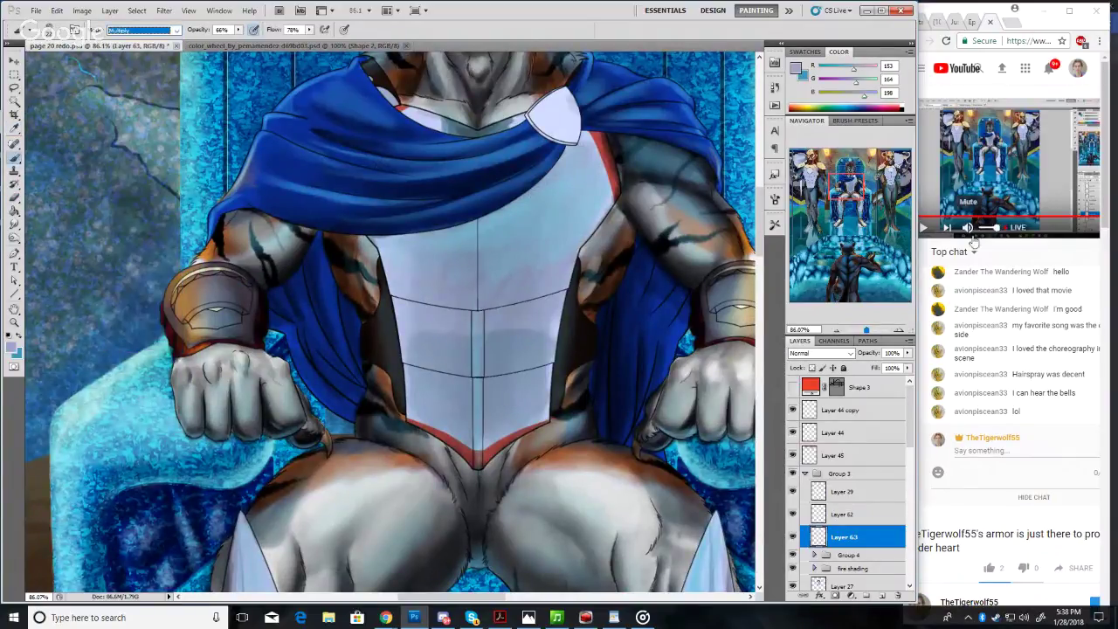
Shrink the brush, choose a dark blue foreground (RGB 64, 80, 129), and undo a test stroke on the abdominal plate
{"action": "left_click", "coordinate": [874, 330]}
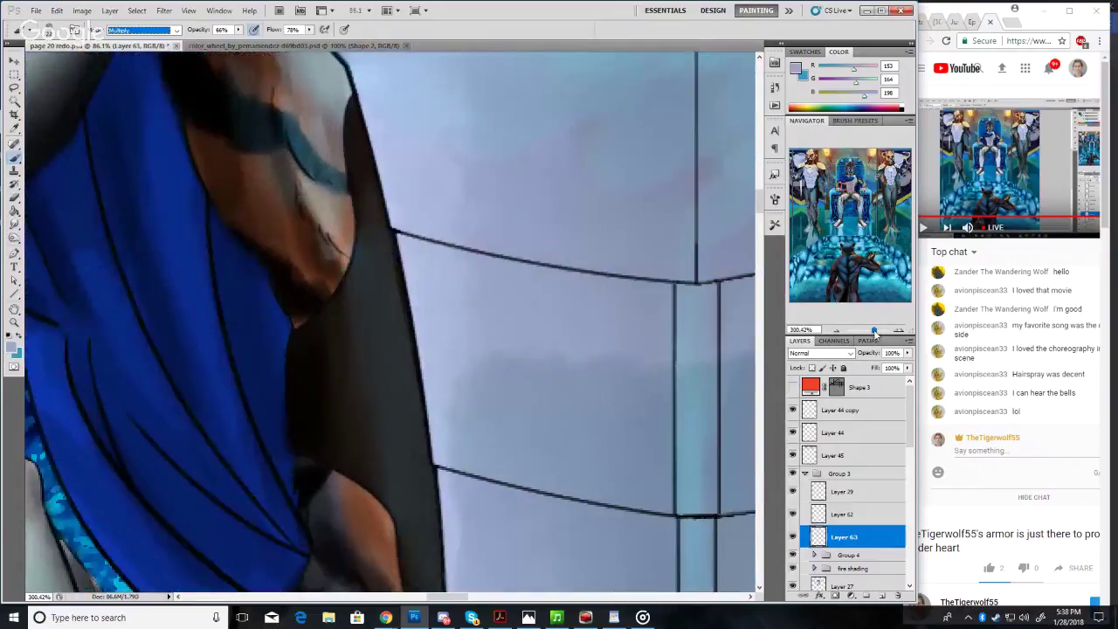
{"action": "left_click", "coordinate": [33, 30]}
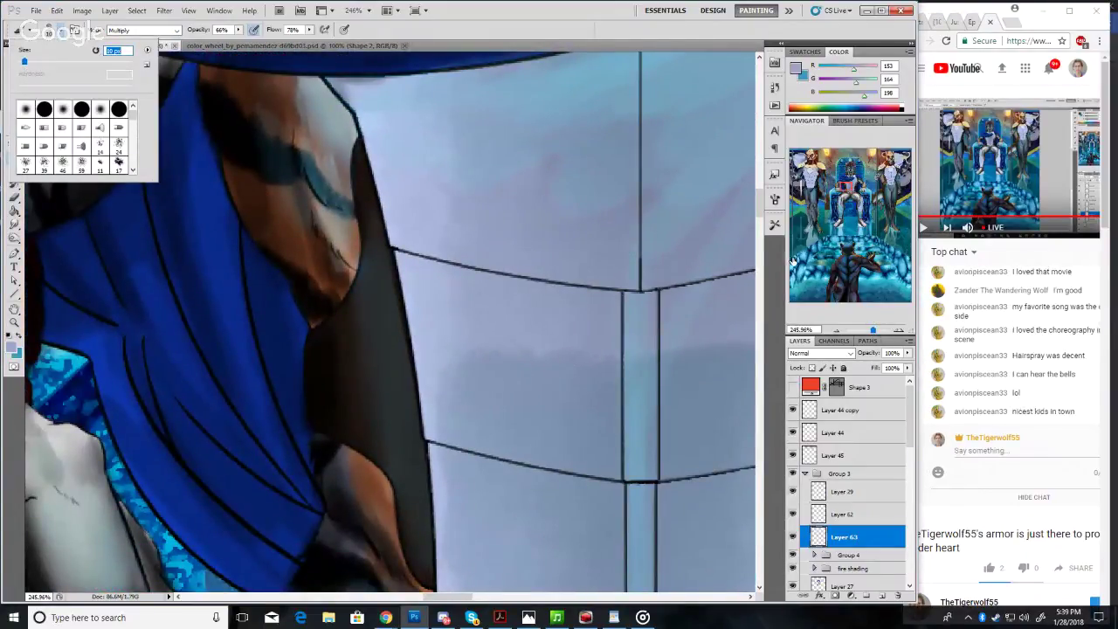
{"action": "left_click_drag", "start_coordinate": [846, 183], "coordinate": [819, 207]}
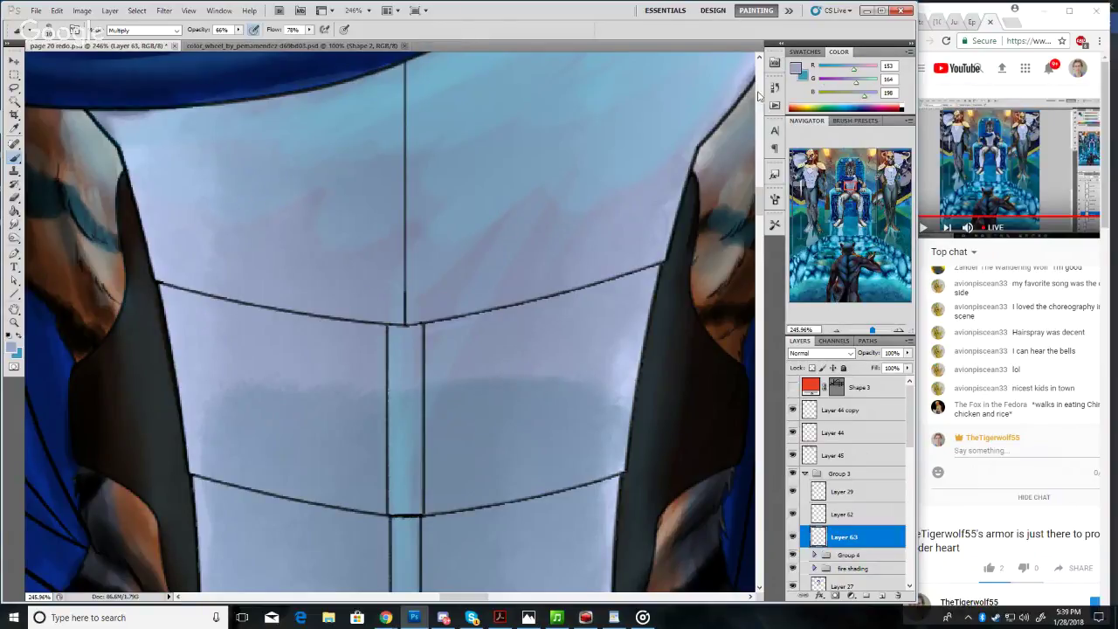
{"action": "left_click", "coordinate": [795, 68]}
{"action": "left_click", "coordinate": [483, 235]}
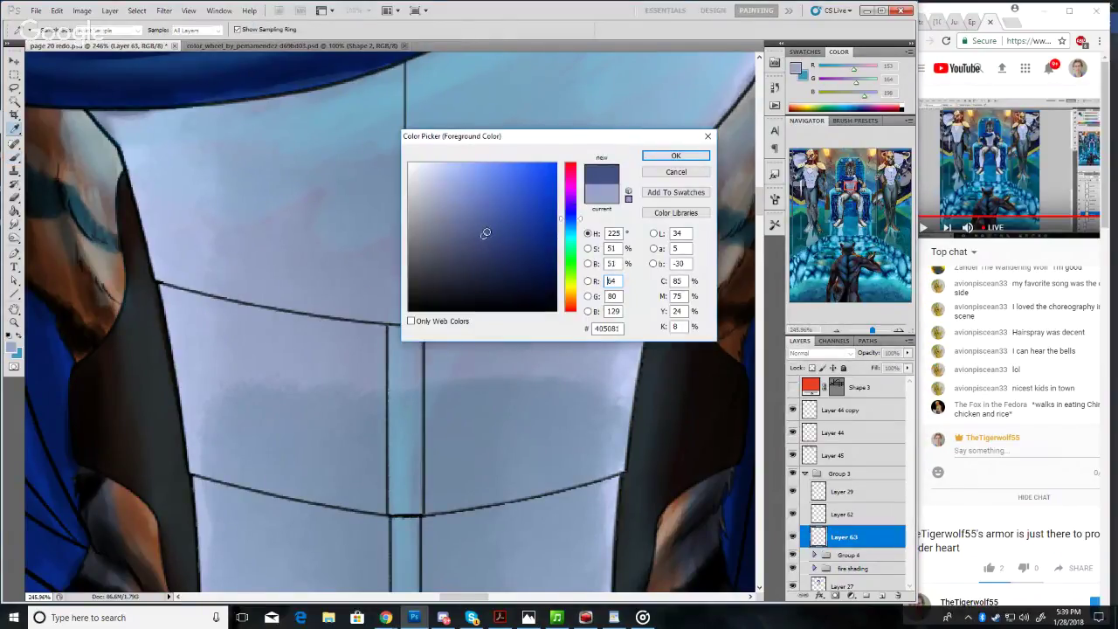
{"action": "left_click", "coordinate": [677, 154]}
{"action": "mouse_move", "coordinate": [579, 329]}
{"action": "left_mouse_down"}
{"action": "mouse_move", "coordinate": [522, 362]}
{"action": "mouse_move", "coordinate": [513, 390]}
{"action": "left_mouse_up"}
{"action": "key", "text": "ctrl+z"}
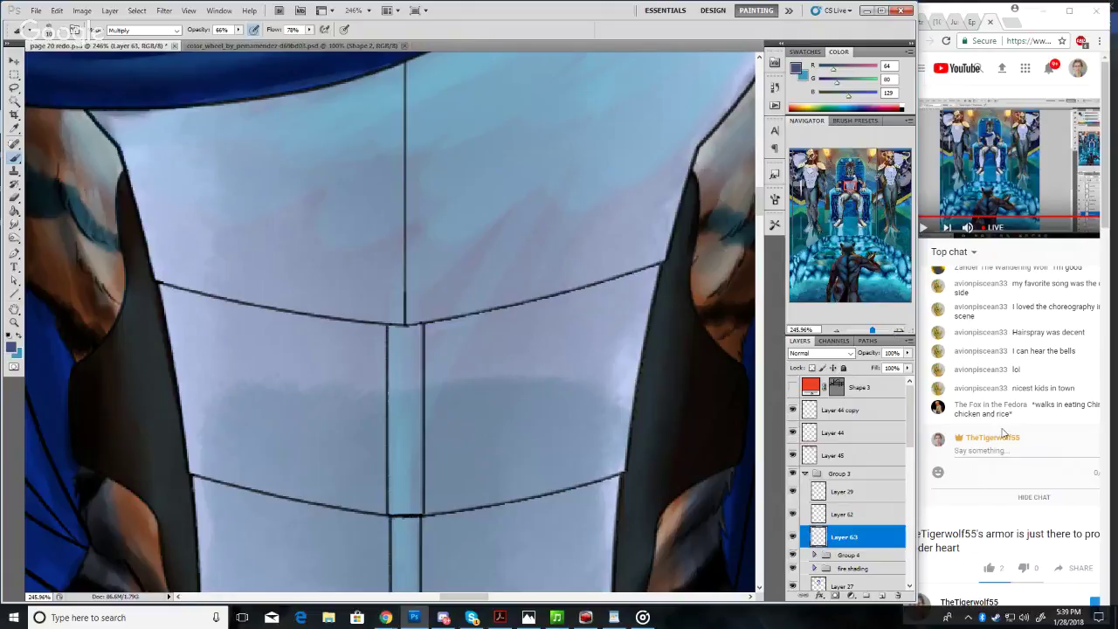
Widen the browser window showing the YouTube live chat and switch back to Photoshop
{"action": "left_click", "coordinate": [1046, 397]}
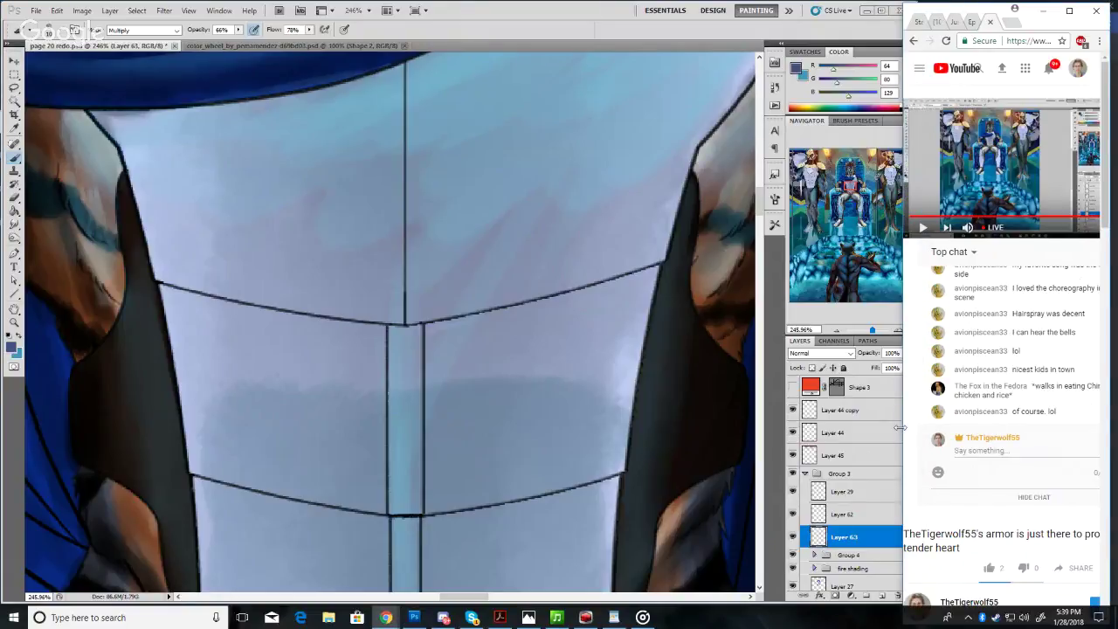
{"action": "left_click_drag", "start_coordinate": [899, 428], "coordinate": [871, 432]}
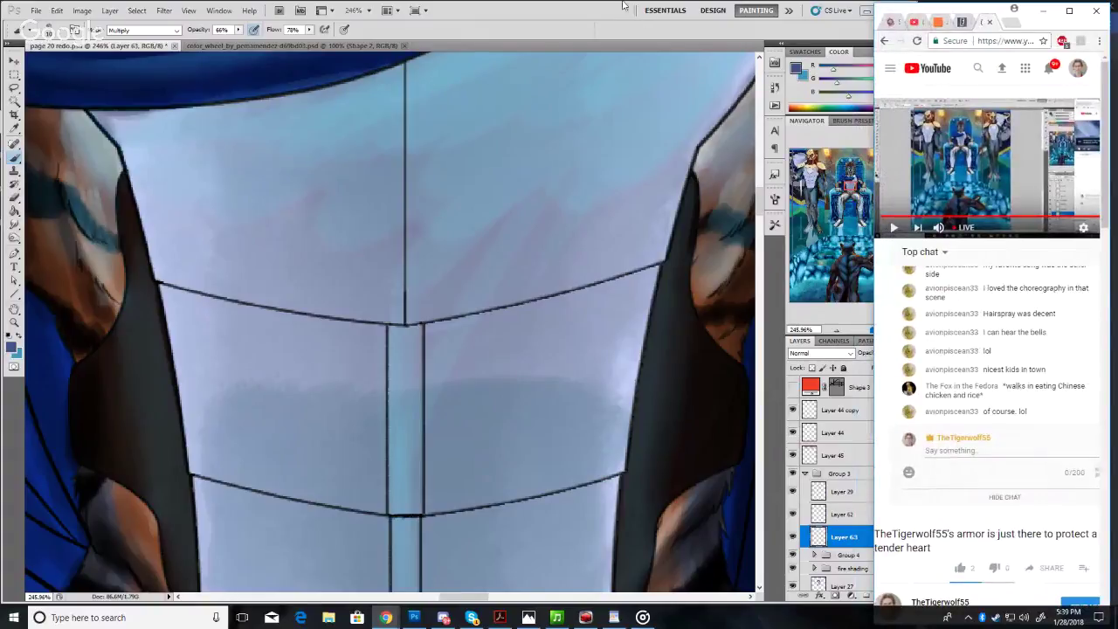
{"action": "left_click", "coordinate": [589, 17]}
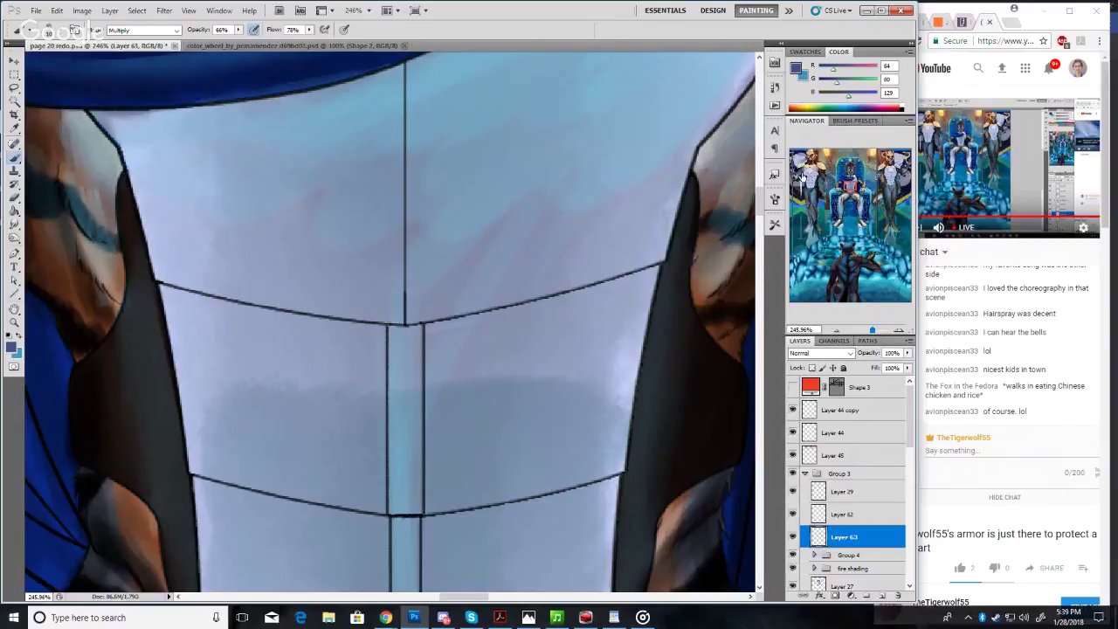
Try to shade the breastplate along the cape's lower edge with the dark blue Multiply brush
{"action": "left_click_drag", "start_coordinate": [855, 181], "coordinate": [847, 175]}
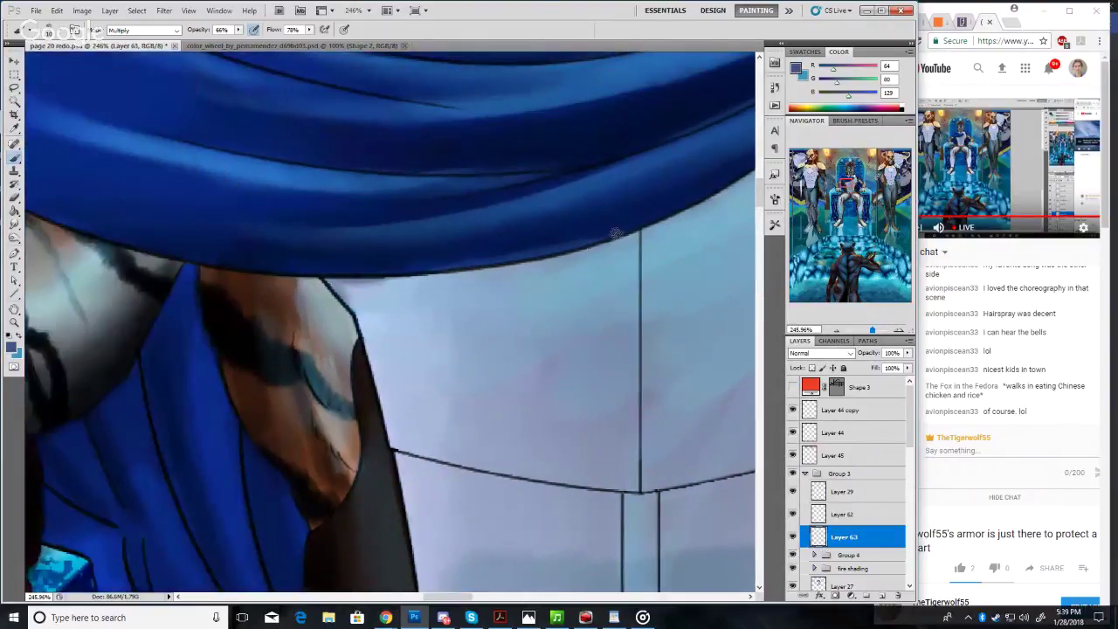
{"action": "mouse_move", "coordinate": [607, 245]}
{"action": "left_mouse_down"}
{"action": "mouse_move", "coordinate": [562, 248]}
{"action": "mouse_move", "coordinate": [628, 236]}
{"action": "mouse_move", "coordinate": [551, 266]}
{"action": "mouse_move", "coordinate": [600, 245]}
{"action": "mouse_move", "coordinate": [501, 260]}
{"action": "mouse_move", "coordinate": [589, 253]}
{"action": "mouse_move", "coordinate": [515, 265]}
{"action": "mouse_move", "coordinate": [564, 262]}
{"action": "mouse_move", "coordinate": [373, 285]}
{"action": "mouse_move", "coordinate": [463, 284]}
{"action": "mouse_move", "coordinate": [325, 294]}
{"action": "mouse_move", "coordinate": [466, 277]}
{"action": "mouse_move", "coordinate": [399, 269]}
{"action": "mouse_move", "coordinate": [352, 285]}
{"action": "mouse_move", "coordinate": [412, 278]}
{"action": "left_mouse_up"}
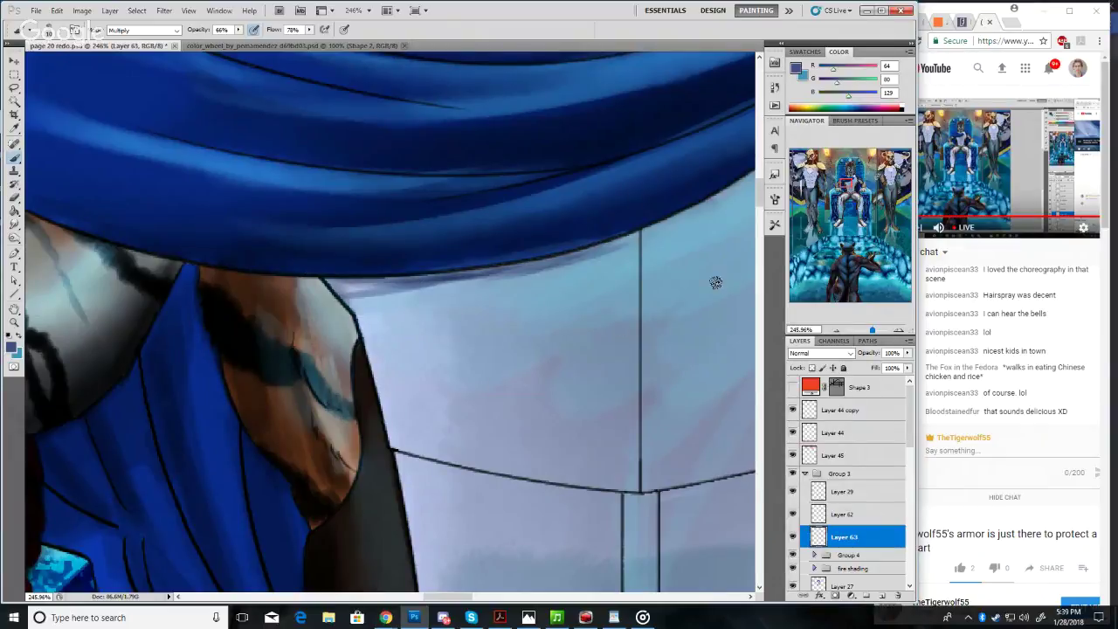
{"action": "mouse_move", "coordinate": [711, 280]}
{"action": "left_mouse_down"}
{"action": "mouse_move", "coordinate": [660, 305]}
{"action": "mouse_move", "coordinate": [674, 295]}
{"action": "left_mouse_up"}
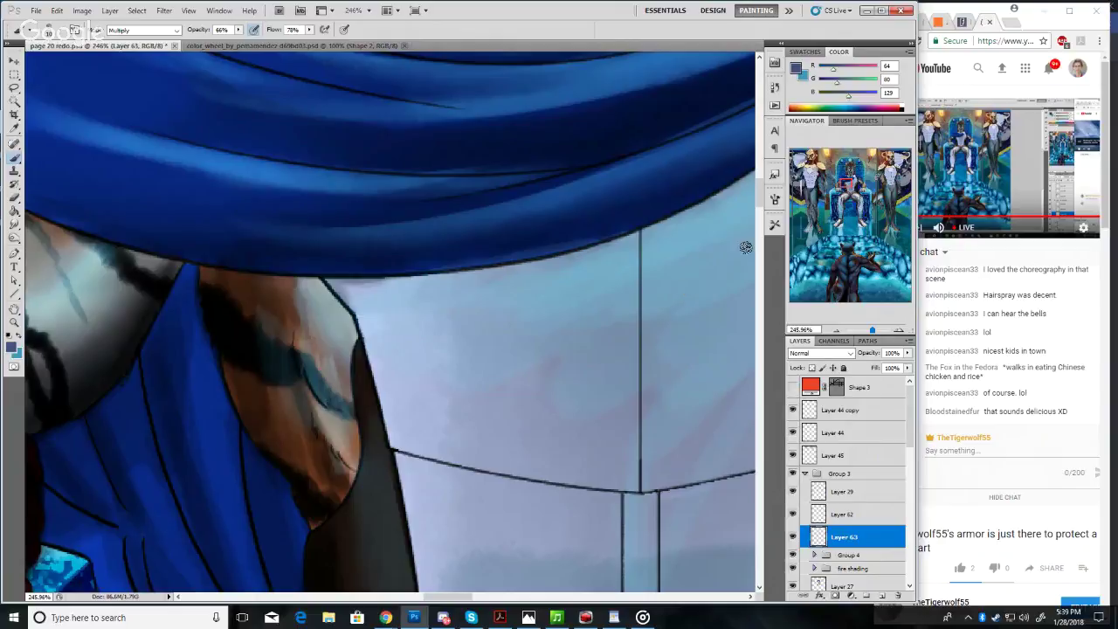
Paint dark blue shadow under the breastplate's lower edge, covering the centre notch and the seam half towards the viewer's right
{"action": "left_click_drag", "start_coordinate": [845, 185], "coordinate": [847, 188]}
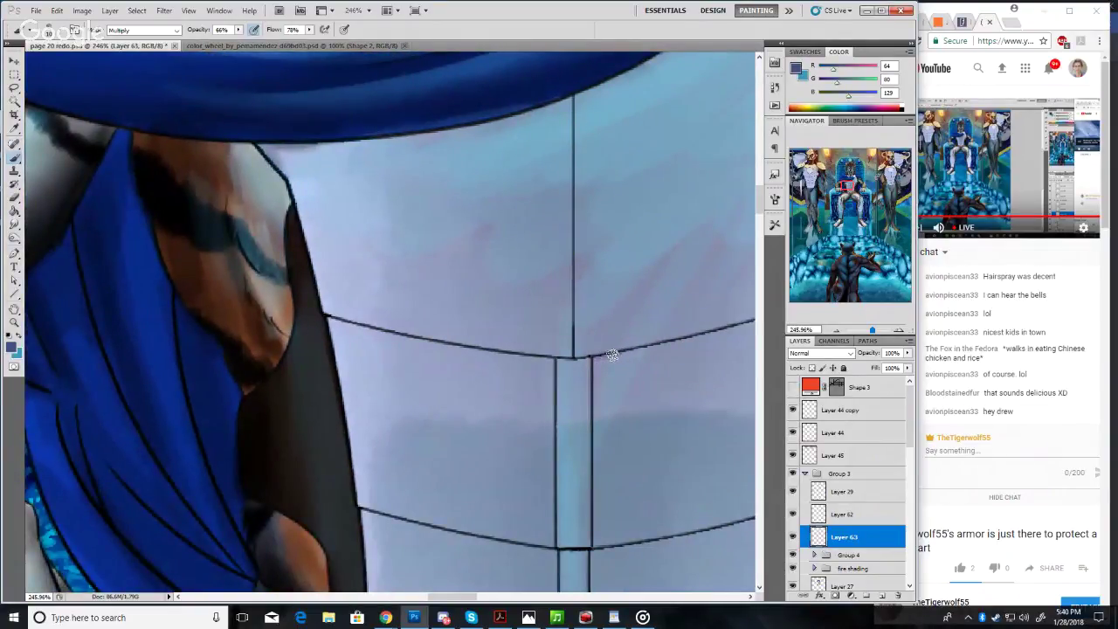
{"action": "mouse_move", "coordinate": [590, 356]}
{"action": "left_mouse_down"}
{"action": "mouse_move", "coordinate": [553, 357]}
{"action": "mouse_move", "coordinate": [568, 370]}
{"action": "mouse_move", "coordinate": [579, 364]}
{"action": "mouse_move", "coordinate": [564, 359]}
{"action": "mouse_move", "coordinate": [582, 354]}
{"action": "mouse_move", "coordinate": [621, 349]}
{"action": "mouse_move", "coordinate": [580, 362]}
{"action": "mouse_move", "coordinate": [703, 334]}
{"action": "mouse_move", "coordinate": [738, 324]}
{"action": "left_mouse_up"}
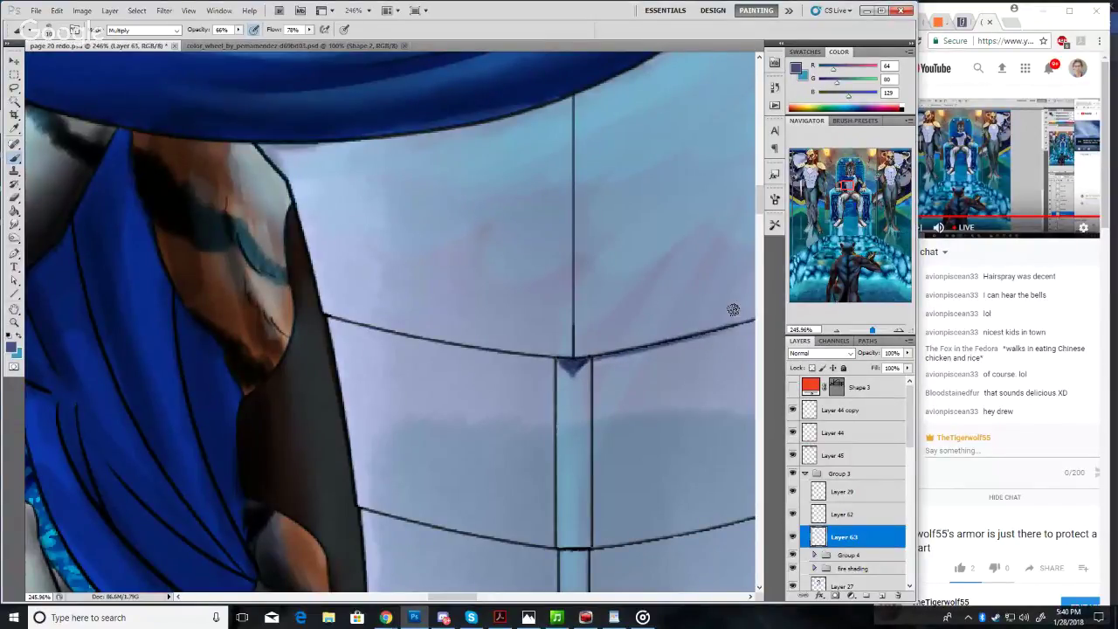
{"action": "left_click_drag", "start_coordinate": [848, 230], "coordinate": [847, 186]}
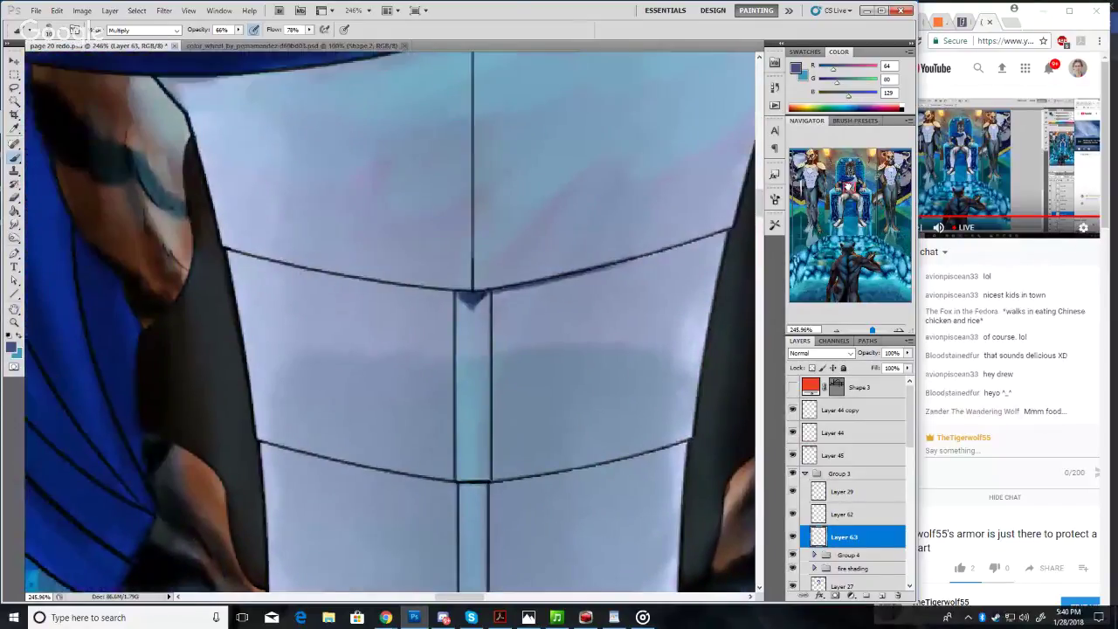
{"action": "mouse_move", "coordinate": [603, 265]}
{"action": "left_mouse_down"}
{"action": "mouse_move", "coordinate": [726, 232]}
{"action": "mouse_move", "coordinate": [585, 269]}
{"action": "mouse_move", "coordinate": [624, 273]}
{"action": "mouse_move", "coordinate": [516, 281]}
{"action": "left_mouse_up"}
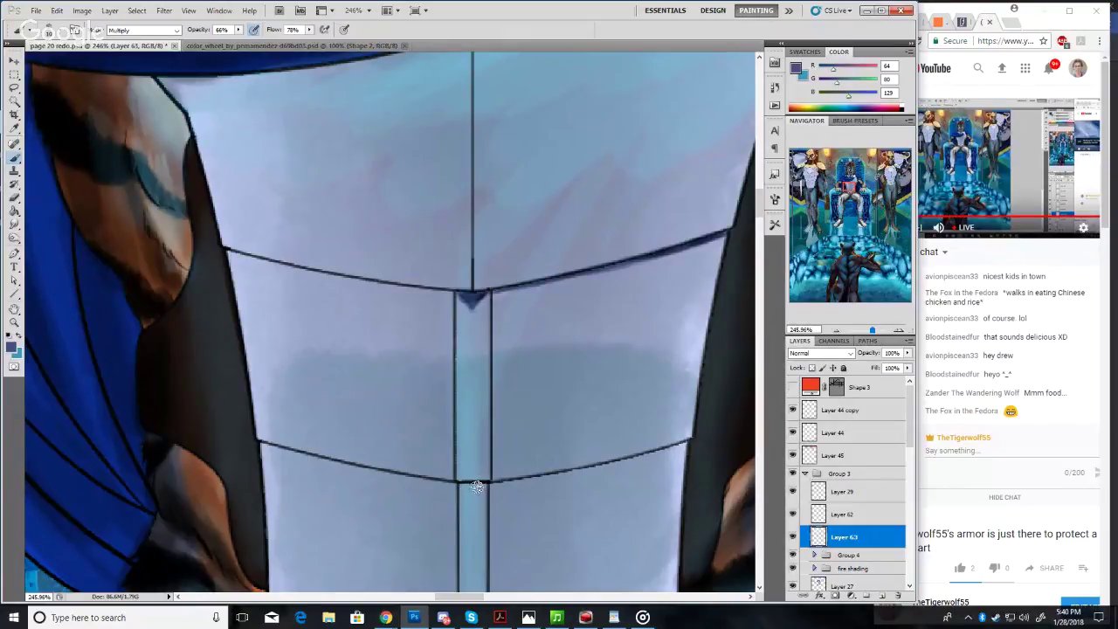
Shade beneath the lower abdominal seam on both sides and across the centre strip with the dark blue
{"action": "mouse_move", "coordinate": [477, 486]}
{"action": "left_mouse_down"}
{"action": "mouse_move", "coordinate": [552, 466]}
{"action": "mouse_move", "coordinate": [507, 487]}
{"action": "mouse_move", "coordinate": [522, 485]}
{"action": "mouse_move", "coordinate": [629, 450]}
{"action": "mouse_move", "coordinate": [579, 460]}
{"action": "mouse_move", "coordinate": [605, 453]}
{"action": "mouse_move", "coordinate": [572, 476]}
{"action": "mouse_move", "coordinate": [678, 443]}
{"action": "mouse_move", "coordinate": [499, 495]}
{"action": "left_mouse_up"}
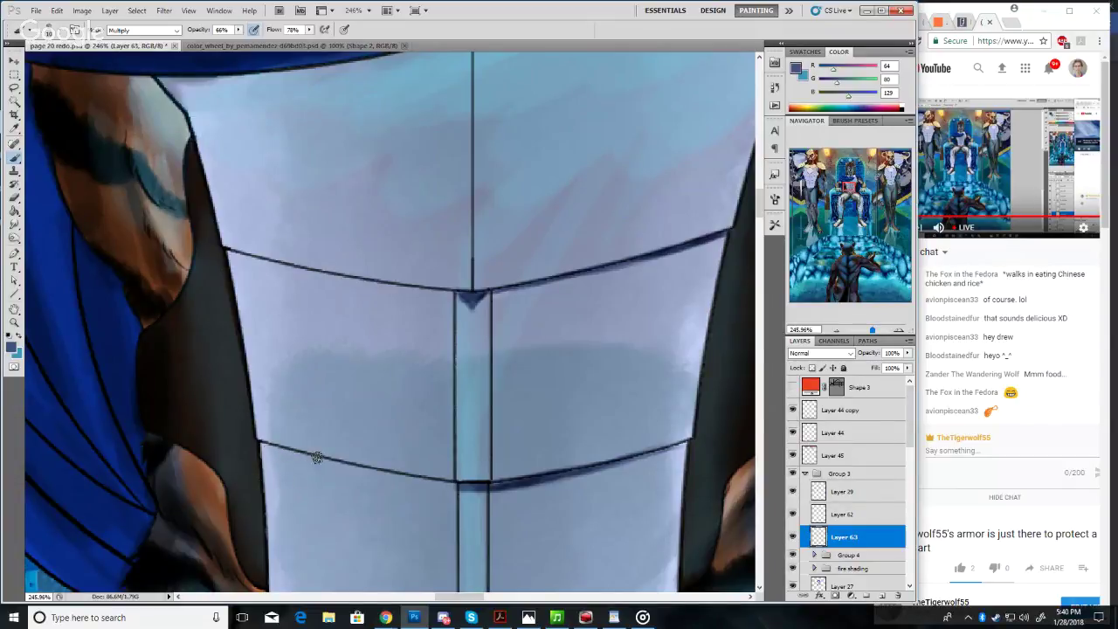
{"action": "left_click_drag", "start_coordinate": [342, 466], "coordinate": [400, 476]}
{"action": "left_click_drag", "start_coordinate": [304, 455], "coordinate": [442, 481]}
{"action": "left_click_drag", "start_coordinate": [345, 465], "coordinate": [491, 489]}
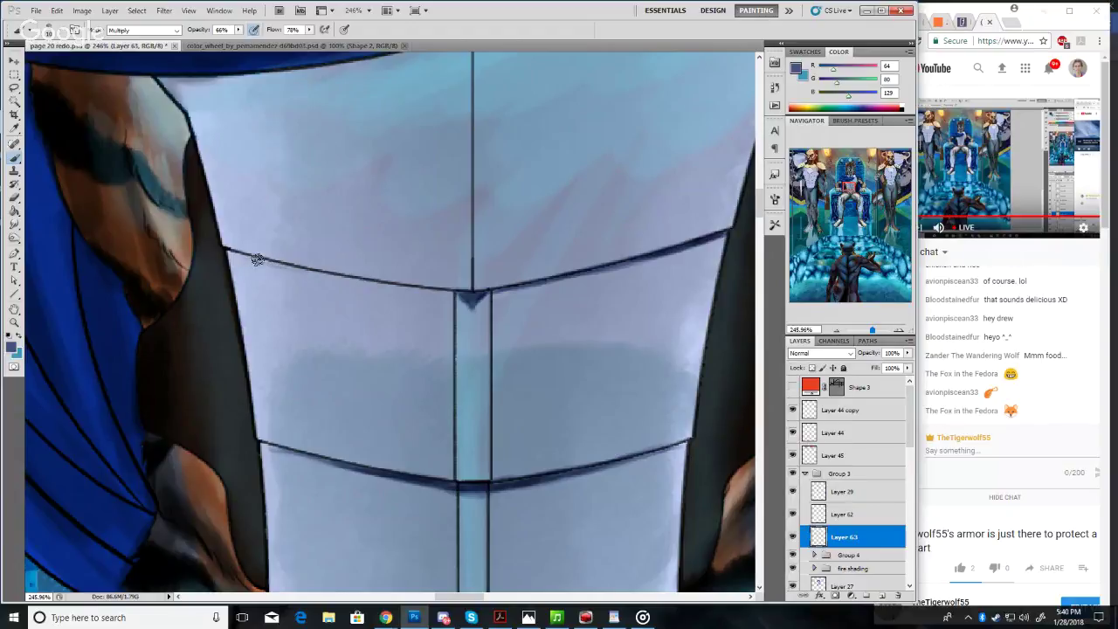
Extend the dark blue shadow along the other half of the breastplate's lower edge and darken its centre notch
{"action": "mouse_move", "coordinate": [257, 260]}
{"action": "left_mouse_down"}
{"action": "mouse_move", "coordinate": [331, 273]}
{"action": "mouse_move", "coordinate": [245, 256]}
{"action": "mouse_move", "coordinate": [470, 291]}
{"action": "left_mouse_up"}
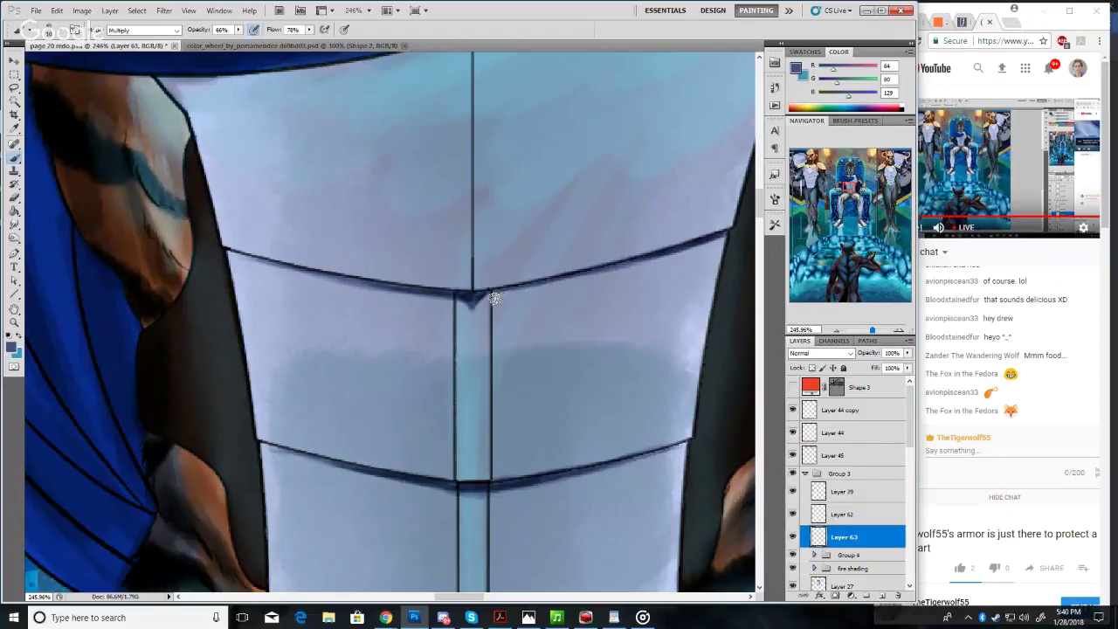
{"action": "left_click_drag", "start_coordinate": [476, 299], "coordinate": [512, 285]}
{"action": "left_click_drag", "start_coordinate": [343, 277], "coordinate": [398, 286]}
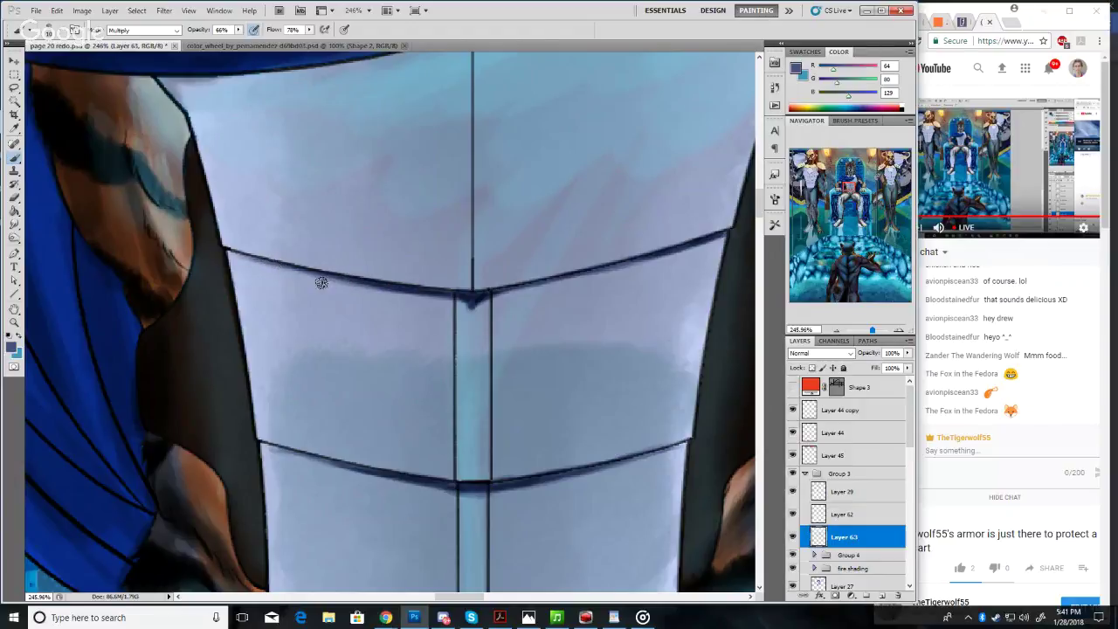
Sample a dark navy (RGB 4, 16, 57) from the cape's folds and set the brush blending mode to Normal
{"action": "left_click_drag", "start_coordinate": [872, 331], "coordinate": [872, 330]}
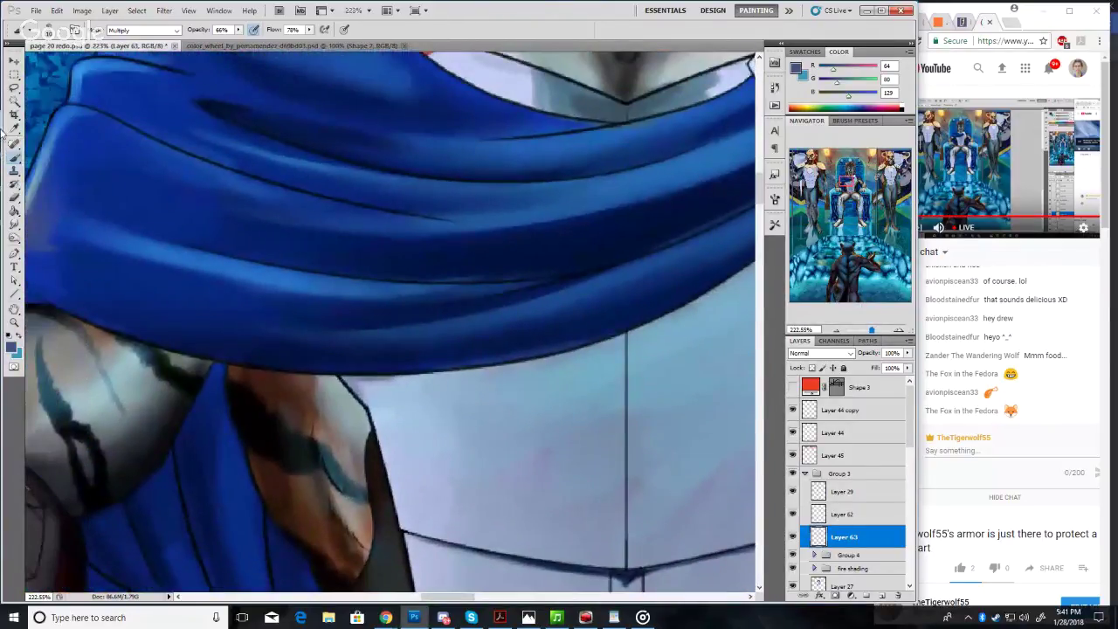
{"action": "left_click", "coordinate": [13, 129]}
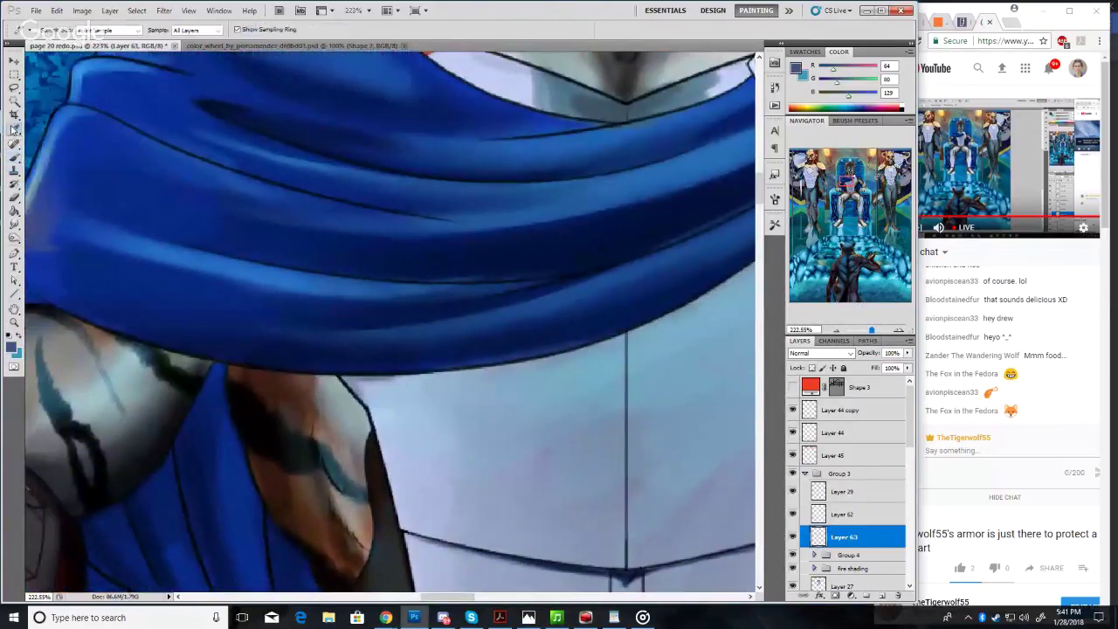
{"action": "left_click", "coordinate": [577, 240]}
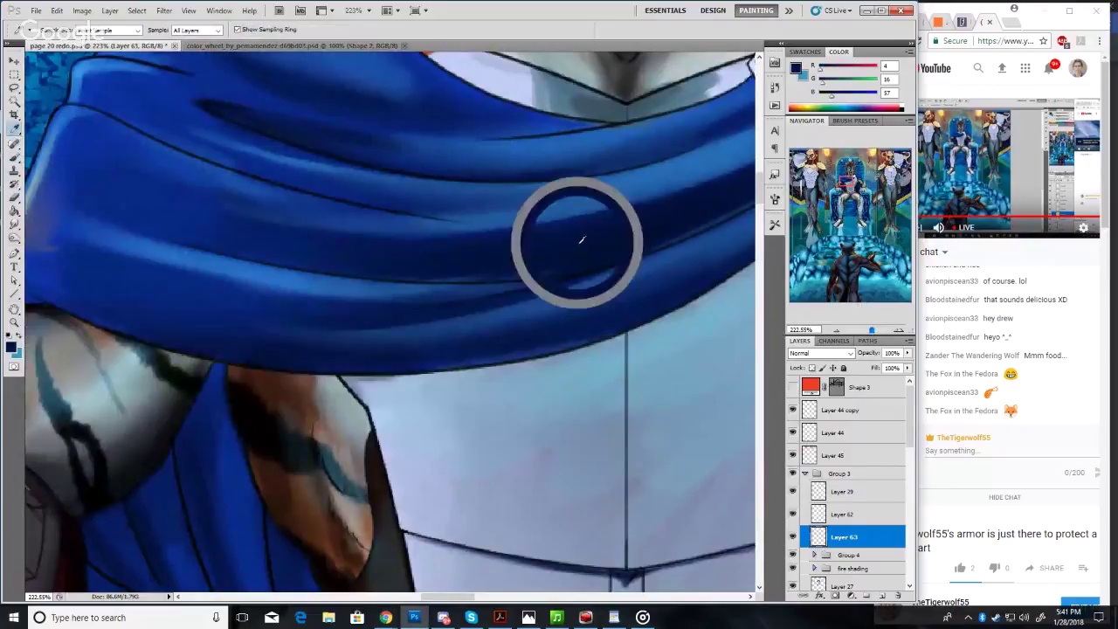
{"action": "left_click", "coordinate": [13, 157]}
{"action": "left_click", "coordinate": [129, 30]}
{"action": "left_click", "coordinate": [136, 51]}
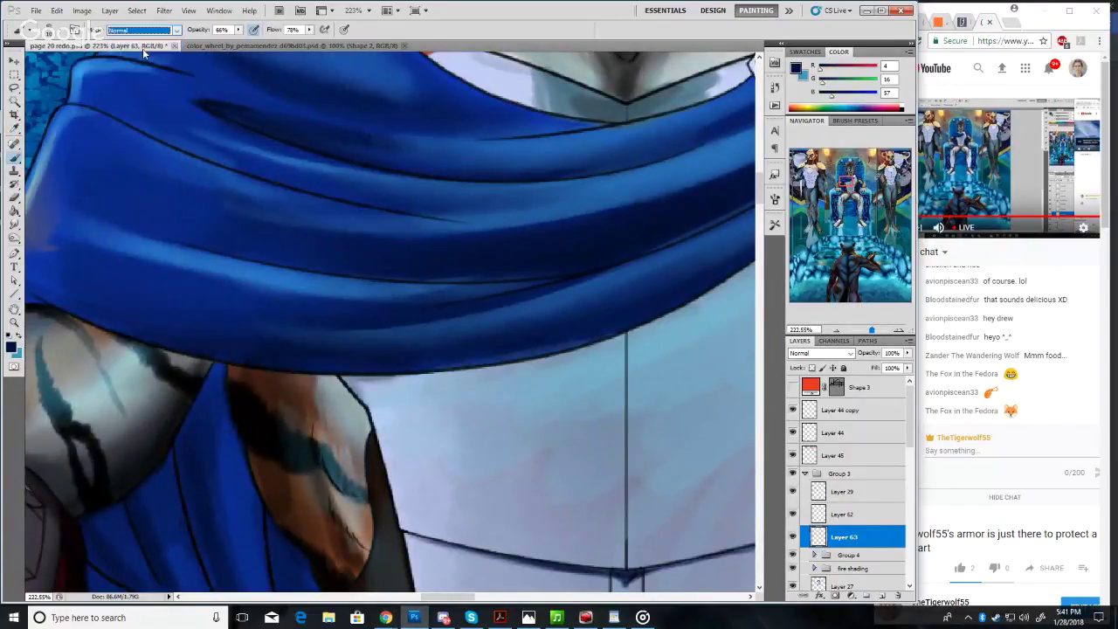
Enlarge the brush and paint a navy shadow on the breastplate along the cape's lower edge
{"action": "left_click", "coordinate": [35, 30]}
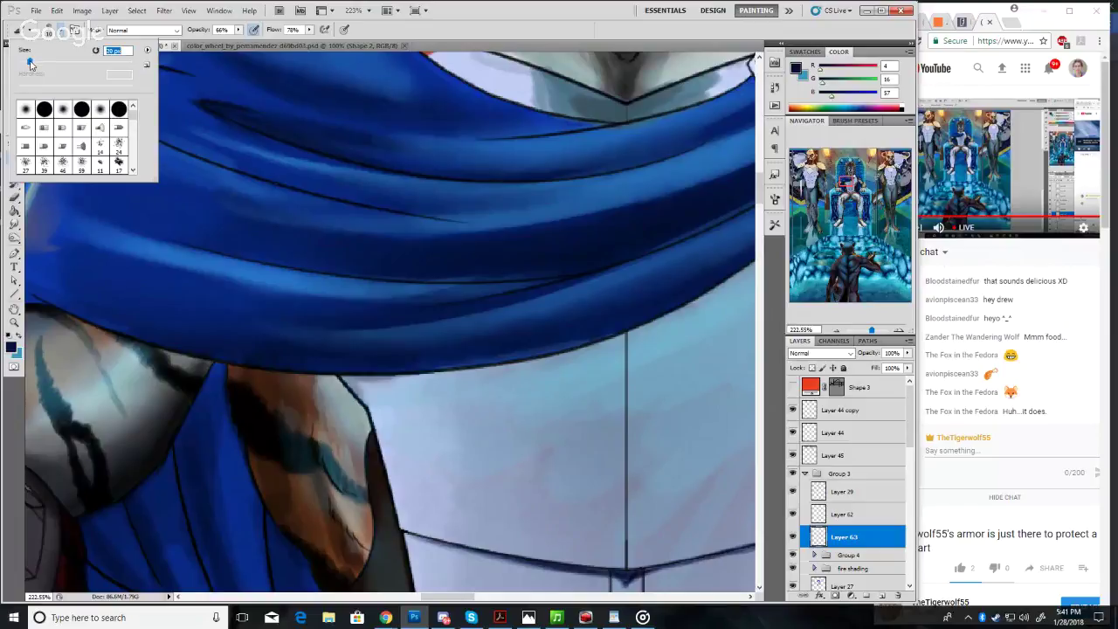
{"action": "mouse_move", "coordinate": [634, 330]}
{"action": "left_mouse_down"}
{"action": "mouse_move", "coordinate": [544, 358]}
{"action": "mouse_move", "coordinate": [620, 338]}
{"action": "mouse_move", "coordinate": [517, 355]}
{"action": "mouse_move", "coordinate": [565, 355]}
{"action": "mouse_move", "coordinate": [470, 371]}
{"action": "mouse_move", "coordinate": [408, 368]}
{"action": "mouse_move", "coordinate": [486, 368]}
{"action": "mouse_move", "coordinate": [374, 369]}
{"action": "mouse_move", "coordinate": [357, 381]}
{"action": "mouse_move", "coordinate": [421, 388]}
{"action": "mouse_move", "coordinate": [395, 373]}
{"action": "mouse_move", "coordinate": [345, 386]}
{"action": "mouse_move", "coordinate": [371, 381]}
{"action": "mouse_move", "coordinate": [337, 378]}
{"action": "mouse_move", "coordinate": [407, 371]}
{"action": "left_mouse_up"}
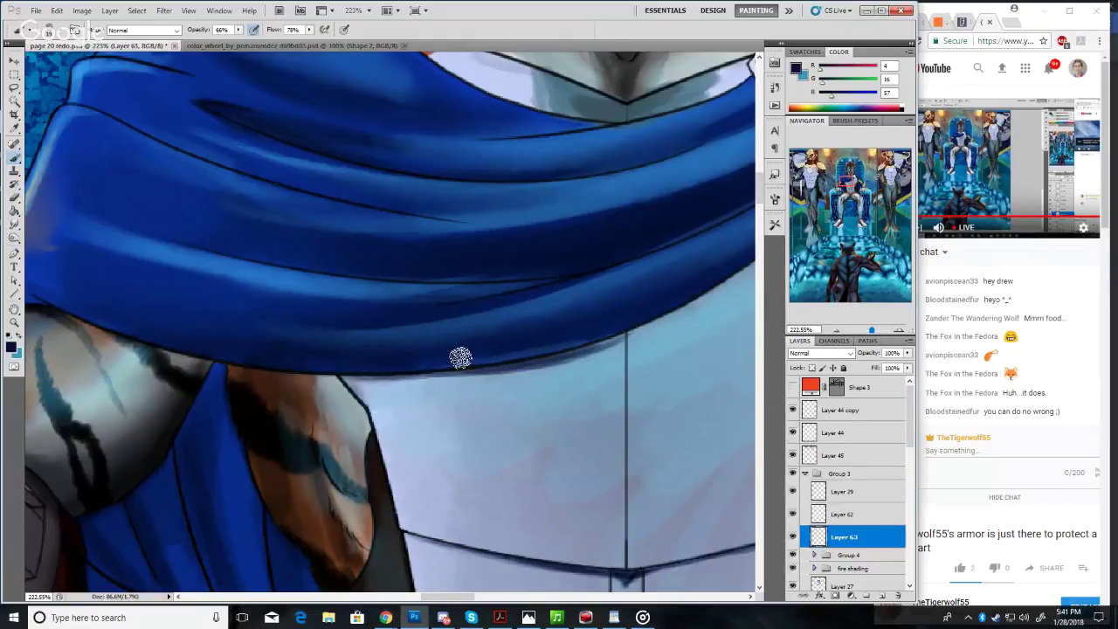
{"action": "mouse_move", "coordinate": [529, 362]}
{"action": "left_mouse_down"}
{"action": "mouse_move", "coordinate": [662, 316]}
{"action": "mouse_move", "coordinate": [626, 304]}
{"action": "mouse_move", "coordinate": [562, 346]}
{"action": "mouse_move", "coordinate": [600, 339]}
{"action": "mouse_move", "coordinate": [654, 306]}
{"action": "mouse_move", "coordinate": [581, 353]}
{"action": "left_mouse_up"}
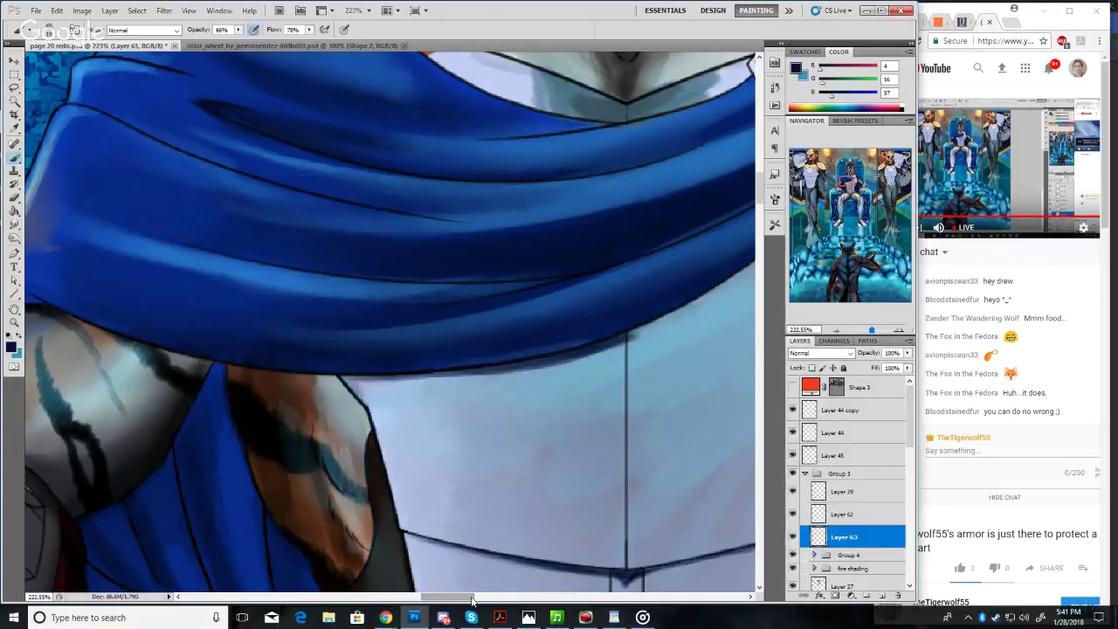
Extend the navy shadow on the breastplate along the cape's lower edge up to the clasp, and beneath the cape at the shoulder
{"action": "left_click_drag", "start_coordinate": [452, 596], "coordinate": [474, 597]}
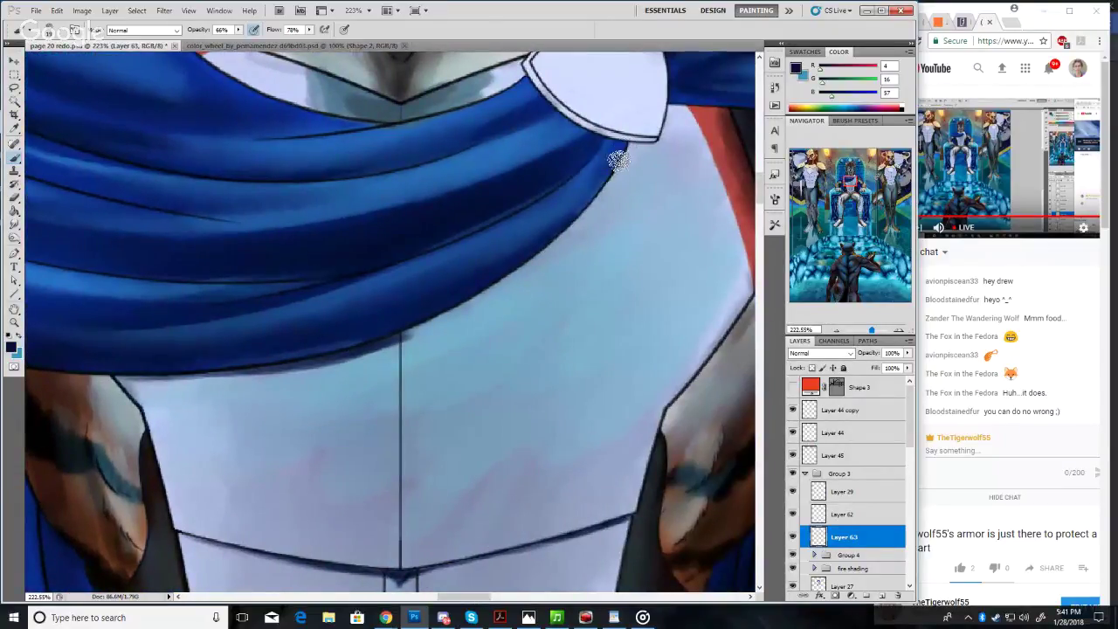
{"action": "mouse_move", "coordinate": [594, 187]}
{"action": "left_mouse_down"}
{"action": "mouse_move", "coordinate": [522, 269]}
{"action": "mouse_move", "coordinate": [564, 227]}
{"action": "mouse_move", "coordinate": [506, 280]}
{"action": "mouse_move", "coordinate": [523, 259]}
{"action": "mouse_move", "coordinate": [426, 319]}
{"action": "mouse_move", "coordinate": [466, 305]}
{"action": "mouse_move", "coordinate": [309, 368]}
{"action": "mouse_move", "coordinate": [376, 336]}
{"action": "mouse_move", "coordinate": [351, 353]}
{"action": "mouse_move", "coordinate": [250, 362]}
{"action": "left_mouse_up"}
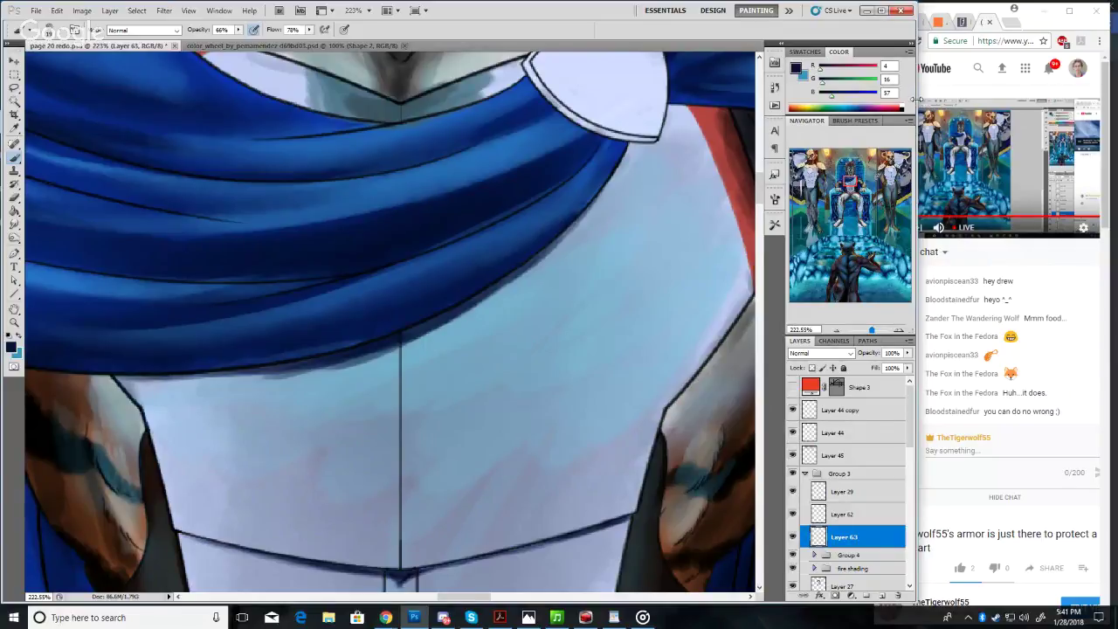
{"action": "left_click_drag", "start_coordinate": [917, 99], "coordinate": [899, 99]}
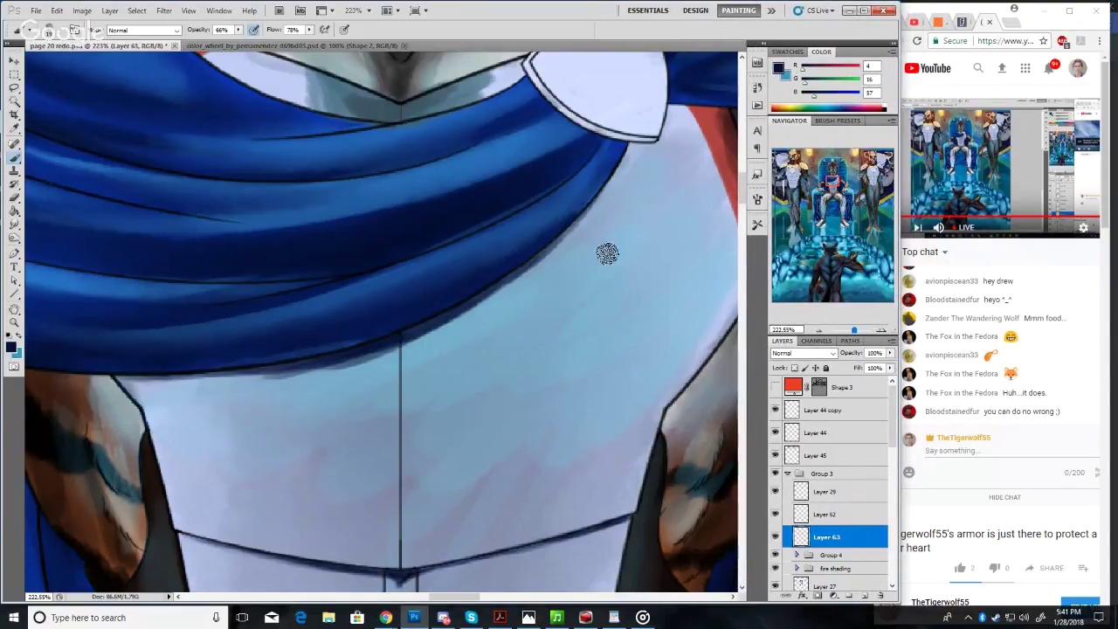
{"action": "left_click_drag", "start_coordinate": [832, 180], "coordinate": [837, 181]}
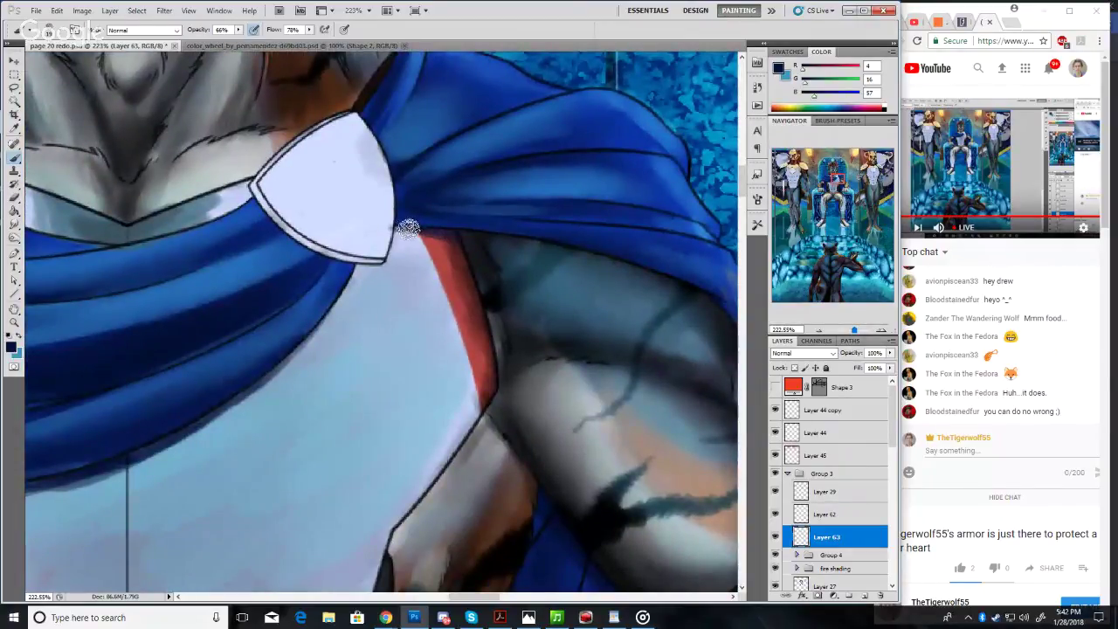
{"action": "left_click", "coordinate": [408, 229]}
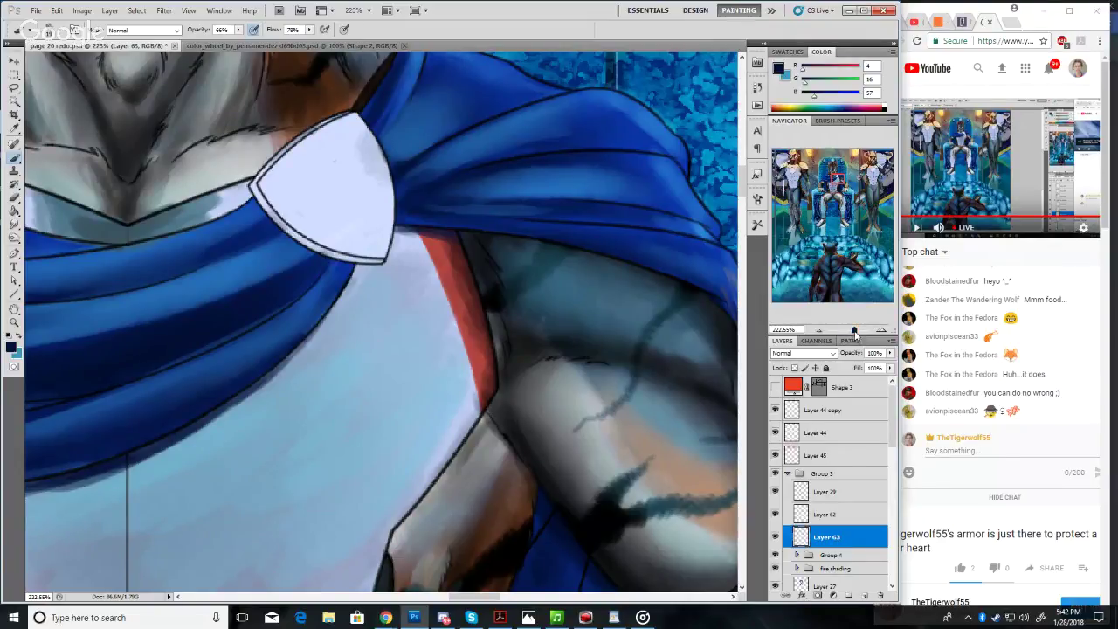
Sample an orange (RGB 170, 99, 68) from the thigh fur and paint a reflection in one lower corner of the lowest abdominal plate
{"action": "left_click_drag", "start_coordinate": [853, 331], "coordinate": [851, 334]}
{"action": "left_click_drag", "start_coordinate": [821, 199], "coordinate": [807, 203]}
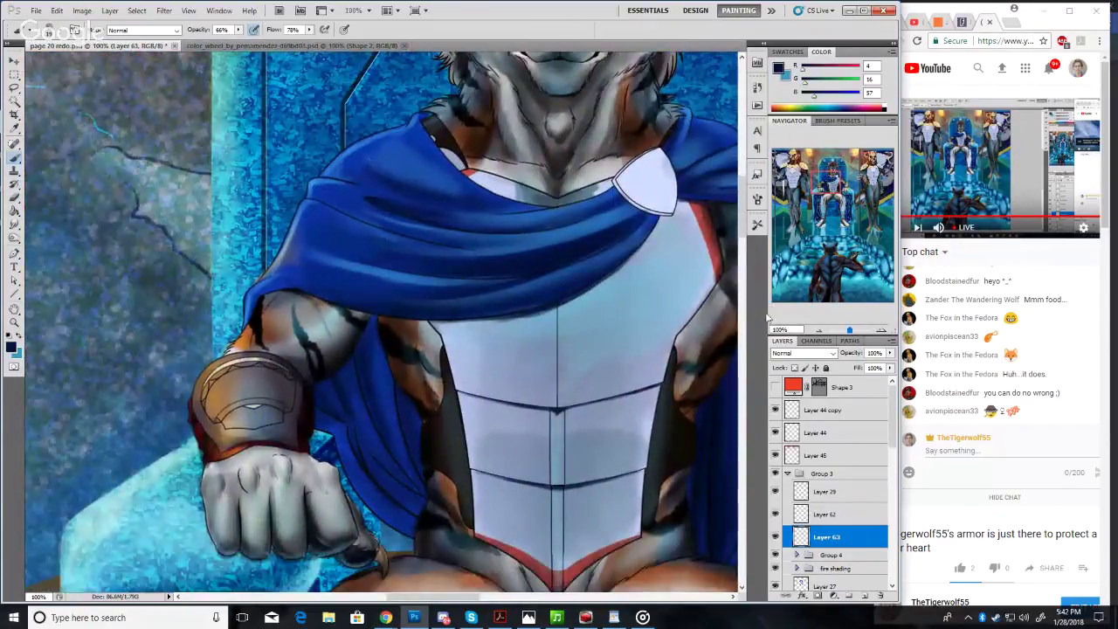
{"action": "left_click_drag", "start_coordinate": [820, 186], "coordinate": [828, 186]}
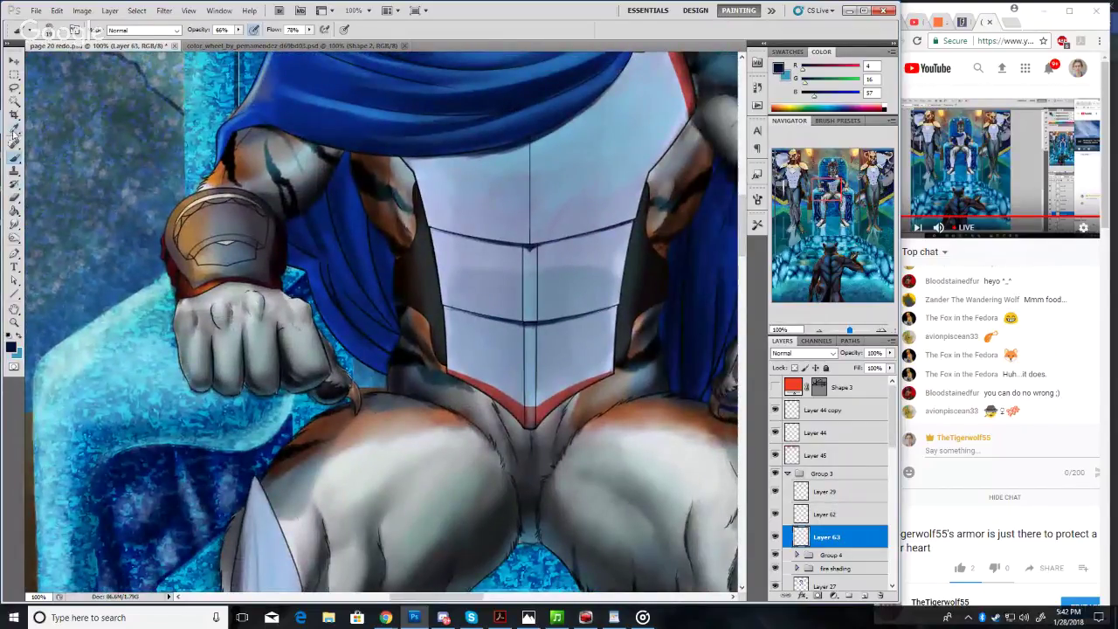
{"action": "key", "text": "i"}
{"action": "left_click", "coordinate": [478, 446]}
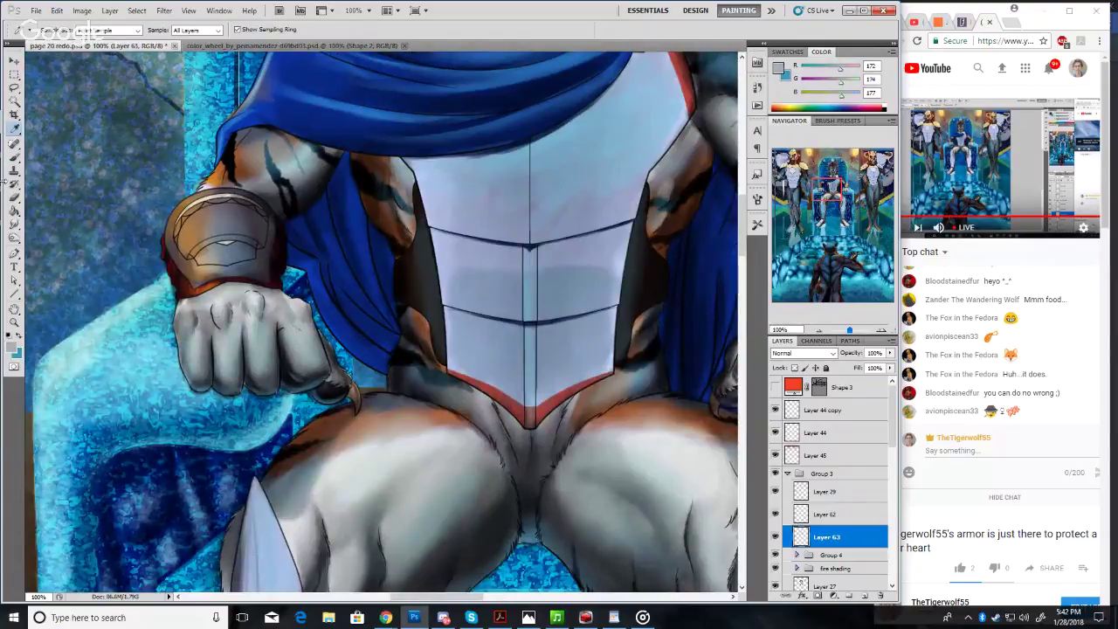
{"action": "left_click", "coordinate": [14, 156]}
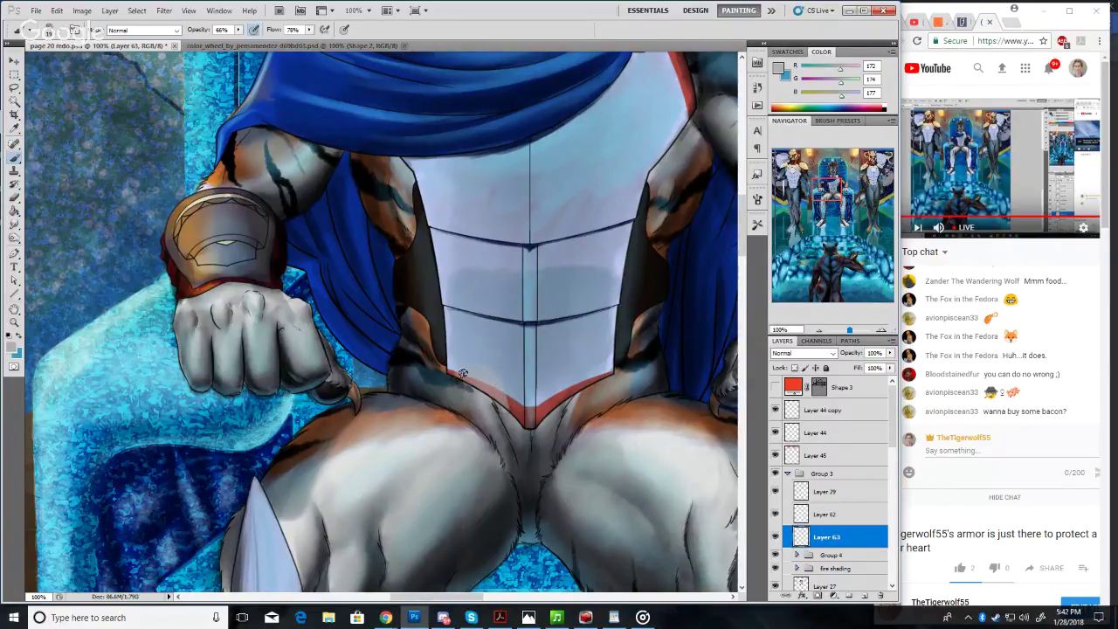
{"action": "left_click", "coordinate": [14, 129]}
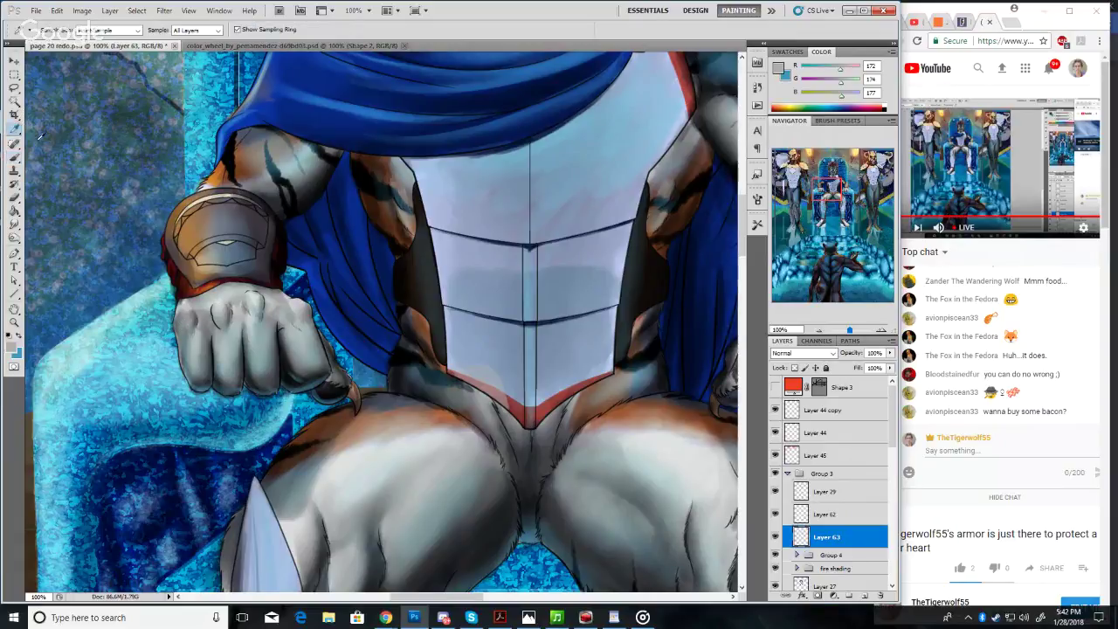
{"action": "left_click", "coordinate": [445, 412]}
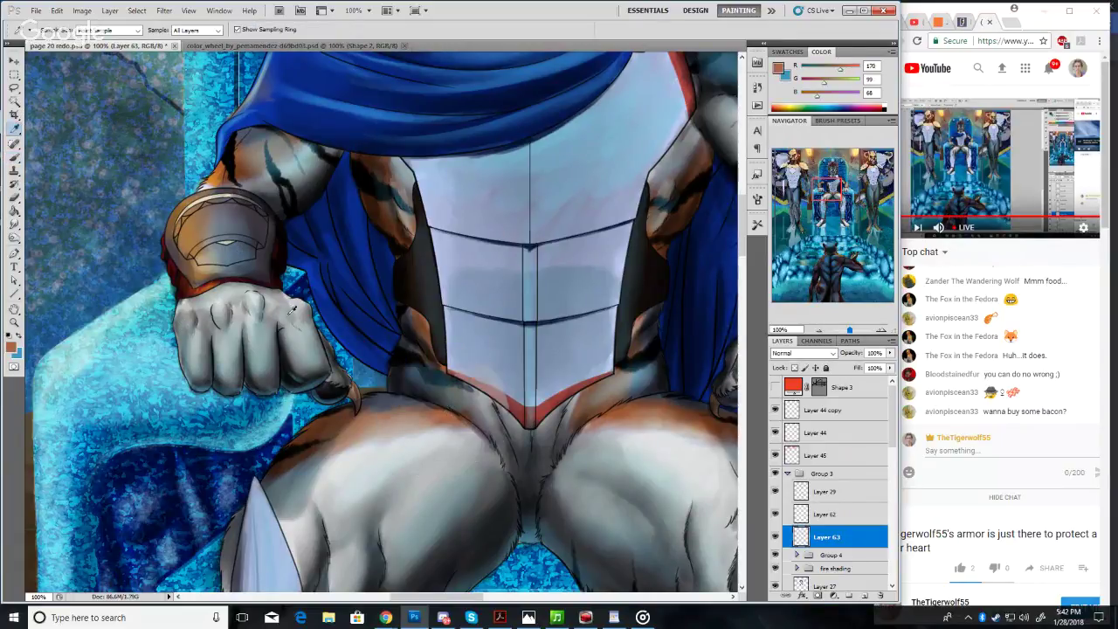
{"action": "left_click", "coordinate": [14, 157]}
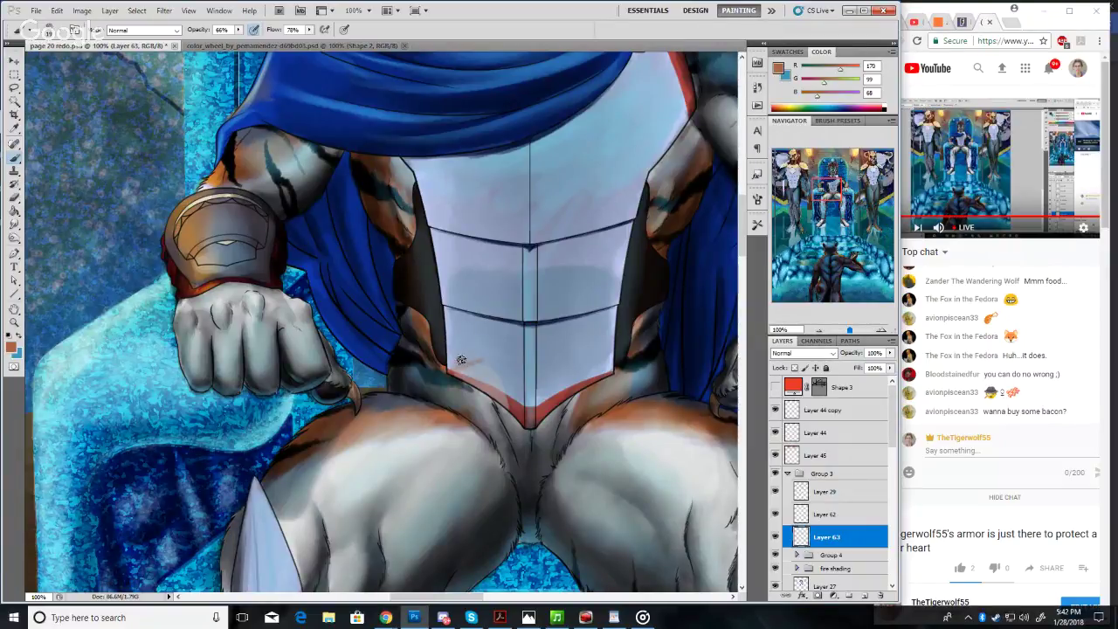
{"action": "left_click_drag", "start_coordinate": [475, 360], "coordinate": [455, 367]}
Sample a pale grey (RGB 155, 172, 174) from the leg fur and paint it beneath the orange reflection, over the trim's edge
{"action": "left_click", "coordinate": [14, 129]}
{"action": "left_click_drag", "start_coordinate": [607, 442], "coordinate": [527, 434]}
{"action": "left_click", "coordinate": [14, 156]}
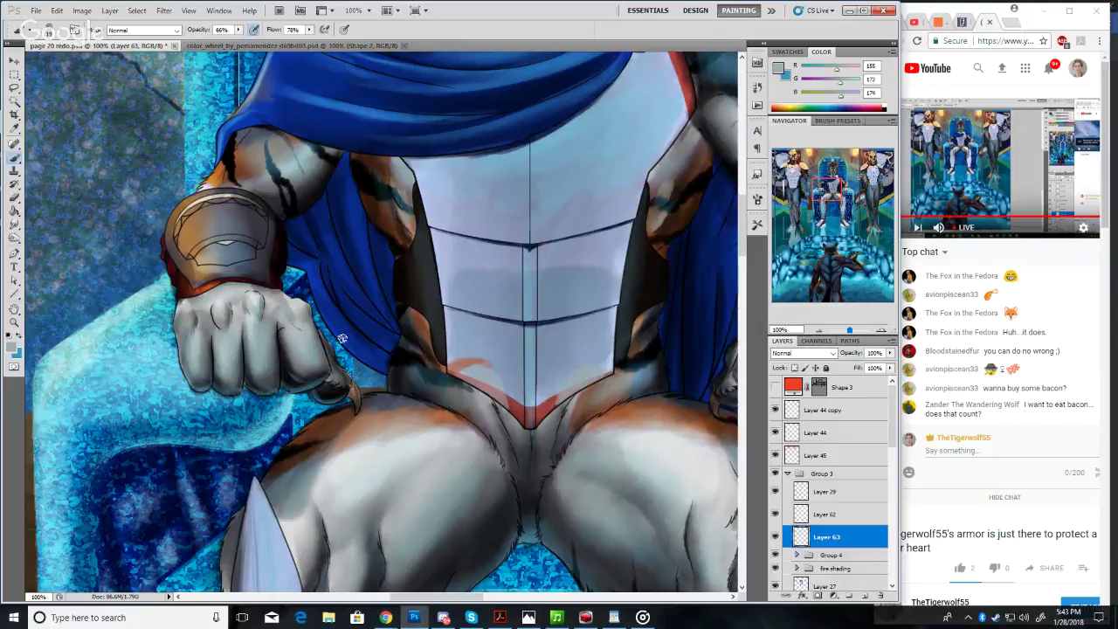
Sample a brownish orange (RGB 158, 90, 55) from the other thigh and paint a matching reflection in the lowest plate's opposite corner
{"action": "left_click", "coordinate": [14, 131]}
{"action": "left_click", "coordinate": [645, 397]}
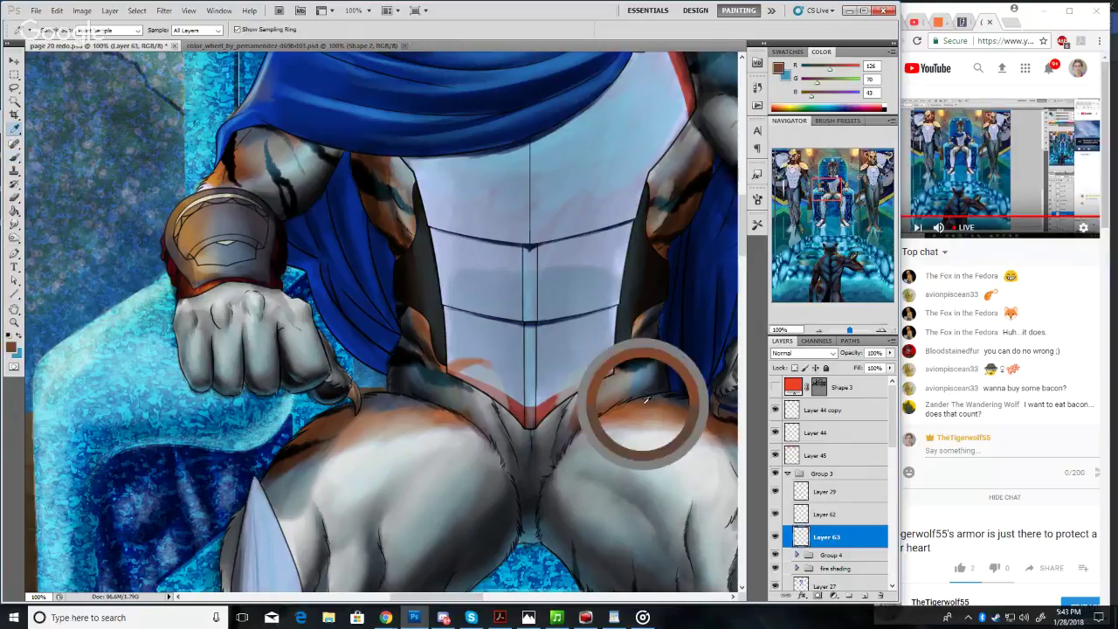
{"action": "left_click", "coordinate": [624, 410]}
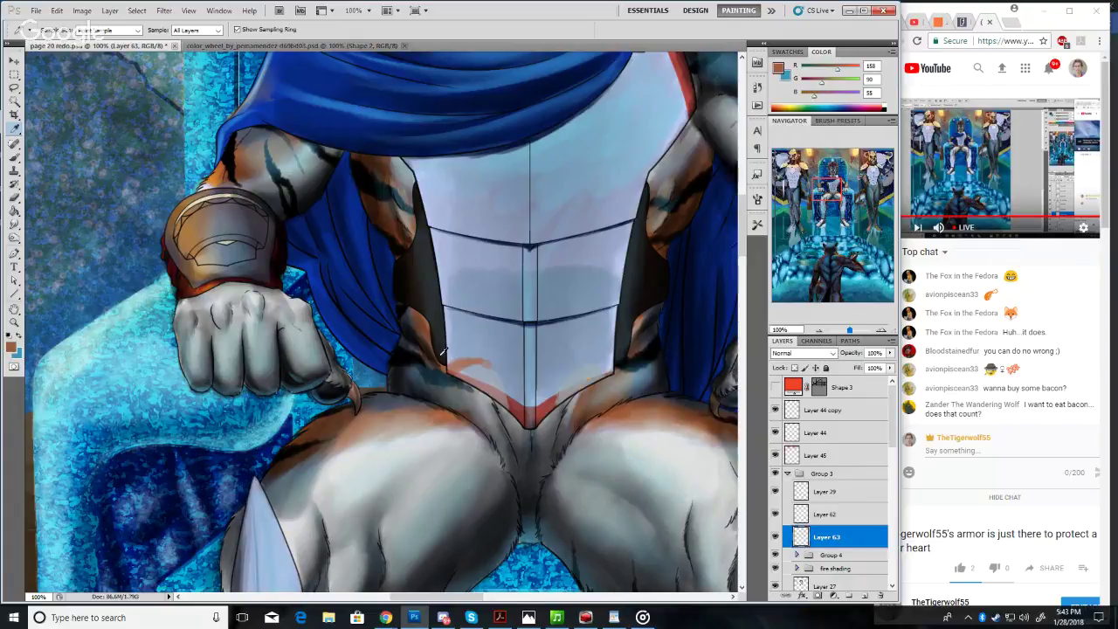
{"action": "left_click", "coordinate": [13, 159]}
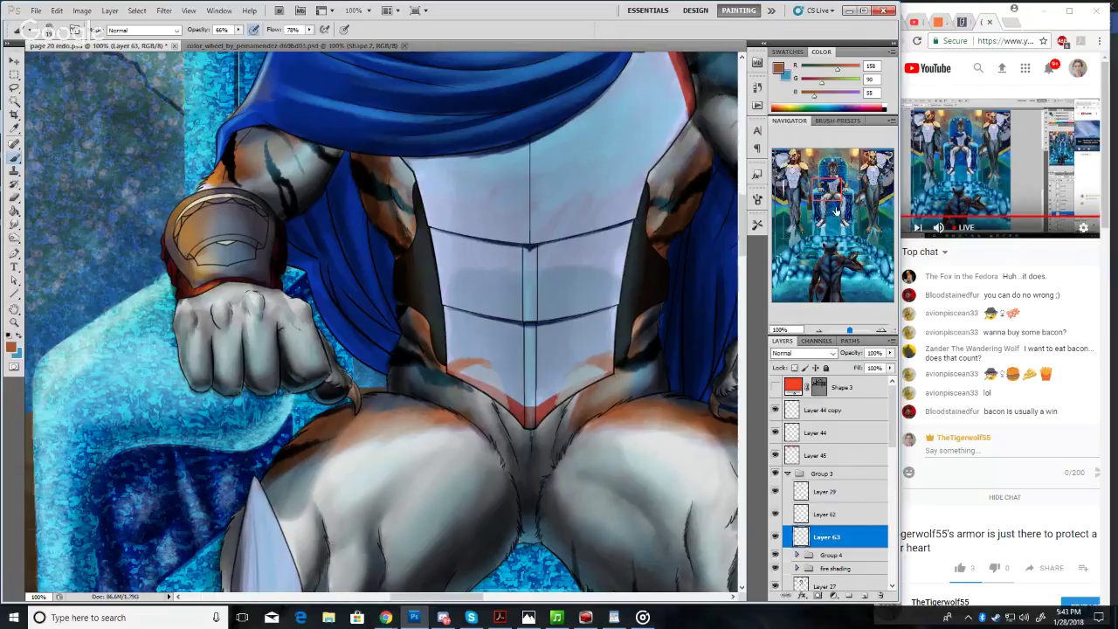
Sample a teal blue (RGB 3, 116, 160) and tint the first half and centre strip of the lowest abdominal plate
{"action": "left_click_drag", "start_coordinate": [835, 210], "coordinate": [839, 186]}
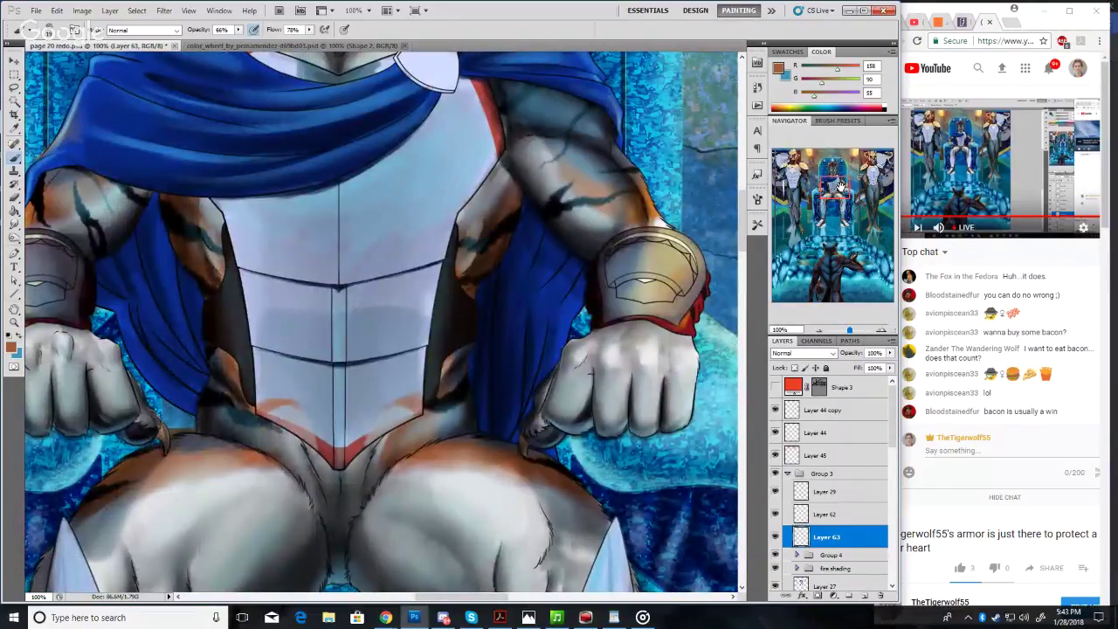
{"action": "left_click_drag", "start_coordinate": [833, 187], "coordinate": [826, 189]}
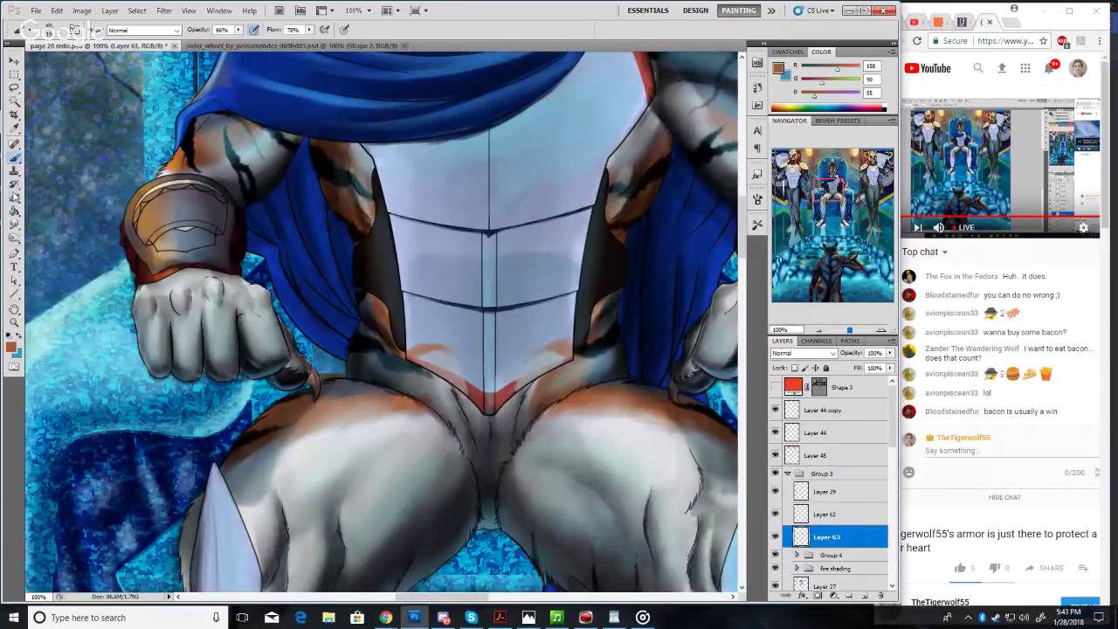
{"action": "key", "text": "i"}
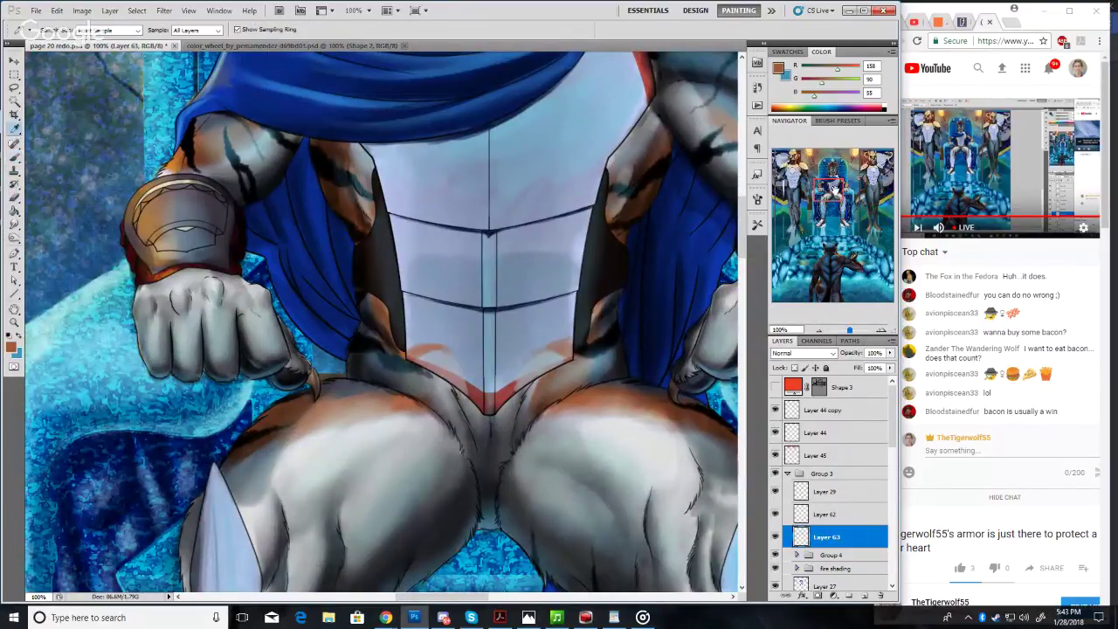
{"action": "mouse_move", "coordinate": [834, 189]}
{"action": "left_mouse_down"}
{"action": "mouse_move", "coordinate": [832, 229]}
{"action": "mouse_move", "coordinate": [827, 186]}
{"action": "left_mouse_up"}
{"action": "left_click", "coordinate": [528, 414]}
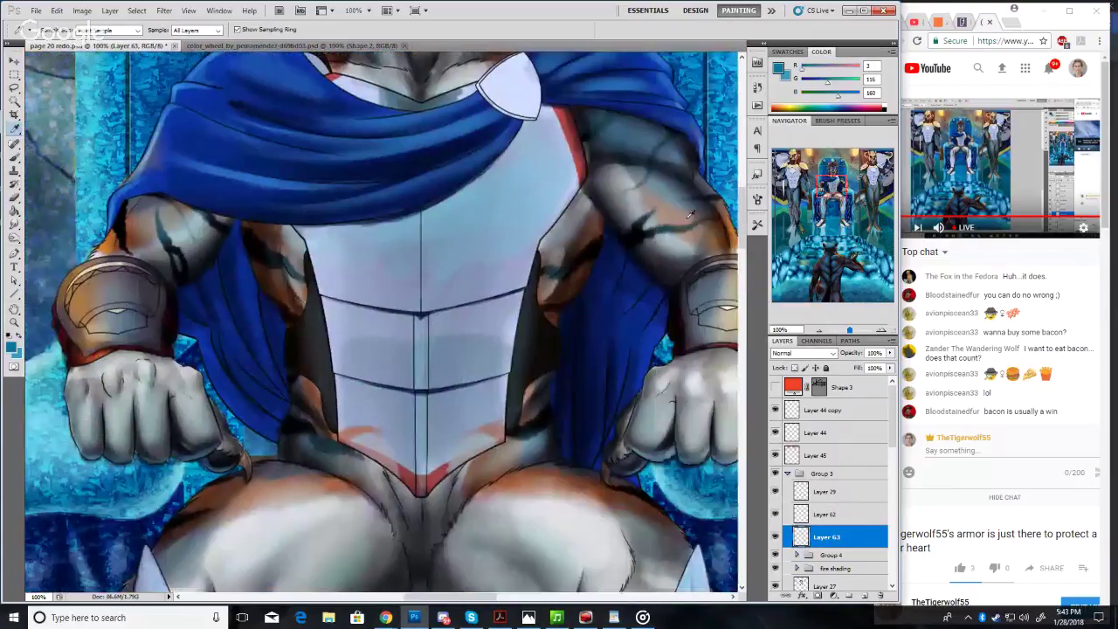
{"action": "left_click", "coordinate": [14, 158]}
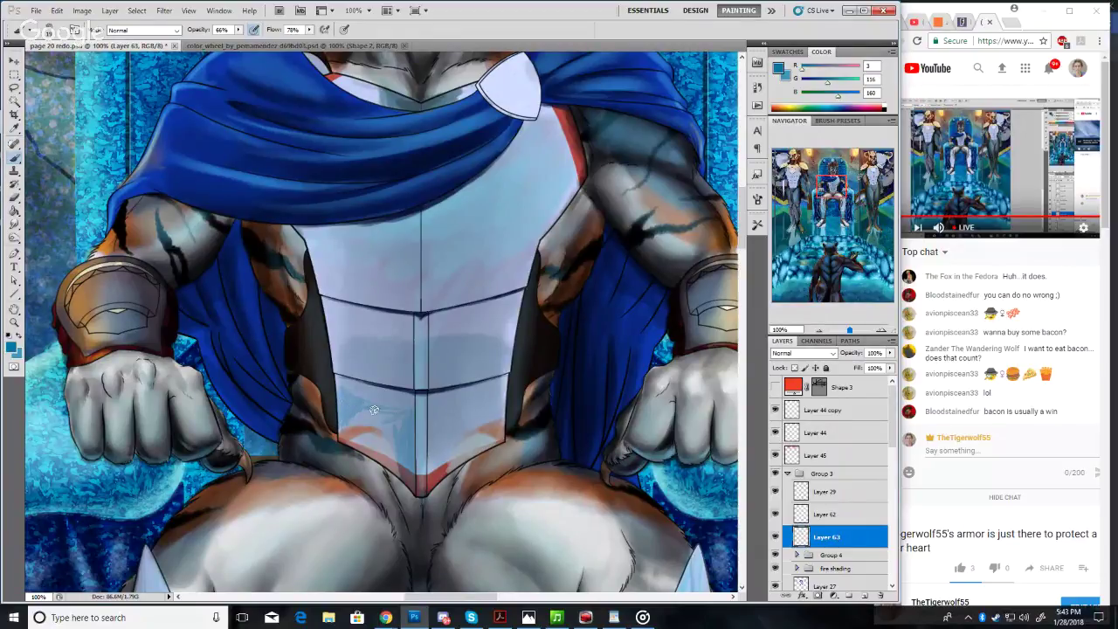
{"action": "left_click_drag", "start_coordinate": [382, 417], "coordinate": [385, 437]}
{"action": "left_click_drag", "start_coordinate": [426, 445], "coordinate": [419, 491]}
Tint the other half of the lowest abdominal plate with the teal blue, from its upper seam down to the red trim
{"action": "left_click_drag", "start_coordinate": [502, 385], "coordinate": [502, 408]}
{"action": "left_click_drag", "start_coordinate": [447, 452], "coordinate": [470, 424]}
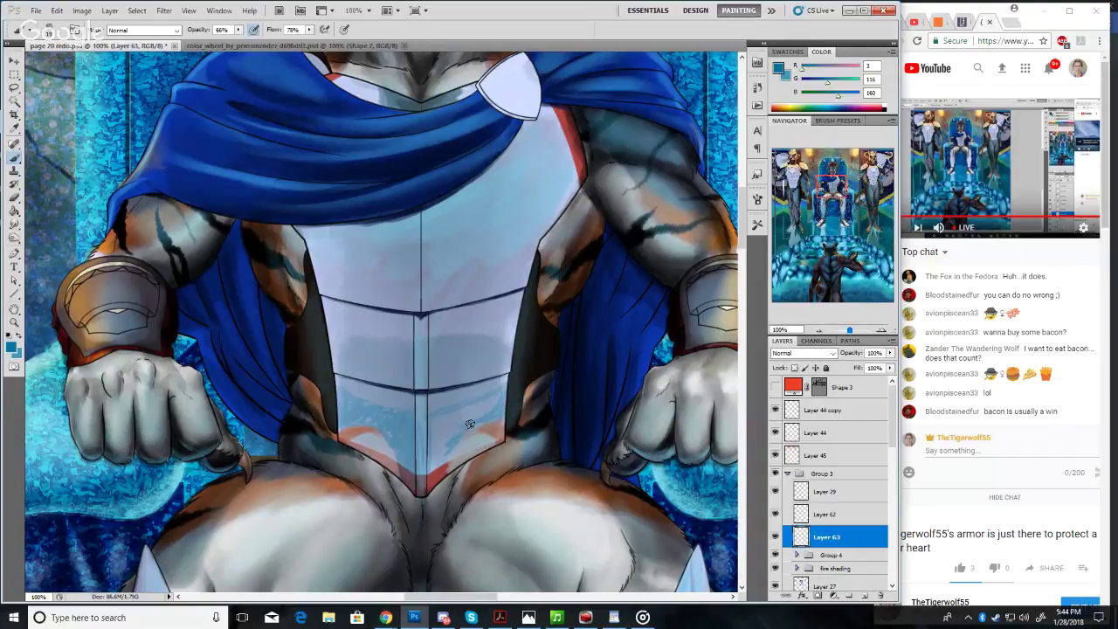
{"action": "mouse_move", "coordinate": [436, 459]}
{"action": "left_mouse_down"}
{"action": "mouse_move", "coordinate": [451, 408]}
{"action": "mouse_move", "coordinate": [495, 401]}
{"action": "left_mouse_up"}
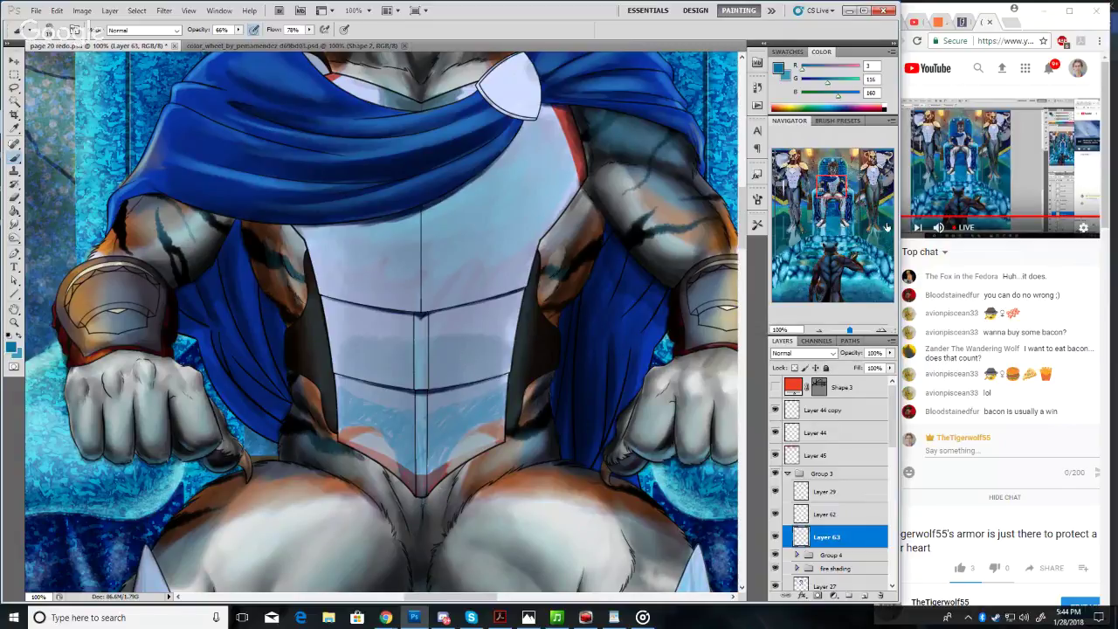
Set the foreground colour to a muted blue (RGB 38, 104, 129) and paint a curved shadow below the clasp across the upper breastplate and red trim
{"action": "left_click_drag", "start_coordinate": [849, 332], "coordinate": [848, 332]}
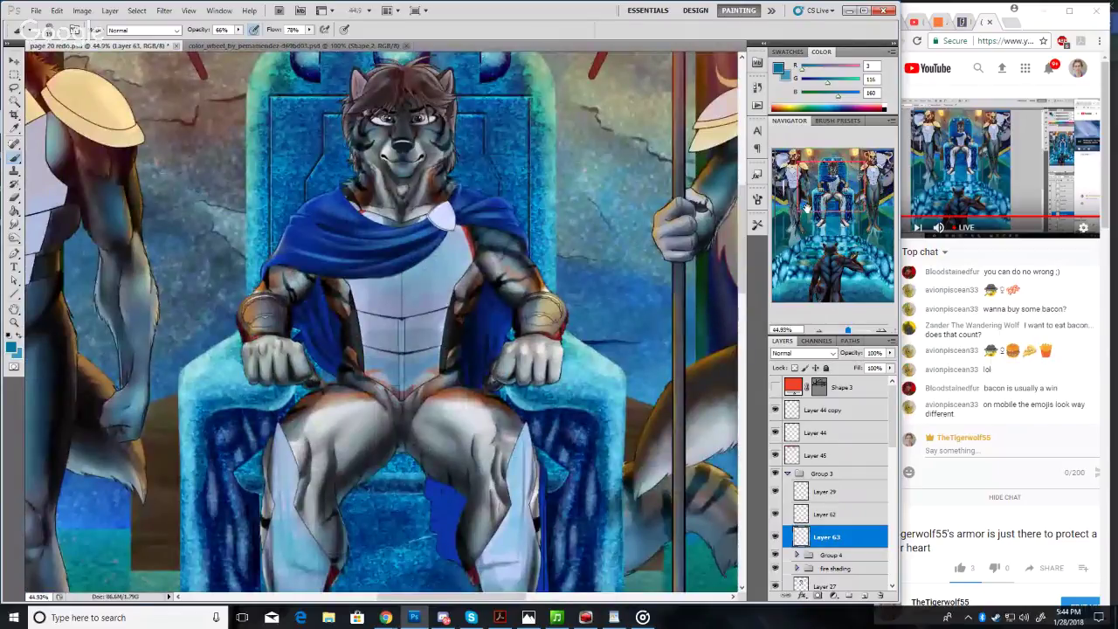
{"action": "left_click_drag", "start_coordinate": [823, 186], "coordinate": [775, 214]}
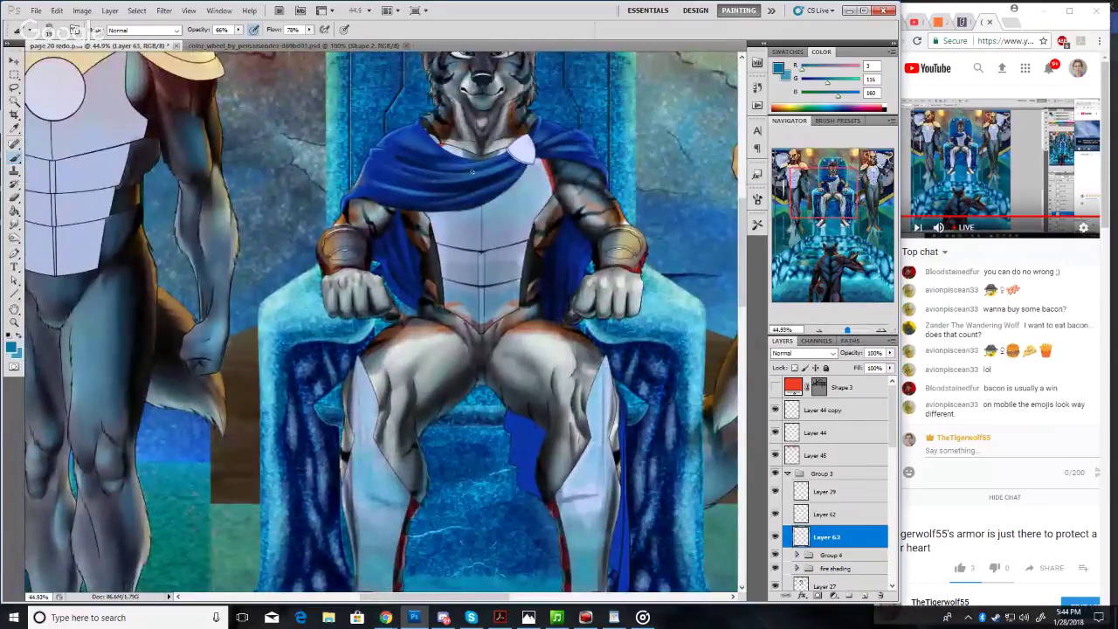
{"action": "left_click_drag", "start_coordinate": [777, 210], "coordinate": [833, 181]}
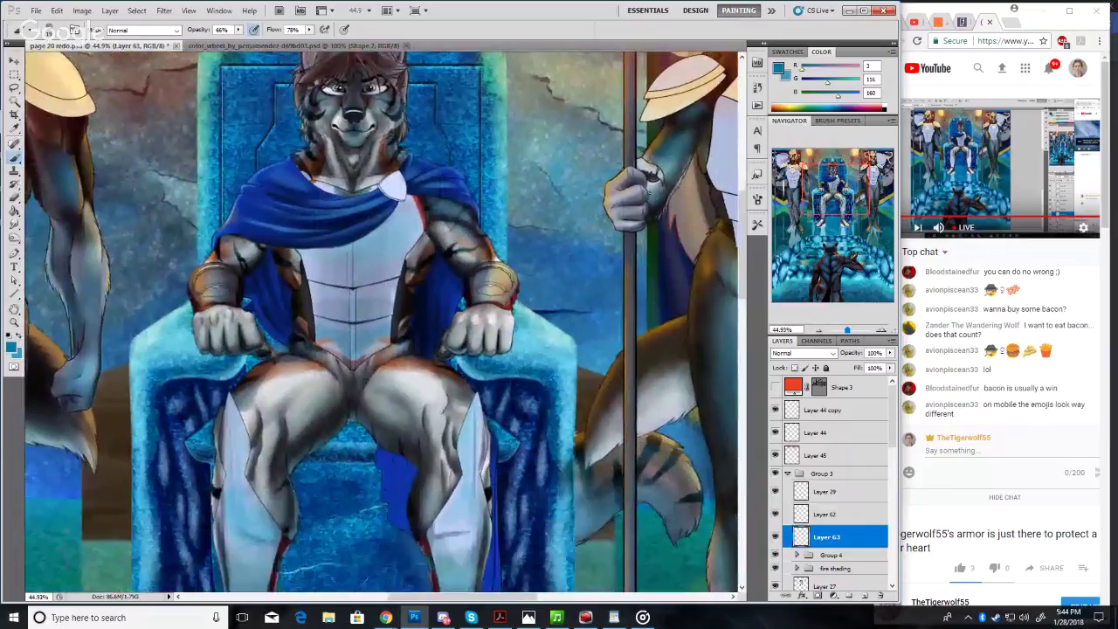
{"action": "left_click", "coordinate": [777, 69]}
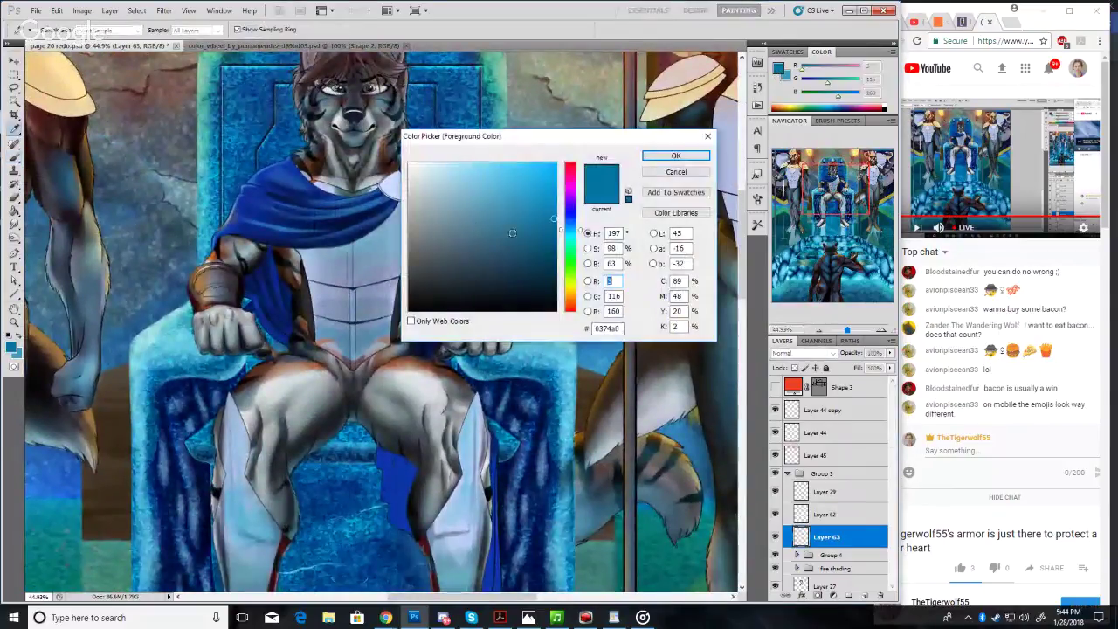
{"action": "left_click", "coordinate": [673, 157]}
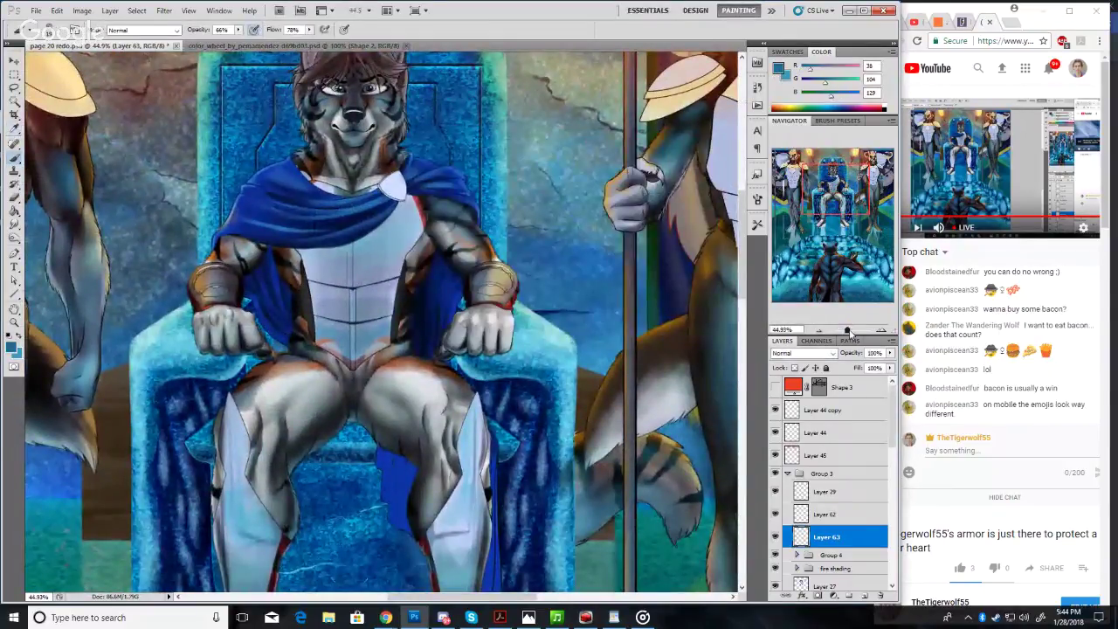
{"action": "left_click_drag", "start_coordinate": [847, 330], "coordinate": [853, 330]}
{"action": "left_click_drag", "start_coordinate": [831, 195], "coordinate": [830, 184]}
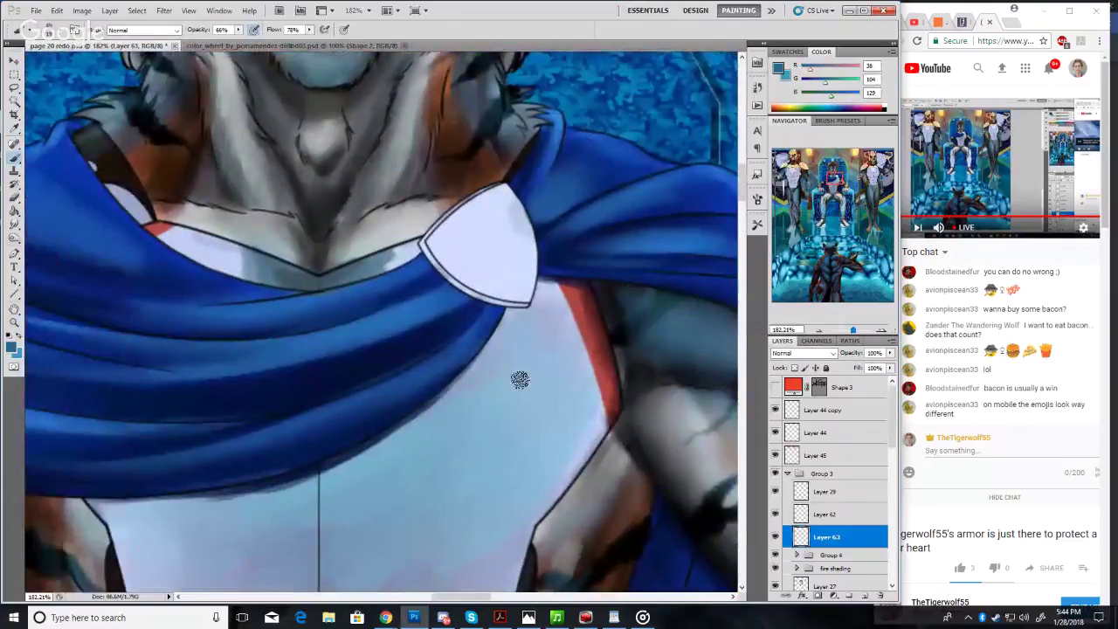
{"action": "mouse_move", "coordinate": [609, 395]}
{"action": "left_mouse_down"}
{"action": "mouse_move", "coordinate": [533, 360]}
{"action": "mouse_move", "coordinate": [480, 358]}
{"action": "mouse_move", "coordinate": [507, 319]}
{"action": "mouse_move", "coordinate": [487, 348]}
{"action": "mouse_move", "coordinate": [505, 323]}
{"action": "mouse_move", "coordinate": [532, 319]}
{"action": "mouse_move", "coordinate": [540, 333]}
{"action": "mouse_move", "coordinate": [521, 345]}
{"action": "mouse_move", "coordinate": [542, 301]}
{"action": "mouse_move", "coordinate": [547, 312]}
{"action": "mouse_move", "coordinate": [579, 295]}
{"action": "mouse_move", "coordinate": [582, 339]}
{"action": "mouse_move", "coordinate": [613, 379]}
{"action": "mouse_move", "coordinate": [589, 349]}
{"action": "mouse_move", "coordinate": [592, 377]}
{"action": "mouse_move", "coordinate": [552, 353]}
{"action": "mouse_move", "coordinate": [558, 344]}
{"action": "mouse_move", "coordinate": [518, 334]}
{"action": "left_mouse_up"}
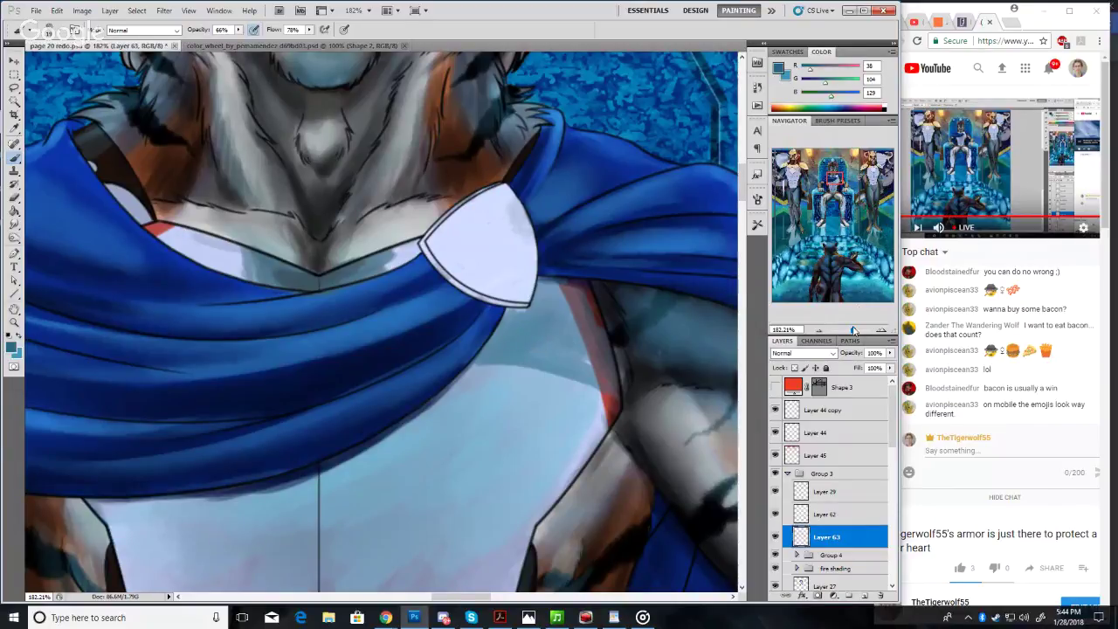
Switch to the Smudge tool and load the Paintbox - Palette Knife Smear (clean knife) tool preset
{"action": "left_click_drag", "start_coordinate": [854, 334], "coordinate": [848, 332]}
{"action": "left_click_drag", "start_coordinate": [797, 272], "coordinate": [834, 179]}
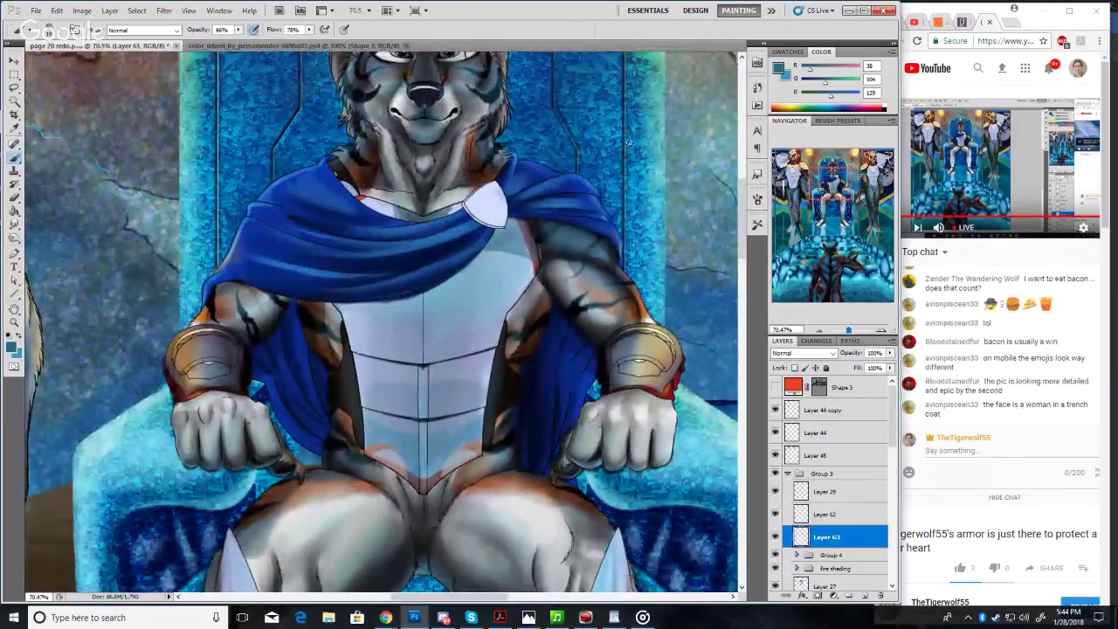
{"action": "mouse_move", "coordinate": [851, 189]}
{"action": "left_mouse_down"}
{"action": "mouse_move", "coordinate": [862, 162]}
{"action": "mouse_move", "coordinate": [847, 174]}
{"action": "left_mouse_up"}
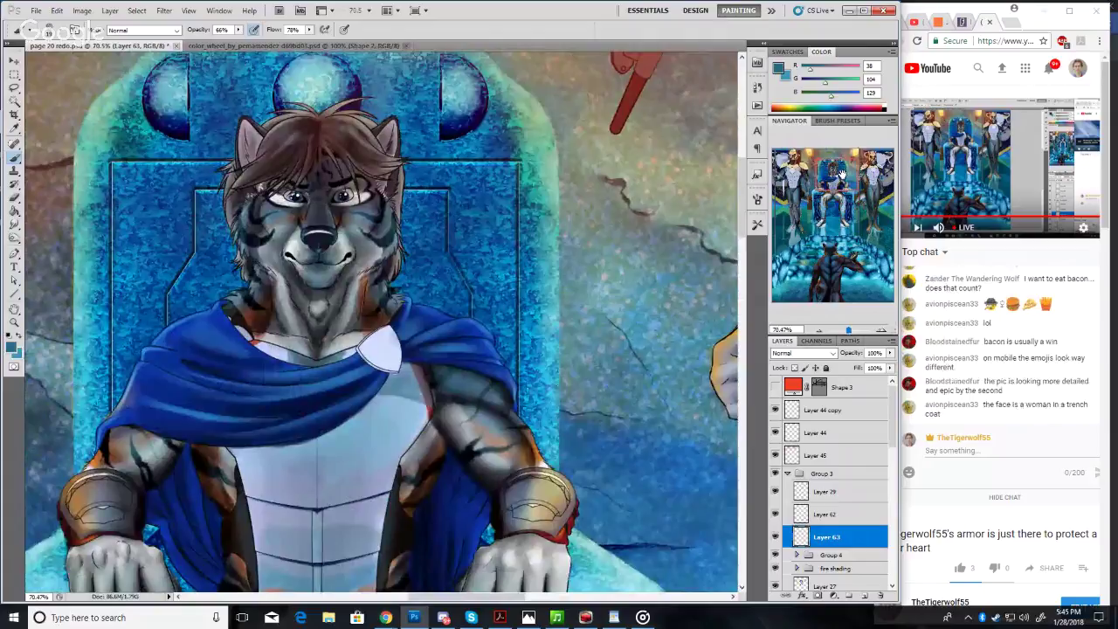
{"action": "mouse_move", "coordinate": [848, 202]}
{"action": "left_mouse_down"}
{"action": "mouse_move", "coordinate": [846, 184]}
{"action": "mouse_move", "coordinate": [834, 188]}
{"action": "left_mouse_up"}
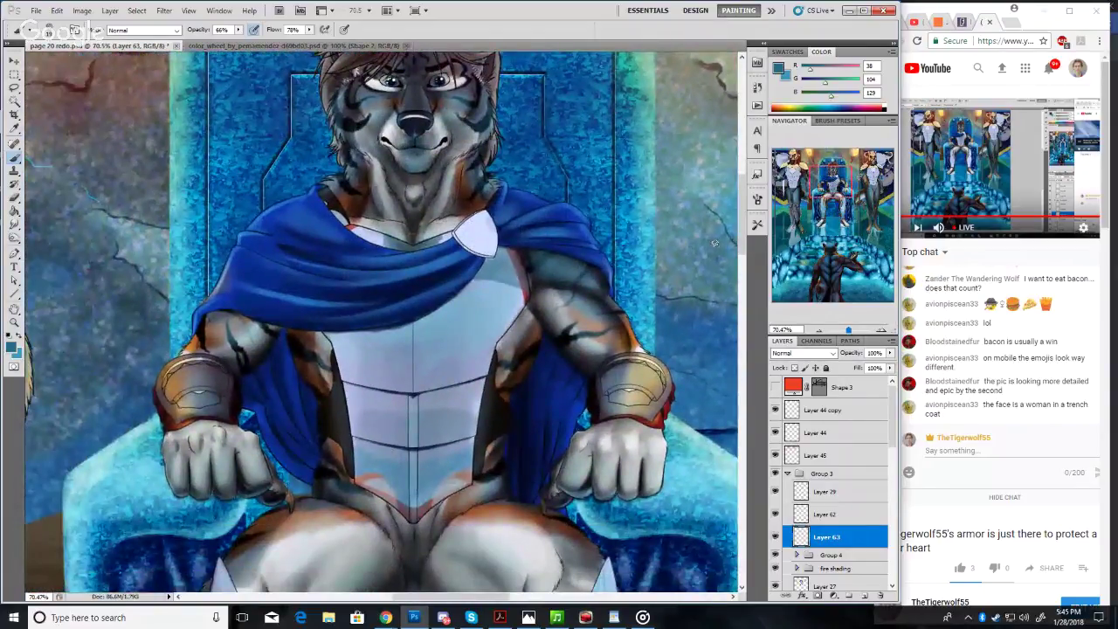
{"action": "left_click", "coordinate": [14, 225]}
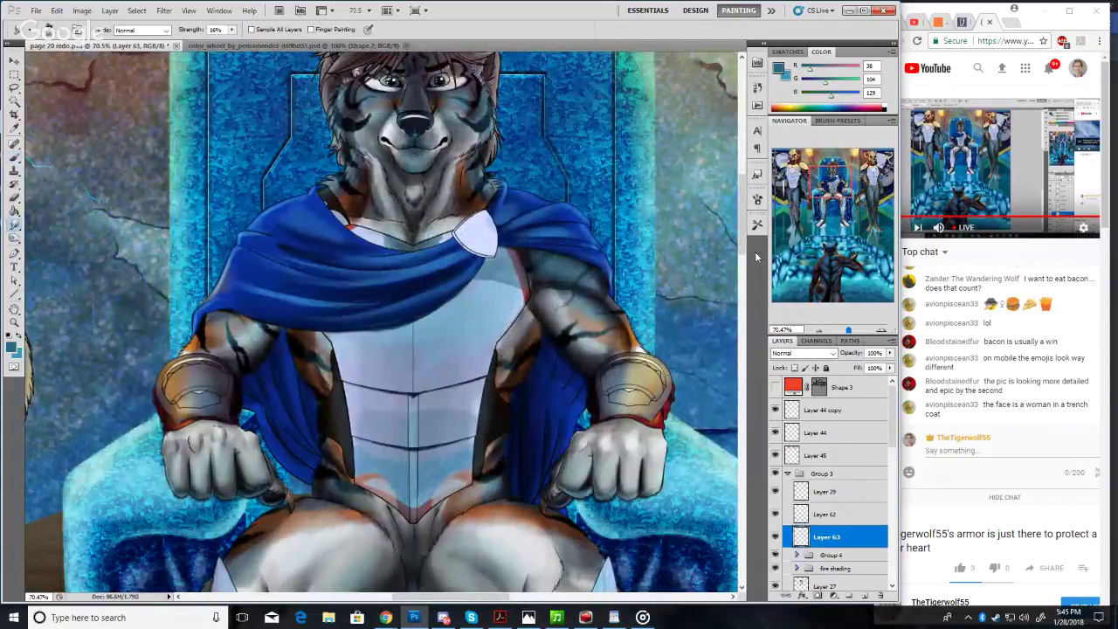
{"action": "left_click", "coordinate": [758, 199]}
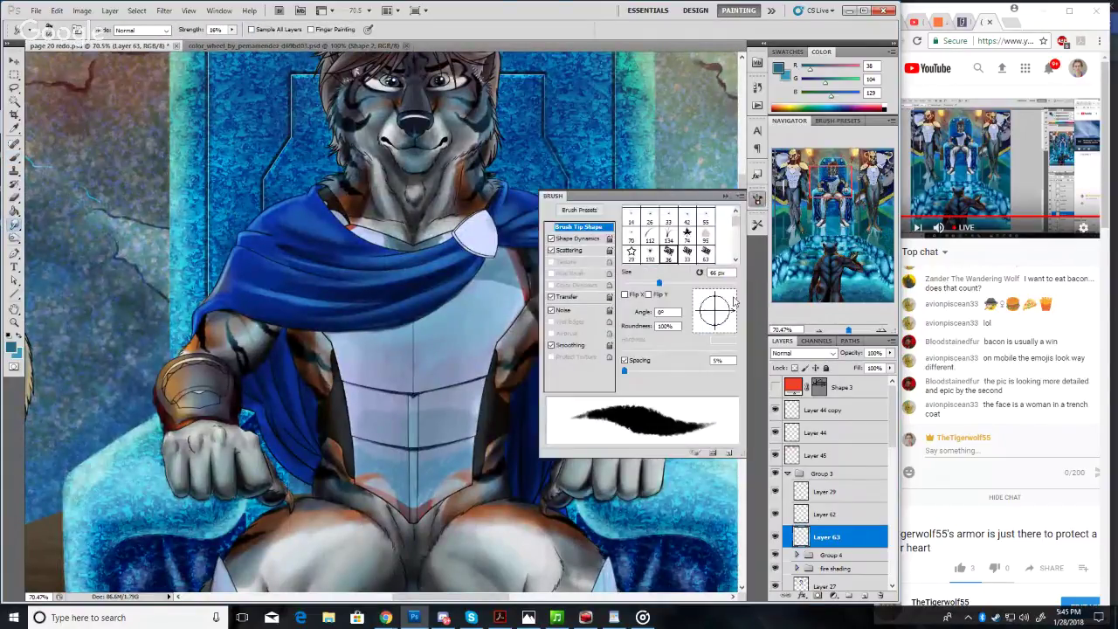
{"action": "left_click", "coordinate": [758, 199]}
{"action": "left_click", "coordinate": [758, 224]}
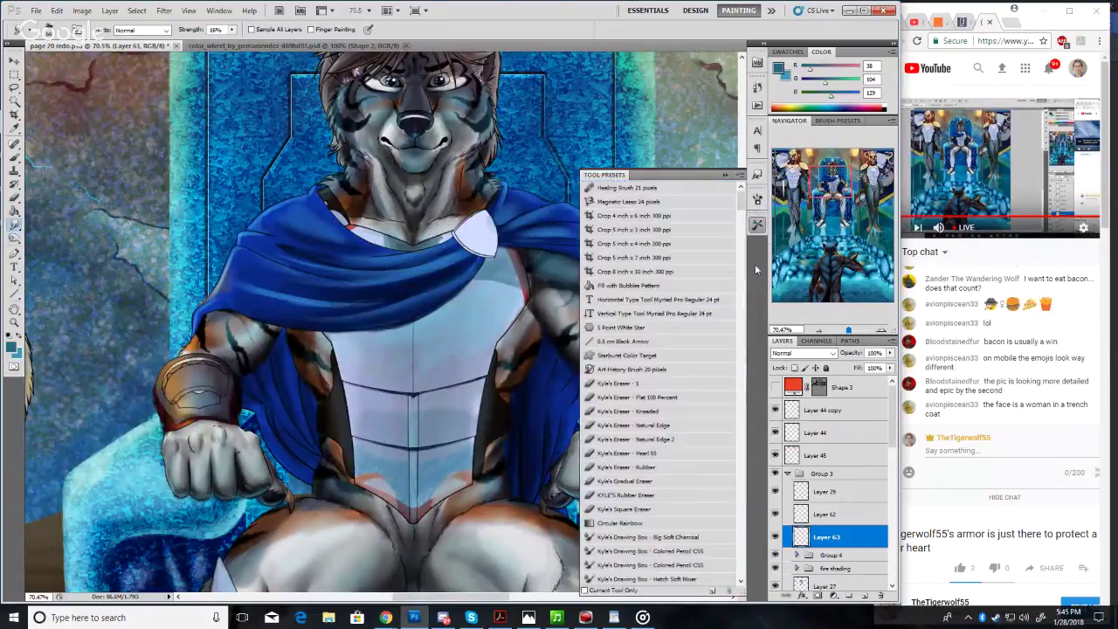
{"action": "left_click_drag", "start_coordinate": [741, 199], "coordinate": [749, 583]}
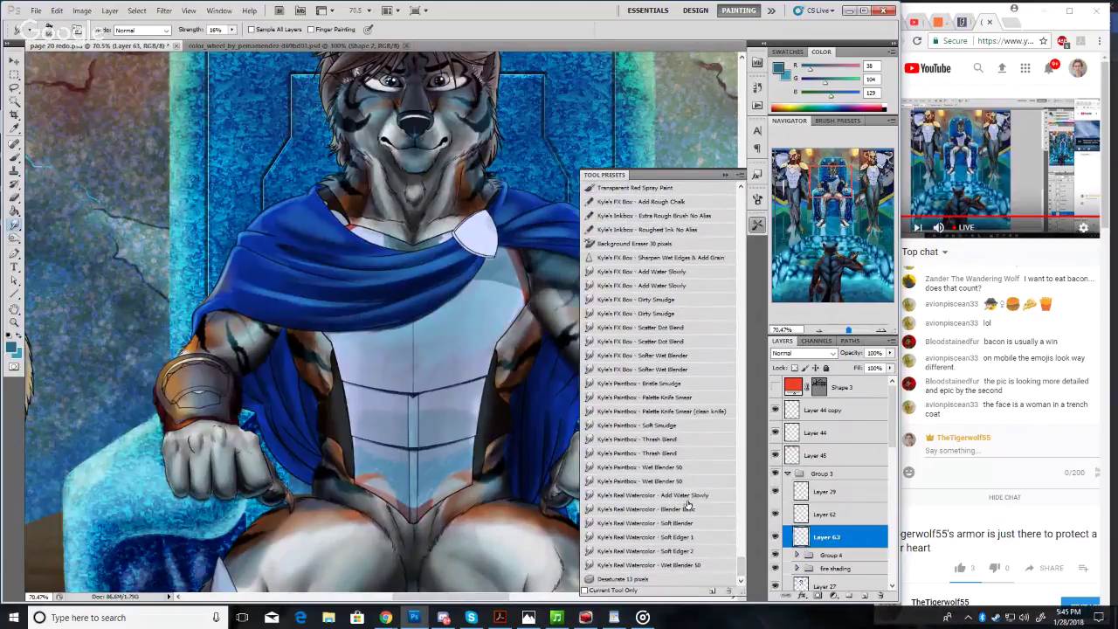
{"action": "left_click", "coordinate": [674, 413]}
{"action": "left_click", "coordinate": [723, 177]}
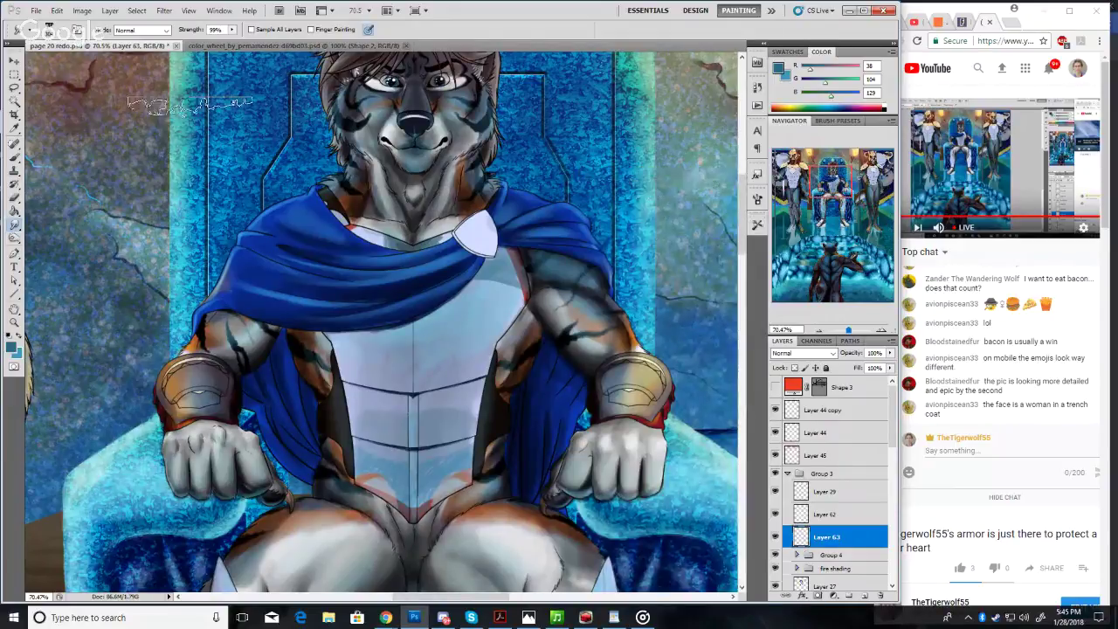
Adjust the smudge brush size and blend the shading on the abdominal plates and along the breastplate's centre seam below the cape
{"action": "left_click", "coordinate": [52, 31]}
{"action": "left_click", "coordinate": [36, 62]}
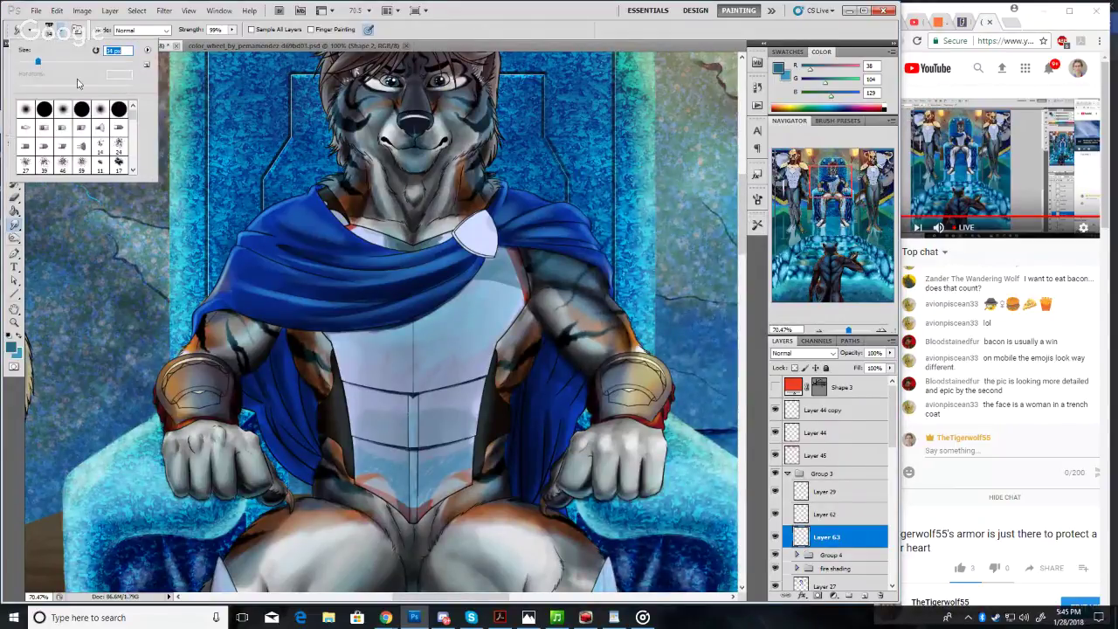
{"action": "left_click_drag", "start_coordinate": [849, 330], "coordinate": [852, 330]}
{"action": "left_click_drag", "start_coordinate": [830, 181], "coordinate": [825, 191]}
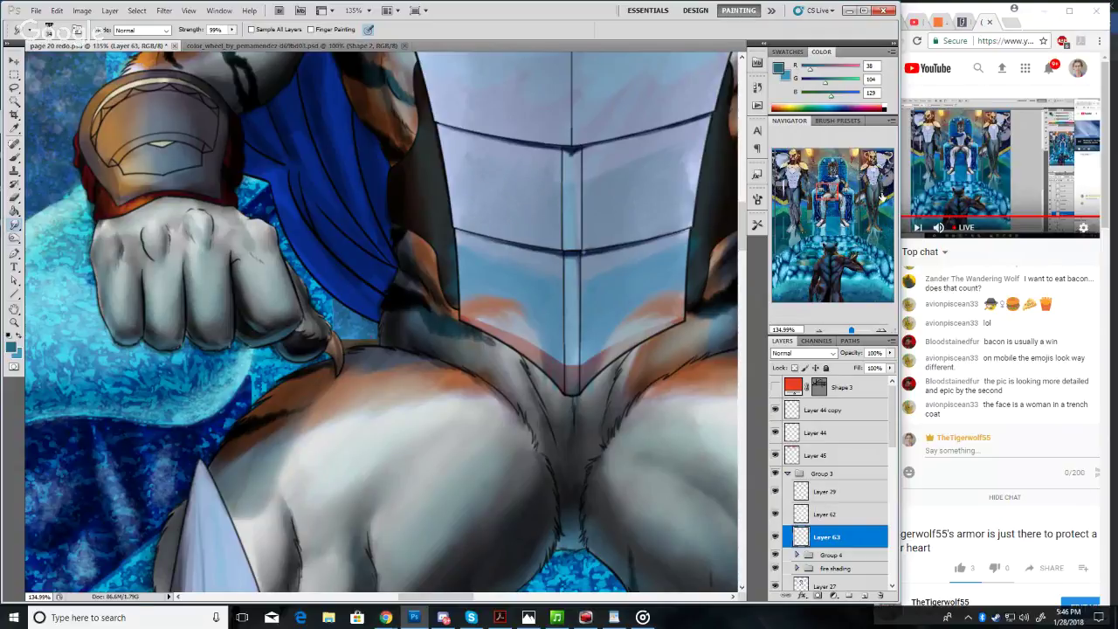
{"action": "left_click_drag", "start_coordinate": [832, 190], "coordinate": [829, 180]}
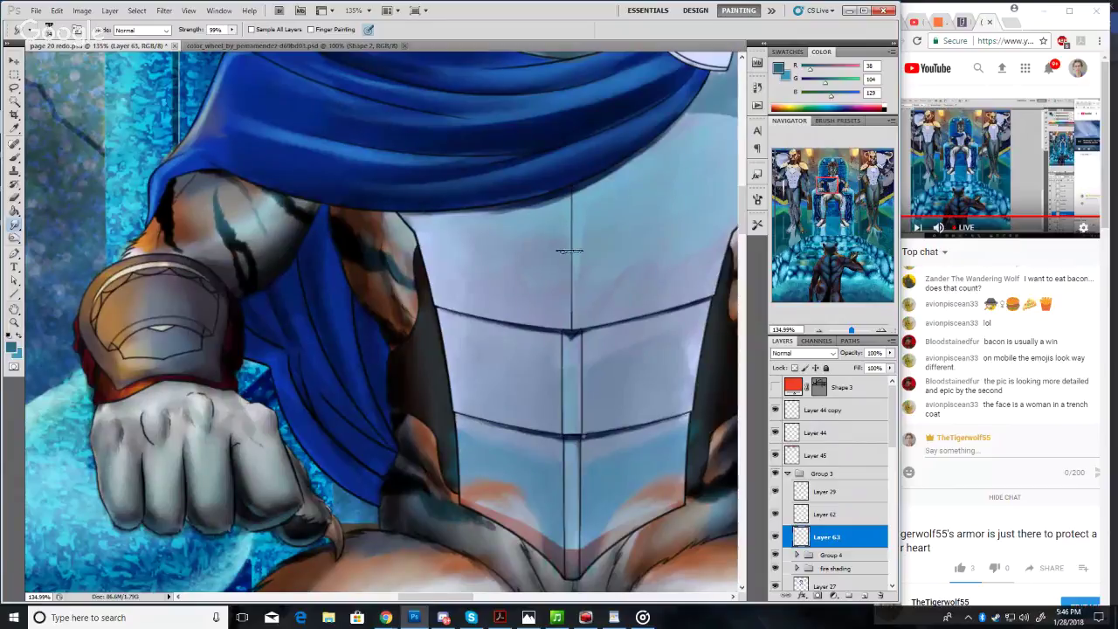
{"action": "left_click_drag", "start_coordinate": [569, 252], "coordinate": [570, 297]}
{"action": "left_click", "coordinate": [821, 181]}
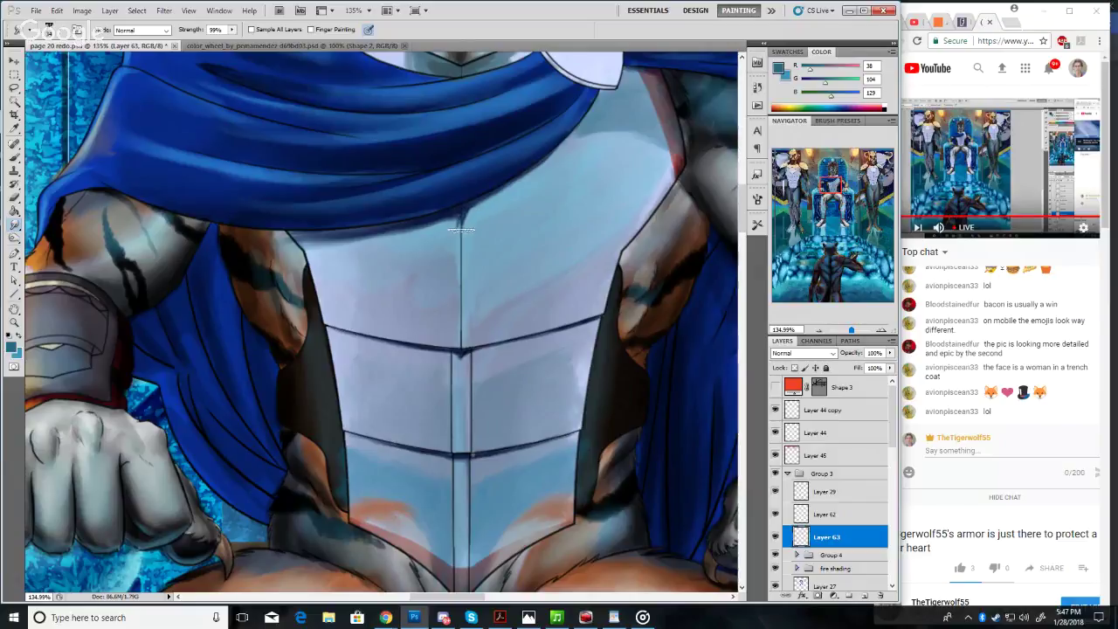
{"action": "mouse_move", "coordinate": [461, 229]}
{"action": "left_mouse_down"}
{"action": "mouse_move", "coordinate": [506, 186]}
{"action": "mouse_move", "coordinate": [454, 214]}
{"action": "left_mouse_up"}
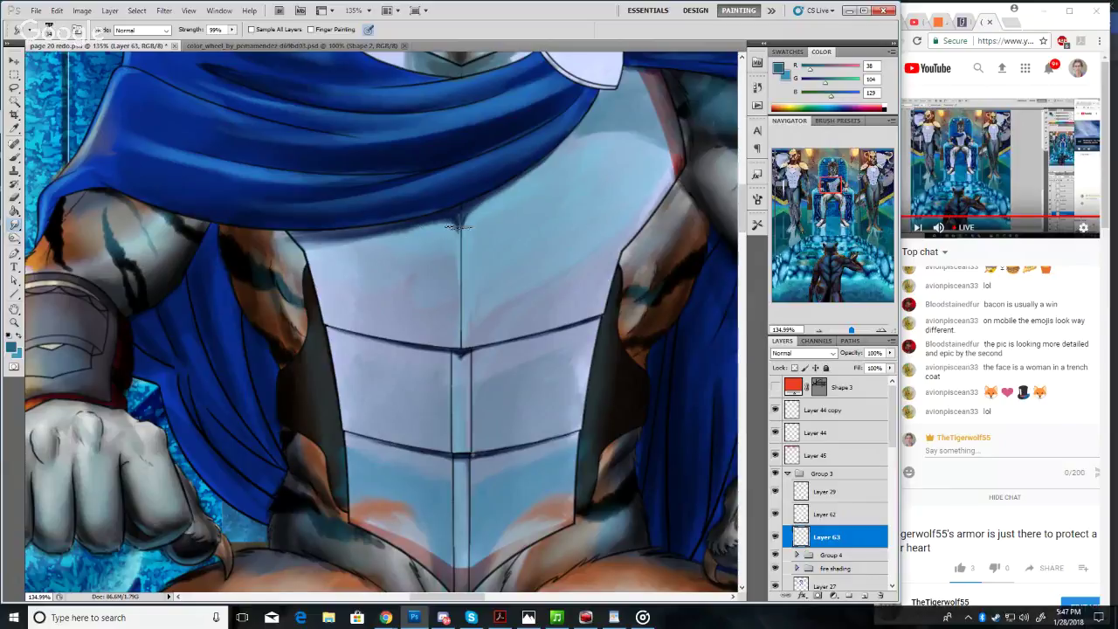
{"action": "left_click_drag", "start_coordinate": [459, 227], "coordinate": [457, 231]}
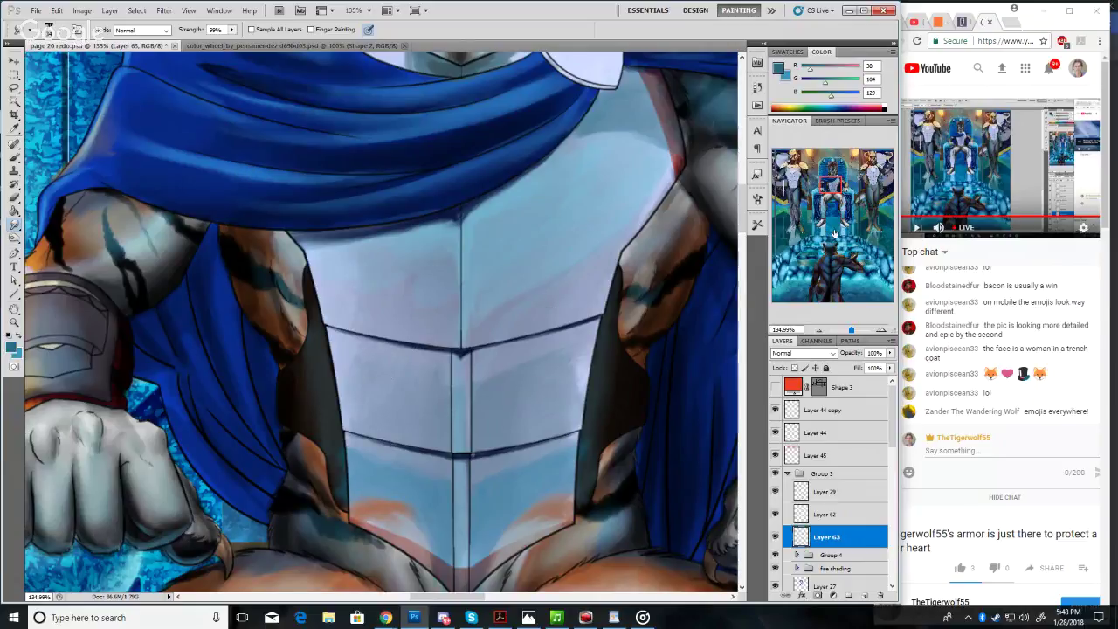
Enlarge the smudge brush and blend the crease shadow and teal tint on the figure's left shin guard, undoing a stray stroke
{"action": "left_click_drag", "start_coordinate": [851, 330], "coordinate": [850, 329]}
{"action": "left_click_drag", "start_coordinate": [829, 189], "coordinate": [832, 210]}
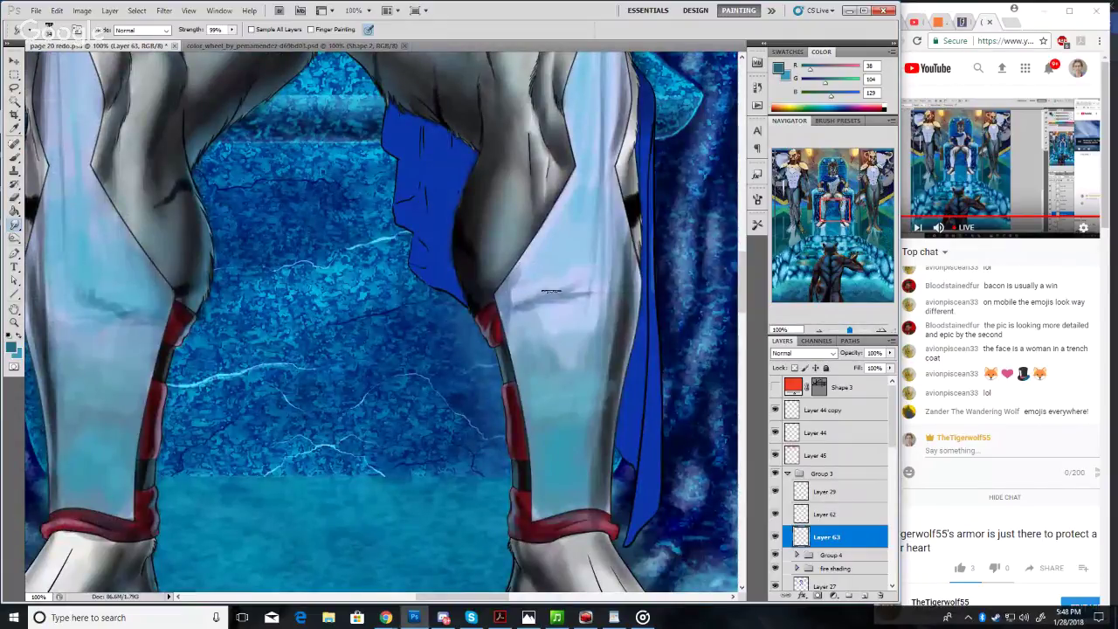
{"action": "left_click_drag", "start_coordinate": [507, 296], "coordinate": [546, 268]}
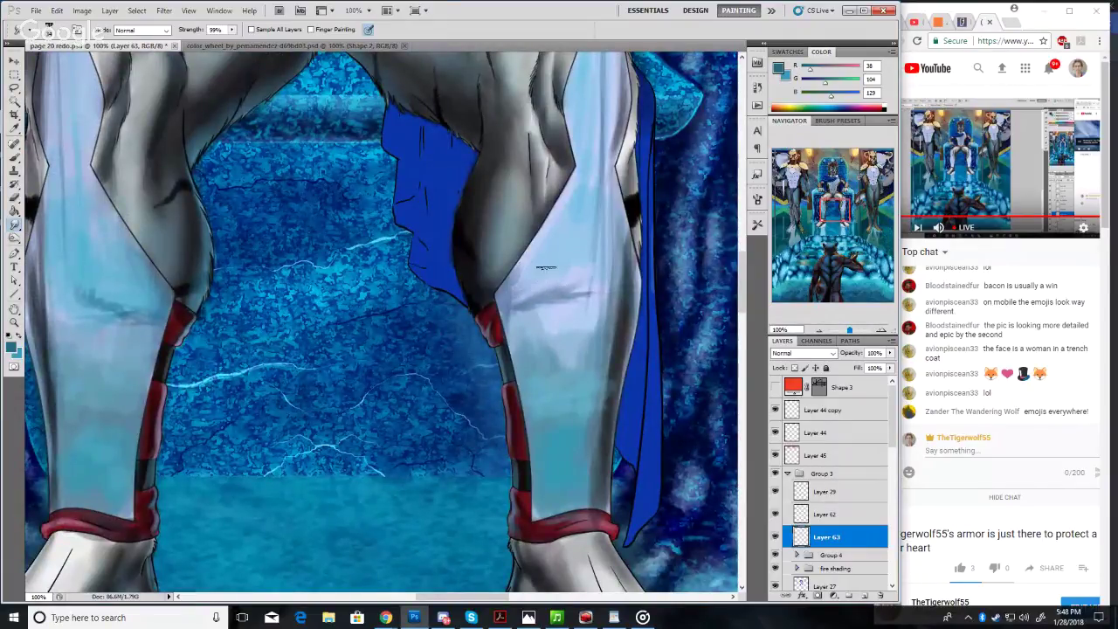
{"action": "left_click_drag", "start_coordinate": [829, 197], "coordinate": [832, 202]}
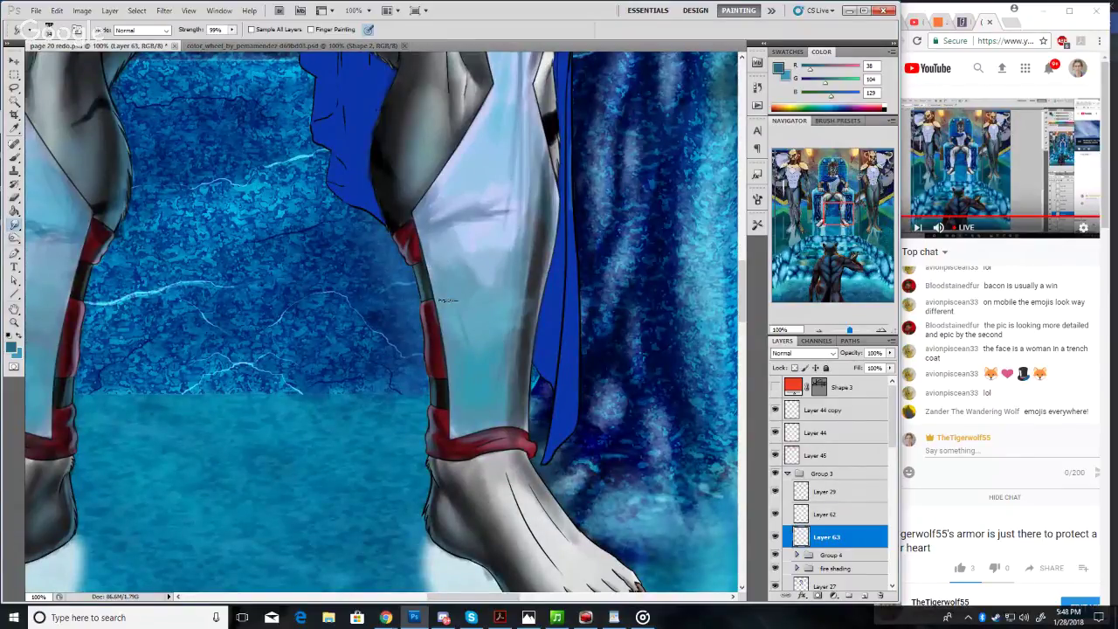
{"action": "left_click", "coordinate": [33, 30]}
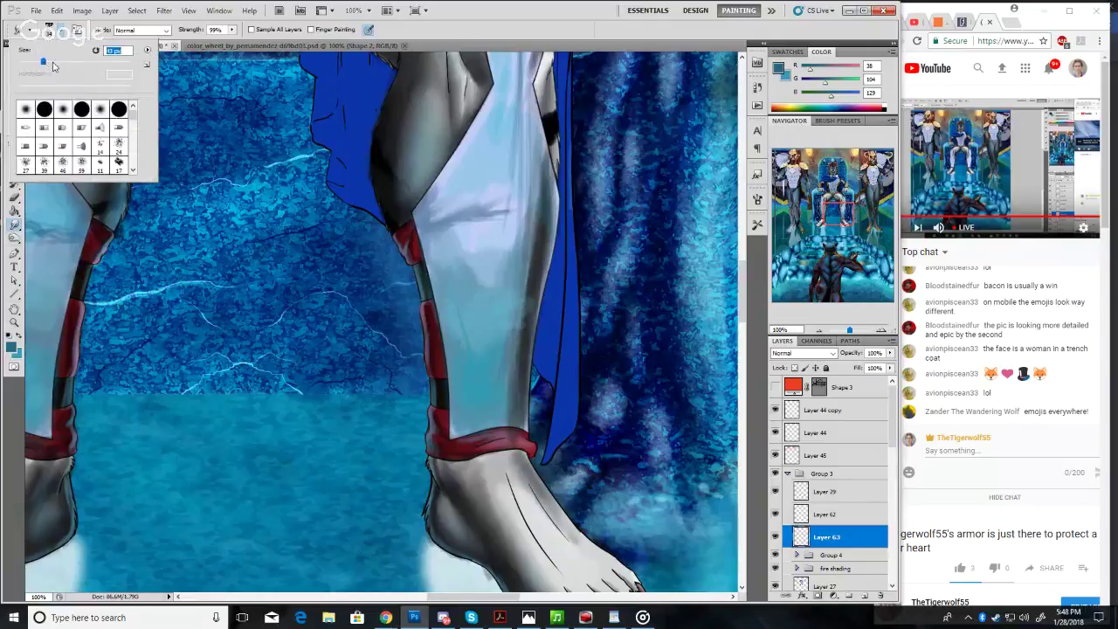
{"action": "mouse_move", "coordinate": [476, 358]}
{"action": "left_mouse_down"}
{"action": "mouse_move", "coordinate": [464, 275]}
{"action": "mouse_move", "coordinate": [478, 327]}
{"action": "left_mouse_up"}
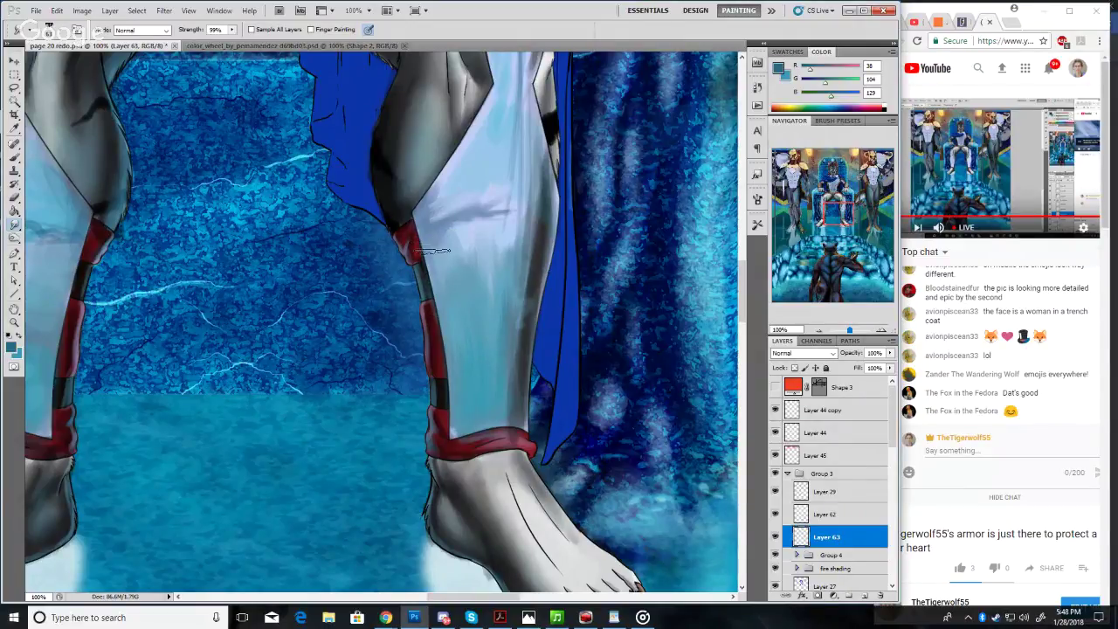
{"action": "left_click_drag", "start_coordinate": [433, 250], "coordinate": [442, 261]}
{"action": "key", "text": "ctrl+z"}
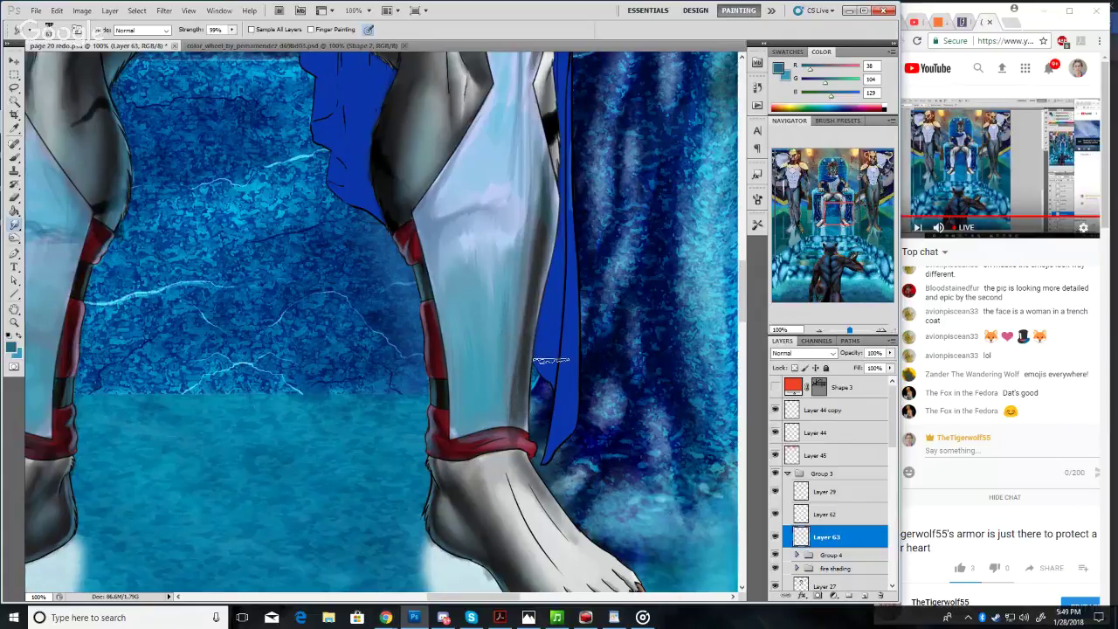
Smudge the figure's left knee guard and pull long vertical strokes through its narrow joint into the upper shin guard
{"action": "left_click_drag", "start_coordinate": [828, 216], "coordinate": [829, 206]}
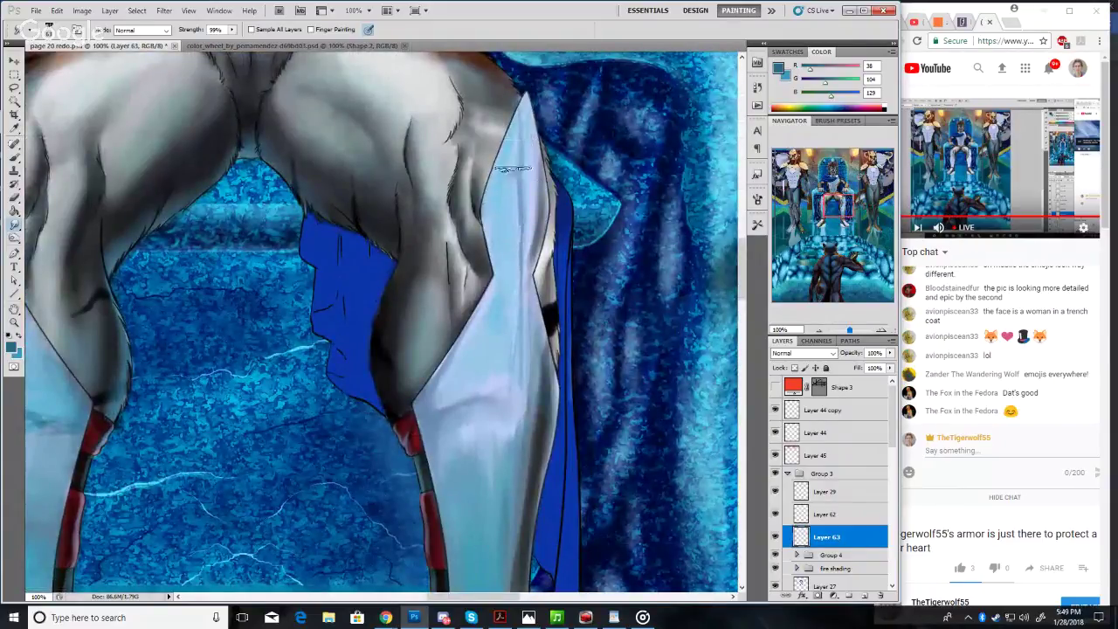
{"action": "mouse_move", "coordinate": [509, 156]}
{"action": "left_mouse_down"}
{"action": "mouse_move", "coordinate": [524, 107]}
{"action": "mouse_move", "coordinate": [532, 152]}
{"action": "mouse_move", "coordinate": [521, 154]}
{"action": "mouse_move", "coordinate": [537, 170]}
{"action": "mouse_move", "coordinate": [505, 158]}
{"action": "left_mouse_up"}
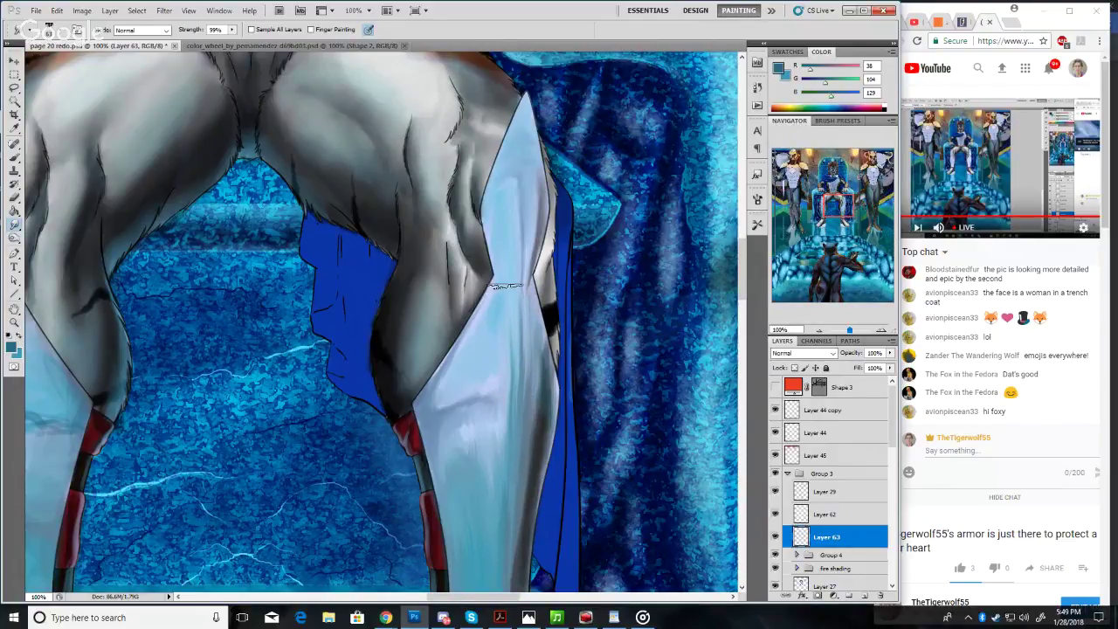
{"action": "left_click_drag", "start_coordinate": [510, 340], "coordinate": [494, 494]}
{"action": "left_click_drag", "start_coordinate": [506, 342], "coordinate": [494, 527]}
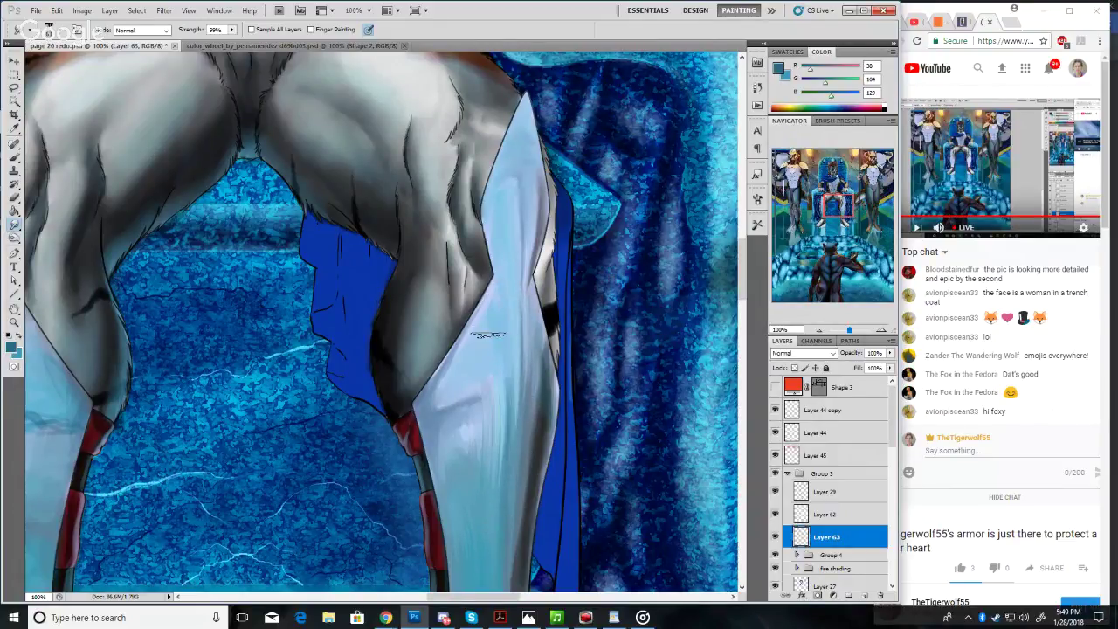
{"action": "mouse_move", "coordinate": [503, 300]}
{"action": "left_mouse_down"}
{"action": "mouse_move", "coordinate": [507, 505]}
{"action": "mouse_move", "coordinate": [484, 487]}
{"action": "left_mouse_up"}
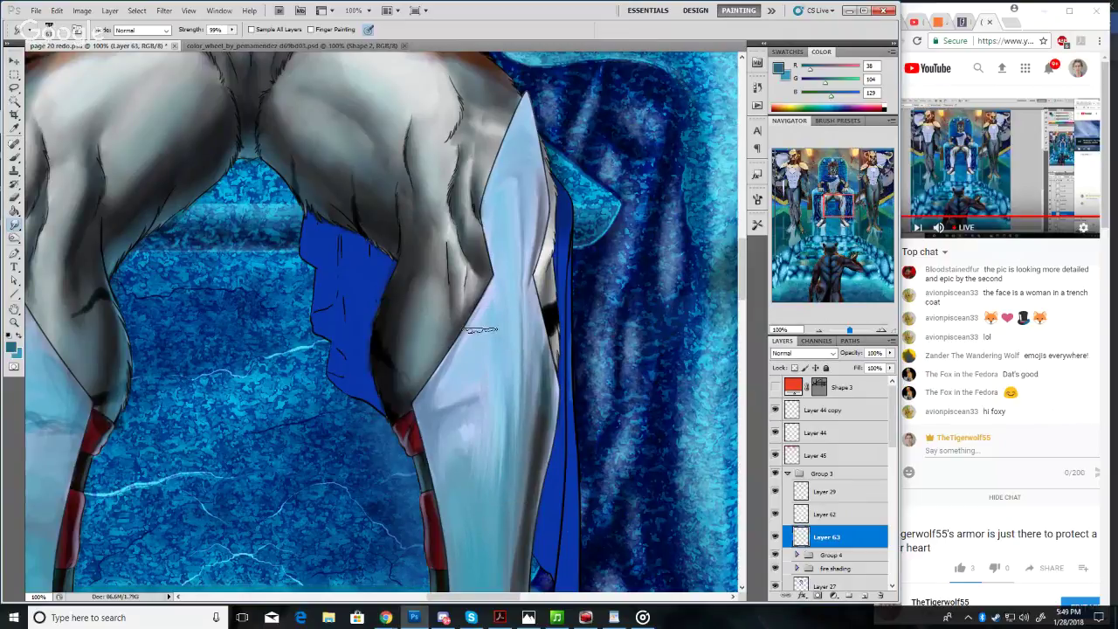
{"action": "left_click_drag", "start_coordinate": [479, 329], "coordinate": [462, 406]}
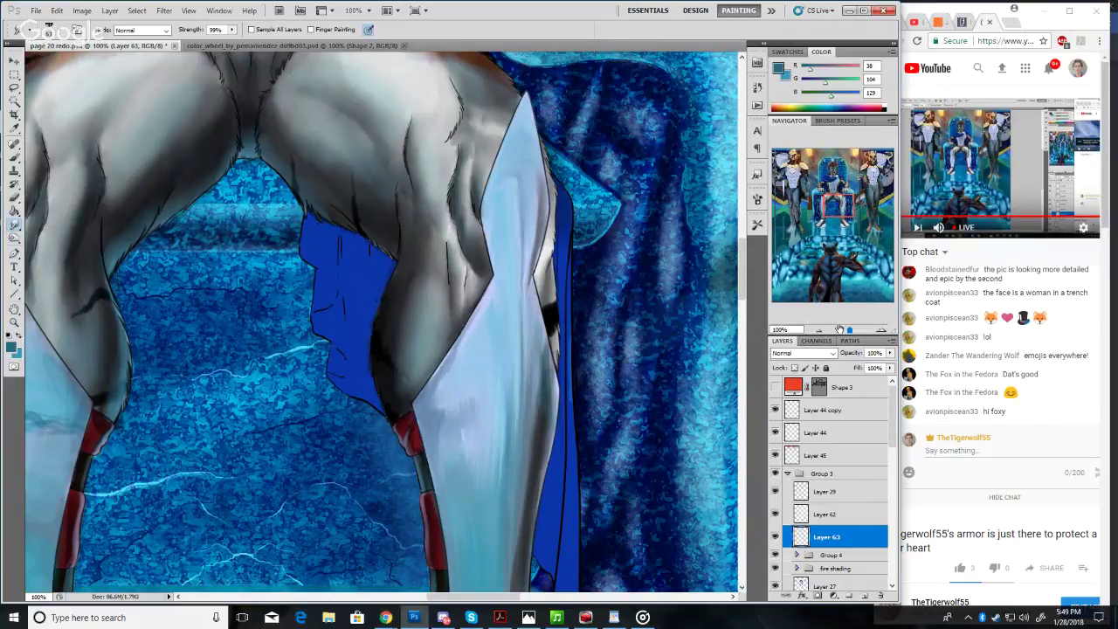
Soften the crease shadow and smooth the blue tones across the figure's right shin guard down to the red ankle band
{"action": "mouse_move", "coordinate": [849, 330]}
{"action": "left_mouse_down"}
{"action": "mouse_move", "coordinate": [831, 330]}
{"action": "mouse_move", "coordinate": [851, 330]}
{"action": "left_mouse_up"}
{"action": "mouse_move", "coordinate": [839, 202]}
{"action": "left_mouse_down"}
{"action": "mouse_move", "coordinate": [828, 208]}
{"action": "mouse_move", "coordinate": [848, 213]}
{"action": "mouse_move", "coordinate": [835, 204]}
{"action": "mouse_move", "coordinate": [814, 219]}
{"action": "mouse_move", "coordinate": [819, 209]}
{"action": "left_mouse_up"}
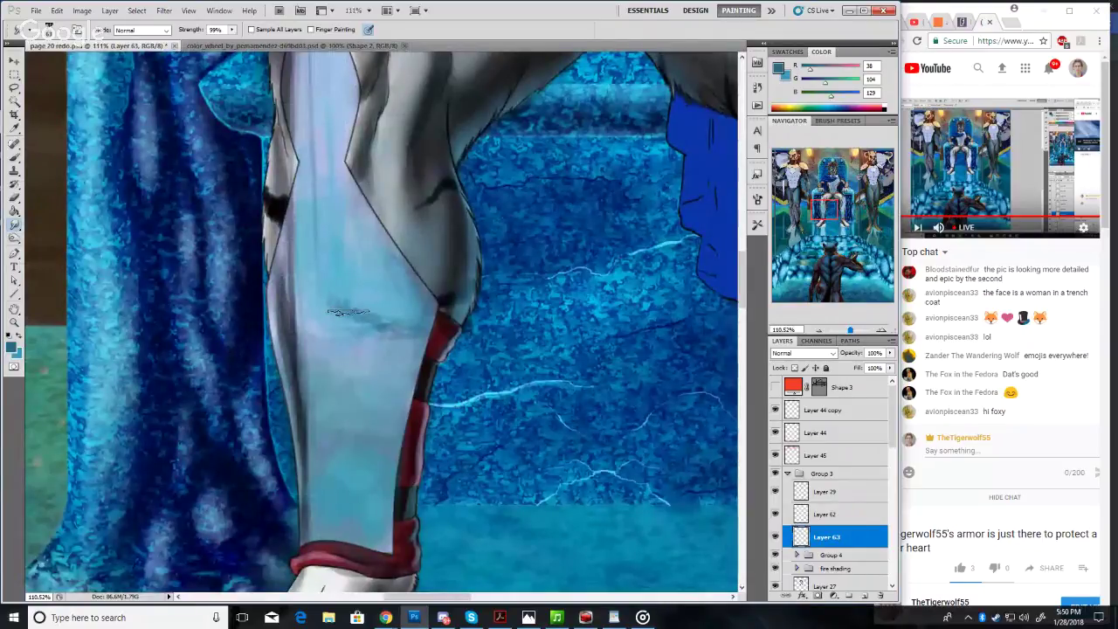
{"action": "left_click_drag", "start_coordinate": [348, 312], "coordinate": [419, 316]}
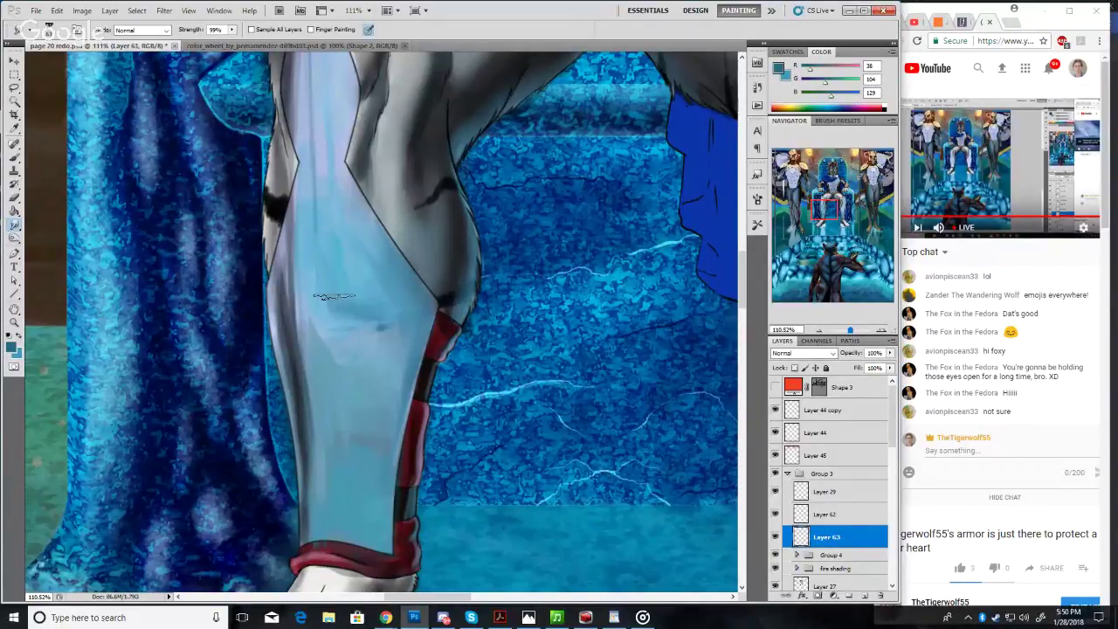
{"action": "mouse_move", "coordinate": [334, 296]}
{"action": "left_mouse_down"}
{"action": "mouse_move", "coordinate": [316, 257]}
{"action": "mouse_move", "coordinate": [326, 152]}
{"action": "left_mouse_up"}
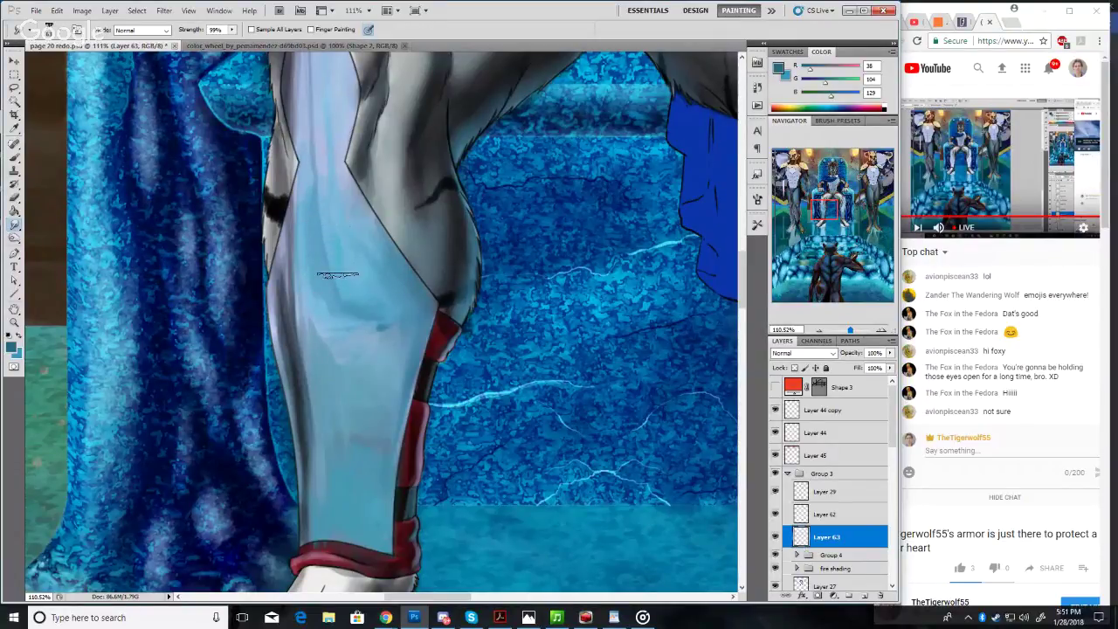
{"action": "mouse_move", "coordinate": [351, 299]}
{"action": "left_mouse_down"}
{"action": "mouse_move", "coordinate": [323, 221]}
{"action": "mouse_move", "coordinate": [347, 291]}
{"action": "mouse_move", "coordinate": [322, 139]}
{"action": "mouse_move", "coordinate": [338, 276]}
{"action": "mouse_move", "coordinate": [332, 122]}
{"action": "mouse_move", "coordinate": [321, 248]}
{"action": "mouse_move", "coordinate": [324, 103]}
{"action": "mouse_move", "coordinate": [301, 330]}
{"action": "mouse_move", "coordinate": [312, 358]}
{"action": "mouse_move", "coordinate": [315, 219]}
{"action": "mouse_move", "coordinate": [320, 380]}
{"action": "mouse_move", "coordinate": [315, 254]}
{"action": "mouse_move", "coordinate": [331, 424]}
{"action": "mouse_move", "coordinate": [328, 263]}
{"action": "mouse_move", "coordinate": [337, 417]}
{"action": "mouse_move", "coordinate": [317, 263]}
{"action": "mouse_move", "coordinate": [337, 441]}
{"action": "mouse_move", "coordinate": [332, 427]}
{"action": "mouse_move", "coordinate": [341, 444]}
{"action": "mouse_move", "coordinate": [377, 439]}
{"action": "mouse_move", "coordinate": [353, 427]}
{"action": "mouse_move", "coordinate": [378, 443]}
{"action": "mouse_move", "coordinate": [377, 380]}
{"action": "mouse_move", "coordinate": [381, 433]}
{"action": "mouse_move", "coordinate": [393, 372]}
{"action": "mouse_move", "coordinate": [374, 372]}
{"action": "mouse_move", "coordinate": [378, 381]}
{"action": "mouse_move", "coordinate": [394, 336]}
{"action": "mouse_move", "coordinate": [404, 390]}
{"action": "left_mouse_up"}
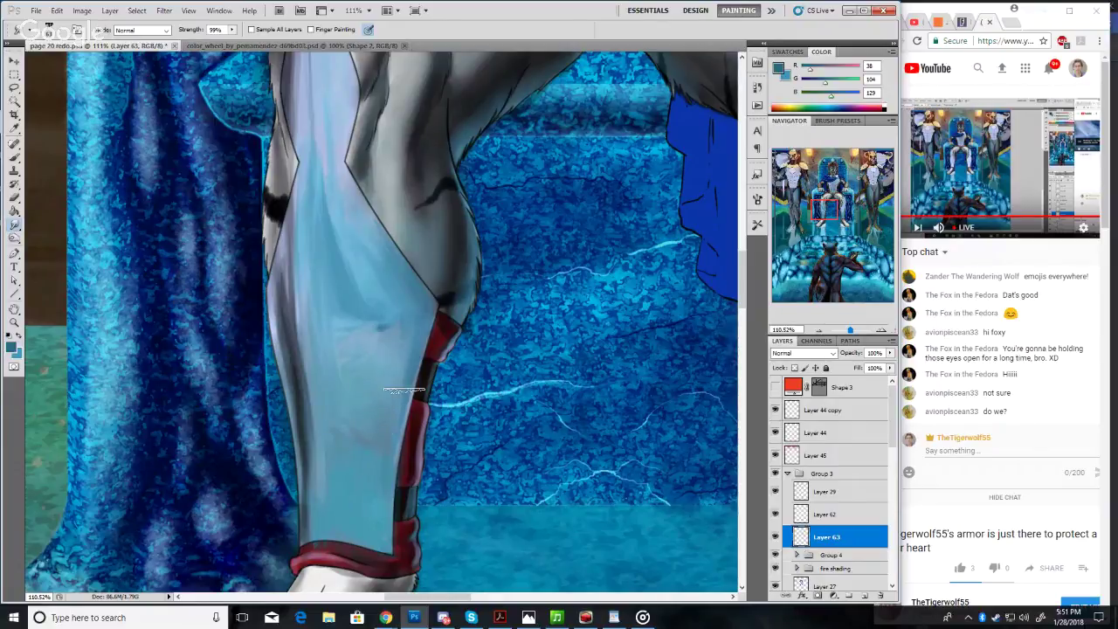
{"action": "mouse_move", "coordinate": [407, 309]}
{"action": "left_mouse_down"}
{"action": "mouse_move", "coordinate": [387, 302]}
{"action": "mouse_move", "coordinate": [420, 301]}
{"action": "mouse_move", "coordinate": [369, 340]}
{"action": "mouse_move", "coordinate": [382, 334]}
{"action": "left_mouse_up"}
Blend the figure's right knee guard and smear its outer edge with vertical strokes through the narrow joint into the shin guard
{"action": "left_click_drag", "start_coordinate": [827, 206], "coordinate": [826, 198]}
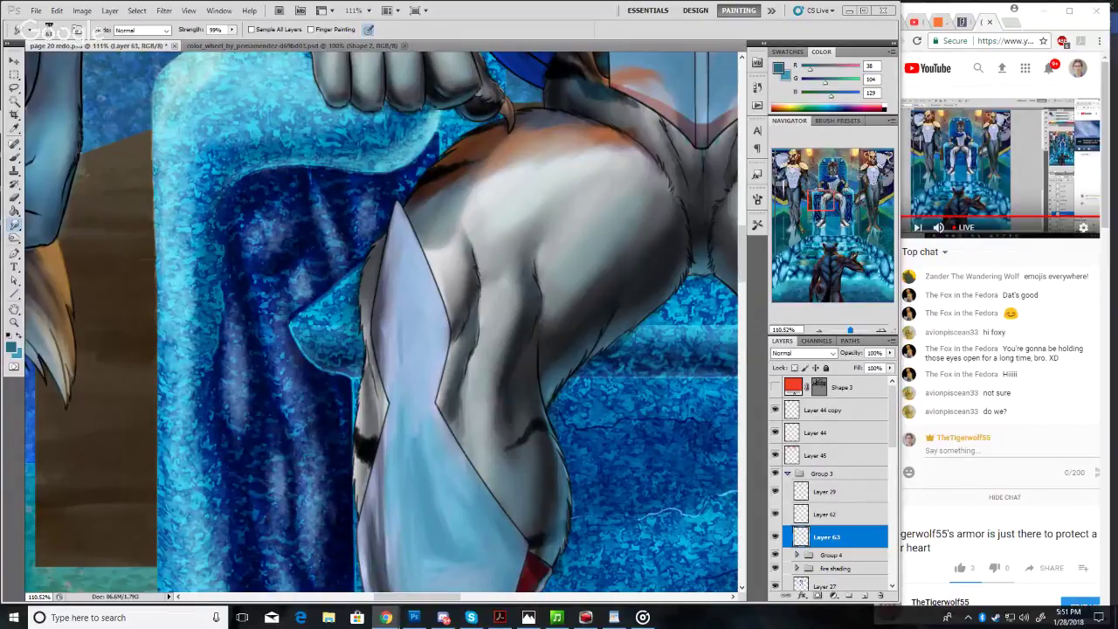
{"action": "left_click", "coordinate": [498, 45]}
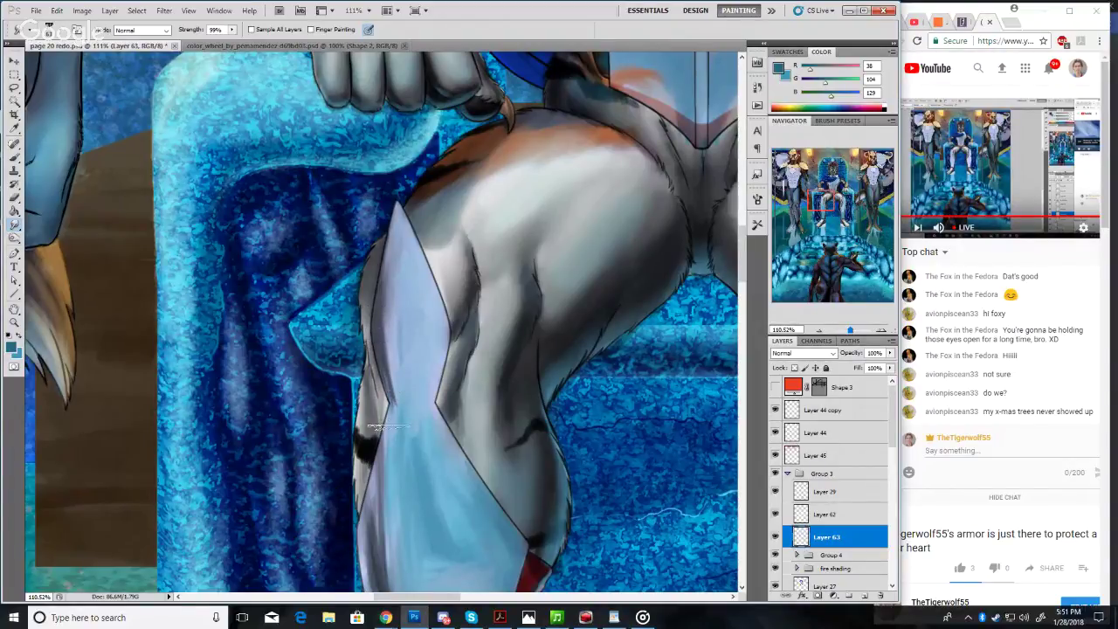
{"action": "left_click_drag", "start_coordinate": [389, 375], "coordinate": [389, 483]}
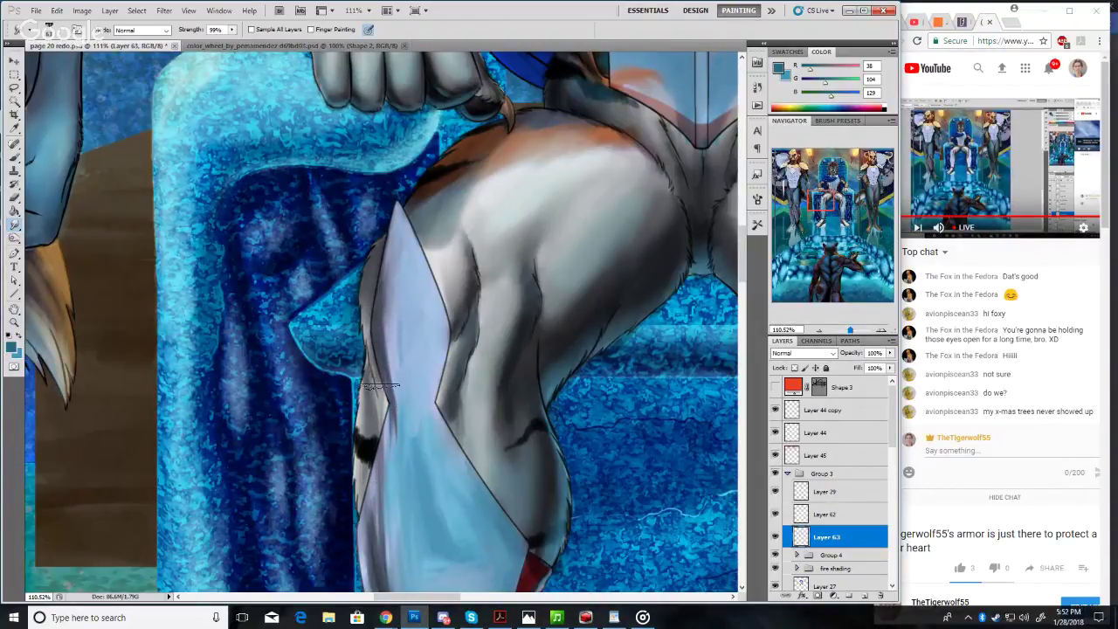
{"action": "mouse_move", "coordinate": [394, 391]}
{"action": "left_mouse_down"}
{"action": "mouse_move", "coordinate": [378, 519]}
{"action": "mouse_move", "coordinate": [384, 510]}
{"action": "left_mouse_up"}
{"action": "left_click_drag", "start_coordinate": [396, 389], "coordinate": [392, 559]}
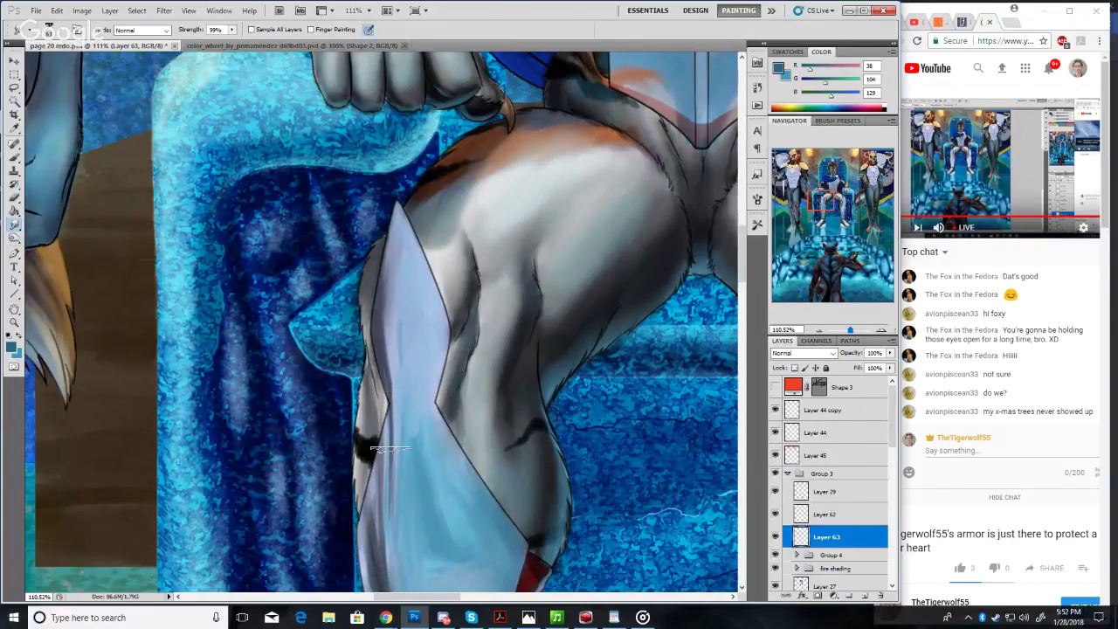
{"action": "left_click_drag", "start_coordinate": [394, 428], "coordinate": [388, 569]}
{"action": "left_click_drag", "start_coordinate": [389, 478], "coordinate": [391, 531]}
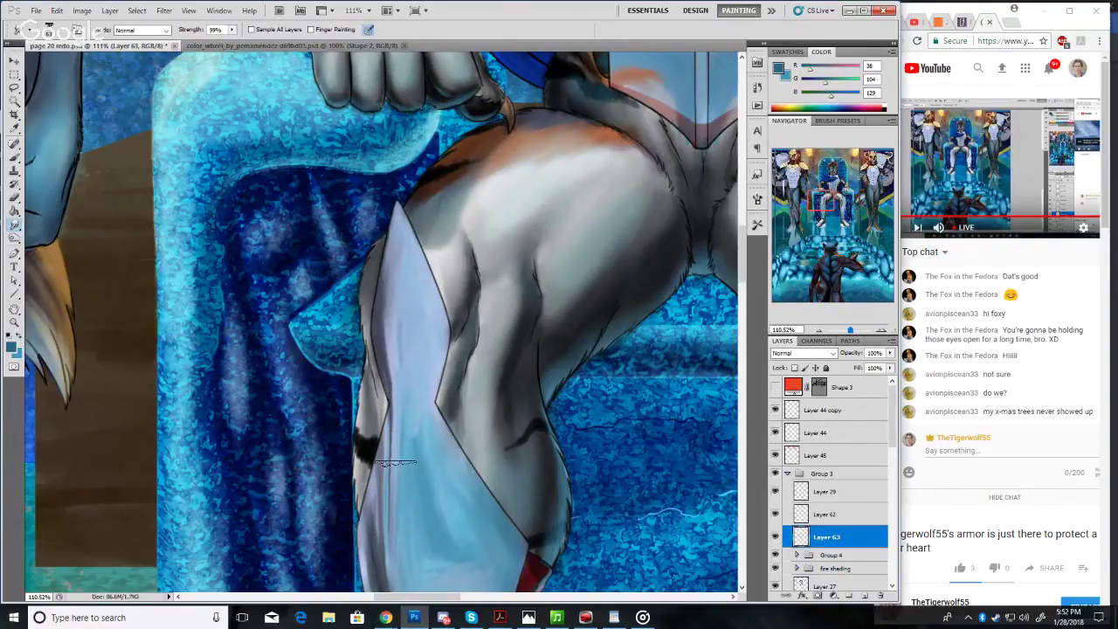
{"action": "left_click_drag", "start_coordinate": [396, 463], "coordinate": [394, 555]}
{"action": "left_click_drag", "start_coordinate": [394, 508], "coordinate": [393, 541]}
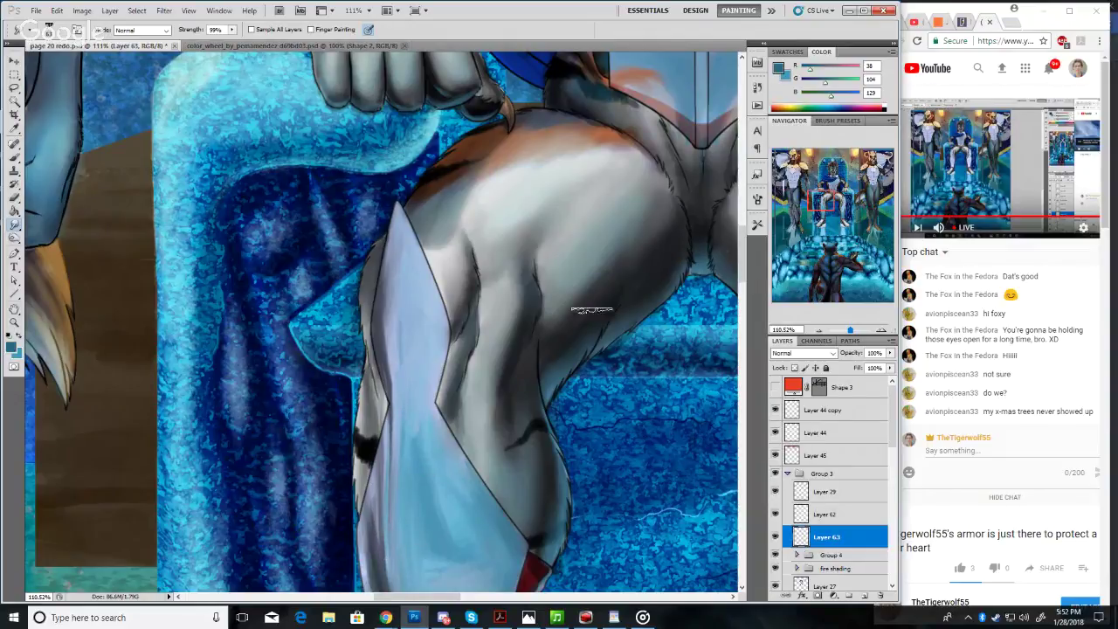
Sample a near-black tone from the seated figure's upper body as the brush colour for painting on the chest armour
{"action": "left_click_drag", "start_coordinate": [848, 331], "coordinate": [845, 330]}
{"action": "left_click_drag", "start_coordinate": [843, 233], "coordinate": [844, 201]}
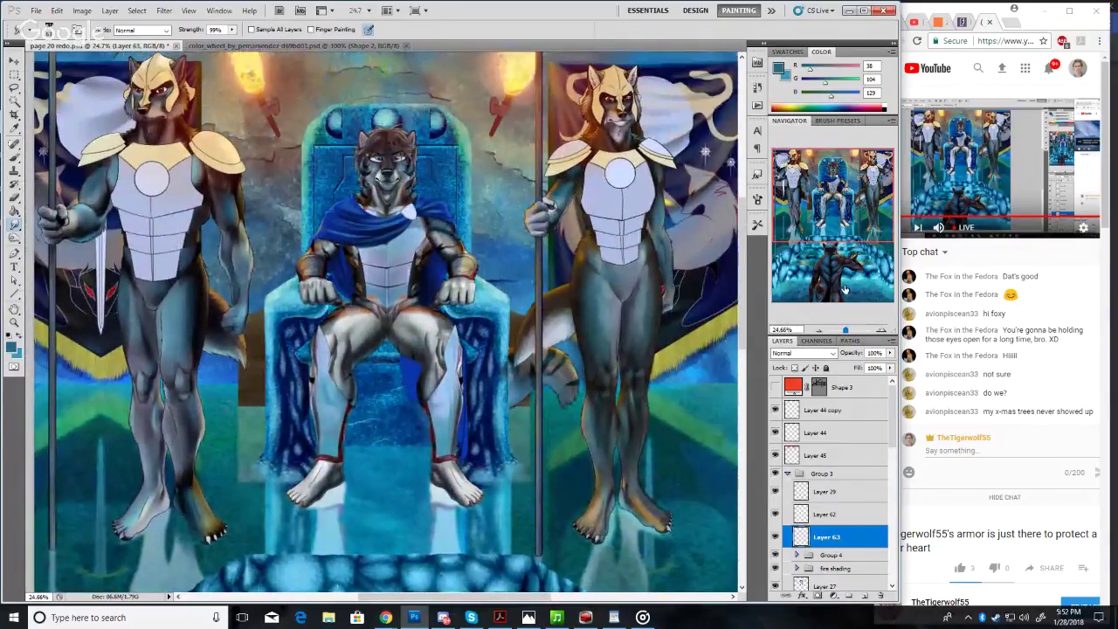
{"action": "left_click_drag", "start_coordinate": [846, 332], "coordinate": [850, 331]}
{"action": "left_click_drag", "start_coordinate": [832, 188], "coordinate": [821, 223]}
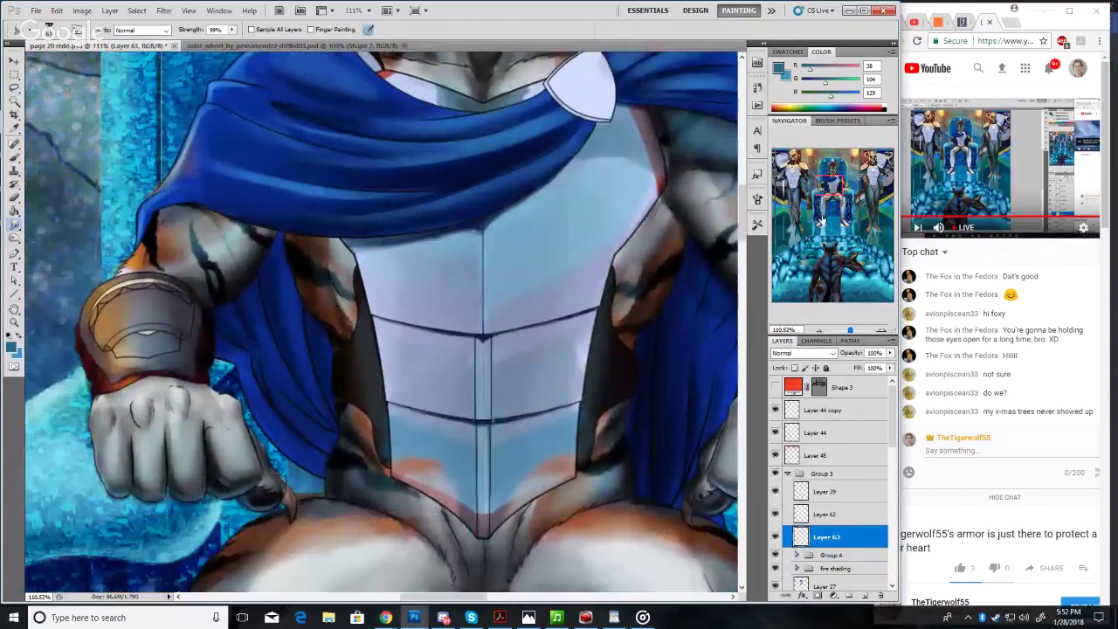
{"action": "left_click", "coordinate": [16, 159]}
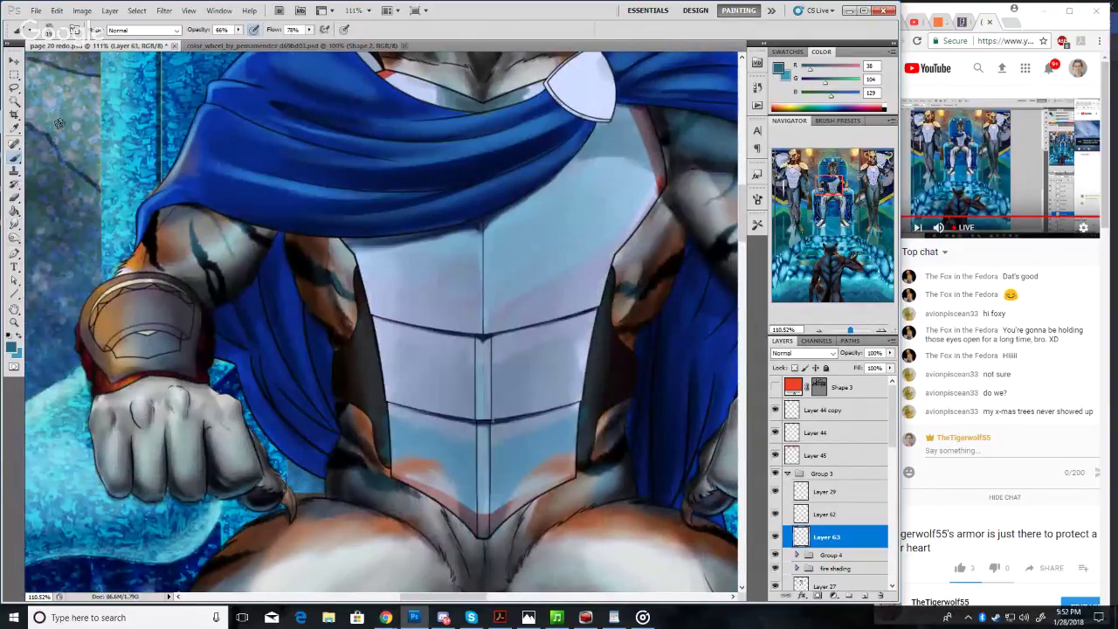
{"action": "left_click", "coordinate": [846, 330]}
{"action": "left_click_drag", "start_coordinate": [847, 330], "coordinate": [848, 330]}
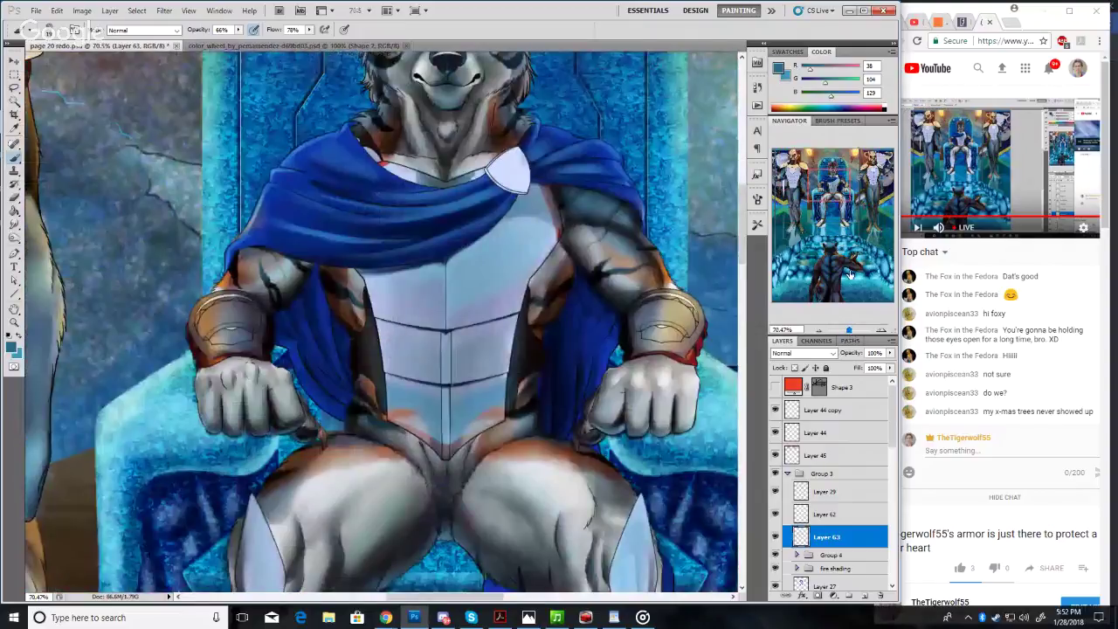
{"action": "left_click_drag", "start_coordinate": [830, 201], "coordinate": [830, 175]}
{"action": "left_click", "coordinate": [14, 130]}
{"action": "left_click", "coordinate": [578, 245]}
{"action": "left_click", "coordinate": [14, 158]}
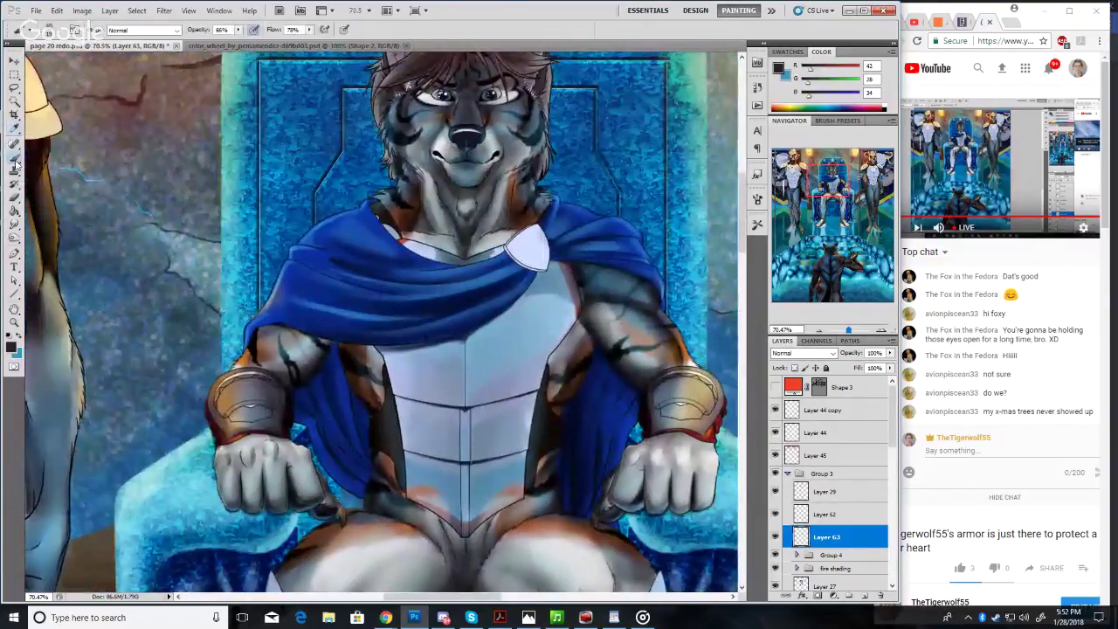
Adjust the brush size, lower its opacity and paint a dark eared silhouette down the centre of the seated figure's chest plate
{"action": "left_click", "coordinate": [65, 30]}
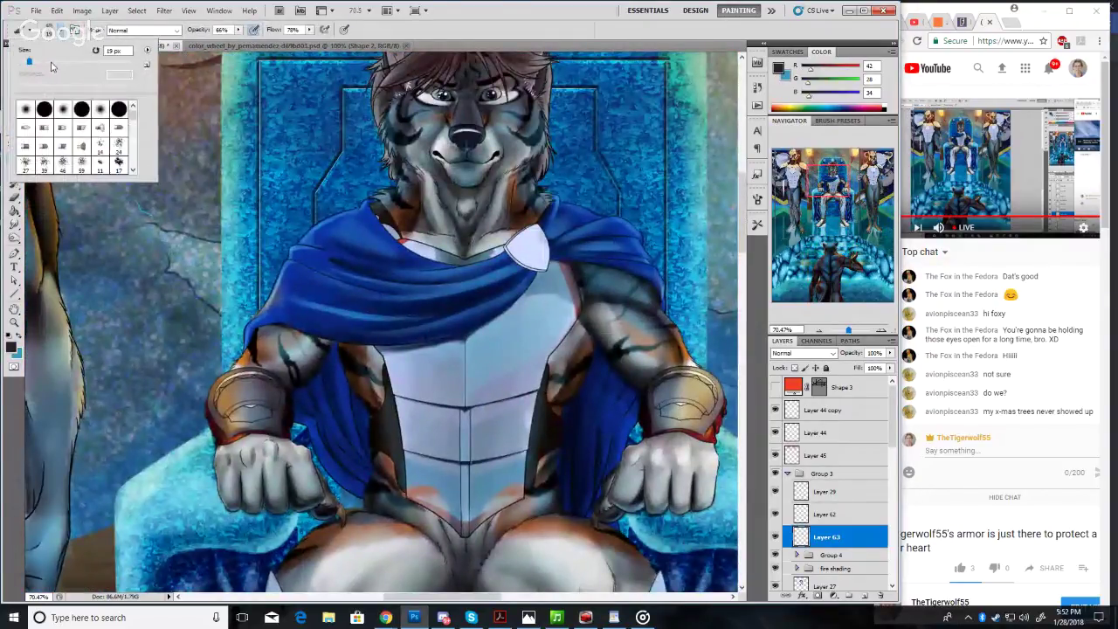
{"action": "left_click", "coordinate": [51, 62]}
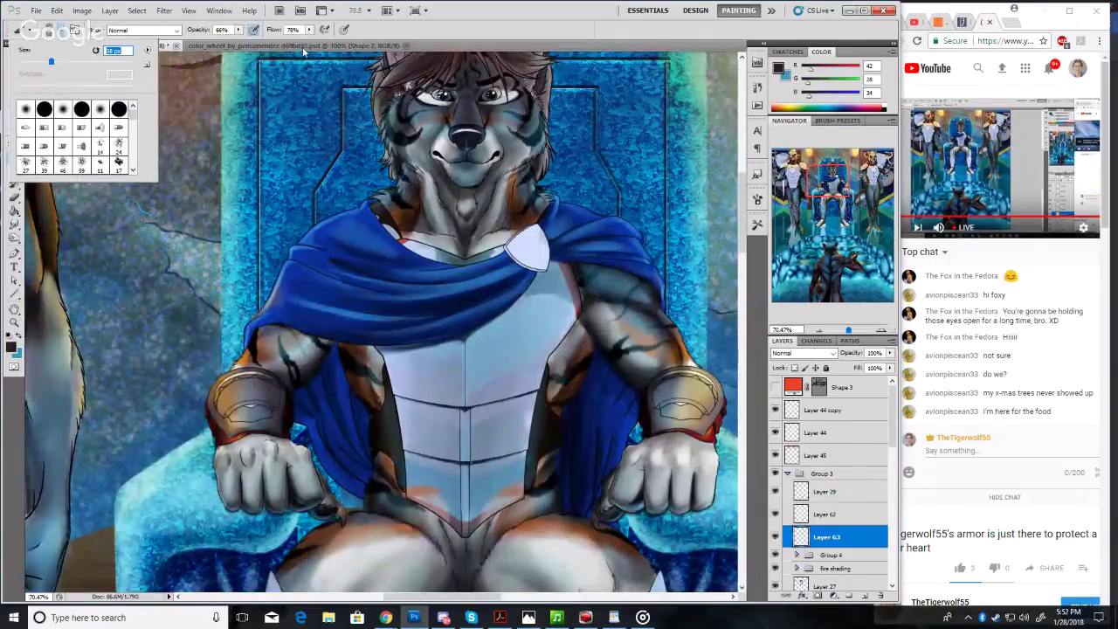
{"action": "left_click", "coordinate": [239, 29]}
{"action": "left_click_drag", "start_coordinate": [210, 46], "coordinate": [204, 45]}
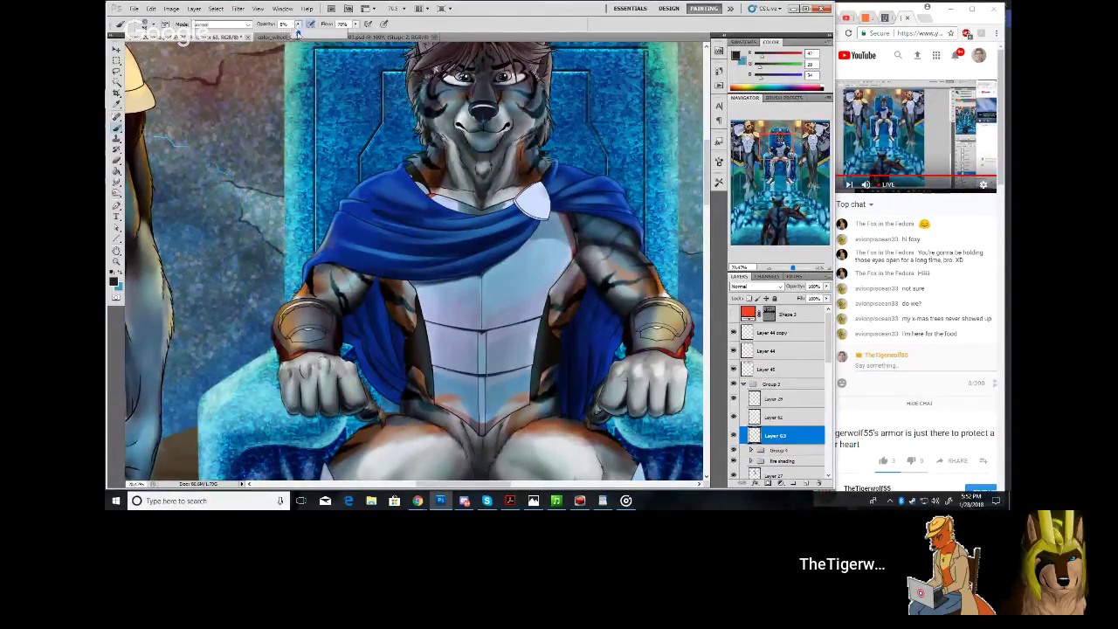
{"action": "left_click_drag", "start_coordinate": [303, 33], "coordinate": [307, 35]}
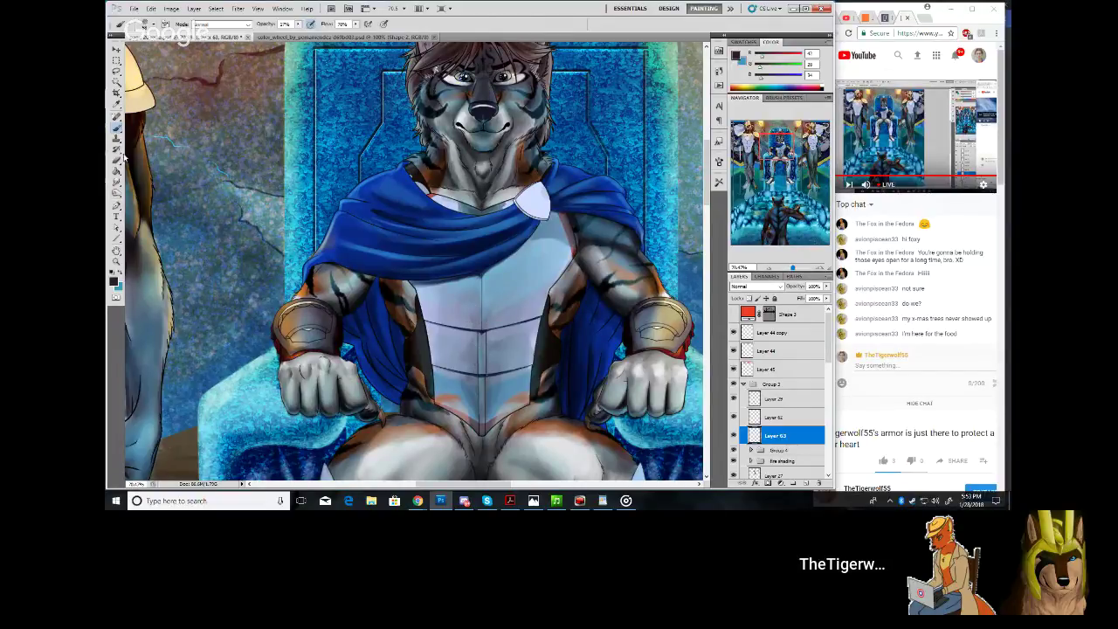
{"action": "left_click", "coordinate": [148, 24]}
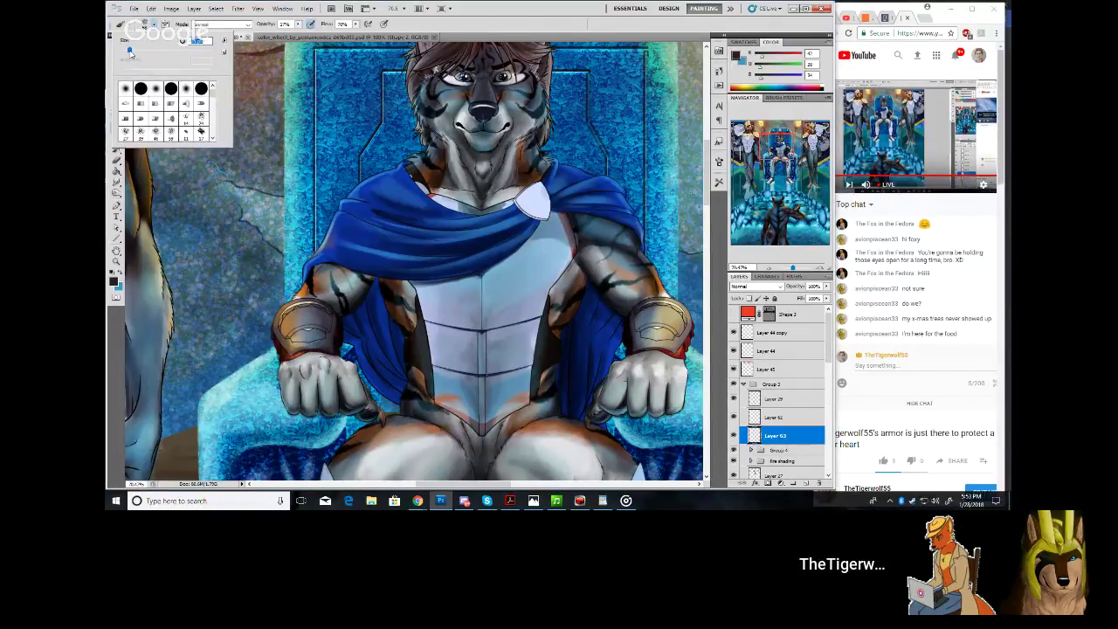
{"action": "left_click", "coordinate": [298, 25]}
{"action": "left_click_drag", "start_coordinate": [298, 35], "coordinate": [317, 35]}
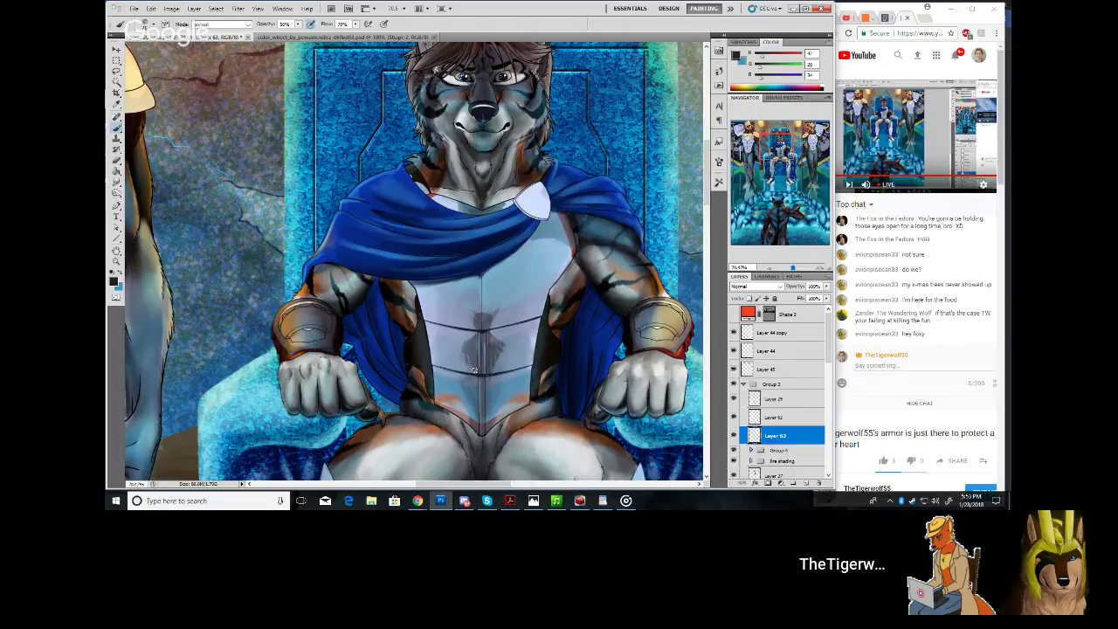
Smudge the silhouette's head and torso to soften the reflection across the middle armour plates
{"action": "left_click", "coordinate": [117, 182]}
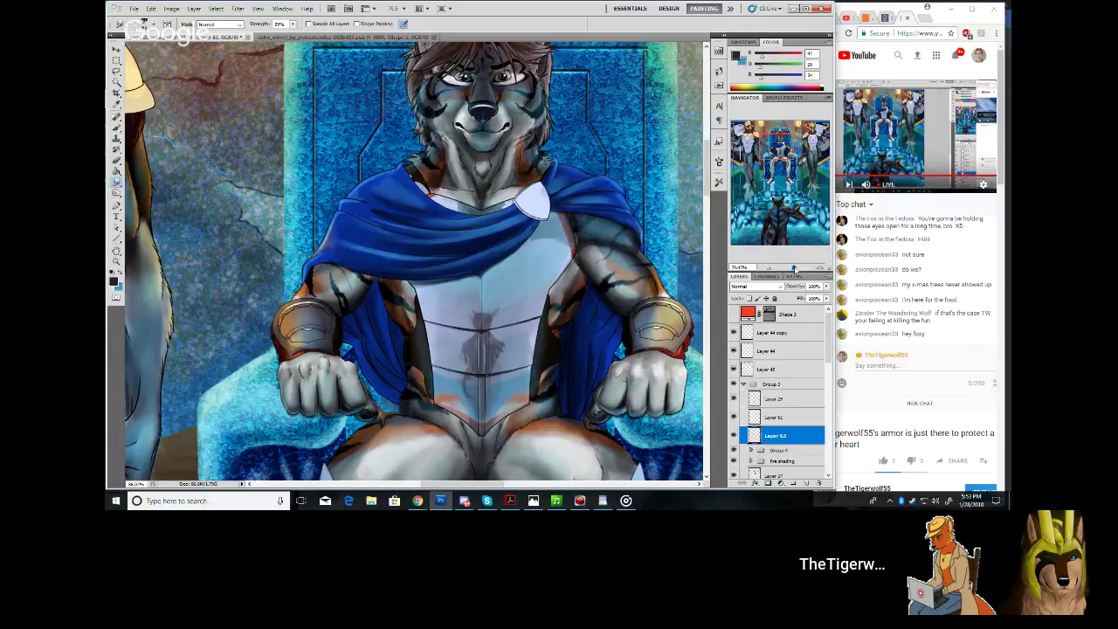
{"action": "left_click_drag", "start_coordinate": [793, 267], "coordinate": [796, 267]}
{"action": "left_click_drag", "start_coordinate": [776, 140], "coordinate": [776, 139]}
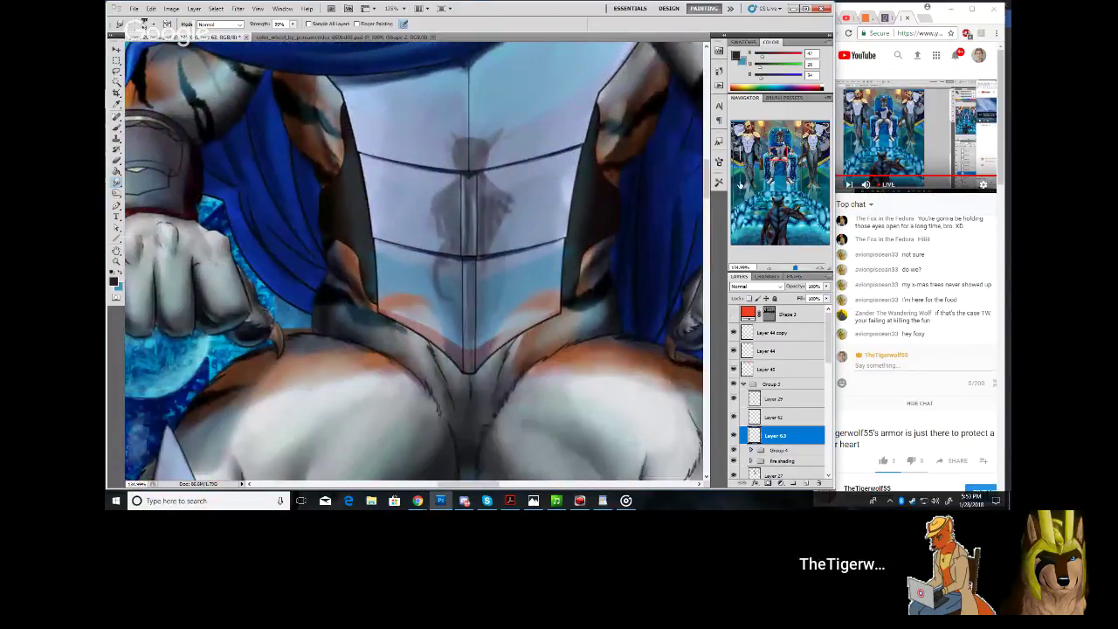
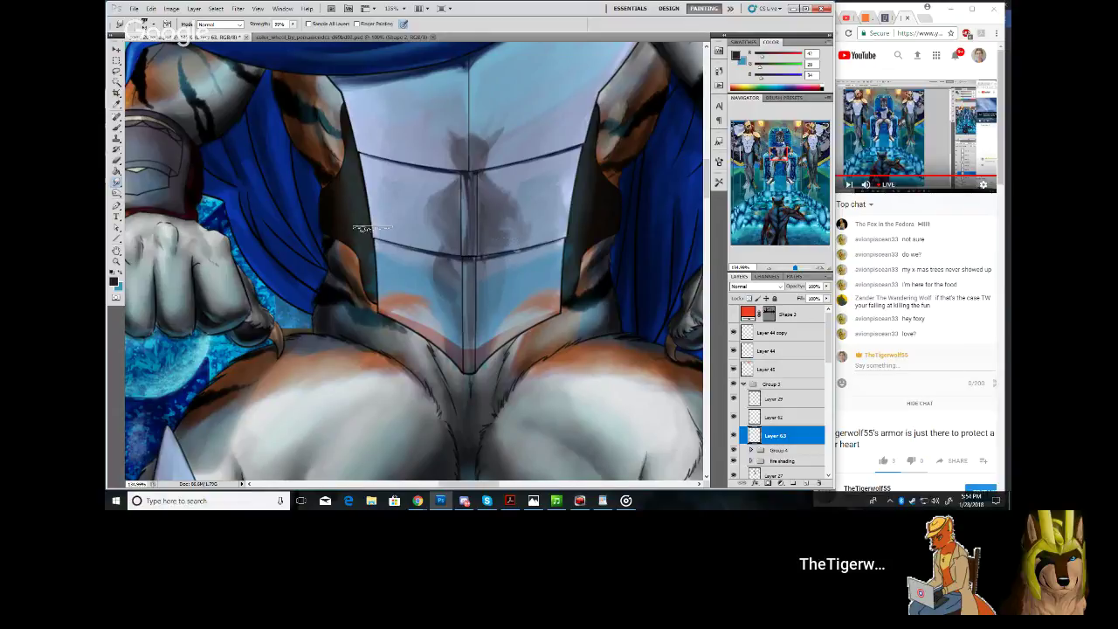
Brush darker hips and legs onto the silhouette, extending it down the lowest armour plate
{"action": "left_click", "coordinate": [116, 128]}
{"action": "mouse_move", "coordinate": [492, 256]}
{"action": "left_mouse_down"}
{"action": "mouse_move", "coordinate": [505, 238]}
{"action": "mouse_move", "coordinate": [511, 254]}
{"action": "mouse_move", "coordinate": [479, 253]}
{"action": "mouse_move", "coordinate": [486, 264]}
{"action": "mouse_move", "coordinate": [504, 256]}
{"action": "mouse_move", "coordinate": [491, 291]}
{"action": "mouse_move", "coordinate": [499, 272]}
{"action": "mouse_move", "coordinate": [440, 293]}
{"action": "mouse_move", "coordinate": [456, 324]}
{"action": "mouse_move", "coordinate": [453, 260]}
{"action": "mouse_move", "coordinate": [448, 333]}
{"action": "mouse_move", "coordinate": [450, 259]}
{"action": "mouse_move", "coordinate": [460, 367]}
{"action": "left_mouse_up"}
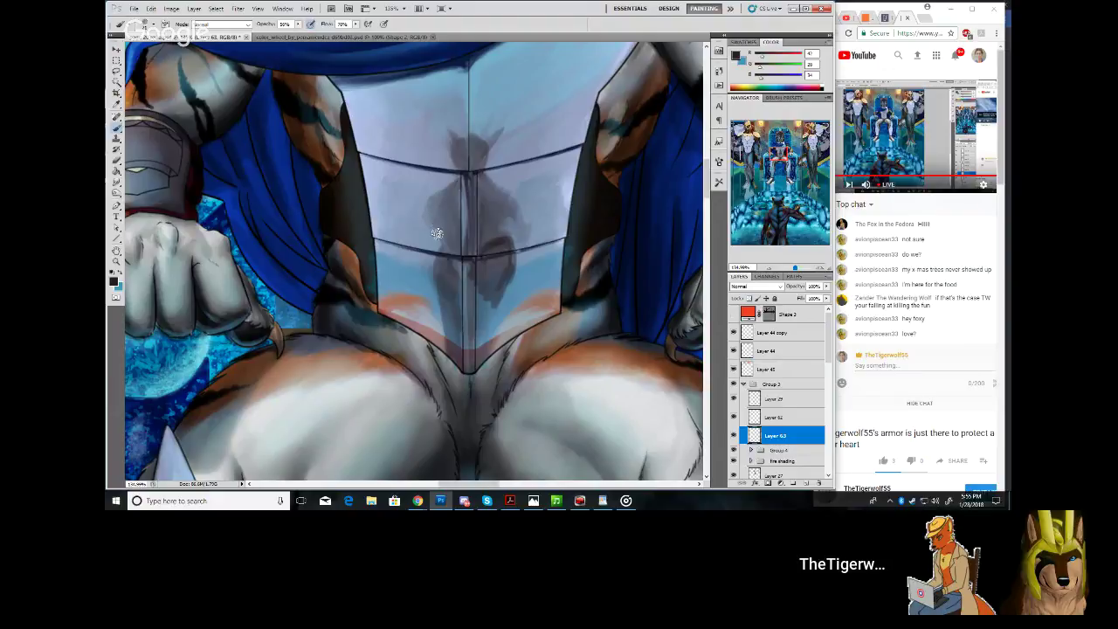
{"action": "mouse_move", "coordinate": [783, 150]}
{"action": "left_mouse_down"}
{"action": "mouse_move", "coordinate": [781, 135]}
{"action": "mouse_move", "coordinate": [779, 147]}
{"action": "left_mouse_up"}
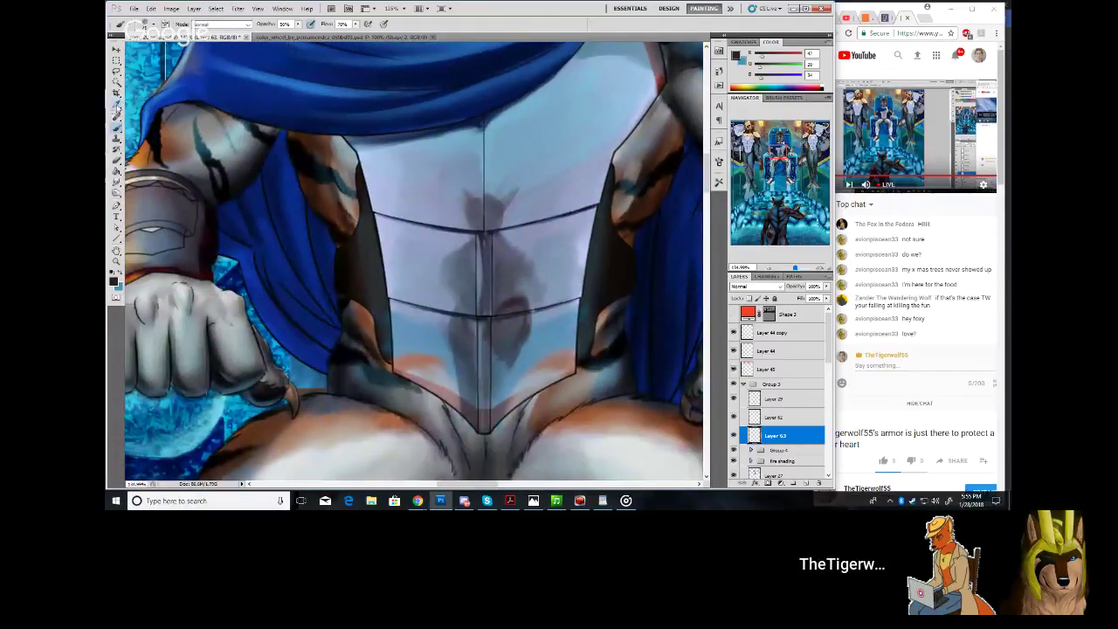
Sample a teal blue from the floor's stone border and brush faint reflections around the silhouette on the chest armour
{"action": "key", "text": "i"}
{"action": "left_click_drag", "start_coordinate": [775, 150], "coordinate": [772, 206]}
{"action": "left_click_drag", "start_coordinate": [797, 269], "coordinate": [788, 268]}
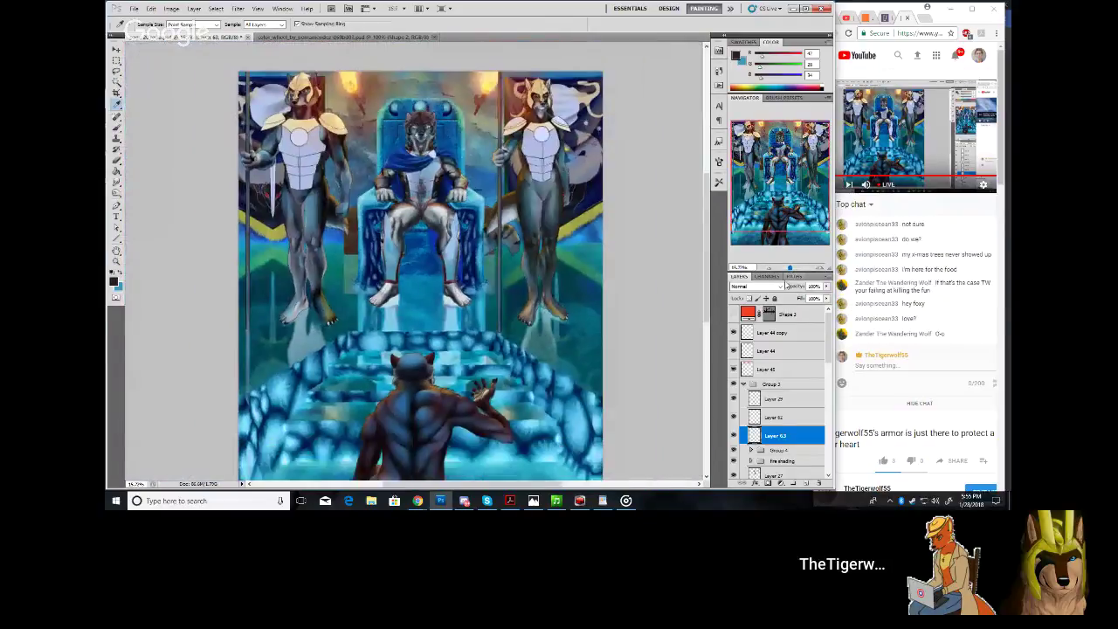
{"action": "left_click", "coordinate": [572, 400]}
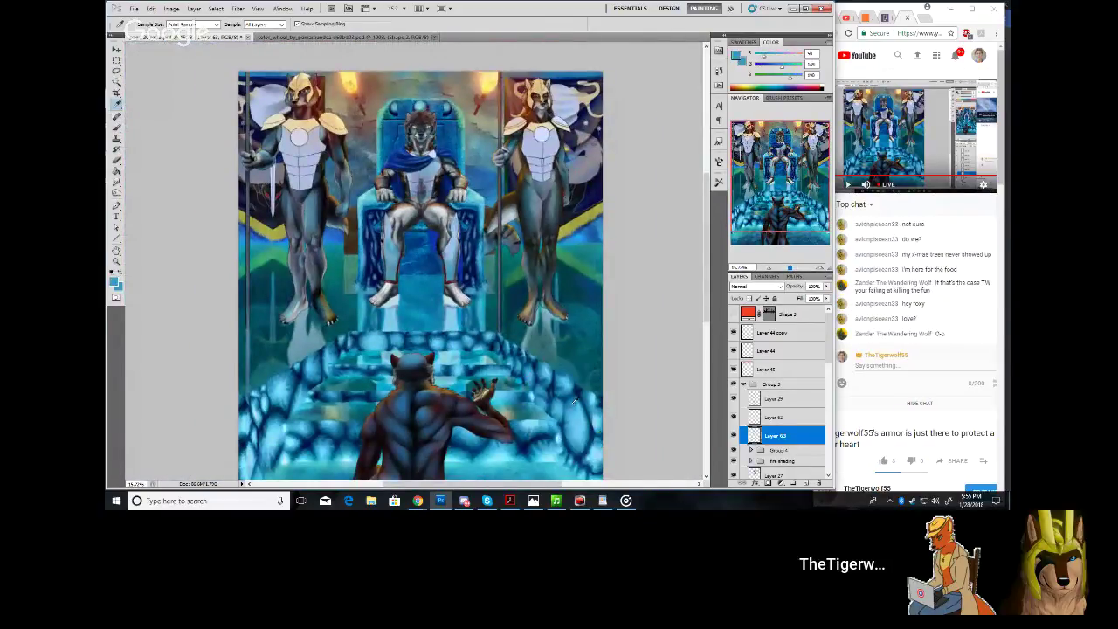
{"action": "left_click_drag", "start_coordinate": [573, 394], "coordinate": [571, 393]}
{"action": "left_click_drag", "start_coordinate": [790, 268], "coordinate": [794, 268]}
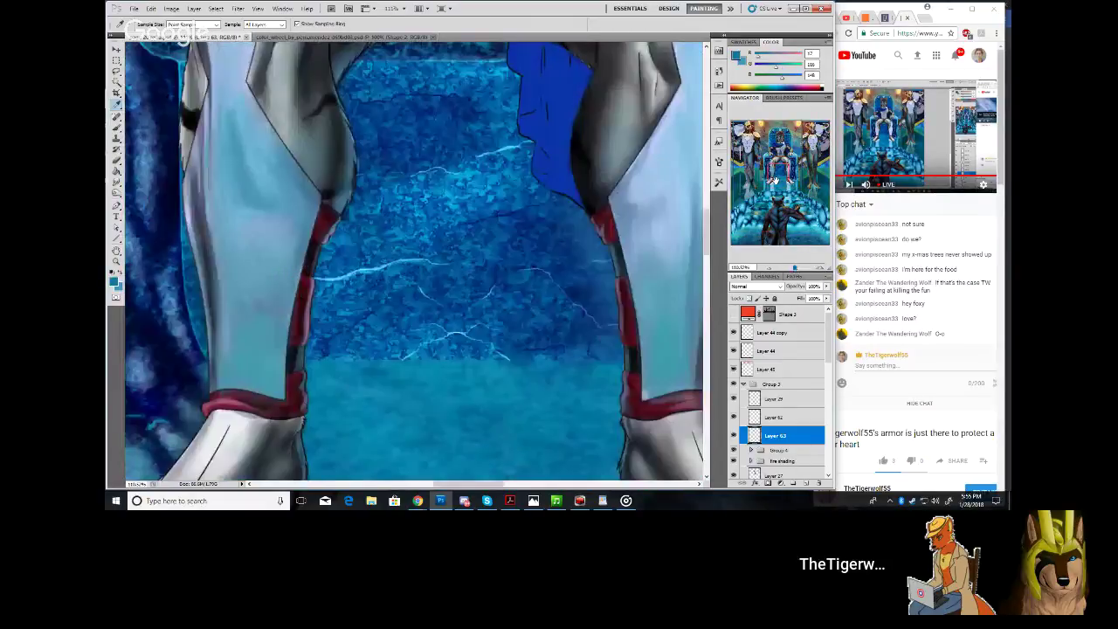
{"action": "left_click_drag", "start_coordinate": [777, 171], "coordinate": [779, 151]}
{"action": "left_click", "coordinate": [121, 133]}
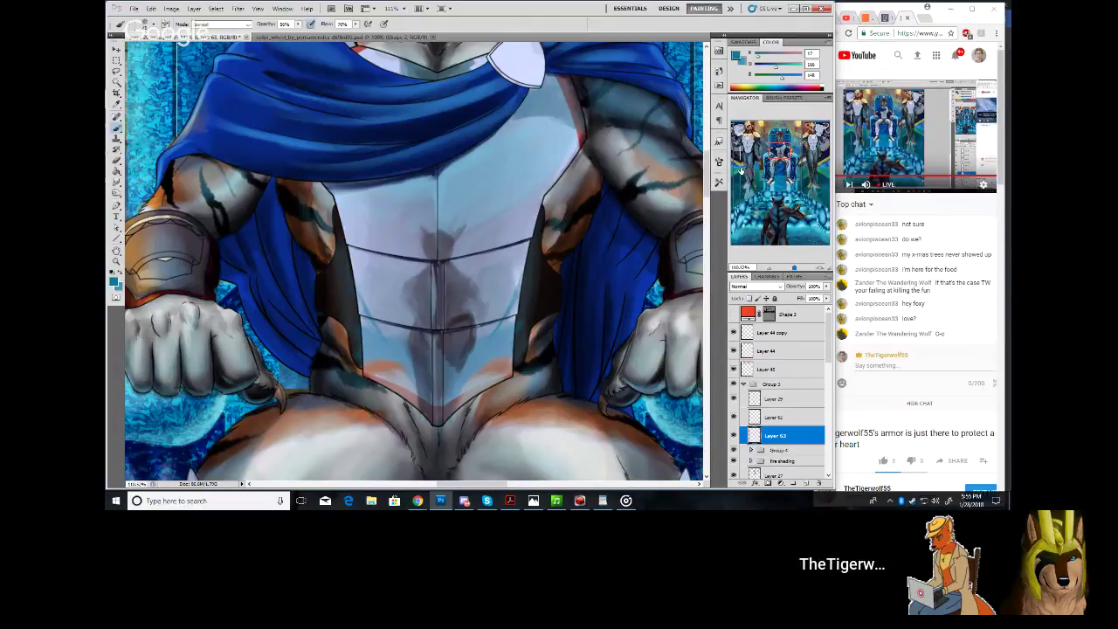
{"action": "mouse_move", "coordinate": [741, 172]}
{"action": "left_mouse_down"}
{"action": "mouse_move", "coordinate": [795, 136]}
{"action": "mouse_move", "coordinate": [779, 161]}
{"action": "mouse_move", "coordinate": [781, 144]}
{"action": "mouse_move", "coordinate": [745, 176]}
{"action": "left_mouse_up"}
{"action": "mouse_move", "coordinate": [800, 264]}
{"action": "left_mouse_down"}
{"action": "mouse_move", "coordinate": [756, 268]}
{"action": "mouse_move", "coordinate": [790, 272]}
{"action": "left_mouse_up"}
{"action": "left_click_drag", "start_coordinate": [780, 179], "coordinate": [772, 166]}
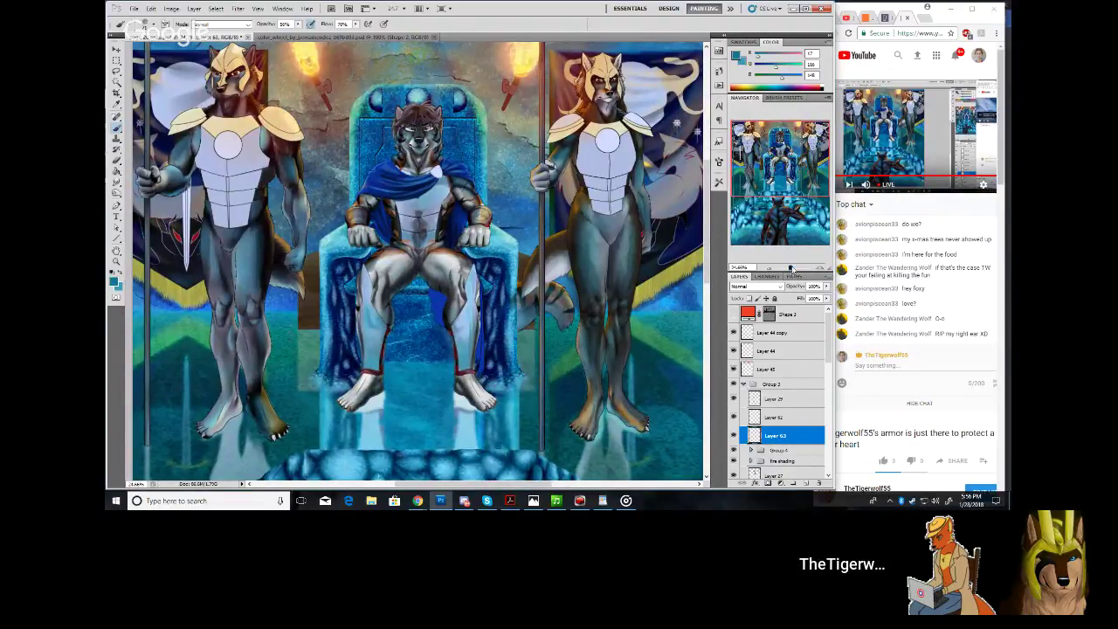
Smudge the silhouette's legs and edges and pull its arm outward across the middle armour plate
{"action": "left_click_drag", "start_coordinate": [789, 268], "coordinate": [795, 268]}
{"action": "left_click_drag", "start_coordinate": [774, 161], "coordinate": [775, 147]}
{"action": "left_click", "coordinate": [118, 182]}
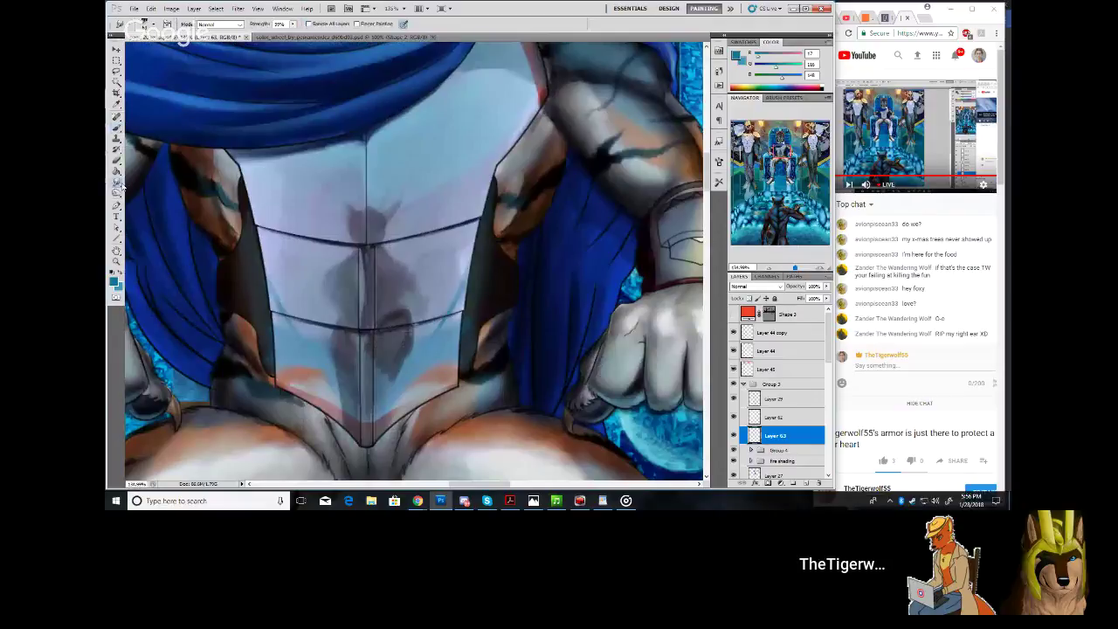
{"action": "left_click_drag", "start_coordinate": [405, 338], "coordinate": [400, 346]}
{"action": "mouse_move", "coordinate": [405, 370]}
{"action": "left_mouse_down"}
{"action": "mouse_move", "coordinate": [397, 342]}
{"action": "mouse_move", "coordinate": [407, 372]}
{"action": "mouse_move", "coordinate": [417, 329]}
{"action": "mouse_move", "coordinate": [403, 379]}
{"action": "mouse_move", "coordinate": [405, 354]}
{"action": "mouse_move", "coordinate": [384, 377]}
{"action": "mouse_move", "coordinate": [380, 362]}
{"action": "mouse_move", "coordinate": [382, 375]}
{"action": "mouse_move", "coordinate": [389, 355]}
{"action": "mouse_move", "coordinate": [391, 372]}
{"action": "mouse_move", "coordinate": [395, 343]}
{"action": "mouse_move", "coordinate": [402, 381]}
{"action": "mouse_move", "coordinate": [393, 351]}
{"action": "mouse_move", "coordinate": [360, 346]}
{"action": "mouse_move", "coordinate": [373, 335]}
{"action": "mouse_move", "coordinate": [370, 367]}
{"action": "mouse_move", "coordinate": [368, 345]}
{"action": "mouse_move", "coordinate": [389, 352]}
{"action": "mouse_move", "coordinate": [399, 311]}
{"action": "mouse_move", "coordinate": [387, 304]}
{"action": "mouse_move", "coordinate": [394, 322]}
{"action": "mouse_move", "coordinate": [386, 289]}
{"action": "mouse_move", "coordinate": [399, 307]}
{"action": "mouse_move", "coordinate": [408, 292]}
{"action": "mouse_move", "coordinate": [398, 273]}
{"action": "mouse_move", "coordinate": [399, 307]}
{"action": "mouse_move", "coordinate": [392, 273]}
{"action": "mouse_move", "coordinate": [415, 318]}
{"action": "left_mouse_up"}
{"action": "mouse_move", "coordinate": [345, 278]}
{"action": "left_mouse_down"}
{"action": "mouse_move", "coordinate": [329, 286]}
{"action": "mouse_move", "coordinate": [332, 271]}
{"action": "mouse_move", "coordinate": [325, 311]}
{"action": "mouse_move", "coordinate": [318, 290]}
{"action": "mouse_move", "coordinate": [312, 301]}
{"action": "mouse_move", "coordinate": [318, 286]}
{"action": "left_mouse_up"}
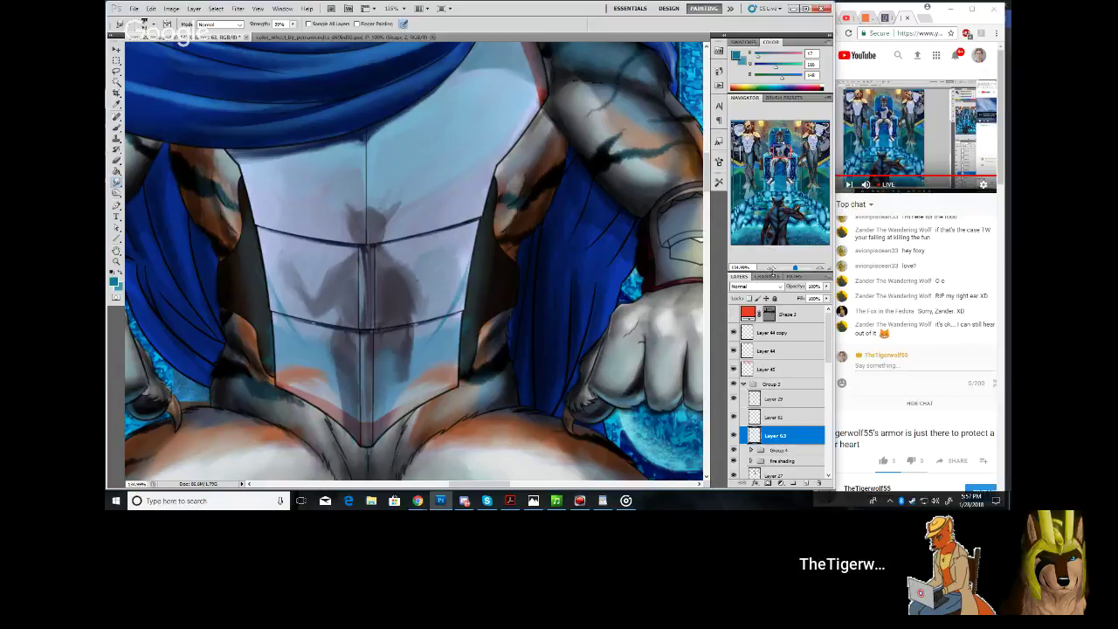
Examine the shaded armour on the seated figure's chest and legs at a reduced zoom
{"action": "left_click_drag", "start_coordinate": [795, 269], "coordinate": [794, 269]}
{"action": "mouse_move", "coordinate": [780, 152]}
{"action": "left_mouse_down"}
{"action": "mouse_move", "coordinate": [780, 163]}
{"action": "mouse_move", "coordinate": [762, 146]}
{"action": "left_mouse_up"}
{"action": "left_click_drag", "start_coordinate": [769, 151], "coordinate": [756, 164]}
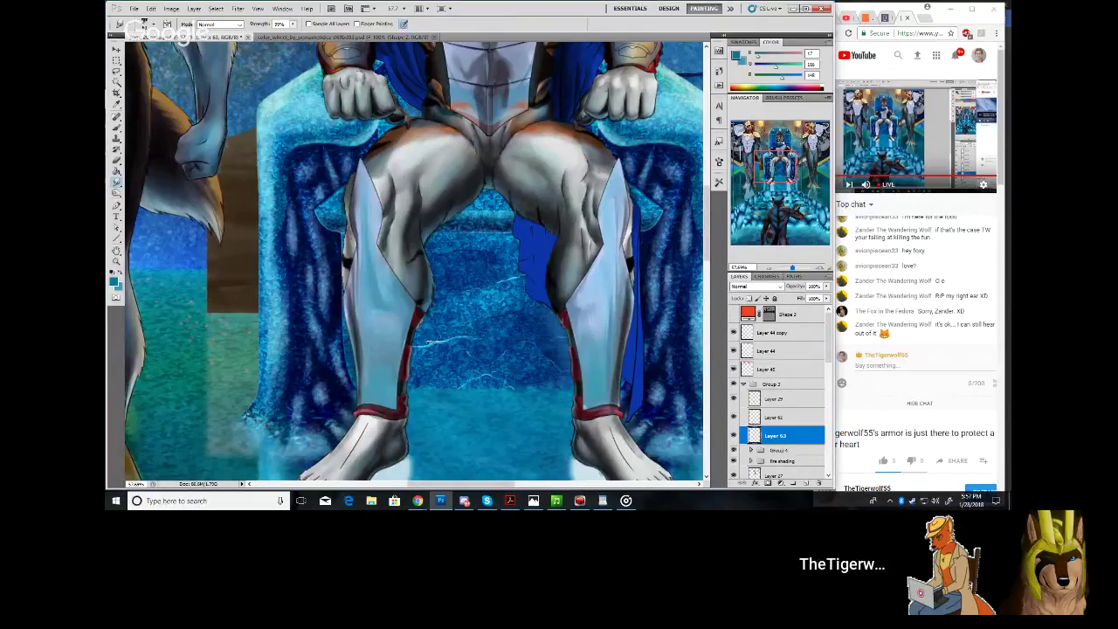
{"action": "mouse_move", "coordinate": [779, 166]}
{"action": "left_mouse_down"}
{"action": "mouse_move", "coordinate": [778, 154]}
{"action": "mouse_move", "coordinate": [774, 167]}
{"action": "left_mouse_up"}
{"action": "scroll", "coordinate": [410, 262], "scroll_direction": "down", "scroll_amount": 3}
{"action": "scroll", "coordinate": [411, 262], "scroll_direction": "up", "scroll_amount": 8}
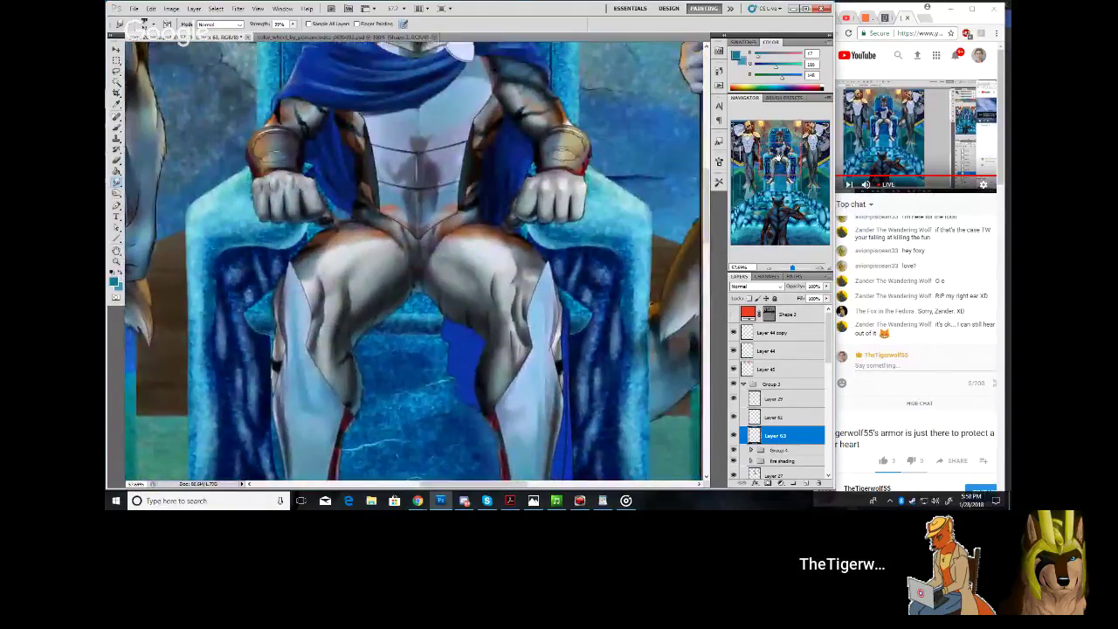
{"action": "scroll", "coordinate": [411, 262], "scroll_direction": "up", "scroll_amount": 6}
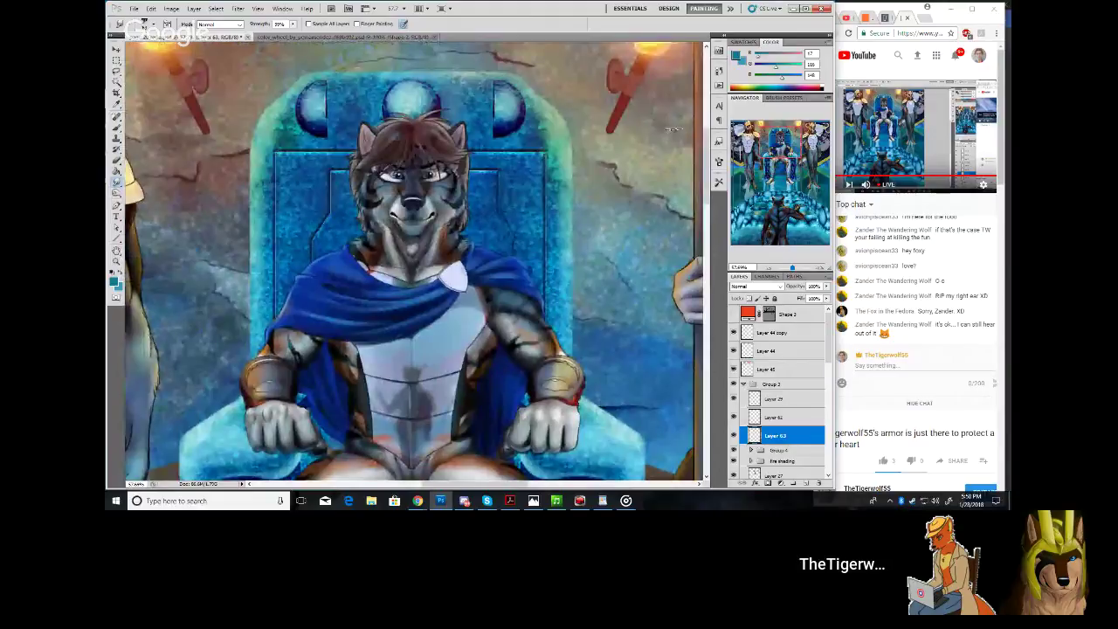
{"action": "scroll", "coordinate": [661, 134], "scroll_direction": "down", "scroll_amount": 2}
{"action": "scroll", "coordinate": [410, 262], "scroll_direction": "down", "scroll_amount": 7}
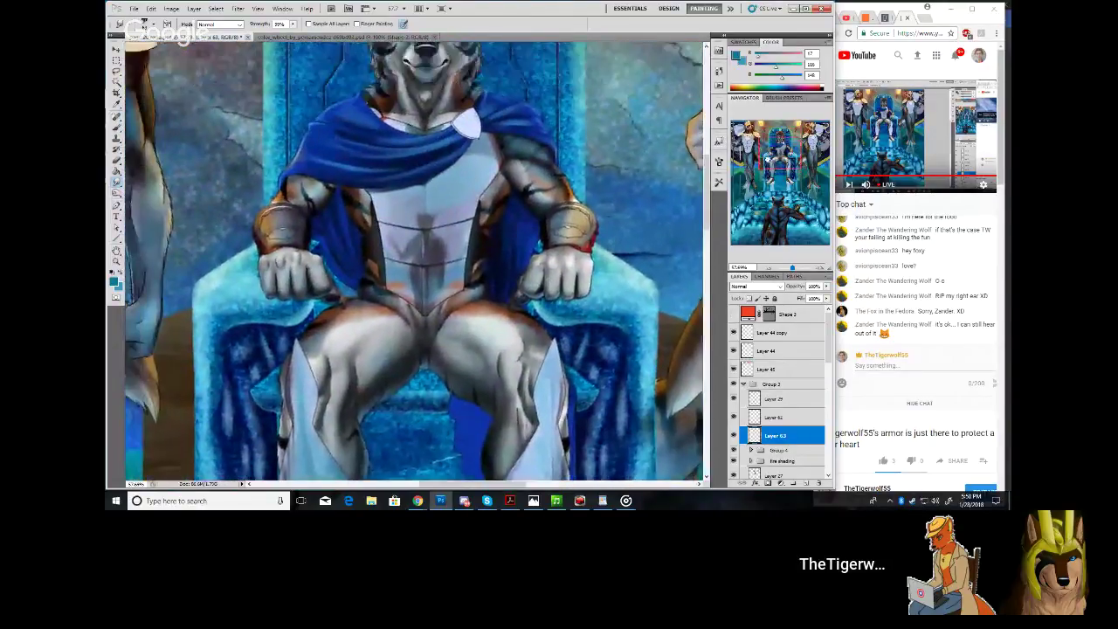
Lock the transparent pixels of Layer 63 and toggle its visibility off and on to compare the armour shading
{"action": "mouse_move", "coordinate": [769, 160]}
{"action": "left_mouse_down"}
{"action": "mouse_move", "coordinate": [769, 150]}
{"action": "mouse_move", "coordinate": [764, 163]}
{"action": "left_mouse_up"}
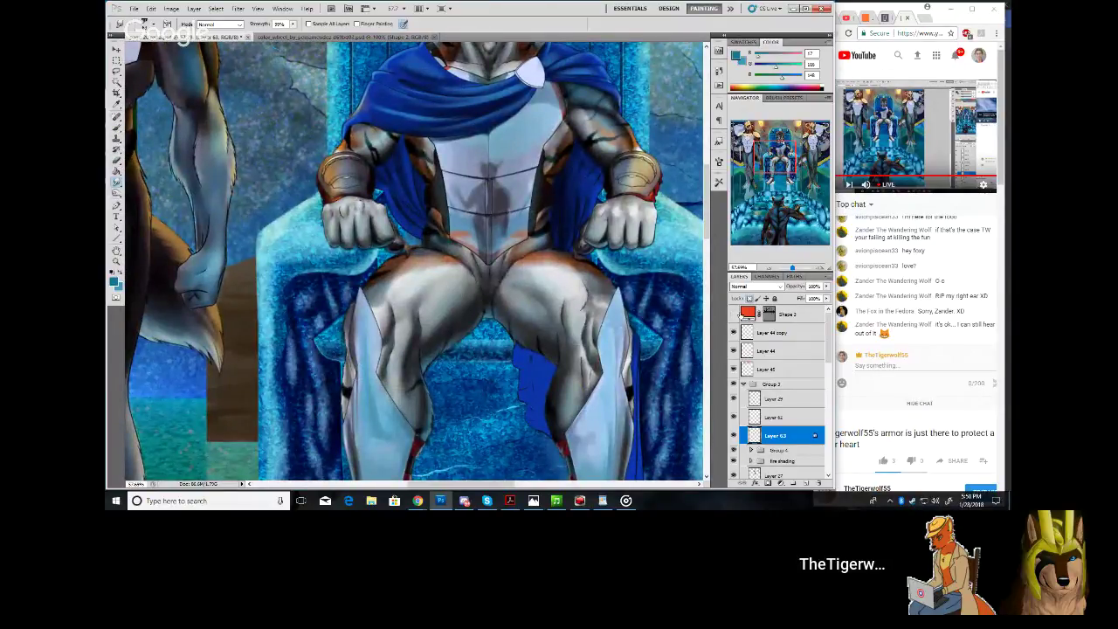
{"action": "left_click", "coordinate": [734, 435]}
{"action": "left_click", "coordinate": [734, 435]}
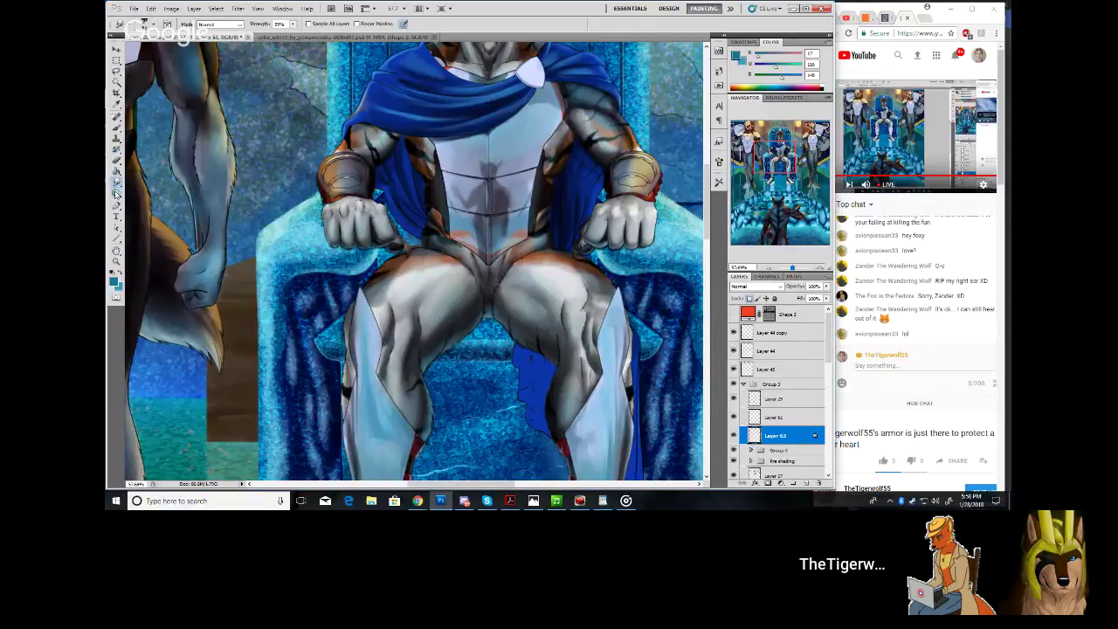
{"action": "left_click", "coordinate": [117, 192]}
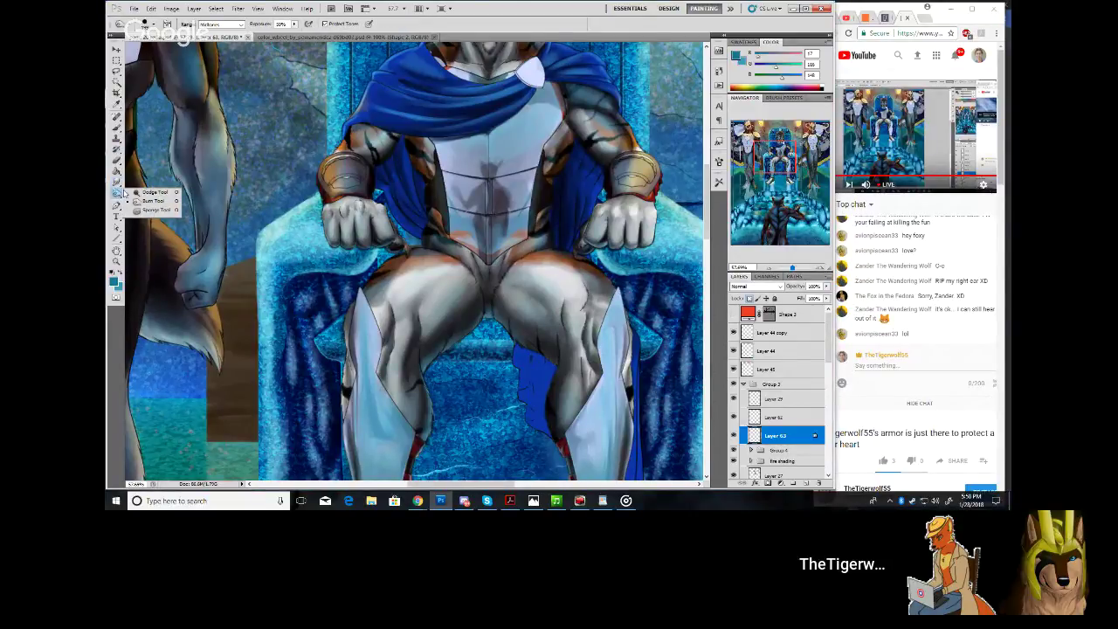
{"action": "left_click", "coordinate": [129, 193]}
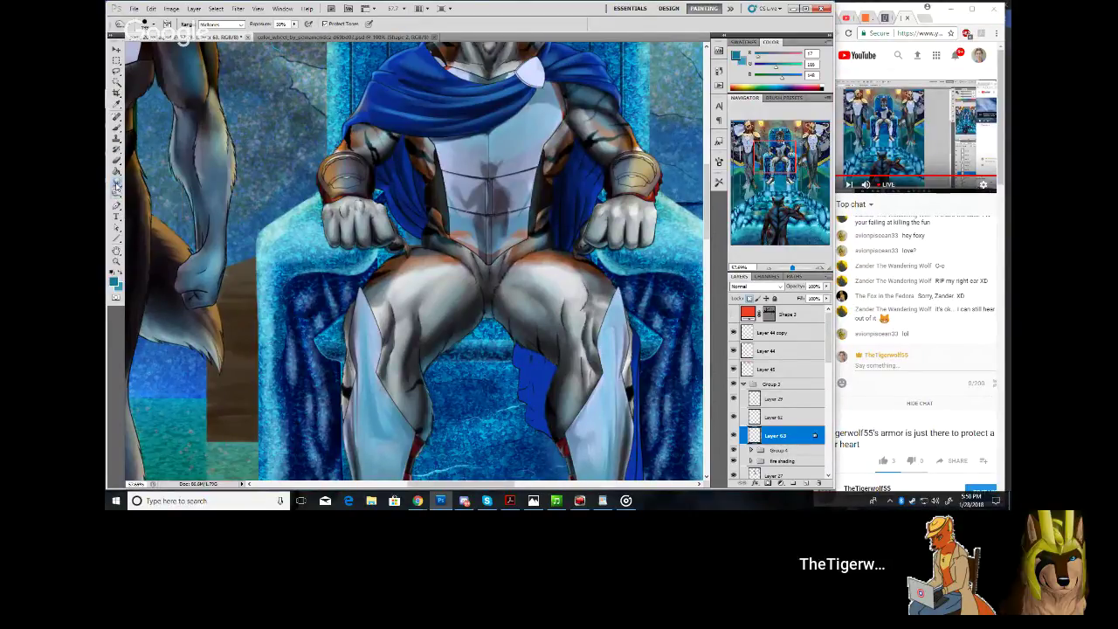
{"action": "left_click", "coordinate": [119, 163]}
{"action": "left_click", "coordinate": [118, 161]}
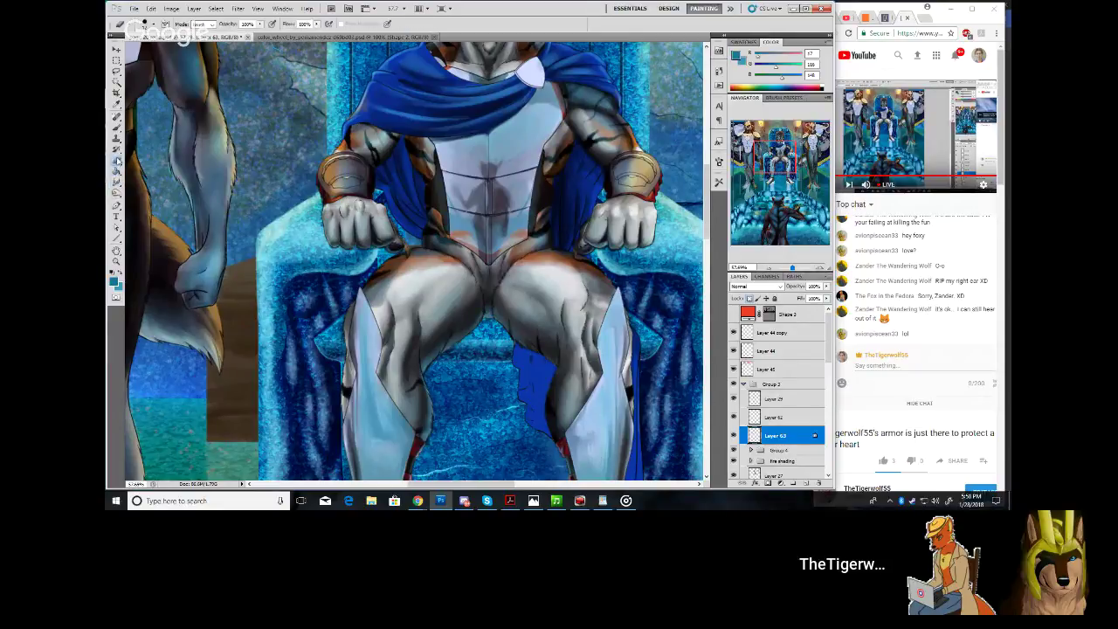
{"action": "left_click", "coordinate": [117, 149]}
{"action": "left_click", "coordinate": [117, 138]}
{"action": "left_click", "coordinate": [117, 139]}
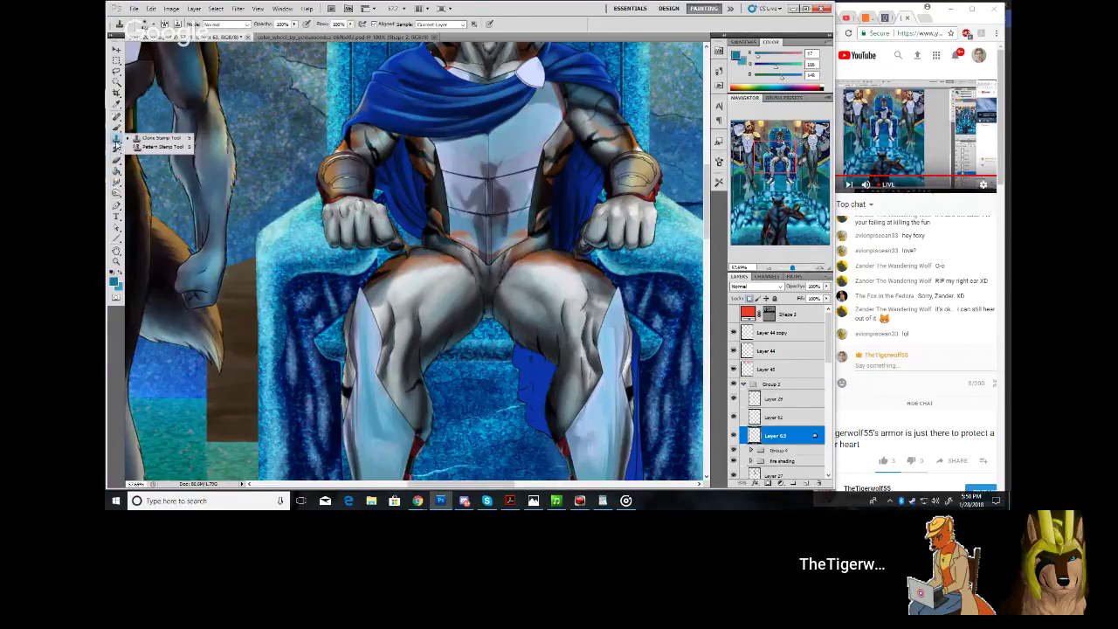
{"action": "left_click", "coordinate": [116, 123]}
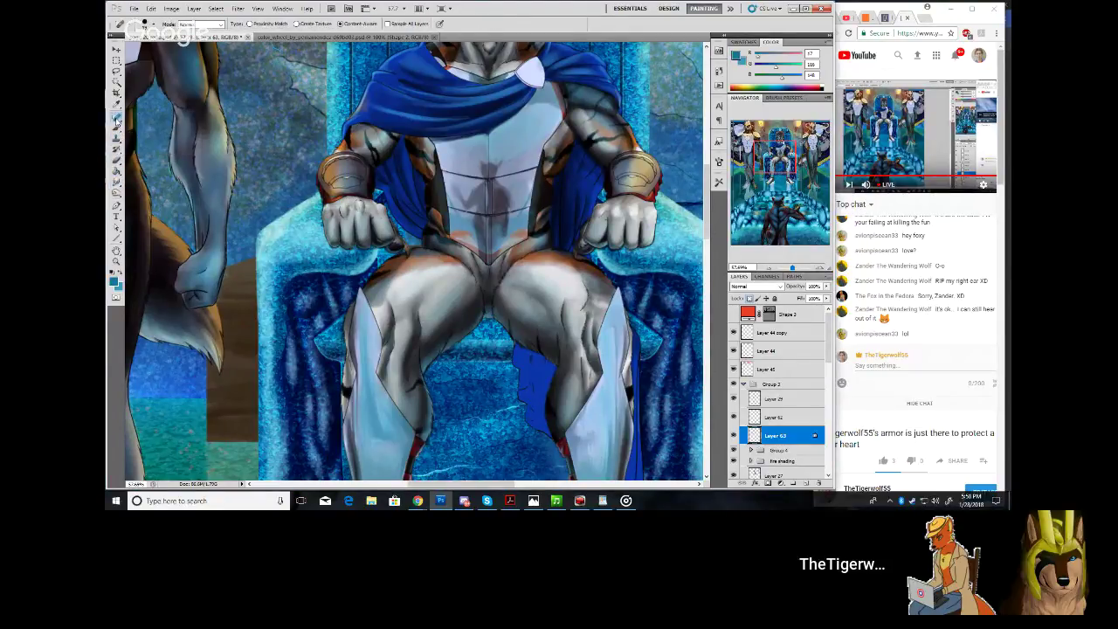
{"action": "left_click", "coordinate": [116, 128]}
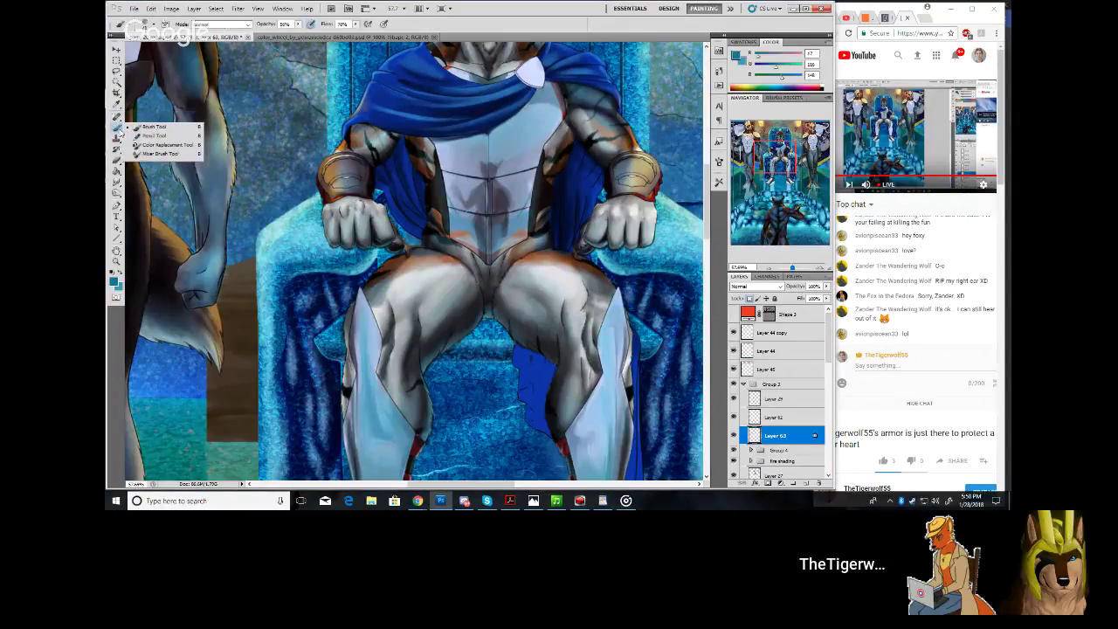
Darken the midtones along the edge and lower part of the seated figure's chest armour with the Burn tool on Layer 63
{"action": "left_click", "coordinate": [117, 140]}
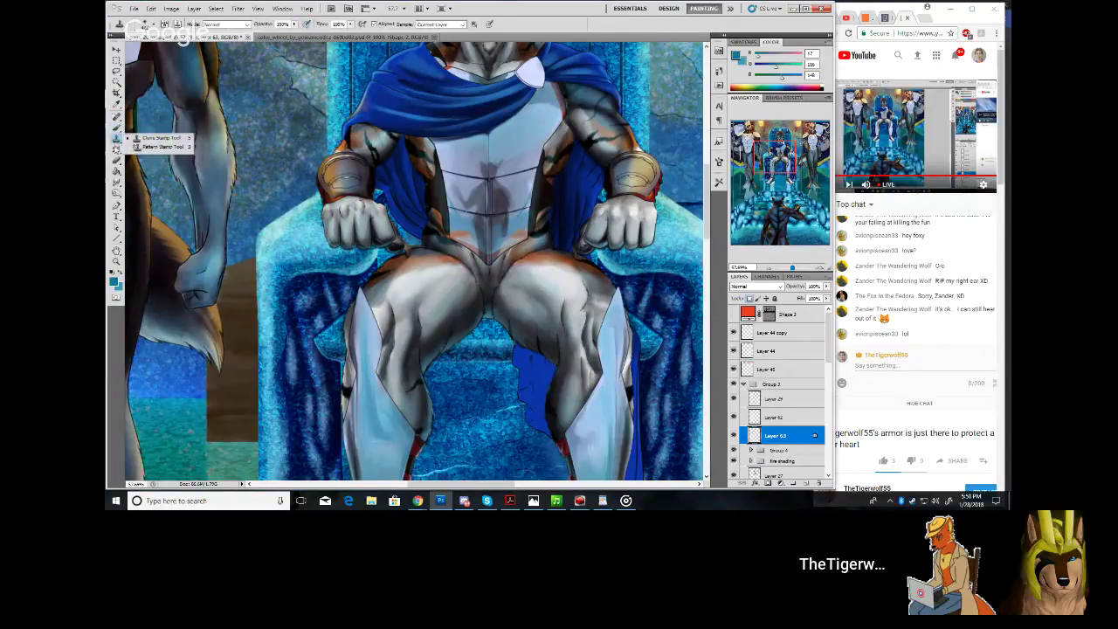
{"action": "left_click", "coordinate": [116, 150]}
{"action": "left_click", "coordinate": [116, 161]}
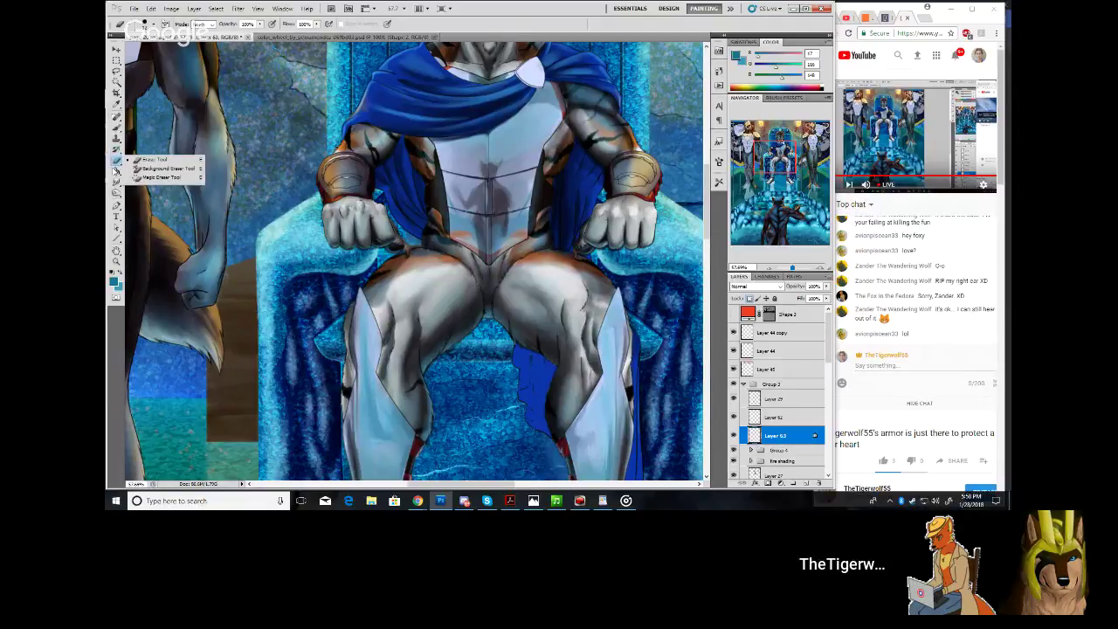
{"action": "left_click", "coordinate": [116, 171]}
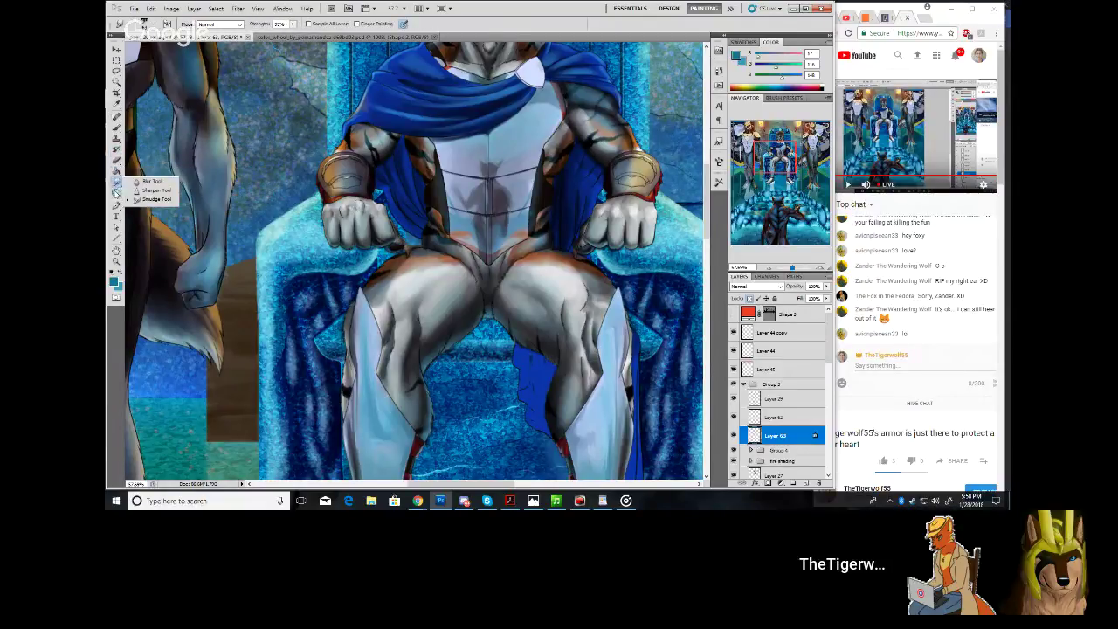
{"action": "left_click", "coordinate": [116, 192]}
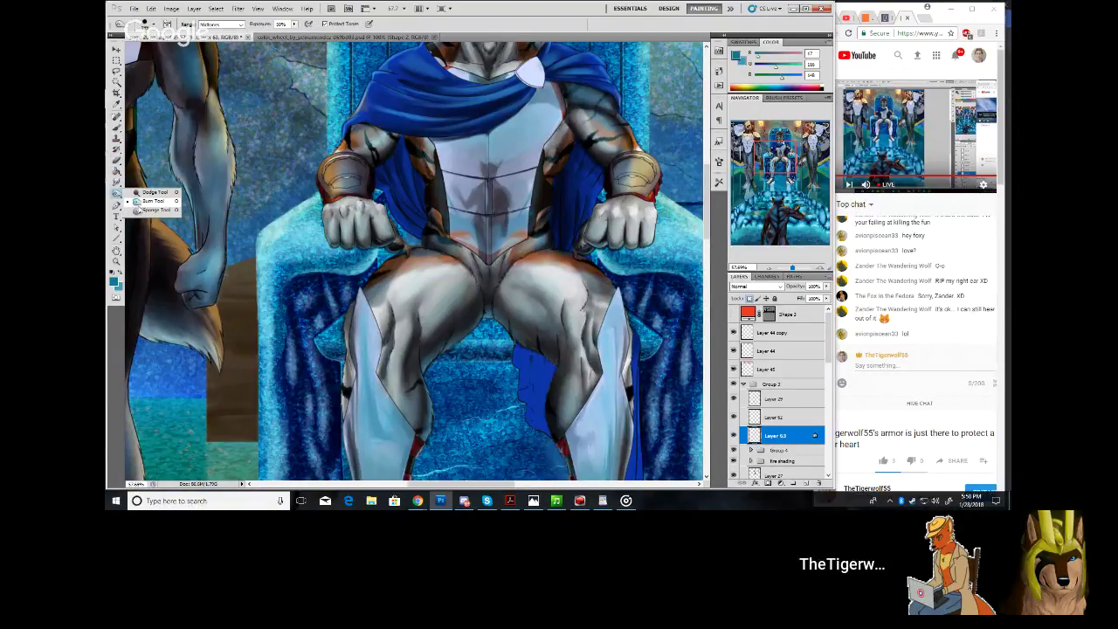
{"action": "left_click", "coordinate": [140, 202]}
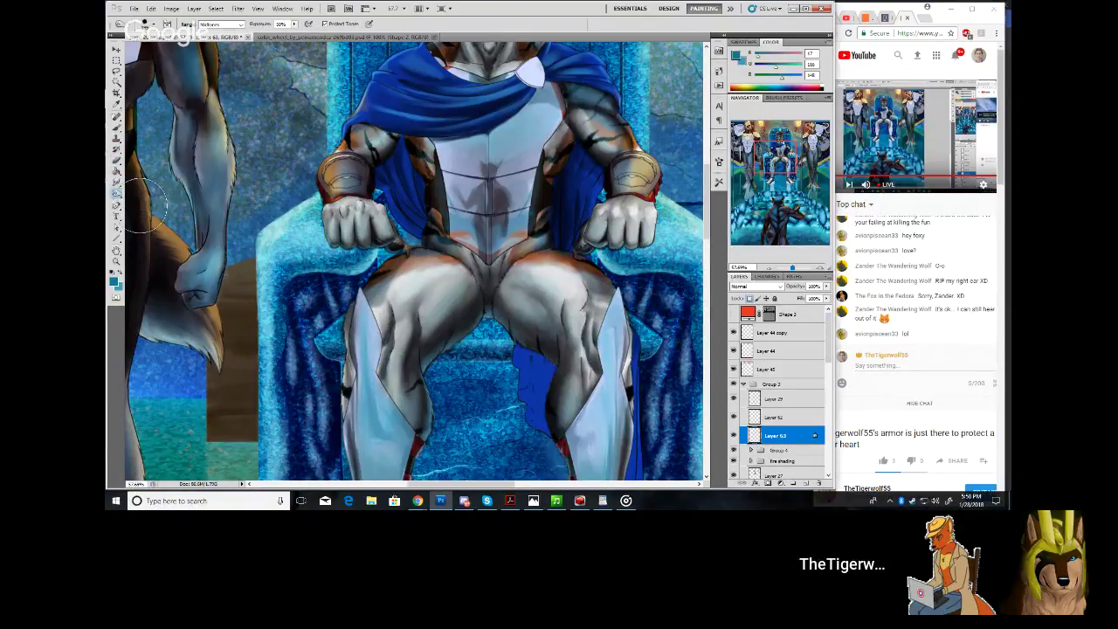
{"action": "left_click", "coordinate": [155, 23]}
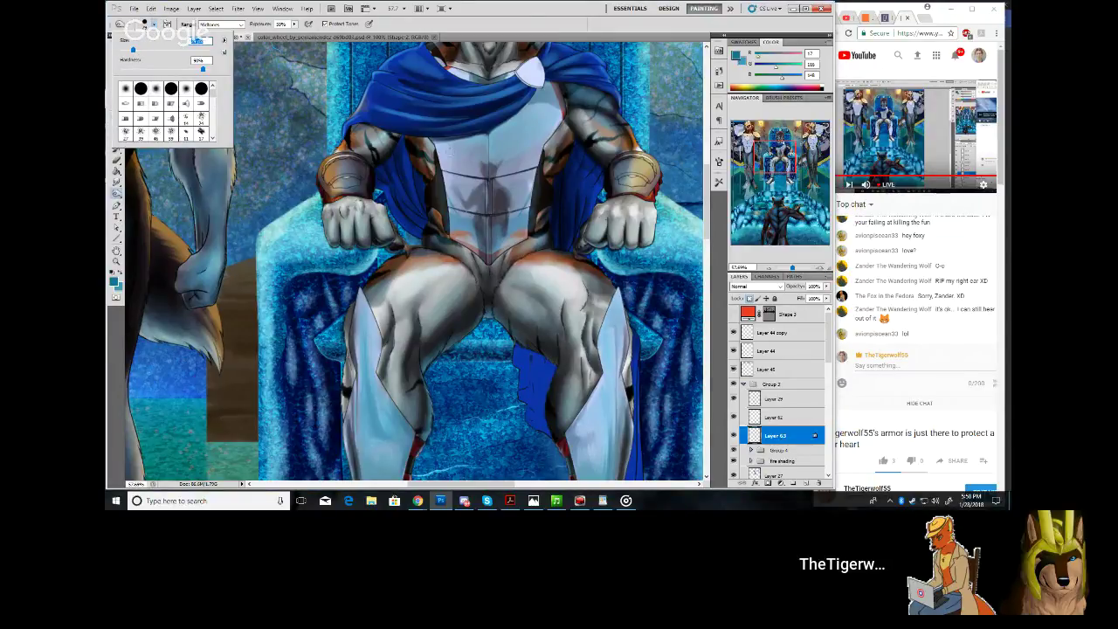
{"action": "left_click", "coordinate": [449, 143]}
{"action": "left_click_drag", "start_coordinate": [458, 230], "coordinate": [462, 236]}
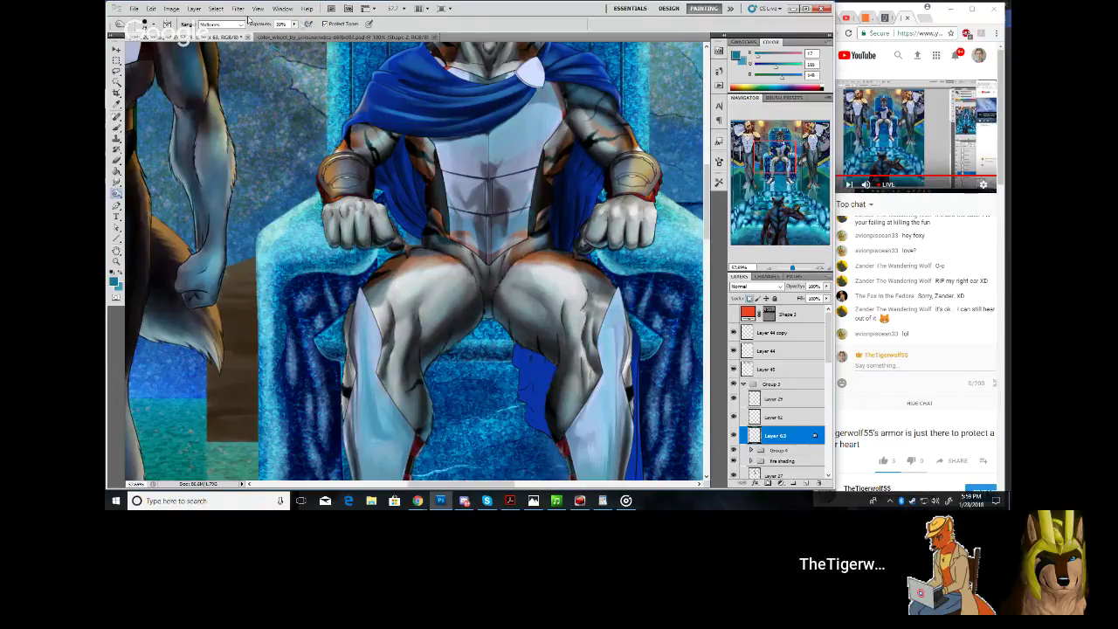
Set the Burn tool's range to Highlights and darken the lower, middle and upper chest armour plates
{"action": "left_click", "coordinate": [295, 24]}
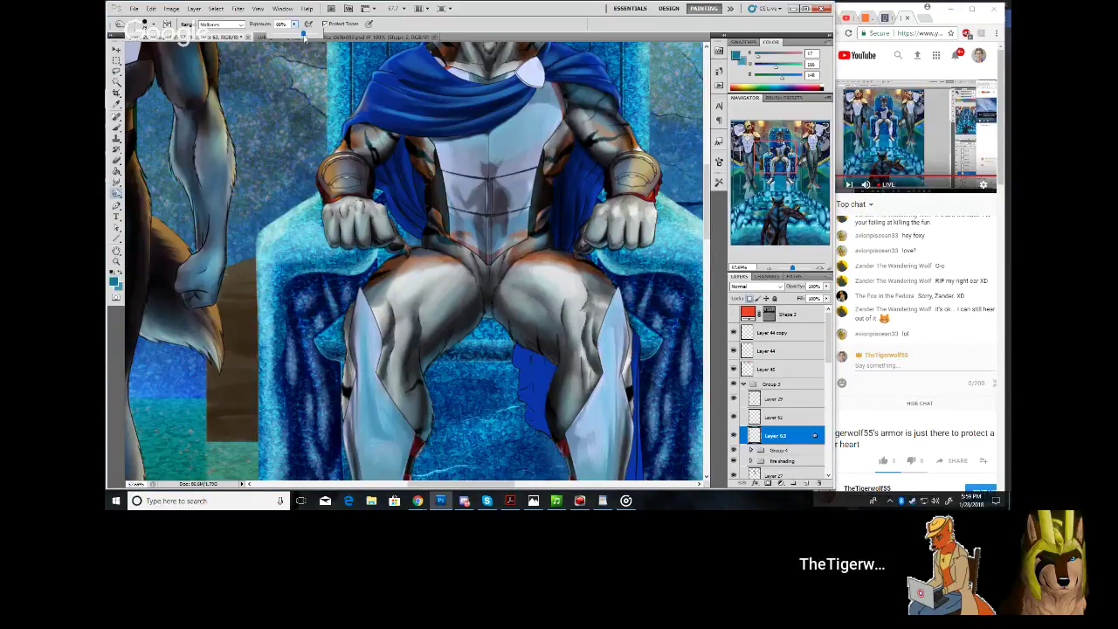
{"action": "left_click", "coordinate": [240, 24]}
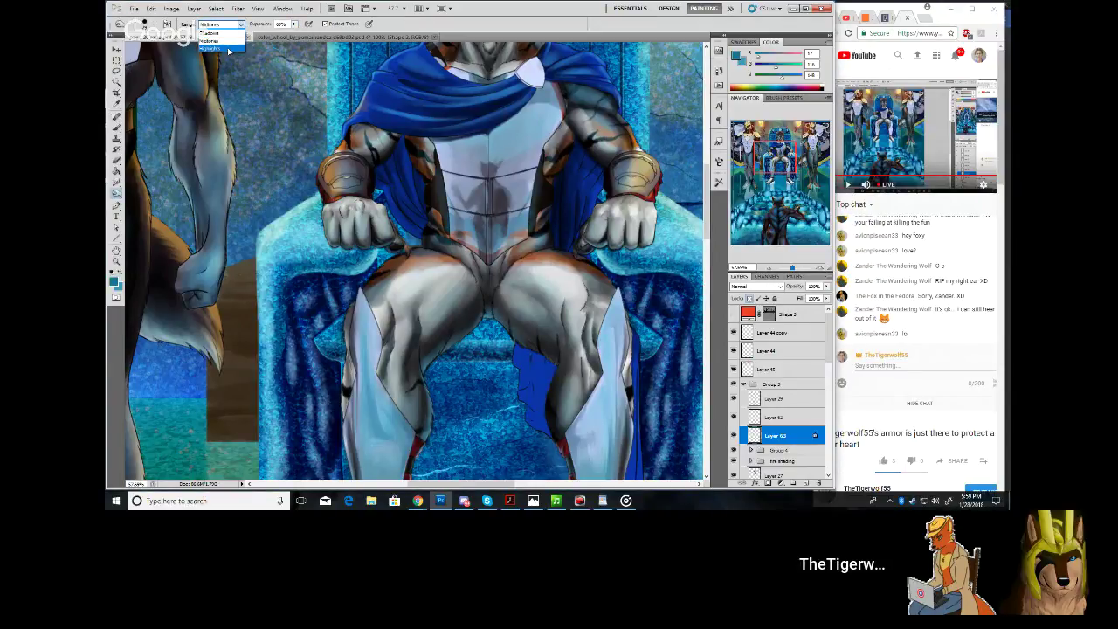
{"action": "left_click", "coordinate": [225, 48]}
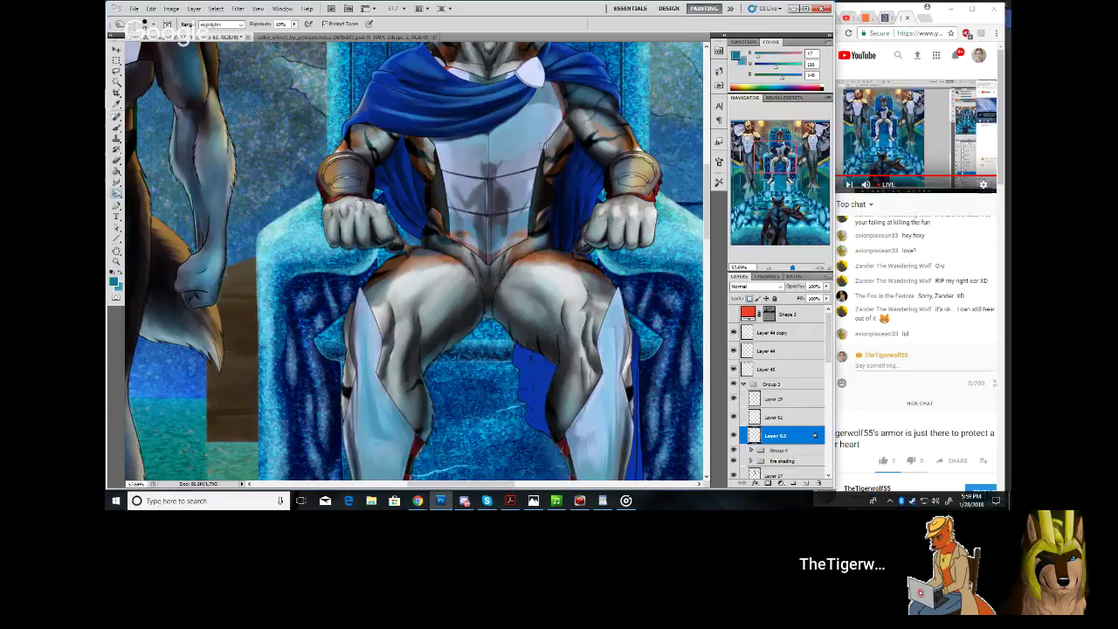
{"action": "left_click_drag", "start_coordinate": [511, 245], "coordinate": [504, 228]}
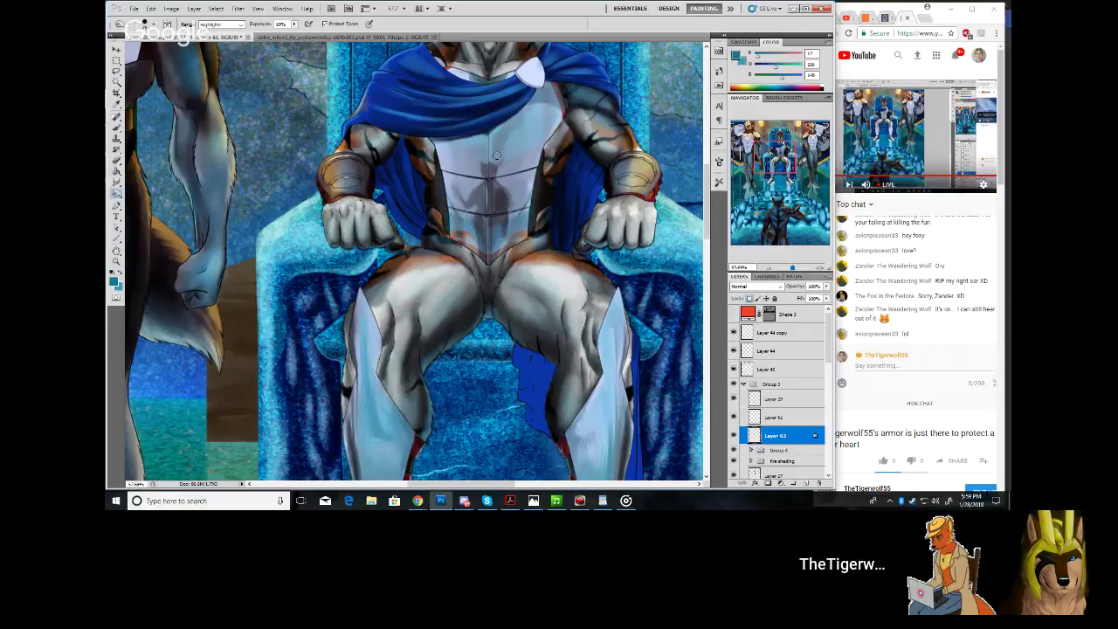
{"action": "left_click_drag", "start_coordinate": [496, 156], "coordinate": [469, 144]}
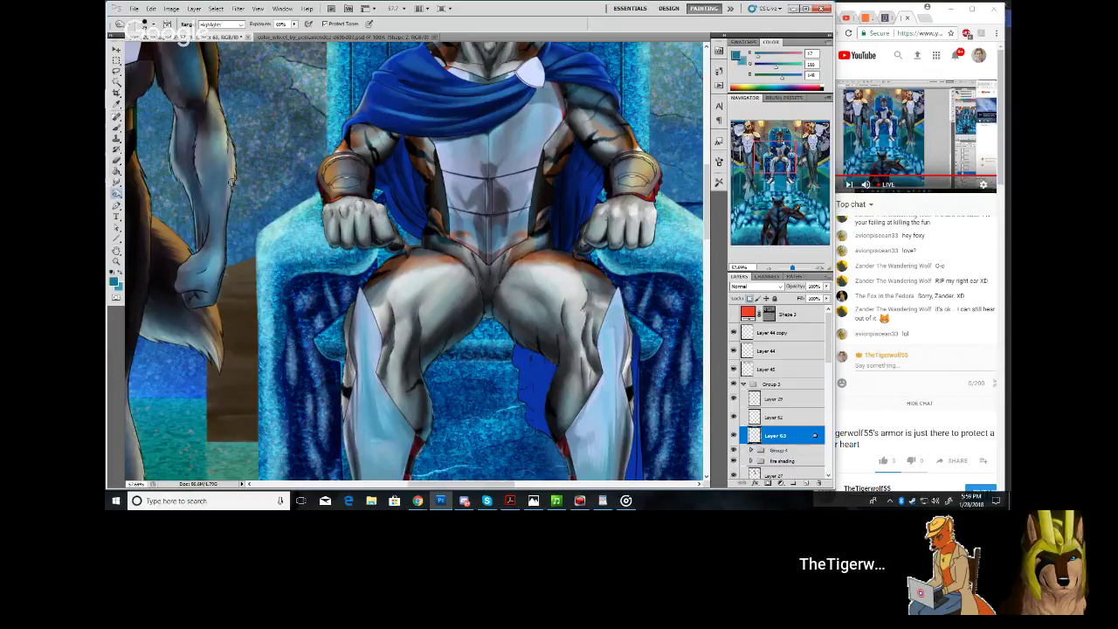
Toggle Layer 63's visibility off and on to compare the shading on the seated figure's shin armour
{"action": "left_click", "coordinate": [116, 181]}
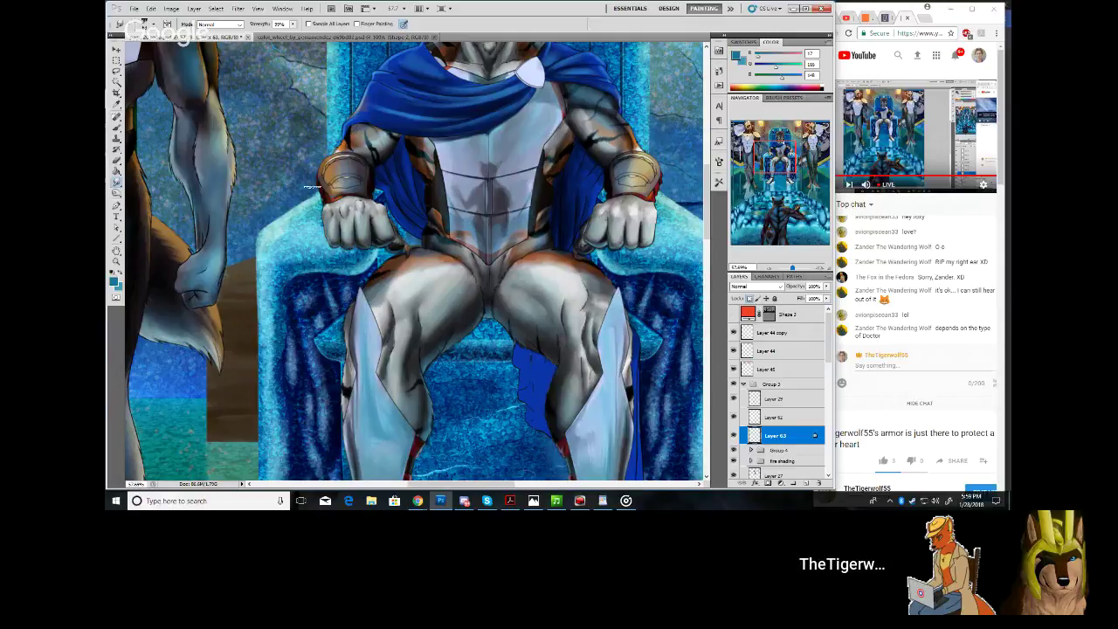
{"action": "key", "text": "b"}
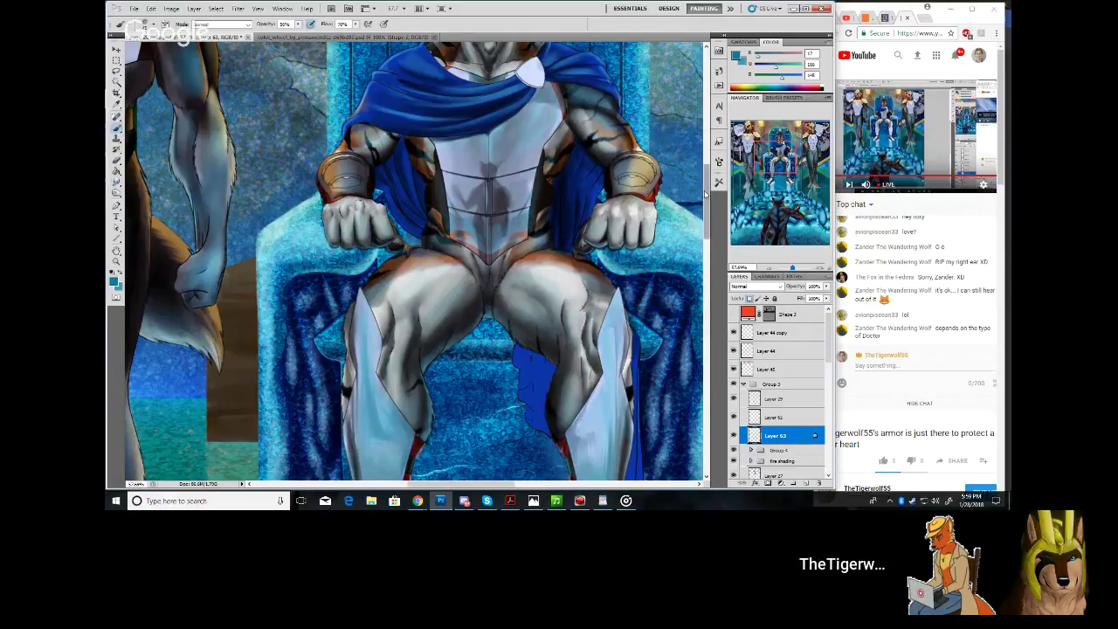
{"action": "left_click_drag", "start_coordinate": [706, 192], "coordinate": [706, 230]}
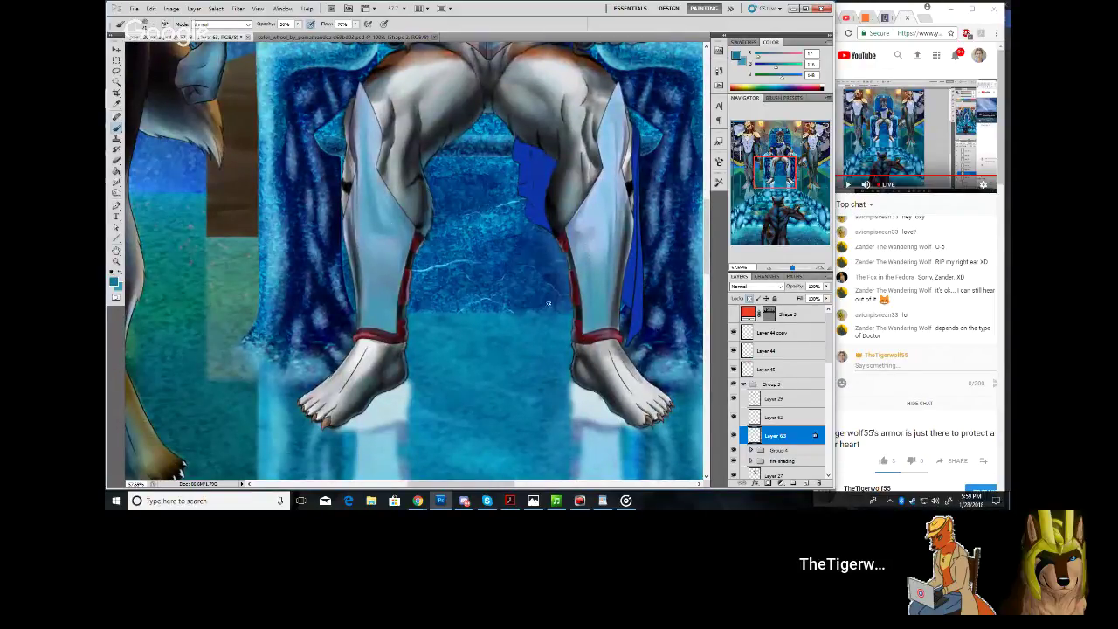
{"action": "left_click", "coordinate": [218, 24]}
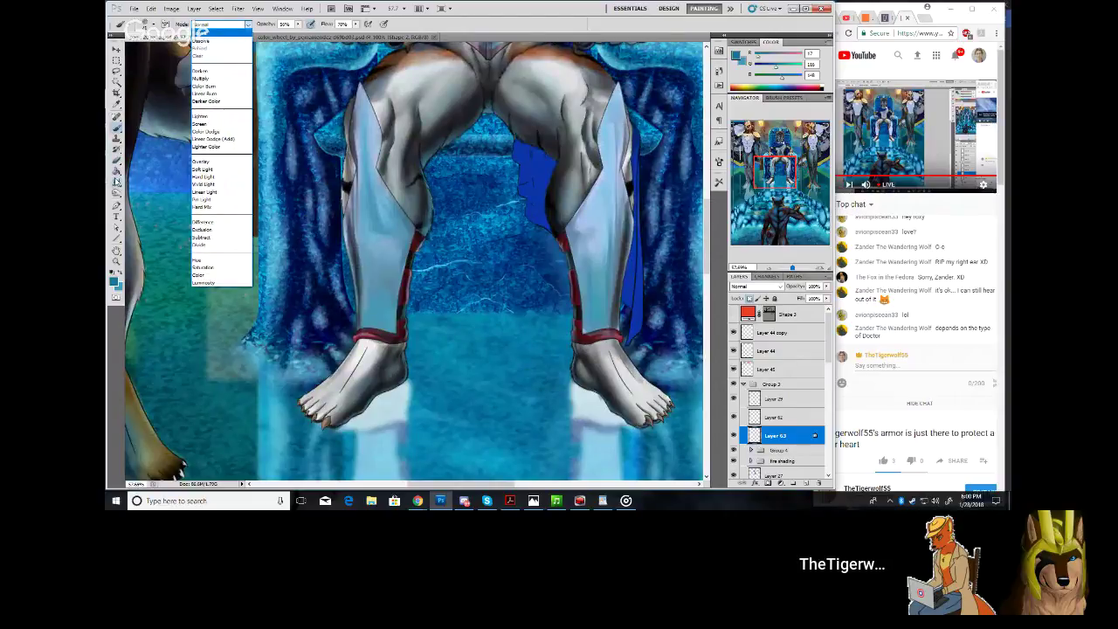
{"action": "key", "text": "Escape"}
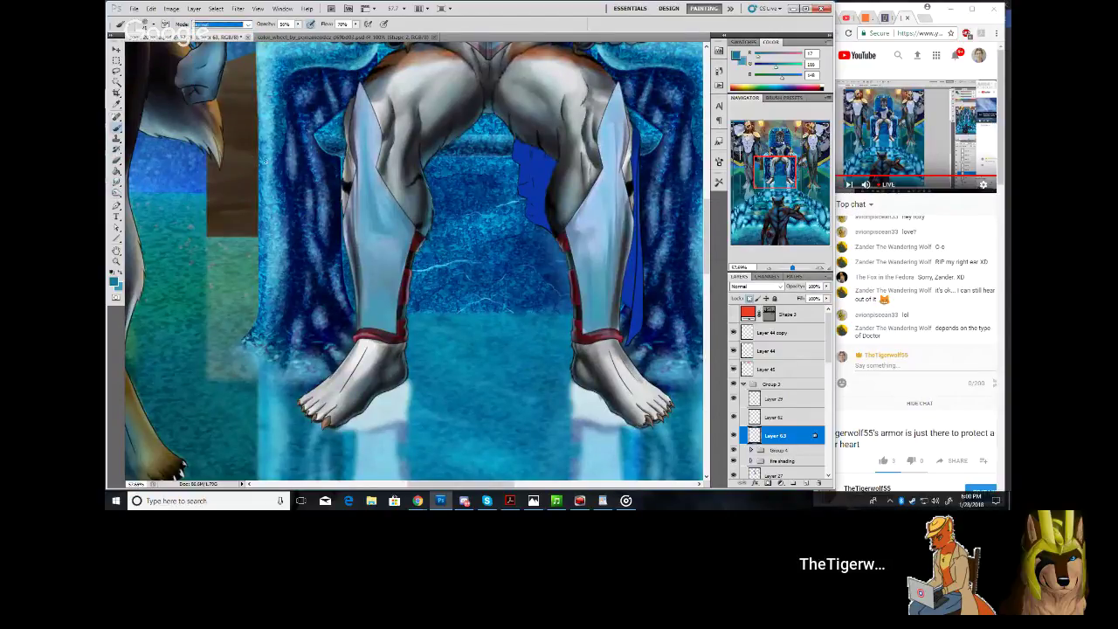
{"action": "left_click", "coordinate": [587, 263]}
{"action": "left_click", "coordinate": [733, 435]}
{"action": "left_click", "coordinate": [734, 435]}
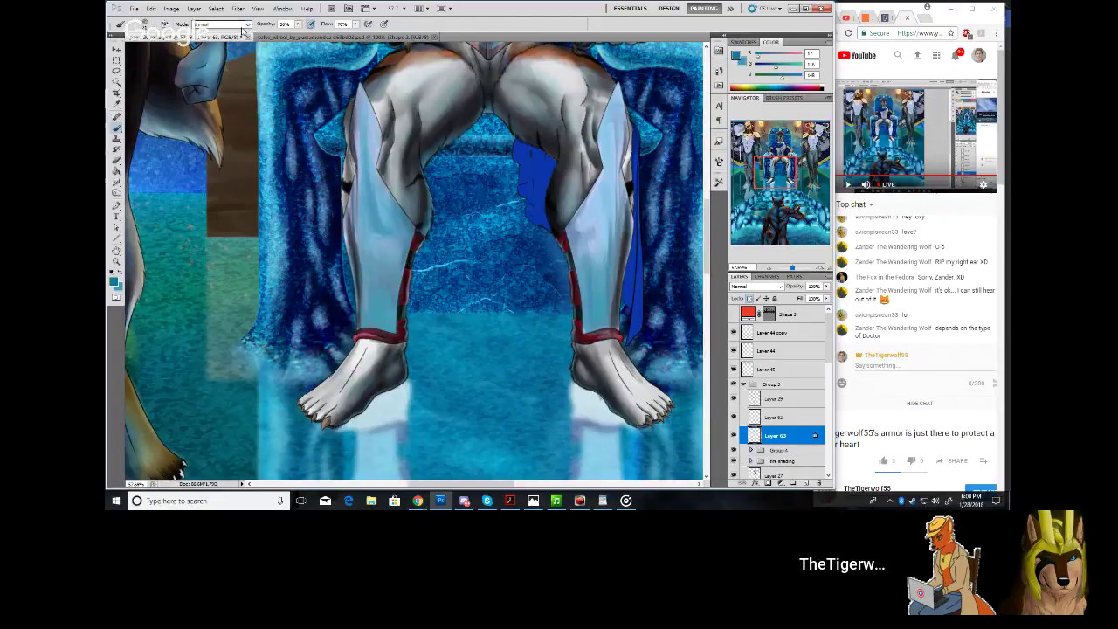
Burn the highlights down the length of both shin armour plates towards the ankles
{"action": "left_click", "coordinate": [117, 193]}
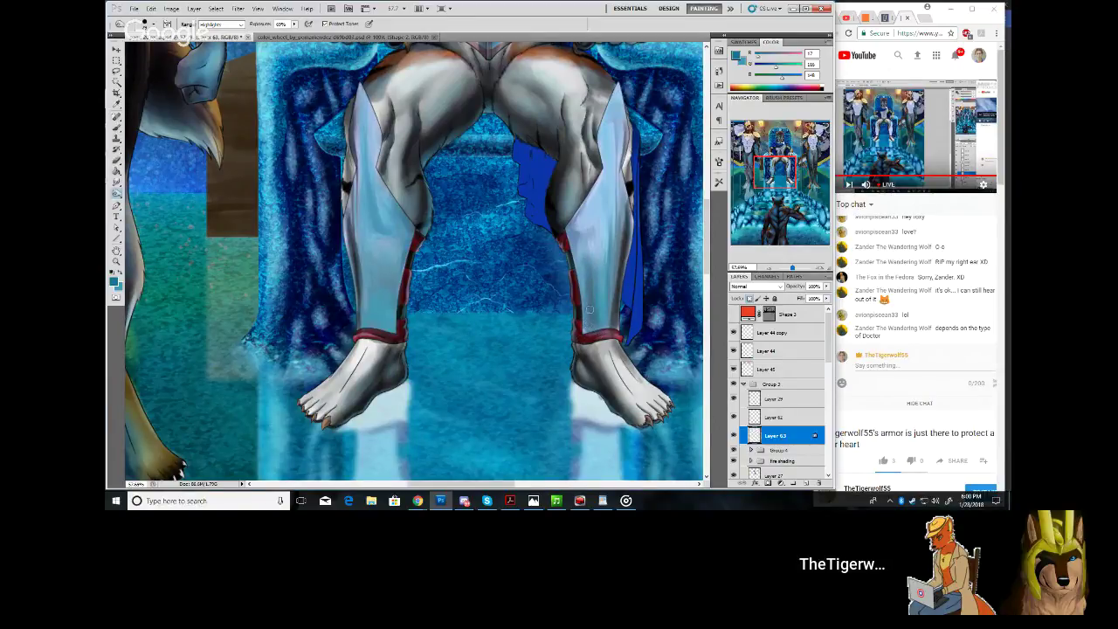
{"action": "mouse_move", "coordinate": [583, 282]}
{"action": "left_mouse_down"}
{"action": "mouse_move", "coordinate": [586, 235]}
{"action": "mouse_move", "coordinate": [590, 320]}
{"action": "left_mouse_up"}
{"action": "mouse_move", "coordinate": [387, 245]}
{"action": "left_mouse_down"}
{"action": "mouse_move", "coordinate": [388, 323]}
{"action": "mouse_move", "coordinate": [373, 344]}
{"action": "left_mouse_up"}
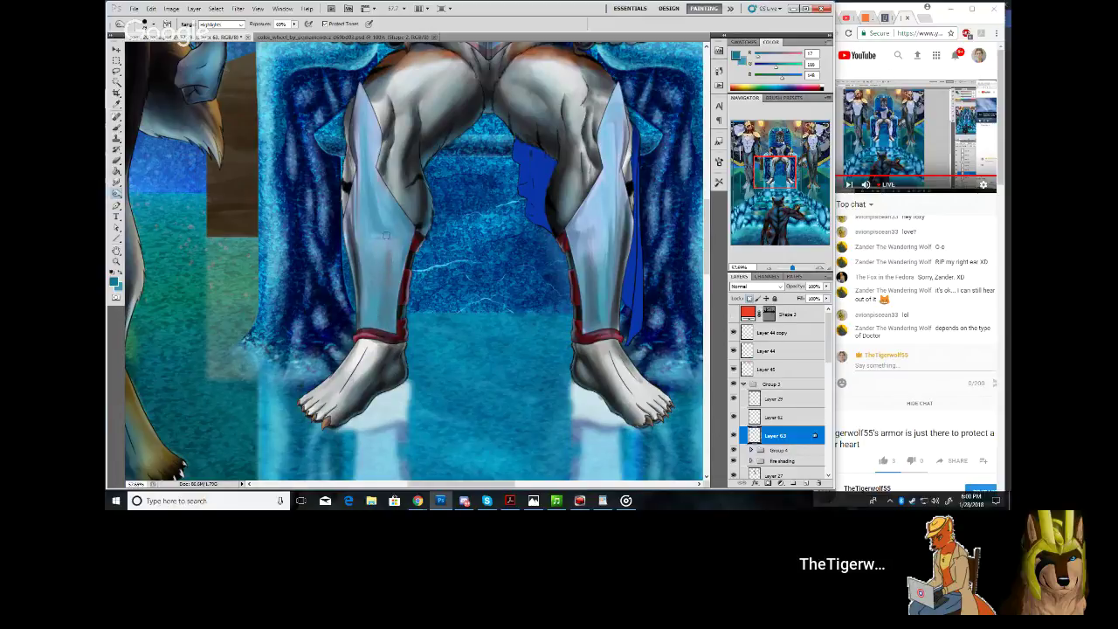
{"action": "mouse_move", "coordinate": [365, 343]}
{"action": "left_mouse_down"}
{"action": "mouse_move", "coordinate": [377, 301]}
{"action": "mouse_move", "coordinate": [377, 346]}
{"action": "mouse_move", "coordinate": [386, 314]}
{"action": "mouse_move", "coordinate": [388, 349]}
{"action": "mouse_move", "coordinate": [384, 291]}
{"action": "mouse_move", "coordinate": [385, 335]}
{"action": "left_mouse_up"}
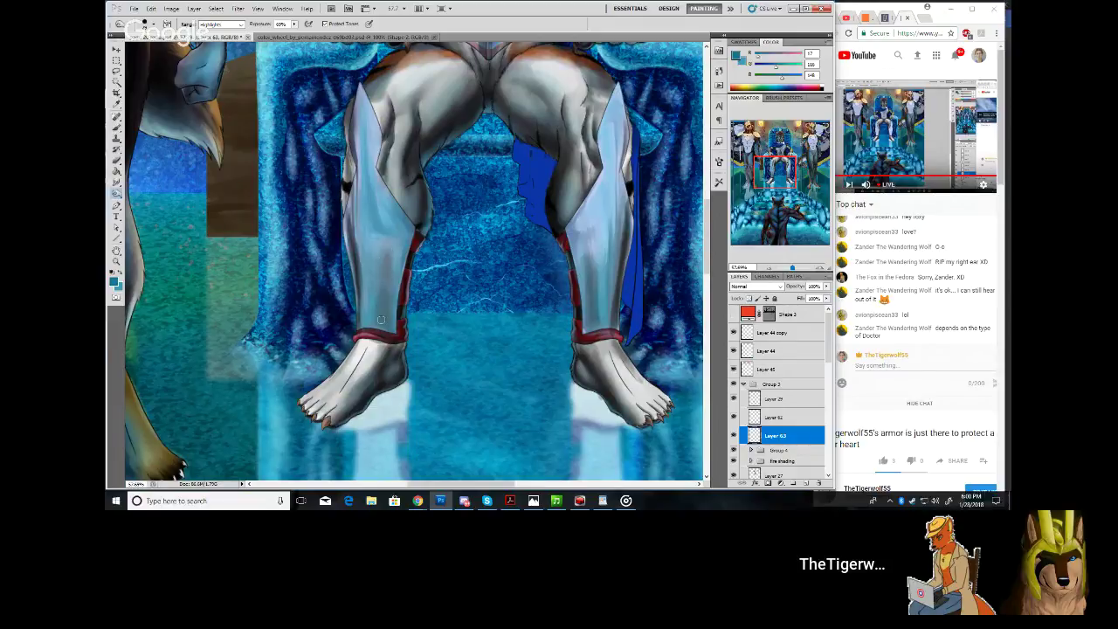
Set the Burn tool's range to Midtones and darken both shin armour plates from the knees to the ankles
{"action": "key", "text": "slash"}
{"action": "left_click", "coordinate": [238, 26]}
{"action": "left_click", "coordinate": [218, 41]}
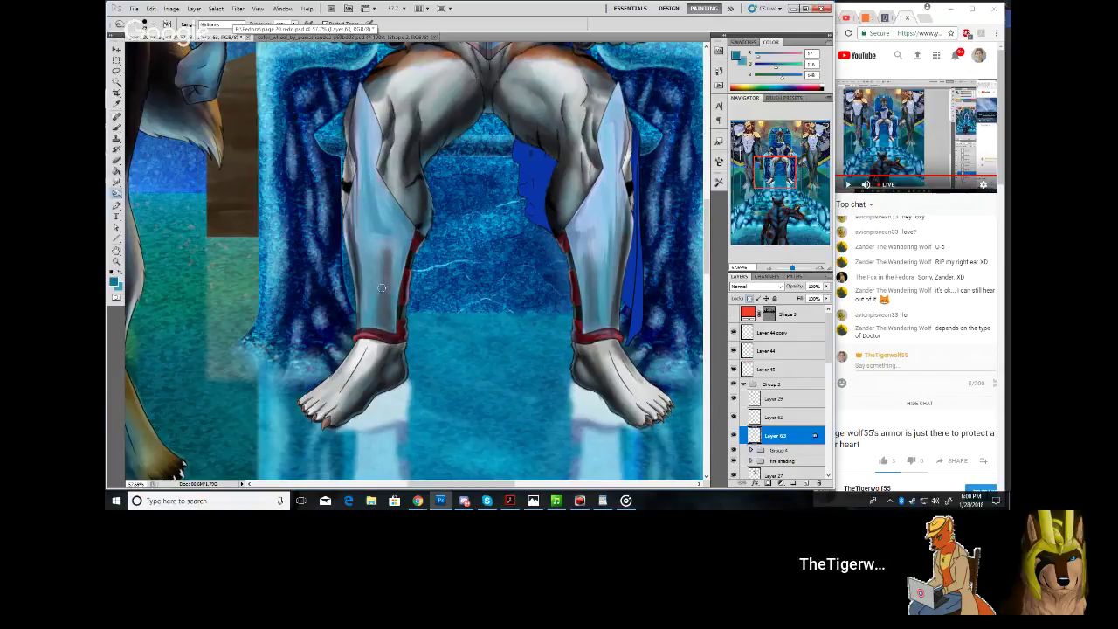
{"action": "mouse_move", "coordinate": [382, 288]}
{"action": "left_mouse_down"}
{"action": "mouse_move", "coordinate": [394, 197]}
{"action": "mouse_move", "coordinate": [380, 282]}
{"action": "mouse_move", "coordinate": [398, 225]}
{"action": "left_mouse_up"}
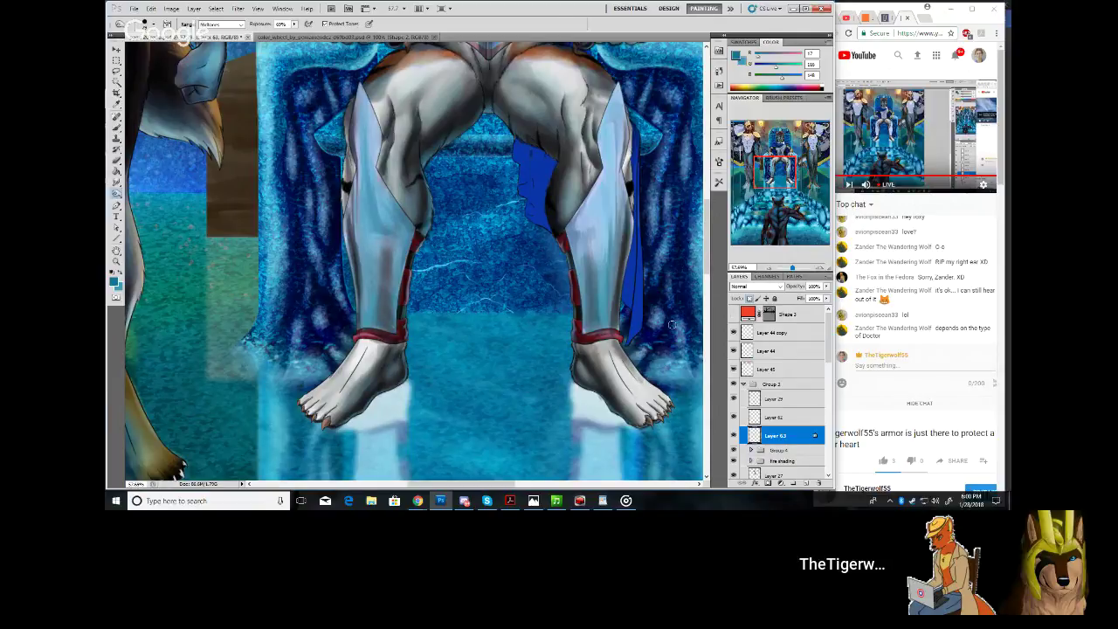
{"action": "left_click_drag", "start_coordinate": [368, 168], "coordinate": [368, 351]}
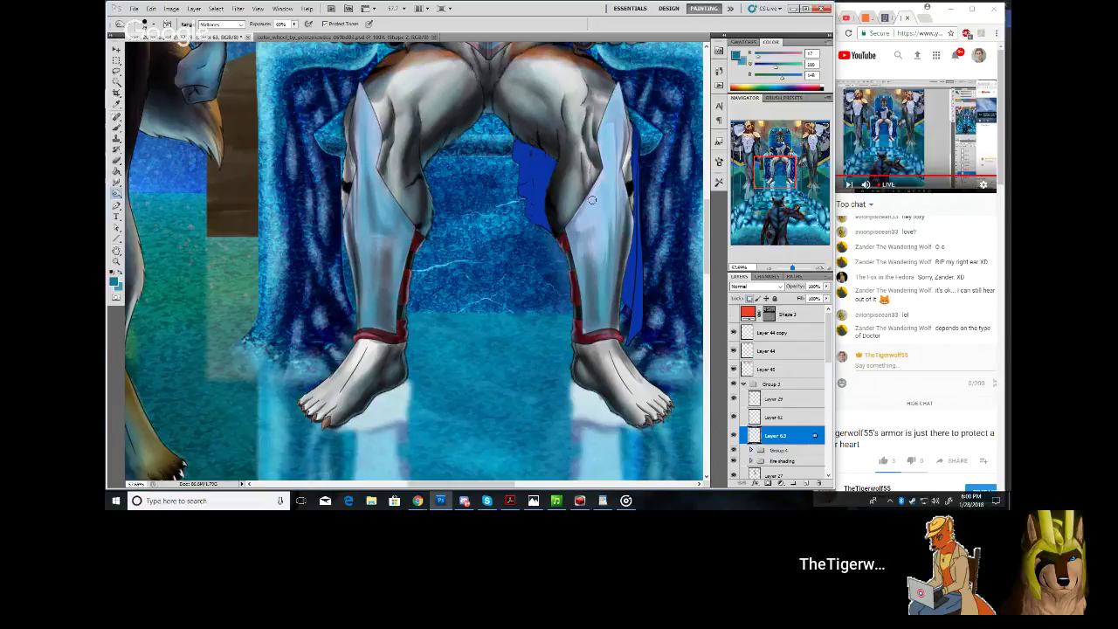
{"action": "mouse_move", "coordinate": [600, 199]}
{"action": "left_mouse_down"}
{"action": "mouse_move", "coordinate": [604, 258]}
{"action": "mouse_move", "coordinate": [611, 140]}
{"action": "mouse_move", "coordinate": [605, 264]}
{"action": "mouse_move", "coordinate": [608, 140]}
{"action": "mouse_move", "coordinate": [595, 317]}
{"action": "left_mouse_up"}
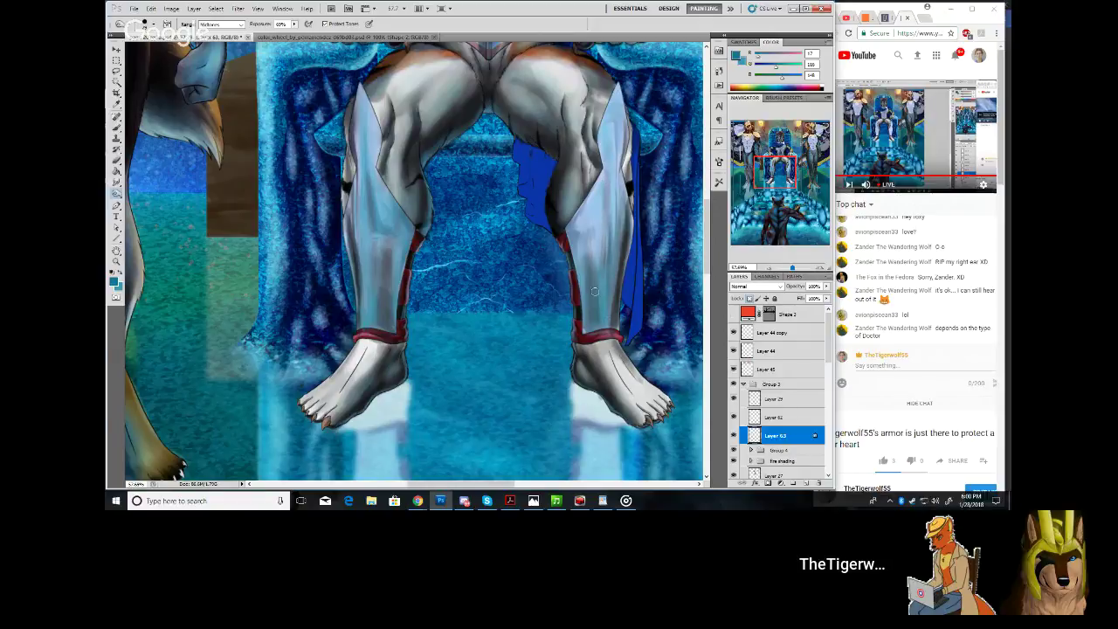
Set the Eraser to a large brush with minimum hardness and a very low opacity for the armour shading
{"action": "left_click_drag", "start_coordinate": [797, 271], "coordinate": [795, 271]}
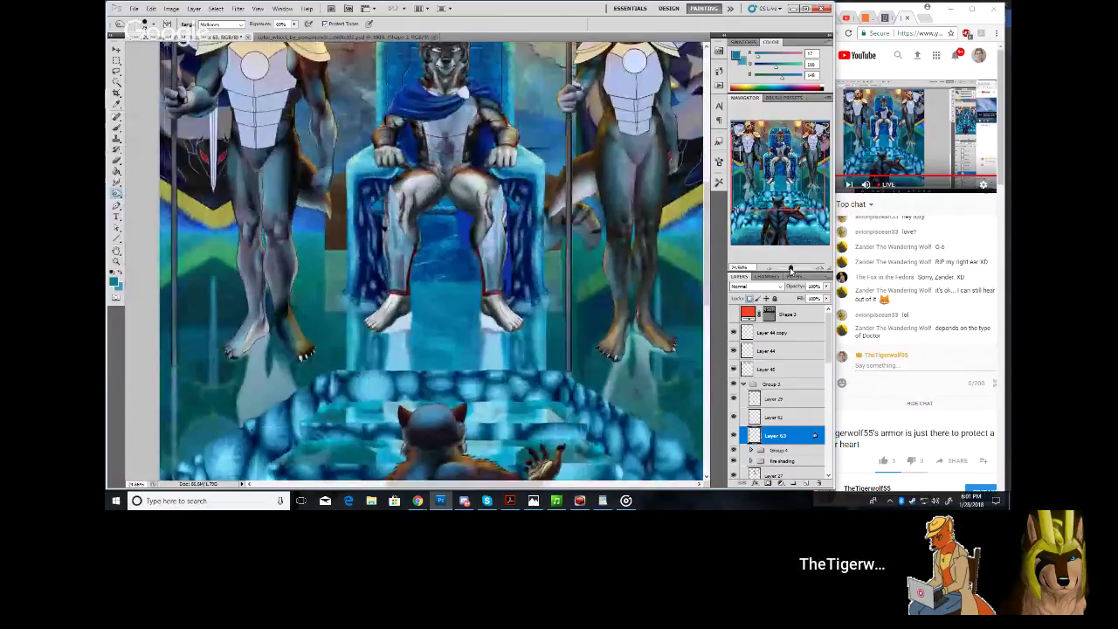
{"action": "left_click", "coordinate": [749, 143]}
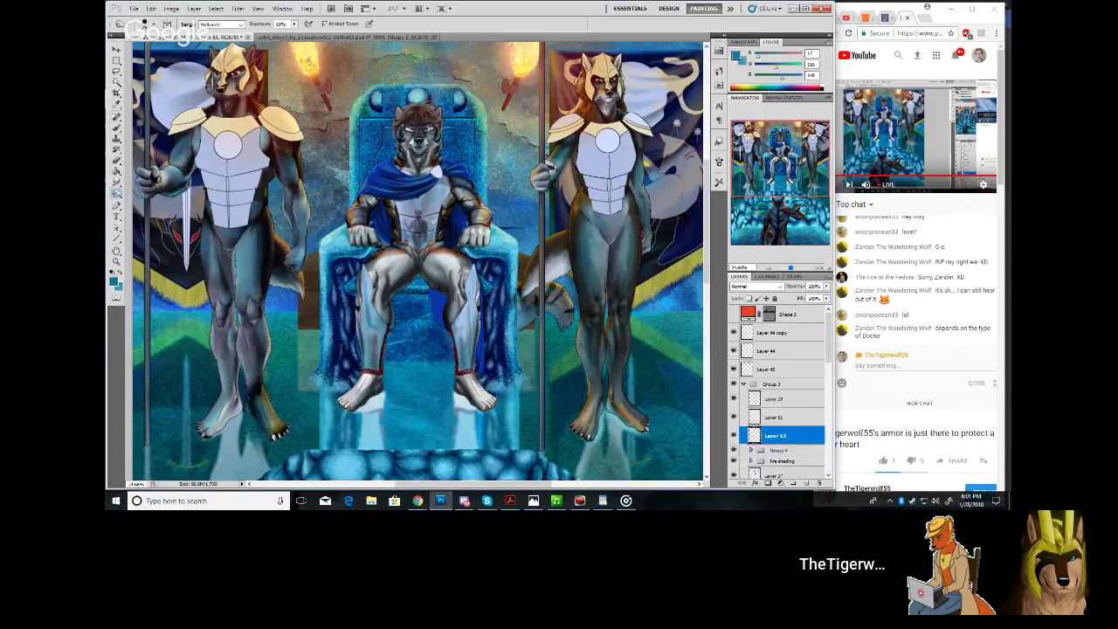
{"action": "left_click", "coordinate": [118, 162]}
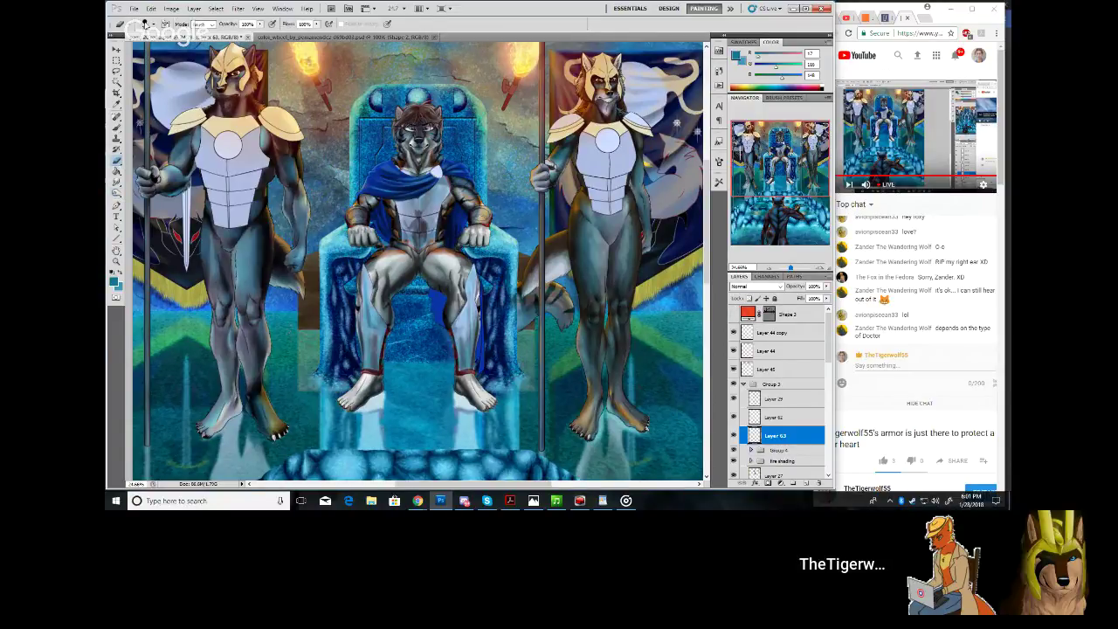
{"action": "left_click", "coordinate": [150, 25]}
{"action": "mouse_move", "coordinate": [164, 49]}
{"action": "left_mouse_down"}
{"action": "mouse_move", "coordinate": [179, 50]}
{"action": "mouse_move", "coordinate": [179, 69]}
{"action": "mouse_move", "coordinate": [121, 69]}
{"action": "left_mouse_up"}
{"action": "left_click_drag", "start_coordinate": [193, 50], "coordinate": [200, 50]}
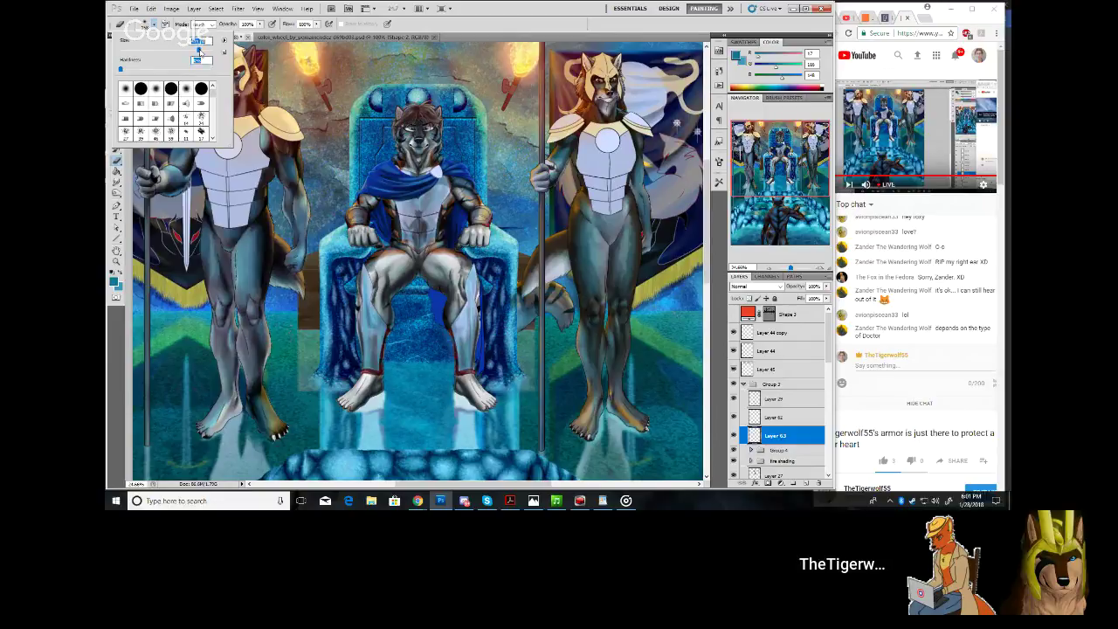
{"action": "key", "text": "Return"}
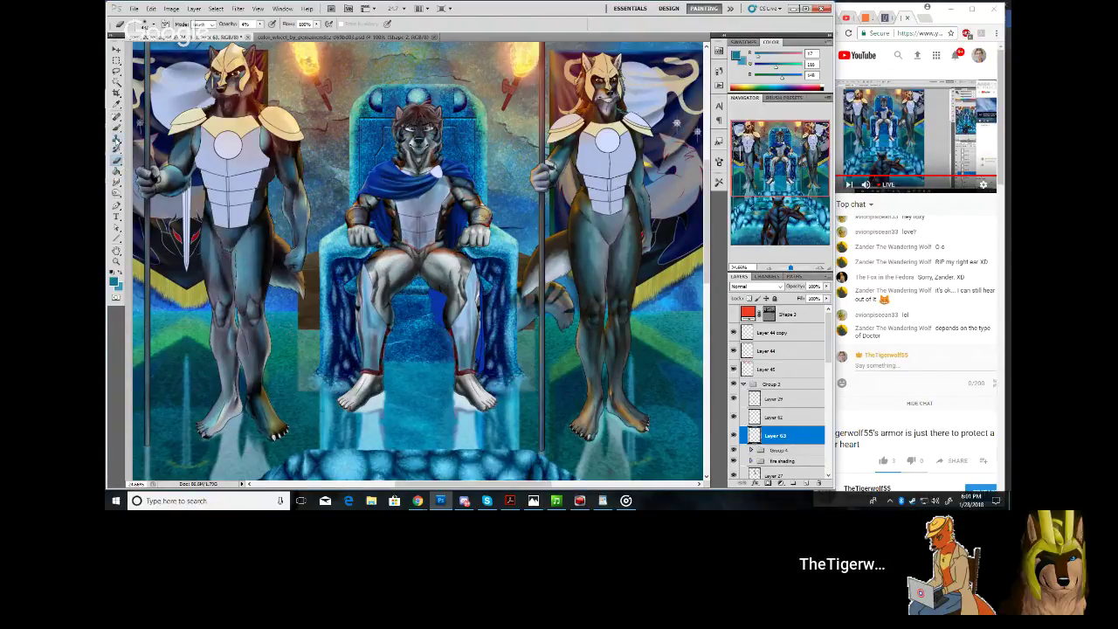
Examine the seated figure's face, hair and shoulders up close, along with the surrounding layer stack
{"action": "left_click", "coordinate": [114, 130]}
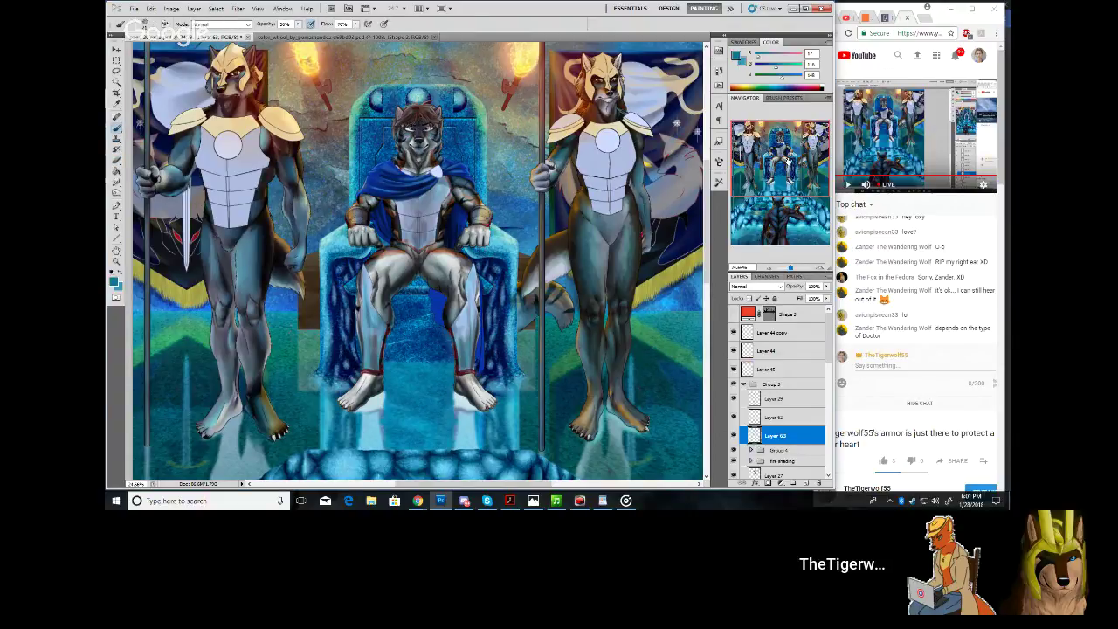
{"action": "left_click_drag", "start_coordinate": [787, 160], "coordinate": [778, 134]}
{"action": "left_click_drag", "start_coordinate": [791, 268], "coordinate": [795, 268]}
{"action": "left_click_drag", "start_coordinate": [781, 159], "coordinate": [780, 142]}
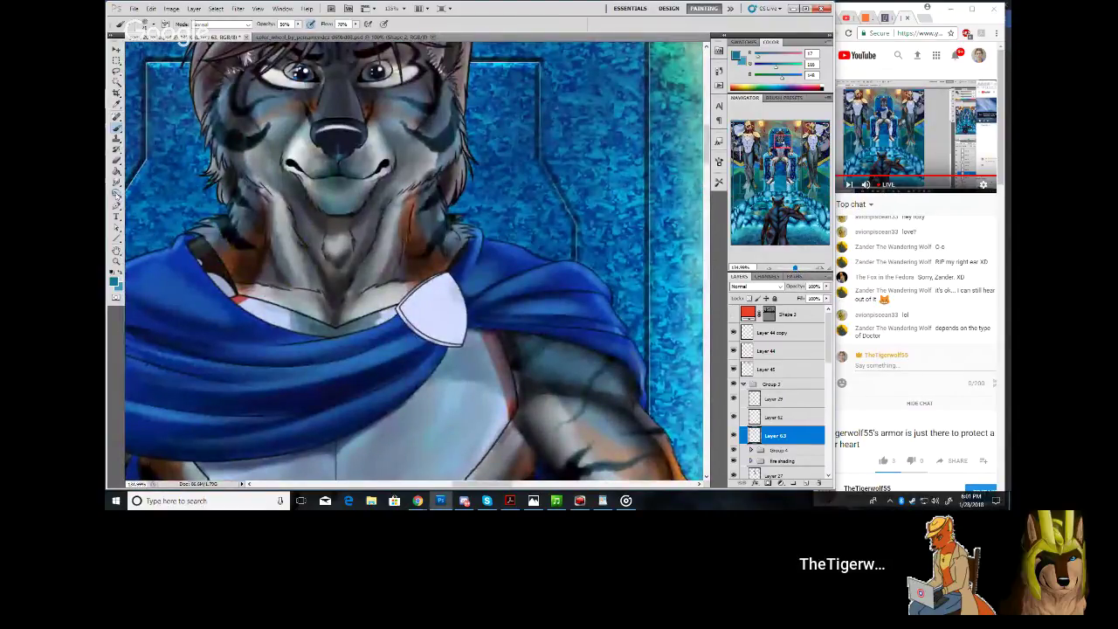
{"action": "left_click", "coordinate": [116, 182]}
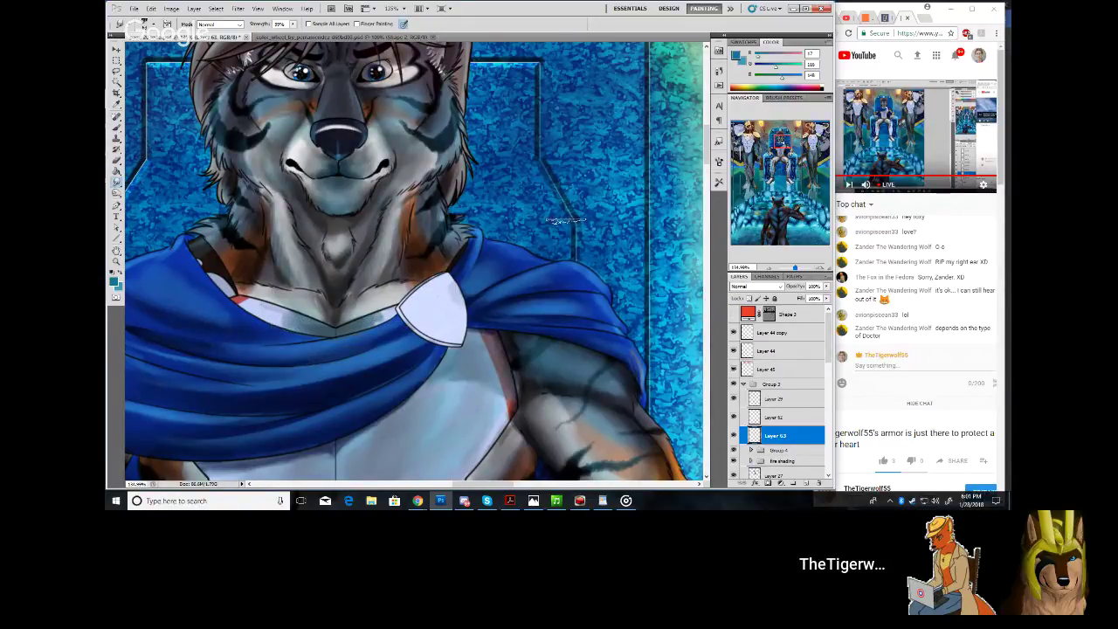
{"action": "left_click_drag", "start_coordinate": [778, 143], "coordinate": [774, 136]}
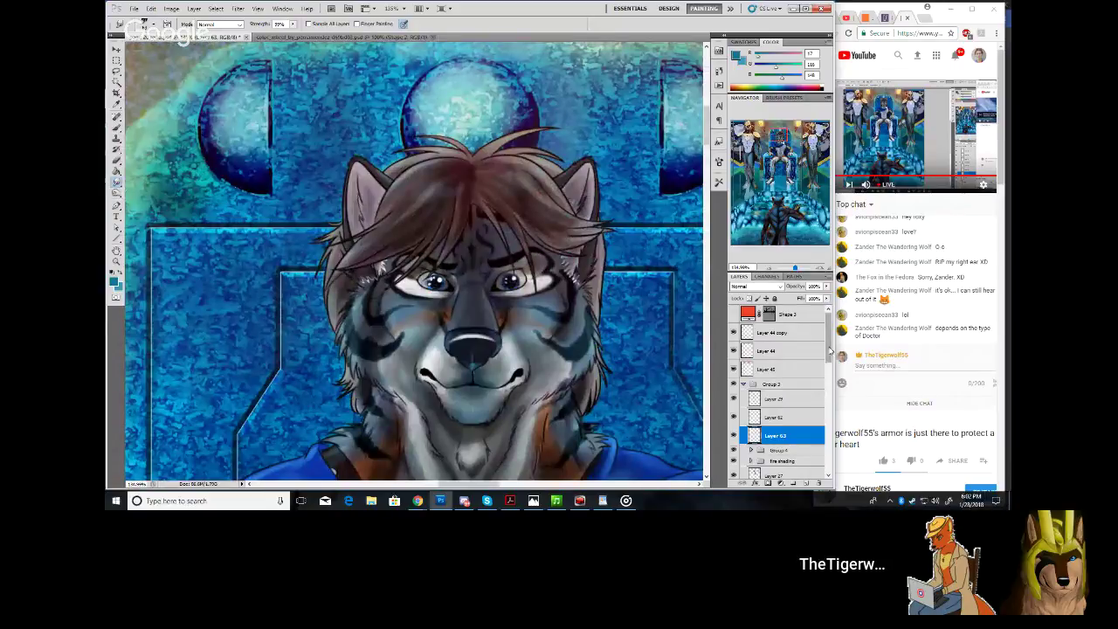
{"action": "scroll", "coordinate": [830, 351], "scroll_direction": "down", "scroll_amount": 3}
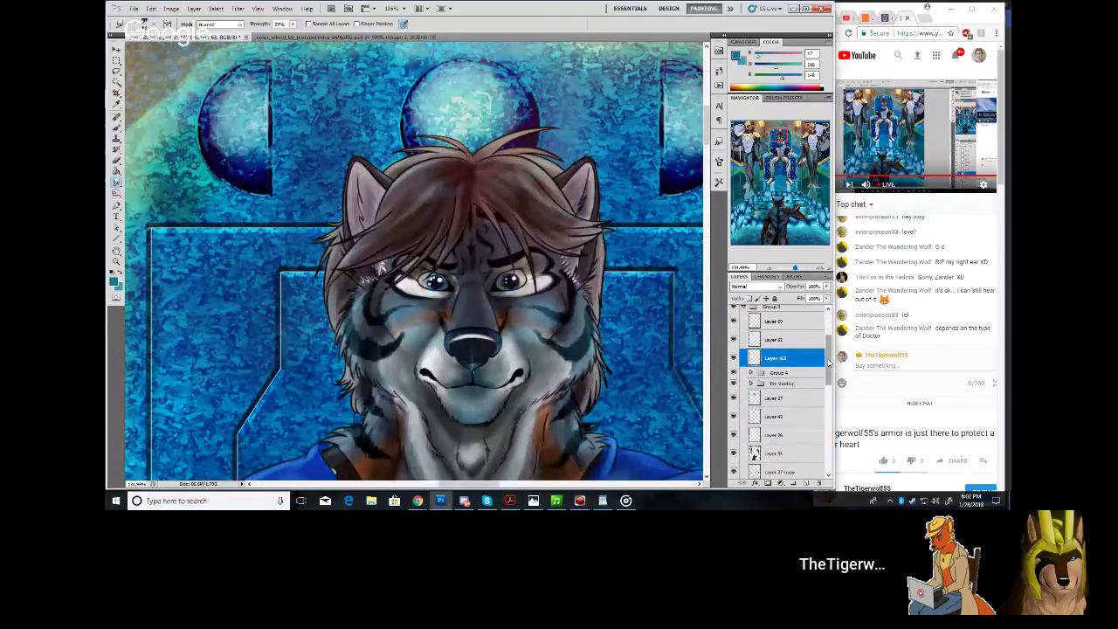
{"action": "scroll", "coordinate": [829, 363], "scroll_direction": "up", "scroll_amount": 3}
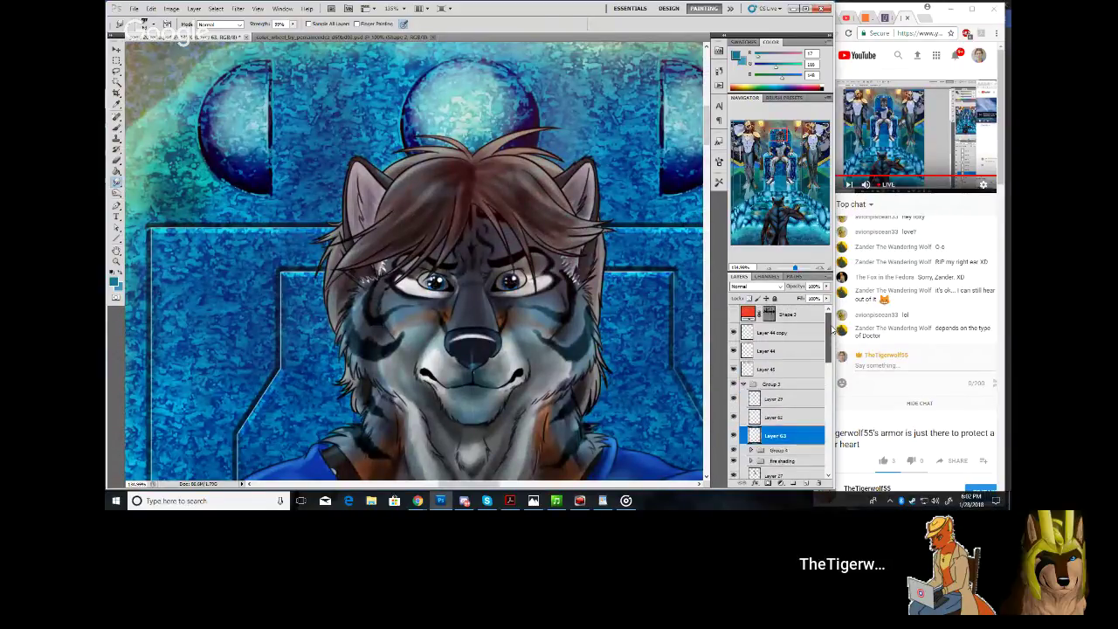
Collapse and re-expand Group 3, and toggle Layer 63 off and on to compare the shading on the seated figure
{"action": "left_click", "coordinate": [761, 384]}
{"action": "left_click", "coordinate": [743, 385]}
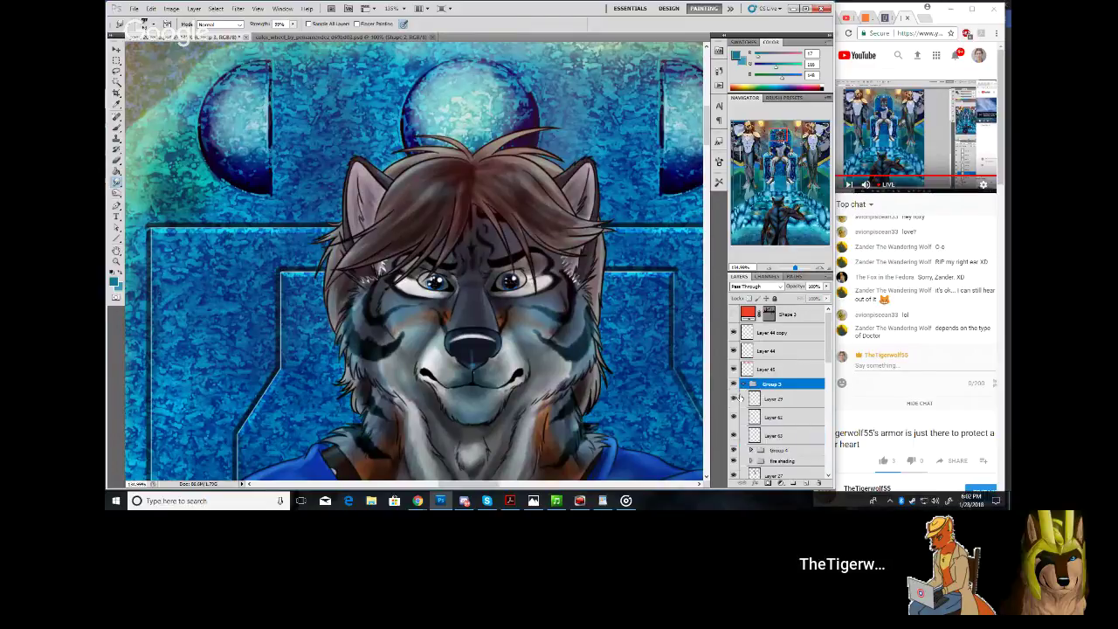
{"action": "left_click", "coordinate": [733, 398]}
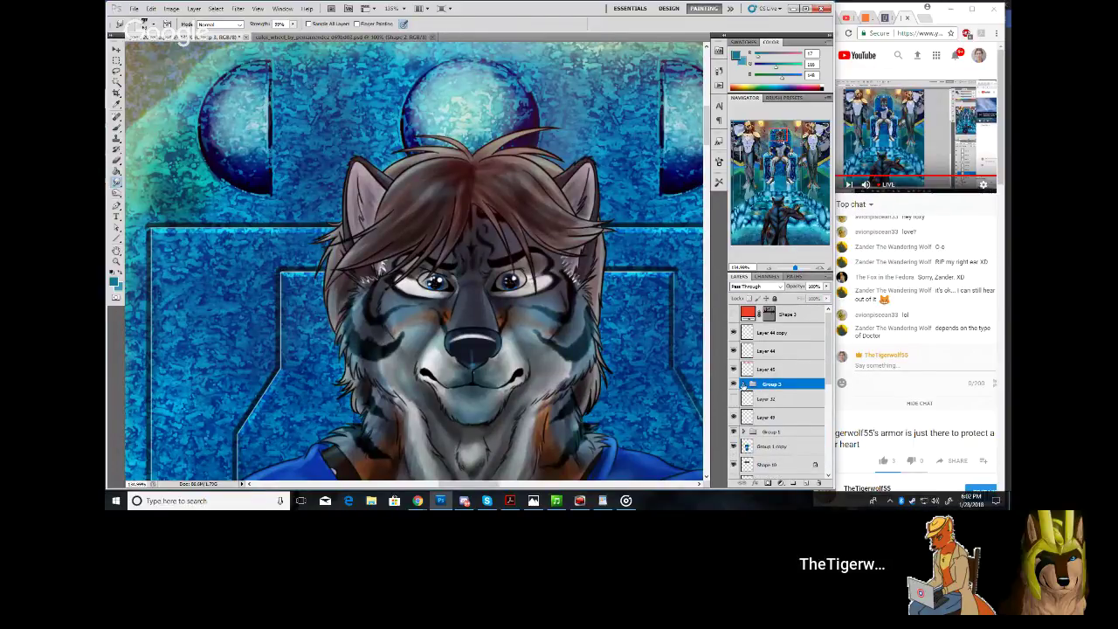
{"action": "left_click", "coordinate": [743, 385]}
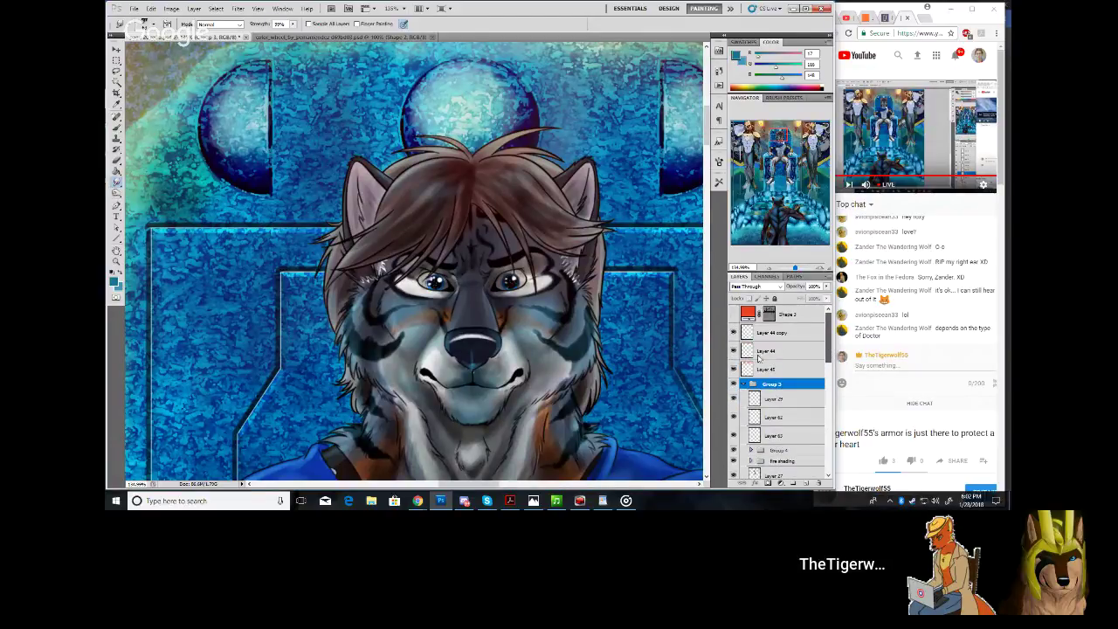
{"action": "left_click", "coordinate": [735, 399]}
{"action": "left_click", "coordinate": [734, 400]}
{"action": "left_click", "coordinate": [735, 436]}
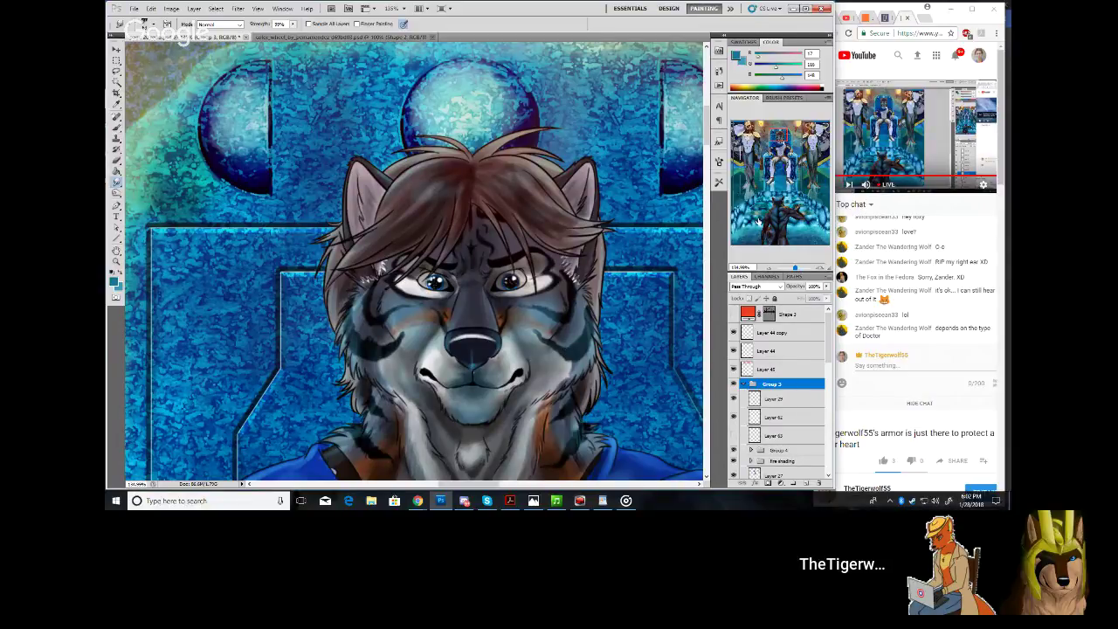
{"action": "left_click_drag", "start_coordinate": [780, 139], "coordinate": [779, 143]}
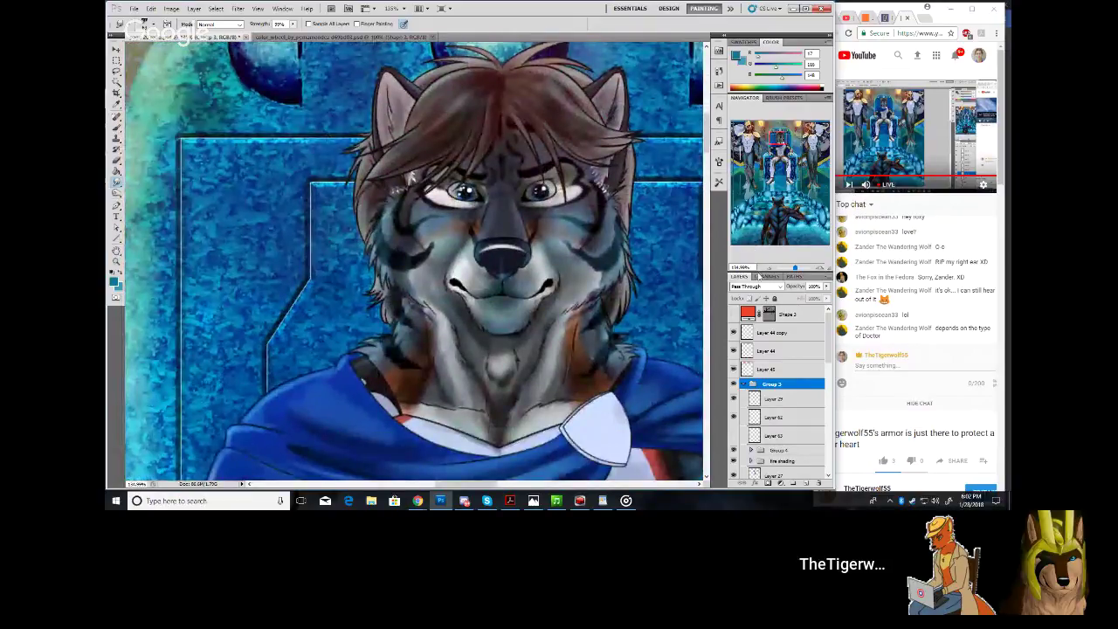
{"action": "left_click_drag", "start_coordinate": [829, 339], "coordinate": [825, 354]}
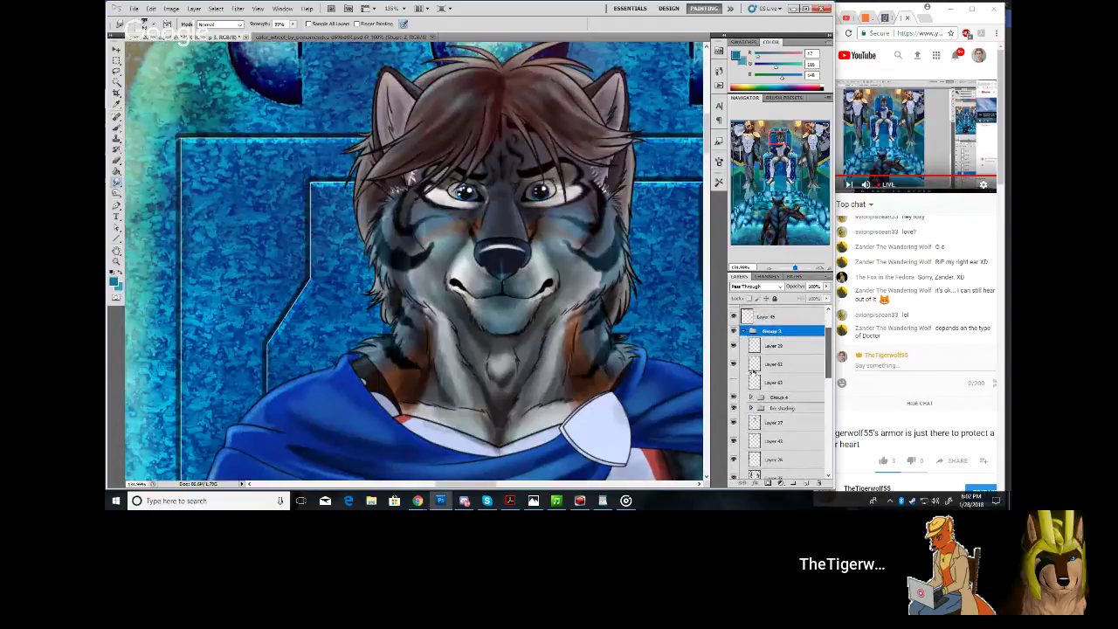
{"action": "left_click", "coordinate": [735, 382]}
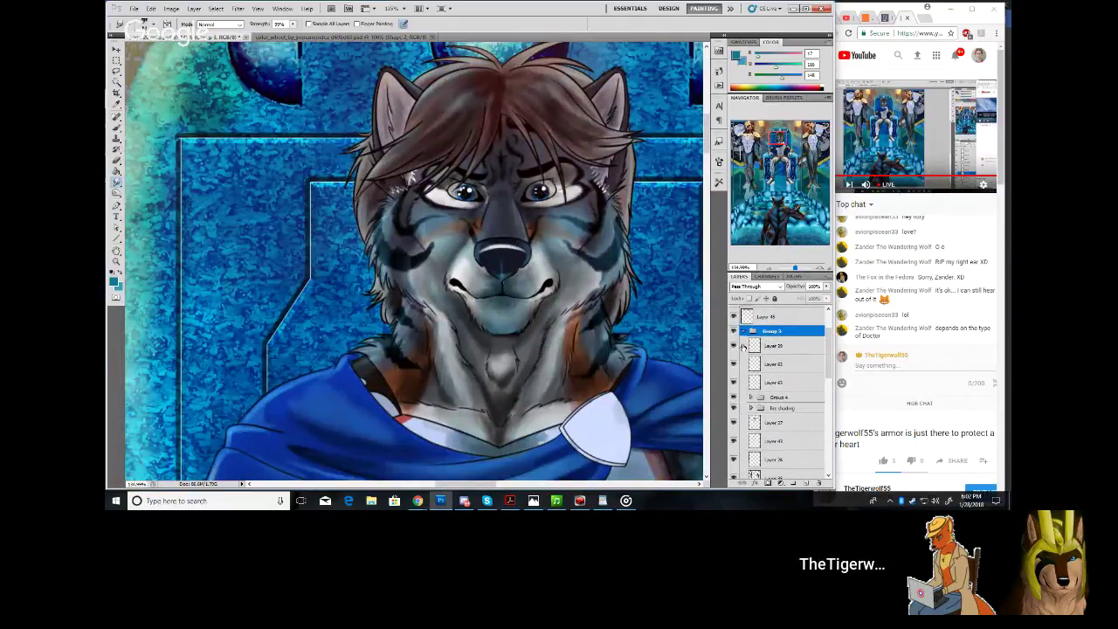
Examine the whole throne room page, comparing the seated figure's shaded armour with the standing guards' armour
{"action": "left_click_drag", "start_coordinate": [797, 268], "coordinate": [788, 269]}
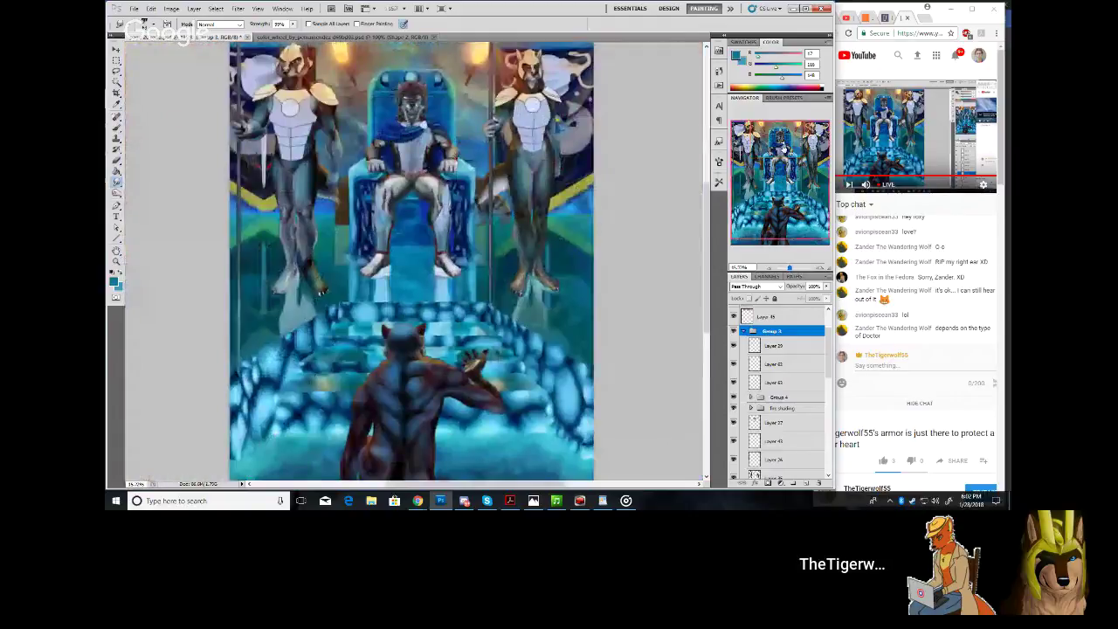
{"action": "left_click_drag", "start_coordinate": [783, 151], "coordinate": [749, 145]}
{"action": "left_click_drag", "start_coordinate": [789, 219], "coordinate": [783, 203]}
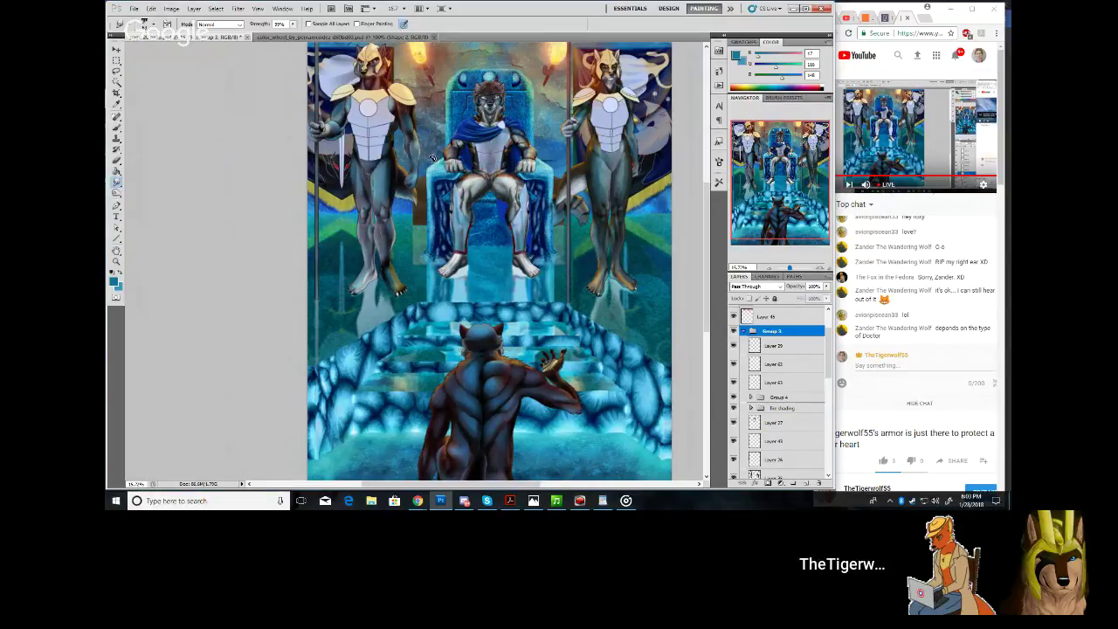
{"action": "left_click", "coordinate": [117, 260]}
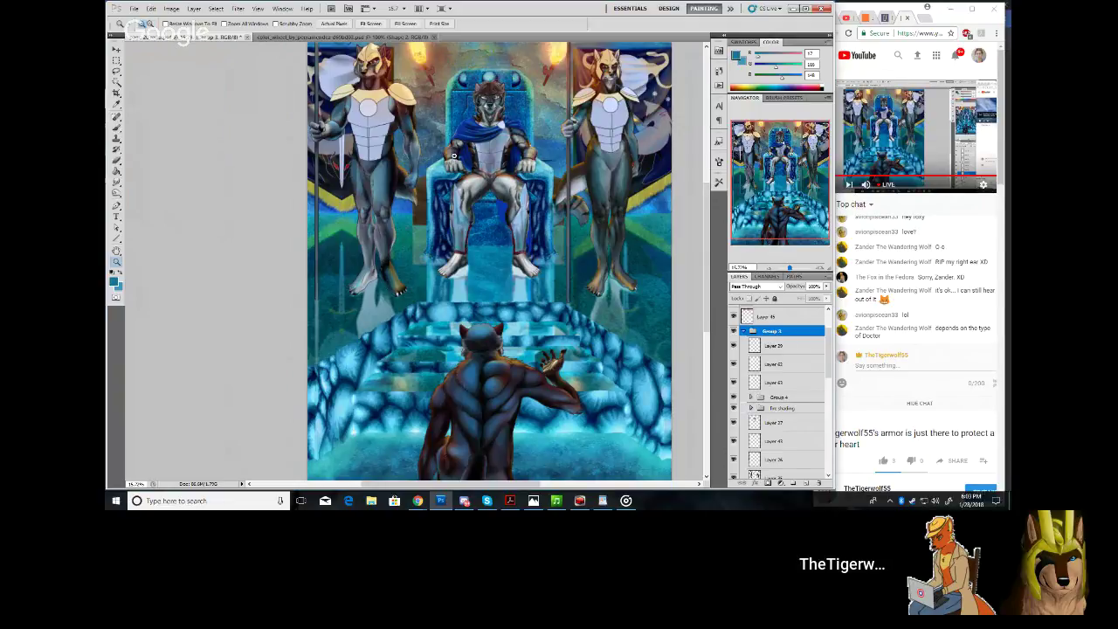
{"action": "left_click", "coordinate": [498, 148]}
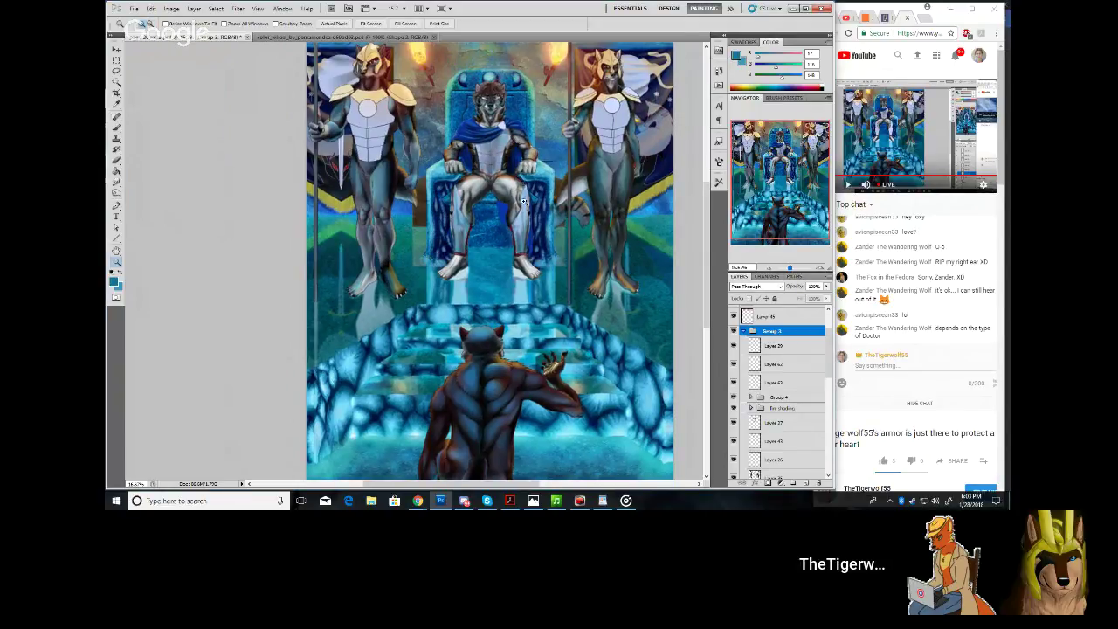
{"action": "left_click", "coordinate": [510, 167]}
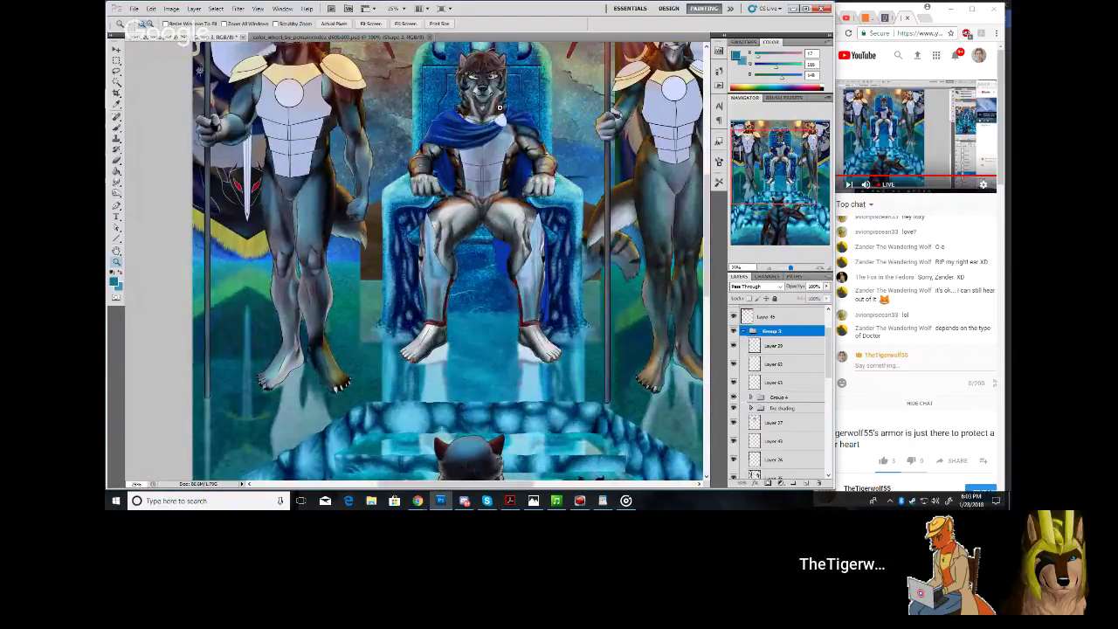
{"action": "left_click", "coordinate": [501, 156]}
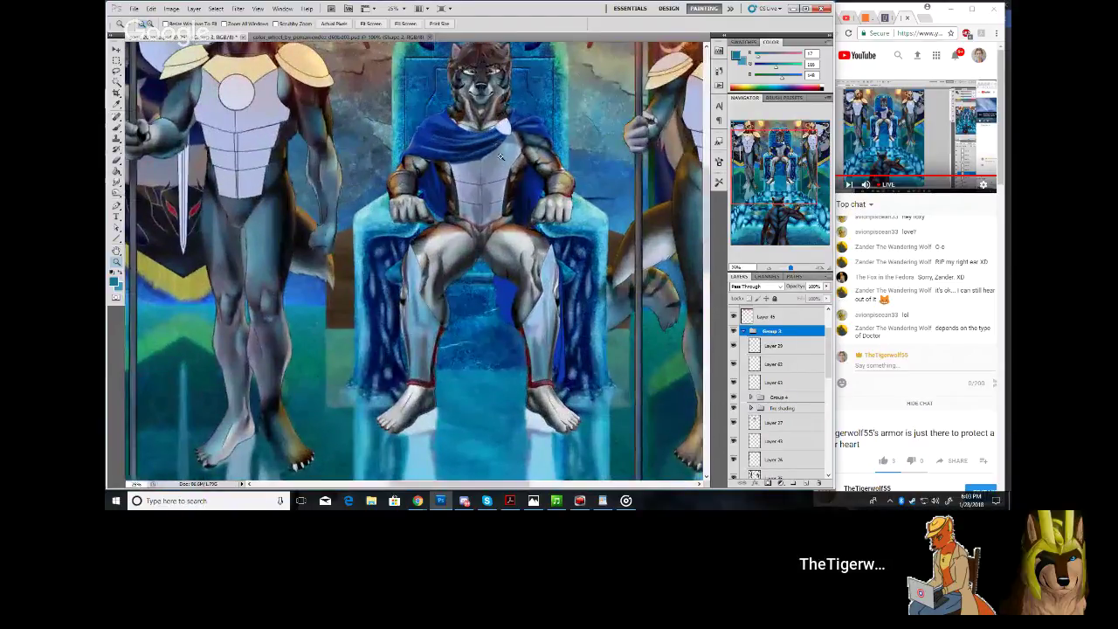
{"action": "left_click", "coordinate": [511, 203]}
{"action": "left_click", "coordinate": [499, 175]}
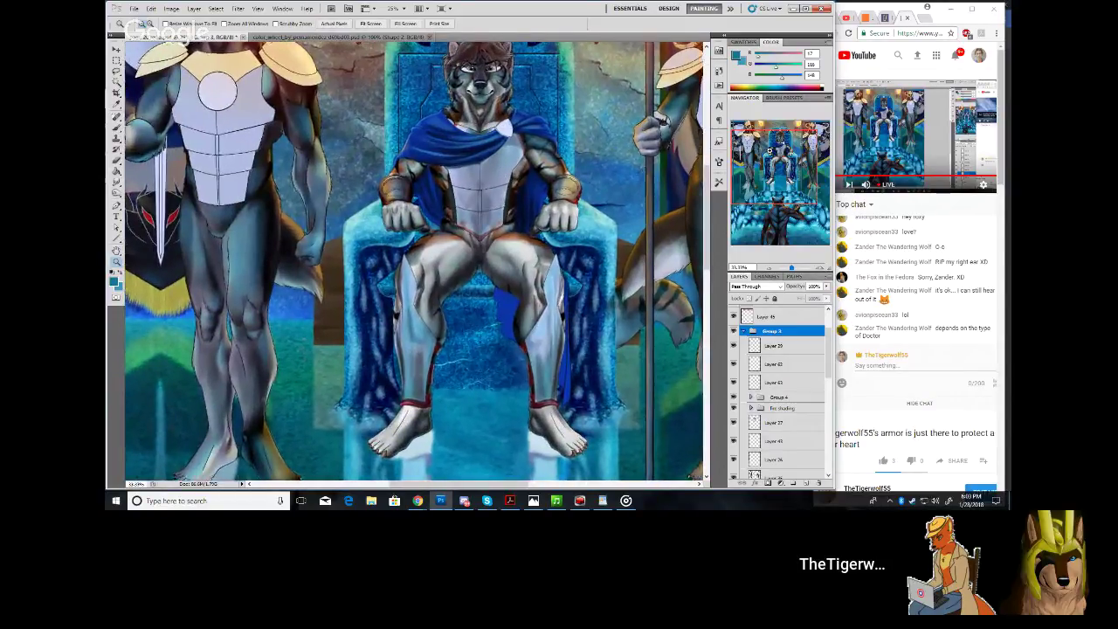
{"action": "left_click", "coordinate": [477, 160]}
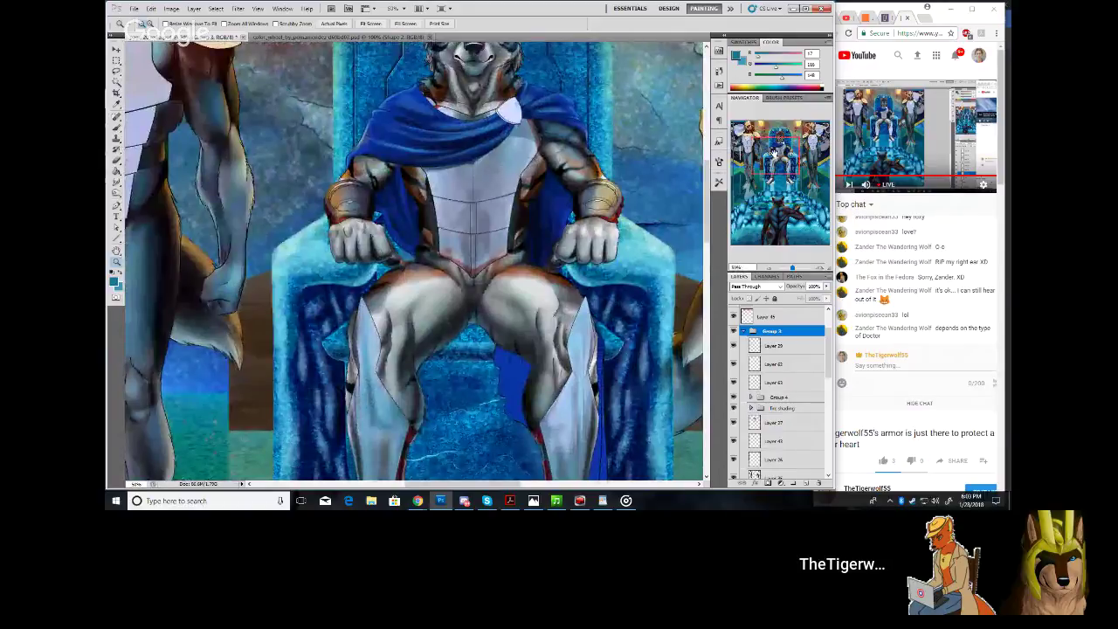
{"action": "mouse_move", "coordinate": [780, 151]}
{"action": "left_mouse_down"}
{"action": "mouse_move", "coordinate": [784, 175]}
{"action": "mouse_move", "coordinate": [773, 154]}
{"action": "left_mouse_up"}
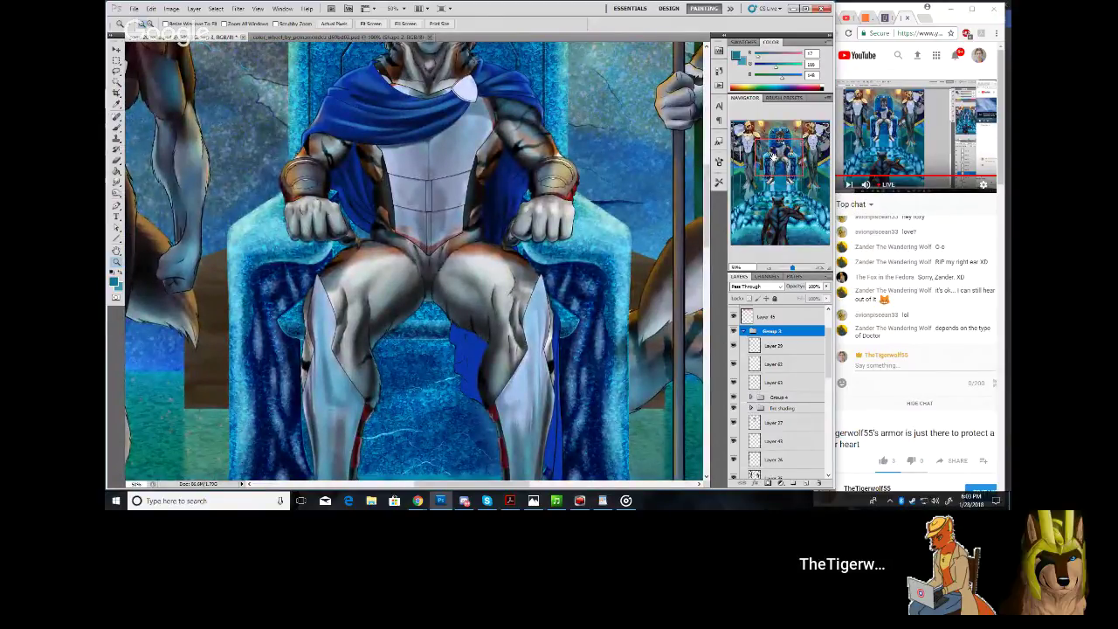
{"action": "left_click_drag", "start_coordinate": [773, 164], "coordinate": [770, 154]}
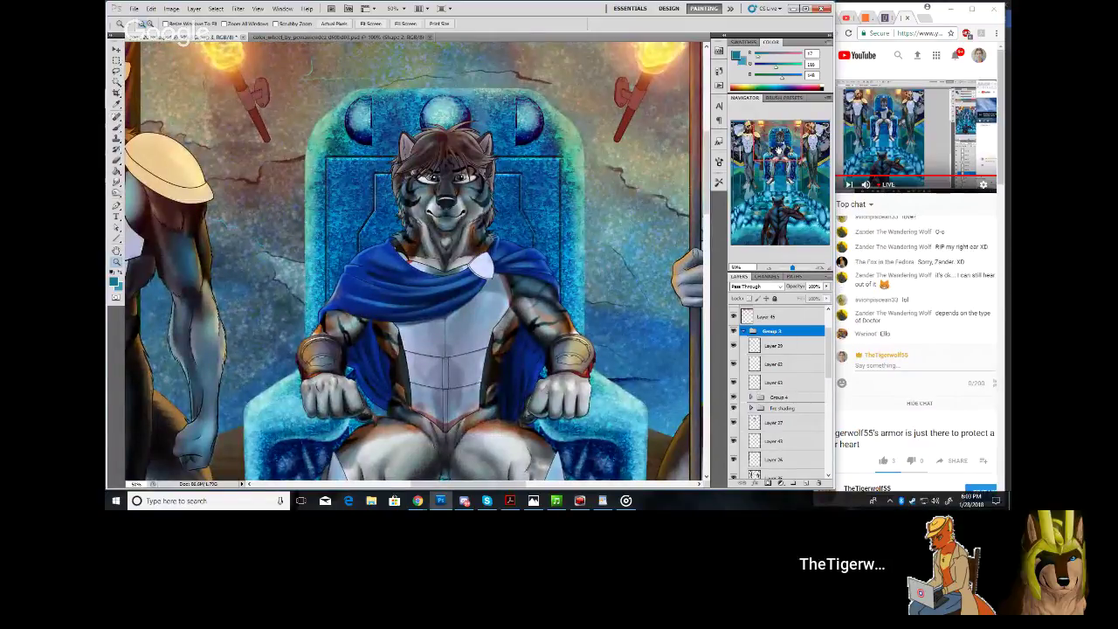
{"action": "left_click_drag", "start_coordinate": [776, 149], "coordinate": [761, 160]}
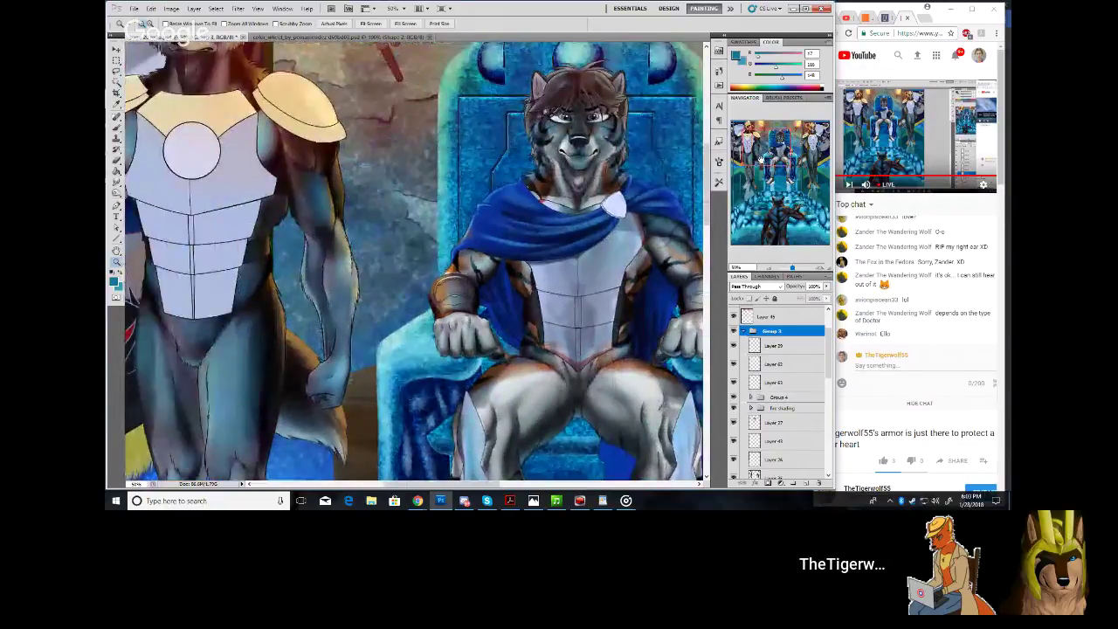
Make Layer 63 the active layer and set a smaller Brush for shading the cape clasp
{"action": "left_click", "coordinate": [114, 104]}
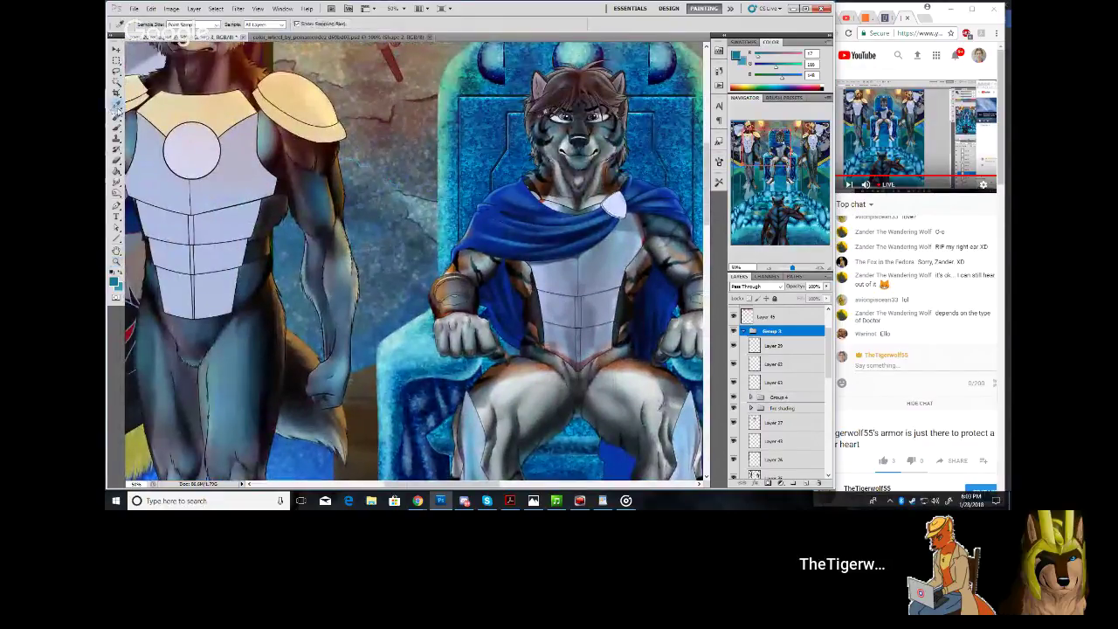
{"action": "left_click", "coordinate": [116, 260]}
{"action": "left_click_drag", "start_coordinate": [622, 223], "coordinate": [621, 229]}
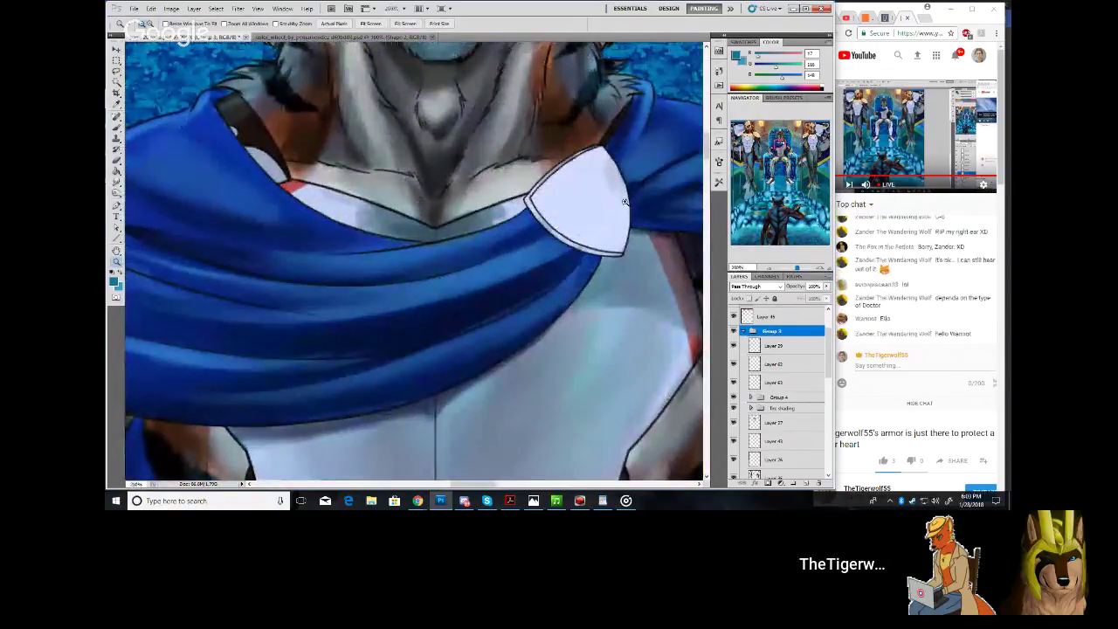
{"action": "left_click", "coordinate": [625, 205]}
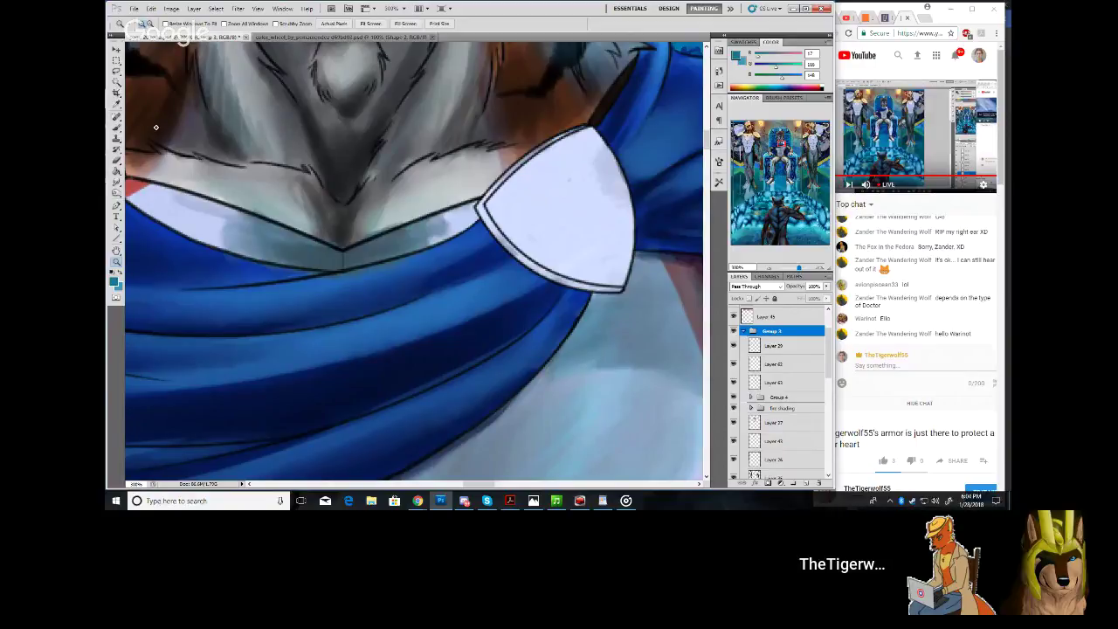
{"action": "left_click", "coordinate": [116, 129]}
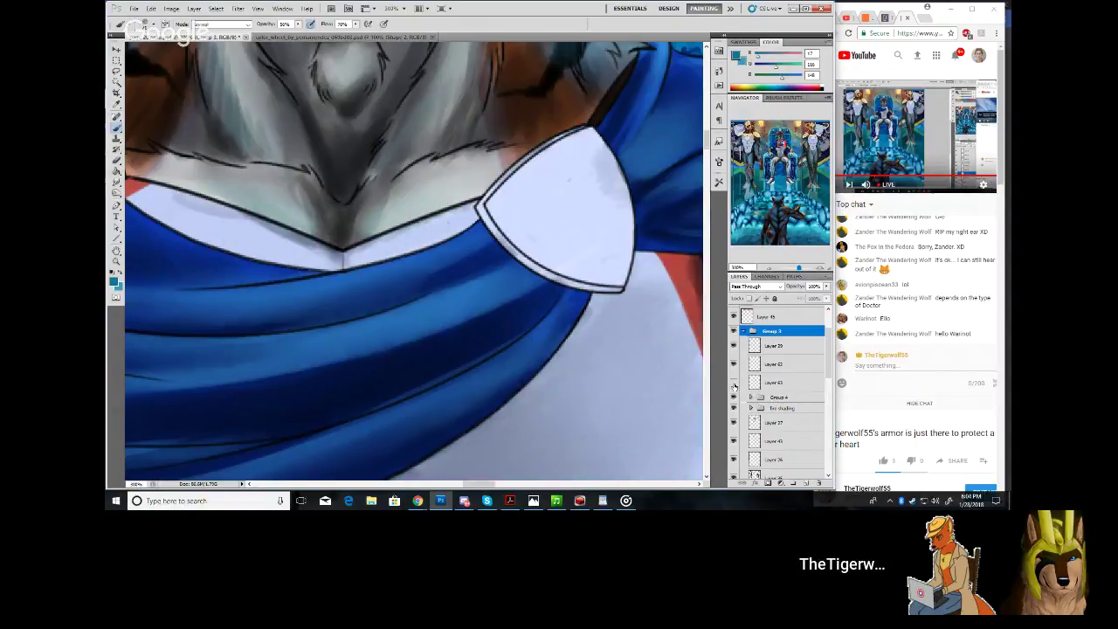
{"action": "left_click", "coordinate": [774, 382]}
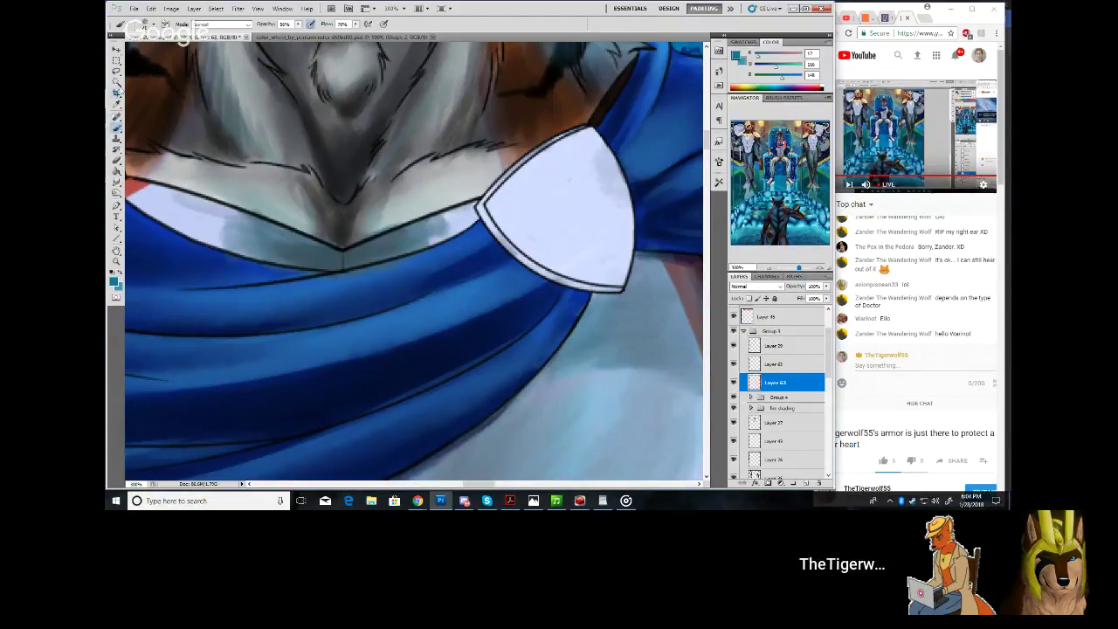
{"action": "left_click", "coordinate": [164, 24]}
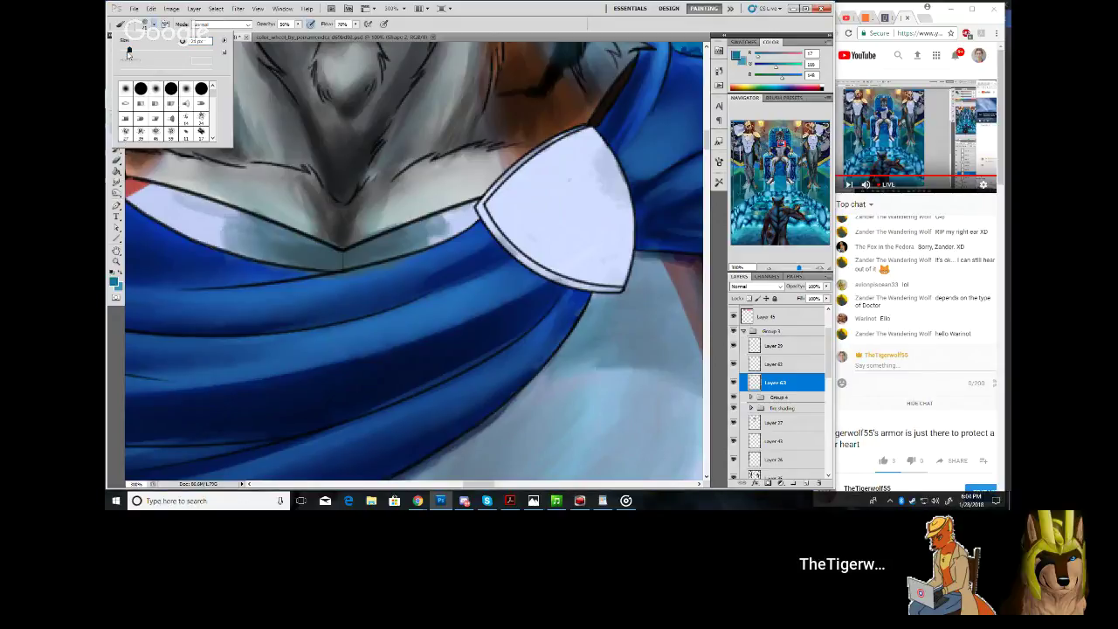
{"action": "left_click_drag", "start_coordinate": [129, 51], "coordinate": [121, 52]}
Sample blue from the background wall and shade the cape clasp's outer edge beside the blue cape on Layer 63
{"action": "mouse_move", "coordinate": [782, 143]}
{"action": "left_mouse_down"}
{"action": "mouse_move", "coordinate": [794, 135]}
{"action": "mouse_move", "coordinate": [795, 153]}
{"action": "left_mouse_up"}
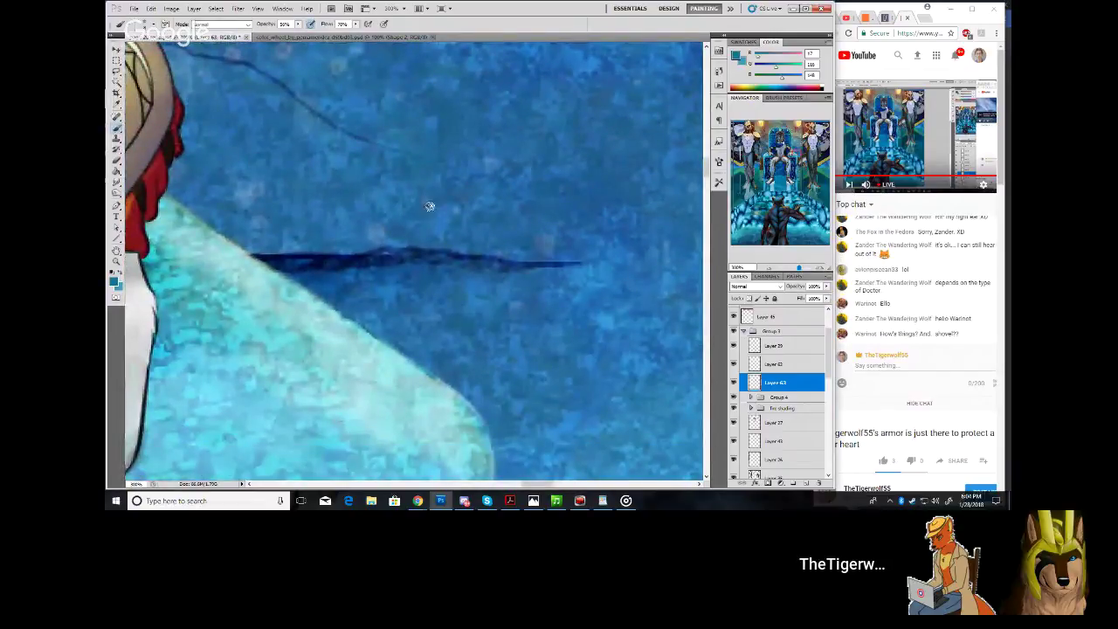
{"action": "left_click", "coordinate": [596, 195], "text": "alt"}
{"action": "left_click", "coordinate": [598, 196], "text": "alt"}
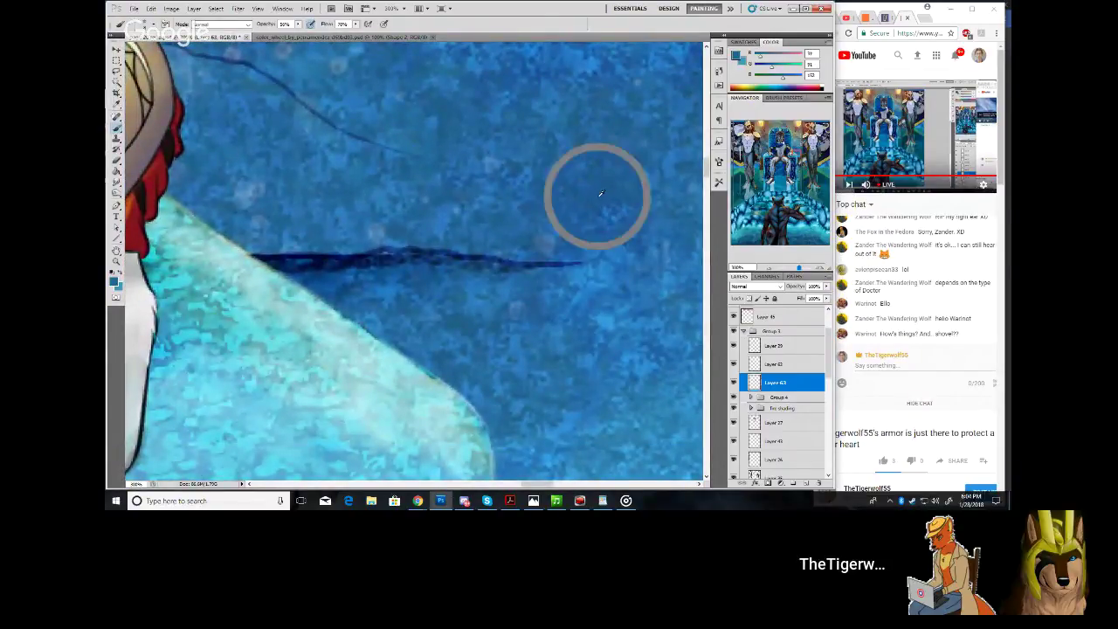
{"action": "left_click_drag", "start_coordinate": [787, 158], "coordinate": [781, 142]}
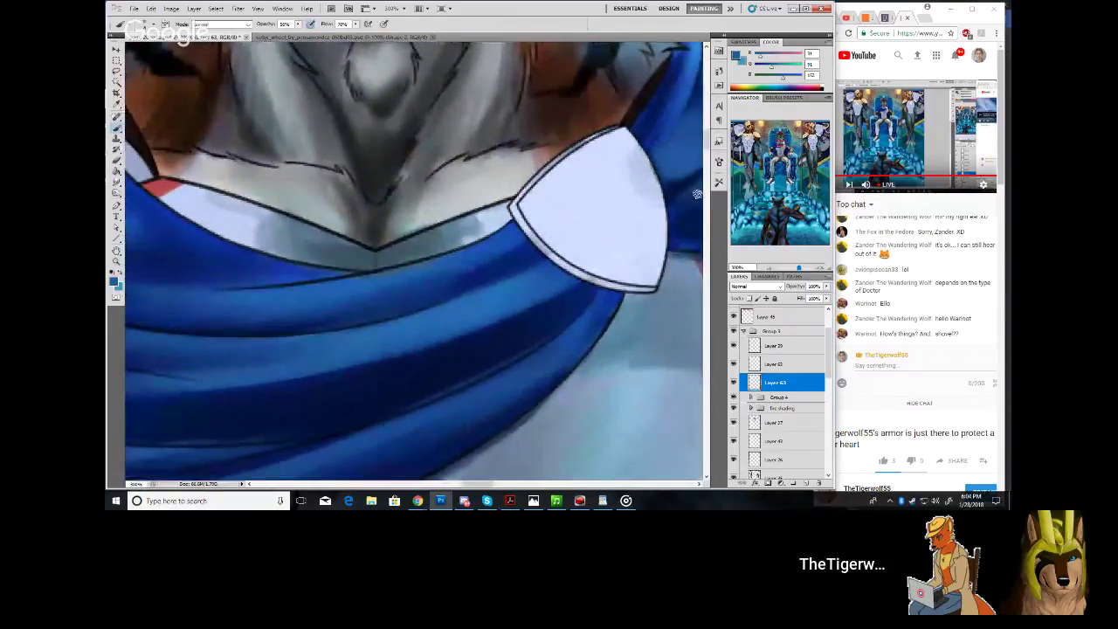
{"action": "left_click_drag", "start_coordinate": [460, 489], "coordinate": [467, 489]}
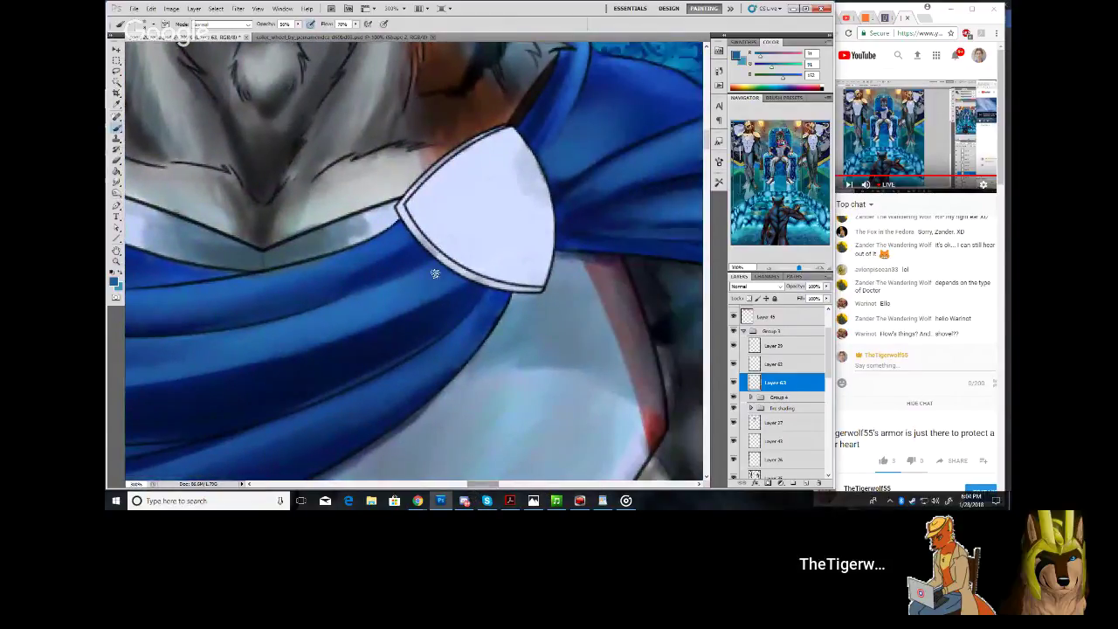
{"action": "mouse_move", "coordinate": [531, 160]}
{"action": "left_mouse_down"}
{"action": "mouse_move", "coordinate": [504, 139]}
{"action": "mouse_move", "coordinate": [510, 131]}
{"action": "mouse_move", "coordinate": [454, 159]}
{"action": "mouse_move", "coordinate": [515, 154]}
{"action": "mouse_move", "coordinate": [554, 208]}
{"action": "left_mouse_up"}
Sample bright yellow from the torch flame and paint a thin rim light along the clasp's outer curved edge
{"action": "left_click_drag", "start_coordinate": [780, 140], "coordinate": [793, 118]}
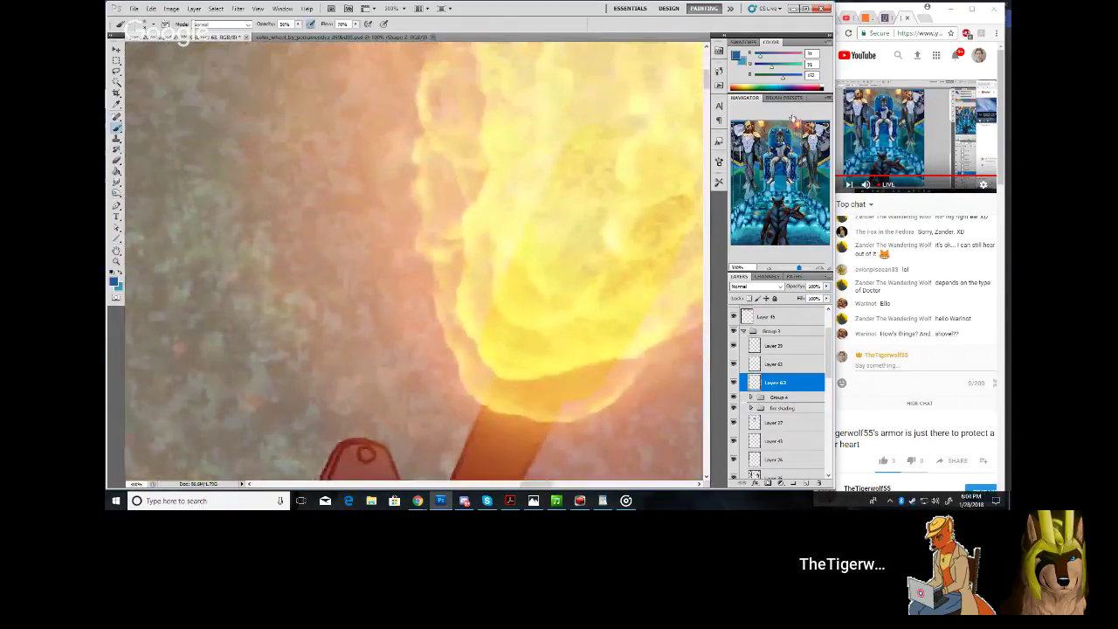
{"action": "left_click", "coordinate": [533, 310], "text": "alt"}
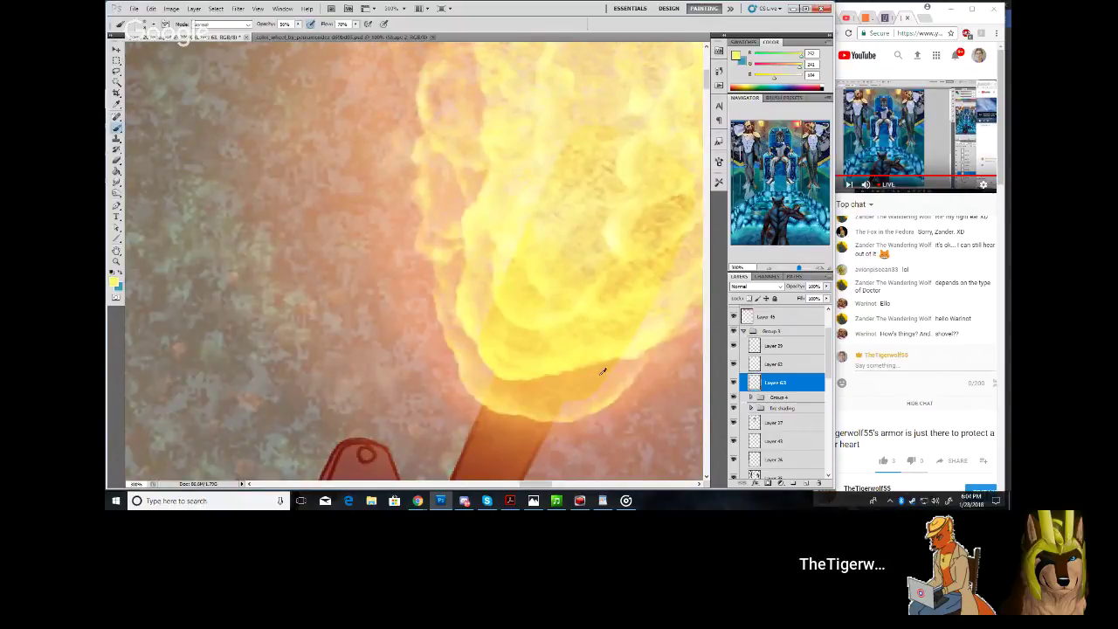
{"action": "left_click", "coordinate": [630, 342], "text": "alt"}
{"action": "left_click_drag", "start_coordinate": [793, 123], "coordinate": [785, 146]}
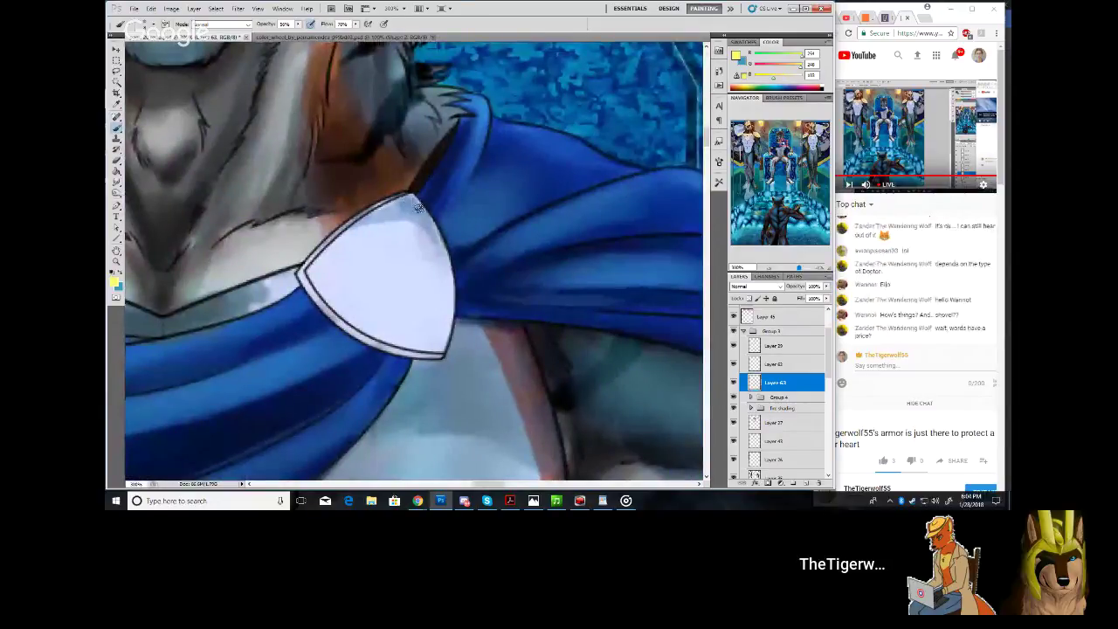
{"action": "mouse_move", "coordinate": [407, 200]}
{"action": "left_mouse_down"}
{"action": "mouse_move", "coordinate": [430, 221]}
{"action": "mouse_move", "coordinate": [434, 230]}
{"action": "mouse_move", "coordinate": [412, 208]}
{"action": "mouse_move", "coordinate": [447, 273]}
{"action": "mouse_move", "coordinate": [429, 219]}
{"action": "mouse_move", "coordinate": [453, 298]}
{"action": "mouse_move", "coordinate": [435, 222]}
{"action": "mouse_move", "coordinate": [440, 300]}
{"action": "left_mouse_up"}
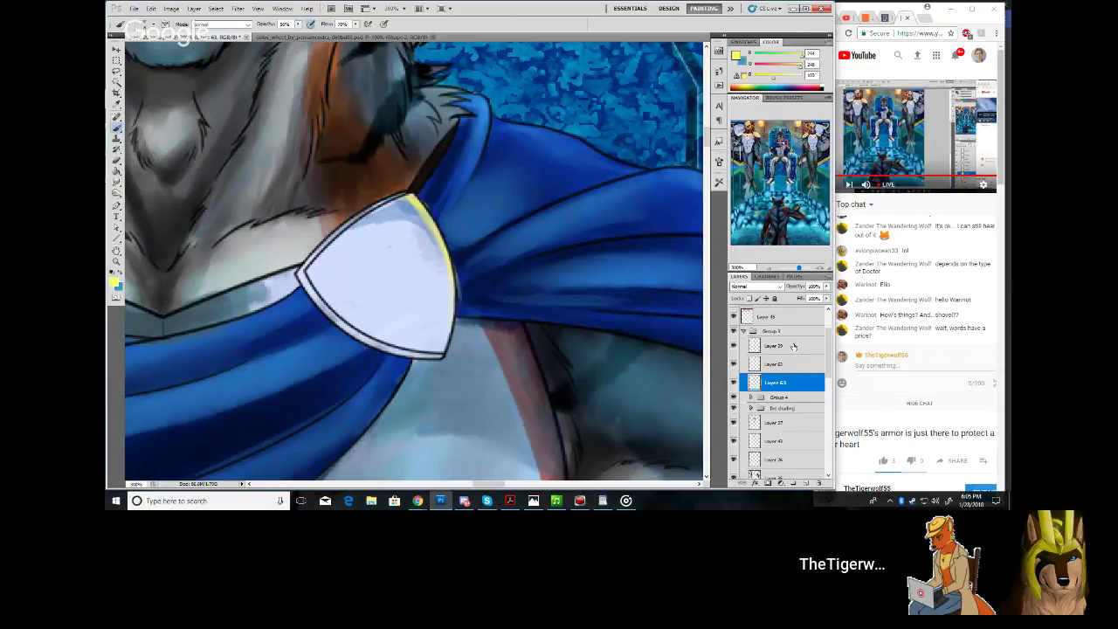
Activate the Hard Light layer directly above Group 3 and paint a yellow glow around the clasp's upper tip and outer edge
{"action": "left_click", "coordinate": [786, 347]}
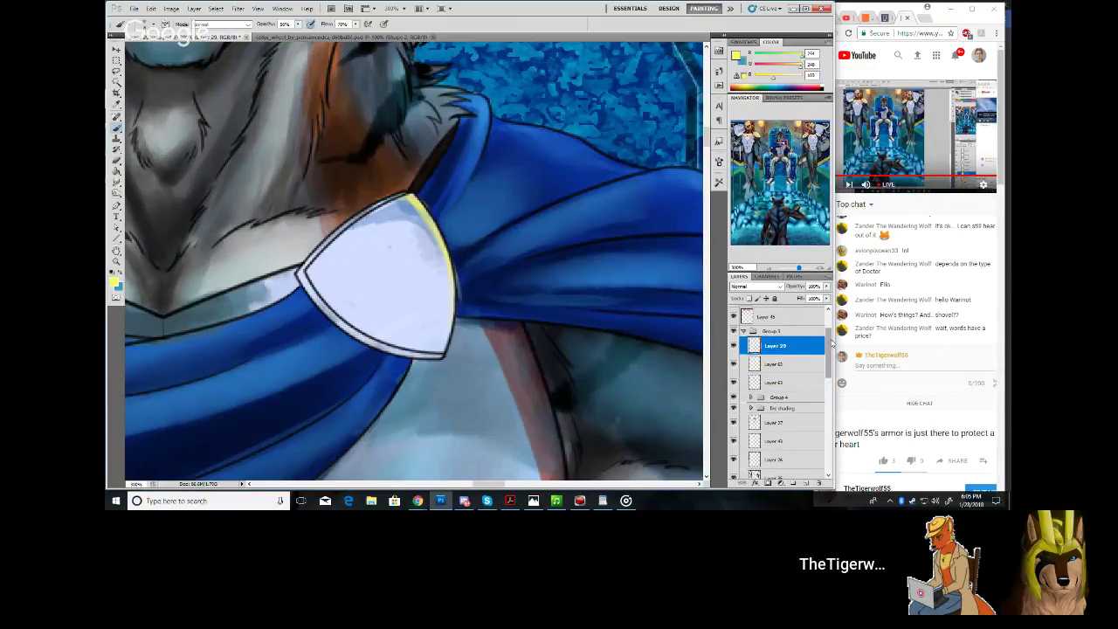
{"action": "scroll", "coordinate": [831, 322], "scroll_direction": "up", "scroll_amount": 2}
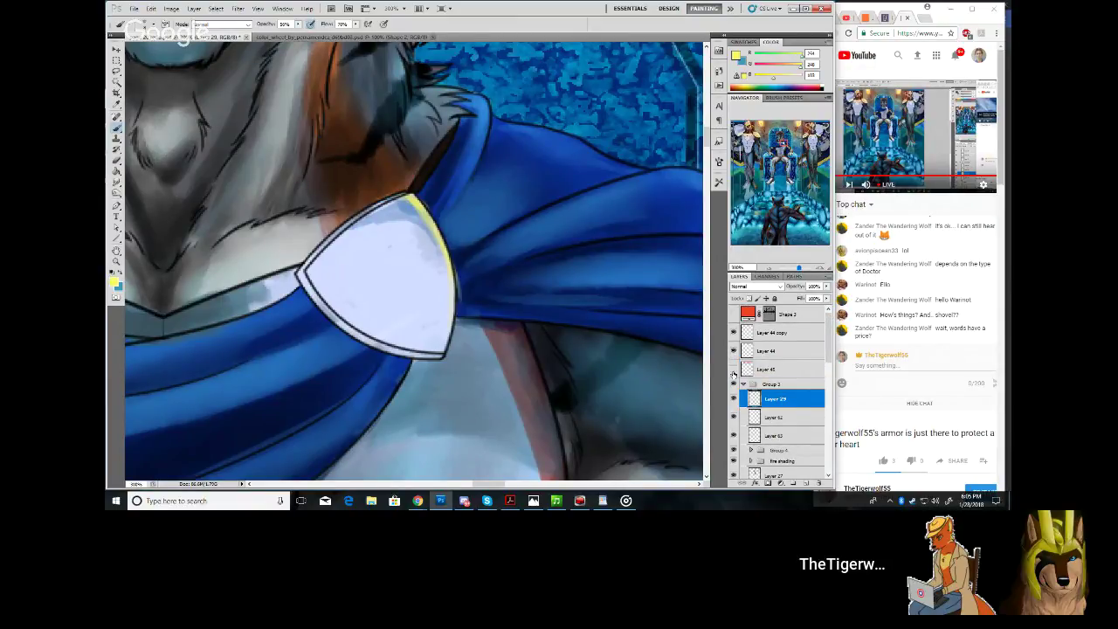
{"action": "left_click", "coordinate": [780, 370]}
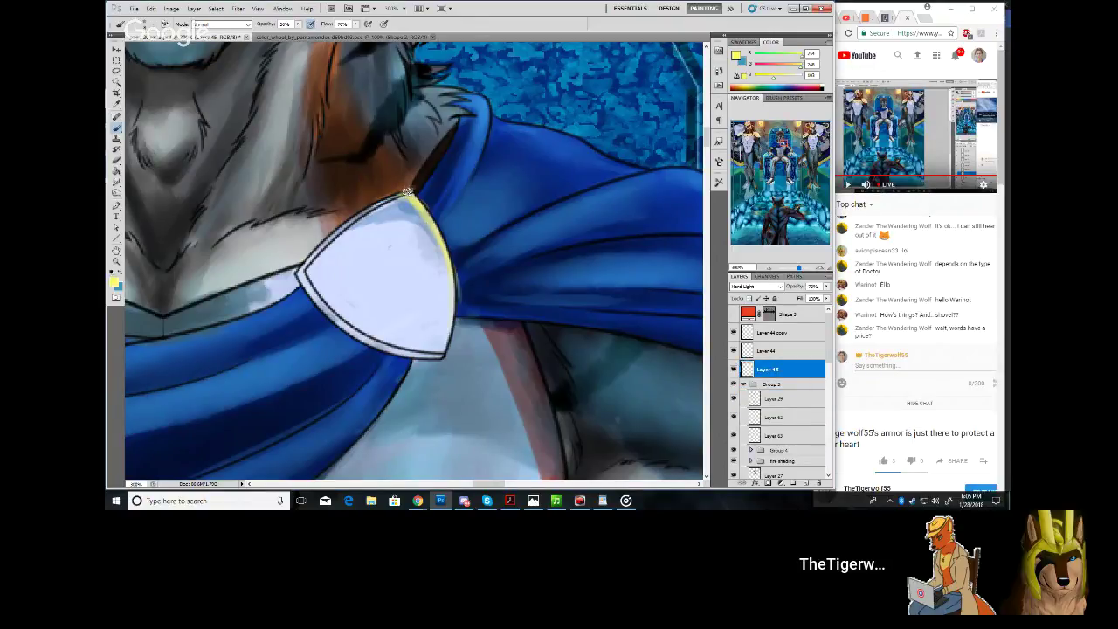
{"action": "mouse_move", "coordinate": [427, 201]}
{"action": "left_mouse_down"}
{"action": "mouse_move", "coordinate": [443, 239]}
{"action": "mouse_move", "coordinate": [414, 193]}
{"action": "mouse_move", "coordinate": [440, 254]}
{"action": "mouse_move", "coordinate": [422, 203]}
{"action": "mouse_move", "coordinate": [400, 190]}
{"action": "mouse_move", "coordinate": [410, 189]}
{"action": "mouse_move", "coordinate": [379, 201]}
{"action": "mouse_move", "coordinate": [412, 189]}
{"action": "mouse_move", "coordinate": [335, 225]}
{"action": "mouse_move", "coordinate": [415, 196]}
{"action": "left_mouse_up"}
{"action": "mouse_move", "coordinate": [451, 241]}
{"action": "left_mouse_down"}
{"action": "mouse_move", "coordinate": [427, 222]}
{"action": "mouse_move", "coordinate": [449, 254]}
{"action": "mouse_move", "coordinate": [455, 300]}
{"action": "mouse_move", "coordinate": [423, 209]}
{"action": "left_mouse_up"}
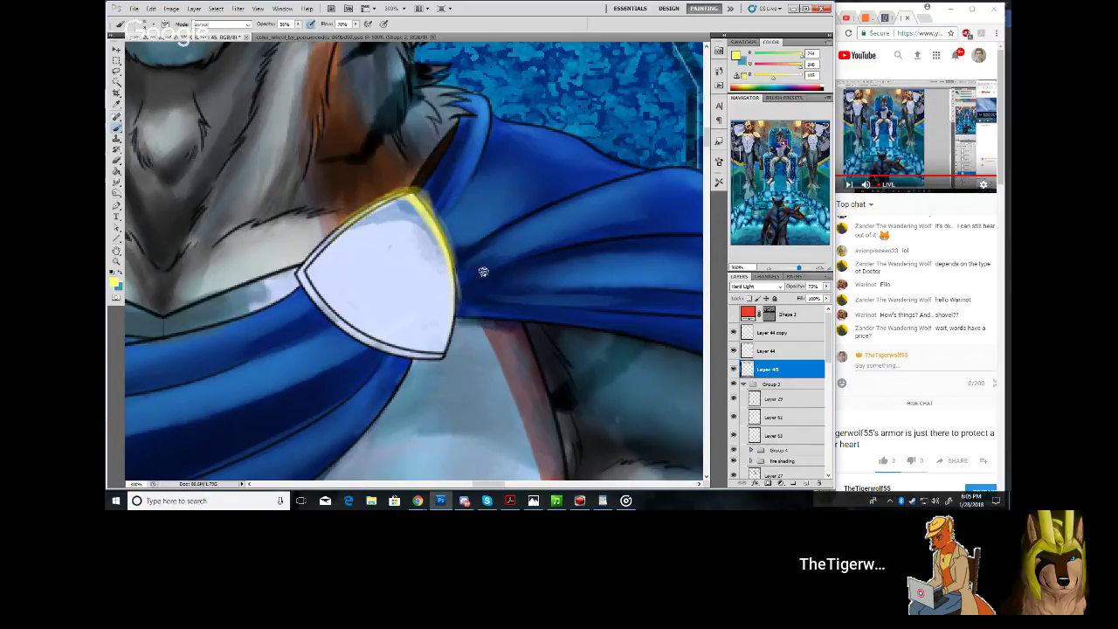
Change the foreground colour to a saturated orange and paint an orange glow around the clasp's yellow rim light
{"action": "left_click", "coordinate": [736, 56]}
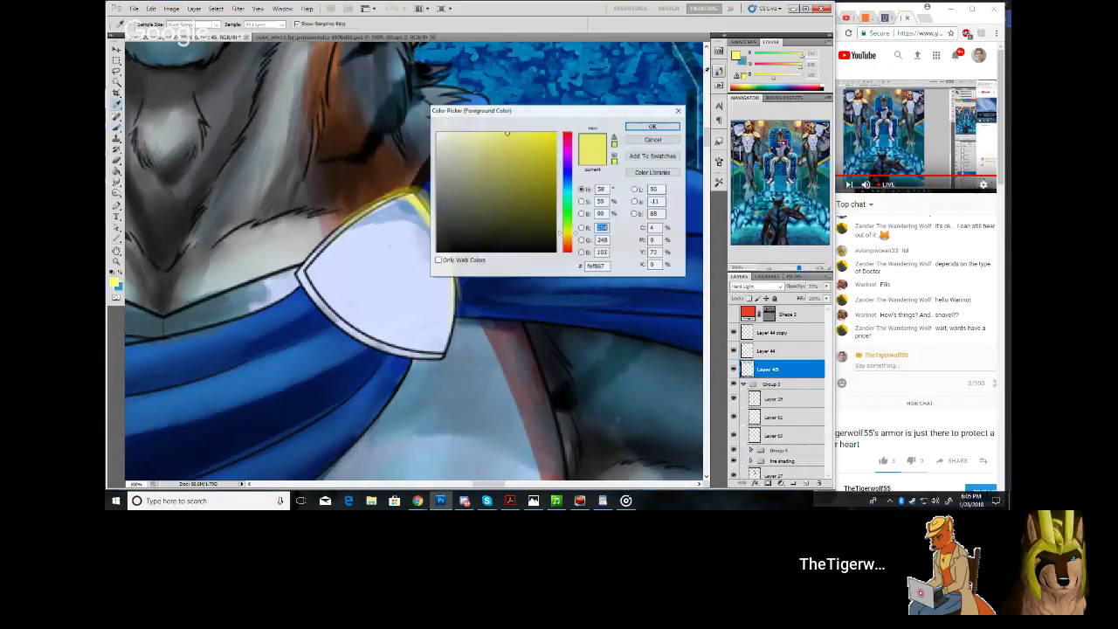
{"action": "left_click_drag", "start_coordinate": [568, 229], "coordinate": [569, 245]}
{"action": "left_click_drag", "start_coordinate": [534, 178], "coordinate": [541, 154]}
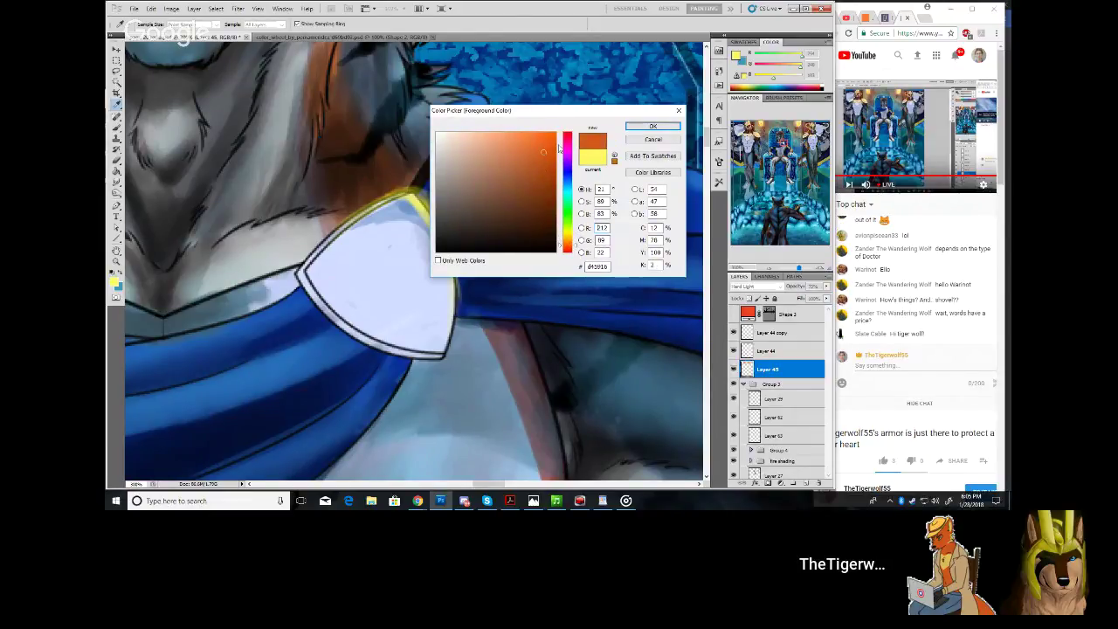
{"action": "left_click", "coordinate": [648, 128]}
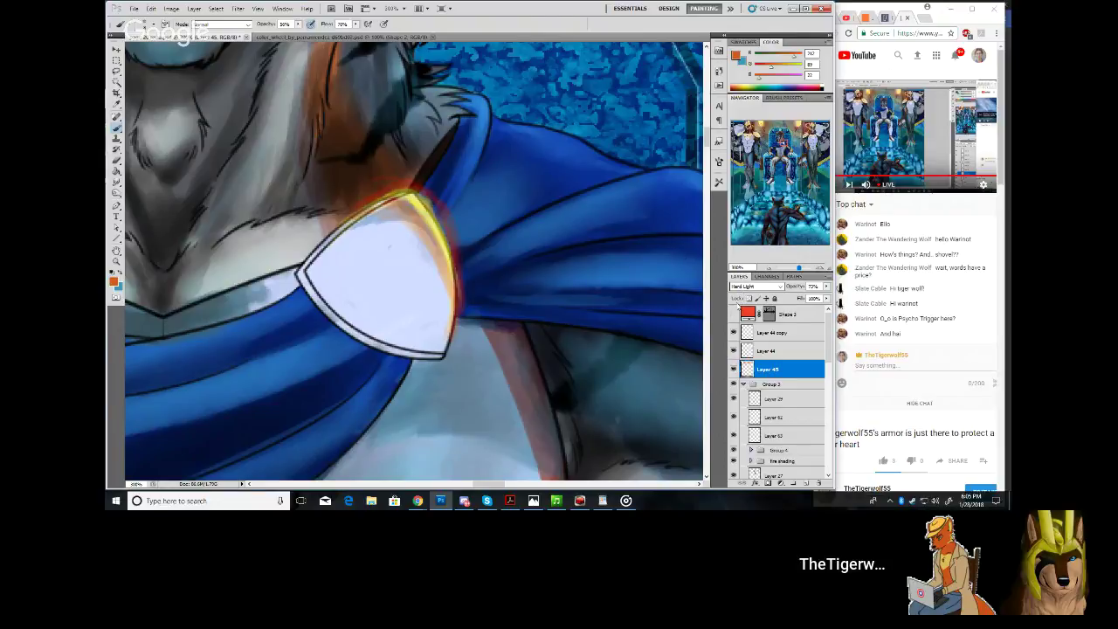
Lasso a wide area around the clasp, soften its glow with a low-radius Gaussian Blur, and deselect
{"action": "left_click", "coordinate": [116, 74]}
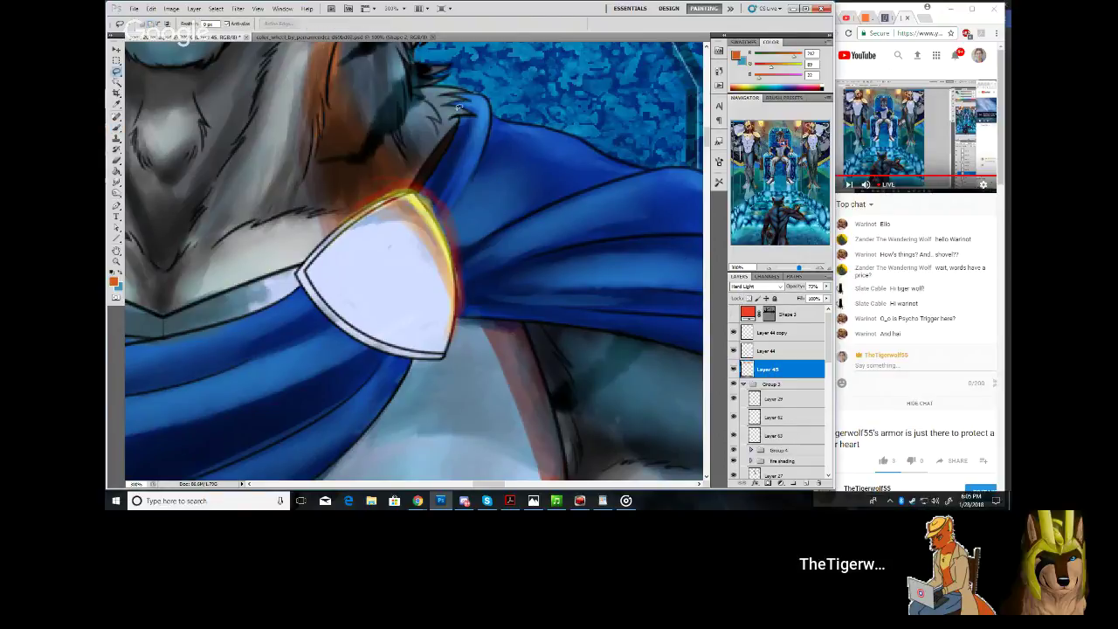
{"action": "mouse_move", "coordinate": [533, 104]}
{"action": "left_mouse_down"}
{"action": "mouse_move", "coordinate": [220, 280]}
{"action": "mouse_move", "coordinate": [310, 476]}
{"action": "mouse_move", "coordinate": [533, 107]}
{"action": "left_mouse_up"}
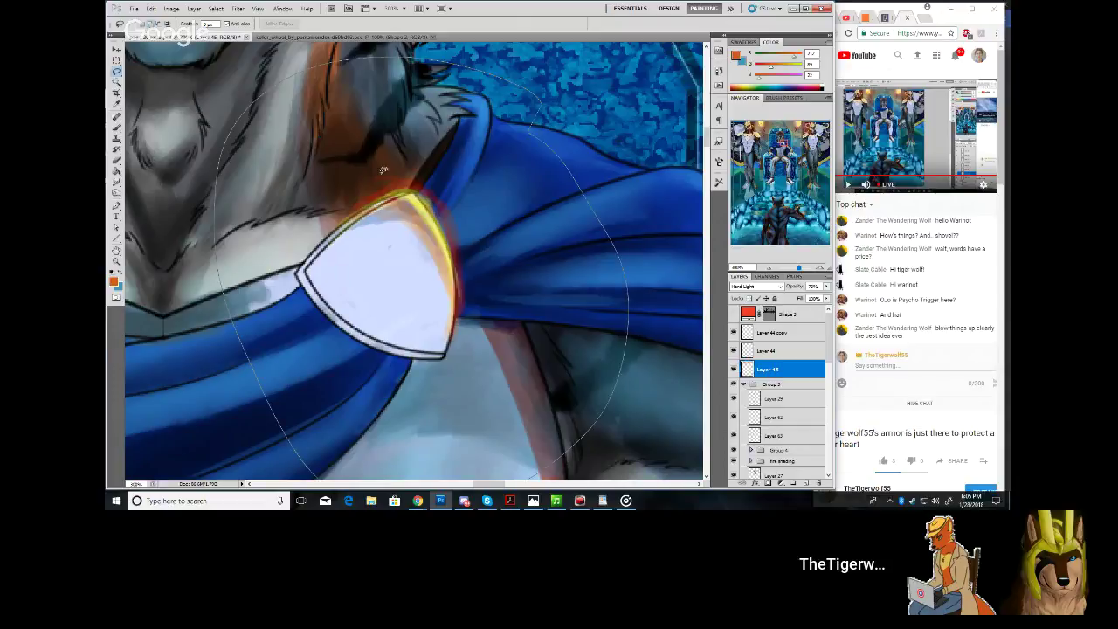
{"action": "left_click", "coordinate": [194, 10]}
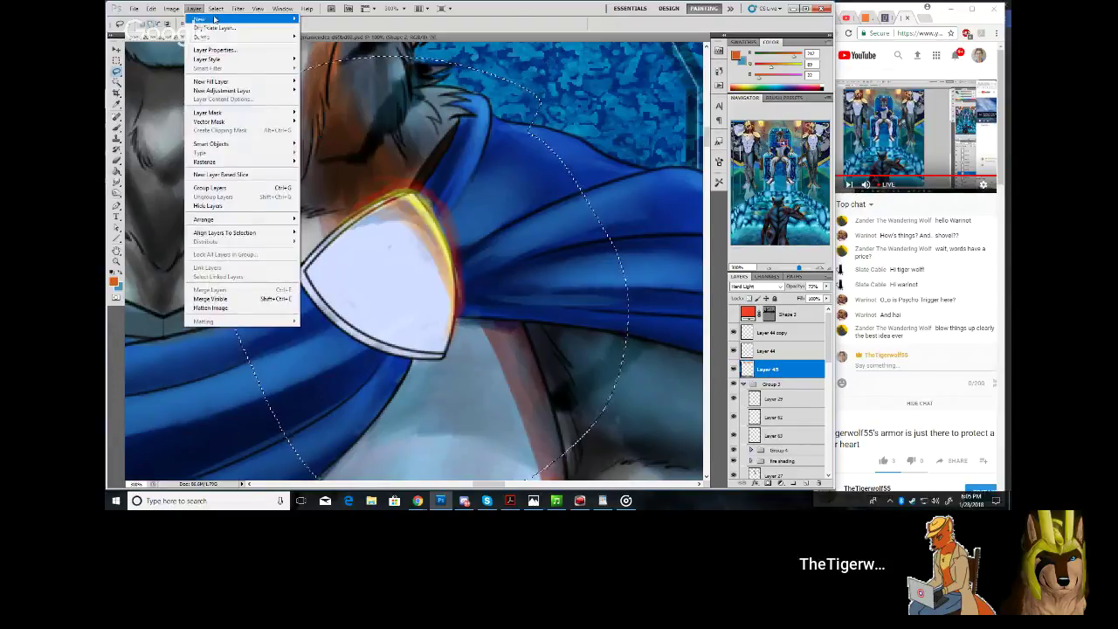
{"action": "mouse_move", "coordinate": [237, 9]}
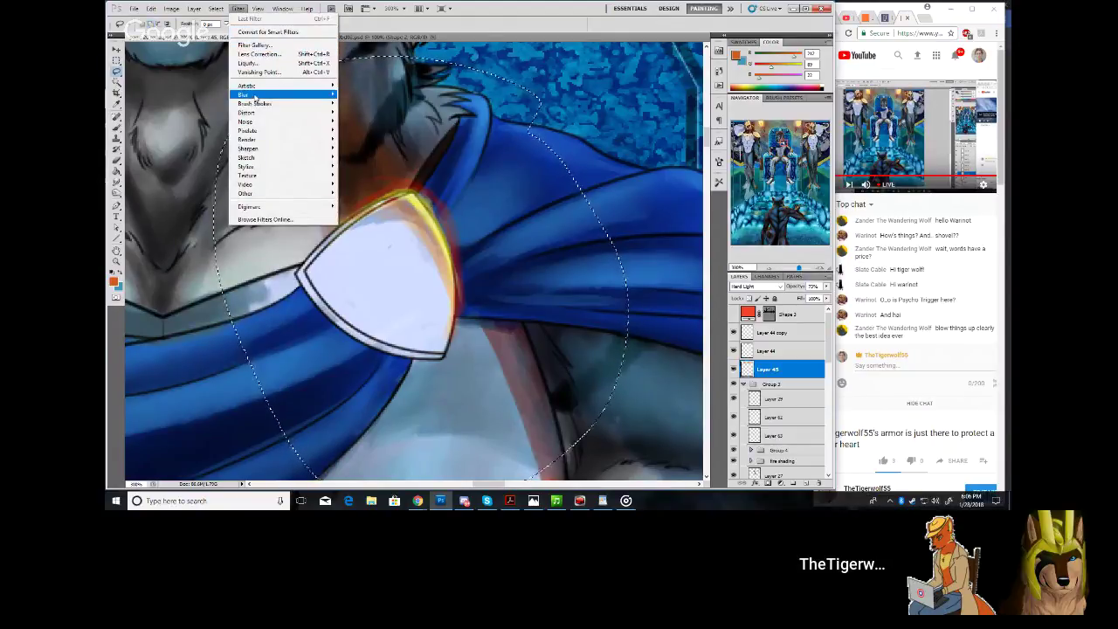
{"action": "mouse_move", "coordinate": [253, 97]}
{"action": "left_click", "coordinate": [202, 130]}
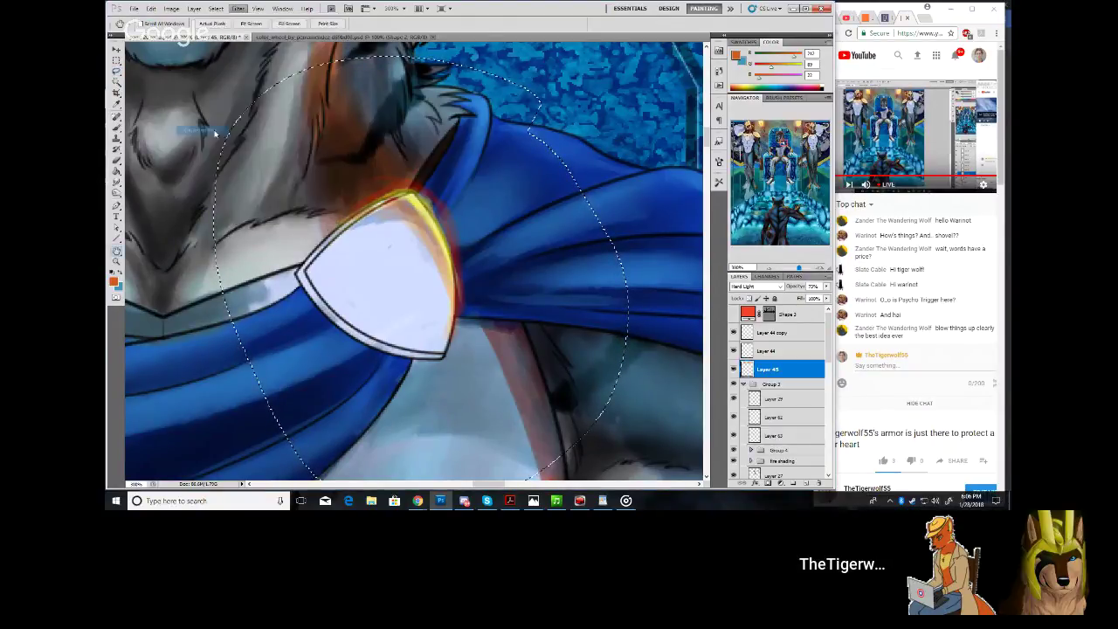
{"action": "left_click", "coordinate": [178, 281]}
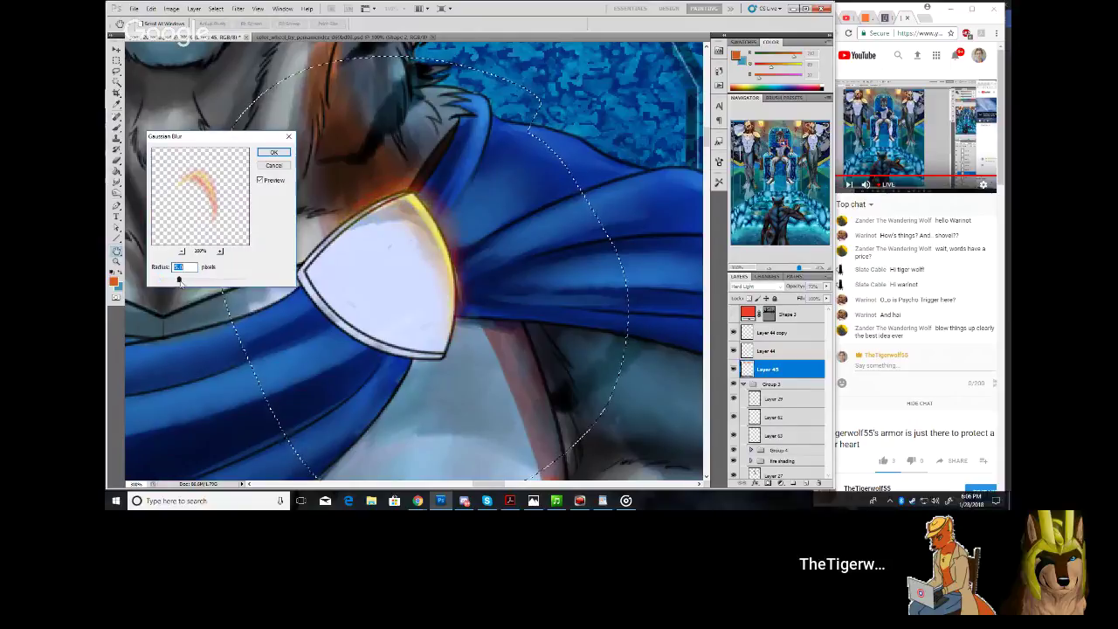
{"action": "left_click_drag", "start_coordinate": [174, 284], "coordinate": [173, 281]}
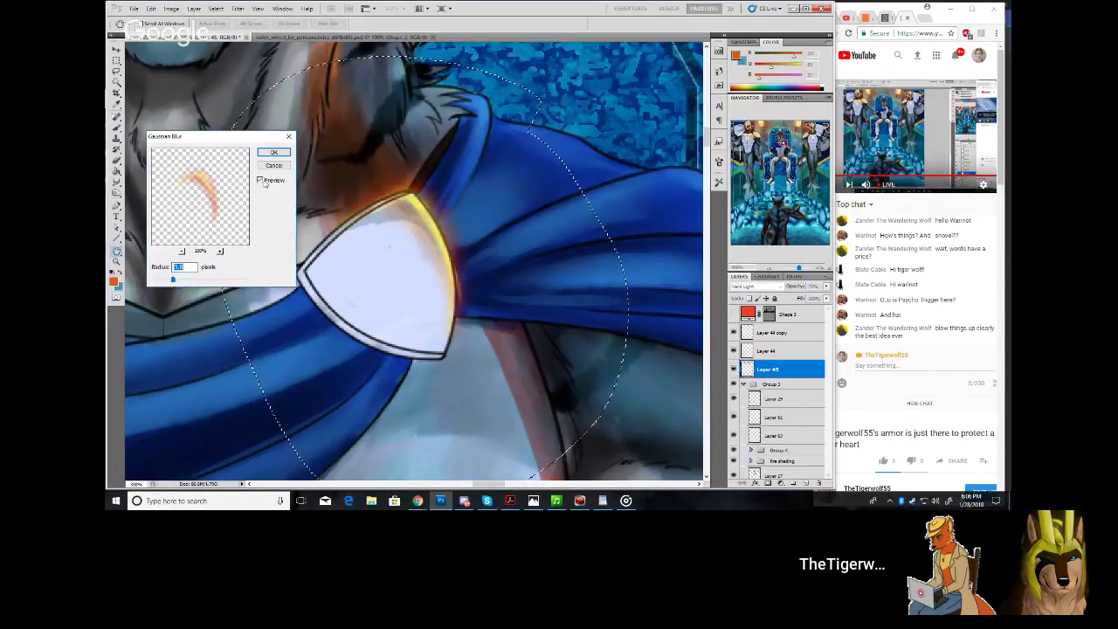
{"action": "left_click", "coordinate": [273, 152]}
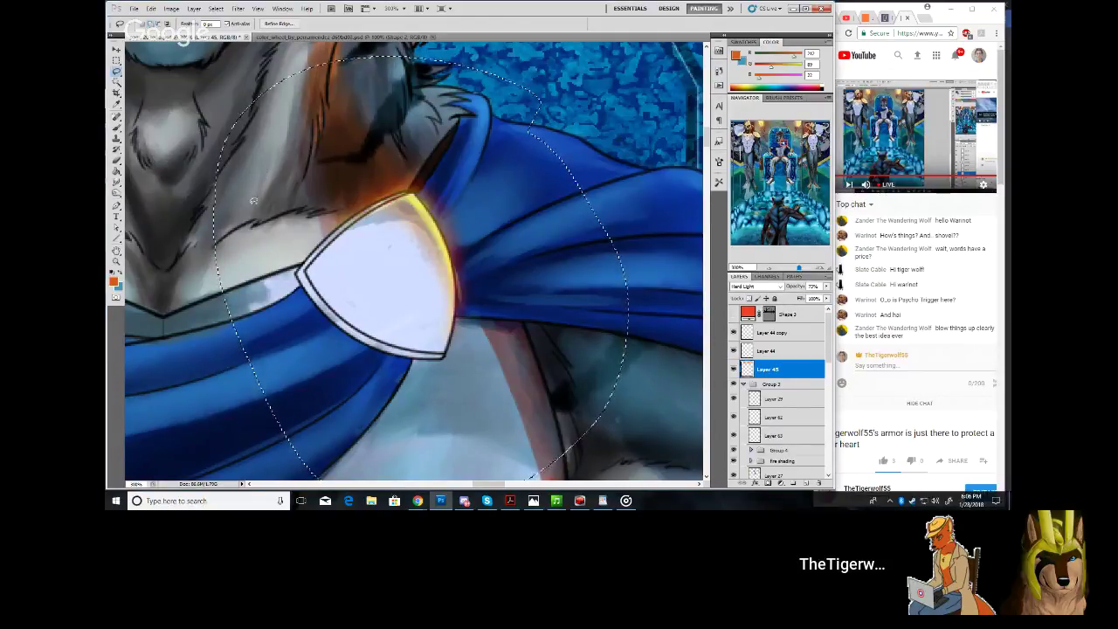
{"action": "left_click", "coordinate": [116, 62]}
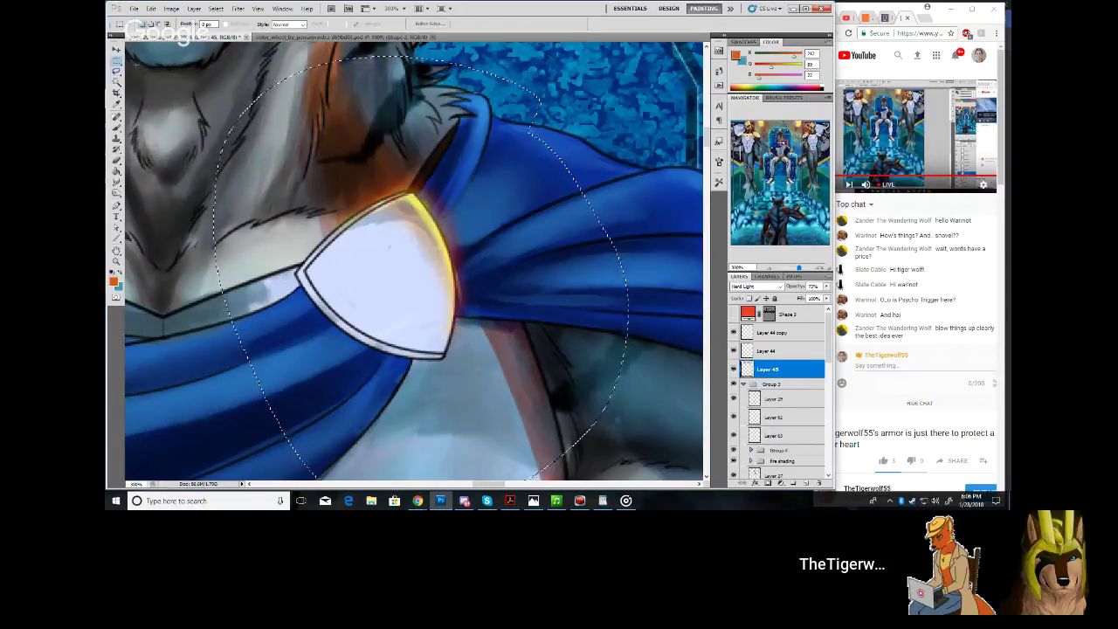
{"action": "key", "text": "ctrl+d"}
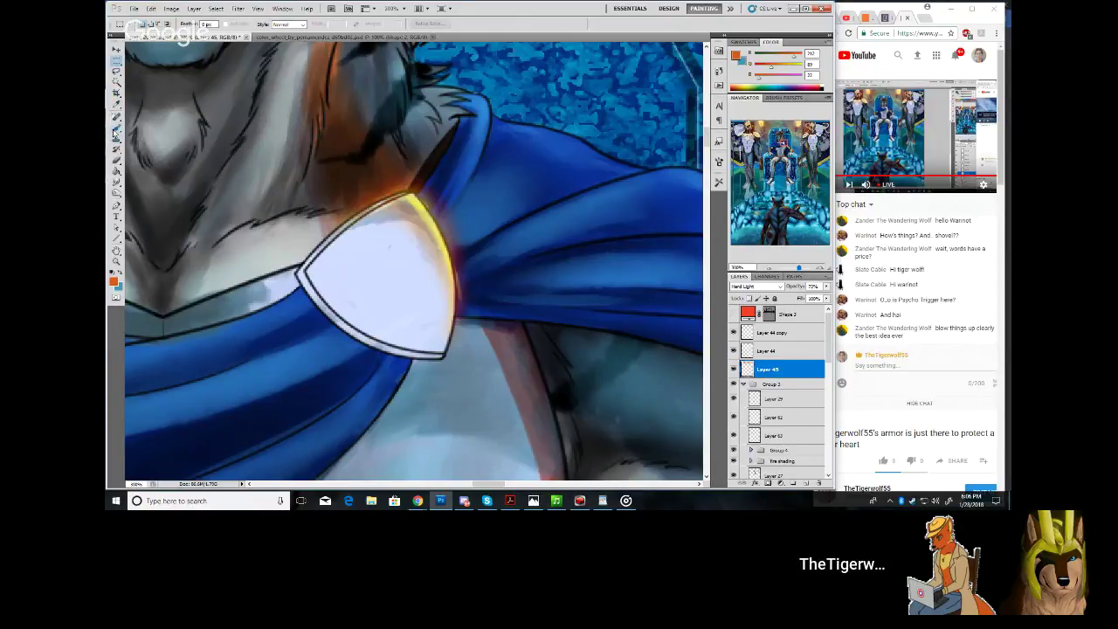
Return to Layer 63 with the Brush and shade the clasp's lower and upper inner edges in dark blue sampled from the background wall
{"action": "left_click", "coordinate": [116, 130]}
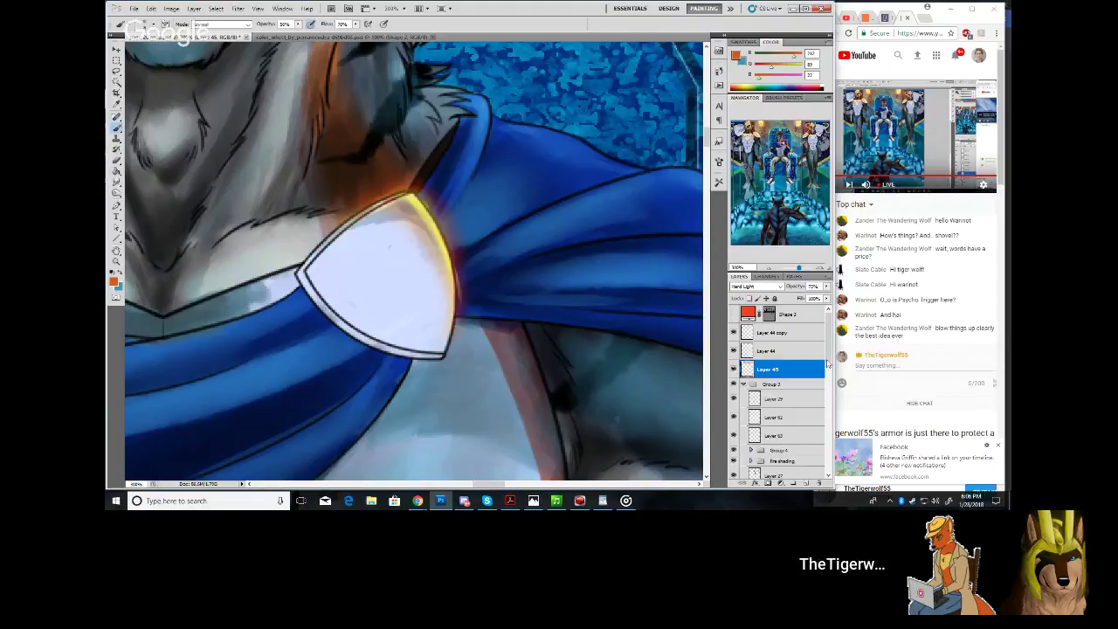
{"action": "scroll", "coordinate": [738, 393], "scroll_direction": "down", "scroll_amount": 3}
{"action": "left_click", "coordinate": [734, 387]}
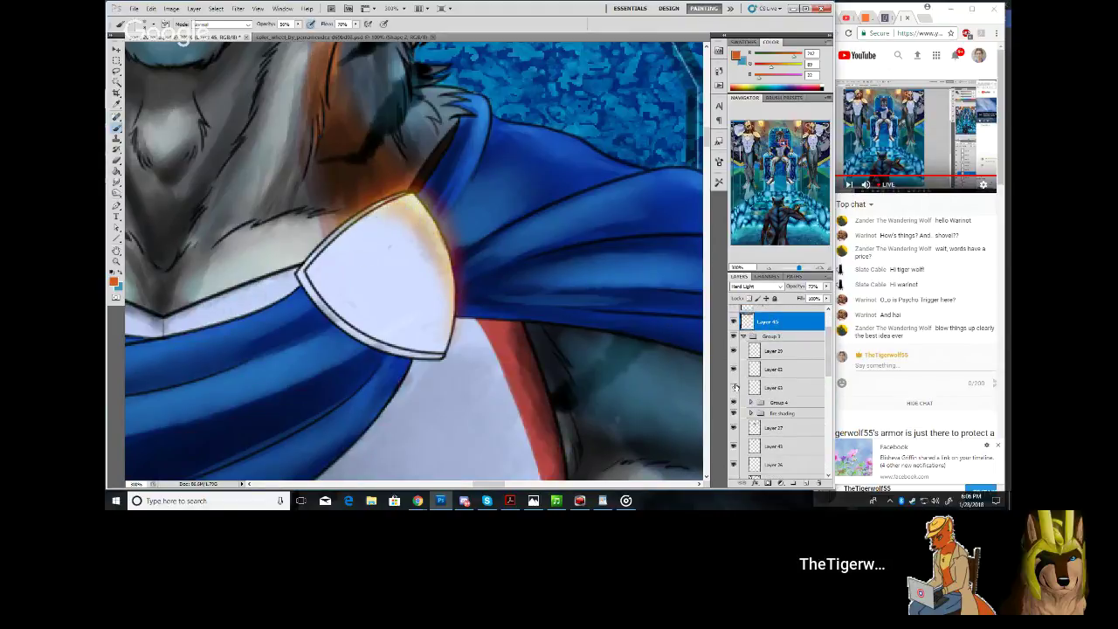
{"action": "left_click", "coordinate": [734, 386]}
{"action": "left_click", "coordinate": [780, 388]}
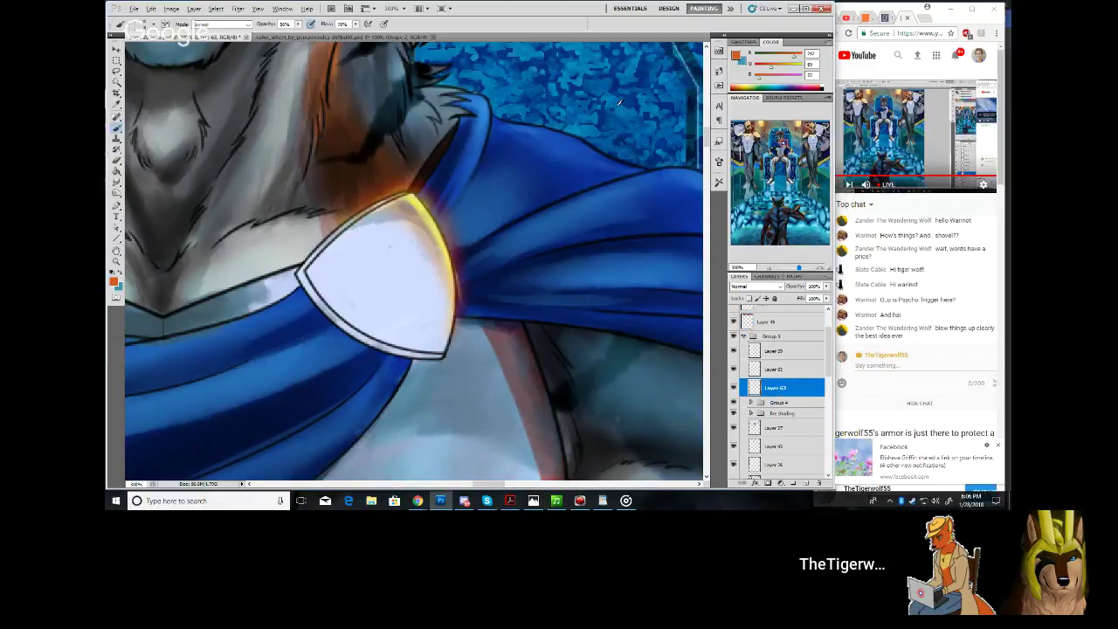
{"action": "left_click", "coordinate": [572, 135], "text": "alt"}
{"action": "mouse_move", "coordinate": [351, 315]}
{"action": "left_mouse_down"}
{"action": "mouse_move", "coordinate": [398, 341]}
{"action": "mouse_move", "coordinate": [383, 338]}
{"action": "mouse_move", "coordinate": [432, 342]}
{"action": "mouse_move", "coordinate": [379, 337]}
{"action": "mouse_move", "coordinate": [418, 342]}
{"action": "mouse_move", "coordinate": [339, 312]}
{"action": "mouse_move", "coordinate": [356, 321]}
{"action": "mouse_move", "coordinate": [317, 286]}
{"action": "mouse_move", "coordinate": [374, 333]}
{"action": "left_mouse_up"}
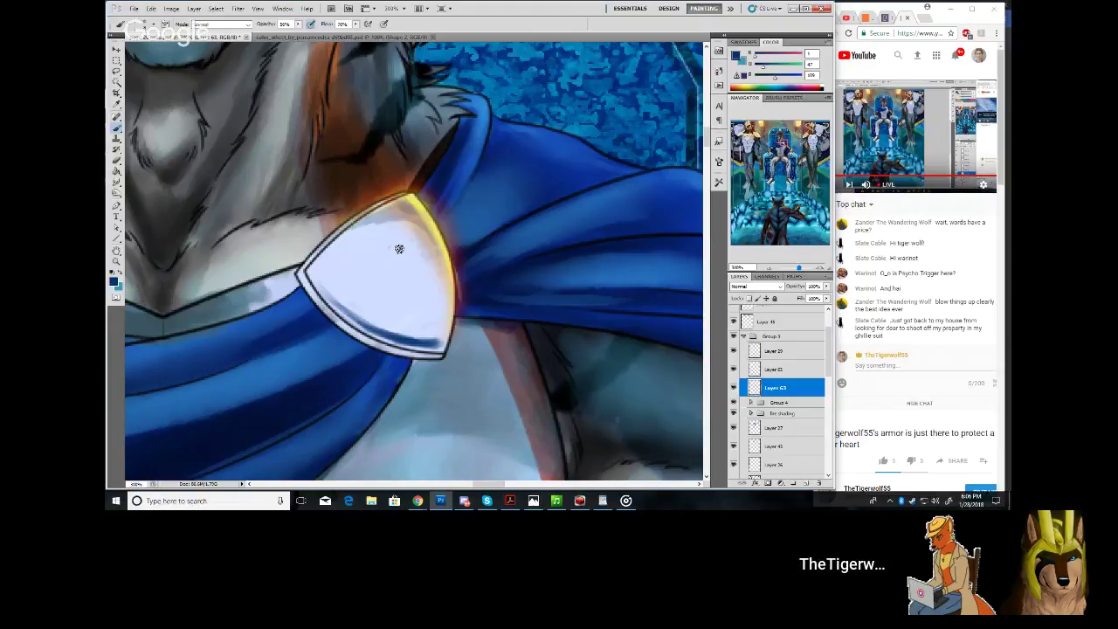
{"action": "mouse_move", "coordinate": [396, 213]}
{"action": "left_mouse_down"}
{"action": "mouse_move", "coordinate": [335, 243]}
{"action": "mouse_move", "coordinate": [350, 227]}
{"action": "mouse_move", "coordinate": [377, 210]}
{"action": "mouse_move", "coordinate": [337, 238]}
{"action": "mouse_move", "coordinate": [390, 203]}
{"action": "mouse_move", "coordinate": [307, 275]}
{"action": "mouse_move", "coordinate": [389, 220]}
{"action": "mouse_move", "coordinate": [331, 274]}
{"action": "mouse_move", "coordinate": [408, 219]}
{"action": "mouse_move", "coordinate": [318, 260]}
{"action": "left_mouse_up"}
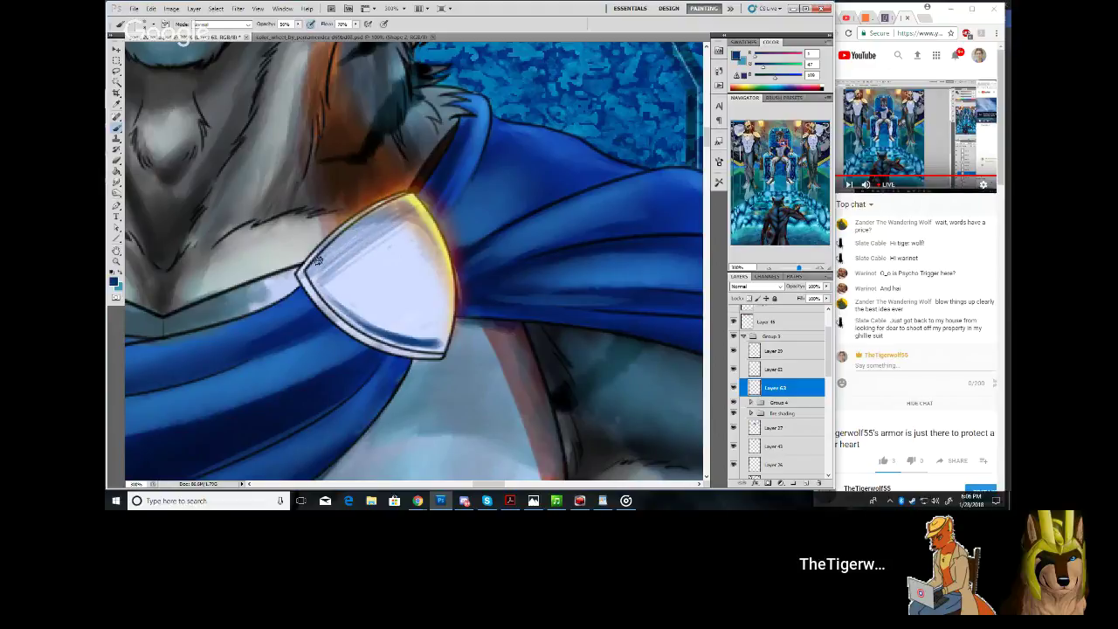
Blend the clasp's dark blue shading into its white surface using the Smudge tool with a reduced brush size
{"action": "left_click", "coordinate": [119, 180]}
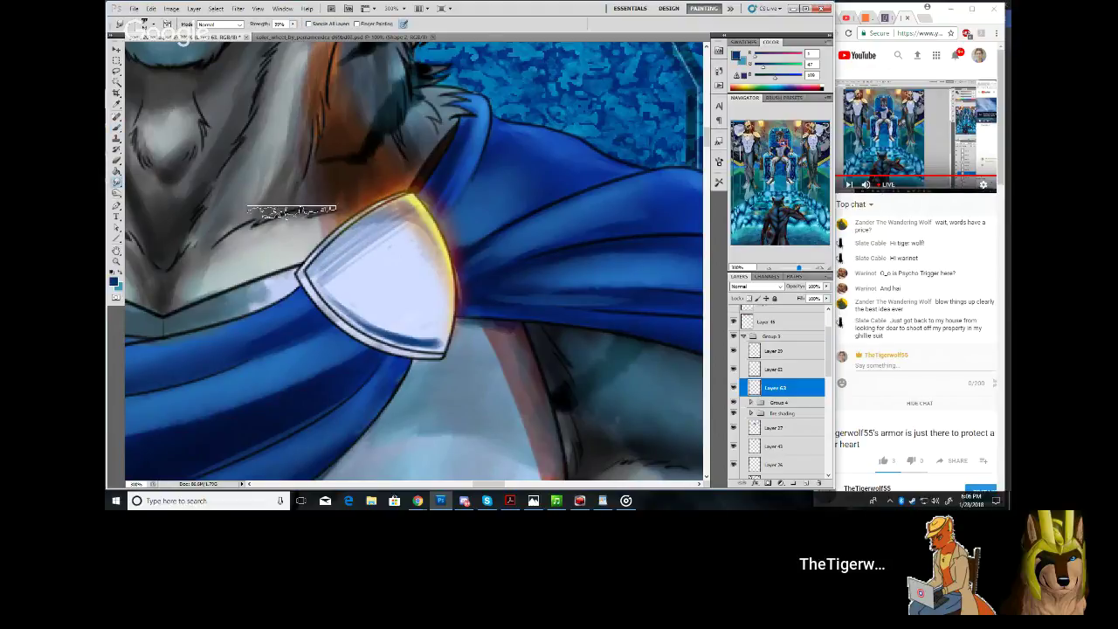
{"action": "left_click", "coordinate": [155, 23]}
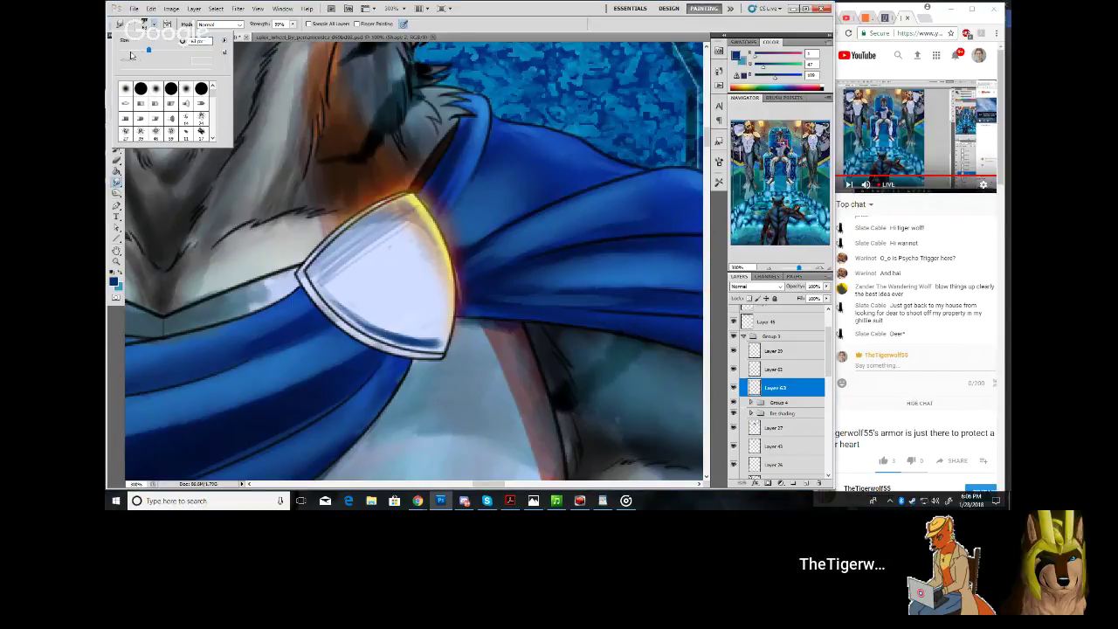
{"action": "left_click", "coordinate": [390, 214]}
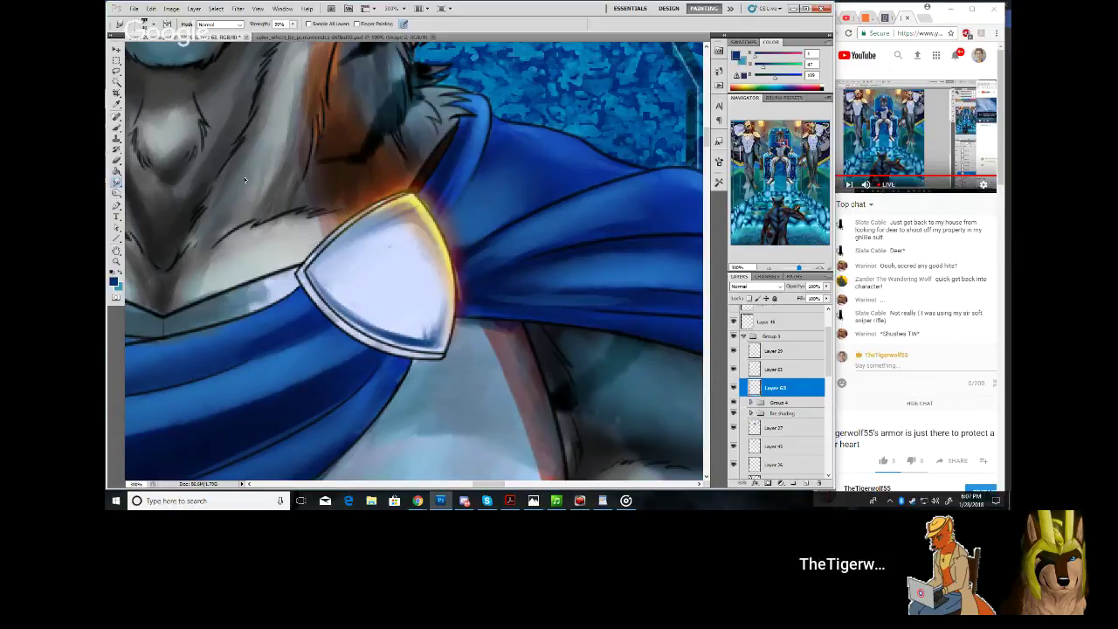
{"action": "left_click", "coordinate": [148, 24]}
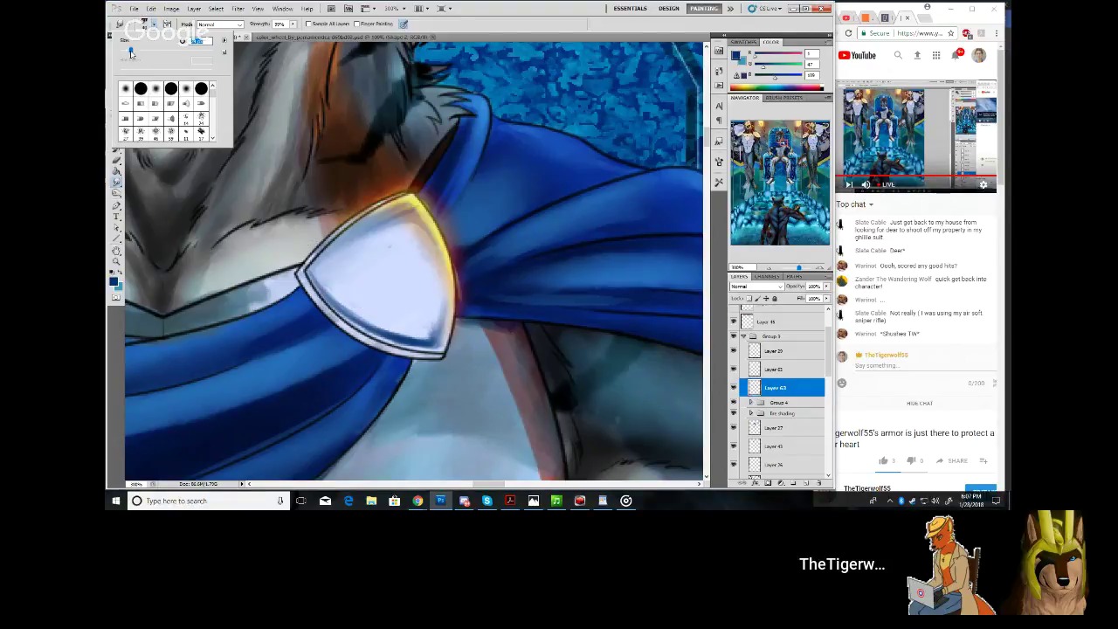
{"action": "left_click_drag", "start_coordinate": [418, 335], "coordinate": [437, 317]}
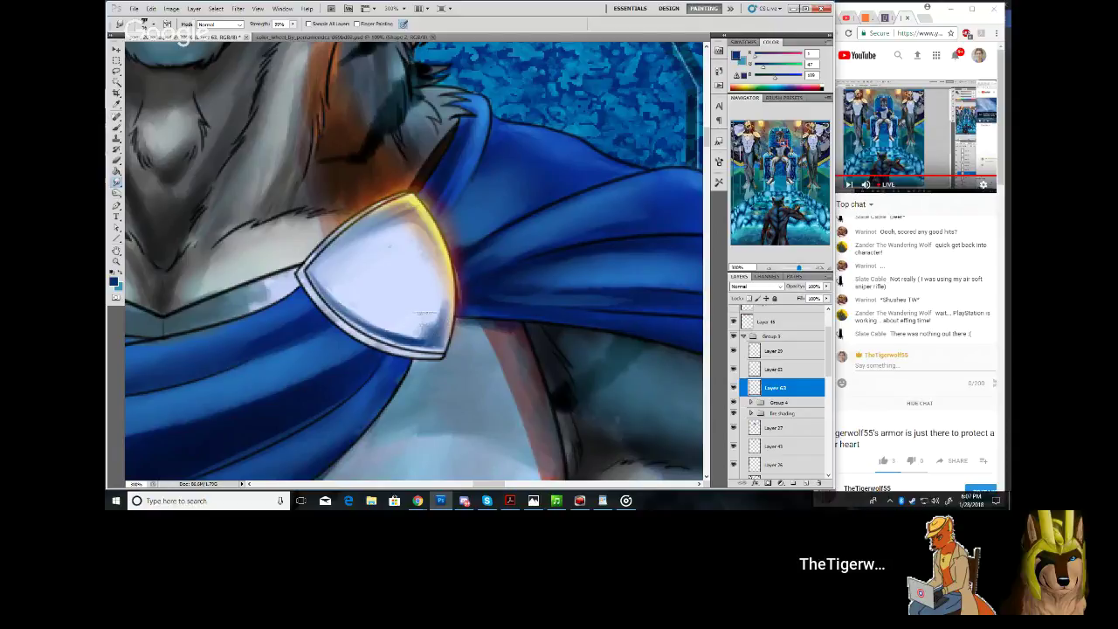
Finish smudging the clasp's lower shading and brush a pale cyan reflection onto its upper surface with colour sampled from the glowing orb
{"action": "mouse_move", "coordinate": [427, 314]}
{"action": "left_mouse_down"}
{"action": "mouse_move", "coordinate": [438, 308]}
{"action": "mouse_move", "coordinate": [442, 322]}
{"action": "mouse_move", "coordinate": [443, 287]}
{"action": "mouse_move", "coordinate": [426, 328]}
{"action": "mouse_move", "coordinate": [371, 305]}
{"action": "left_mouse_up"}
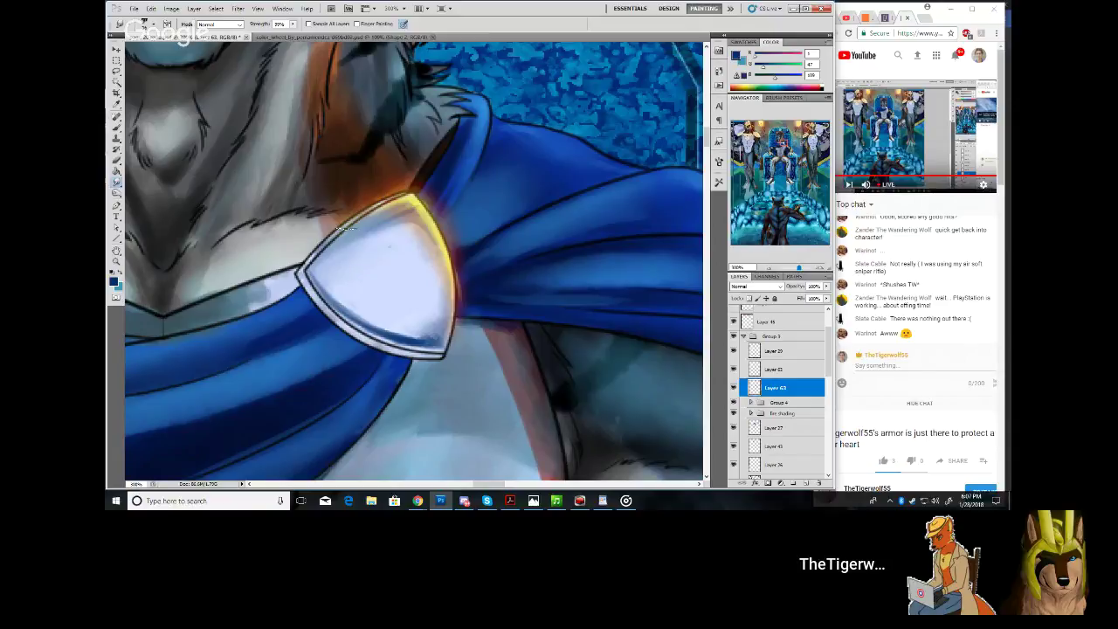
{"action": "left_click_drag", "start_coordinate": [800, 272], "coordinate": [798, 273]}
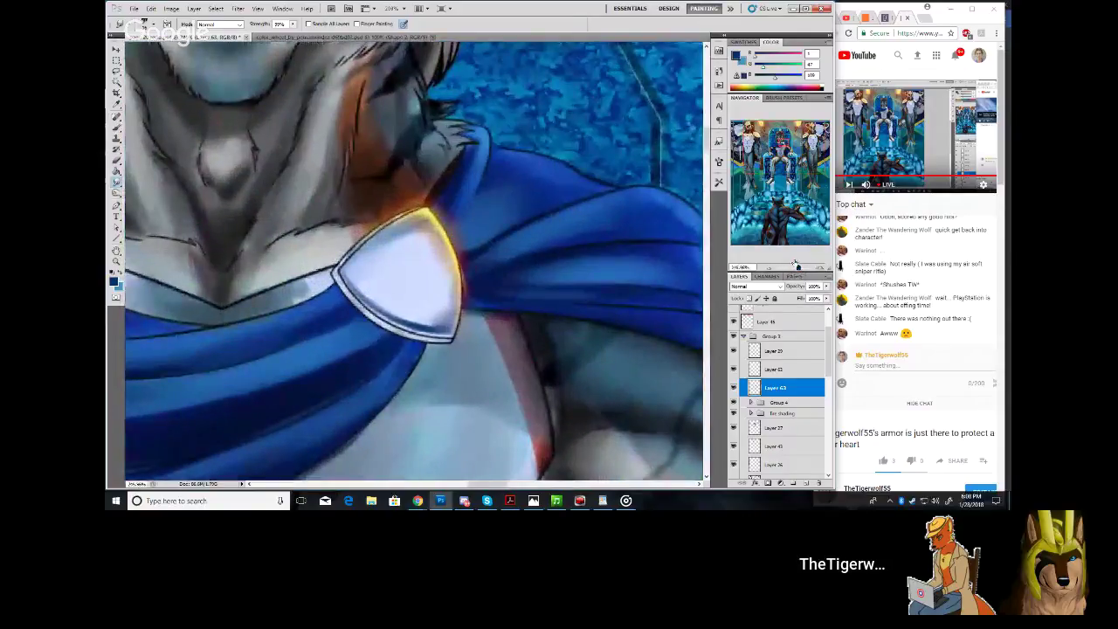
{"action": "left_click", "coordinate": [116, 128]}
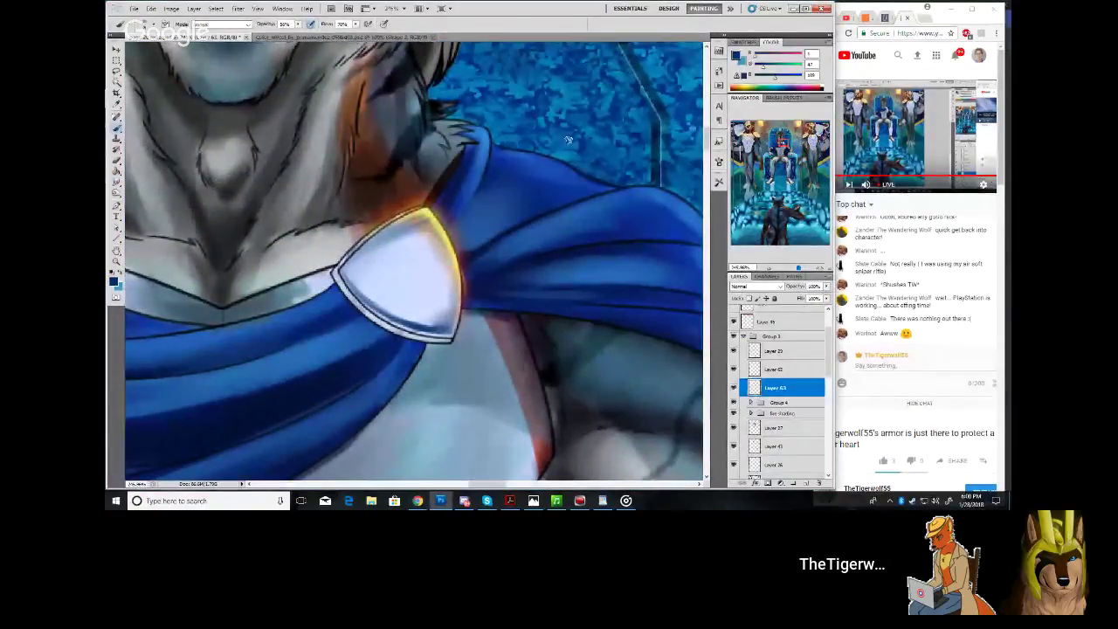
{"action": "mouse_move", "coordinate": [778, 146]}
{"action": "left_mouse_down"}
{"action": "mouse_move", "coordinate": [784, 159]}
{"action": "mouse_move", "coordinate": [821, 138]}
{"action": "mouse_move", "coordinate": [775, 132]}
{"action": "left_mouse_up"}
{"action": "left_click", "coordinate": [116, 103]}
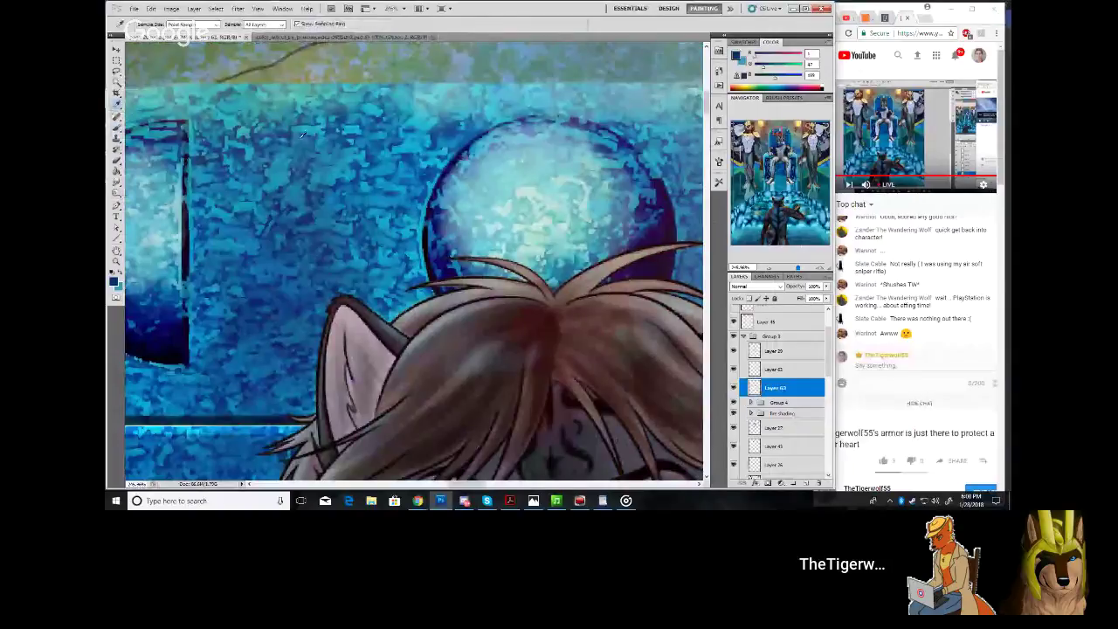
{"action": "left_click", "coordinate": [561, 180]}
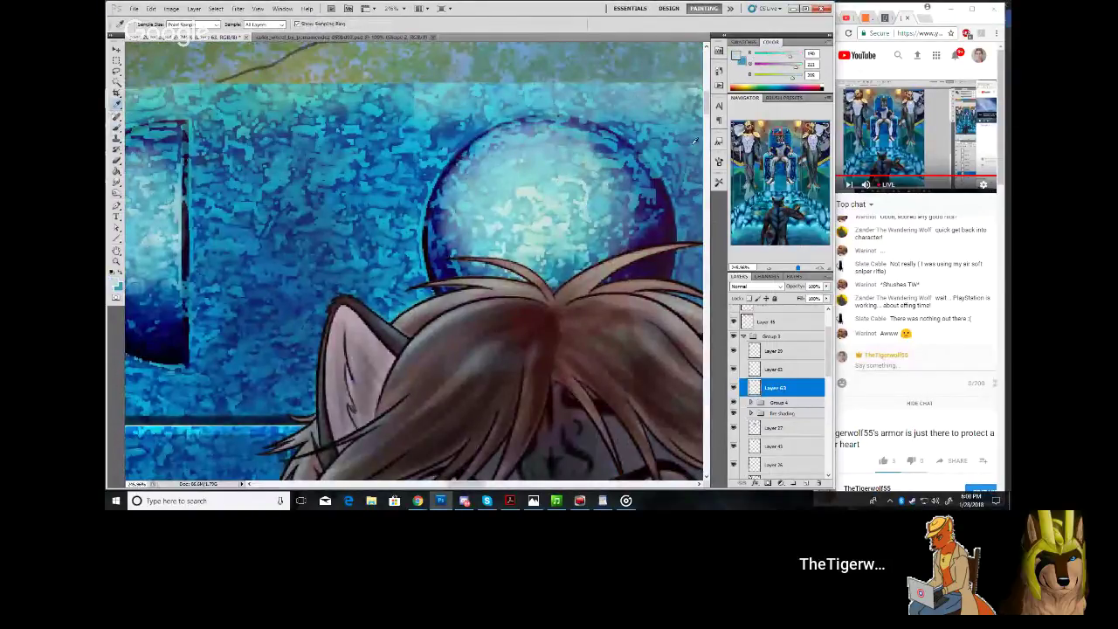
{"action": "left_click_drag", "start_coordinate": [782, 129], "coordinate": [785, 140]}
{"action": "left_click", "coordinate": [117, 128]}
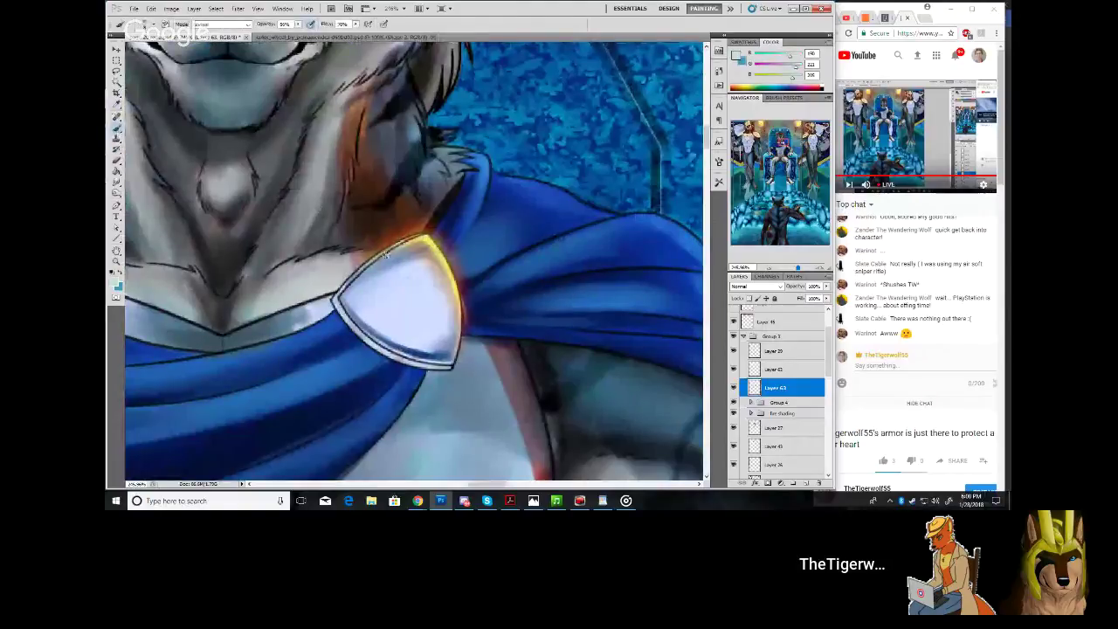
{"action": "left_click", "coordinate": [162, 24]}
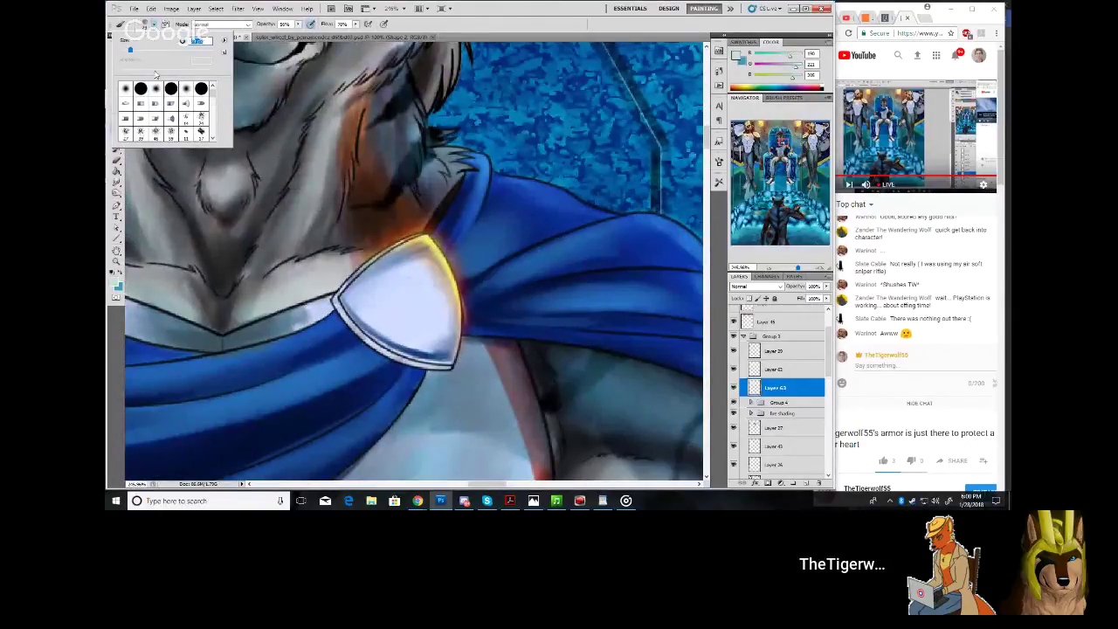
{"action": "left_click", "coordinate": [393, 284]}
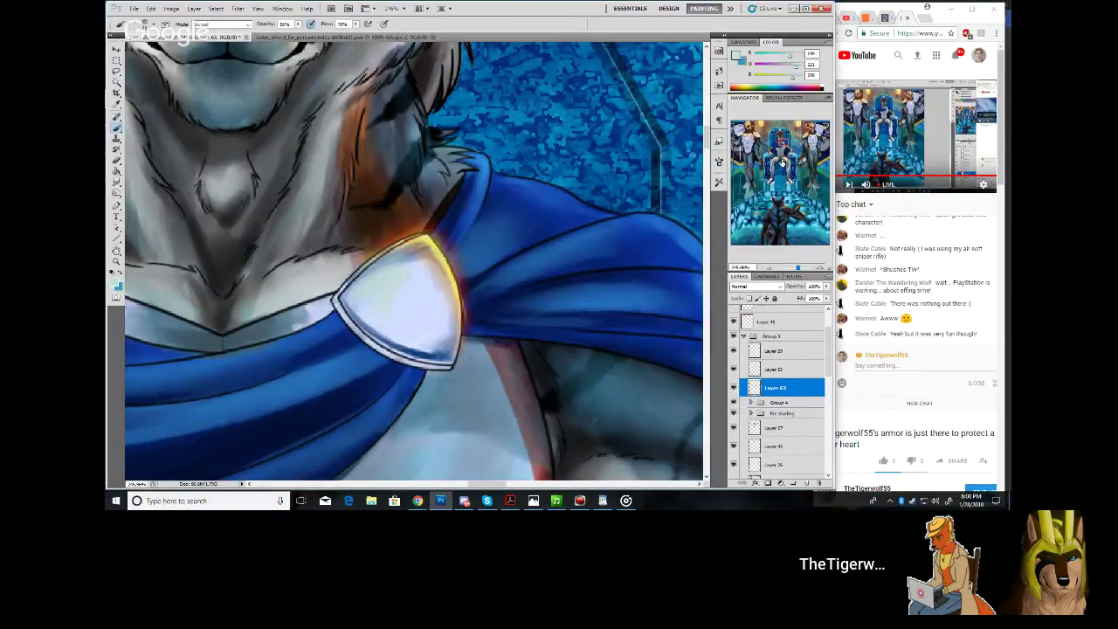
Sample a dark navy from the throne's shadowed drapery and paint a curved reflection across the clasp's lower half with a smaller brush
{"action": "left_click_drag", "start_coordinate": [781, 144], "coordinate": [792, 163]}
{"action": "left_click", "coordinate": [117, 102]}
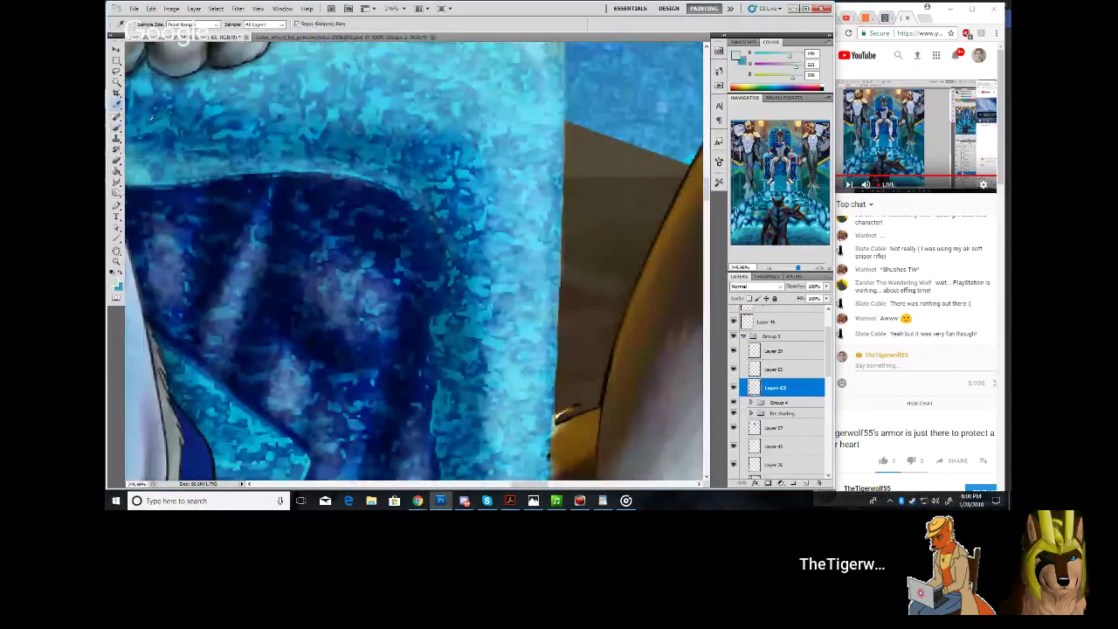
{"action": "left_click", "coordinate": [320, 201]}
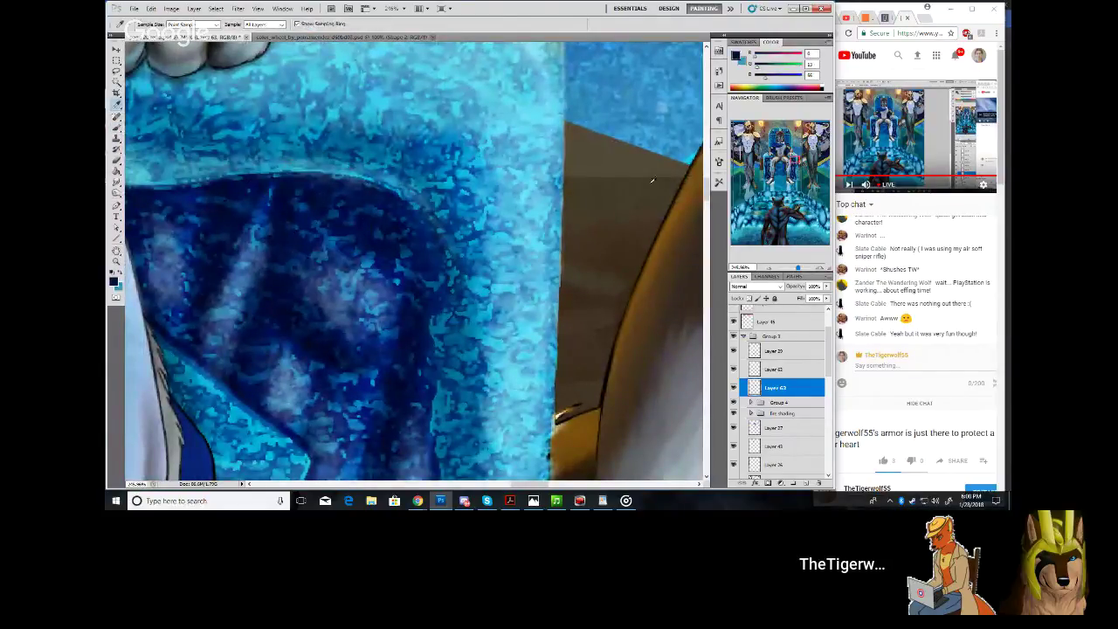
{"action": "left_click_drag", "start_coordinate": [811, 154], "coordinate": [782, 147]}
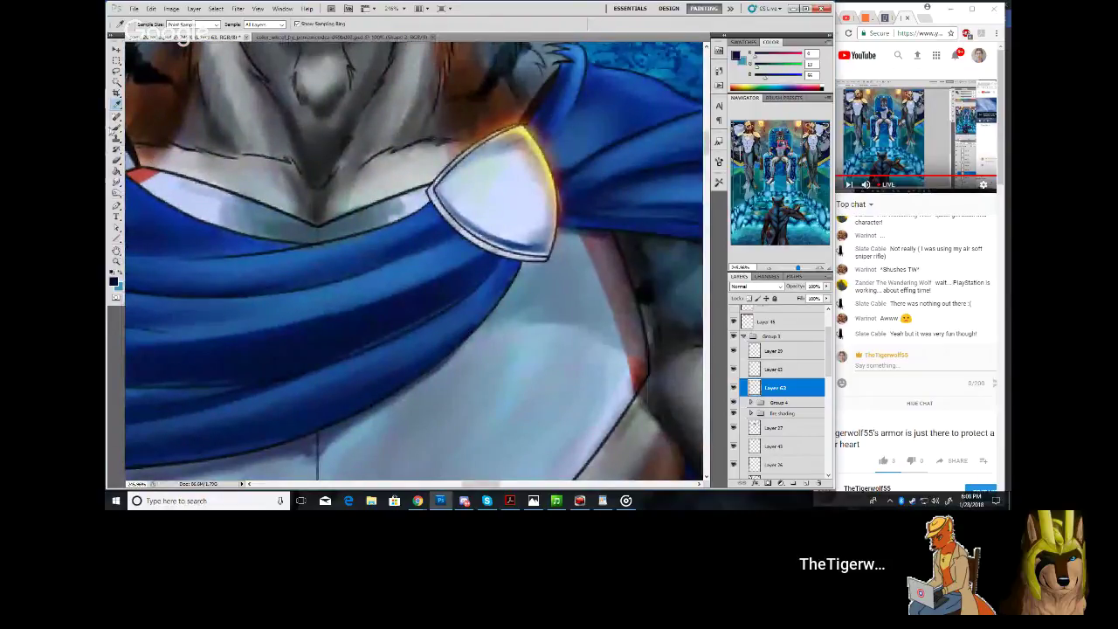
{"action": "key", "text": "b"}
{"action": "left_click", "coordinate": [151, 26]}
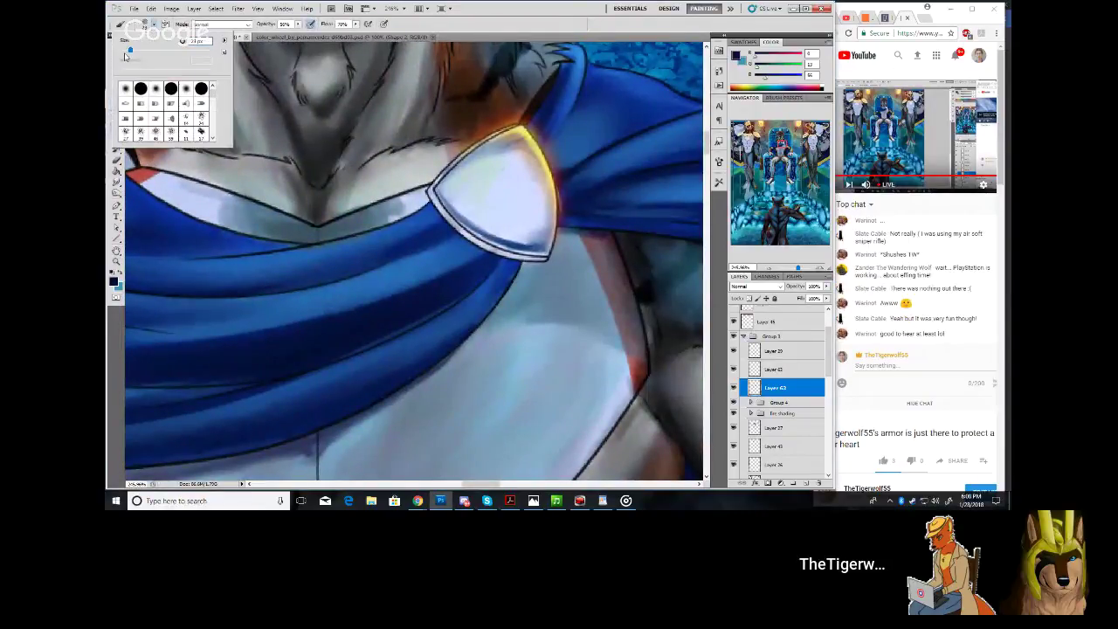
{"action": "left_click", "coordinate": [124, 49]}
{"action": "left_click", "coordinate": [539, 186]}
{"action": "left_click_drag", "start_coordinate": [524, 209], "coordinate": [528, 203]}
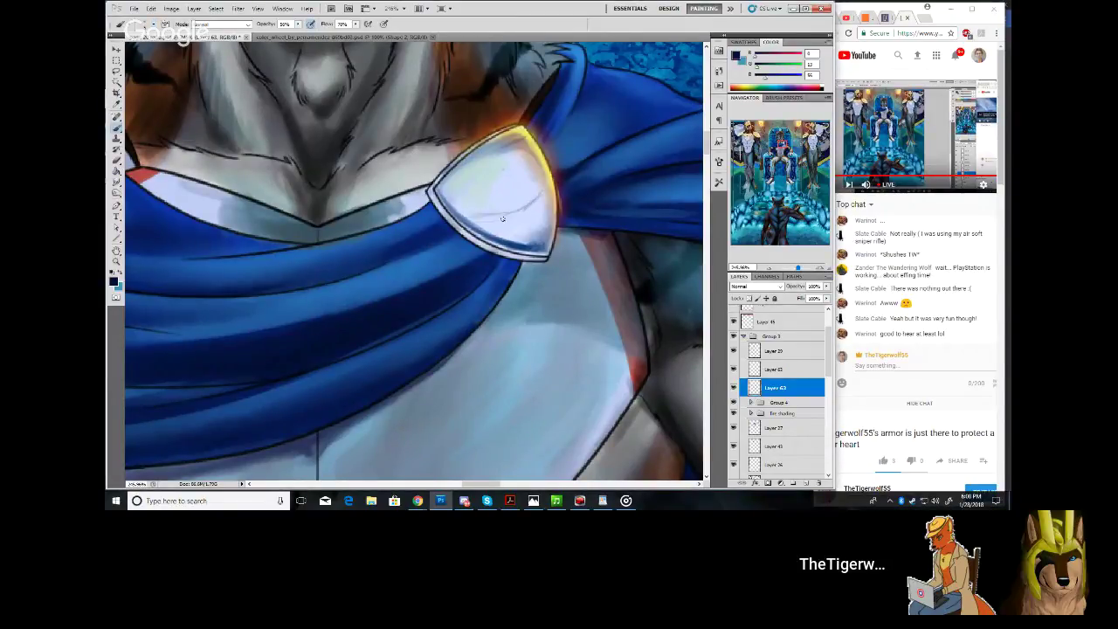
{"action": "mouse_move", "coordinate": [476, 219]}
{"action": "left_mouse_down"}
{"action": "mouse_move", "coordinate": [526, 206]}
{"action": "mouse_move", "coordinate": [498, 229]}
{"action": "mouse_move", "coordinate": [545, 223]}
{"action": "left_mouse_up"}
Smudge the curved navy reflection into the clasp's white surface
{"action": "key", "text": "r"}
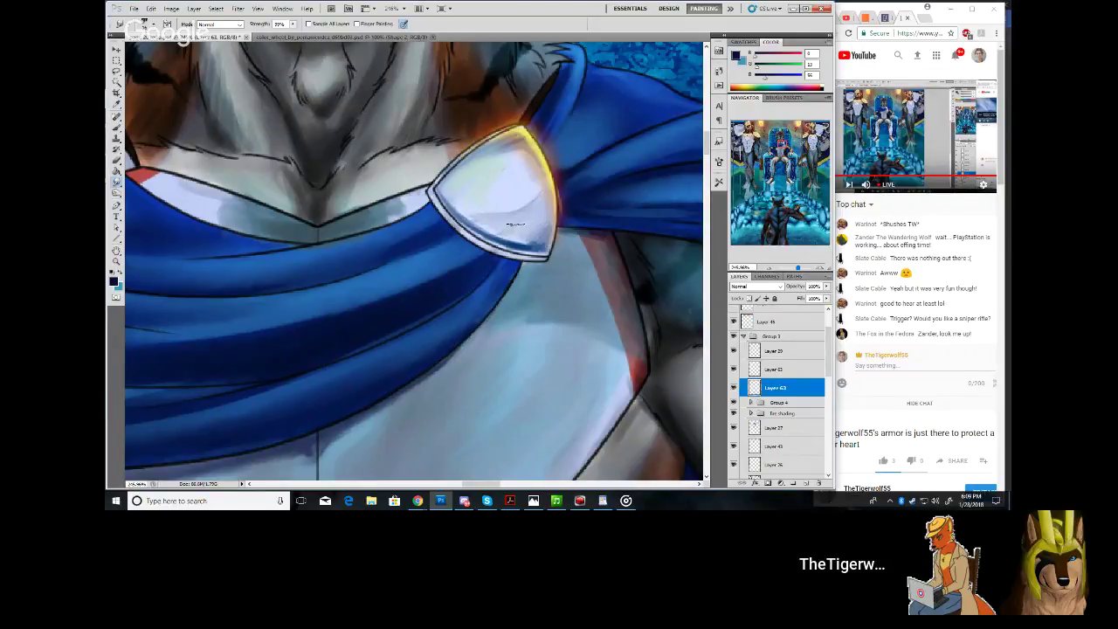
{"action": "left_click_drag", "start_coordinate": [515, 225], "coordinate": [509, 224]}
{"action": "left_click_drag", "start_coordinate": [515, 197], "coordinate": [526, 202]}
Darken the clasp's lower-left rim with the dark navy using the Brush
{"action": "mouse_move", "coordinate": [799, 267]}
{"action": "left_mouse_down"}
{"action": "mouse_move", "coordinate": [790, 270]}
{"action": "mouse_move", "coordinate": [801, 271]}
{"action": "left_mouse_up"}
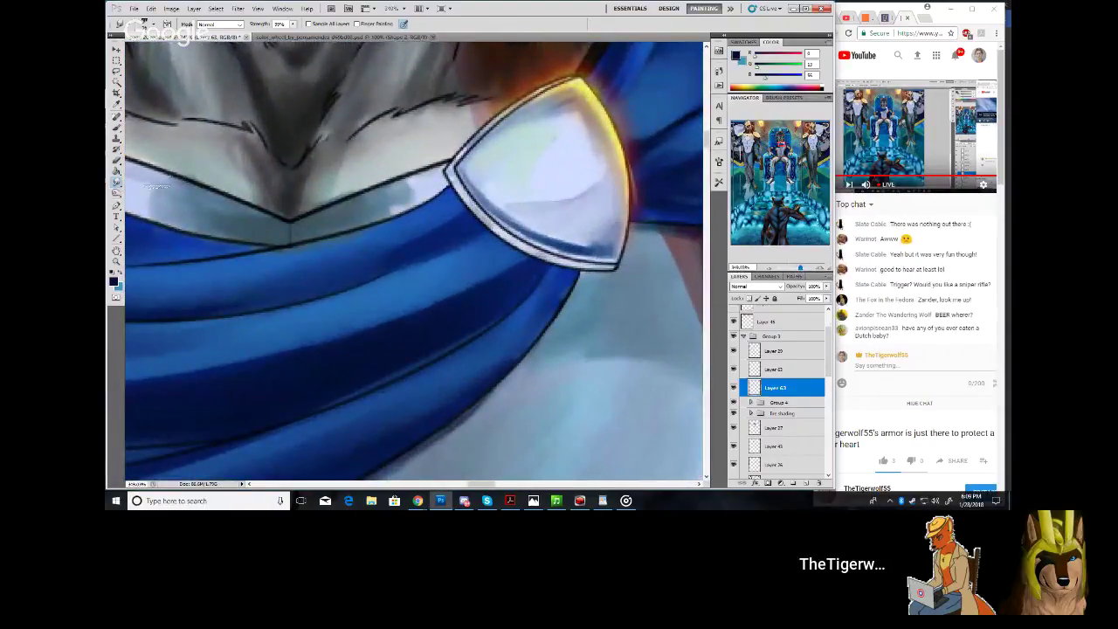
{"action": "left_click", "coordinate": [117, 128]}
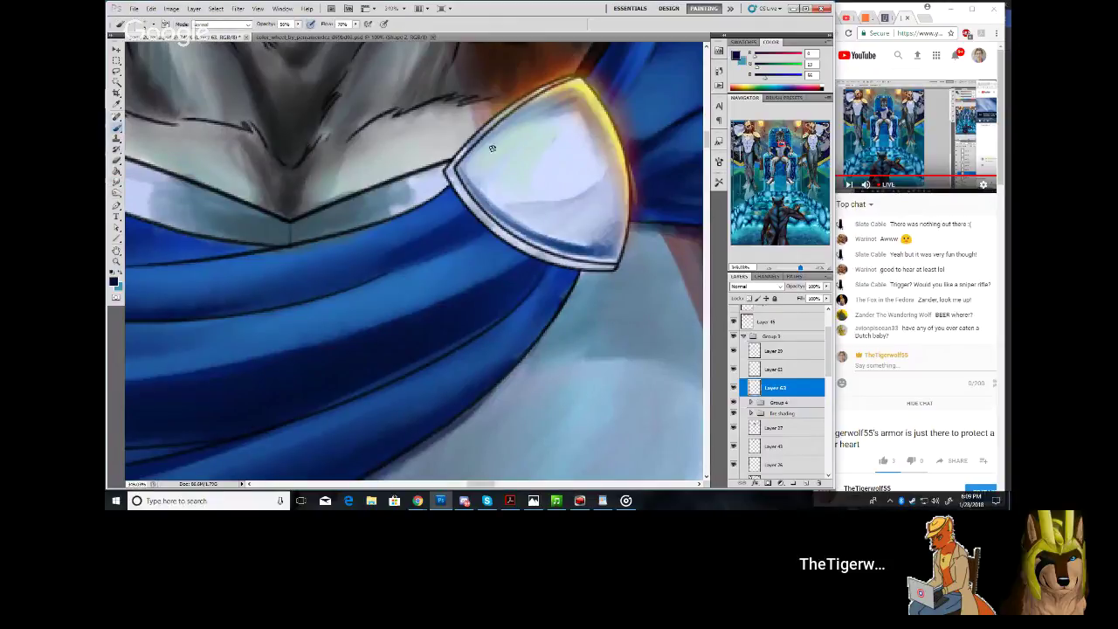
{"action": "mouse_move", "coordinate": [454, 184]}
{"action": "left_mouse_down"}
{"action": "mouse_move", "coordinate": [497, 231]}
{"action": "mouse_move", "coordinate": [457, 185]}
{"action": "mouse_move", "coordinate": [514, 243]}
{"action": "left_mouse_up"}
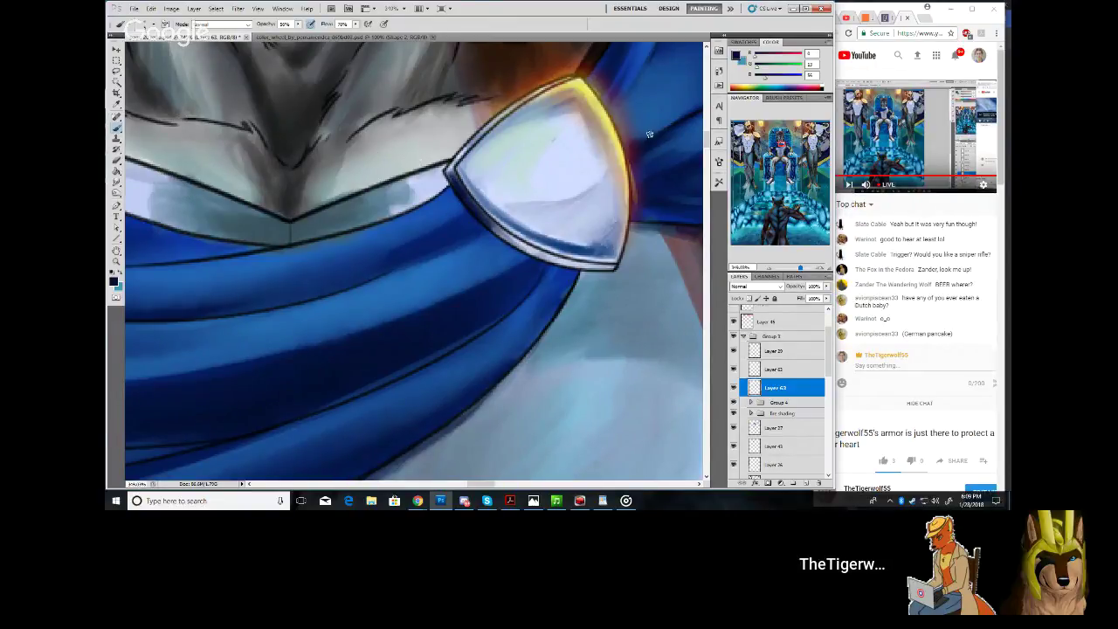
{"action": "left_click_drag", "start_coordinate": [782, 142], "coordinate": [782, 142]}
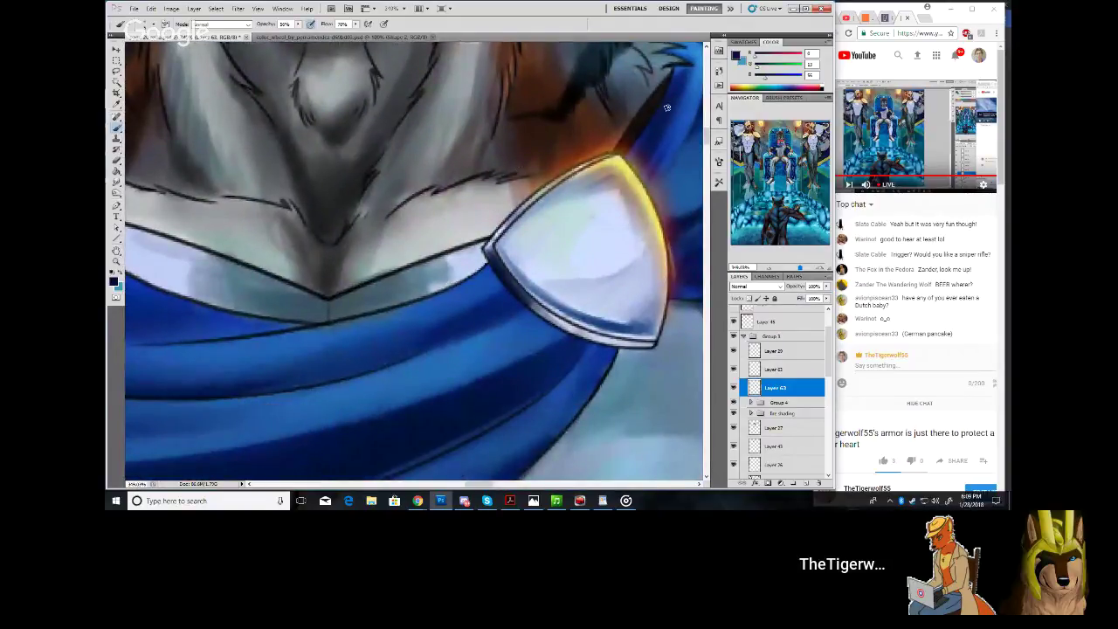
Change the foreground colour to a muted blue (RGB 104, 123, 188) and paint it along the clasp's upper-left rim
{"action": "left_click", "coordinate": [736, 55]}
{"action": "left_click_drag", "start_coordinate": [508, 177], "coordinate": [486, 166]}
{"action": "left_click", "coordinate": [637, 128]}
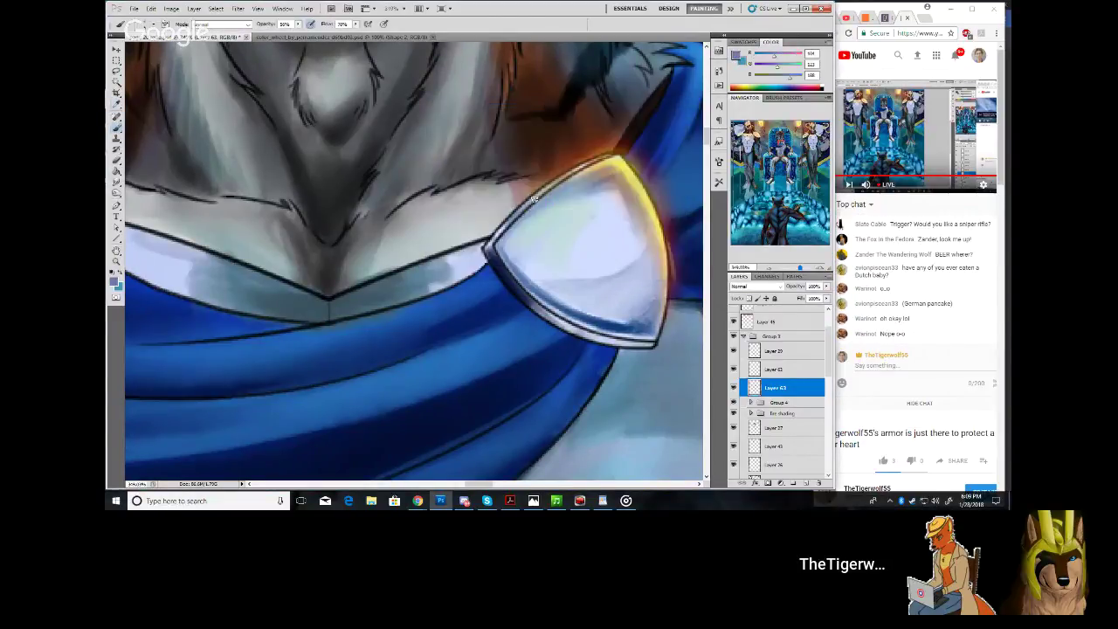
{"action": "left_click_drag", "start_coordinate": [489, 245], "coordinate": [528, 199]}
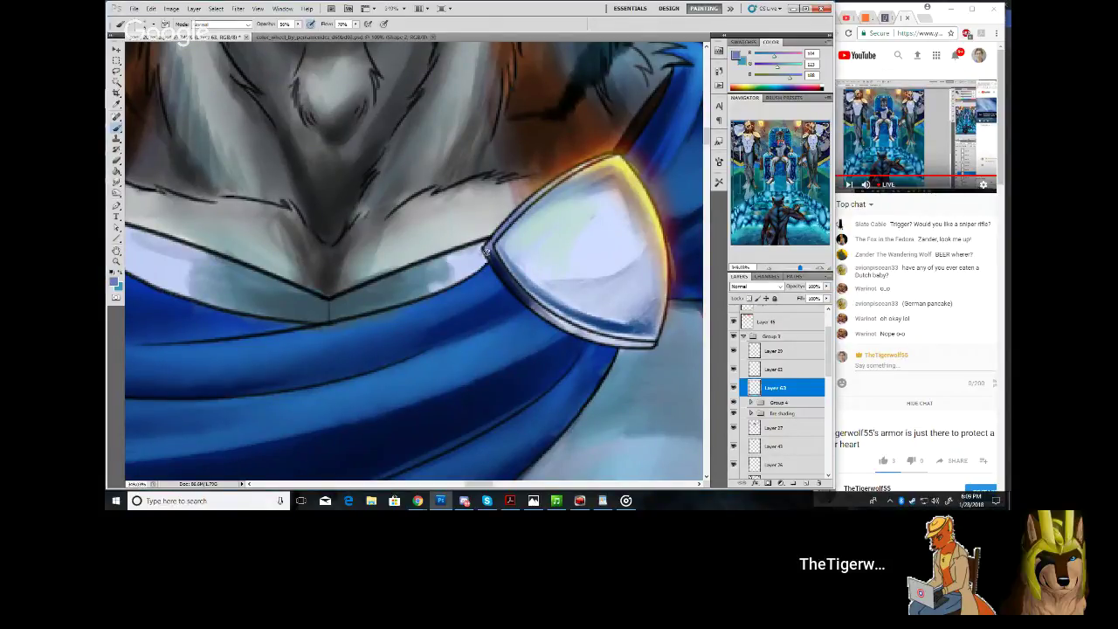
Shift the foreground colour to a teal of hue 185° and touch up the clasp's rim with it
{"action": "left_click", "coordinate": [735, 55]}
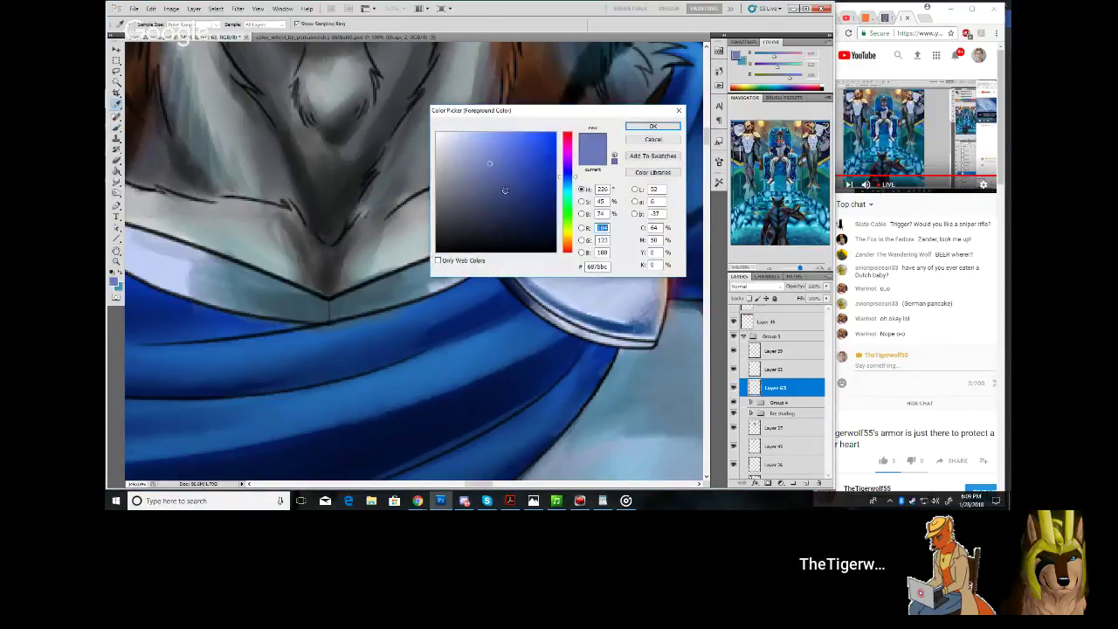
{"action": "left_click_drag", "start_coordinate": [570, 192], "coordinate": [567, 182]}
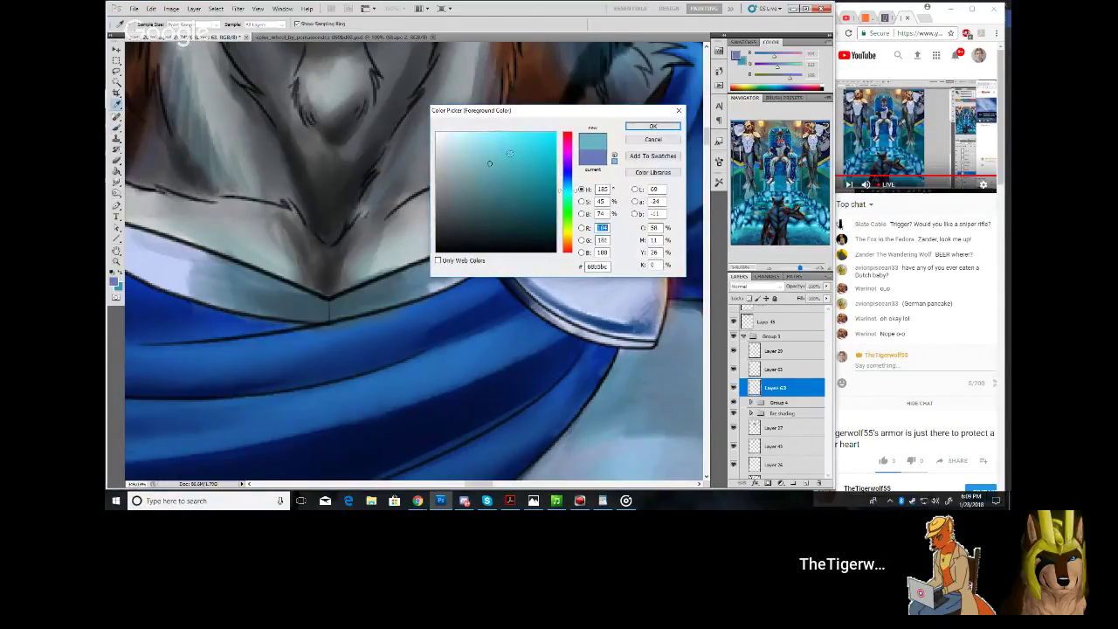
{"action": "left_click", "coordinate": [646, 127]}
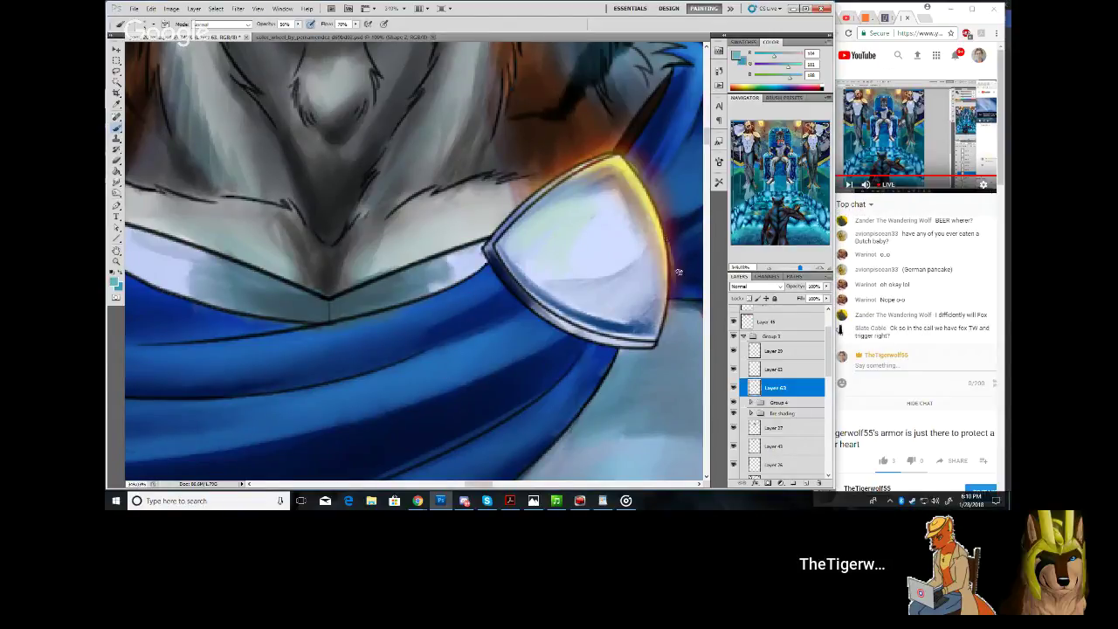
{"action": "left_click", "coordinate": [778, 145]}
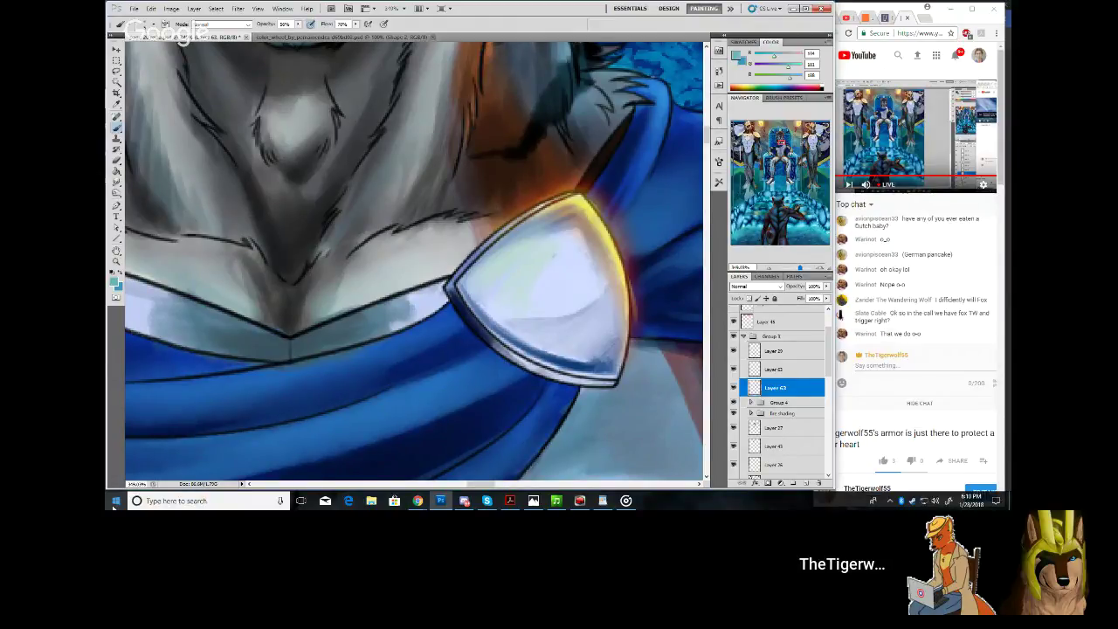
Smudge the clasp's yellow-lit right edge and top corner to soften the rim light
{"action": "left_click", "coordinate": [117, 184]}
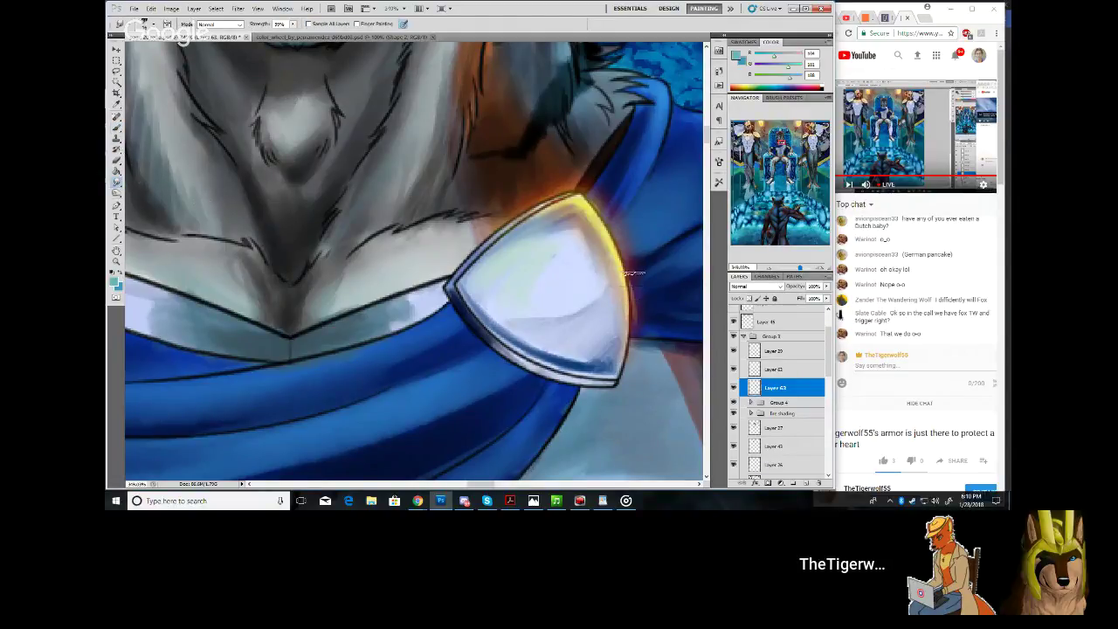
{"action": "mouse_move", "coordinate": [631, 273]}
{"action": "left_mouse_down"}
{"action": "mouse_move", "coordinate": [631, 353]}
{"action": "mouse_move", "coordinate": [637, 292]}
{"action": "mouse_move", "coordinate": [639, 315]}
{"action": "left_mouse_up"}
{"action": "mouse_move", "coordinate": [598, 193]}
{"action": "left_mouse_down"}
{"action": "mouse_move", "coordinate": [591, 201]}
{"action": "mouse_move", "coordinate": [576, 171]}
{"action": "mouse_move", "coordinate": [541, 197]}
{"action": "mouse_move", "coordinate": [552, 192]}
{"action": "left_mouse_up"}
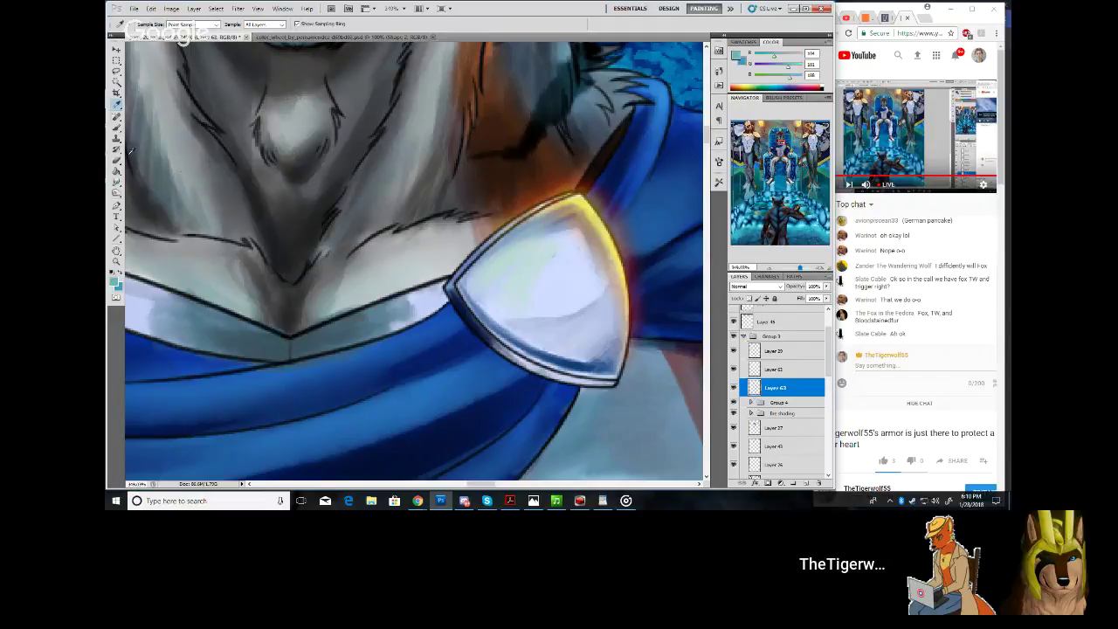
Paint reflections along the clasp's lower rim with the Brush, using blues sampled from the cape and the artwork around the rim
{"action": "key", "text": "b"}
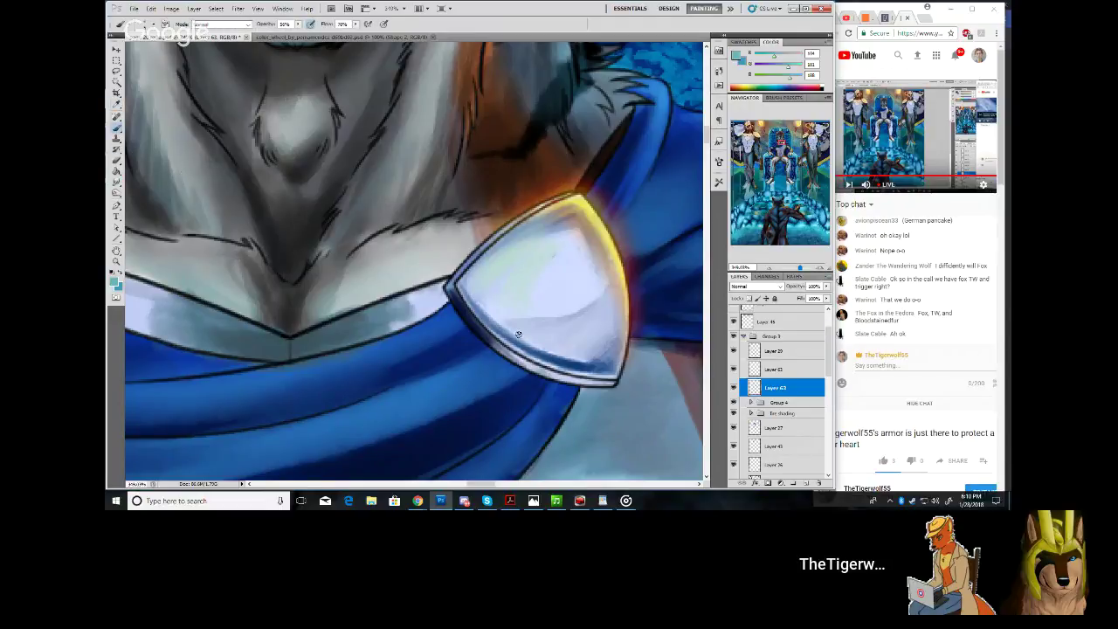
{"action": "left_click", "coordinate": [553, 389], "text": "alt"}
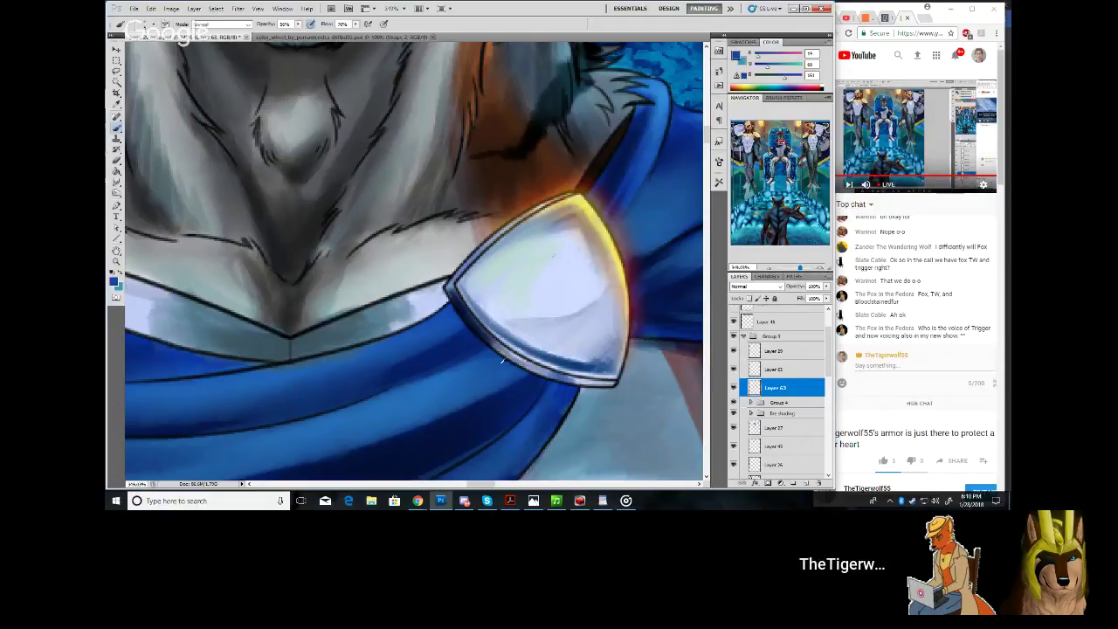
{"action": "left_click", "coordinate": [513, 363], "text": "alt"}
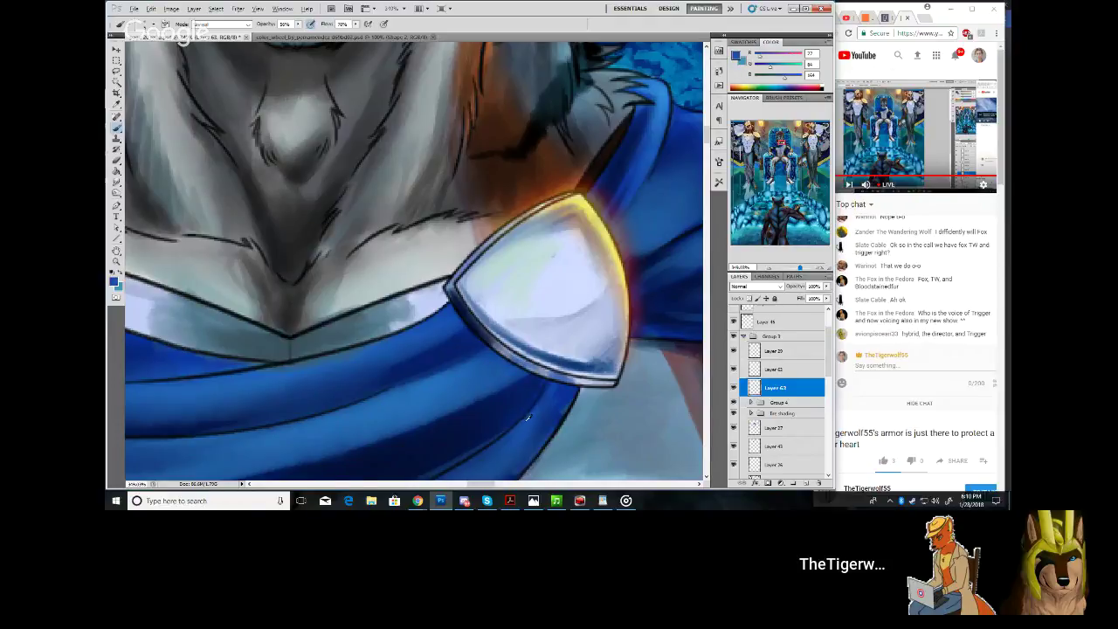
{"action": "left_click", "coordinate": [498, 406], "text": "alt"}
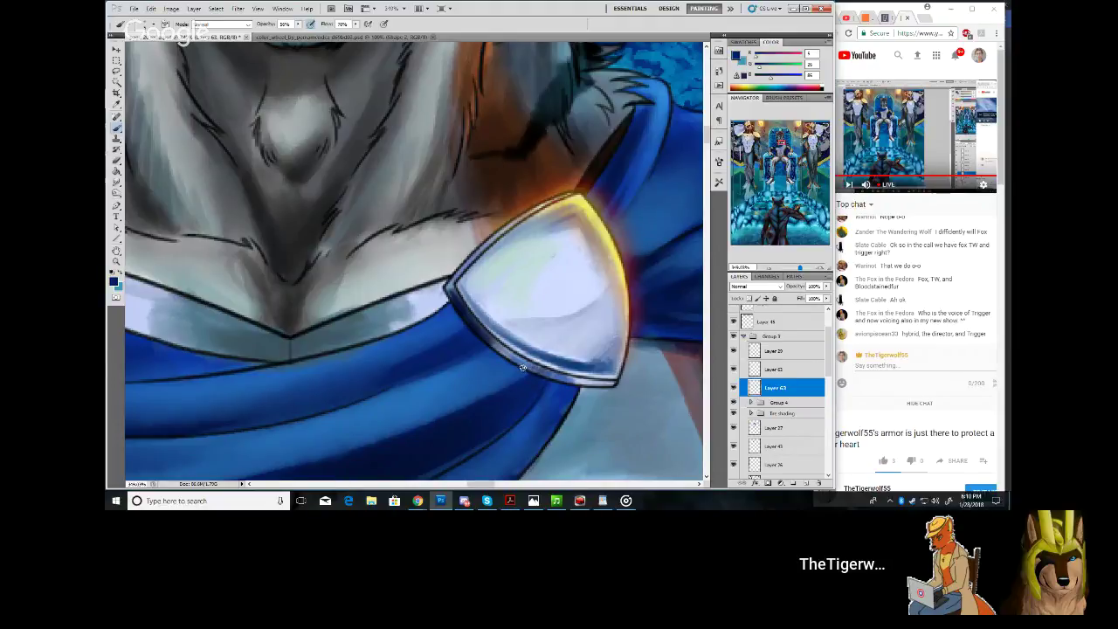
{"action": "left_click", "coordinate": [589, 389], "text": "alt"}
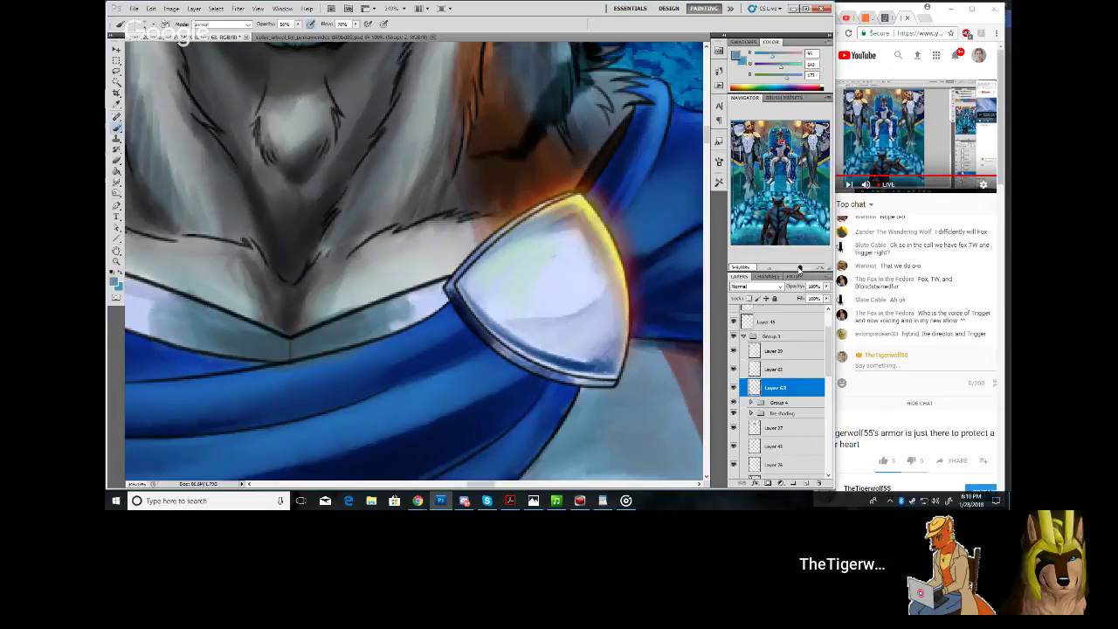
Sample a light blue from the glowing stone ledge below the throne as the foreground colour for the torso armour
{"action": "left_click_drag", "start_coordinate": [799, 269], "coordinate": [797, 268]}
{"action": "left_click_drag", "start_coordinate": [783, 148], "coordinate": [778, 164]}
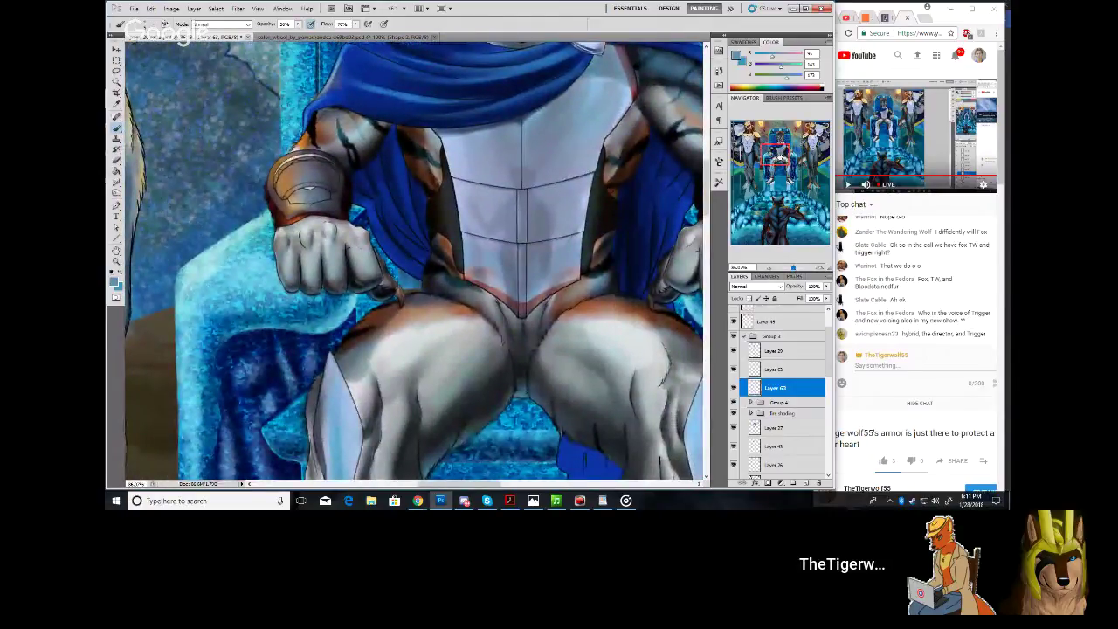
{"action": "left_click_drag", "start_coordinate": [778, 163], "coordinate": [780, 196]}
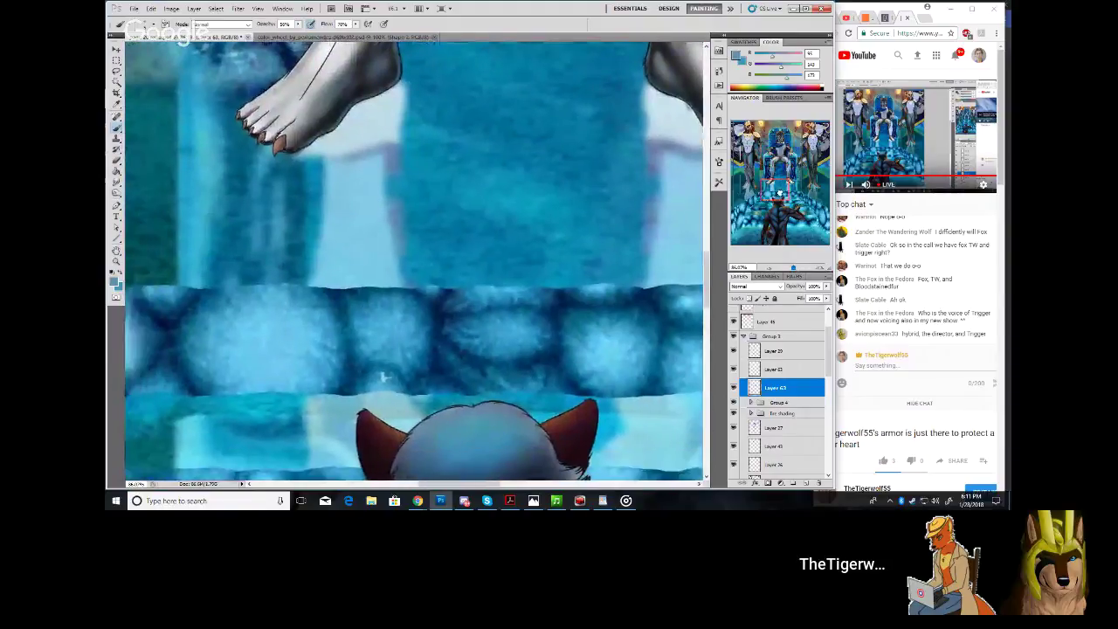
{"action": "left_click_drag", "start_coordinate": [382, 377], "coordinate": [393, 377]}
{"action": "left_click", "coordinate": [308, 326], "text": "alt"}
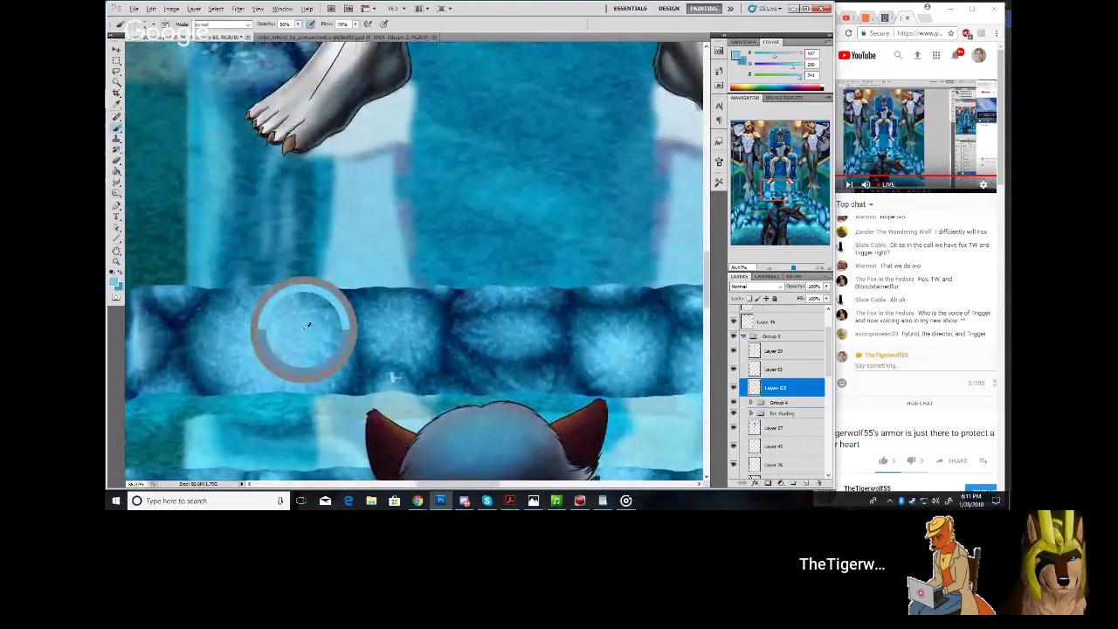
{"action": "left_click", "coordinate": [305, 325], "text": "alt"}
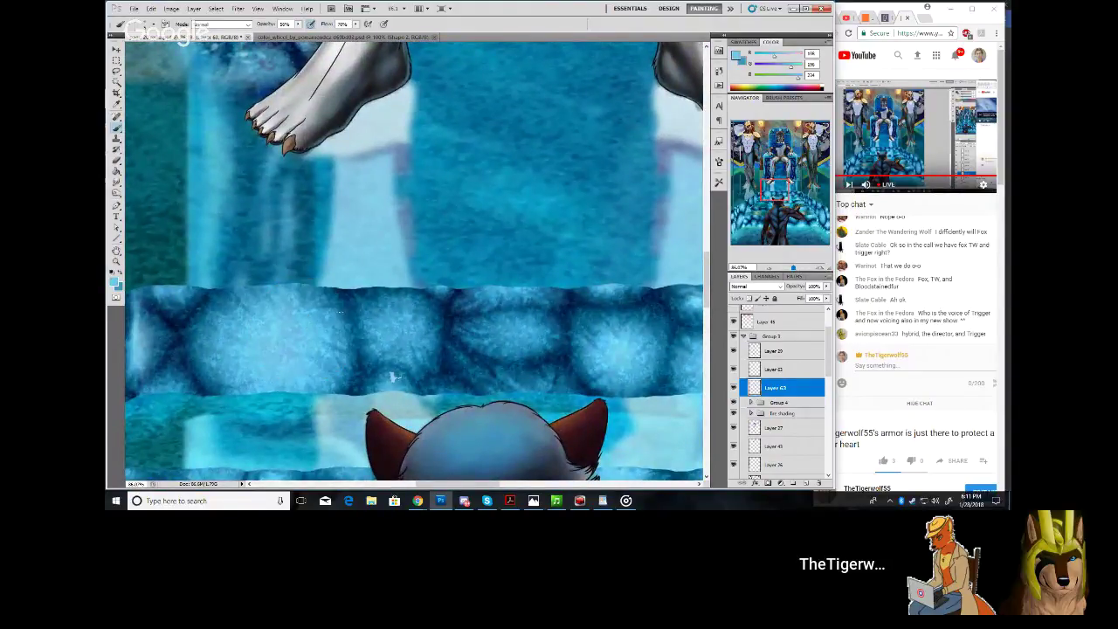
{"action": "left_click_drag", "start_coordinate": [777, 188], "coordinate": [778, 158]}
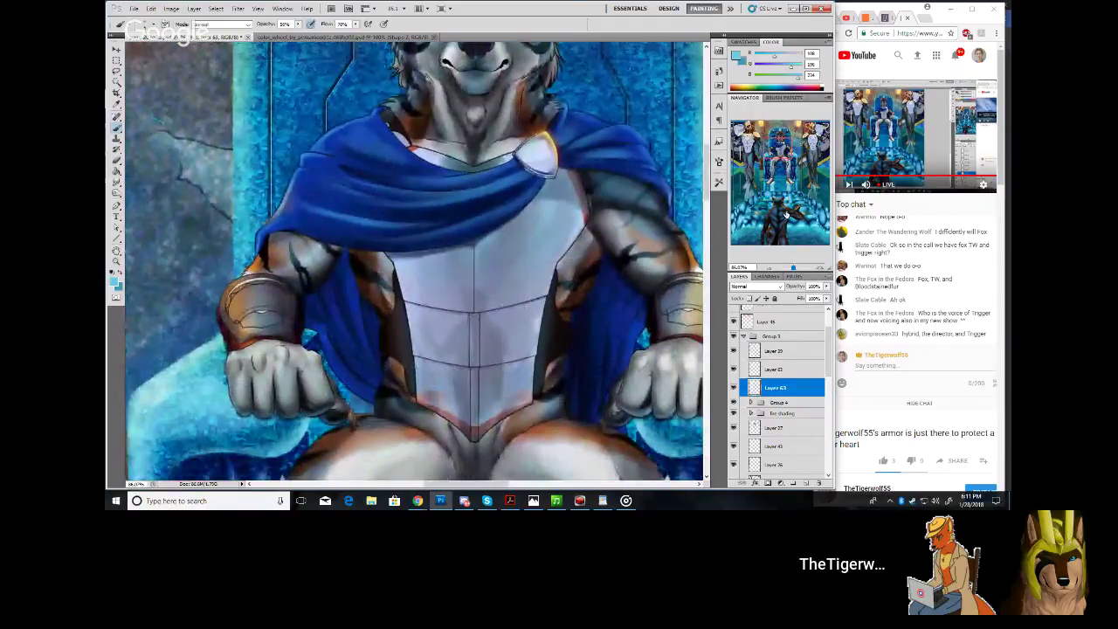
{"action": "left_click_drag", "start_coordinate": [793, 267], "coordinate": [795, 267]}
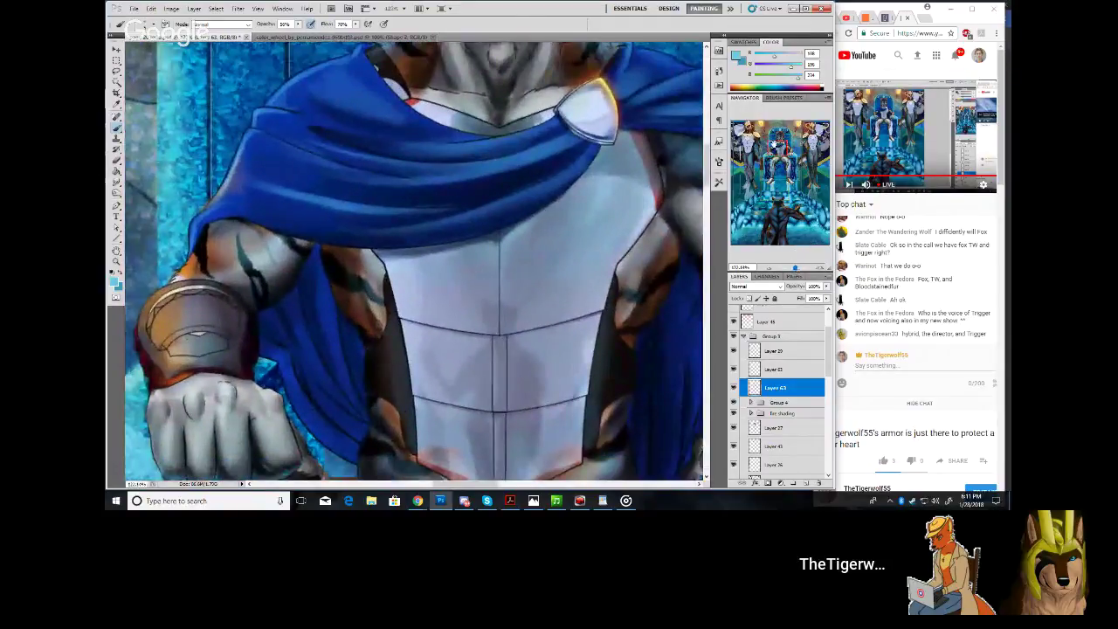
{"action": "left_click_drag", "start_coordinate": [775, 146], "coordinate": [776, 151]}
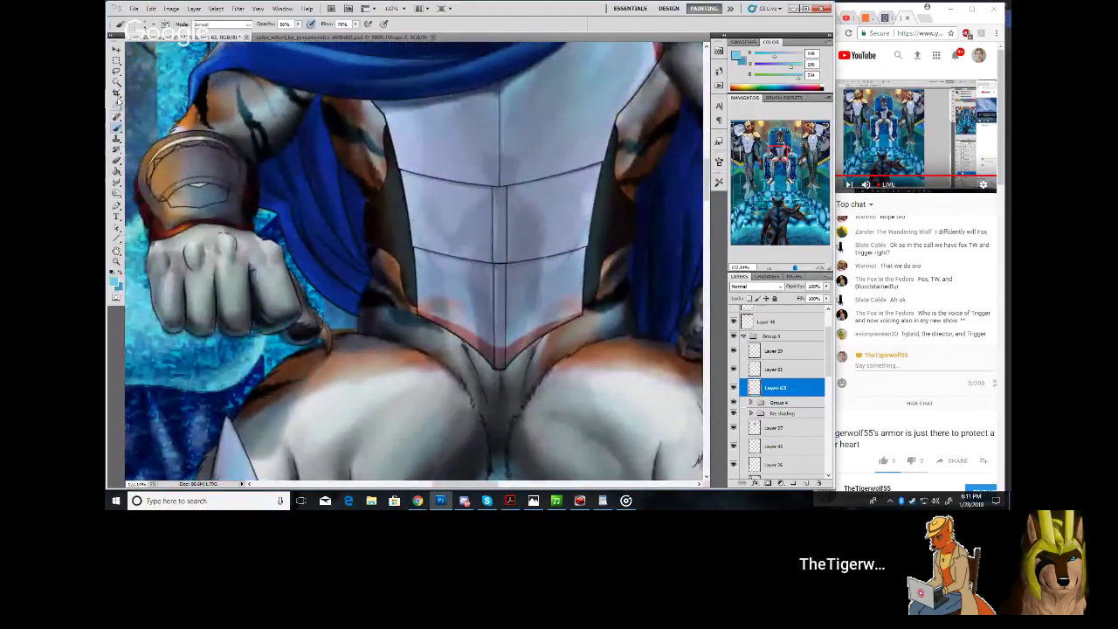
Resize the brush and paint light blue highlights down the narrow central strip of the chest armour on Layer 63
{"action": "left_click", "coordinate": [154, 24]}
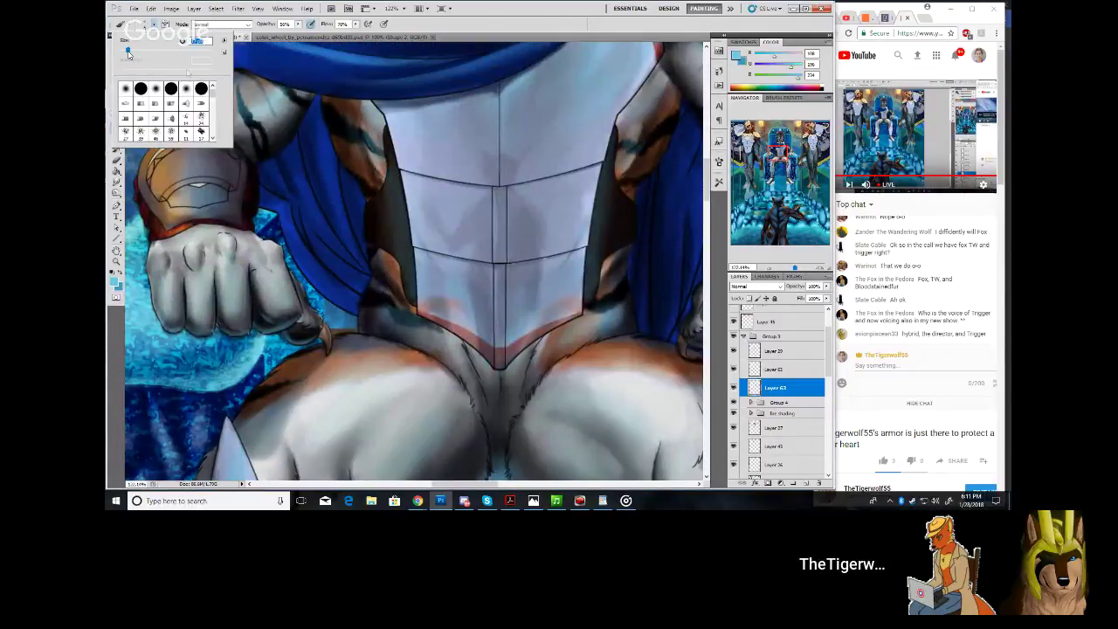
{"action": "left_click", "coordinate": [502, 191]}
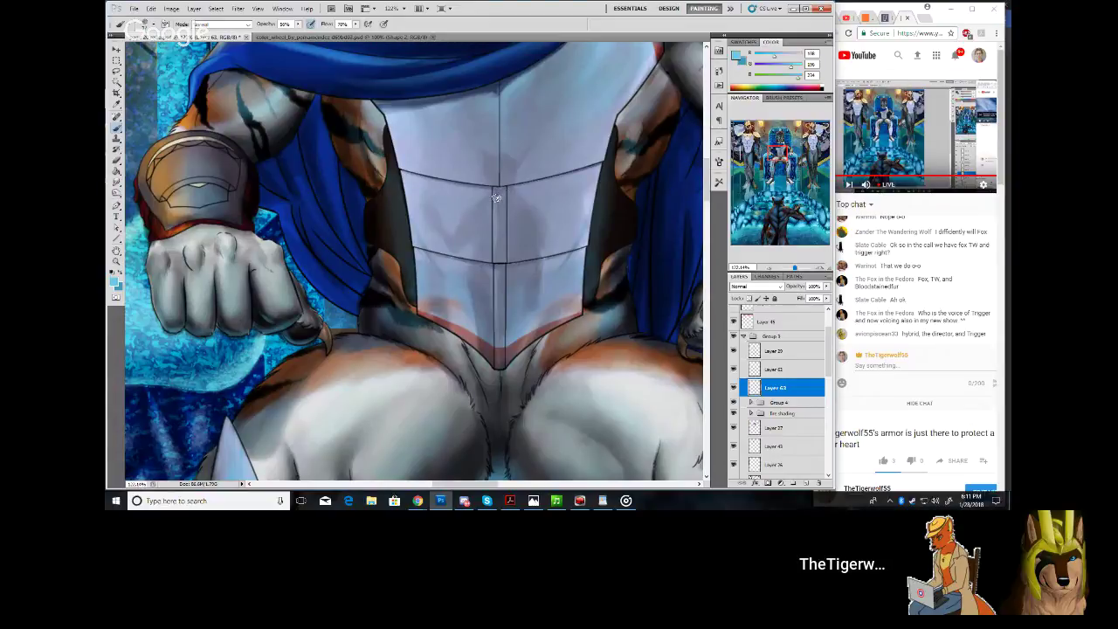
{"action": "mouse_move", "coordinate": [495, 211]}
{"action": "left_mouse_down"}
{"action": "mouse_move", "coordinate": [491, 265]}
{"action": "mouse_move", "coordinate": [493, 231]}
{"action": "left_mouse_up"}
{"action": "left_click_drag", "start_coordinate": [500, 269], "coordinate": [503, 291]}
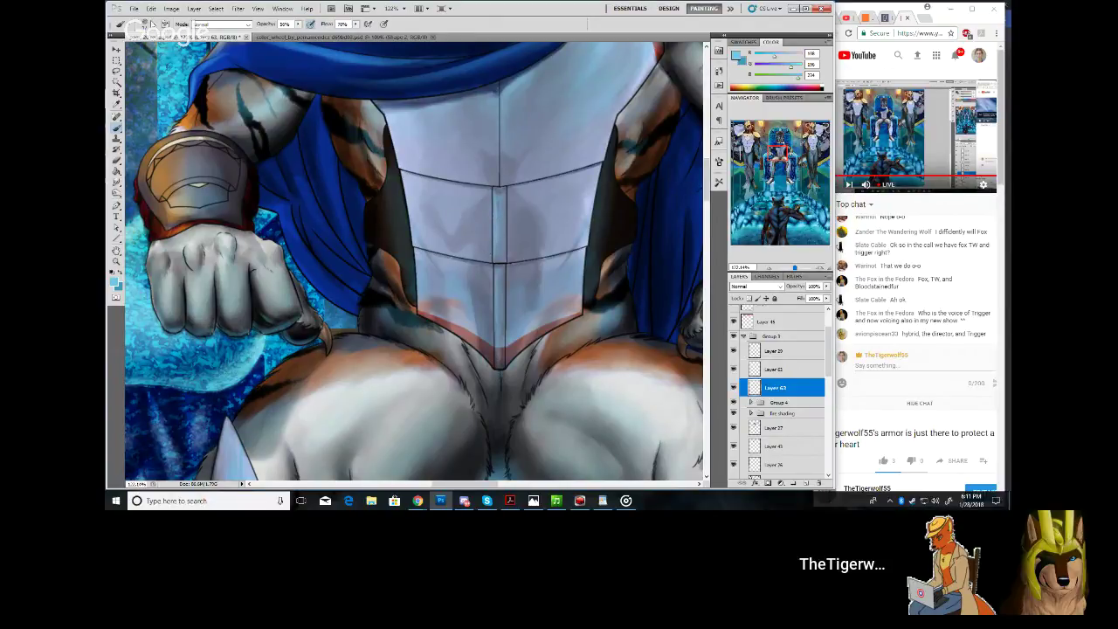
Set the brush's blending mode to Linear Dodge (Add) and lower its opacity
{"action": "left_click", "coordinate": [152, 25]}
{"action": "left_click", "coordinate": [246, 25]}
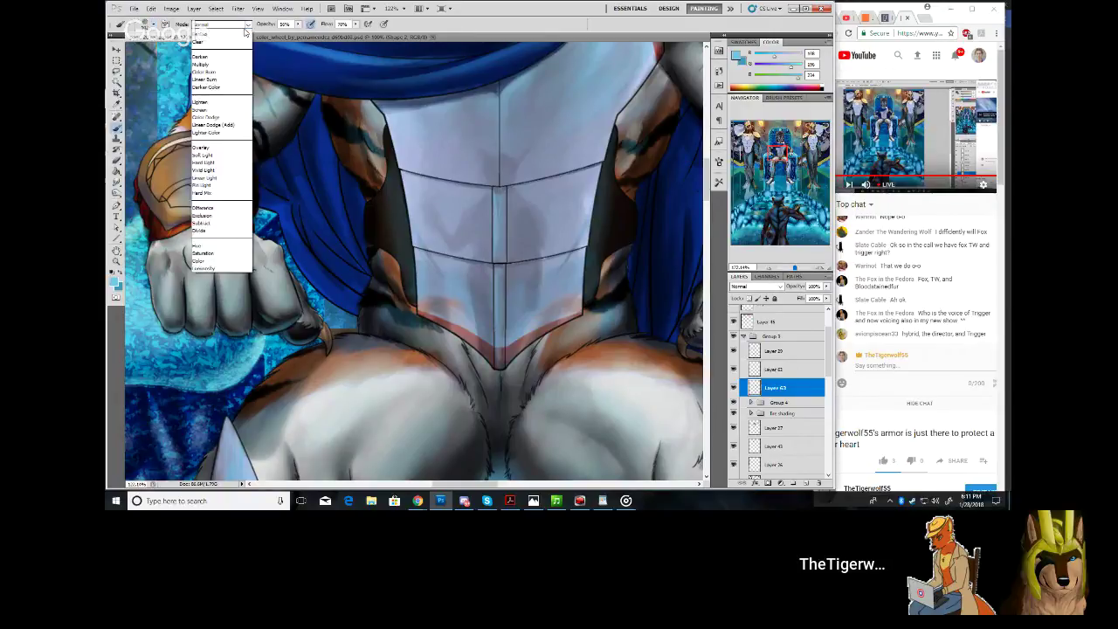
{"action": "left_click", "coordinate": [234, 140]}
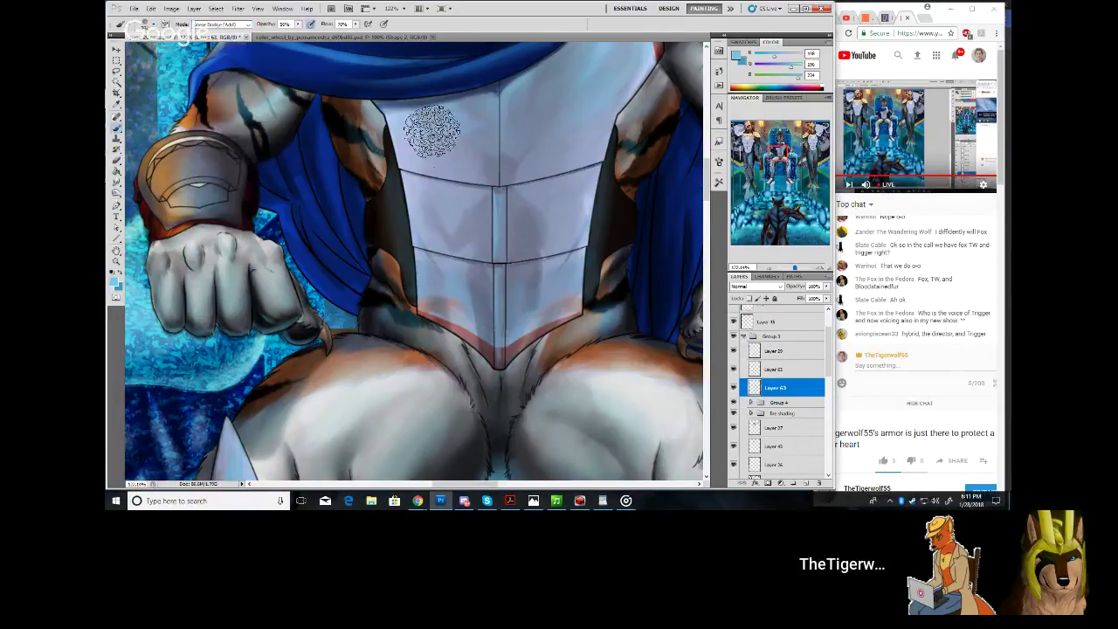
{"action": "left_click", "coordinate": [298, 24]}
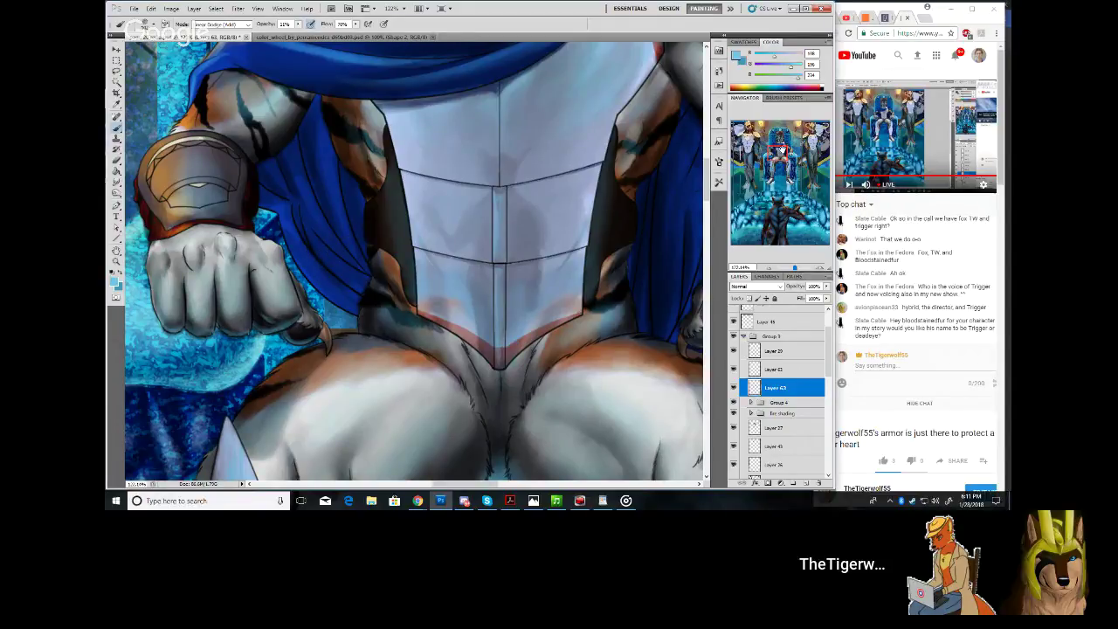
On Layer 45, raise the brush opacity and paint a light blue glow along the armour's centre line and upper chest
{"action": "mouse_move", "coordinate": [777, 150]}
{"action": "left_mouse_down"}
{"action": "mouse_move", "coordinate": [765, 147]}
{"action": "mouse_move", "coordinate": [768, 158]}
{"action": "mouse_move", "coordinate": [779, 150]}
{"action": "left_mouse_up"}
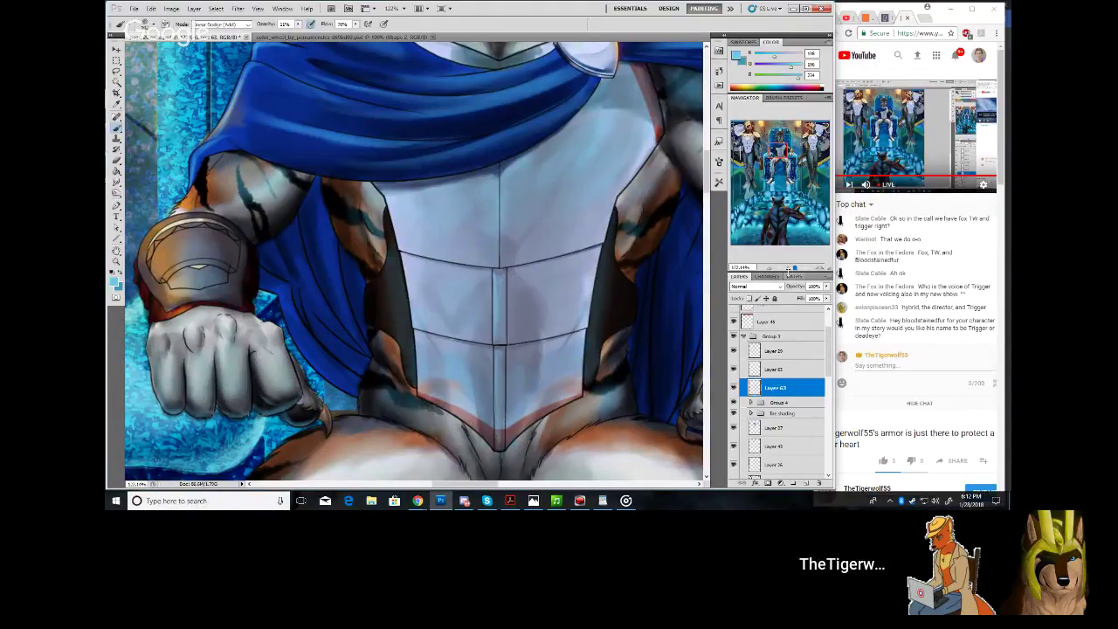
{"action": "left_click_drag", "start_coordinate": [826, 334], "coordinate": [828, 316]}
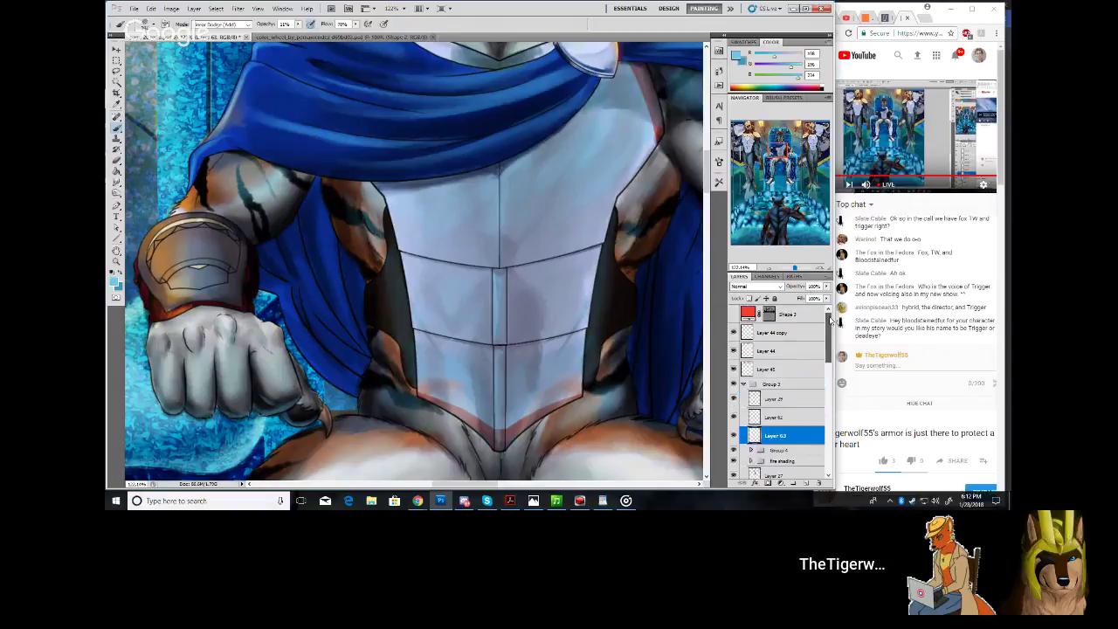
{"action": "left_click", "coordinate": [788, 366]}
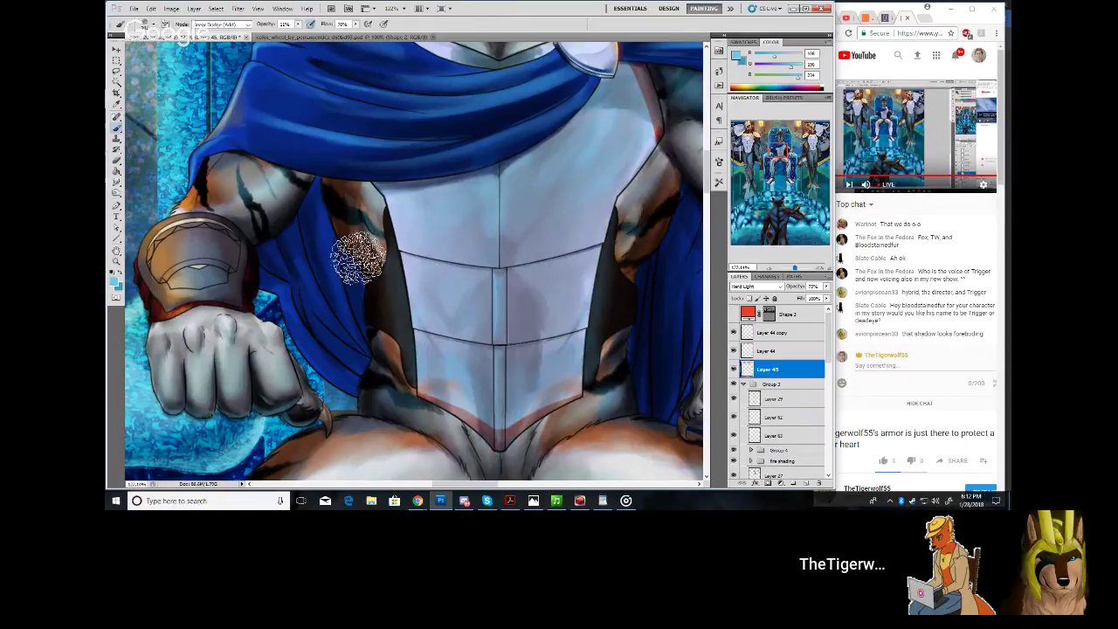
{"action": "left_click", "coordinate": [298, 23]}
{"action": "left_click_drag", "start_coordinate": [297, 34], "coordinate": [318, 36]}
{"action": "left_click", "coordinate": [490, 154]}
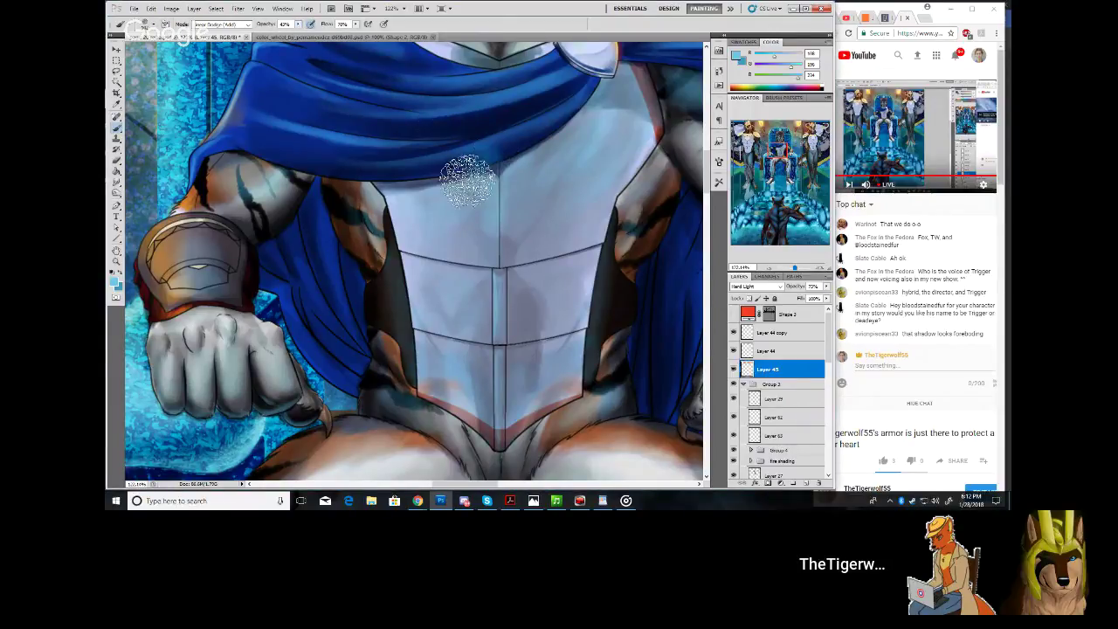
{"action": "mouse_move", "coordinate": [468, 181]}
{"action": "left_mouse_down"}
{"action": "mouse_move", "coordinate": [485, 205]}
{"action": "mouse_move", "coordinate": [479, 181]}
{"action": "mouse_move", "coordinate": [502, 168]}
{"action": "mouse_move", "coordinate": [500, 201]}
{"action": "left_mouse_up"}
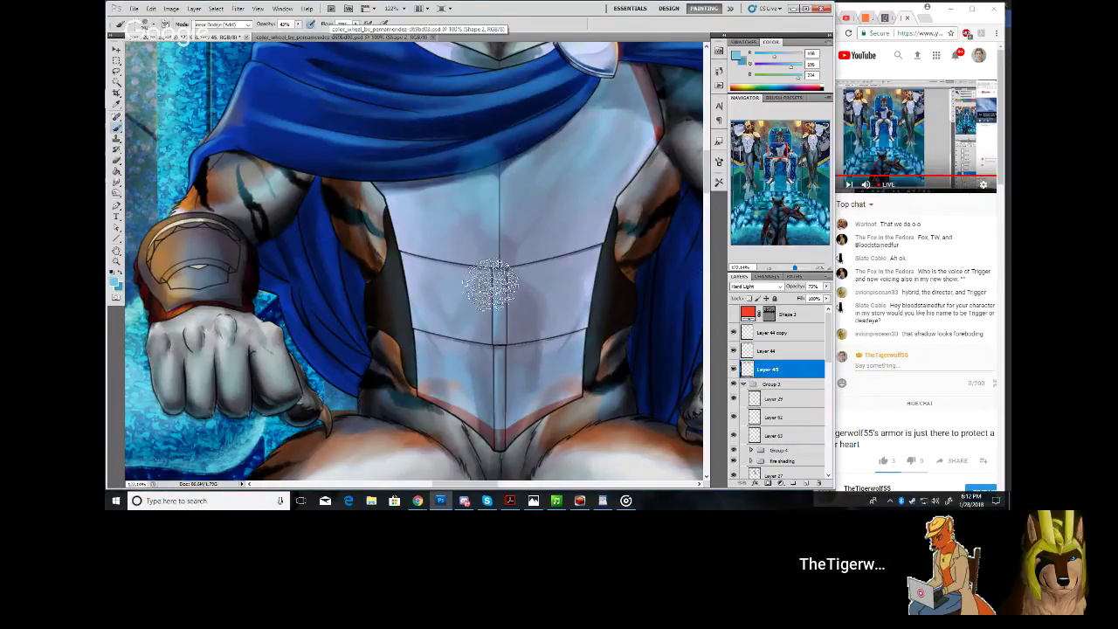
{"action": "mouse_move", "coordinate": [492, 284]}
{"action": "left_mouse_down"}
{"action": "mouse_move", "coordinate": [499, 317]}
{"action": "mouse_move", "coordinate": [494, 269]}
{"action": "mouse_move", "coordinate": [503, 391]}
{"action": "mouse_move", "coordinate": [492, 359]}
{"action": "mouse_move", "coordinate": [492, 406]}
{"action": "mouse_move", "coordinate": [477, 345]}
{"action": "mouse_move", "coordinate": [486, 407]}
{"action": "left_mouse_up"}
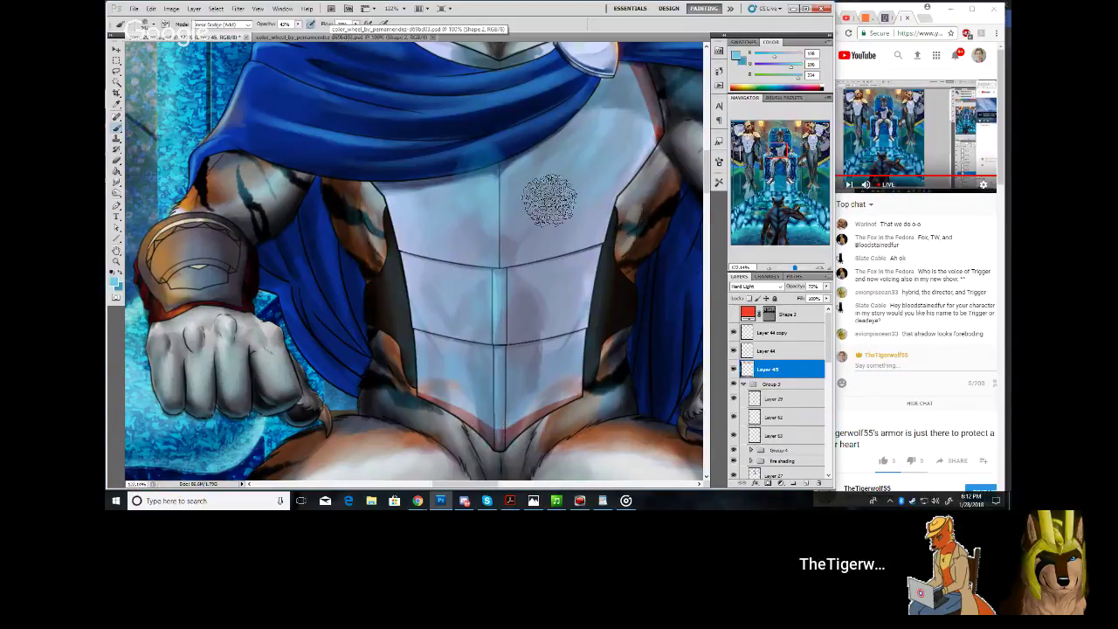
{"action": "mouse_move", "coordinate": [602, 98]}
{"action": "left_mouse_down"}
{"action": "mouse_move", "coordinate": [601, 136]}
{"action": "mouse_move", "coordinate": [628, 124]}
{"action": "mouse_move", "coordinate": [577, 138]}
{"action": "left_mouse_up"}
{"action": "key", "text": "ctrl+z"}
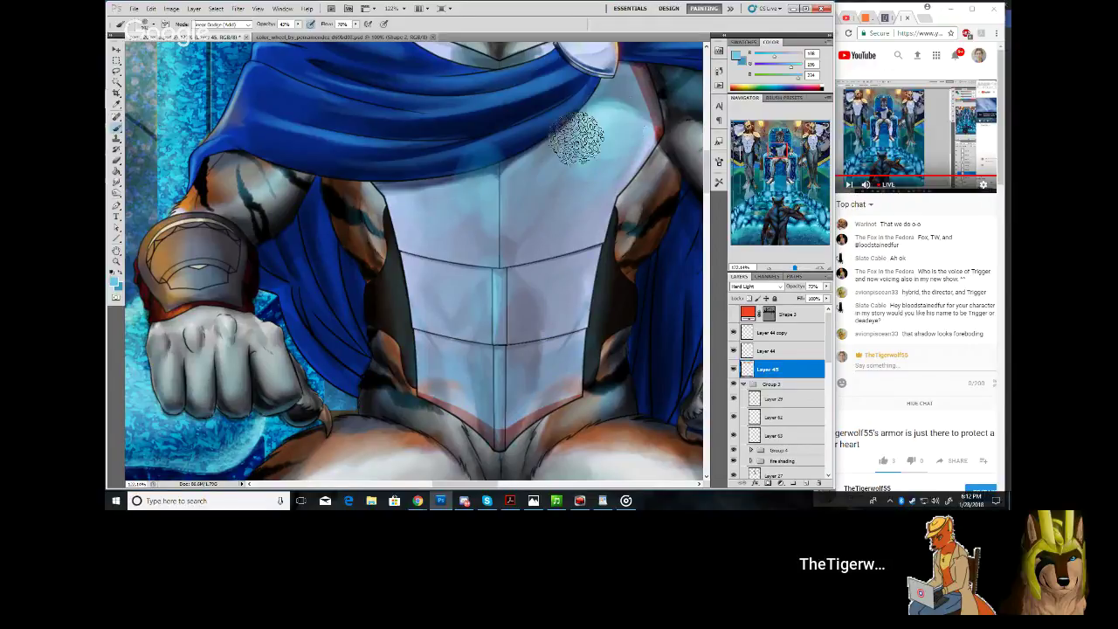
Lasso the cape's lower folds above the chest plate, clear the glow spilling onto them, and deselect
{"action": "left_click_drag", "start_coordinate": [794, 269], "coordinate": [794, 268]}
{"action": "mouse_move", "coordinate": [783, 183]}
{"action": "left_mouse_down"}
{"action": "mouse_move", "coordinate": [780, 148]}
{"action": "mouse_move", "coordinate": [780, 160]}
{"action": "left_mouse_up"}
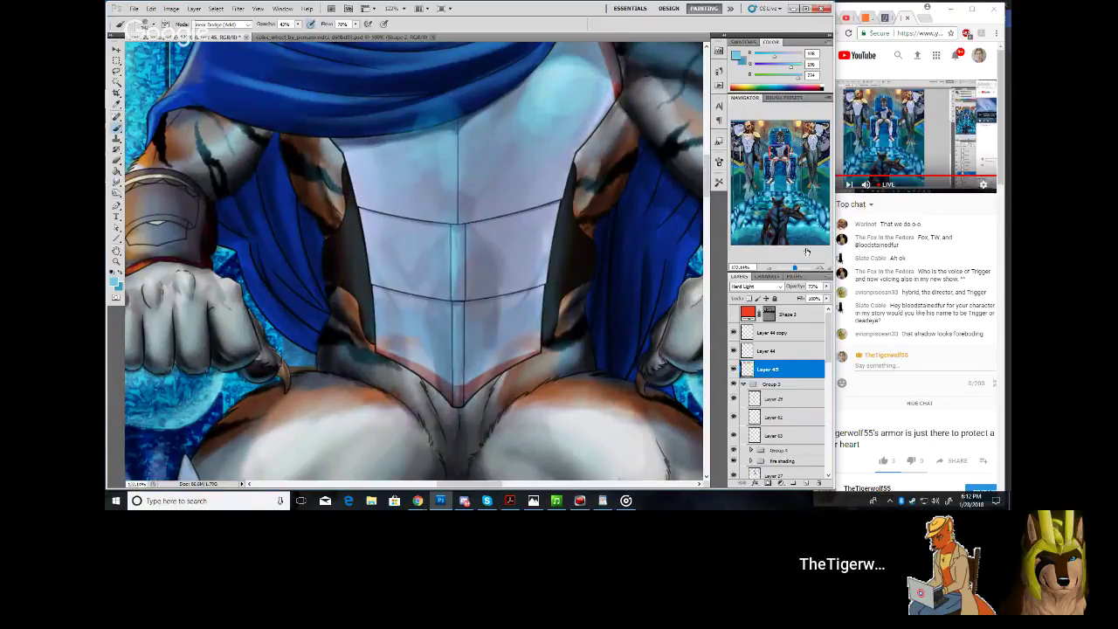
{"action": "left_click_drag", "start_coordinate": [796, 268], "coordinate": [793, 267]}
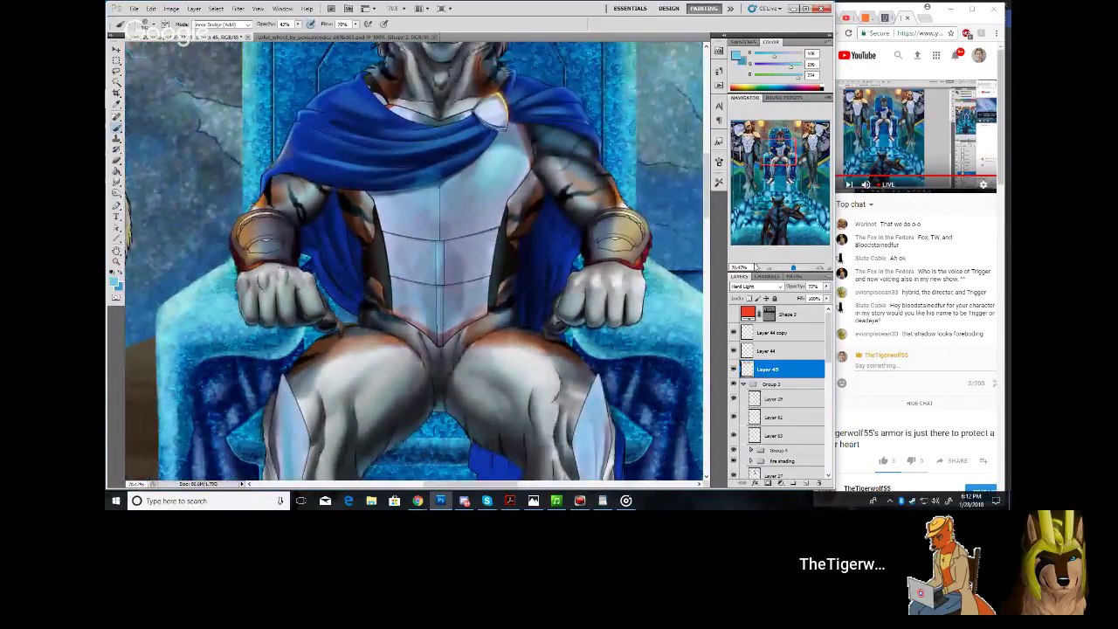
{"action": "left_click", "coordinate": [116, 72]}
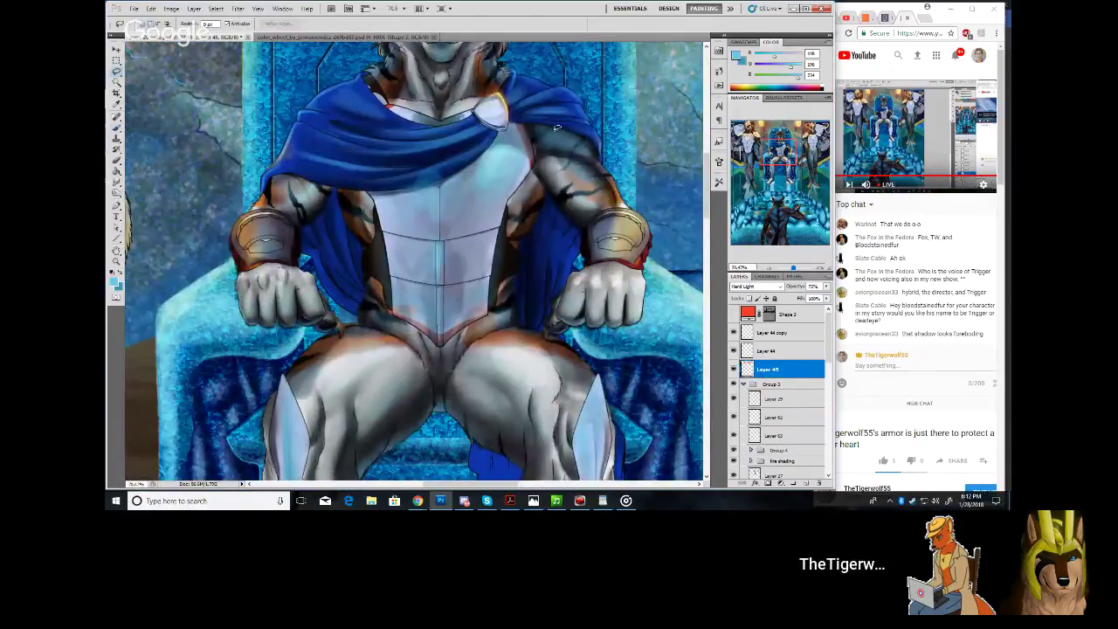
{"action": "mouse_move", "coordinate": [537, 136]}
{"action": "left_mouse_down"}
{"action": "mouse_move", "coordinate": [439, 131]}
{"action": "mouse_move", "coordinate": [378, 170]}
{"action": "left_mouse_up"}
{"action": "left_click", "coordinate": [116, 61]}
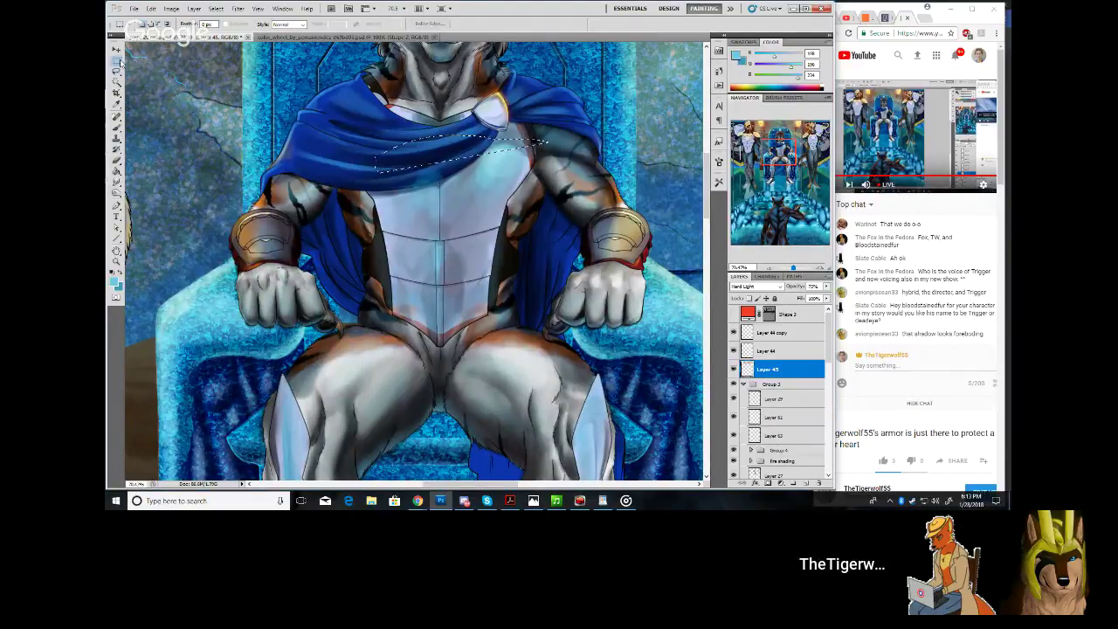
{"action": "left_click", "coordinate": [155, 93]}
{"action": "left_click", "coordinate": [118, 186]}
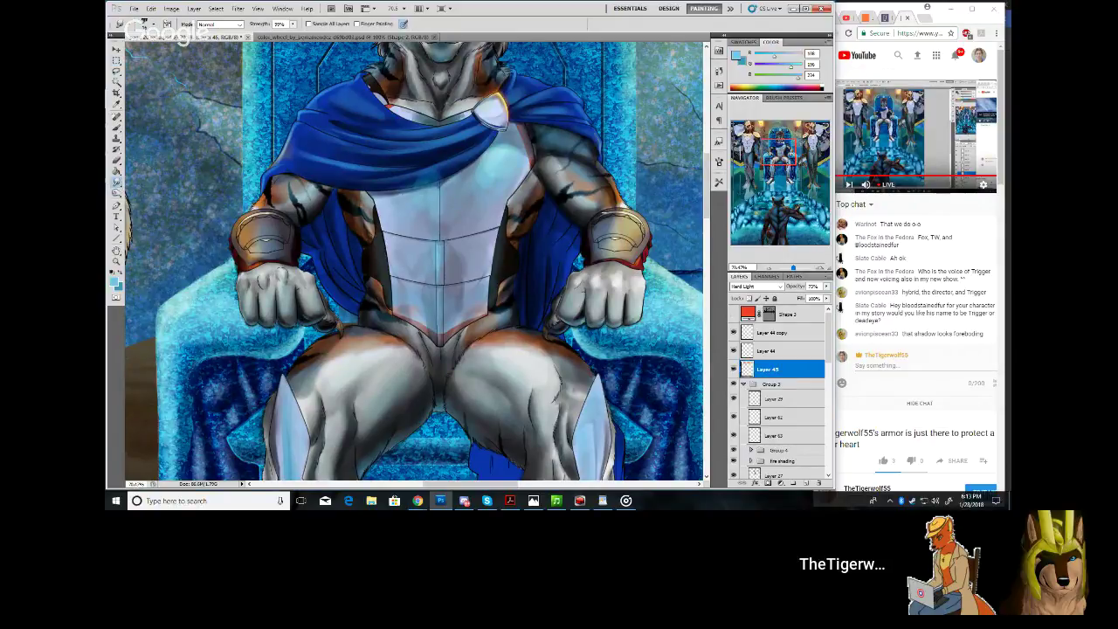
{"action": "left_click", "coordinate": [719, 181]}
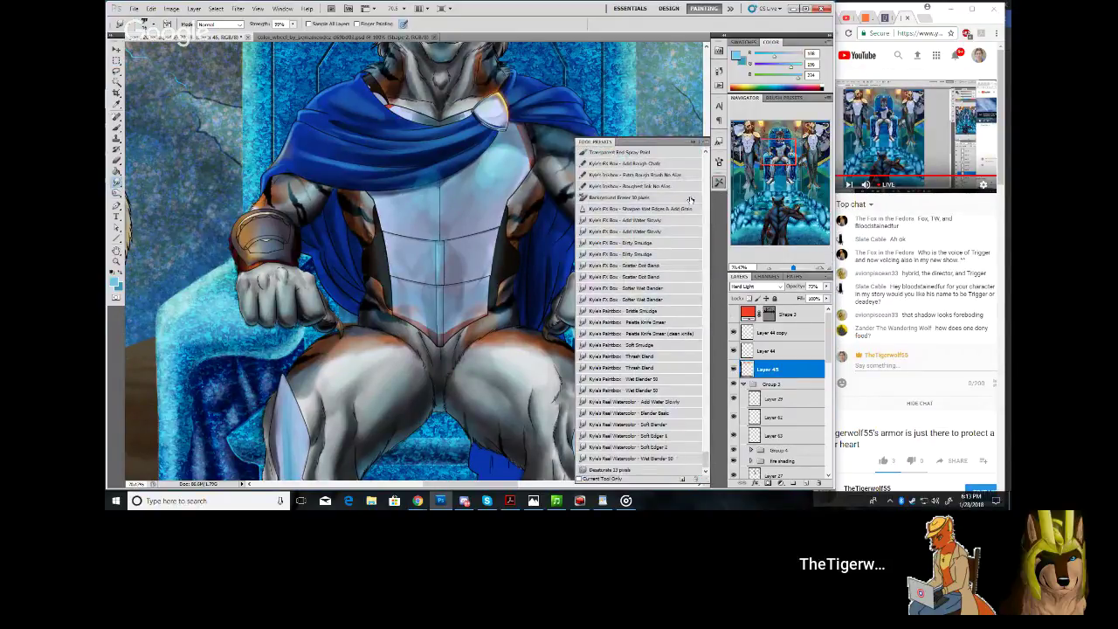
{"action": "left_click", "coordinate": [692, 141]}
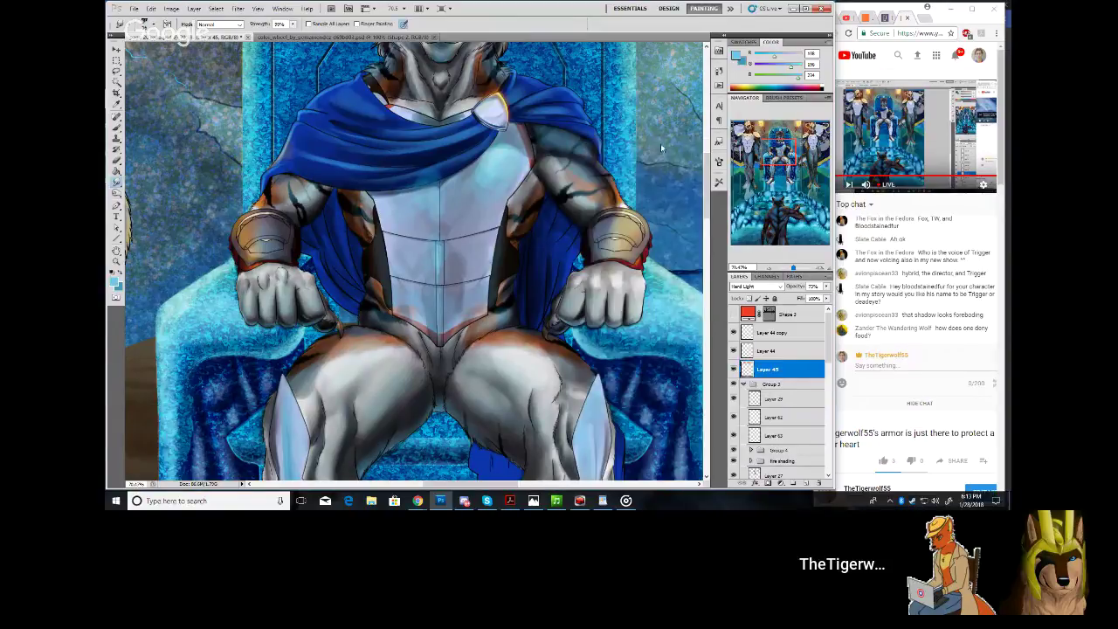
{"action": "left_click", "coordinate": [117, 192]}
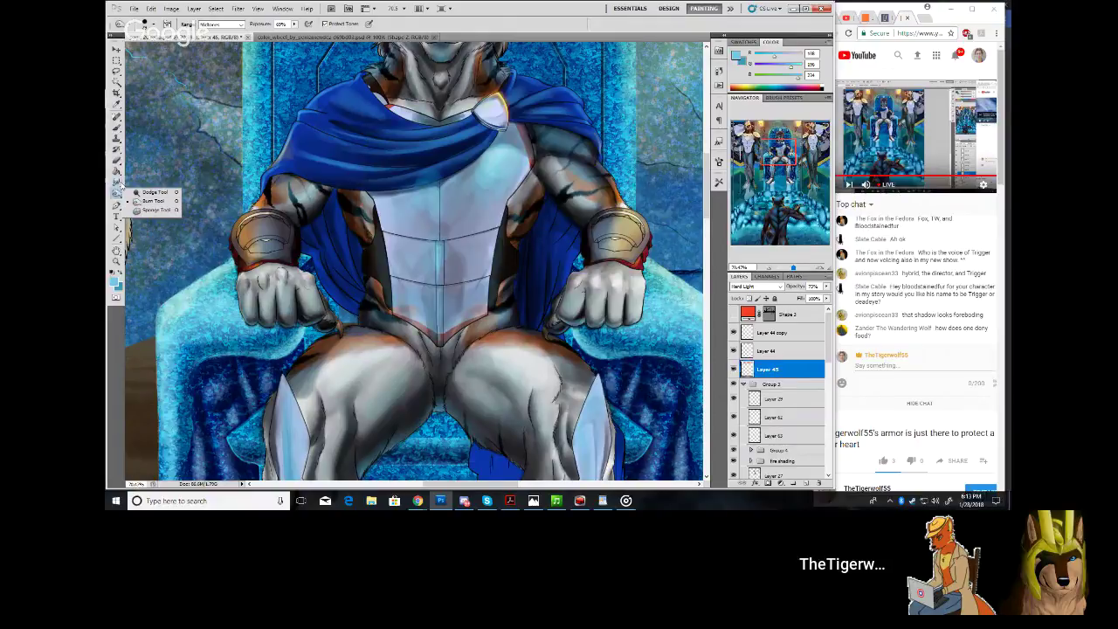
Using the Blur tool with an adjusted brush size and increased strength, soften the glow on the armour just below the cape
{"action": "left_click", "coordinate": [119, 183]}
{"action": "left_click", "coordinate": [140, 184]}
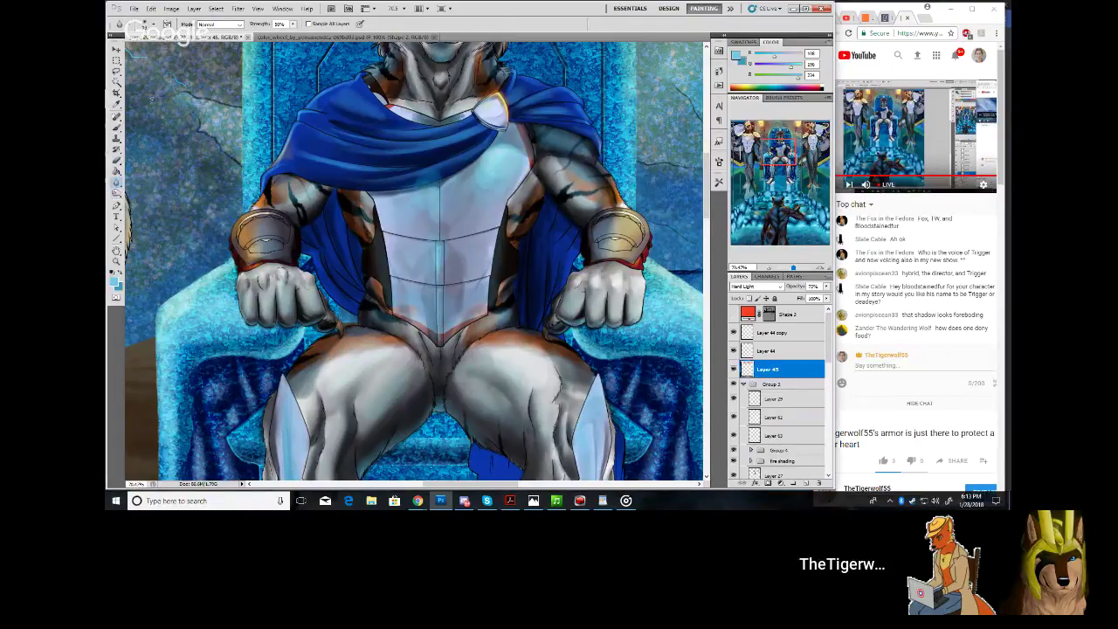
{"action": "left_click", "coordinate": [158, 24]}
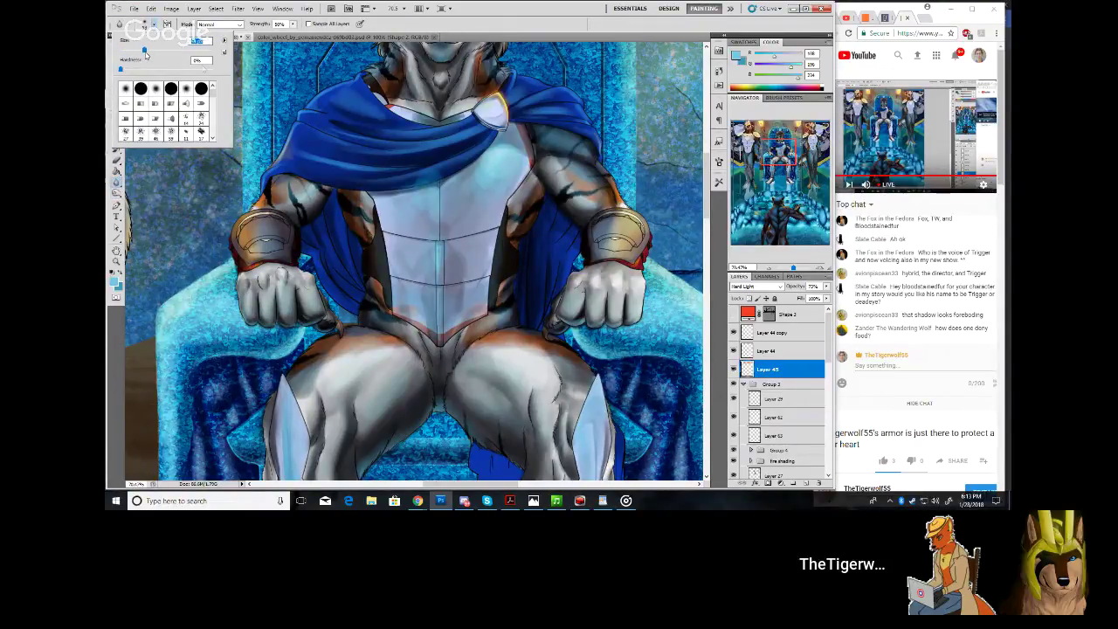
{"action": "left_click", "coordinate": [413, 186]}
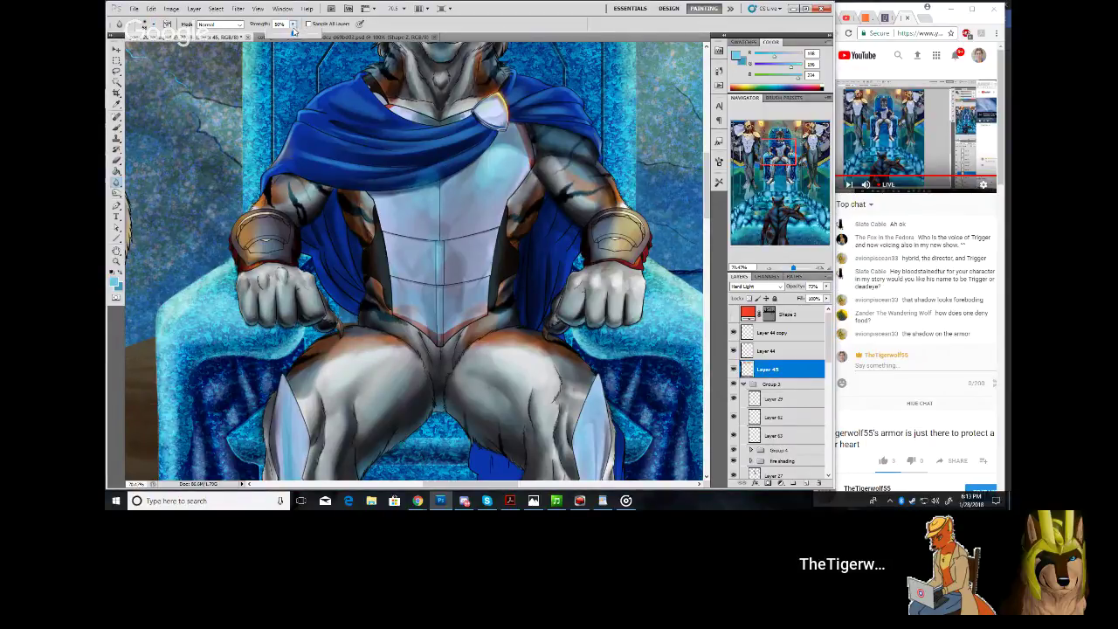
{"action": "left_click", "coordinate": [427, 179]}
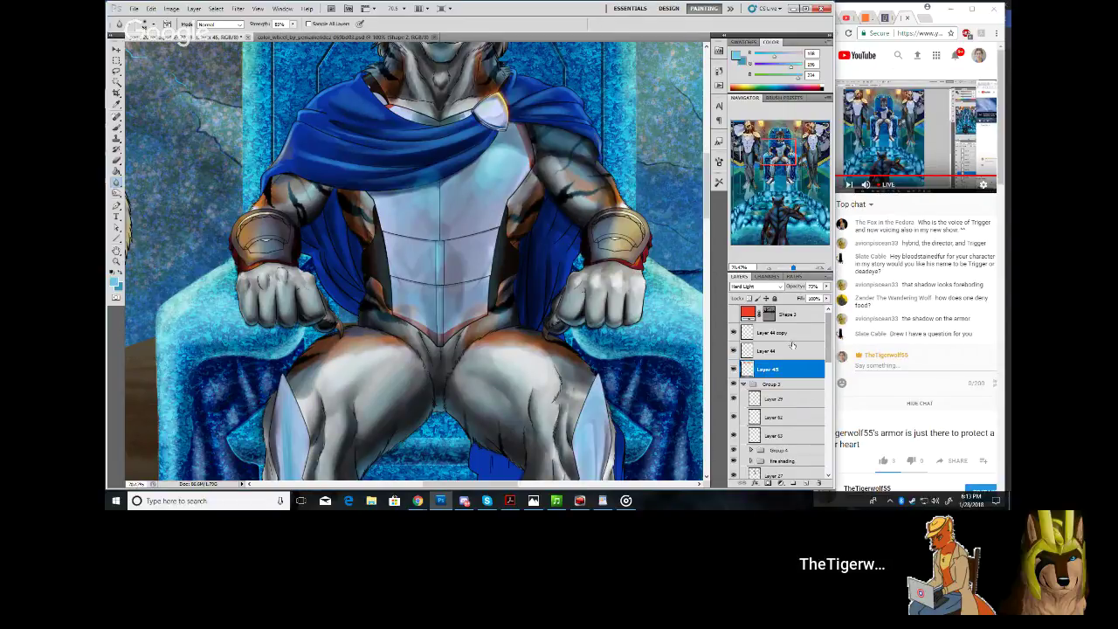
Toggle the visibility of Layer 45 to compare the armour with and without the glow
{"action": "left_click", "coordinate": [734, 370]}
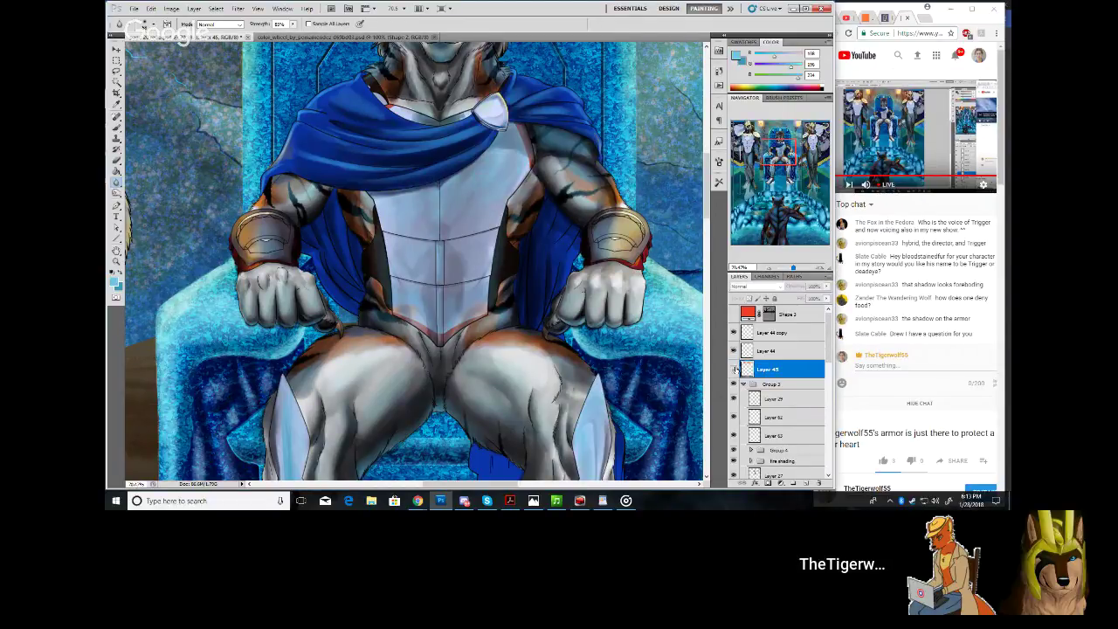
{"action": "left_click", "coordinate": [735, 370]}
{"action": "left_click", "coordinate": [735, 369]}
{"action": "left_click", "coordinate": [734, 369]}
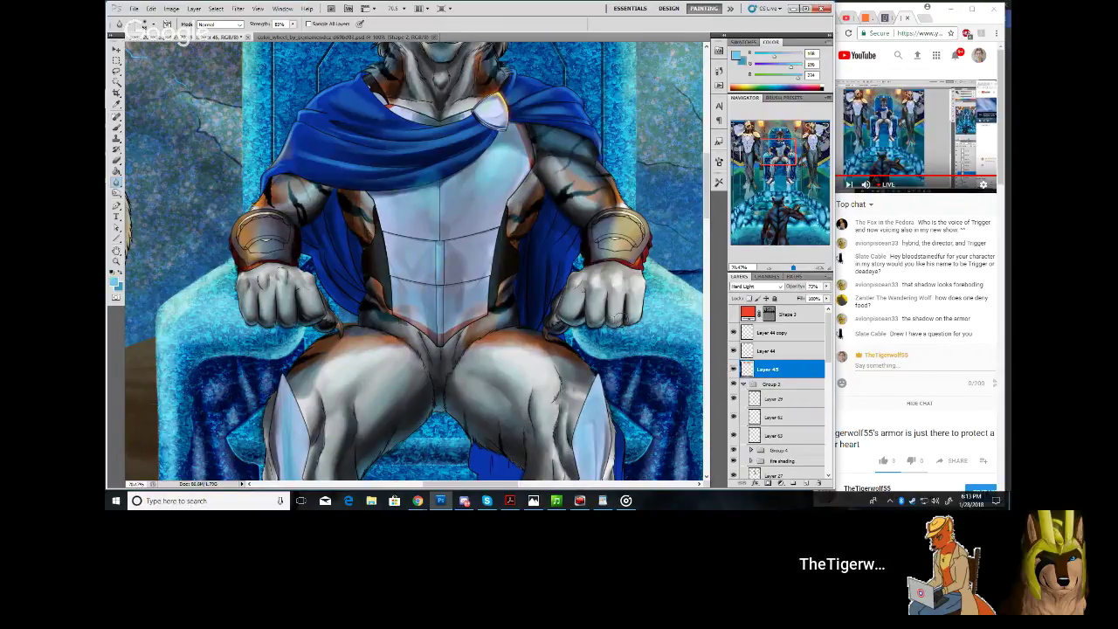
Lasso around the whole torso and soften the glow on Layer 45 there with a Gaussian Blur
{"action": "left_click", "coordinate": [116, 71]}
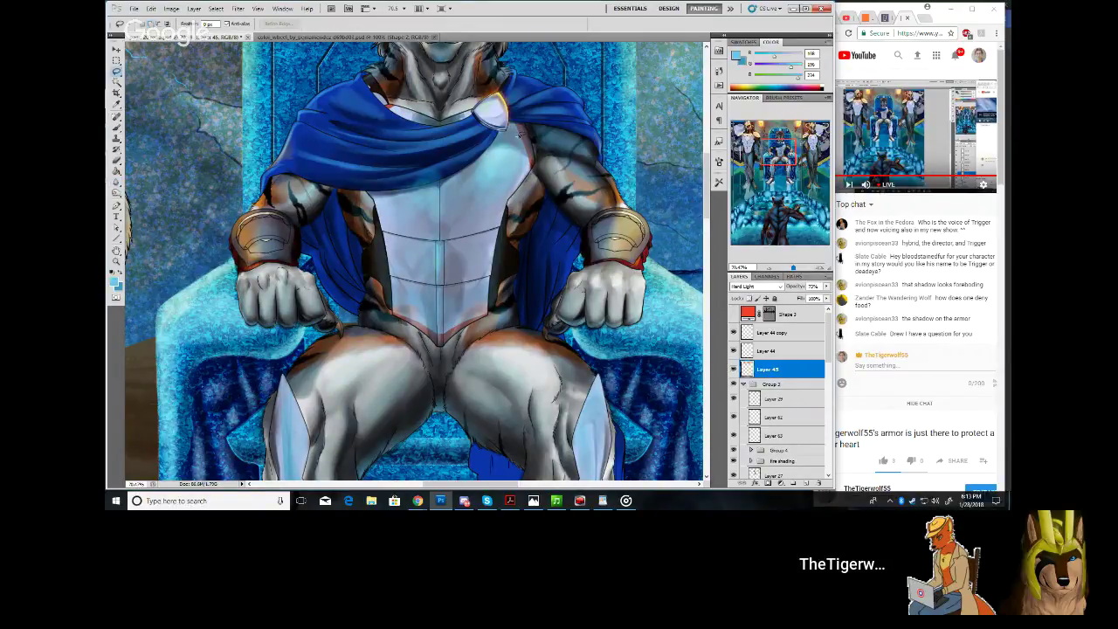
{"action": "left_click_drag", "start_coordinate": [520, 135], "coordinate": [578, 136]}
{"action": "mouse_move", "coordinate": [501, 131]}
{"action": "left_mouse_down"}
{"action": "mouse_move", "coordinate": [394, 163]}
{"action": "mouse_move", "coordinate": [345, 256]}
{"action": "left_mouse_up"}
{"action": "left_click", "coordinate": [194, 7]}
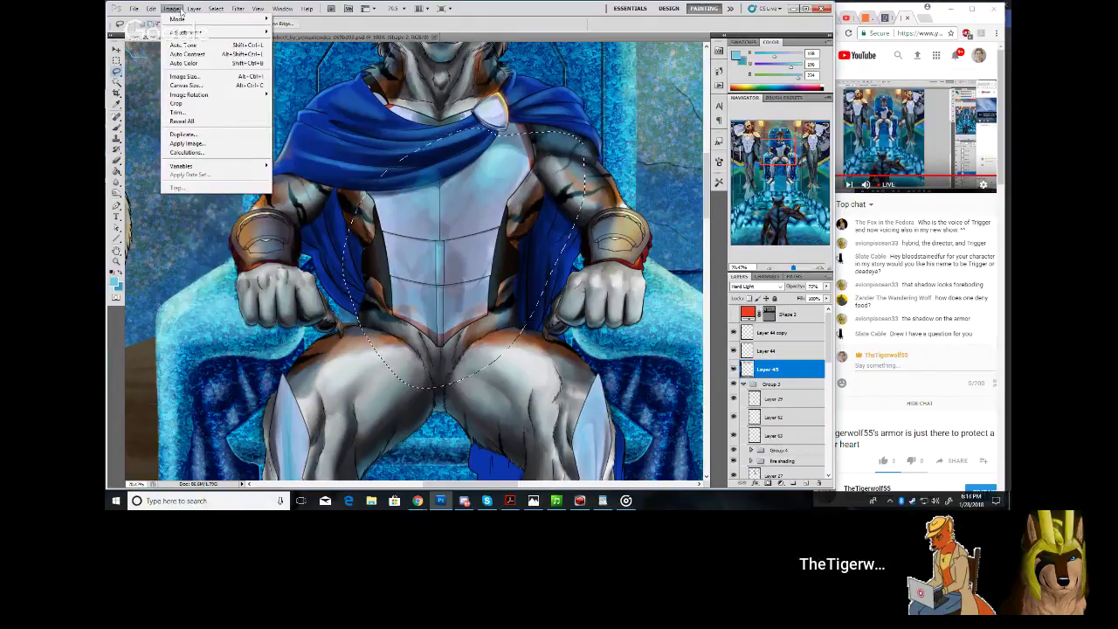
{"action": "mouse_move", "coordinate": [238, 8]}
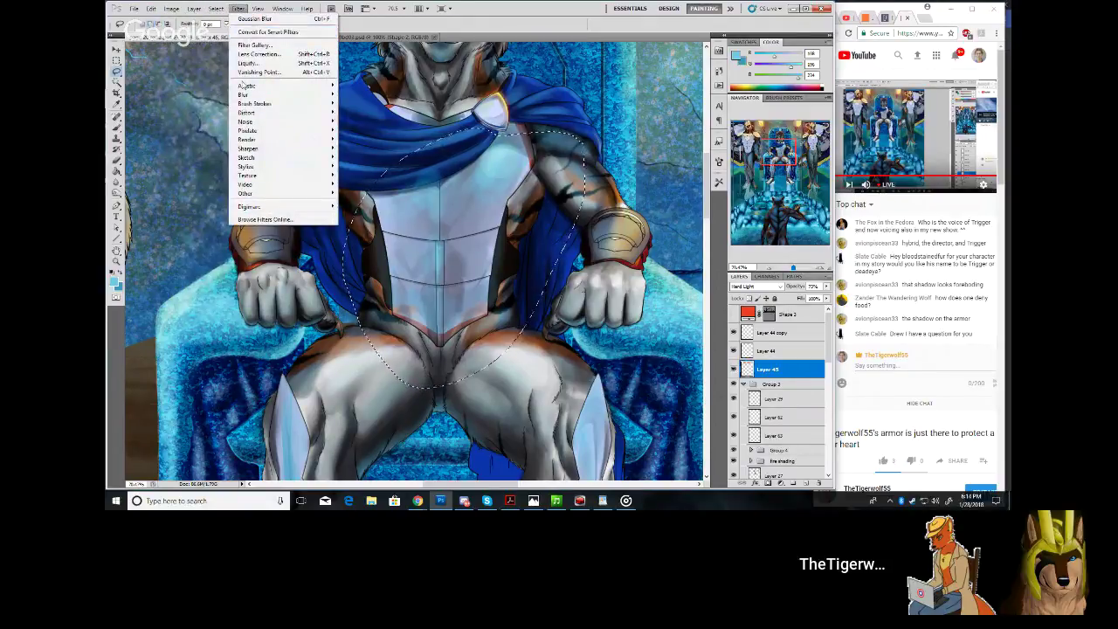
{"action": "mouse_move", "coordinate": [247, 94]}
{"action": "left_click", "coordinate": [203, 130]}
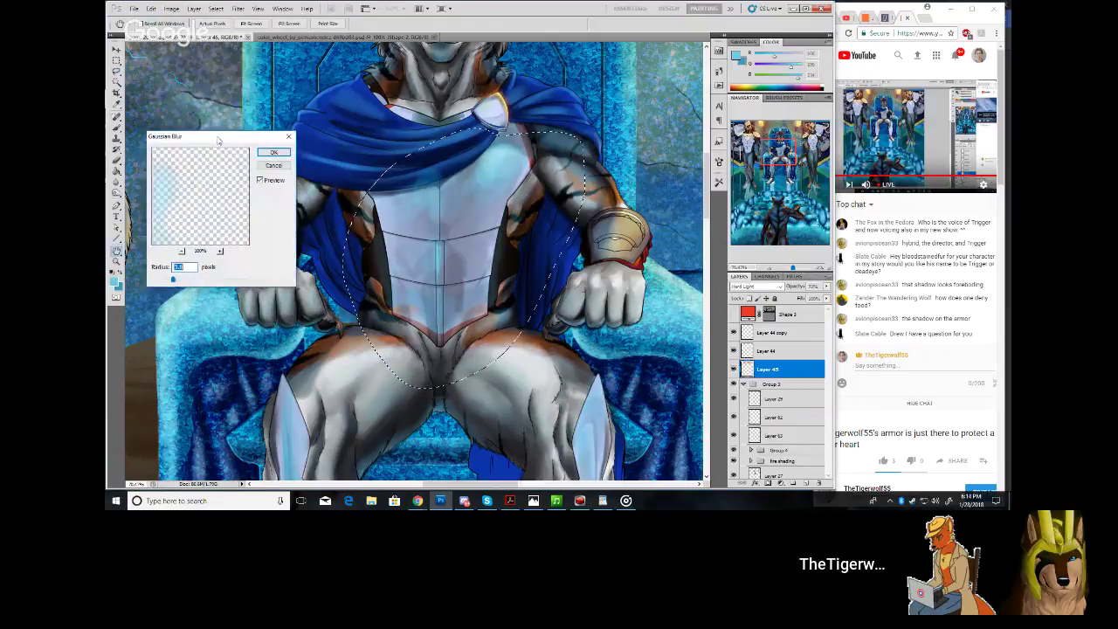
{"action": "left_click_drag", "start_coordinate": [181, 281], "coordinate": [180, 281]}
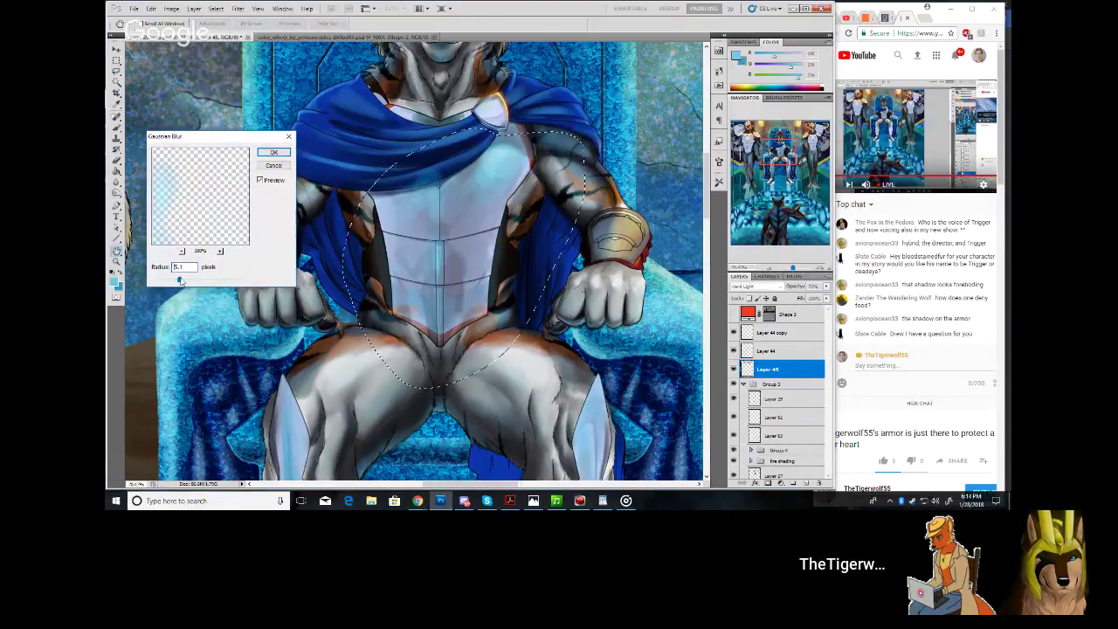
{"action": "left_click", "coordinate": [194, 280]}
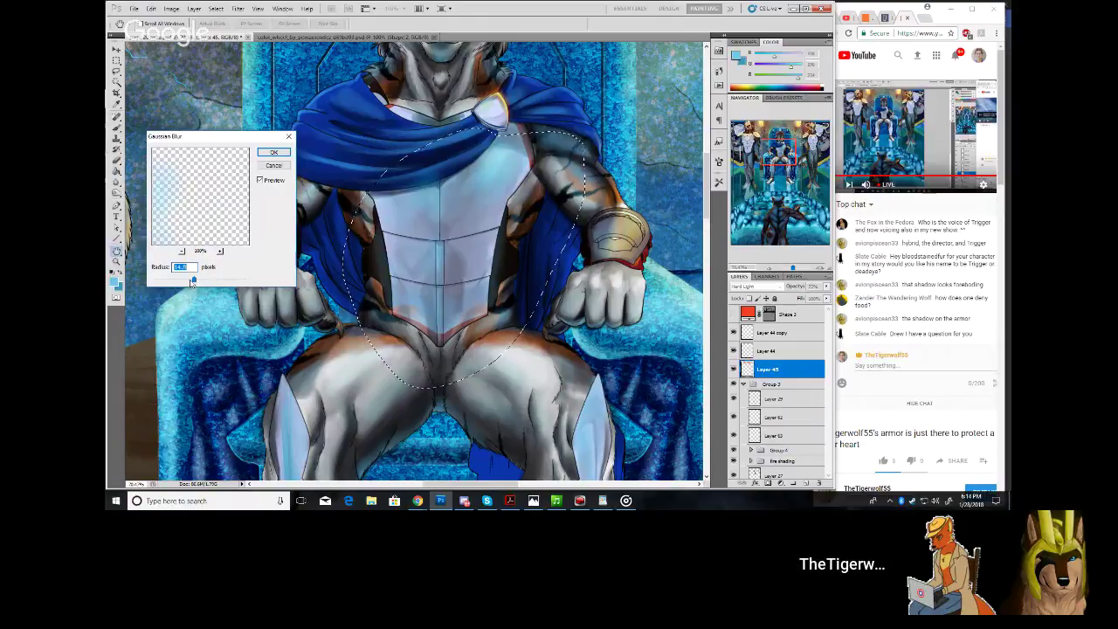
{"action": "left_click_drag", "start_coordinate": [193, 281], "coordinate": [188, 281]}
{"action": "left_click", "coordinate": [270, 152]}
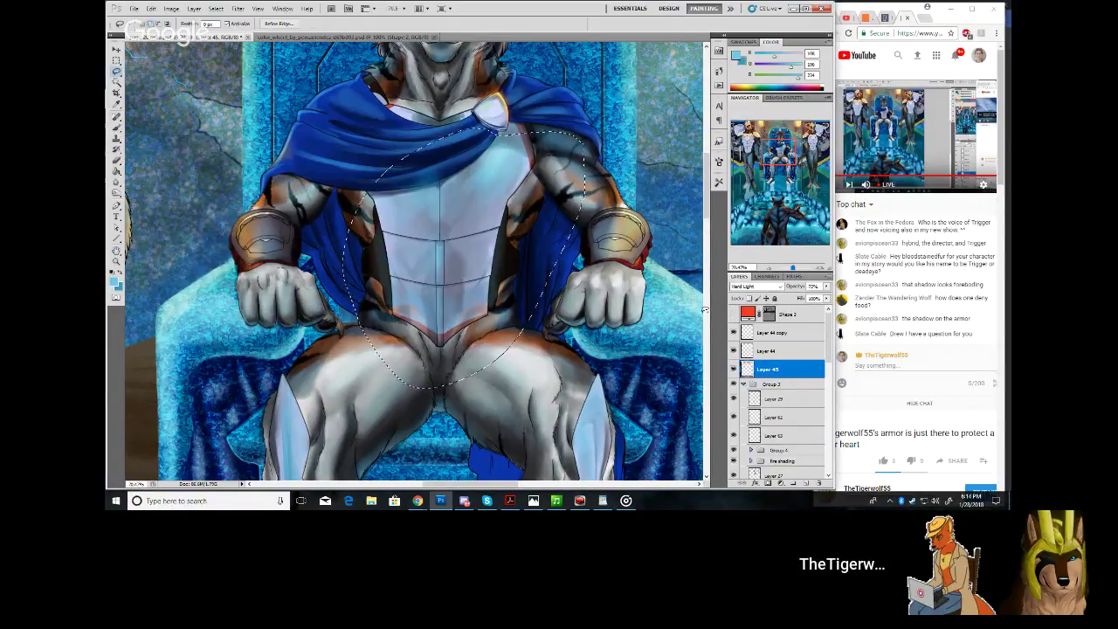
Toggle the visibility of the armour shading layer directly above Group 4 to identify it, and make it the active layer
{"action": "left_click", "coordinate": [736, 436]}
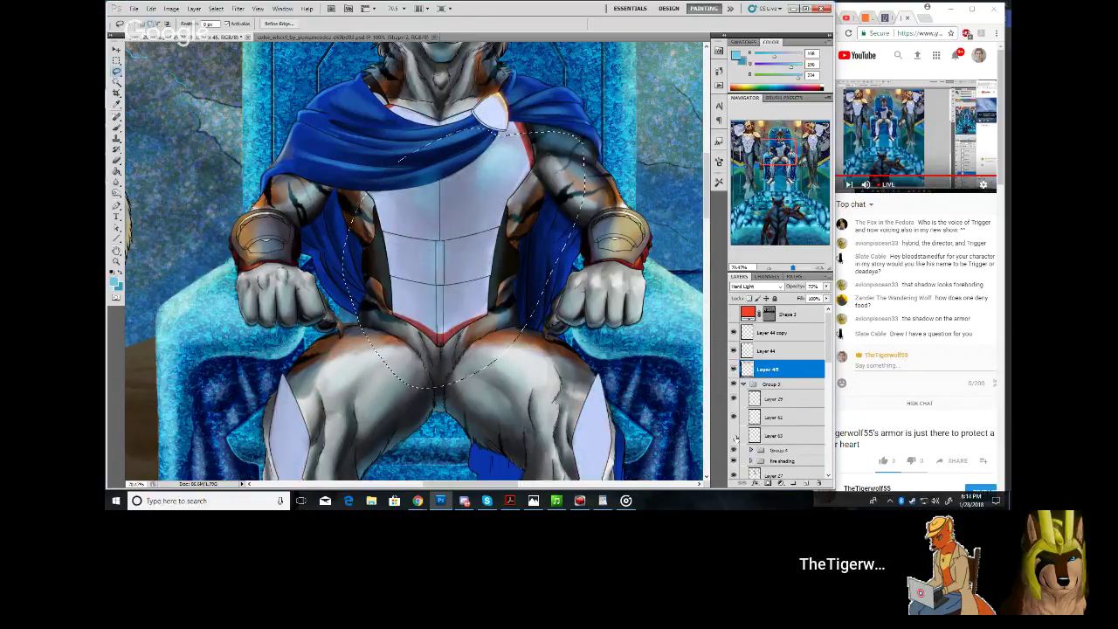
{"action": "left_click", "coordinate": [735, 436]}
{"action": "left_click", "coordinate": [779, 436]}
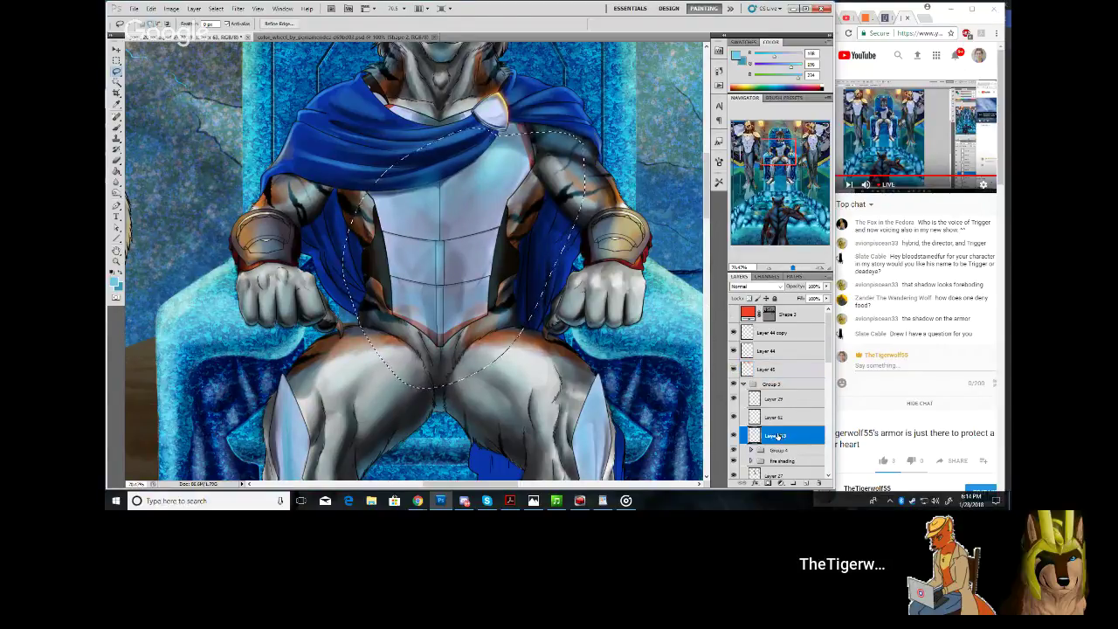
Soften the armour shading inside the torso selection with a small-radius Gaussian Blur, and deselect
{"action": "left_click", "coordinate": [214, 8]}
{"action": "left_click", "coordinate": [214, 9]}
{"action": "left_click", "coordinate": [238, 8]}
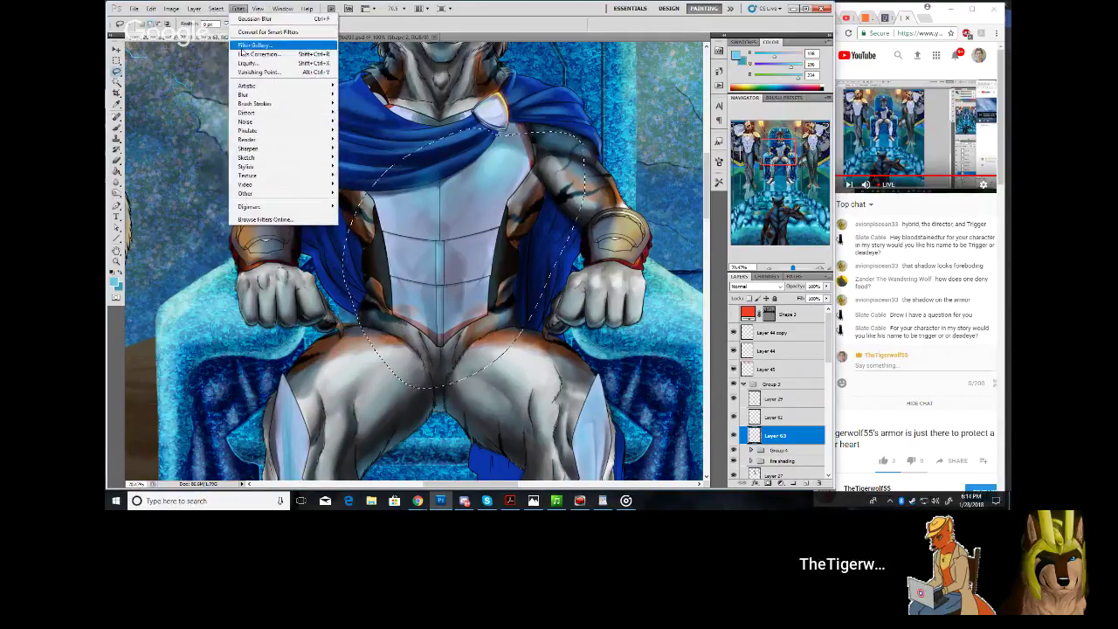
{"action": "mouse_move", "coordinate": [245, 94]}
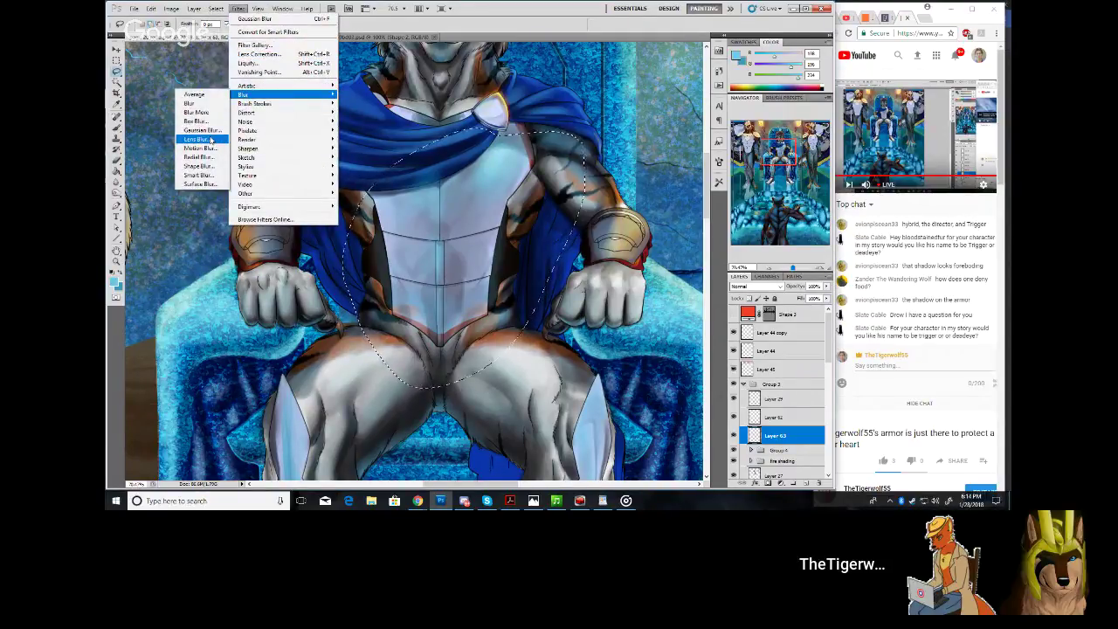
{"action": "left_click", "coordinate": [206, 130]}
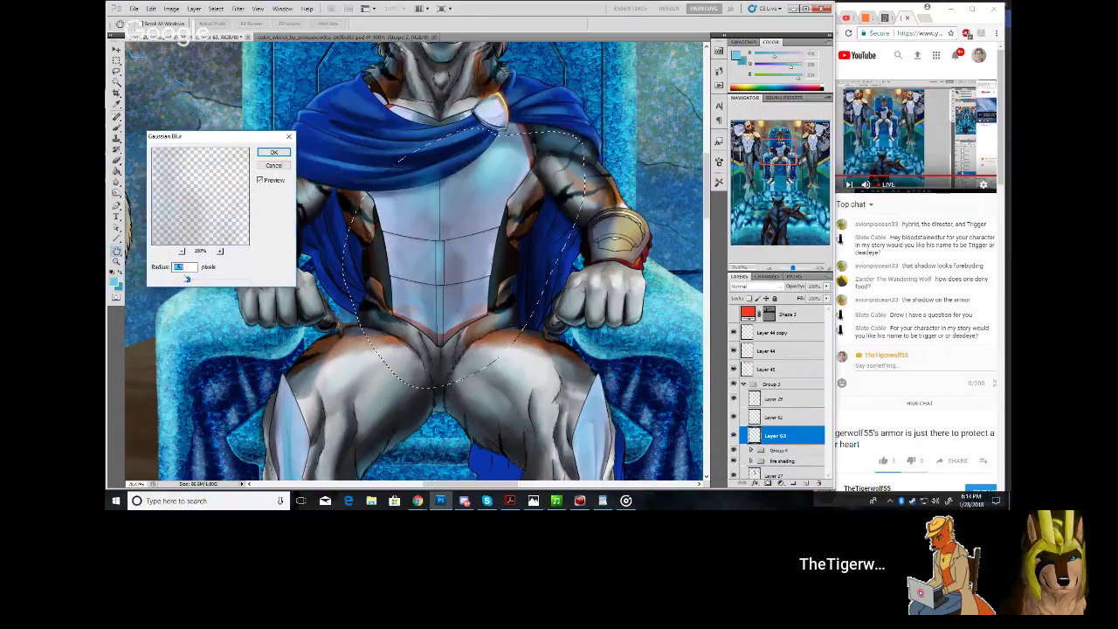
{"action": "left_click_drag", "start_coordinate": [169, 281], "coordinate": [163, 291]}
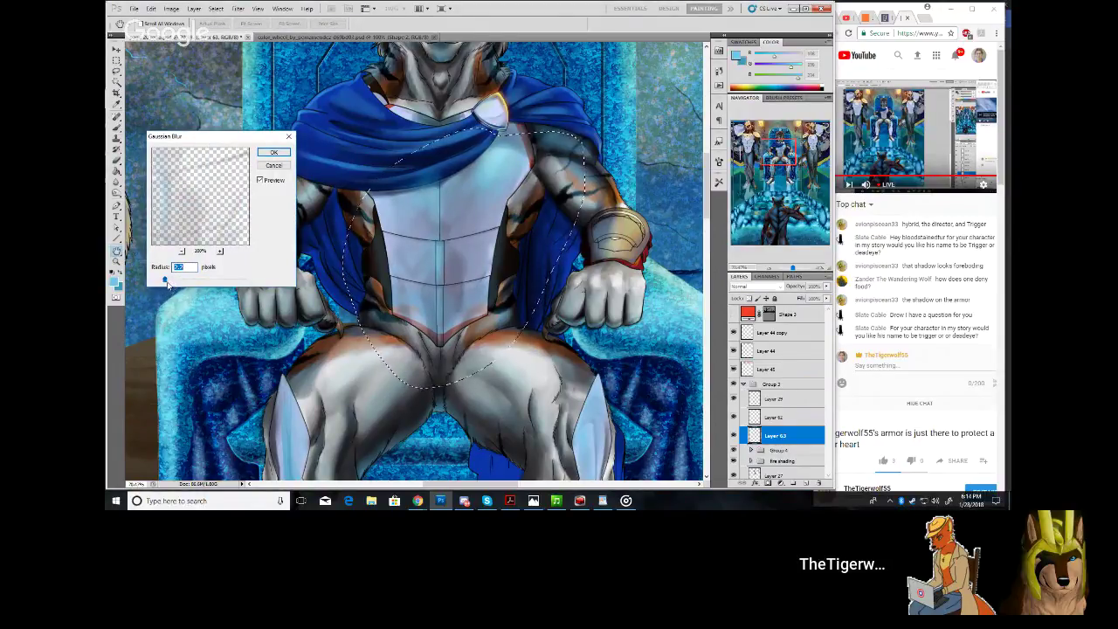
{"action": "left_click_drag", "start_coordinate": [165, 280], "coordinate": [159, 287]}
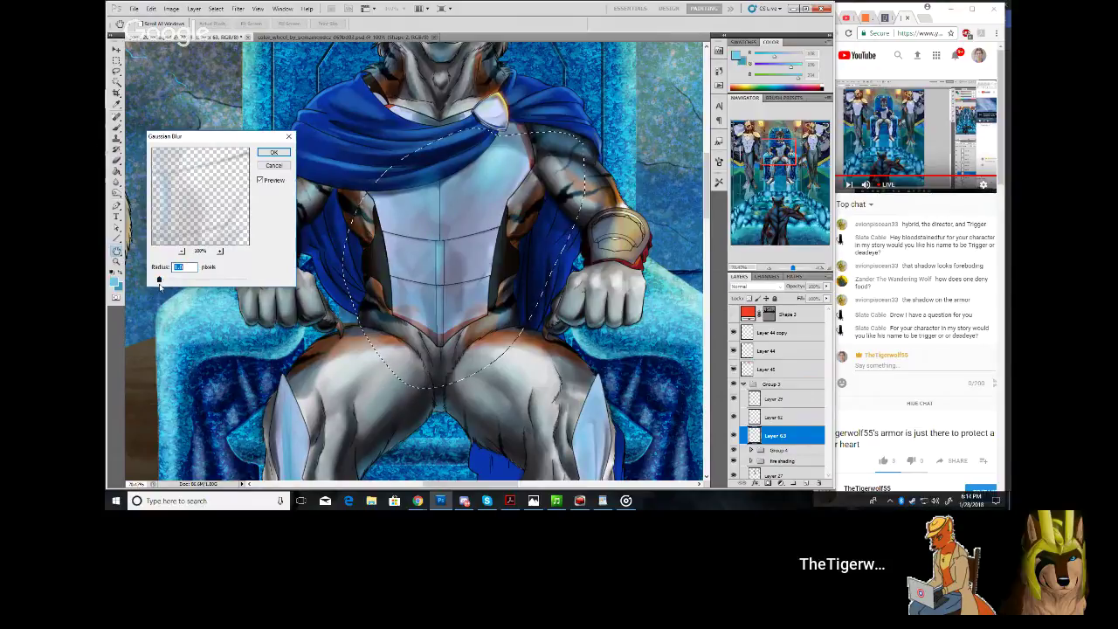
{"action": "left_click", "coordinate": [274, 151]}
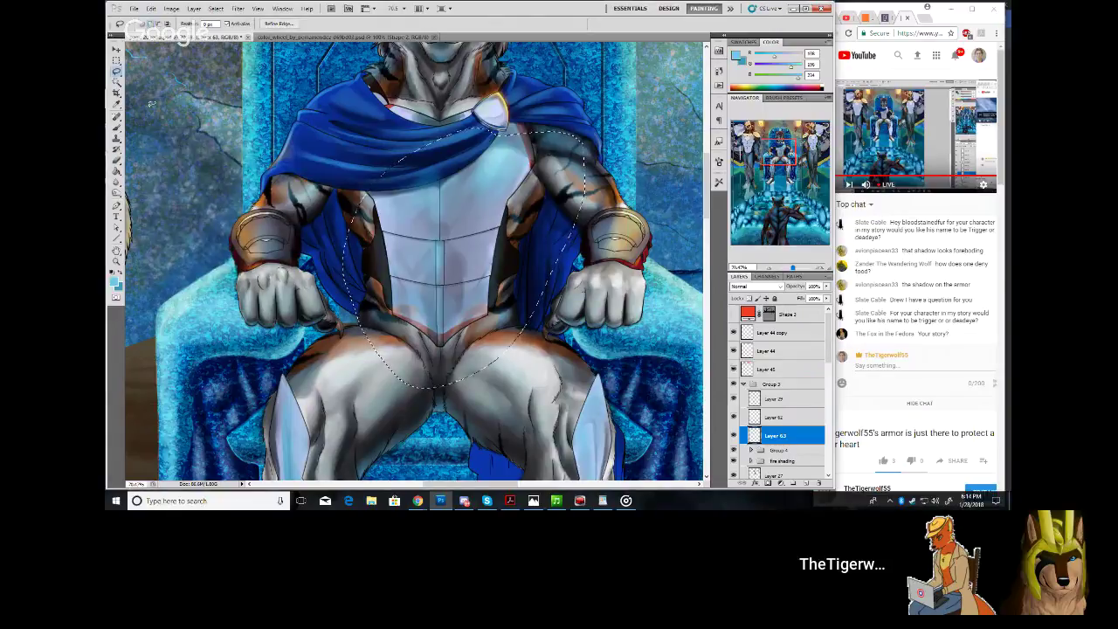
{"action": "left_click", "coordinate": [117, 60]}
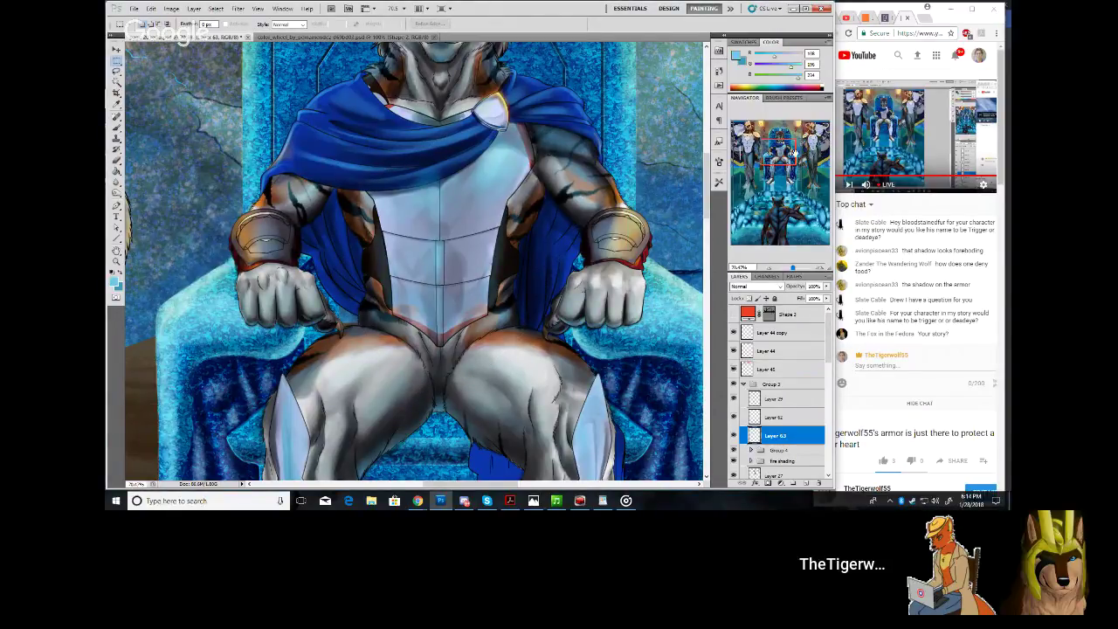
Brush light blue glow highlights onto the pointed upper tips of both leg guards on Layer 45
{"action": "mouse_move", "coordinate": [793, 153]}
{"action": "left_mouse_down"}
{"action": "mouse_move", "coordinate": [784, 150]}
{"action": "mouse_move", "coordinate": [785, 171]}
{"action": "left_mouse_up"}
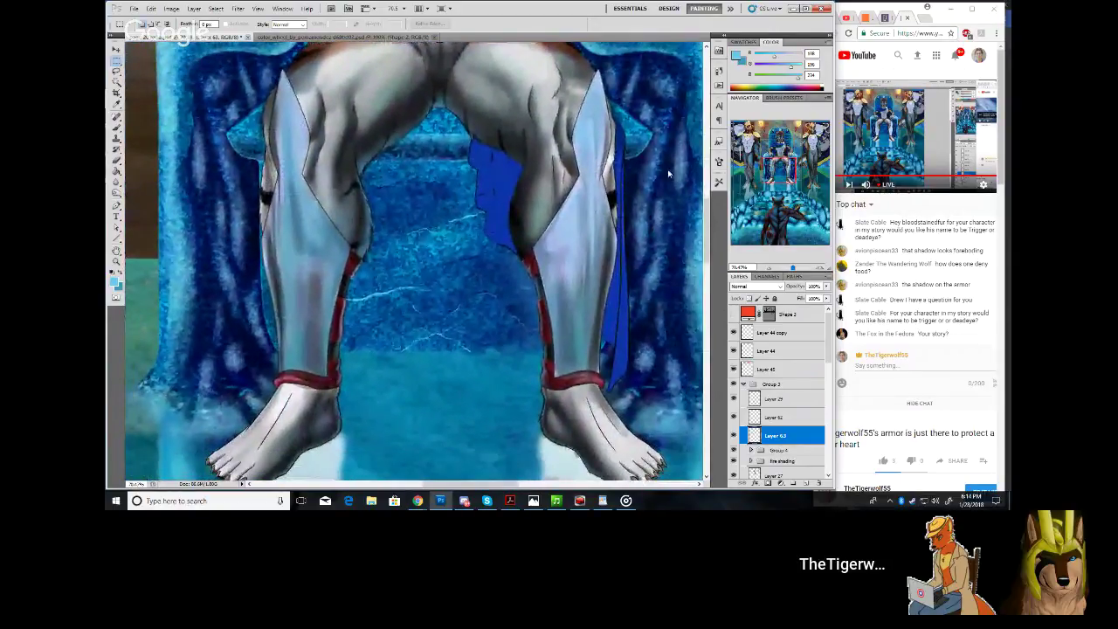
{"action": "left_click", "coordinate": [117, 74]}
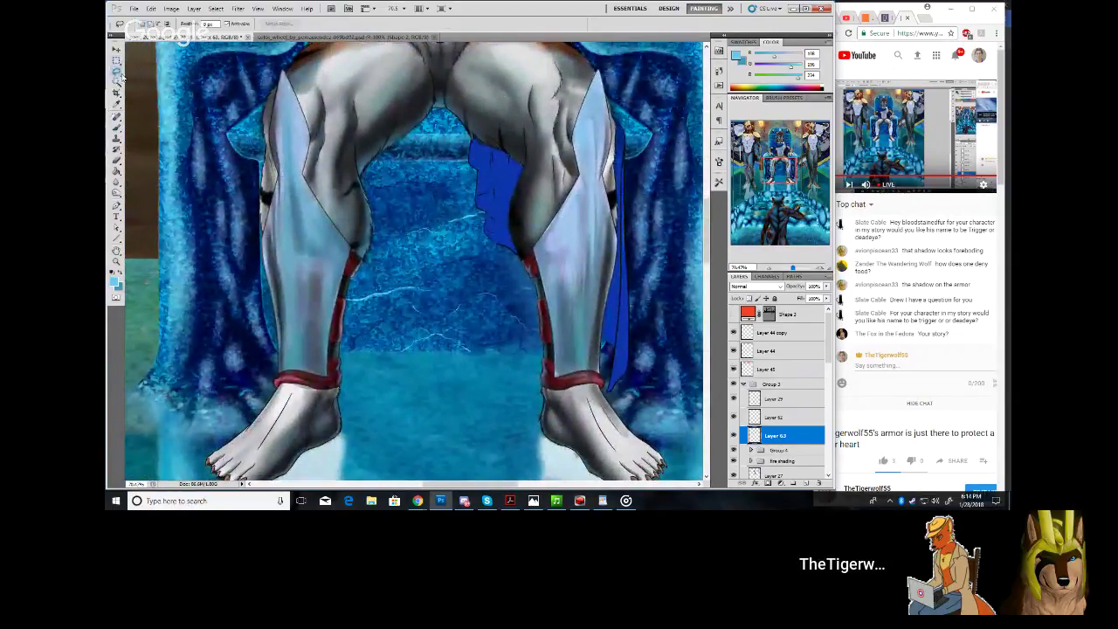
{"action": "mouse_move", "coordinate": [269, 47]}
{"action": "left_mouse_down"}
{"action": "mouse_move", "coordinate": [337, 51]}
{"action": "mouse_move", "coordinate": [276, 48]}
{"action": "left_mouse_up"}
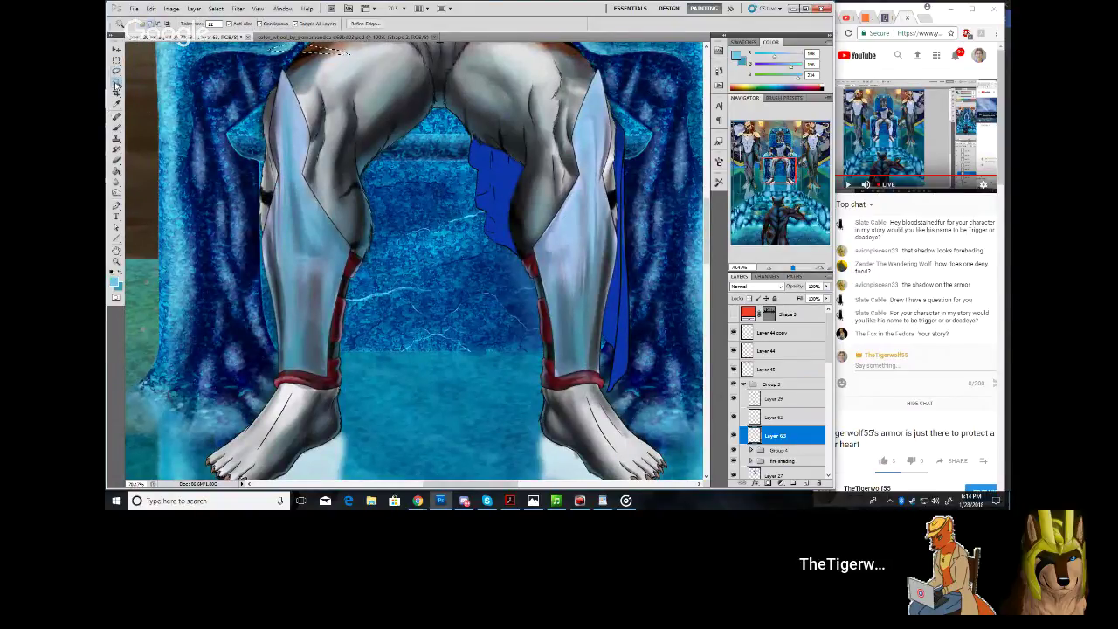
{"action": "left_click", "coordinate": [117, 126]}
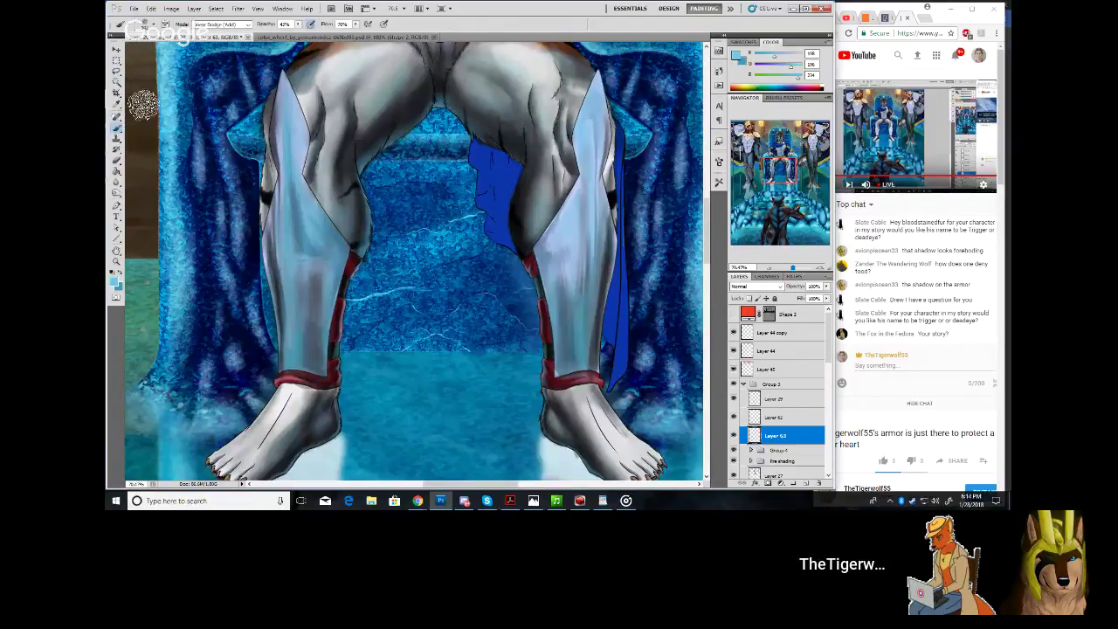
{"action": "left_click", "coordinate": [780, 373]}
{"action": "left_click_drag", "start_coordinate": [765, 184], "coordinate": [764, 178]}
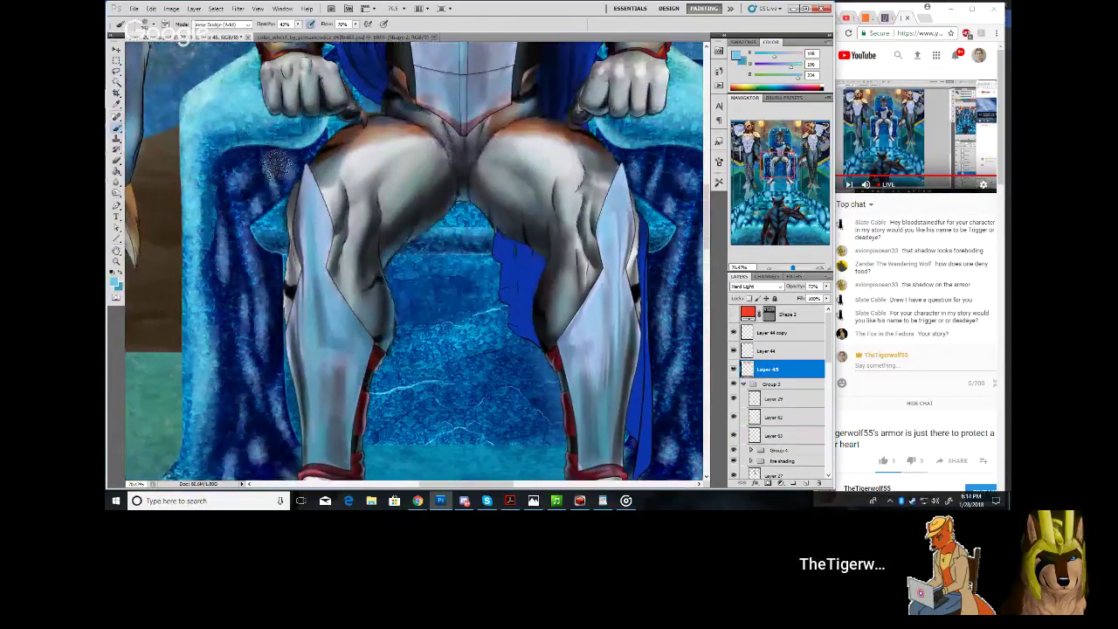
{"action": "mouse_move", "coordinate": [306, 174]}
{"action": "left_mouse_down"}
{"action": "mouse_move", "coordinate": [332, 213]}
{"action": "mouse_move", "coordinate": [304, 167]}
{"action": "mouse_move", "coordinate": [331, 197]}
{"action": "mouse_move", "coordinate": [318, 208]}
{"action": "mouse_move", "coordinate": [325, 182]}
{"action": "mouse_move", "coordinate": [334, 213]}
{"action": "mouse_move", "coordinate": [314, 206]}
{"action": "mouse_move", "coordinate": [315, 180]}
{"action": "mouse_move", "coordinate": [334, 228]}
{"action": "mouse_move", "coordinate": [315, 162]}
{"action": "left_mouse_up"}
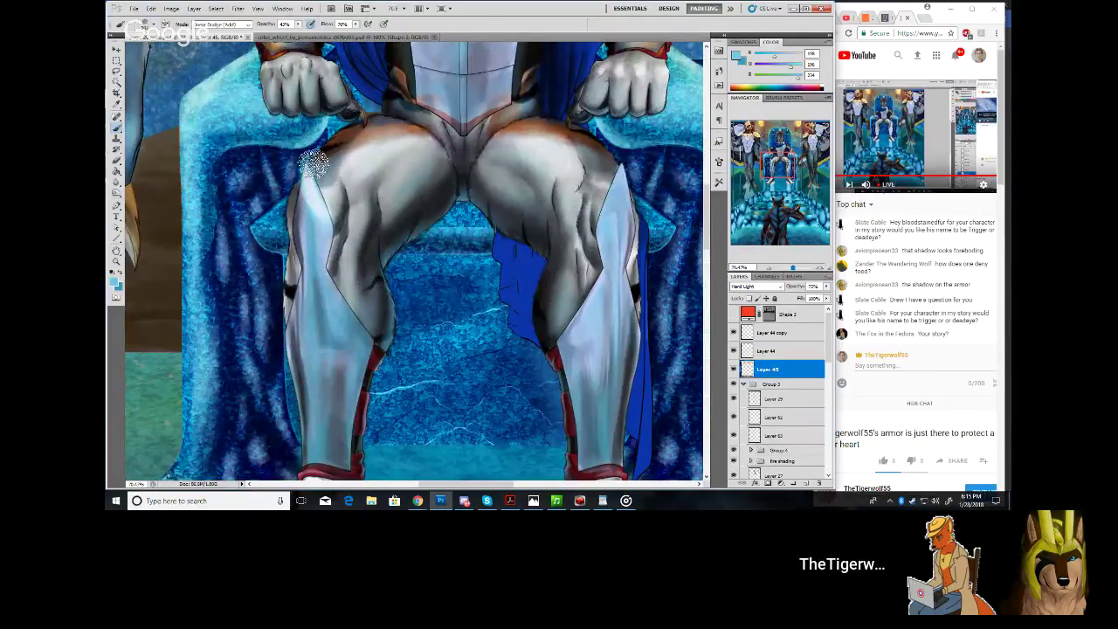
{"action": "mouse_move", "coordinate": [621, 175]}
{"action": "left_mouse_down"}
{"action": "mouse_move", "coordinate": [604, 216]}
{"action": "mouse_move", "coordinate": [621, 162]}
{"action": "mouse_move", "coordinate": [601, 234]}
{"action": "mouse_move", "coordinate": [617, 157]}
{"action": "mouse_move", "coordinate": [596, 253]}
{"action": "mouse_move", "coordinate": [615, 174]}
{"action": "mouse_move", "coordinate": [577, 264]}
{"action": "left_mouse_up"}
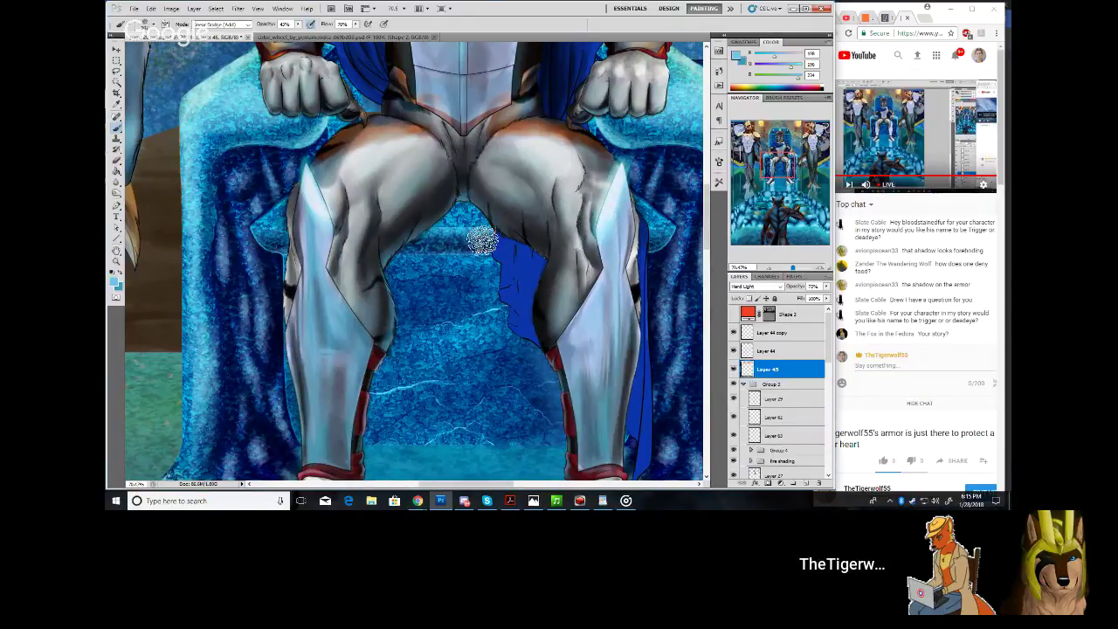
Lasso around both knees, soften the new glow on the leg guards' tips with a Gaussian Blur, and deselect
{"action": "left_click", "coordinate": [117, 72]}
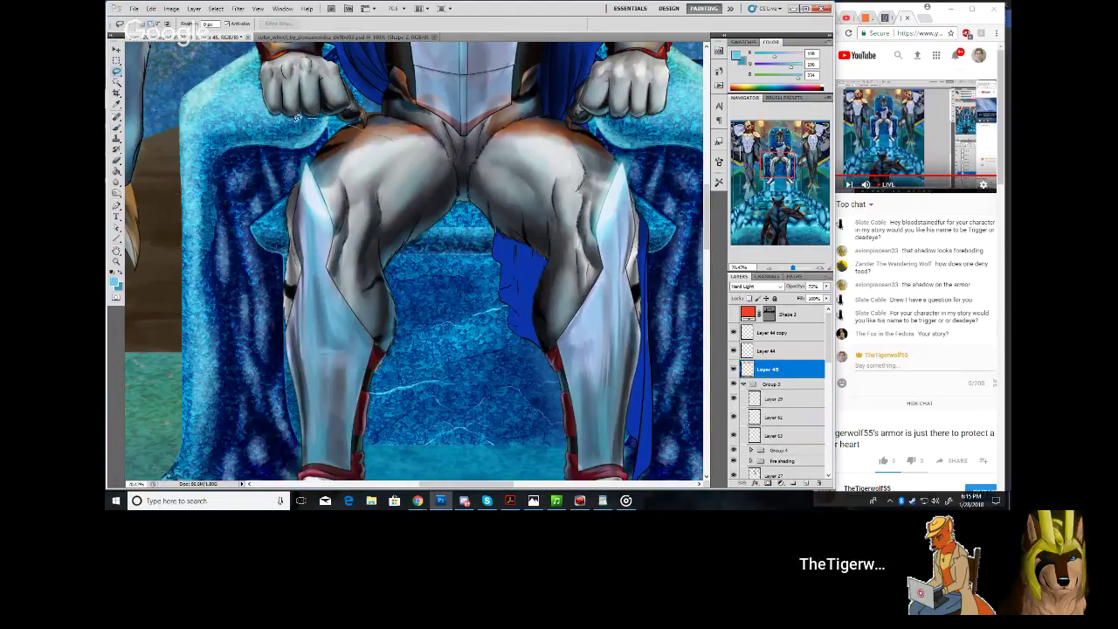
{"action": "mouse_move", "coordinate": [230, 305]}
{"action": "left_mouse_down"}
{"action": "mouse_move", "coordinate": [388, 289]}
{"action": "mouse_move", "coordinate": [389, 175]}
{"action": "mouse_move", "coordinate": [323, 118]}
{"action": "mouse_move", "coordinate": [288, 121]}
{"action": "left_mouse_up"}
{"action": "left_click_drag", "start_coordinate": [449, 233], "coordinate": [674, 84]}
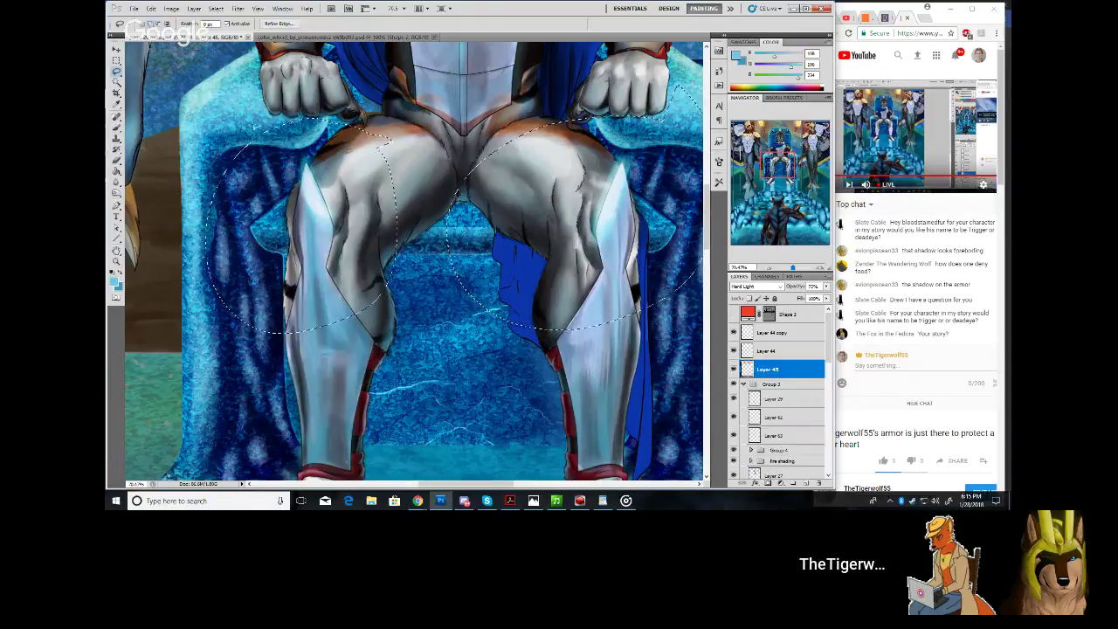
{"action": "left_click", "coordinate": [172, 7]}
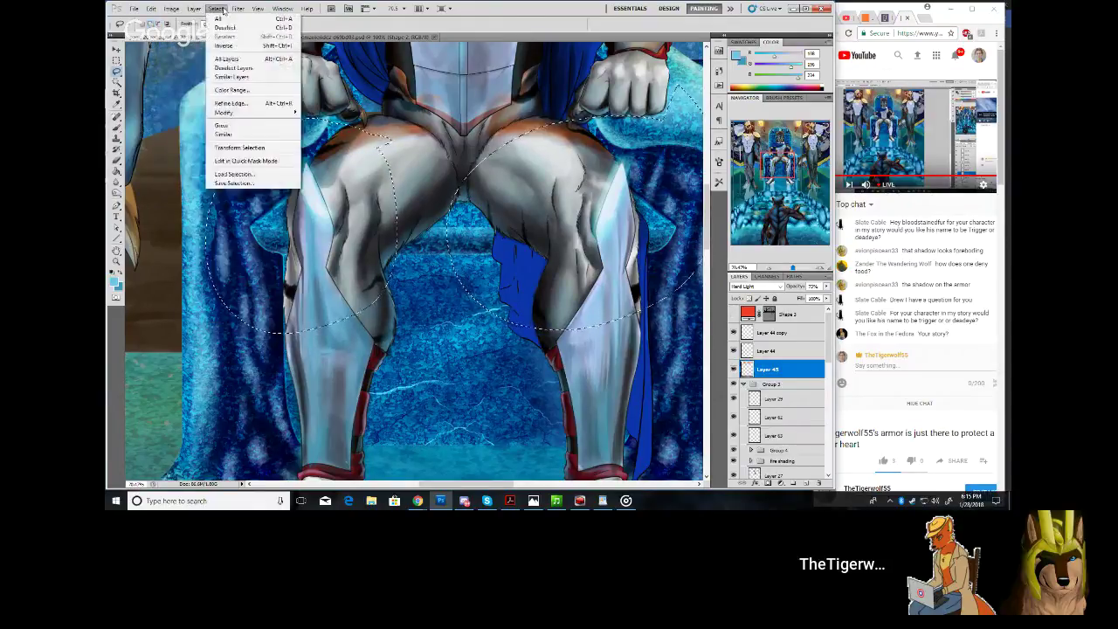
{"action": "mouse_move", "coordinate": [266, 94]}
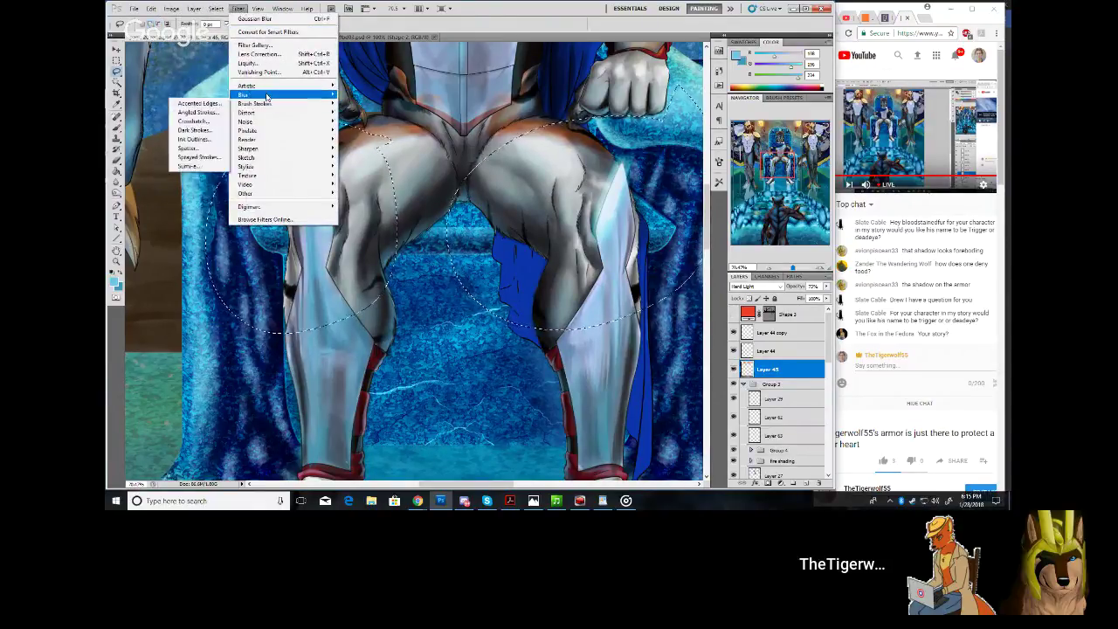
{"action": "left_click", "coordinate": [214, 137]}
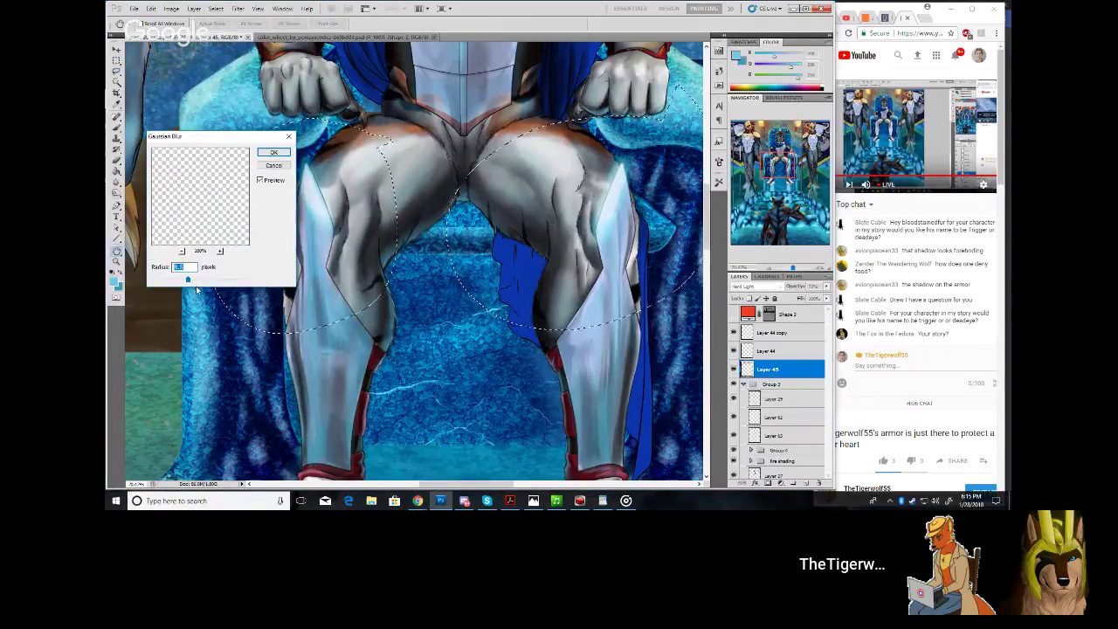
{"action": "left_click_drag", "start_coordinate": [200, 281], "coordinate": [186, 280]}
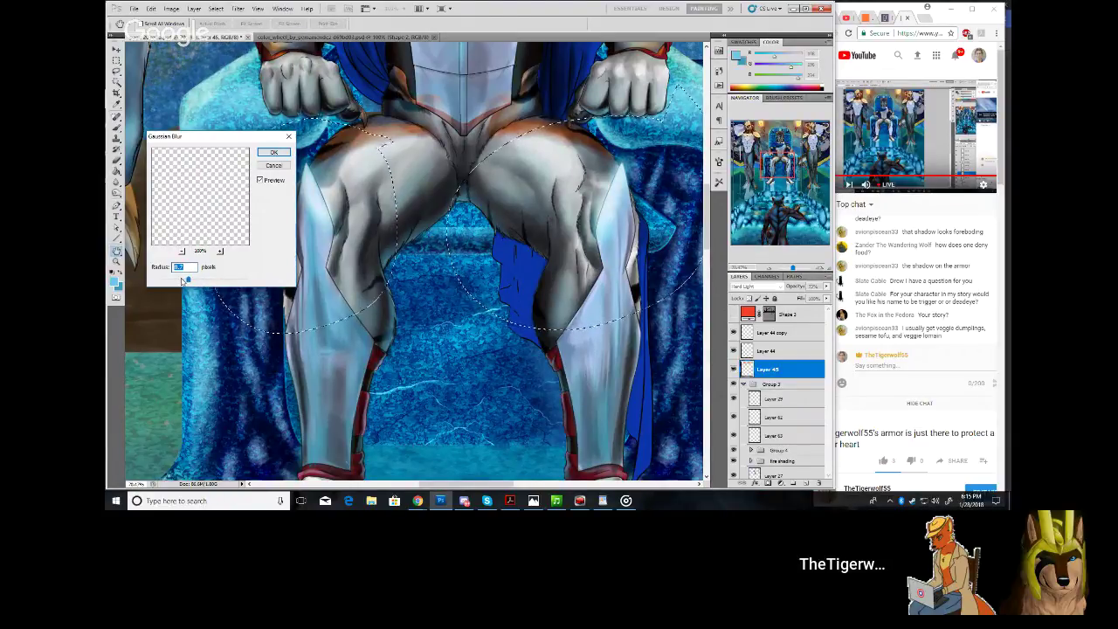
{"action": "left_click", "coordinate": [273, 152]}
{"action": "left_click", "coordinate": [117, 62]}
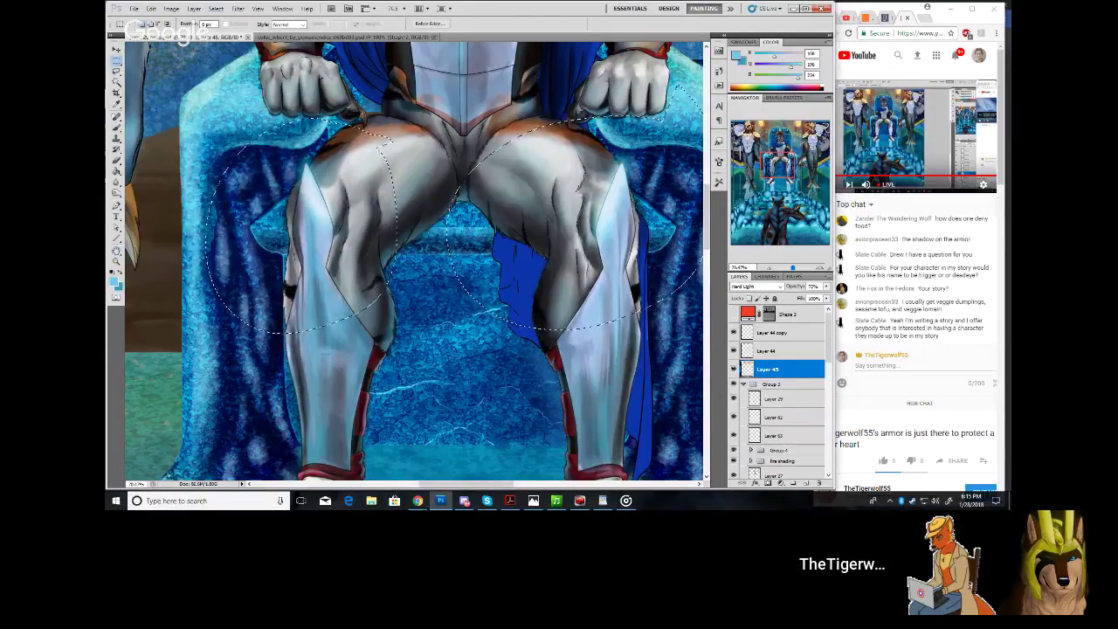
{"action": "left_click", "coordinate": [149, 78]}
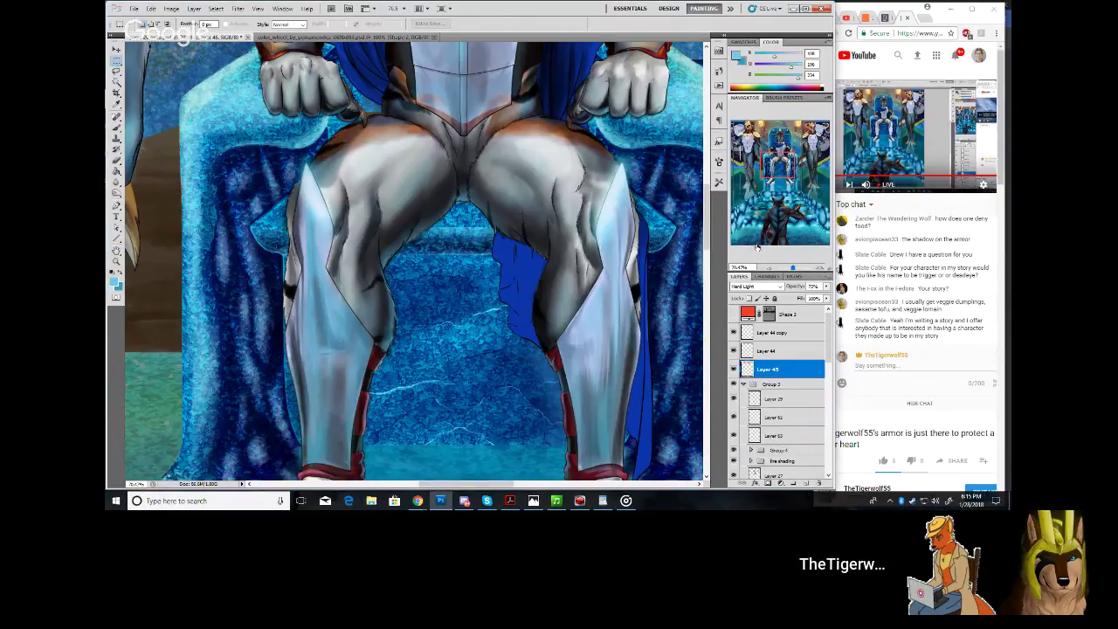
Brush light blue glow highlights onto the shin area of both leg guards, just below the knees, on Layer 45
{"action": "left_click_drag", "start_coordinate": [773, 162], "coordinate": [773, 168]}
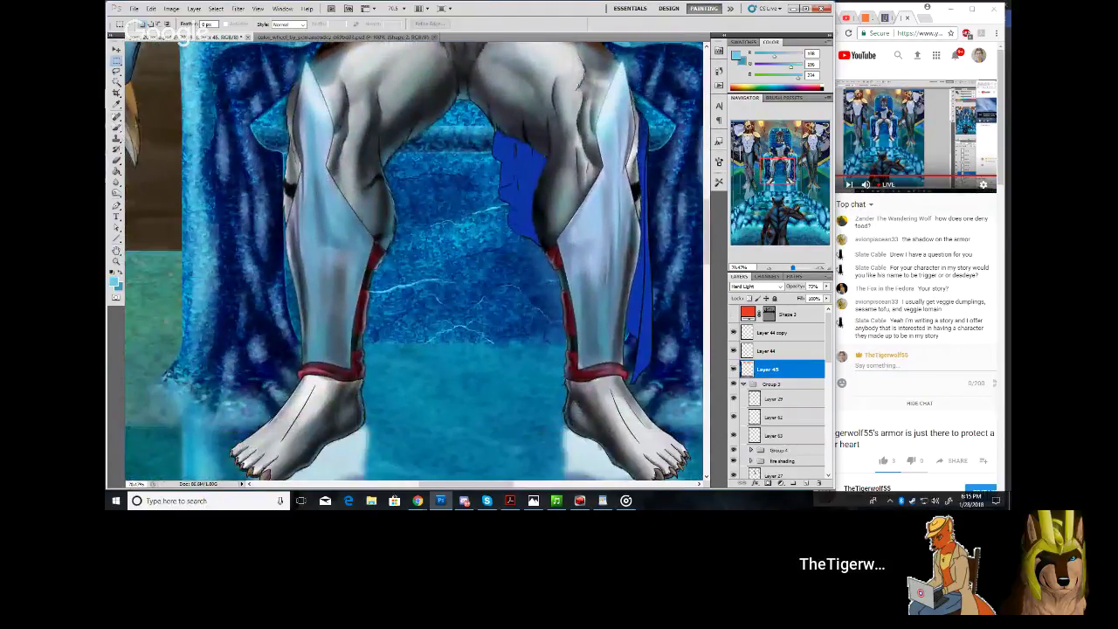
{"action": "key", "text": "b"}
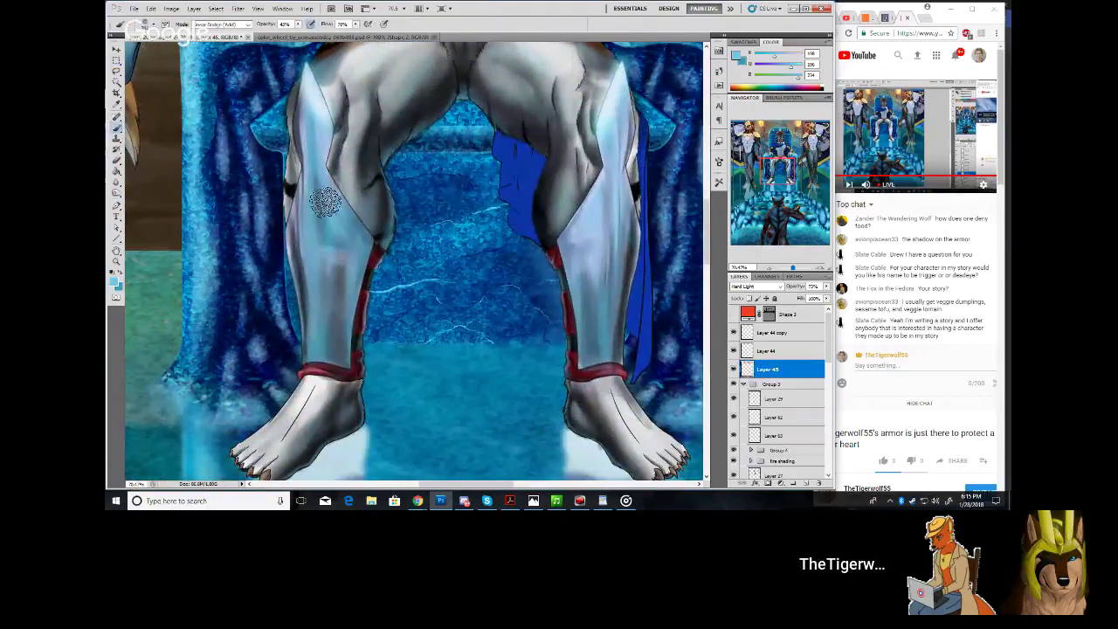
{"action": "mouse_move", "coordinate": [324, 203]}
{"action": "left_mouse_down"}
{"action": "mouse_move", "coordinate": [335, 273]}
{"action": "mouse_move", "coordinate": [332, 218]}
{"action": "mouse_move", "coordinate": [342, 235]}
{"action": "mouse_move", "coordinate": [340, 248]}
{"action": "mouse_move", "coordinate": [327, 214]}
{"action": "mouse_move", "coordinate": [342, 212]}
{"action": "mouse_move", "coordinate": [352, 230]}
{"action": "mouse_move", "coordinate": [352, 244]}
{"action": "mouse_move", "coordinate": [325, 203]}
{"action": "mouse_move", "coordinate": [345, 234]}
{"action": "left_mouse_up"}
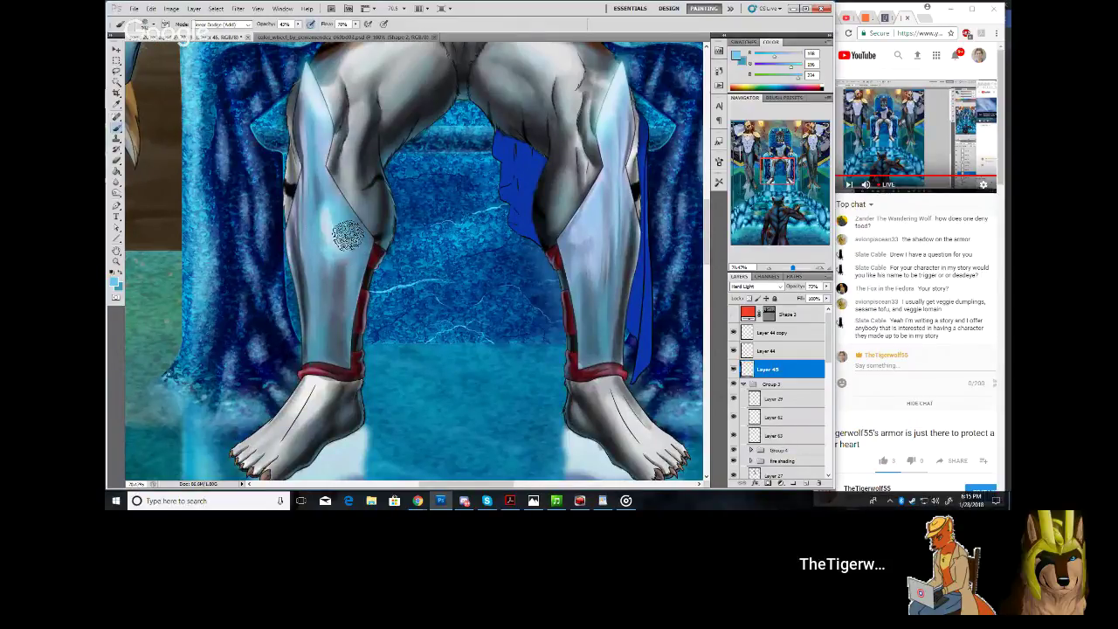
{"action": "mouse_move", "coordinate": [581, 243]}
{"action": "left_mouse_down"}
{"action": "mouse_move", "coordinate": [603, 215]}
{"action": "mouse_move", "coordinate": [595, 231]}
{"action": "mouse_move", "coordinate": [601, 207]}
{"action": "mouse_move", "coordinate": [591, 255]}
{"action": "mouse_move", "coordinate": [609, 207]}
{"action": "mouse_move", "coordinate": [599, 317]}
{"action": "left_mouse_up"}
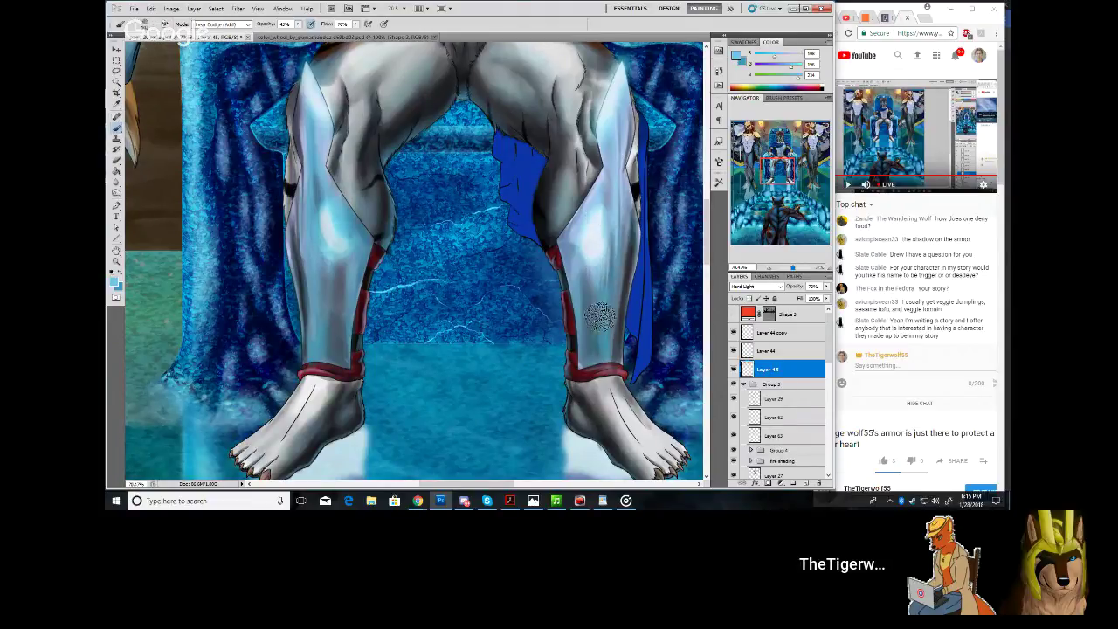
Lasso around both lower legs, soften the shin glow with a larger-radius Gaussian Blur, and deselect
{"action": "left_click", "coordinate": [117, 74]}
{"action": "mouse_move", "coordinate": [385, 145]}
{"action": "left_mouse_down"}
{"action": "mouse_move", "coordinate": [316, 137]}
{"action": "mouse_move", "coordinate": [269, 174]}
{"action": "mouse_move", "coordinate": [233, 295]}
{"action": "mouse_move", "coordinate": [297, 390]}
{"action": "mouse_move", "coordinate": [420, 412]}
{"action": "mouse_move", "coordinate": [675, 240]}
{"action": "left_mouse_up"}
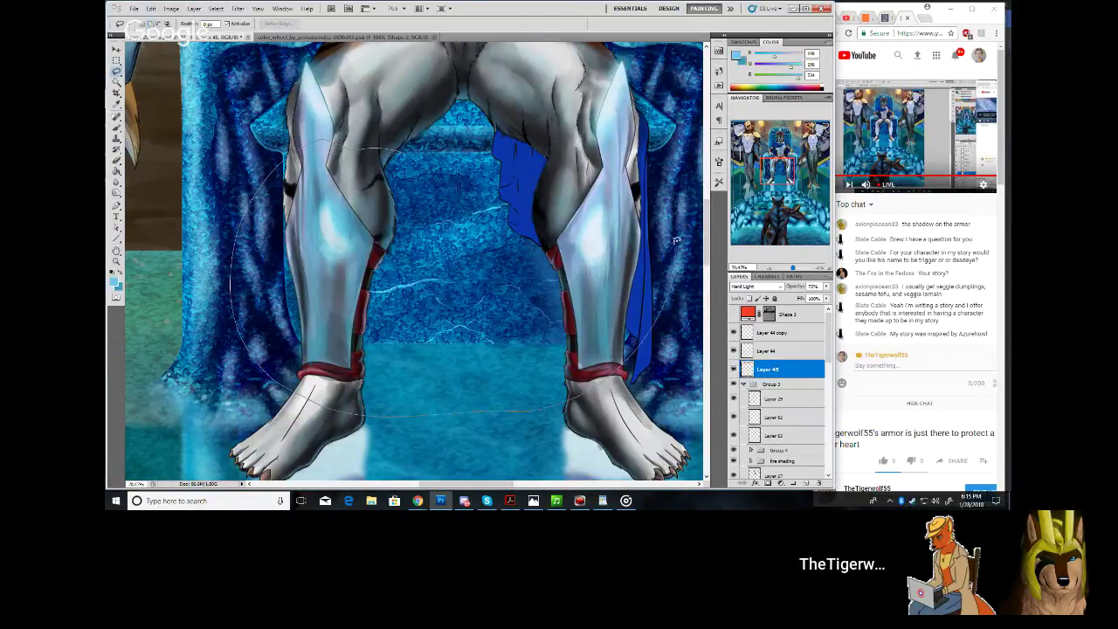
{"action": "left_click_drag", "start_coordinate": [582, 167], "coordinate": [479, 143]}
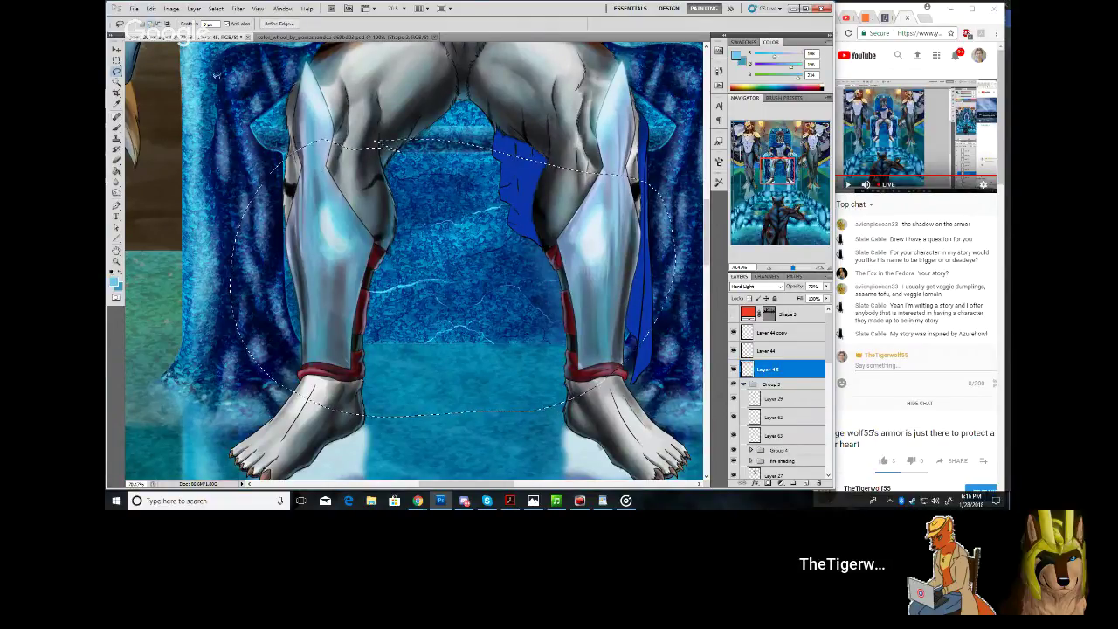
{"action": "left_click", "coordinate": [214, 9]}
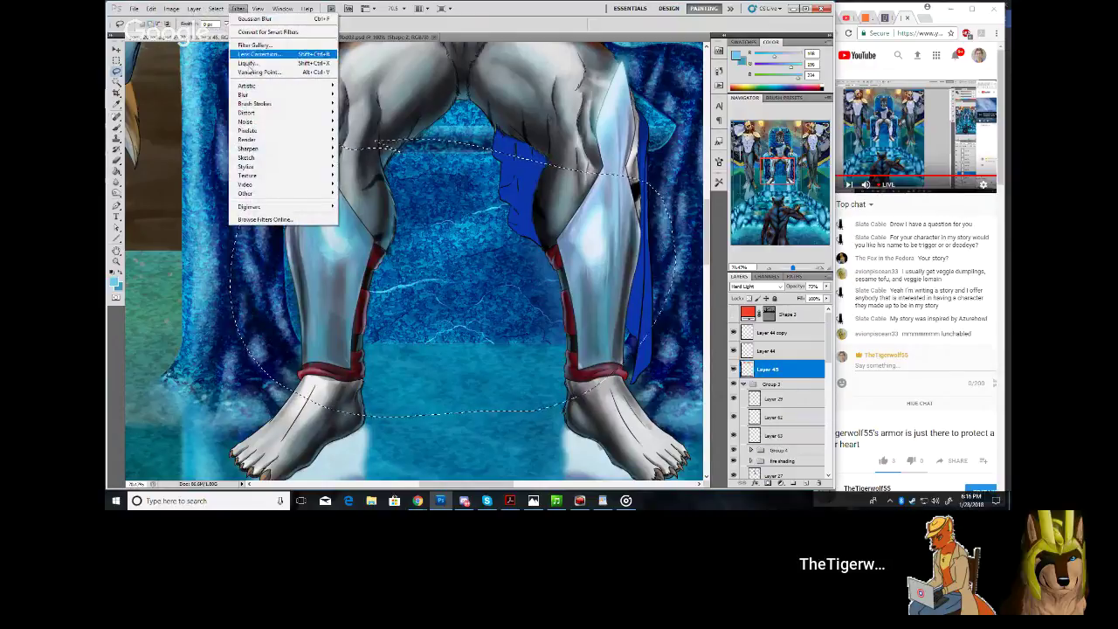
{"action": "mouse_move", "coordinate": [253, 94]}
{"action": "left_click", "coordinate": [202, 130]}
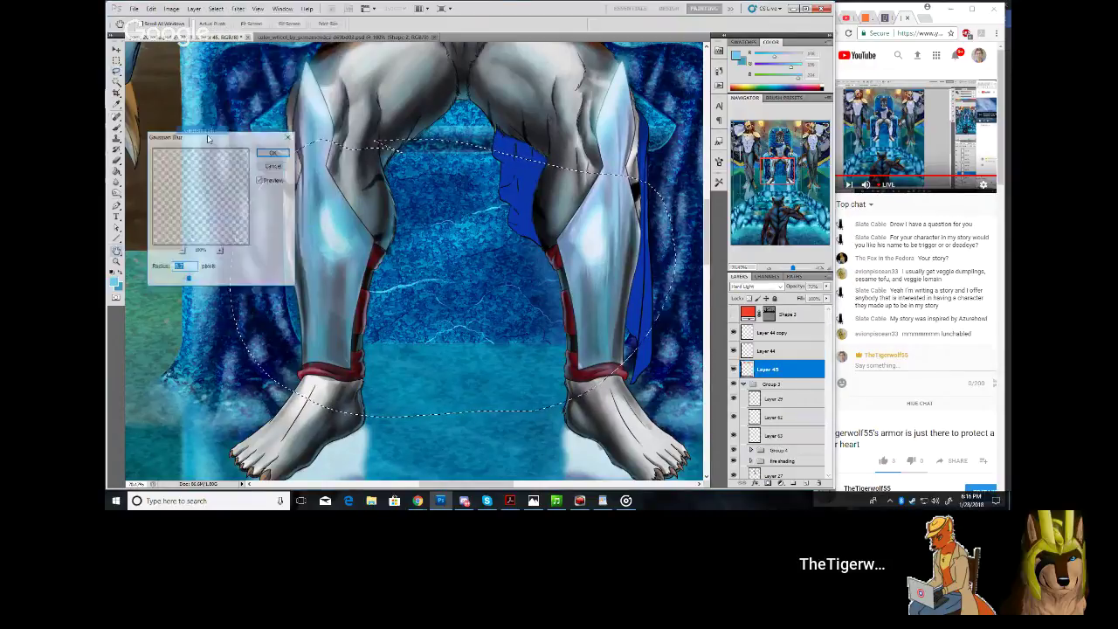
{"action": "left_click_drag", "start_coordinate": [188, 279], "coordinate": [194, 280]}
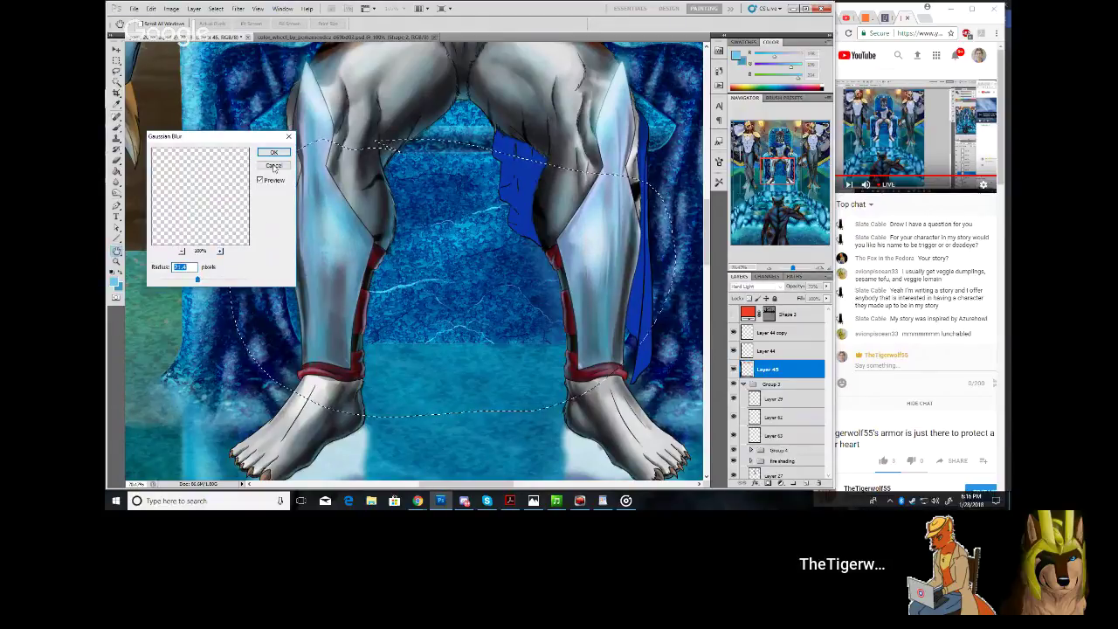
{"action": "left_click", "coordinate": [273, 153]}
{"action": "key", "text": "m"}
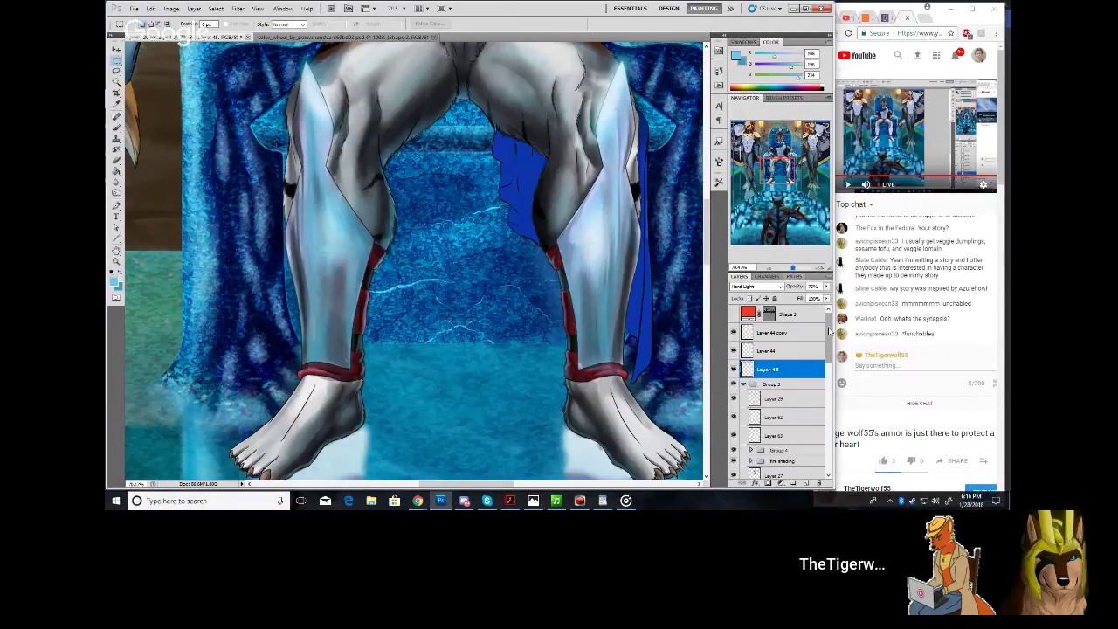
{"action": "scroll", "coordinate": [779, 389], "scroll_direction": "down", "scroll_amount": 3}
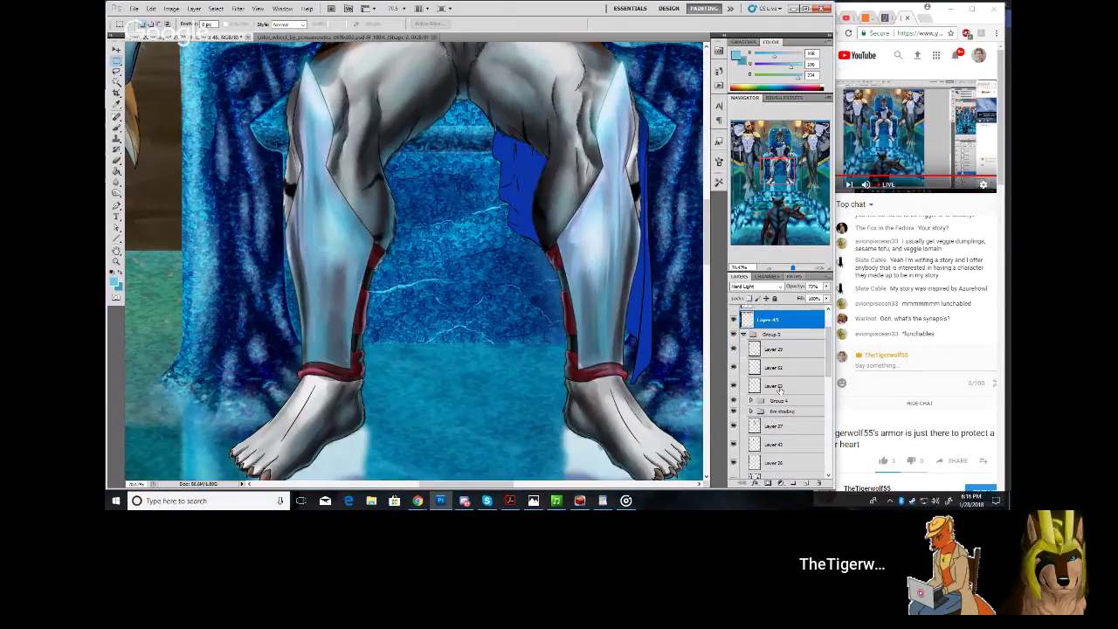
On Layer 63, brush a light blue reflection across the lower part of the staff-holding guard's round chest orb with a smaller brush
{"action": "left_click", "coordinate": [784, 386]}
{"action": "left_click_drag", "start_coordinate": [790, 158], "coordinate": [787, 133]}
{"action": "scroll", "coordinate": [146, 189], "scroll_direction": "up", "scroll_amount": 1}
{"action": "scroll", "coordinate": [146, 189], "scroll_direction": "left", "scroll_amount": 10}
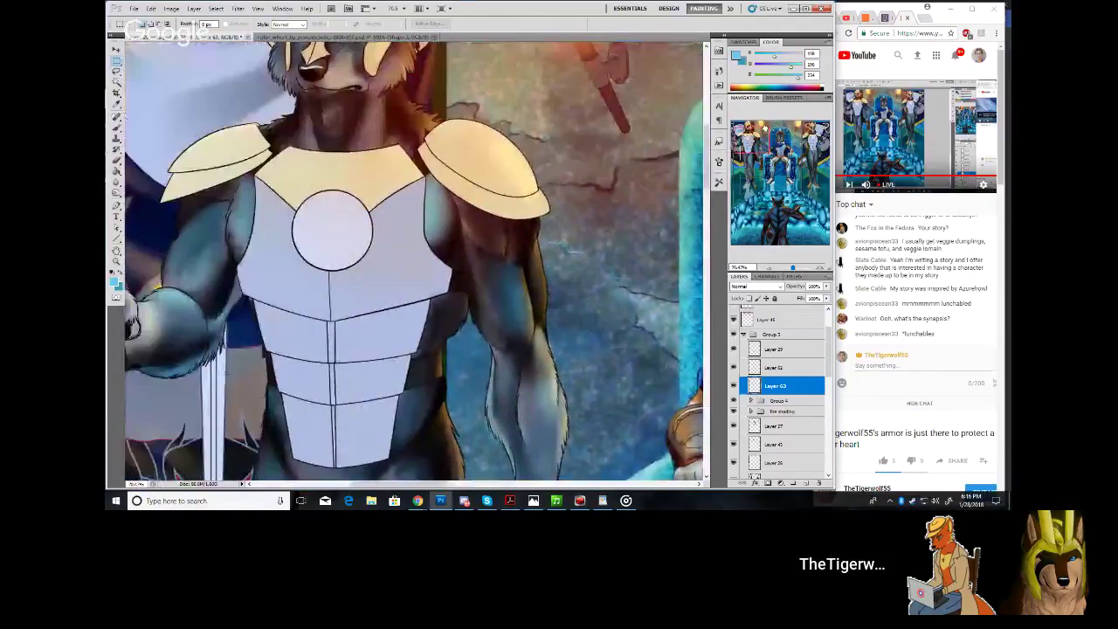
{"action": "scroll", "coordinate": [146, 189], "scroll_direction": "right", "scroll_amount": 10}
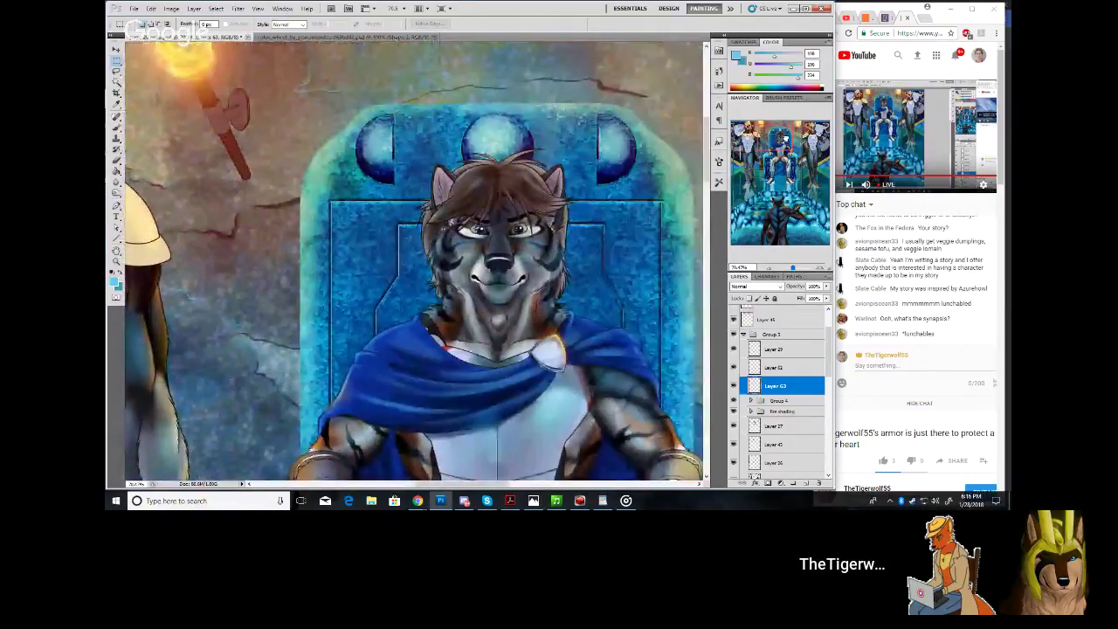
{"action": "scroll", "coordinate": [146, 189], "scroll_direction": "left", "scroll_amount": 10}
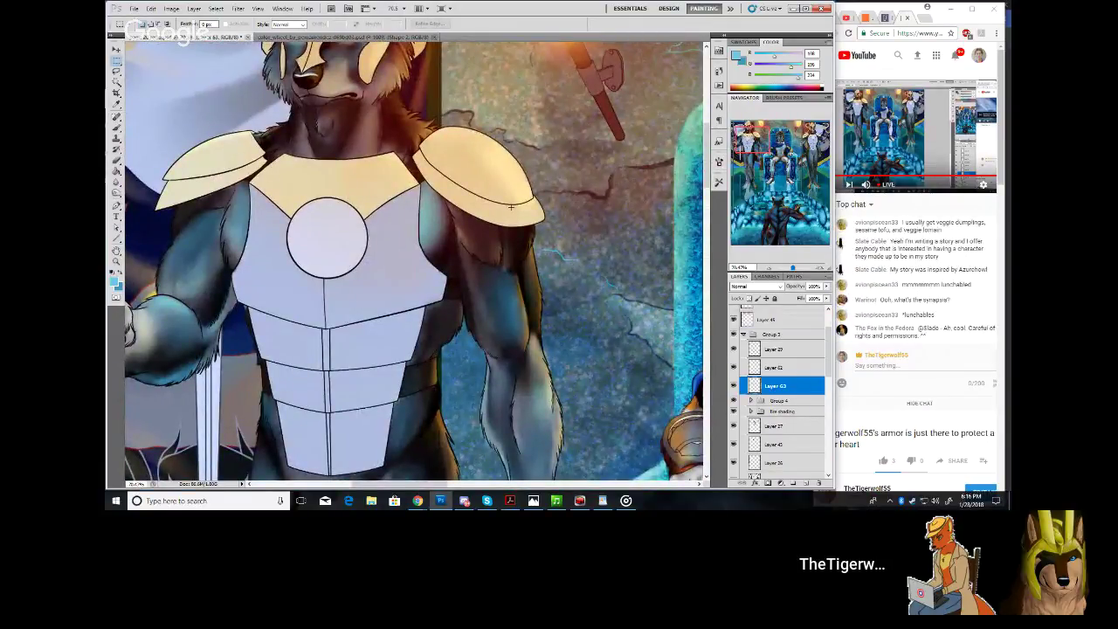
{"action": "left_click", "coordinate": [116, 130]}
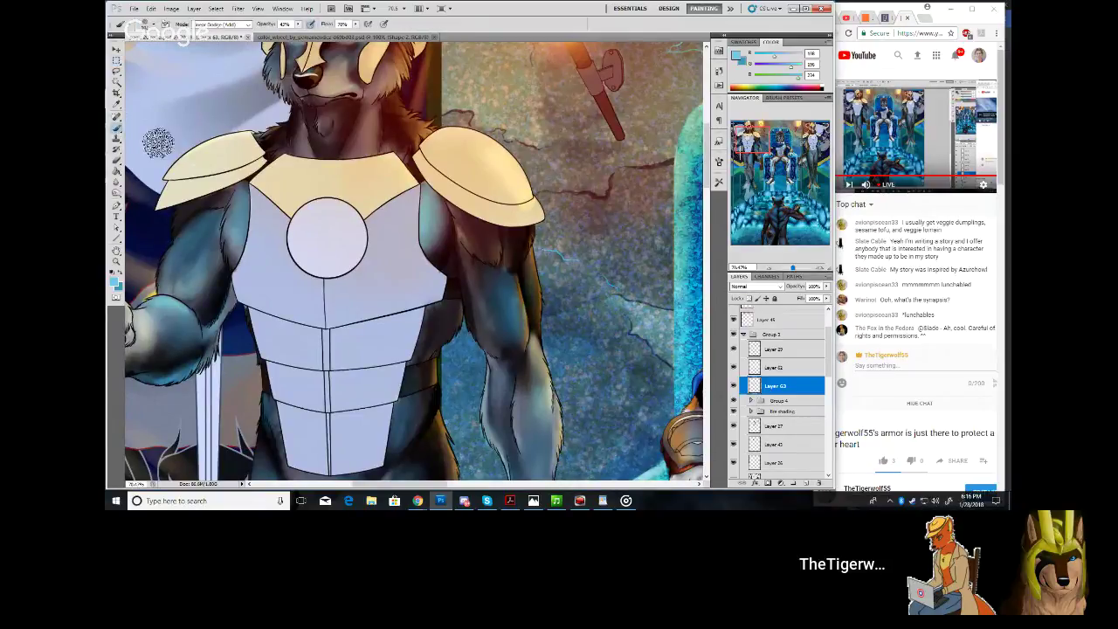
{"action": "left_click", "coordinate": [144, 25]}
{"action": "left_click", "coordinate": [131, 50]}
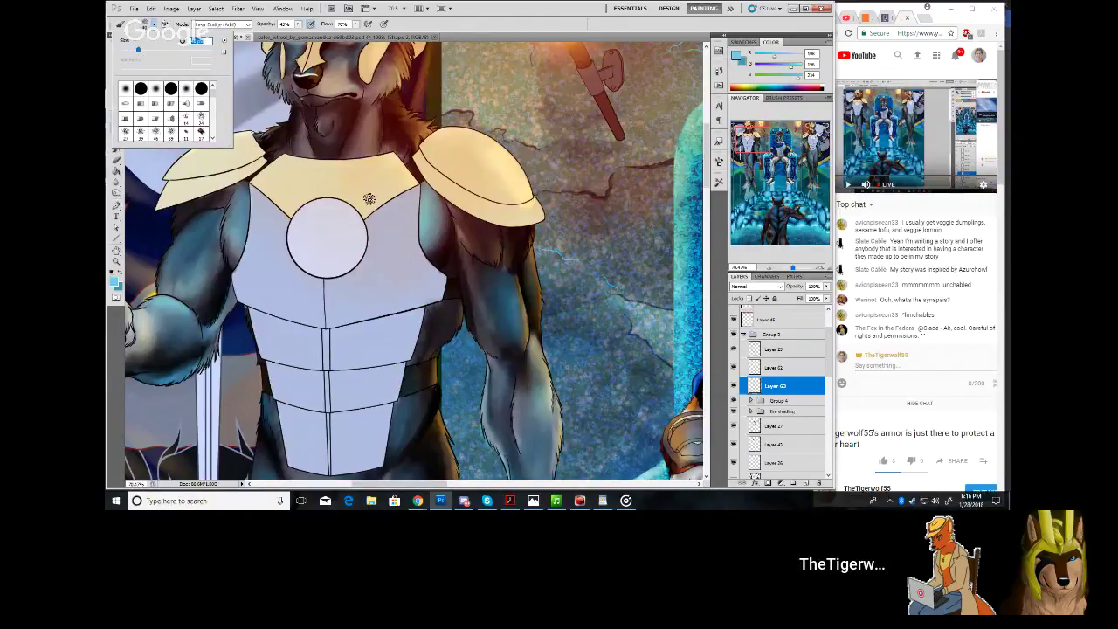
{"action": "left_click_drag", "start_coordinate": [752, 149], "coordinate": [744, 143]}
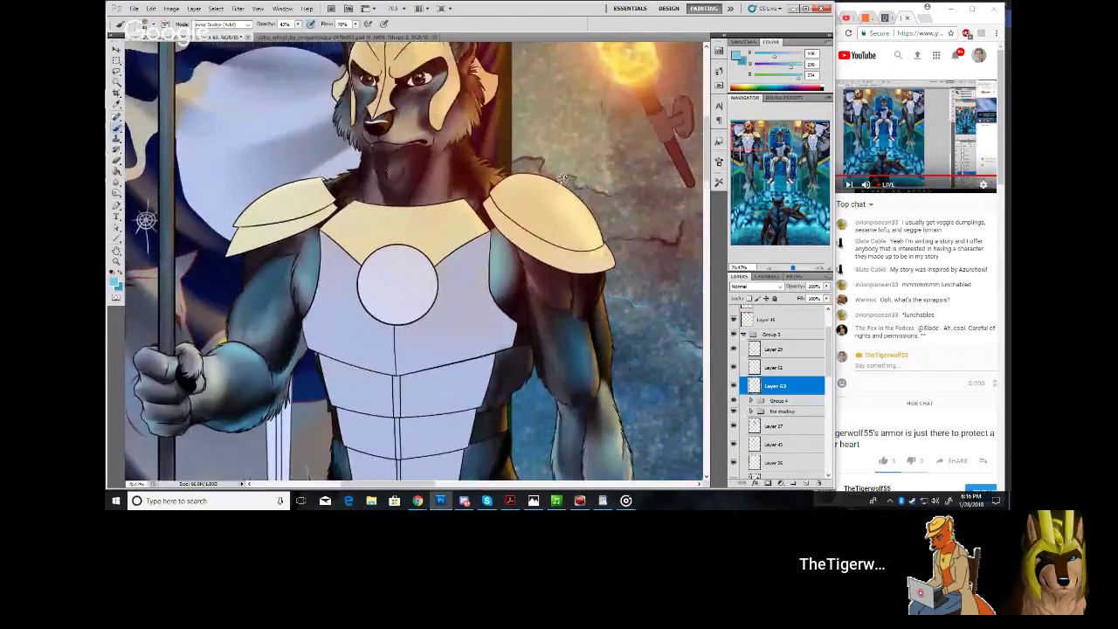
{"action": "mouse_move", "coordinate": [370, 303]}
{"action": "left_mouse_down"}
{"action": "mouse_move", "coordinate": [362, 297]}
{"action": "mouse_move", "coordinate": [421, 297]}
{"action": "left_mouse_up"}
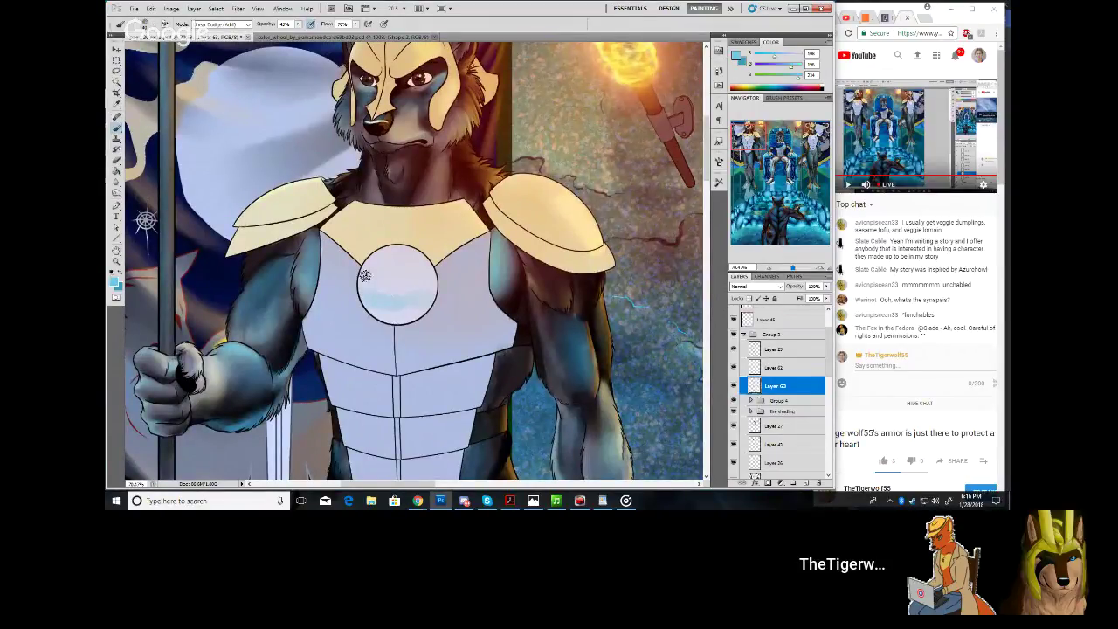
Sample a near-black navy from the rock outline and brush a curved shadow inside the chest orb's upper-left edge
{"action": "left_click_drag", "start_coordinate": [751, 147], "coordinate": [744, 199]}
{"action": "left_click", "coordinate": [496, 385], "text": "alt"}
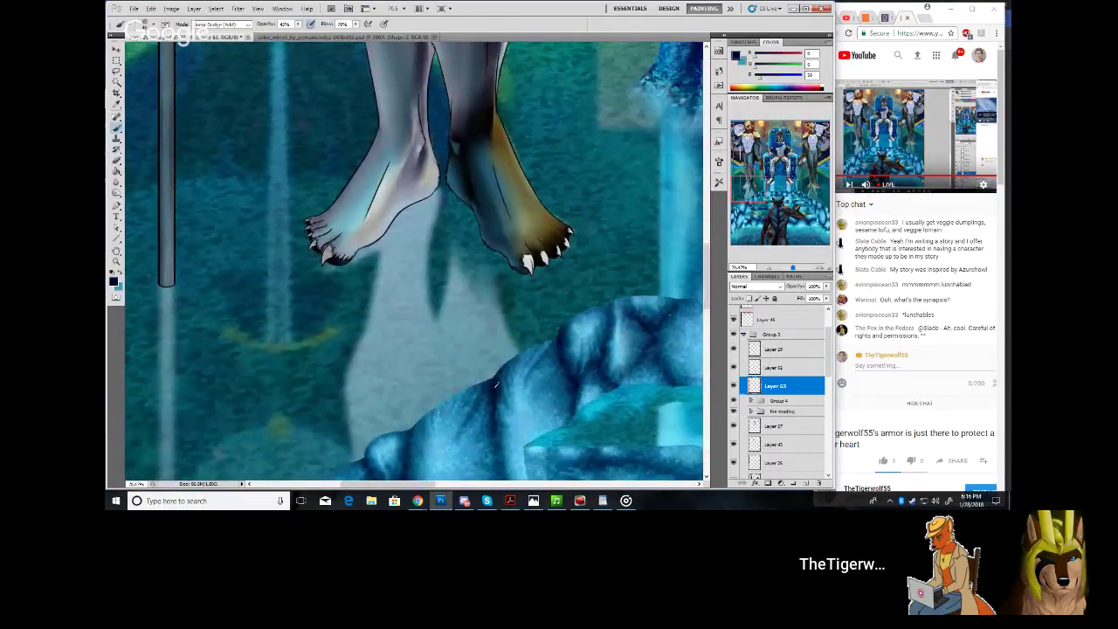
{"action": "scroll", "coordinate": [358, 281], "scroll_direction": "up", "scroll_amount": 15}
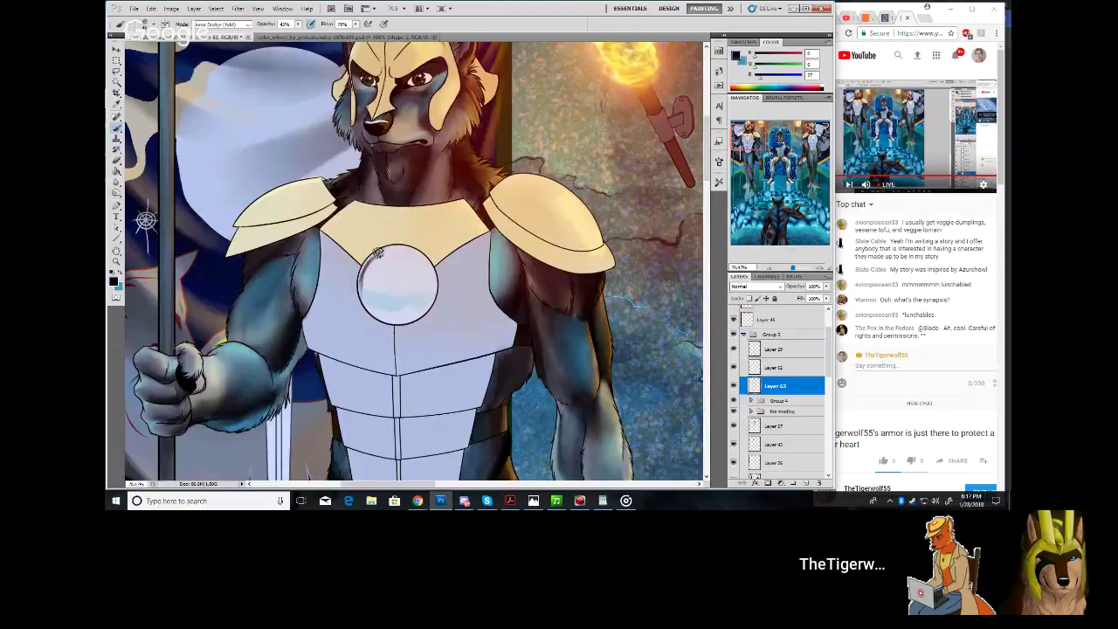
{"action": "mouse_move", "coordinate": [378, 254]}
{"action": "left_mouse_down"}
{"action": "mouse_move", "coordinate": [359, 276]}
{"action": "mouse_move", "coordinate": [365, 285]}
{"action": "left_mouse_up"}
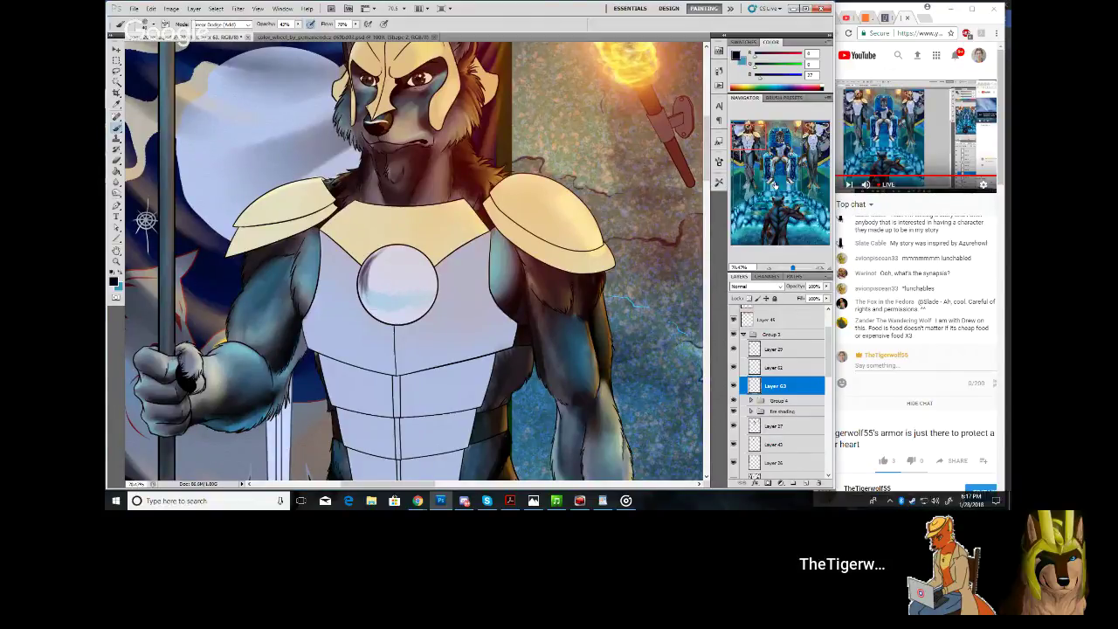
Blend the dark shadow along the chest orb's upper-left edge into the light area with the Smudge tool
{"action": "left_click_drag", "start_coordinate": [749, 136], "coordinate": [742, 158]}
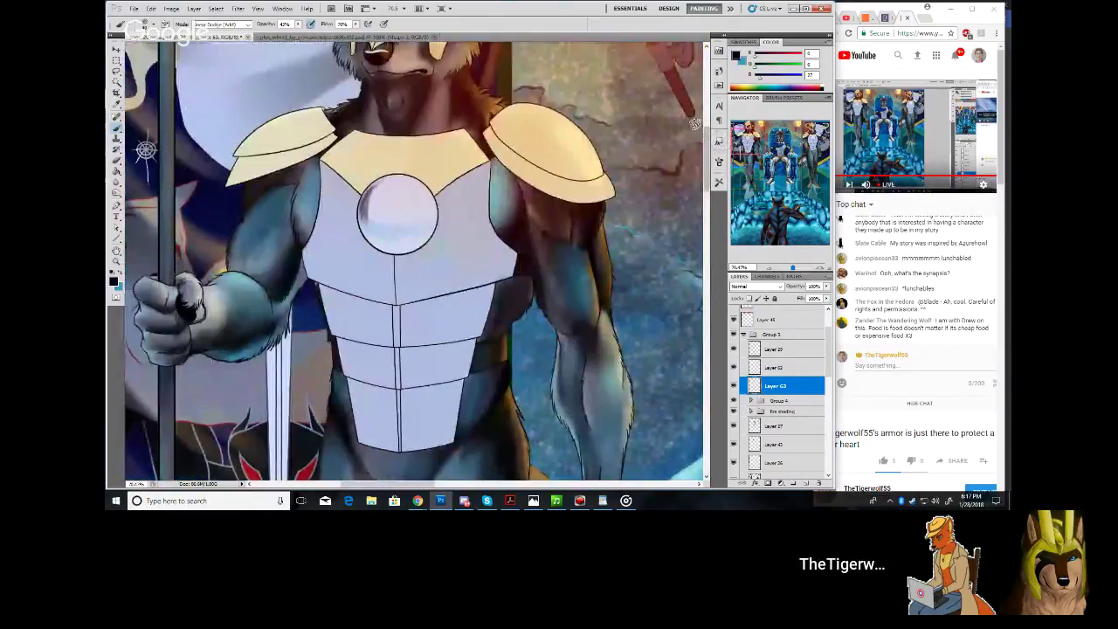
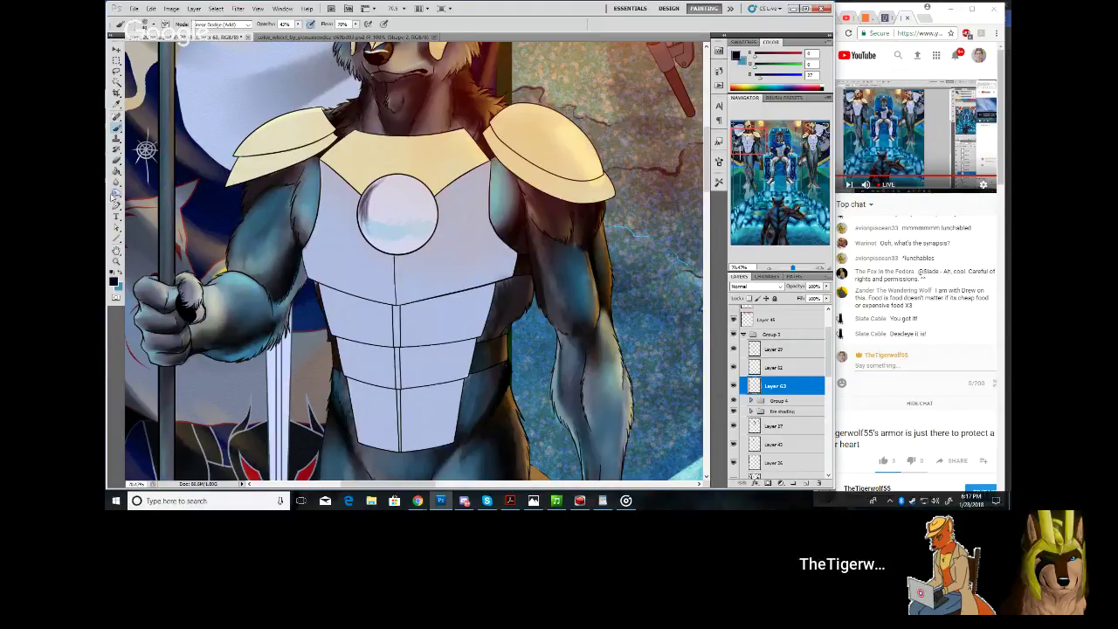
{"action": "left_click", "coordinate": [117, 185]}
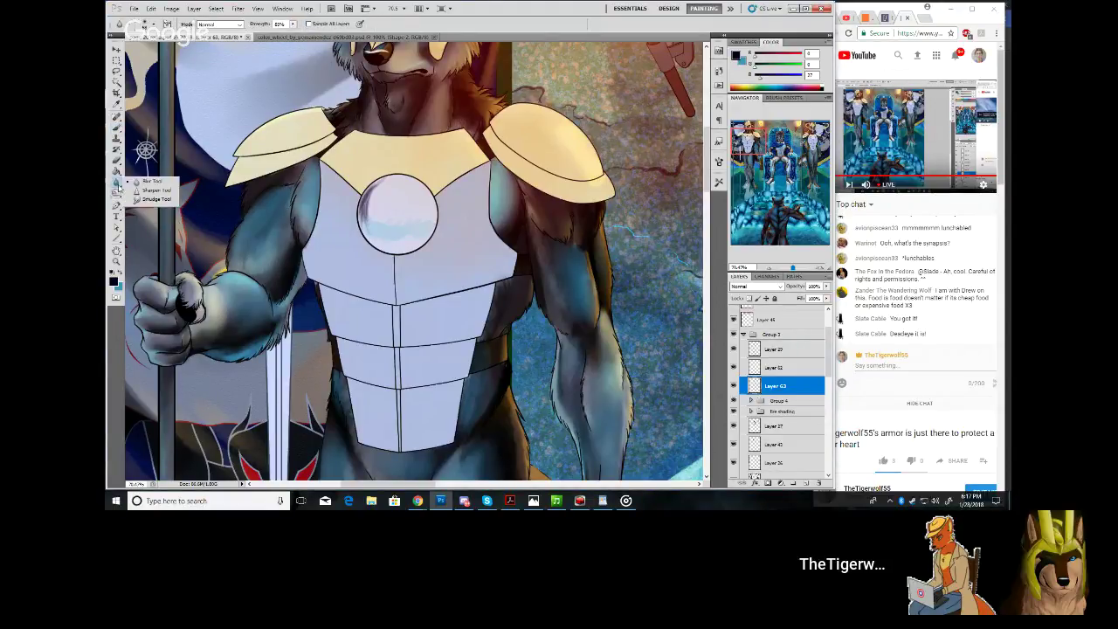
{"action": "left_click", "coordinate": [156, 199]}
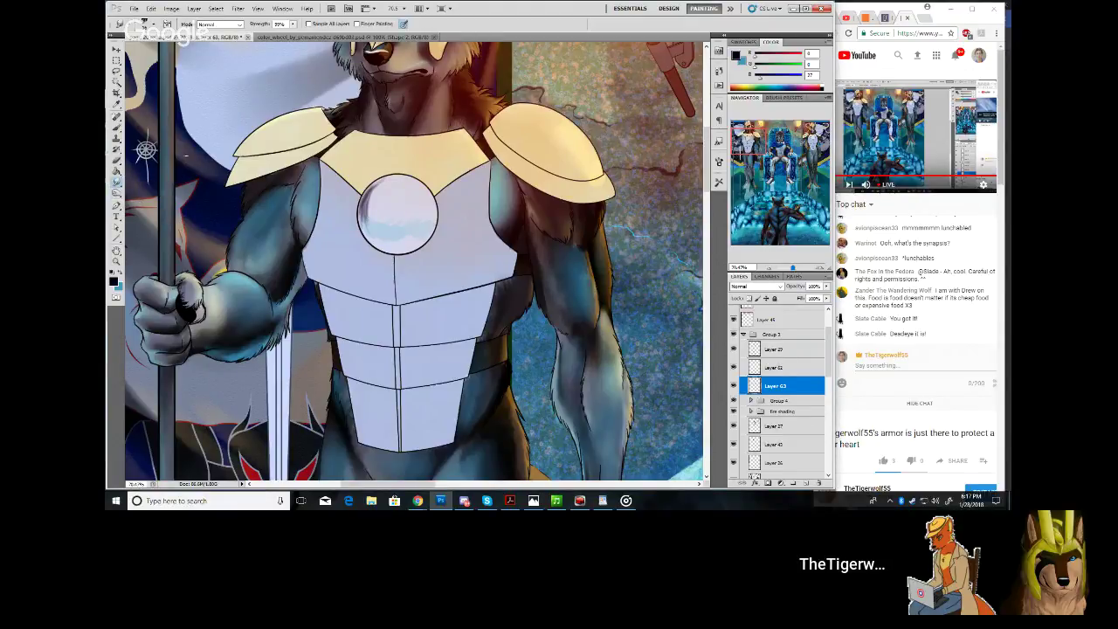
{"action": "left_click", "coordinate": [155, 23]}
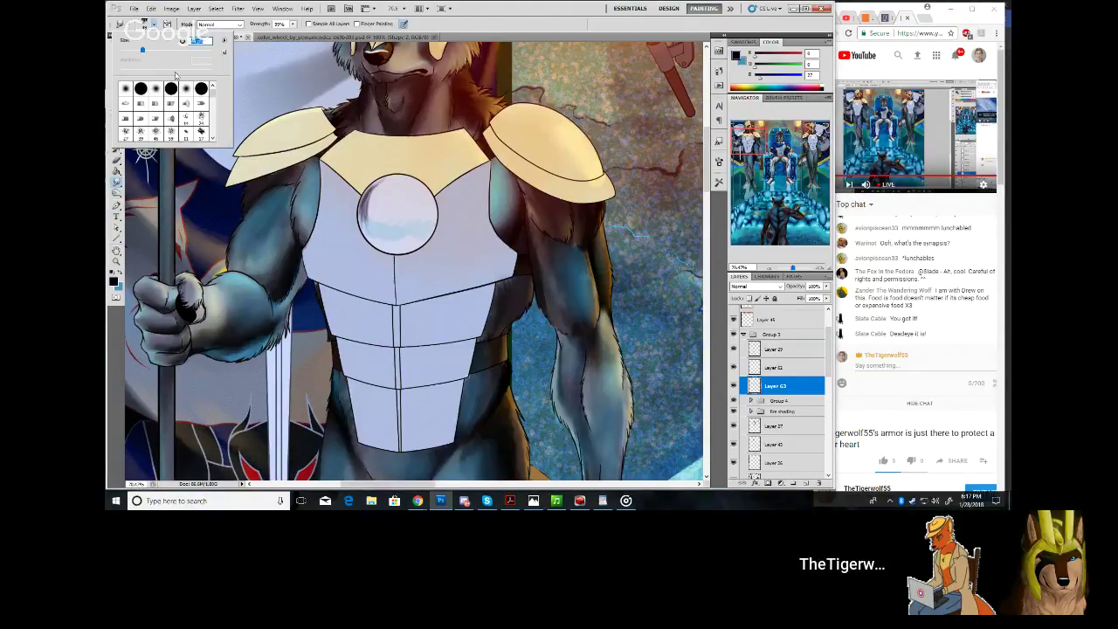
{"action": "left_click", "coordinate": [367, 212]}
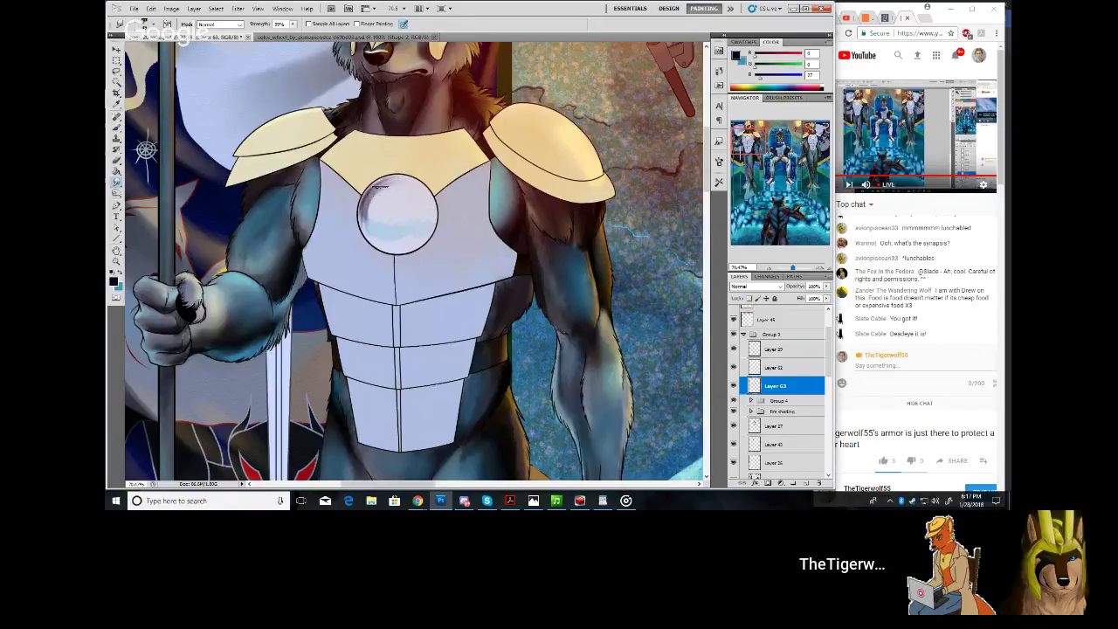
{"action": "left_click_drag", "start_coordinate": [373, 194], "coordinate": [372, 213]}
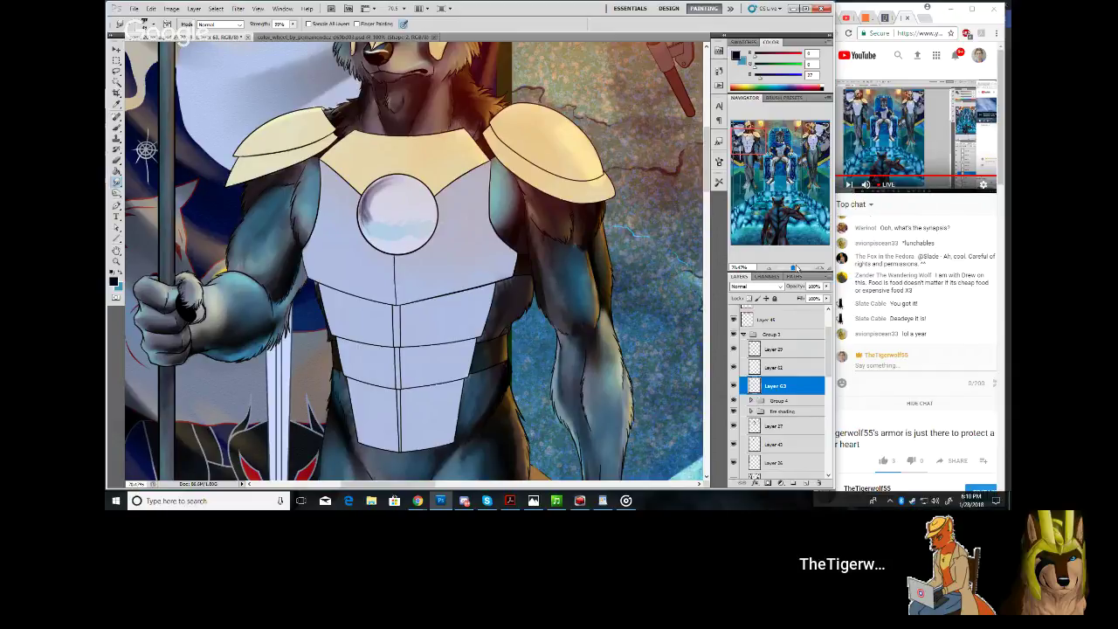
{"action": "left_click", "coordinate": [795, 267]}
{"action": "left_click_drag", "start_coordinate": [749, 144], "coordinate": [745, 142]}
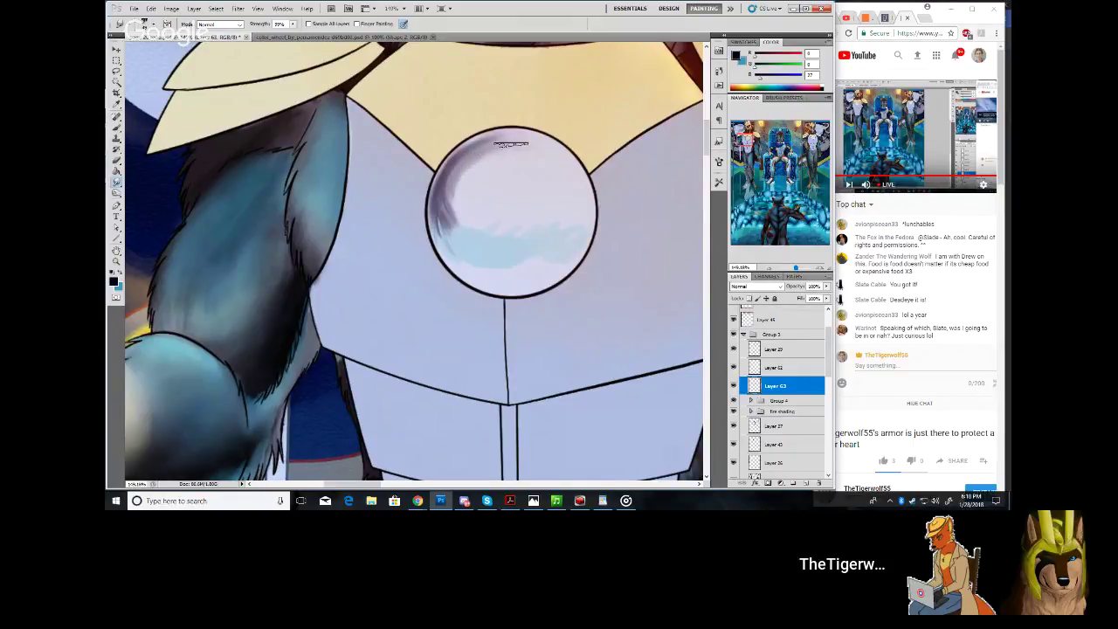
{"action": "left_click_drag", "start_coordinate": [487, 150], "coordinate": [518, 139]}
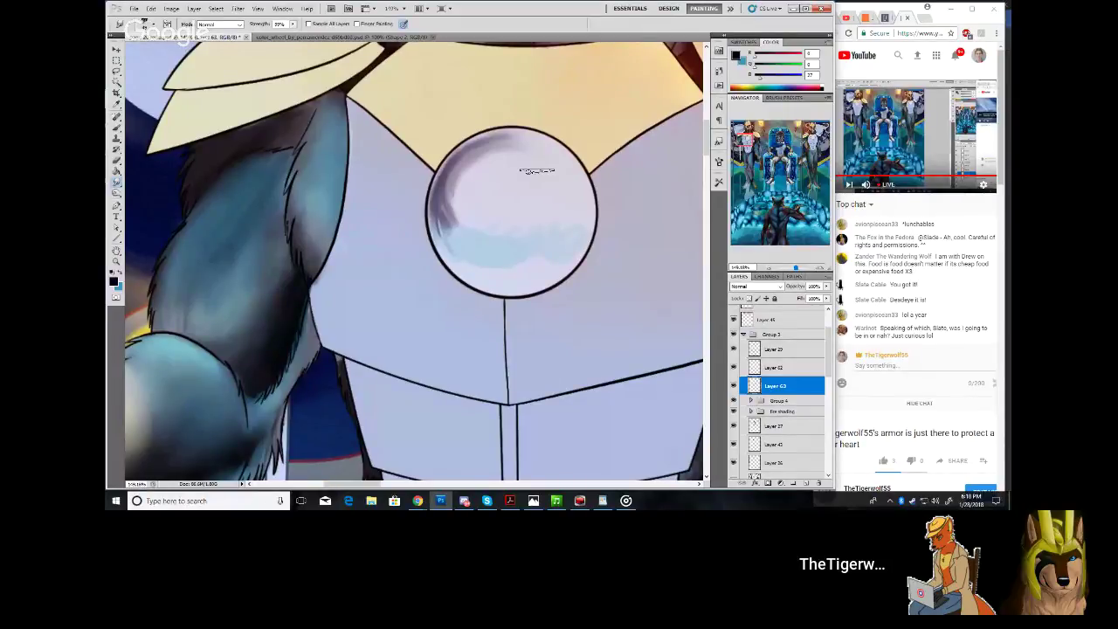
Sample a dark teal from the background below the guard and brush a reflection band across the bottom of the chest orb
{"action": "left_click", "coordinate": [116, 128]}
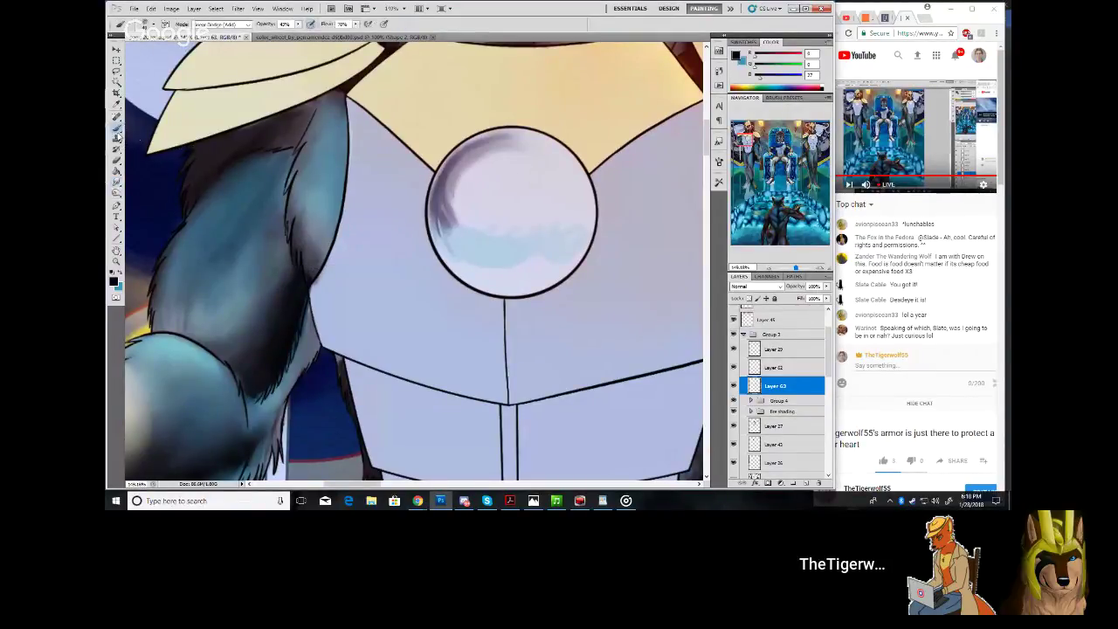
{"action": "left_click_drag", "start_coordinate": [752, 152], "coordinate": [738, 201]}
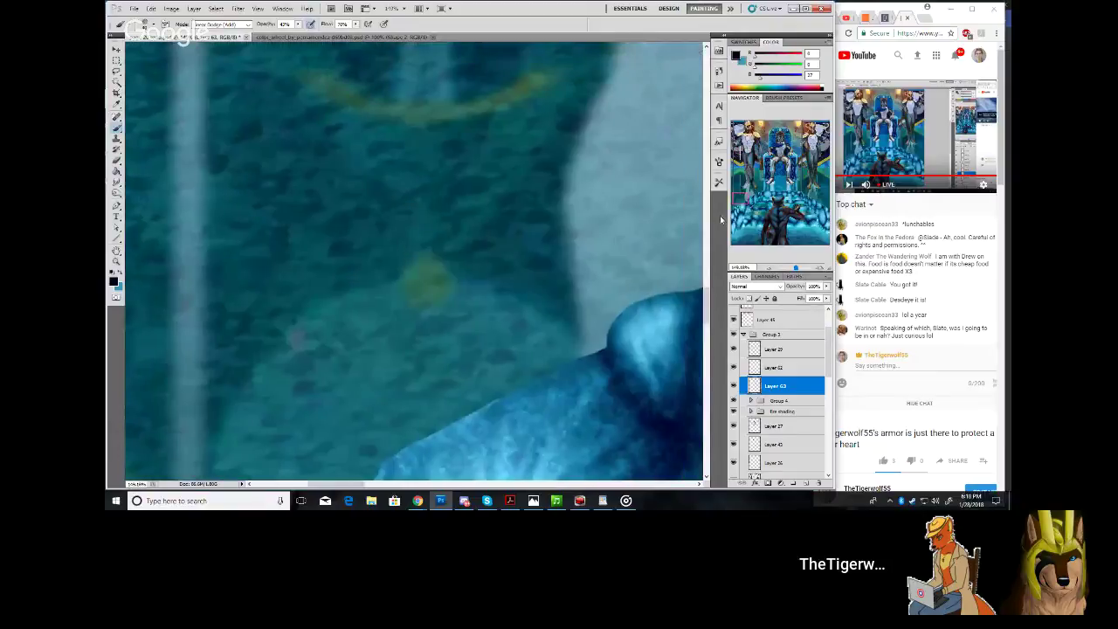
{"action": "left_click", "coordinate": [463, 269], "text": "alt"}
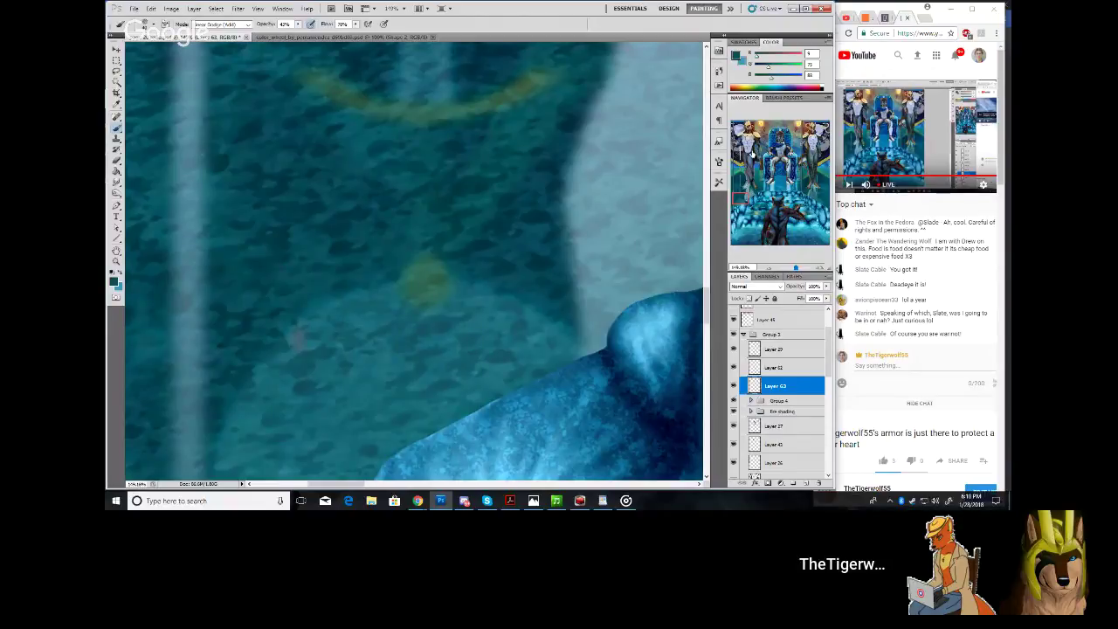
{"action": "left_click_drag", "start_coordinate": [749, 145], "coordinate": [747, 141]}
{"action": "mouse_move", "coordinate": [449, 267]}
{"action": "left_mouse_down"}
{"action": "mouse_move", "coordinate": [499, 273]}
{"action": "mouse_move", "coordinate": [518, 268]}
{"action": "mouse_move", "coordinate": [448, 267]}
{"action": "mouse_move", "coordinate": [555, 259]}
{"action": "mouse_move", "coordinate": [489, 271]}
{"action": "mouse_move", "coordinate": [564, 252]}
{"action": "mouse_move", "coordinate": [562, 262]}
{"action": "mouse_move", "coordinate": [483, 280]}
{"action": "mouse_move", "coordinate": [536, 274]}
{"action": "left_mouse_up"}
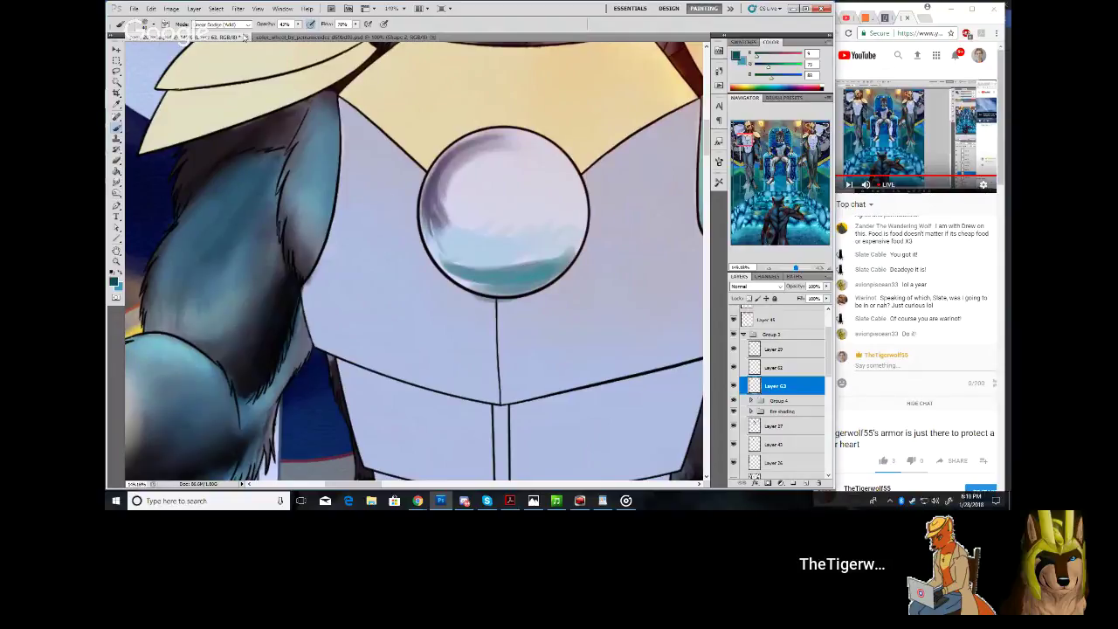
Switch the brush blending mode to Normal and deepen the dark teal band at the bottom of the chest orb
{"action": "left_click", "coordinate": [248, 26]}
{"action": "left_click", "coordinate": [229, 33]}
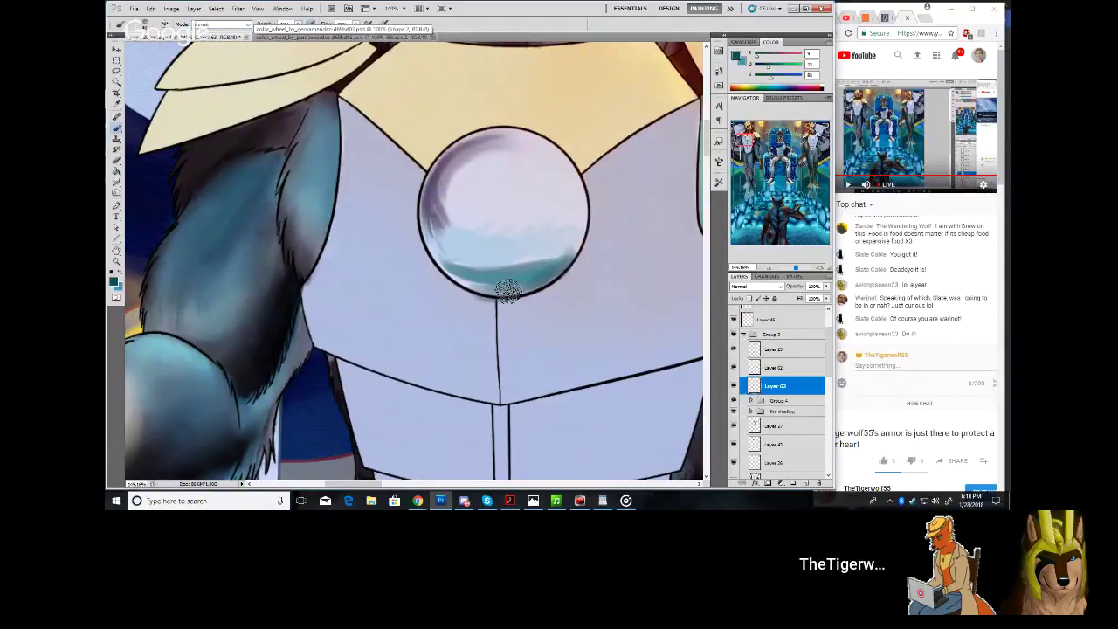
{"action": "mouse_move", "coordinate": [559, 268]}
{"action": "left_mouse_down"}
{"action": "mouse_move", "coordinate": [456, 264]}
{"action": "mouse_move", "coordinate": [555, 265]}
{"action": "mouse_move", "coordinate": [444, 248]}
{"action": "mouse_move", "coordinate": [465, 255]}
{"action": "mouse_move", "coordinate": [479, 284]}
{"action": "mouse_move", "coordinate": [454, 259]}
{"action": "mouse_move", "coordinate": [429, 259]}
{"action": "mouse_move", "coordinate": [515, 282]}
{"action": "left_mouse_up"}
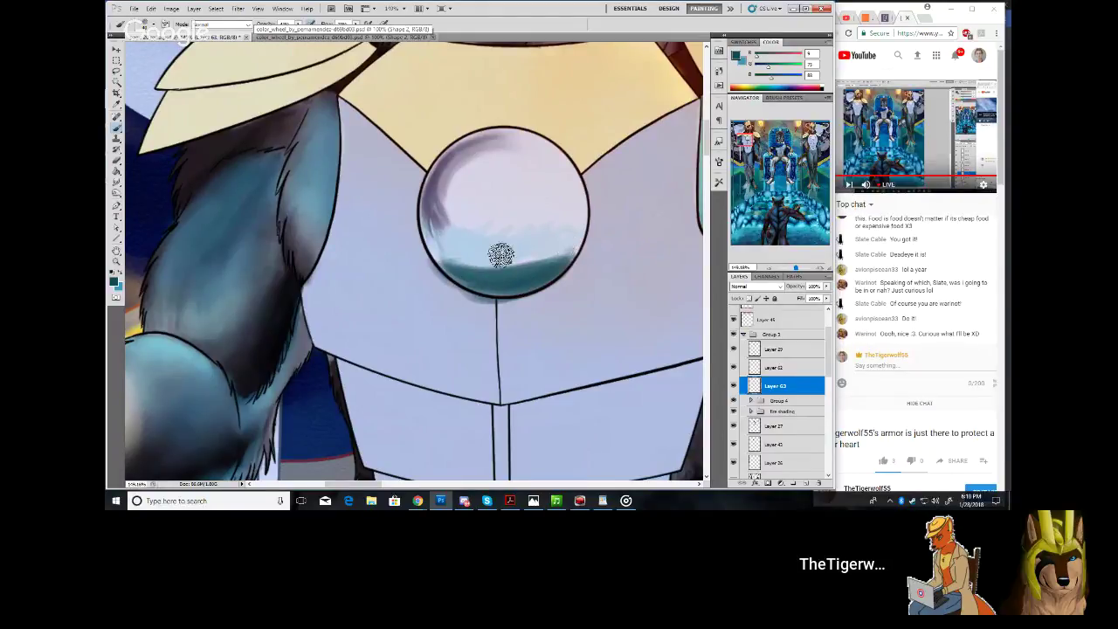
Sample a muted blue from the wall beside the throne and brush it along the upper-right side of the guard's chest orb
{"action": "left_click_drag", "start_coordinate": [744, 137], "coordinate": [774, 156]}
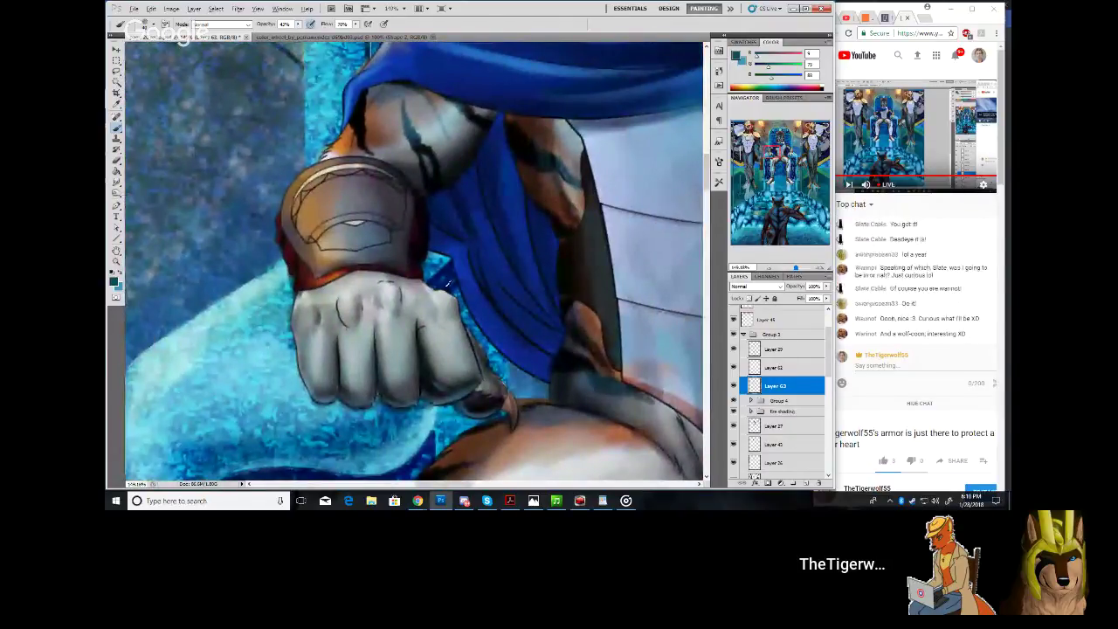
{"action": "left_click", "coordinate": [200, 259], "text": "alt"}
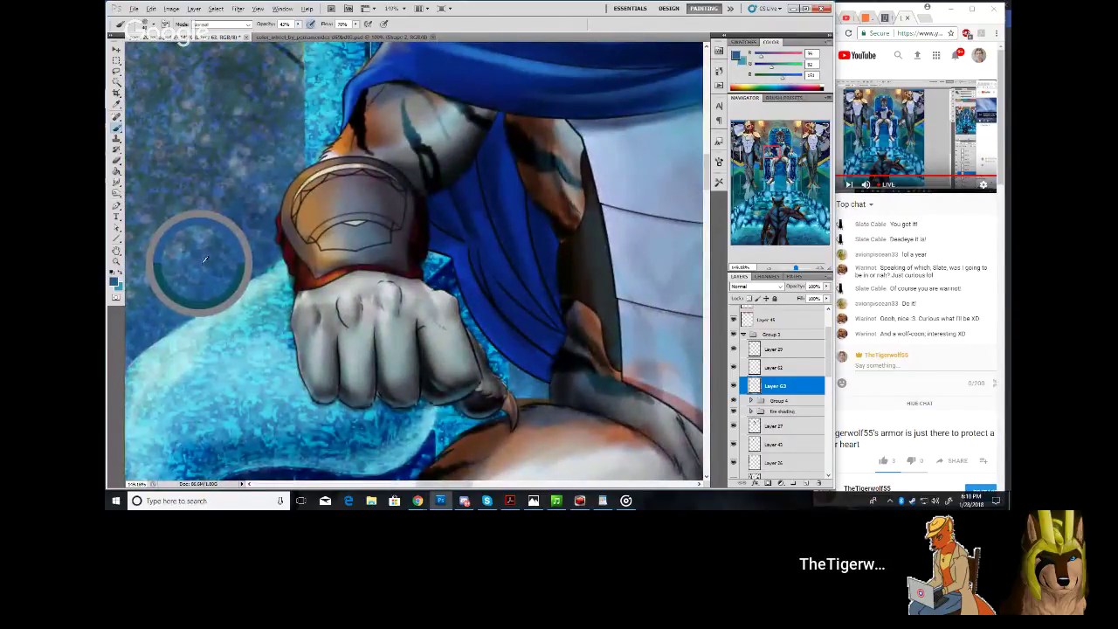
{"action": "left_click_drag", "start_coordinate": [774, 147], "coordinate": [741, 138]}
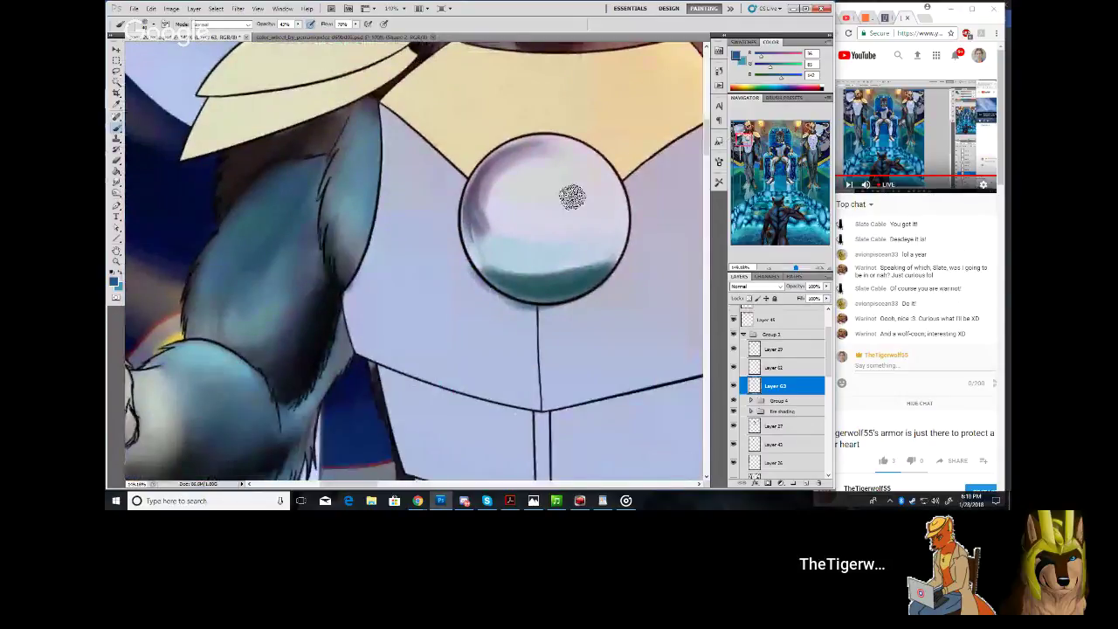
{"action": "mouse_move", "coordinate": [568, 166]}
{"action": "left_mouse_down"}
{"action": "mouse_move", "coordinate": [613, 196]}
{"action": "mouse_move", "coordinate": [577, 153]}
{"action": "mouse_move", "coordinate": [596, 162]}
{"action": "mouse_move", "coordinate": [593, 185]}
{"action": "mouse_move", "coordinate": [616, 206]}
{"action": "mouse_move", "coordinate": [586, 157]}
{"action": "mouse_move", "coordinate": [619, 198]}
{"action": "mouse_move", "coordinate": [608, 178]}
{"action": "mouse_move", "coordinate": [627, 226]}
{"action": "mouse_move", "coordinate": [659, 238]}
{"action": "left_mouse_up"}
Sample a light blue from the artwork, and smudge the chest orb's blue, teal and purple tones into a smooth glassy surface
{"action": "left_click_drag", "start_coordinate": [794, 268], "coordinate": [791, 269]}
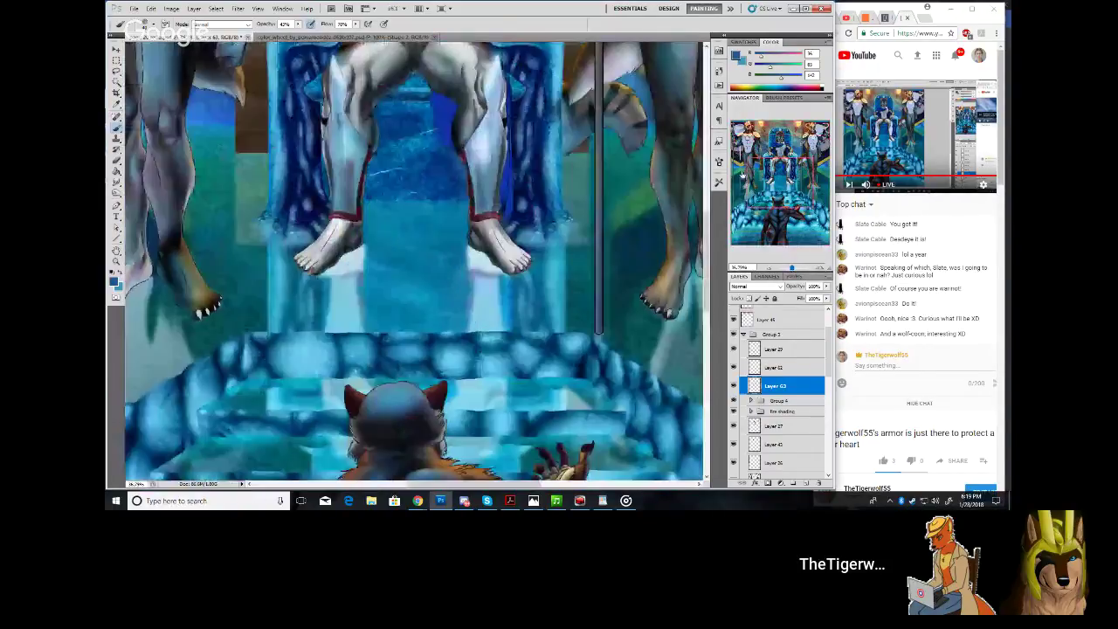
{"action": "left_click_drag", "start_coordinate": [768, 178], "coordinate": [737, 127]}
{"action": "left_click", "coordinate": [203, 300], "text": "alt"}
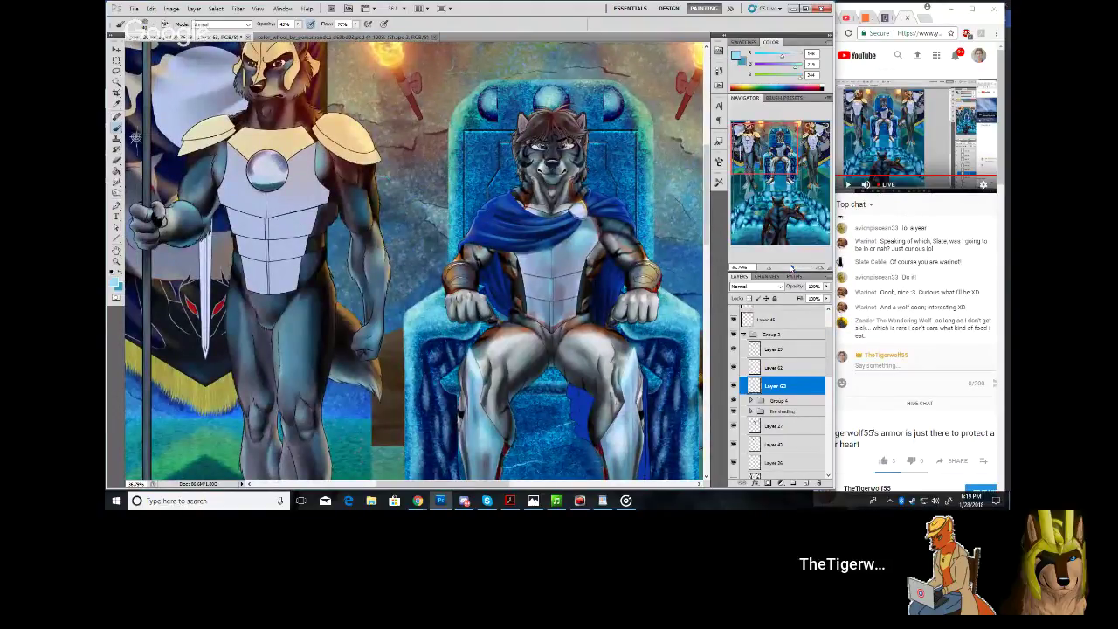
{"action": "left_click", "coordinate": [792, 267]}
{"action": "left_click_drag", "start_coordinate": [764, 146], "coordinate": [740, 133]}
{"action": "left_click", "coordinate": [117, 182]}
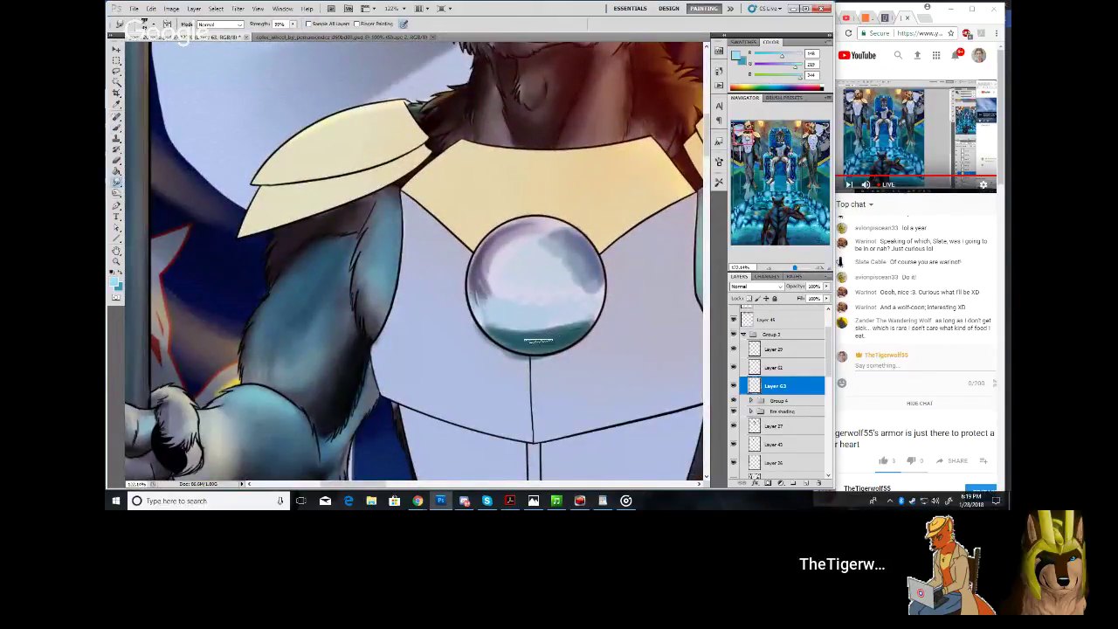
{"action": "mouse_move", "coordinate": [539, 339]}
{"action": "left_mouse_down"}
{"action": "mouse_move", "coordinate": [584, 304]}
{"action": "mouse_move", "coordinate": [558, 337]}
{"action": "mouse_move", "coordinate": [594, 292]}
{"action": "mouse_move", "coordinate": [597, 311]}
{"action": "mouse_move", "coordinate": [604, 274]}
{"action": "mouse_move", "coordinate": [512, 338]}
{"action": "mouse_move", "coordinate": [536, 338]}
{"action": "mouse_move", "coordinate": [491, 326]}
{"action": "mouse_move", "coordinate": [523, 336]}
{"action": "mouse_move", "coordinate": [471, 295]}
{"action": "mouse_move", "coordinate": [567, 242]}
{"action": "mouse_move", "coordinate": [580, 246]}
{"action": "mouse_move", "coordinate": [549, 222]}
{"action": "mouse_move", "coordinate": [597, 254]}
{"action": "mouse_move", "coordinate": [588, 253]}
{"action": "mouse_move", "coordinate": [601, 271]}
{"action": "mouse_move", "coordinate": [581, 246]}
{"action": "mouse_move", "coordinate": [590, 266]}
{"action": "mouse_move", "coordinate": [555, 268]}
{"action": "mouse_move", "coordinate": [586, 287]}
{"action": "mouse_move", "coordinate": [537, 244]}
{"action": "mouse_move", "coordinate": [572, 290]}
{"action": "left_mouse_up"}
{"action": "mouse_move", "coordinate": [539, 255]}
{"action": "left_mouse_down"}
{"action": "mouse_move", "coordinate": [582, 279]}
{"action": "mouse_move", "coordinate": [563, 293]}
{"action": "left_mouse_up"}
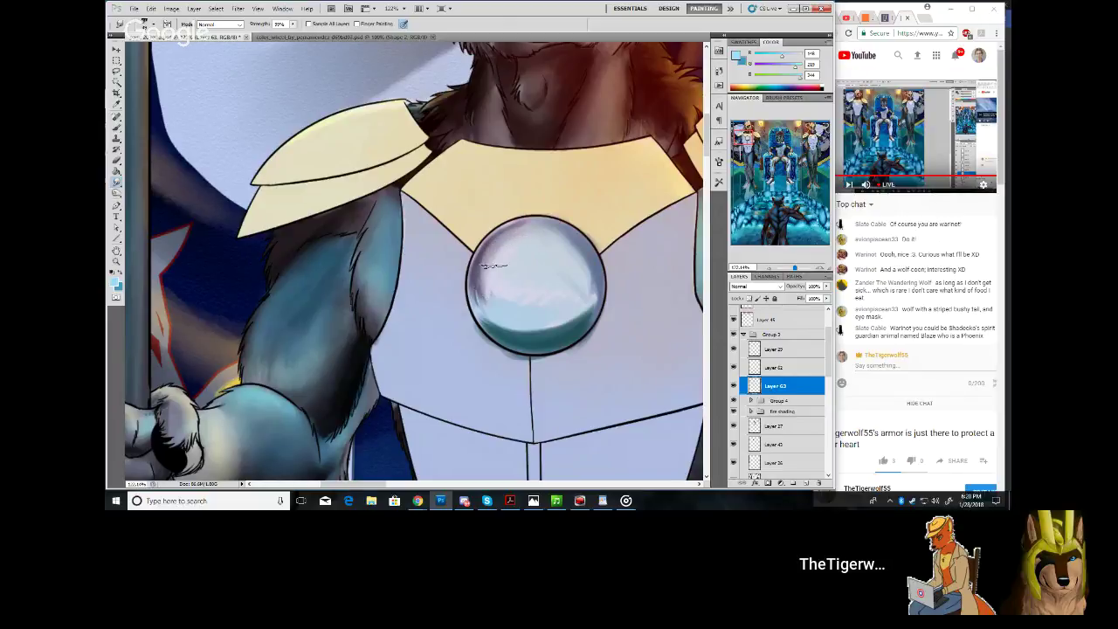
{"action": "mouse_move", "coordinate": [511, 300]}
{"action": "left_mouse_down"}
{"action": "mouse_move", "coordinate": [470, 297]}
{"action": "mouse_move", "coordinate": [496, 296]}
{"action": "mouse_move", "coordinate": [449, 276]}
{"action": "left_mouse_up"}
{"action": "left_click_drag", "start_coordinate": [532, 313], "coordinate": [588, 289]}
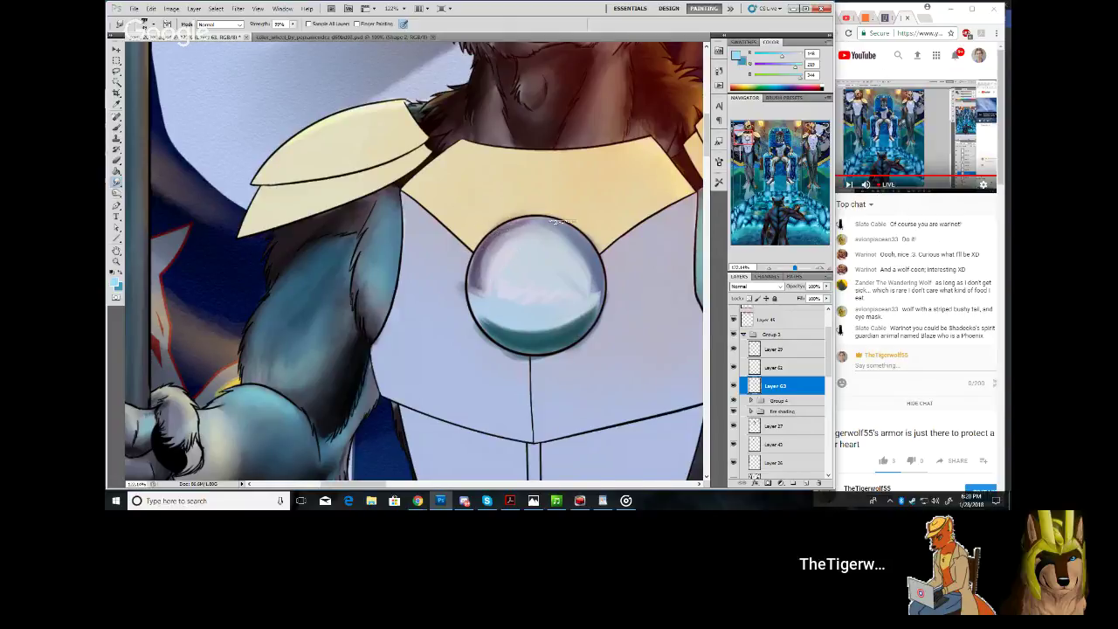
Erase the paint spilling past the right edge of the guard's chest orb with the Eraser at 100% opacity
{"action": "key", "text": "bracketright"}
{"action": "key", "text": "bracketright"}
{"action": "key", "text": "bracketright"}
{"action": "key", "text": "bracketright"}
{"action": "key", "text": "bracketright"}
{"action": "left_click", "coordinate": [118, 162]}
{"action": "left_click", "coordinate": [154, 23]}
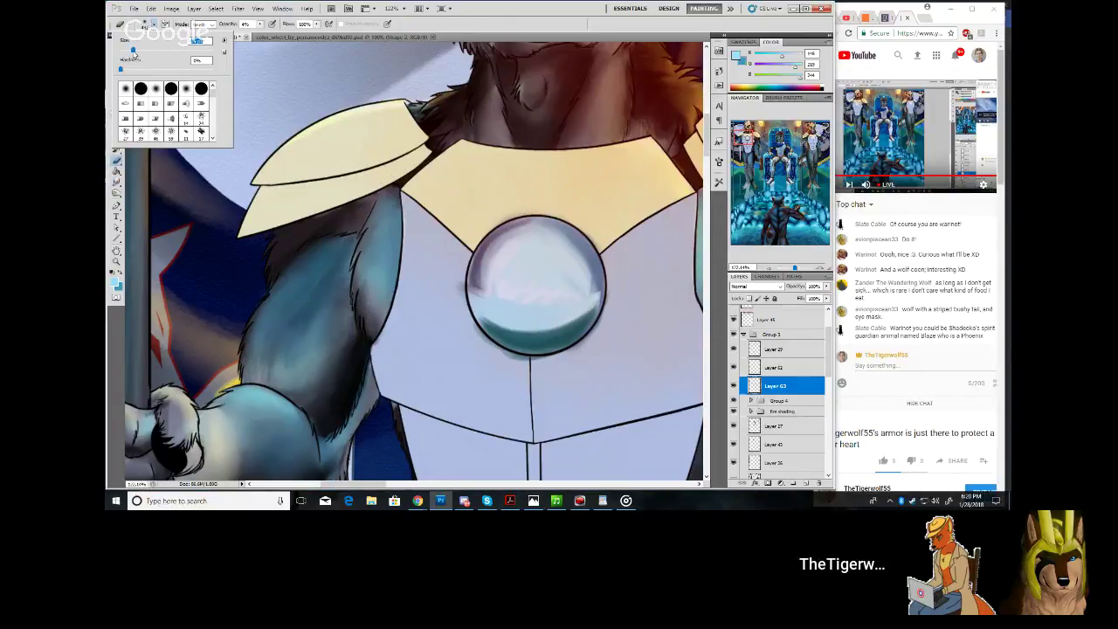
{"action": "left_click", "coordinate": [260, 23]}
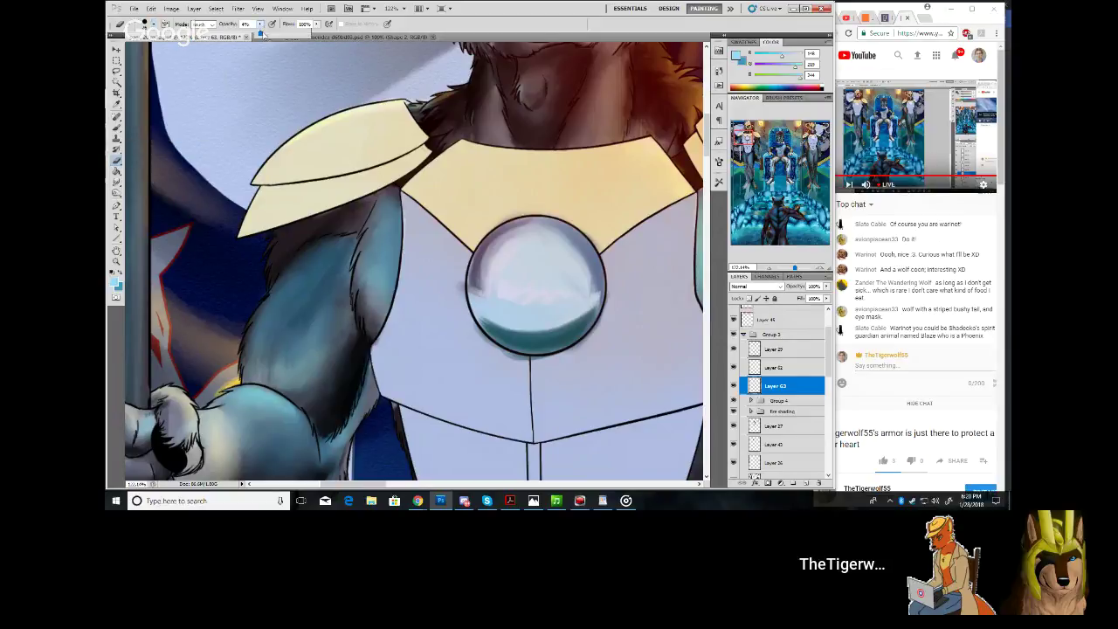
{"action": "left_click", "coordinate": [445, 273]}
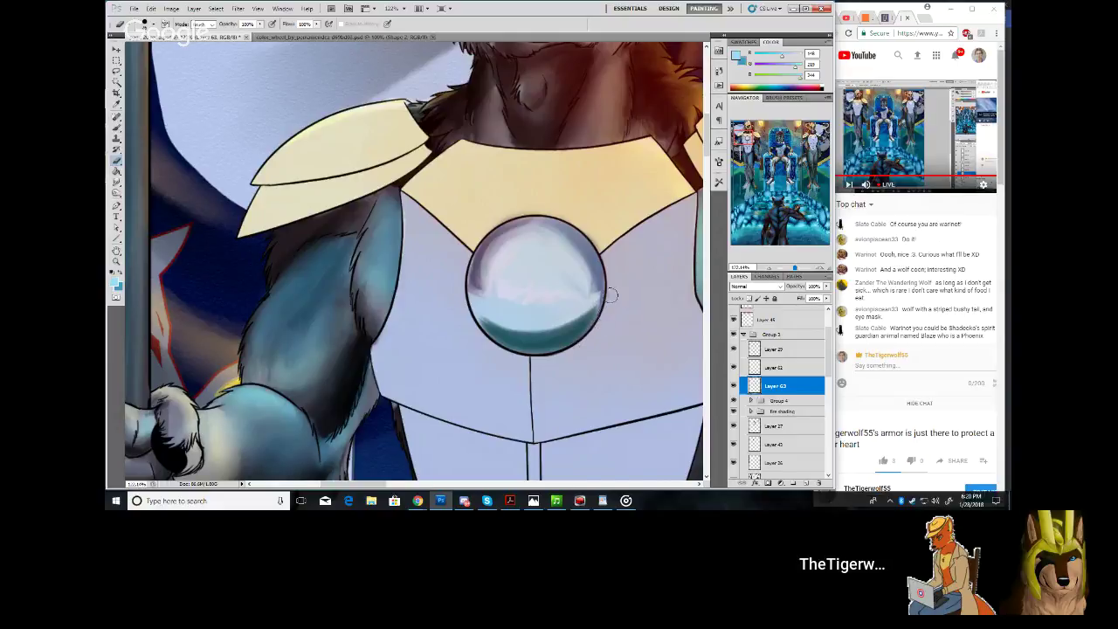
{"action": "left_click_drag", "start_coordinate": [612, 294], "coordinate": [604, 251]}
{"action": "left_click", "coordinate": [117, 182]}
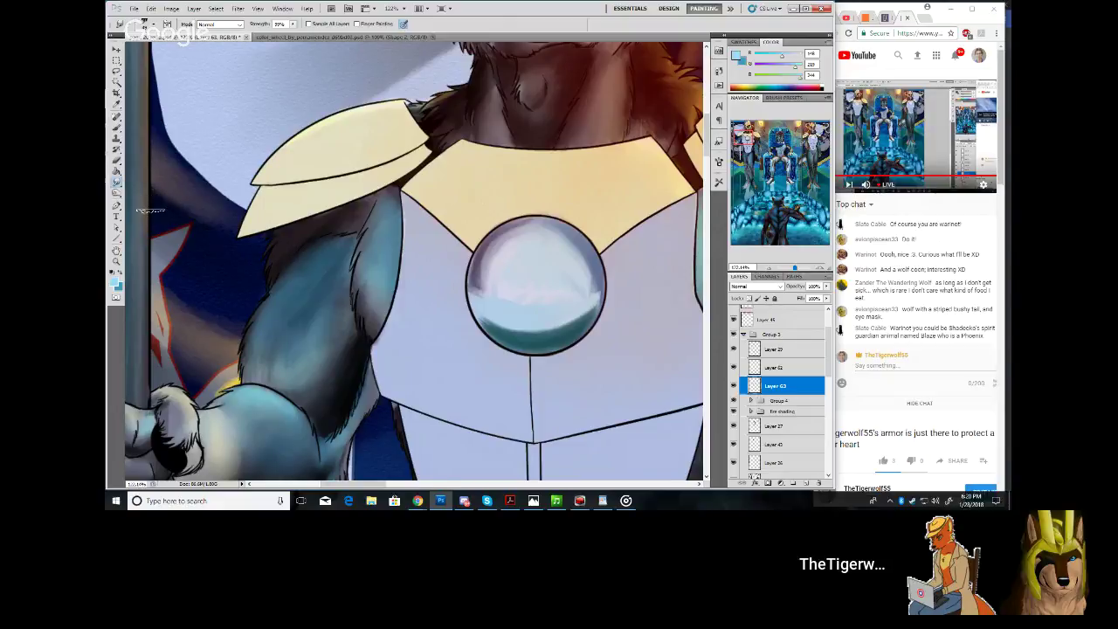
Sample a medium blue from the foreground rocks and adjust the brush size for painting the guard's chest orb
{"action": "left_click_drag", "start_coordinate": [797, 269], "coordinate": [793, 276]}
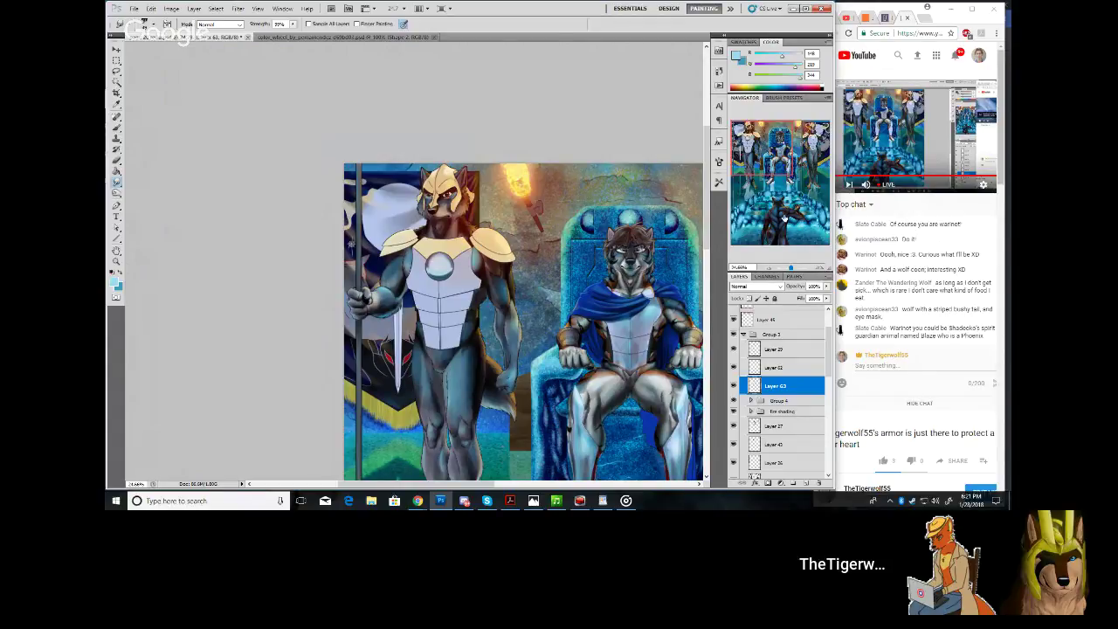
{"action": "left_click_drag", "start_coordinate": [786, 267], "coordinate": [793, 267]}
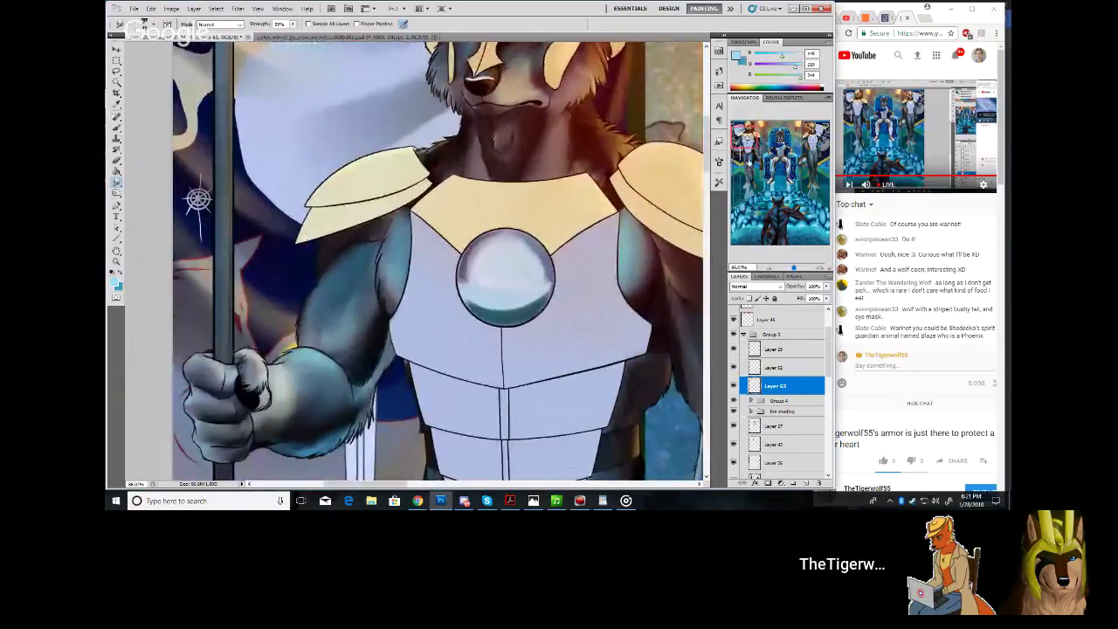
{"action": "left_click_drag", "start_coordinate": [747, 149], "coordinate": [741, 153]}
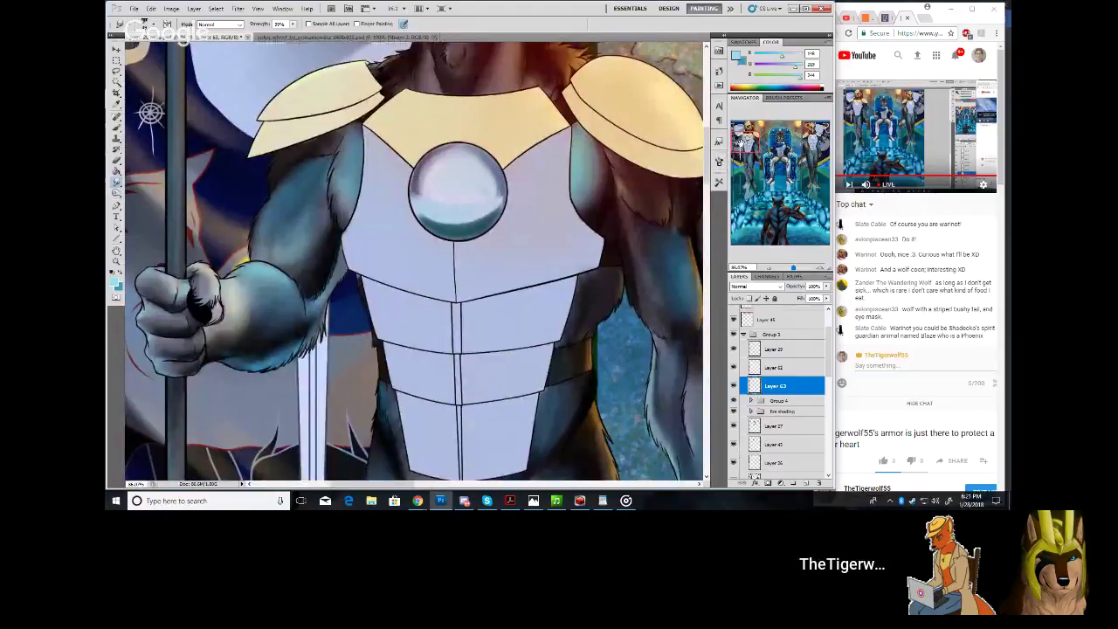
{"action": "left_click_drag", "start_coordinate": [744, 141], "coordinate": [747, 137]}
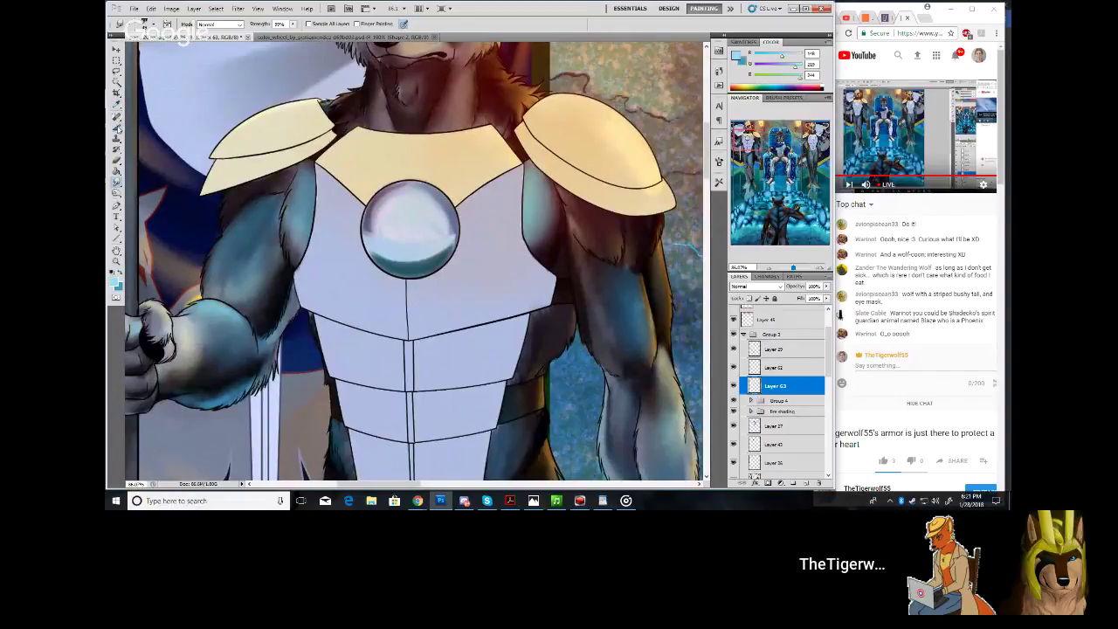
{"action": "left_click", "coordinate": [117, 127]}
{"action": "mouse_move", "coordinate": [779, 149]}
{"action": "left_mouse_down"}
{"action": "mouse_move", "coordinate": [749, 129]}
{"action": "mouse_move", "coordinate": [740, 209]}
{"action": "left_mouse_up"}
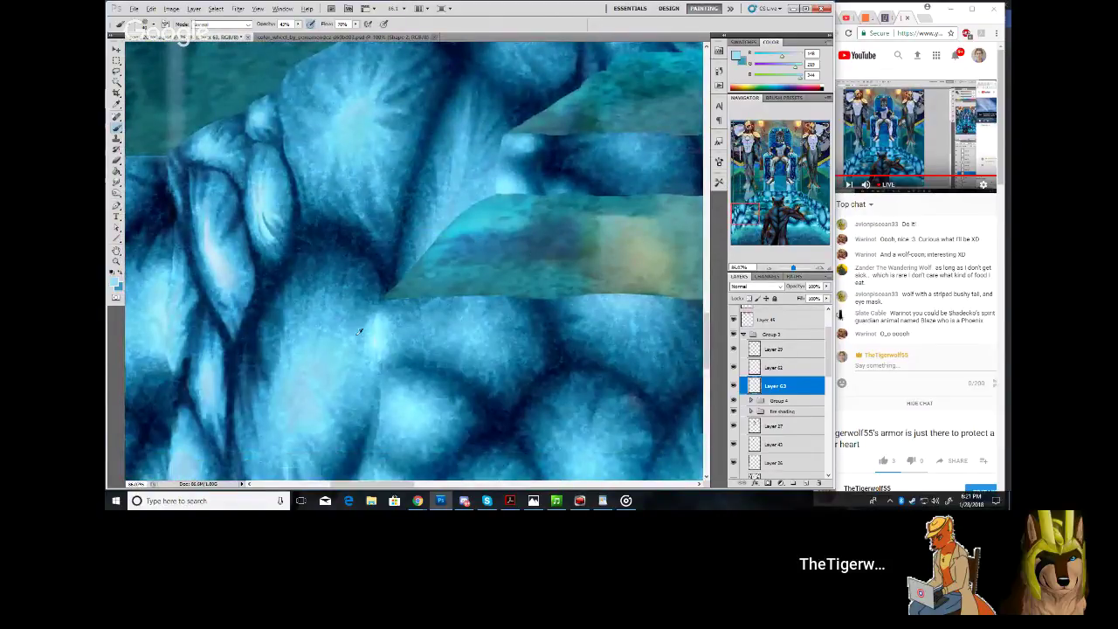
{"action": "left_click", "coordinate": [273, 343], "text": "alt"}
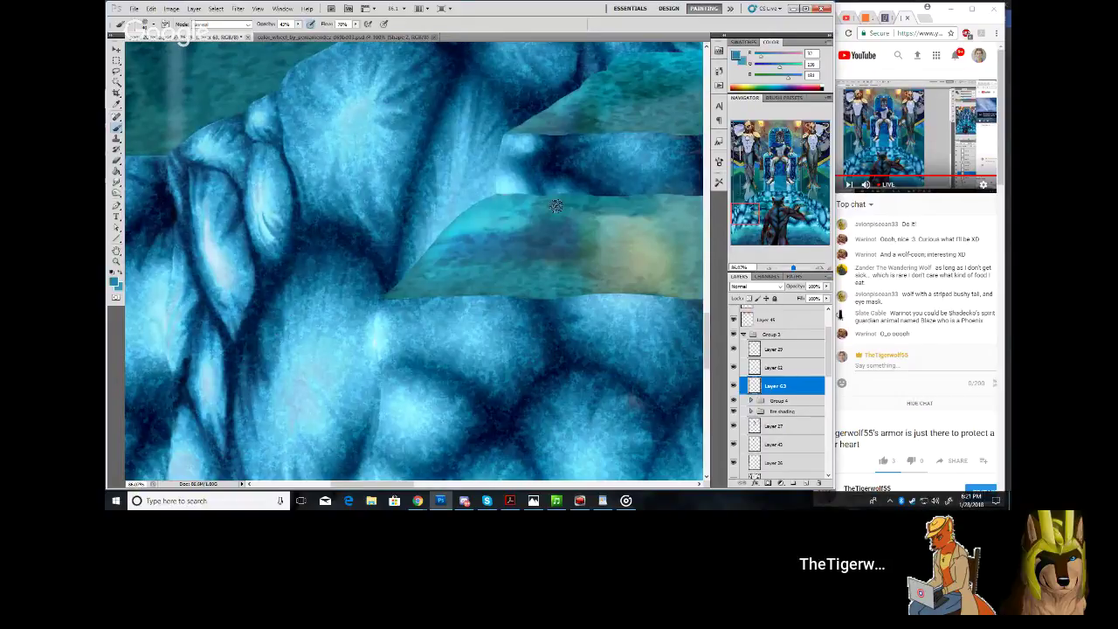
{"action": "left_click_drag", "start_coordinate": [747, 212], "coordinate": [748, 141]}
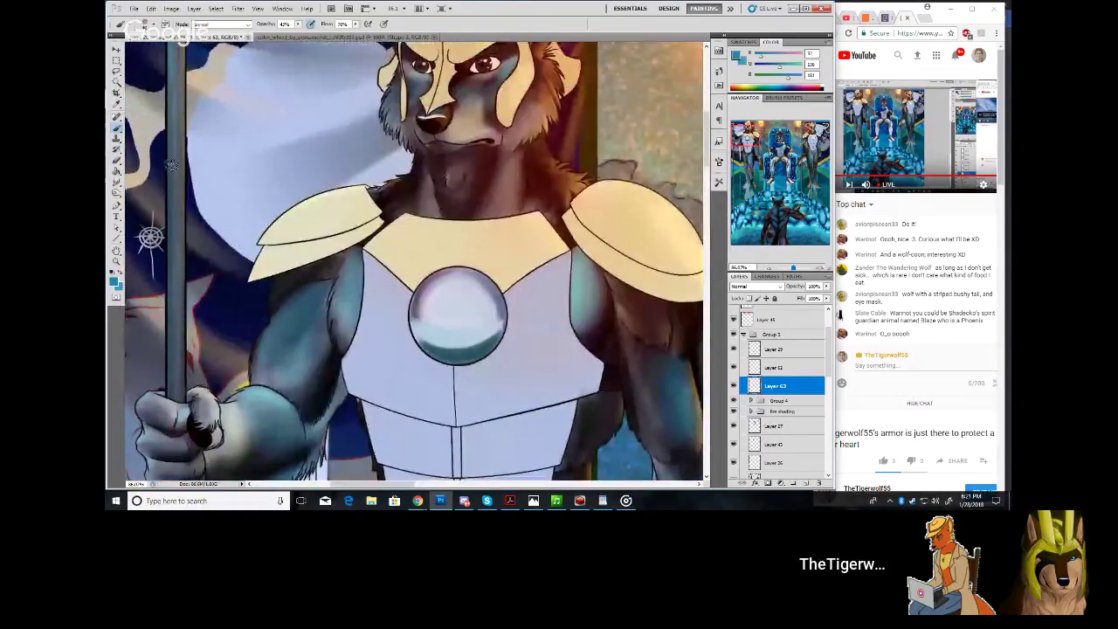
{"action": "left_click", "coordinate": [154, 23]}
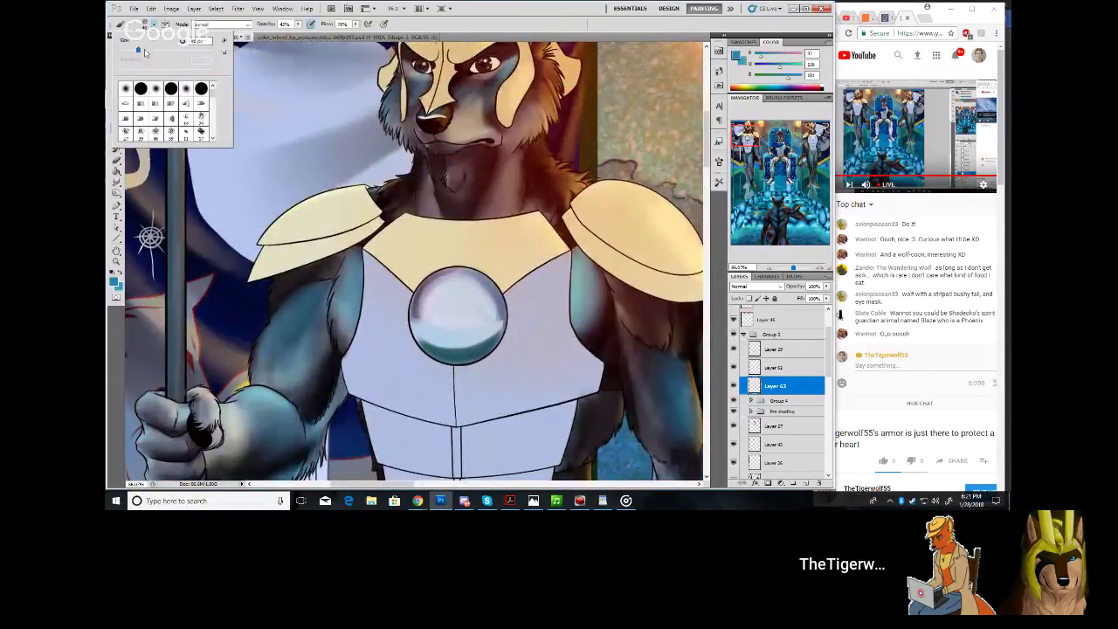
{"action": "left_click_drag", "start_coordinate": [529, 299], "coordinate": [360, 309]}
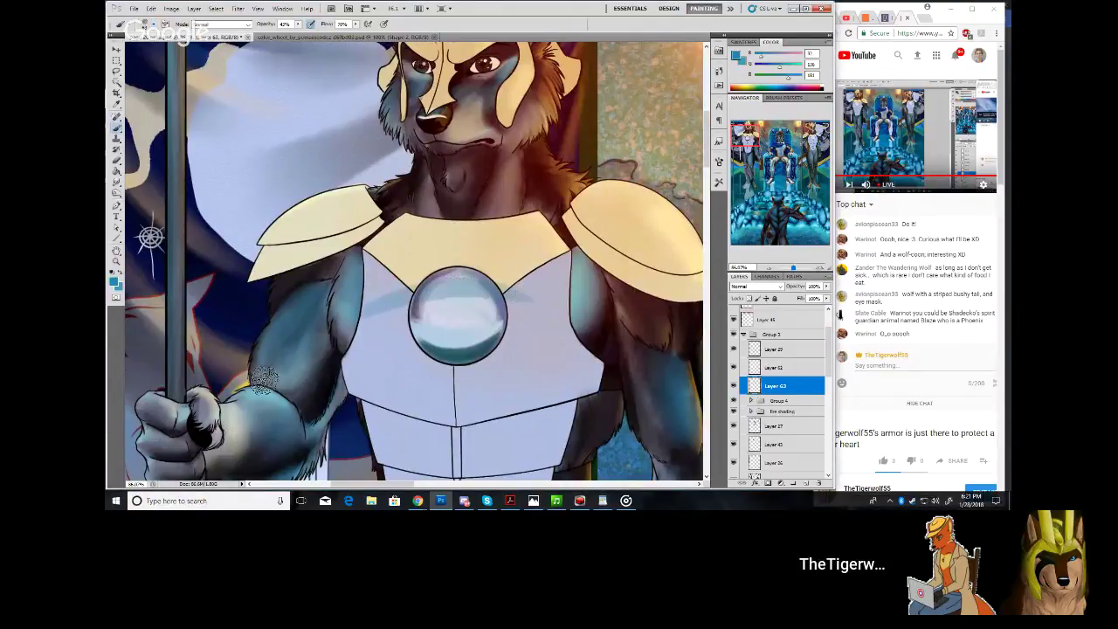
{"action": "key", "text": "ctrl+z"}
{"action": "mouse_move", "coordinate": [516, 287]}
{"action": "left_mouse_down"}
{"action": "mouse_move", "coordinate": [459, 285]}
{"action": "mouse_move", "coordinate": [402, 300]}
{"action": "left_mouse_up"}
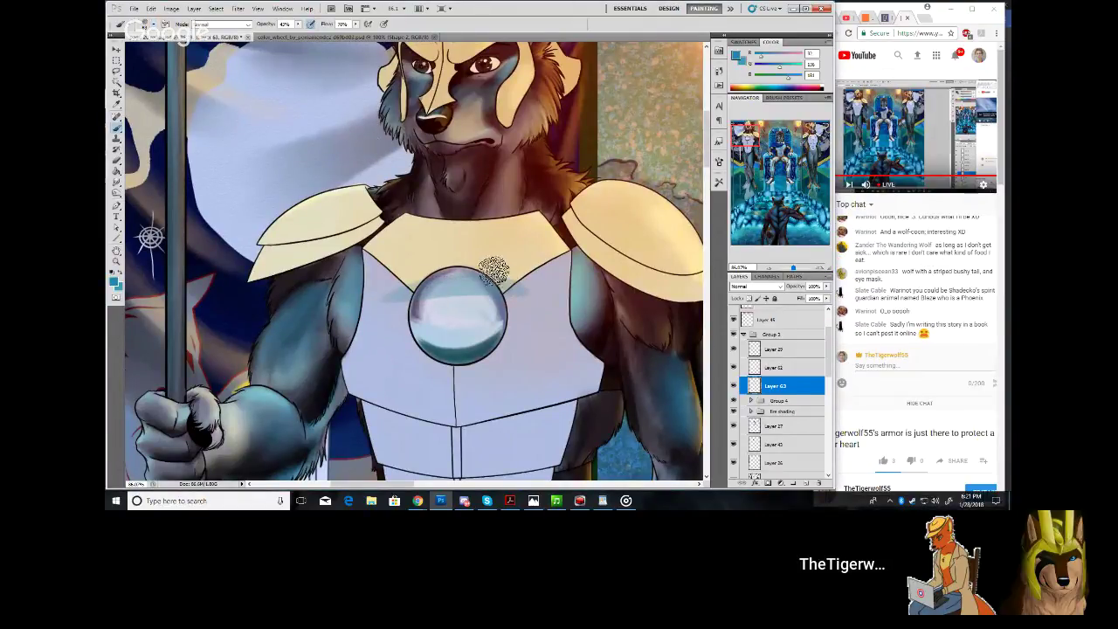
{"action": "key", "text": "ctrl+z"}
Brush a medium-blue reflection band across the top of the chest orb and erase the overspill on the yellow collar
{"action": "mouse_move", "coordinate": [519, 290]}
{"action": "left_mouse_down"}
{"action": "mouse_move", "coordinate": [412, 288]}
{"action": "mouse_move", "coordinate": [418, 266]}
{"action": "mouse_move", "coordinate": [498, 262]}
{"action": "left_mouse_up"}
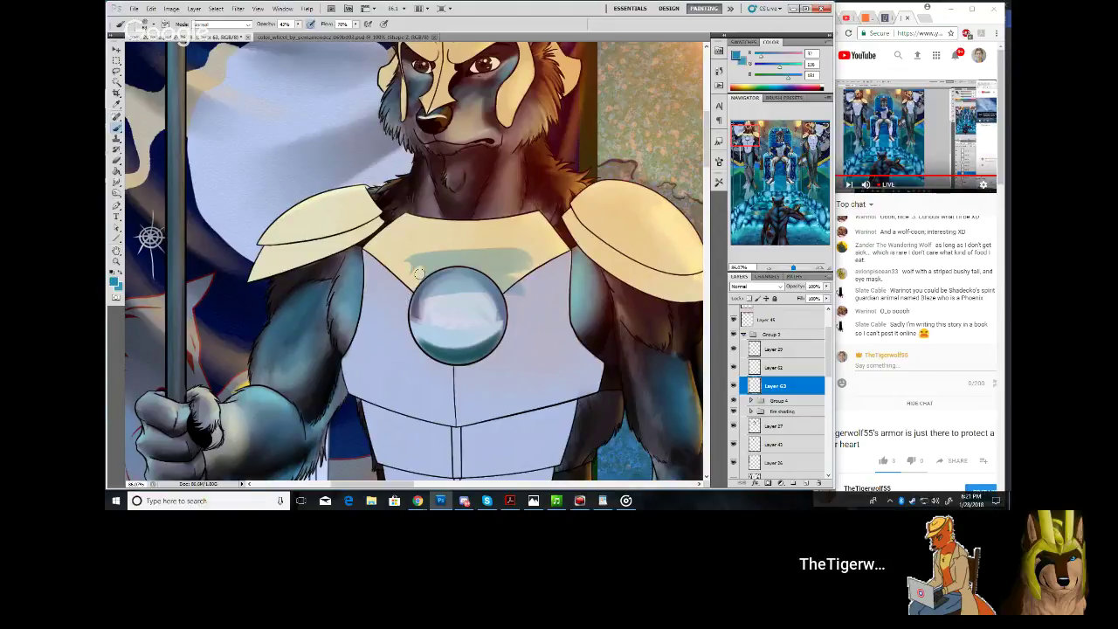
{"action": "left_click_drag", "start_coordinate": [414, 277], "coordinate": [409, 261]}
{"action": "mouse_move", "coordinate": [470, 248]}
{"action": "left_mouse_down"}
{"action": "mouse_move", "coordinate": [528, 256]}
{"action": "mouse_move", "coordinate": [517, 254]}
{"action": "mouse_move", "coordinate": [537, 282]}
{"action": "mouse_move", "coordinate": [496, 252]}
{"action": "mouse_move", "coordinate": [527, 288]}
{"action": "mouse_move", "coordinate": [513, 264]}
{"action": "mouse_move", "coordinate": [513, 296]}
{"action": "mouse_move", "coordinate": [498, 271]}
{"action": "mouse_move", "coordinate": [509, 297]}
{"action": "mouse_move", "coordinate": [487, 263]}
{"action": "mouse_move", "coordinate": [494, 275]}
{"action": "mouse_move", "coordinate": [452, 259]}
{"action": "mouse_move", "coordinate": [504, 267]}
{"action": "left_mouse_up"}
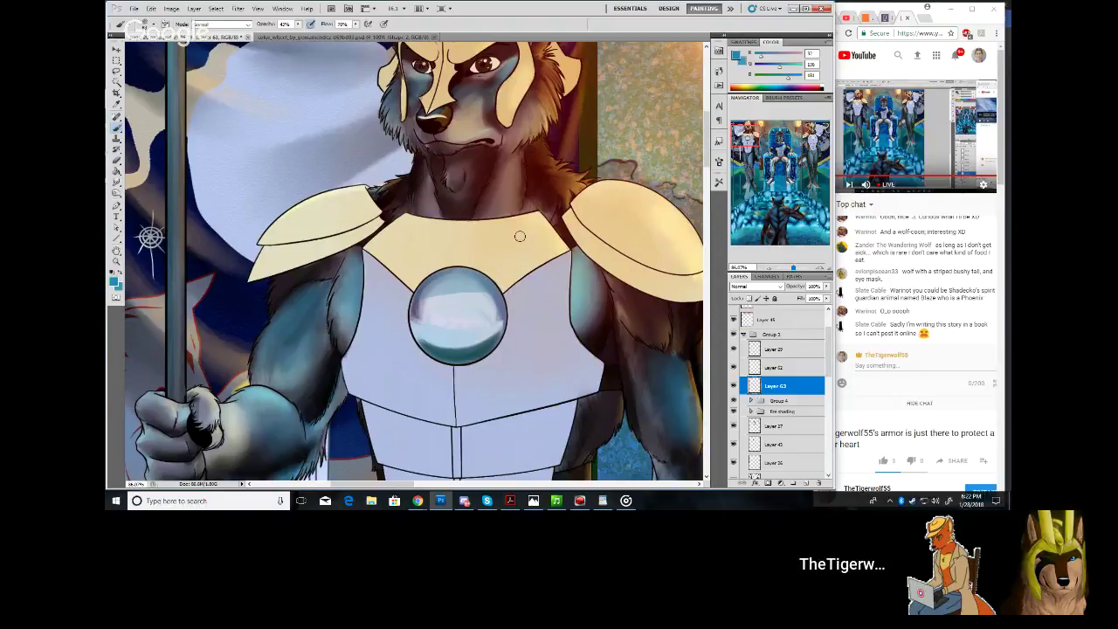
{"action": "left_click", "coordinate": [520, 236]}
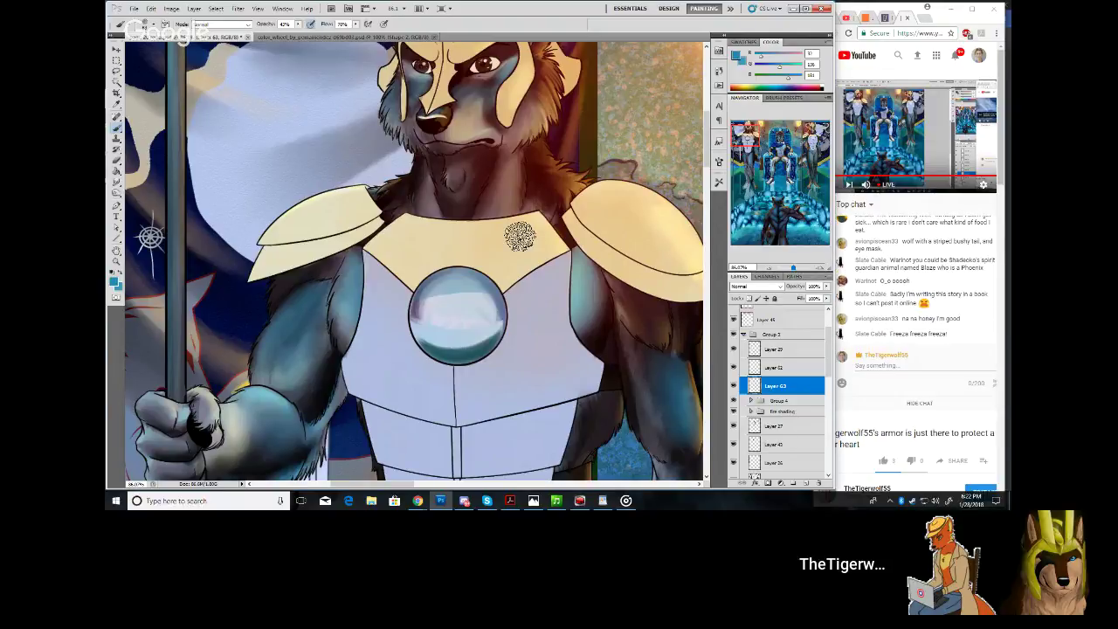
{"action": "left_click_drag", "start_coordinate": [746, 140], "coordinate": [746, 139]}
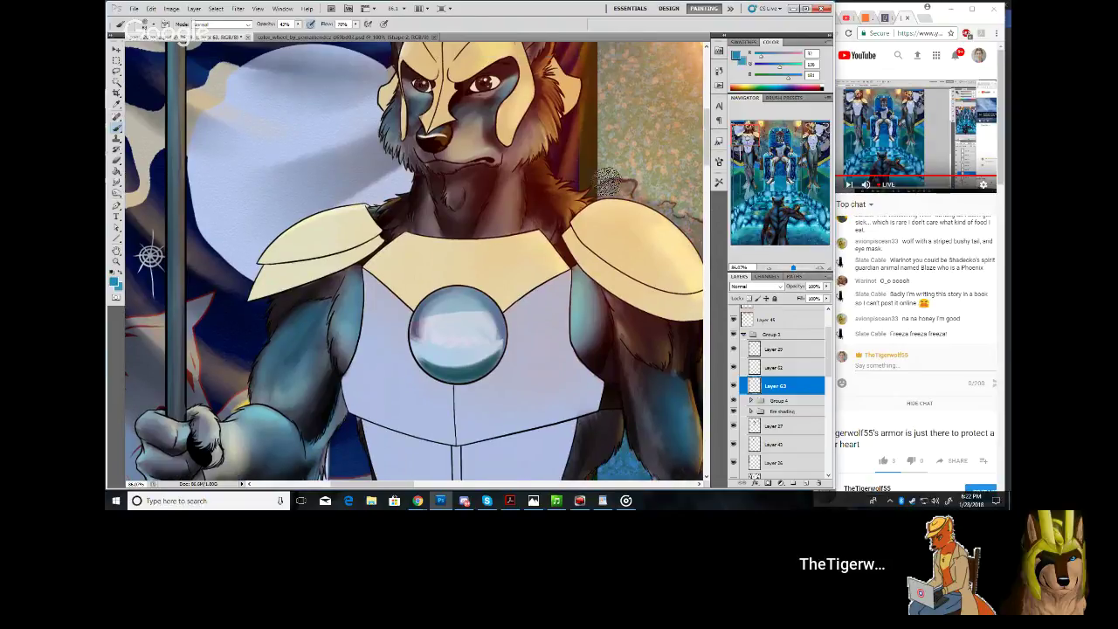
Smudge the blue band along the upper-left curve of the chest orb, blending it into the purple shading
{"action": "left_click", "coordinate": [116, 180]}
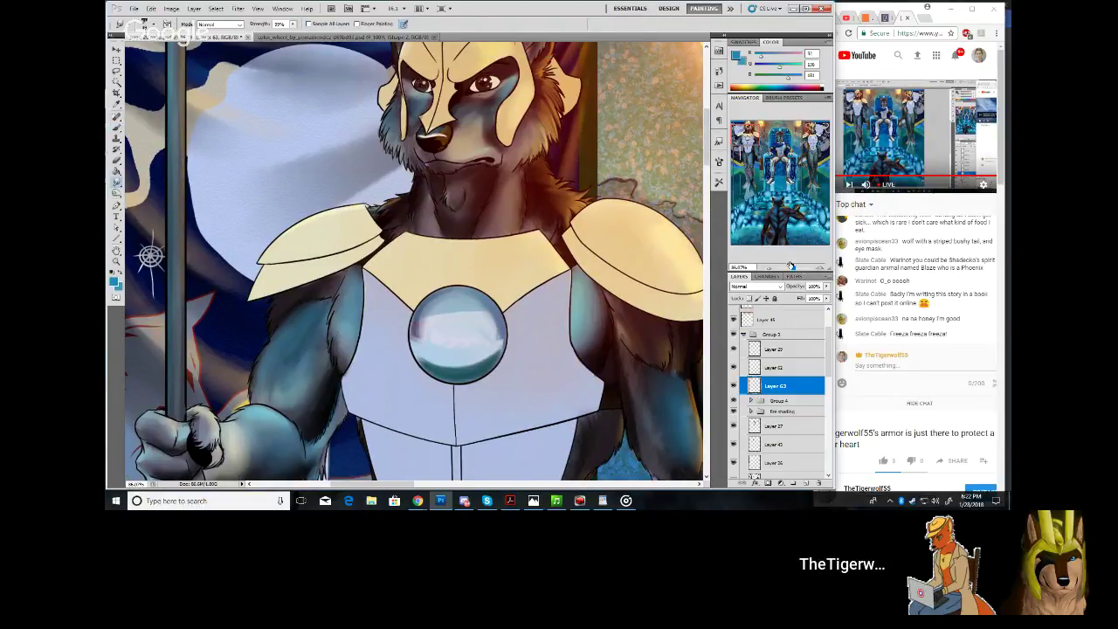
{"action": "left_click_drag", "start_coordinate": [790, 267], "coordinate": [797, 267]}
{"action": "left_click_drag", "start_coordinate": [743, 134], "coordinate": [740, 137]}
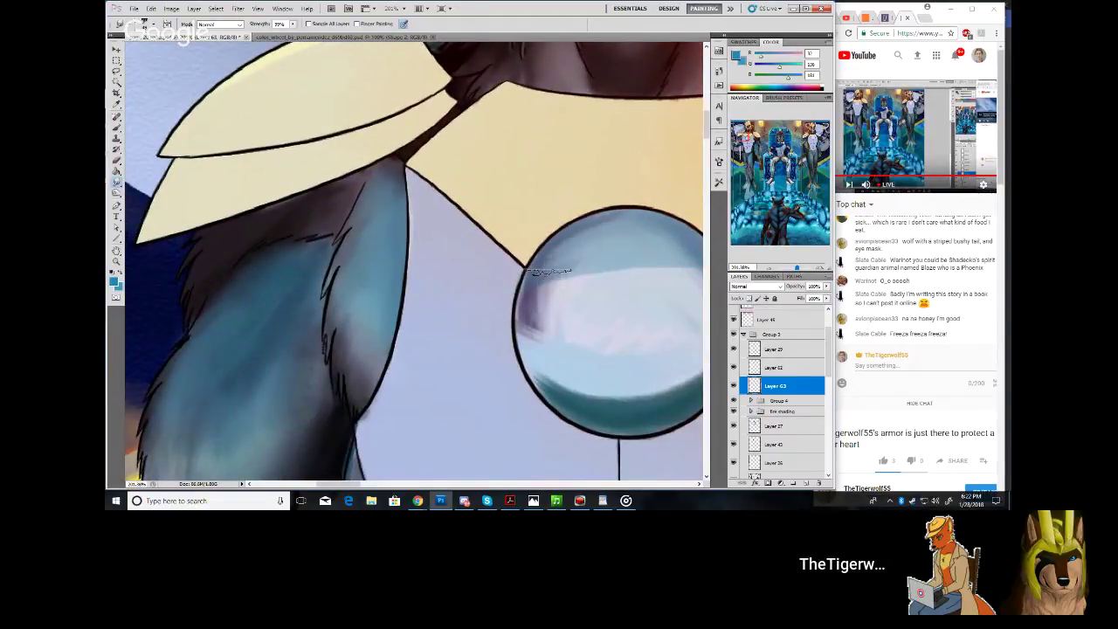
{"action": "left_click_drag", "start_coordinate": [550, 262], "coordinate": [626, 241]}
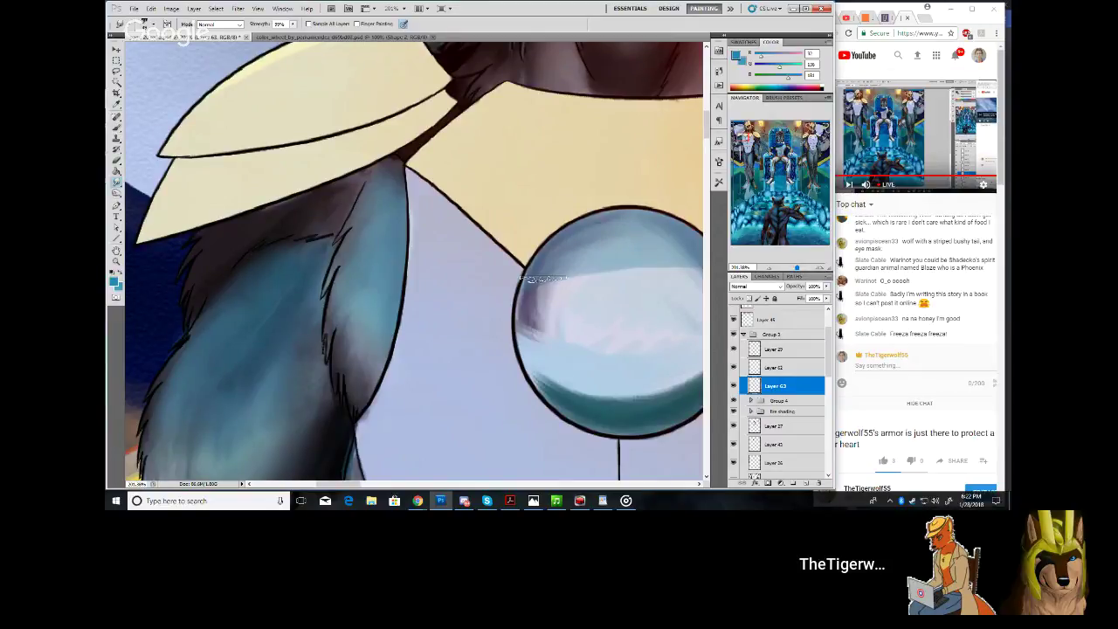
{"action": "left_click_drag", "start_coordinate": [536, 285], "coordinate": [494, 323]}
{"action": "mouse_move", "coordinate": [553, 261]}
{"action": "left_mouse_down"}
{"action": "mouse_move", "coordinate": [507, 292]}
{"action": "mouse_move", "coordinate": [561, 251]}
{"action": "mouse_move", "coordinate": [510, 280]}
{"action": "mouse_move", "coordinate": [497, 303]}
{"action": "mouse_move", "coordinate": [587, 229]}
{"action": "left_mouse_up"}
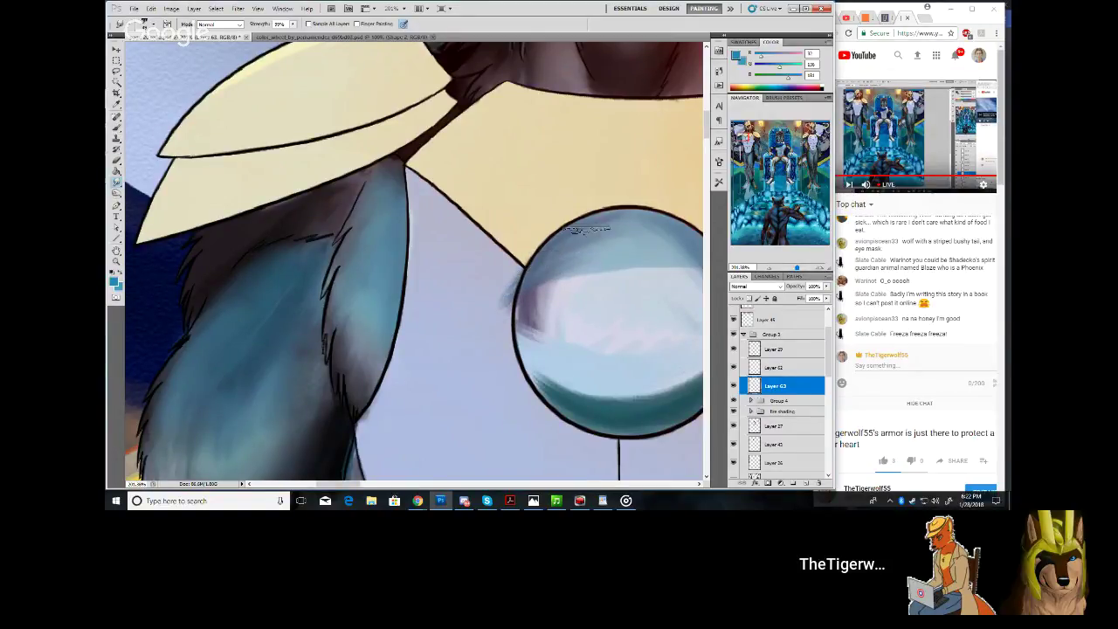
Smudge the blue band down the orb's upper-right curve and erase the smears outside the outline on both sides
{"action": "left_click_drag", "start_coordinate": [747, 140], "coordinate": [750, 139]}
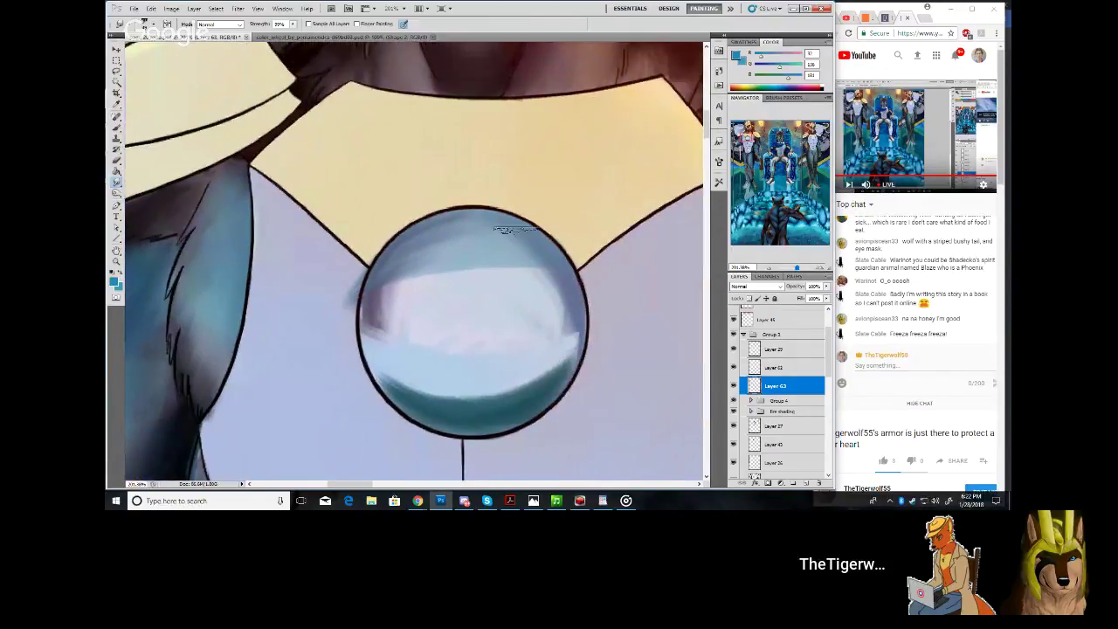
{"action": "left_click_drag", "start_coordinate": [515, 229], "coordinate": [589, 282]}
{"action": "left_click_drag", "start_coordinate": [547, 244], "coordinate": [587, 291]}
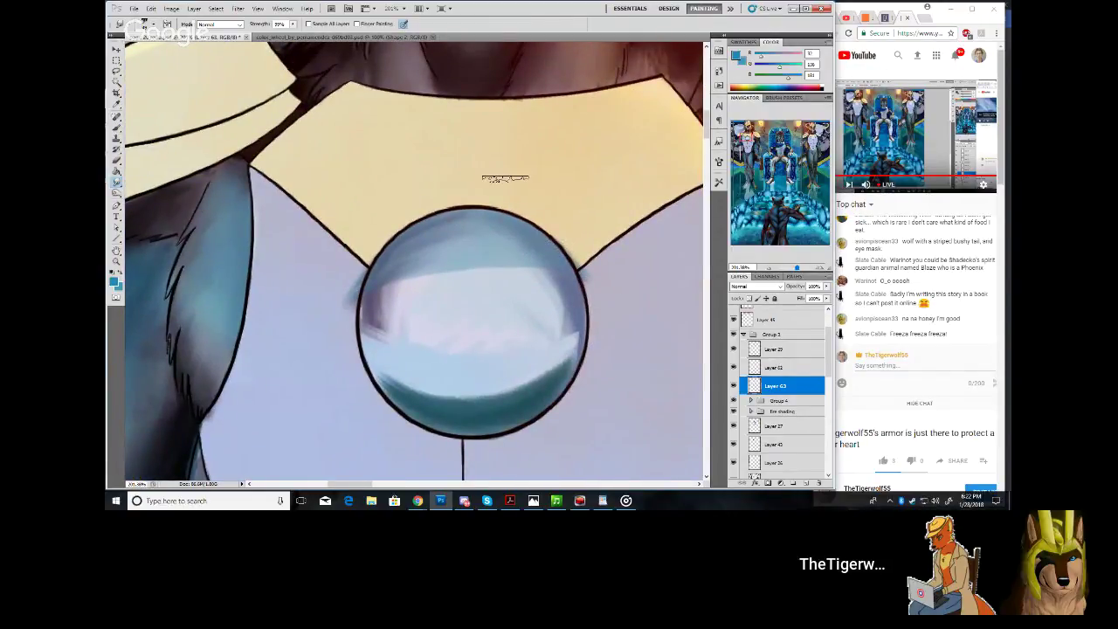
{"action": "left_click_drag", "start_coordinate": [344, 265], "coordinate": [347, 311]}
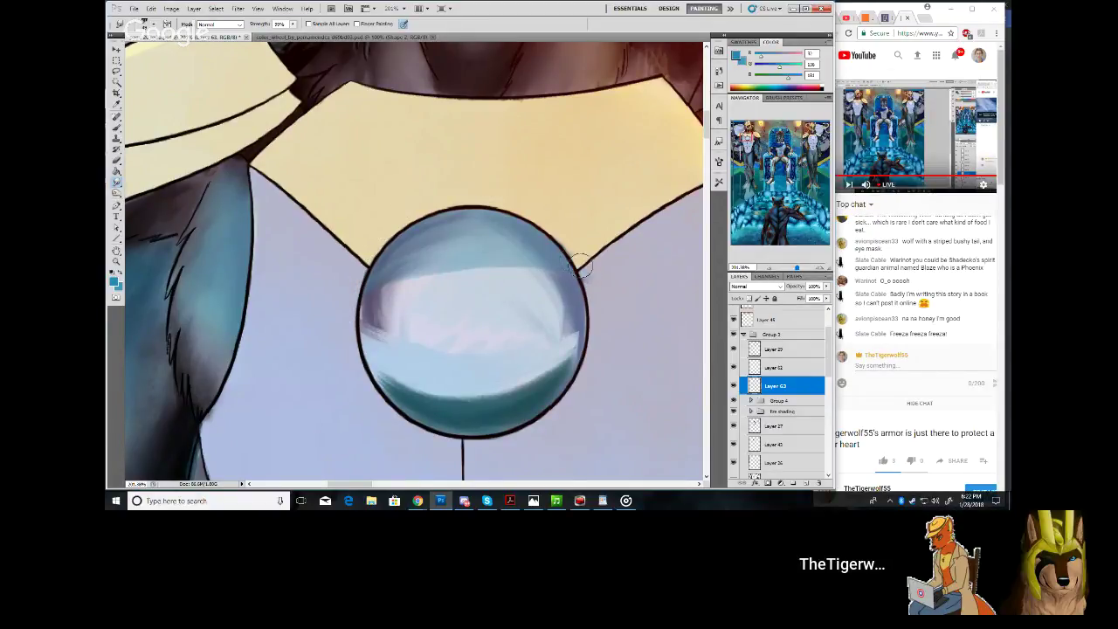
{"action": "mouse_move", "coordinate": [580, 265]}
{"action": "left_mouse_down"}
{"action": "mouse_move", "coordinate": [590, 271]}
{"action": "mouse_move", "coordinate": [566, 240]}
{"action": "left_mouse_up"}
Lock the orb layer's transparent pixels and darken the orb's rim and lower teal band with the Burn tool
{"action": "left_click_drag", "start_coordinate": [797, 269], "coordinate": [794, 268]}
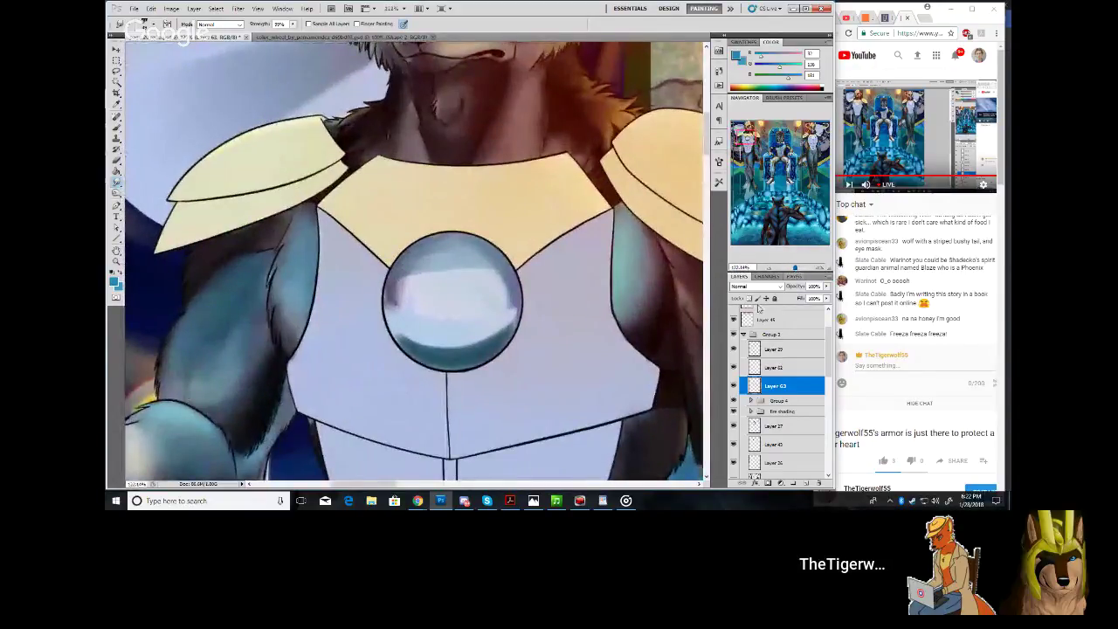
{"action": "left_click", "coordinate": [749, 299]}
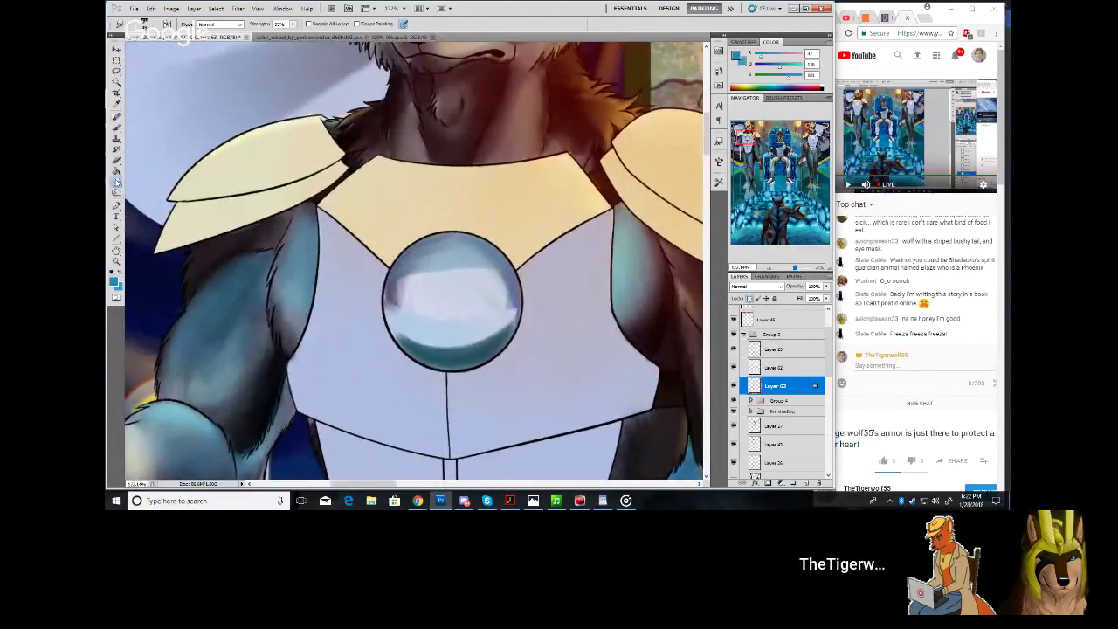
{"action": "left_click", "coordinate": [117, 199]}
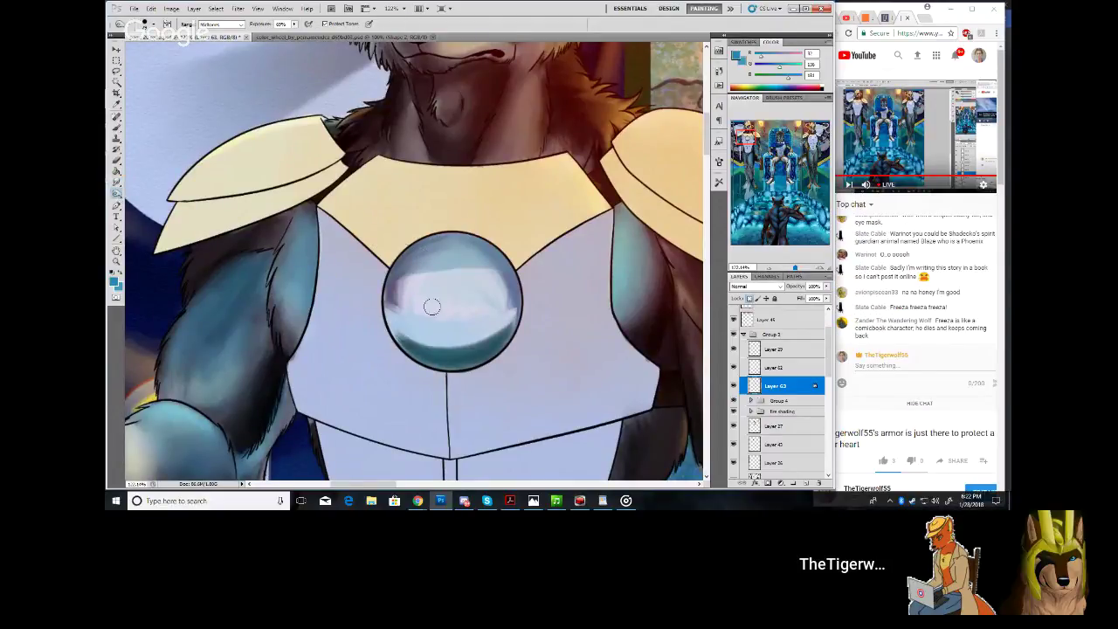
{"action": "left_click_drag", "start_coordinate": [403, 339], "coordinate": [430, 356]}
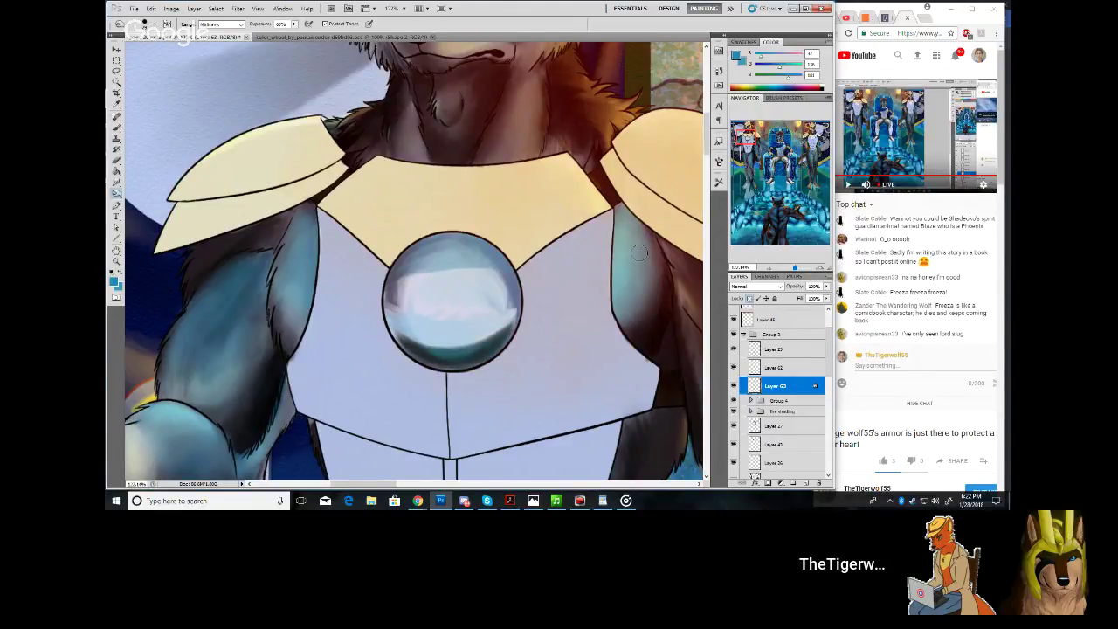
{"action": "left_click_drag", "start_coordinate": [794, 270], "coordinate": [790, 270]}
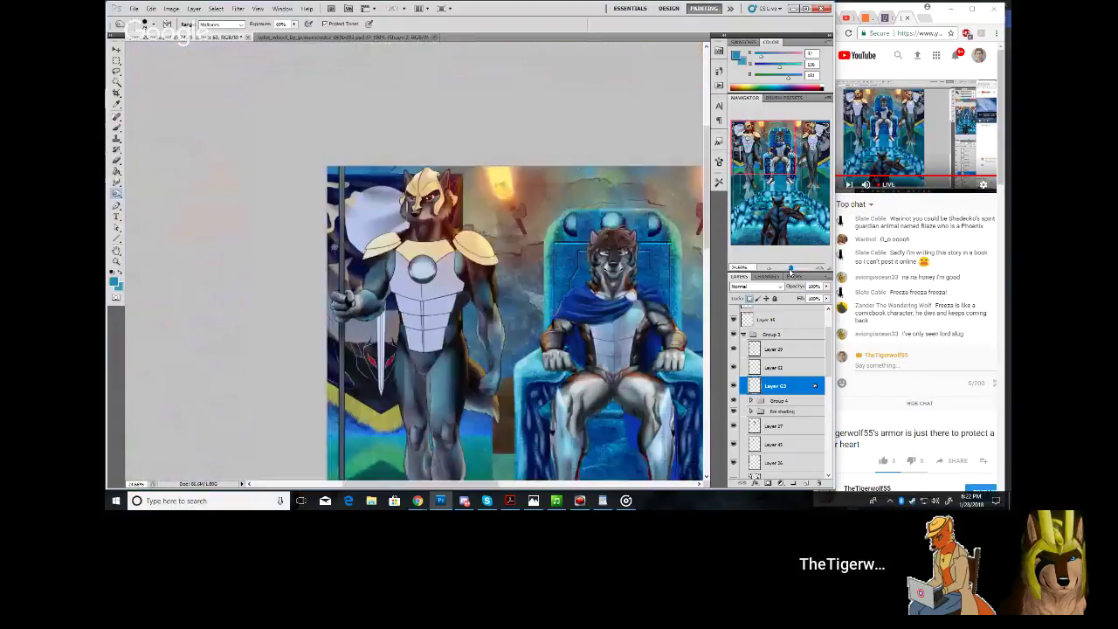
{"action": "left_click_drag", "start_coordinate": [748, 168], "coordinate": [754, 174]}
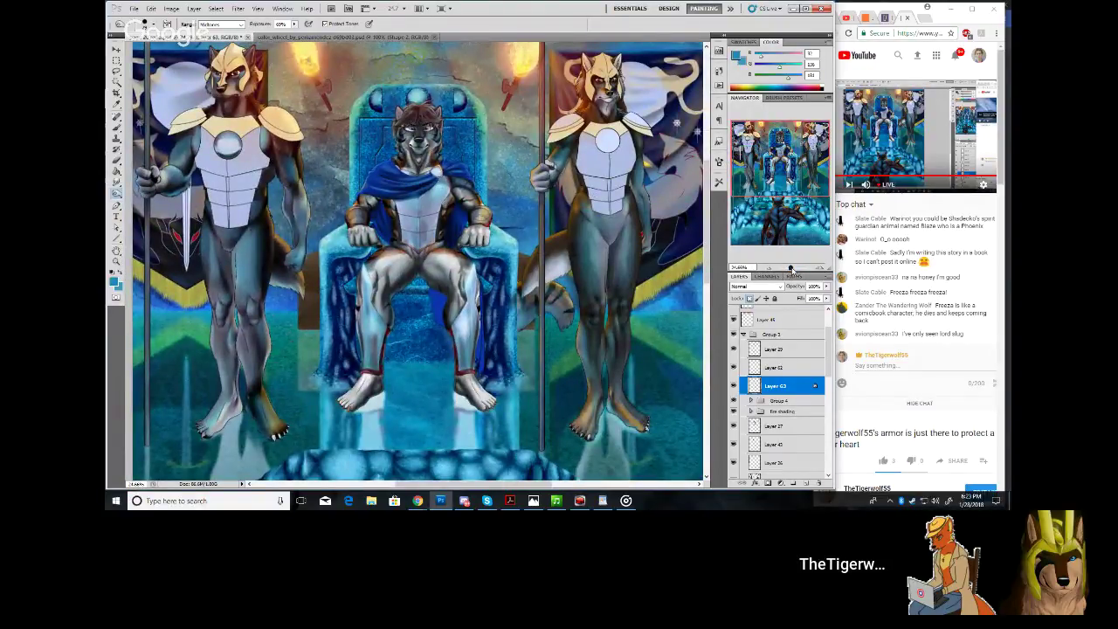
Unlock the layer's transparent pixels, sample near-black, and brush shadows on the guard's lower-left chest edge and the left side of his upper abdominal plate
{"action": "left_click_drag", "start_coordinate": [790, 270], "coordinate": [795, 270]}
{"action": "left_click_drag", "start_coordinate": [776, 159], "coordinate": [752, 143]}
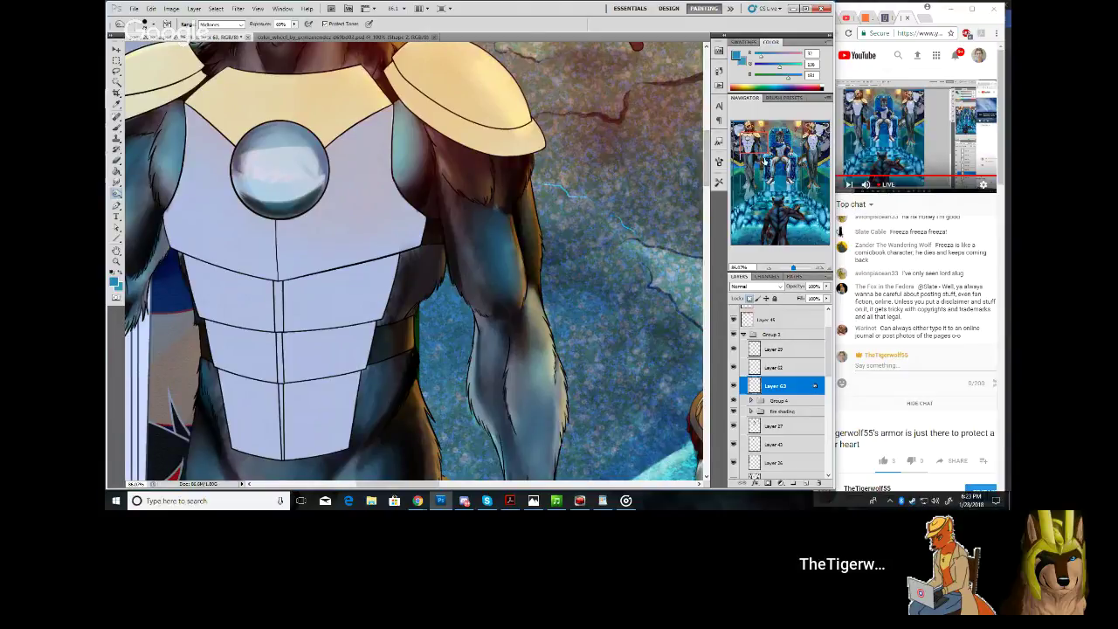
{"action": "left_click_drag", "start_coordinate": [757, 148], "coordinate": [750, 148]}
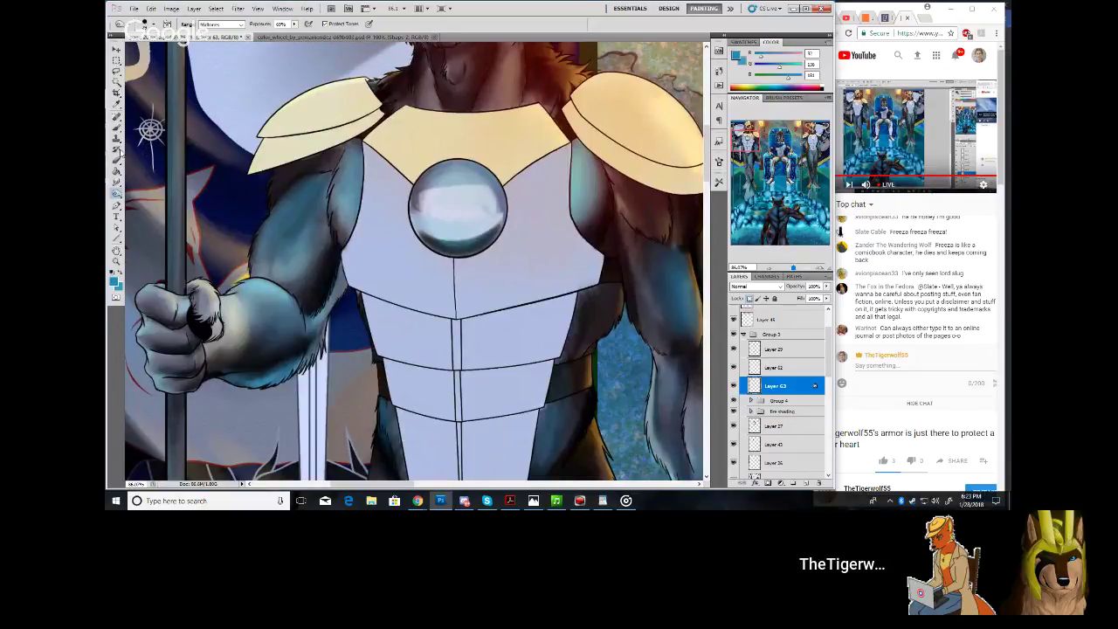
{"action": "key", "text": "b"}
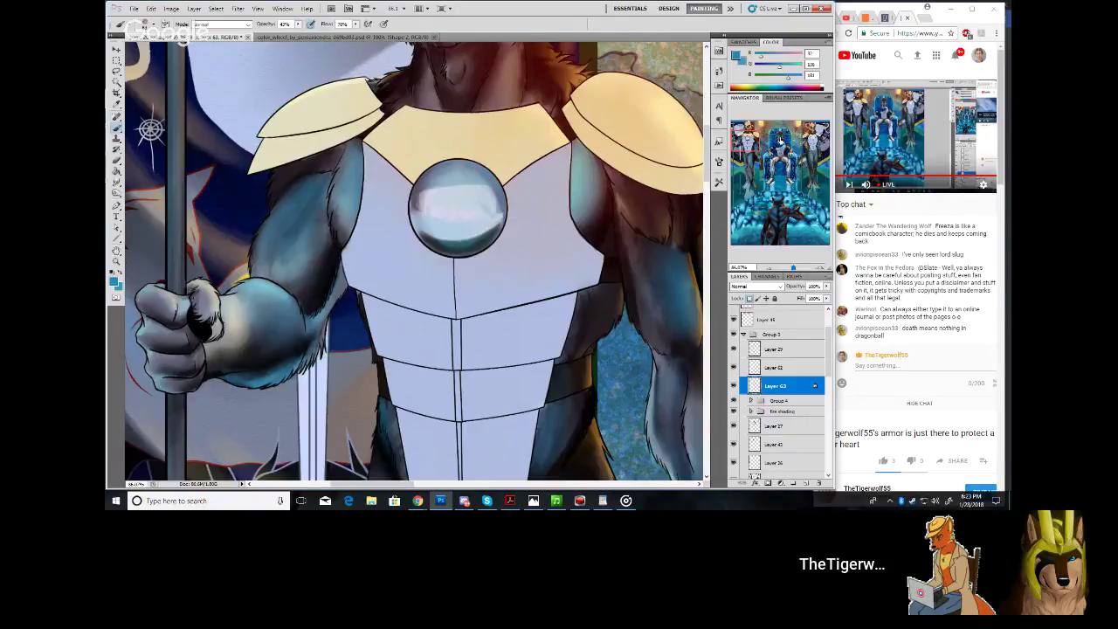
{"action": "left_click_drag", "start_coordinate": [763, 145], "coordinate": [740, 141]}
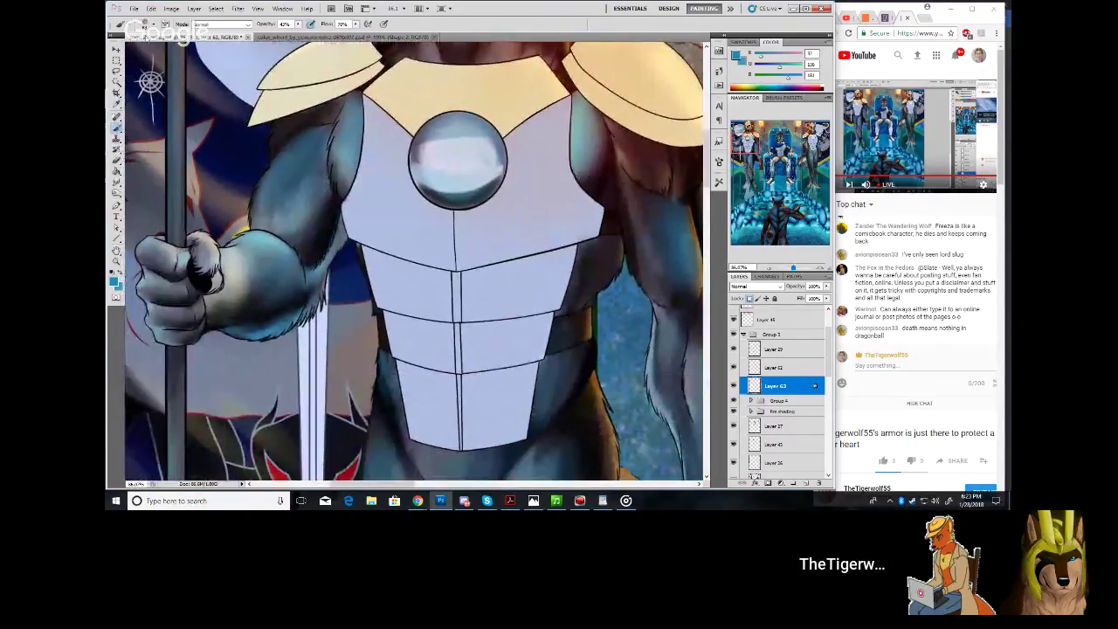
{"action": "left_click", "coordinate": [157, 25]}
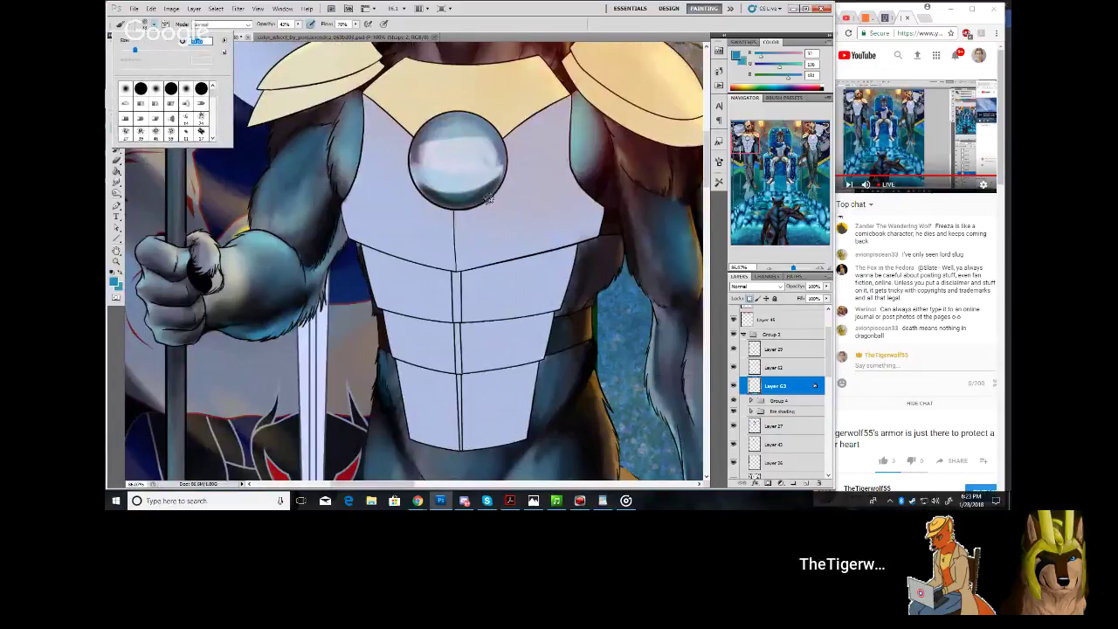
{"action": "left_click", "coordinate": [749, 299]}
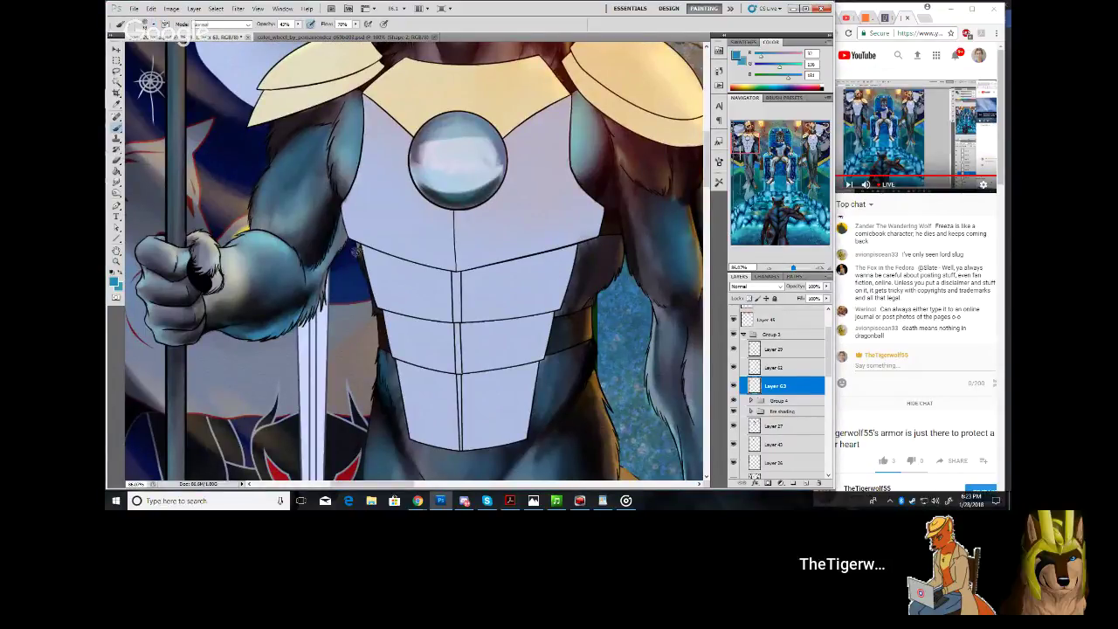
{"action": "left_click", "coordinate": [305, 222], "text": "alt"}
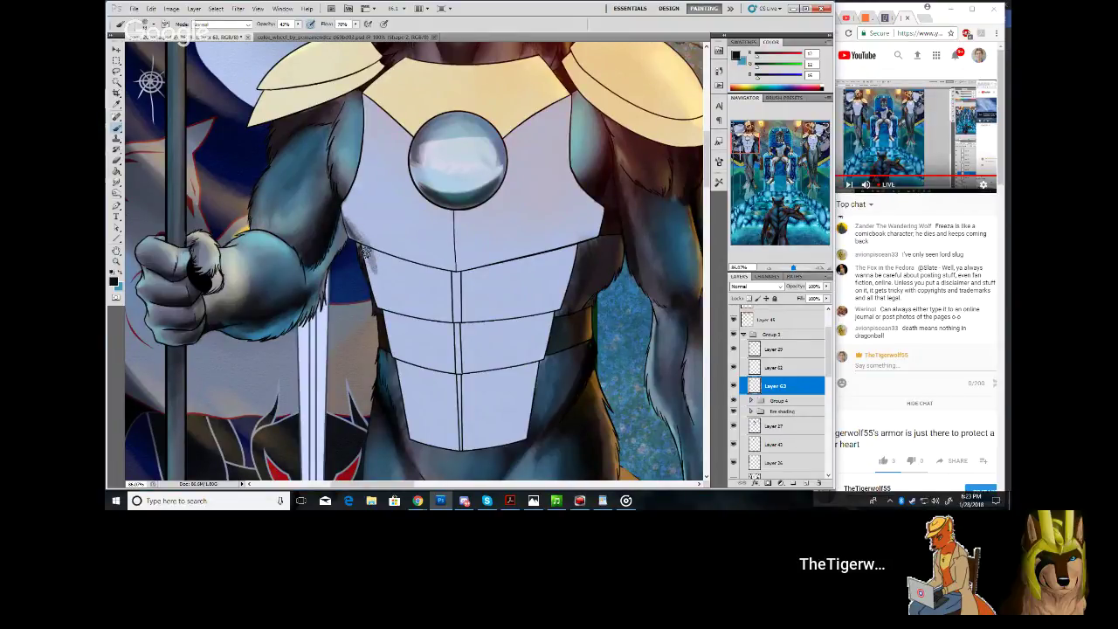
{"action": "mouse_move", "coordinate": [382, 284]}
{"action": "left_mouse_down"}
{"action": "mouse_move", "coordinate": [408, 293]}
{"action": "mouse_move", "coordinate": [370, 260]}
{"action": "left_mouse_up"}
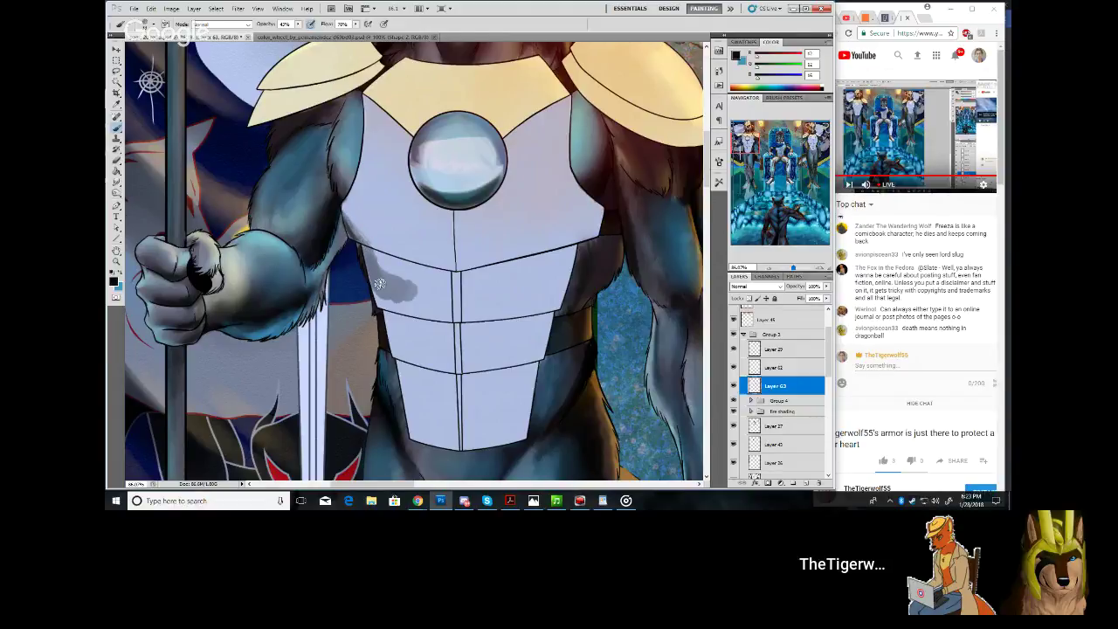
{"action": "mouse_move", "coordinate": [410, 295]}
{"action": "left_mouse_down"}
{"action": "mouse_move", "coordinate": [409, 308]}
{"action": "mouse_move", "coordinate": [398, 284]}
{"action": "mouse_move", "coordinate": [376, 288]}
{"action": "left_mouse_up"}
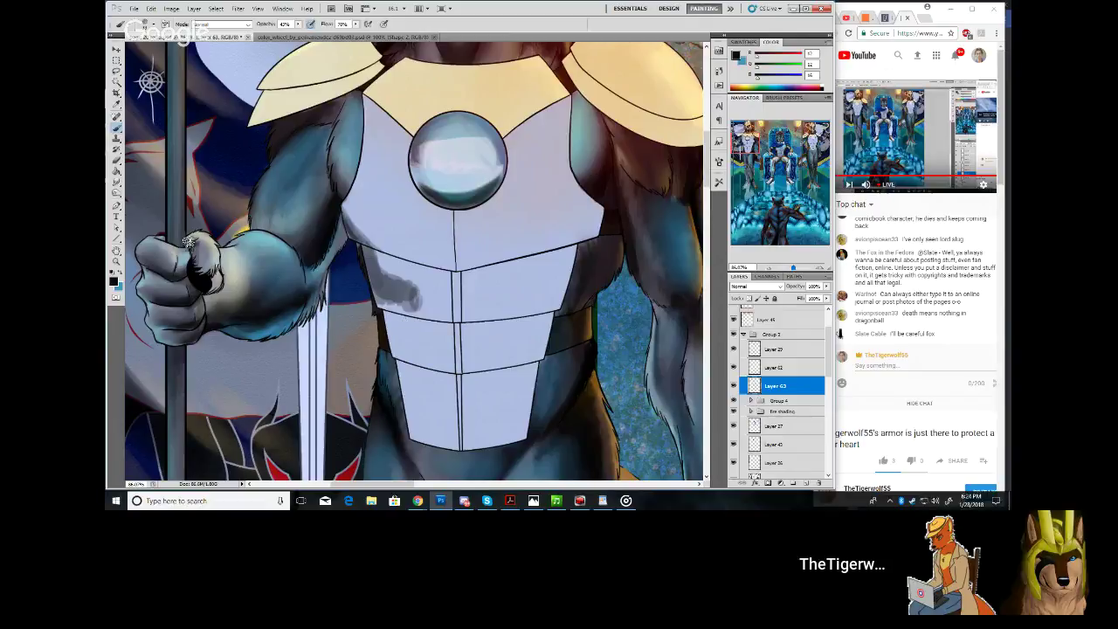
Smudge the inner edge of the grey shadow on the left side of the upper abdominal plate
{"action": "left_click", "coordinate": [117, 183]}
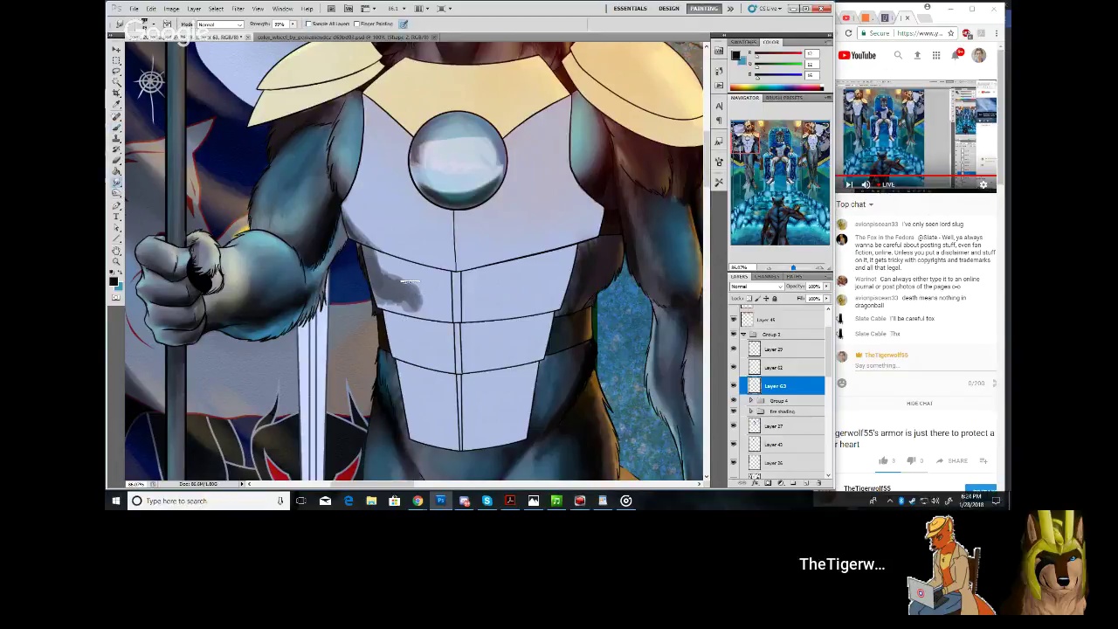
{"action": "mouse_move", "coordinate": [418, 288]}
{"action": "left_mouse_down"}
{"action": "mouse_move", "coordinate": [379, 283]}
{"action": "mouse_move", "coordinate": [377, 298]}
{"action": "mouse_move", "coordinate": [366, 264]}
{"action": "mouse_move", "coordinate": [374, 299]}
{"action": "mouse_move", "coordinate": [372, 254]}
{"action": "mouse_move", "coordinate": [389, 279]}
{"action": "left_mouse_up"}
{"action": "left_click_drag", "start_coordinate": [420, 282], "coordinate": [417, 290]}
Load the Kyle's Real Watercolor - Blender Basic preset and soften the grey shadow on the upper abdominal plate
{"action": "left_click_drag", "start_coordinate": [794, 269], "coordinate": [795, 268]}
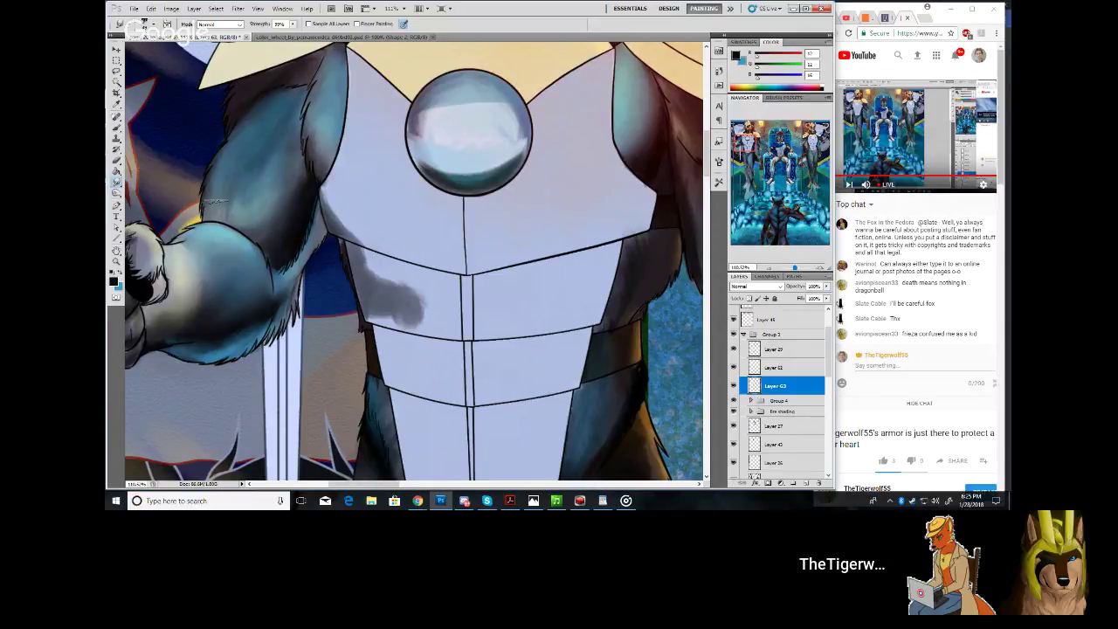
{"action": "left_click", "coordinate": [717, 184]}
{"action": "left_click", "coordinate": [718, 184]}
{"action": "left_click", "coordinate": [718, 182]}
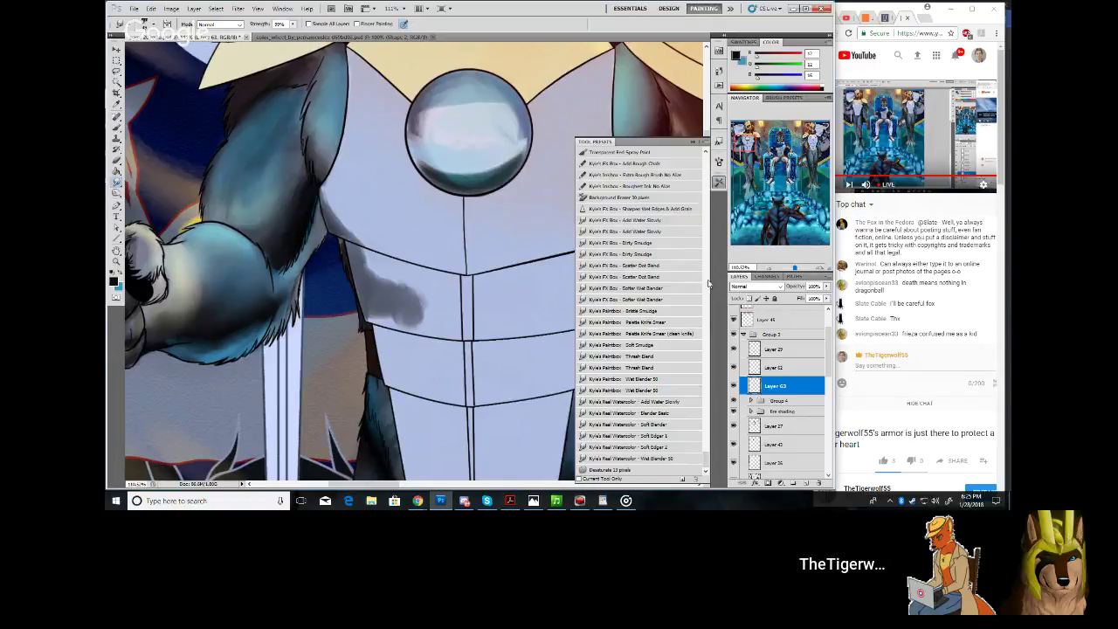
{"action": "left_click", "coordinate": [658, 415]}
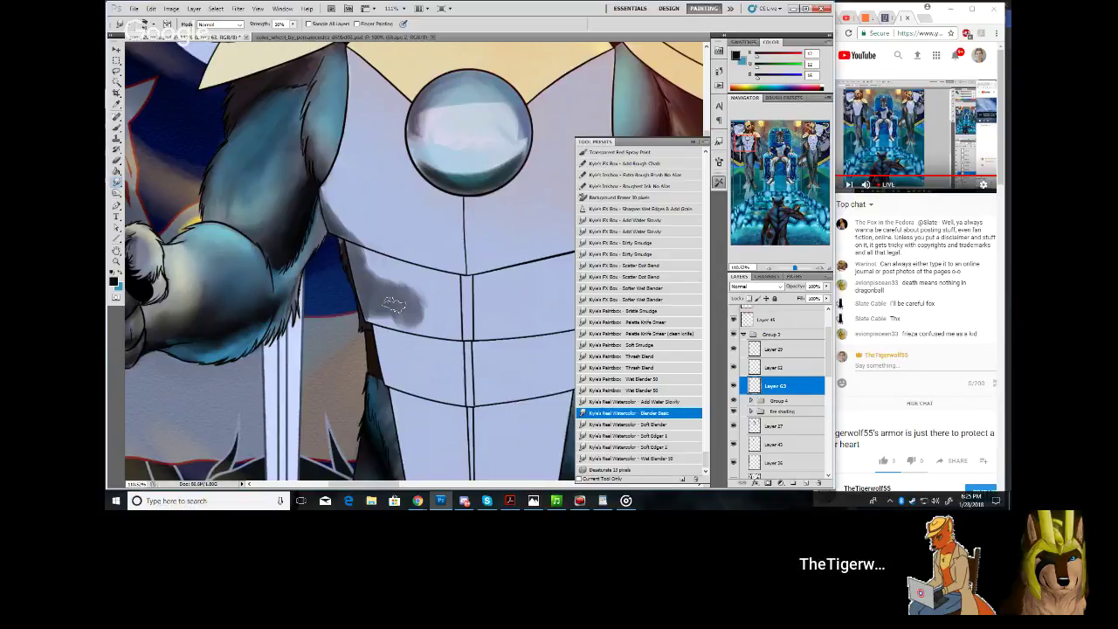
{"action": "mouse_move", "coordinate": [414, 311]}
{"action": "left_mouse_down"}
{"action": "mouse_move", "coordinate": [378, 293]}
{"action": "mouse_move", "coordinate": [360, 259]}
{"action": "left_mouse_up"}
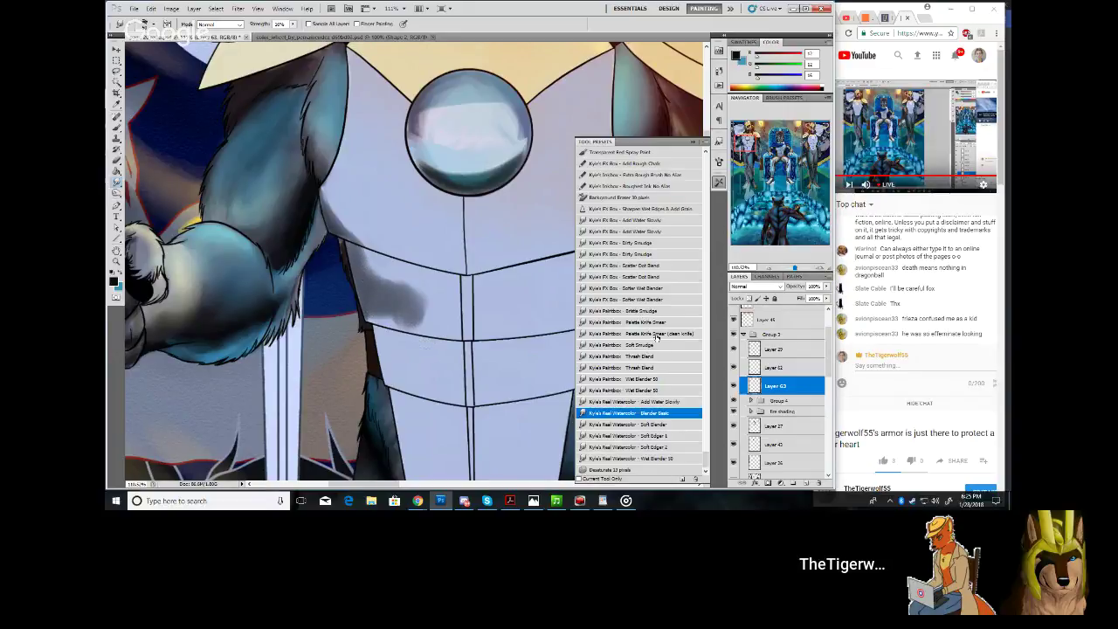
Load the Palette Knife Smear (clean knife) preset, reduce its brush size, and blend the chest orb's lower teal band and left rim
{"action": "left_click", "coordinate": [655, 337]}
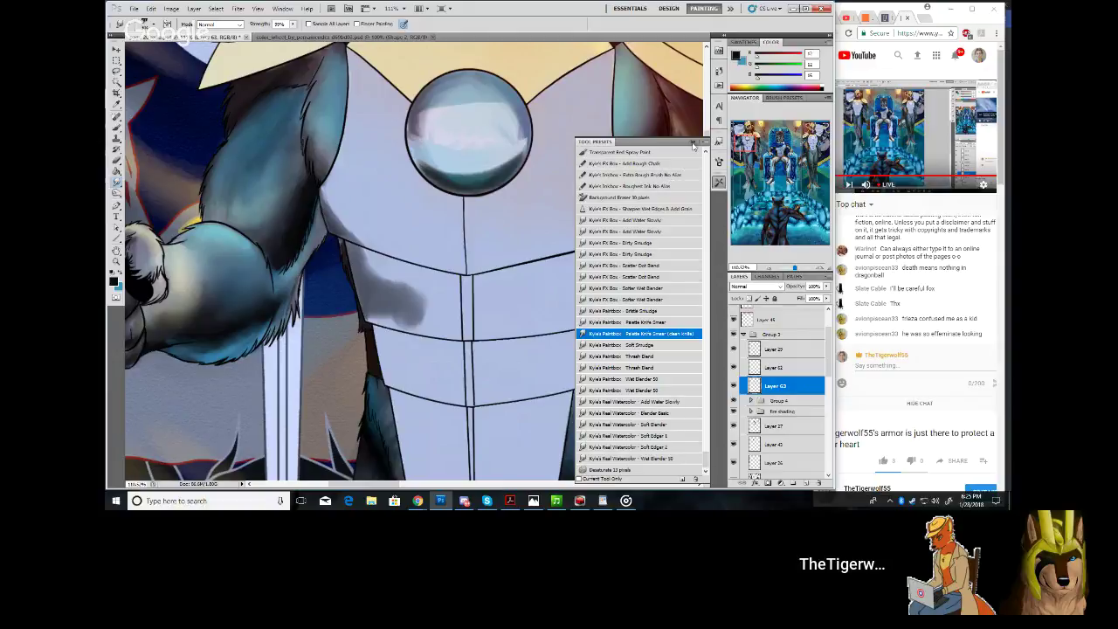
{"action": "left_click", "coordinate": [693, 142]}
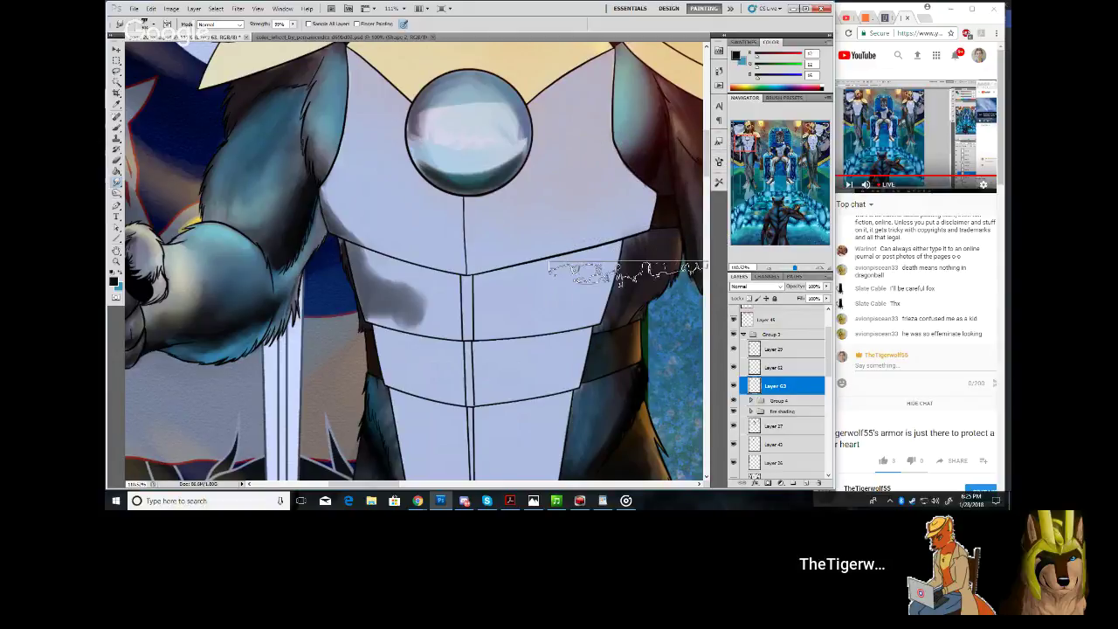
{"action": "left_click", "coordinate": [163, 24]}
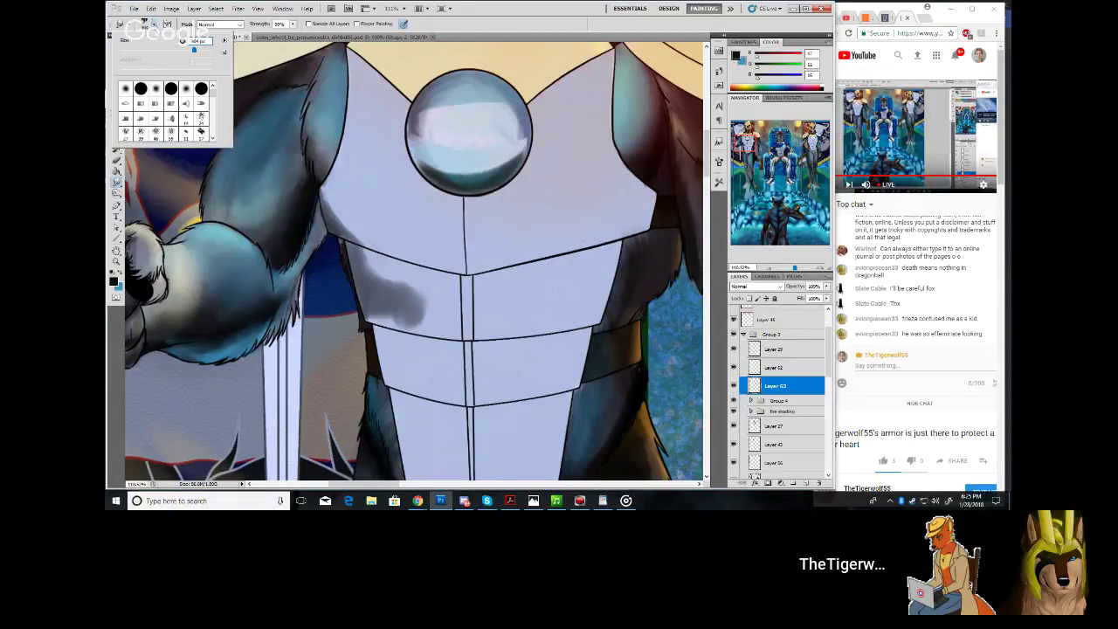
{"action": "left_click_drag", "start_coordinate": [158, 50], "coordinate": [130, 51]}
{"action": "left_click", "coordinate": [541, 19]}
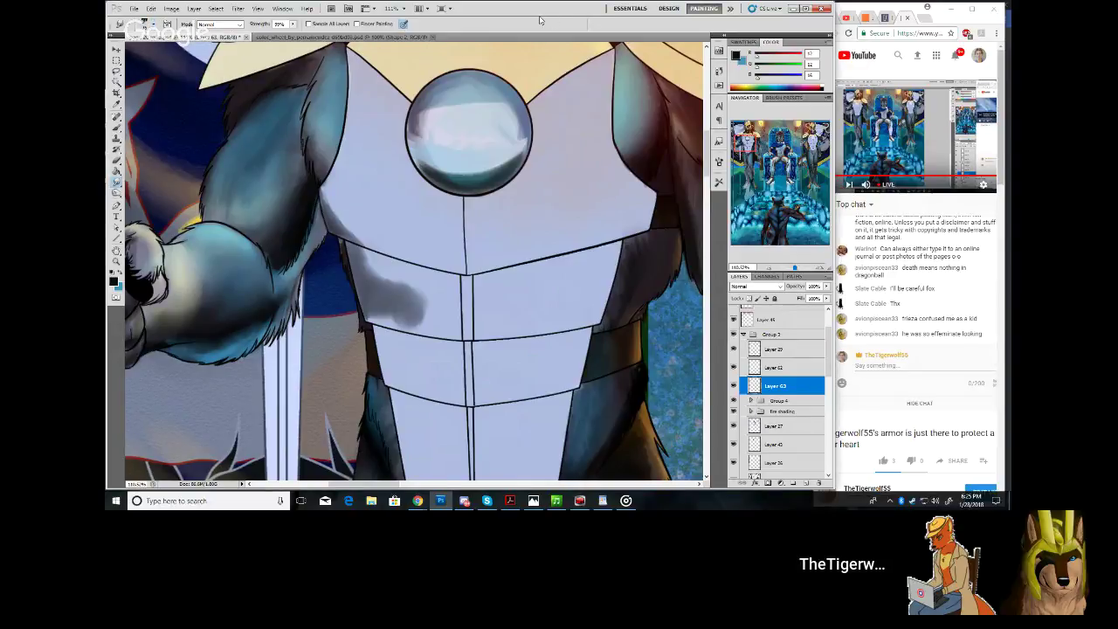
{"action": "left_click_drag", "start_coordinate": [784, 161], "coordinate": [727, 143]}
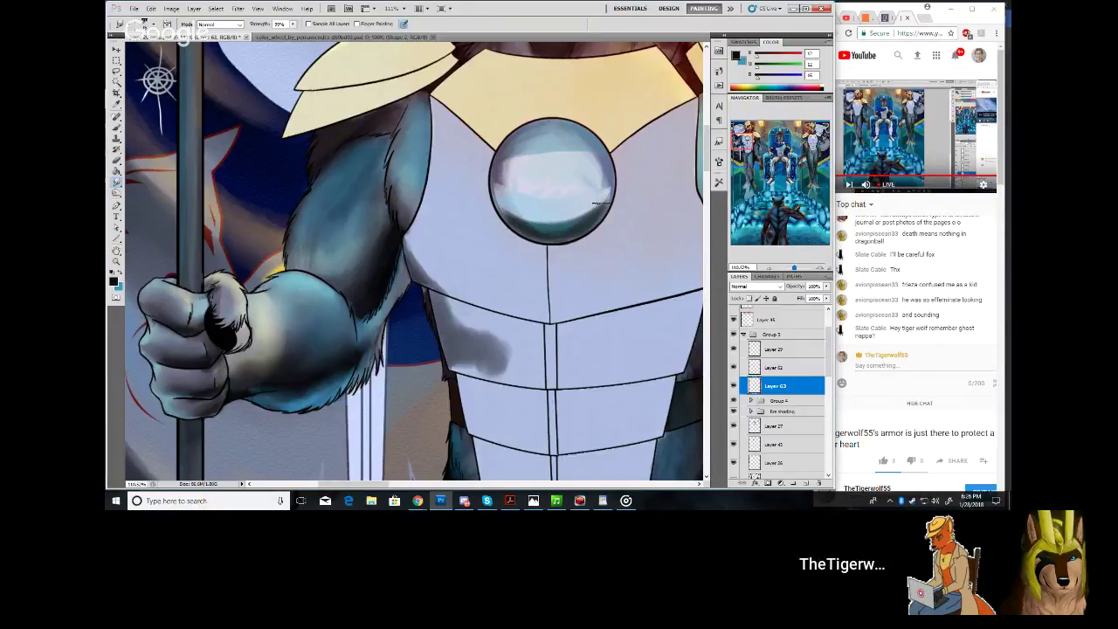
{"action": "left_click_drag", "start_coordinate": [597, 219], "coordinate": [608, 171]}
{"action": "mouse_move", "coordinate": [556, 222]}
{"action": "left_mouse_down"}
{"action": "mouse_move", "coordinate": [565, 219]}
{"action": "mouse_move", "coordinate": [507, 211]}
{"action": "left_mouse_up"}
{"action": "left_click_drag", "start_coordinate": [494, 161], "coordinate": [492, 181]}
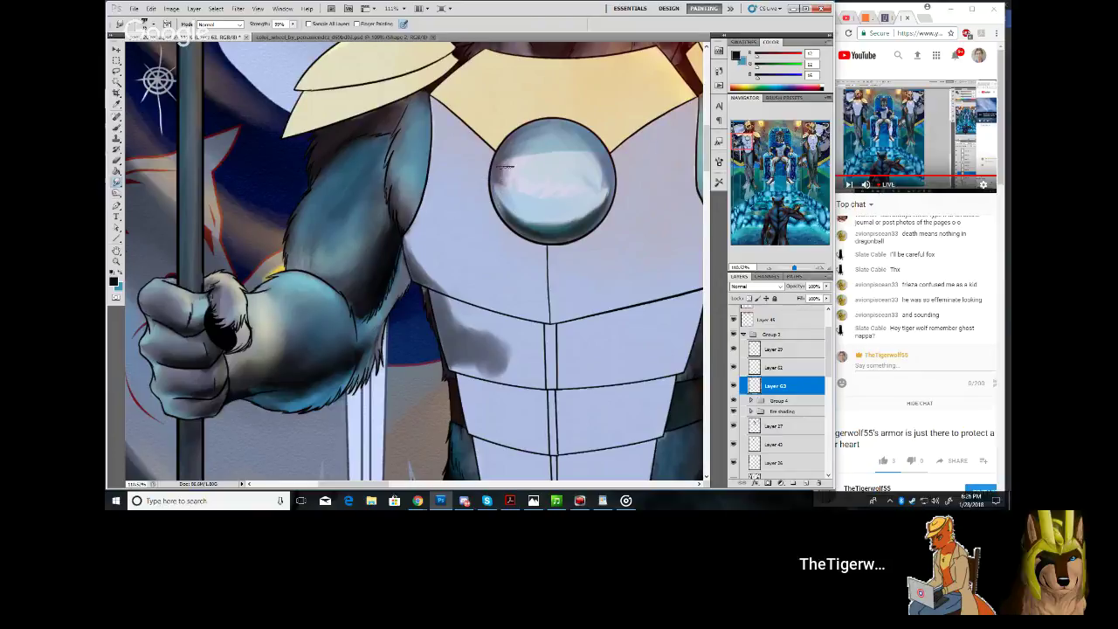
{"action": "left_click_drag", "start_coordinate": [499, 164], "coordinate": [538, 156]}
Review the guards' armour shading against the whole throne-room composition
{"action": "left_click_drag", "start_coordinate": [794, 269], "coordinate": [790, 268]}
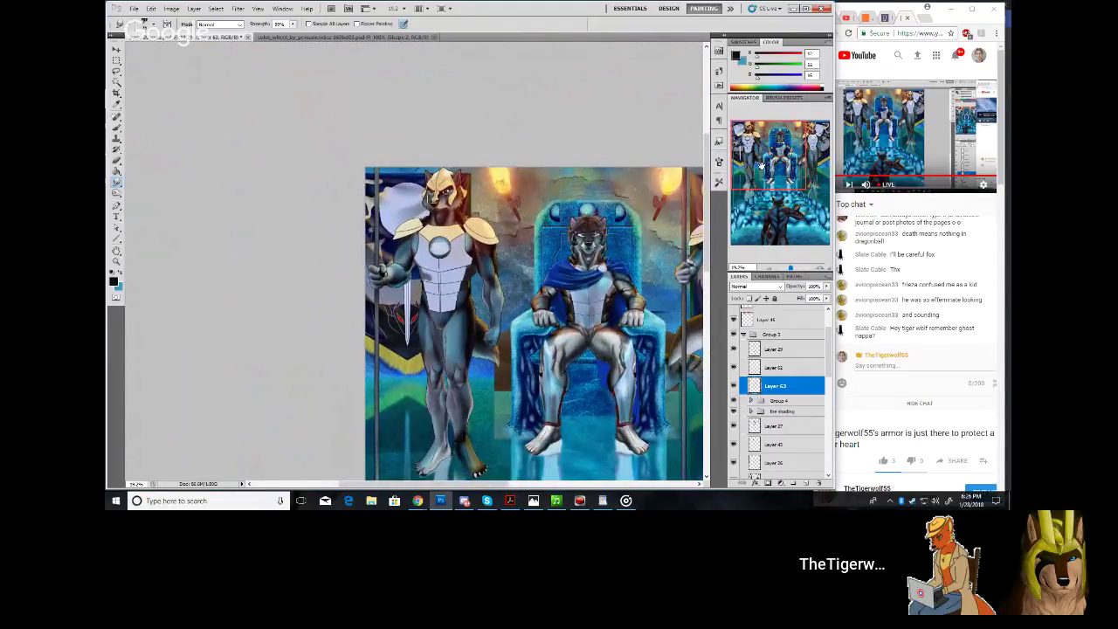
{"action": "left_click", "coordinate": [765, 166]}
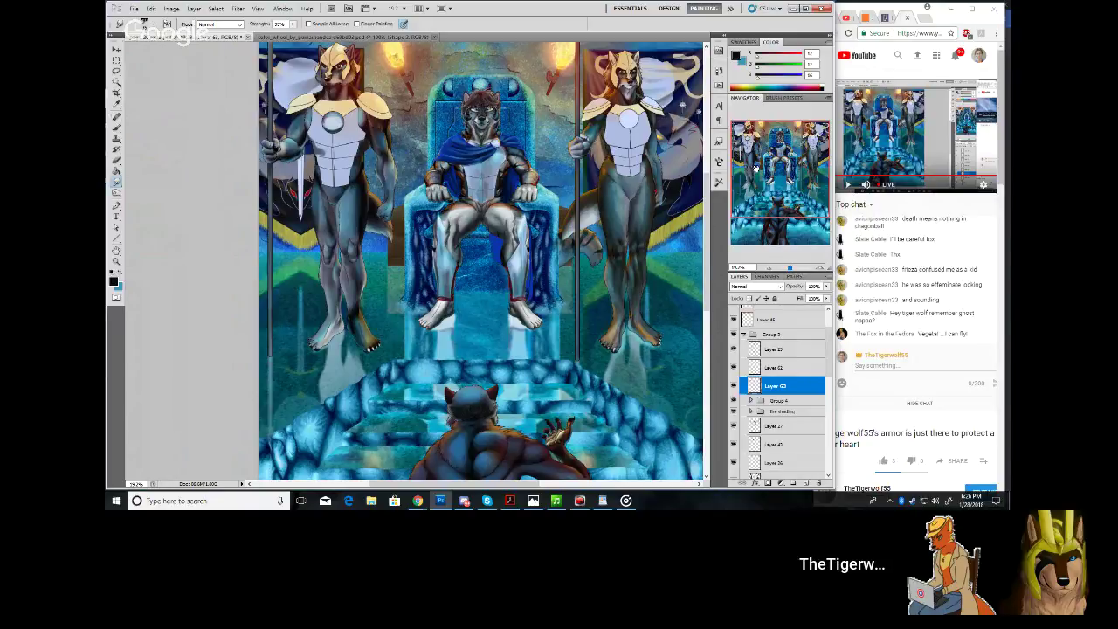
{"action": "mouse_move", "coordinate": [756, 168]}
{"action": "left_mouse_down"}
{"action": "mouse_move", "coordinate": [753, 185]}
{"action": "mouse_move", "coordinate": [748, 165]}
{"action": "left_mouse_up"}
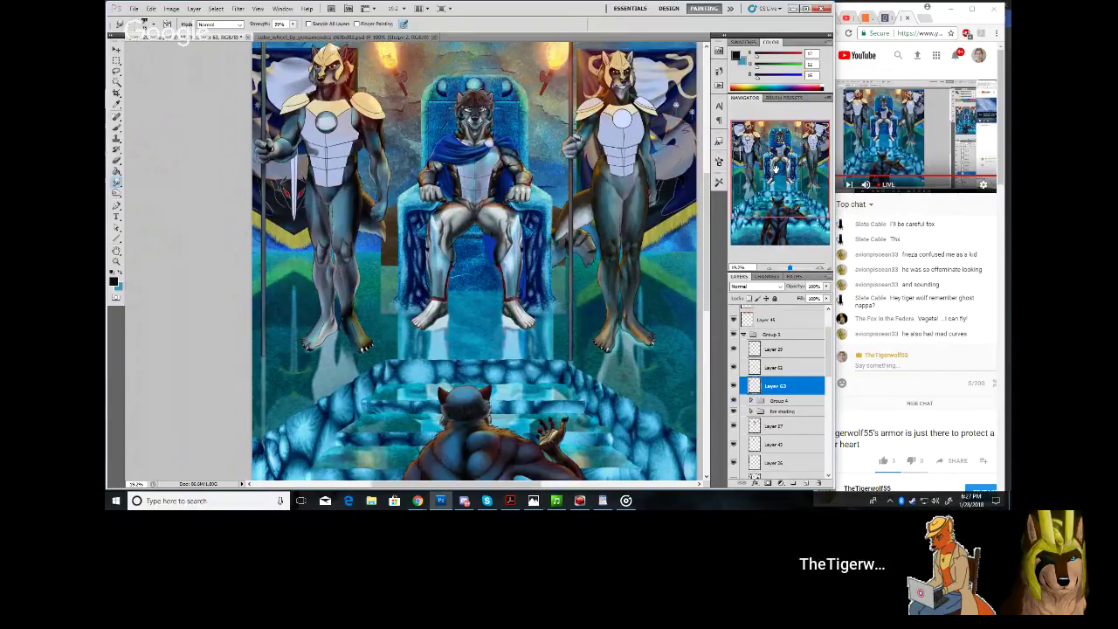
{"action": "left_click", "coordinate": [115, 106]}
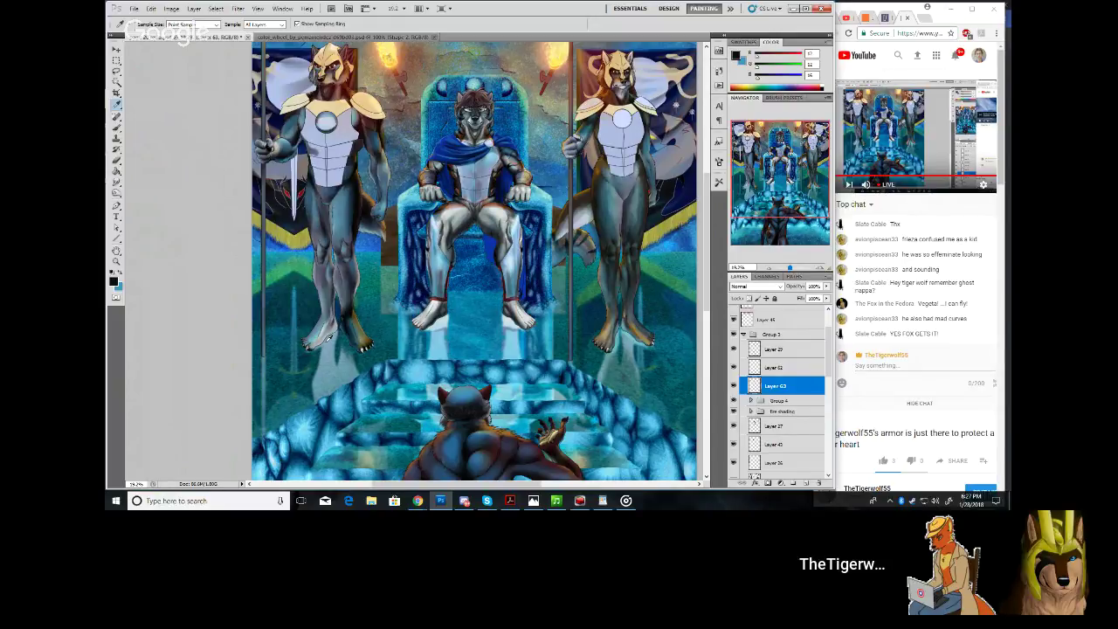
{"action": "left_click", "coordinate": [116, 260]}
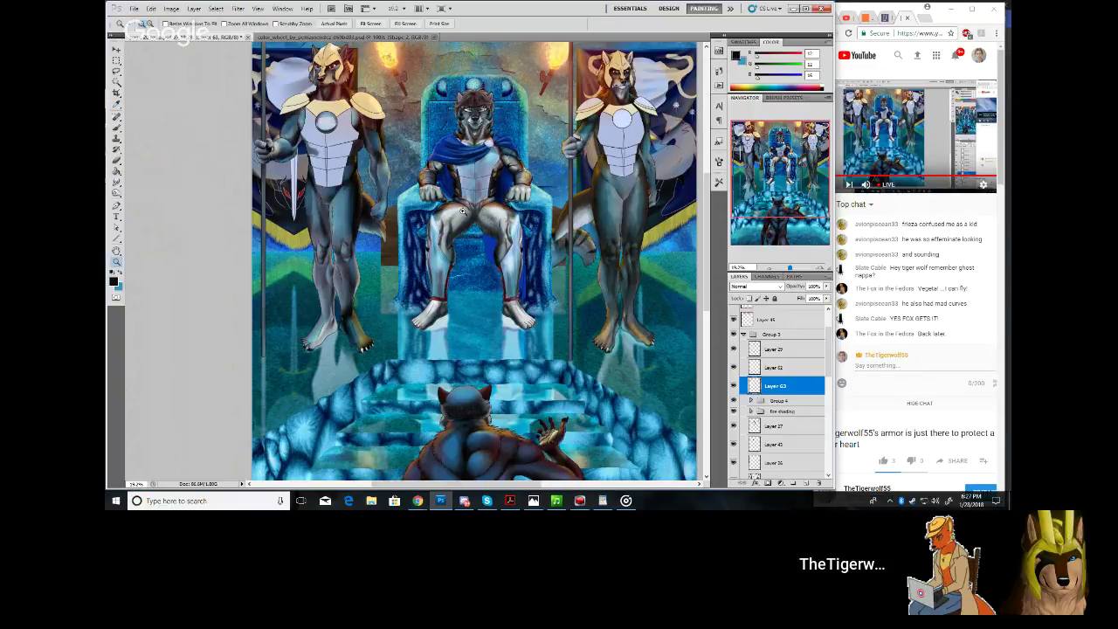
{"action": "left_click", "coordinate": [336, 147]}
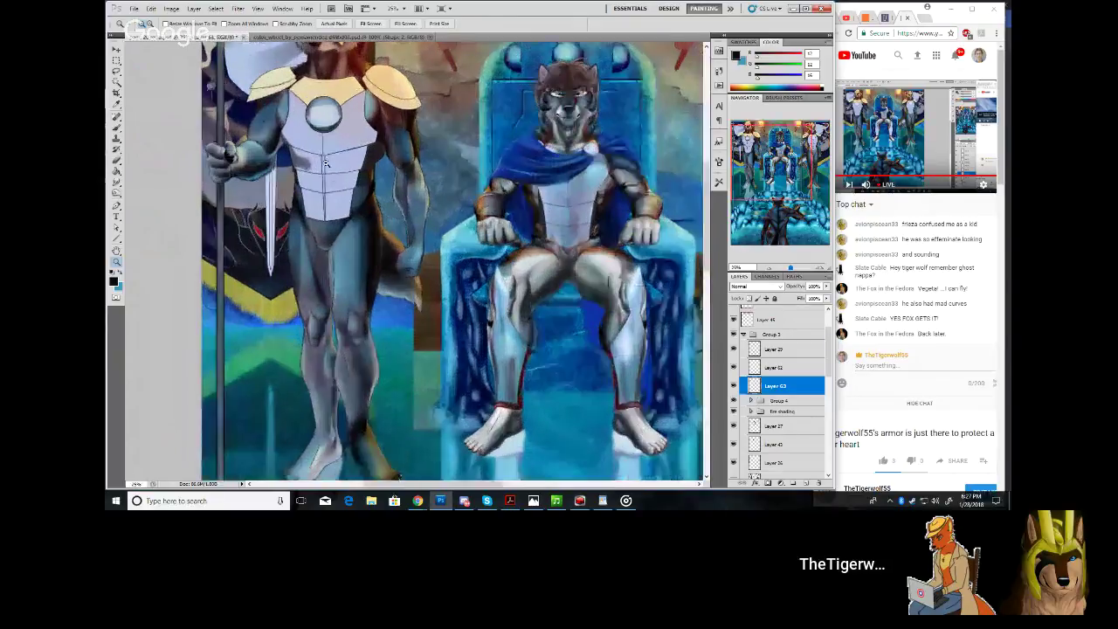
{"action": "left_click", "coordinate": [327, 162]}
{"action": "left_click", "coordinate": [327, 162]}
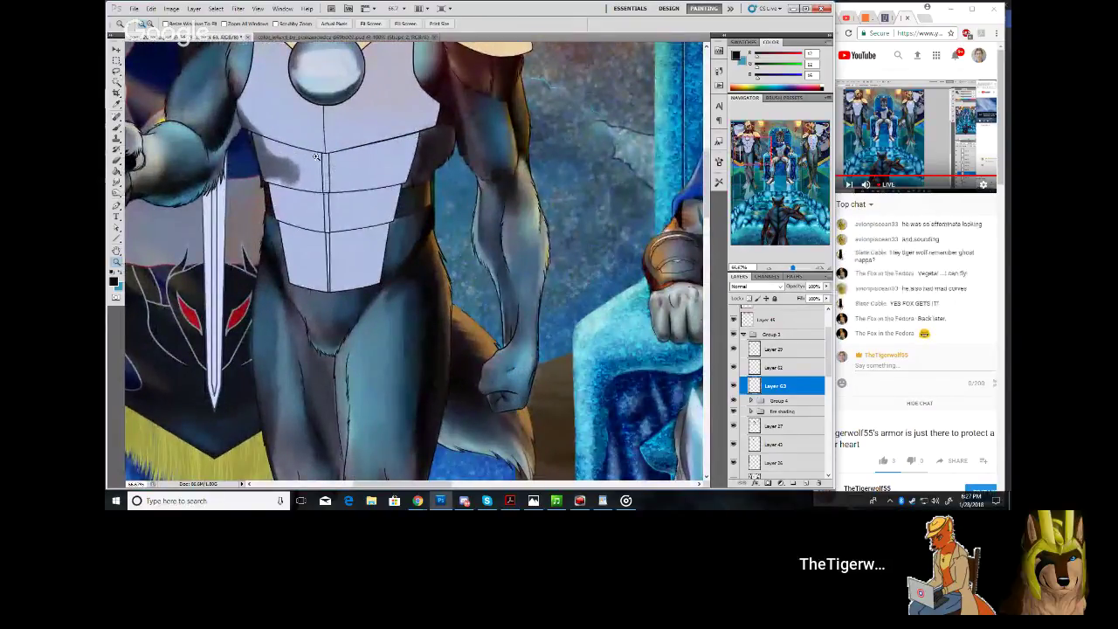
Try a dark diagonal reflection across the guard's middle abdominal plate with a larger brush
{"action": "left_click", "coordinate": [116, 127]}
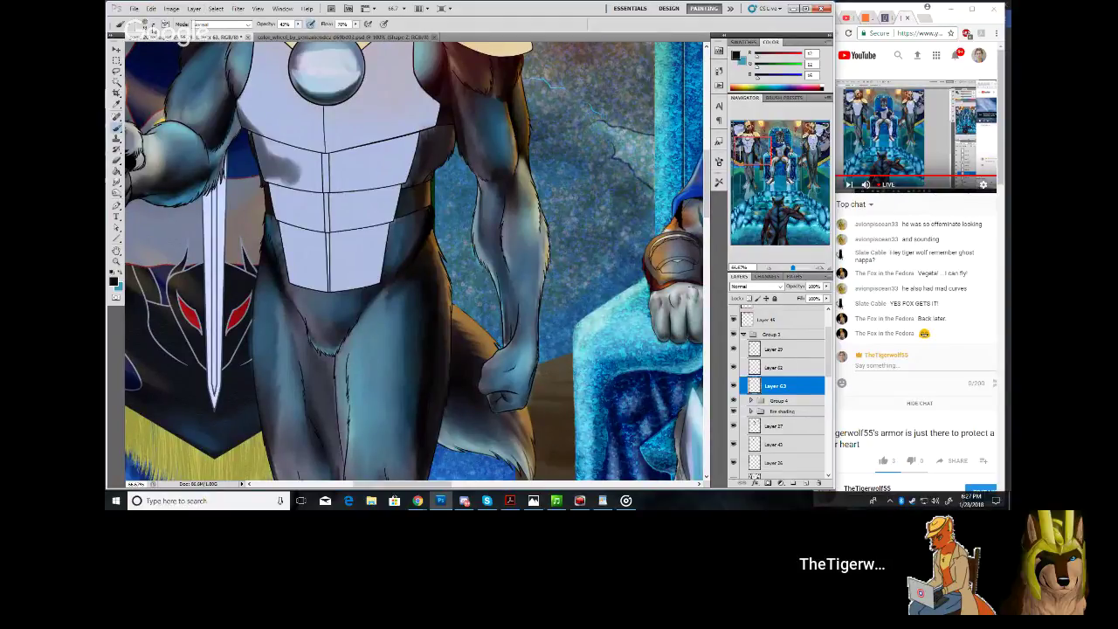
{"action": "left_click", "coordinate": [153, 26]}
{"action": "left_click_drag", "start_coordinate": [135, 50], "coordinate": [148, 50]}
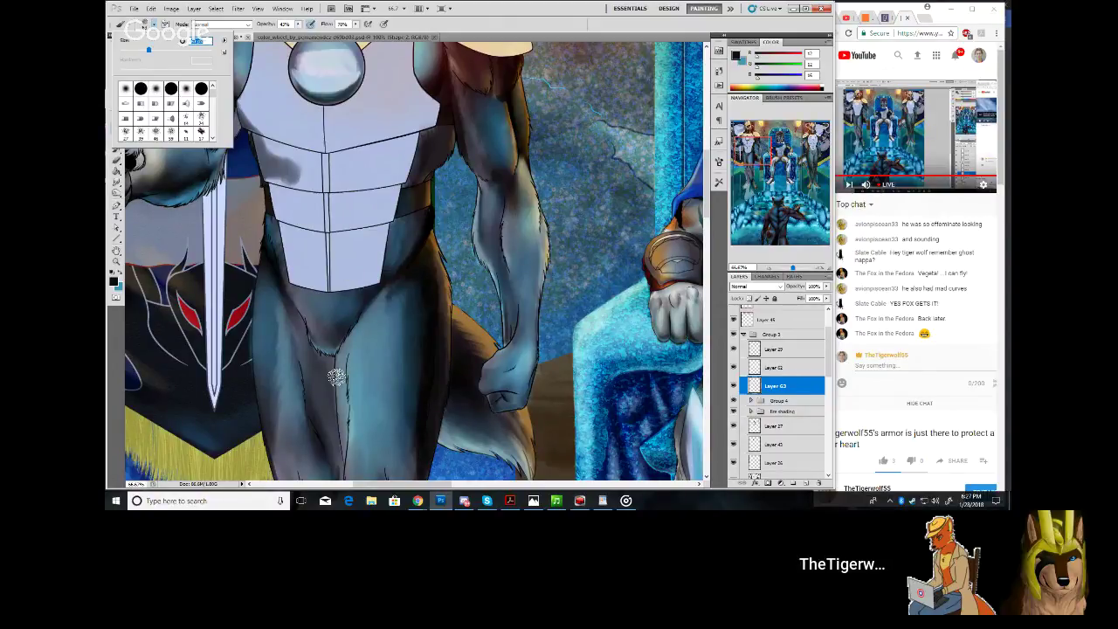
{"action": "mouse_move", "coordinate": [752, 147]}
{"action": "left_mouse_down"}
{"action": "mouse_move", "coordinate": [749, 138]}
{"action": "mouse_move", "coordinate": [754, 175]}
{"action": "left_mouse_up"}
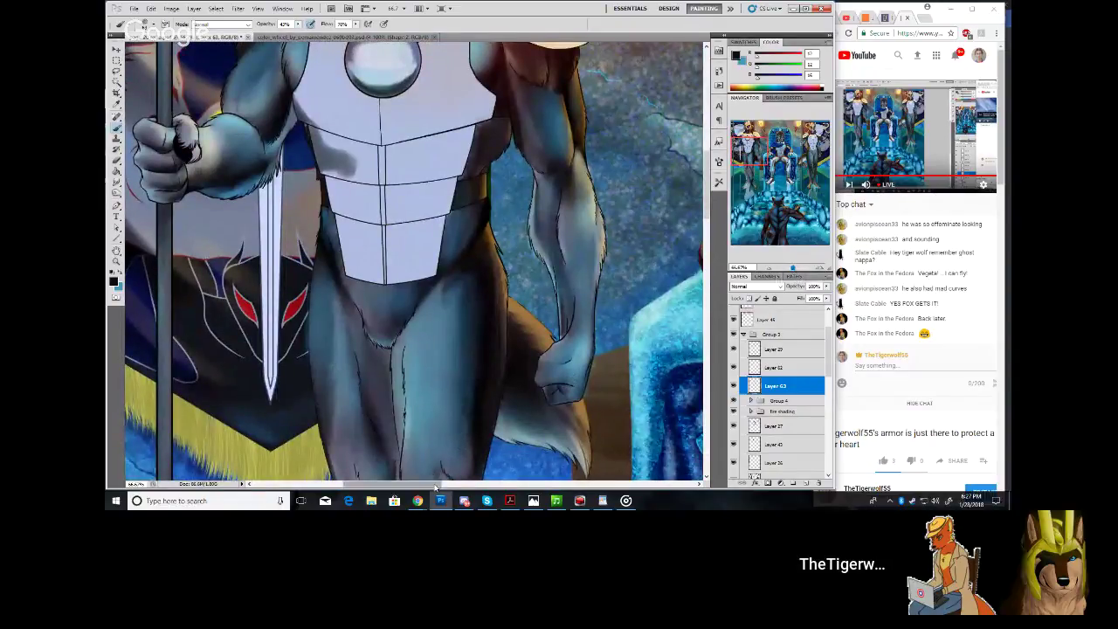
{"action": "left_click_drag", "start_coordinate": [436, 483], "coordinate": [418, 483]}
{"action": "left_click_drag", "start_coordinate": [577, 157], "coordinate": [477, 215]}
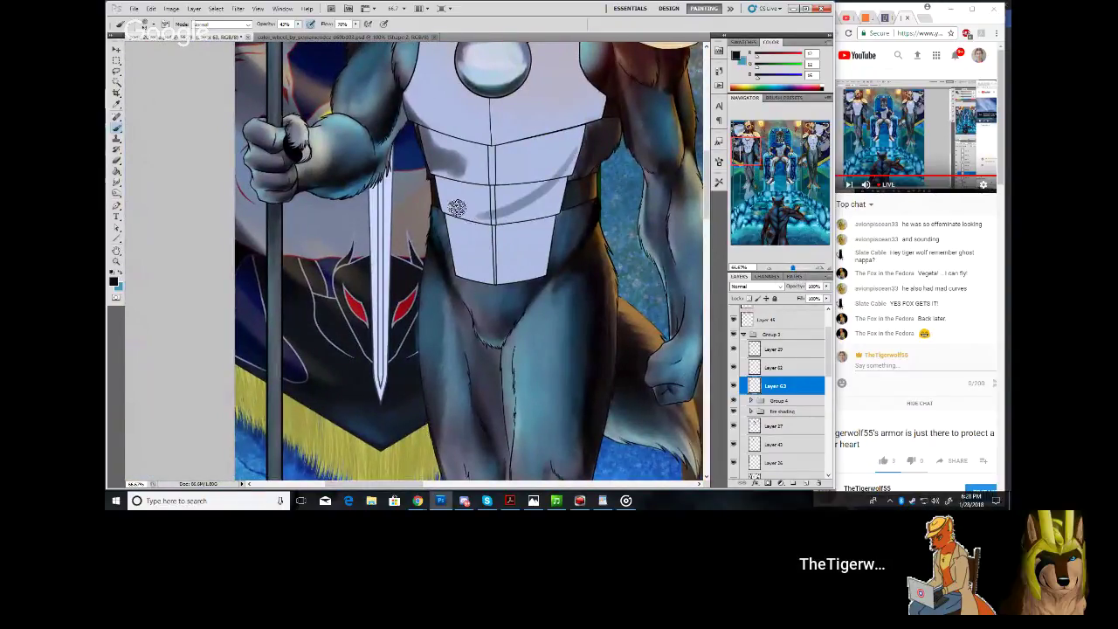
Sample a medium teal-blue and brush soft blue reflections across the guard's abdominal plates, undoing the last stroke
{"action": "mouse_move", "coordinate": [756, 150]}
{"action": "left_mouse_down"}
{"action": "mouse_move", "coordinate": [750, 201]}
{"action": "mouse_move", "coordinate": [760, 175]}
{"action": "mouse_move", "coordinate": [751, 138]}
{"action": "left_mouse_up"}
{"action": "left_click", "coordinate": [437, 297], "text": "alt"}
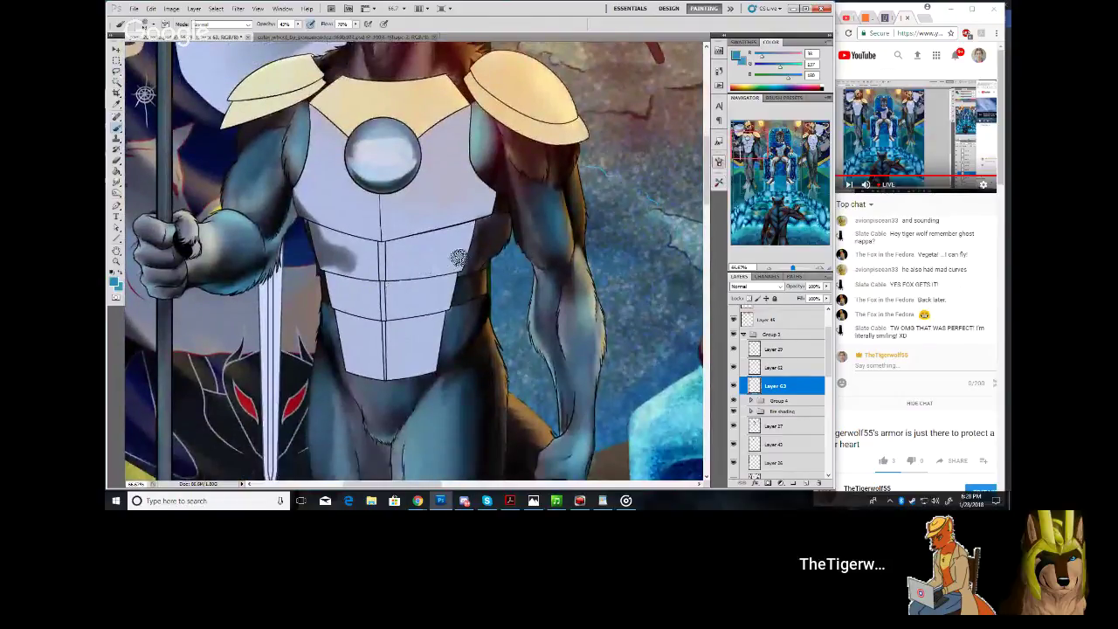
{"action": "mouse_move", "coordinate": [457, 265]}
{"action": "left_mouse_down"}
{"action": "mouse_move", "coordinate": [323, 258]}
{"action": "mouse_move", "coordinate": [338, 227]}
{"action": "mouse_move", "coordinate": [350, 278]}
{"action": "mouse_move", "coordinate": [317, 271]}
{"action": "mouse_move", "coordinate": [443, 267]}
{"action": "mouse_move", "coordinate": [462, 253]}
{"action": "mouse_move", "coordinate": [444, 313]}
{"action": "mouse_move", "coordinate": [450, 276]}
{"action": "mouse_move", "coordinate": [419, 302]}
{"action": "mouse_move", "coordinate": [431, 275]}
{"action": "mouse_move", "coordinate": [341, 301]}
{"action": "mouse_move", "coordinate": [328, 282]}
{"action": "mouse_move", "coordinate": [397, 286]}
{"action": "mouse_move", "coordinate": [364, 298]}
{"action": "mouse_move", "coordinate": [354, 327]}
{"action": "mouse_move", "coordinate": [340, 304]}
{"action": "mouse_move", "coordinate": [349, 363]}
{"action": "mouse_move", "coordinate": [347, 331]}
{"action": "mouse_move", "coordinate": [377, 293]}
{"action": "mouse_move", "coordinate": [388, 344]}
{"action": "mouse_move", "coordinate": [428, 351]}
{"action": "mouse_move", "coordinate": [411, 314]}
{"action": "left_mouse_up"}
{"action": "key", "text": "ctrl+z"}
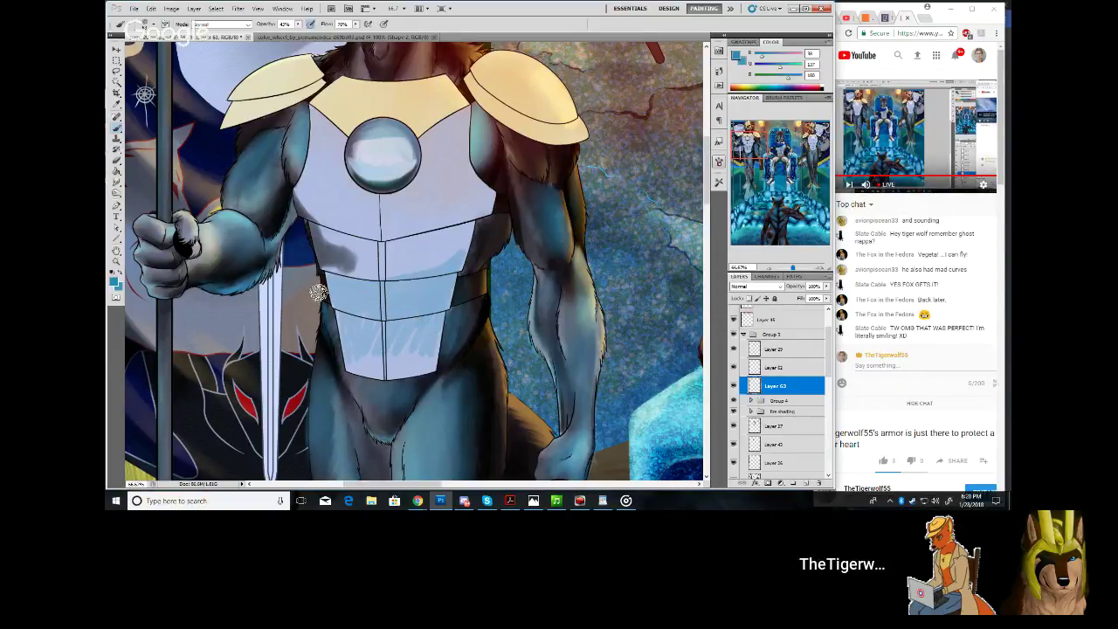
Smudge the streaky blue reflections on the guard's lowest abdominal plates into a soft, even blend
{"action": "left_click", "coordinate": [117, 181]}
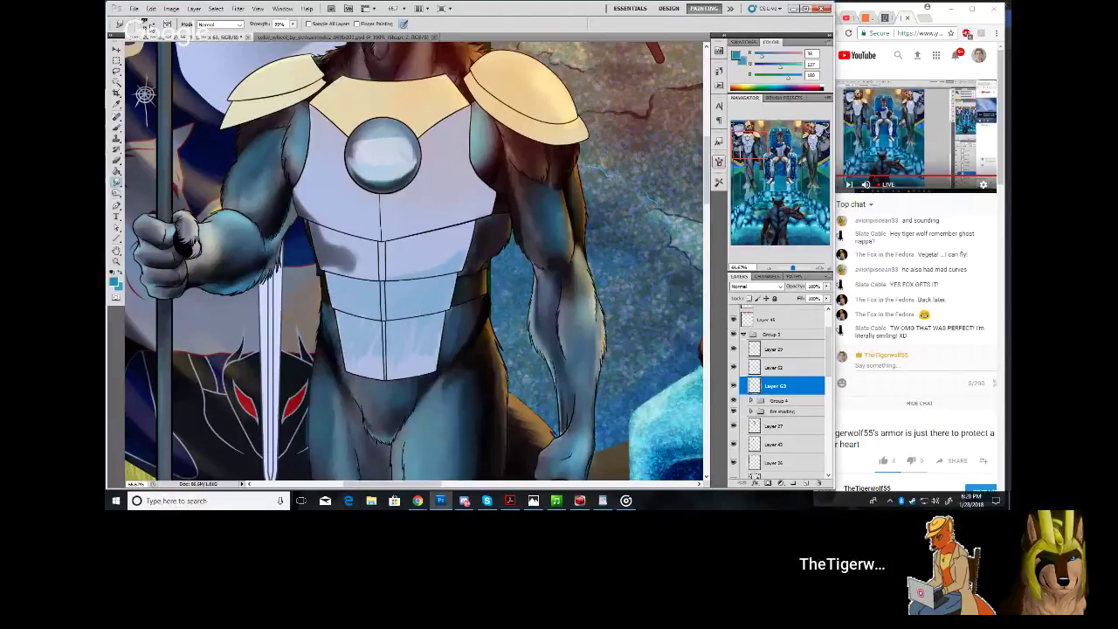
{"action": "left_click", "coordinate": [152, 24]}
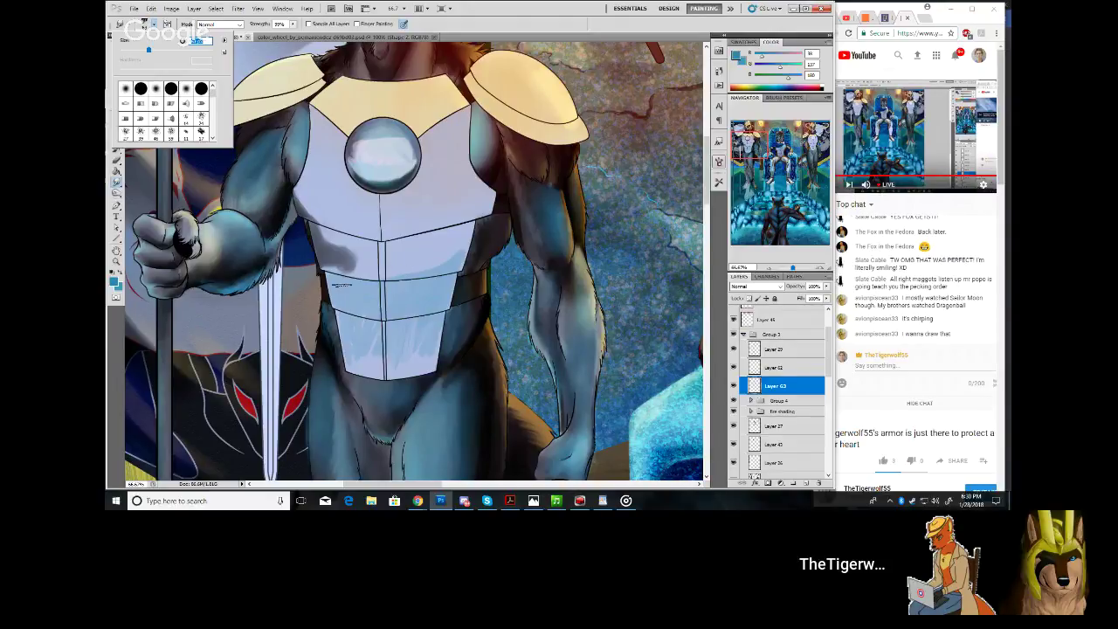
{"action": "left_click", "coordinate": [469, 34]}
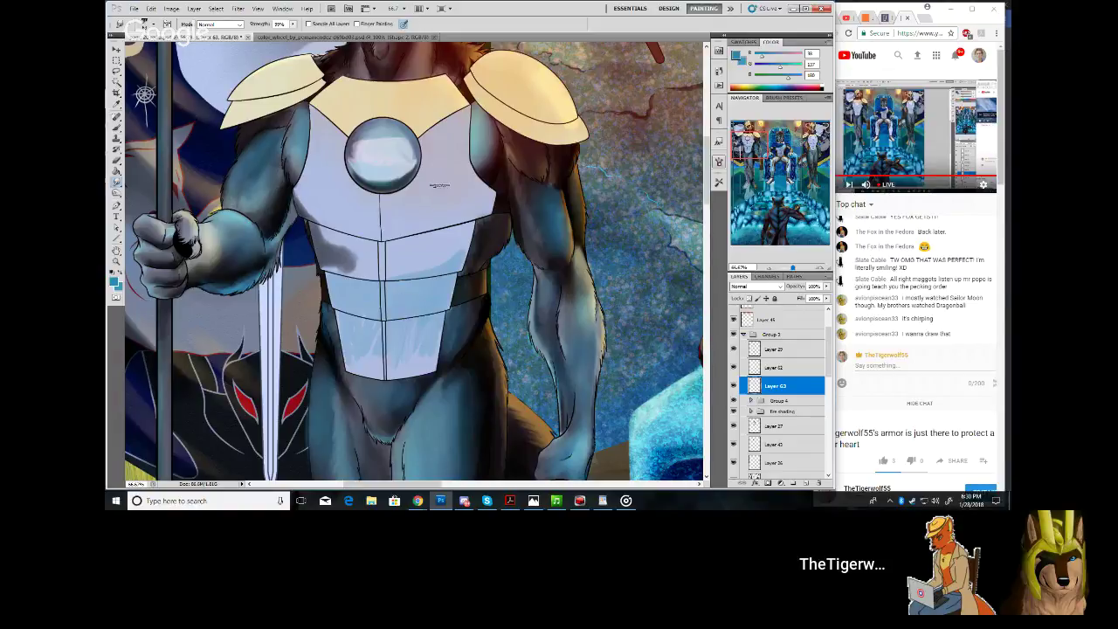
{"action": "left_click_drag", "start_coordinate": [792, 267], "coordinate": [795, 267]}
{"action": "left_click_drag", "start_coordinate": [741, 151], "coordinate": [736, 155]}
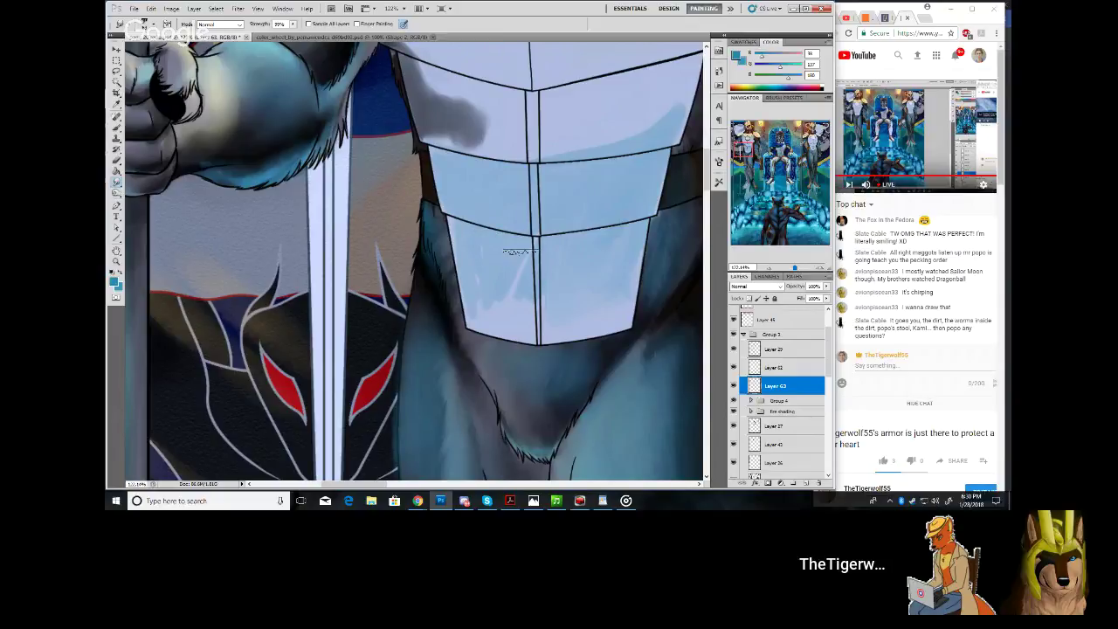
{"action": "mouse_move", "coordinate": [529, 261]}
{"action": "left_mouse_down"}
{"action": "mouse_move", "coordinate": [516, 259]}
{"action": "mouse_move", "coordinate": [508, 289]}
{"action": "mouse_move", "coordinate": [521, 300]}
{"action": "left_mouse_up"}
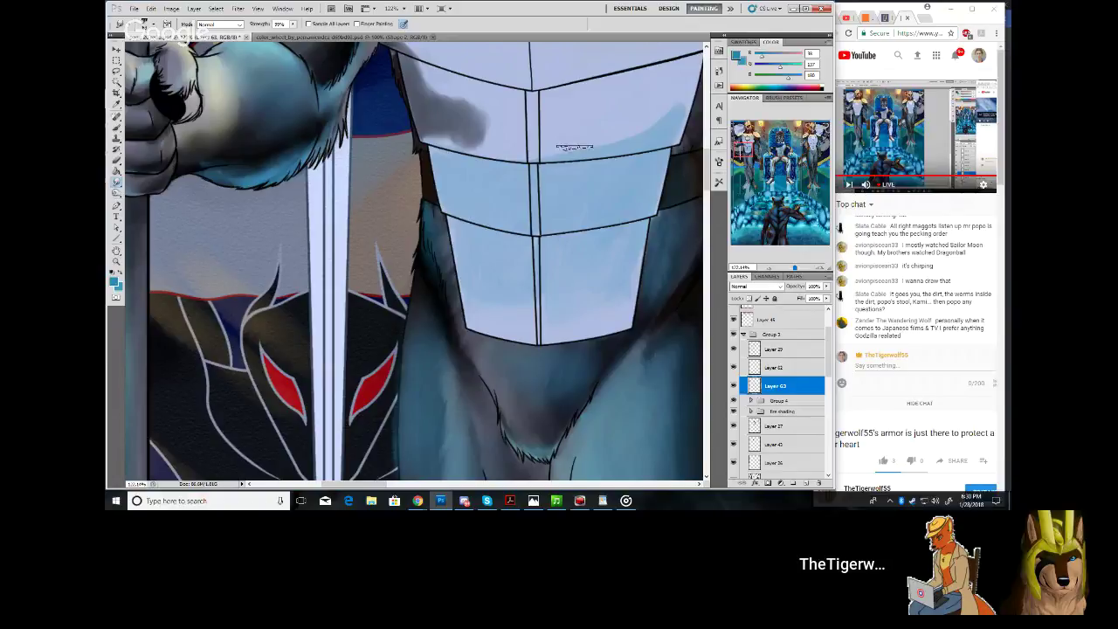
{"action": "left_click", "coordinate": [746, 147]}
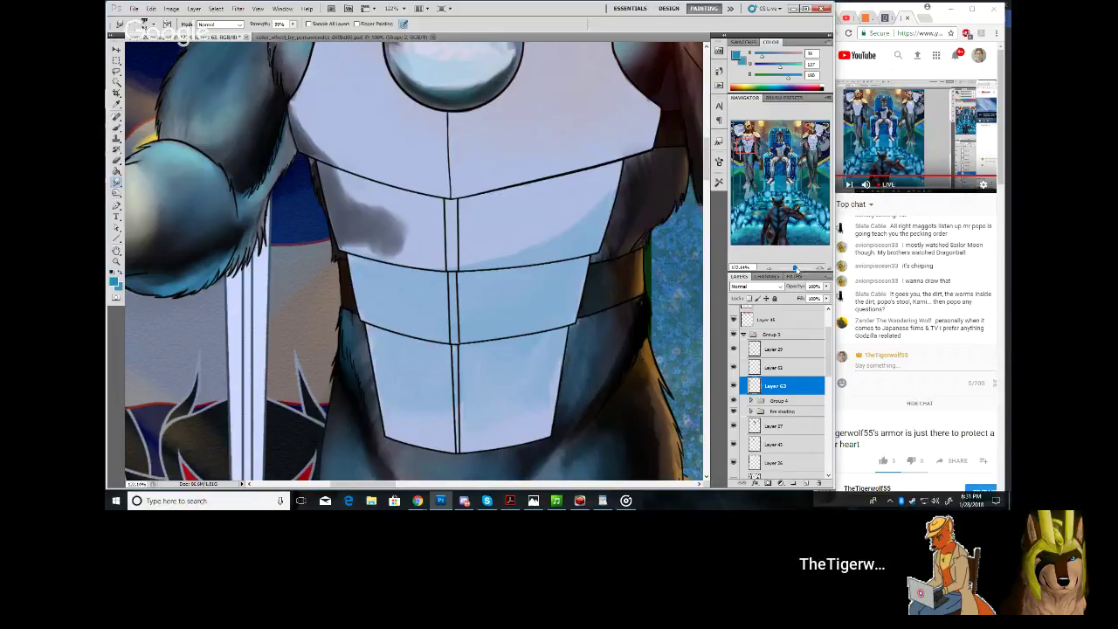
Sample a near-black shade beside the guard's abdominal plates, enlarge the brush, and lower its opacity to about 11%
{"action": "left_click_drag", "start_coordinate": [795, 269], "coordinate": [780, 257]}
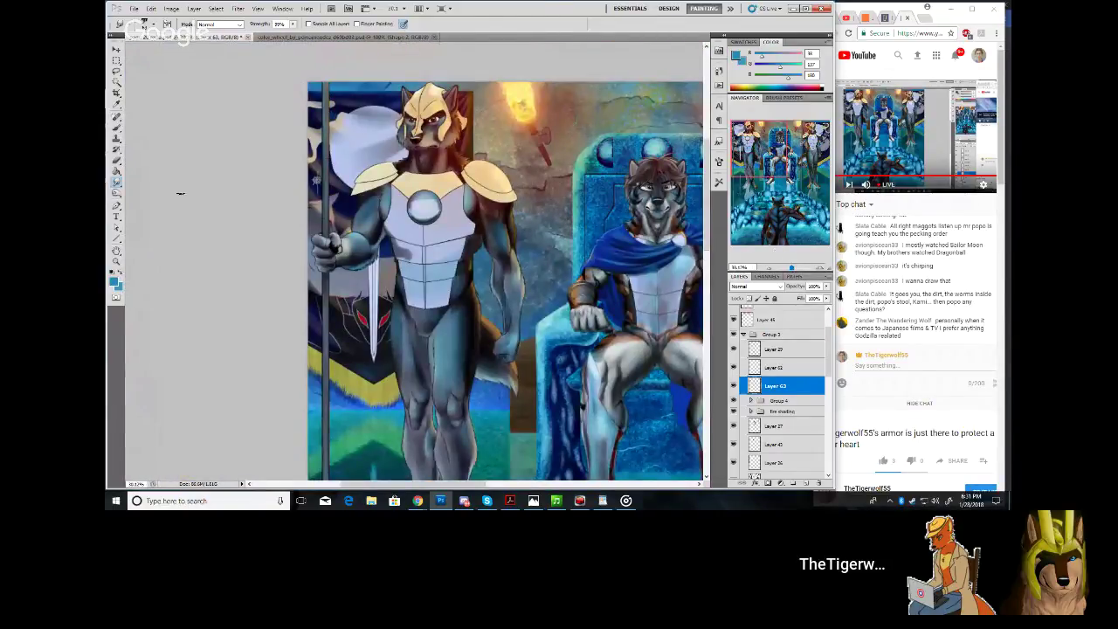
{"action": "left_click", "coordinate": [117, 104]}
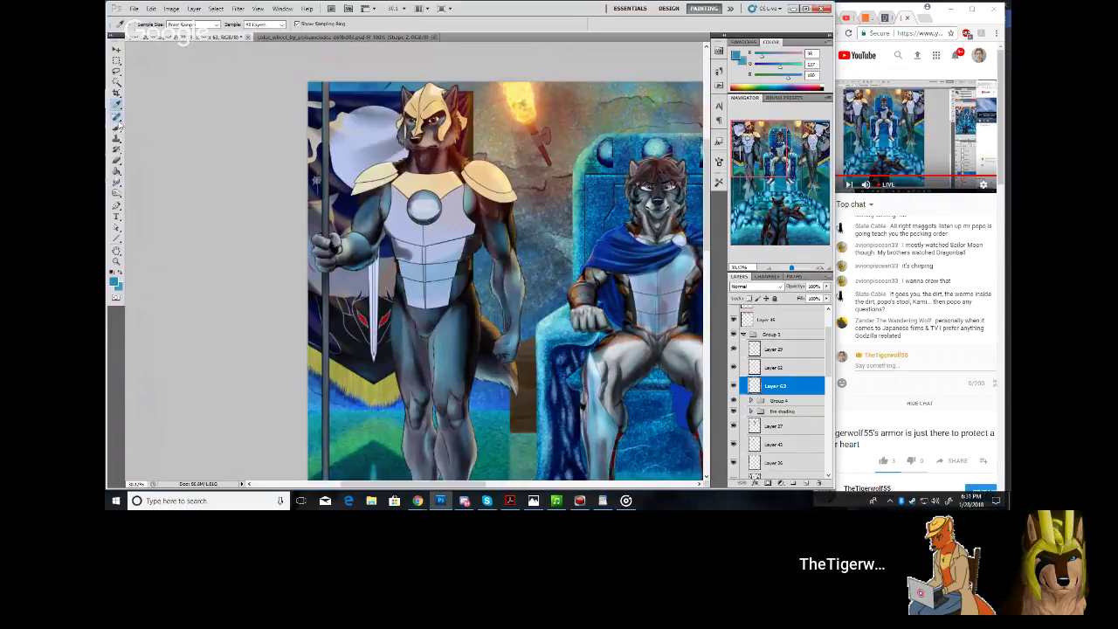
{"action": "left_click", "coordinate": [474, 247]}
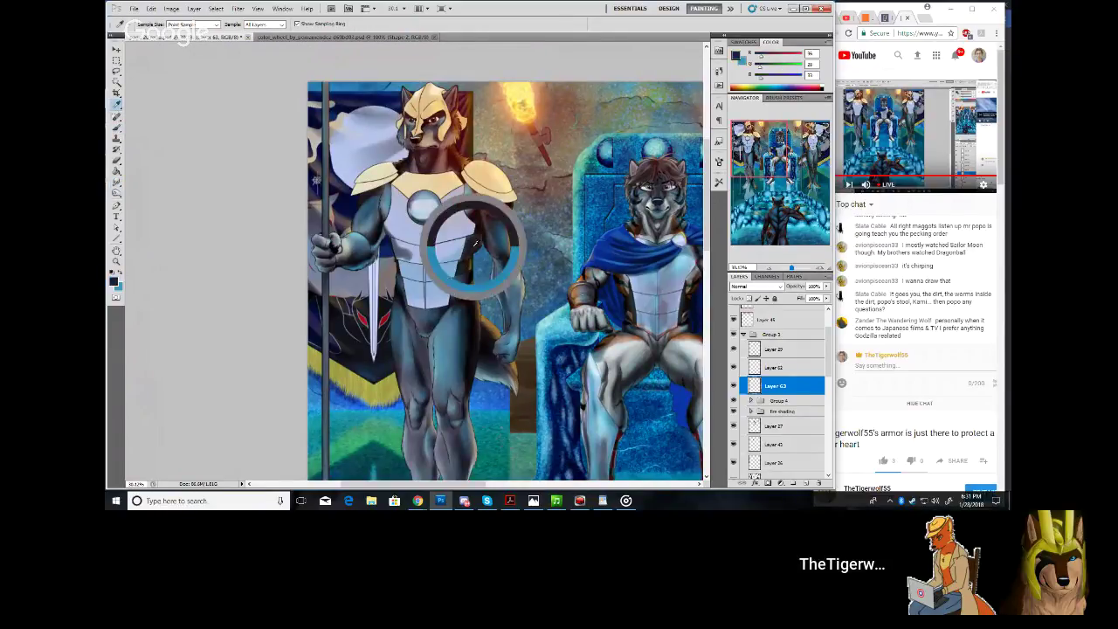
{"action": "left_click", "coordinate": [116, 128]}
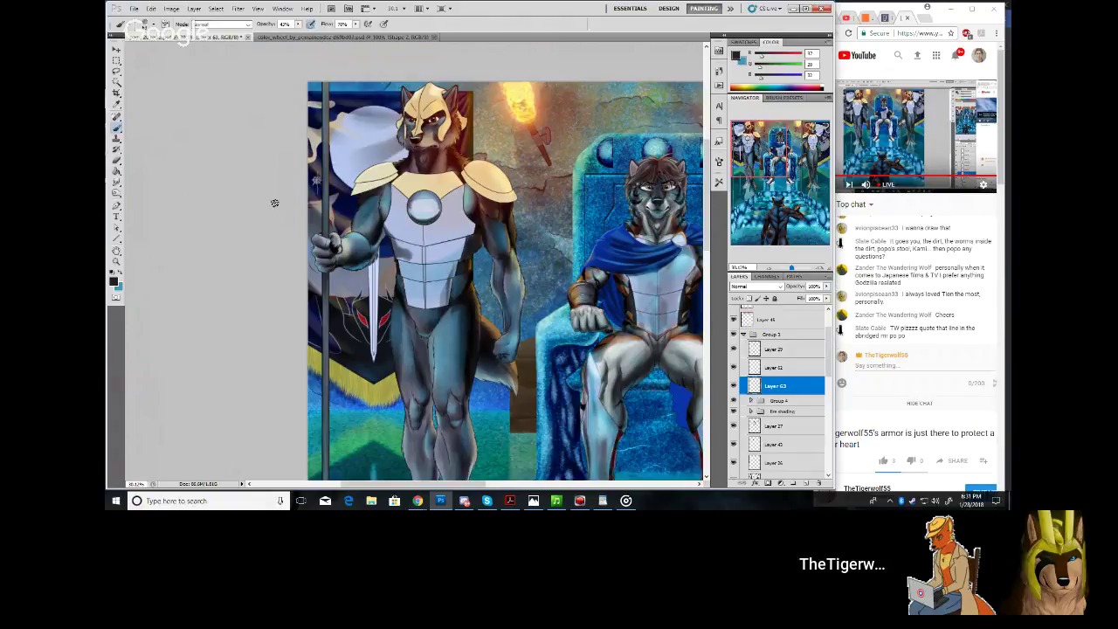
{"action": "left_click", "coordinate": [154, 24]}
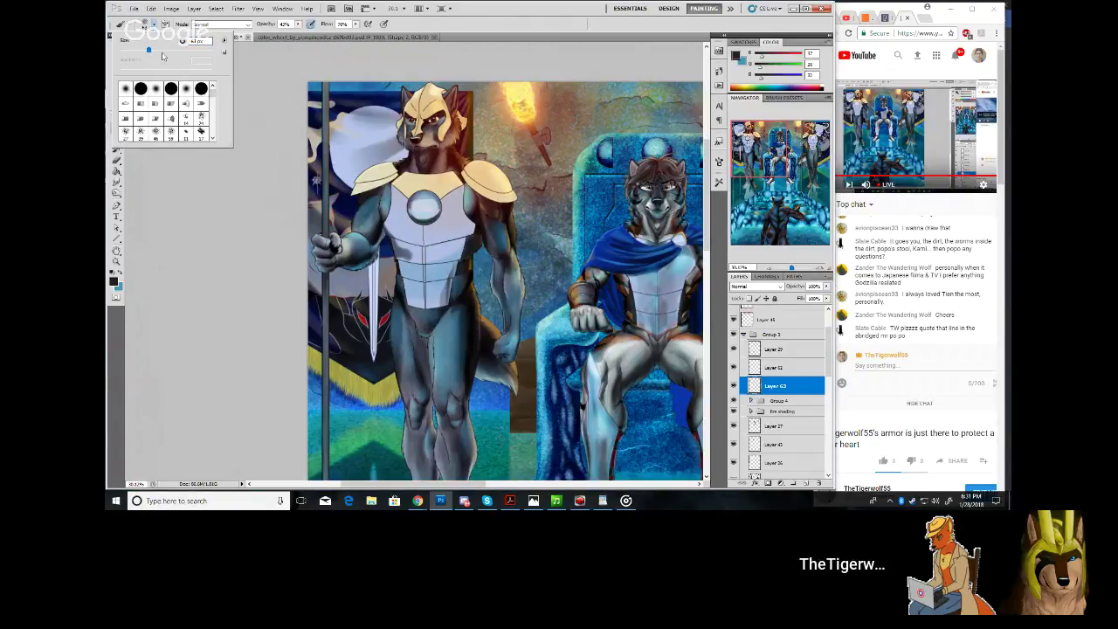
{"action": "left_click", "coordinate": [298, 24]}
{"action": "left_click_drag", "start_coordinate": [297, 33], "coordinate": [283, 34]}
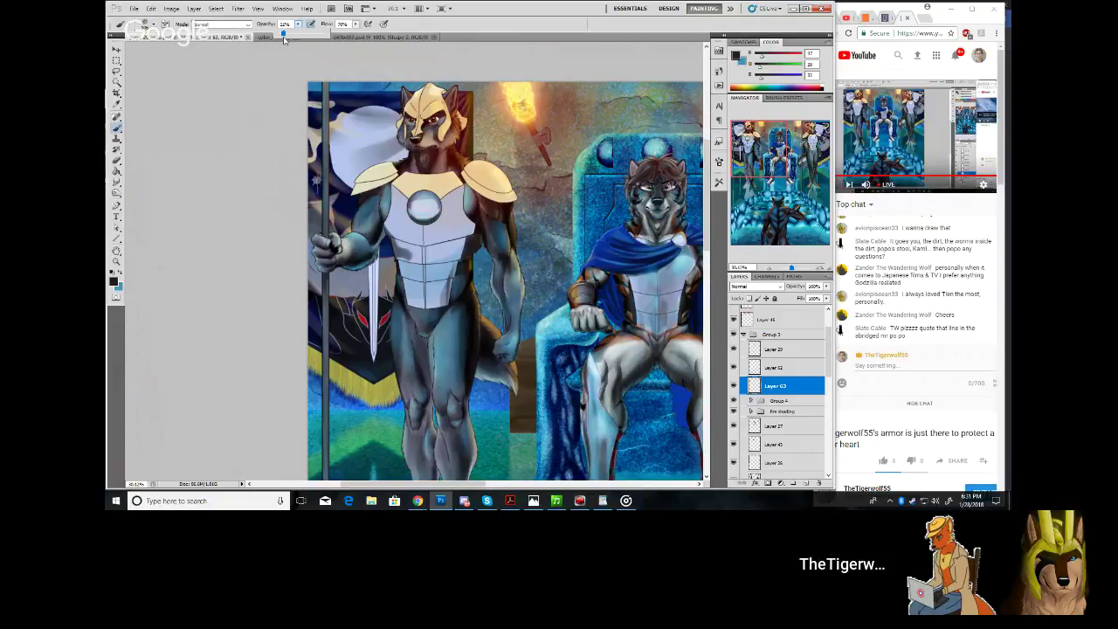
{"action": "left_click", "coordinate": [450, 235]}
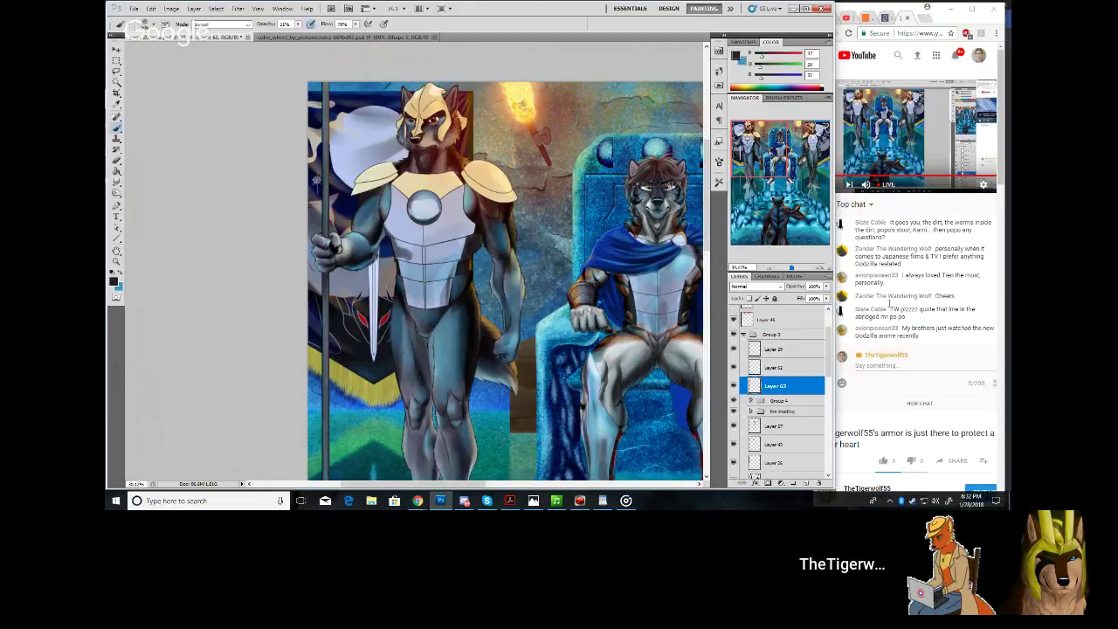
{"action": "scroll", "coordinate": [889, 304], "scroll_direction": "up", "scroll_amount": 1}
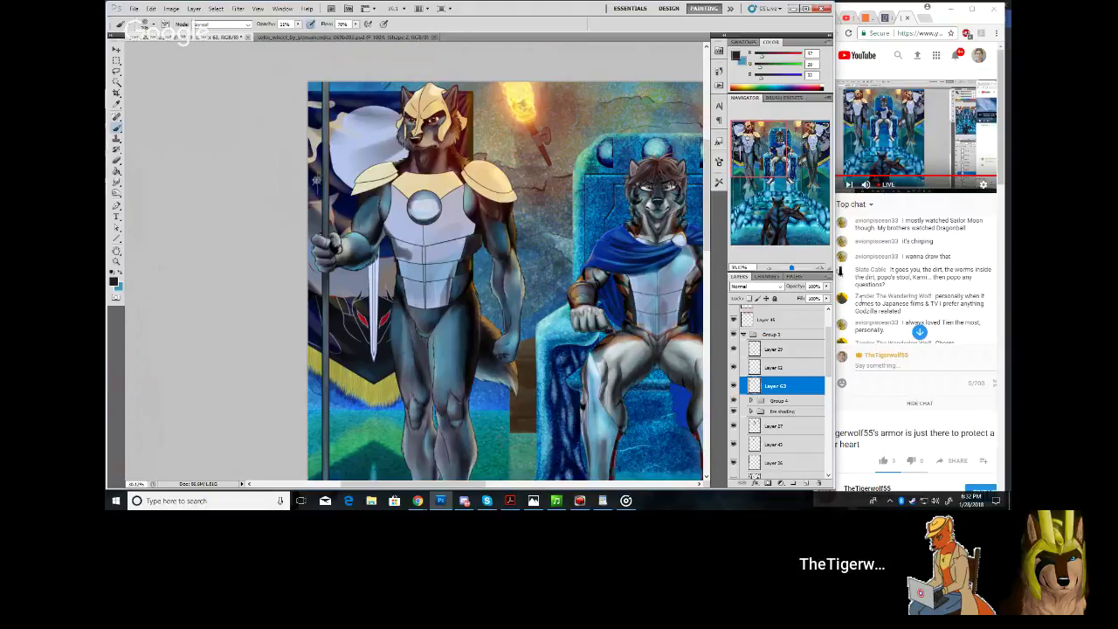
{"action": "scroll", "coordinate": [861, 297], "scroll_direction": "up", "scroll_amount": 1}
{"action": "scroll", "coordinate": [920, 295], "scroll_direction": "down", "scroll_amount": 1}
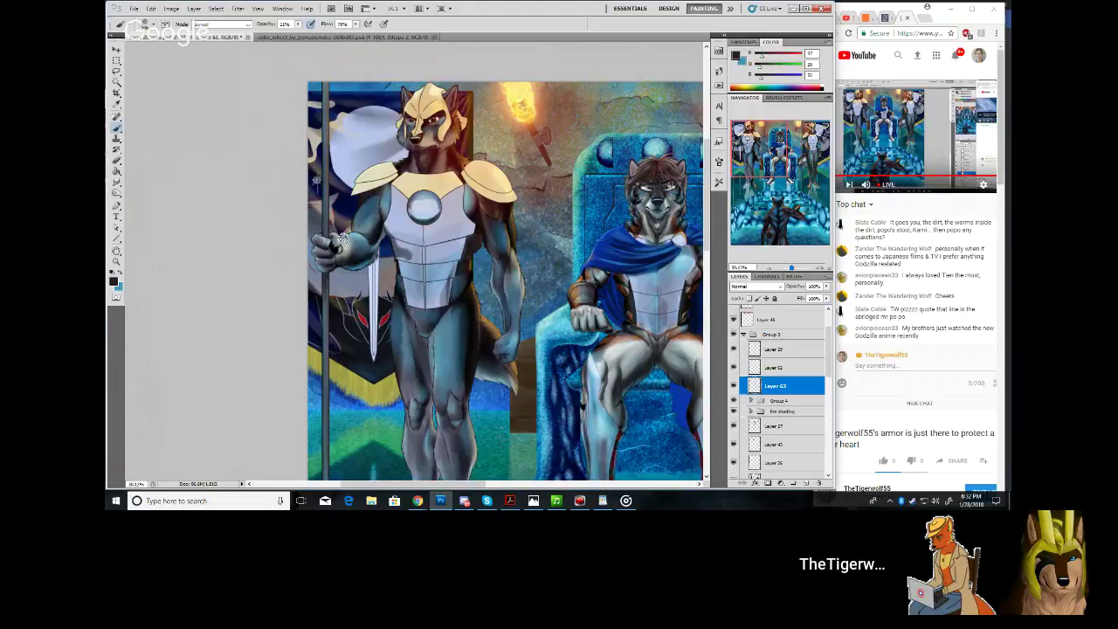
Sample the olive-grey wall above the throne, and replace it with the dark blue of the throne's headrest
{"action": "left_click", "coordinate": [749, 150]}
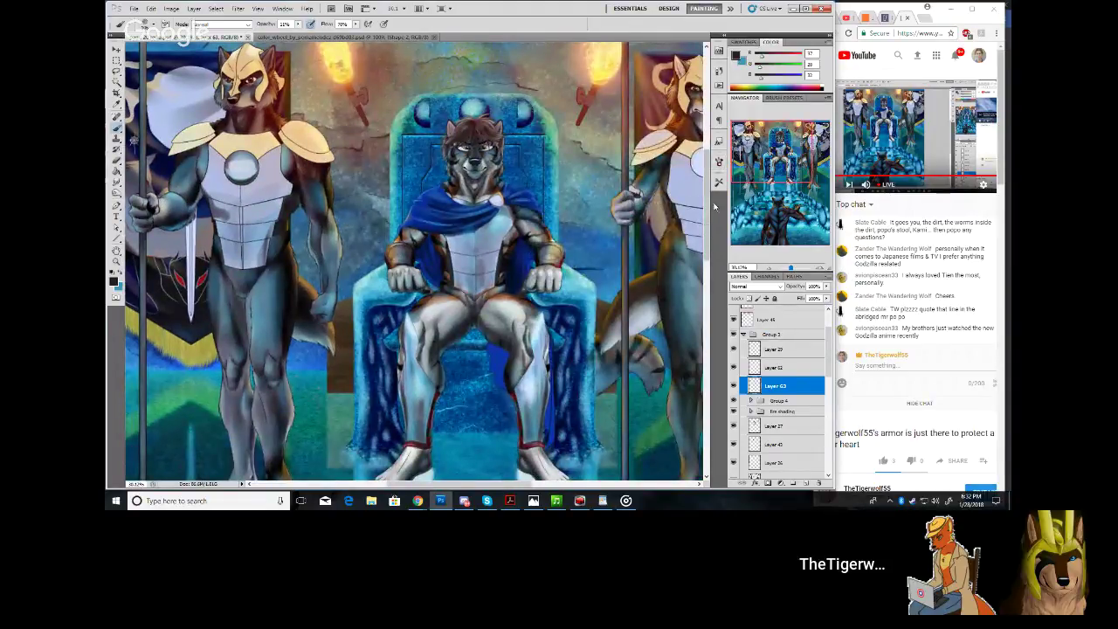
{"action": "scroll", "coordinate": [602, 196], "scroll_direction": "up", "scroll_amount": 2}
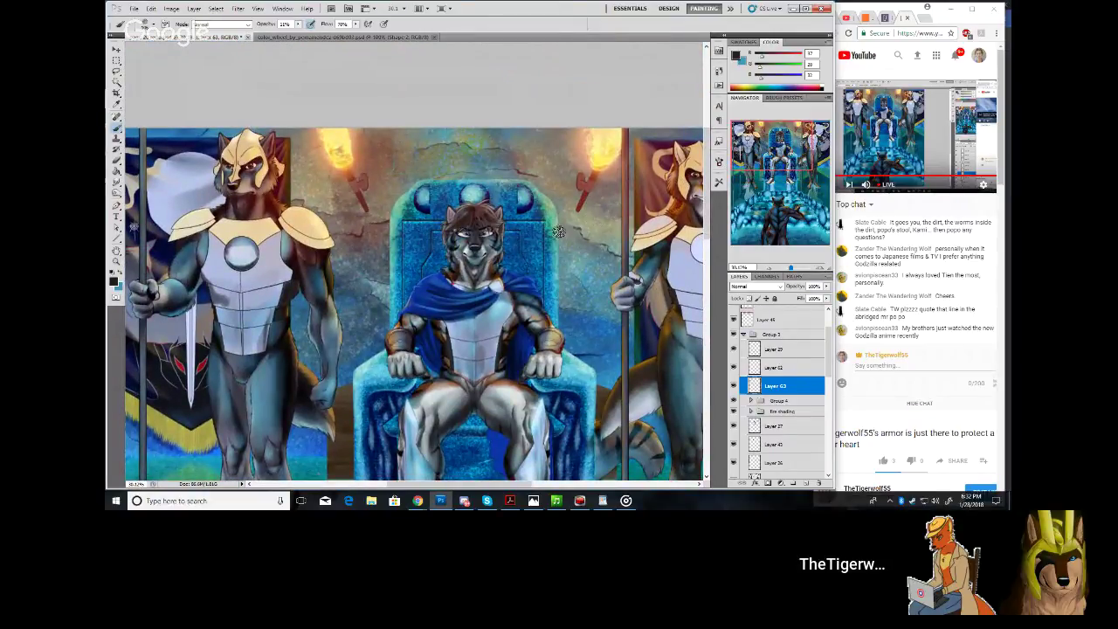
{"action": "left_click", "coordinate": [459, 157], "text": "alt"}
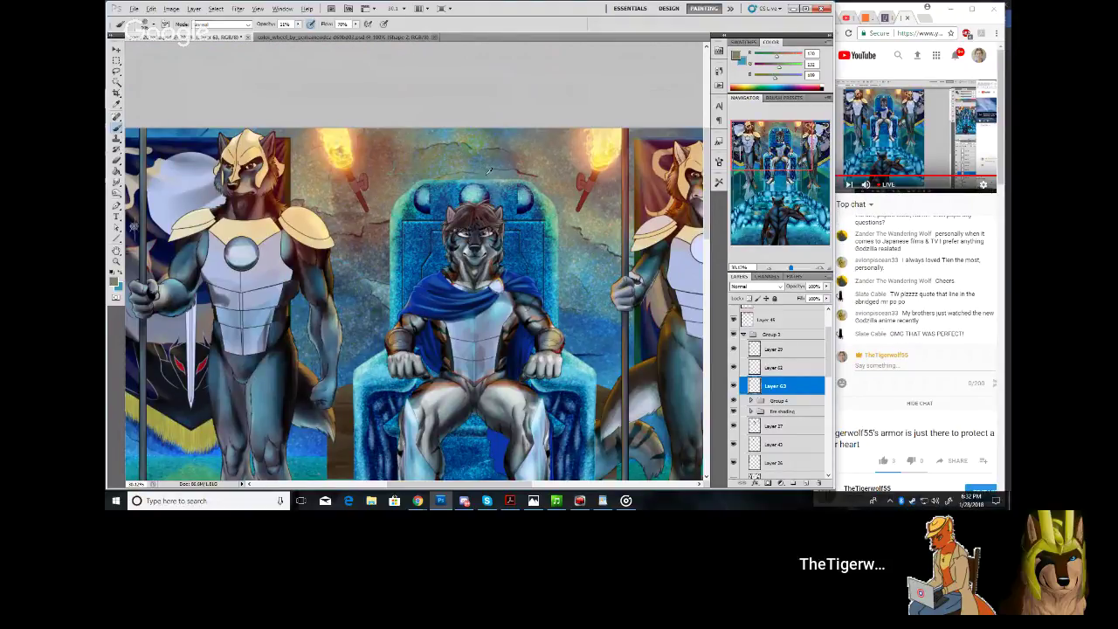
{"action": "left_click", "coordinate": [517, 210], "text": "alt"}
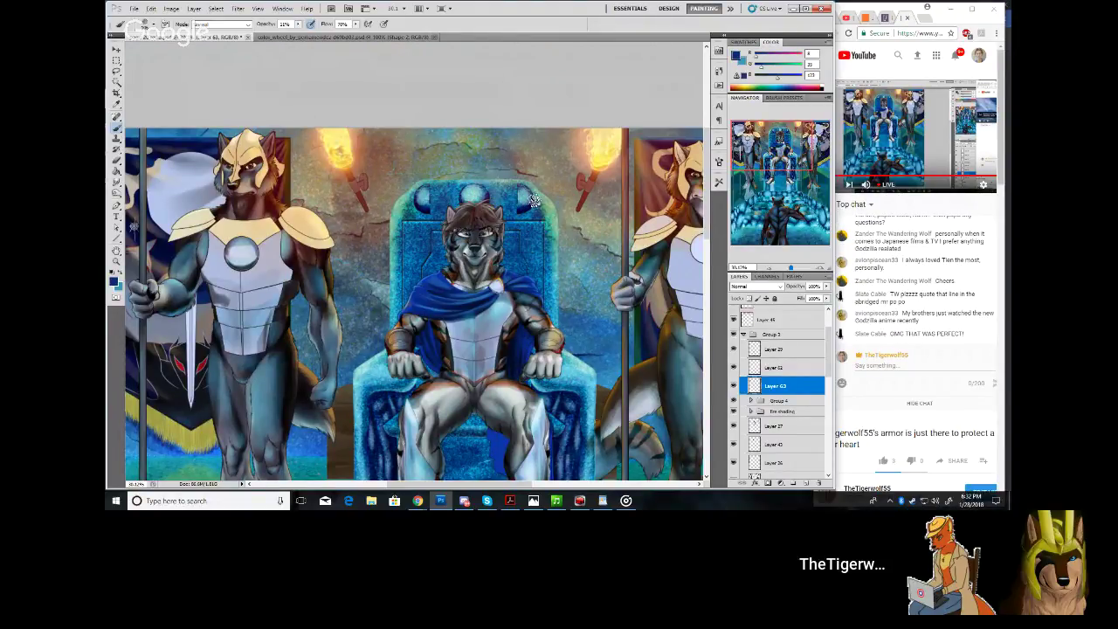
{"action": "left_click", "coordinate": [740, 150]}
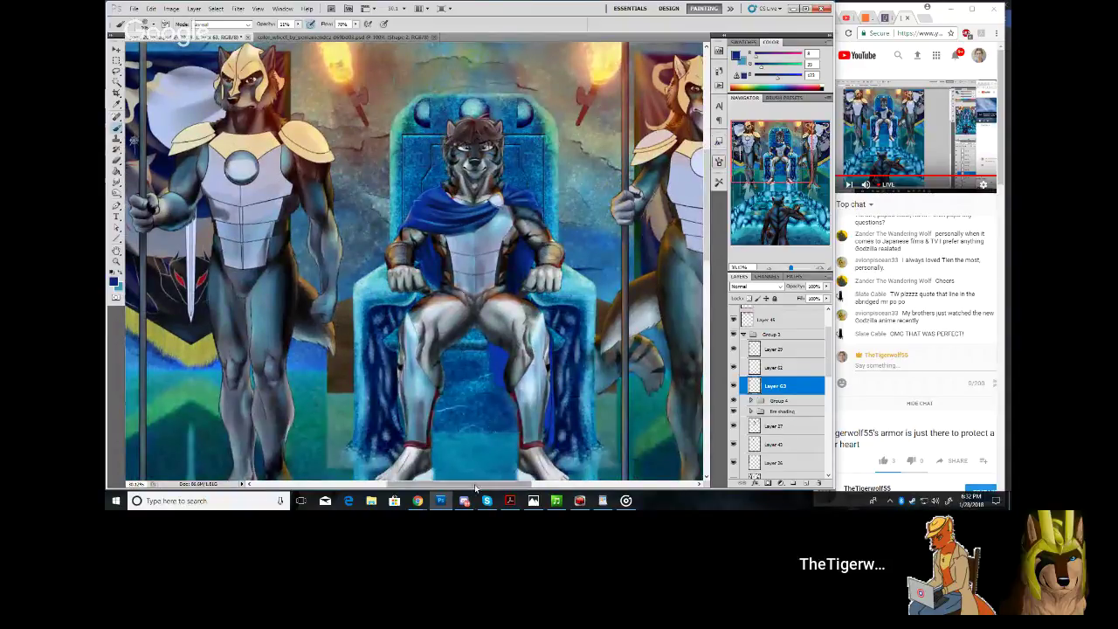
{"action": "left_click_drag", "start_coordinate": [476, 483], "coordinate": [447, 483]}
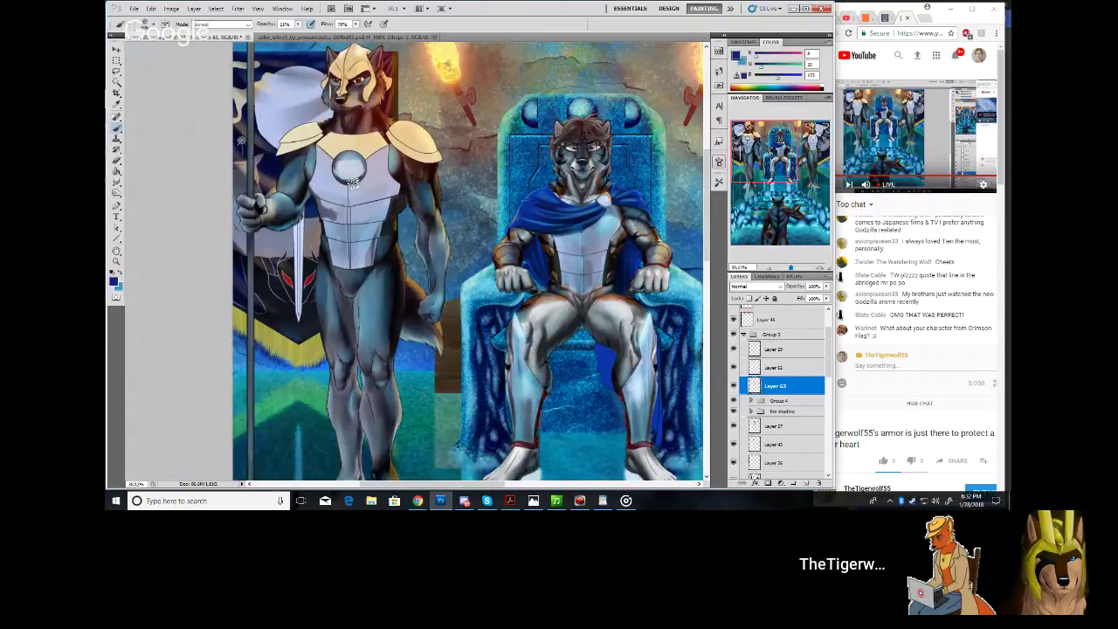
{"action": "left_click_drag", "start_coordinate": [457, 483], "coordinate": [436, 484]}
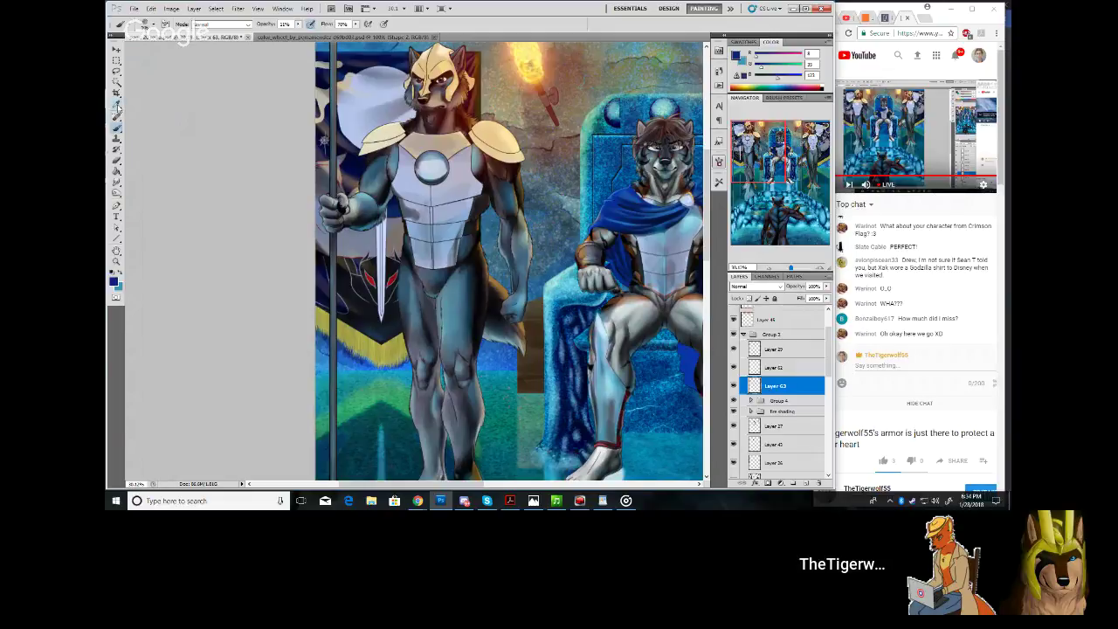
Sample a medium teal-blue from the icy steps below the throne as the reflection colour for the guard's armour
{"action": "left_click", "coordinate": [117, 106]}
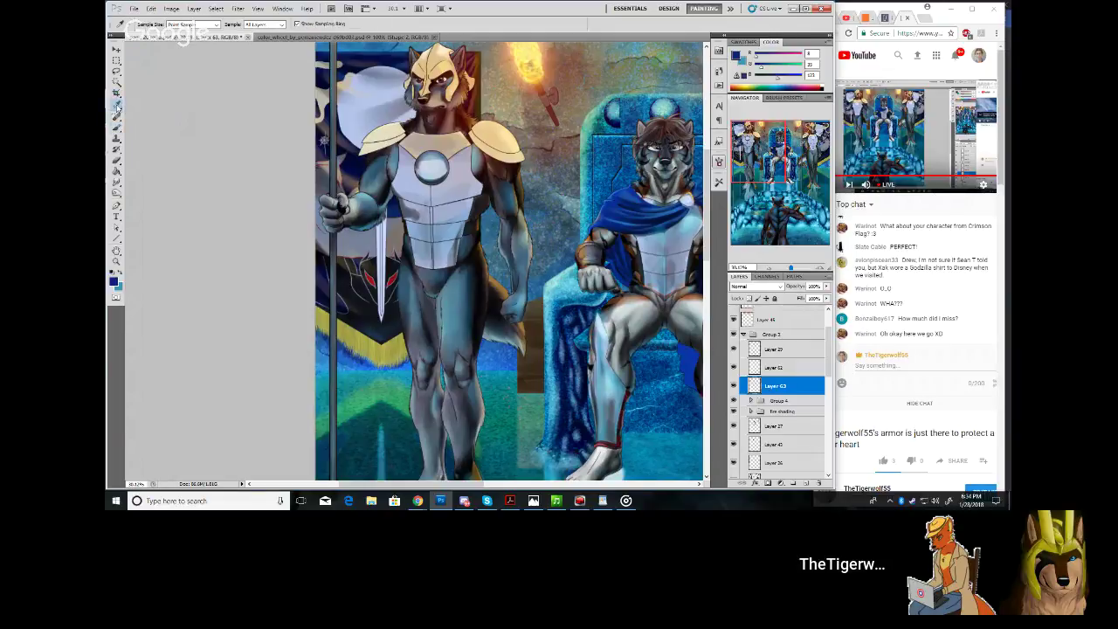
{"action": "left_click_drag", "start_coordinate": [736, 160], "coordinate": [749, 191]}
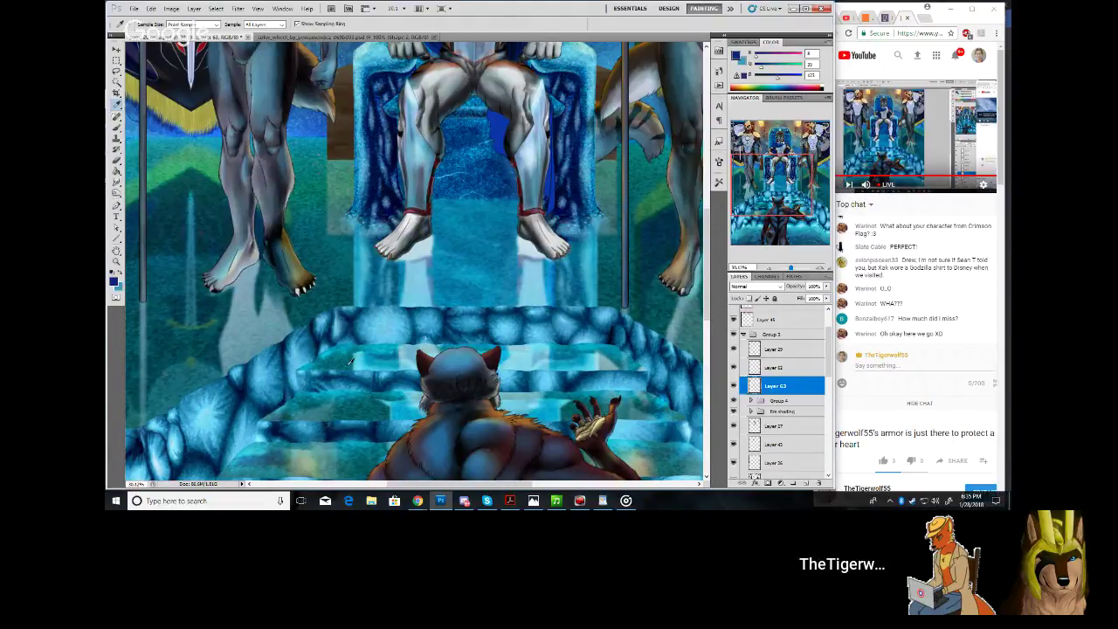
{"action": "left_click", "coordinate": [303, 372]}
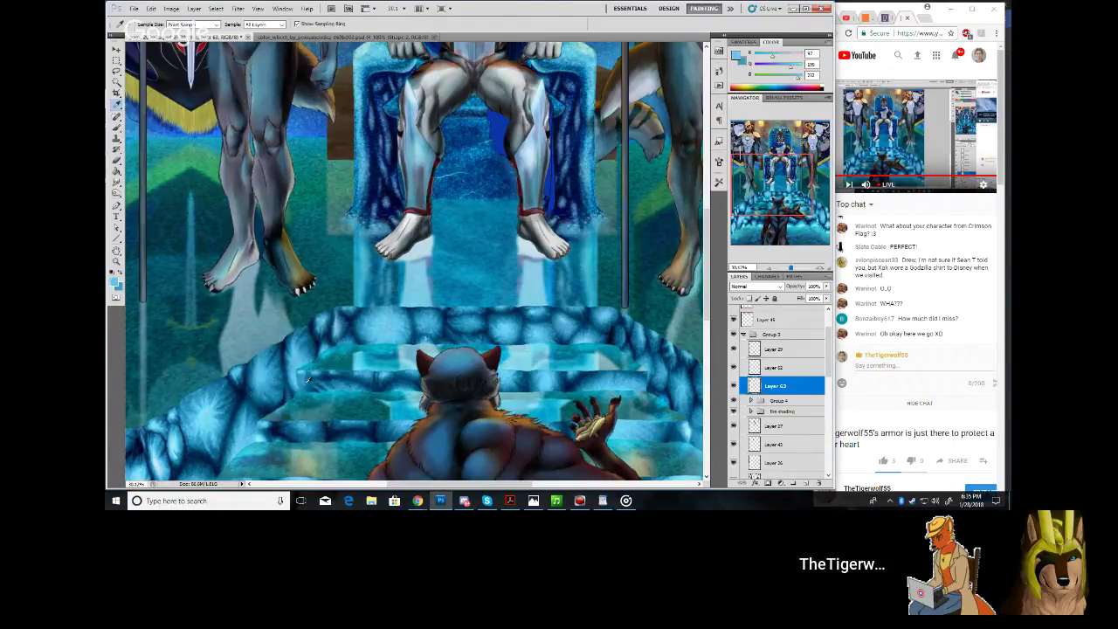
{"action": "left_click", "coordinate": [303, 372]}
{"action": "left_click_drag", "start_coordinate": [767, 180], "coordinate": [758, 152]}
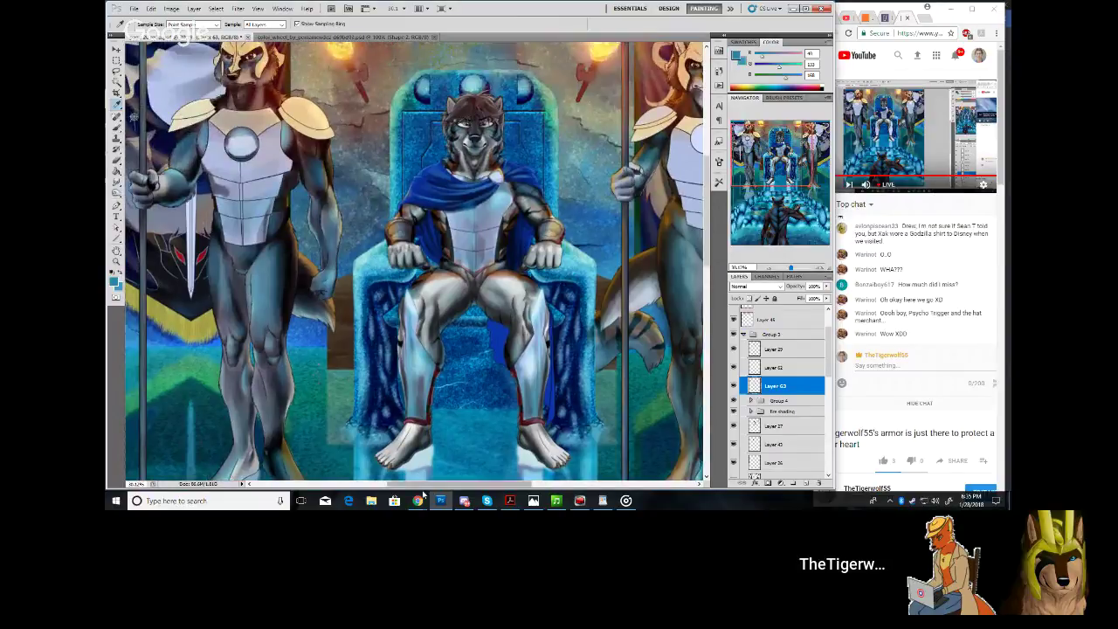
{"action": "left_click_drag", "start_coordinate": [419, 484], "coordinate": [385, 484]}
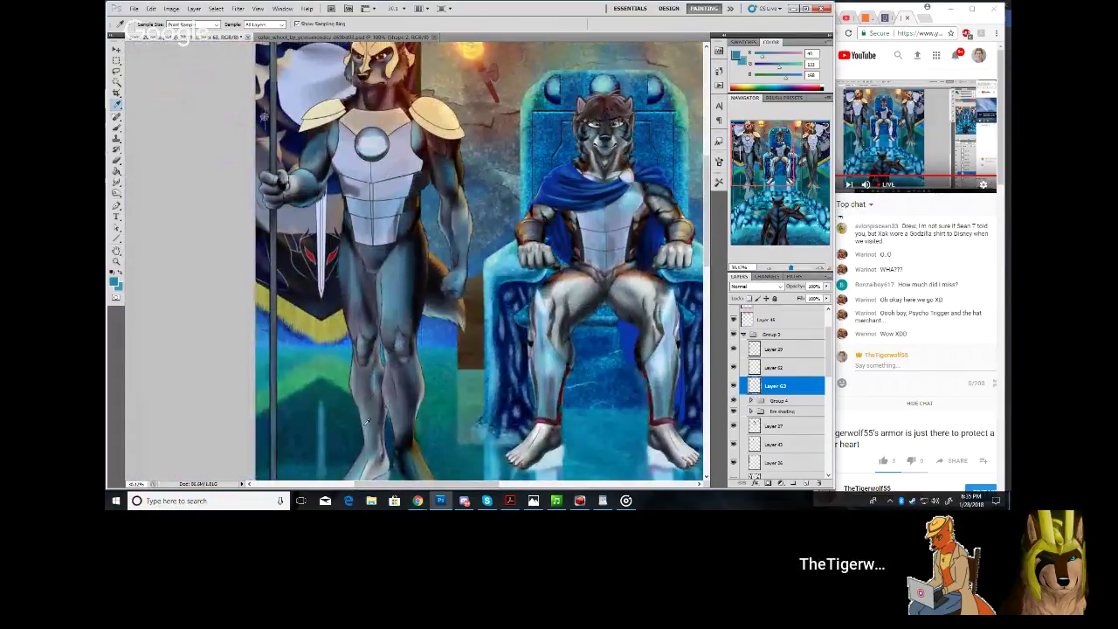
Set the brush to Linear Dodge (Add) mode and adjust its size for adding teal-blue light to the guard's armour
{"action": "left_click", "coordinate": [117, 127]}
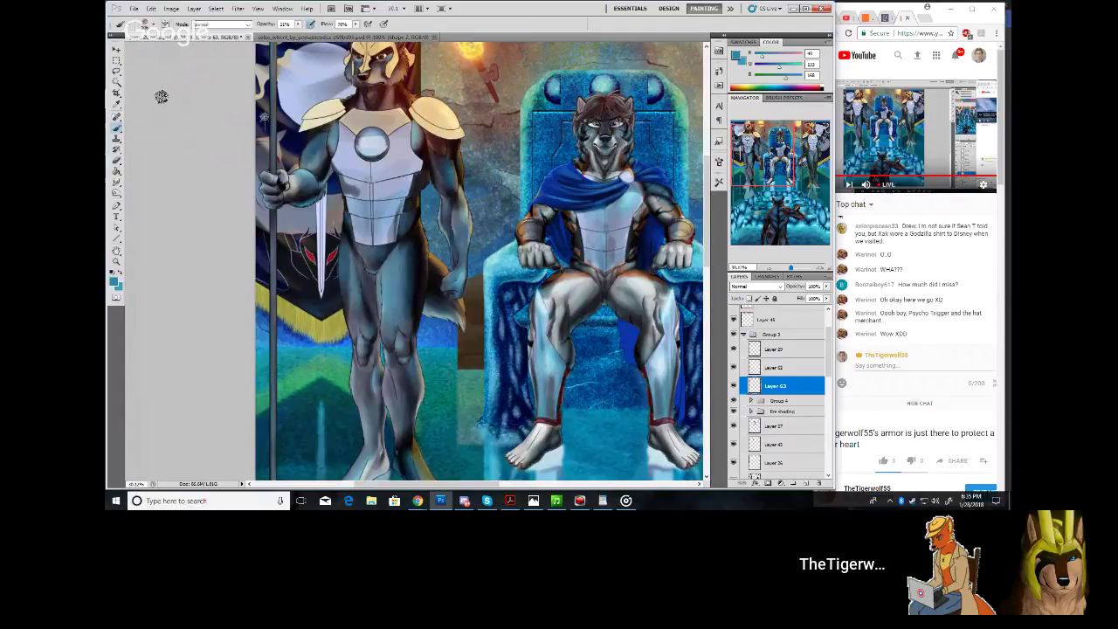
{"action": "left_click", "coordinate": [154, 23]}
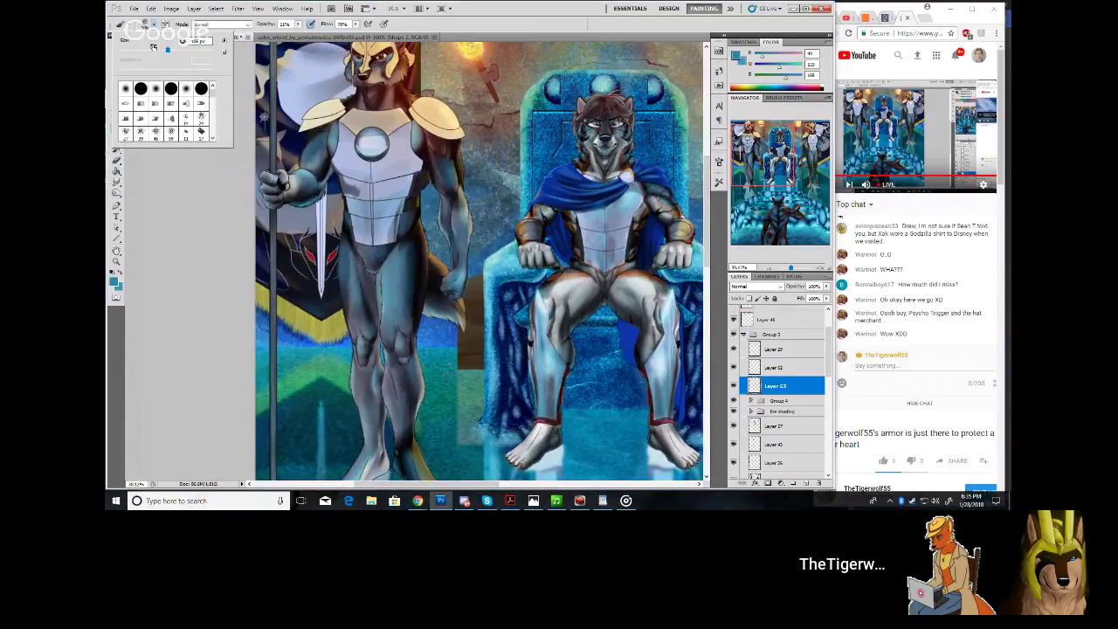
{"action": "left_click_drag", "start_coordinate": [167, 50], "coordinate": [173, 50]}
{"action": "left_click", "coordinate": [408, 170]}
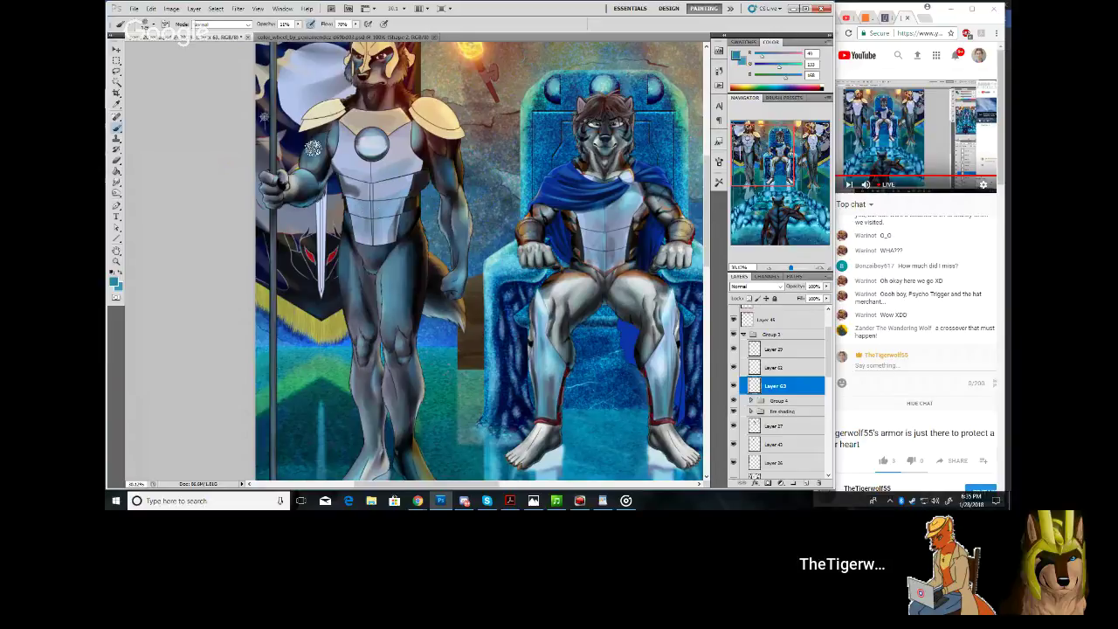
{"action": "left_click", "coordinate": [248, 24]}
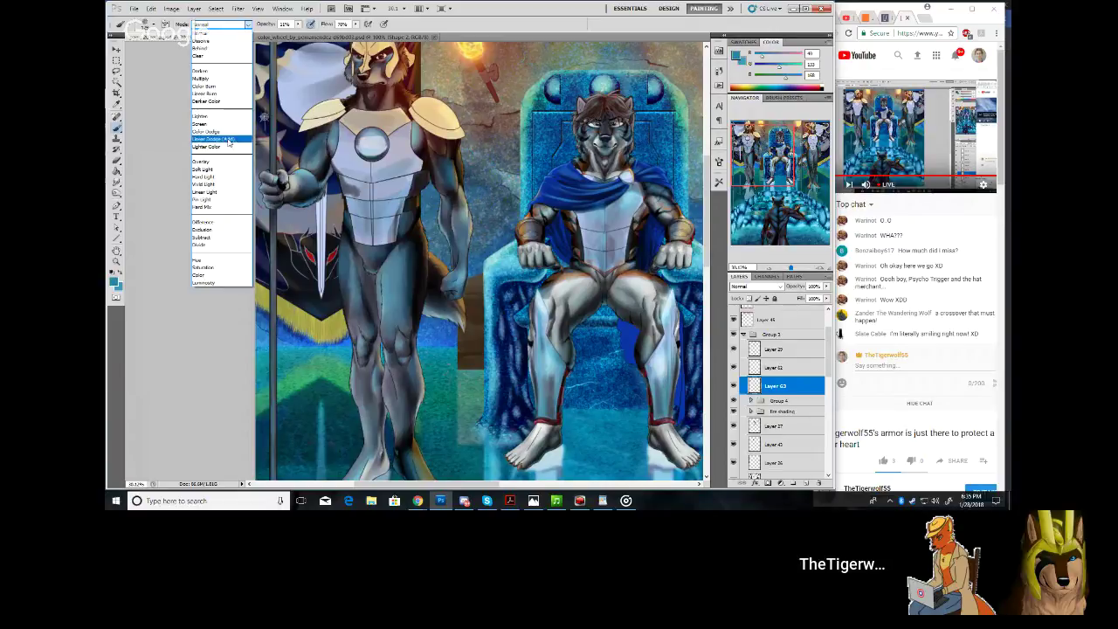
{"action": "left_click", "coordinate": [229, 139]}
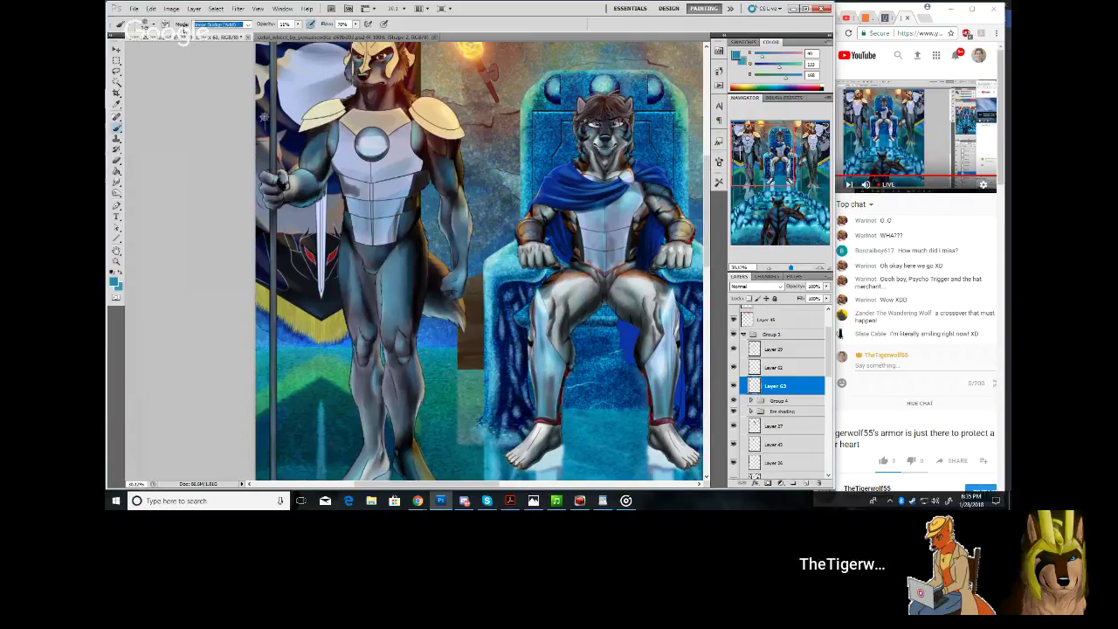
{"action": "left_click", "coordinate": [155, 23]}
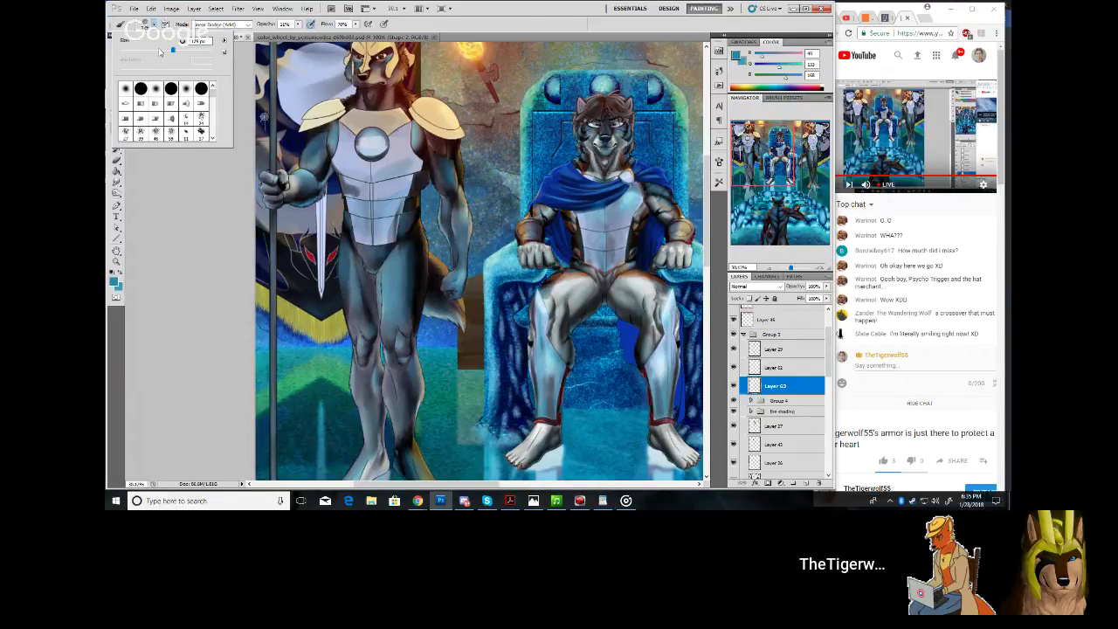
{"action": "left_click", "coordinate": [404, 160]}
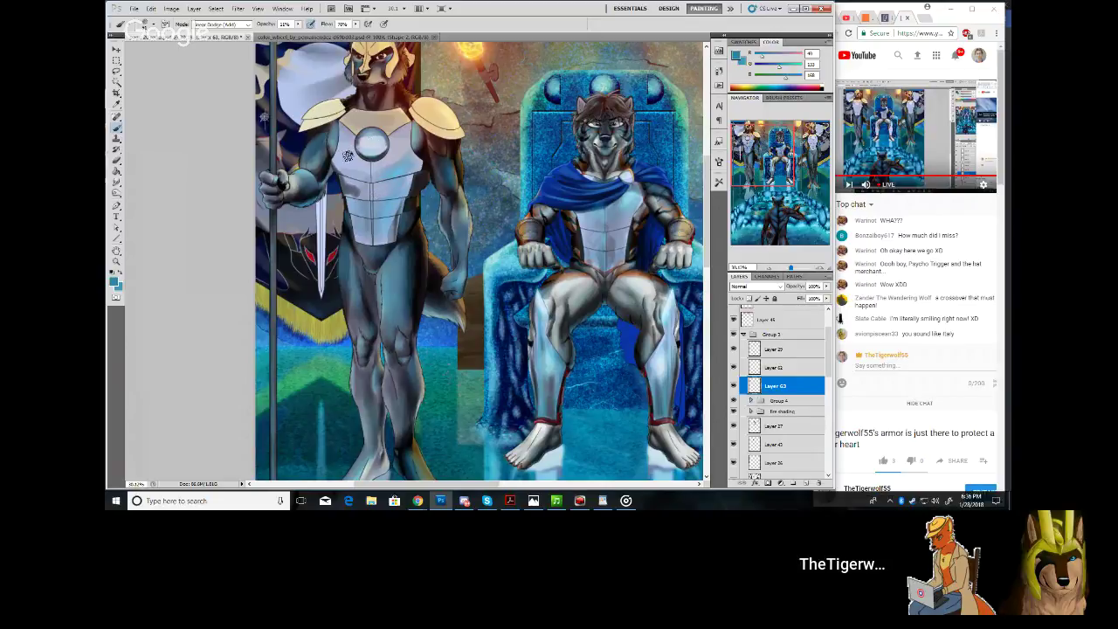
Sample the slate grey of the guard's staff as the painting colour and set the brush to Normal mode
{"action": "left_click", "coordinate": [117, 103]}
{"action": "left_click", "coordinate": [274, 125]}
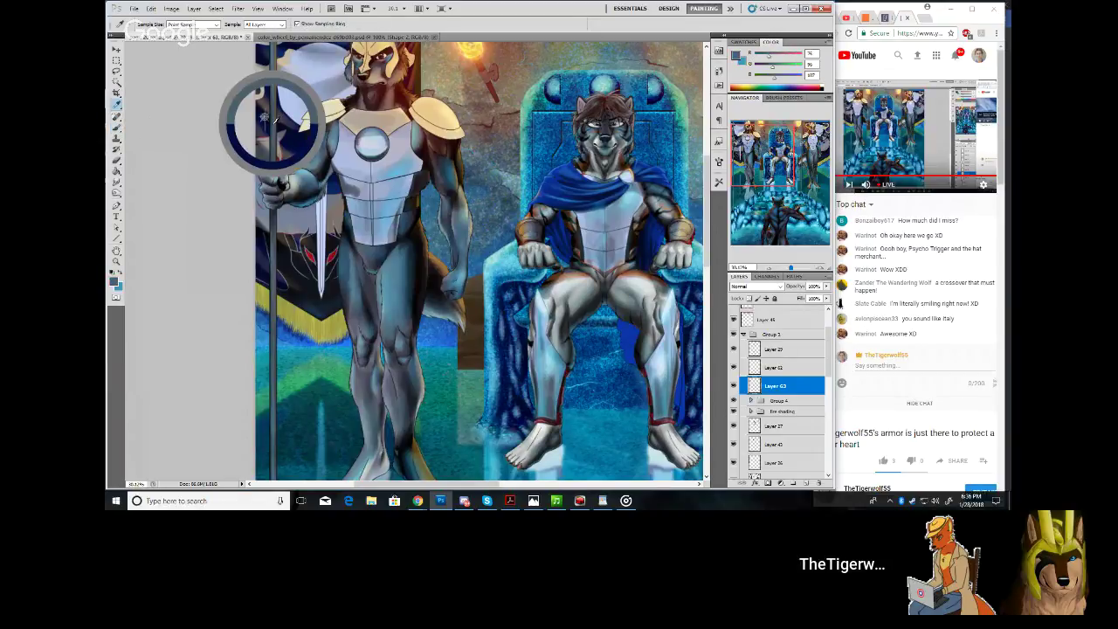
{"action": "left_click", "coordinate": [117, 127]}
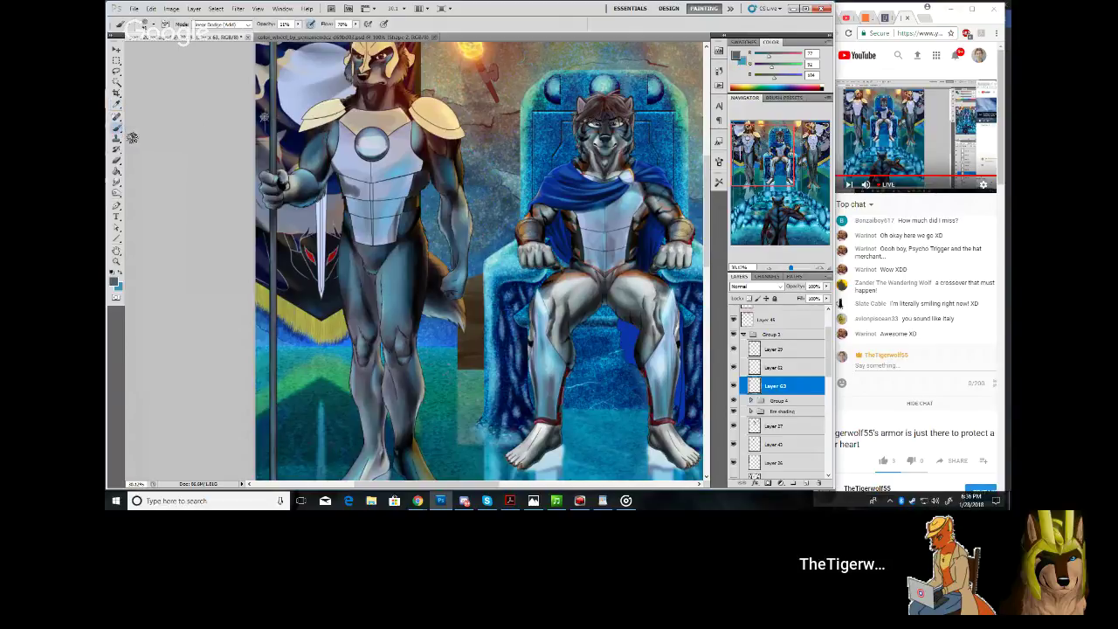
{"action": "left_click", "coordinate": [222, 24]}
{"action": "left_click", "coordinate": [222, 33]}
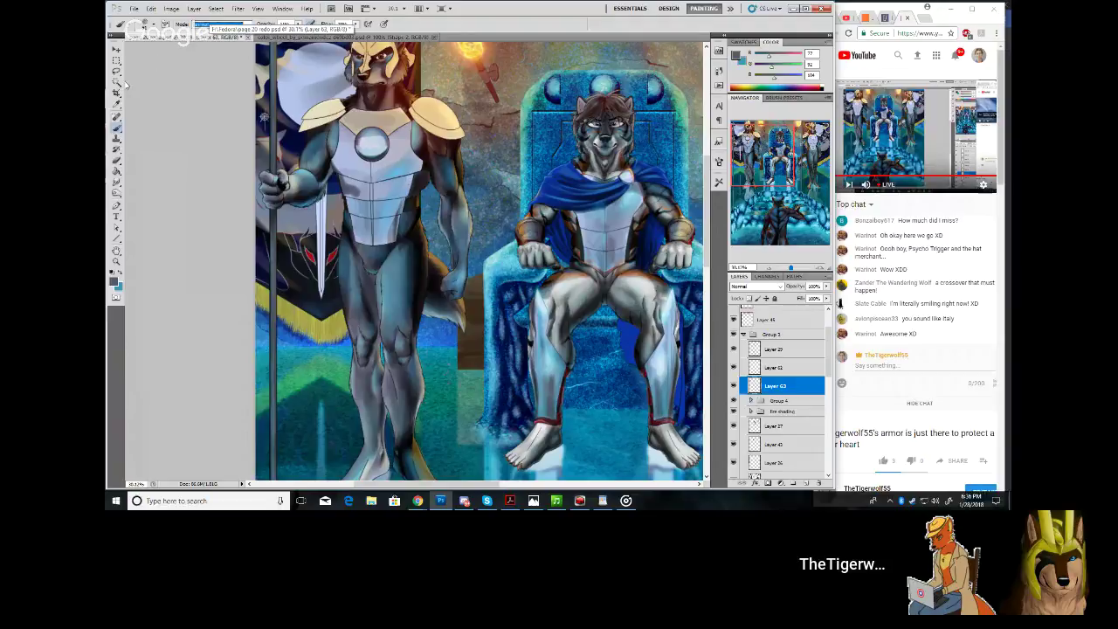
Resize the brush, set its opacity to about 12%, and paint a dark reflection of the staff and fist on the guard's breastplate and upper abdominal plate
{"action": "left_click", "coordinate": [155, 26]}
{"action": "left_click", "coordinate": [136, 50]}
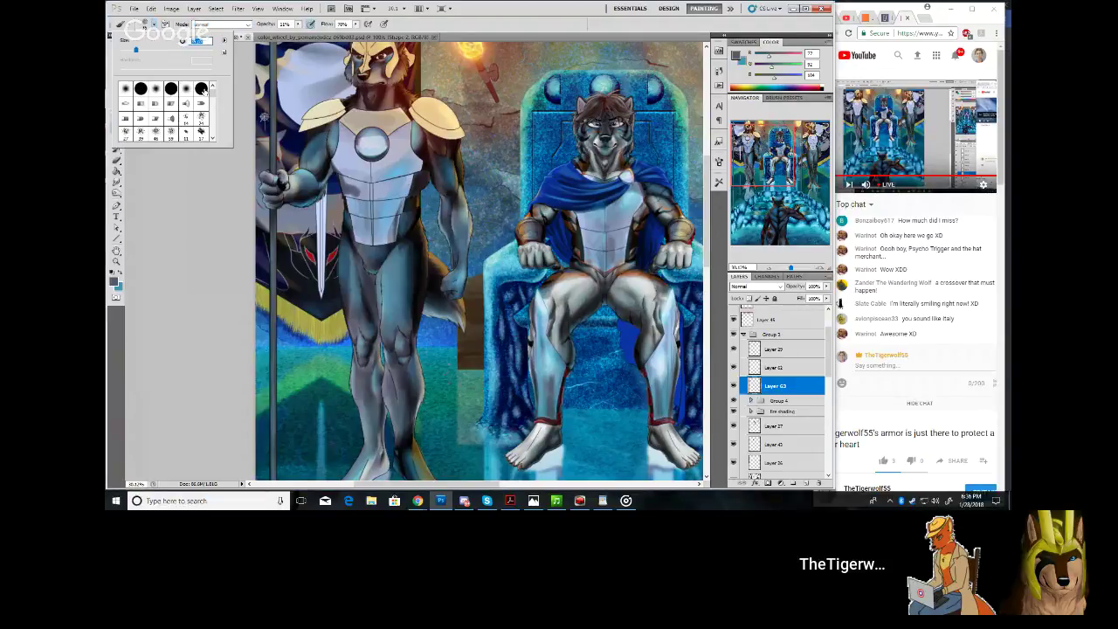
{"action": "left_click", "coordinate": [353, 193]}
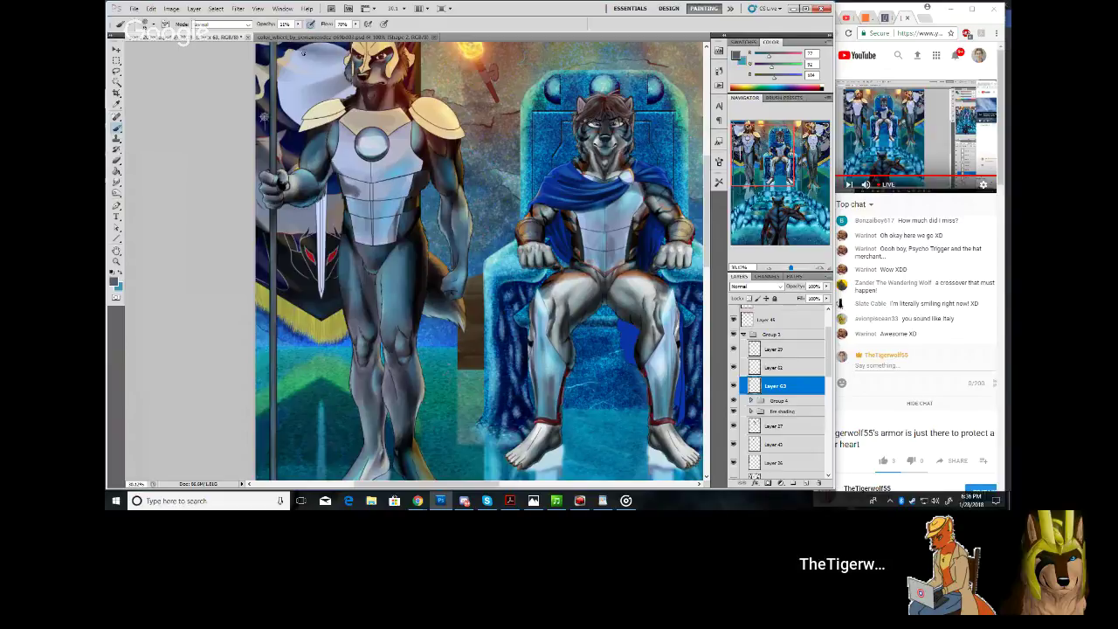
{"action": "left_click", "coordinate": [298, 25]}
{"action": "left_click_drag", "start_coordinate": [300, 34], "coordinate": [318, 34]}
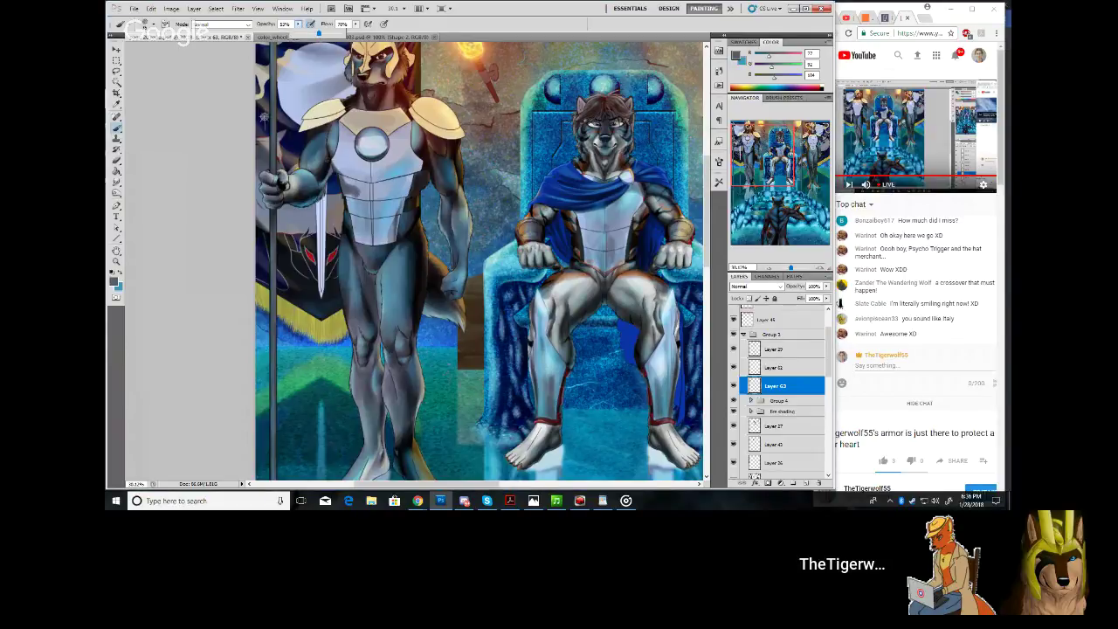
{"action": "left_click", "coordinate": [355, 206]}
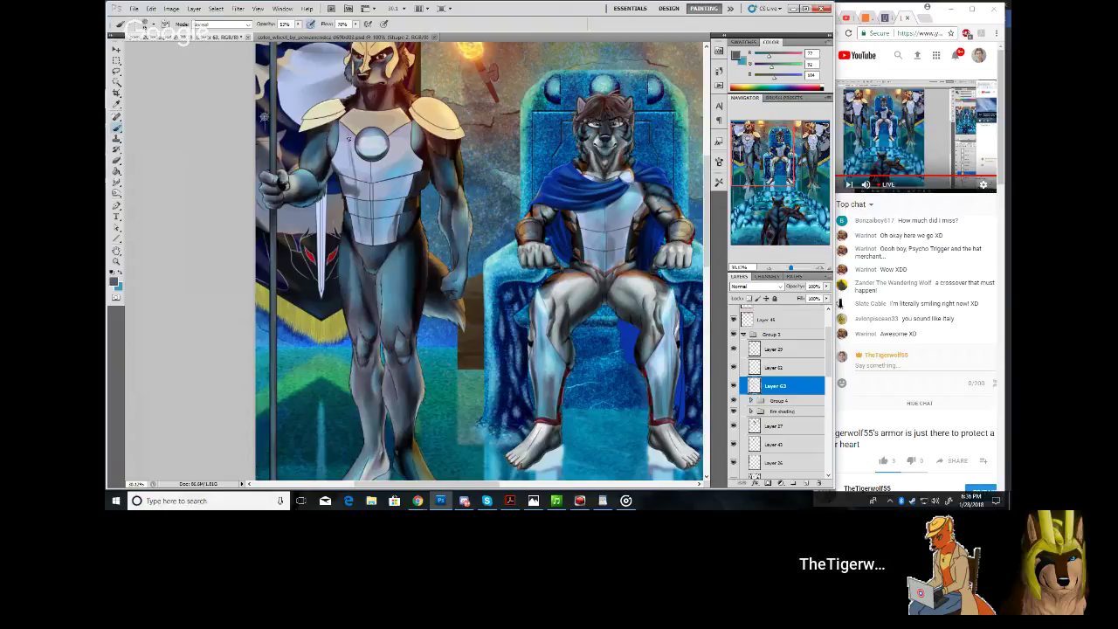
{"action": "mouse_move", "coordinate": [349, 140]}
{"action": "left_mouse_down"}
{"action": "mouse_move", "coordinate": [354, 177]}
{"action": "mouse_move", "coordinate": [363, 156]}
{"action": "left_mouse_up"}
{"action": "left_click_drag", "start_coordinate": [345, 131], "coordinate": [349, 139]}
Smudge the staff and fist reflections across the guard's chest orb and abdominal plates to blend their edges
{"action": "left_click", "coordinate": [117, 181]}
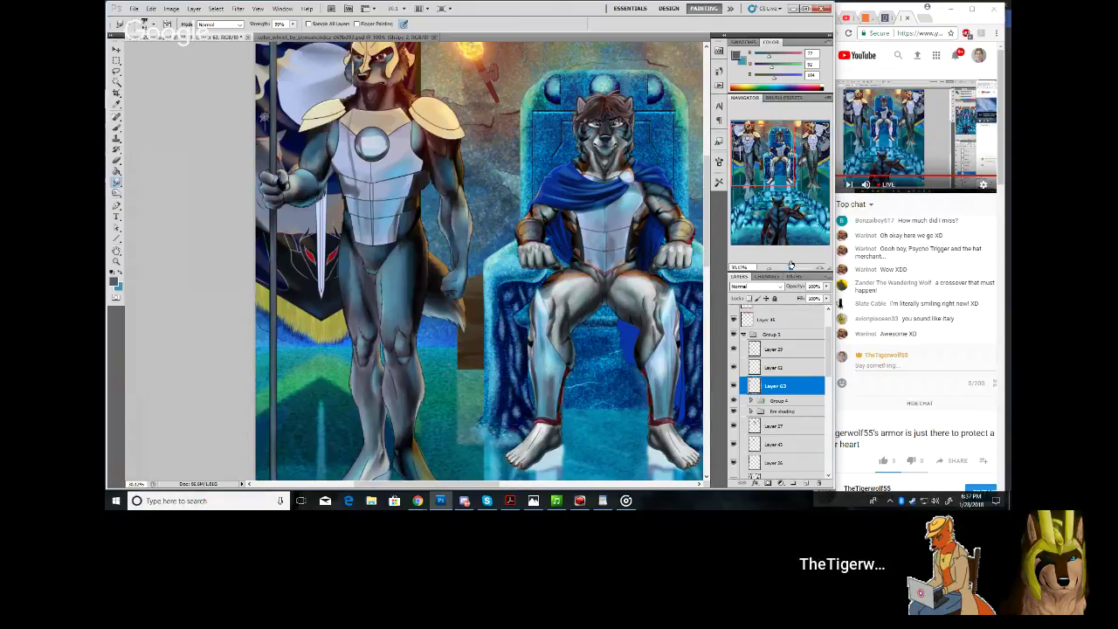
{"action": "left_click_drag", "start_coordinate": [790, 267], "coordinate": [794, 267]}
{"action": "left_click_drag", "start_coordinate": [755, 156], "coordinate": [746, 142]}
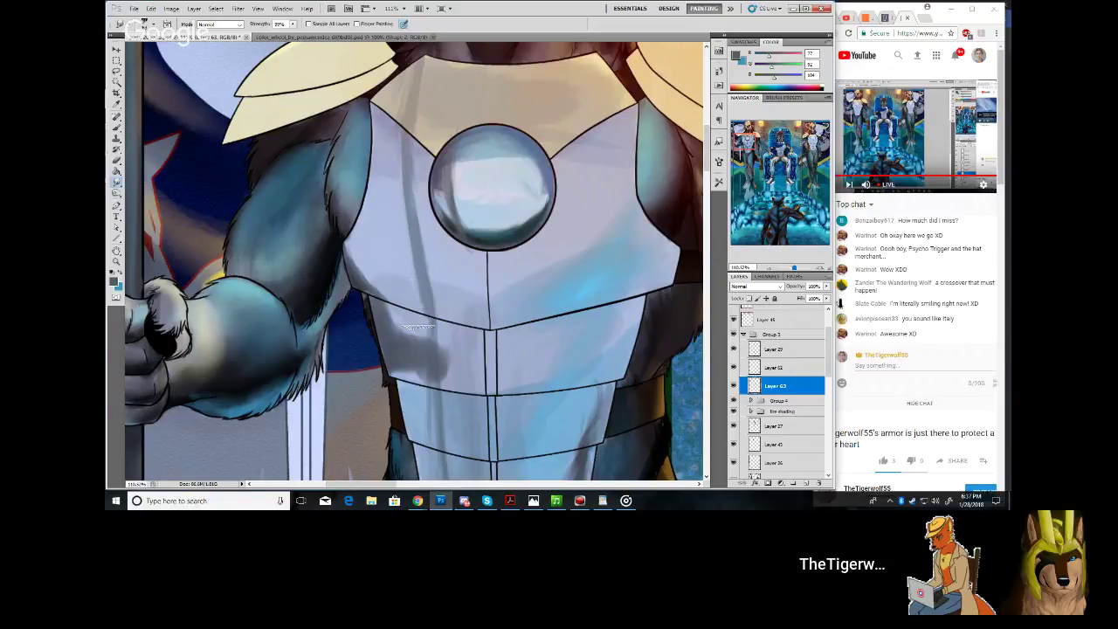
{"action": "left_click_drag", "start_coordinate": [431, 343], "coordinate": [432, 309]}
{"action": "mouse_move", "coordinate": [436, 355]}
{"action": "left_mouse_down"}
{"action": "mouse_move", "coordinate": [440, 346]}
{"action": "mouse_move", "coordinate": [447, 359]}
{"action": "mouse_move", "coordinate": [430, 378]}
{"action": "mouse_move", "coordinate": [424, 361]}
{"action": "mouse_move", "coordinate": [442, 365]}
{"action": "mouse_move", "coordinate": [426, 341]}
{"action": "mouse_move", "coordinate": [447, 359]}
{"action": "left_mouse_up"}
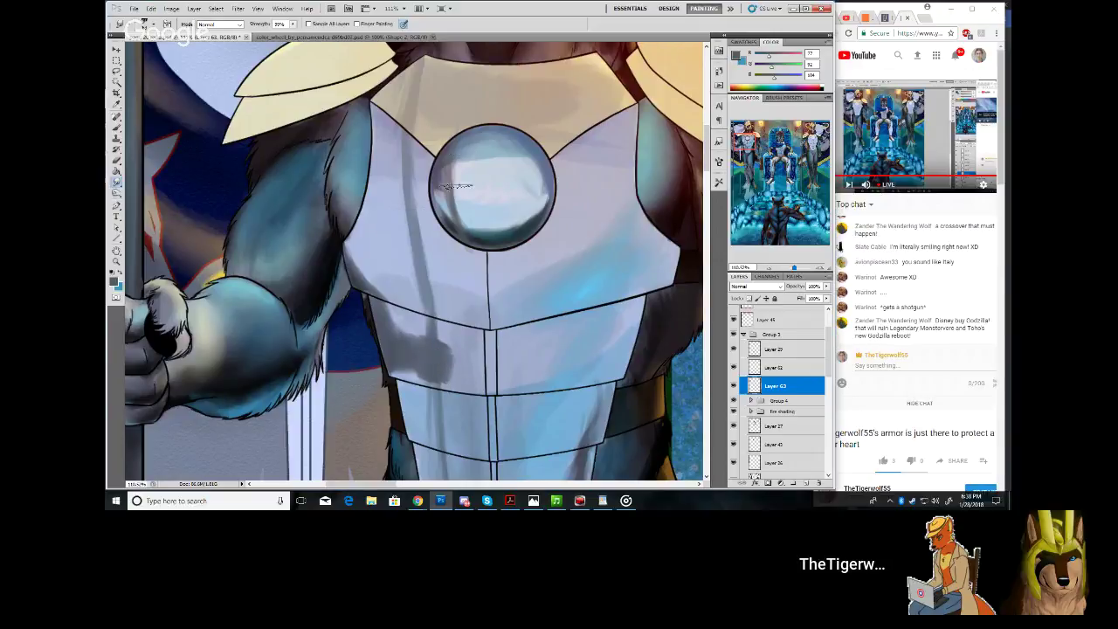
{"action": "mouse_move", "coordinate": [453, 150]}
{"action": "left_mouse_down"}
{"action": "mouse_move", "coordinate": [437, 212]}
{"action": "mouse_move", "coordinate": [449, 158]}
{"action": "left_mouse_up"}
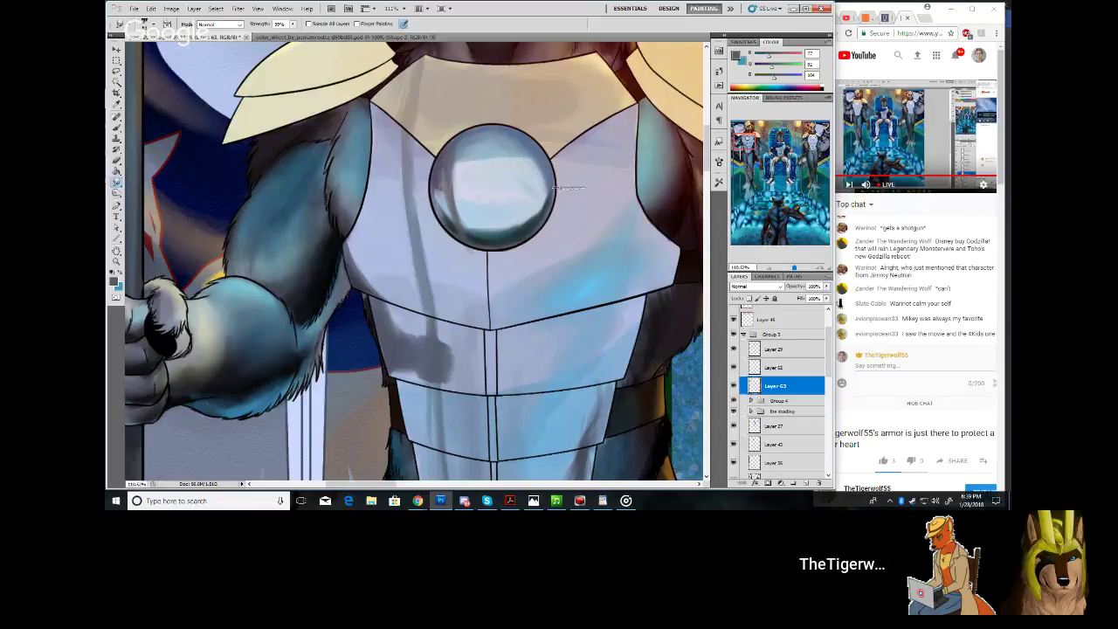
{"action": "left_click_drag", "start_coordinate": [756, 142], "coordinate": [747, 149]}
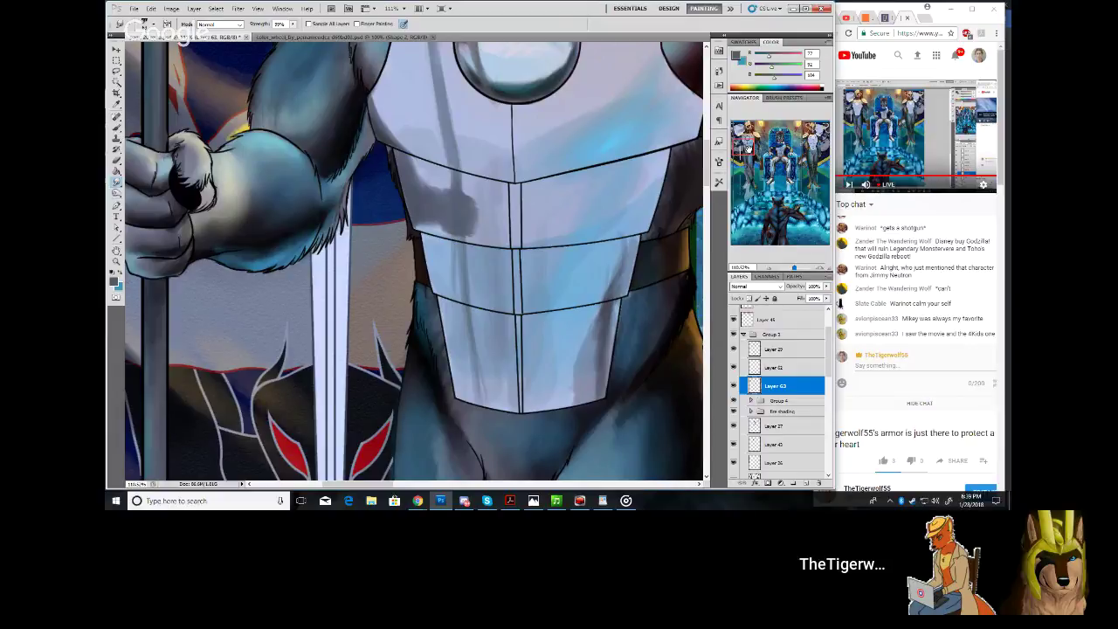
{"action": "left_click_drag", "start_coordinate": [706, 158], "coordinate": [706, 162]}
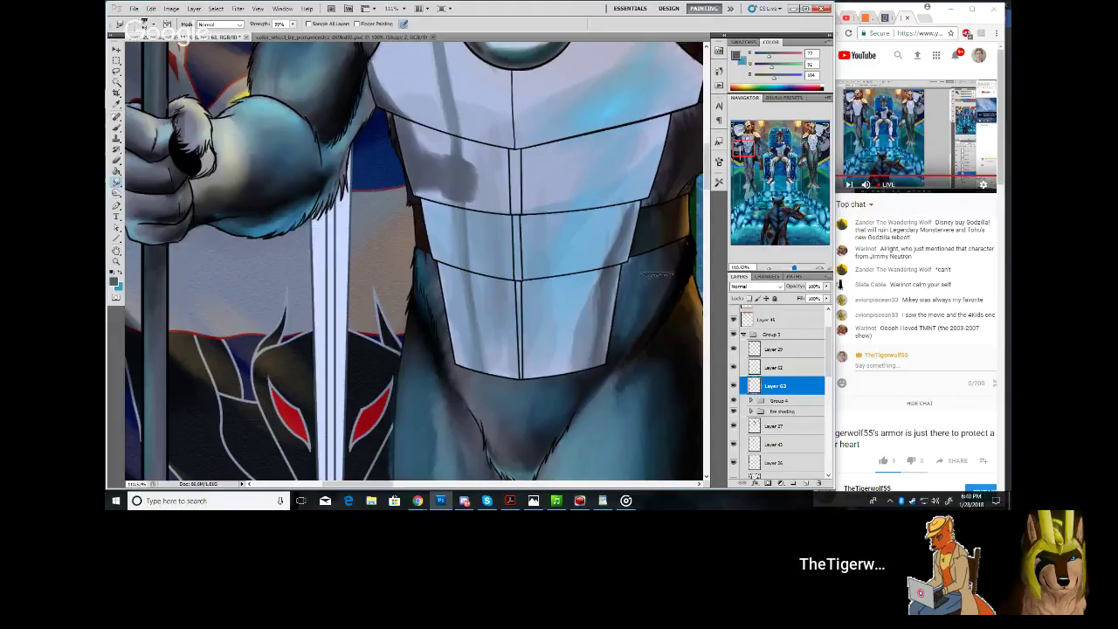
Sample the pale grey highlight on the guard's staff-holding forearm as the painting colour
{"action": "left_click_drag", "start_coordinate": [794, 269], "coordinate": [790, 269]}
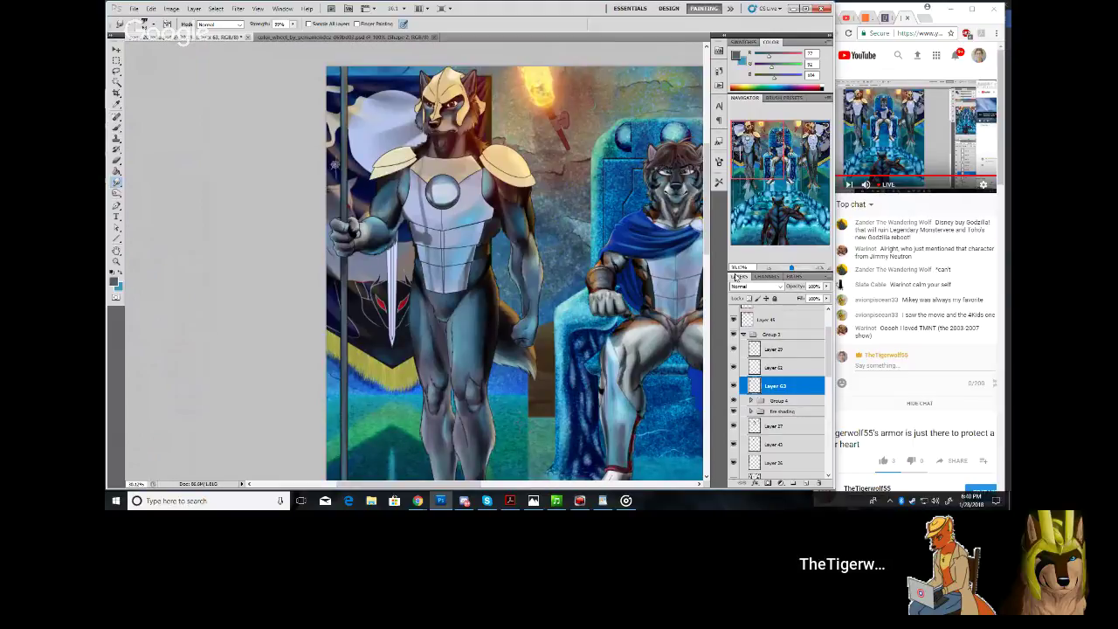
{"action": "mouse_move", "coordinate": [763, 147]}
{"action": "left_mouse_down"}
{"action": "mouse_move", "coordinate": [772, 161]}
{"action": "mouse_move", "coordinate": [750, 152]}
{"action": "left_mouse_up"}
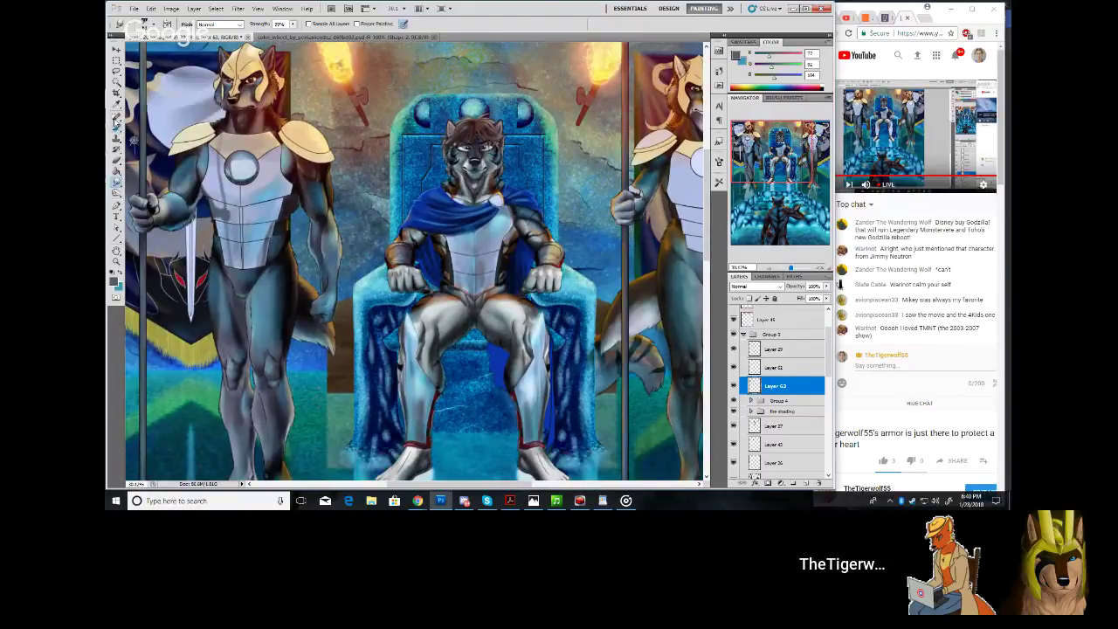
{"action": "key", "text": "i"}
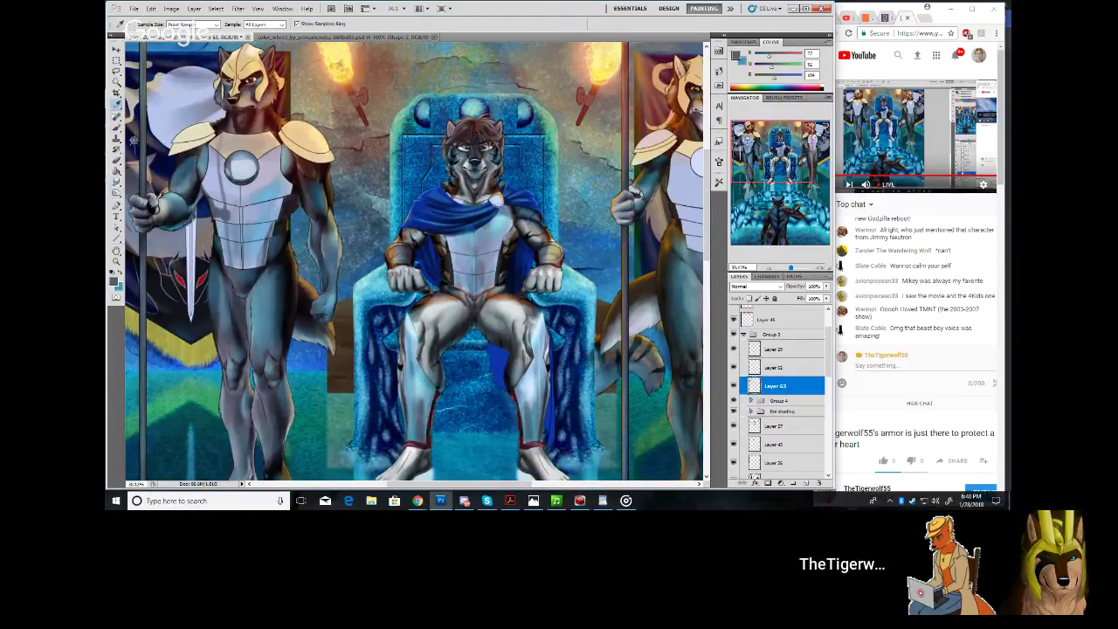
{"action": "left_click", "coordinate": [161, 197]}
{"action": "left_click", "coordinate": [161, 198]}
{"action": "left_click", "coordinate": [161, 200]}
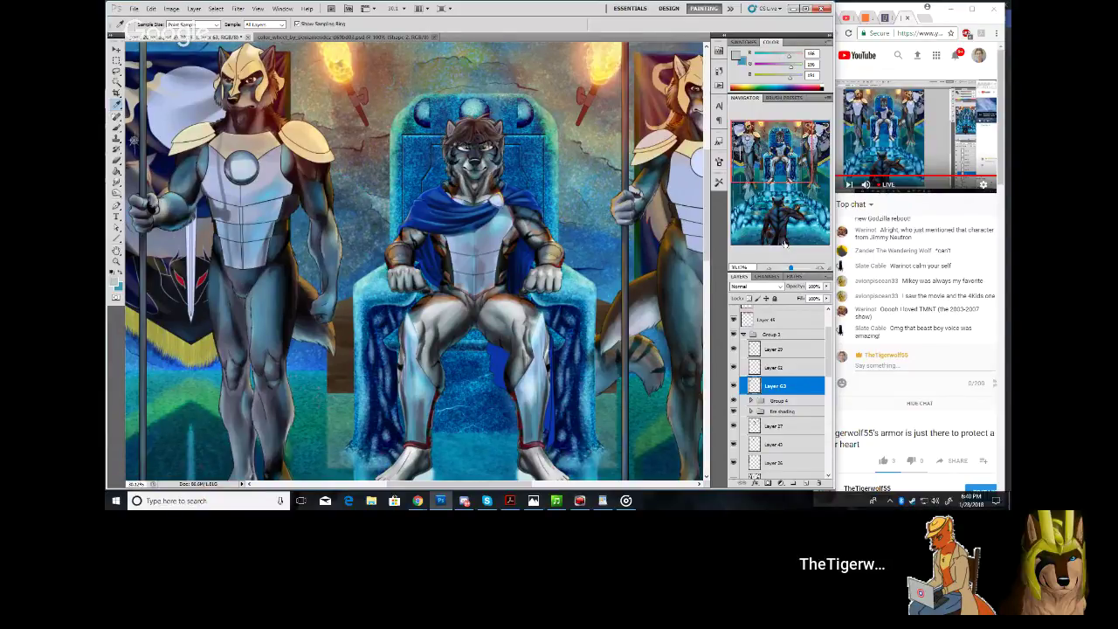
Paint pale highlights on the reflected wrist and fist with a smaller brush, and smudge them into finger shapes
{"action": "left_click_drag", "start_coordinate": [792, 268], "coordinate": [796, 268]}
{"action": "left_click_drag", "start_coordinate": [772, 152], "coordinate": [738, 146]}
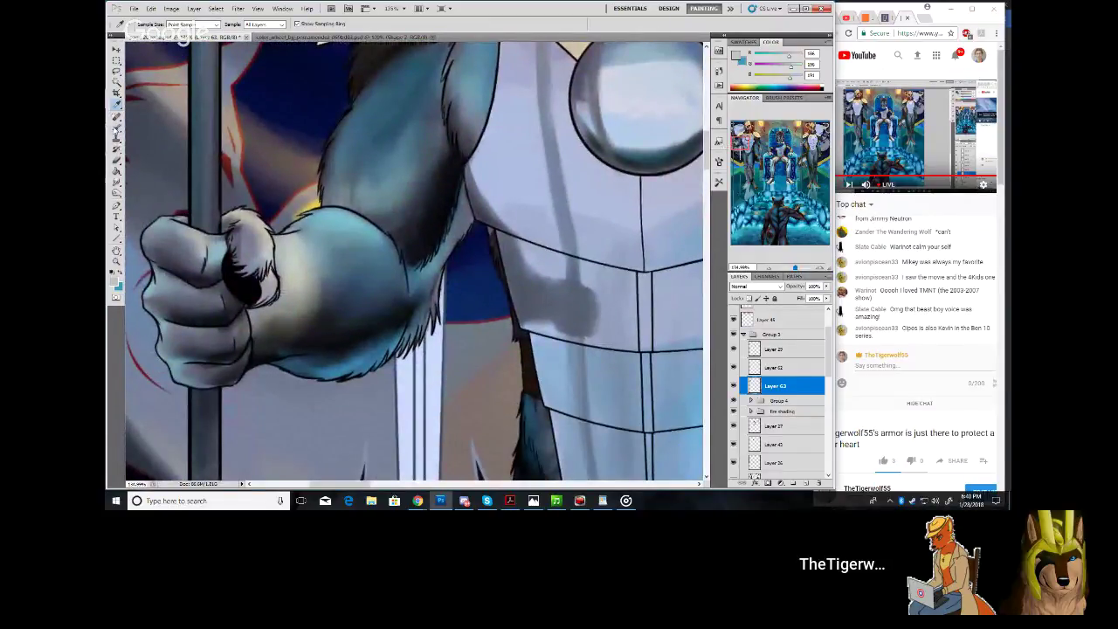
{"action": "left_click", "coordinate": [116, 127]}
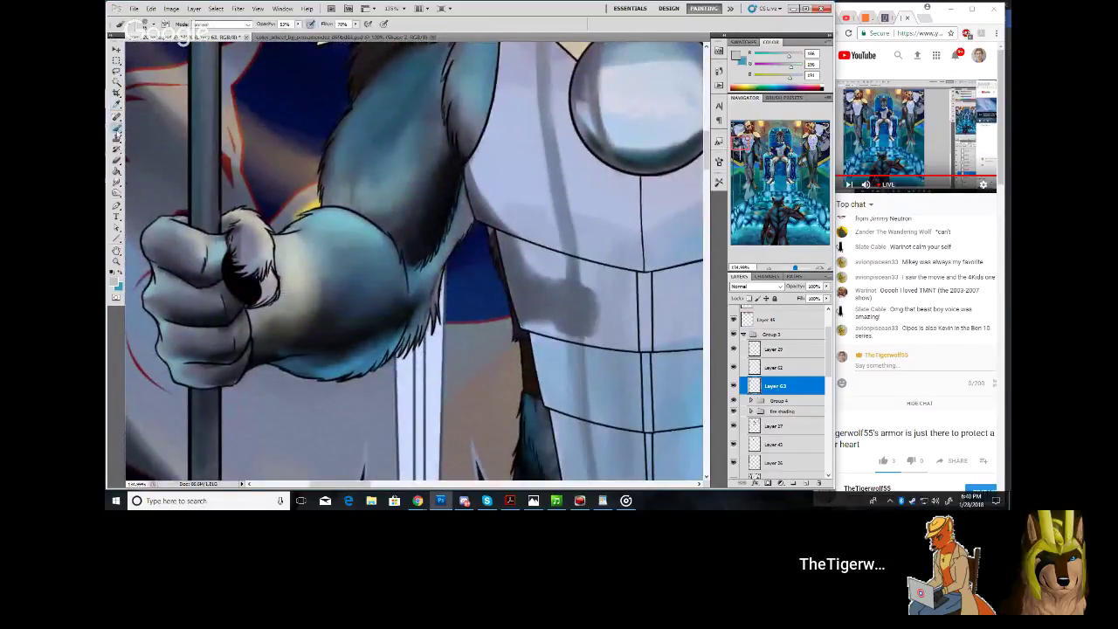
{"action": "left_click", "coordinate": [165, 24]}
{"action": "left_click_drag", "start_coordinate": [134, 54], "coordinate": [129, 52]}
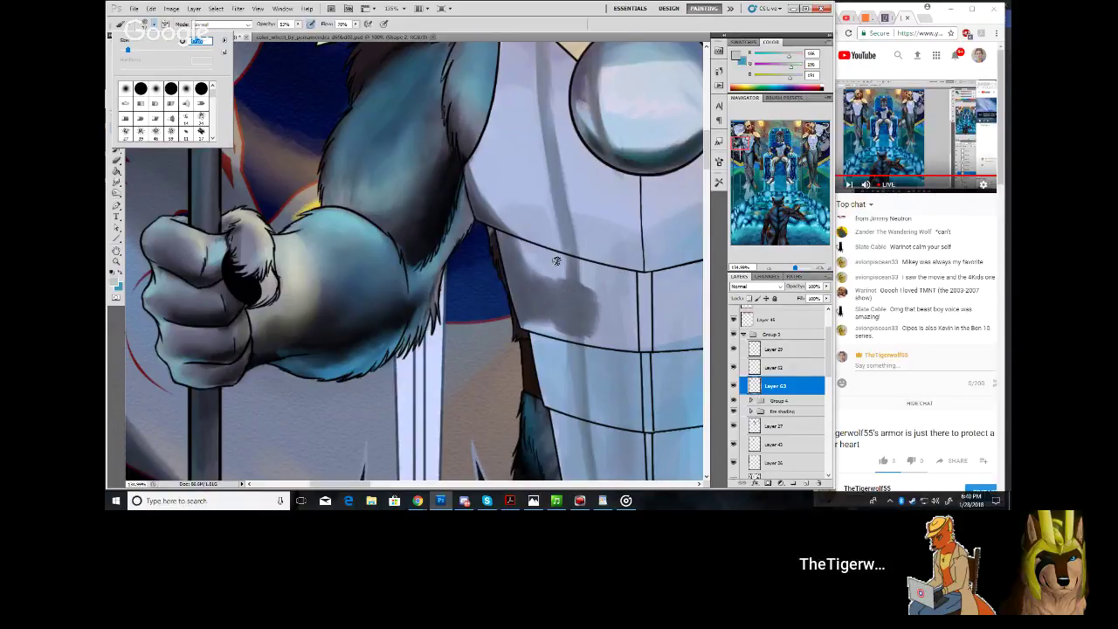
{"action": "key", "text": "Return"}
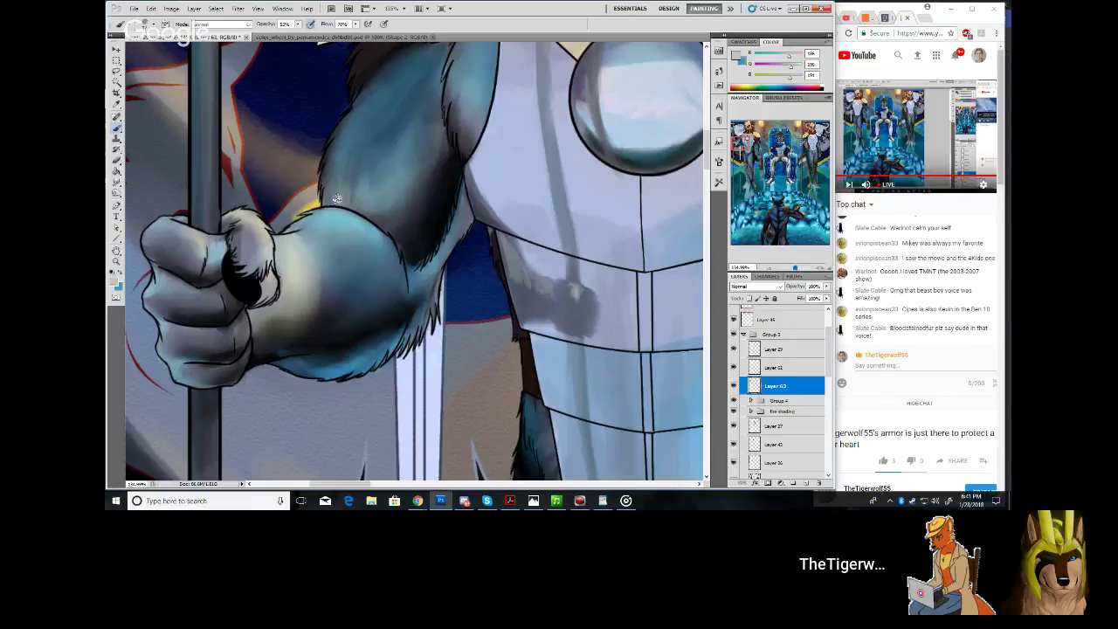
{"action": "left_click", "coordinate": [117, 182]}
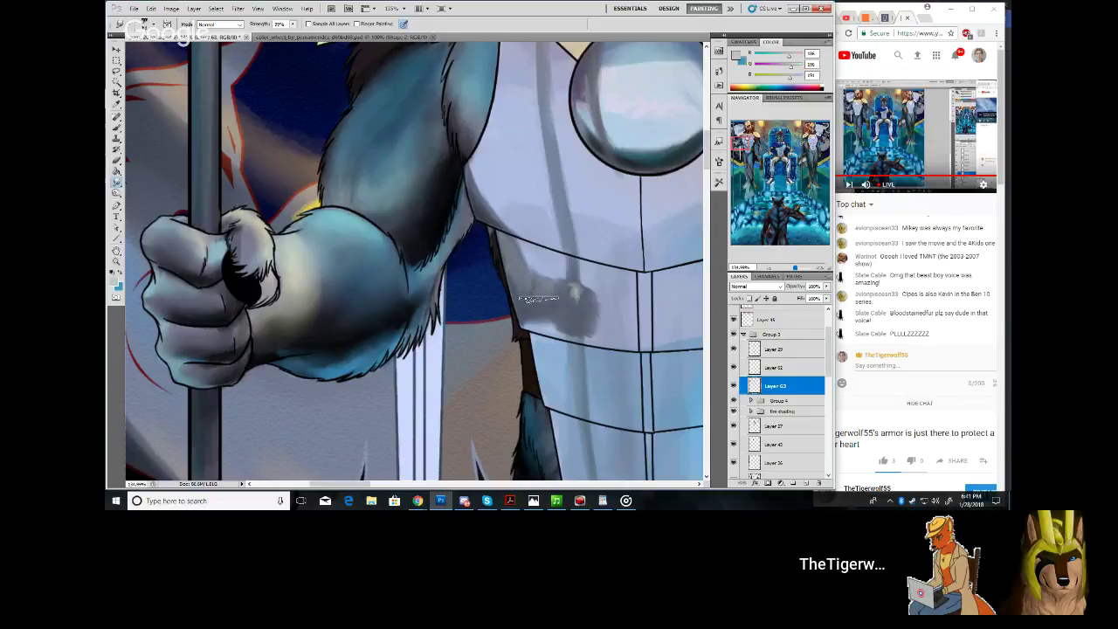
{"action": "left_click_drag", "start_coordinate": [575, 309], "coordinate": [548, 261]}
Sample the near-black shadow beside the guard's gripping hand and paint dark shading around the reflected wrist and fingers
{"action": "left_click", "coordinate": [119, 132]}
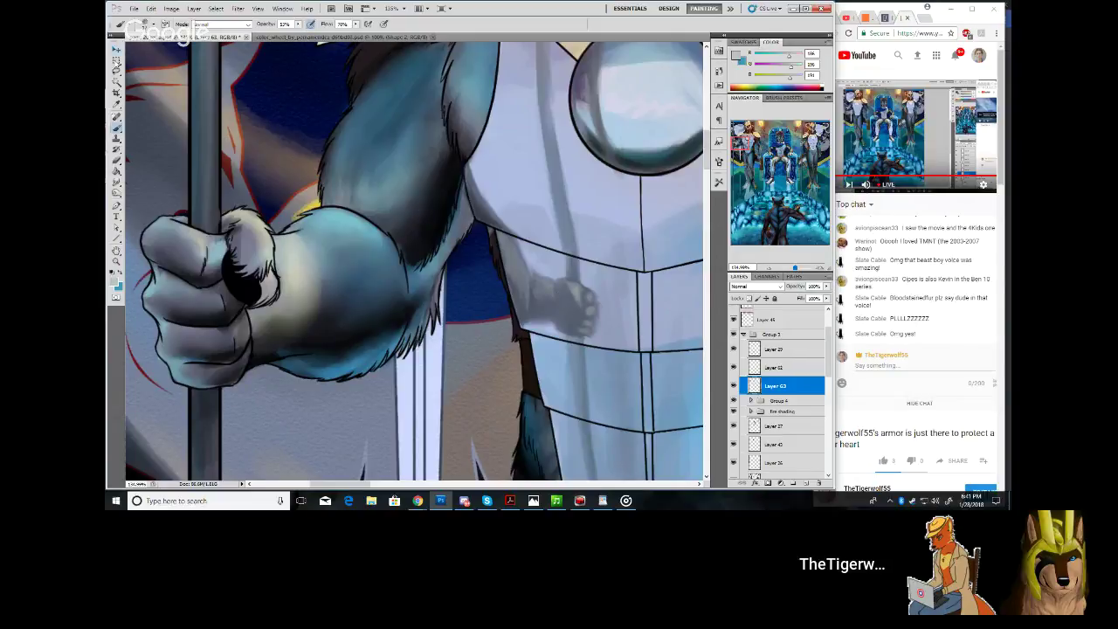
{"action": "left_click", "coordinate": [116, 102]}
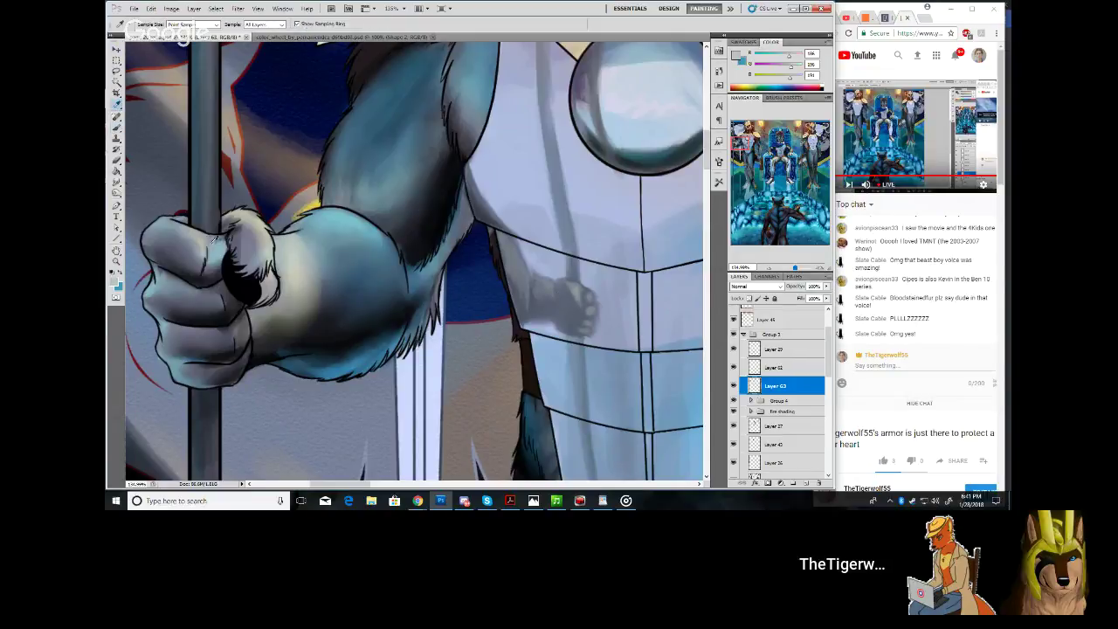
{"action": "left_click", "coordinate": [241, 304]}
{"action": "key", "text": "b"}
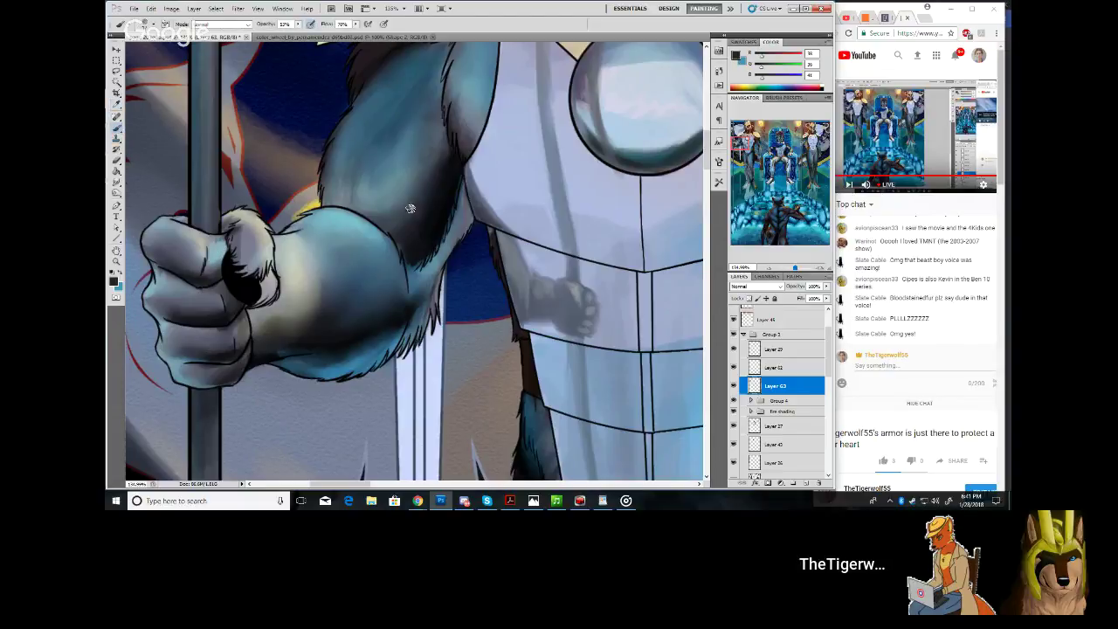
{"action": "mouse_move", "coordinate": [565, 291]}
{"action": "left_mouse_down"}
{"action": "mouse_move", "coordinate": [569, 312]}
{"action": "mouse_move", "coordinate": [573, 301]}
{"action": "mouse_move", "coordinate": [577, 319]}
{"action": "mouse_move", "coordinate": [592, 317]}
{"action": "mouse_move", "coordinate": [550, 311]}
{"action": "left_mouse_up"}
{"action": "mouse_move", "coordinate": [564, 328]}
{"action": "left_mouse_down"}
{"action": "mouse_move", "coordinate": [559, 316]}
{"action": "mouse_move", "coordinate": [572, 308]}
{"action": "mouse_move", "coordinate": [574, 329]}
{"action": "mouse_move", "coordinate": [579, 317]}
{"action": "mouse_move", "coordinate": [565, 320]}
{"action": "left_mouse_up"}
{"action": "mouse_move", "coordinate": [552, 311]}
{"action": "left_mouse_down"}
{"action": "mouse_move", "coordinate": [529, 320]}
{"action": "mouse_move", "coordinate": [556, 314]}
{"action": "mouse_move", "coordinate": [537, 302]}
{"action": "mouse_move", "coordinate": [557, 304]}
{"action": "left_mouse_up"}
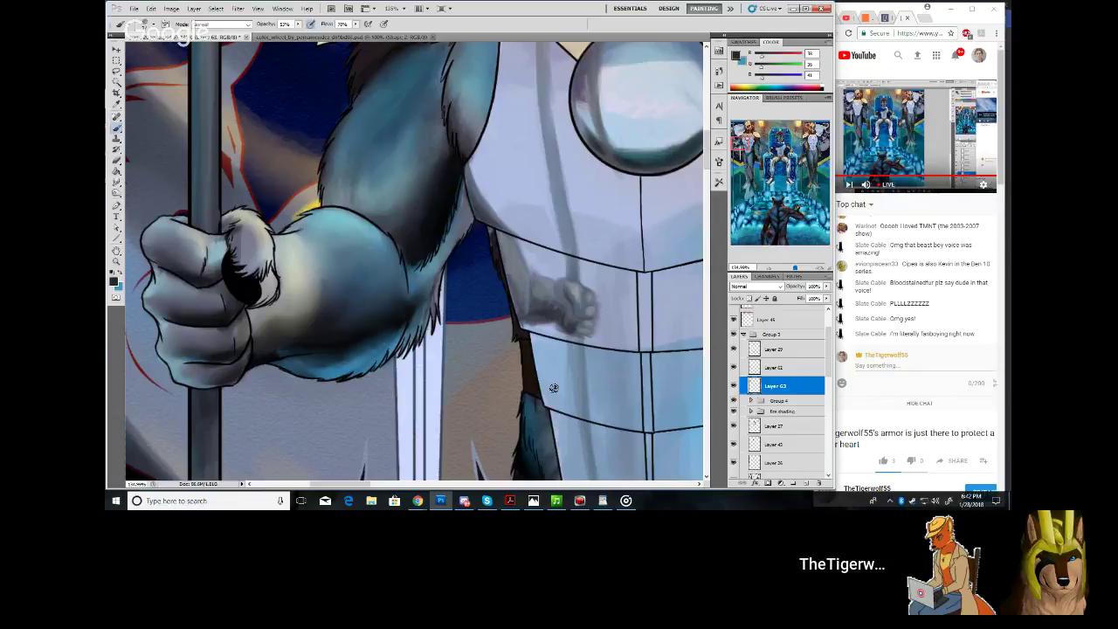
Adjust the Smudge tool's brush size and blend the shading of the reflected forearm and fist on the abdominal plate
{"action": "left_click", "coordinate": [117, 184]}
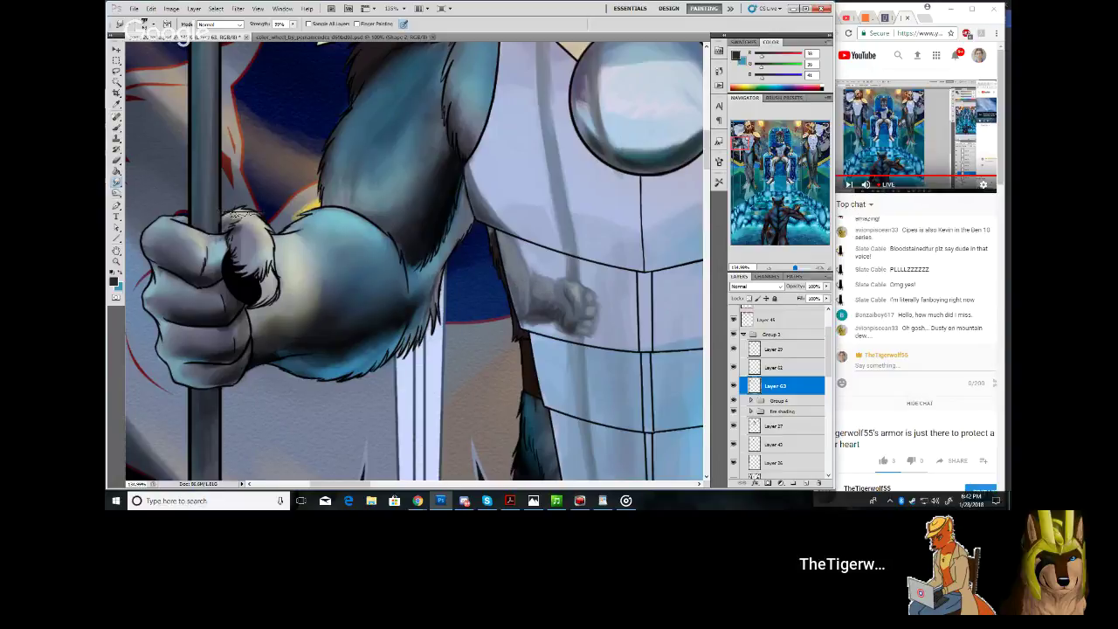
{"action": "left_click", "coordinate": [146, 26]}
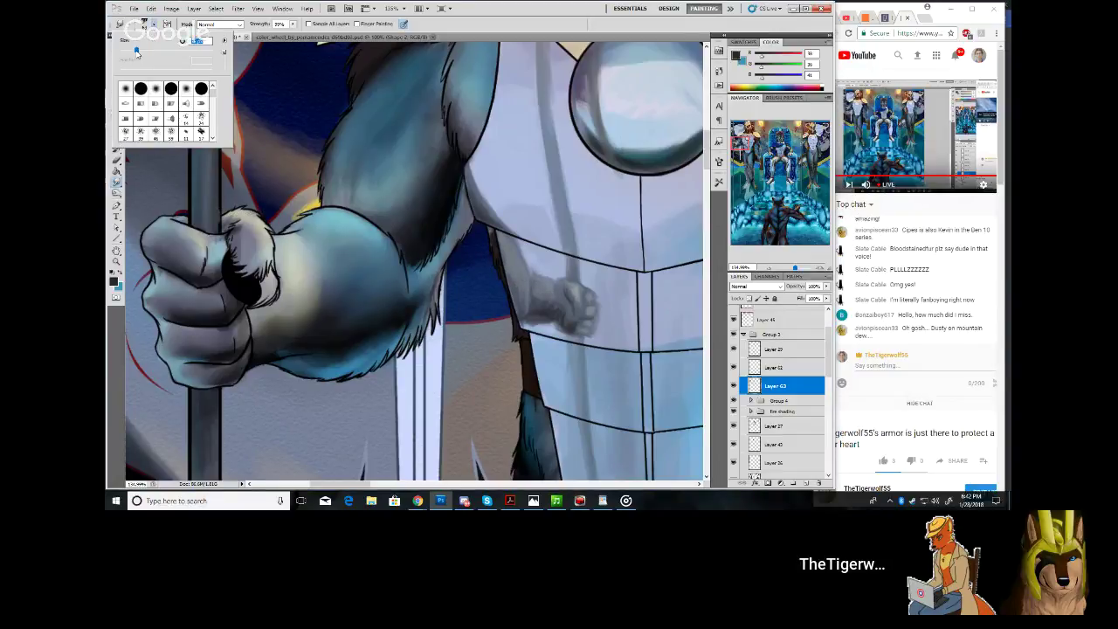
{"action": "left_click", "coordinate": [542, 300]}
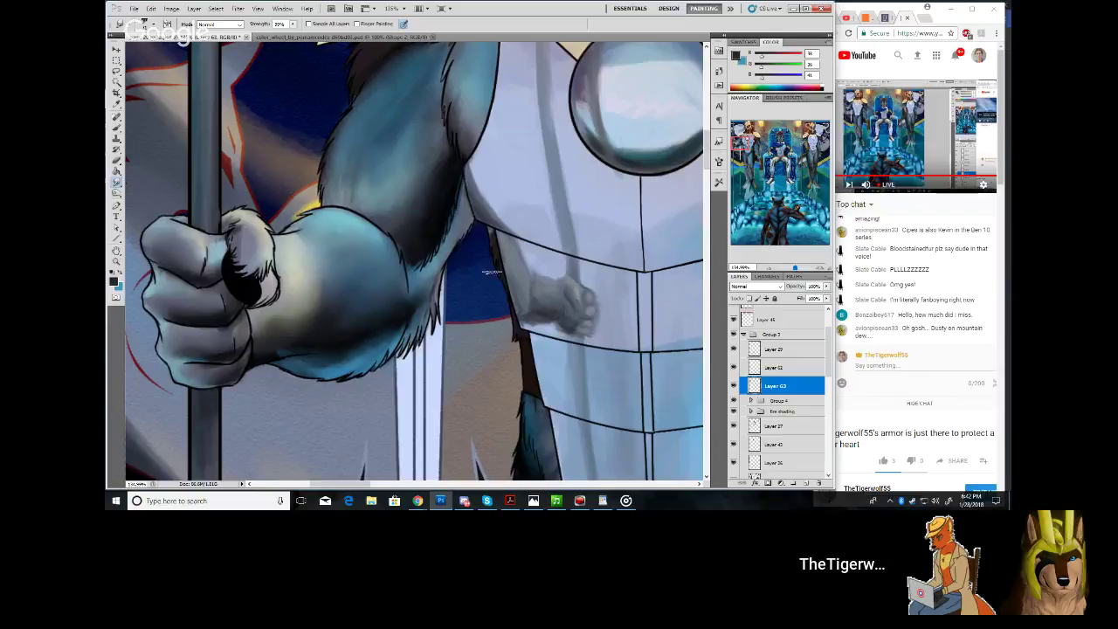
{"action": "left_click_drag", "start_coordinate": [577, 320], "coordinate": [568, 316]}
{"action": "left_click_drag", "start_coordinate": [794, 269], "coordinate": [791, 268]}
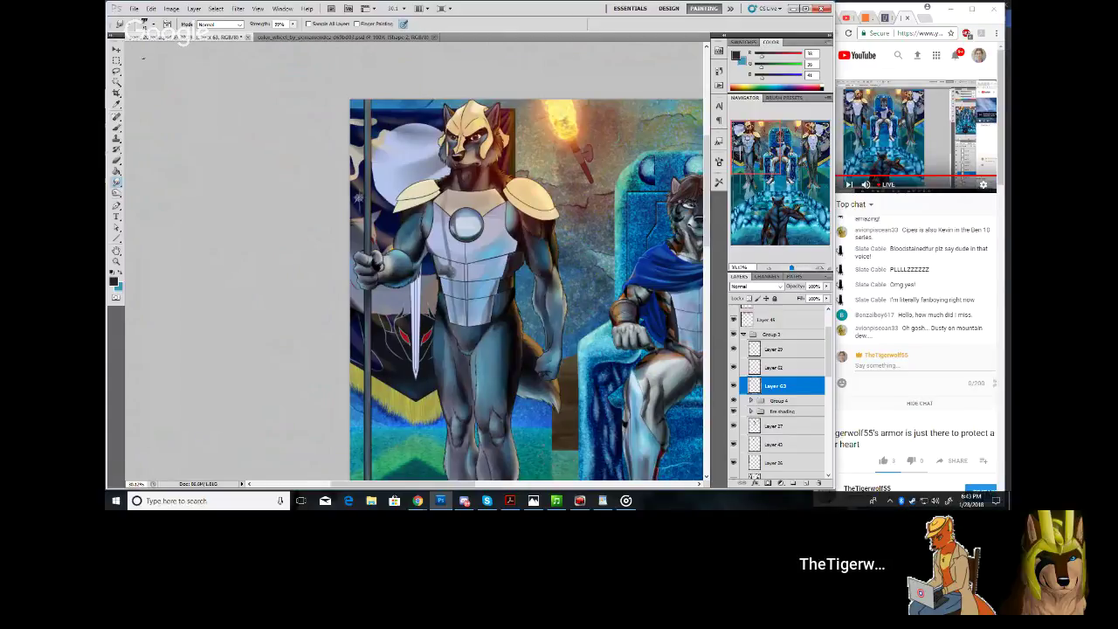
{"action": "left_click", "coordinate": [156, 25]}
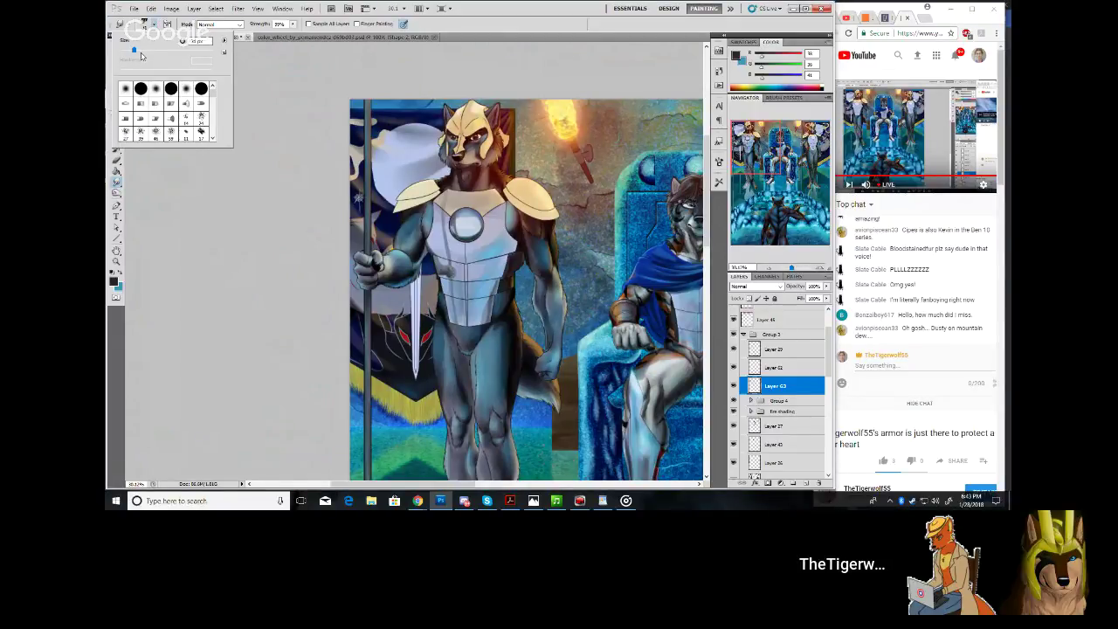
{"action": "left_click", "coordinate": [493, 14]}
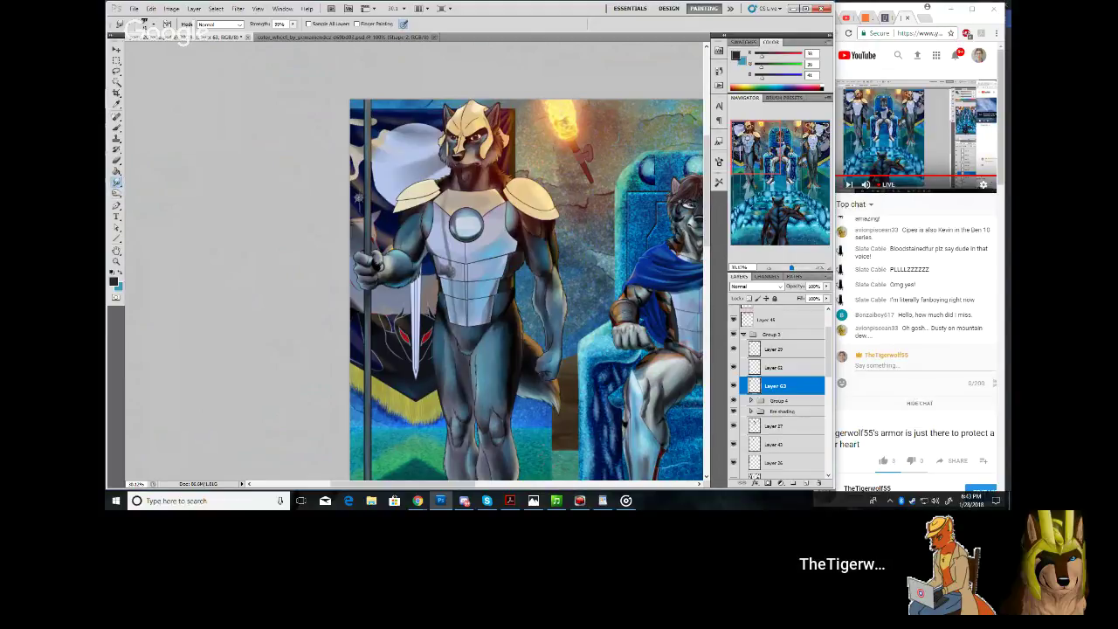
Sample a slate blue from the guard's forearm as the brush colour for the arm's reflection
{"action": "left_click_drag", "start_coordinate": [790, 267], "coordinate": [795, 267]}
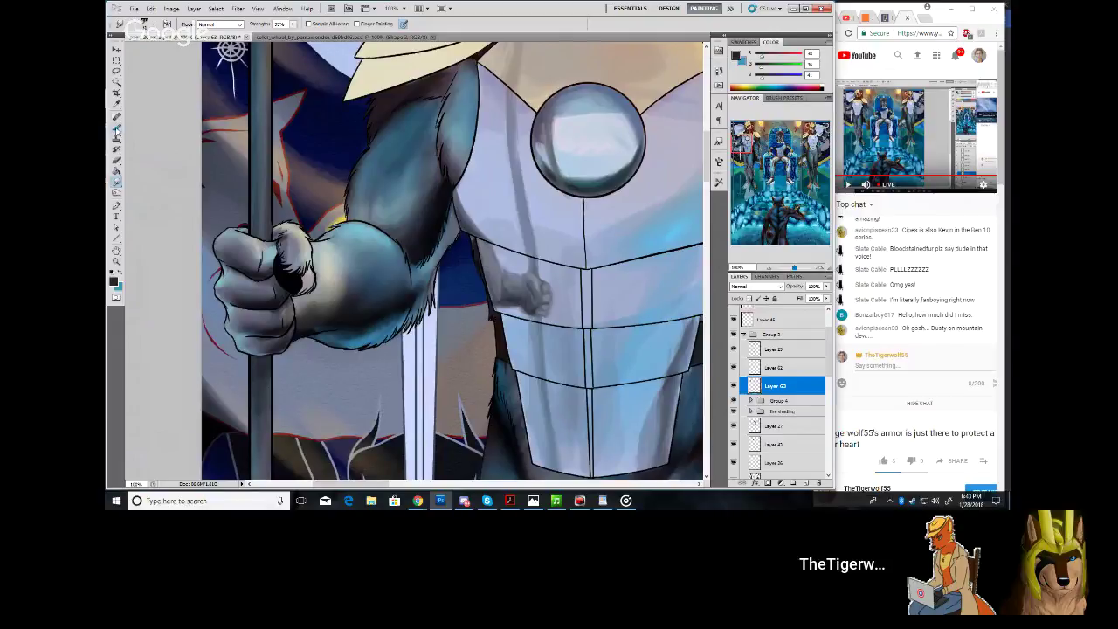
{"action": "left_click", "coordinate": [117, 129]}
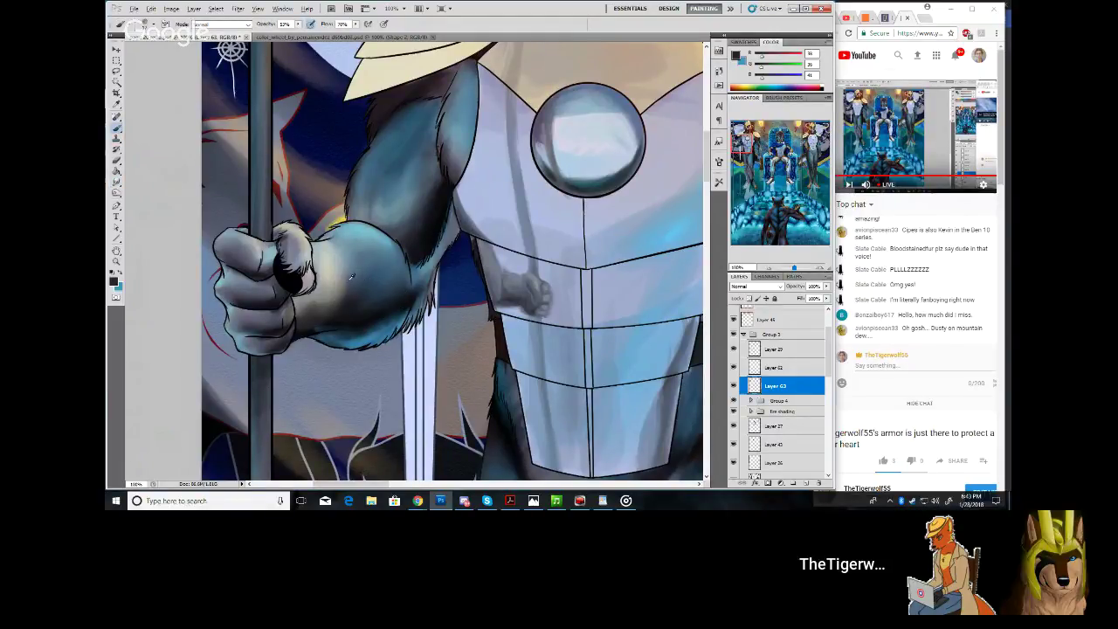
{"action": "left_click", "coordinate": [386, 262], "text": "alt"}
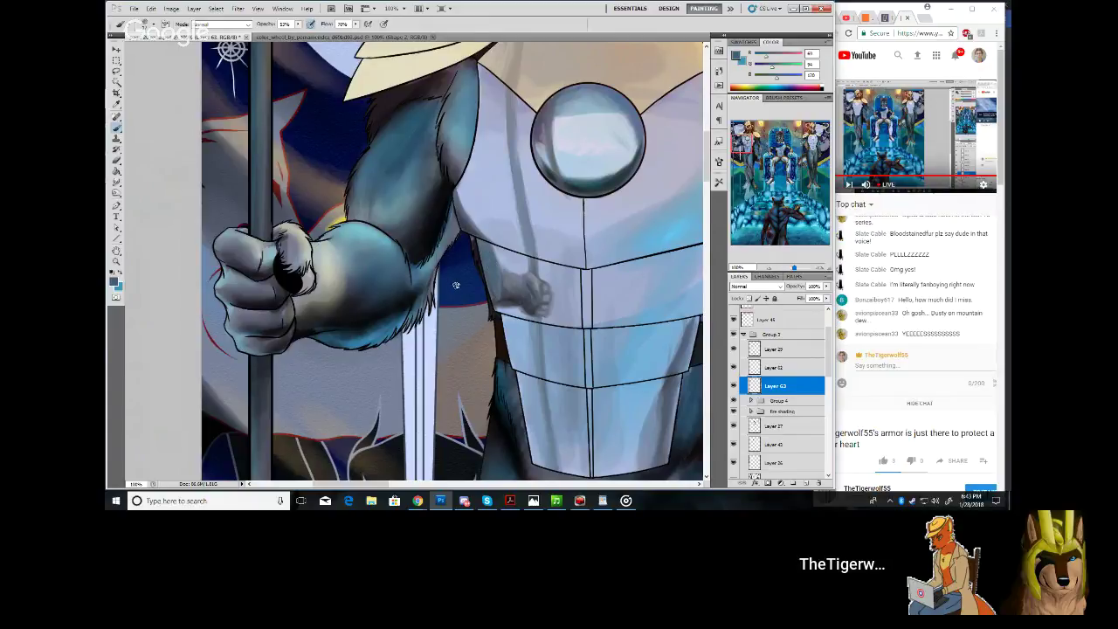
Sample dark tones from the guard's upper arm, deepen the shading of the arm's reflection on his armour, and smudge it
{"action": "left_click", "coordinate": [117, 103]}
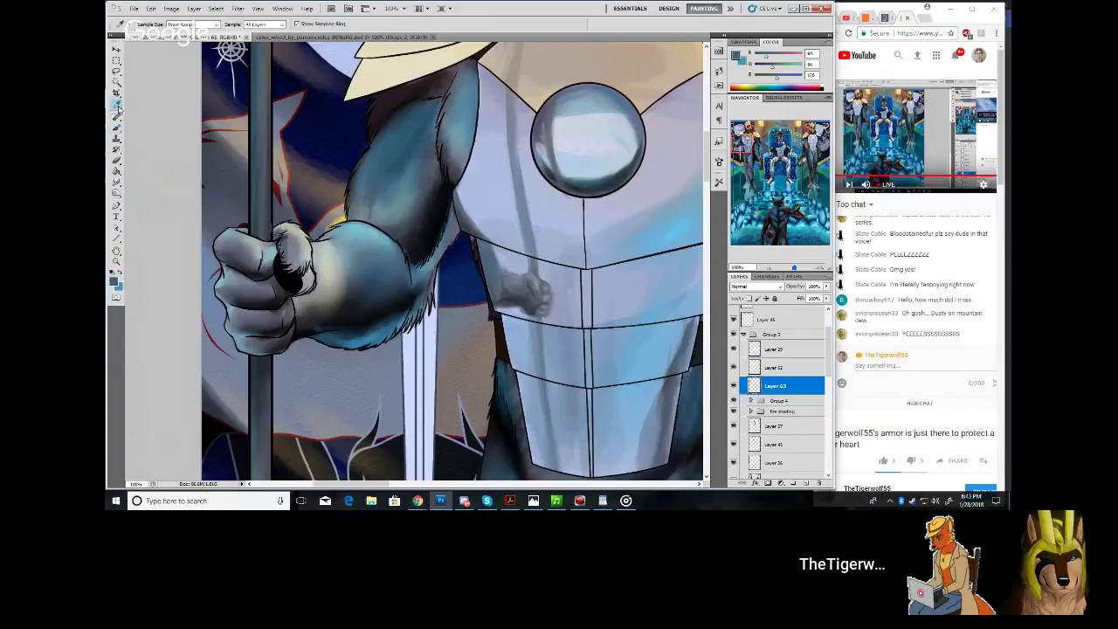
{"action": "left_click", "coordinate": [415, 207]}
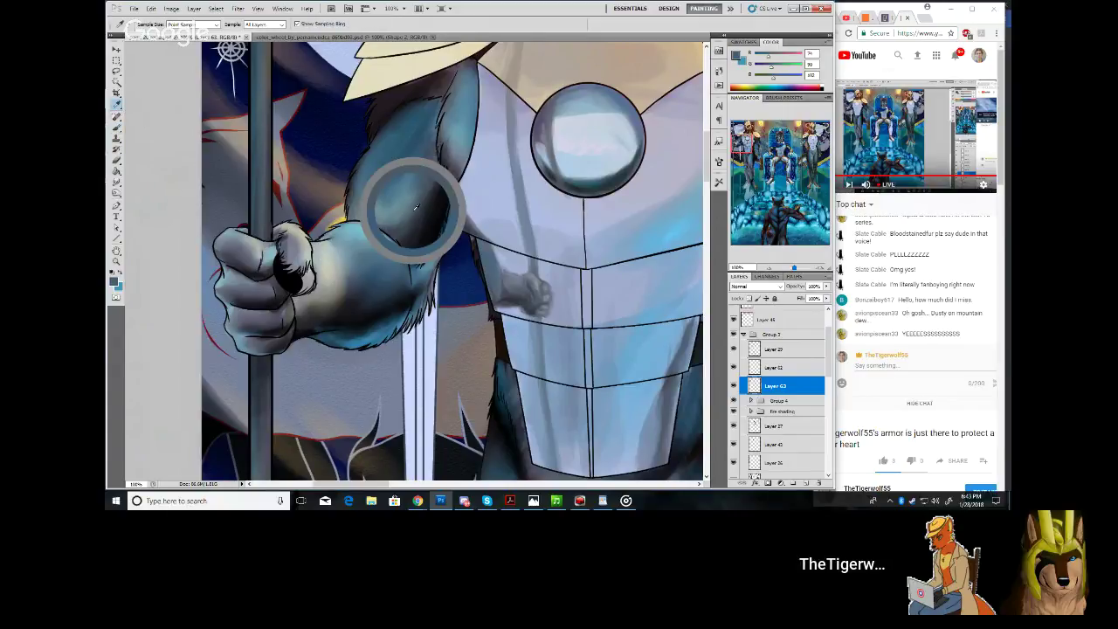
{"action": "left_click_drag", "start_coordinate": [402, 209], "coordinate": [407, 178]}
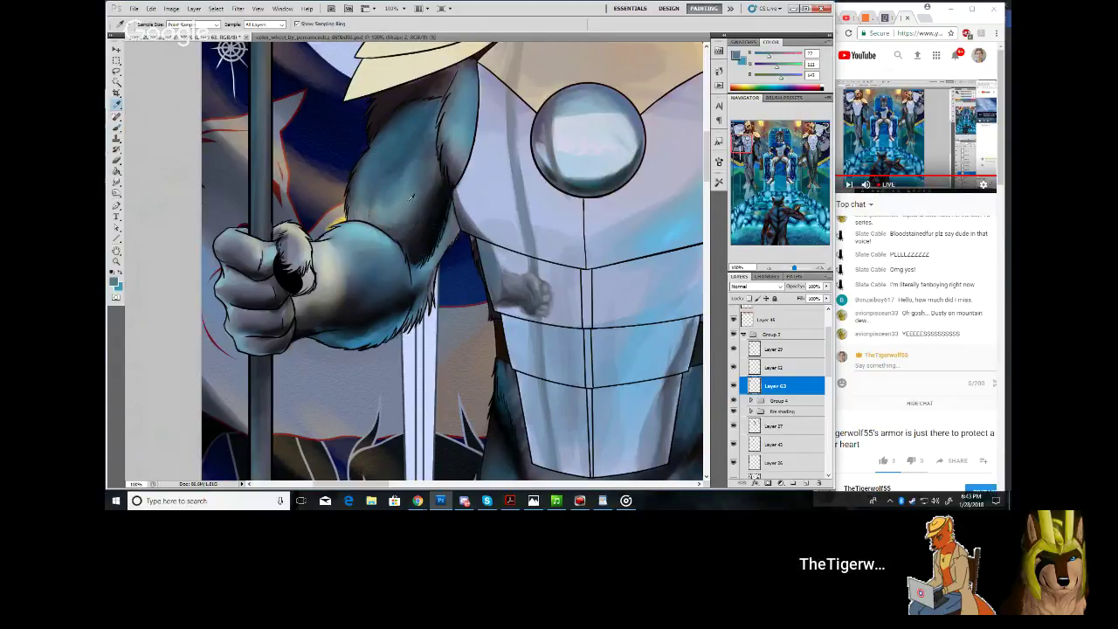
{"action": "left_click", "coordinate": [414, 222]}
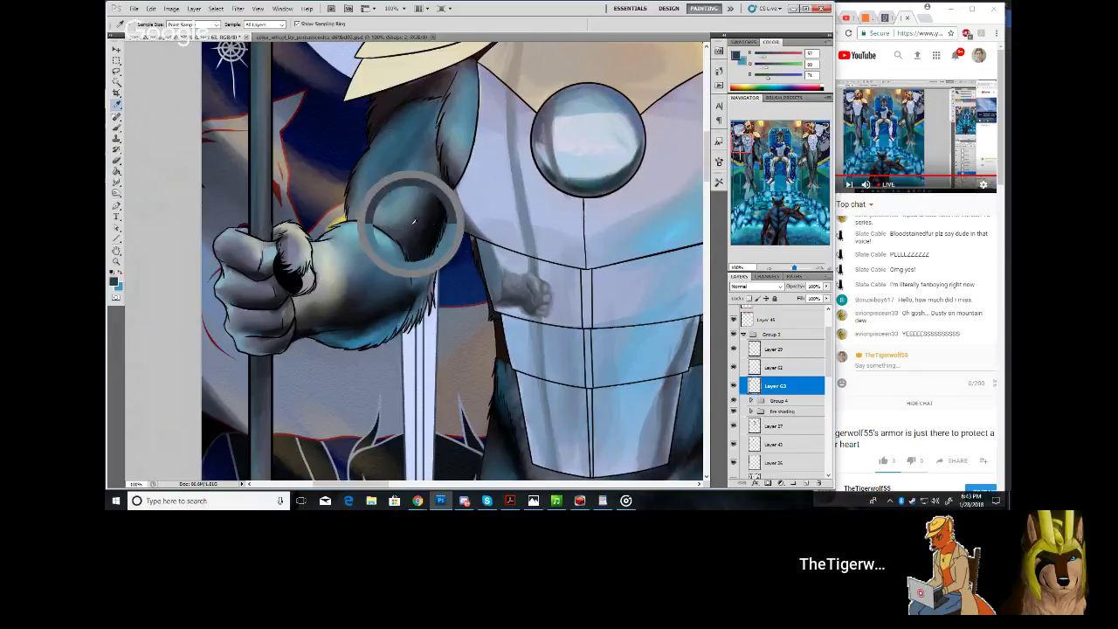
{"action": "left_click", "coordinate": [116, 130]}
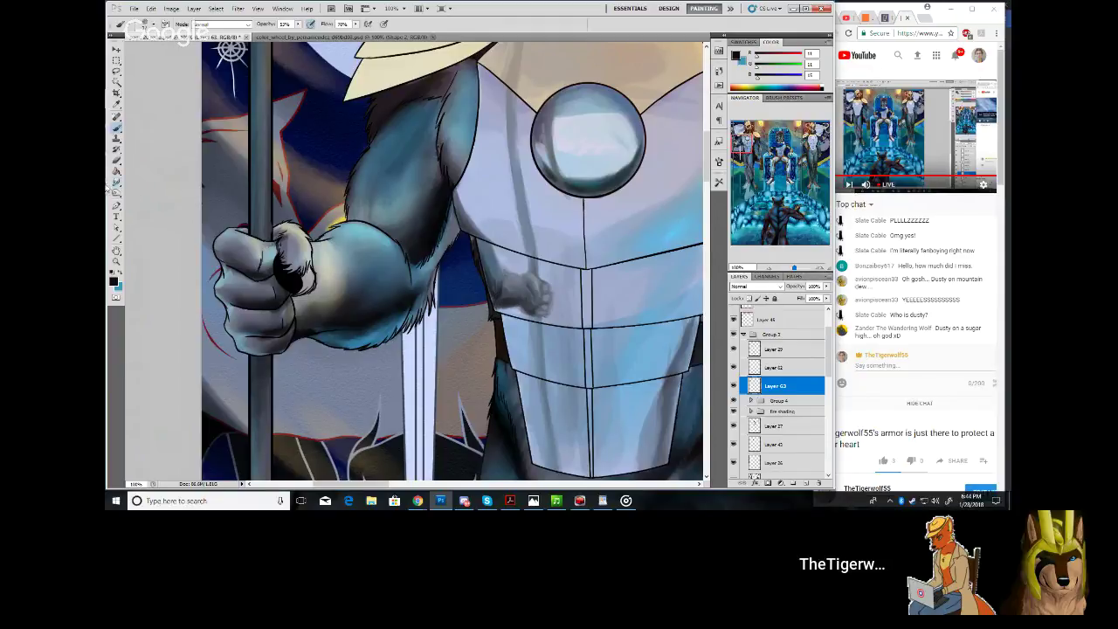
{"action": "left_click", "coordinate": [116, 183]}
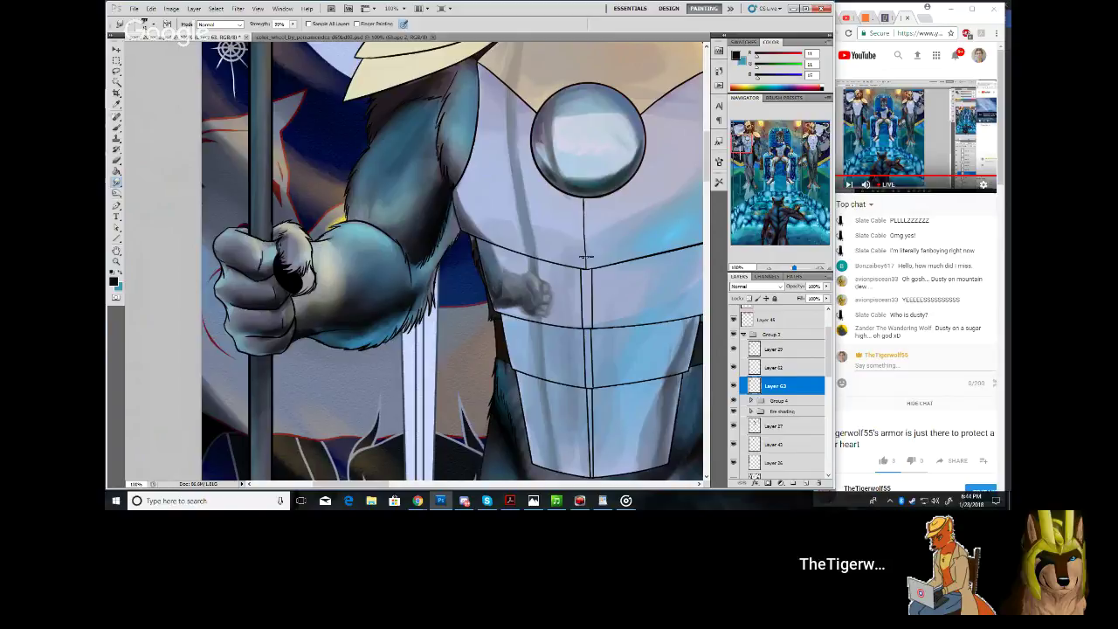
Lower the brush opacity to a few percent and lightly shade the guard's upper breastplate and its arm-side edge with near-black
{"action": "left_click_drag", "start_coordinate": [794, 268], "coordinate": [791, 268]}
{"action": "left_click_drag", "start_coordinate": [764, 186], "coordinate": [749, 149]}
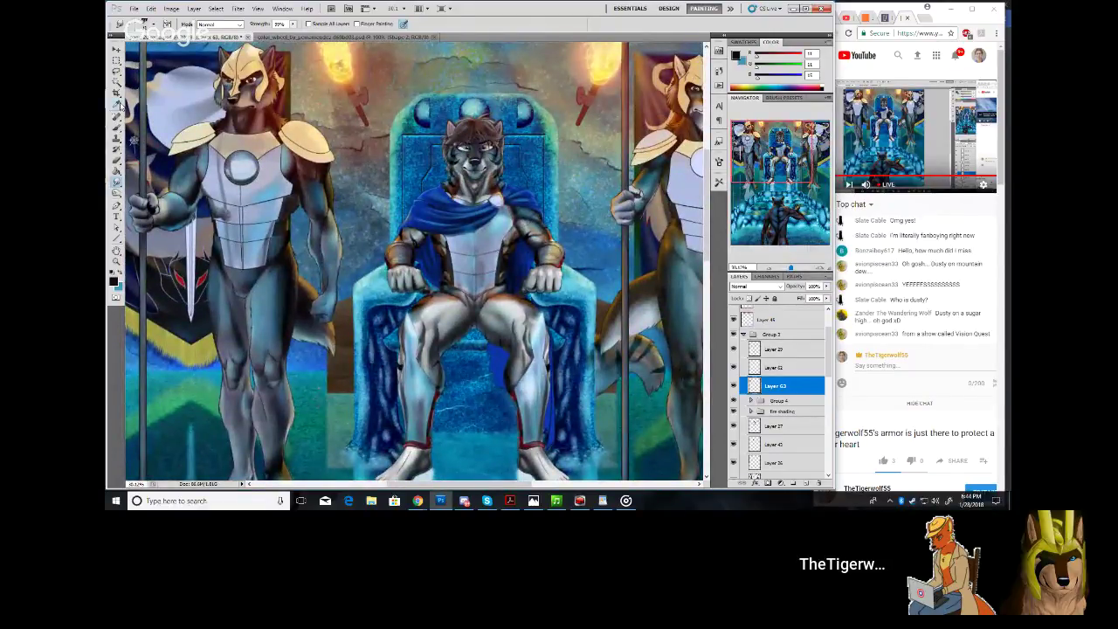
{"action": "left_click", "coordinate": [117, 128]}
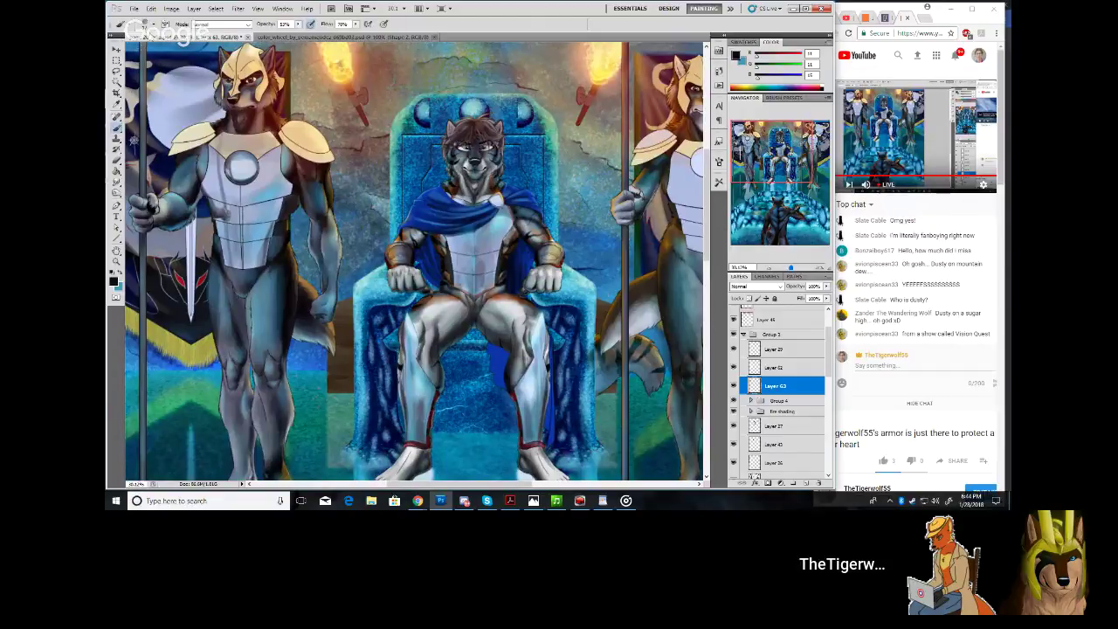
{"action": "left_click", "coordinate": [157, 24]}
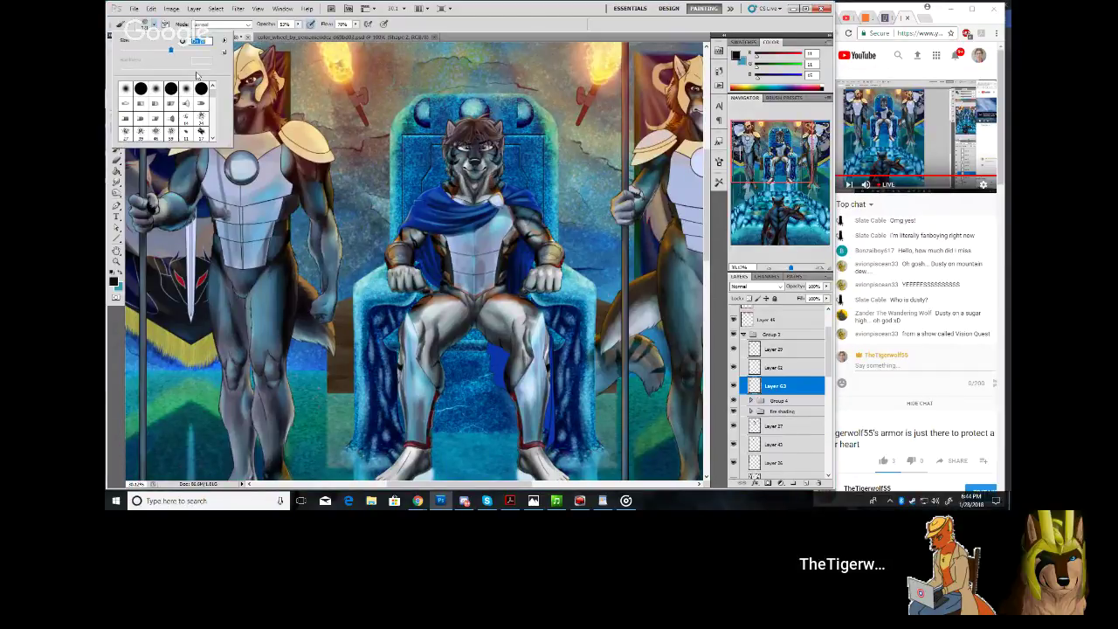
{"action": "left_click", "coordinate": [297, 25]}
{"action": "left_click_drag", "start_coordinate": [298, 33], "coordinate": [277, 34]}
{"action": "left_click", "coordinate": [265, 138]}
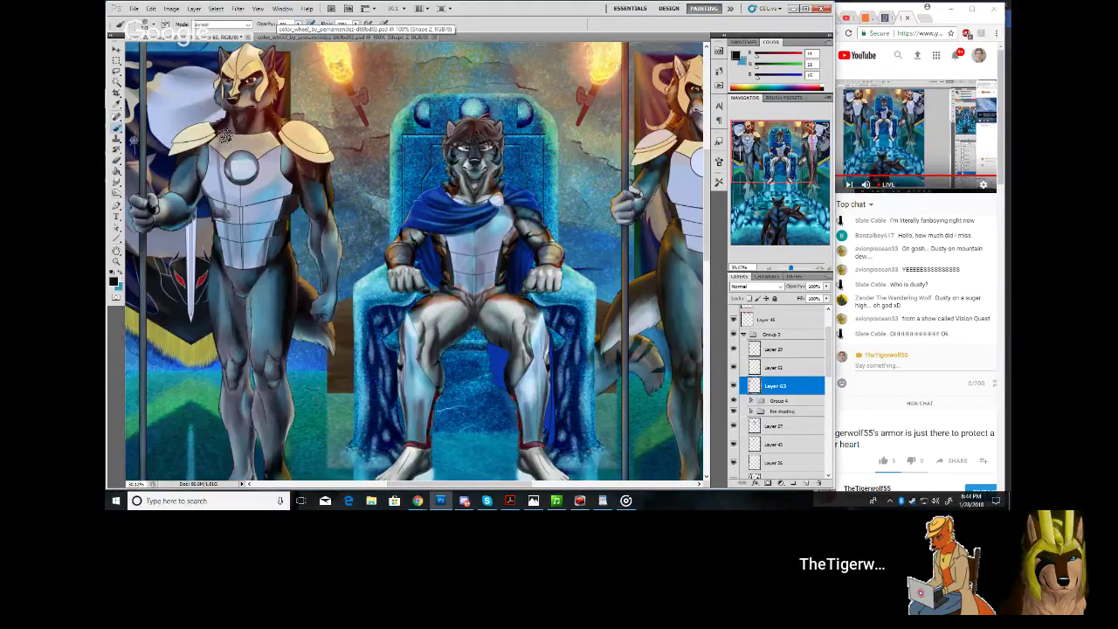
{"action": "mouse_move", "coordinate": [225, 137]}
{"action": "left_mouse_down"}
{"action": "mouse_move", "coordinate": [211, 160]}
{"action": "mouse_move", "coordinate": [229, 146]}
{"action": "left_mouse_up"}
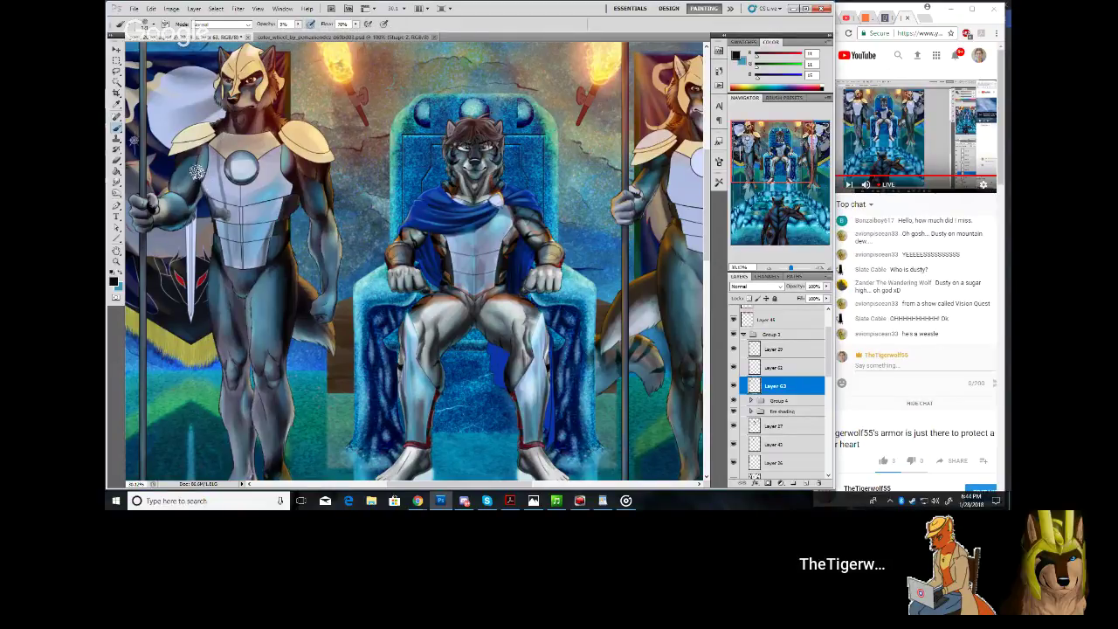
{"action": "mouse_move", "coordinate": [197, 172]}
{"action": "left_mouse_down"}
{"action": "mouse_move", "coordinate": [229, 129]}
{"action": "mouse_move", "coordinate": [220, 158]}
{"action": "left_mouse_up"}
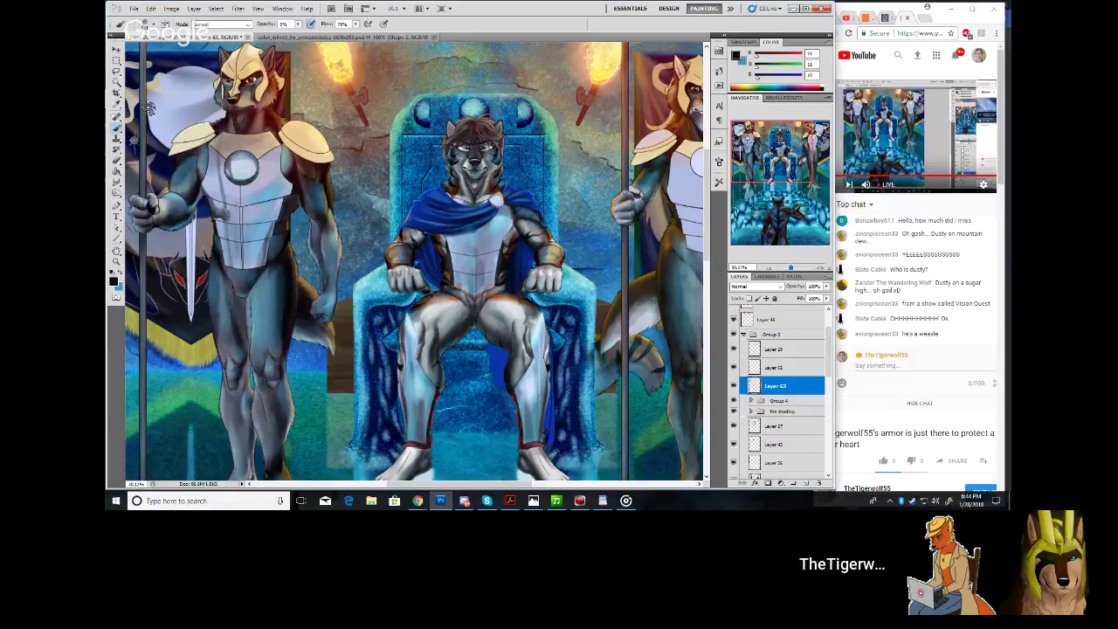
Paint the neck's reflection on the guard's collar plate at 42% opacity in dark brown sampled below his mouth, and smudge it
{"action": "left_click", "coordinate": [151, 27]}
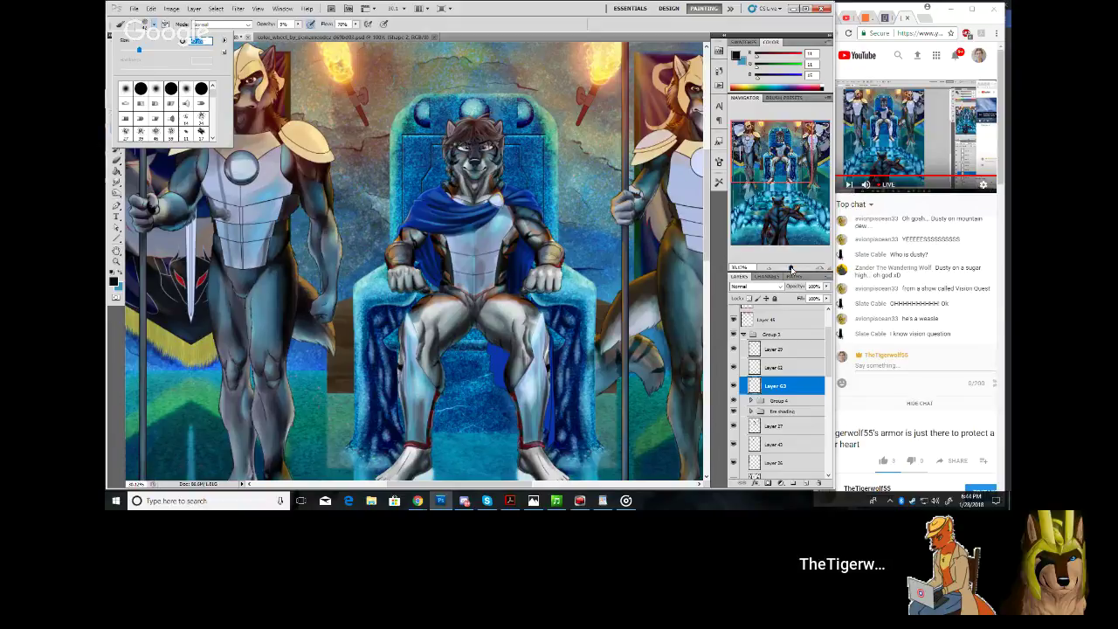
{"action": "left_click_drag", "start_coordinate": [790, 269], "coordinate": [794, 267]}
{"action": "left_click_drag", "start_coordinate": [777, 146], "coordinate": [745, 135]}
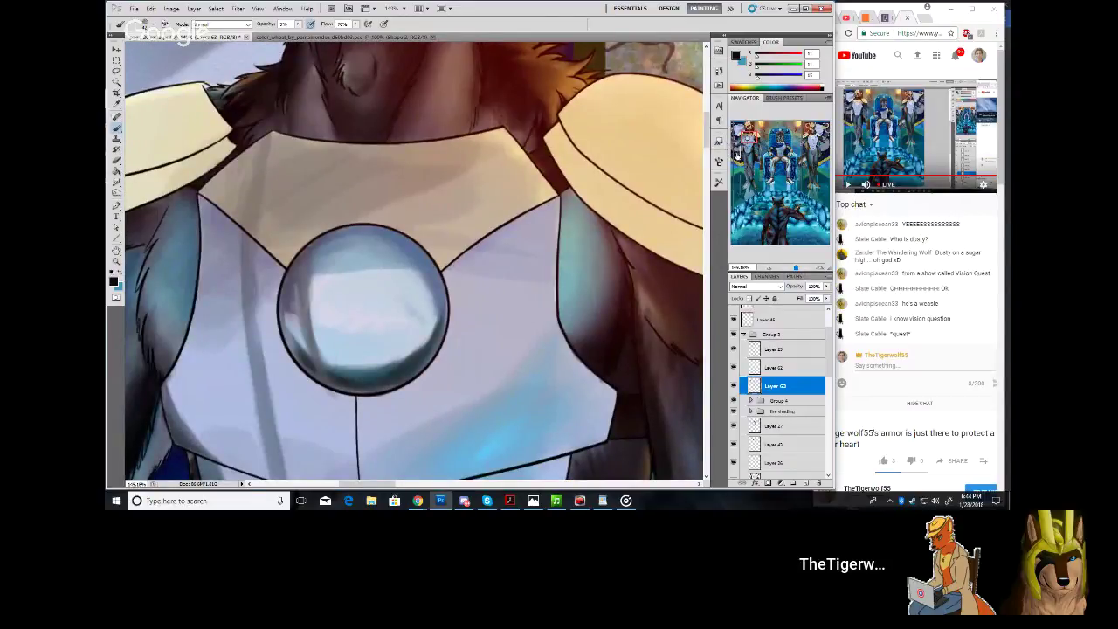
{"action": "left_click_drag", "start_coordinate": [747, 140], "coordinate": [744, 136]}
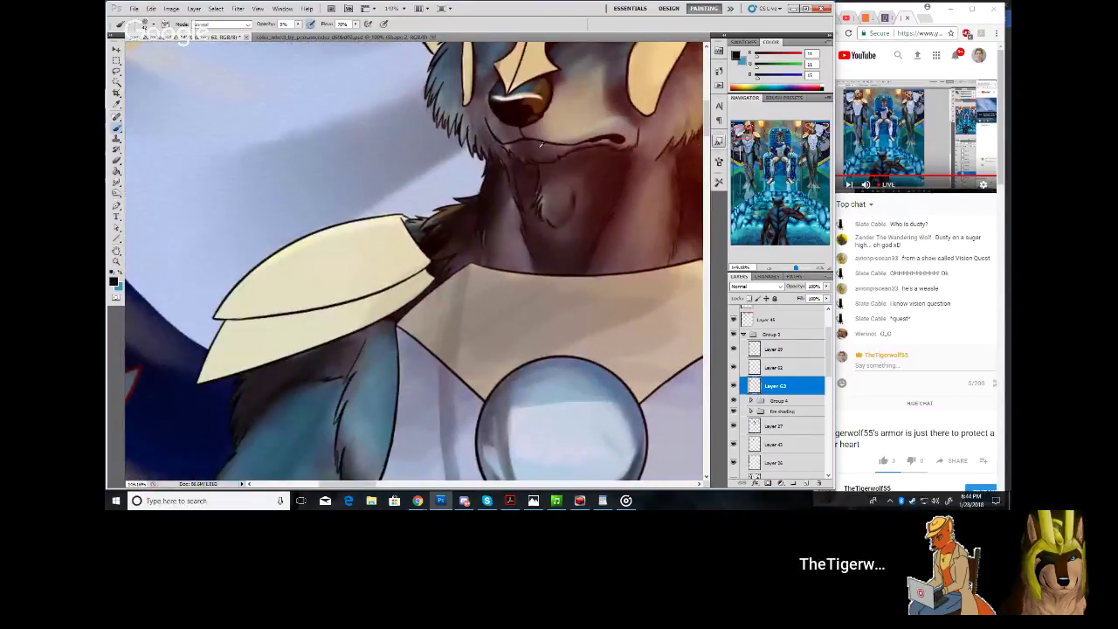
{"action": "left_click", "coordinate": [536, 155], "text": "alt"}
{"action": "left_click", "coordinate": [150, 24]}
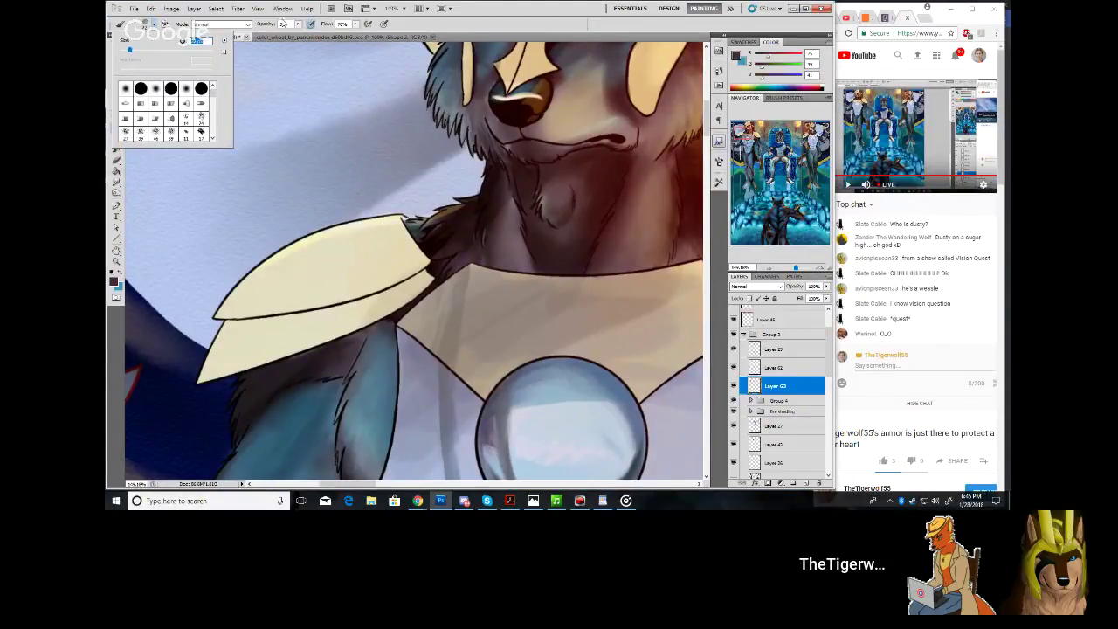
{"action": "left_click", "coordinate": [299, 24]}
{"action": "left_click_drag", "start_coordinate": [298, 33], "coordinate": [315, 33]}
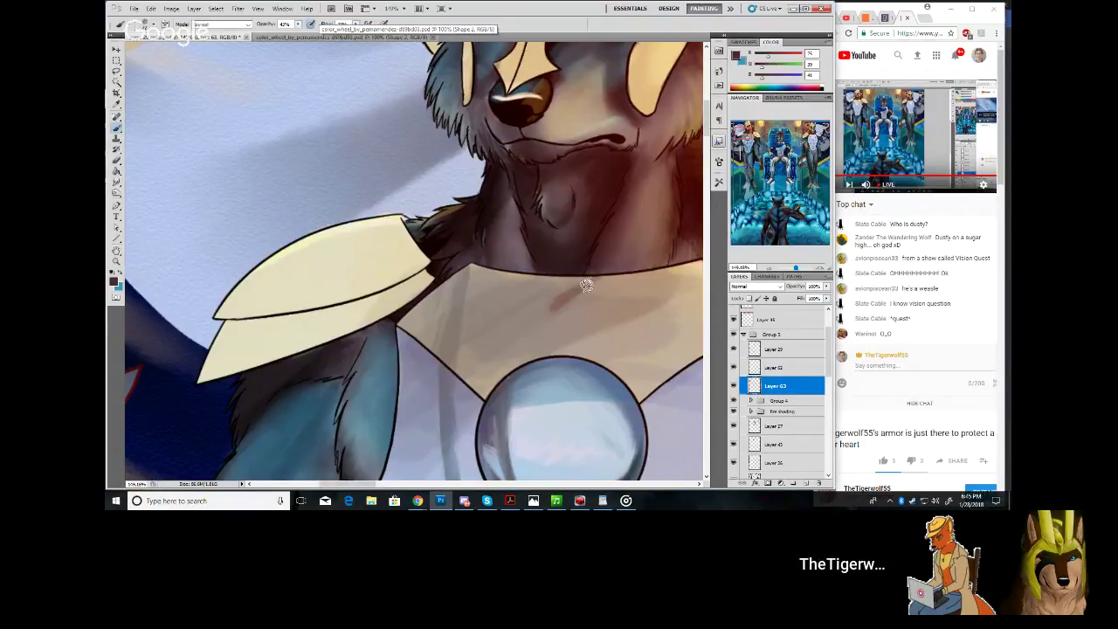
{"action": "mouse_move", "coordinate": [547, 320]}
{"action": "left_mouse_down"}
{"action": "mouse_move", "coordinate": [556, 311]}
{"action": "mouse_move", "coordinate": [522, 323]}
{"action": "mouse_move", "coordinate": [504, 271]}
{"action": "mouse_move", "coordinate": [542, 278]}
{"action": "mouse_move", "coordinate": [520, 307]}
{"action": "mouse_move", "coordinate": [546, 310]}
{"action": "mouse_move", "coordinate": [565, 286]}
{"action": "left_mouse_up"}
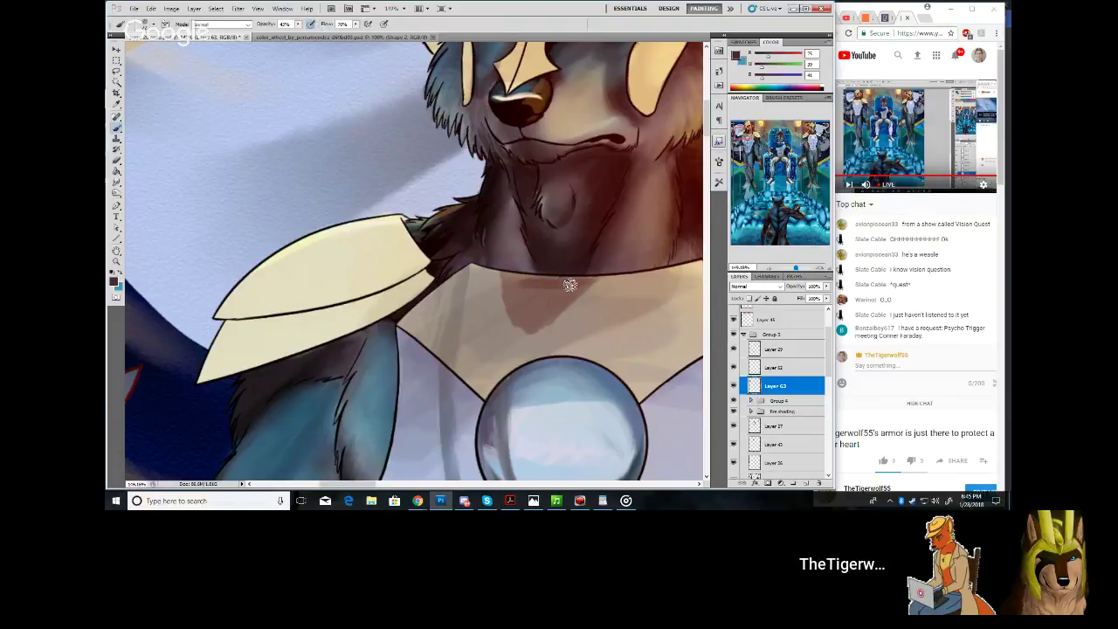
{"action": "mouse_move", "coordinate": [521, 278]}
{"action": "left_mouse_down"}
{"action": "mouse_move", "coordinate": [534, 290]}
{"action": "mouse_move", "coordinate": [527, 305]}
{"action": "mouse_move", "coordinate": [558, 300]}
{"action": "left_mouse_up"}
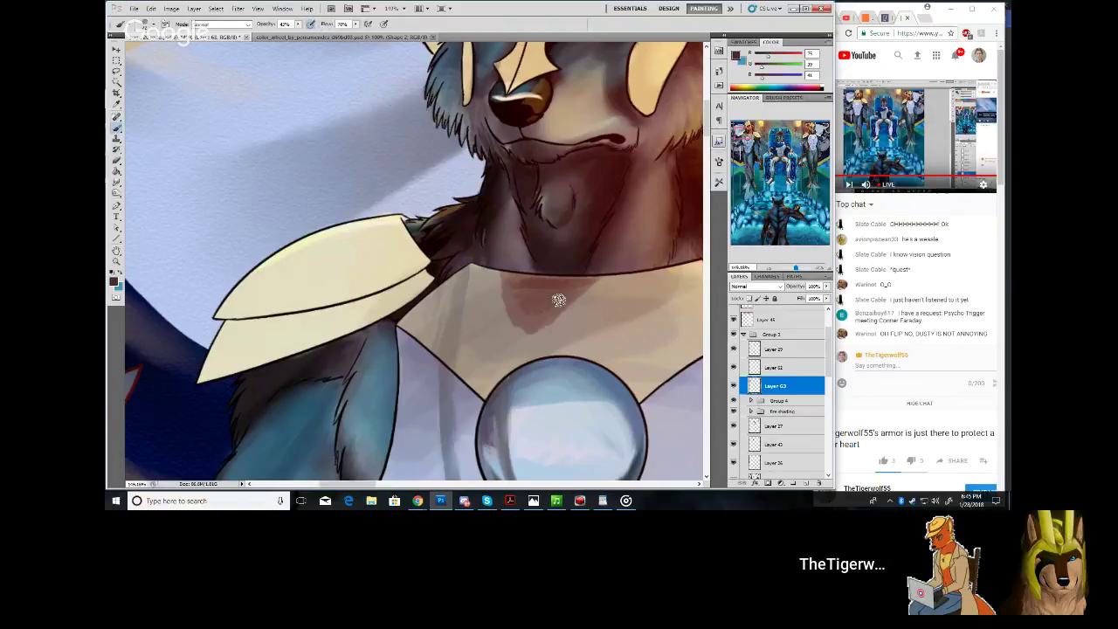
{"action": "left_click", "coordinate": [116, 183]}
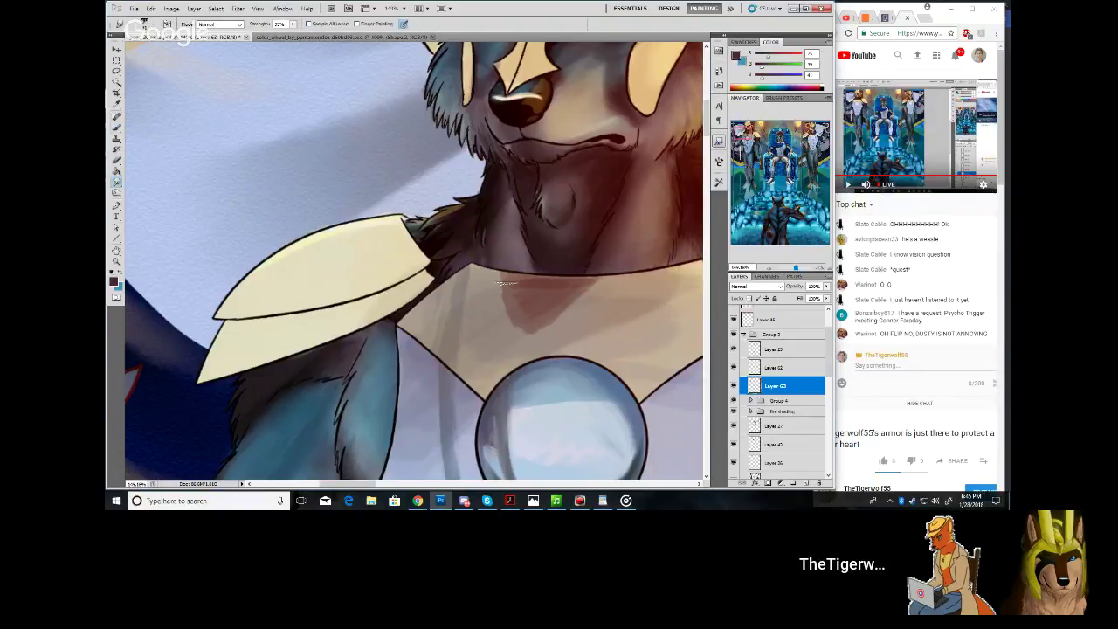
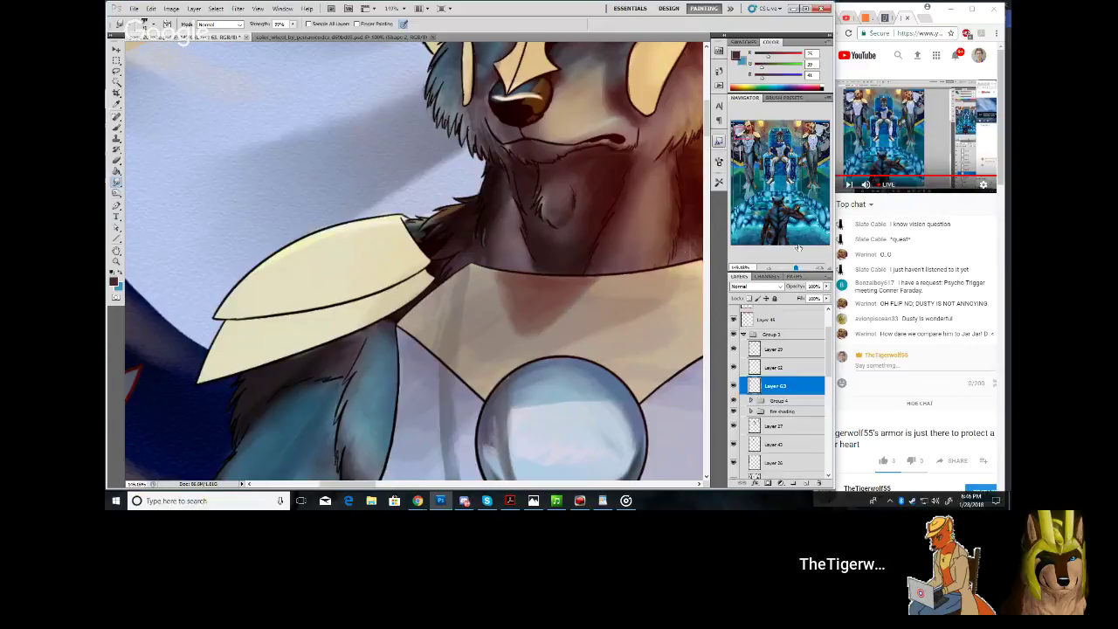
On the Hard Light layer, paint a pale yellow glow sampled from the torch flame onto the guard's shoulder plate nearest the torch
{"action": "left_click_drag", "start_coordinate": [795, 267], "coordinate": [793, 270]}
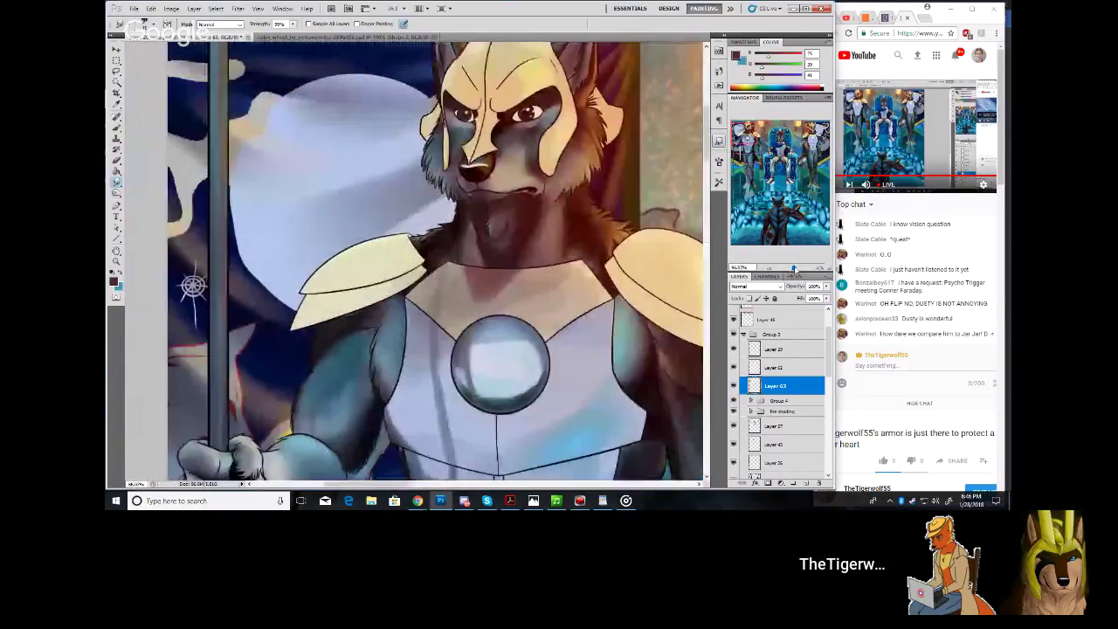
{"action": "left_click_drag", "start_coordinate": [742, 135], "coordinate": [752, 133]}
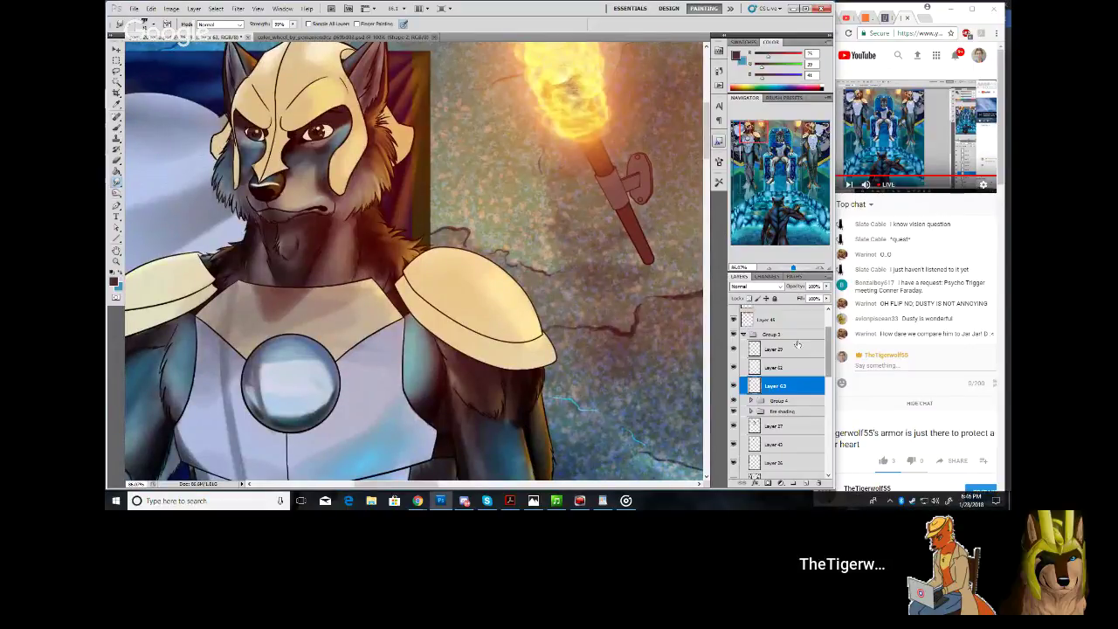
{"action": "left_click", "coordinate": [742, 321]}
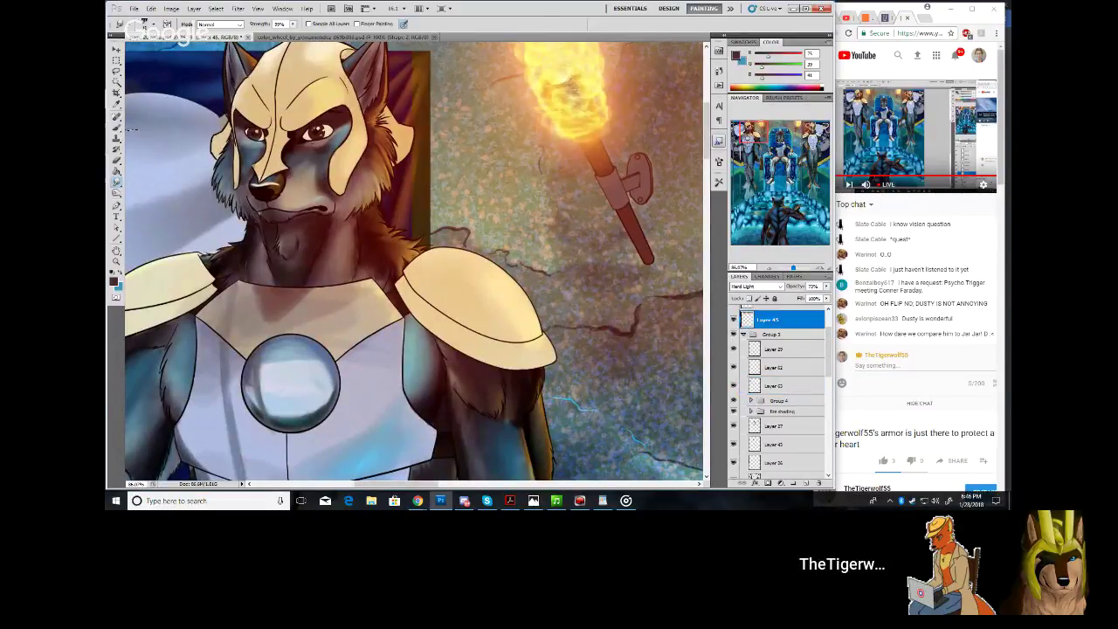
{"action": "key", "text": "b"}
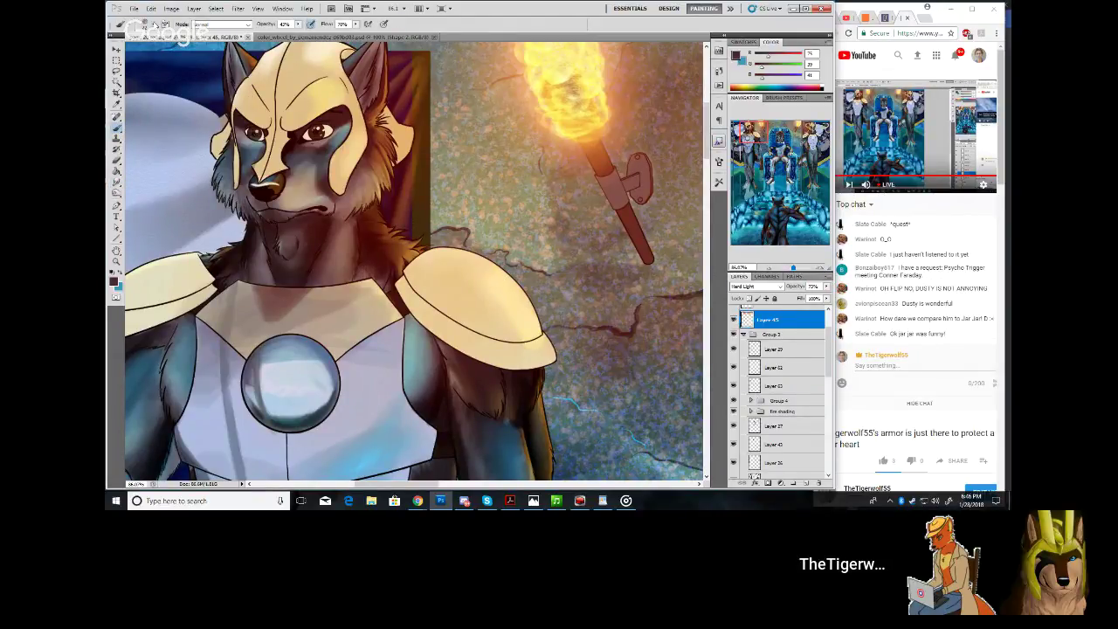
{"action": "left_click", "coordinate": [155, 24]}
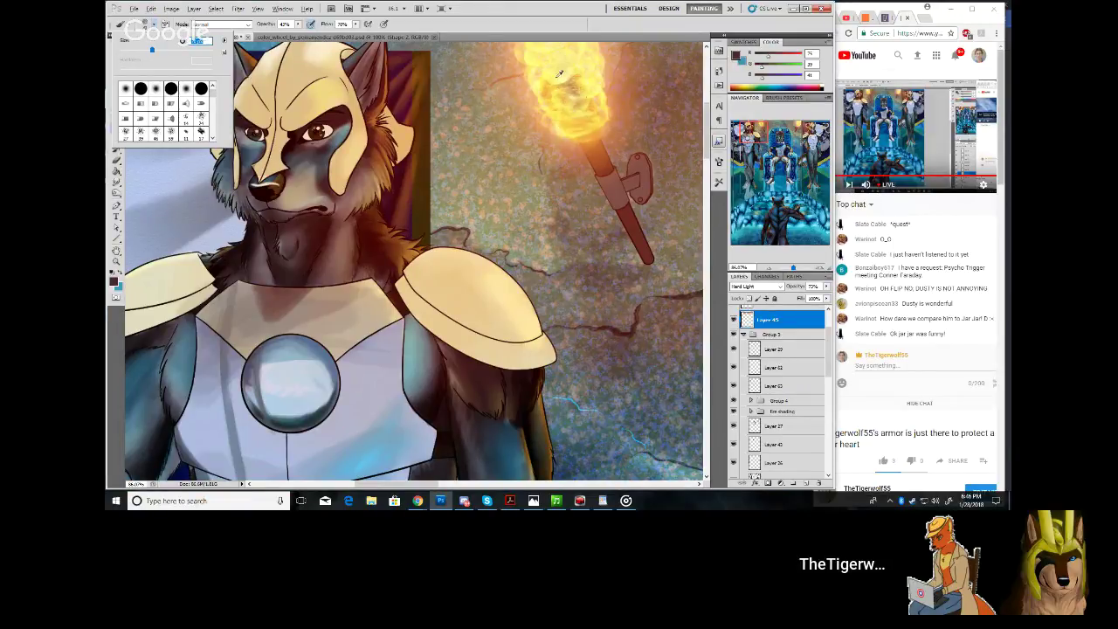
{"action": "left_click", "coordinate": [555, 77], "text": "alt"}
{"action": "left_click", "coordinate": [560, 82], "text": "alt"}
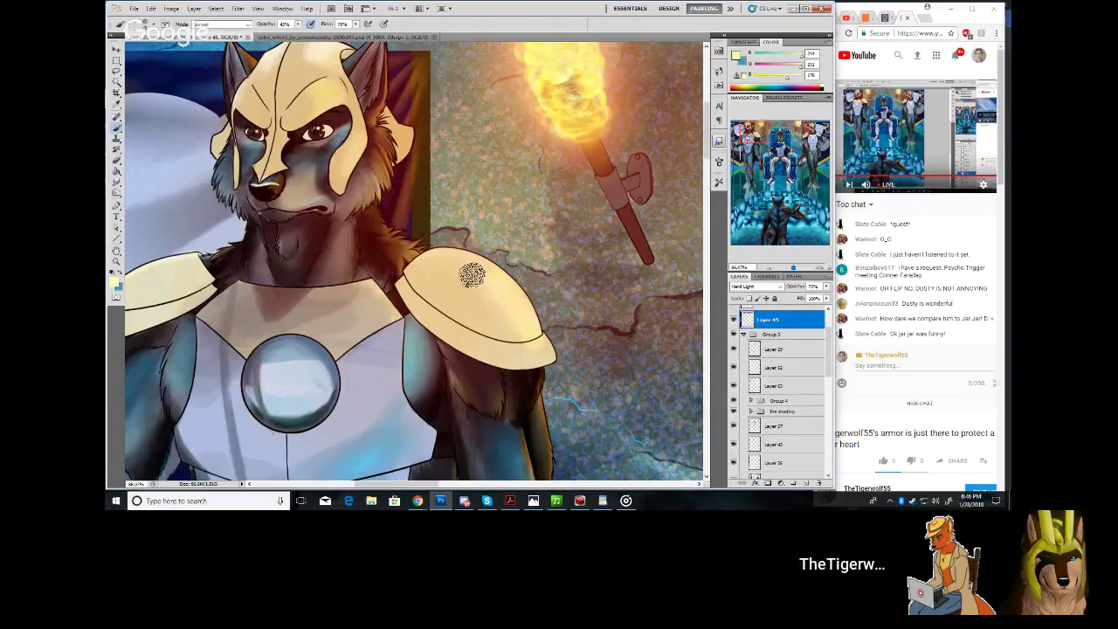
{"action": "mouse_move", "coordinate": [471, 275]}
{"action": "left_mouse_down"}
{"action": "mouse_move", "coordinate": [518, 295]}
{"action": "mouse_move", "coordinate": [493, 264]}
{"action": "mouse_move", "coordinate": [503, 274]}
{"action": "mouse_move", "coordinate": [462, 255]}
{"action": "mouse_move", "coordinate": [475, 253]}
{"action": "mouse_move", "coordinate": [516, 297]}
{"action": "mouse_move", "coordinate": [457, 253]}
{"action": "mouse_move", "coordinate": [526, 306]}
{"action": "mouse_move", "coordinate": [508, 273]}
{"action": "mouse_move", "coordinate": [536, 324]}
{"action": "mouse_move", "coordinate": [512, 285]}
{"action": "mouse_move", "coordinate": [458, 259]}
{"action": "mouse_move", "coordinate": [473, 253]}
{"action": "mouse_move", "coordinate": [512, 281]}
{"action": "mouse_move", "coordinate": [476, 250]}
{"action": "mouse_move", "coordinate": [527, 300]}
{"action": "mouse_move", "coordinate": [484, 252]}
{"action": "mouse_move", "coordinate": [520, 277]}
{"action": "mouse_move", "coordinate": [492, 260]}
{"action": "left_mouse_up"}
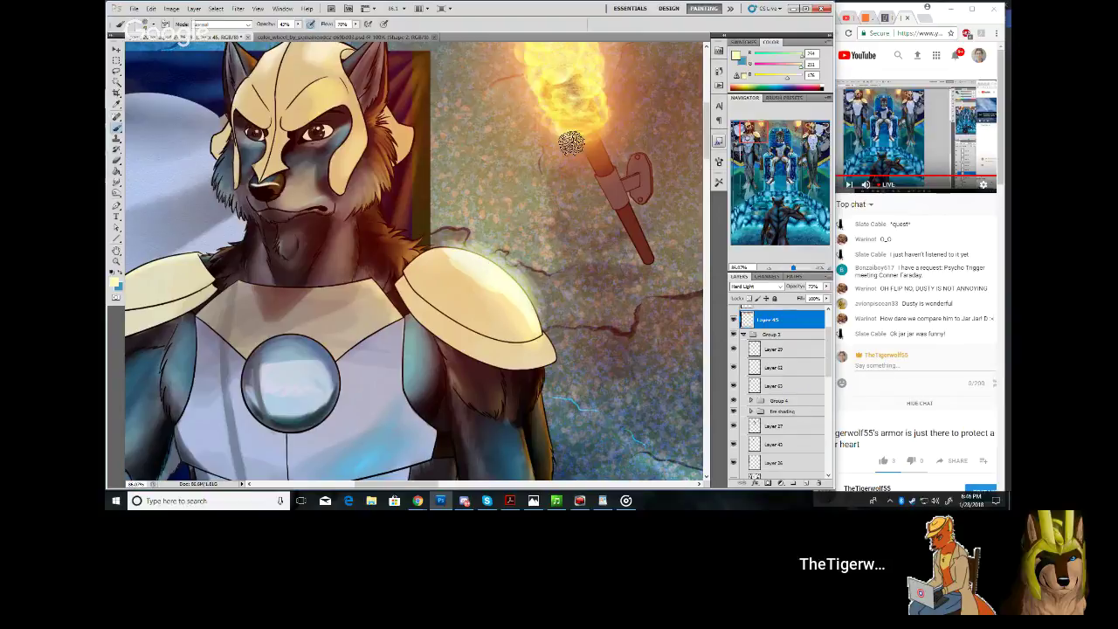
Change the brush colour to orange and paint a warm glow along the outer edge of the torch-side shoulder plate
{"action": "left_click", "coordinate": [736, 55]}
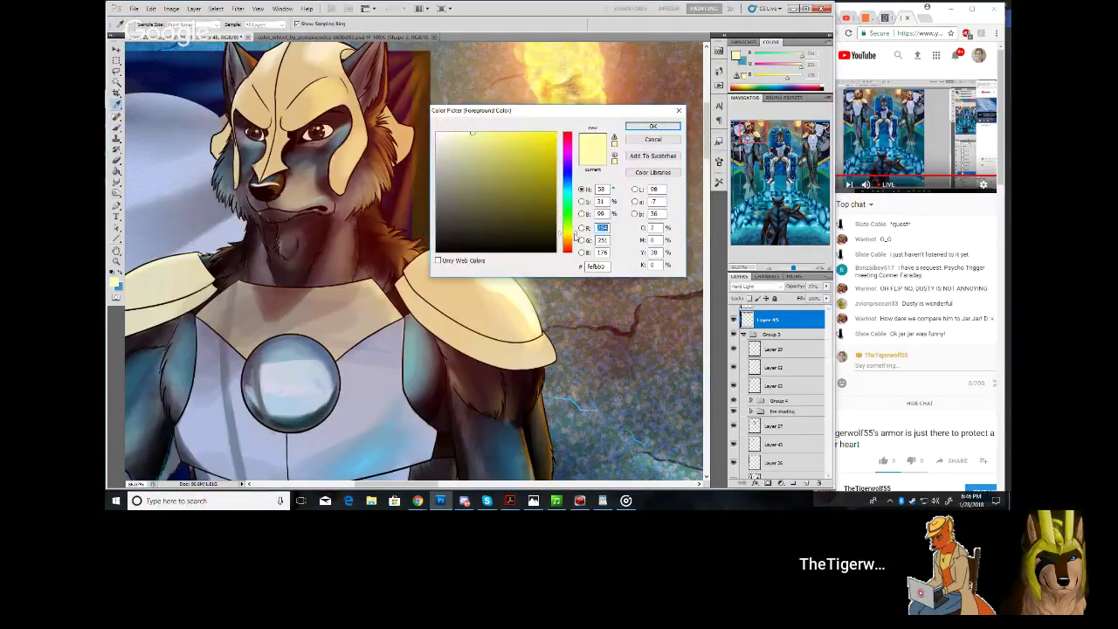
{"action": "left_click_drag", "start_coordinate": [576, 237], "coordinate": [577, 251]}
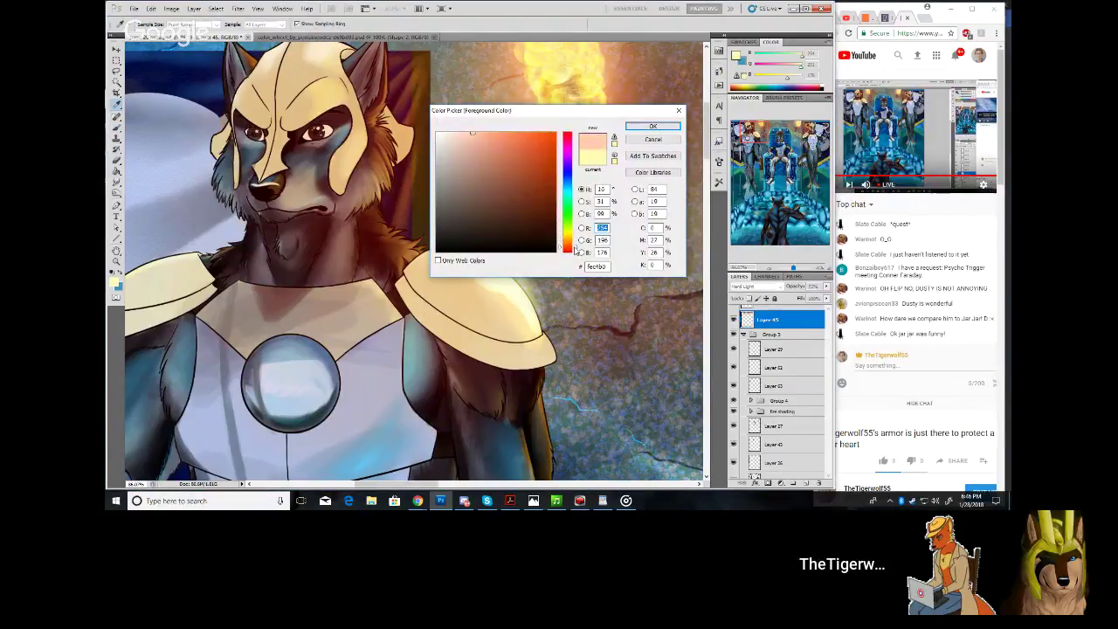
{"action": "left_click", "coordinate": [526, 141]}
{"action": "left_click", "coordinate": [662, 127]}
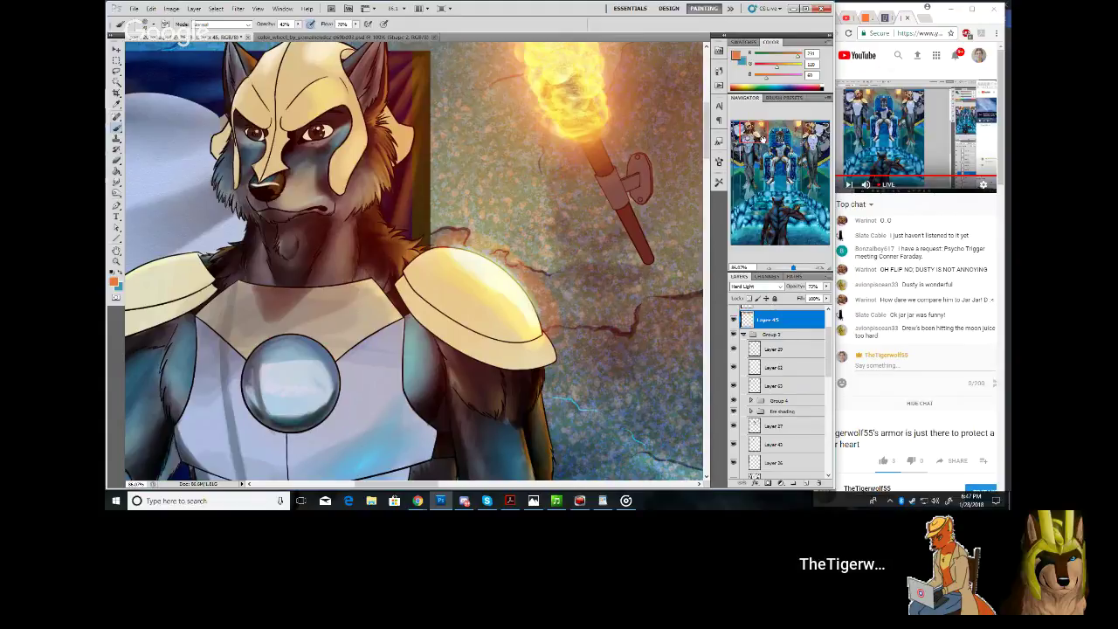
Paint orange torchlight on the torch-side ear and adjoining helmet edge of the guard
{"action": "left_click_drag", "start_coordinate": [760, 138], "coordinate": [738, 141]}
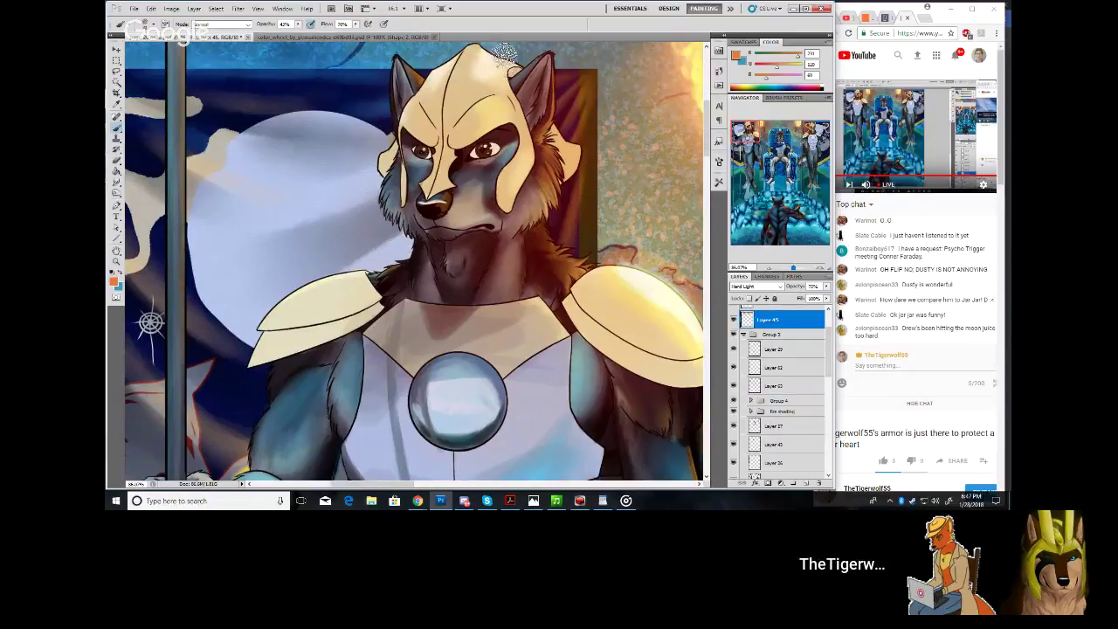
{"action": "left_click_drag", "start_coordinate": [511, 69], "coordinate": [510, 76]}
{"action": "left_click_drag", "start_coordinate": [749, 127], "coordinate": [755, 128]}
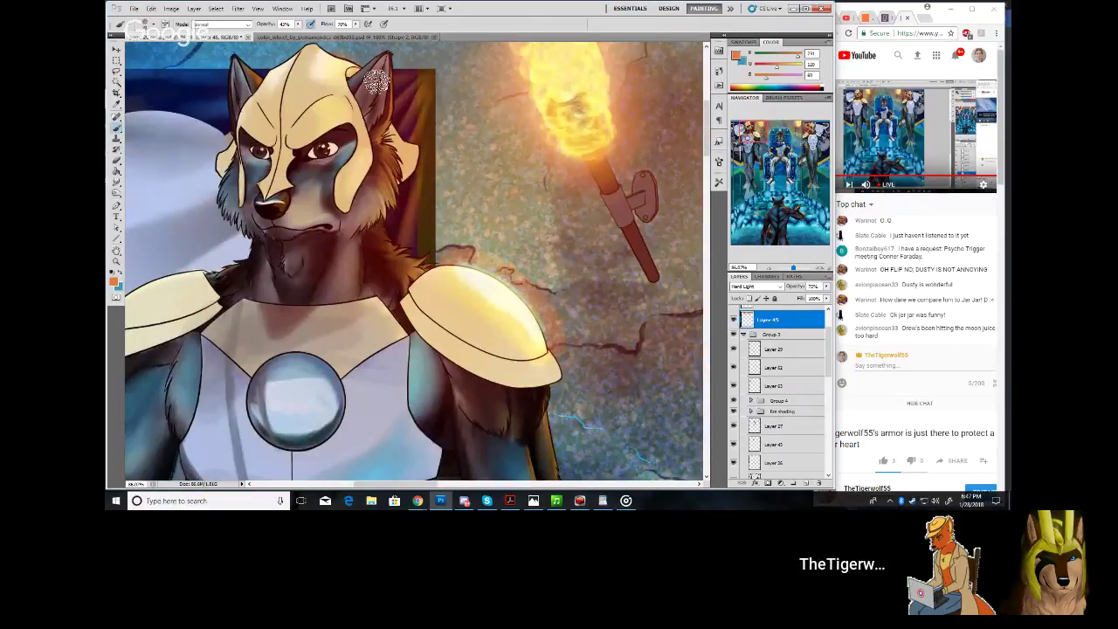
{"action": "scroll", "coordinate": [337, 151], "scroll_direction": "up", "scroll_amount": 3}
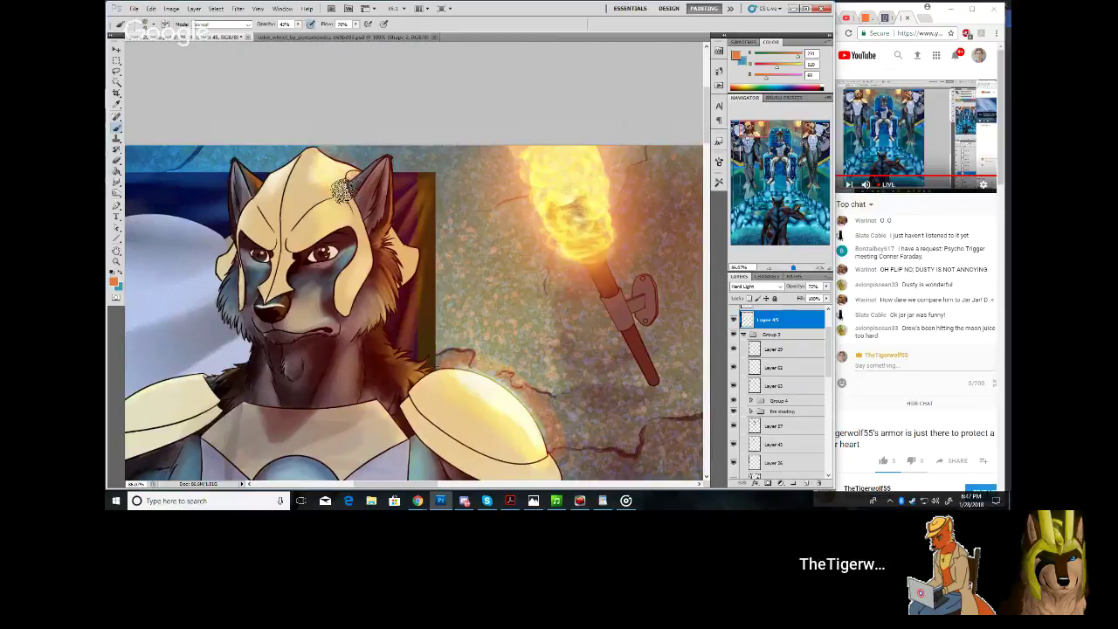
{"action": "mouse_move", "coordinate": [356, 153]}
{"action": "left_mouse_down"}
{"action": "mouse_move", "coordinate": [320, 184]}
{"action": "mouse_move", "coordinate": [335, 185]}
{"action": "mouse_move", "coordinate": [323, 162]}
{"action": "mouse_move", "coordinate": [360, 155]}
{"action": "mouse_move", "coordinate": [338, 145]}
{"action": "mouse_move", "coordinate": [368, 157]}
{"action": "left_mouse_up"}
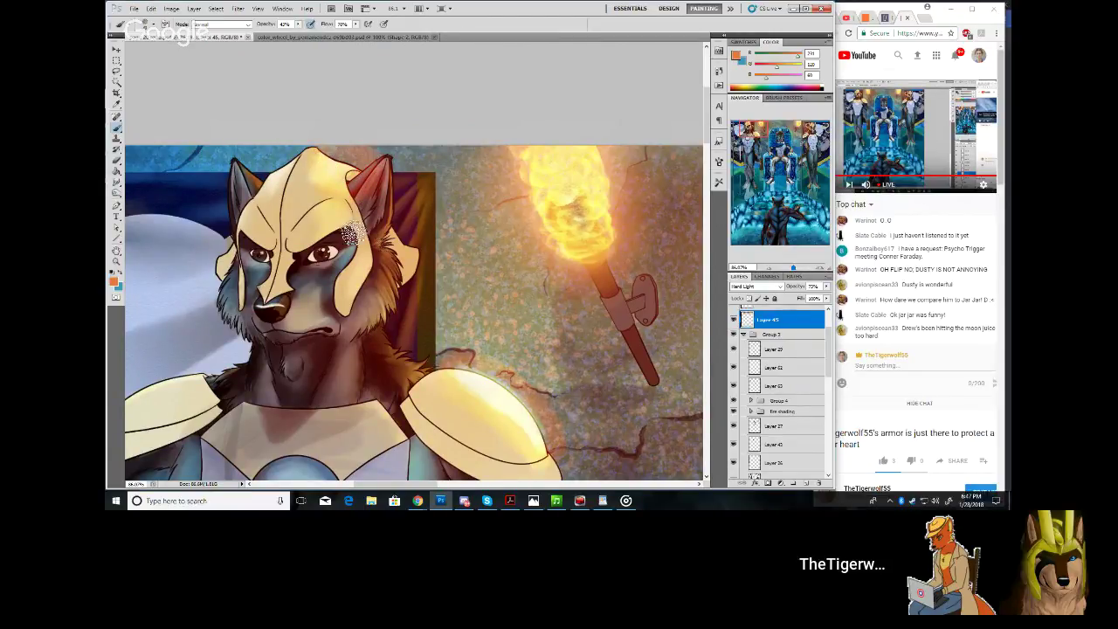
Add orange torchlight beside the guard's torch-side helmet edge, then paint pale yellow highlights sampled from the flame on the helmet
{"action": "mouse_move", "coordinate": [422, 246]}
{"action": "left_mouse_down"}
{"action": "mouse_move", "coordinate": [355, 248]}
{"action": "mouse_move", "coordinate": [354, 220]}
{"action": "mouse_move", "coordinate": [369, 262]}
{"action": "mouse_move", "coordinate": [357, 222]}
{"action": "mouse_move", "coordinate": [366, 260]}
{"action": "mouse_move", "coordinate": [355, 226]}
{"action": "mouse_move", "coordinate": [352, 293]}
{"action": "mouse_move", "coordinate": [364, 262]}
{"action": "mouse_move", "coordinate": [346, 285]}
{"action": "mouse_move", "coordinate": [350, 272]}
{"action": "mouse_move", "coordinate": [362, 360]}
{"action": "mouse_move", "coordinate": [336, 278]}
{"action": "mouse_move", "coordinate": [353, 236]}
{"action": "mouse_move", "coordinate": [355, 311]}
{"action": "mouse_move", "coordinate": [358, 214]}
{"action": "mouse_move", "coordinate": [353, 267]}
{"action": "left_mouse_up"}
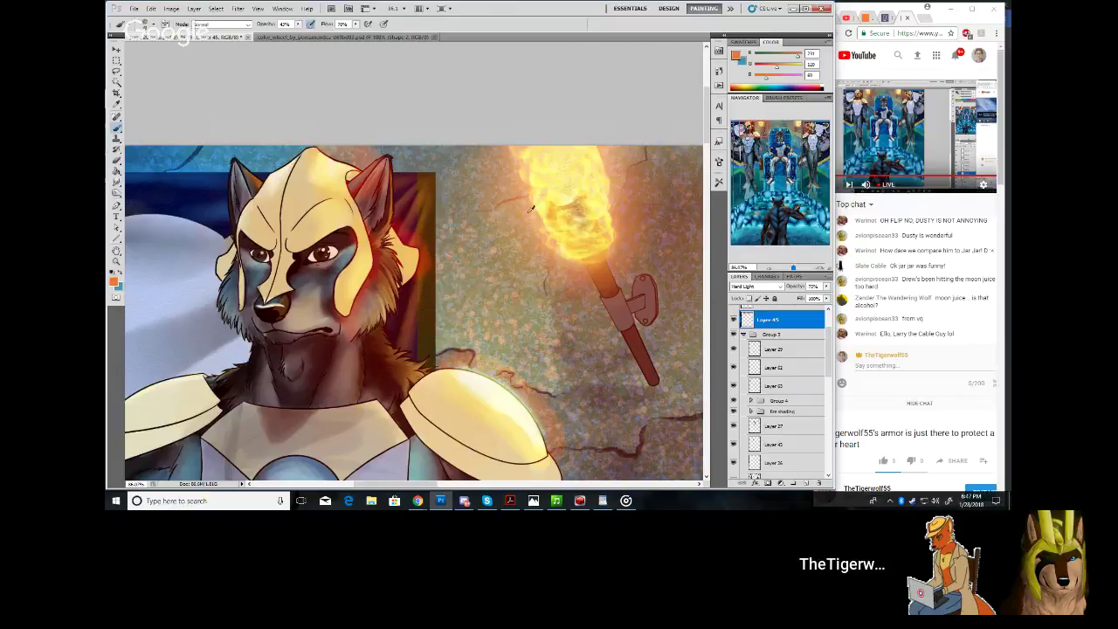
{"action": "left_click", "coordinate": [574, 198], "text": "alt"}
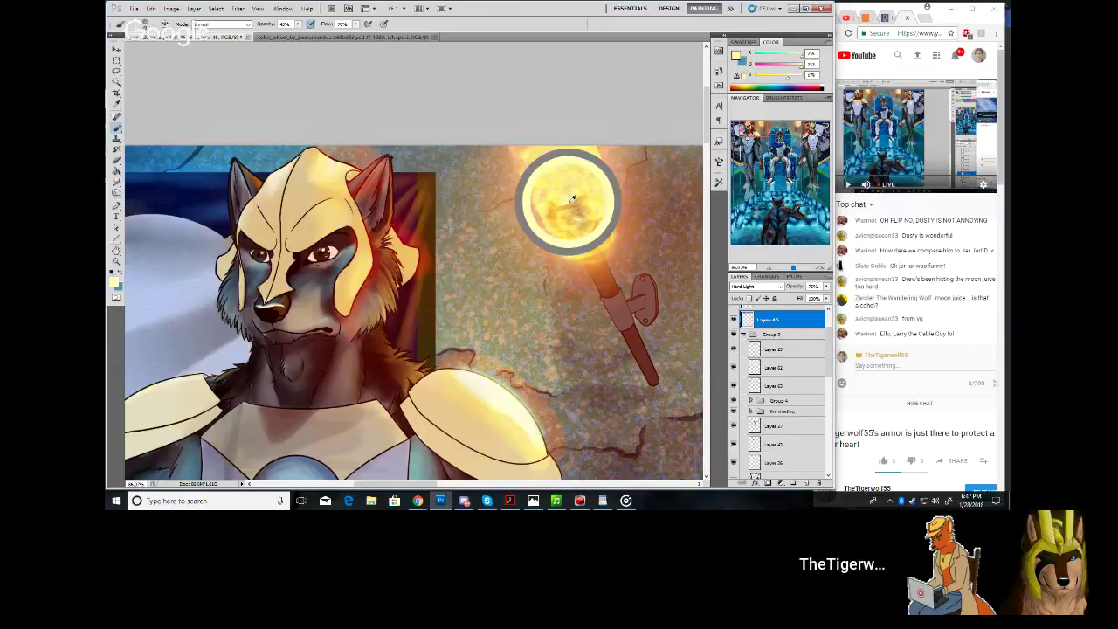
{"action": "mouse_move", "coordinate": [342, 164]}
{"action": "left_mouse_down"}
{"action": "mouse_move", "coordinate": [349, 173]}
{"action": "mouse_move", "coordinate": [325, 162]}
{"action": "left_mouse_up"}
{"action": "mouse_move", "coordinate": [365, 216]}
{"action": "left_mouse_down"}
{"action": "mouse_move", "coordinate": [366, 262]}
{"action": "mouse_move", "coordinate": [360, 238]}
{"action": "mouse_move", "coordinate": [352, 288]}
{"action": "mouse_move", "coordinate": [370, 247]}
{"action": "mouse_move", "coordinate": [342, 290]}
{"action": "mouse_move", "coordinate": [346, 280]}
{"action": "mouse_move", "coordinate": [349, 309]}
{"action": "mouse_move", "coordinate": [341, 276]}
{"action": "left_mouse_up"}
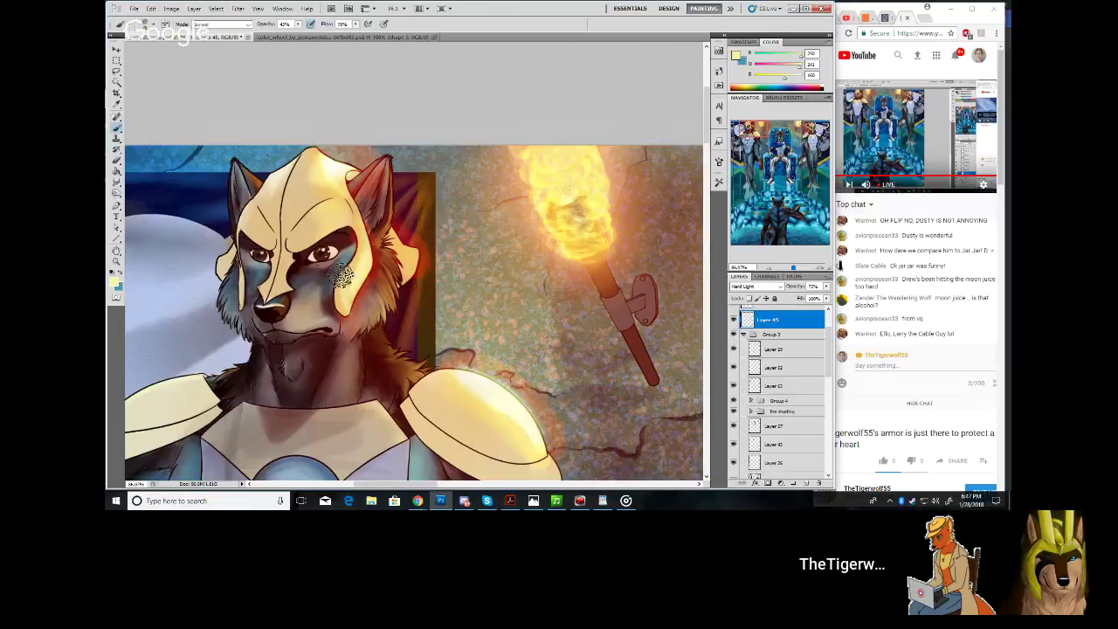
{"action": "mouse_move", "coordinate": [401, 241]}
{"action": "left_mouse_down"}
{"action": "mouse_move", "coordinate": [415, 273]}
{"action": "mouse_move", "coordinate": [397, 238]}
{"action": "mouse_move", "coordinate": [431, 273]}
{"action": "mouse_move", "coordinate": [409, 239]}
{"action": "mouse_move", "coordinate": [421, 281]}
{"action": "mouse_move", "coordinate": [396, 233]}
{"action": "mouse_move", "coordinate": [409, 264]}
{"action": "mouse_move", "coordinate": [371, 246]}
{"action": "left_mouse_up"}
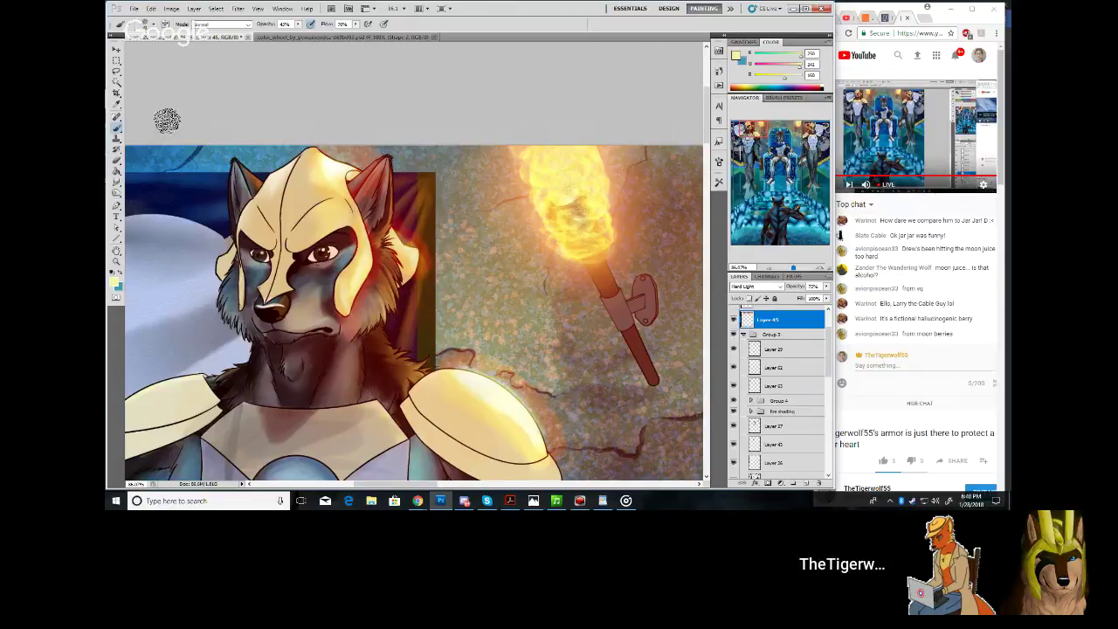
Lasso the painted glow around the guard's head and torch-side shoulder, extending the selection down past his upper arm
{"action": "left_click", "coordinate": [117, 73]}
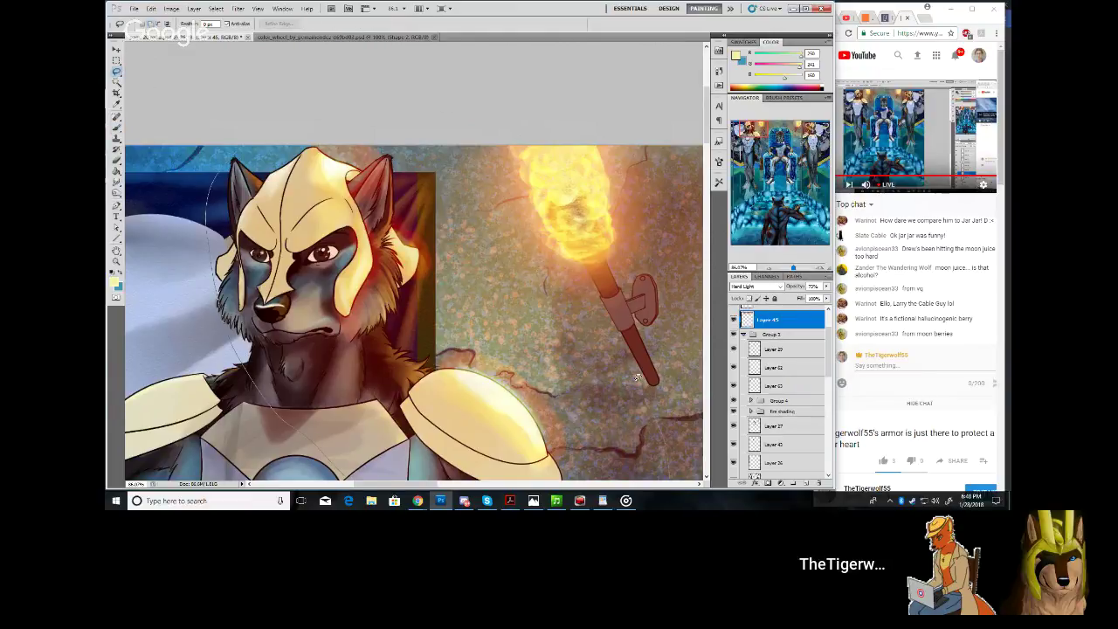
{"action": "left_click_drag", "start_coordinate": [548, 150], "coordinate": [545, 158]}
{"action": "left_click_drag", "start_coordinate": [757, 134], "coordinate": [756, 137]}
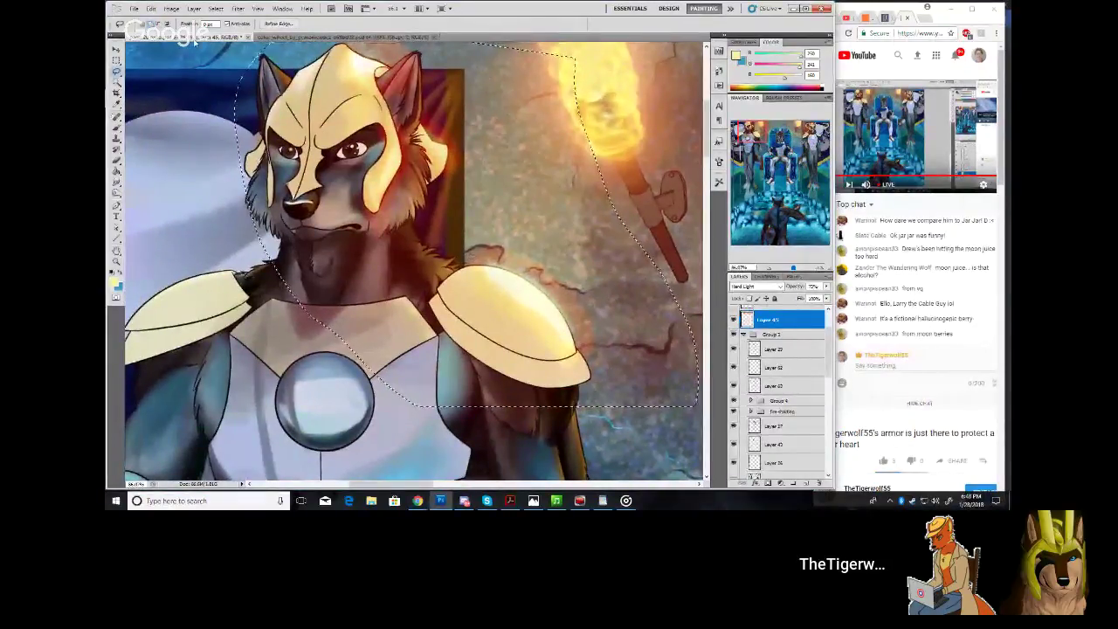
{"action": "left_click_drag", "start_coordinate": [404, 398], "coordinate": [685, 406]}
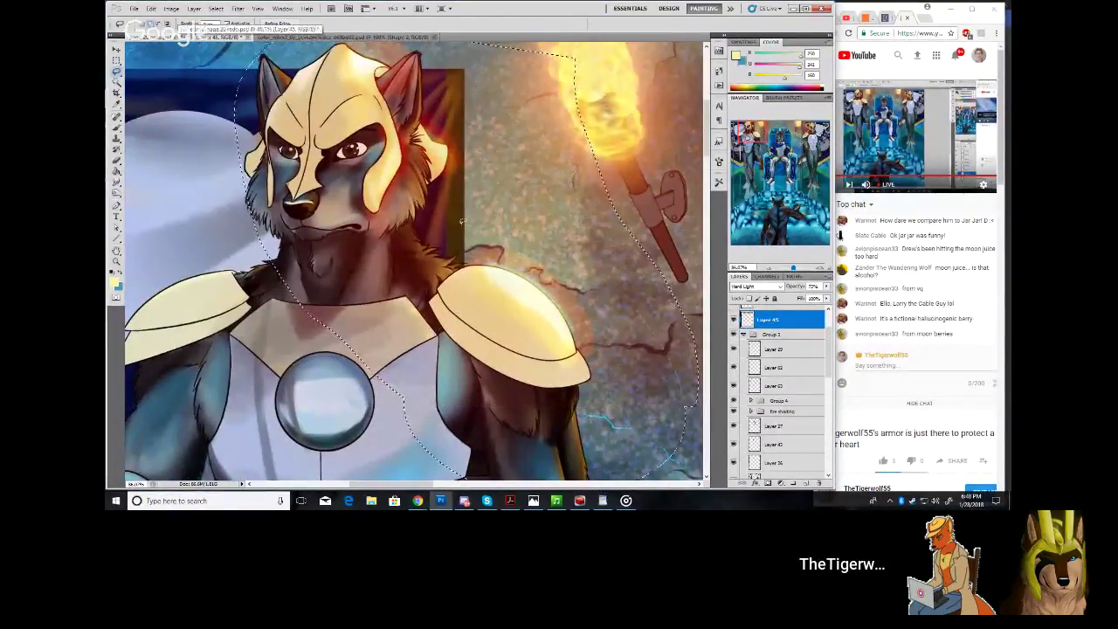
{"action": "mouse_move", "coordinate": [754, 134]}
{"action": "left_mouse_down"}
{"action": "mouse_move", "coordinate": [749, 118]}
{"action": "mouse_move", "coordinate": [773, 126]}
{"action": "left_mouse_up"}
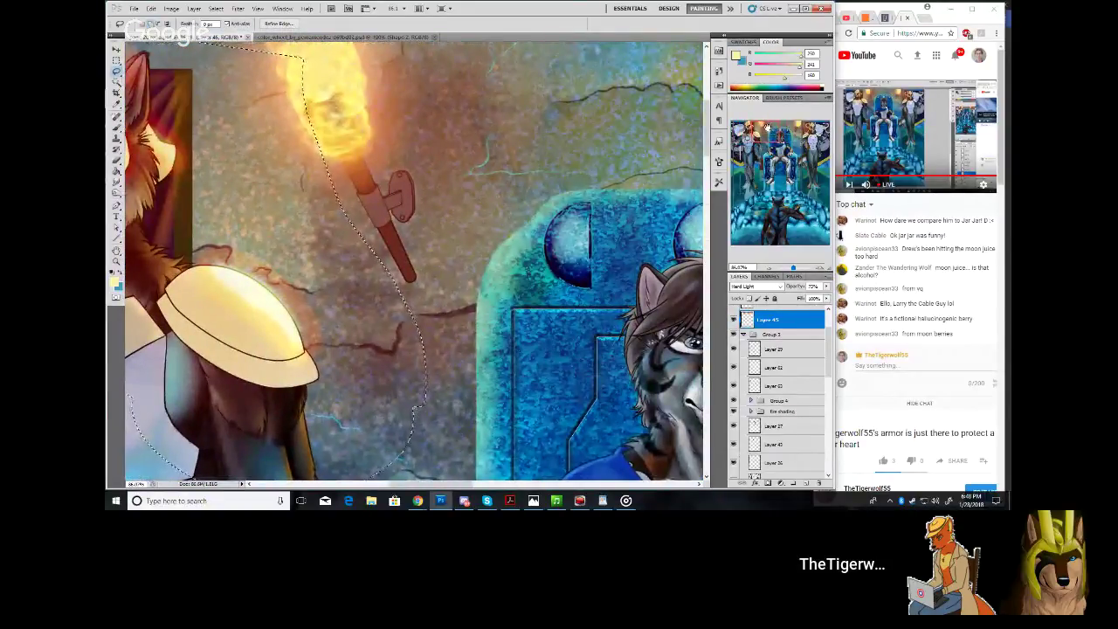
{"action": "left_click_drag", "start_coordinate": [765, 129], "coordinate": [744, 139]}
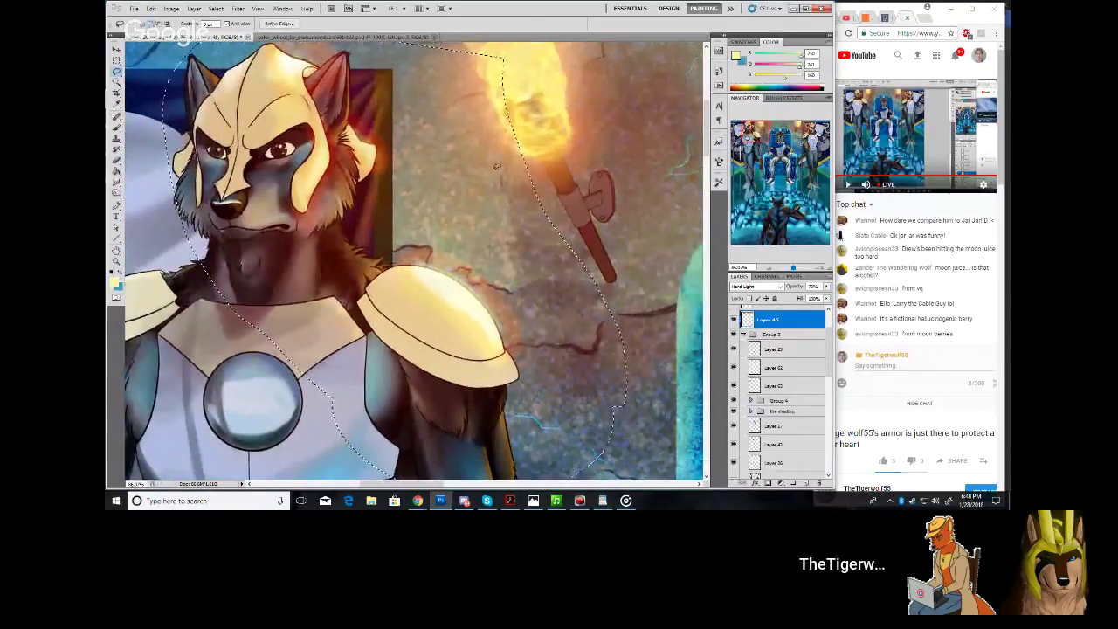
Soften the selected torchlight with a Gaussian Blur, using a larger radius than the preset one, and clear the selection
{"action": "left_click", "coordinate": [171, 9]}
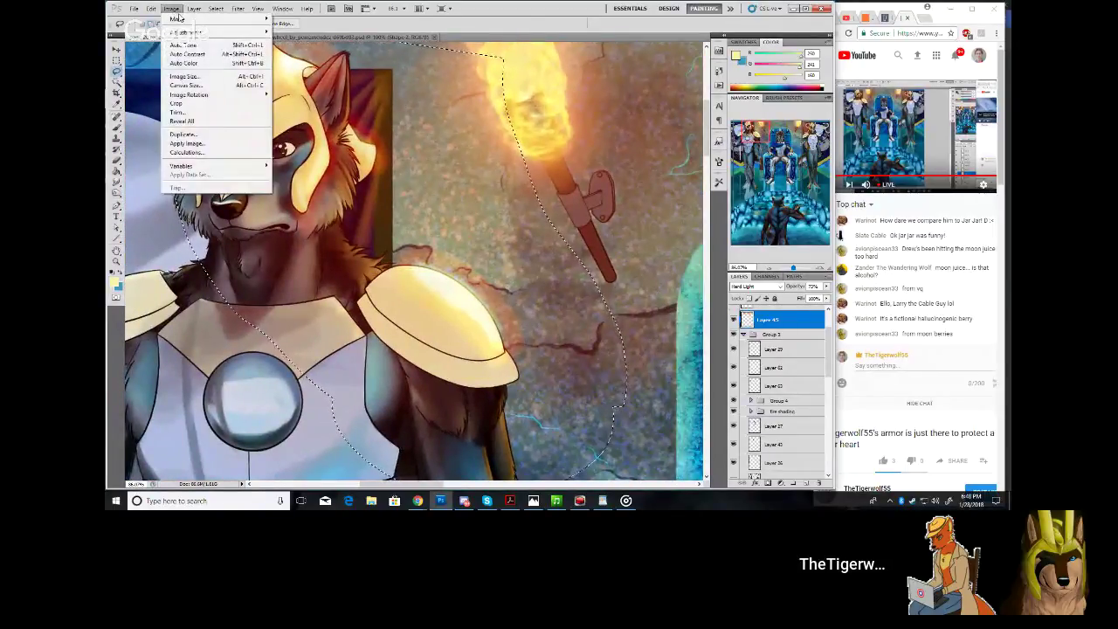
{"action": "mouse_move", "coordinate": [177, 20]}
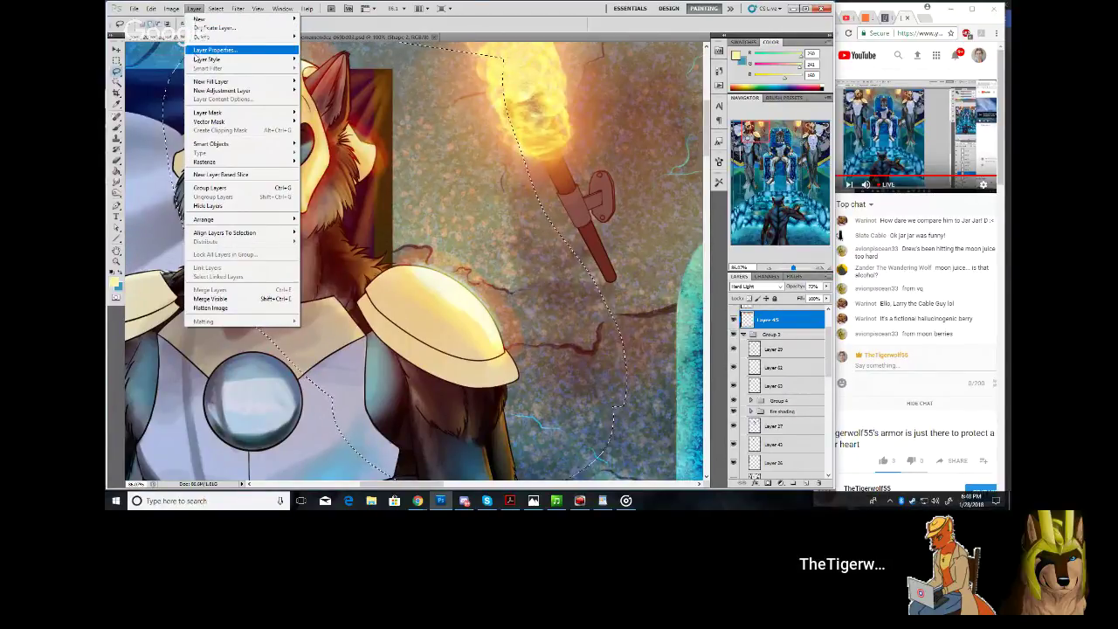
{"action": "mouse_move", "coordinate": [200, 61]}
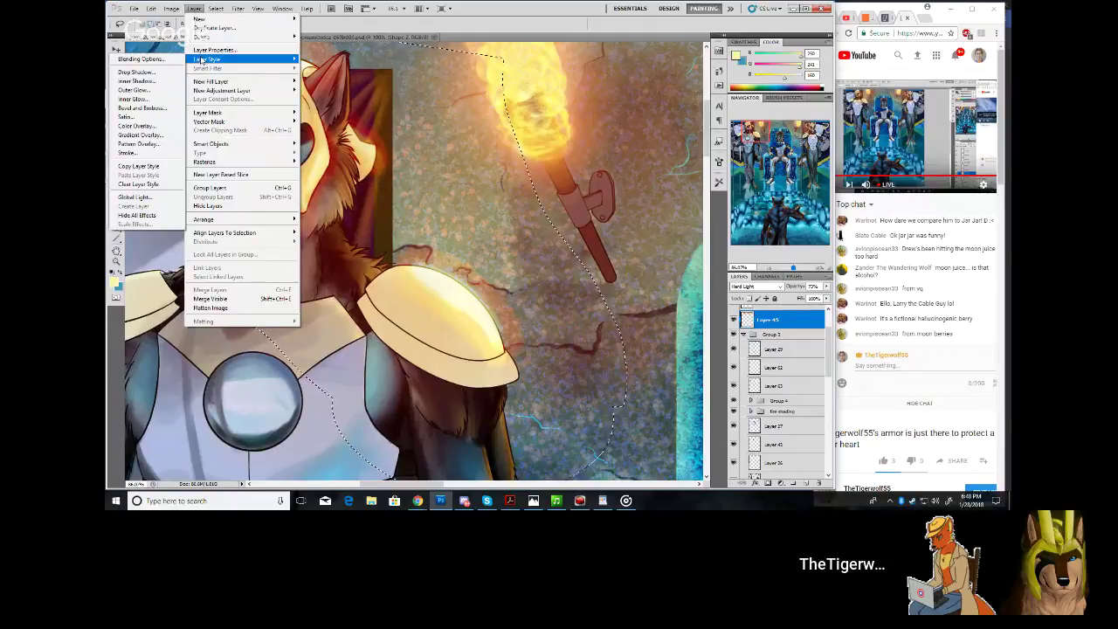
{"action": "mouse_move", "coordinate": [237, 9]}
{"action": "mouse_move", "coordinate": [271, 100]}
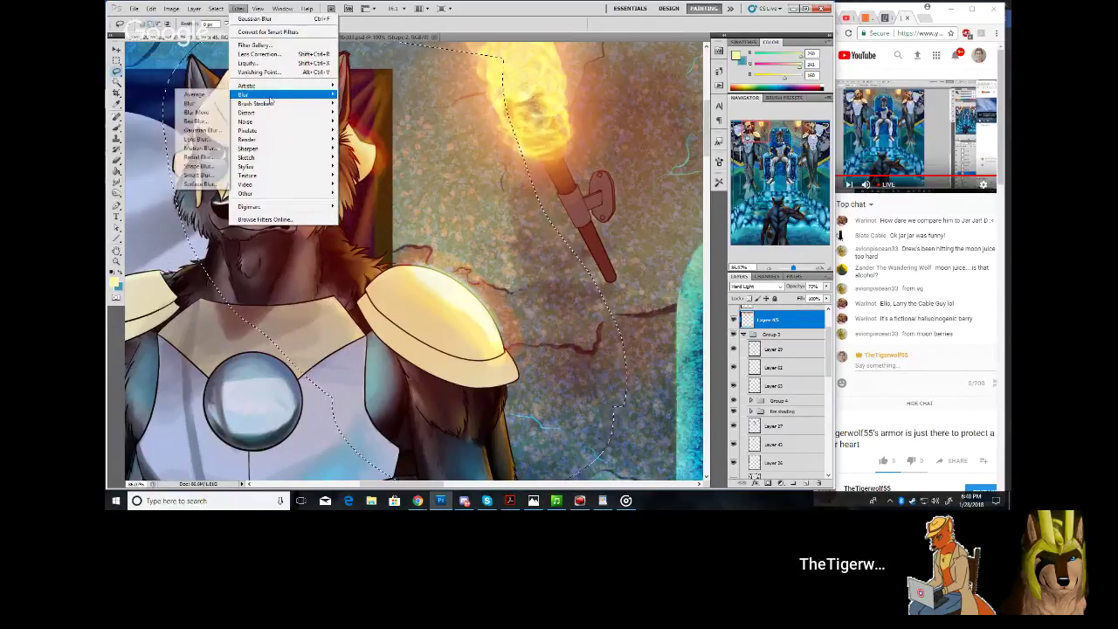
{"action": "left_click", "coordinate": [218, 131]}
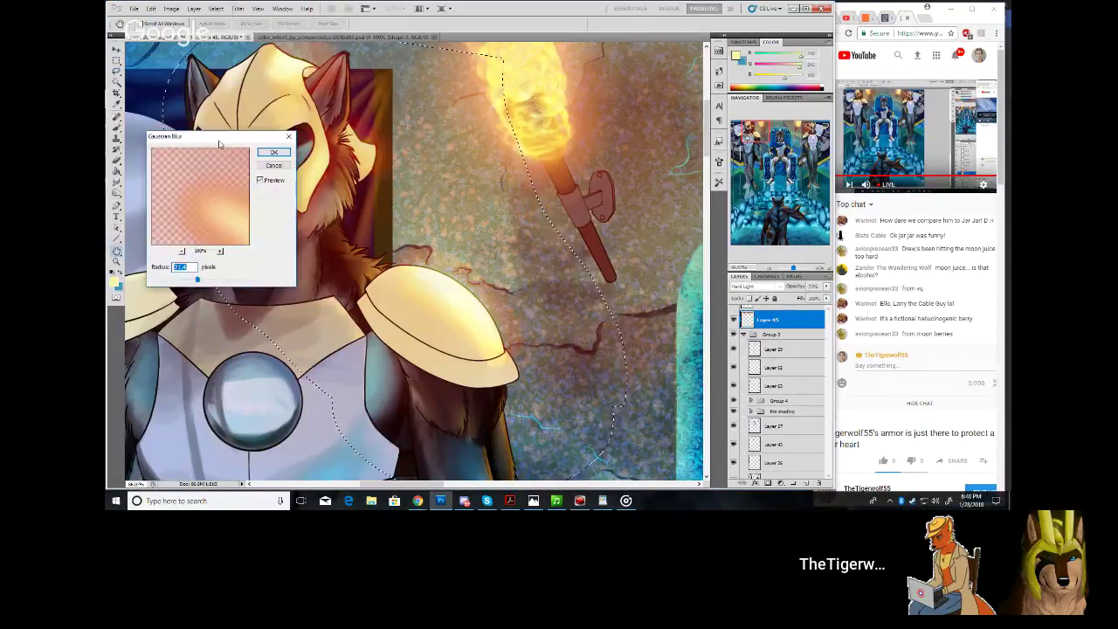
{"action": "left_click_drag", "start_coordinate": [217, 142], "coordinate": [207, 189]}
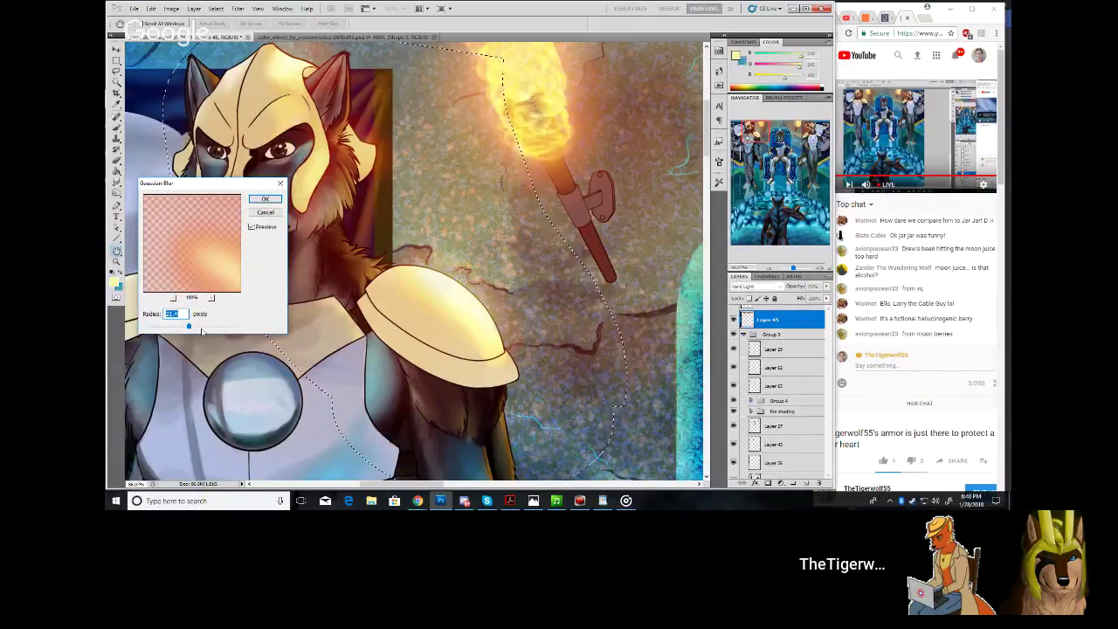
{"action": "left_click_drag", "start_coordinate": [203, 329], "coordinate": [213, 332]}
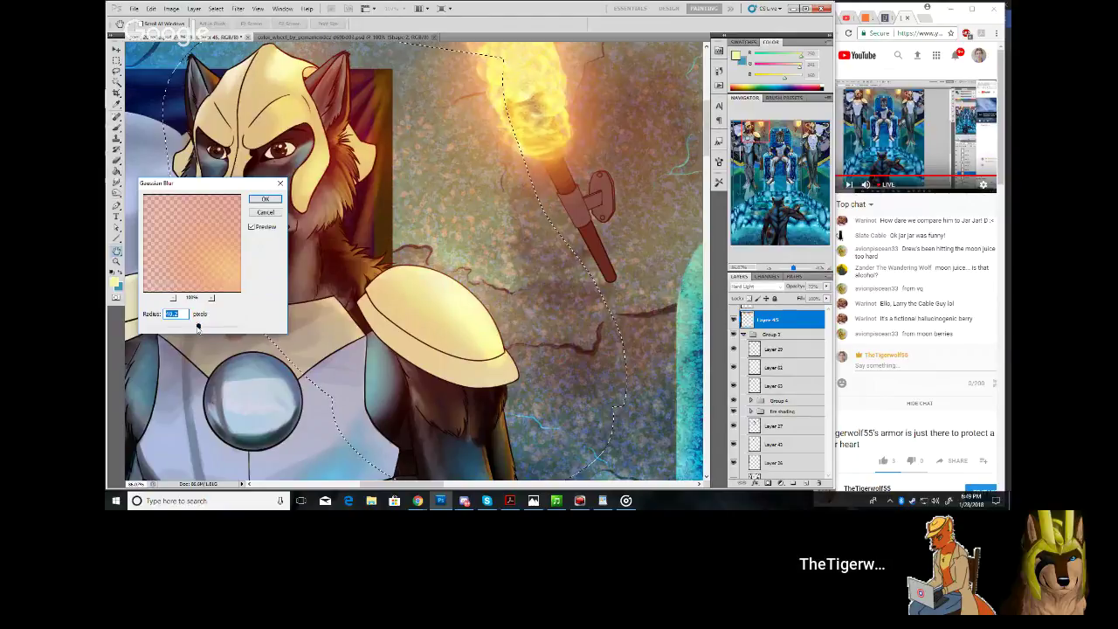
{"action": "left_click_drag", "start_coordinate": [198, 327], "coordinate": [191, 329]}
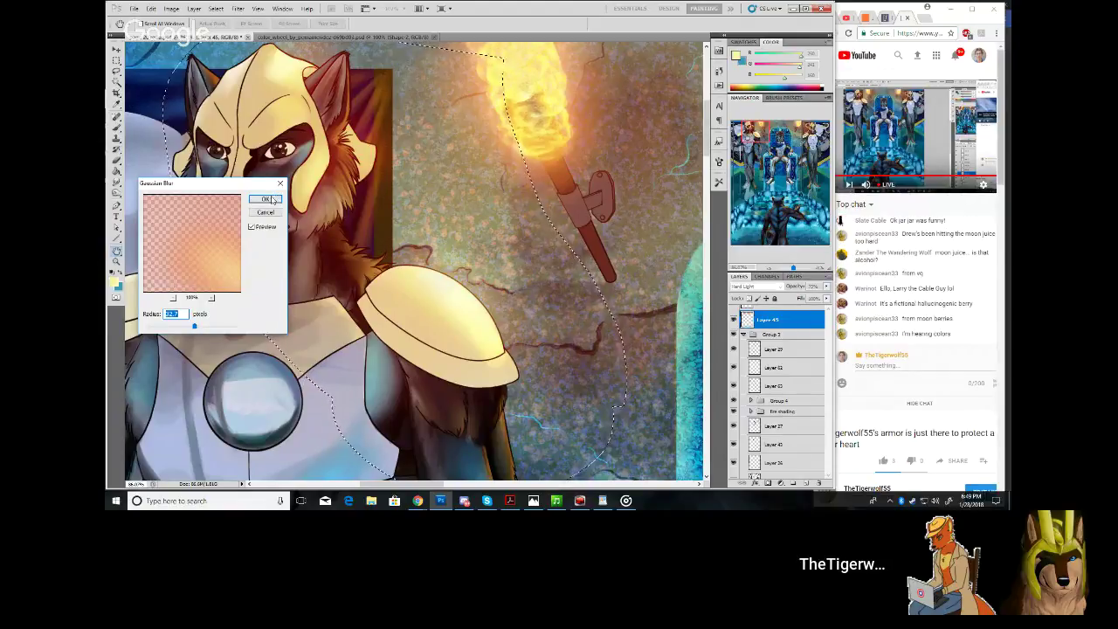
{"action": "key", "text": "Return"}
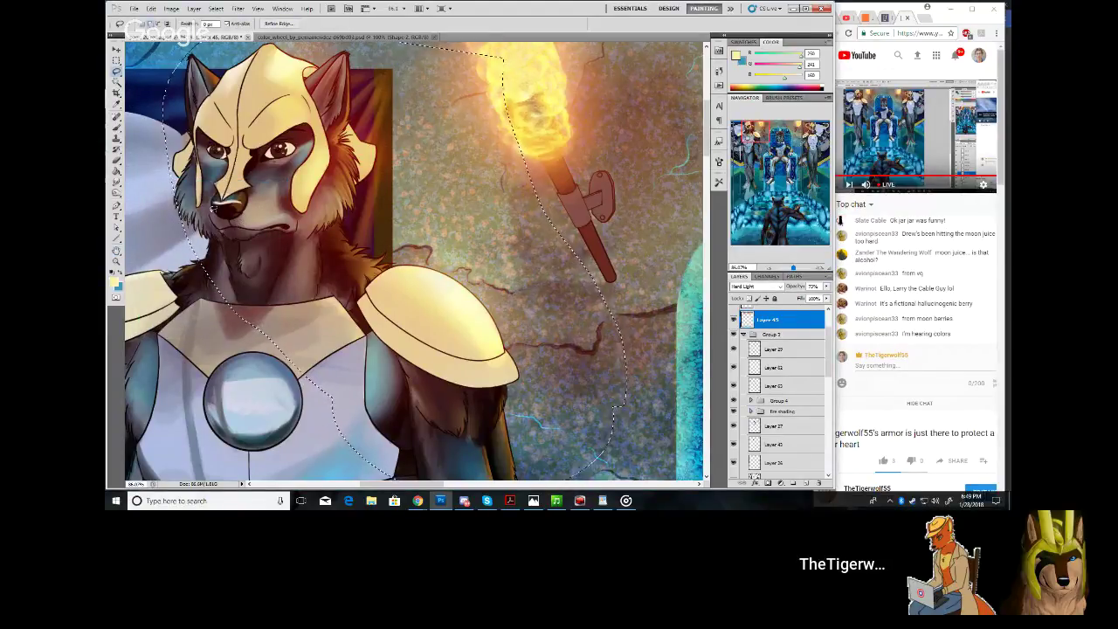
{"action": "left_click", "coordinate": [117, 60]}
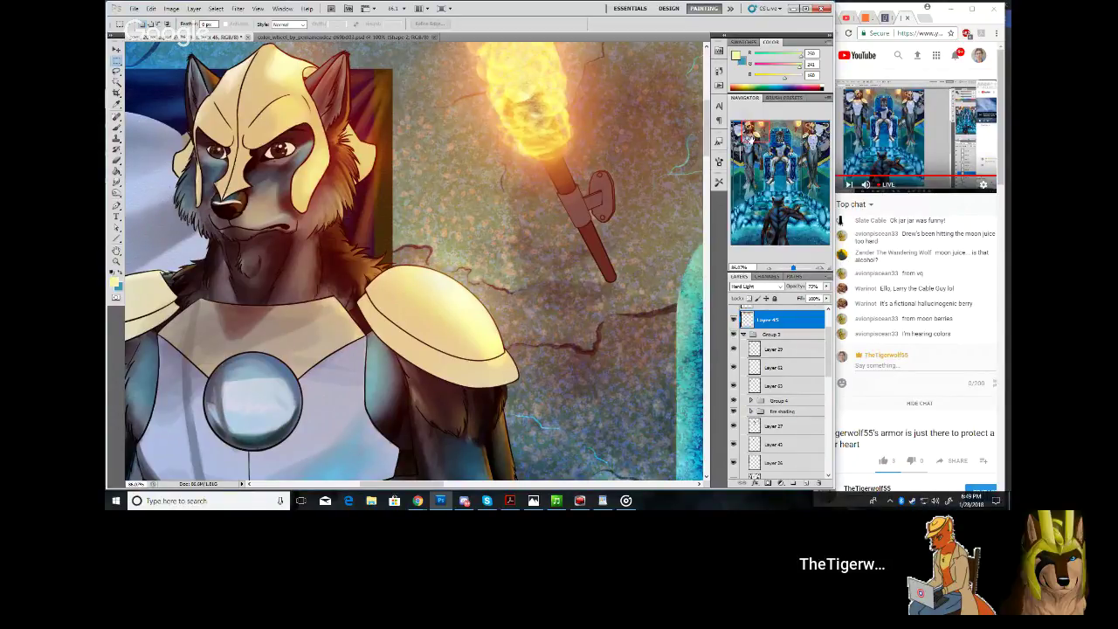
Change the brush colour to orange-brown and paint a torchlight glow over the upper torch-side edge of the guard's chest orb
{"action": "left_click_drag", "start_coordinate": [749, 139], "coordinate": [724, 155]}
{"action": "left_click", "coordinate": [116, 127]}
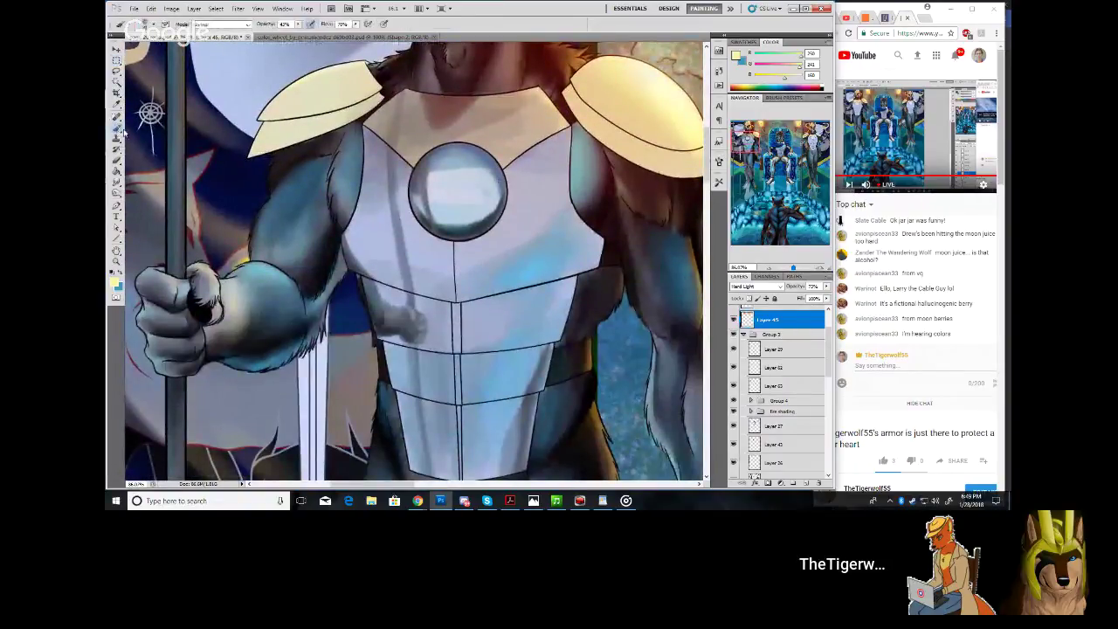
{"action": "mouse_move", "coordinate": [483, 160]}
{"action": "left_mouse_down"}
{"action": "mouse_move", "coordinate": [476, 150]}
{"action": "mouse_move", "coordinate": [496, 171]}
{"action": "mouse_move", "coordinate": [487, 160]}
{"action": "left_mouse_up"}
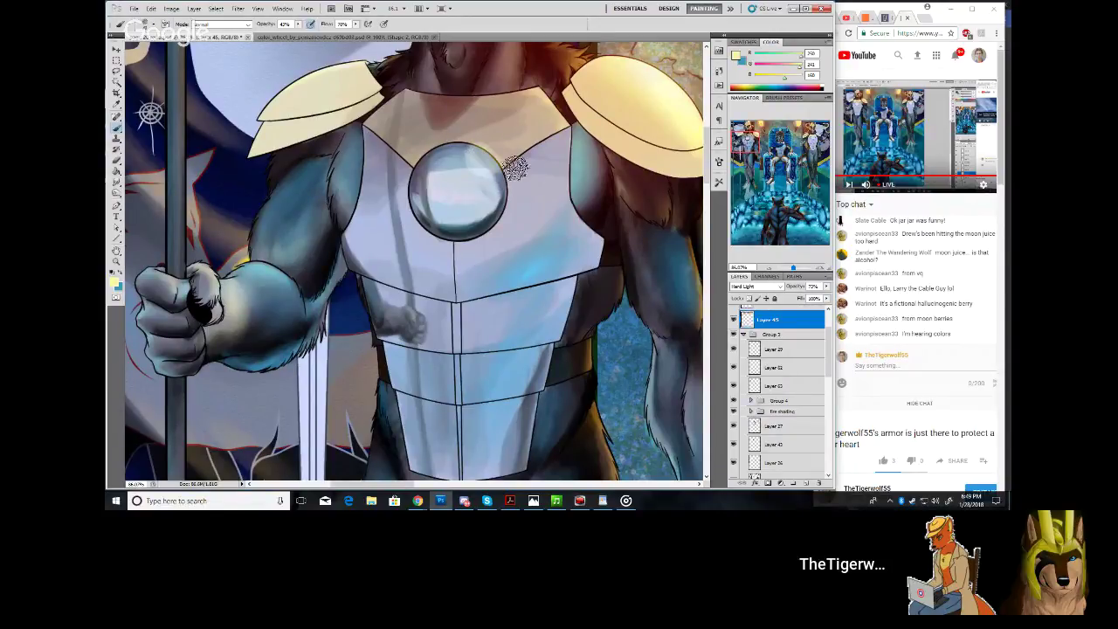
{"action": "left_click", "coordinate": [738, 58]}
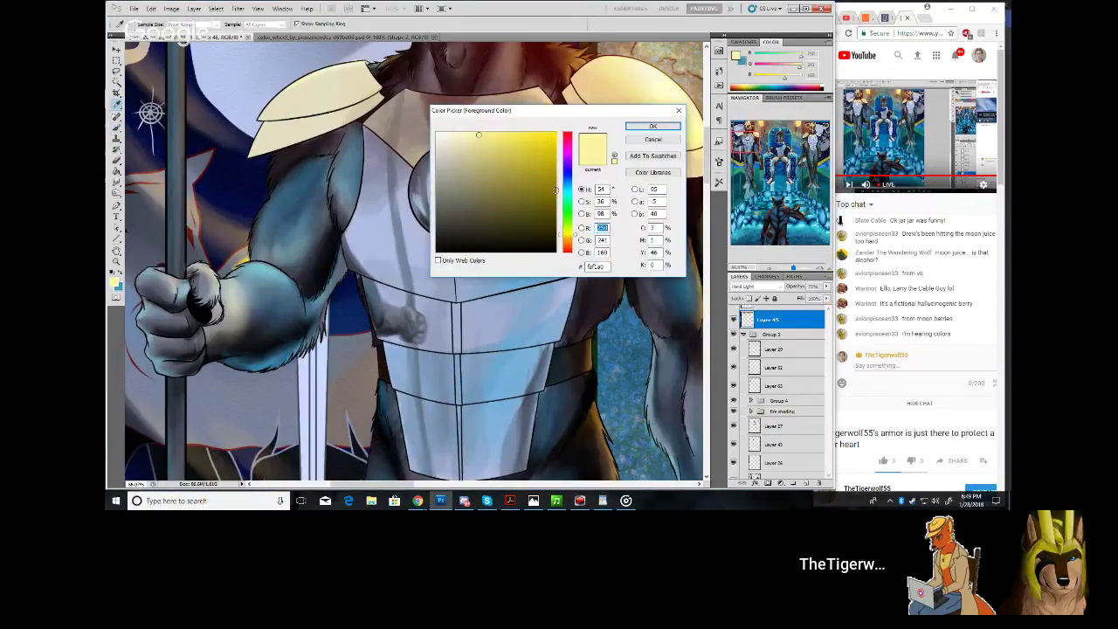
{"action": "left_click_drag", "start_coordinate": [572, 243], "coordinate": [572, 248]}
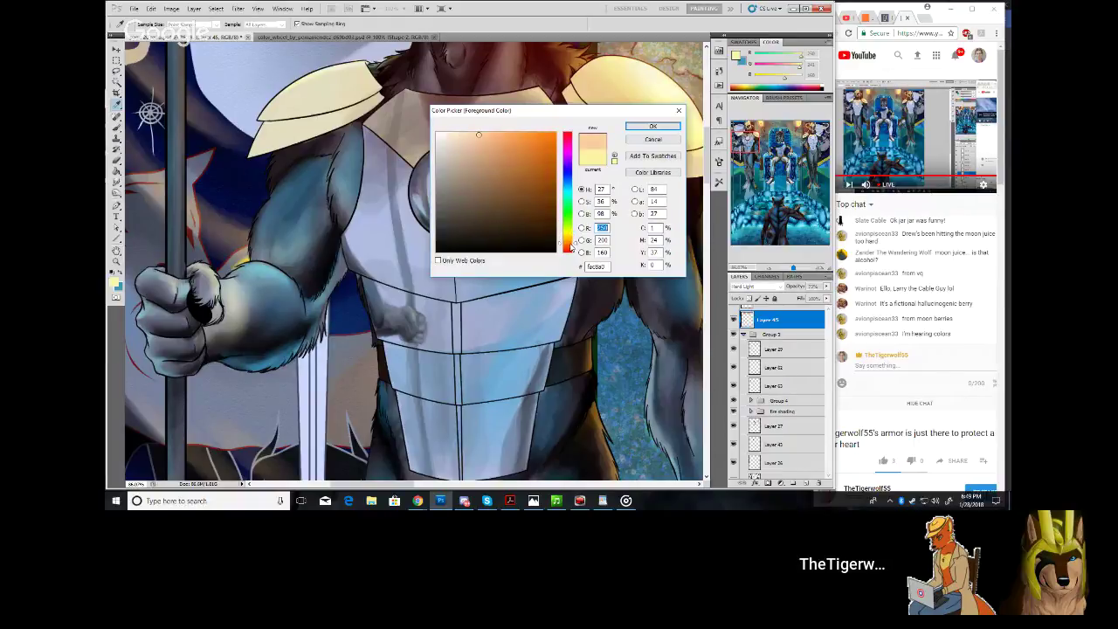
{"action": "left_click", "coordinate": [534, 156]}
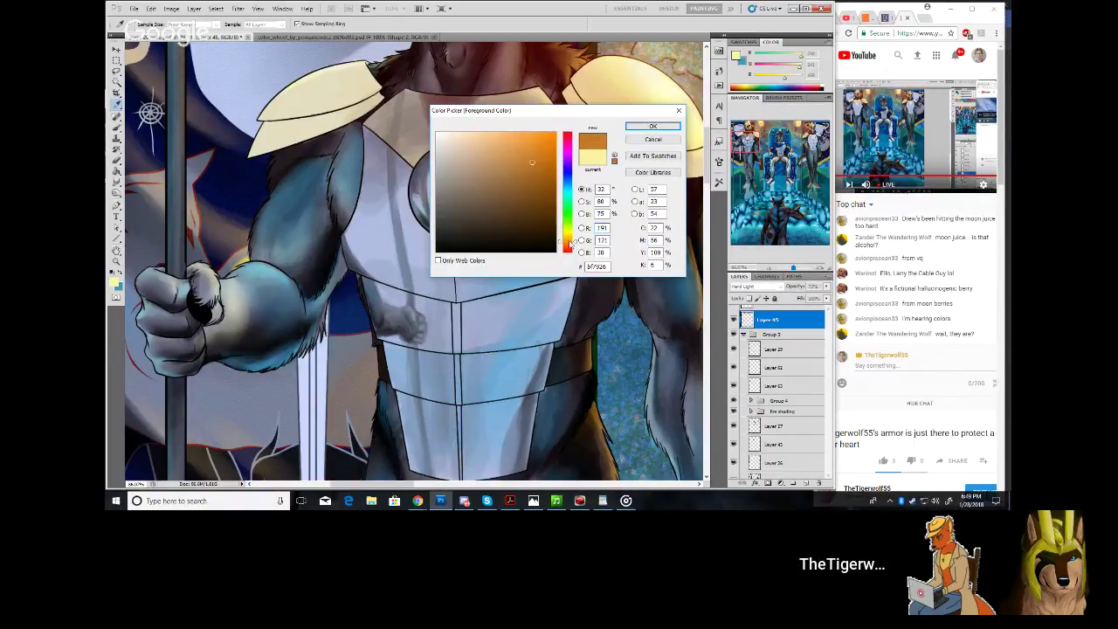
{"action": "left_click", "coordinate": [650, 126]}
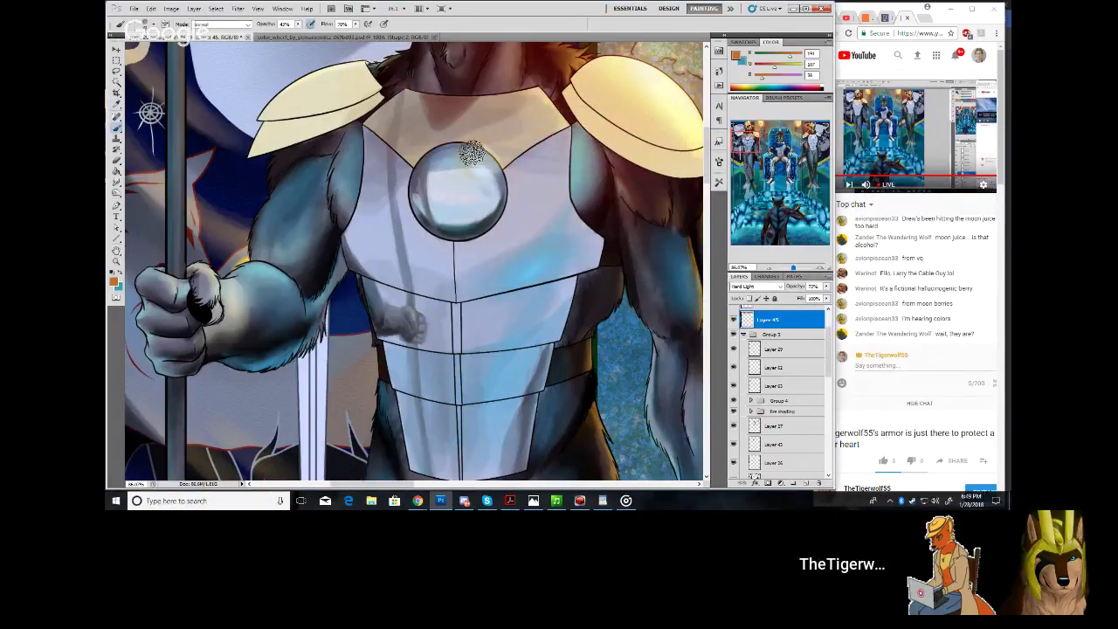
{"action": "mouse_move", "coordinate": [472, 152]}
{"action": "left_mouse_down"}
{"action": "mouse_move", "coordinate": [485, 179]}
{"action": "mouse_move", "coordinate": [489, 169]}
{"action": "mouse_move", "coordinate": [506, 177]}
{"action": "mouse_move", "coordinate": [495, 138]}
{"action": "mouse_move", "coordinate": [501, 166]}
{"action": "mouse_move", "coordinate": [487, 135]}
{"action": "mouse_move", "coordinate": [465, 142]}
{"action": "mouse_move", "coordinate": [482, 162]}
{"action": "mouse_move", "coordinate": [479, 180]}
{"action": "mouse_move", "coordinate": [487, 141]}
{"action": "mouse_move", "coordinate": [507, 173]}
{"action": "left_mouse_up"}
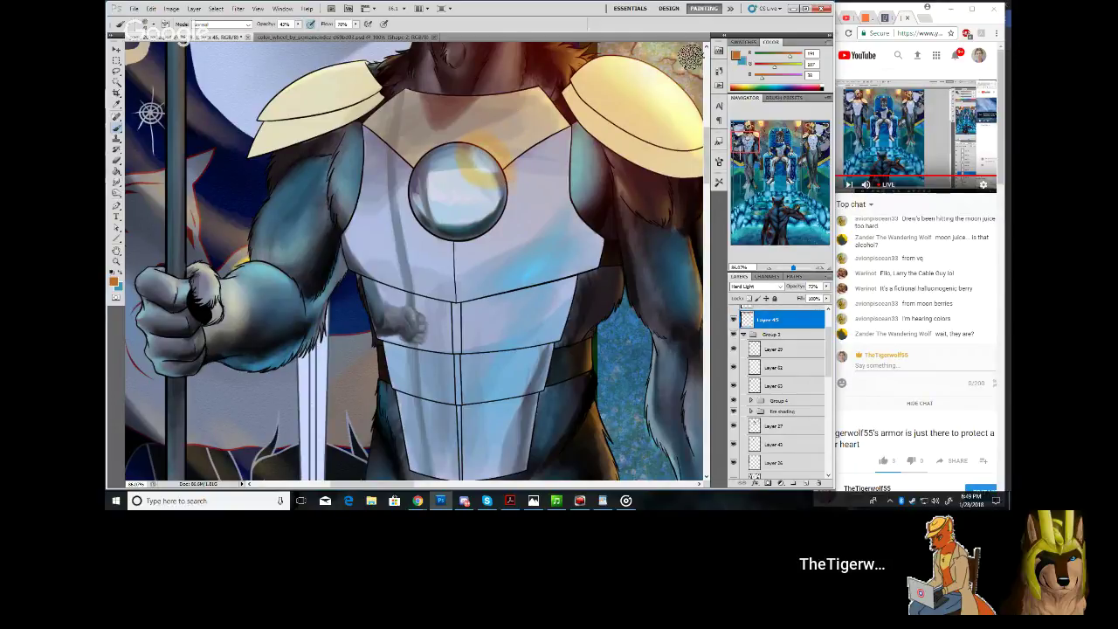
Set the brush mode to Linear Dodge (Add) and paint a bright hotspot on the orb's orange glow
{"action": "left_click", "coordinate": [220, 23]}
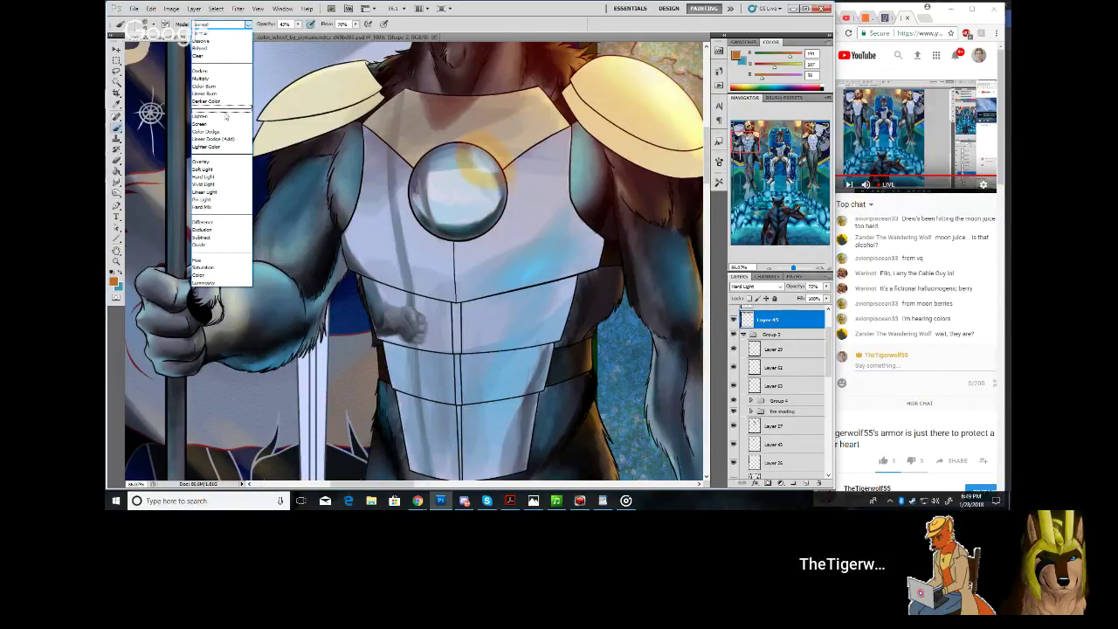
{"action": "left_click", "coordinate": [212, 139]}
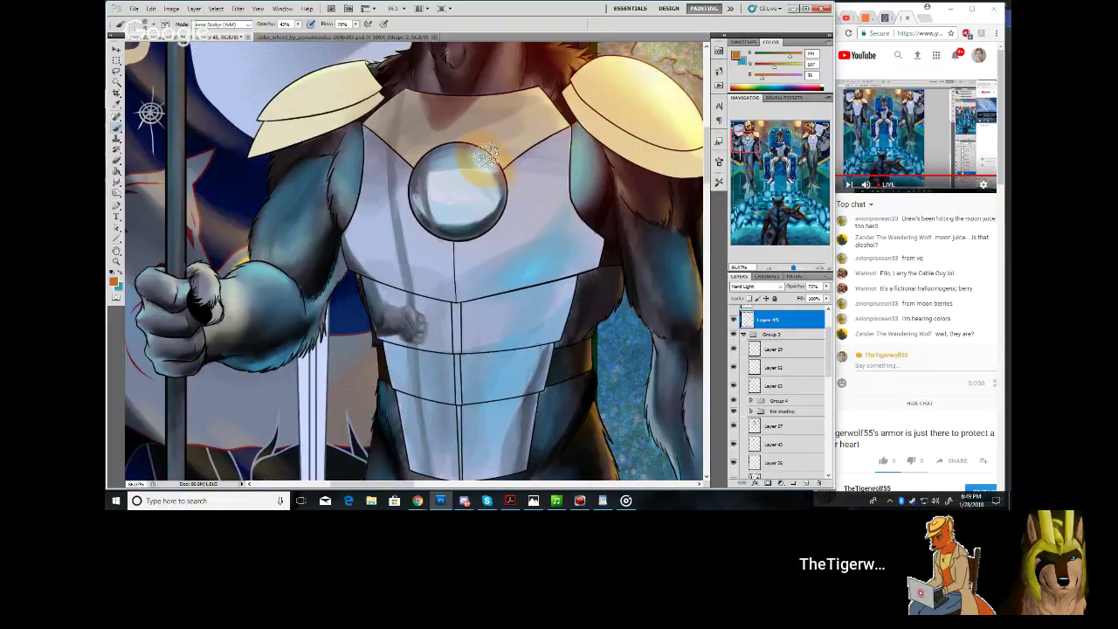
{"action": "mouse_move", "coordinate": [485, 165]}
{"action": "left_mouse_down"}
{"action": "mouse_move", "coordinate": [482, 150]}
{"action": "mouse_move", "coordinate": [487, 163]}
{"action": "left_mouse_up"}
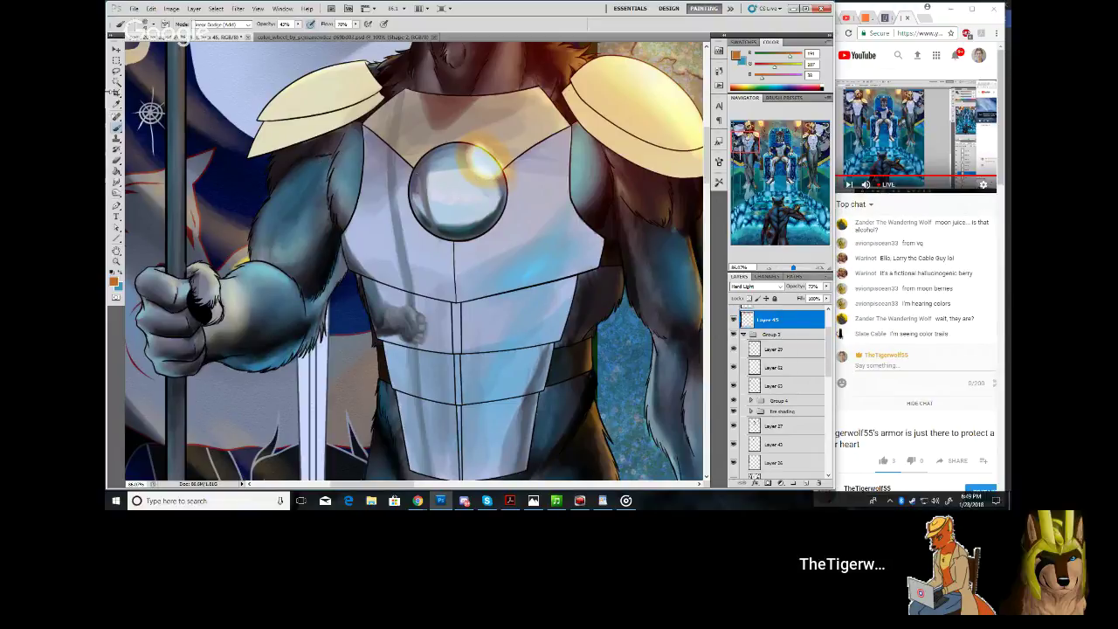
Lasso the area around the guard's chest orb and soften its orange glow and hotspot with a Gaussian Blur
{"action": "left_click", "coordinate": [118, 73]}
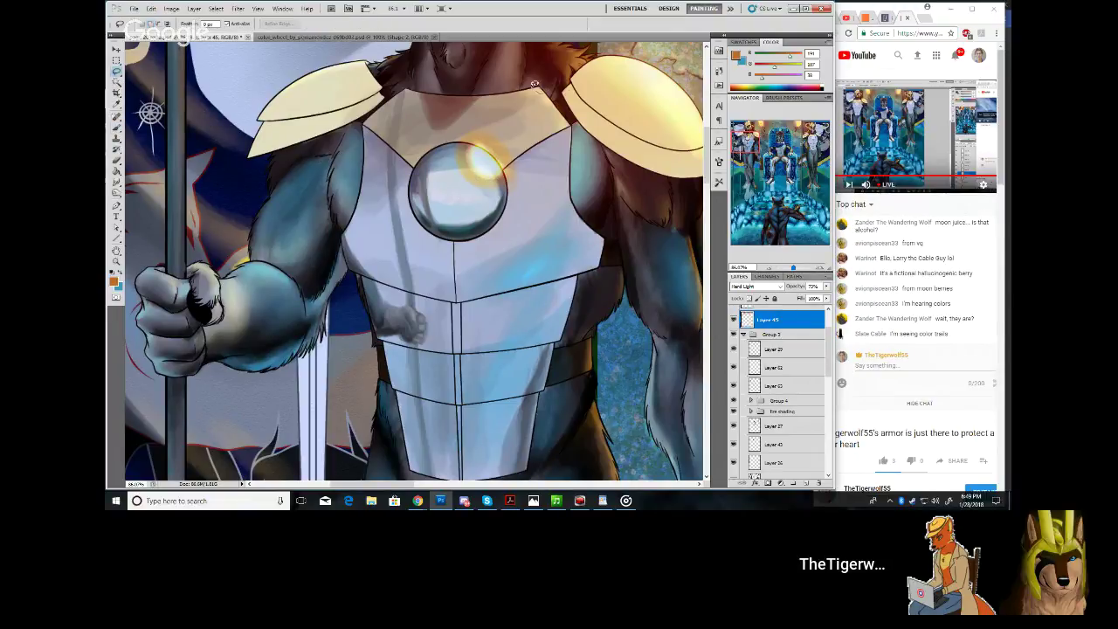
{"action": "left_click_drag", "start_coordinate": [559, 243], "coordinate": [569, 109]}
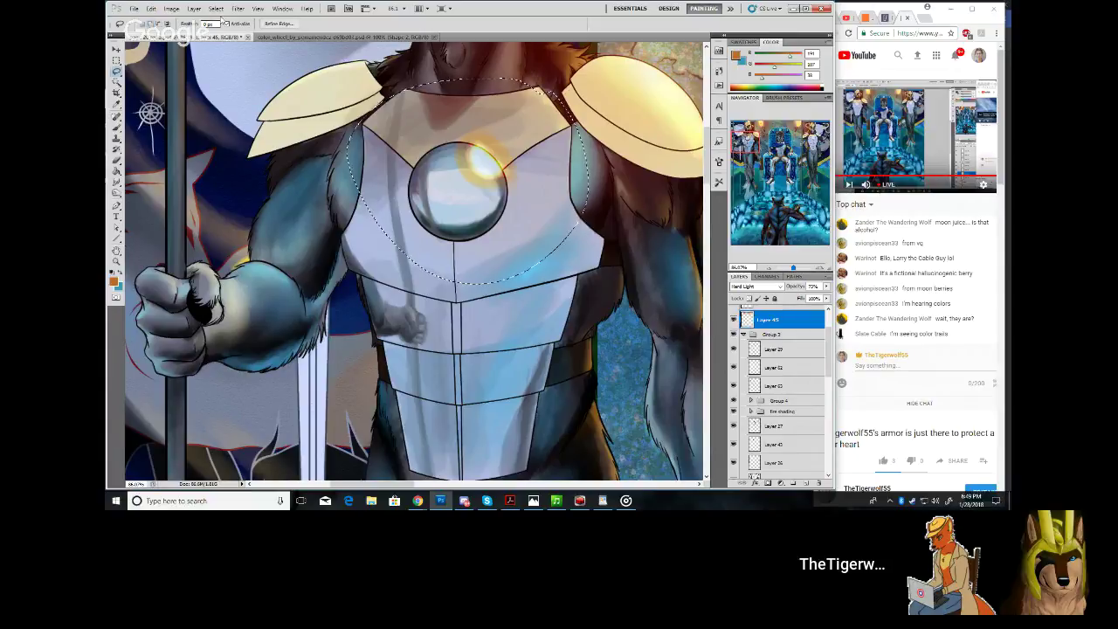
{"action": "left_click", "coordinate": [237, 8]}
{"action": "left_click", "coordinate": [245, 18]}
{"action": "left_click", "coordinate": [240, 9]}
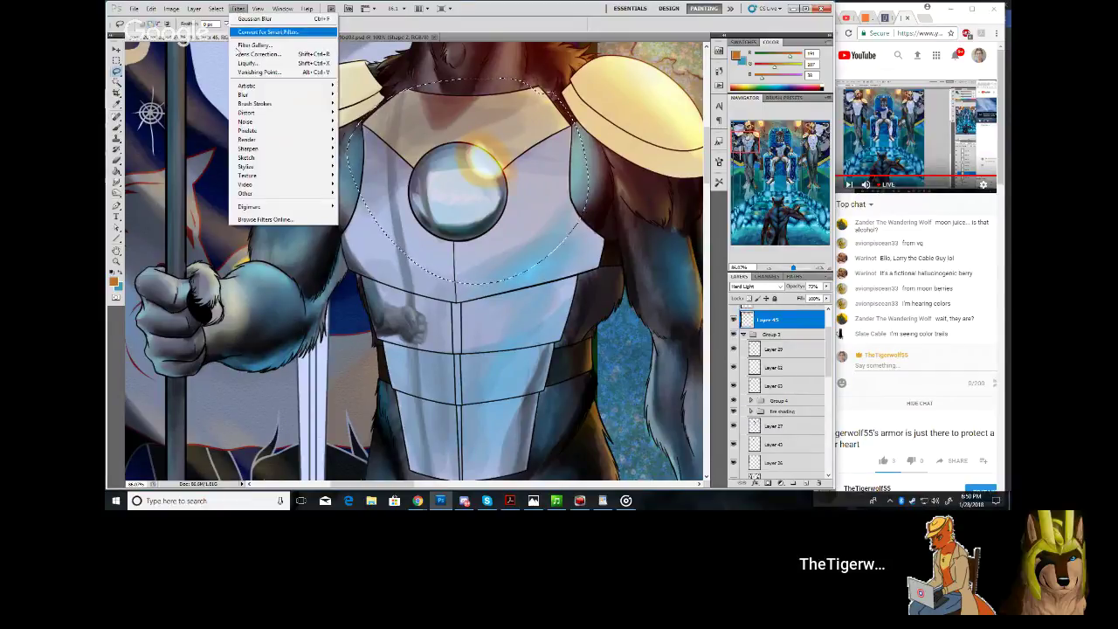
{"action": "mouse_move", "coordinate": [244, 96]}
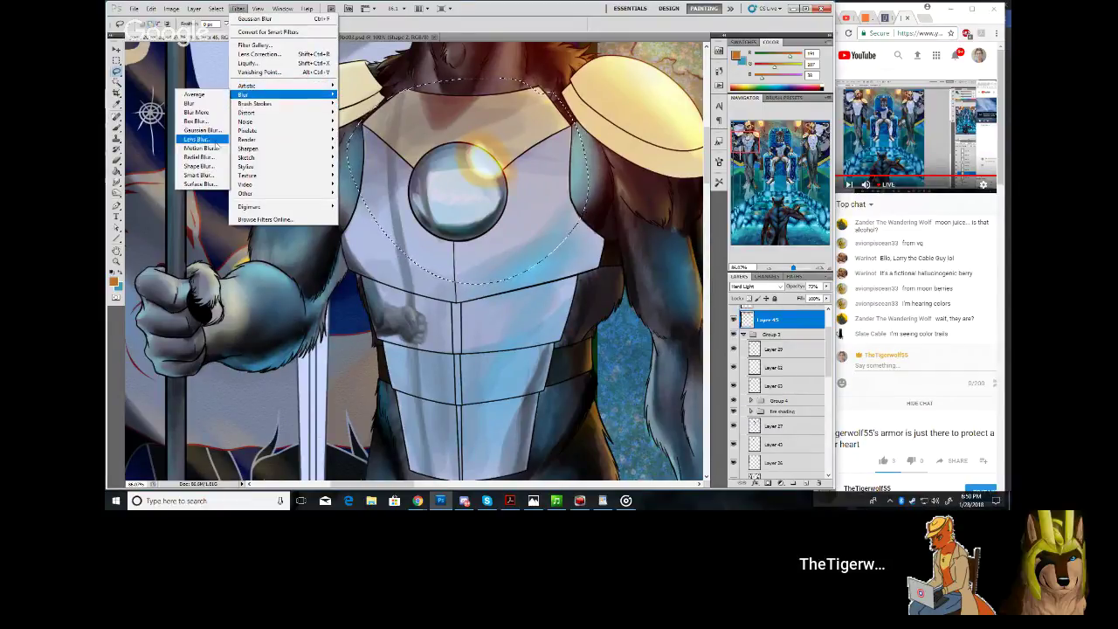
{"action": "left_click", "coordinate": [199, 130]}
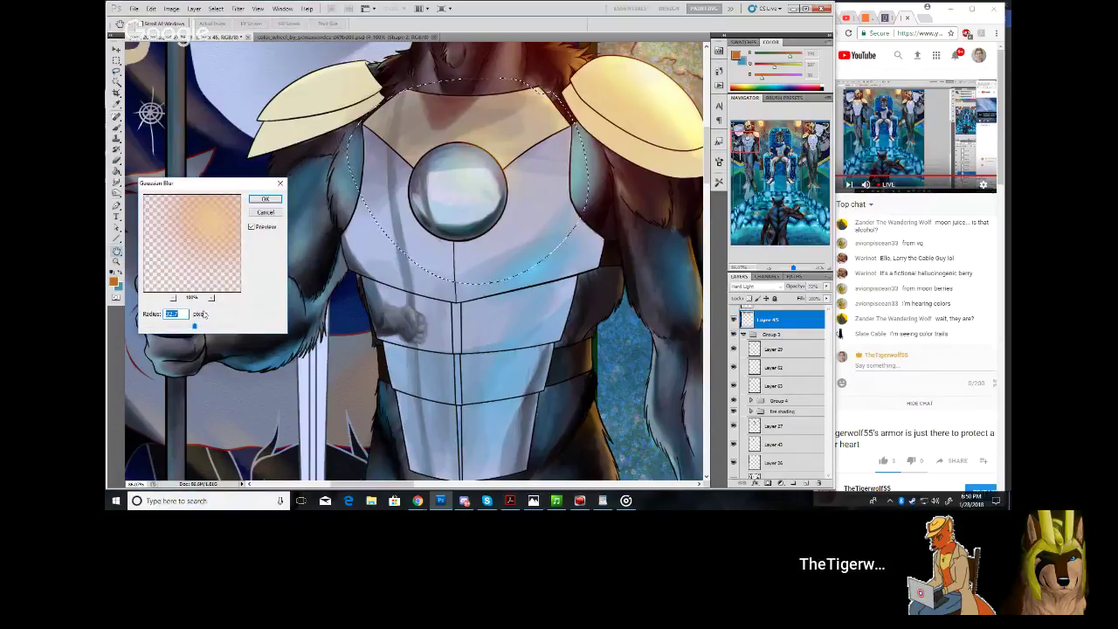
{"action": "left_click_drag", "start_coordinate": [181, 327], "coordinate": [186, 328]}
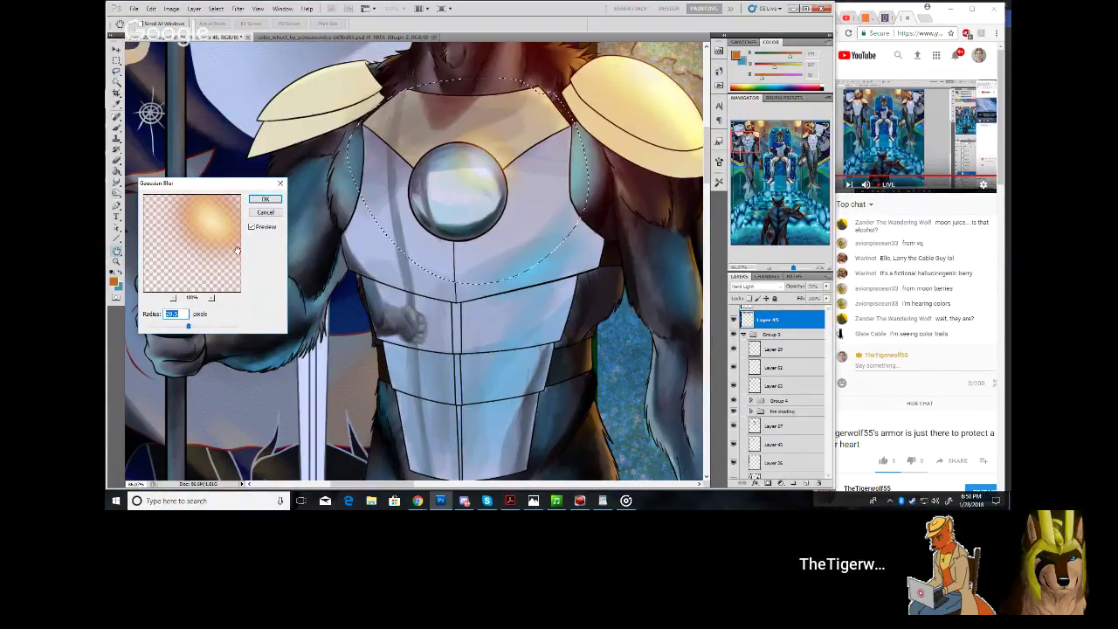
{"action": "left_click", "coordinate": [266, 197]}
Change the brush colour to pale yellow and paint a highlight on the upper torch-side edge of the chest orb
{"action": "left_click", "coordinate": [116, 127]}
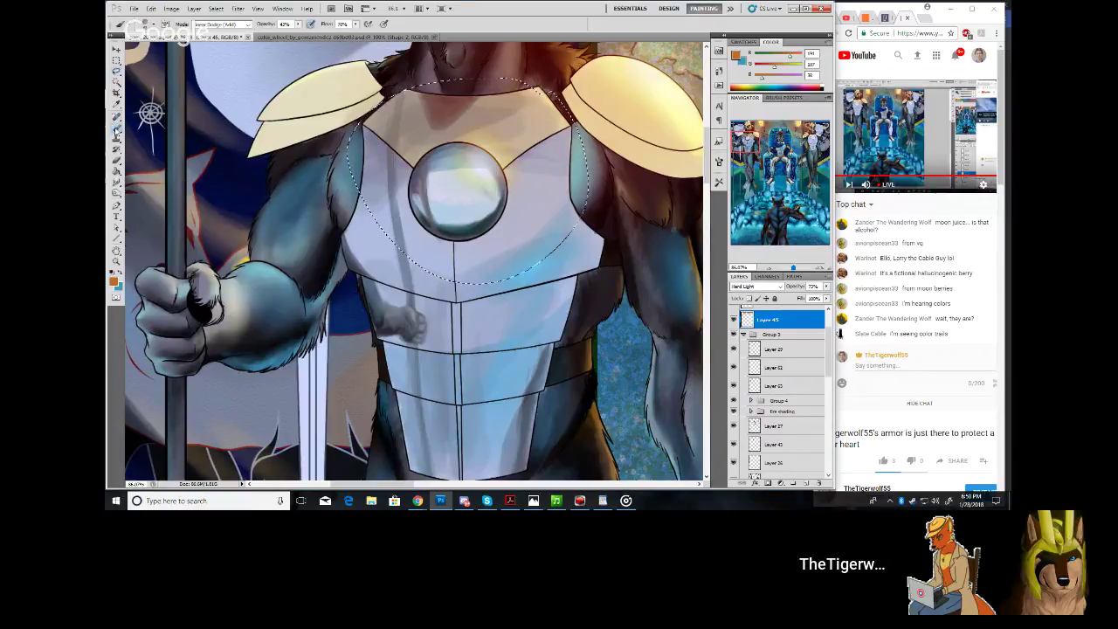
{"action": "left_click", "coordinate": [736, 56]}
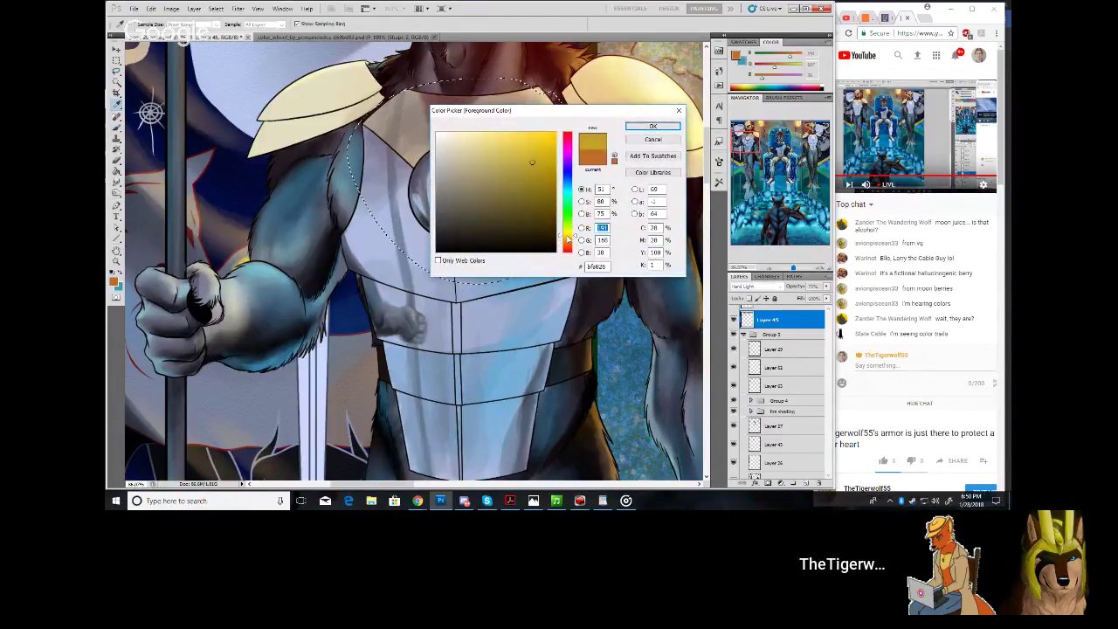
{"action": "left_click", "coordinate": [652, 127]}
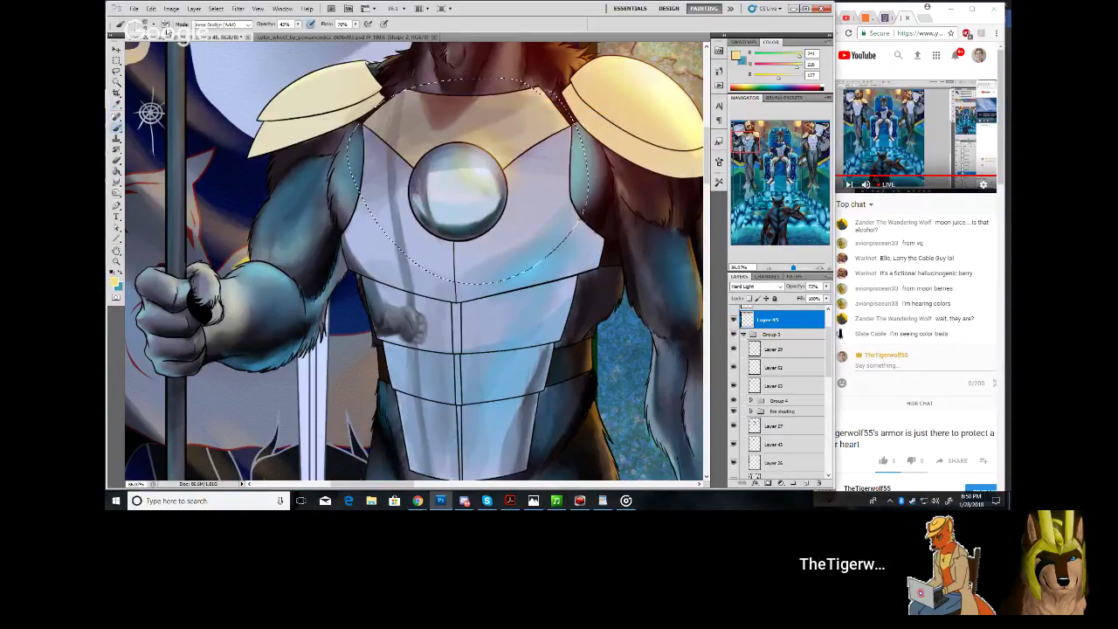
{"action": "left_click", "coordinate": [156, 24]}
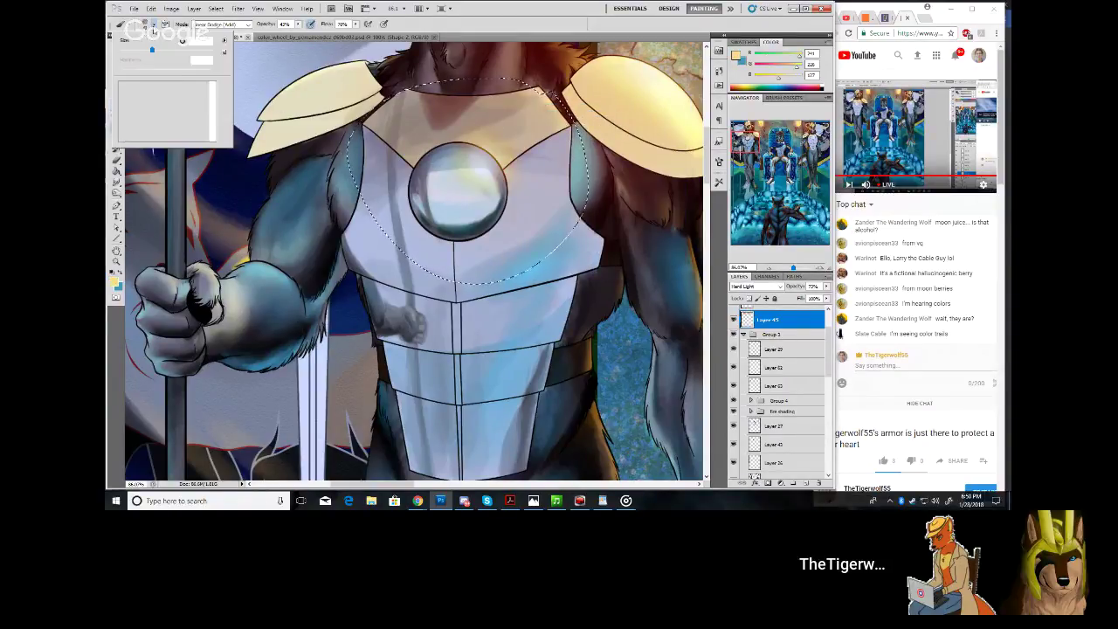
{"action": "left_click", "coordinate": [466, 150]}
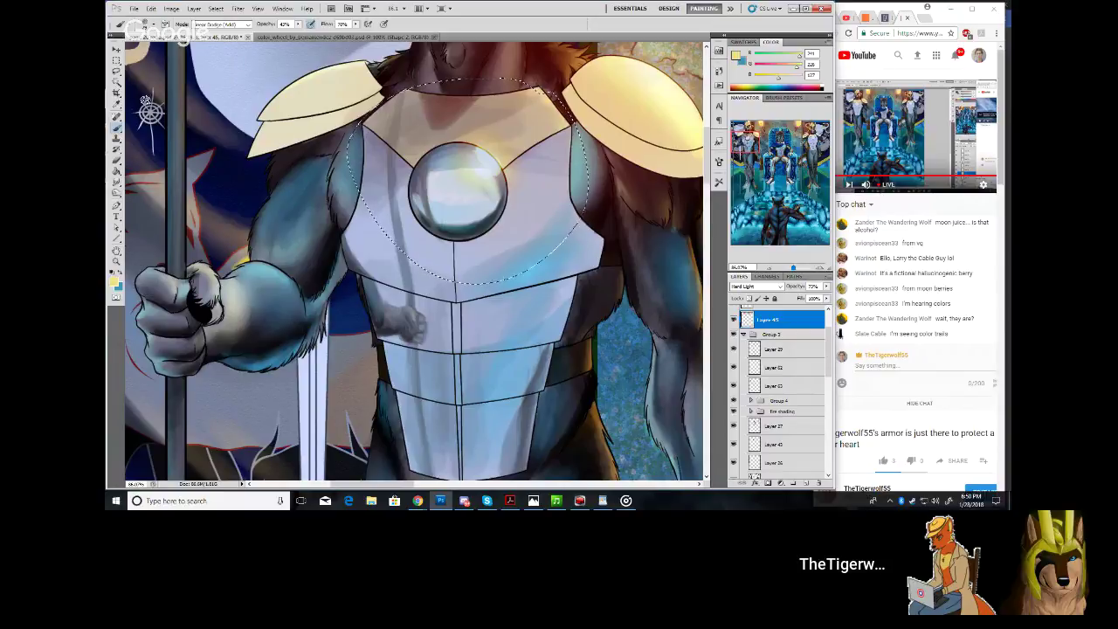
Soften the orb's pale yellow highlight with a smaller-radius Gaussian Blur and clear the selection
{"action": "left_click", "coordinate": [202, 9]}
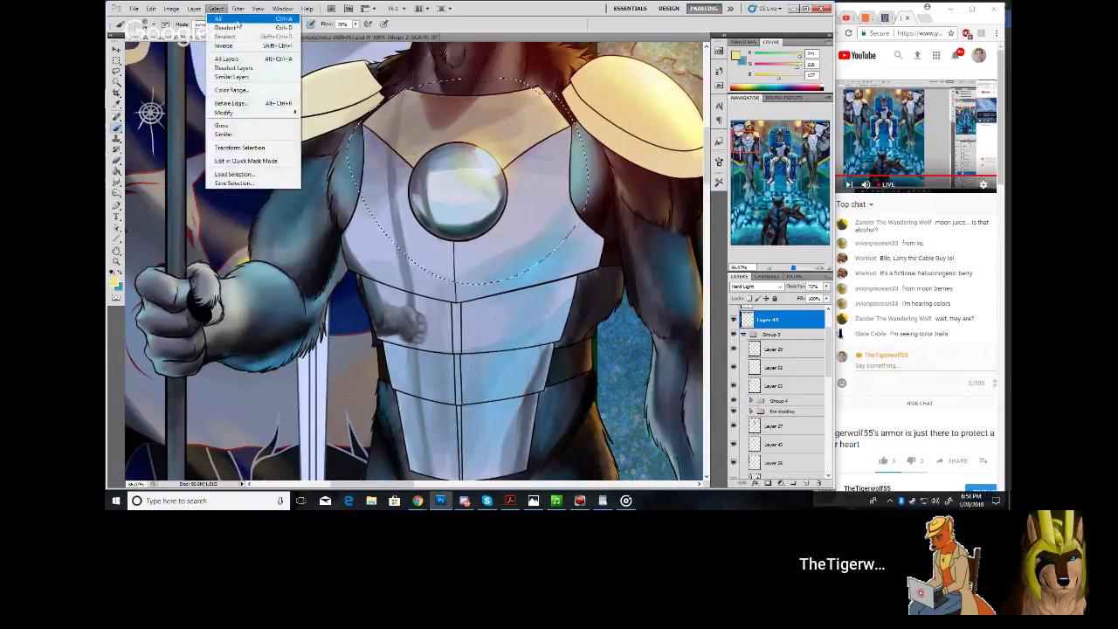
{"action": "mouse_move", "coordinate": [238, 9]}
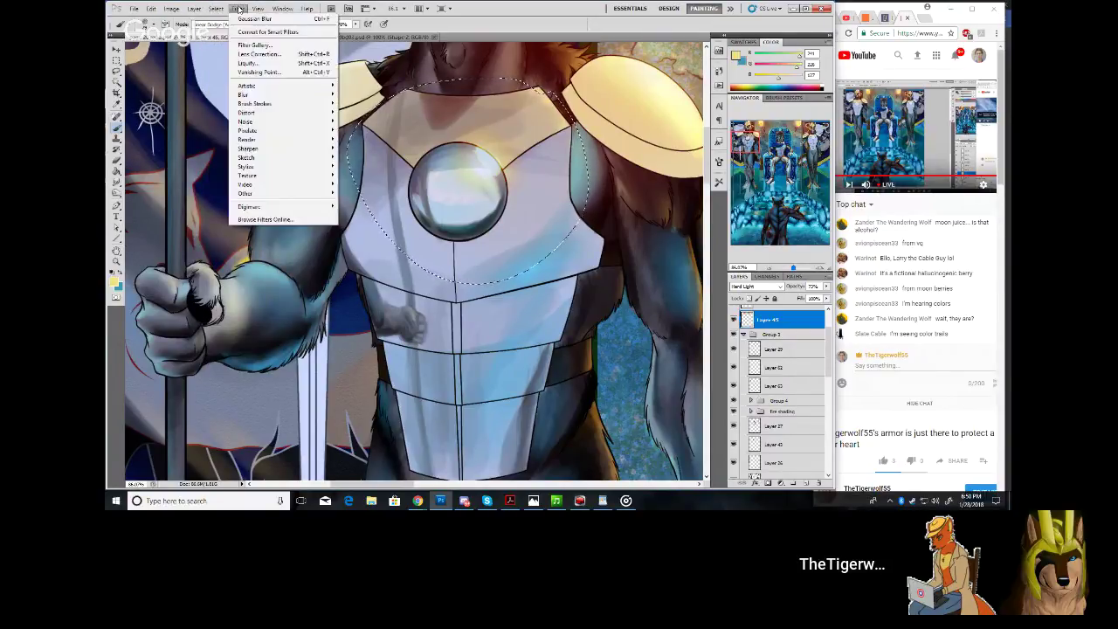
{"action": "mouse_move", "coordinate": [252, 100]}
{"action": "left_click", "coordinate": [215, 133]}
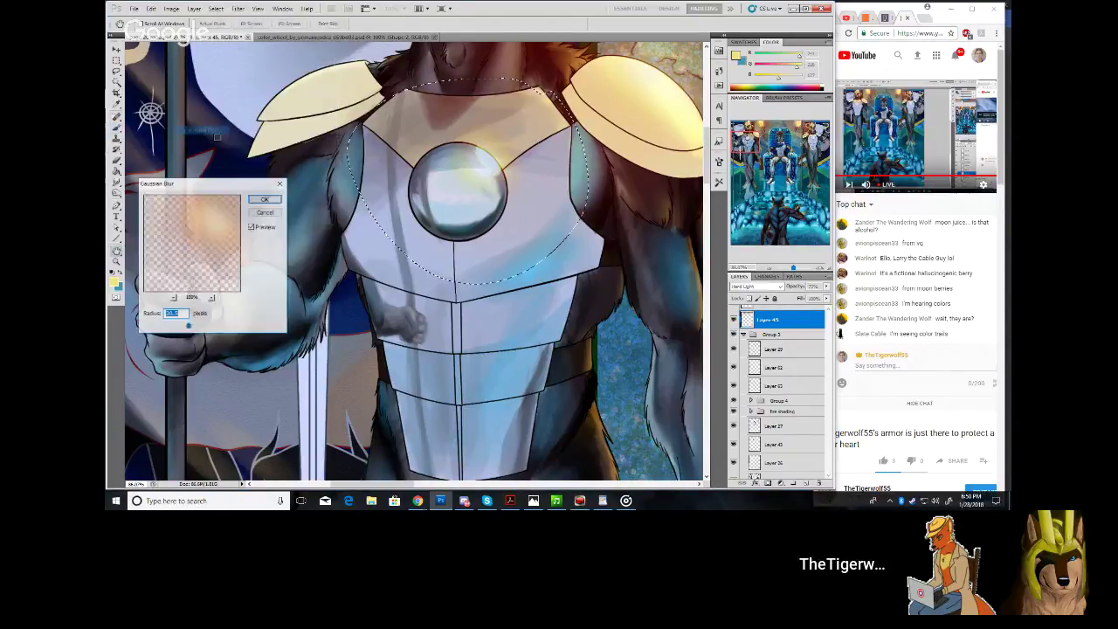
{"action": "left_click_drag", "start_coordinate": [175, 329], "coordinate": [170, 330]}
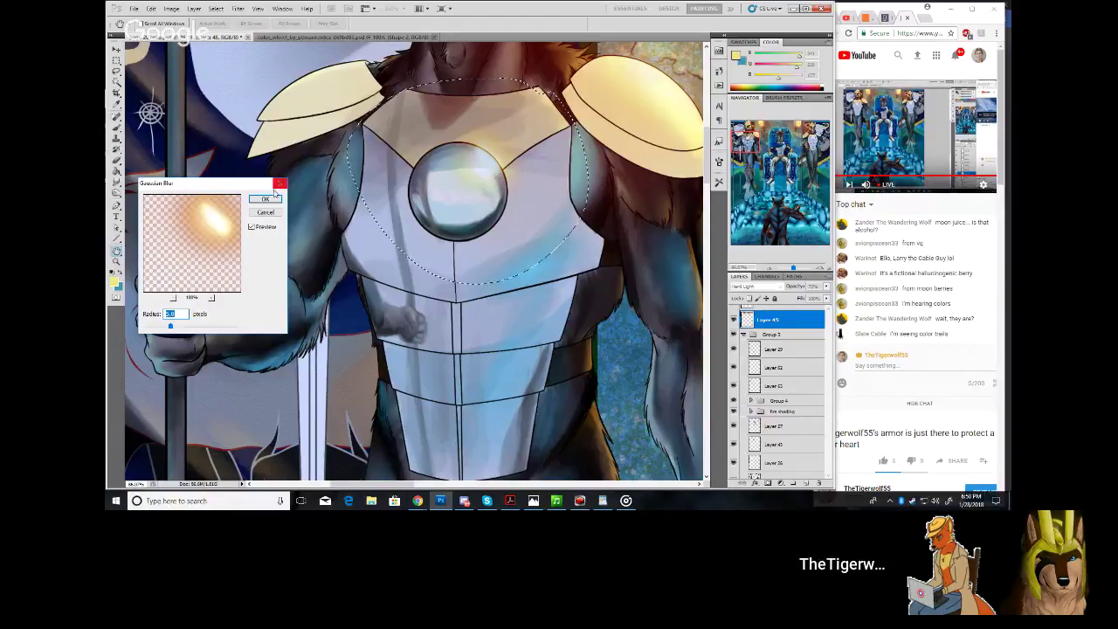
{"action": "left_click", "coordinate": [273, 196]}
{"action": "key", "text": "ctrl+d"}
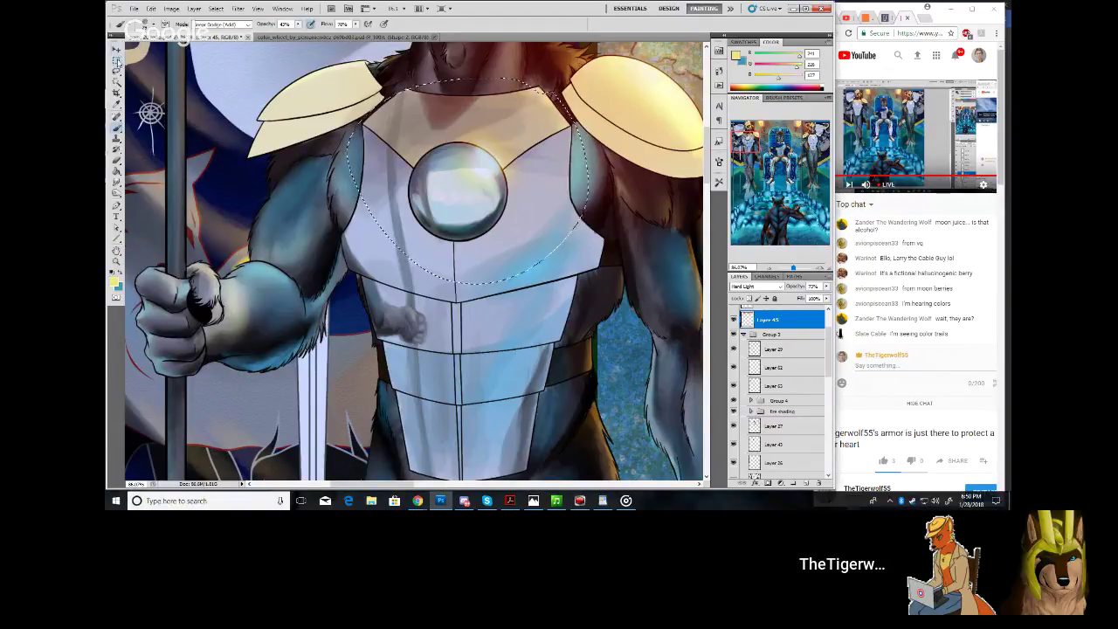
{"action": "left_click", "coordinate": [116, 59]}
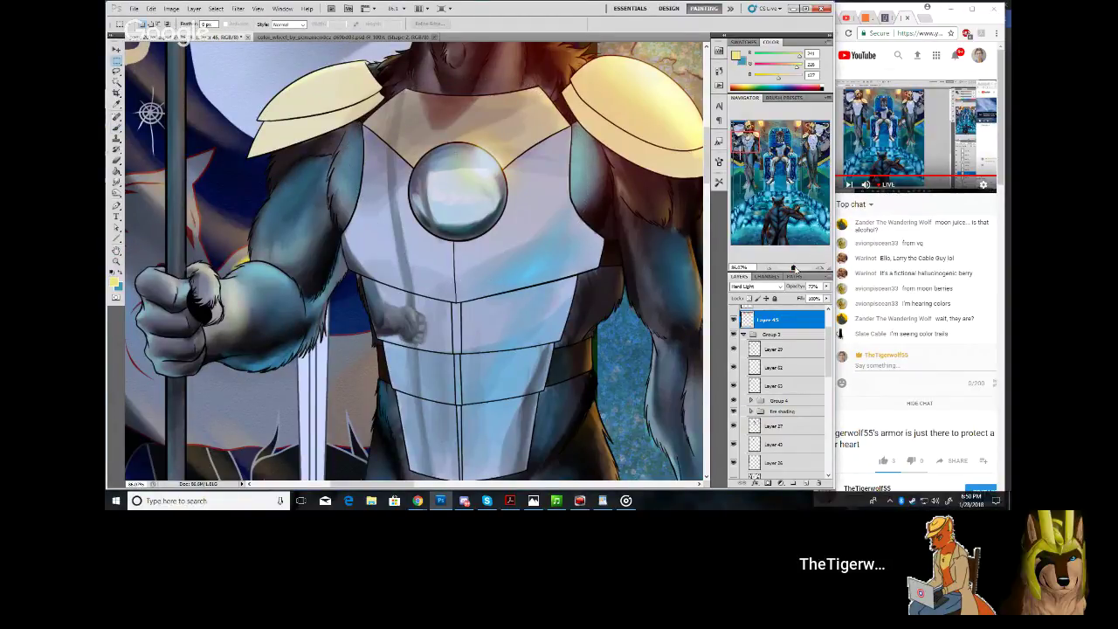
Examine the guard's torchlit armour against the whole throne-room scene and up close around the chest orb
{"action": "left_click_drag", "start_coordinate": [793, 267], "coordinate": [789, 268]}
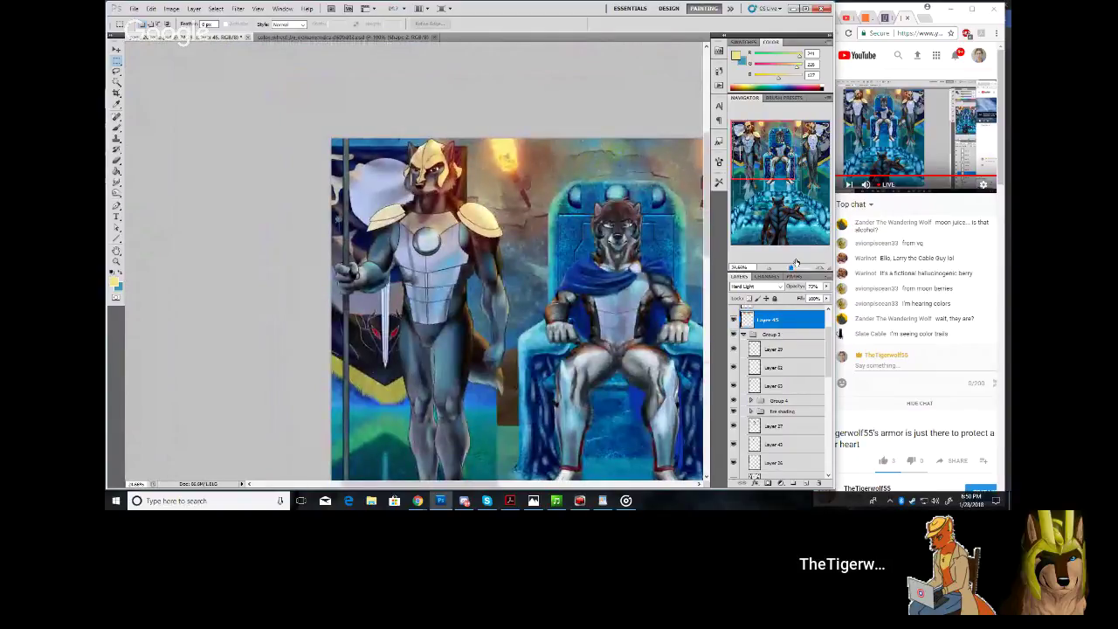
{"action": "mouse_move", "coordinate": [764, 145]}
{"action": "left_mouse_down"}
{"action": "mouse_move", "coordinate": [766, 160]}
{"action": "mouse_move", "coordinate": [756, 155]}
{"action": "left_mouse_up"}
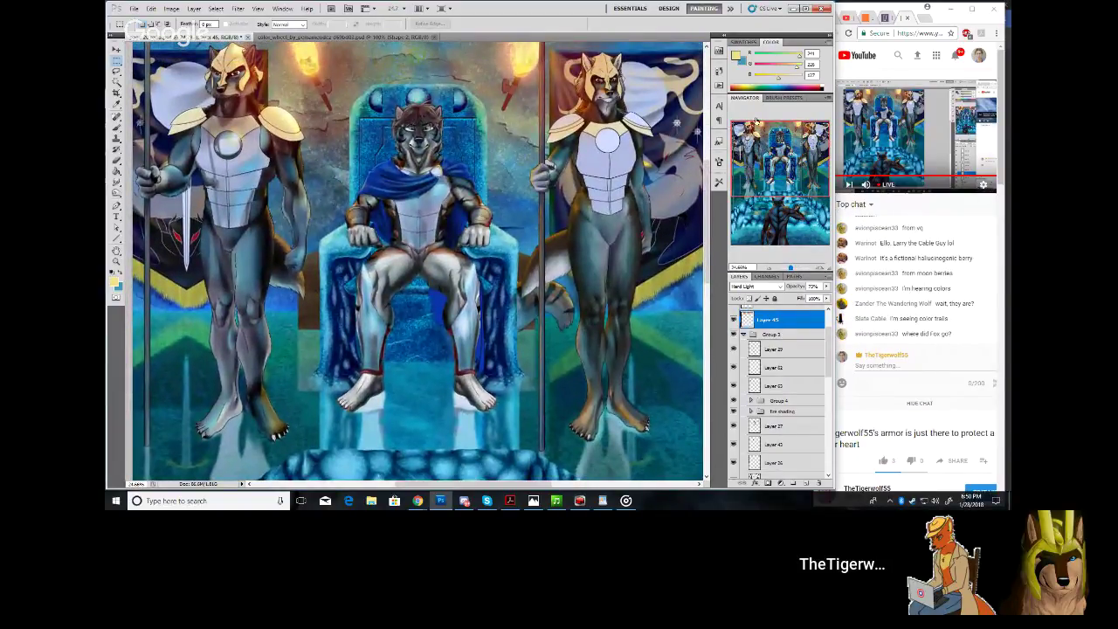
{"action": "mouse_move", "coordinate": [759, 150]}
{"action": "left_mouse_down"}
{"action": "mouse_move", "coordinate": [765, 161]}
{"action": "mouse_move", "coordinate": [771, 152]}
{"action": "left_mouse_up"}
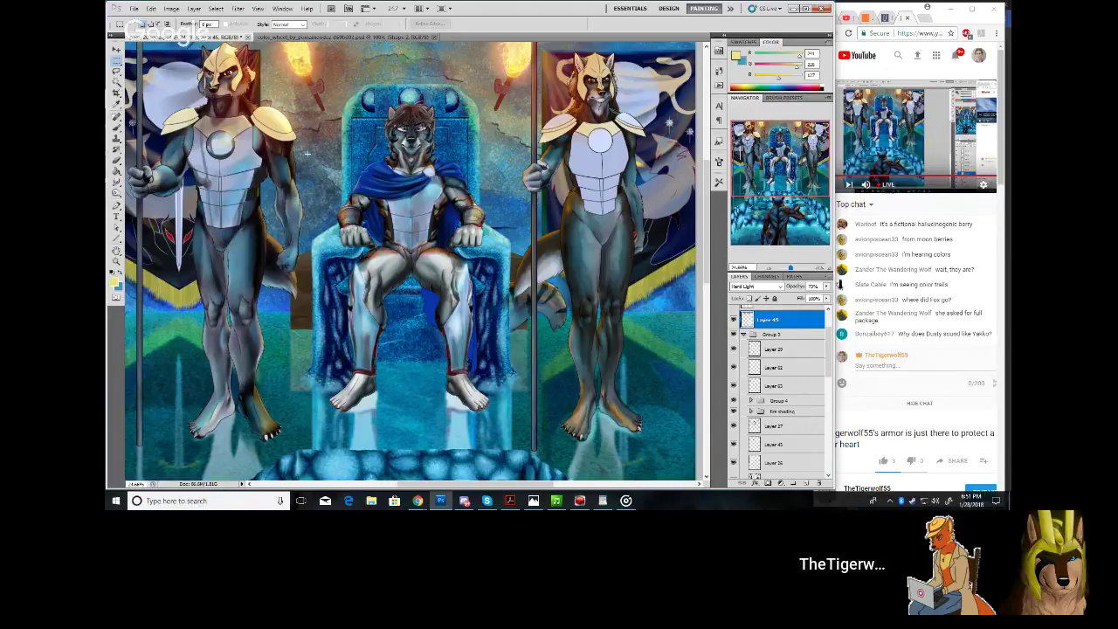
{"action": "left_click", "coordinate": [117, 250]}
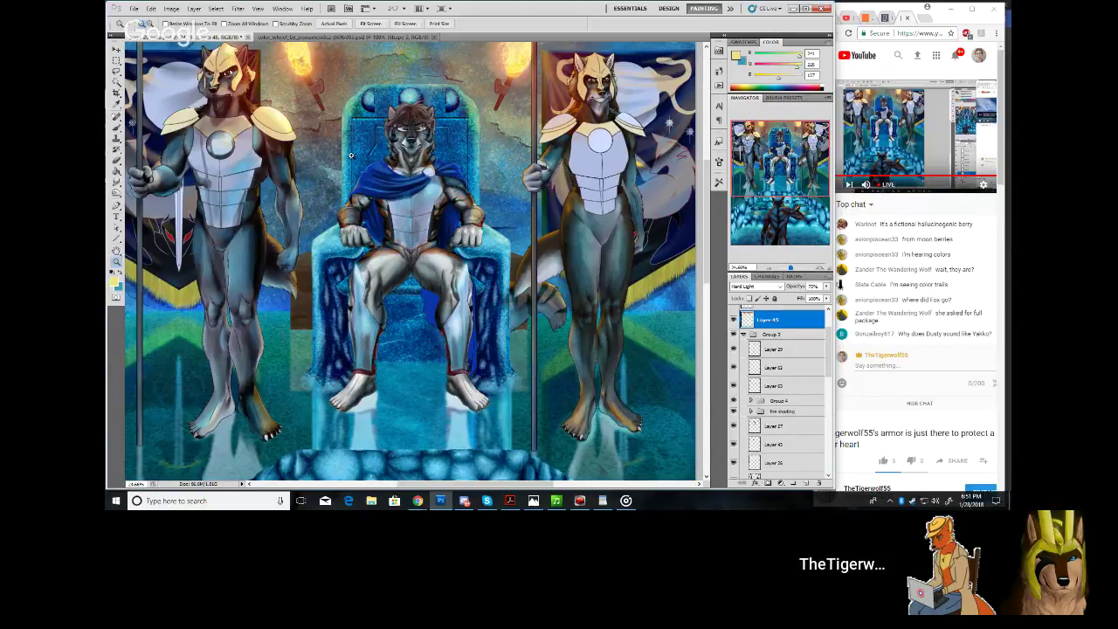
{"action": "left_click", "coordinate": [166, 102]}
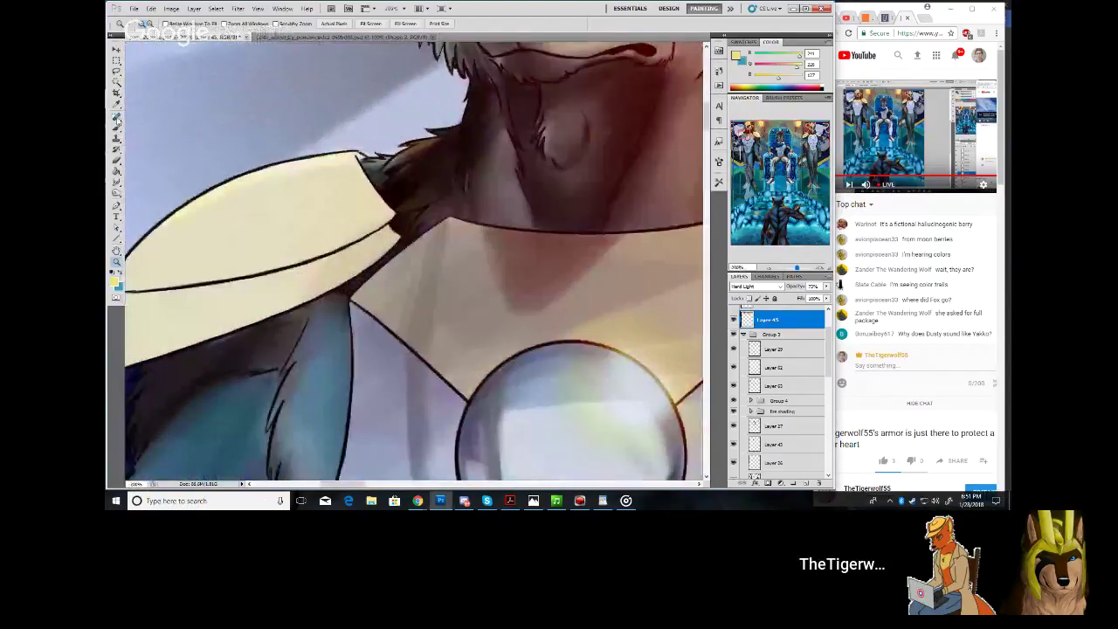
{"action": "left_click", "coordinate": [117, 128]}
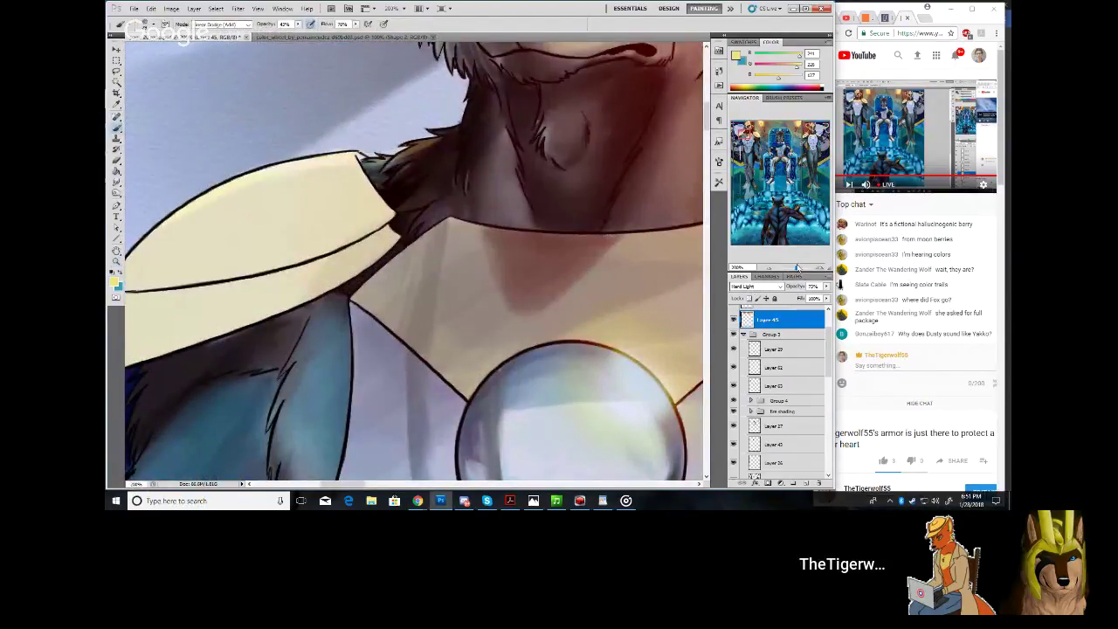
{"action": "left_click_drag", "start_coordinate": [795, 266], "coordinate": [792, 268]}
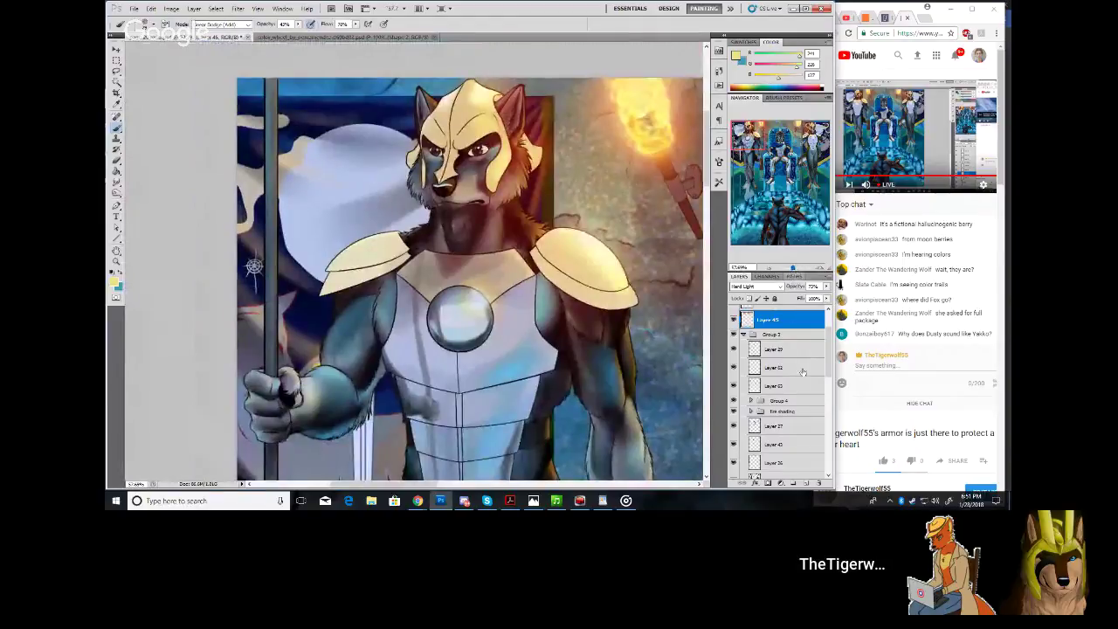
Make Layer 63 the active layer and toggle its visibility to check what it holds
{"action": "left_click", "coordinate": [766, 389]}
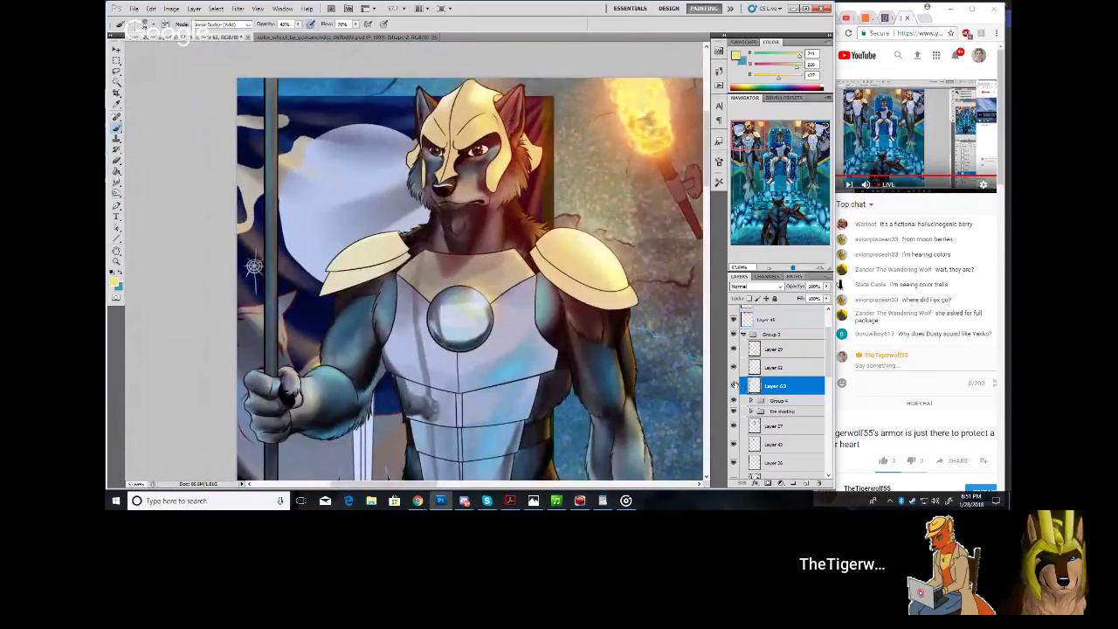
{"action": "left_click", "coordinate": [733, 385]}
{"action": "left_click", "coordinate": [733, 388]}
Sample dark teal from the floor beside the guard's reflection as the brush colour
{"action": "left_click_drag", "start_coordinate": [711, 154], "coordinate": [689, 288]}
{"action": "scroll", "coordinate": [689, 292], "scroll_direction": "down", "scroll_amount": 3}
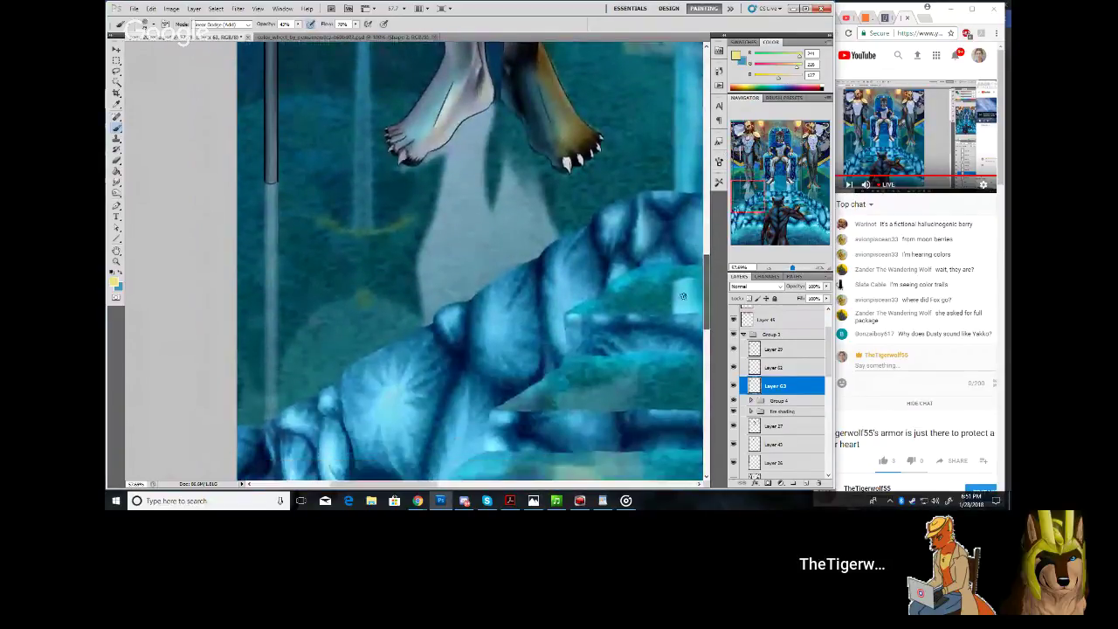
{"action": "left_click", "coordinate": [320, 298], "text": "alt"}
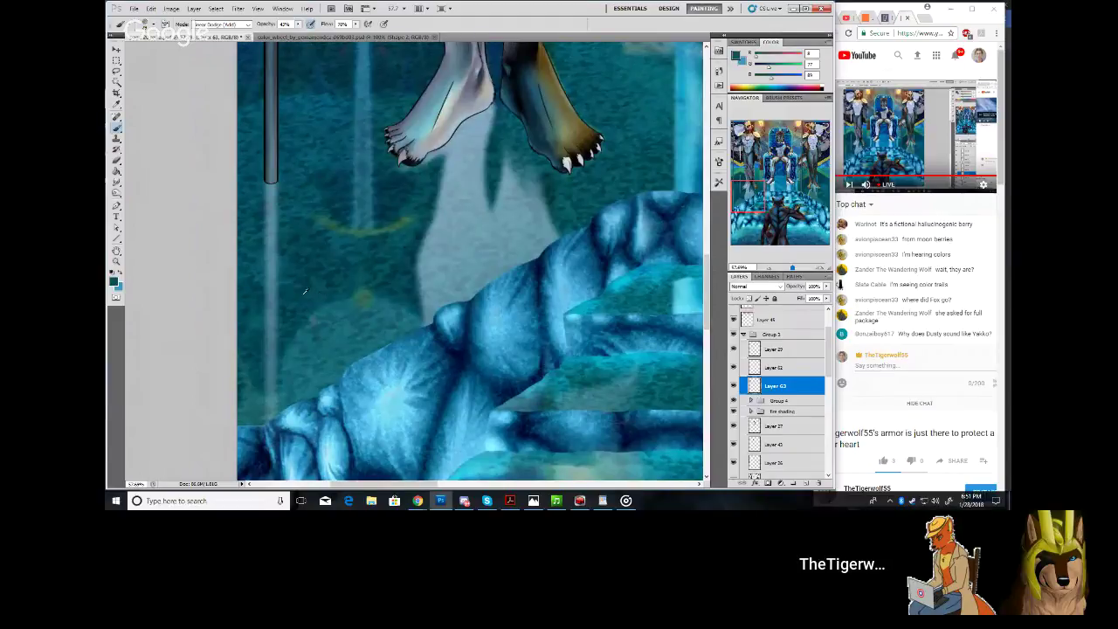
{"action": "left_click", "coordinate": [309, 280], "text": "alt"}
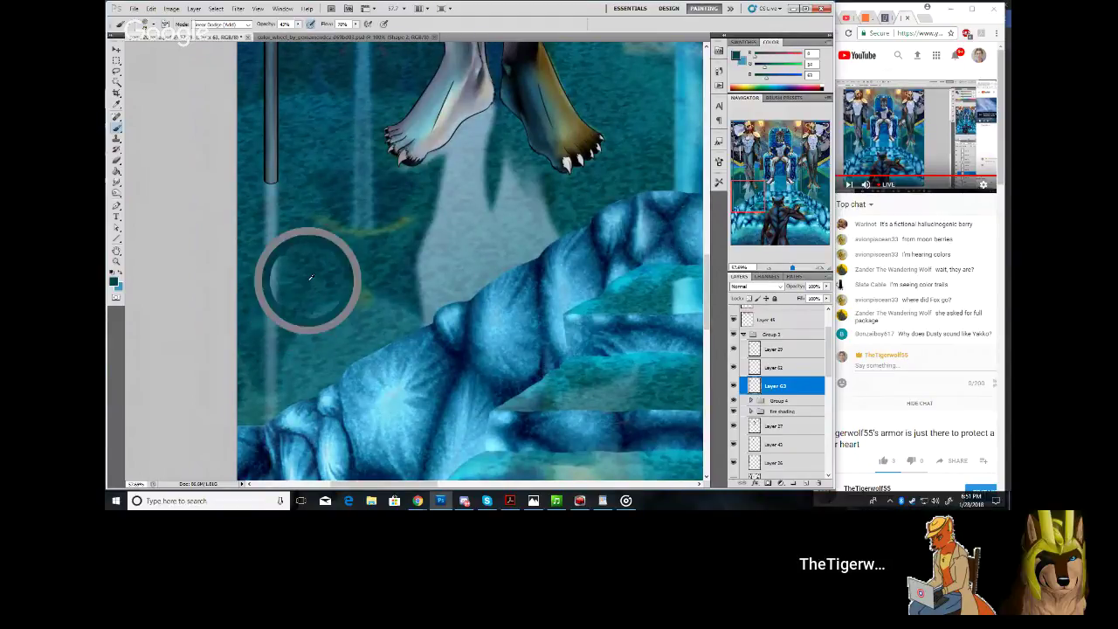
{"action": "left_click", "coordinate": [323, 298], "text": "alt"}
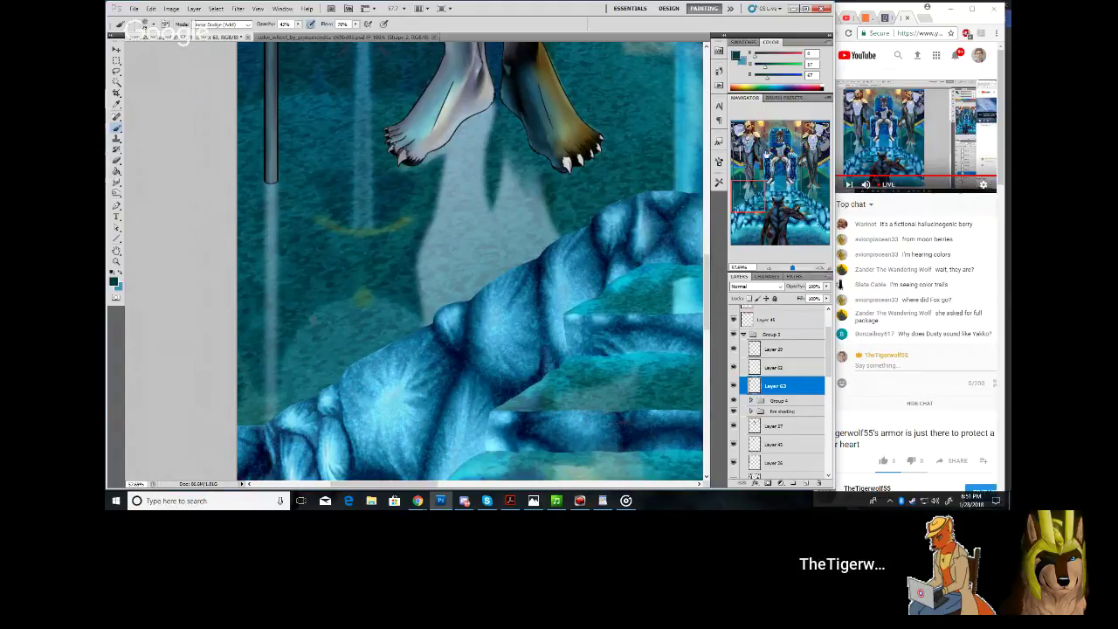
Set the brush mode to Normal and paint reflections on the guard's staff-side shoulder plate with dark blues sampled from the banner
{"action": "left_click_drag", "start_coordinate": [746, 190], "coordinate": [734, 133]}
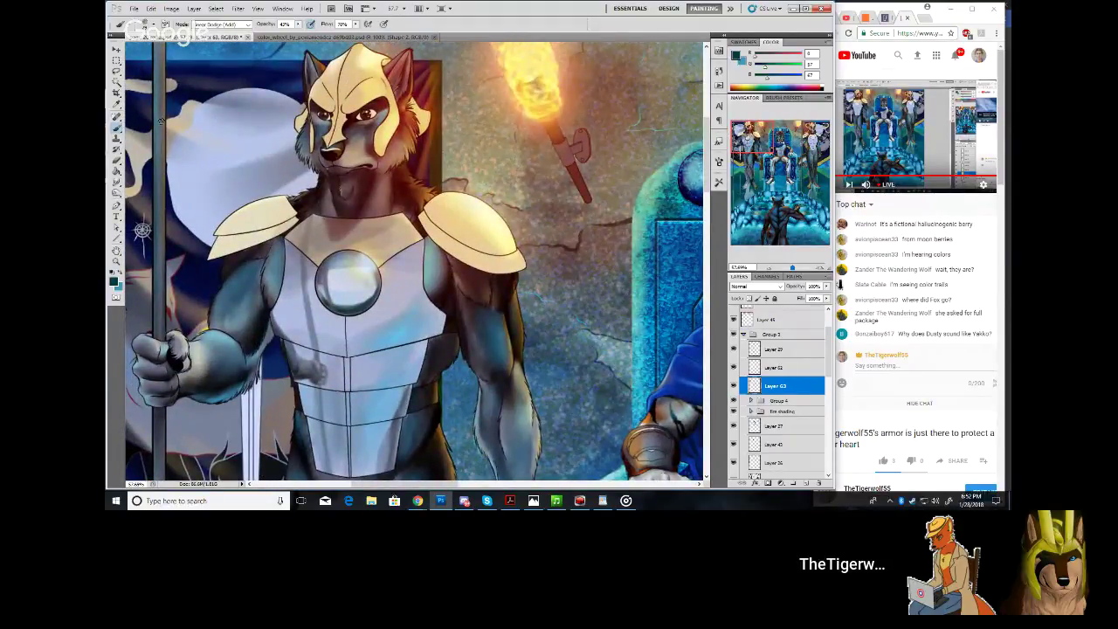
{"action": "left_click", "coordinate": [245, 24]}
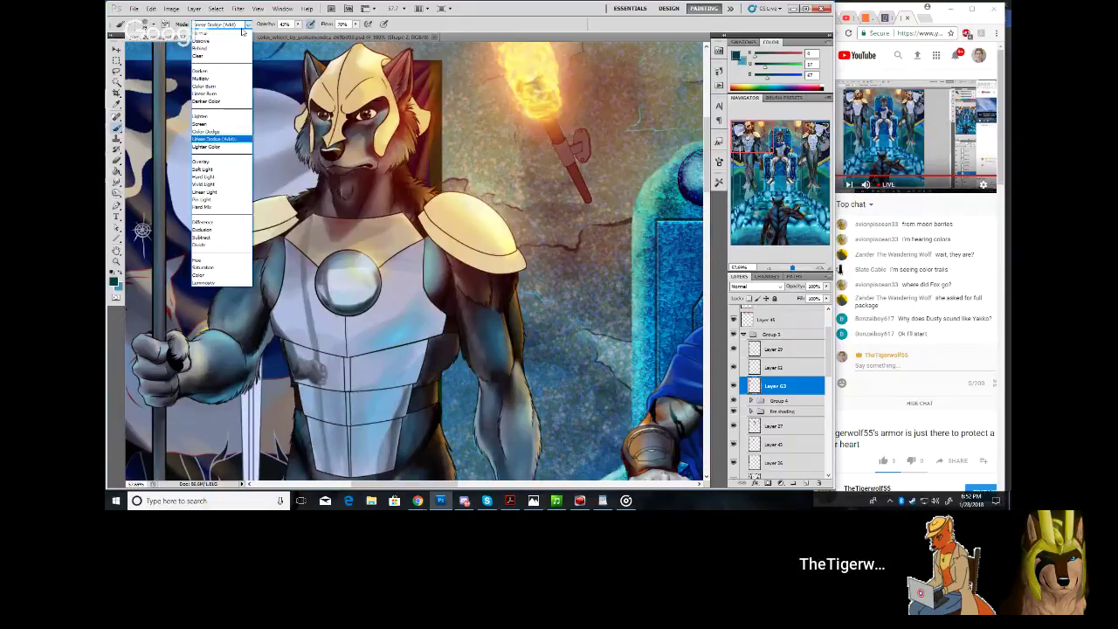
{"action": "left_click", "coordinate": [236, 35]}
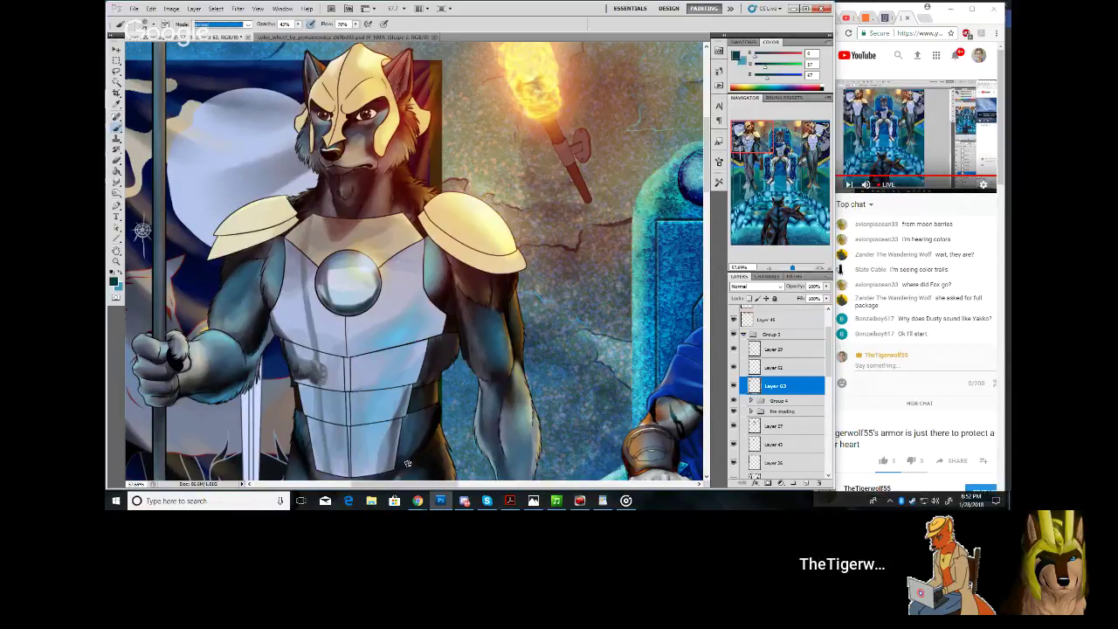
{"action": "left_click_drag", "start_coordinate": [392, 484], "coordinate": [394, 458]}
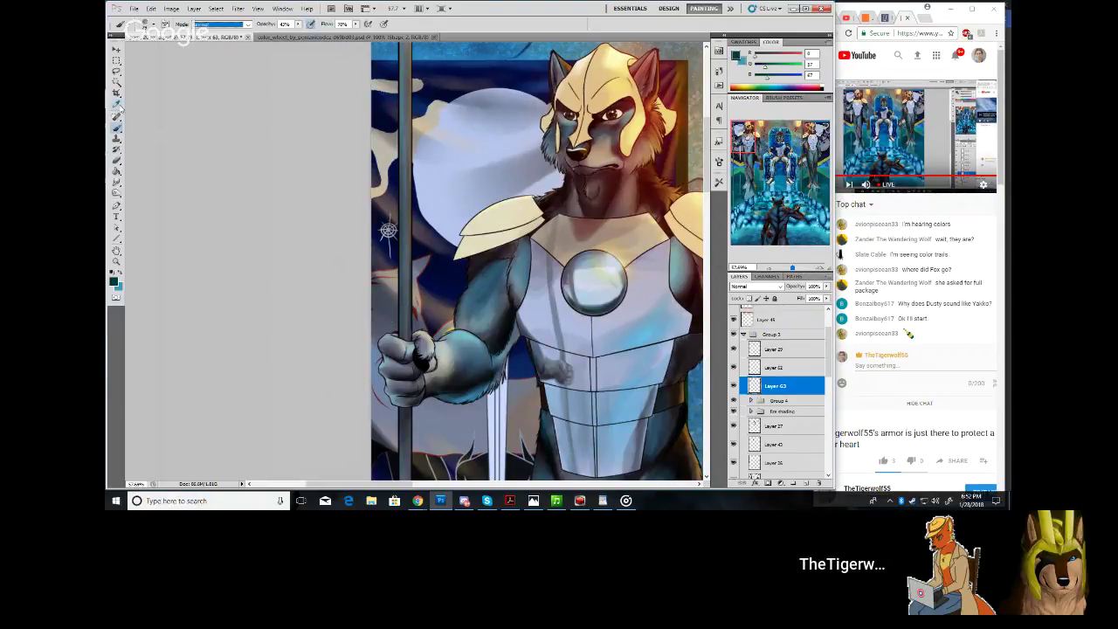
{"action": "left_click", "coordinate": [432, 84], "text": "alt"}
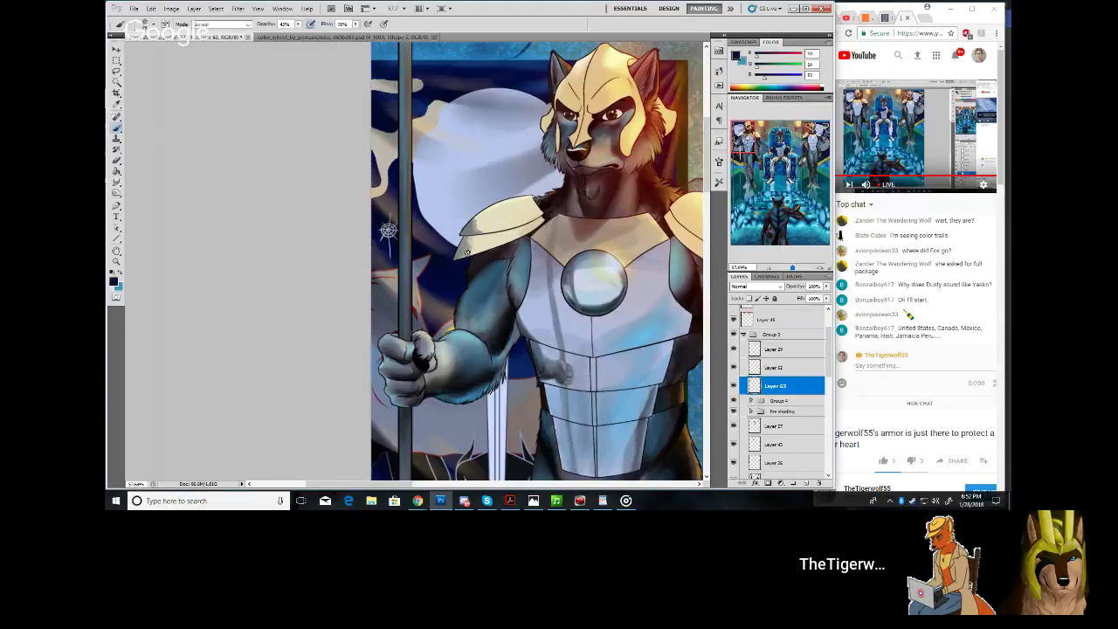
{"action": "left_click_drag", "start_coordinate": [463, 245], "coordinate": [454, 256]}
{"action": "left_click", "coordinate": [447, 233], "text": "alt"}
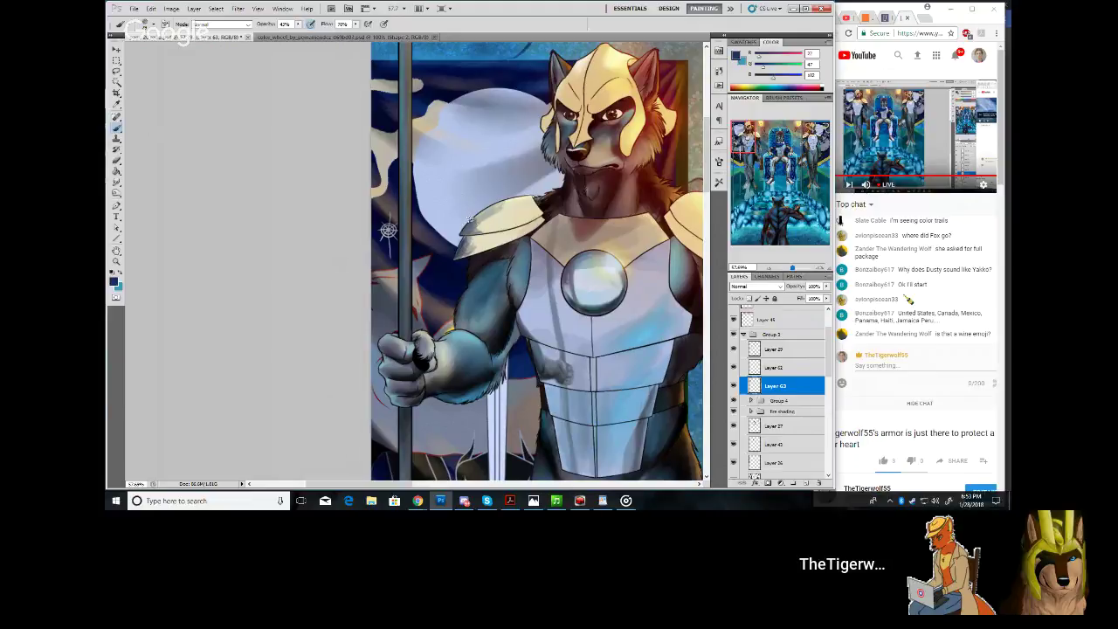
Sample light blue from the guard's breastplate and paint a reflection on his torch-side shoulder plate
{"action": "mouse_move", "coordinate": [740, 144]}
{"action": "left_mouse_down"}
{"action": "mouse_move", "coordinate": [751, 186]}
{"action": "mouse_move", "coordinate": [750, 144]}
{"action": "left_mouse_up"}
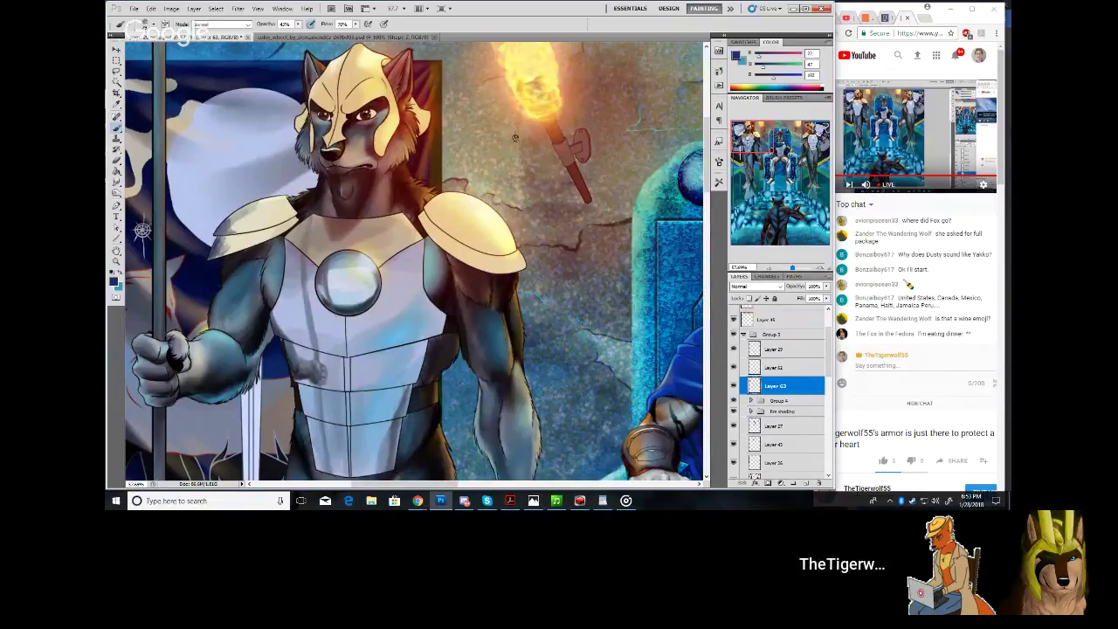
{"action": "left_click", "coordinate": [378, 94], "text": "alt"}
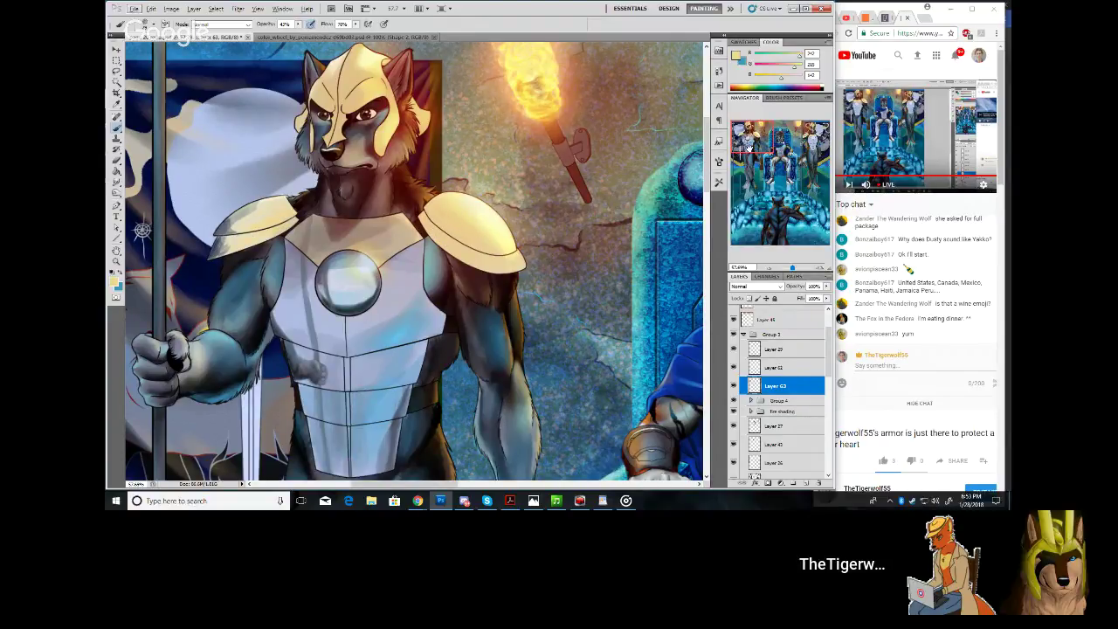
{"action": "mouse_move", "coordinate": [747, 147]}
{"action": "left_mouse_down"}
{"action": "mouse_move", "coordinate": [749, 223]}
{"action": "mouse_move", "coordinate": [753, 132]}
{"action": "left_mouse_up"}
{"action": "left_click", "coordinate": [342, 360], "text": "alt"}
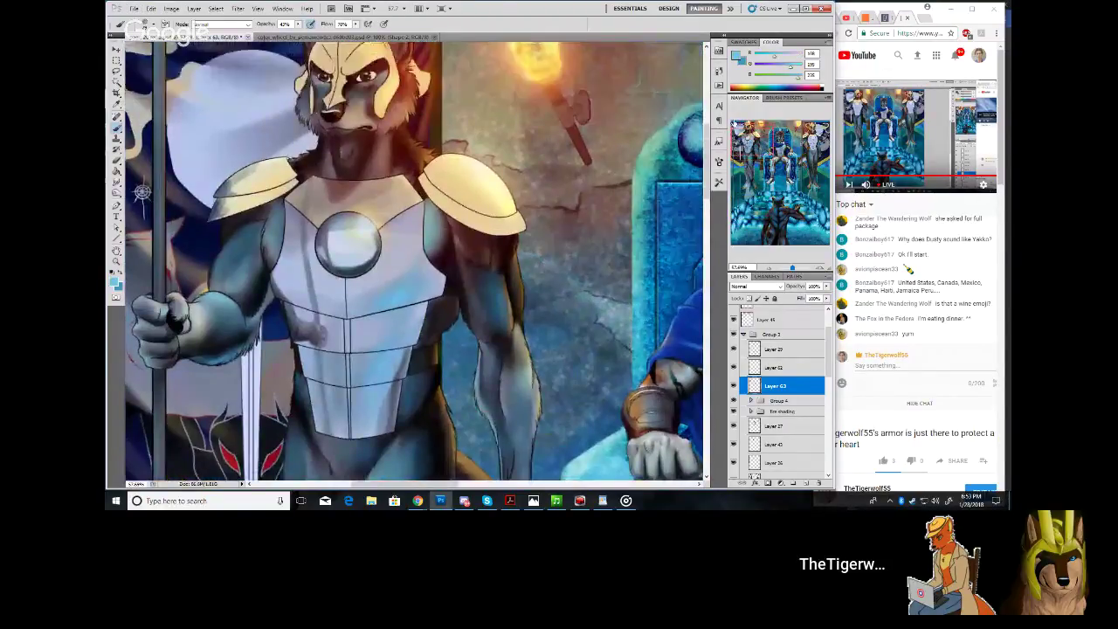
{"action": "mouse_move", "coordinate": [466, 202]}
{"action": "left_mouse_down"}
{"action": "mouse_move", "coordinate": [502, 207]}
{"action": "mouse_move", "coordinate": [462, 198]}
{"action": "left_mouse_up"}
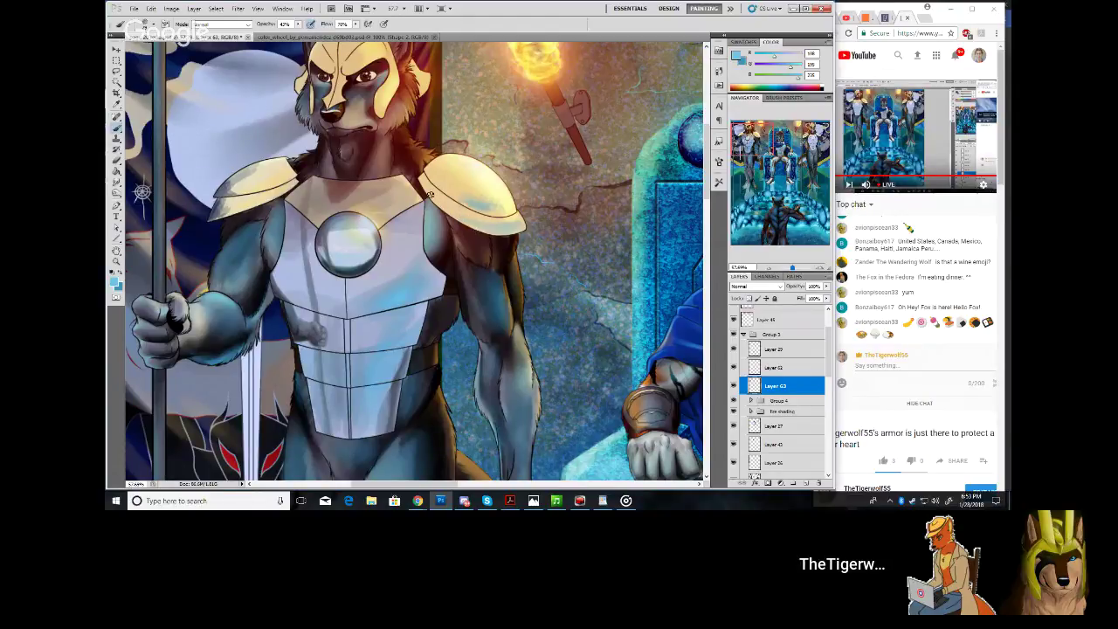
Add light blue to the armored wolf's shoulder plate and shade the armor with a sampled brownish tan, using the brush in Multiply mode
{"action": "left_click_drag", "start_coordinate": [253, 176], "coordinate": [286, 187]}
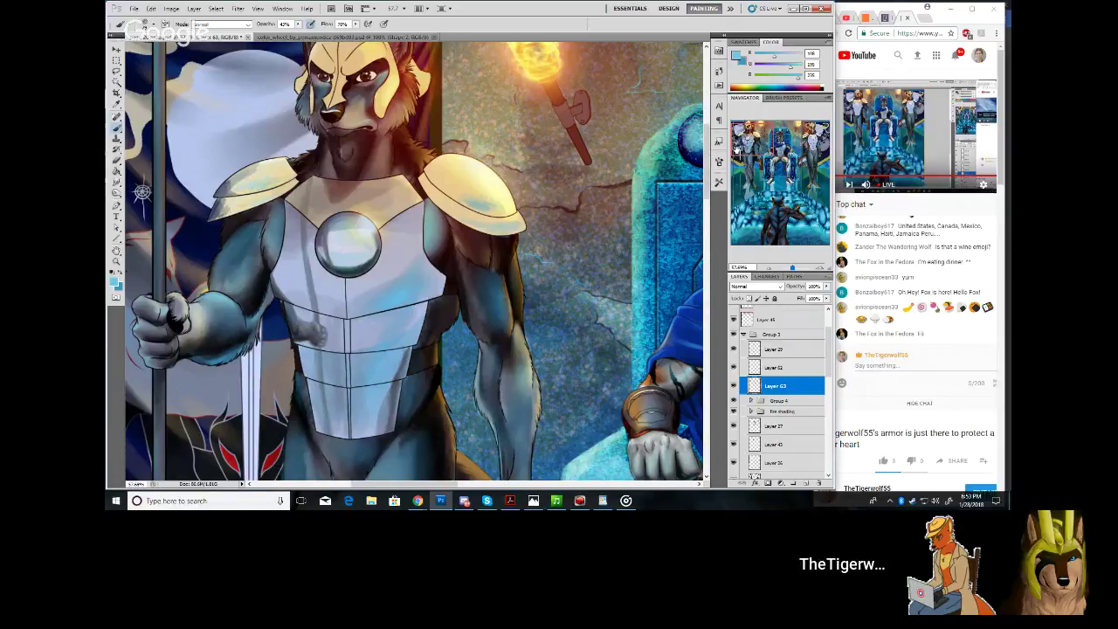
{"action": "mouse_move", "coordinate": [747, 140]}
{"action": "left_mouse_down"}
{"action": "mouse_move", "coordinate": [744, 130]}
{"action": "mouse_move", "coordinate": [757, 134]}
{"action": "left_mouse_up"}
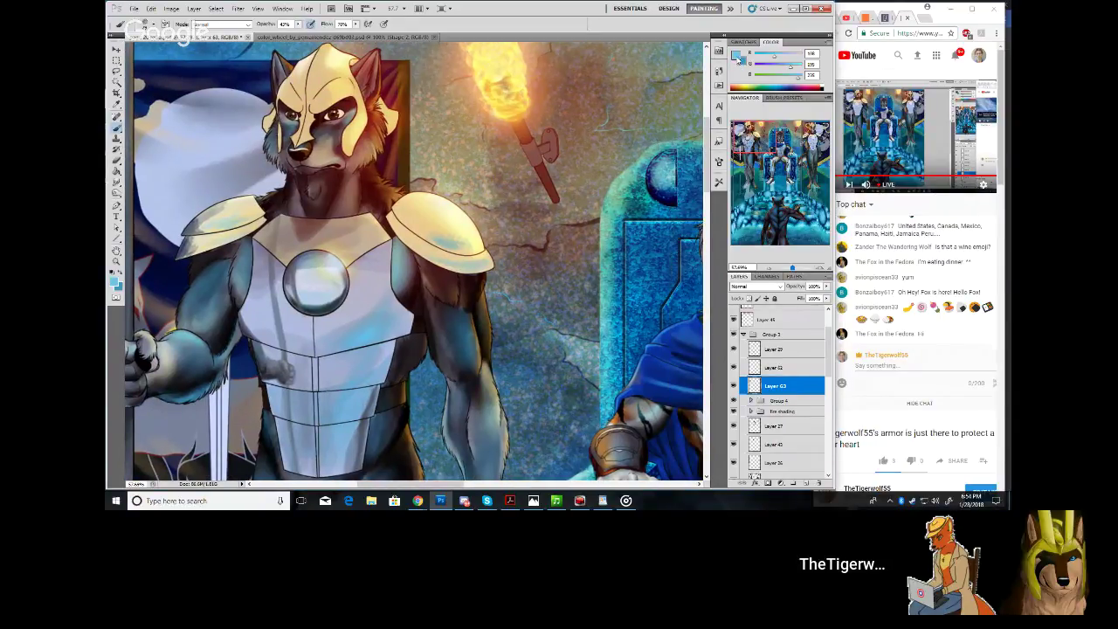
{"action": "left_click", "coordinate": [350, 221], "text": "alt"}
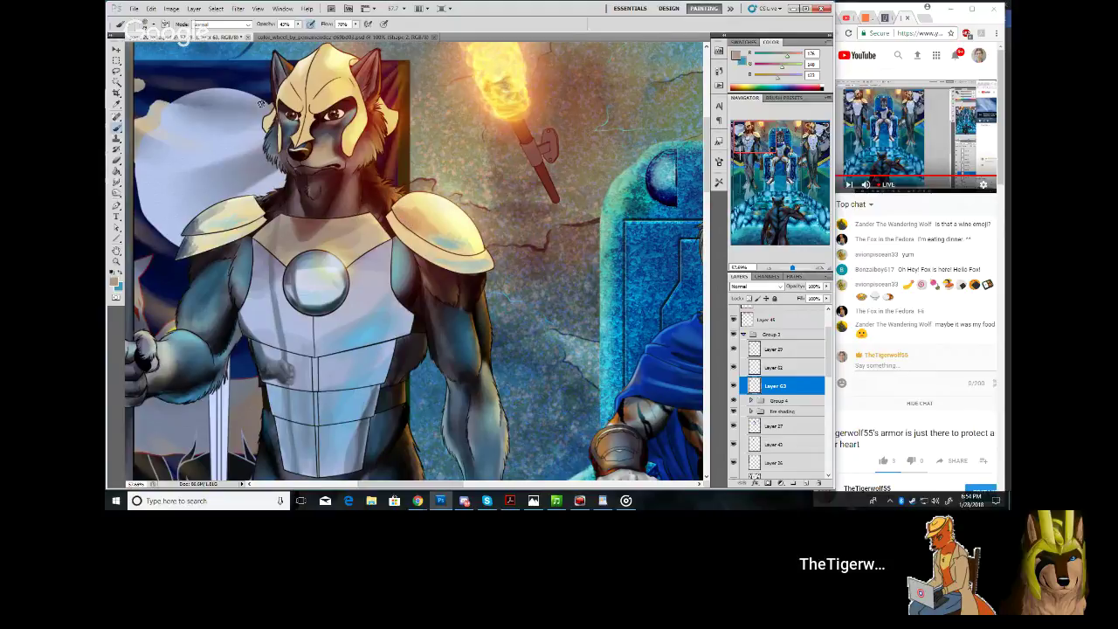
{"action": "left_click", "coordinate": [223, 24]}
{"action": "left_click", "coordinate": [222, 79]}
{"action": "left_click", "coordinate": [394, 210]}
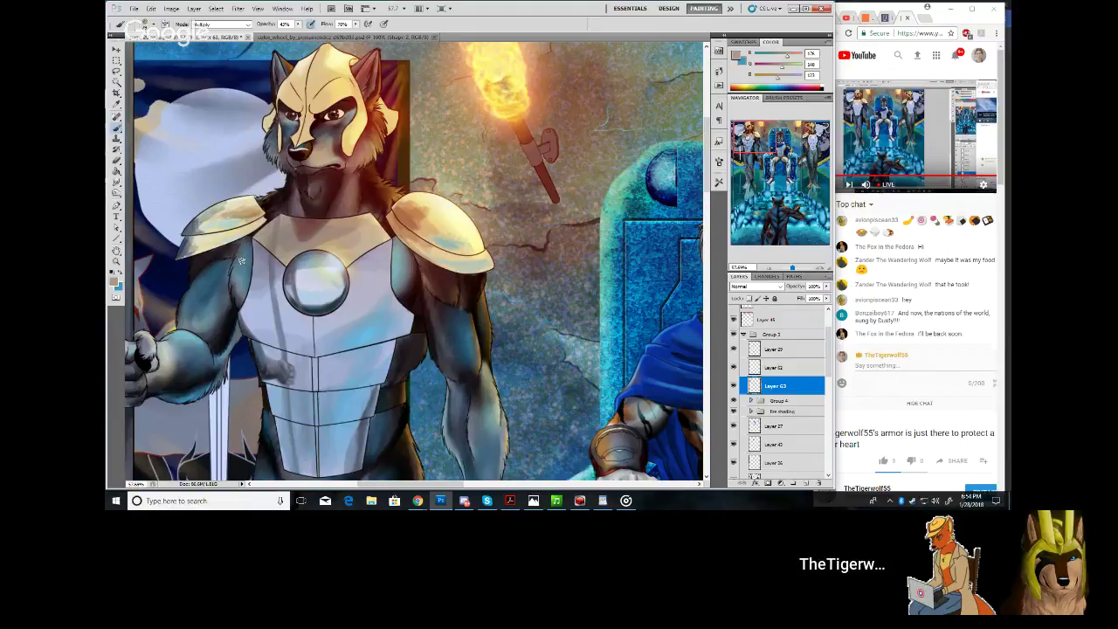
{"action": "left_click_drag", "start_coordinate": [421, 483], "coordinate": [397, 483]}
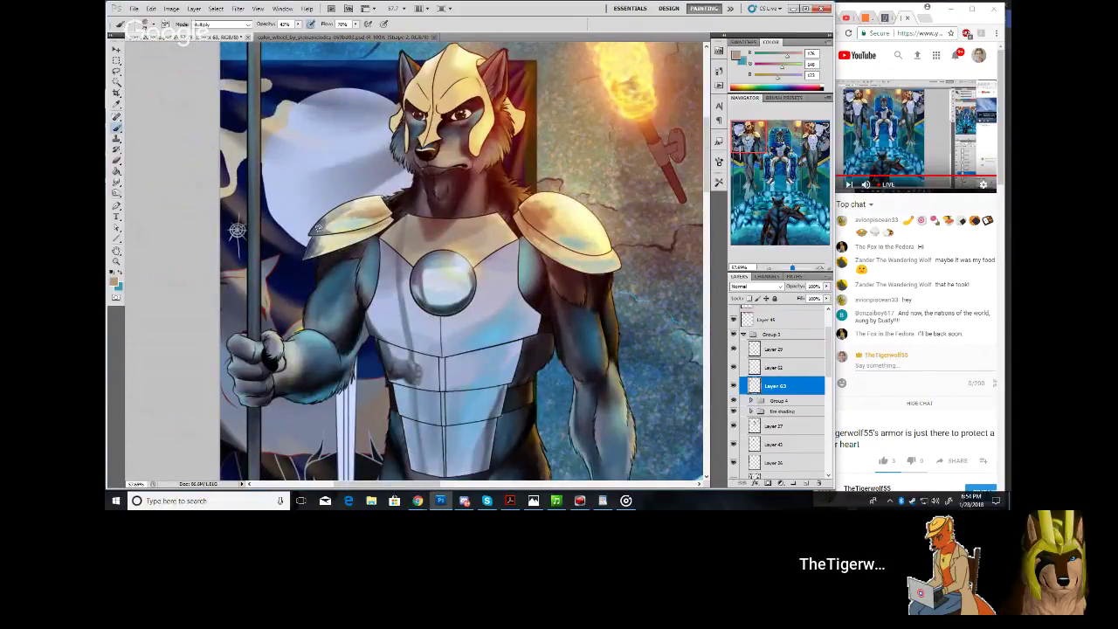
{"action": "left_click_drag", "start_coordinate": [365, 229], "coordinate": [386, 222]}
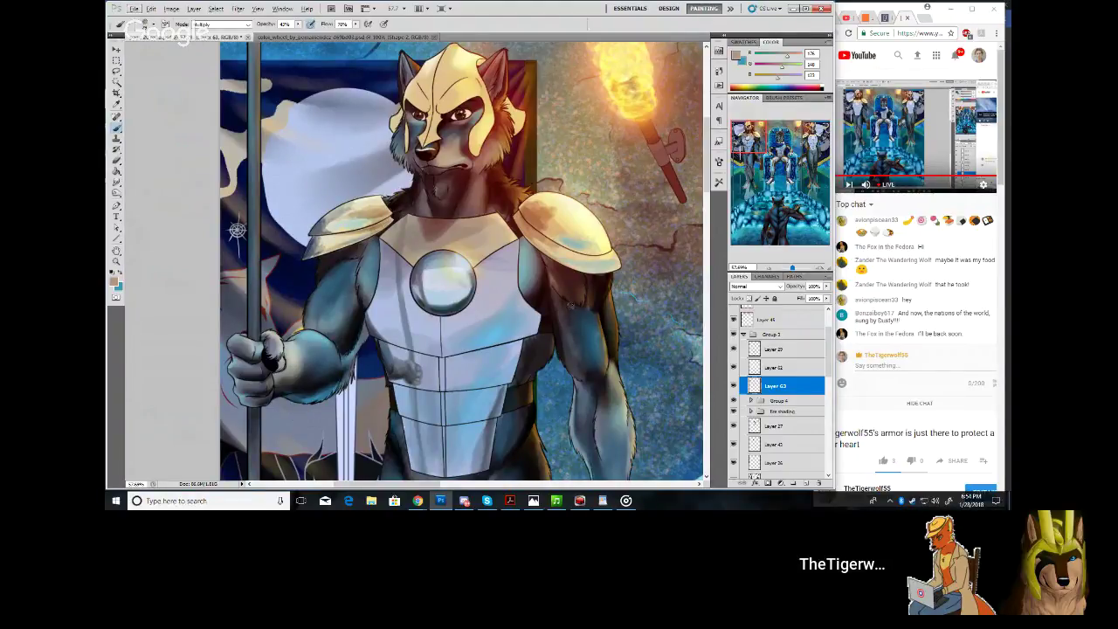
{"action": "left_click", "coordinate": [766, 147]}
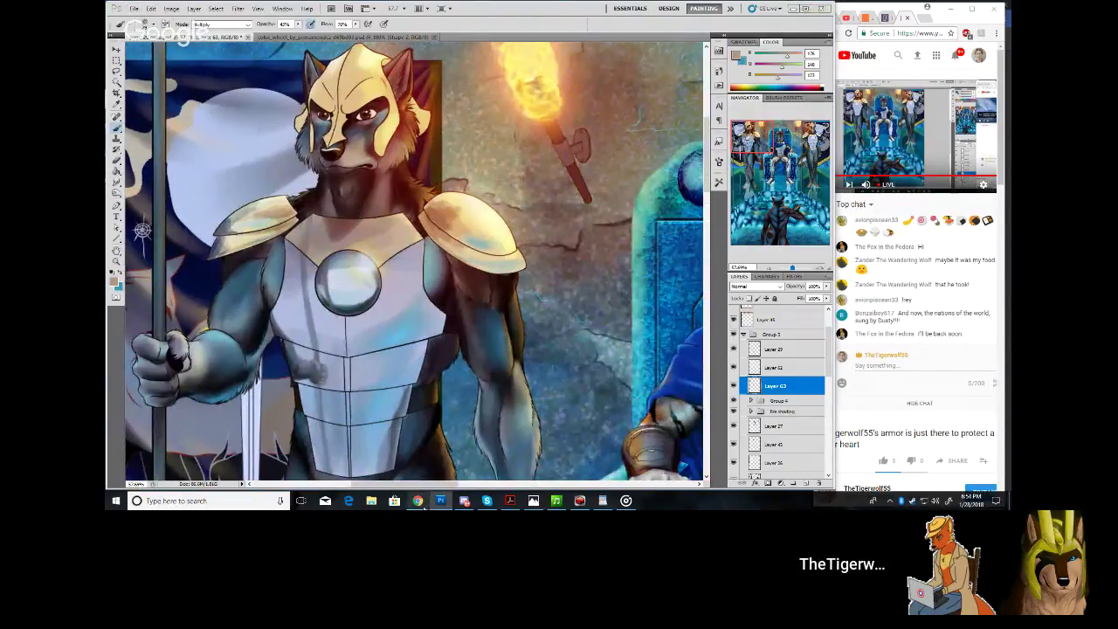
Switch to Chrome, search Google for "nations of the world lyrics" and open the Genius page for Yakko's World
{"action": "mouse_move", "coordinate": [417, 500]}
{"action": "left_click", "coordinate": [399, 463]}
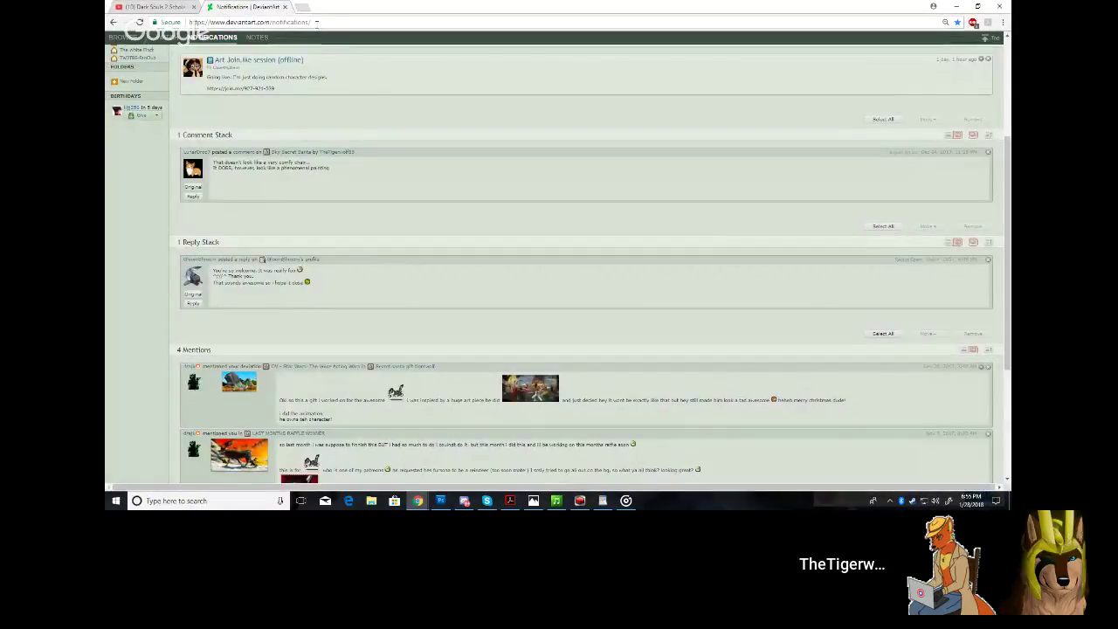
{"action": "left_click", "coordinate": [316, 23]}
{"action": "type", "text": "google"}
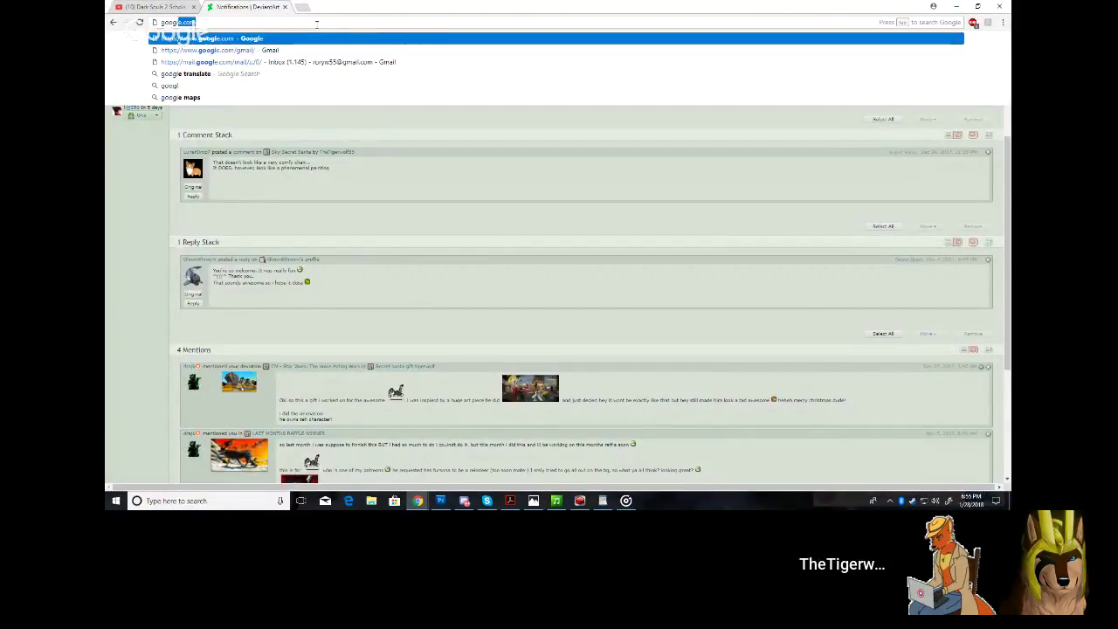
{"action": "key", "text": "Return"}
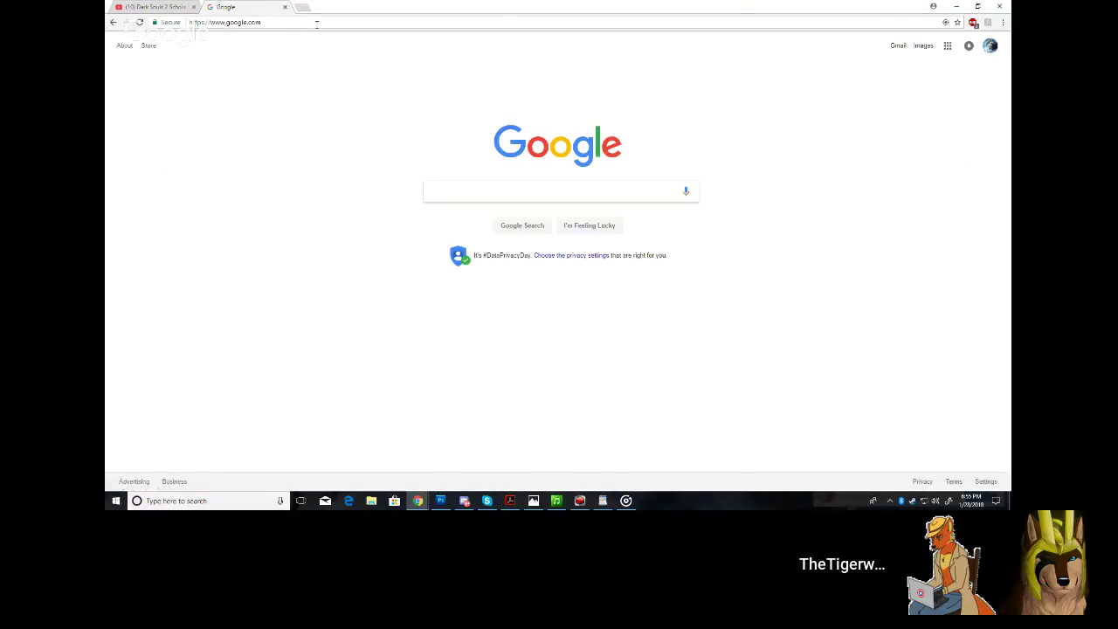
{"action": "type", "text": "nations of the"}
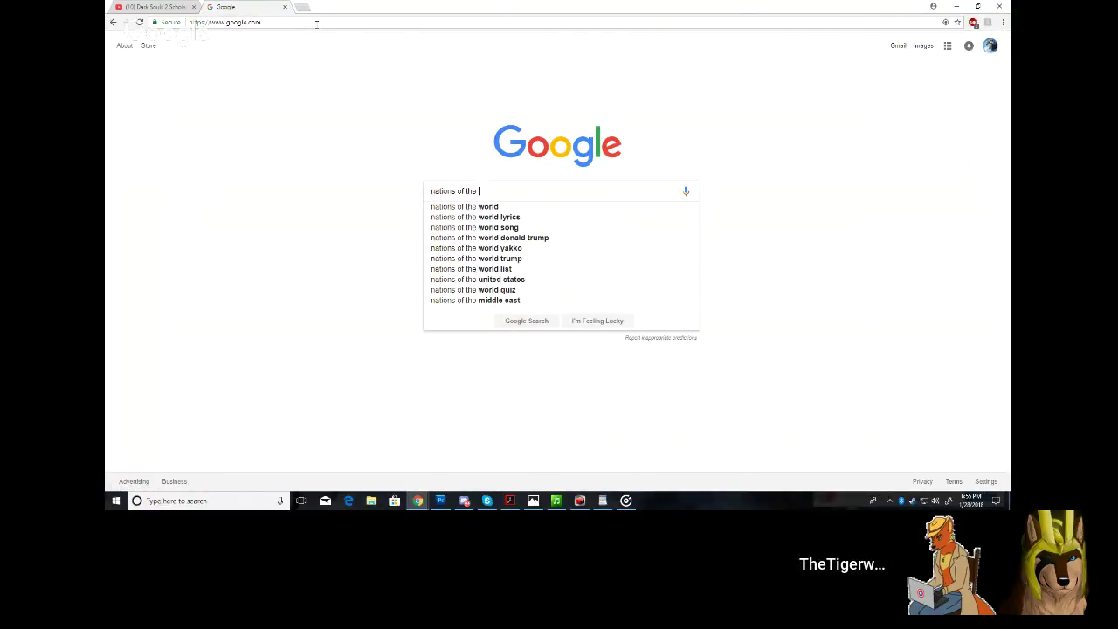
{"action": "key", "text": "Down"}
{"action": "key", "text": "Down"}
{"action": "key", "text": "Return"}
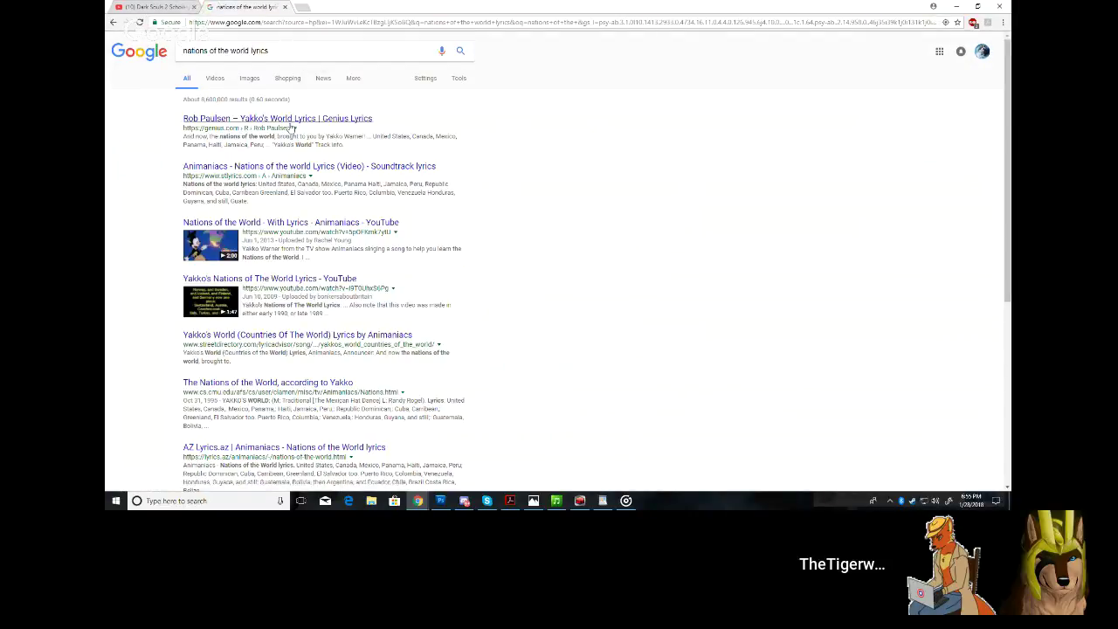
{"action": "left_click", "coordinate": [288, 120]}
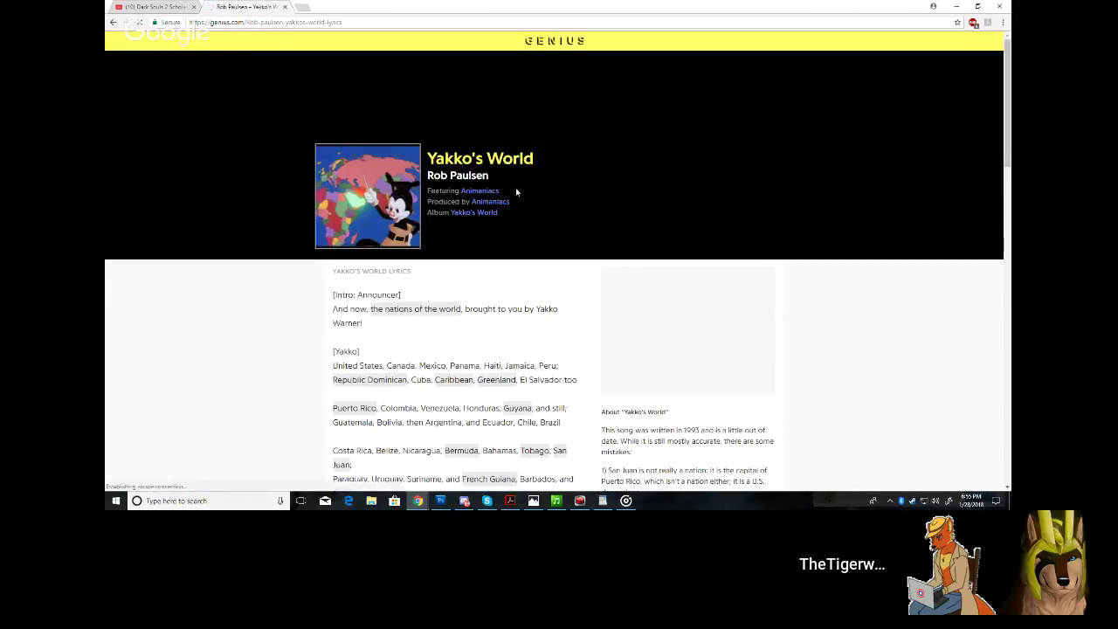
Shrink the lyrics browser window to roughly half width and place it over the painting canvas
{"action": "scroll", "coordinate": [525, 214], "scroll_direction": "down", "scroll_amount": 5}
{"action": "scroll", "coordinate": [525, 210], "scroll_direction": "up", "scroll_amount": 1}
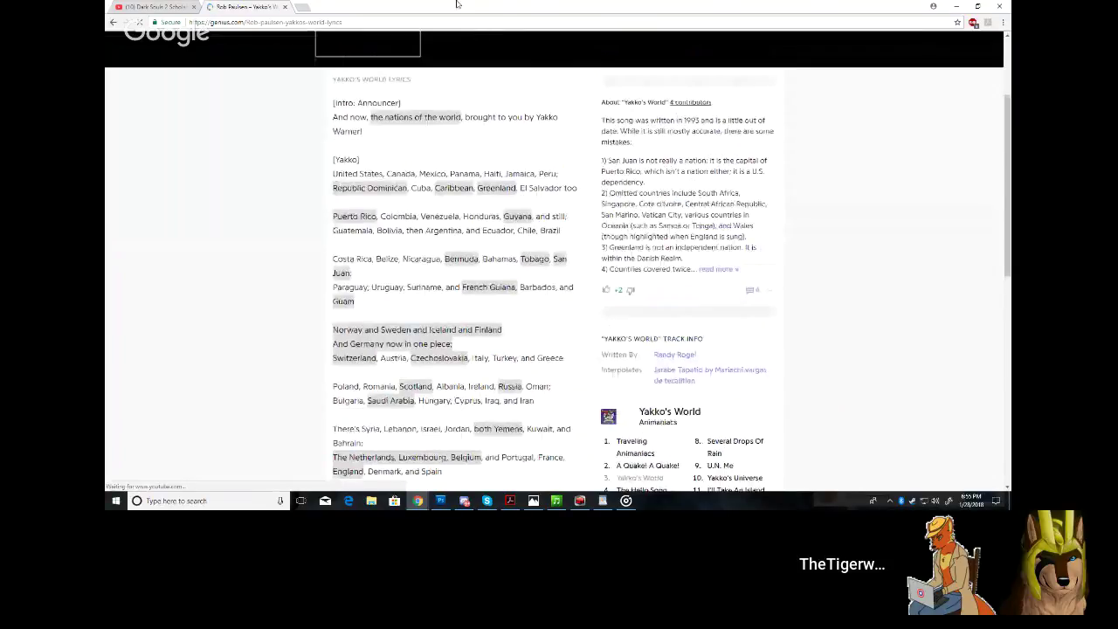
{"action": "left_click_drag", "start_coordinate": [456, 5], "coordinate": [429, 27]}
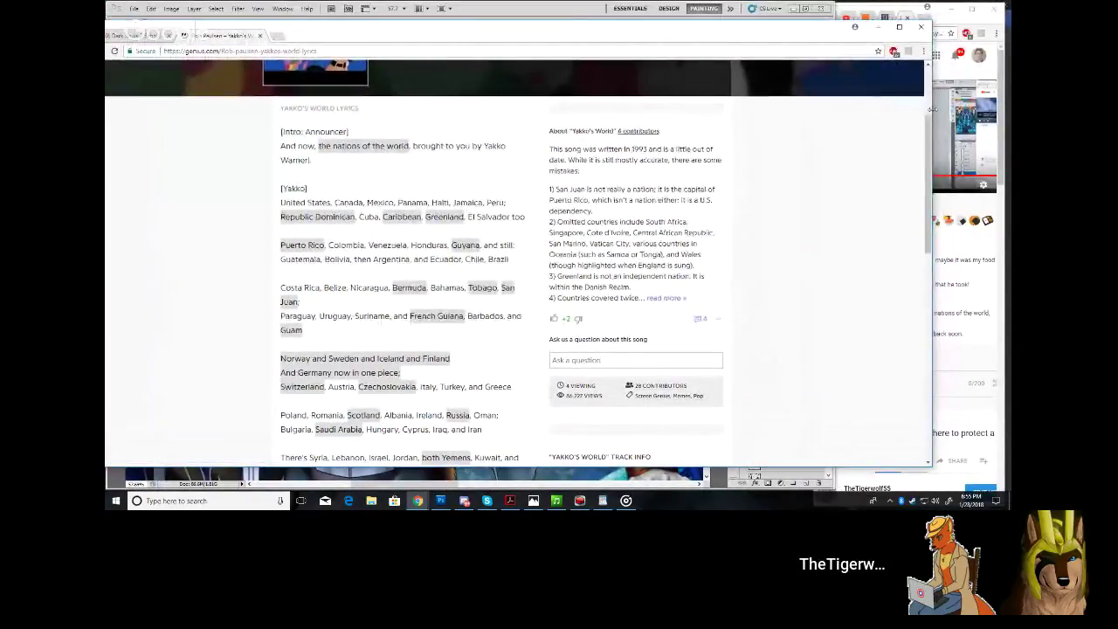
{"action": "left_click_drag", "start_coordinate": [933, 113], "coordinate": [560, 175]}
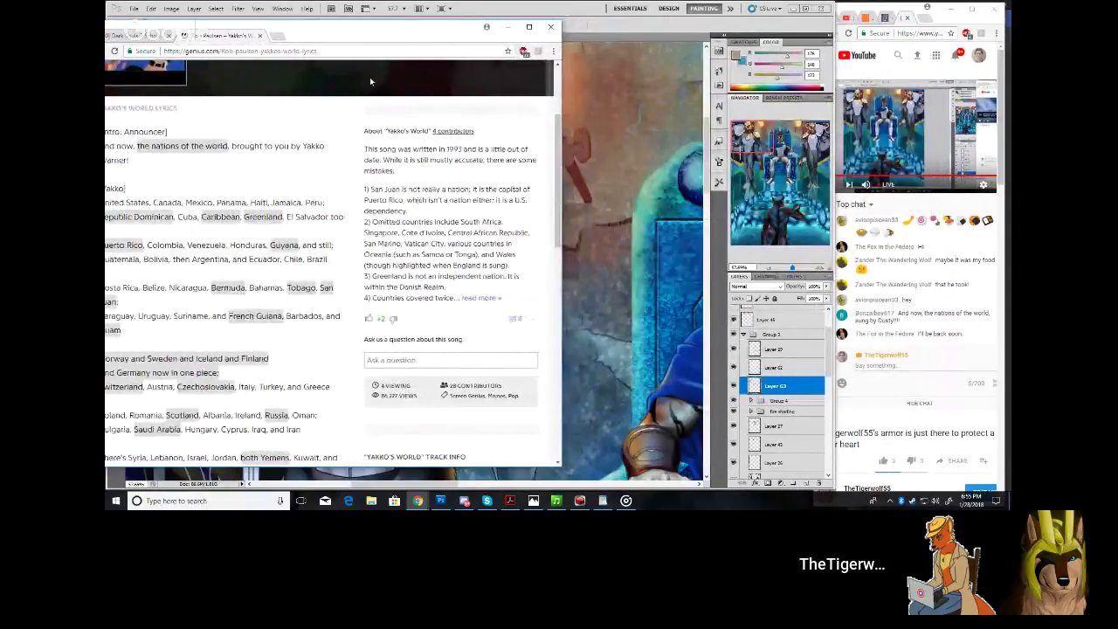
{"action": "left_click_drag", "start_coordinate": [345, 35], "coordinate": [459, 26]}
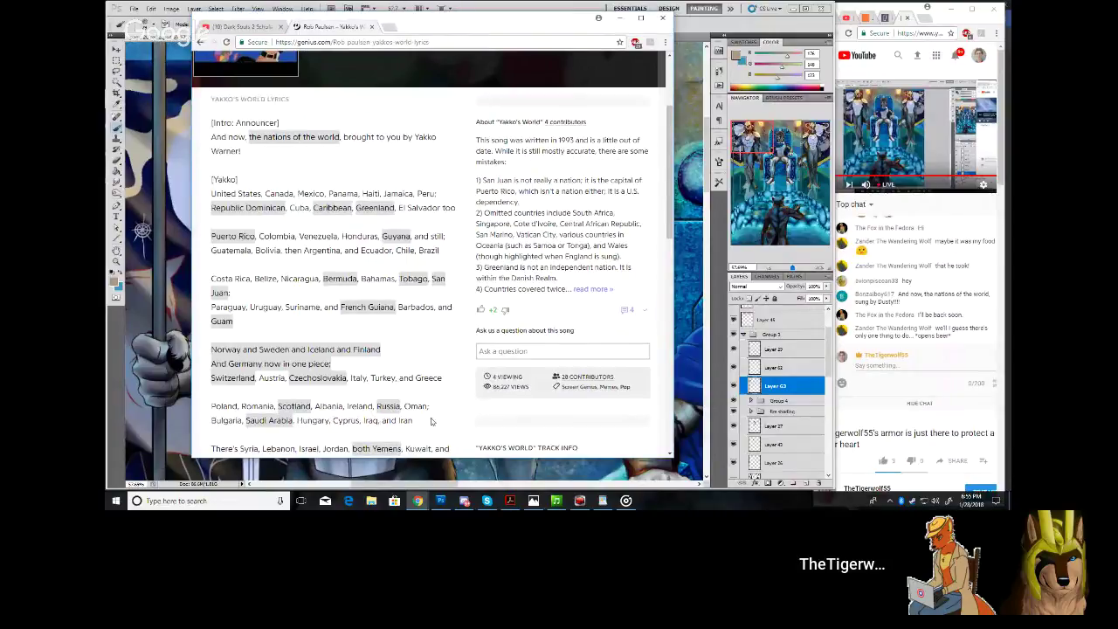
Read through the Yakko's World lyrics, then minimize the browser to return to Photoshop
{"action": "scroll", "coordinate": [431, 422], "scroll_direction": "down", "scroll_amount": 1}
{"action": "scroll", "coordinate": [439, 397], "scroll_direction": "up", "scroll_amount": 3}
{"action": "scroll", "coordinate": [438, 396], "scroll_direction": "down", "scroll_amount": 2}
{"action": "left_click", "coordinate": [397, 236]}
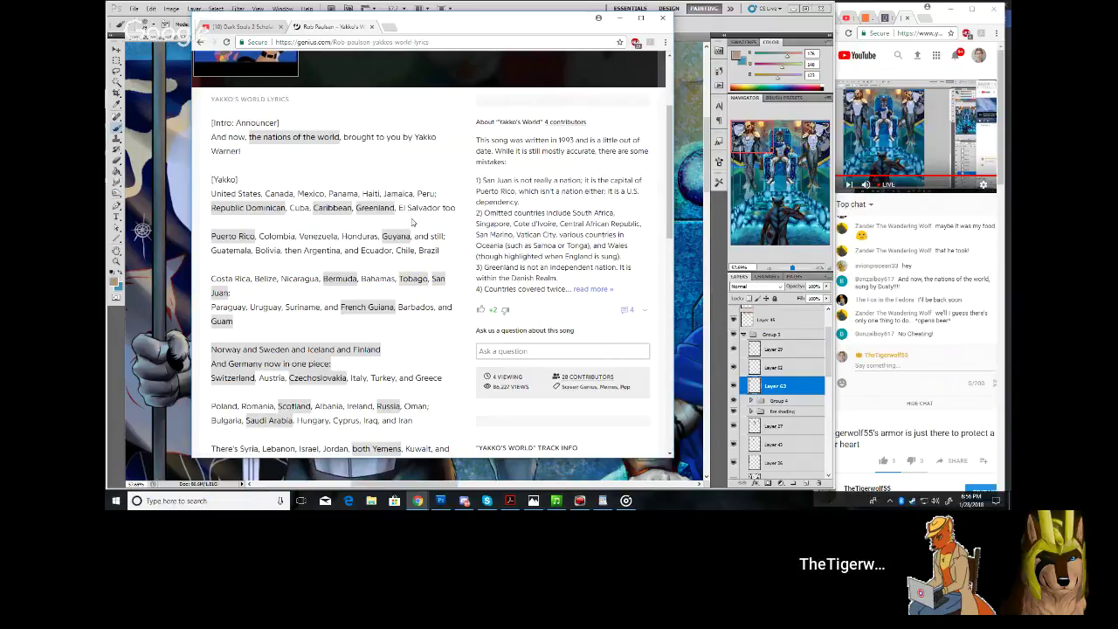
{"action": "scroll", "coordinate": [390, 293], "scroll_direction": "down", "scroll_amount": 3}
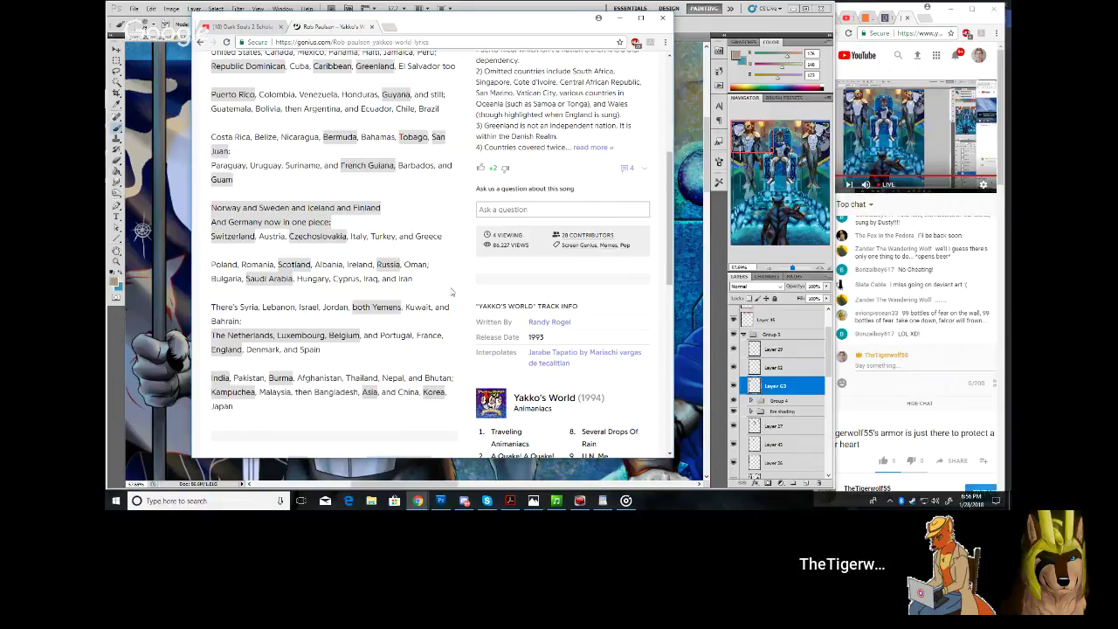
{"action": "left_click", "coordinate": [620, 19]}
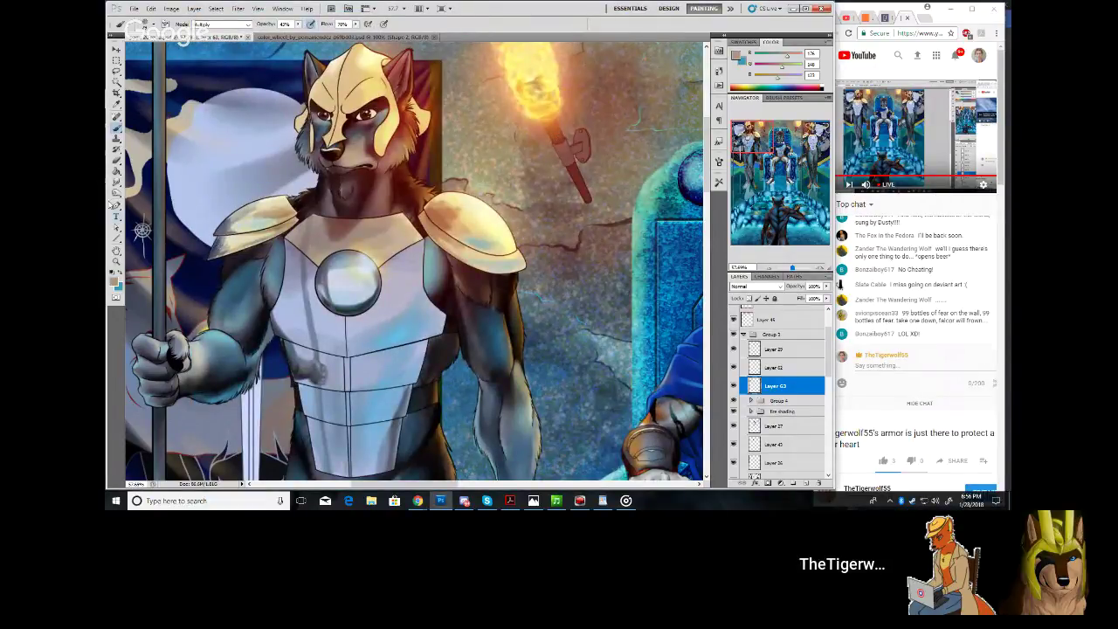
Blend the brown shading on the armored wolf's torch-side shoulder plate and its lower rim with the Smudge tool
{"action": "left_click", "coordinate": [116, 181]}
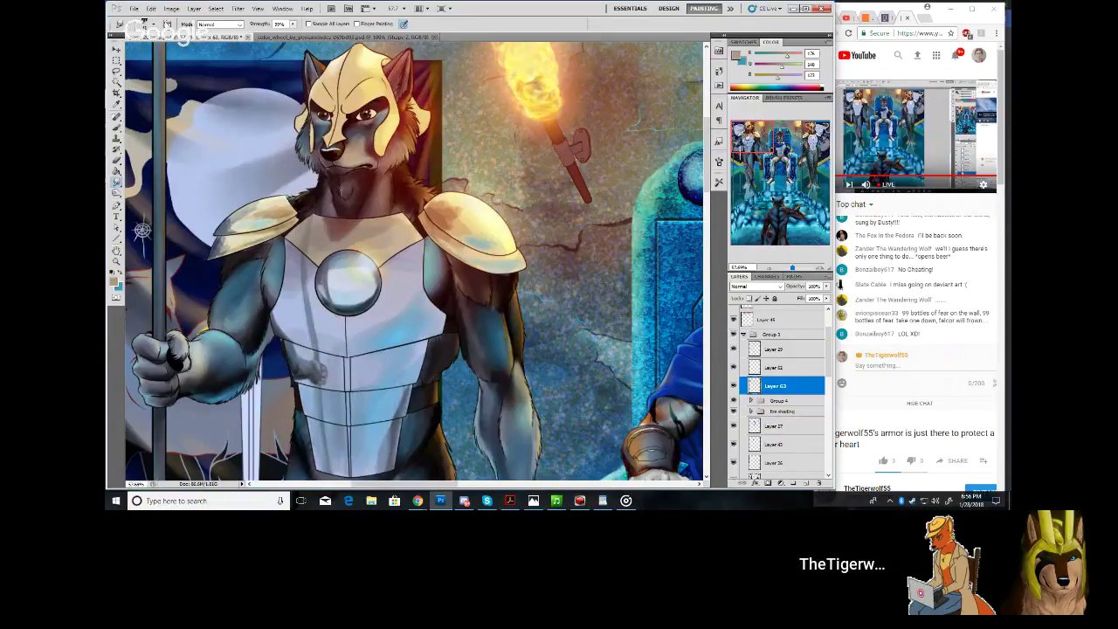
{"action": "left_click", "coordinate": [159, 25]}
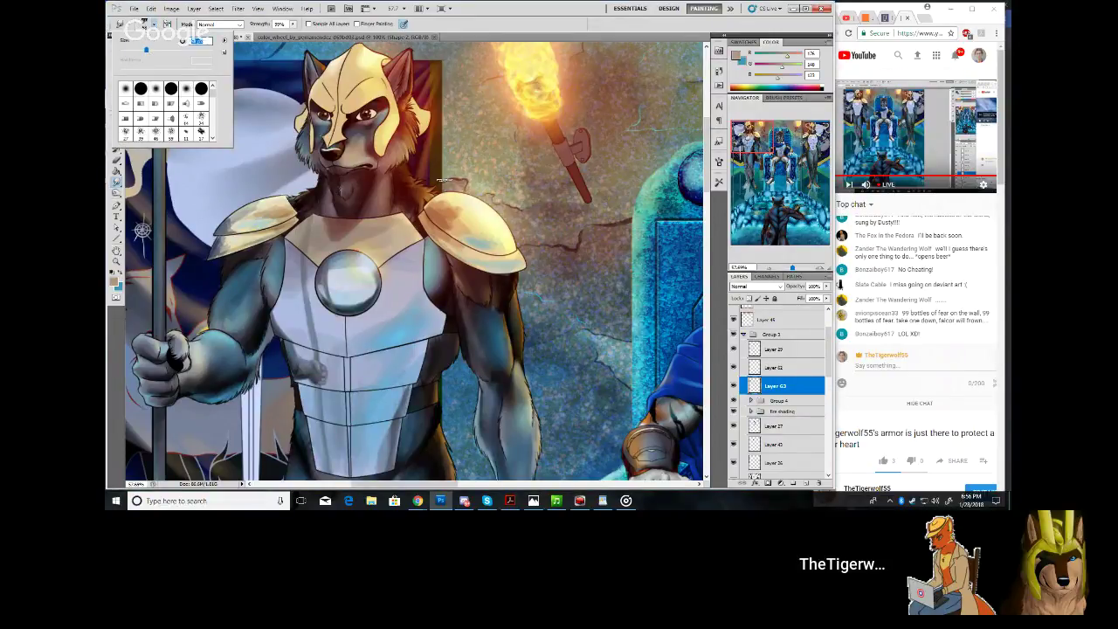
{"action": "mouse_move", "coordinate": [444, 218]}
{"action": "left_mouse_down"}
{"action": "mouse_move", "coordinate": [478, 220]}
{"action": "mouse_move", "coordinate": [450, 209]}
{"action": "left_mouse_up"}
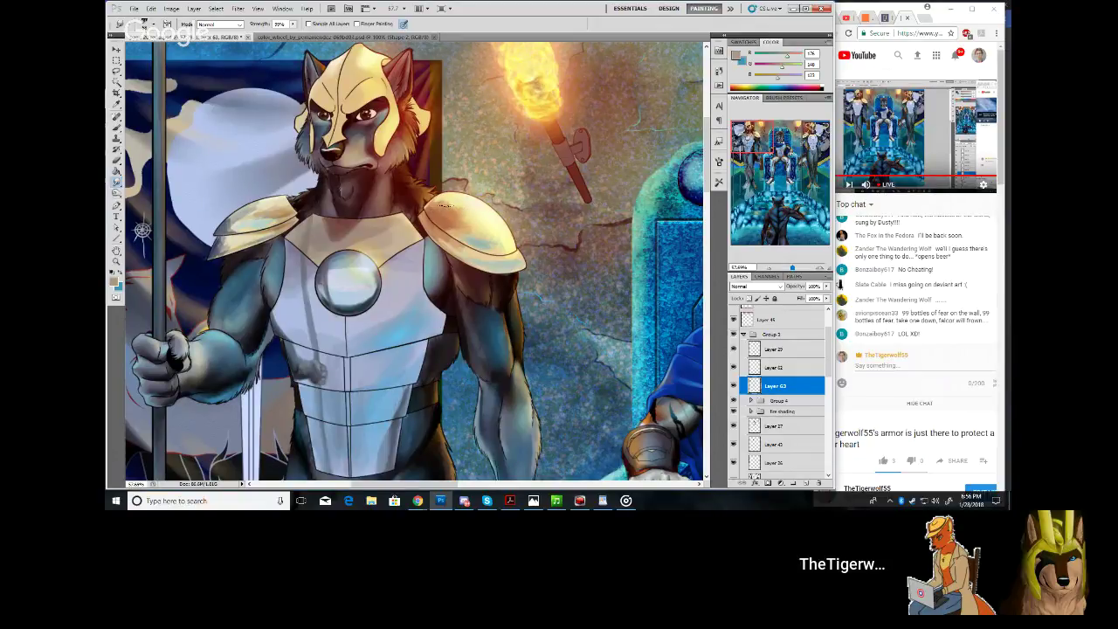
{"action": "left_click_drag", "start_coordinate": [444, 205], "coordinate": [427, 206]}
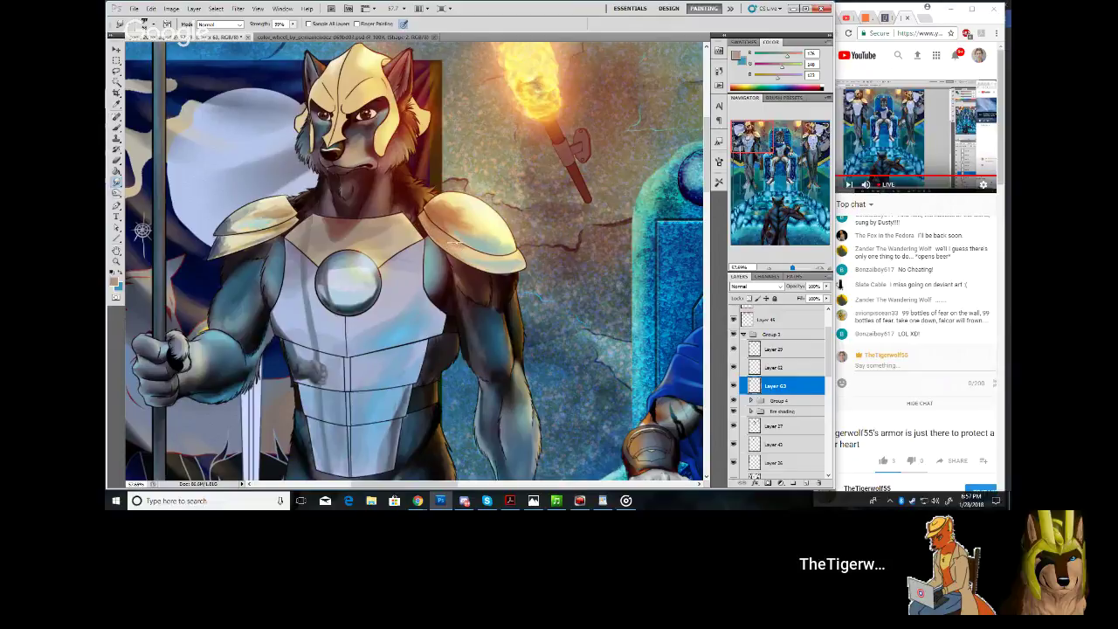
{"action": "mouse_move", "coordinate": [465, 249]}
{"action": "left_mouse_down"}
{"action": "mouse_move", "coordinate": [480, 261]}
{"action": "mouse_move", "coordinate": [514, 256]}
{"action": "left_mouse_up"}
Pick a light blue brush color for the shoulder armor and smudge the shading on the staff-side shoulder plate and its rim
{"action": "key", "text": "b"}
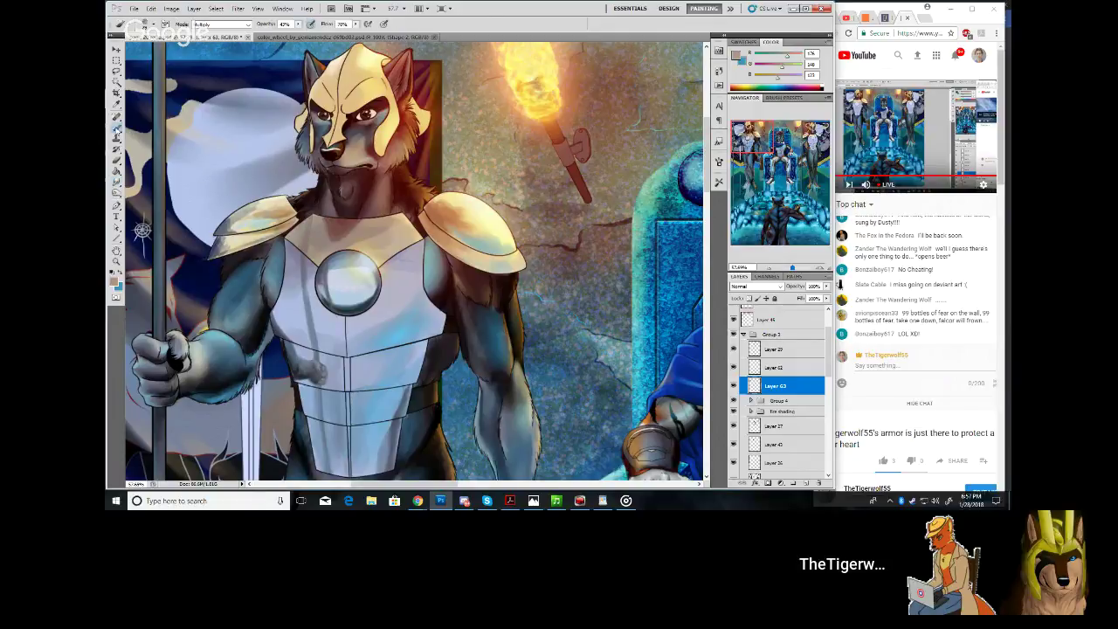
{"action": "mouse_move", "coordinate": [760, 142]}
{"action": "left_mouse_down"}
{"action": "mouse_move", "coordinate": [770, 209]}
{"action": "mouse_move", "coordinate": [774, 141]}
{"action": "left_mouse_up"}
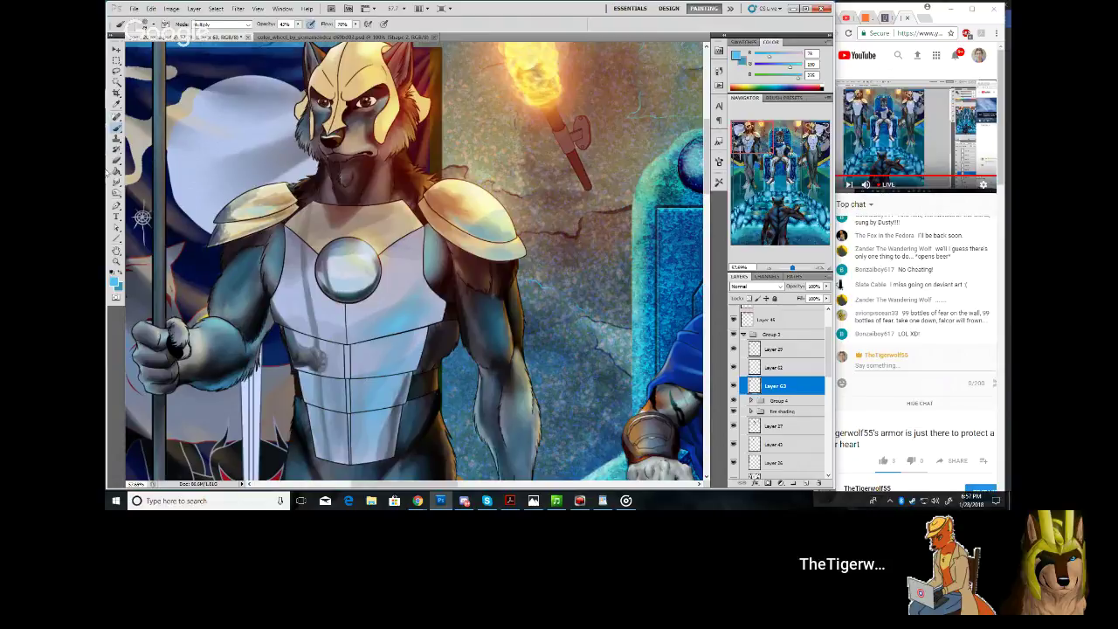
{"action": "left_click", "coordinate": [117, 183]}
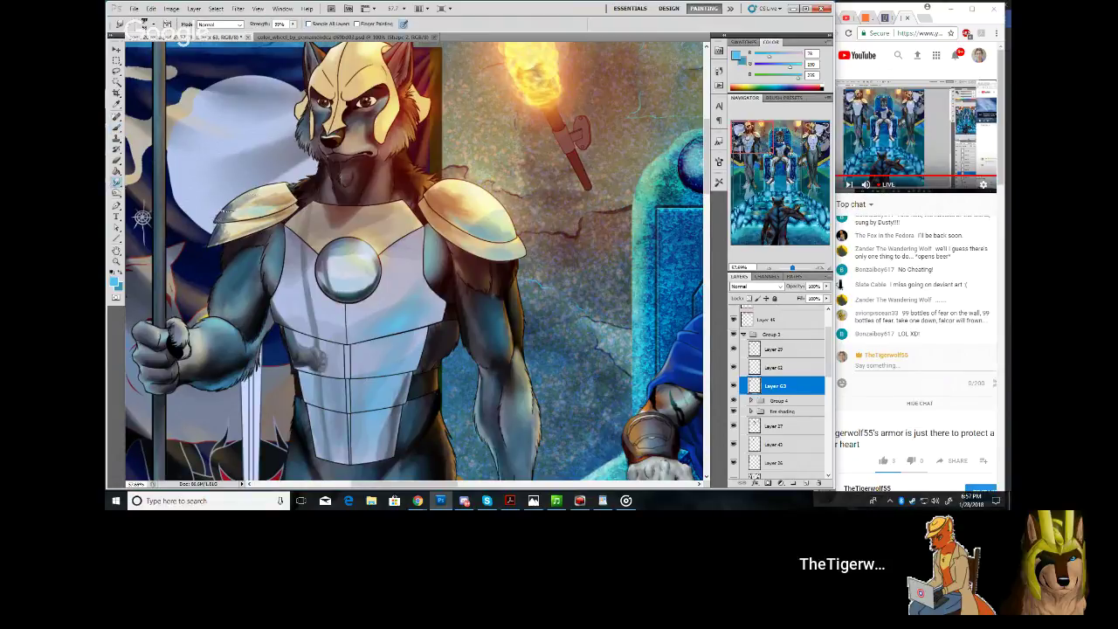
{"action": "mouse_move", "coordinate": [226, 212]}
{"action": "left_mouse_down"}
{"action": "mouse_move", "coordinate": [264, 189]}
{"action": "mouse_move", "coordinate": [233, 204]}
{"action": "mouse_move", "coordinate": [253, 197]}
{"action": "mouse_move", "coordinate": [229, 212]}
{"action": "left_mouse_up"}
{"action": "left_click_drag", "start_coordinate": [262, 211], "coordinate": [282, 201]}
{"action": "mouse_move", "coordinate": [288, 192]}
{"action": "left_mouse_down"}
{"action": "mouse_move", "coordinate": [278, 196]}
{"action": "mouse_move", "coordinate": [288, 202]}
{"action": "mouse_move", "coordinate": [242, 201]}
{"action": "left_mouse_up"}
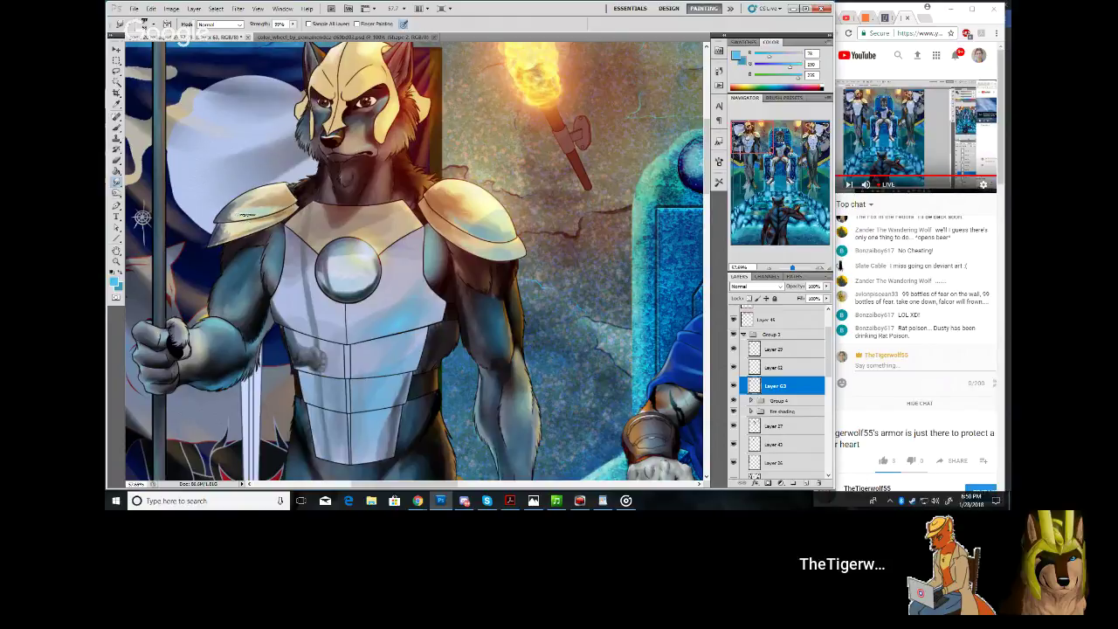
{"action": "mouse_move", "coordinate": [249, 214]}
{"action": "left_mouse_down"}
{"action": "mouse_move", "coordinate": [226, 216]}
{"action": "mouse_move", "coordinate": [239, 204]}
{"action": "left_mouse_up"}
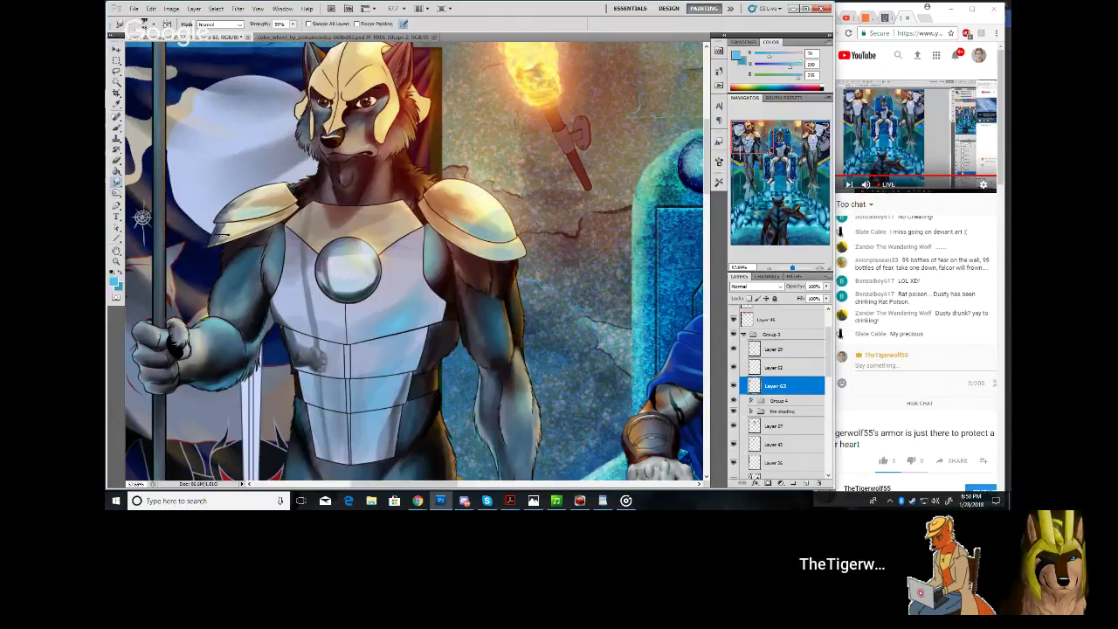
{"action": "left_click_drag", "start_coordinate": [229, 228], "coordinate": [214, 243]}
{"action": "left_click_drag", "start_coordinate": [286, 212], "coordinate": [218, 235]}
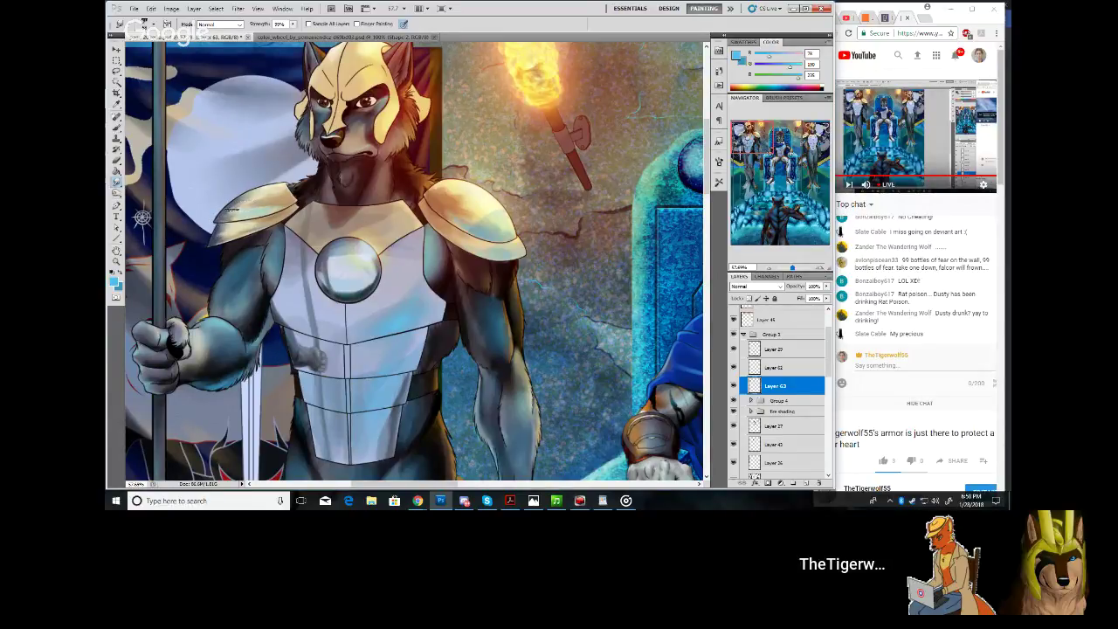
{"action": "left_click_drag", "start_coordinate": [232, 209], "coordinate": [241, 210]}
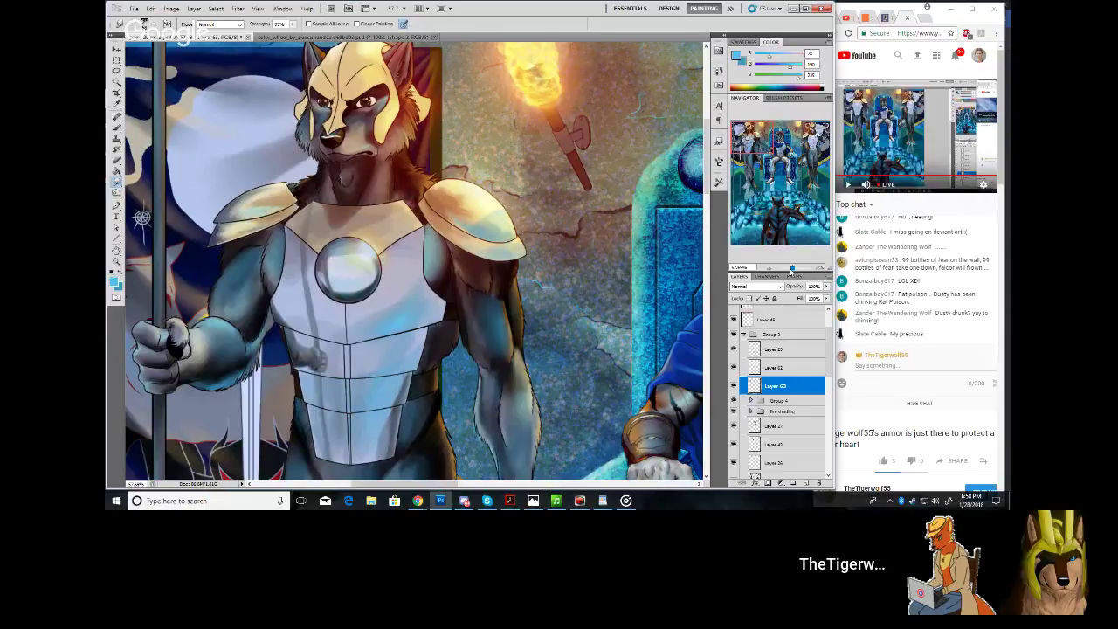
Smudge the edges of the brown neck shadow on the cream collar of the wolf's chest armor
{"action": "left_click_drag", "start_coordinate": [792, 269], "coordinate": [790, 269]}
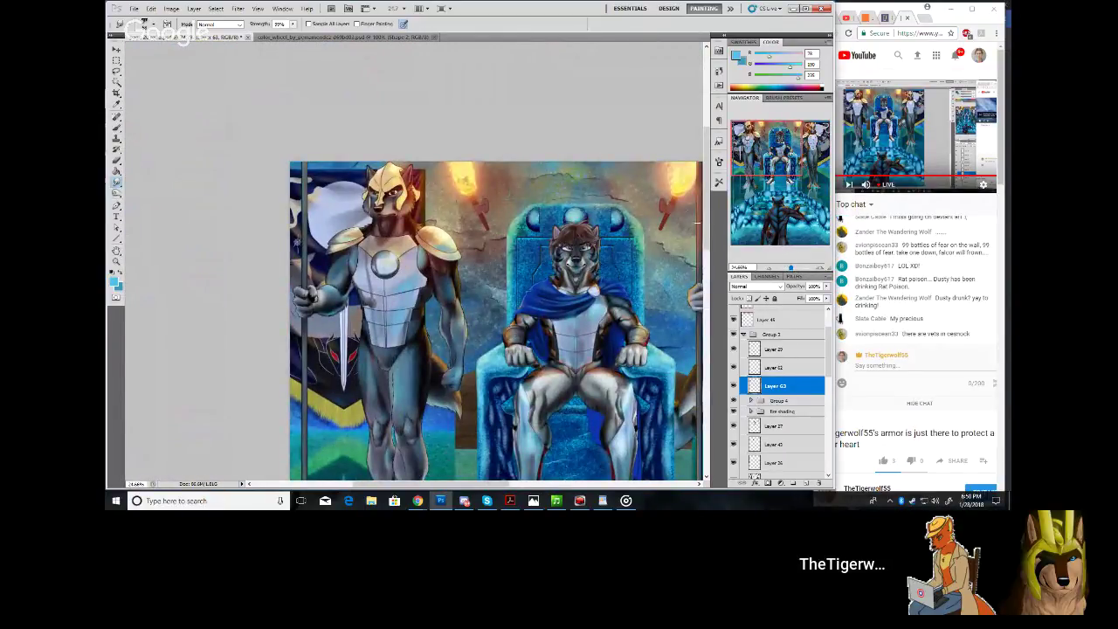
{"action": "left_click_drag", "start_coordinate": [791, 269], "coordinate": [798, 269]}
{"action": "mouse_move", "coordinate": [772, 186]}
{"action": "left_mouse_down"}
{"action": "mouse_move", "coordinate": [748, 133]}
{"action": "mouse_move", "coordinate": [736, 174]}
{"action": "left_mouse_up"}
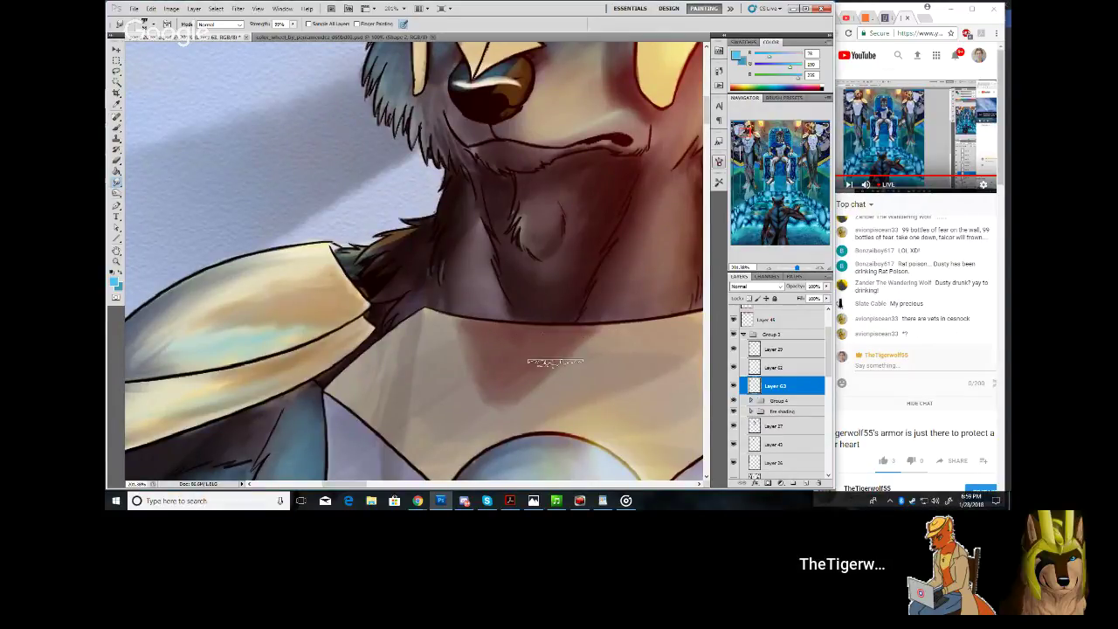
{"action": "left_click_drag", "start_coordinate": [499, 384], "coordinate": [479, 399]}
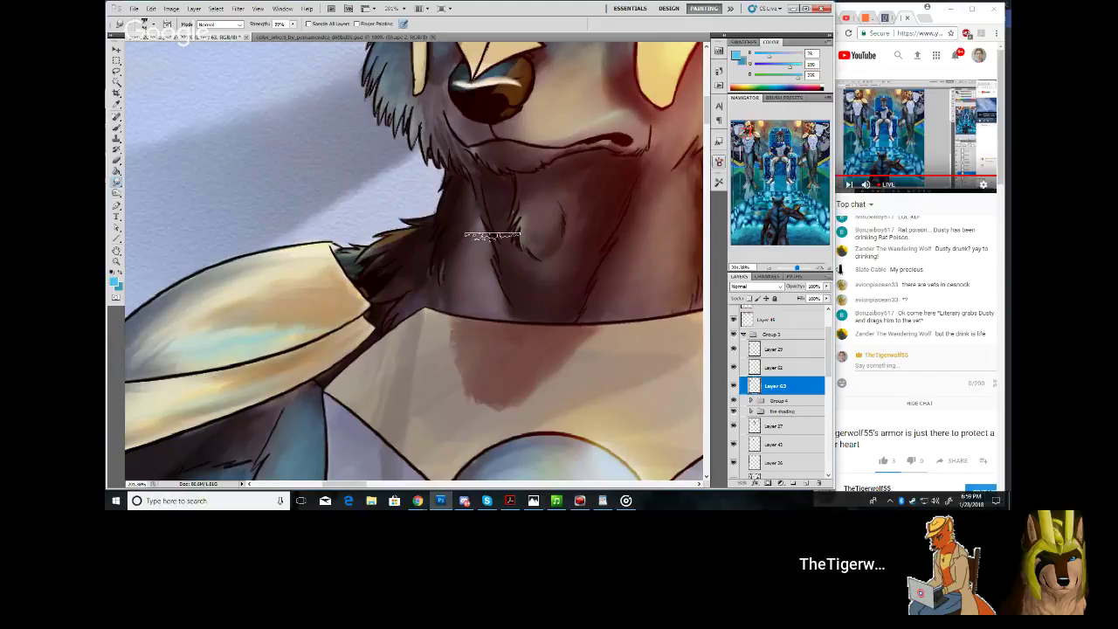
{"action": "left_click_drag", "start_coordinate": [747, 135], "coordinate": [757, 139]}
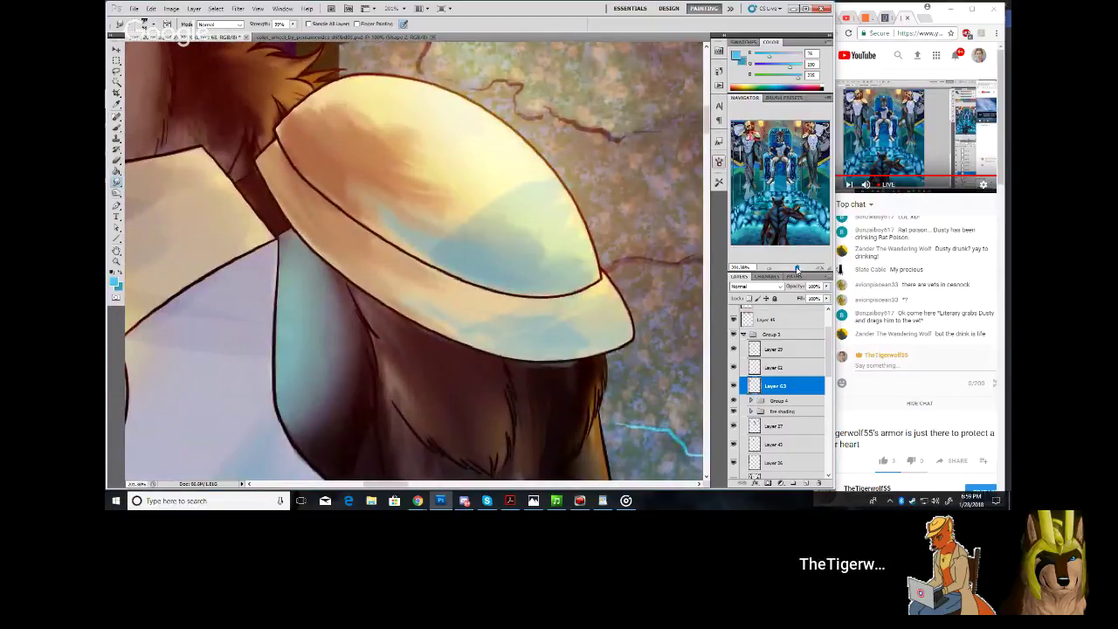
Check the armor with its shading layer hidden and shown, and brush light blue Multiply reflections onto the armored wolf's helmet
{"action": "left_click_drag", "start_coordinate": [797, 268], "coordinate": [792, 268]}
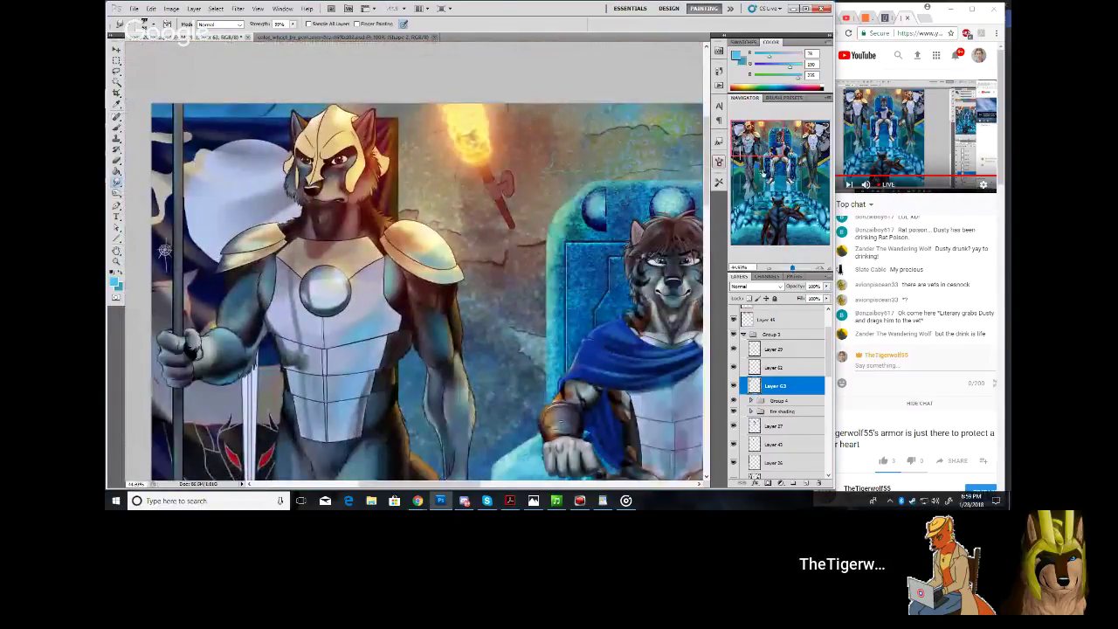
{"action": "left_click_drag", "start_coordinate": [765, 157], "coordinate": [739, 146]}
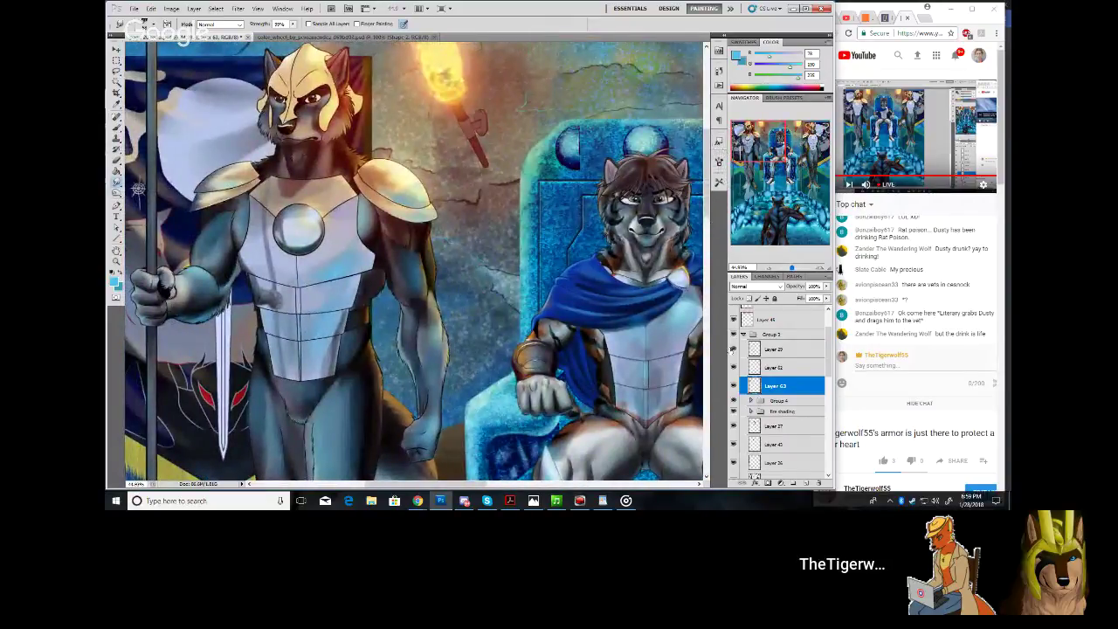
{"action": "left_click", "coordinate": [733, 386]}
{"action": "left_click", "coordinate": [733, 385]}
{"action": "left_click", "coordinate": [117, 128]}
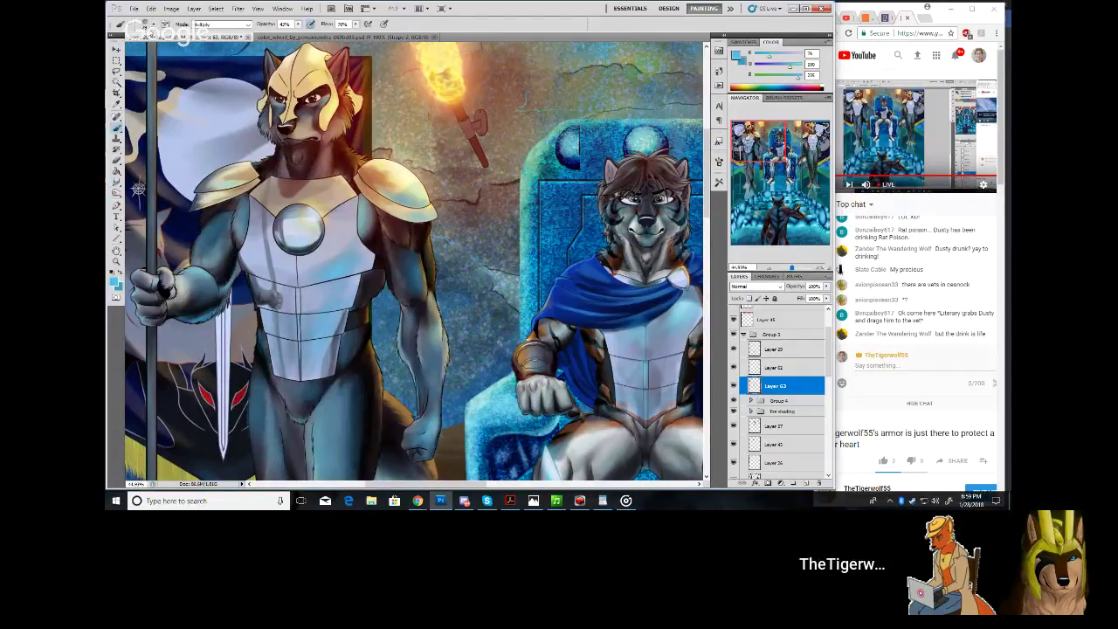
{"action": "left_click", "coordinate": [154, 26]}
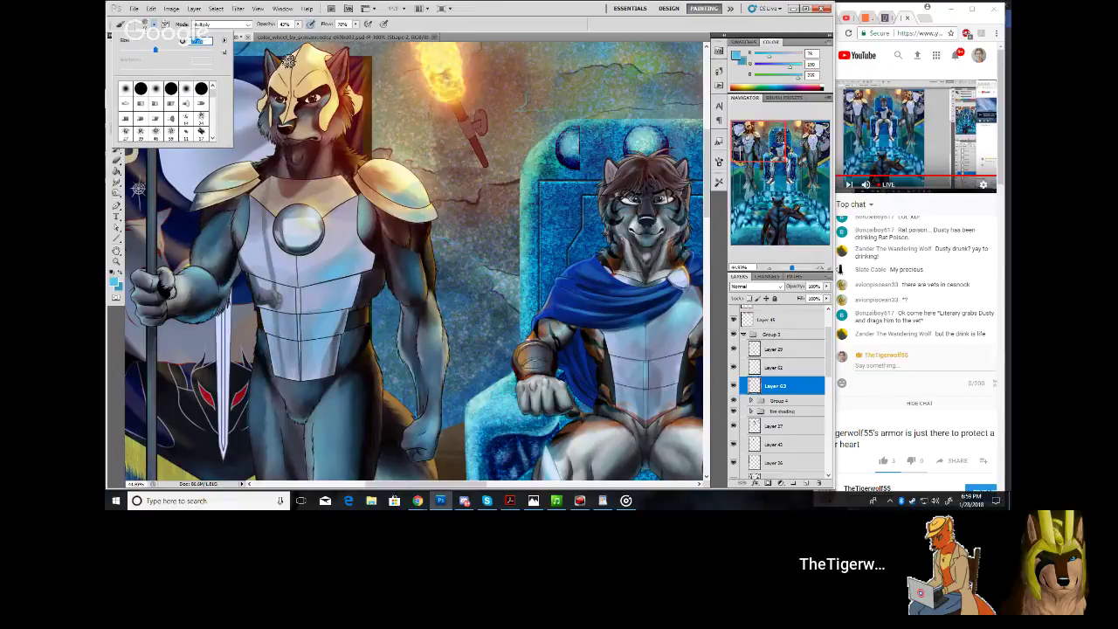
{"action": "left_click", "coordinate": [288, 62]}
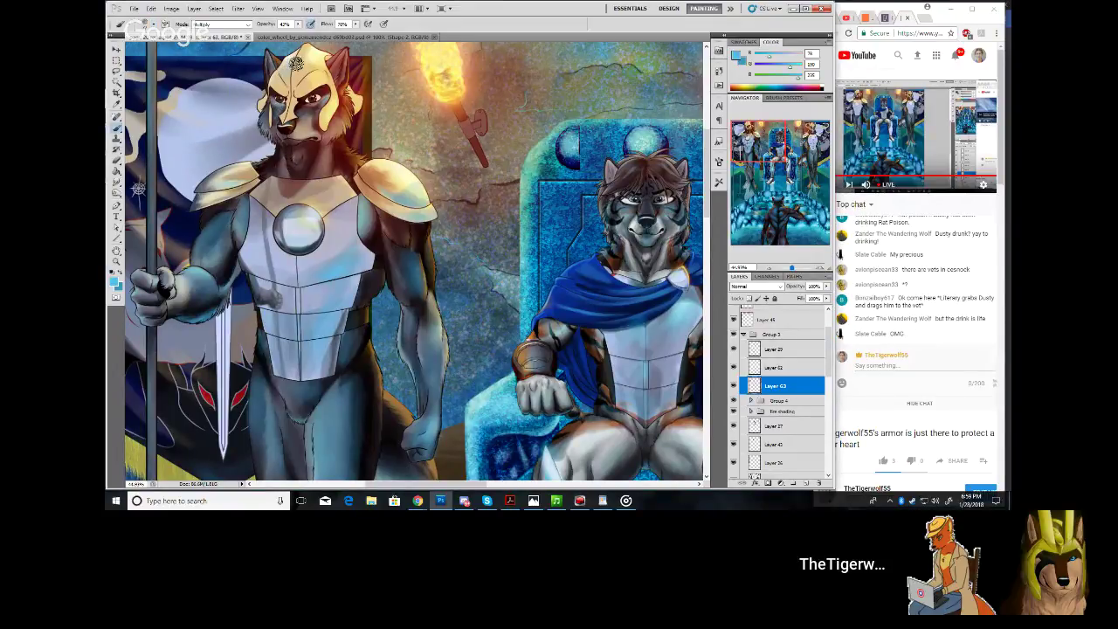
{"action": "mouse_move", "coordinate": [309, 78]}
{"action": "left_mouse_down"}
{"action": "mouse_move", "coordinate": [295, 92]}
{"action": "mouse_move", "coordinate": [311, 81]}
{"action": "mouse_move", "coordinate": [299, 66]}
{"action": "mouse_move", "coordinate": [302, 74]}
{"action": "left_mouse_up"}
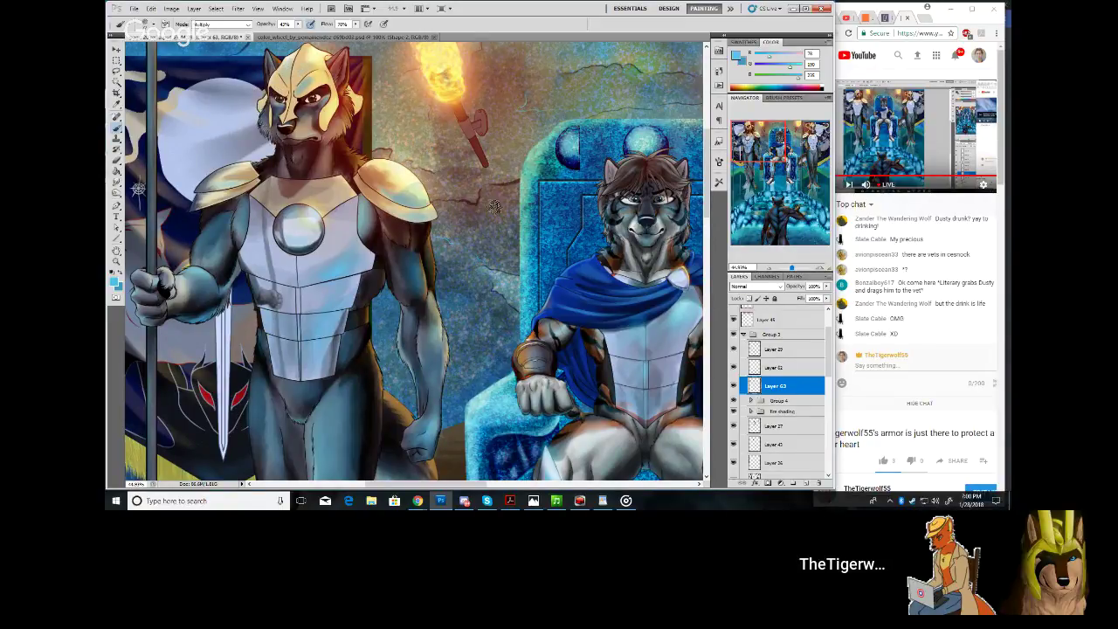
Shrink the brush and add soft light blue reflections to the crown of the wolf guard's helmet
{"action": "left_click", "coordinate": [796, 268]}
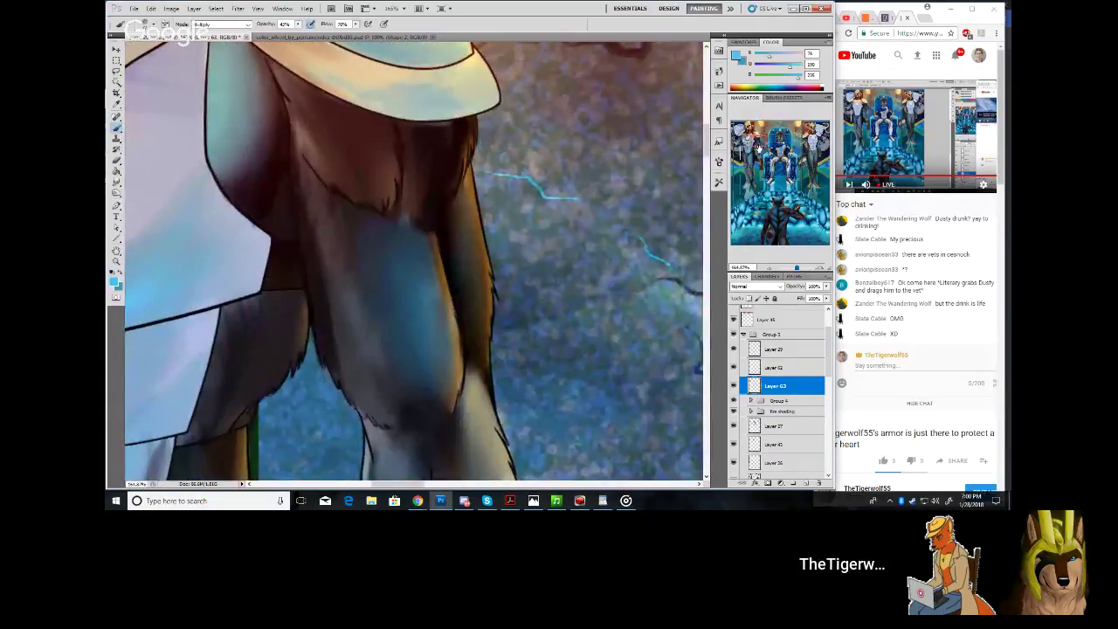
{"action": "left_click_drag", "start_coordinate": [759, 145], "coordinate": [735, 127]}
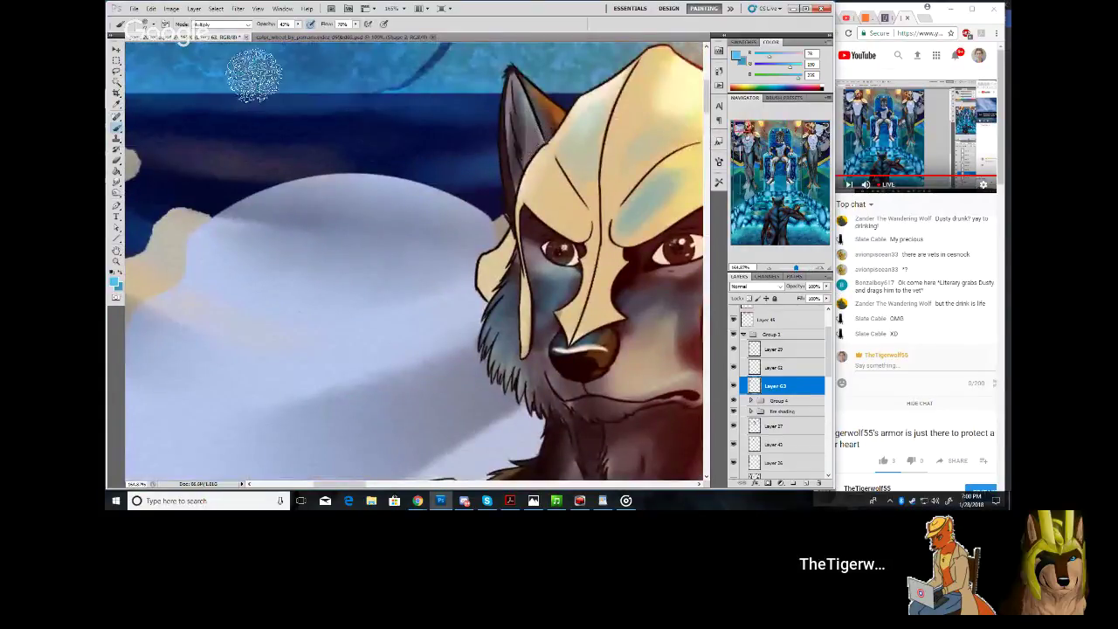
{"action": "left_click", "coordinate": [155, 23]}
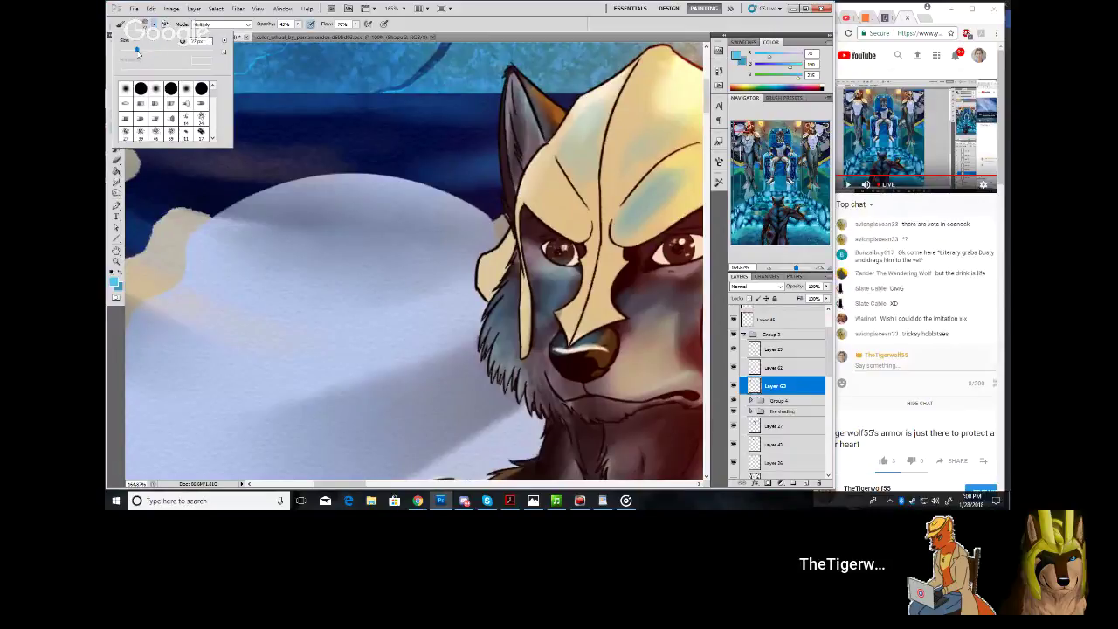
{"action": "left_click_drag", "start_coordinate": [746, 136], "coordinate": [753, 131]}
{"action": "mouse_move", "coordinate": [490, 82]}
{"action": "left_mouse_down"}
{"action": "mouse_move", "coordinate": [459, 117]}
{"action": "mouse_move", "coordinate": [501, 95]}
{"action": "mouse_move", "coordinate": [515, 115]}
{"action": "mouse_move", "coordinate": [502, 81]}
{"action": "mouse_move", "coordinate": [487, 81]}
{"action": "mouse_move", "coordinate": [481, 130]}
{"action": "mouse_move", "coordinate": [464, 129]}
{"action": "mouse_move", "coordinate": [475, 110]}
{"action": "mouse_move", "coordinate": [463, 153]}
{"action": "left_mouse_up"}
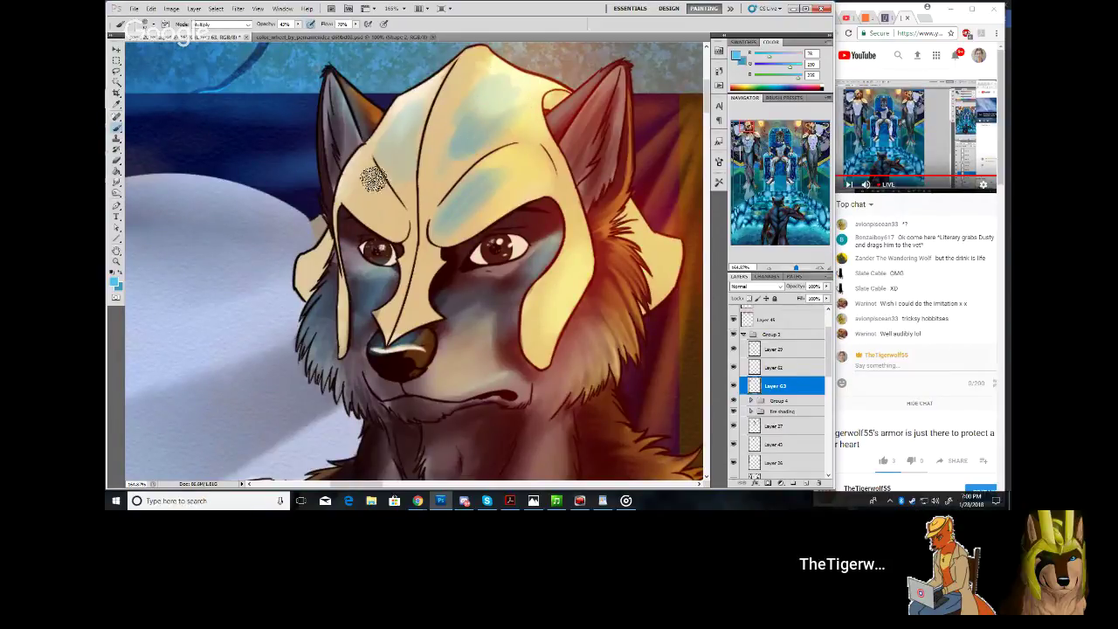
Sample a dark blue from the background, shade the helmet's moon-side temple plate, and smudge that shadow smooth
{"action": "left_click", "coordinate": [116, 103]}
{"action": "left_click", "coordinate": [190, 78]}
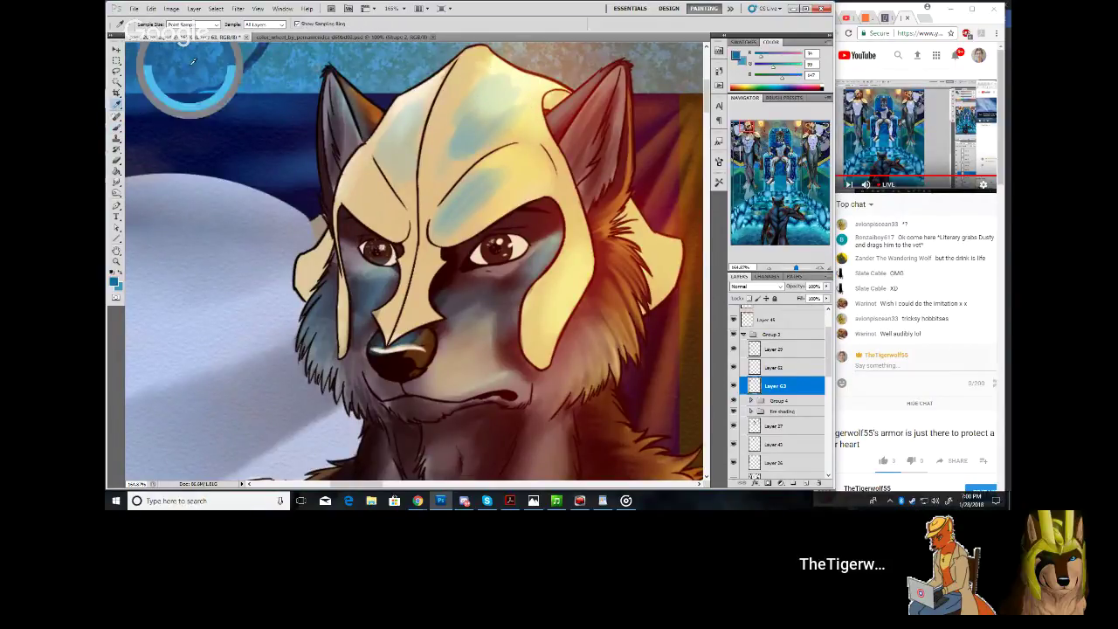
{"action": "left_click", "coordinate": [246, 62]}
{"action": "left_click_drag", "start_coordinate": [248, 63], "coordinate": [243, 65]}
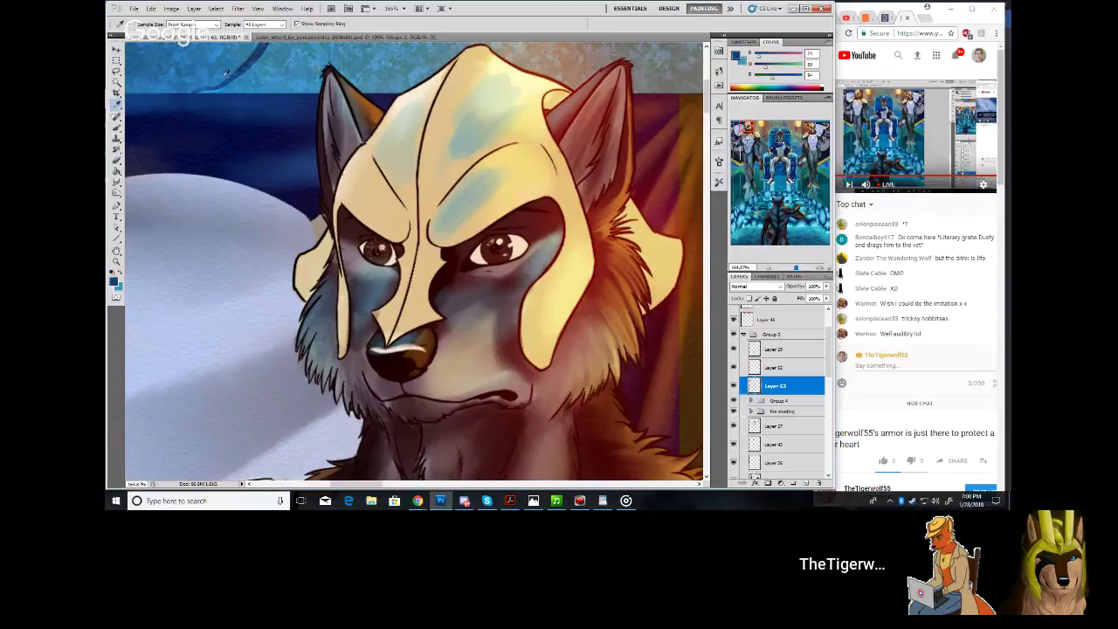
{"action": "left_click", "coordinate": [117, 128]}
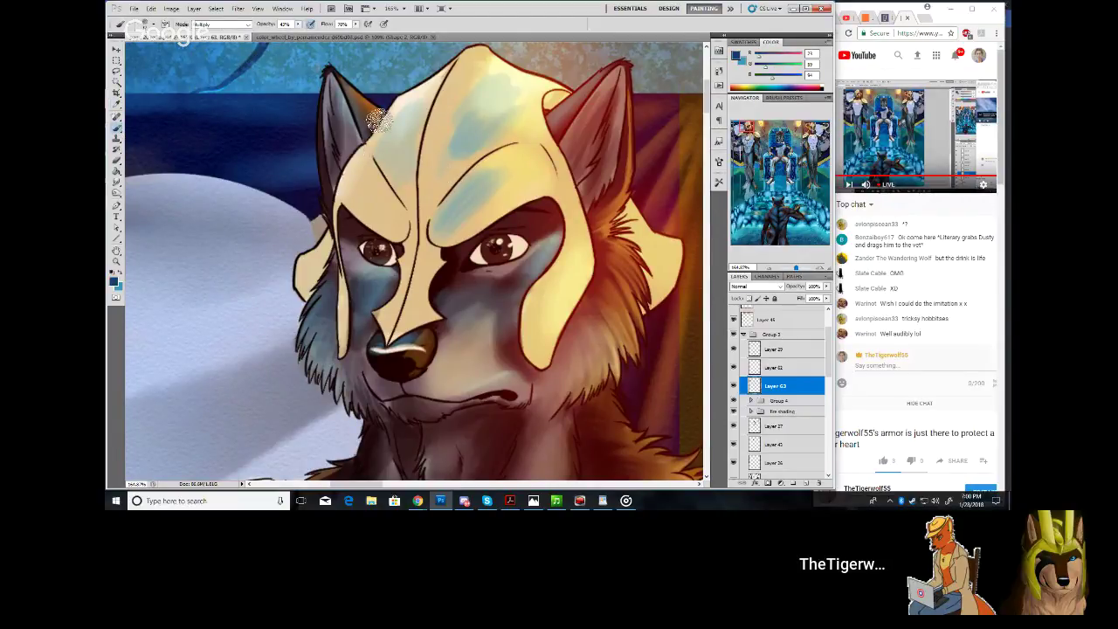
{"action": "left_click_drag", "start_coordinate": [374, 138], "coordinate": [367, 171]}
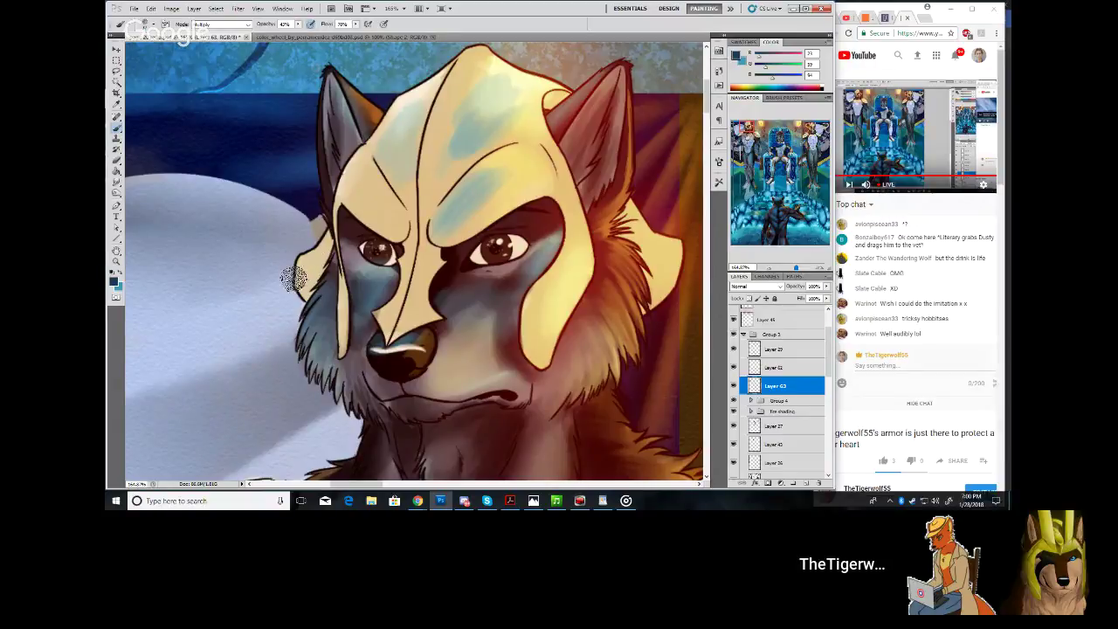
{"action": "left_click_drag", "start_coordinate": [295, 278], "coordinate": [305, 290]}
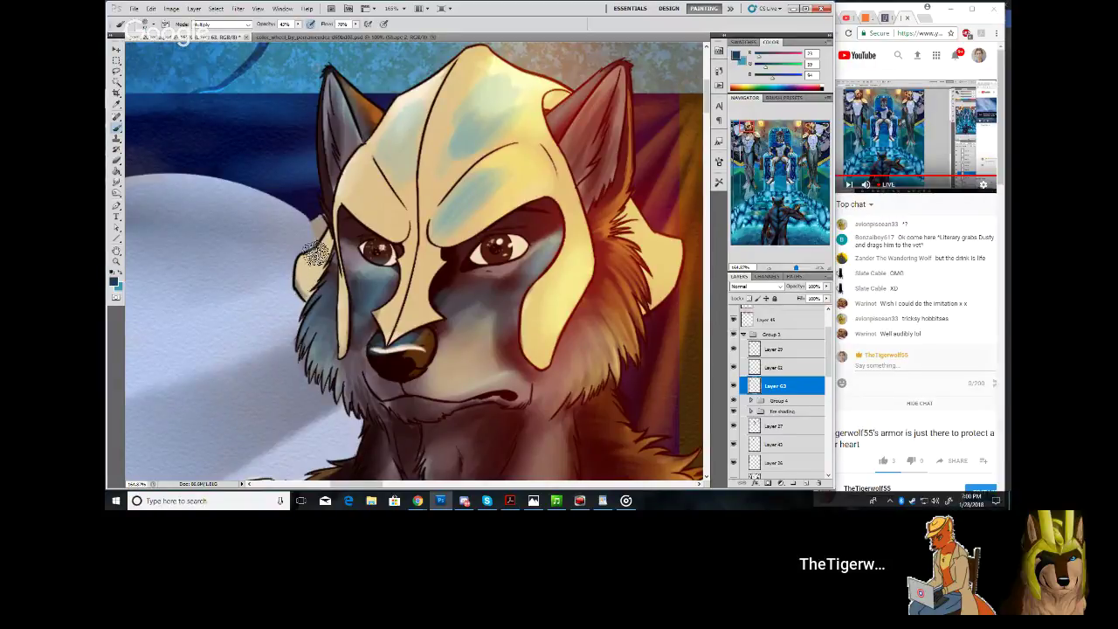
{"action": "mouse_move", "coordinate": [532, 286]}
{"action": "left_mouse_down"}
{"action": "mouse_move", "coordinate": [521, 312]}
{"action": "mouse_move", "coordinate": [539, 357]}
{"action": "left_mouse_up"}
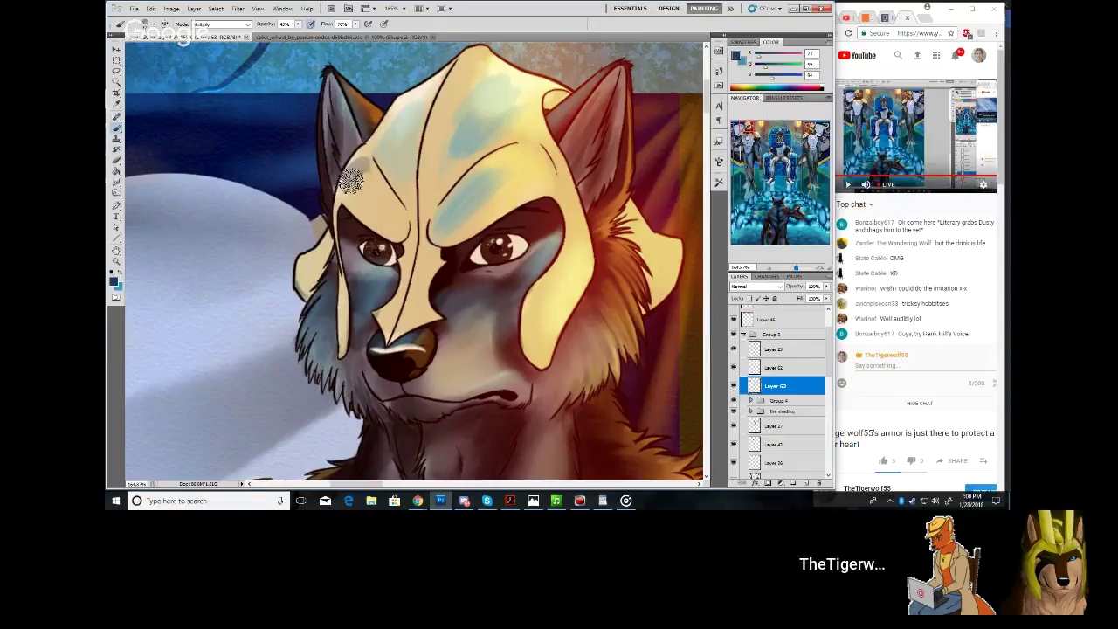
{"action": "mouse_move", "coordinate": [352, 192]}
{"action": "left_mouse_down"}
{"action": "mouse_move", "coordinate": [369, 166]}
{"action": "mouse_move", "coordinate": [383, 192]}
{"action": "mouse_move", "coordinate": [369, 169]}
{"action": "mouse_move", "coordinate": [373, 181]}
{"action": "mouse_move", "coordinate": [343, 204]}
{"action": "mouse_move", "coordinate": [368, 215]}
{"action": "left_mouse_up"}
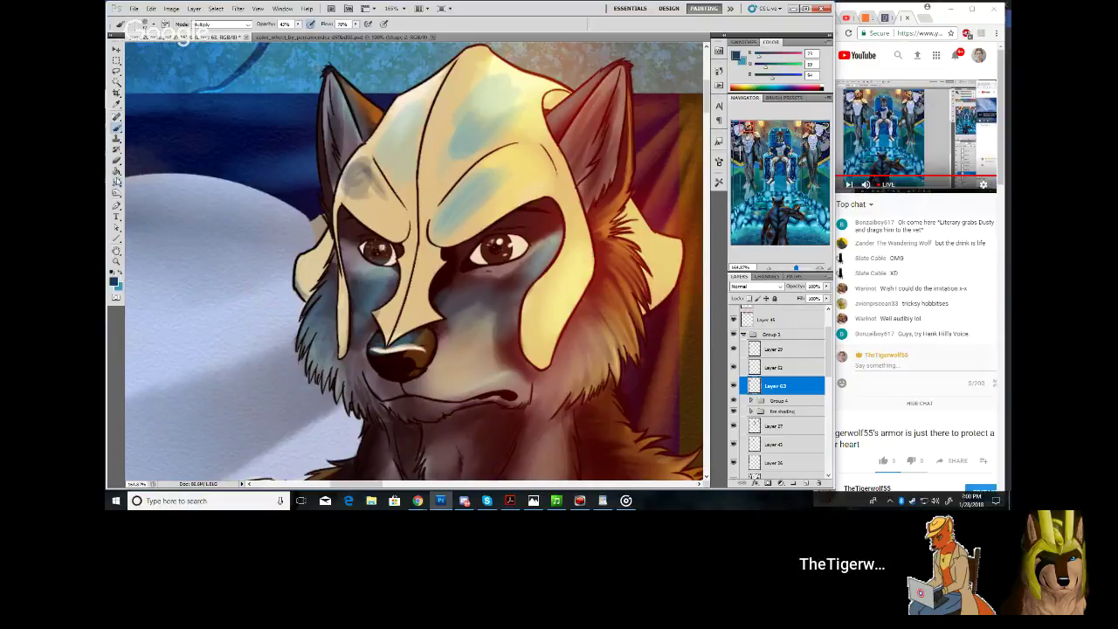
{"action": "left_click", "coordinate": [116, 181]}
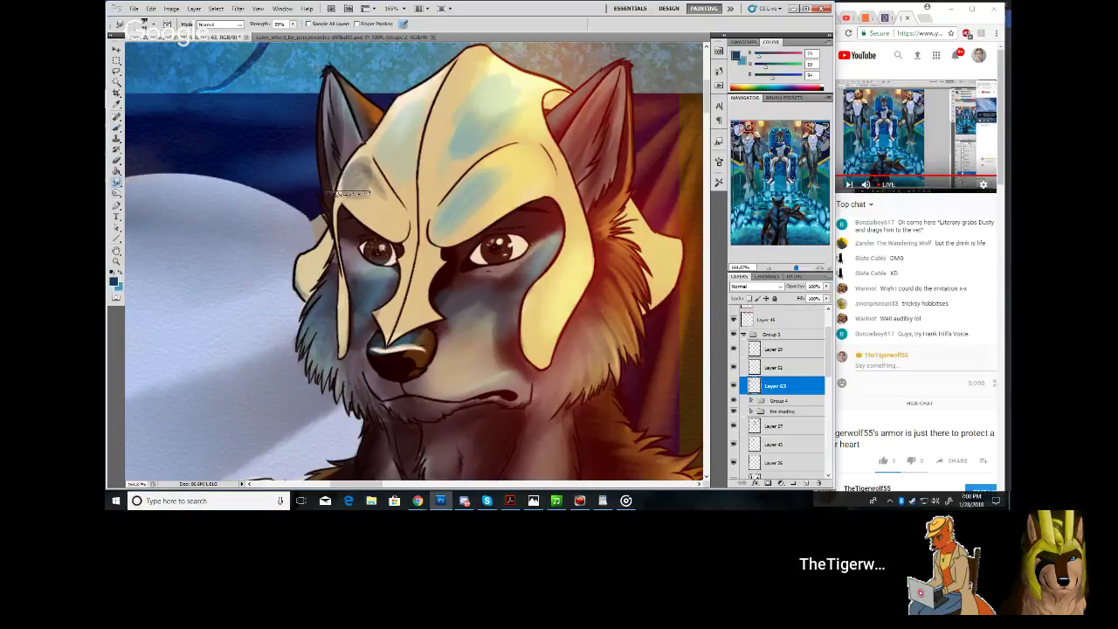
{"action": "mouse_move", "coordinate": [363, 183]}
{"action": "left_mouse_down"}
{"action": "mouse_move", "coordinate": [399, 207]}
{"action": "mouse_move", "coordinate": [366, 184]}
{"action": "mouse_move", "coordinate": [388, 210]}
{"action": "mouse_move", "coordinate": [357, 186]}
{"action": "mouse_move", "coordinate": [359, 204]}
{"action": "mouse_move", "coordinate": [393, 210]}
{"action": "mouse_move", "coordinate": [354, 177]}
{"action": "mouse_move", "coordinate": [345, 204]}
{"action": "mouse_move", "coordinate": [357, 209]}
{"action": "mouse_move", "coordinate": [362, 158]}
{"action": "mouse_move", "coordinate": [393, 220]}
{"action": "mouse_move", "coordinate": [332, 178]}
{"action": "left_mouse_up"}
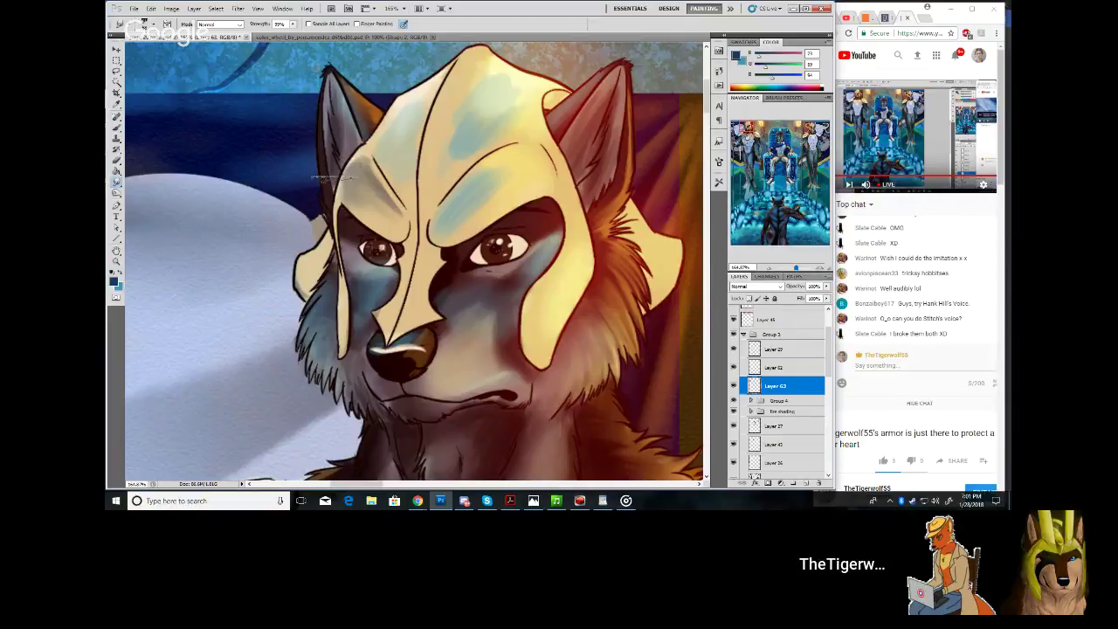
Sample a brighter blue, set a smaller brush to Normal mode, and paint a blue reflection on the helmet's nose guard
{"action": "left_click", "coordinate": [118, 128]}
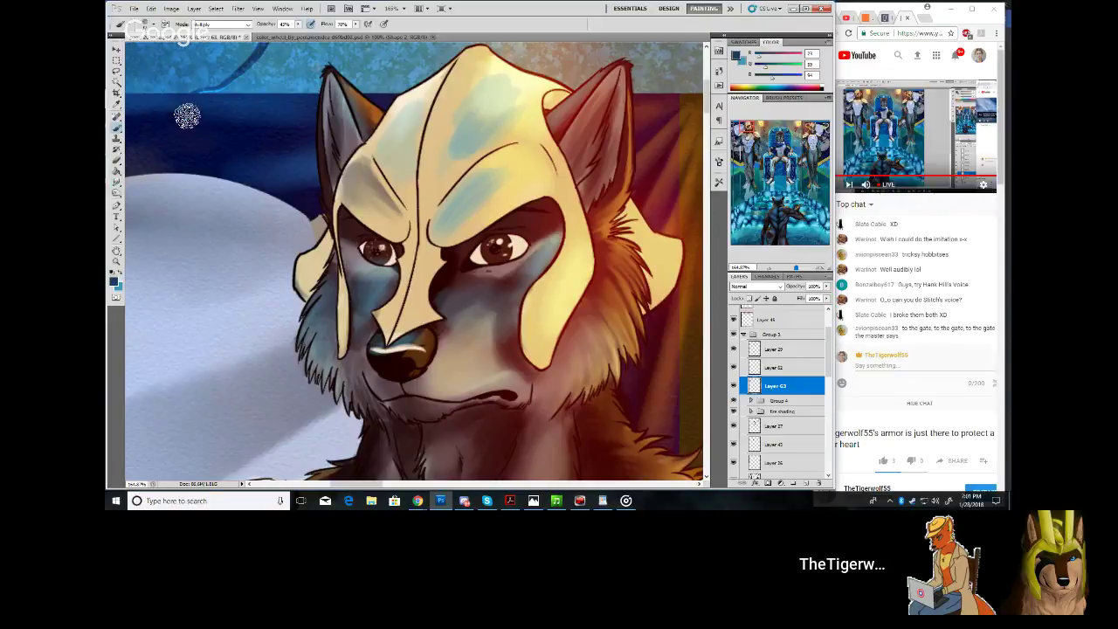
{"action": "left_click", "coordinate": [219, 85], "text": "alt"}
{"action": "key", "text": "bracketleft"}
{"action": "key", "text": "bracketleft"}
{"action": "key", "text": "bracketleft"}
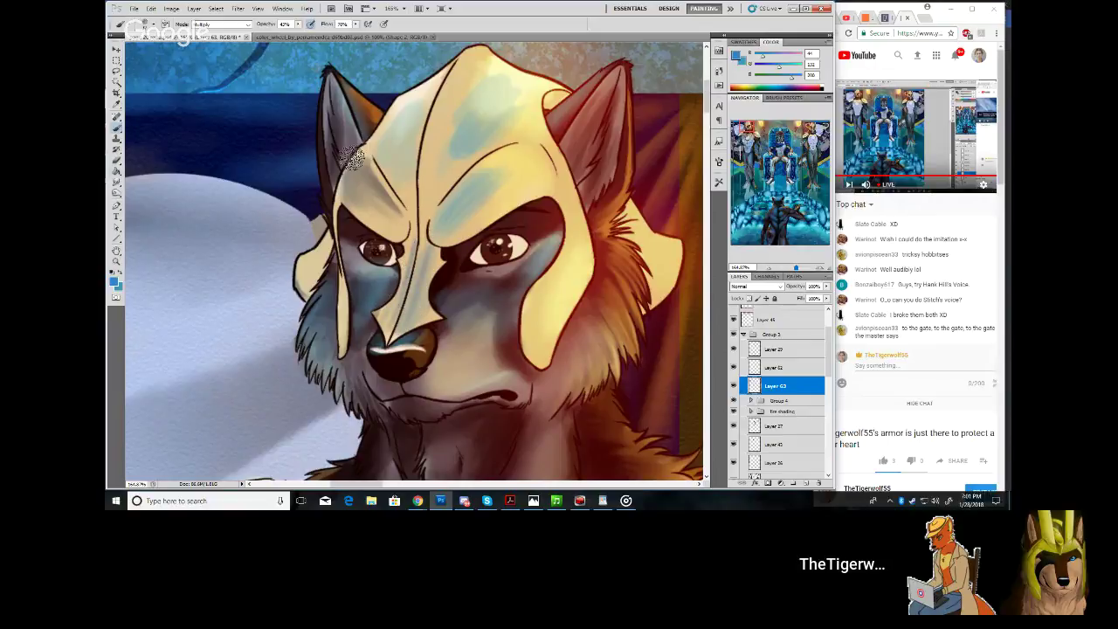
{"action": "left_click", "coordinate": [223, 25]}
{"action": "left_click", "coordinate": [239, 34]}
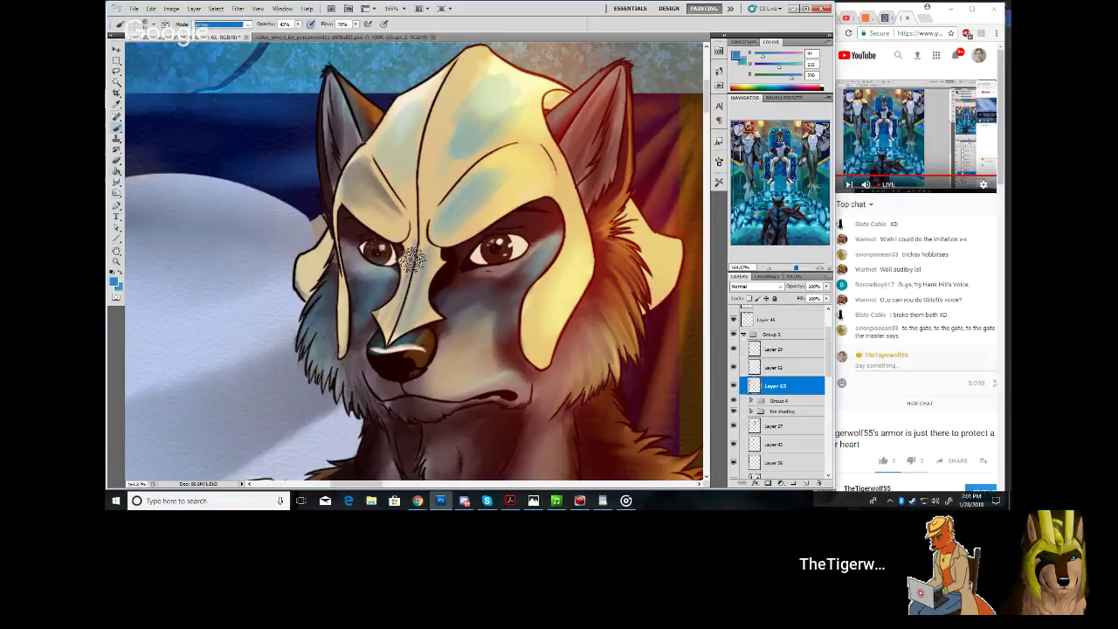
{"action": "mouse_move", "coordinate": [403, 315]}
{"action": "left_mouse_down"}
{"action": "mouse_move", "coordinate": [419, 251]}
{"action": "mouse_move", "coordinate": [410, 280]}
{"action": "mouse_move", "coordinate": [424, 274]}
{"action": "mouse_move", "coordinate": [426, 322]}
{"action": "mouse_move", "coordinate": [415, 245]}
{"action": "mouse_move", "coordinate": [406, 312]}
{"action": "left_mouse_up"}
Set the brush to Linear Dodge (Add) and paint blue highlights along the nose guard, brow plate and central crest ridge
{"action": "left_click", "coordinate": [223, 24]}
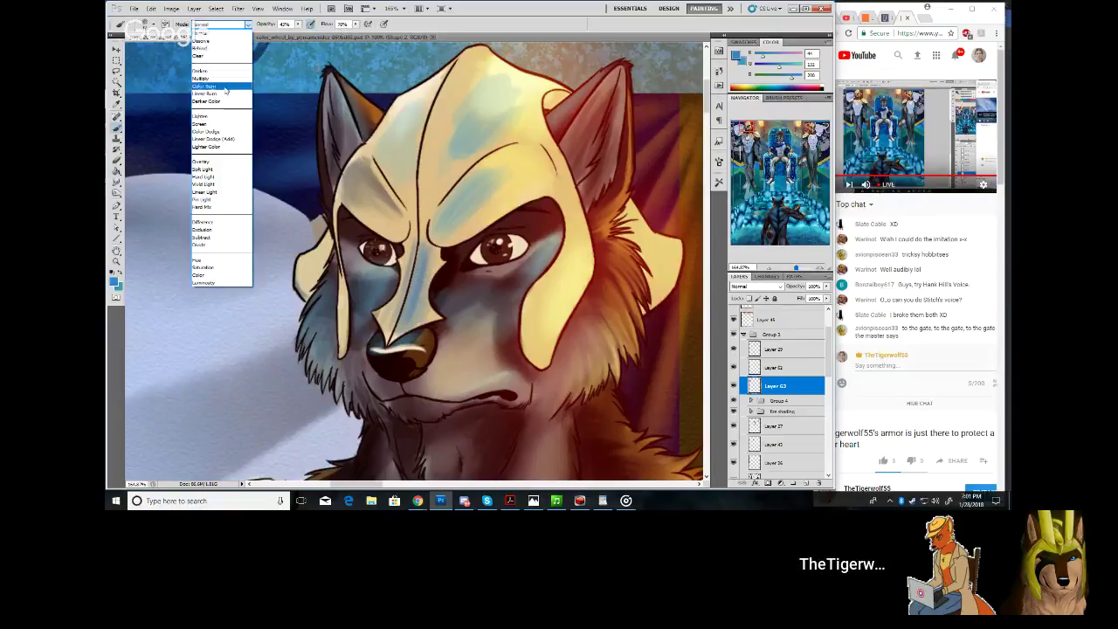
{"action": "left_click", "coordinate": [224, 141]}
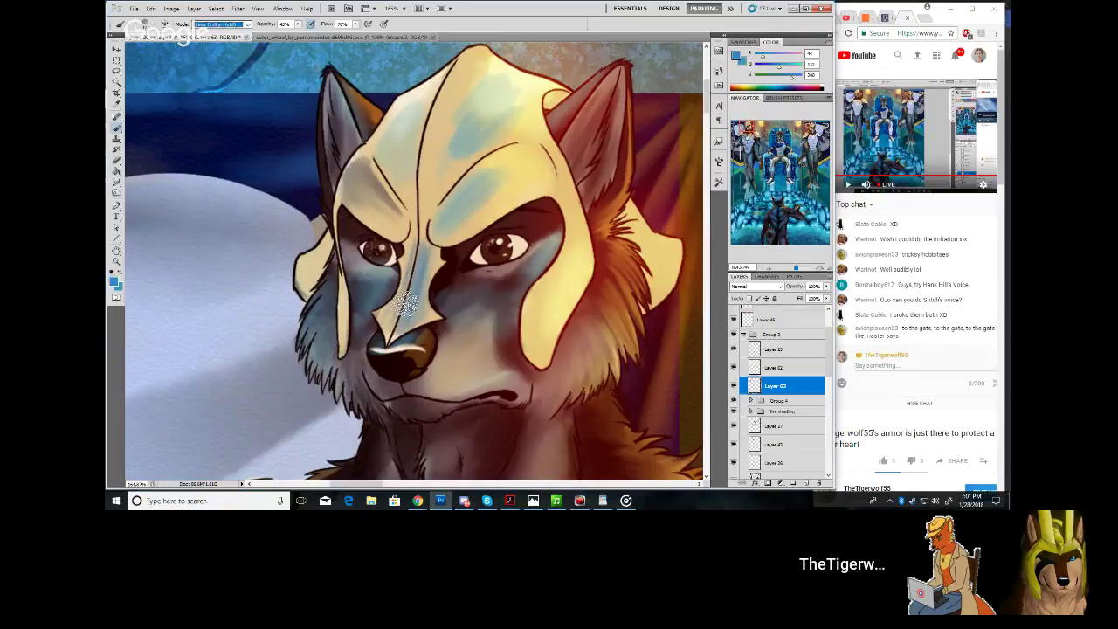
{"action": "mouse_move", "coordinate": [422, 236]}
{"action": "left_mouse_down"}
{"action": "mouse_move", "coordinate": [401, 316]}
{"action": "mouse_move", "coordinate": [413, 255]}
{"action": "mouse_move", "coordinate": [428, 293]}
{"action": "left_mouse_up"}
{"action": "left_click_drag", "start_coordinate": [433, 228], "coordinate": [498, 162]}
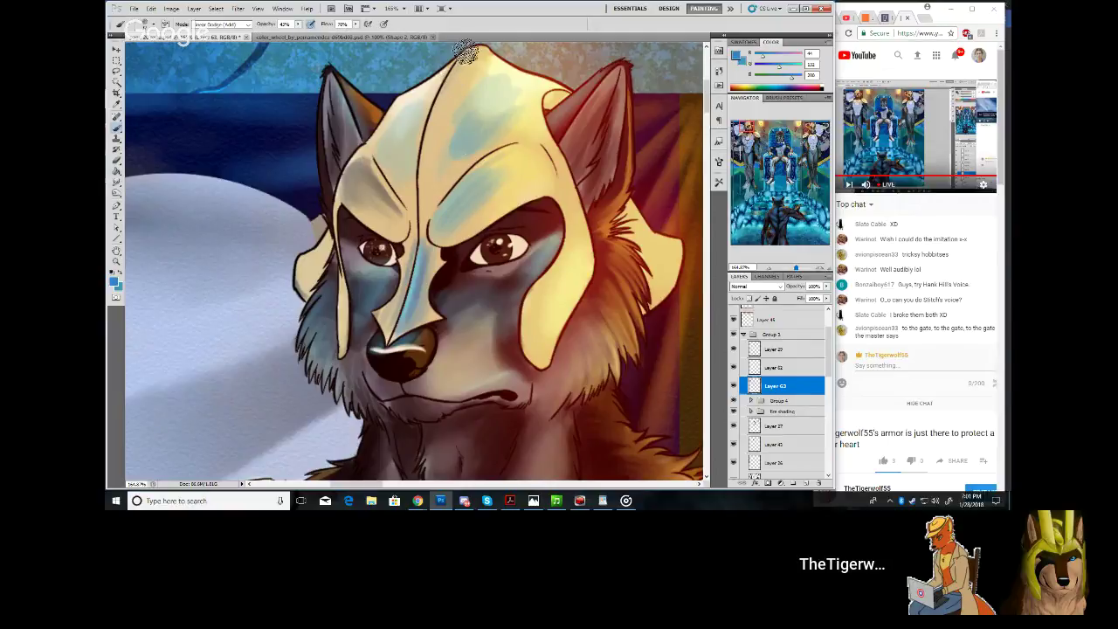
{"action": "mouse_move", "coordinate": [460, 56]}
{"action": "left_mouse_down"}
{"action": "mouse_move", "coordinate": [416, 154]}
{"action": "mouse_move", "coordinate": [449, 77]}
{"action": "mouse_move", "coordinate": [416, 171]}
{"action": "mouse_move", "coordinate": [453, 70]}
{"action": "mouse_move", "coordinate": [419, 151]}
{"action": "mouse_move", "coordinate": [445, 81]}
{"action": "mouse_move", "coordinate": [418, 218]}
{"action": "mouse_move", "coordinate": [426, 135]}
{"action": "mouse_move", "coordinate": [417, 211]}
{"action": "mouse_move", "coordinate": [446, 89]}
{"action": "mouse_move", "coordinate": [434, 120]}
{"action": "mouse_move", "coordinate": [428, 143]}
{"action": "mouse_move", "coordinate": [481, 46]}
{"action": "mouse_move", "coordinate": [435, 113]}
{"action": "mouse_move", "coordinate": [477, 62]}
{"action": "mouse_move", "coordinate": [428, 148]}
{"action": "mouse_move", "coordinate": [422, 207]}
{"action": "mouse_move", "coordinate": [433, 133]}
{"action": "mouse_move", "coordinate": [430, 145]}
{"action": "mouse_move", "coordinate": [466, 66]}
{"action": "mouse_move", "coordinate": [430, 138]}
{"action": "mouse_move", "coordinate": [473, 53]}
{"action": "mouse_move", "coordinate": [424, 138]}
{"action": "mouse_move", "coordinate": [479, 40]}
{"action": "mouse_move", "coordinate": [427, 180]}
{"action": "mouse_move", "coordinate": [455, 91]}
{"action": "mouse_move", "coordinate": [427, 223]}
{"action": "mouse_move", "coordinate": [430, 157]}
{"action": "mouse_move", "coordinate": [417, 228]}
{"action": "mouse_move", "coordinate": [426, 174]}
{"action": "mouse_move", "coordinate": [450, 195]}
{"action": "mouse_move", "coordinate": [451, 232]}
{"action": "mouse_move", "coordinate": [441, 212]}
{"action": "mouse_move", "coordinate": [428, 231]}
{"action": "mouse_move", "coordinate": [438, 232]}
{"action": "mouse_move", "coordinate": [497, 168]}
{"action": "mouse_move", "coordinate": [476, 175]}
{"action": "mouse_move", "coordinate": [503, 180]}
{"action": "mouse_move", "coordinate": [482, 213]}
{"action": "mouse_move", "coordinate": [507, 164]}
{"action": "left_mouse_up"}
Smudge the shading on the helmet's moon-side temple plate to soften its transitions
{"action": "left_click", "coordinate": [117, 183]}
{"action": "mouse_move", "coordinate": [378, 206]}
{"action": "left_mouse_down"}
{"action": "mouse_move", "coordinate": [373, 185]}
{"action": "mouse_move", "coordinate": [364, 191]}
{"action": "left_mouse_up"}
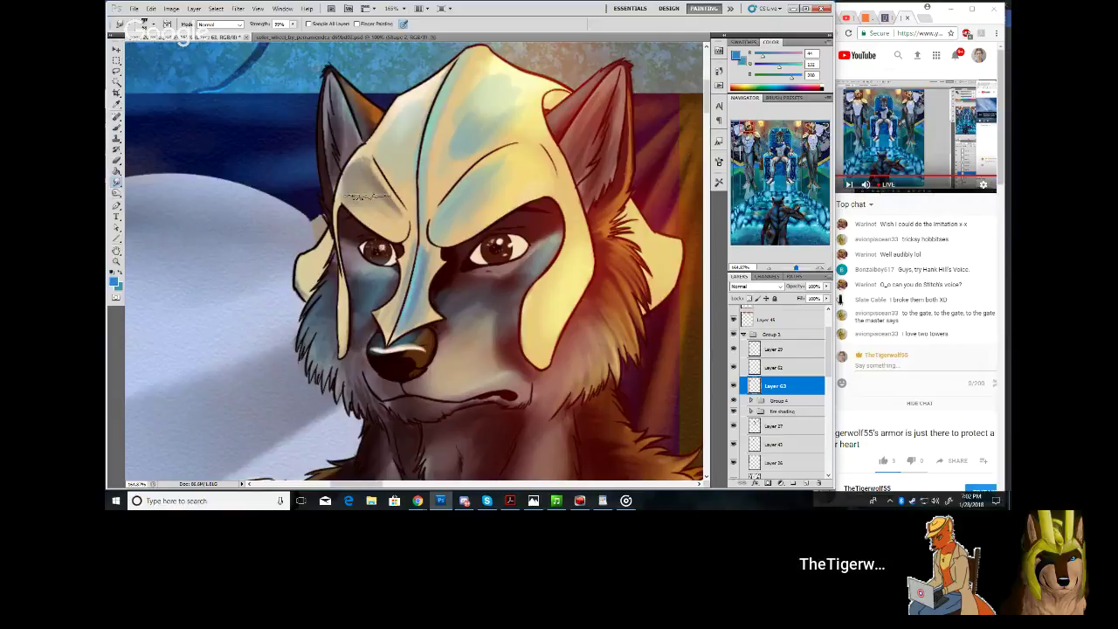
{"action": "mouse_move", "coordinate": [374, 199]}
{"action": "left_mouse_down"}
{"action": "mouse_move", "coordinate": [397, 214]}
{"action": "mouse_move", "coordinate": [362, 170]}
{"action": "left_mouse_up"}
Shrink the brush and paint a thin blue highlight down the narrow cheek guard on the helmet's moon side
{"action": "left_click", "coordinate": [117, 129]}
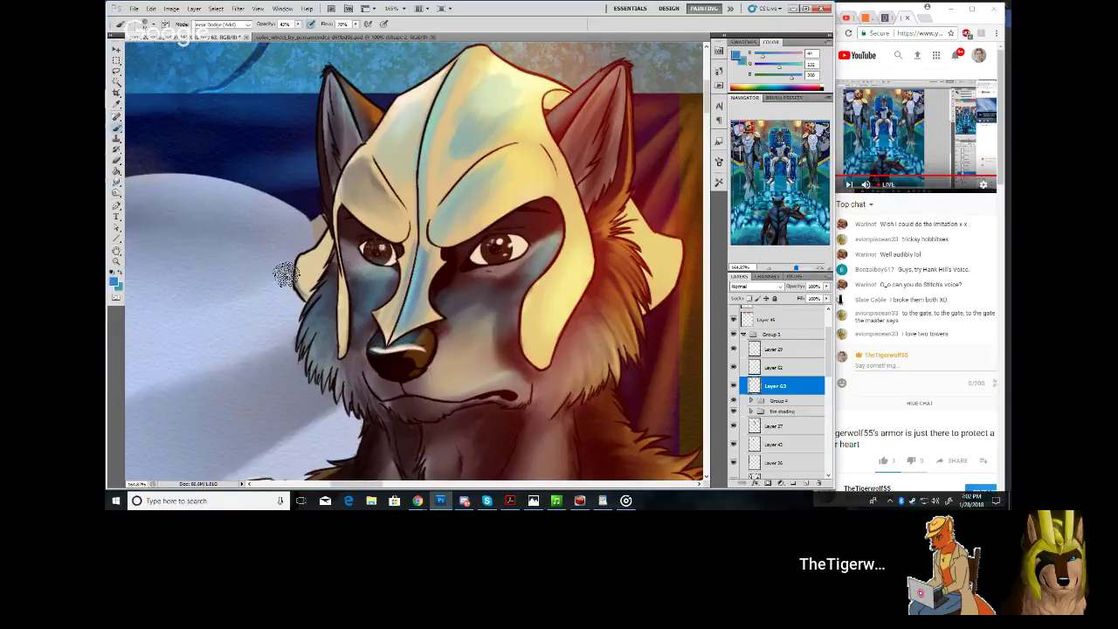
{"action": "left_click", "coordinate": [152, 25]}
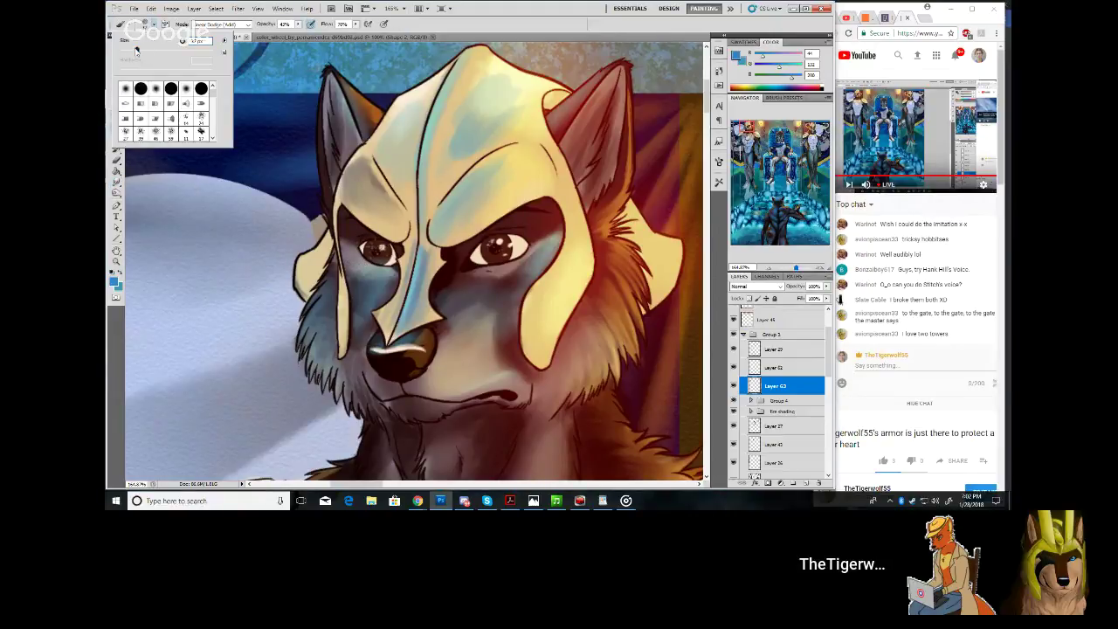
{"action": "left_click", "coordinate": [341, 282]}
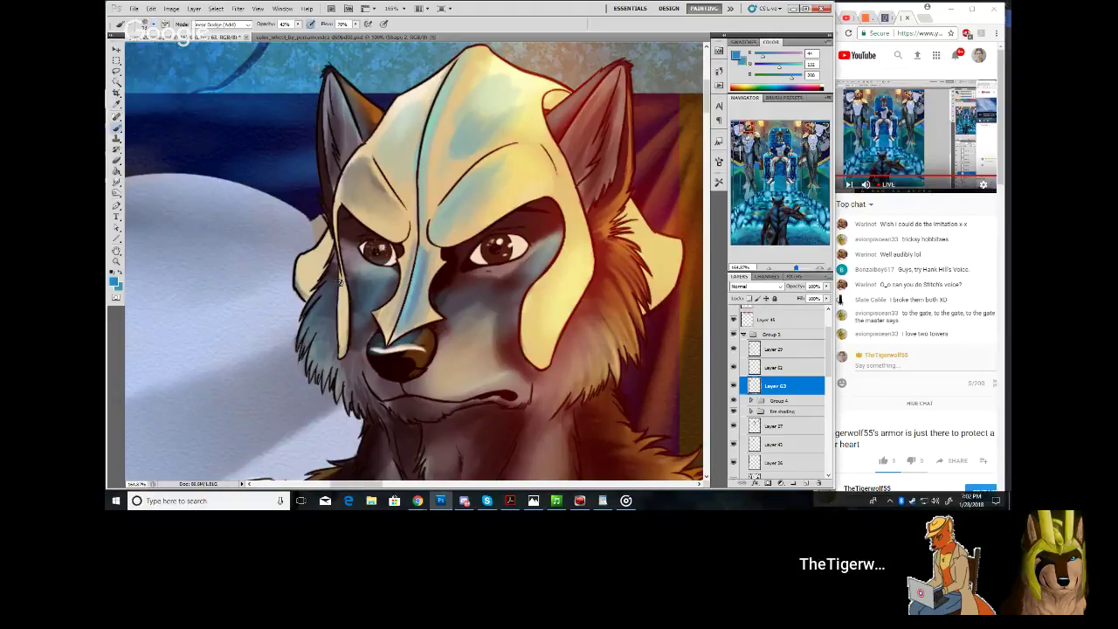
{"action": "left_click_drag", "start_coordinate": [340, 278], "coordinate": [341, 349]}
On the Hard Light layer, sample a dark tone, lasso the area beside the helmet's moon-side edge, apply Gaussian Blur, and deselect
{"action": "left_click", "coordinate": [777, 323]}
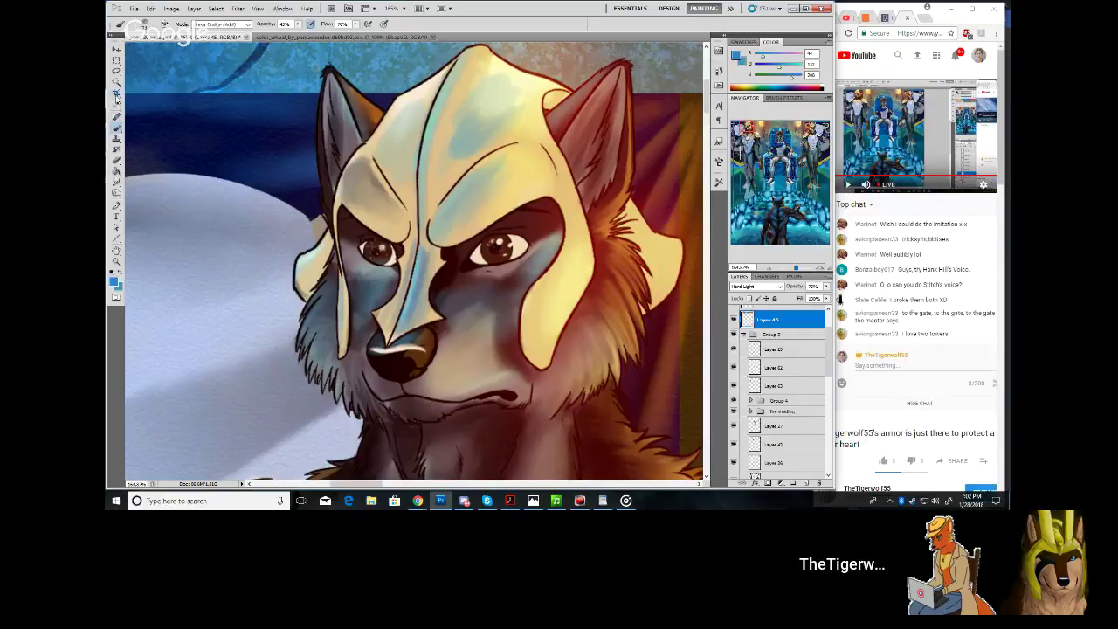
{"action": "left_click", "coordinate": [117, 103]}
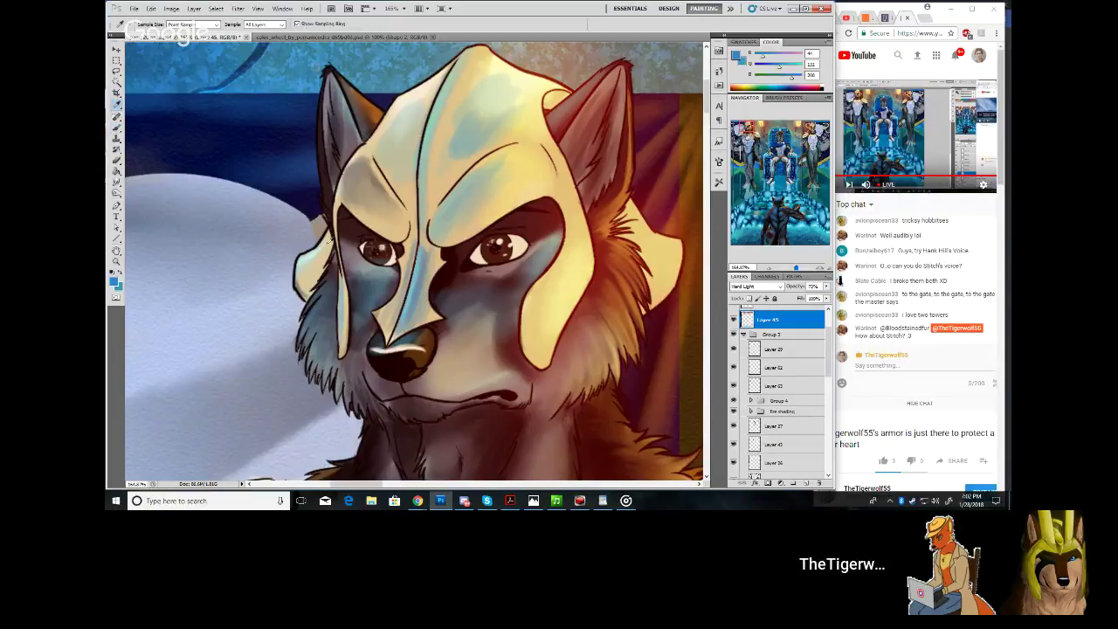
{"action": "left_click", "coordinate": [333, 278]}
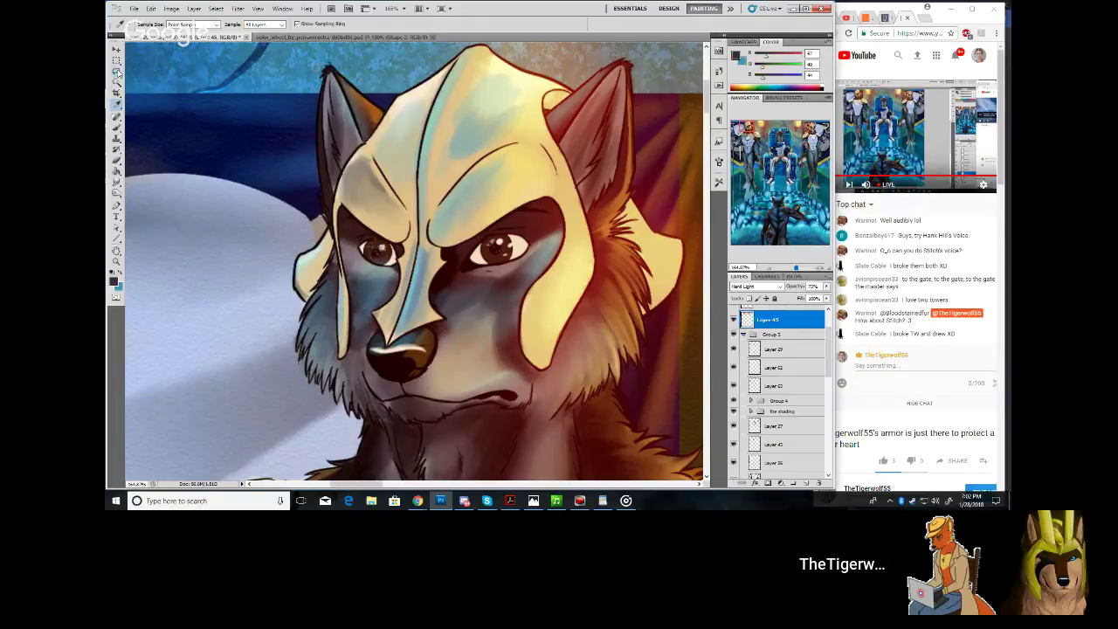
{"action": "left_click", "coordinate": [118, 74]}
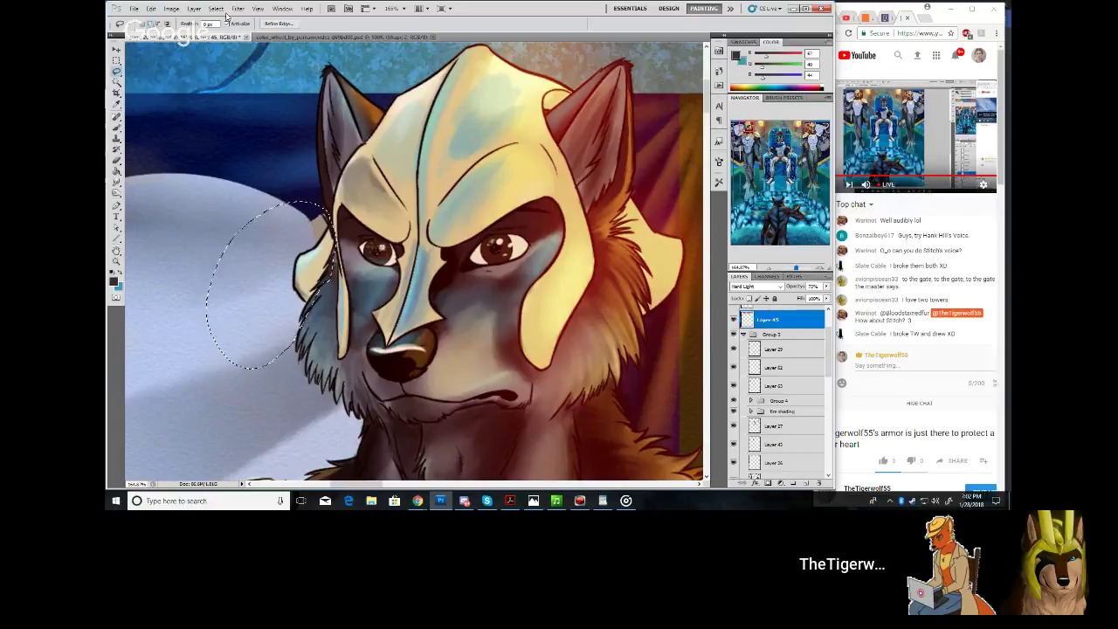
{"action": "left_click", "coordinate": [217, 8]}
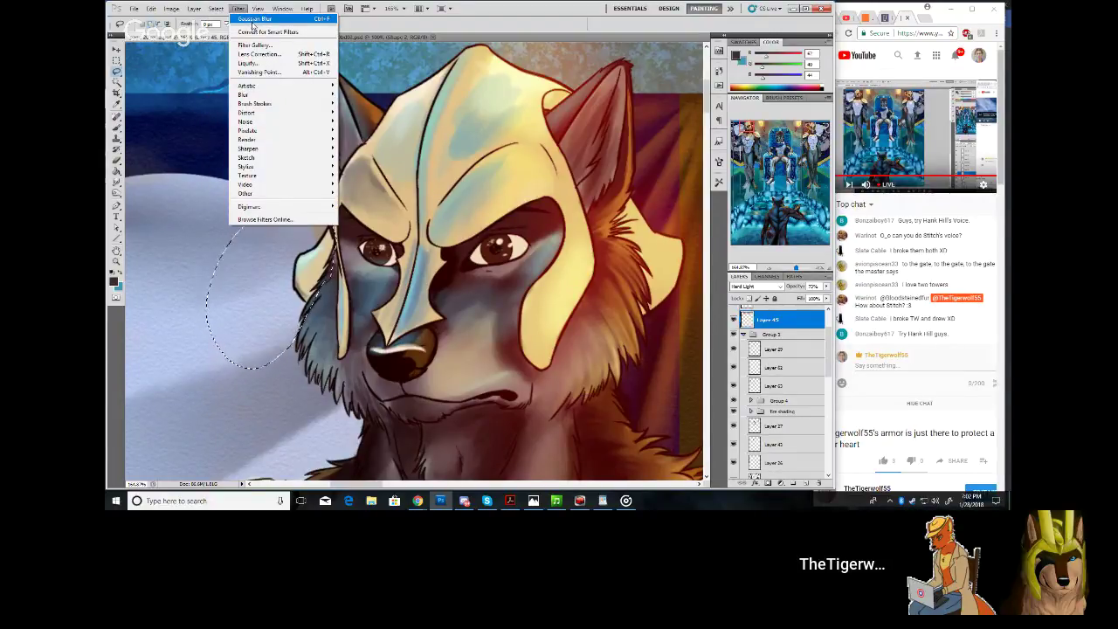
{"action": "left_click", "coordinate": [273, 20]}
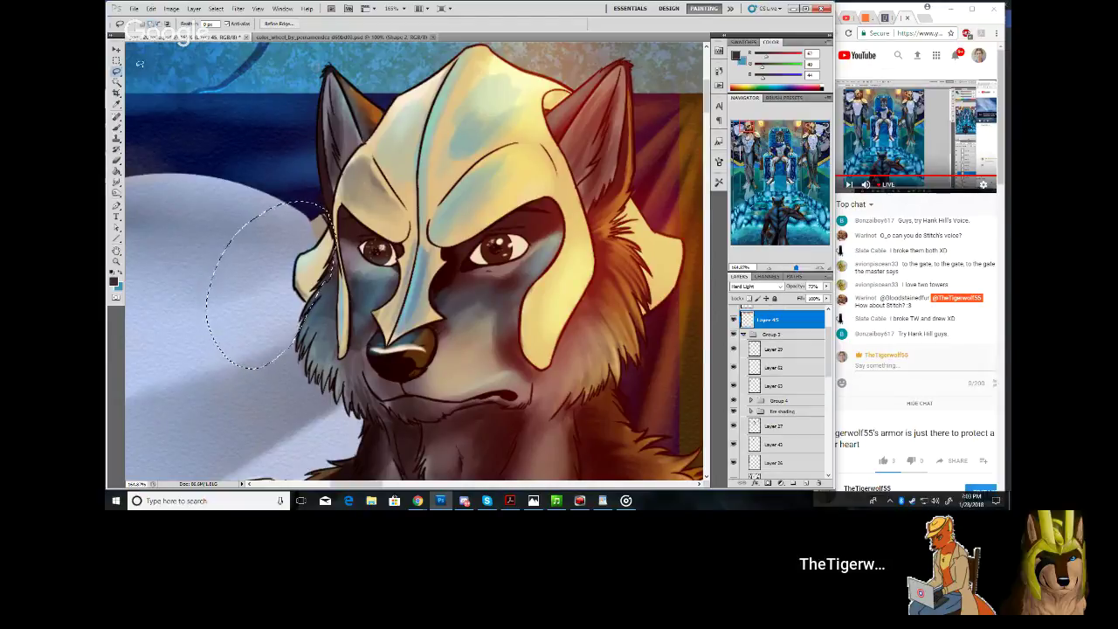
{"action": "key", "text": "m"}
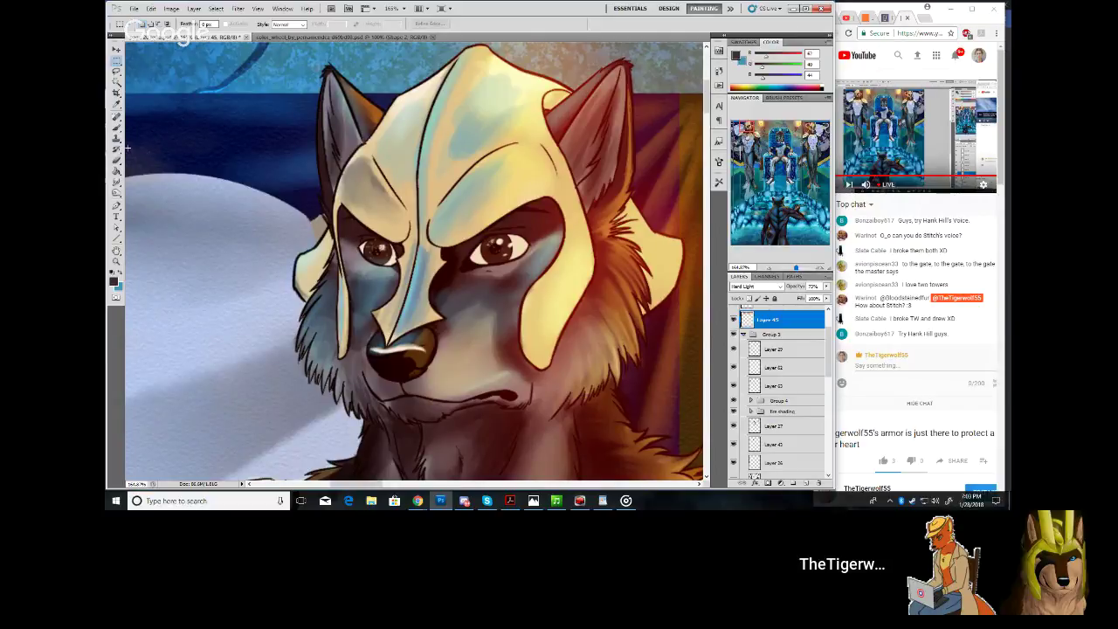
{"action": "left_click", "coordinate": [117, 72]}
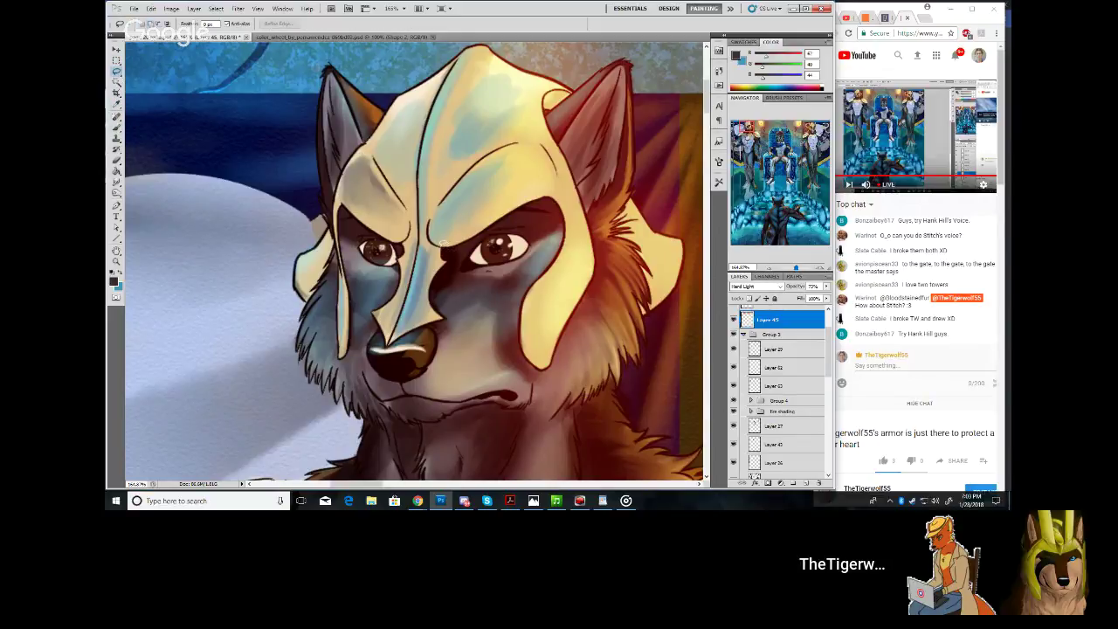
Return to Layer 63, resize the Smudge brush, and blend the blue reflection down the helmet's nose guard
{"action": "left_click", "coordinate": [783, 387]}
{"action": "left_click", "coordinate": [117, 184]}
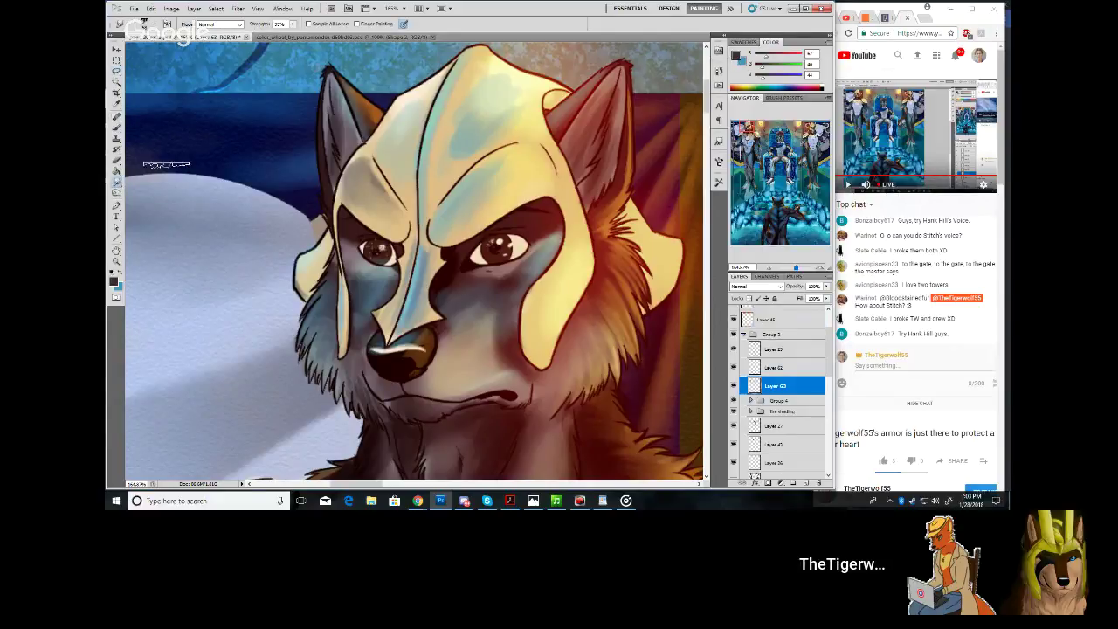
{"action": "left_click", "coordinate": [149, 24]}
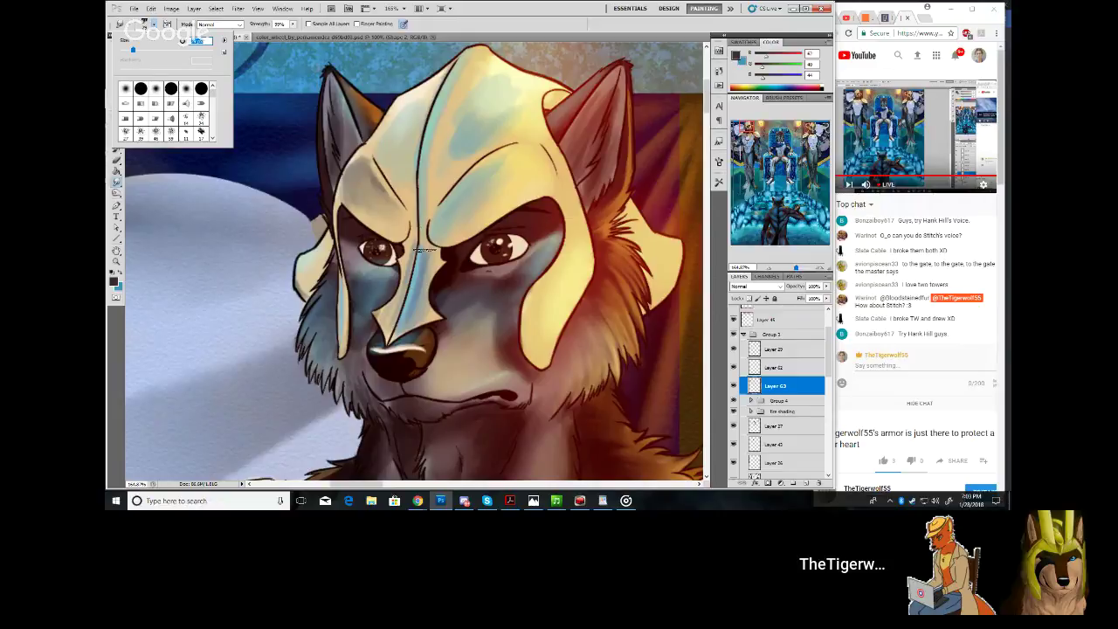
{"action": "key", "text": "Return"}
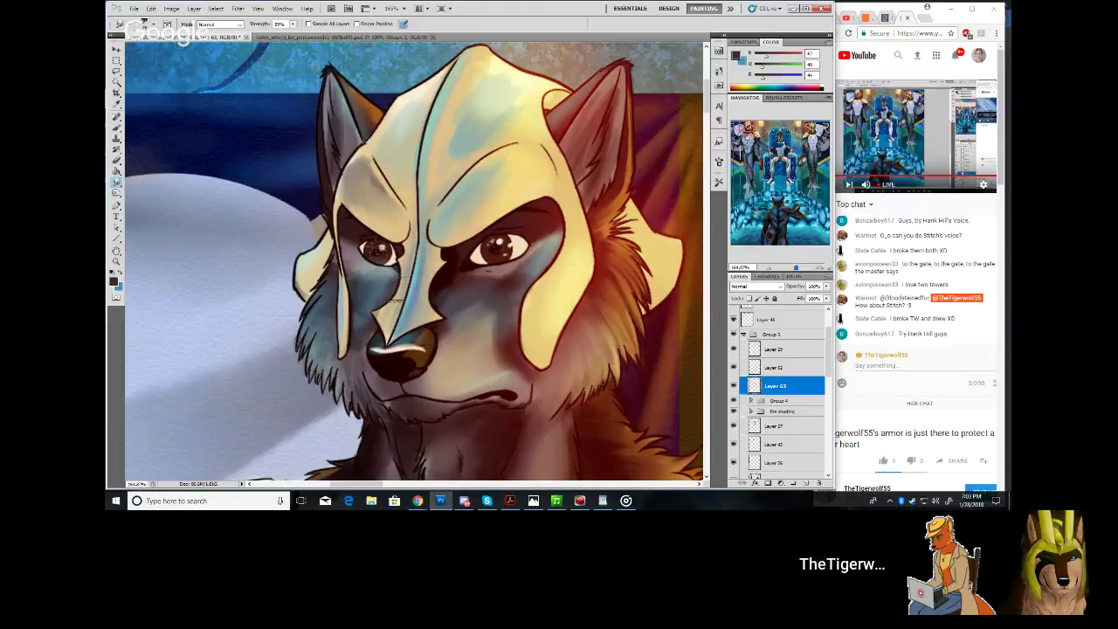
{"action": "left_click_drag", "start_coordinate": [386, 324], "coordinate": [383, 335]}
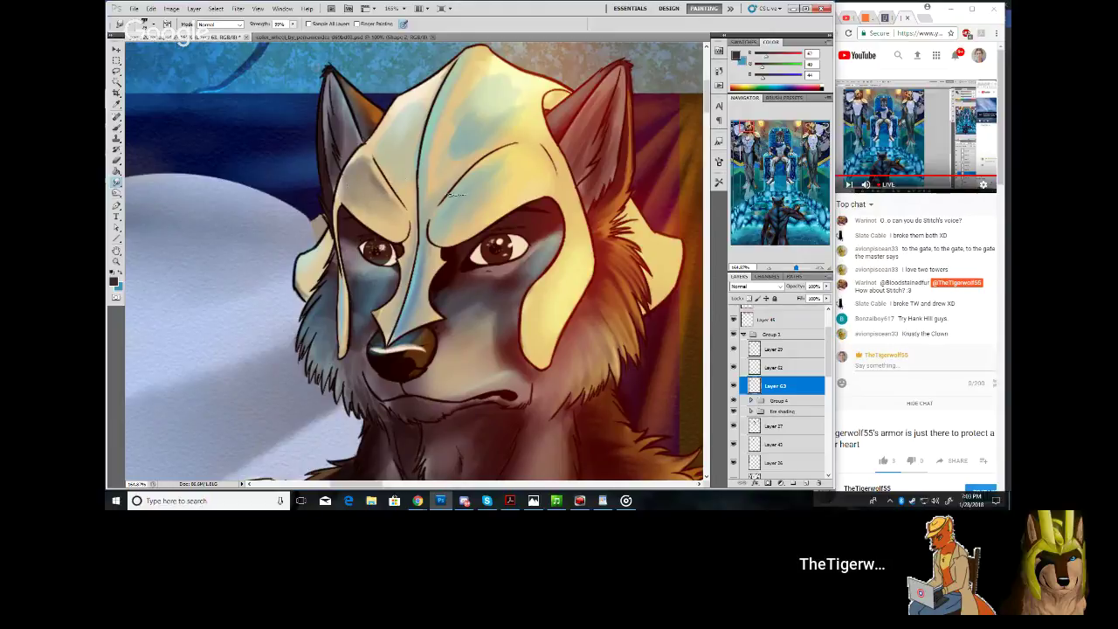
Sample a bright blue from the background and paint a Linear Dodge (Add) reflection on the helmet's moon-side temple plate
{"action": "left_click_drag", "start_coordinate": [795, 271], "coordinate": [794, 269]}
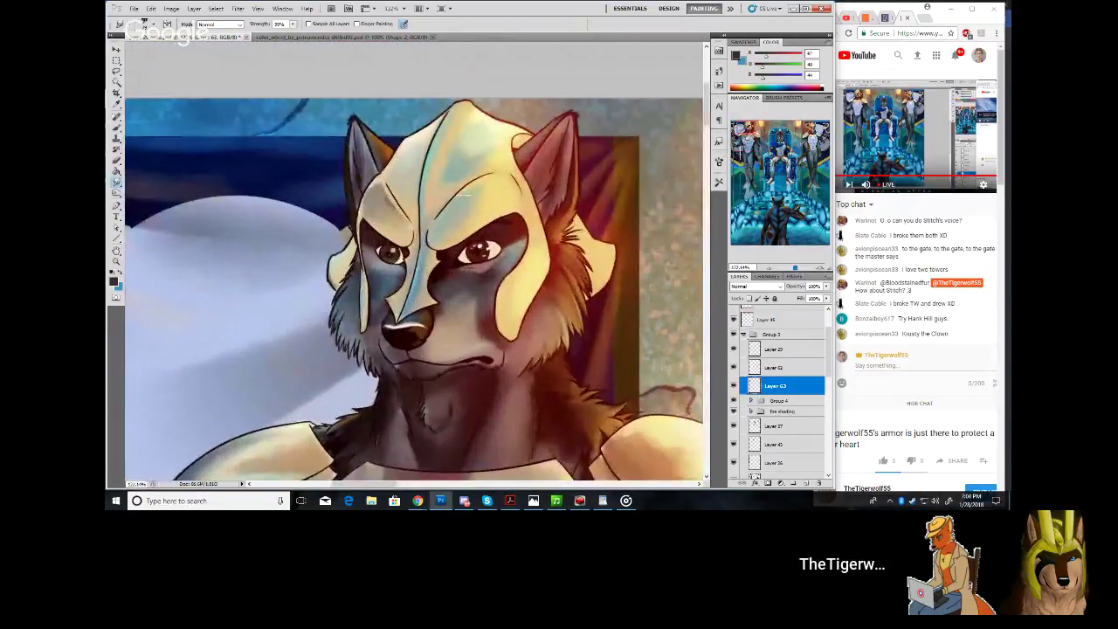
{"action": "left_click", "coordinate": [117, 127]}
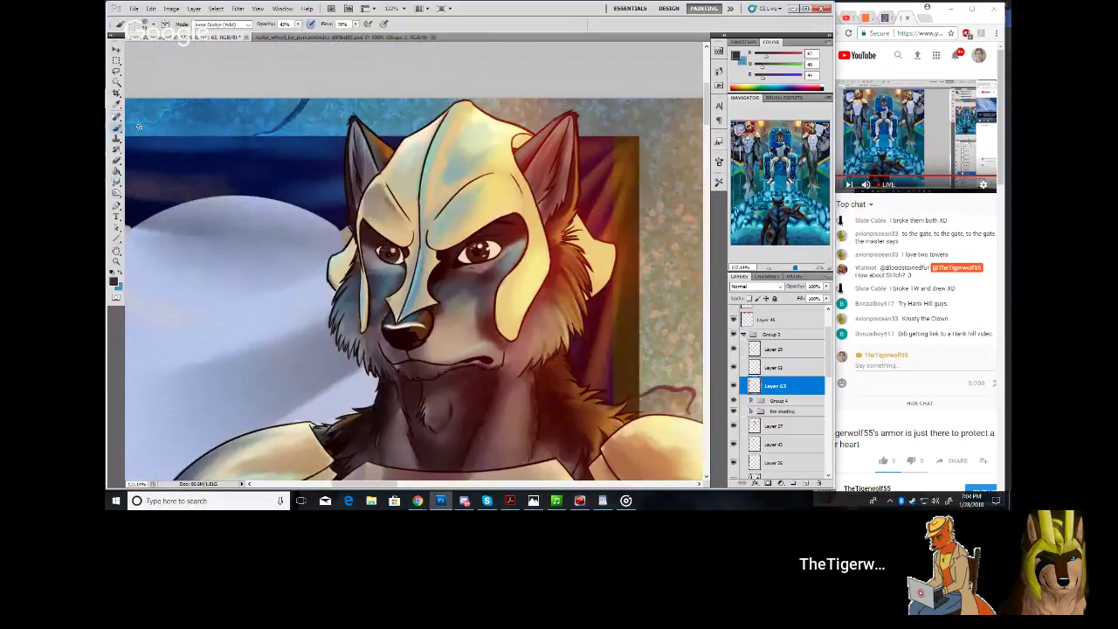
{"action": "left_click", "coordinate": [155, 24]}
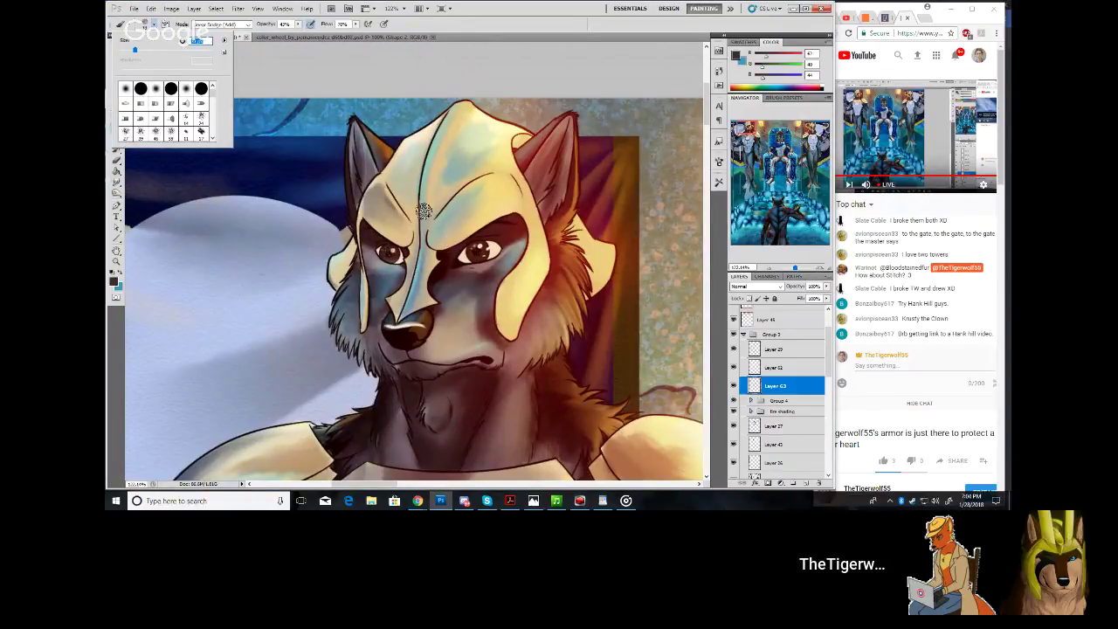
{"action": "left_click", "coordinate": [313, 119], "text": "alt"}
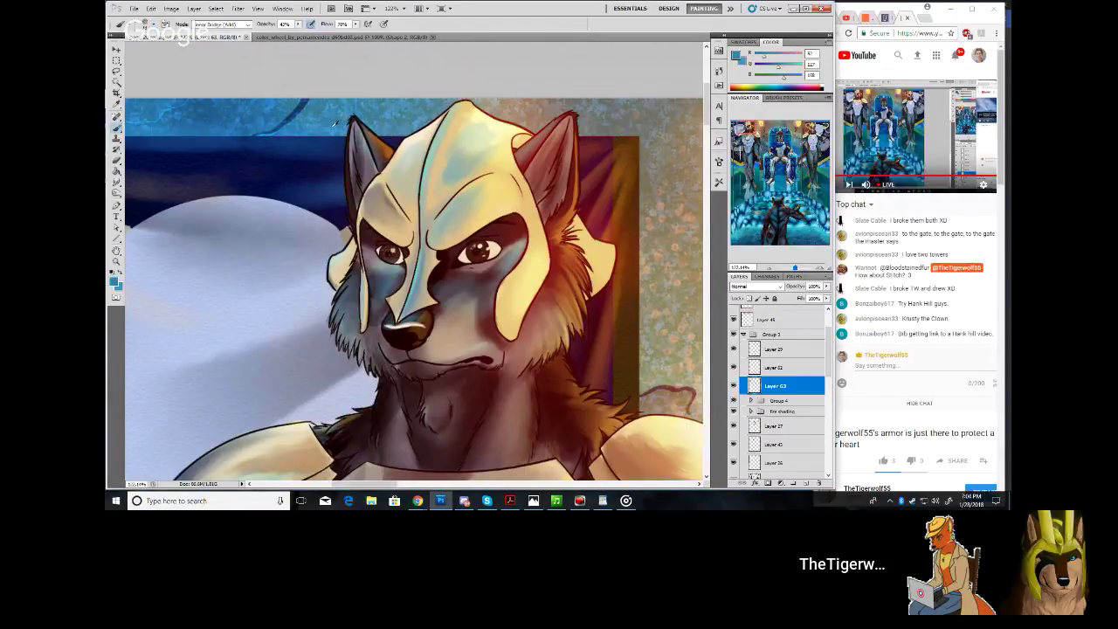
{"action": "left_click", "coordinate": [337, 124], "text": "alt"}
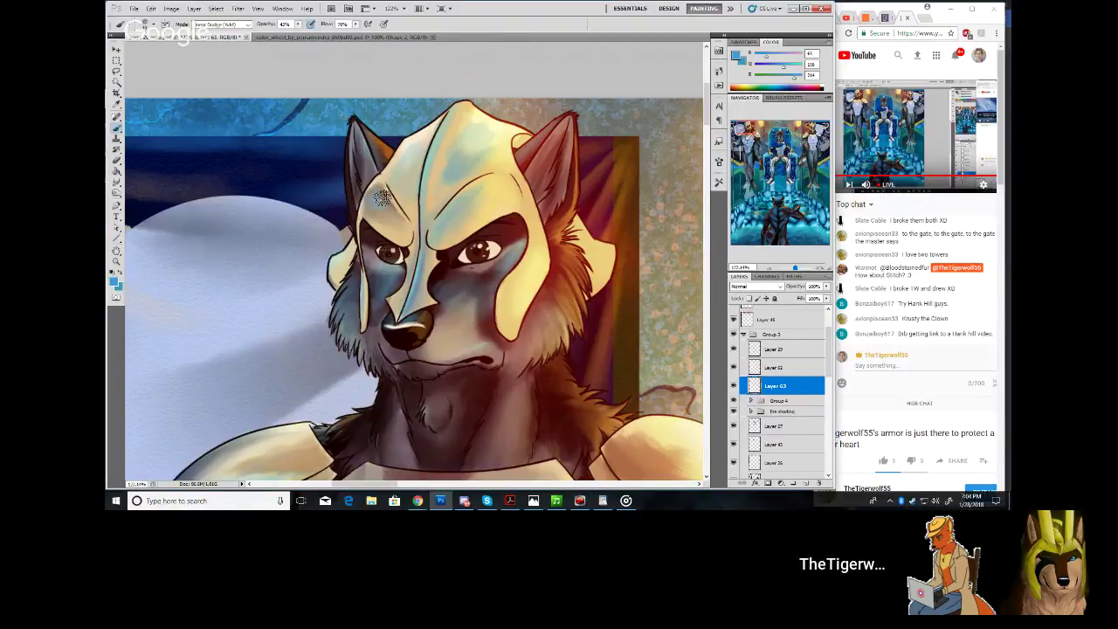
{"action": "mouse_move", "coordinate": [381, 199]}
{"action": "left_mouse_down"}
{"action": "mouse_move", "coordinate": [366, 198]}
{"action": "mouse_move", "coordinate": [388, 208]}
{"action": "mouse_move", "coordinate": [352, 196]}
{"action": "mouse_move", "coordinate": [376, 177]}
{"action": "mouse_move", "coordinate": [346, 129]}
{"action": "mouse_move", "coordinate": [353, 174]}
{"action": "mouse_move", "coordinate": [367, 161]}
{"action": "mouse_move", "coordinate": [370, 172]}
{"action": "left_mouse_up"}
Sample tan from the shoulder armor, shrink the brush, set it to Normal mode, and try a stroke along the moon-side brow edge
{"action": "left_click", "coordinate": [299, 462], "text": "alt"}
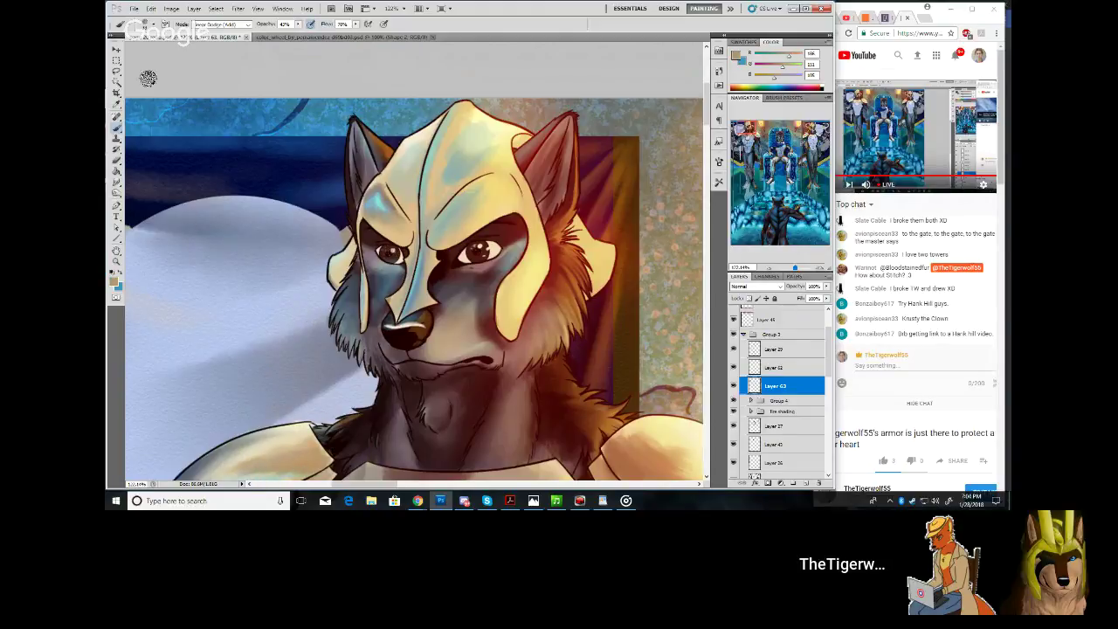
{"action": "left_click", "coordinate": [157, 25]}
{"action": "left_click_drag", "start_coordinate": [137, 52], "coordinate": [128, 52]}
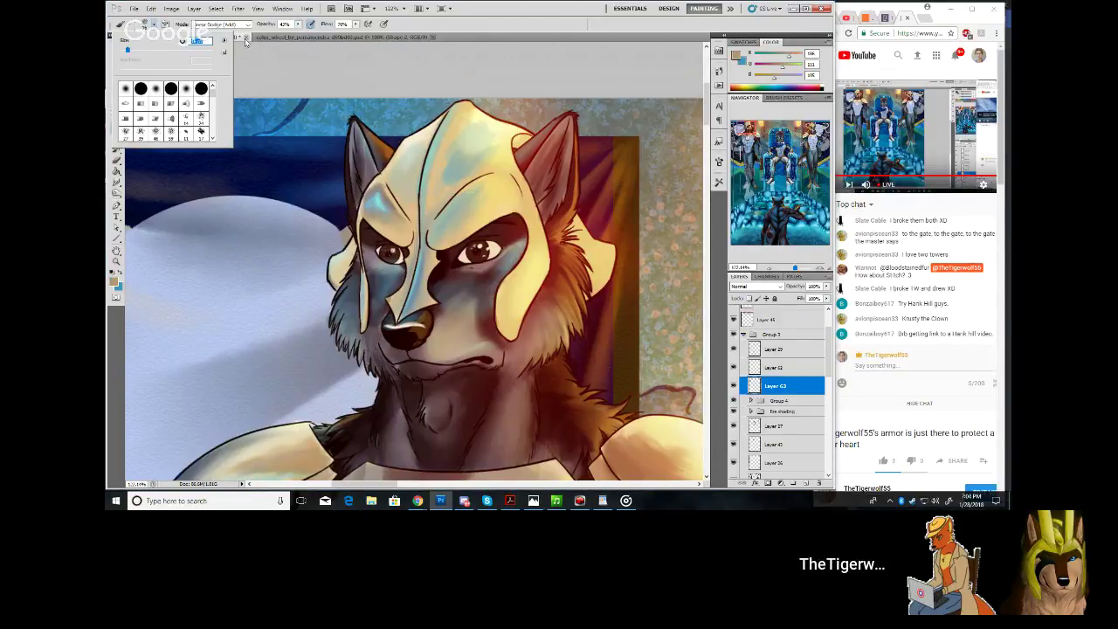
{"action": "left_click", "coordinate": [248, 24]}
{"action": "left_click", "coordinate": [246, 34]}
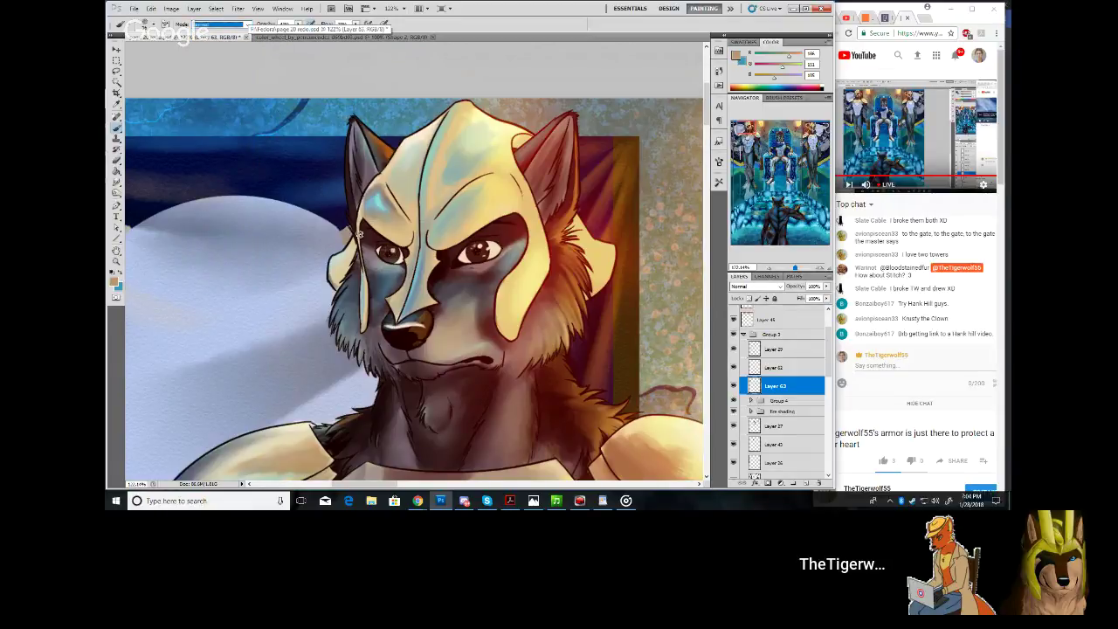
{"action": "left_click_drag", "start_coordinate": [403, 234], "coordinate": [399, 243]}
Set the brush to Multiply and paint tan shading along the moon-side brow edge and the side flap behind it
{"action": "left_click", "coordinate": [246, 24]}
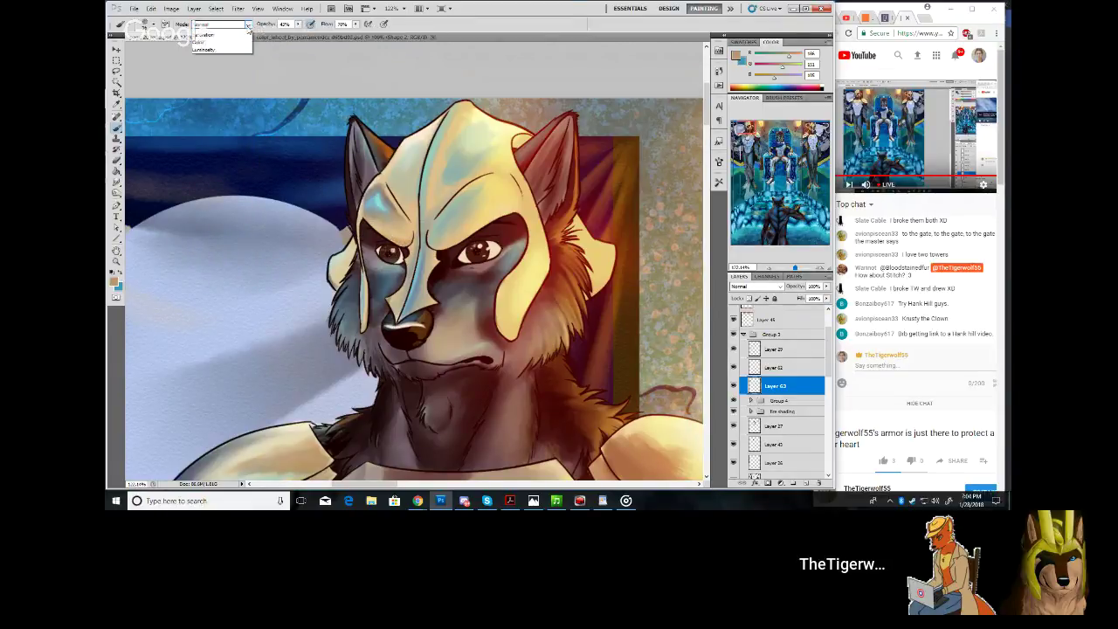
{"action": "left_click", "coordinate": [224, 78]}
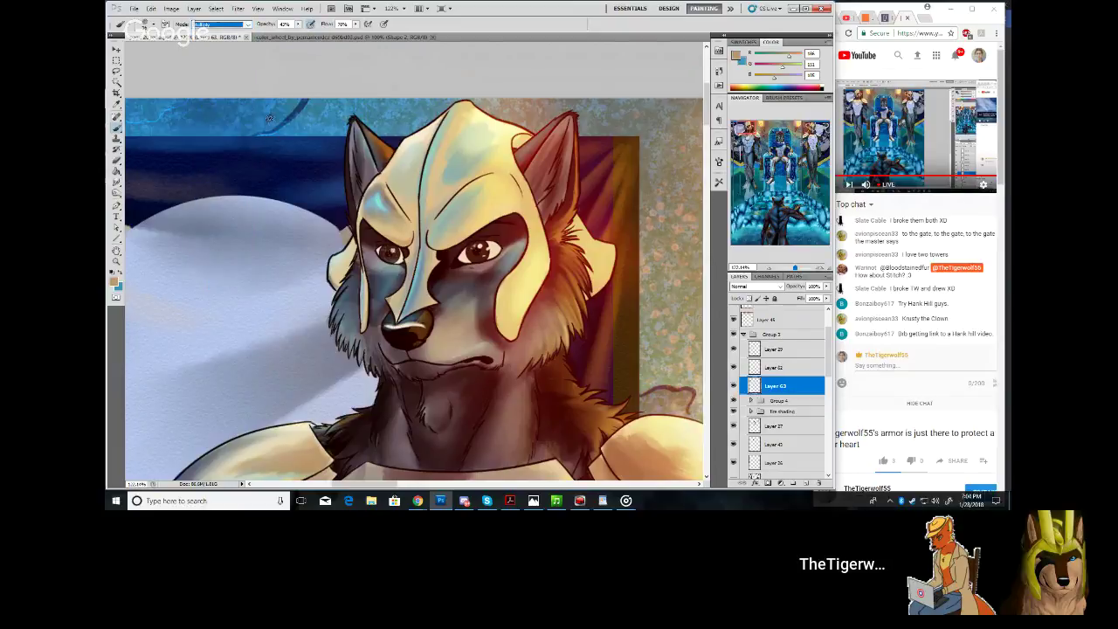
{"action": "left_click", "coordinate": [404, 234]}
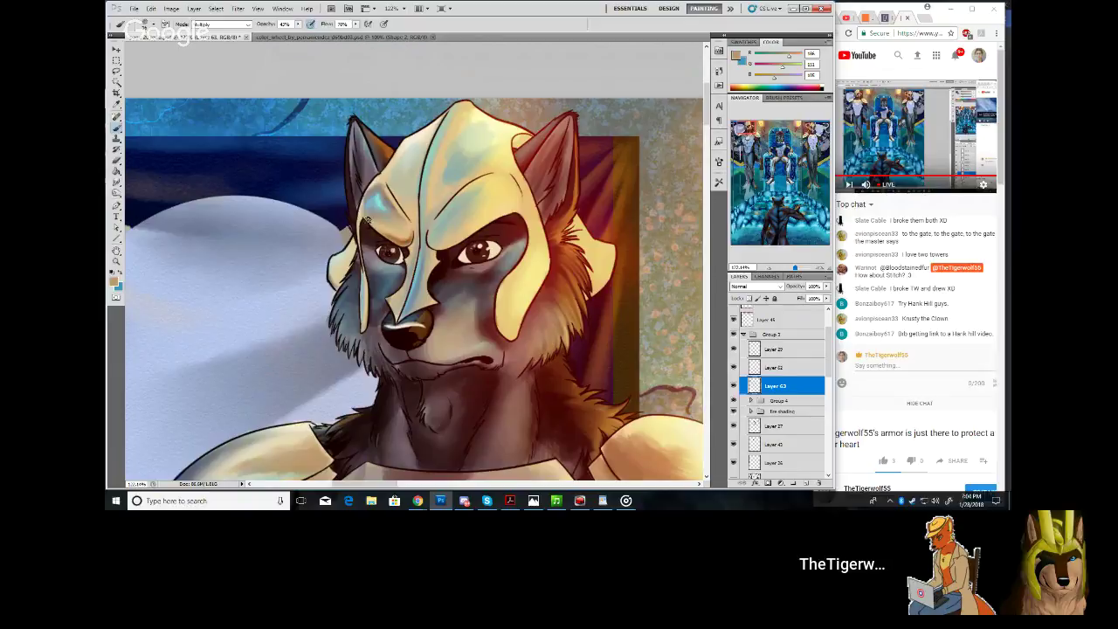
{"action": "mouse_move", "coordinate": [368, 219]}
{"action": "left_mouse_down"}
{"action": "mouse_move", "coordinate": [361, 260]}
{"action": "mouse_move", "coordinate": [339, 271]}
{"action": "mouse_move", "coordinate": [352, 252]}
{"action": "mouse_move", "coordinate": [337, 282]}
{"action": "mouse_move", "coordinate": [345, 269]}
{"action": "mouse_move", "coordinate": [325, 266]}
{"action": "mouse_move", "coordinate": [353, 249]}
{"action": "mouse_move", "coordinate": [339, 289]}
{"action": "left_mouse_up"}
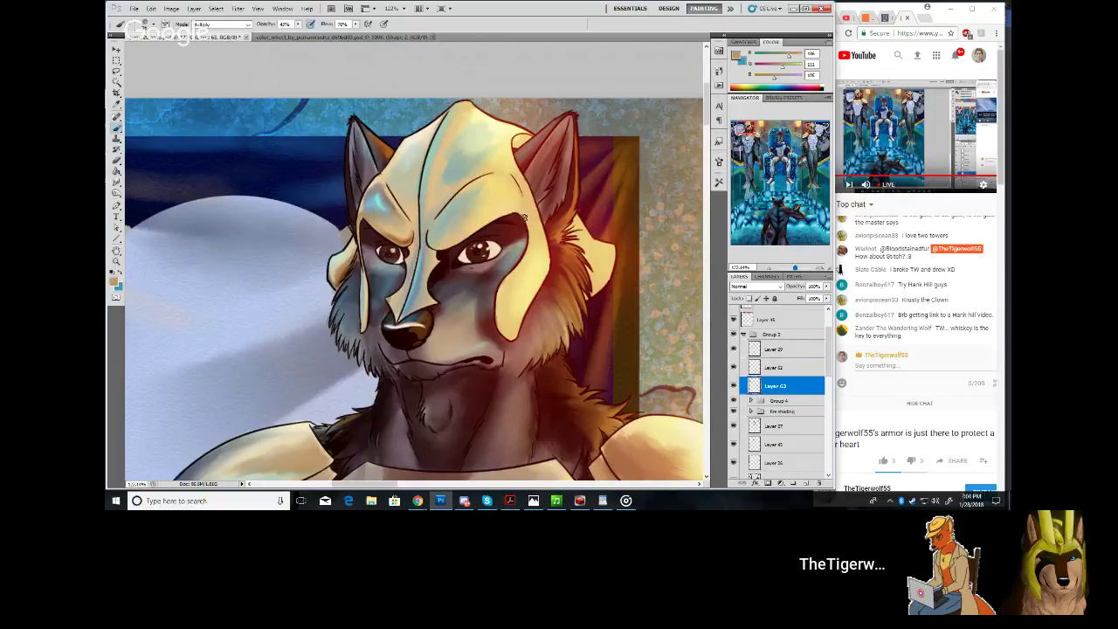
Paint tan Multiply shading along the inner edge of the large cheek guard on the helmet's curtain side
{"action": "mouse_move", "coordinate": [524, 217]}
{"action": "left_mouse_down"}
{"action": "mouse_move", "coordinate": [515, 265]}
{"action": "mouse_move", "coordinate": [529, 255]}
{"action": "mouse_move", "coordinate": [504, 282]}
{"action": "mouse_move", "coordinate": [530, 246]}
{"action": "mouse_move", "coordinate": [507, 272]}
{"action": "mouse_move", "coordinate": [494, 311]}
{"action": "mouse_move", "coordinate": [499, 287]}
{"action": "mouse_move", "coordinate": [497, 328]}
{"action": "left_mouse_up"}
{"action": "left_click_drag", "start_coordinate": [501, 286], "coordinate": [508, 347]}
{"action": "mouse_move", "coordinate": [494, 307]}
{"action": "left_mouse_down"}
{"action": "mouse_move", "coordinate": [507, 335]}
{"action": "mouse_move", "coordinate": [491, 307]}
{"action": "mouse_move", "coordinate": [513, 339]}
{"action": "mouse_move", "coordinate": [500, 284]}
{"action": "mouse_move", "coordinate": [497, 336]}
{"action": "mouse_move", "coordinate": [500, 309]}
{"action": "left_mouse_up"}
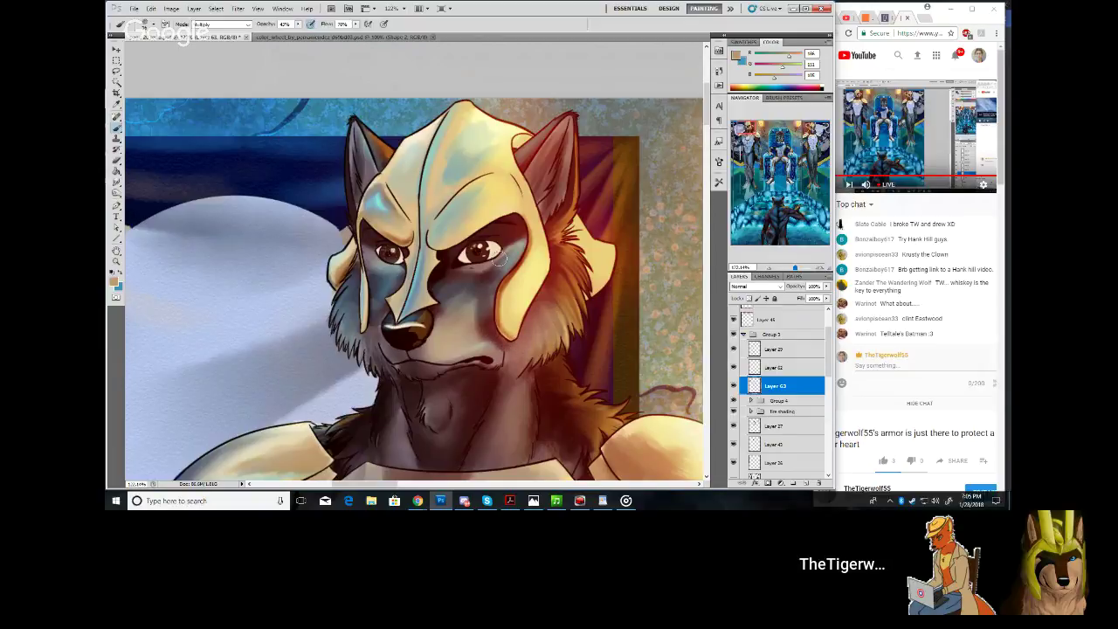
Adjust the Smudge brush size and soften the new shading along the large cheek guard's inner edge
{"action": "left_click", "coordinate": [118, 175]}
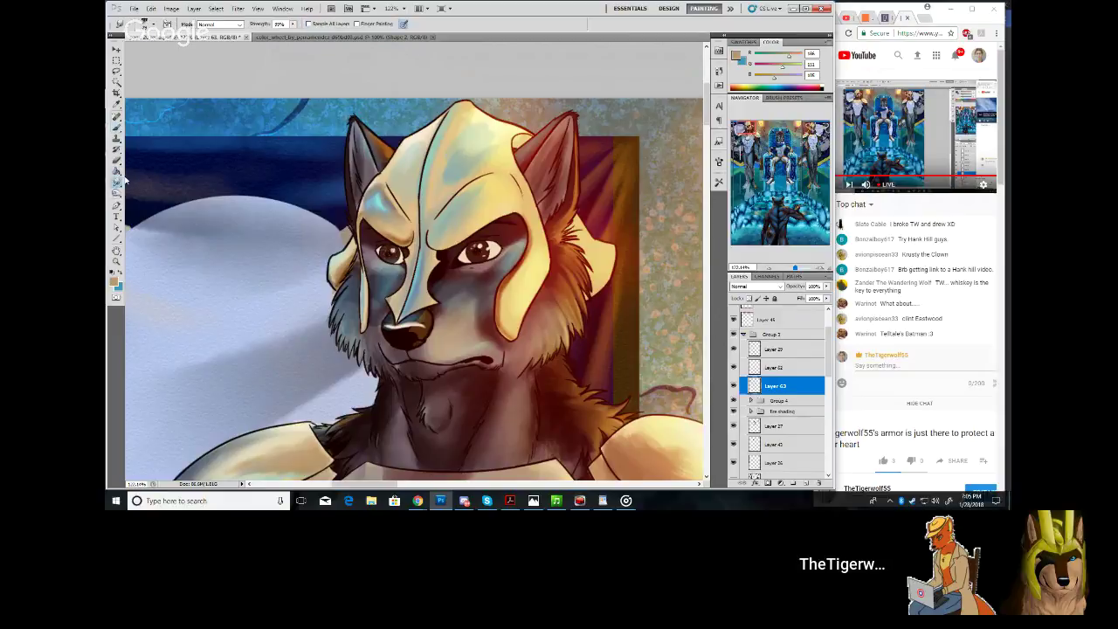
{"action": "left_click", "coordinate": [151, 24]}
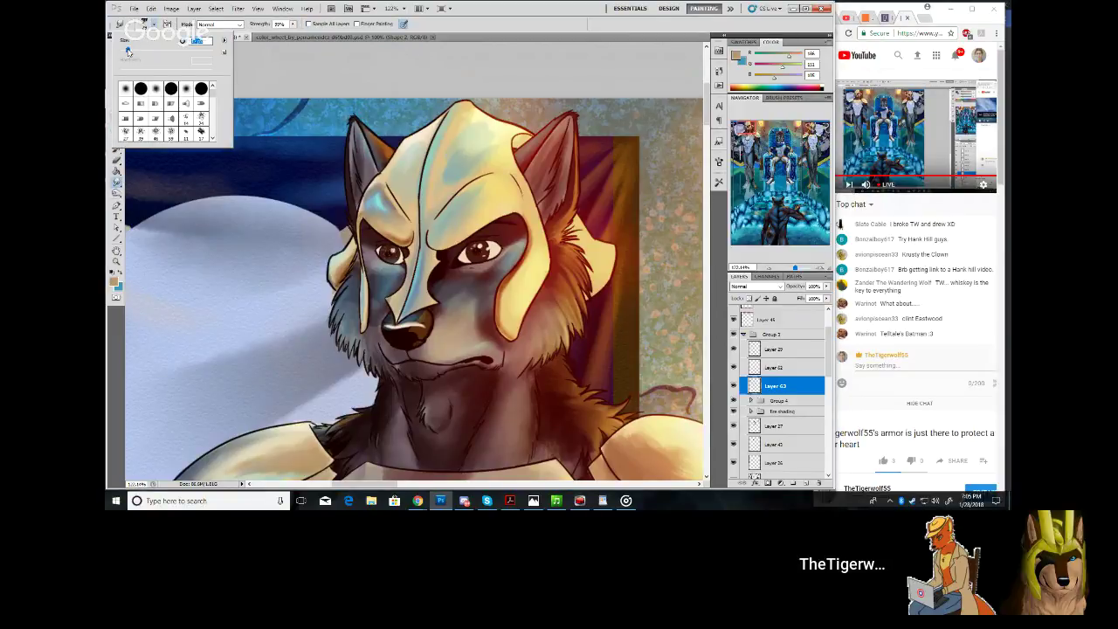
{"action": "left_click", "coordinate": [527, 220]}
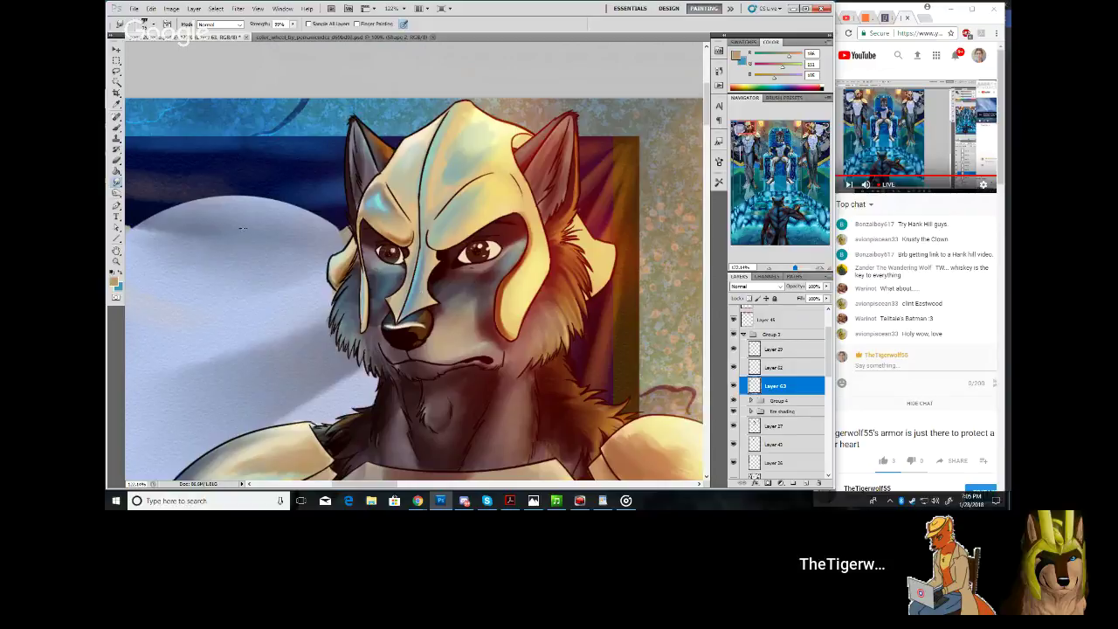
Paint tan Multiply shading on the helmet's rear flap beside the fur on the curtain side
{"action": "left_click", "coordinate": [116, 129]}
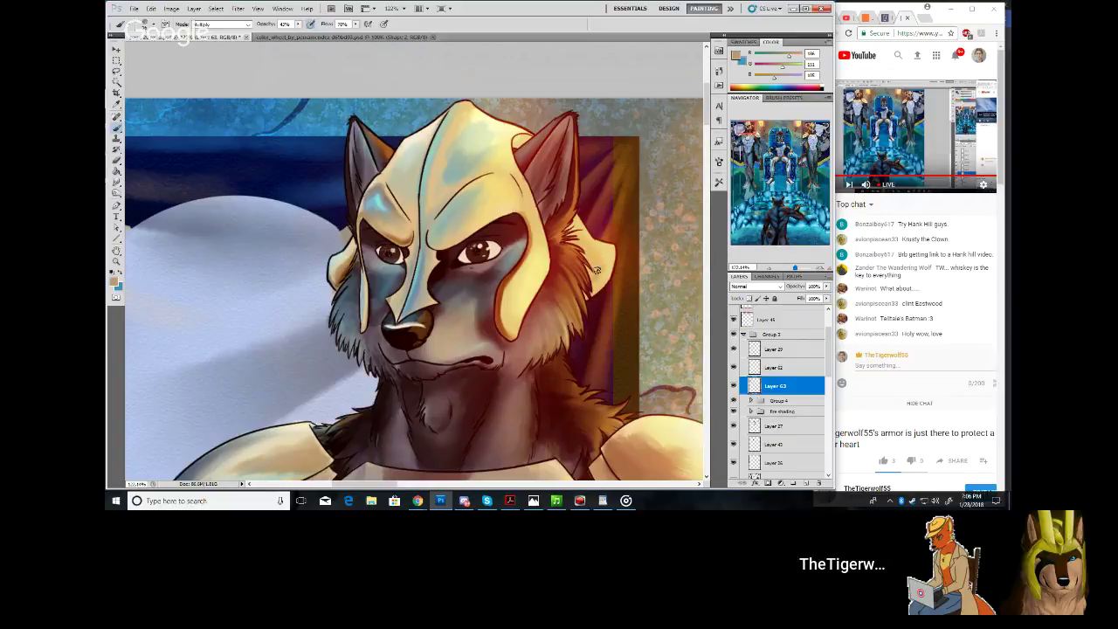
{"action": "left_click_drag", "start_coordinate": [590, 257], "coordinate": [569, 231]}
{"action": "left_click_drag", "start_coordinate": [589, 255], "coordinate": [574, 232]}
{"action": "left_click_drag", "start_coordinate": [591, 270], "coordinate": [606, 249]}
Shade above the curtain-side brow ridge, beside the moon-side brow crease, and at the top of the nose guard
{"action": "left_click_drag", "start_coordinate": [487, 179], "coordinate": [431, 172]}
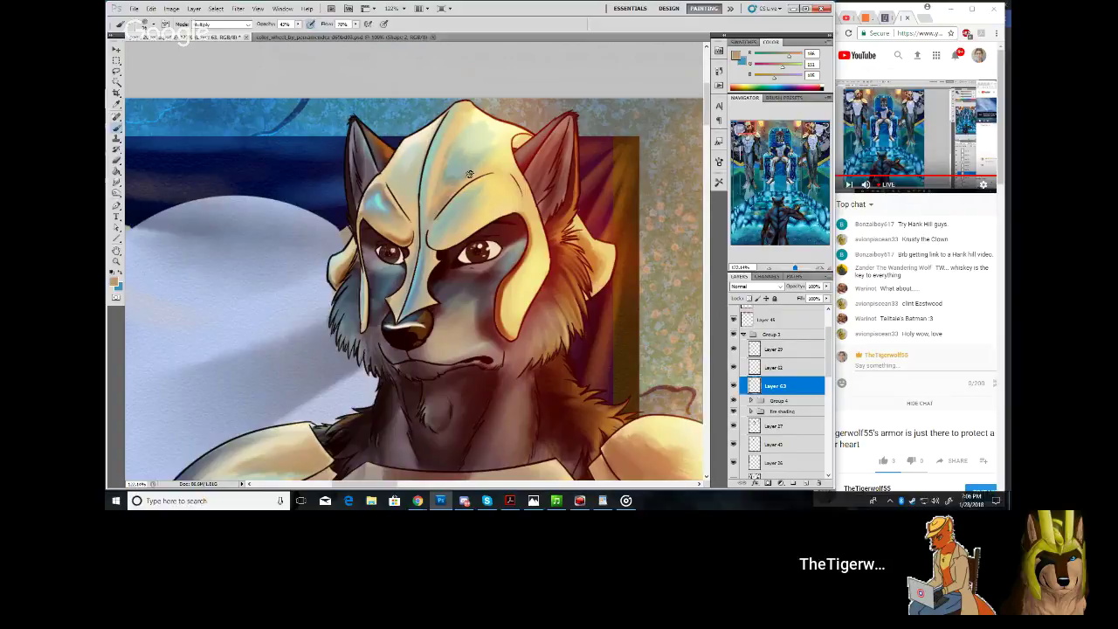
{"action": "mouse_move", "coordinate": [448, 162]}
{"action": "left_mouse_down"}
{"action": "mouse_move", "coordinate": [446, 199]}
{"action": "mouse_move", "coordinate": [462, 162]}
{"action": "left_mouse_up"}
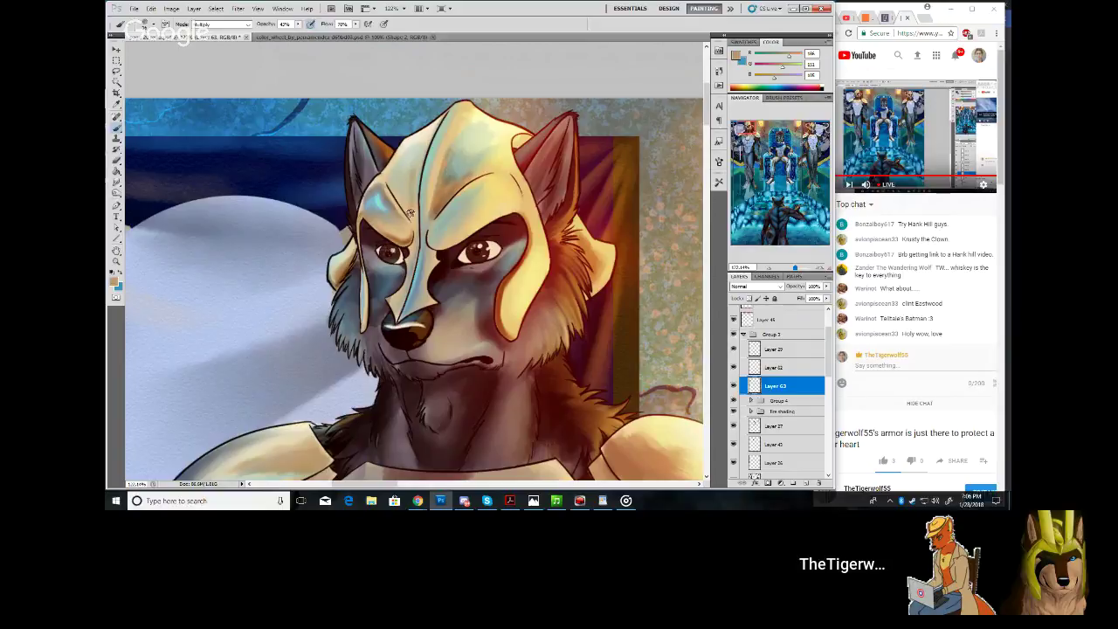
{"action": "mouse_move", "coordinate": [401, 198]}
{"action": "left_mouse_down"}
{"action": "mouse_move", "coordinate": [410, 216]}
{"action": "mouse_move", "coordinate": [414, 191]}
{"action": "mouse_move", "coordinate": [412, 220]}
{"action": "left_mouse_up"}
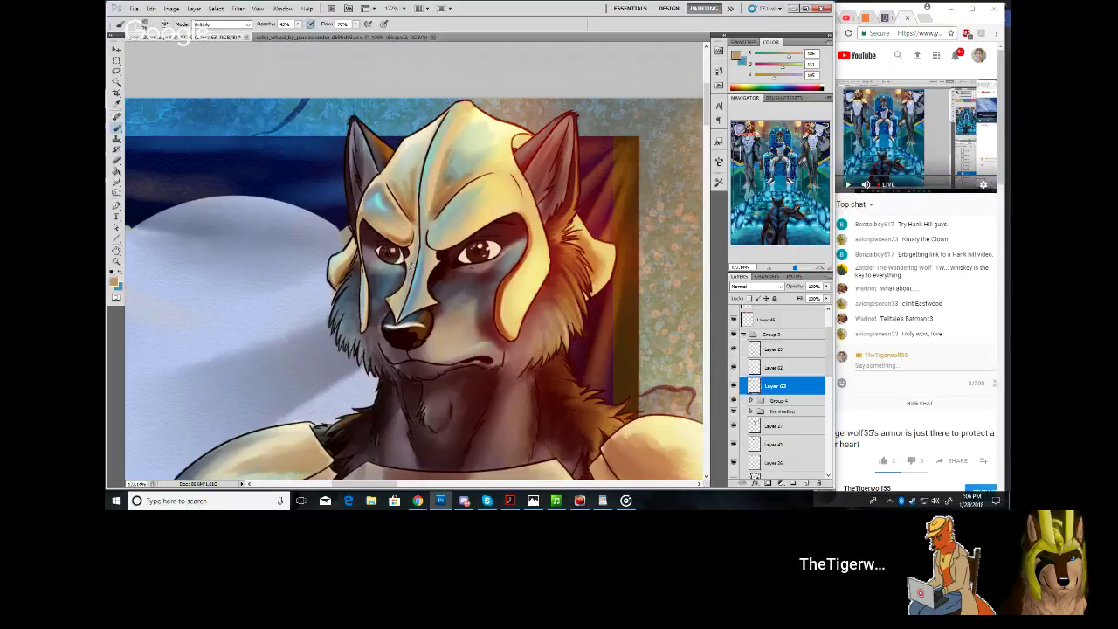
{"action": "left_click_drag", "start_coordinate": [410, 259], "coordinate": [416, 241]}
Enlarge the brush and paint tan Multiply shading over both brow ridges and the helmet's dome on the curtain side
{"action": "mouse_move", "coordinate": [446, 242]}
{"action": "left_mouse_down"}
{"action": "mouse_move", "coordinate": [500, 212]}
{"action": "mouse_move", "coordinate": [456, 235]}
{"action": "mouse_move", "coordinate": [423, 224]}
{"action": "left_mouse_up"}
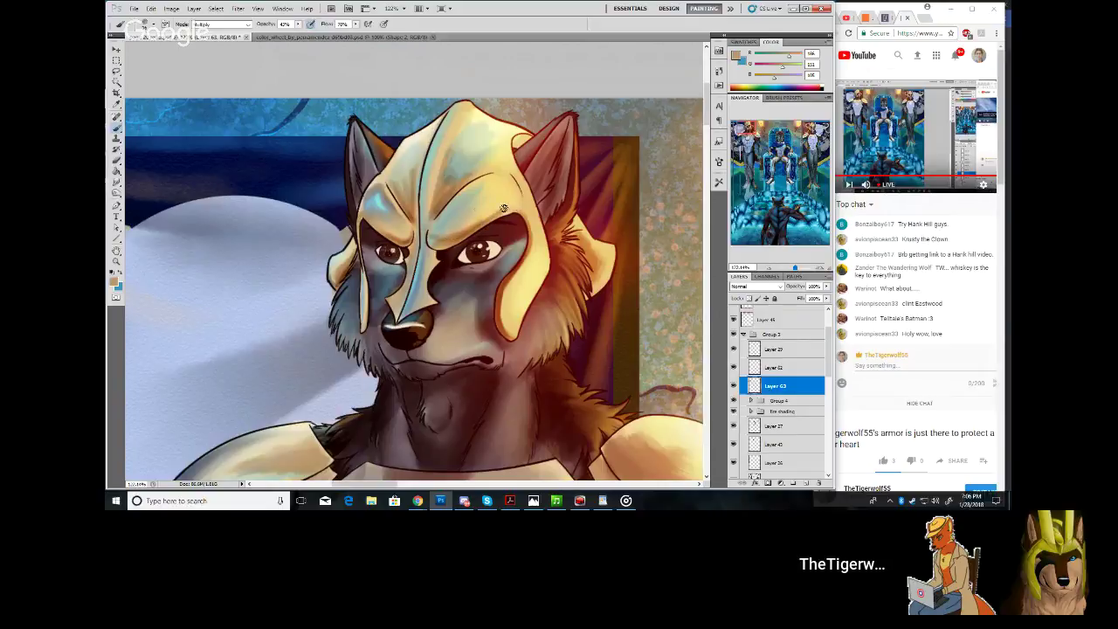
{"action": "left_click_drag", "start_coordinate": [495, 204], "coordinate": [441, 232]}
{"action": "left_click", "coordinate": [151, 26]}
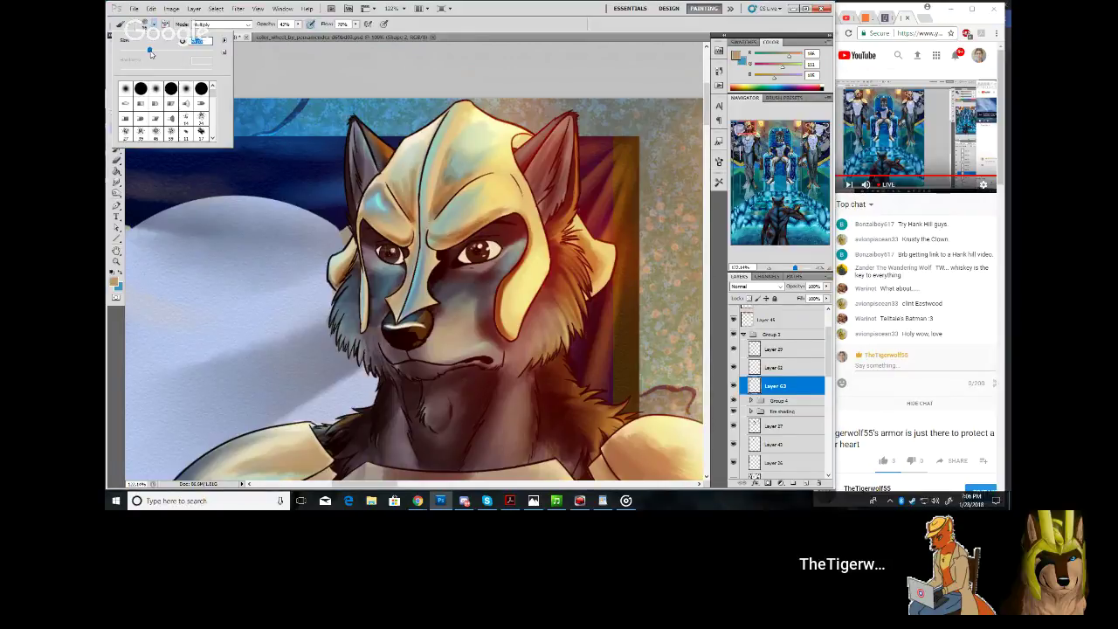
{"action": "left_click", "coordinate": [498, 214]}
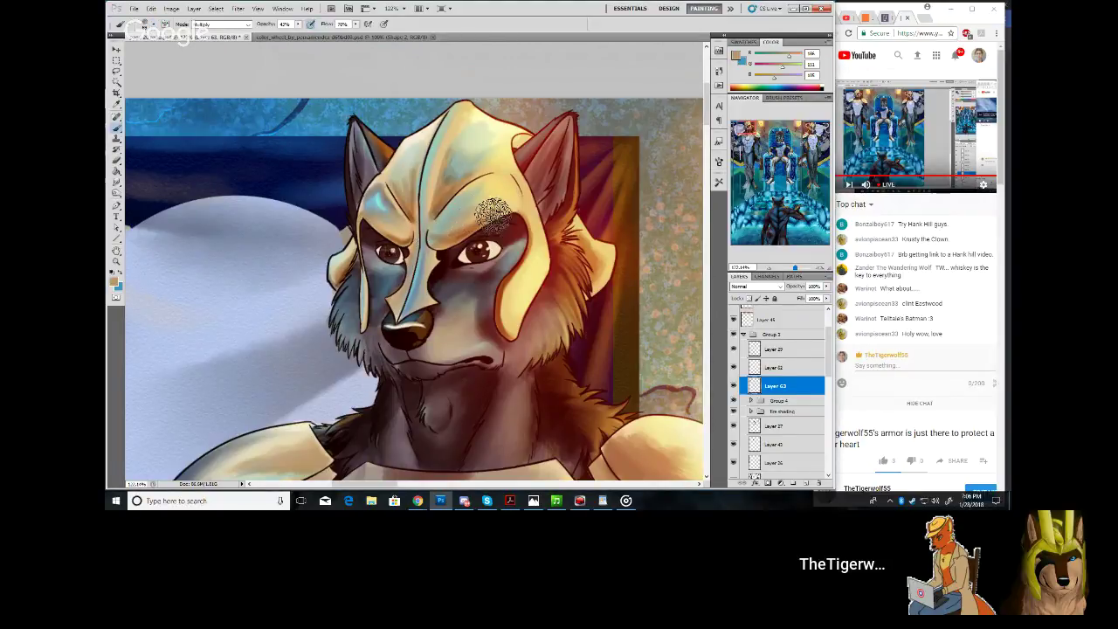
{"action": "left_click_drag", "start_coordinate": [407, 227], "coordinate": [400, 211]}
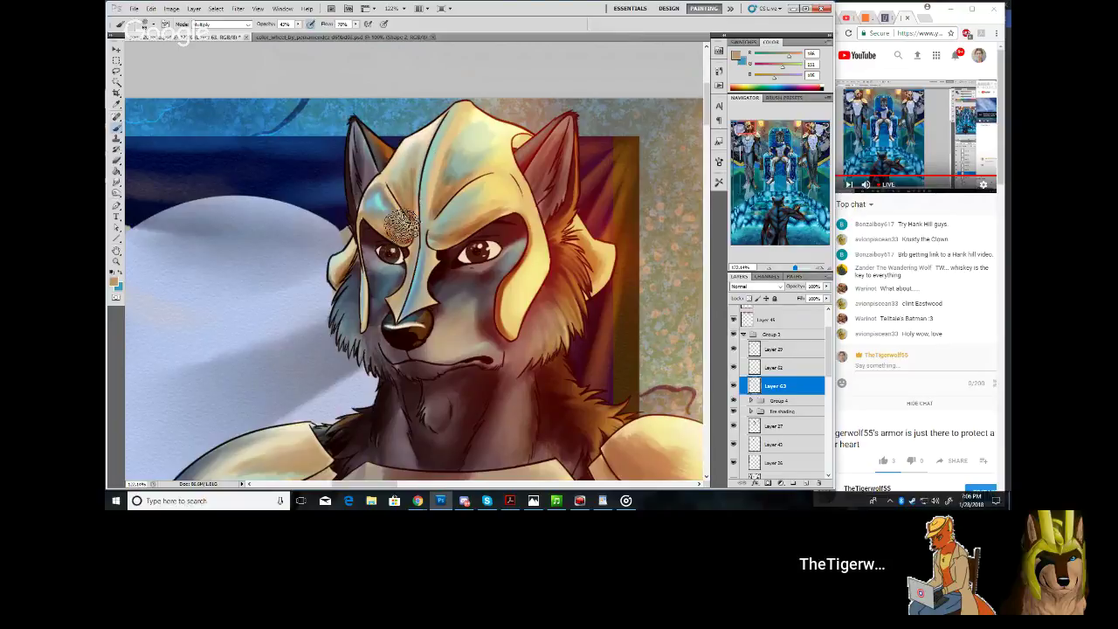
{"action": "mouse_move", "coordinate": [452, 176]}
{"action": "left_mouse_down"}
{"action": "mouse_move", "coordinate": [463, 144]}
{"action": "mouse_move", "coordinate": [449, 185]}
{"action": "mouse_move", "coordinate": [489, 161]}
{"action": "left_mouse_up"}
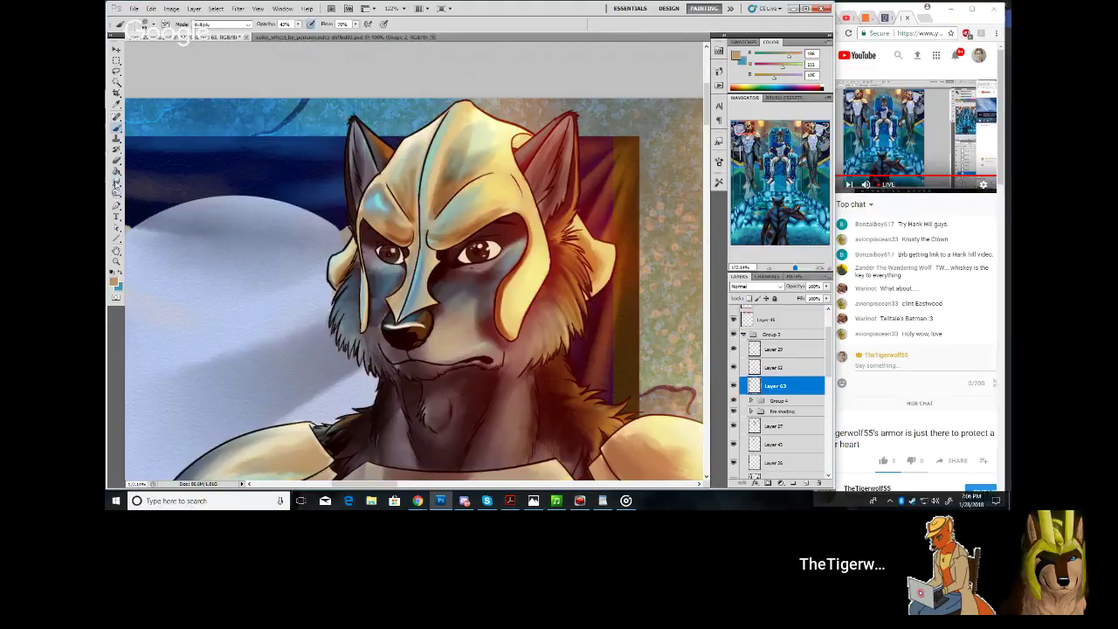
Smudge the shading and reflections on the helmet's dome and both brow ridges, adjusting the Smudge brush size
{"action": "left_click", "coordinate": [116, 184]}
{"action": "left_click", "coordinate": [156, 25]}
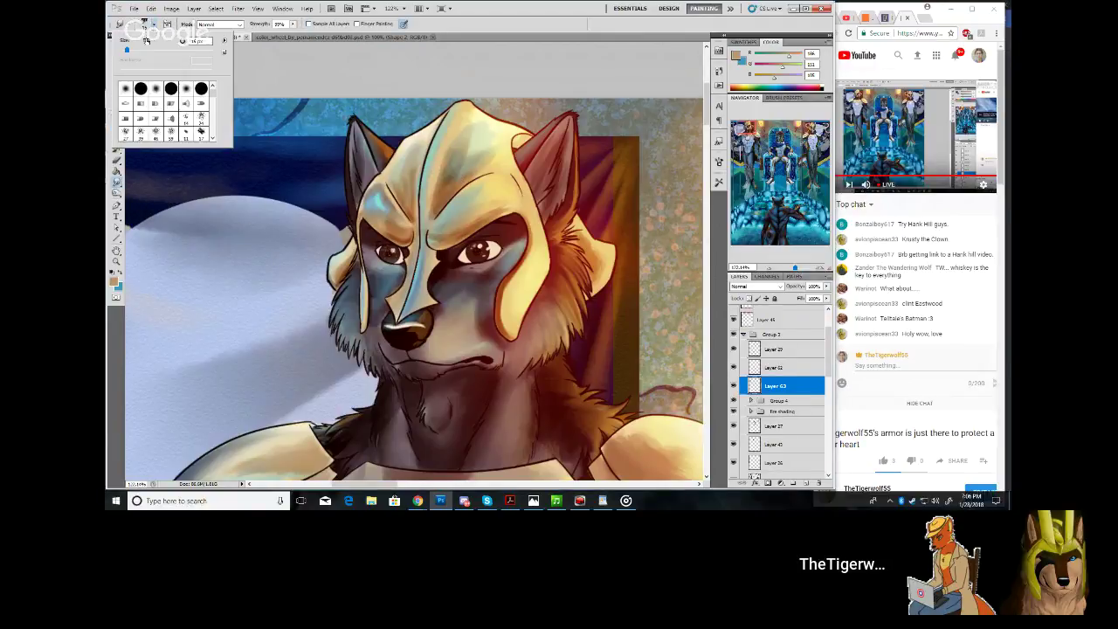
{"action": "left_click", "coordinate": [472, 137]}
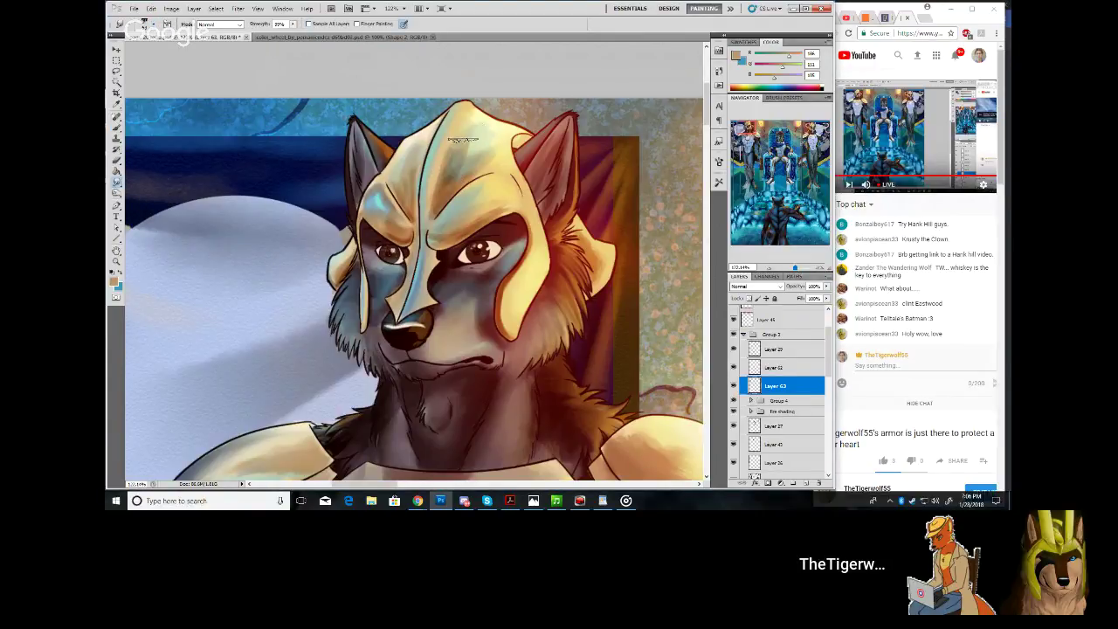
{"action": "mouse_move", "coordinate": [473, 140]}
{"action": "left_mouse_down"}
{"action": "mouse_move", "coordinate": [452, 183]}
{"action": "mouse_move", "coordinate": [476, 136]}
{"action": "mouse_move", "coordinate": [473, 169]}
{"action": "mouse_move", "coordinate": [490, 166]}
{"action": "mouse_move", "coordinate": [462, 170]}
{"action": "mouse_move", "coordinate": [495, 142]}
{"action": "mouse_move", "coordinate": [446, 191]}
{"action": "mouse_move", "coordinate": [462, 206]}
{"action": "mouse_move", "coordinate": [444, 164]}
{"action": "mouse_move", "coordinate": [455, 212]}
{"action": "mouse_move", "coordinate": [441, 142]}
{"action": "mouse_move", "coordinate": [432, 199]}
{"action": "mouse_move", "coordinate": [450, 138]}
{"action": "mouse_move", "coordinate": [431, 206]}
{"action": "mouse_move", "coordinate": [456, 126]}
{"action": "mouse_move", "coordinate": [423, 210]}
{"action": "mouse_move", "coordinate": [465, 121]}
{"action": "mouse_move", "coordinate": [434, 186]}
{"action": "mouse_move", "coordinate": [448, 139]}
{"action": "mouse_move", "coordinate": [423, 234]}
{"action": "mouse_move", "coordinate": [447, 202]}
{"action": "mouse_move", "coordinate": [457, 214]}
{"action": "mouse_move", "coordinate": [430, 241]}
{"action": "mouse_move", "coordinate": [447, 245]}
{"action": "mouse_move", "coordinate": [500, 207]}
{"action": "mouse_move", "coordinate": [524, 206]}
{"action": "mouse_move", "coordinate": [452, 213]}
{"action": "left_mouse_up"}
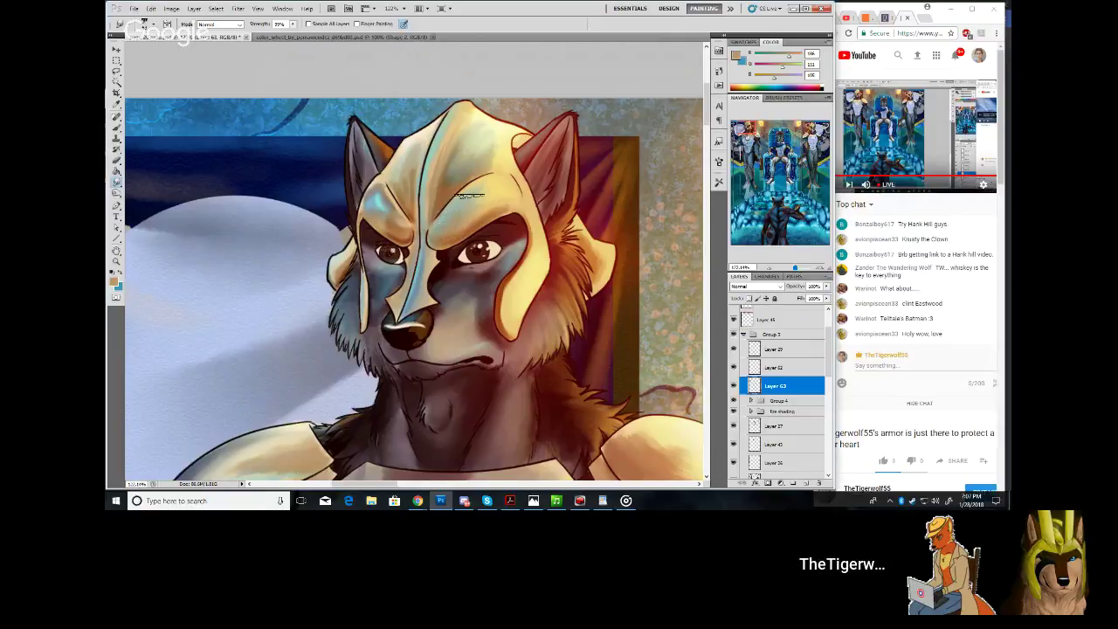
{"action": "mouse_move", "coordinate": [379, 192]}
{"action": "left_mouse_down"}
{"action": "mouse_move", "coordinate": [383, 206]}
{"action": "mouse_move", "coordinate": [372, 202]}
{"action": "mouse_move", "coordinate": [403, 223]}
{"action": "mouse_move", "coordinate": [385, 227]}
{"action": "left_mouse_up"}
{"action": "left_click", "coordinate": [152, 24]}
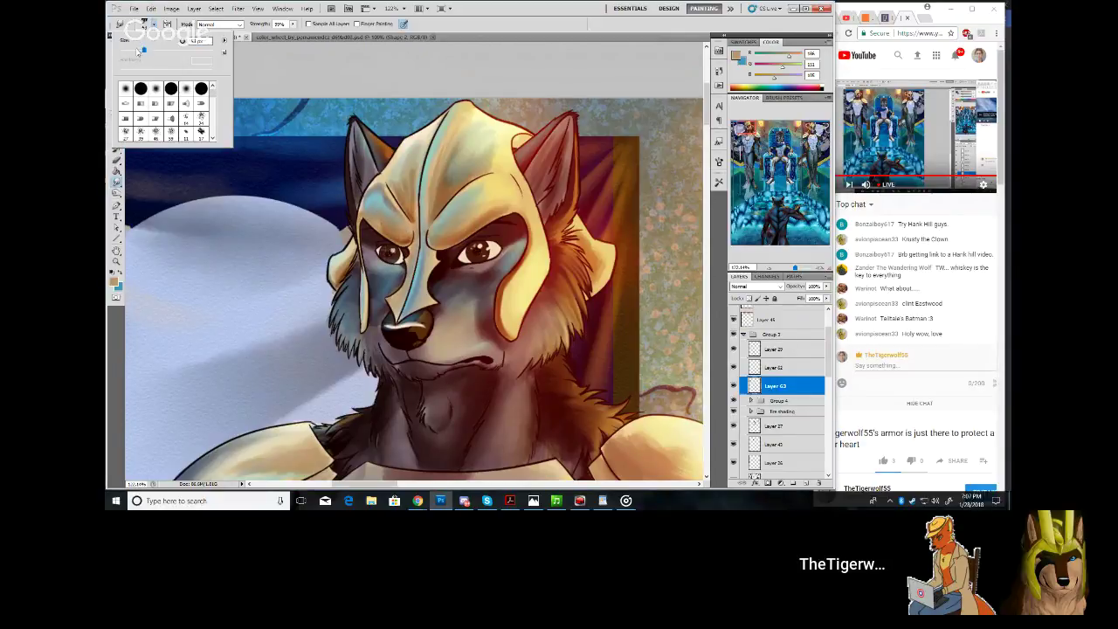
{"action": "left_click", "coordinate": [407, 170]}
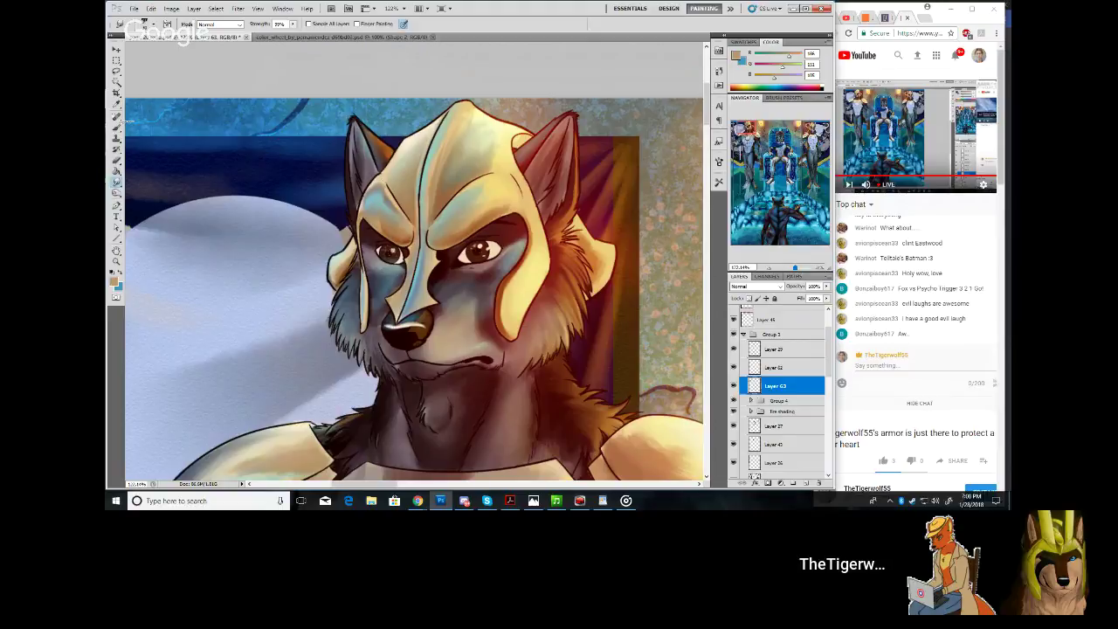
Reduce the brush size, adjust its opacity, and shade the small curled helmet edge at the base of the curtain-side ear
{"action": "left_click", "coordinate": [116, 128]}
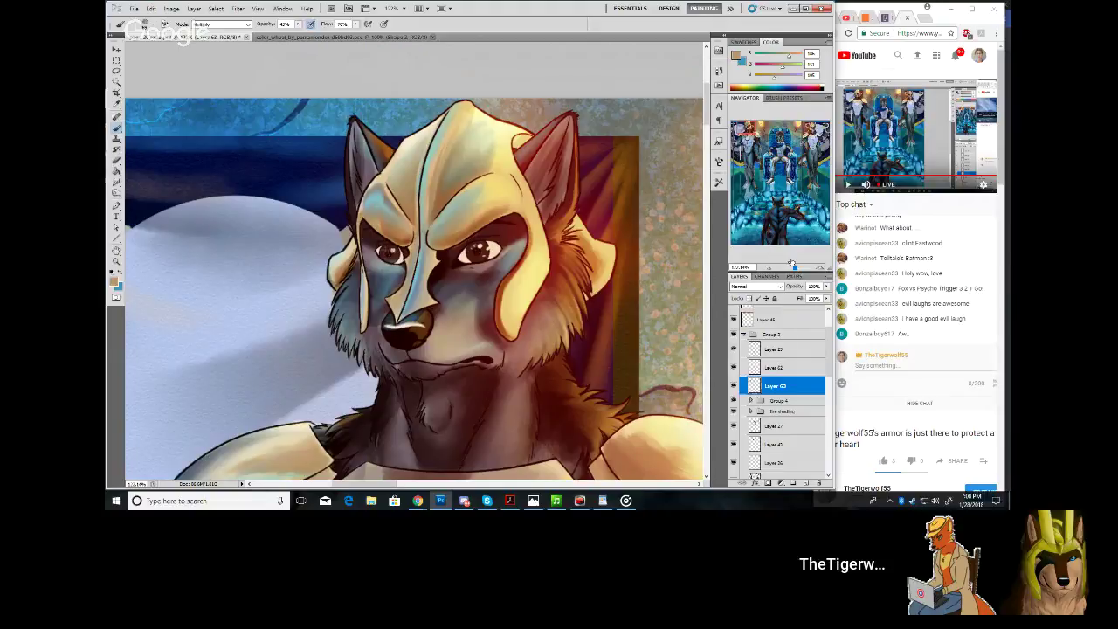
{"action": "left_click_drag", "start_coordinate": [795, 268], "coordinate": [798, 267]}
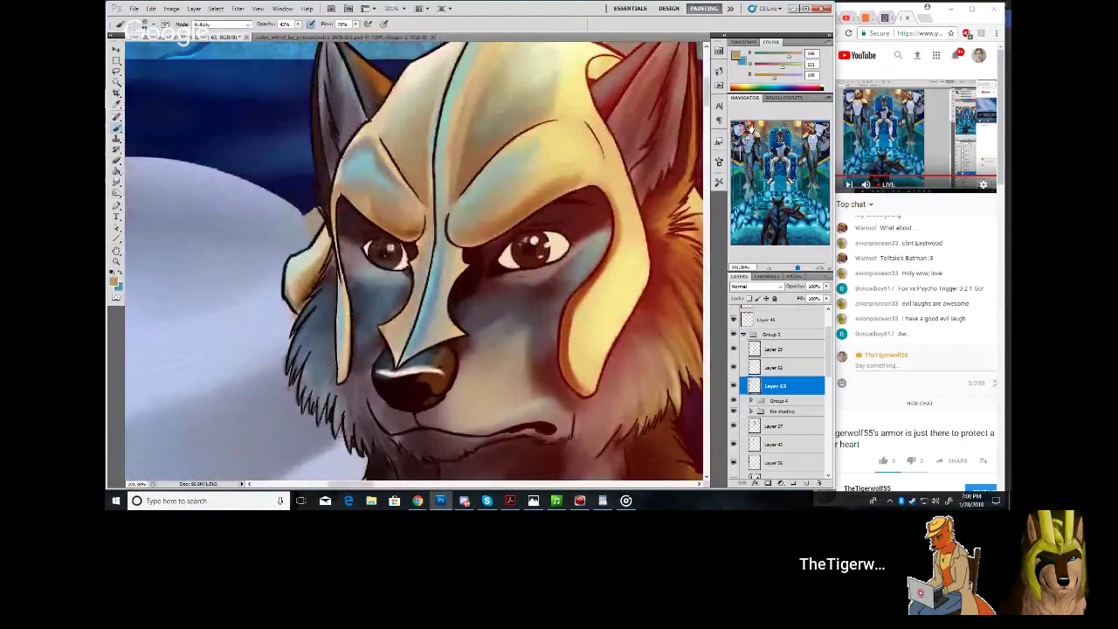
{"action": "left_click_drag", "start_coordinate": [751, 130], "coordinate": [753, 128]}
{"action": "left_click", "coordinate": [154, 25]}
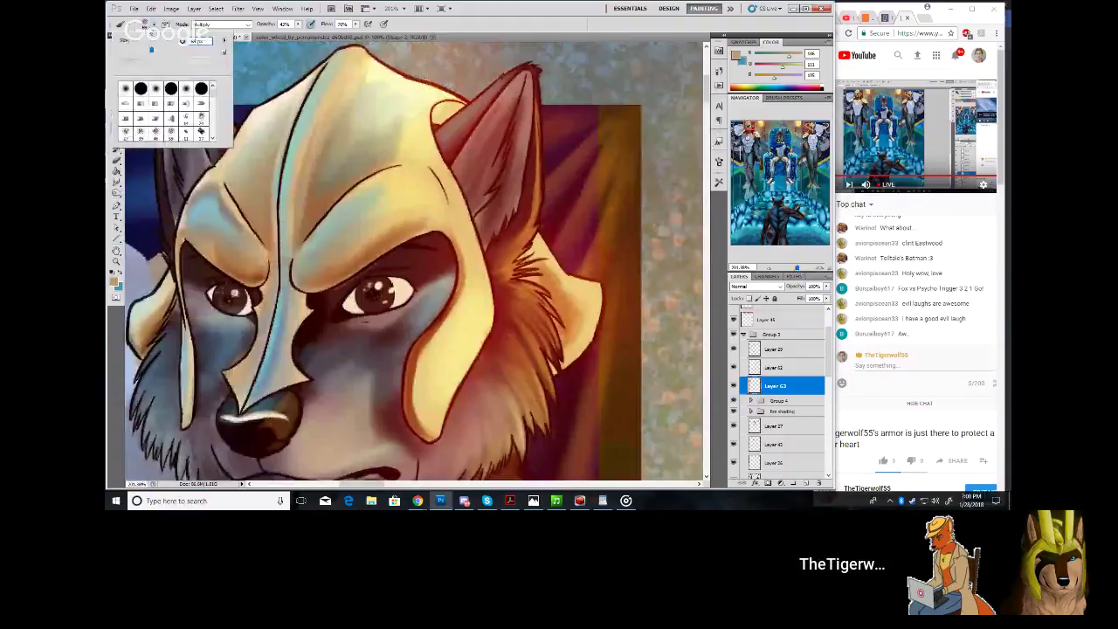
{"action": "left_click", "coordinate": [128, 50]}
{"action": "left_click", "coordinate": [299, 24]}
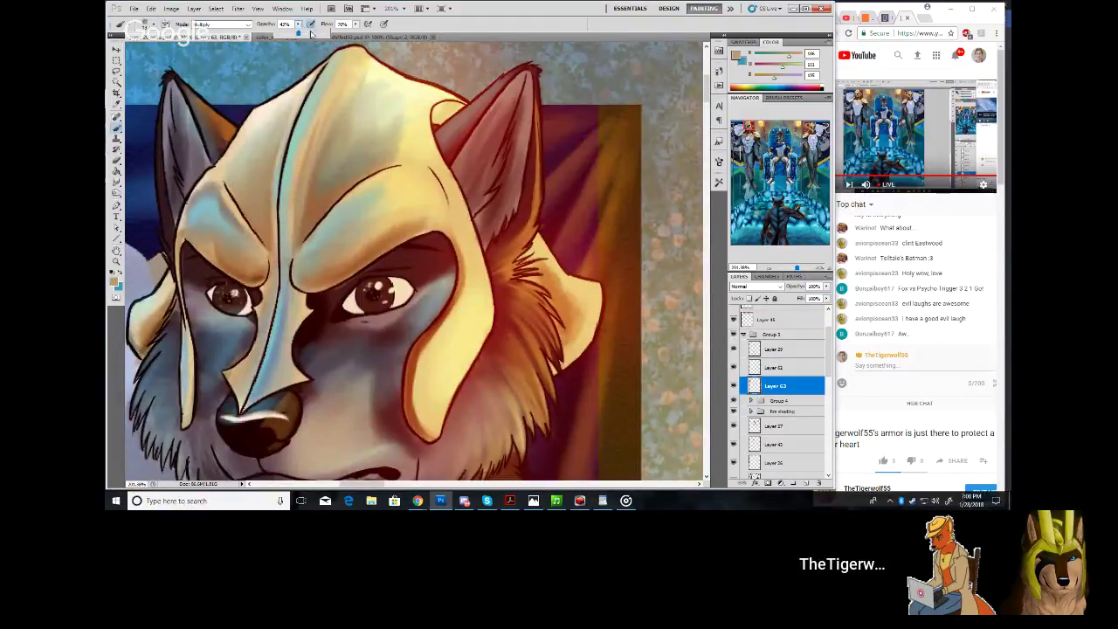
{"action": "left_click_drag", "start_coordinate": [314, 35], "coordinate": [322, 35]}
{"action": "mouse_move", "coordinate": [448, 113]}
{"action": "left_mouse_down"}
{"action": "mouse_move", "coordinate": [441, 106]}
{"action": "mouse_move", "coordinate": [461, 105]}
{"action": "mouse_move", "coordinate": [441, 105]}
{"action": "mouse_move", "coordinate": [442, 118]}
{"action": "mouse_move", "coordinate": [456, 105]}
{"action": "mouse_move", "coordinate": [441, 93]}
{"action": "mouse_move", "coordinate": [440, 117]}
{"action": "mouse_move", "coordinate": [456, 108]}
{"action": "mouse_move", "coordinate": [434, 114]}
{"action": "mouse_move", "coordinate": [459, 105]}
{"action": "left_mouse_up"}
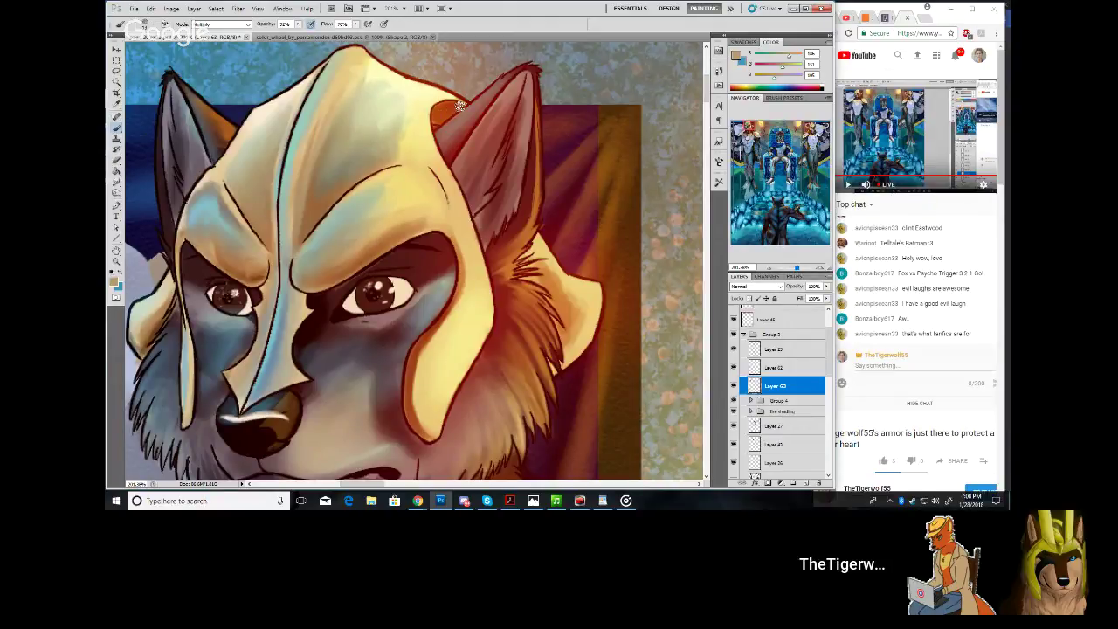
Paint tan Multiply shading along the lower edge of the curtain-side brow ridge above the eye
{"action": "left_click_drag", "start_coordinate": [798, 269], "coordinate": [800, 268]}
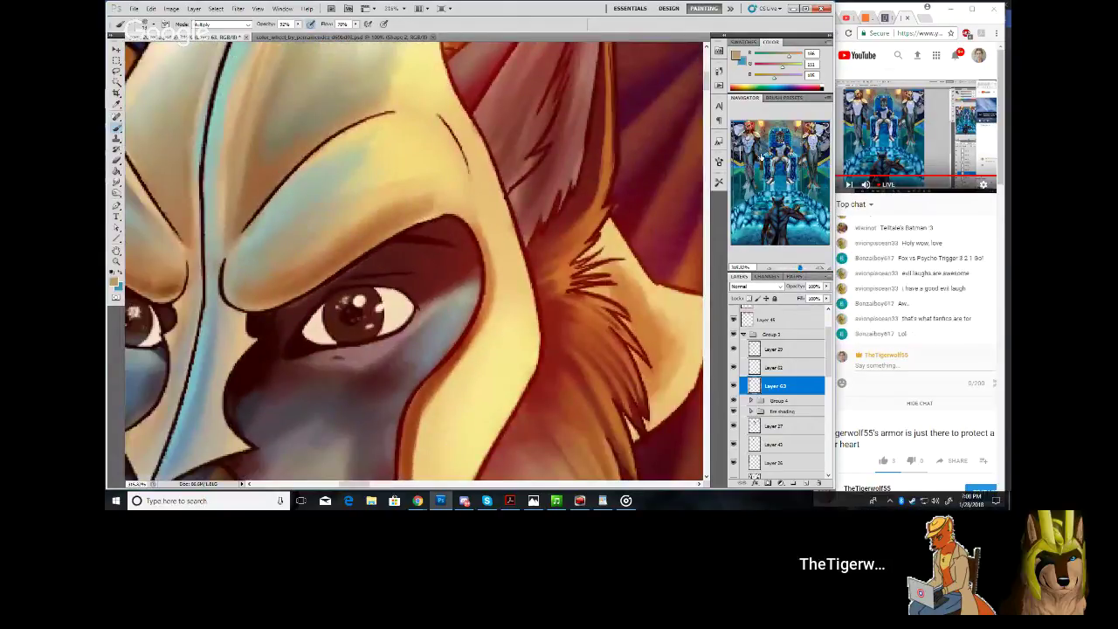
{"action": "left_click_drag", "start_coordinate": [750, 128], "coordinate": [749, 129]}
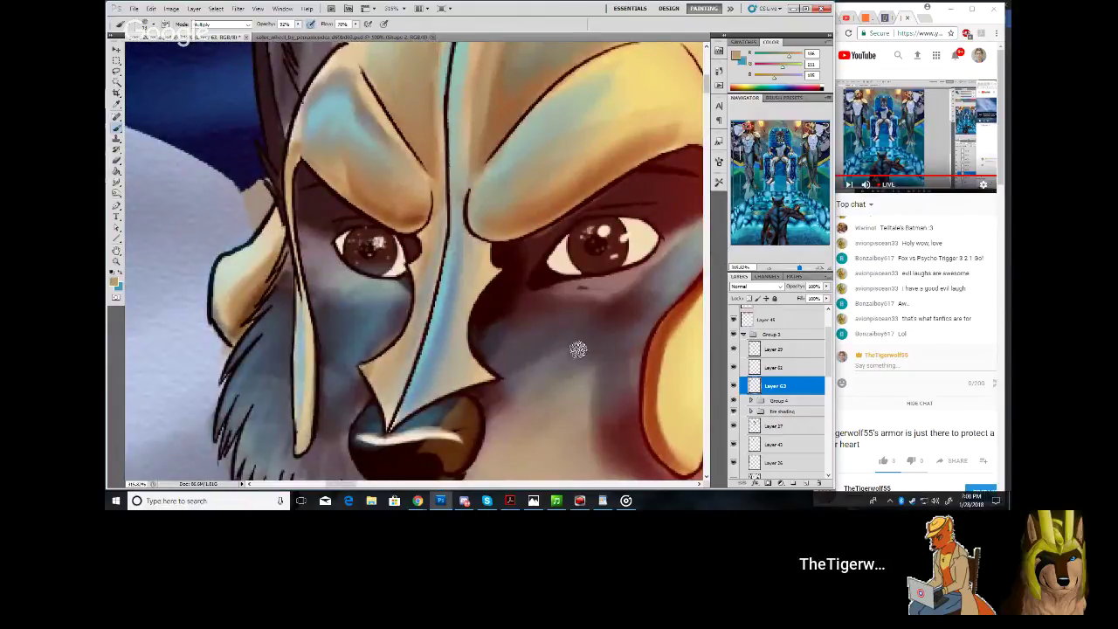
{"action": "left_click_drag", "start_coordinate": [350, 486], "coordinate": [357, 486]}
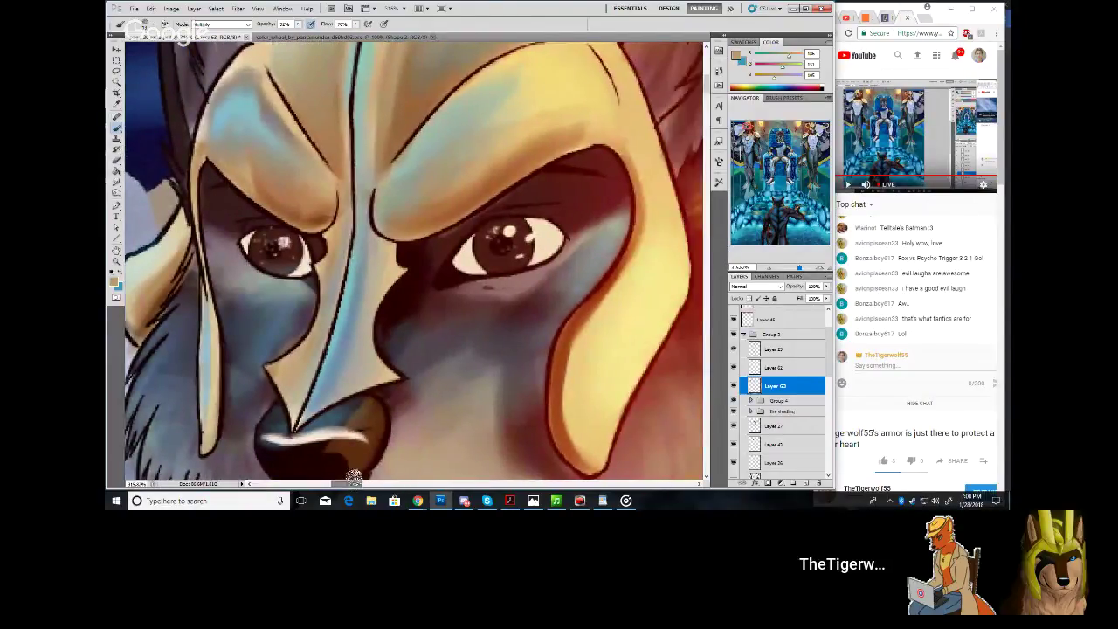
{"action": "left_click_drag", "start_coordinate": [800, 269], "coordinate": [801, 268]}
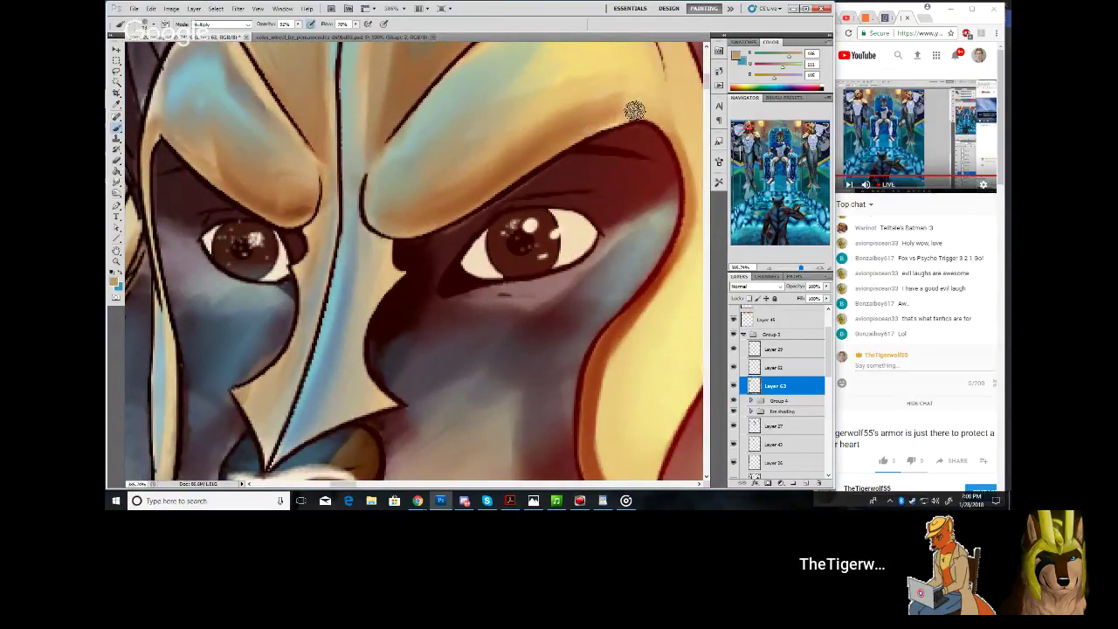
{"action": "mouse_move", "coordinate": [543, 150]}
{"action": "left_mouse_down"}
{"action": "mouse_move", "coordinate": [457, 204]}
{"action": "mouse_move", "coordinate": [483, 199]}
{"action": "mouse_move", "coordinate": [416, 228]}
{"action": "mouse_move", "coordinate": [448, 209]}
{"action": "mouse_move", "coordinate": [394, 231]}
{"action": "mouse_move", "coordinate": [429, 217]}
{"action": "mouse_move", "coordinate": [383, 226]}
{"action": "mouse_move", "coordinate": [367, 199]}
{"action": "left_mouse_up"}
{"action": "left_click_drag", "start_coordinate": [800, 268], "coordinate": [801, 268]}
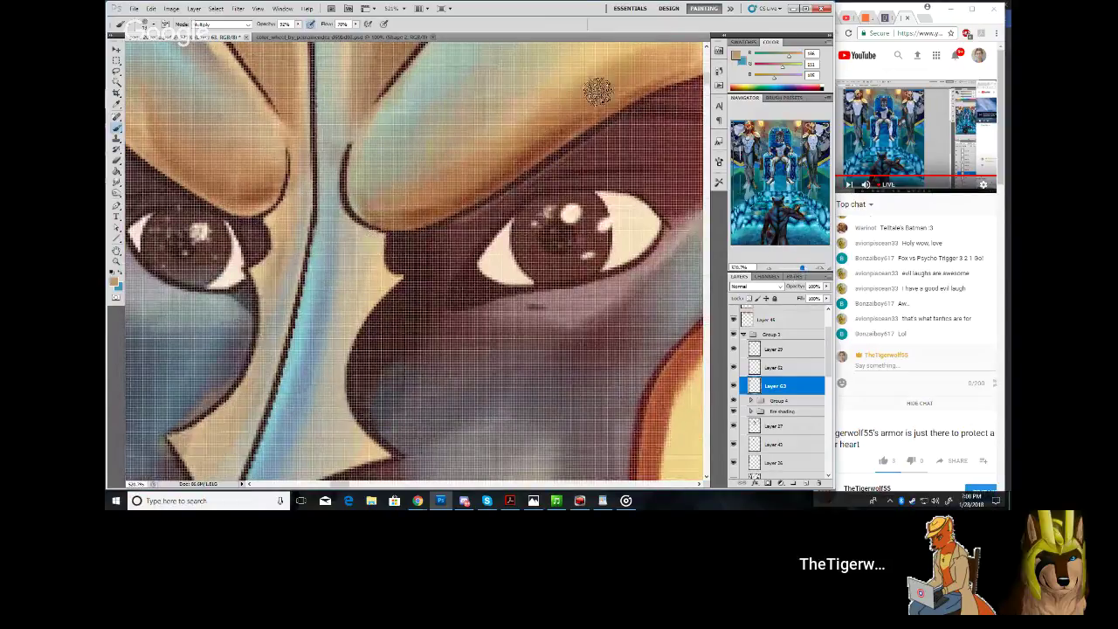
{"action": "left_click_drag", "start_coordinate": [599, 92], "coordinate": [614, 102]}
{"action": "left_click_drag", "start_coordinate": [674, 75], "coordinate": [615, 105]}
{"action": "left_click_drag", "start_coordinate": [566, 132], "coordinate": [534, 154]}
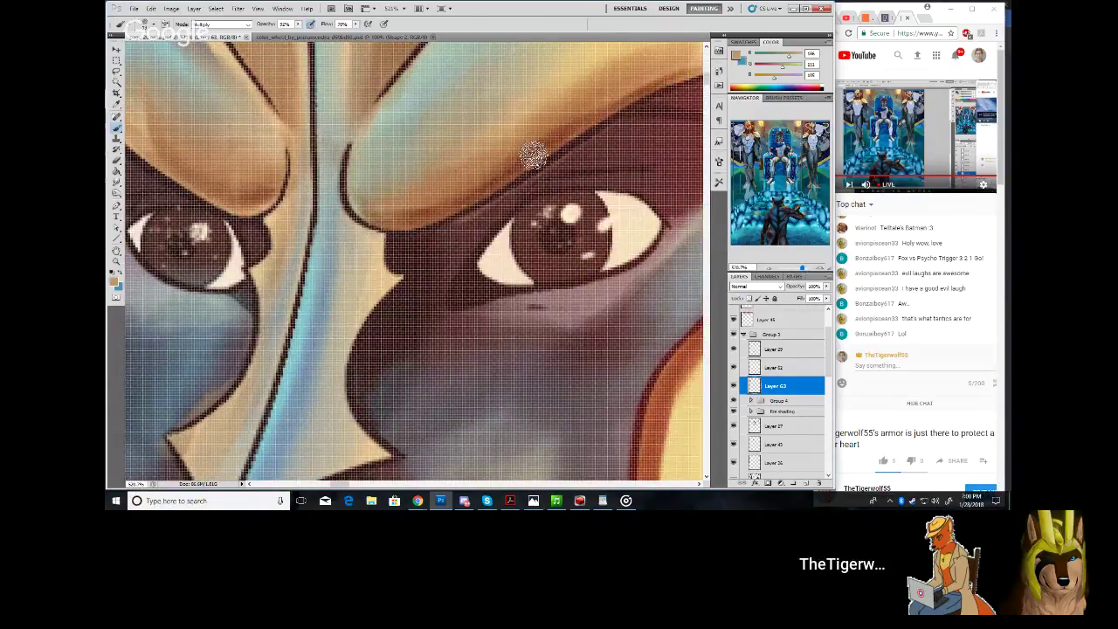
Adjust the brush size and darken the lower edge of the moon-side brow ridge with tan Multiply shading
{"action": "mouse_move", "coordinate": [802, 267]}
{"action": "left_mouse_down"}
{"action": "mouse_move", "coordinate": [787, 268]}
{"action": "mouse_move", "coordinate": [799, 268]}
{"action": "left_mouse_up"}
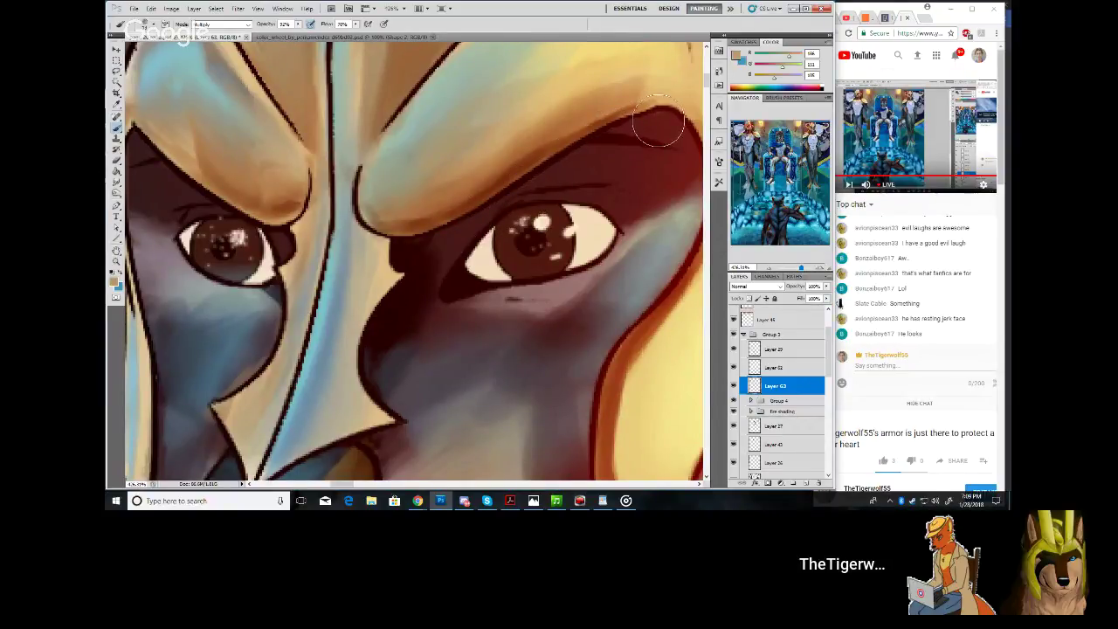
{"action": "mouse_move", "coordinate": [659, 124]}
{"action": "left_mouse_down"}
{"action": "mouse_move", "coordinate": [638, 124]}
{"action": "mouse_move", "coordinate": [638, 82]}
{"action": "left_mouse_up"}
{"action": "key", "text": "bracketleft"}
{"action": "key", "text": "bracketleft"}
{"action": "key", "text": "bracketleft"}
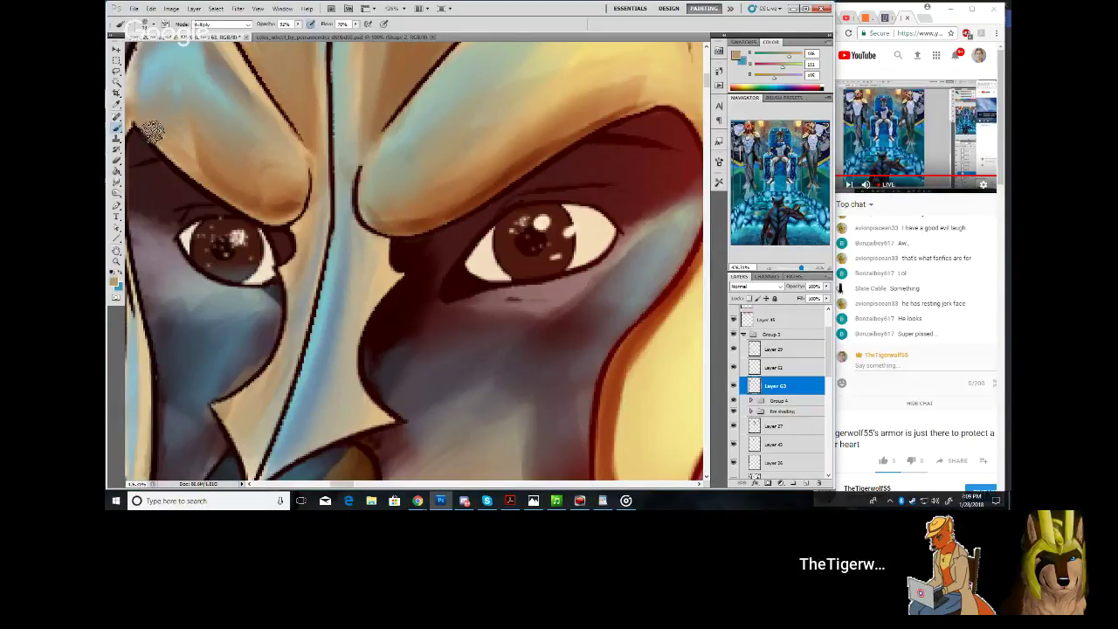
{"action": "mouse_move", "coordinate": [152, 130]}
{"action": "left_mouse_down"}
{"action": "mouse_move", "coordinate": [191, 172]}
{"action": "mouse_move", "coordinate": [138, 116]}
{"action": "mouse_move", "coordinate": [199, 182]}
{"action": "mouse_move", "coordinate": [143, 128]}
{"action": "mouse_move", "coordinate": [271, 220]}
{"action": "left_mouse_up"}
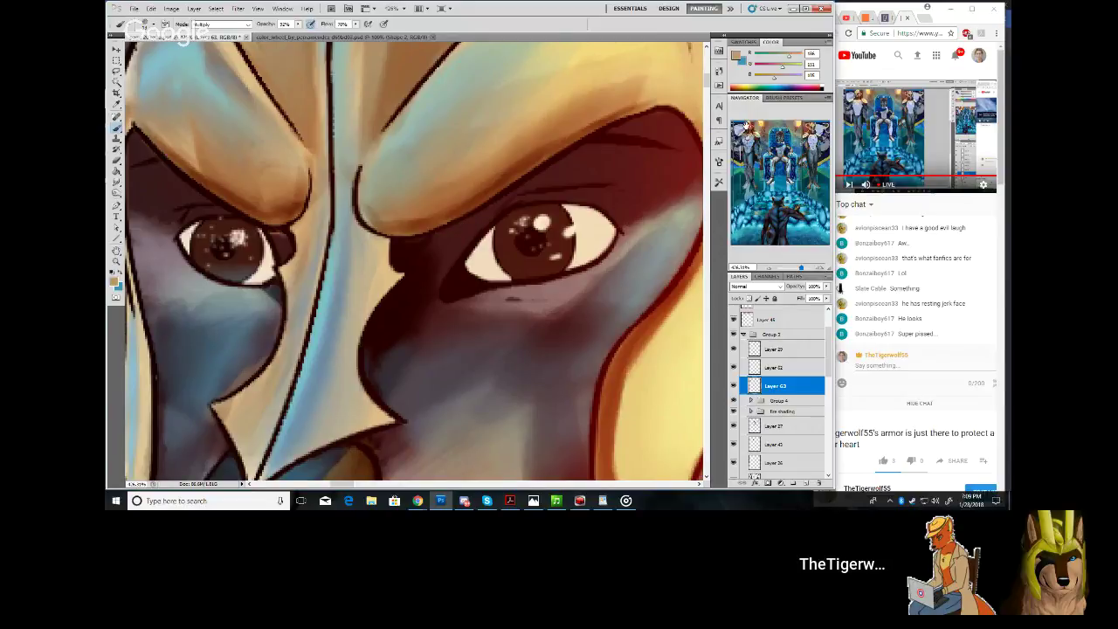
Paint tan Multiply shading down both sides of the helmet's nose guard
{"action": "left_click_drag", "start_coordinate": [747, 127], "coordinate": [746, 127]}
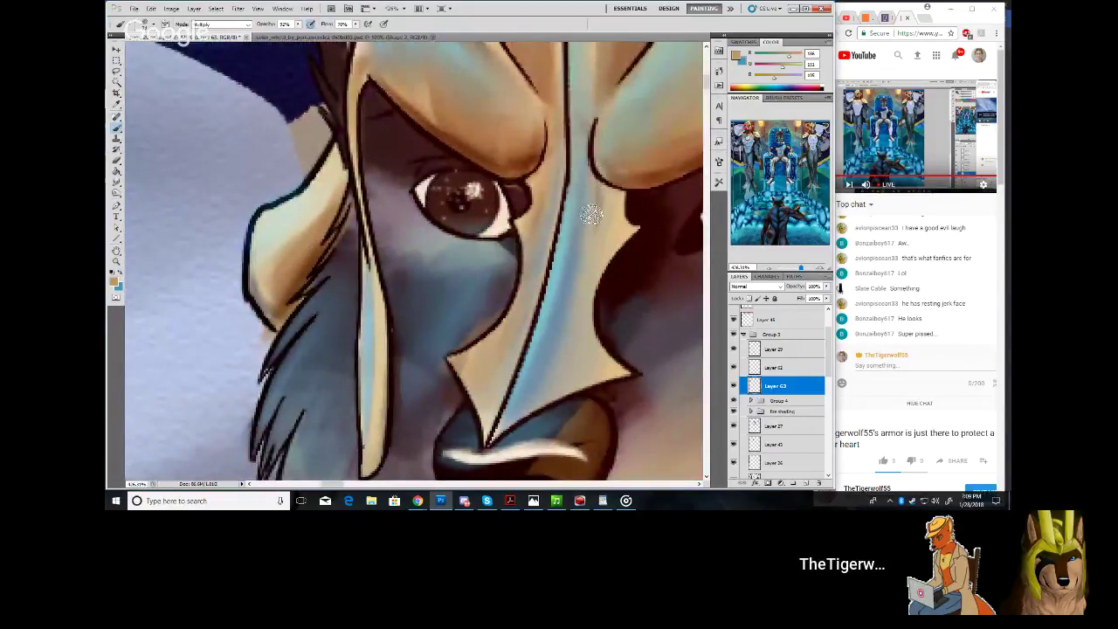
{"action": "mouse_move", "coordinate": [591, 214]}
{"action": "left_mouse_down"}
{"action": "mouse_move", "coordinate": [590, 241]}
{"action": "mouse_move", "coordinate": [604, 181]}
{"action": "mouse_move", "coordinate": [586, 269]}
{"action": "mouse_move", "coordinate": [617, 186]}
{"action": "mouse_move", "coordinate": [579, 285]}
{"action": "mouse_move", "coordinate": [597, 180]}
{"action": "mouse_move", "coordinate": [579, 241]}
{"action": "mouse_move", "coordinate": [591, 191]}
{"action": "mouse_move", "coordinate": [550, 297]}
{"action": "left_mouse_up"}
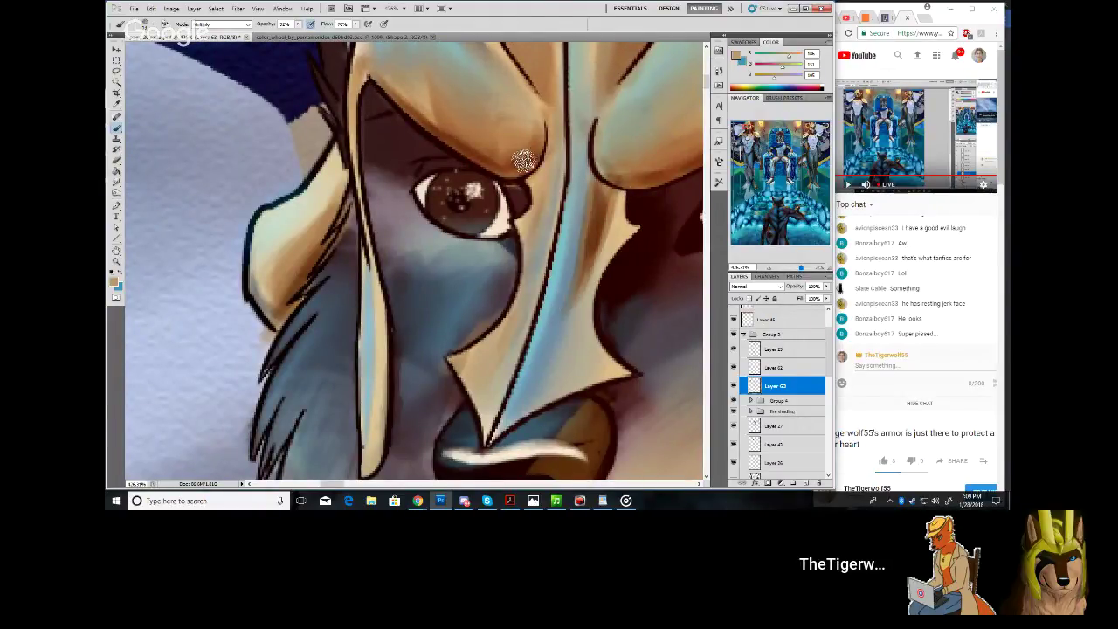
{"action": "mouse_move", "coordinate": [523, 160]}
{"action": "left_mouse_down"}
{"action": "mouse_move", "coordinate": [546, 178]}
{"action": "mouse_move", "coordinate": [538, 165]}
{"action": "mouse_move", "coordinate": [528, 214]}
{"action": "mouse_move", "coordinate": [535, 158]}
{"action": "mouse_move", "coordinate": [533, 237]}
{"action": "mouse_move", "coordinate": [547, 141]}
{"action": "mouse_move", "coordinate": [493, 377]}
{"action": "mouse_move", "coordinate": [478, 345]}
{"action": "left_mouse_up"}
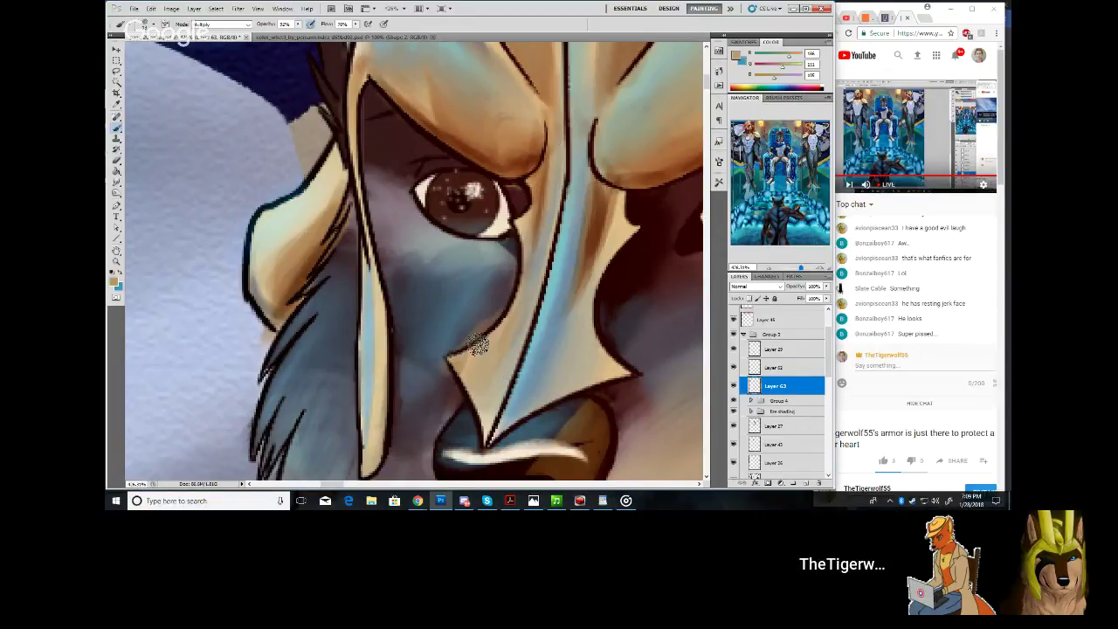
{"action": "left_click_drag", "start_coordinate": [801, 268], "coordinate": [794, 268]}
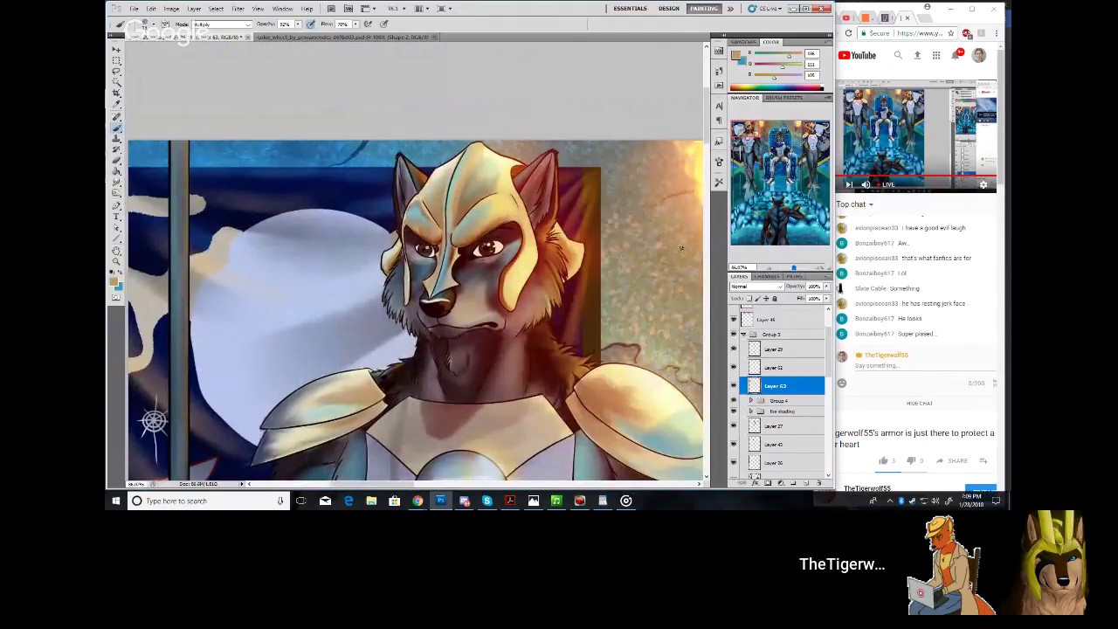
{"action": "left_click_drag", "start_coordinate": [753, 129], "coordinate": [756, 134]}
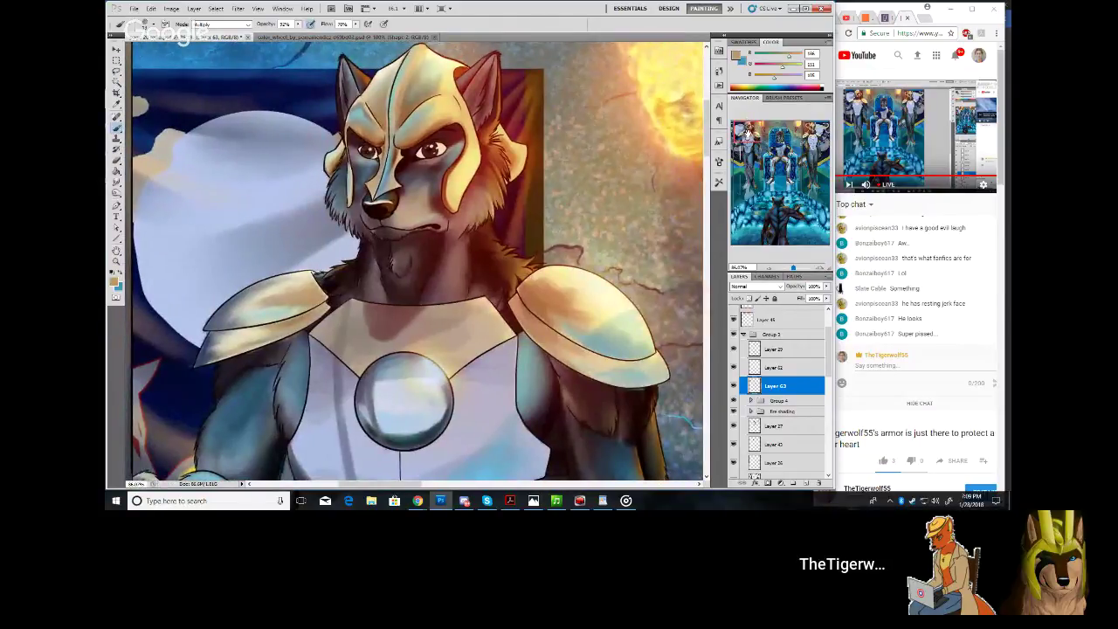
Paint tan Multiply shading along the narrow cheek guard on the helmet's moon side
{"action": "left_click", "coordinate": [117, 183]}
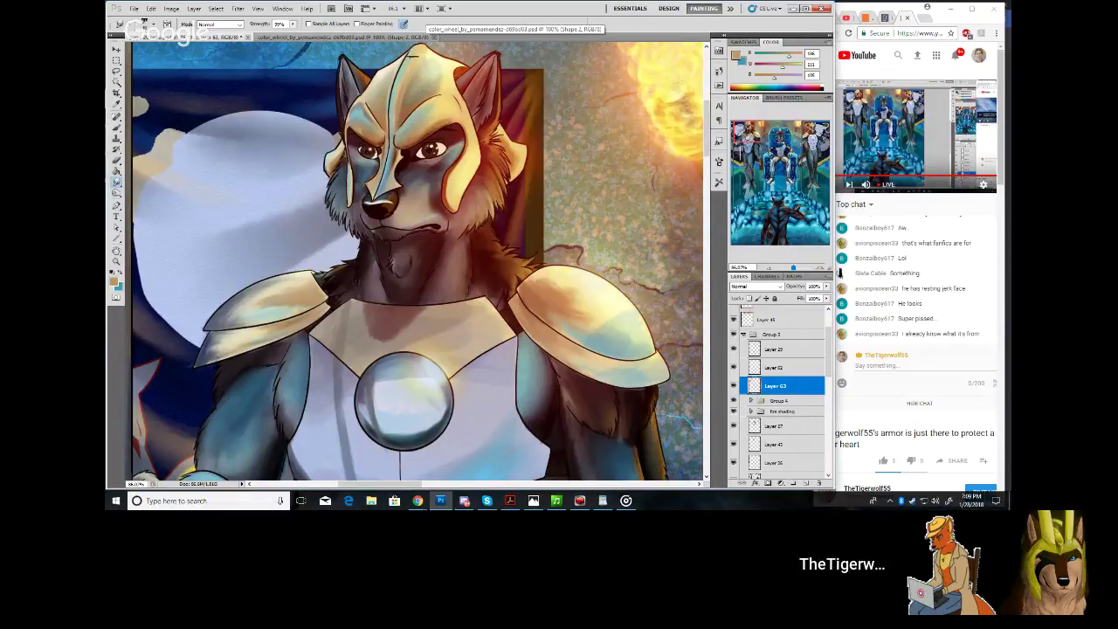
{"action": "left_click", "coordinate": [117, 129]}
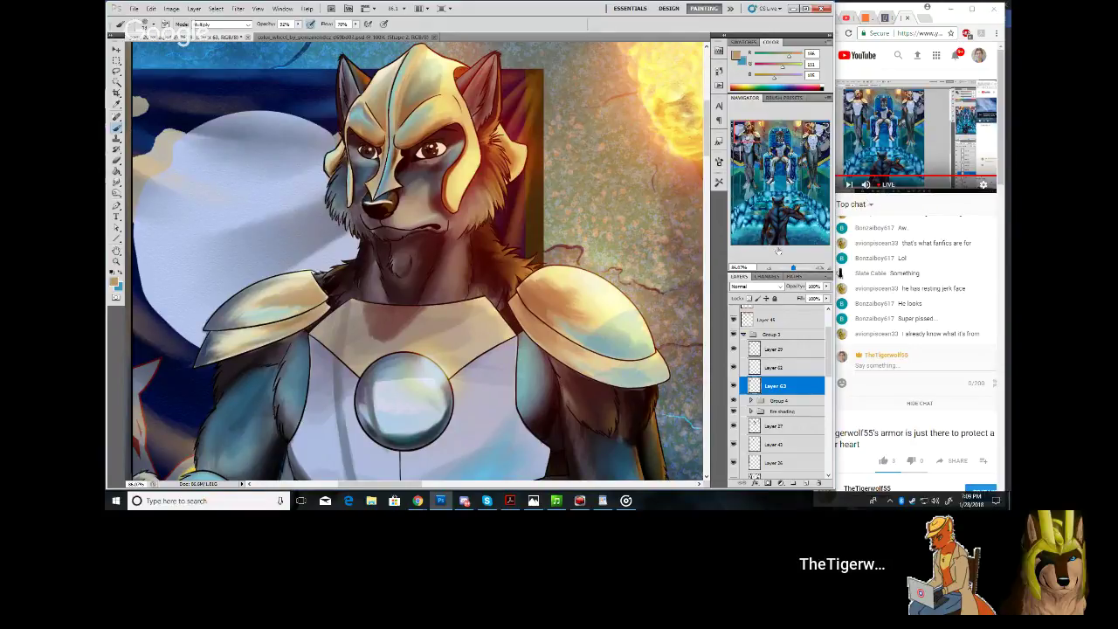
{"action": "left_click_drag", "start_coordinate": [794, 267], "coordinate": [797, 267]}
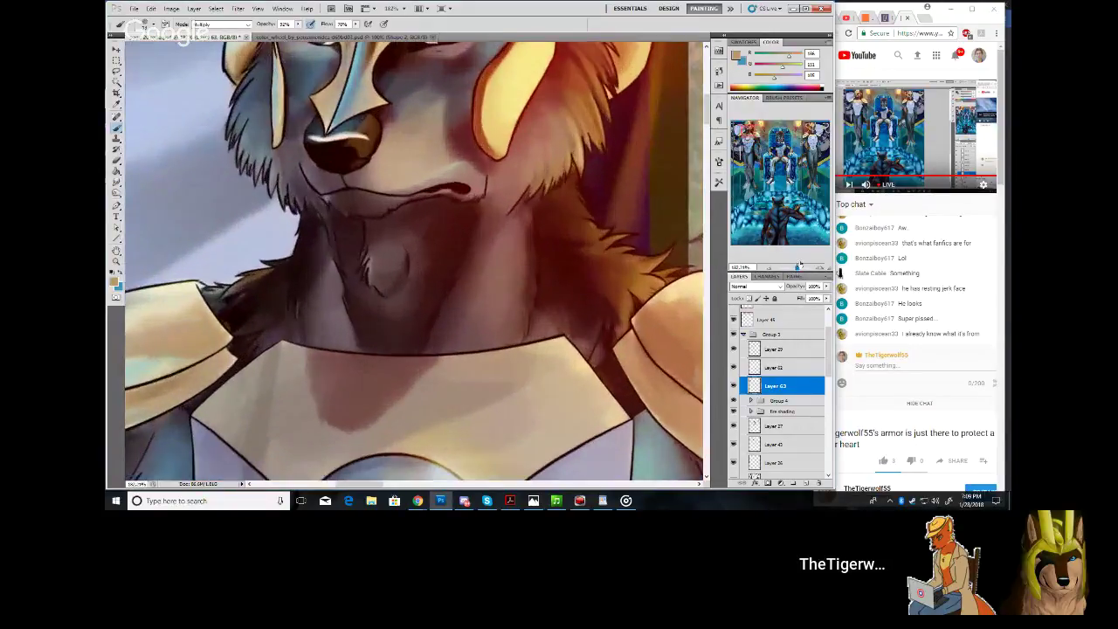
{"action": "left_click", "coordinate": [746, 123]}
{"action": "left_click_drag", "start_coordinate": [746, 124], "coordinate": [744, 123]}
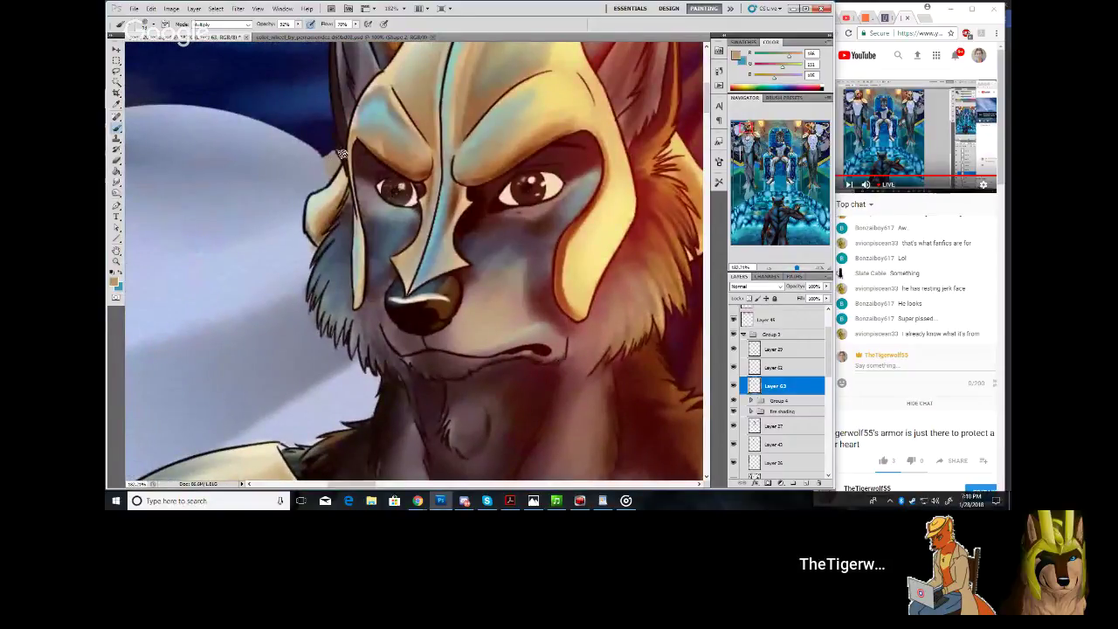
{"action": "mouse_move", "coordinate": [351, 150]}
{"action": "left_mouse_down"}
{"action": "mouse_move", "coordinate": [352, 179]}
{"action": "mouse_move", "coordinate": [347, 152]}
{"action": "mouse_move", "coordinate": [359, 300]}
{"action": "left_mouse_up"}
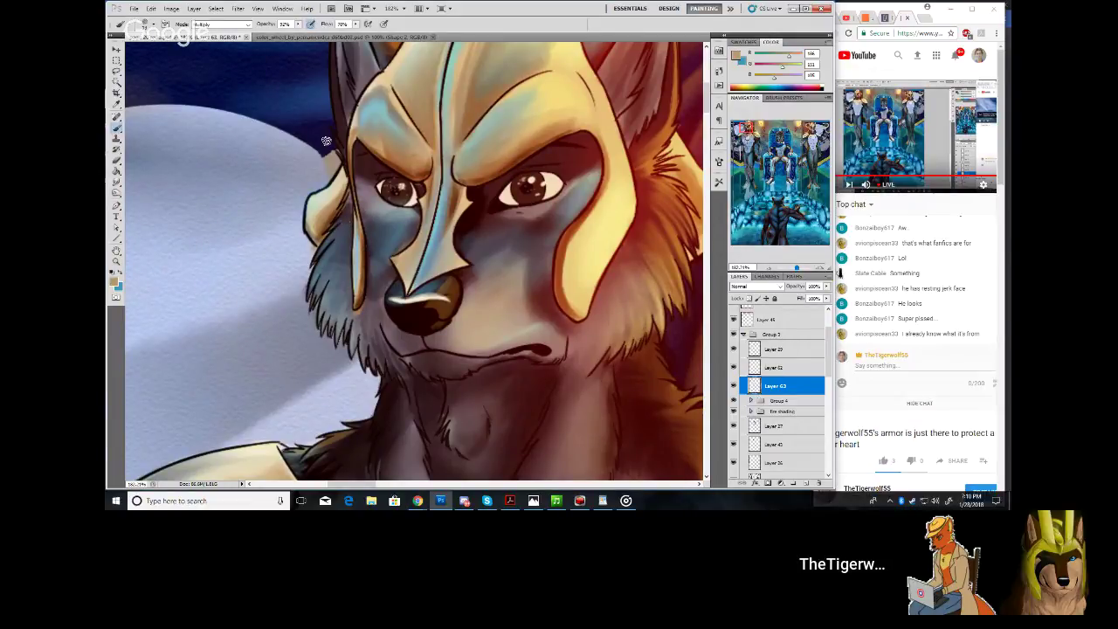
{"action": "mouse_move", "coordinate": [367, 229]}
{"action": "left_mouse_down"}
{"action": "mouse_move", "coordinate": [381, 271]}
{"action": "mouse_move", "coordinate": [371, 245]}
{"action": "mouse_move", "coordinate": [372, 273]}
{"action": "mouse_move", "coordinate": [371, 231]}
{"action": "left_mouse_up"}
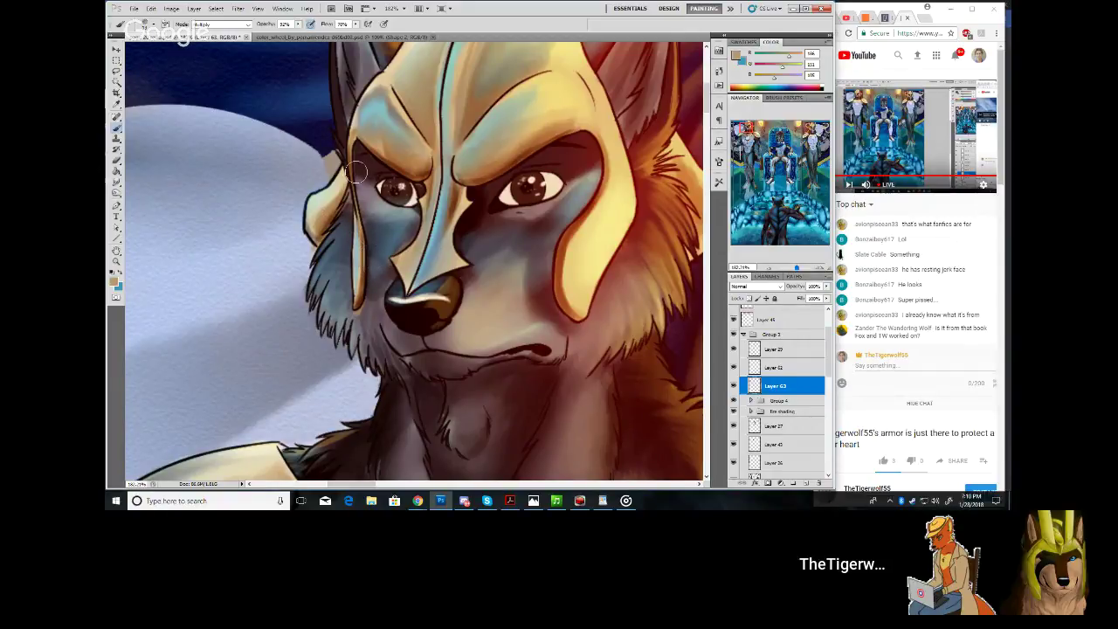
Undo the last shading stroke and erase stray shading beside the helmet's moon-side cheek guard with a small eraser, comparing Layer 63 on and off
{"action": "key", "text": "ctrl+z"}
{"action": "left_click", "coordinate": [732, 387]}
{"action": "left_click", "coordinate": [731, 386]}
{"action": "left_click", "coordinate": [118, 168]}
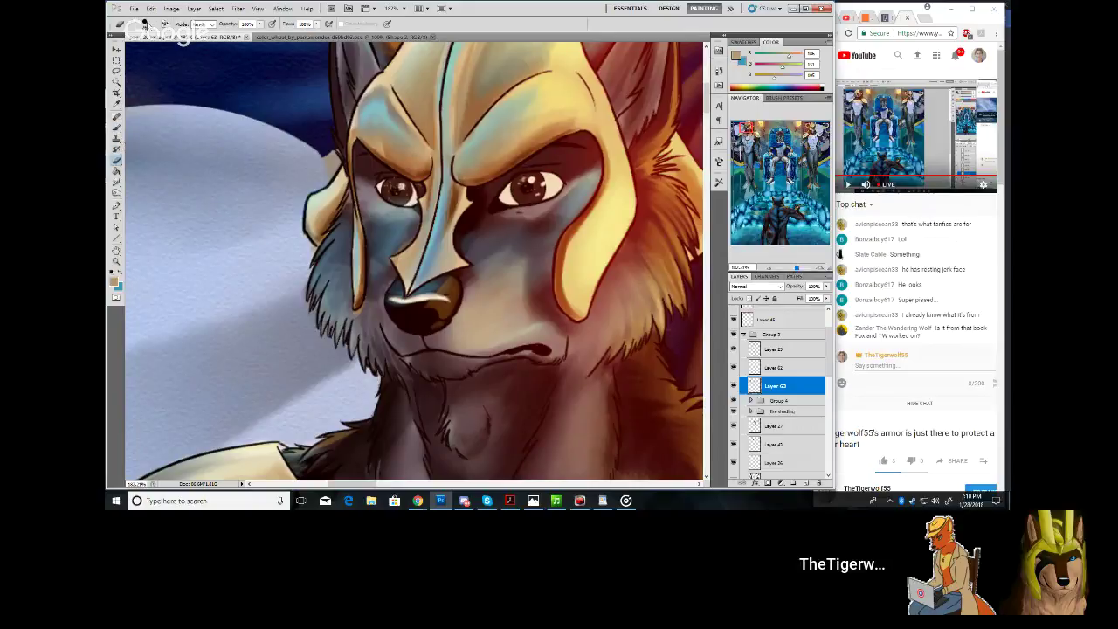
{"action": "left_click", "coordinate": [148, 25]}
{"action": "left_click_drag", "start_coordinate": [131, 49], "coordinate": [127, 51]}
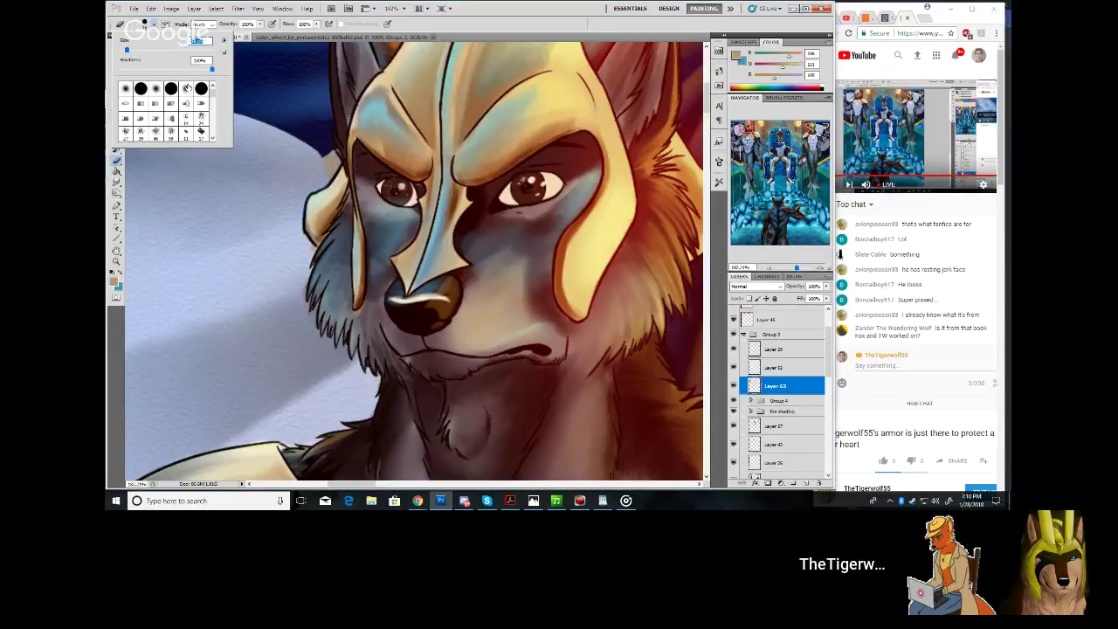
{"action": "left_click", "coordinate": [379, 269]}
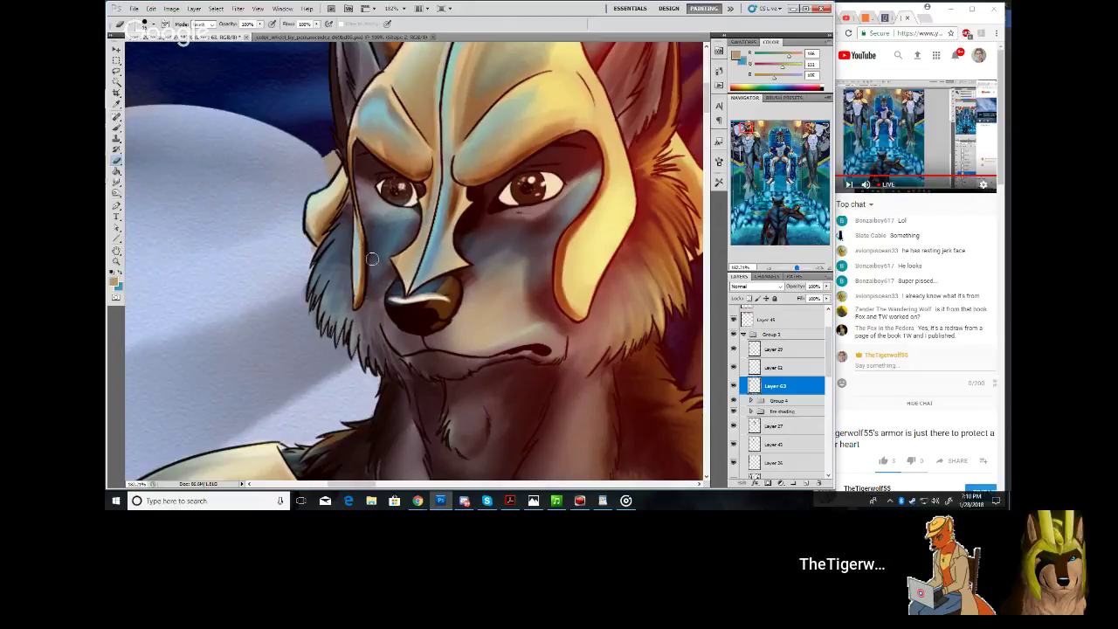
{"action": "left_click", "coordinate": [734, 387]}
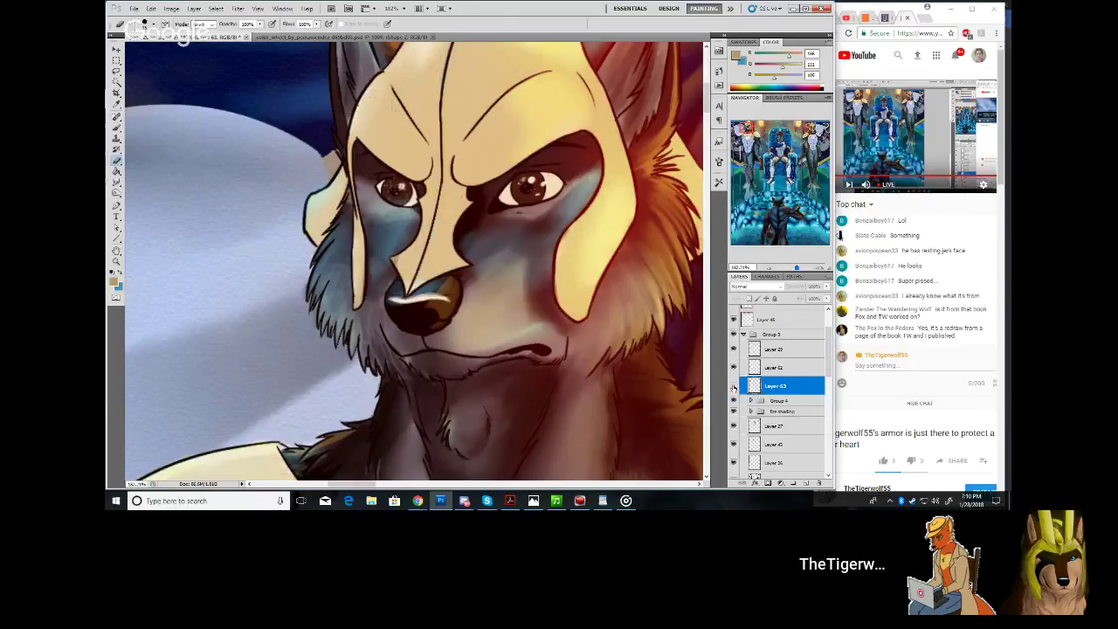
{"action": "left_click", "coordinate": [734, 387]}
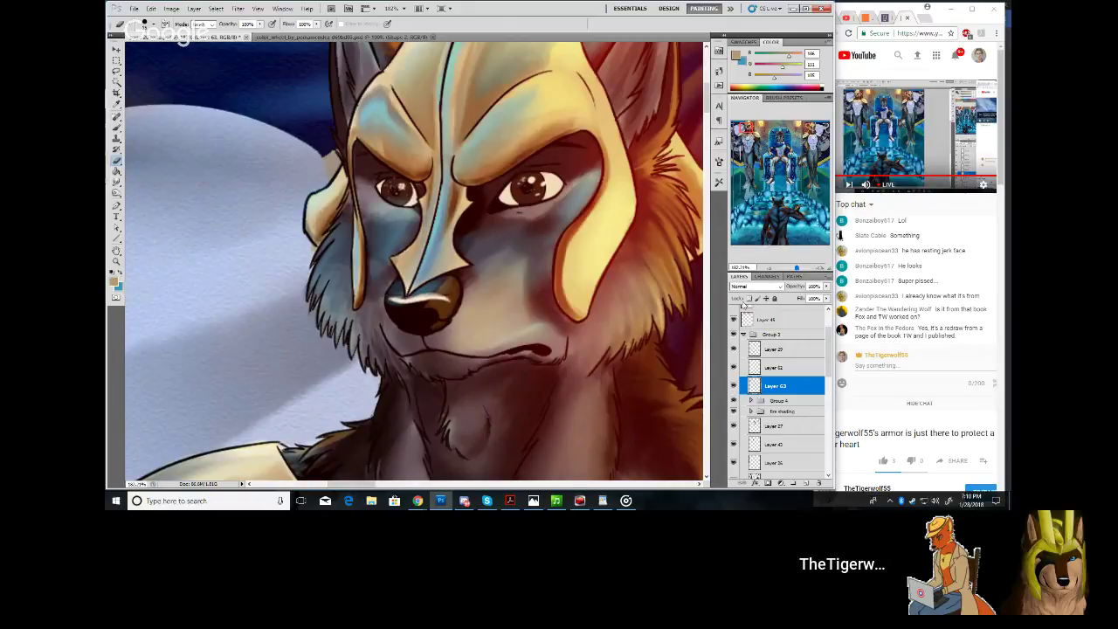
Smudge the shading on the helmet's side pieces by both cheeks to blend it
{"action": "left_click_drag", "start_coordinate": [794, 266], "coordinate": [792, 269]}
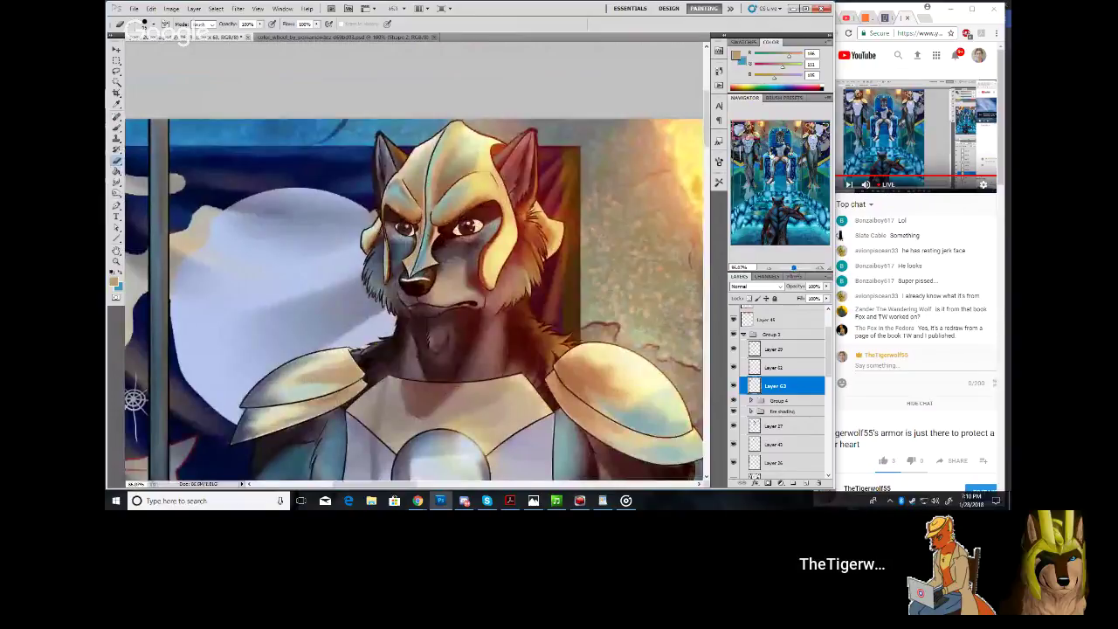
{"action": "mouse_move", "coordinate": [750, 126]}
{"action": "left_mouse_down"}
{"action": "mouse_move", "coordinate": [756, 135]}
{"action": "mouse_move", "coordinate": [749, 129]}
{"action": "left_mouse_up"}
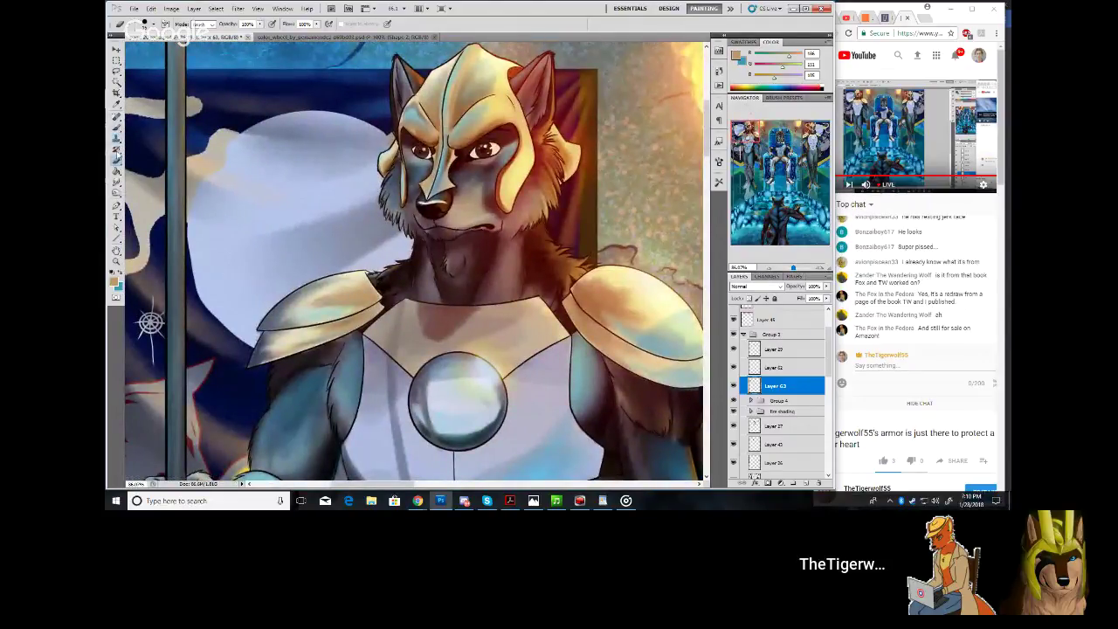
{"action": "left_click", "coordinate": [117, 182]}
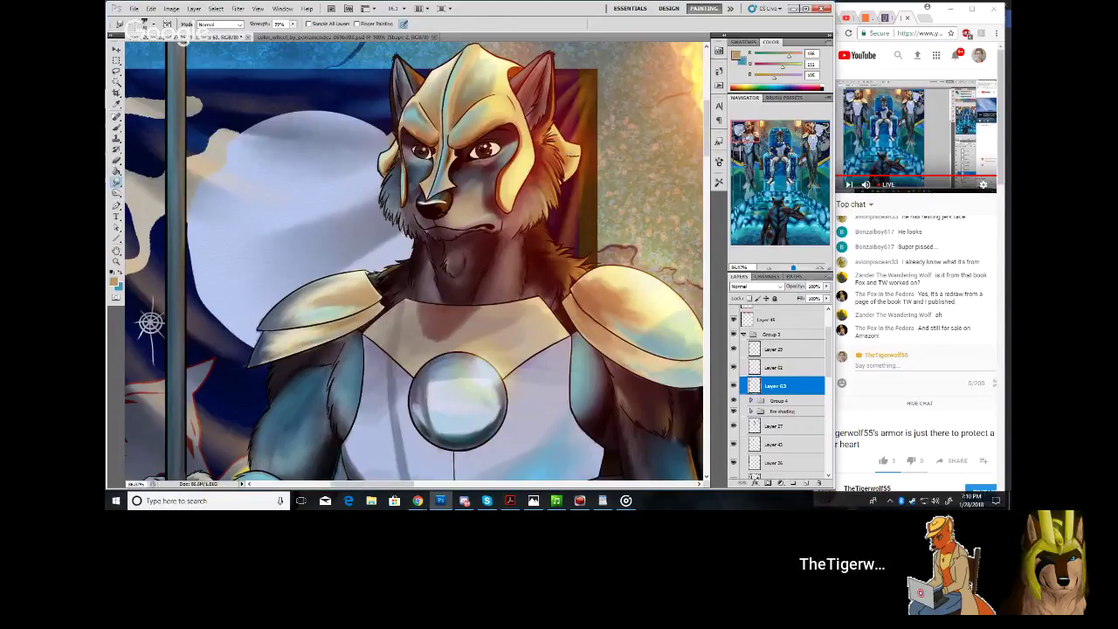
{"action": "left_click_drag", "start_coordinate": [573, 154], "coordinate": [560, 170]}
{"action": "mouse_move", "coordinate": [368, 166]}
{"action": "left_mouse_down"}
{"action": "mouse_move", "coordinate": [391, 154]}
{"action": "mouse_move", "coordinate": [384, 162]}
{"action": "left_mouse_up"}
{"action": "mouse_move", "coordinate": [755, 129]}
{"action": "left_mouse_down"}
{"action": "mouse_move", "coordinate": [814, 130]}
{"action": "mouse_move", "coordinate": [755, 130]}
{"action": "left_mouse_up"}
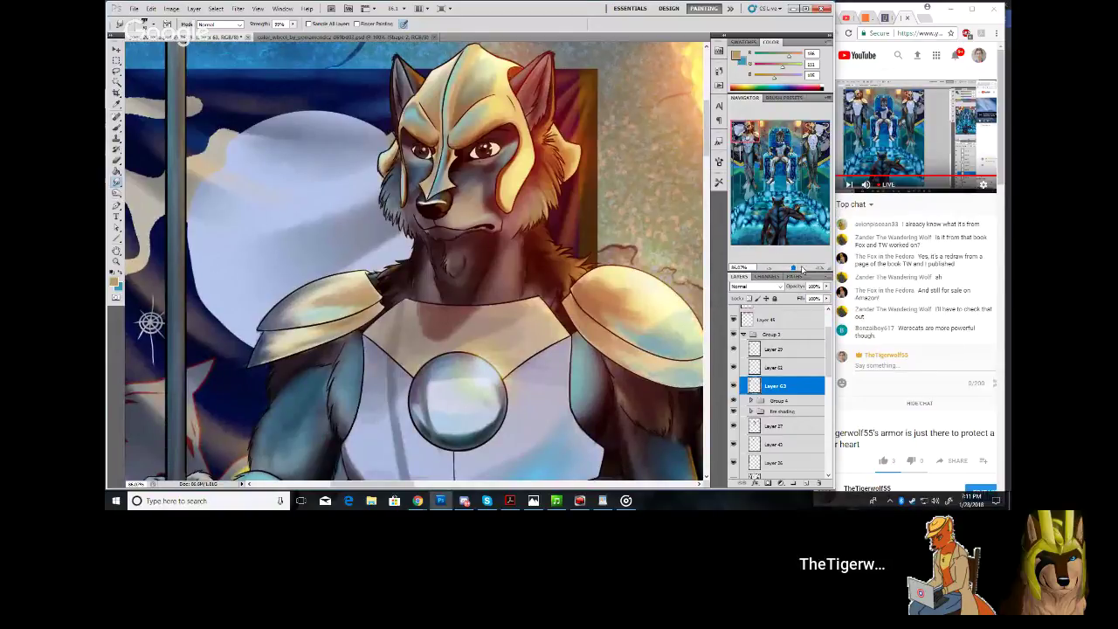
Lasso the moon-side wolf guard's whole figure and copy its armor shading from Layer 63 onto a new layer
{"action": "left_click_drag", "start_coordinate": [802, 269], "coordinate": [791, 270]}
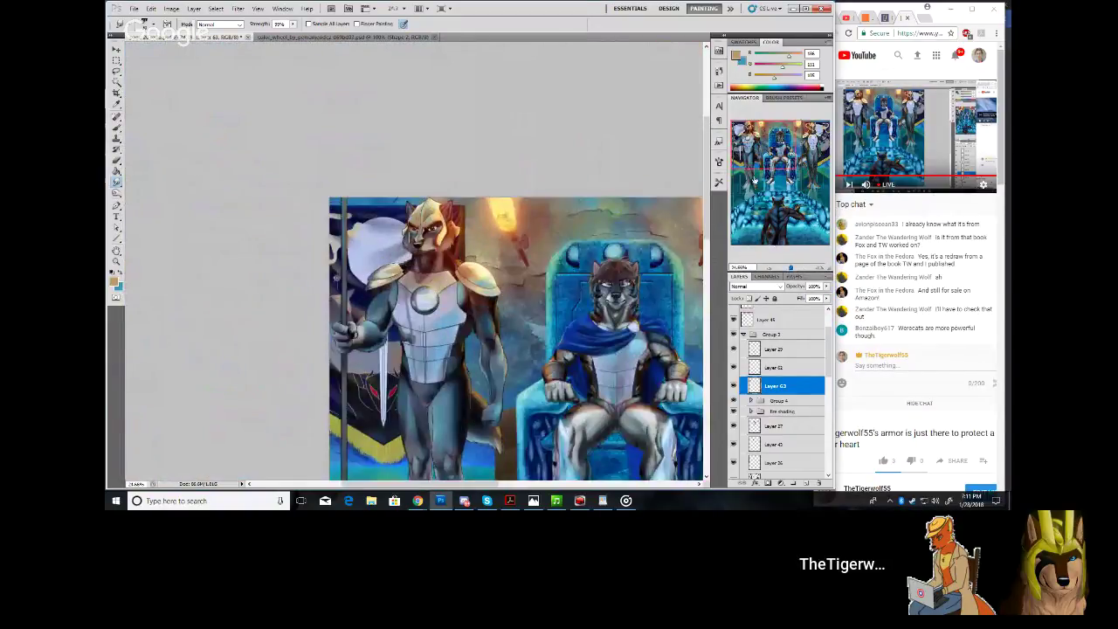
{"action": "left_click", "coordinate": [757, 159]}
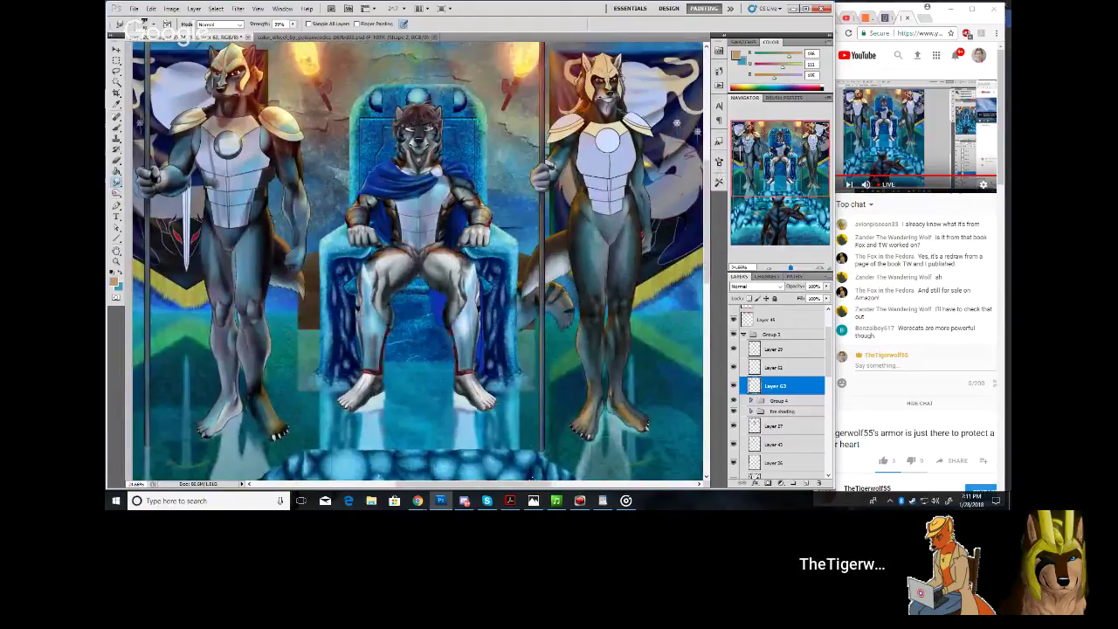
{"action": "left_click_drag", "start_coordinate": [524, 484], "coordinate": [508, 484]}
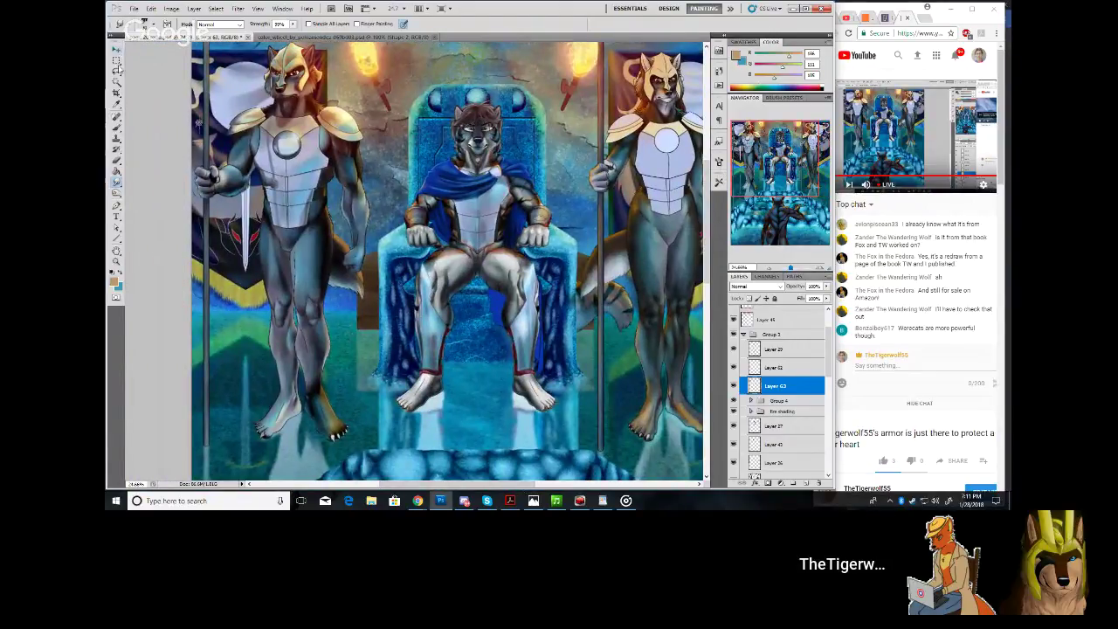
{"action": "left_click", "coordinate": [117, 71]}
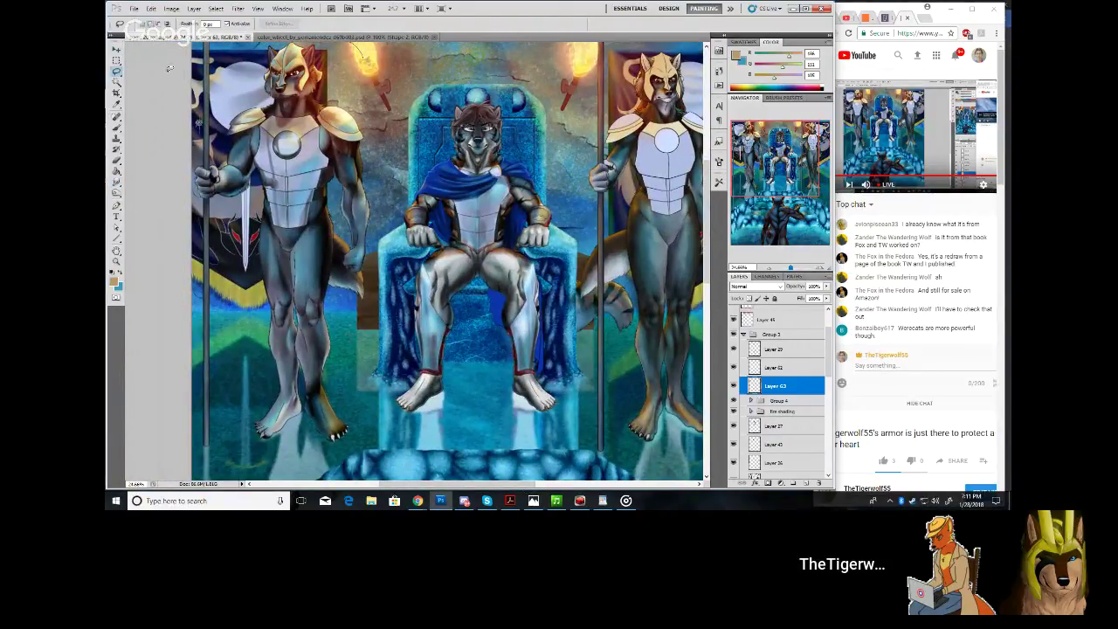
{"action": "mouse_move", "coordinate": [145, 197]}
{"action": "left_mouse_down"}
{"action": "mouse_move", "coordinate": [260, 485]}
{"action": "mouse_move", "coordinate": [341, 376]}
{"action": "mouse_move", "coordinate": [393, 262]}
{"action": "mouse_move", "coordinate": [397, 144]}
{"action": "left_mouse_up"}
{"action": "left_click", "coordinate": [194, 8]}
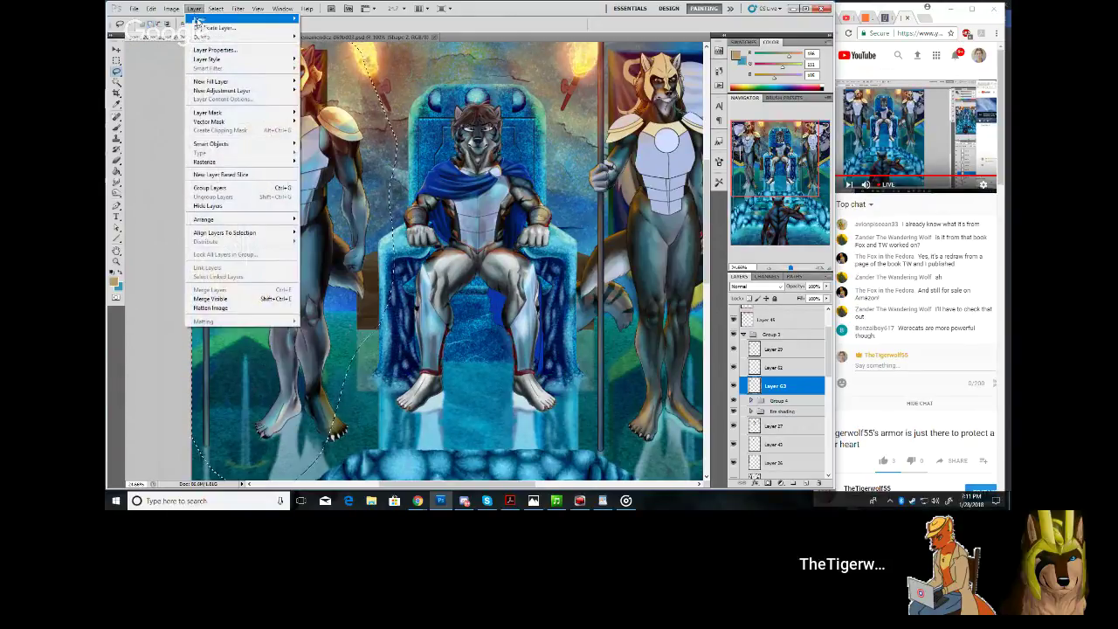
{"action": "mouse_move", "coordinate": [197, 20]}
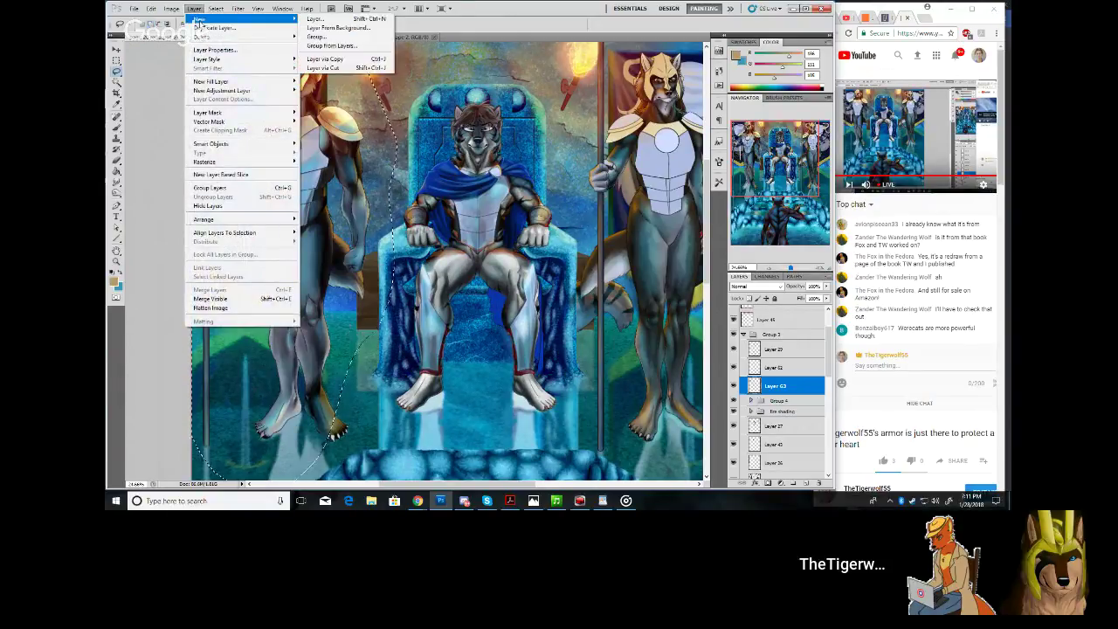
{"action": "left_click", "coordinate": [338, 62]}
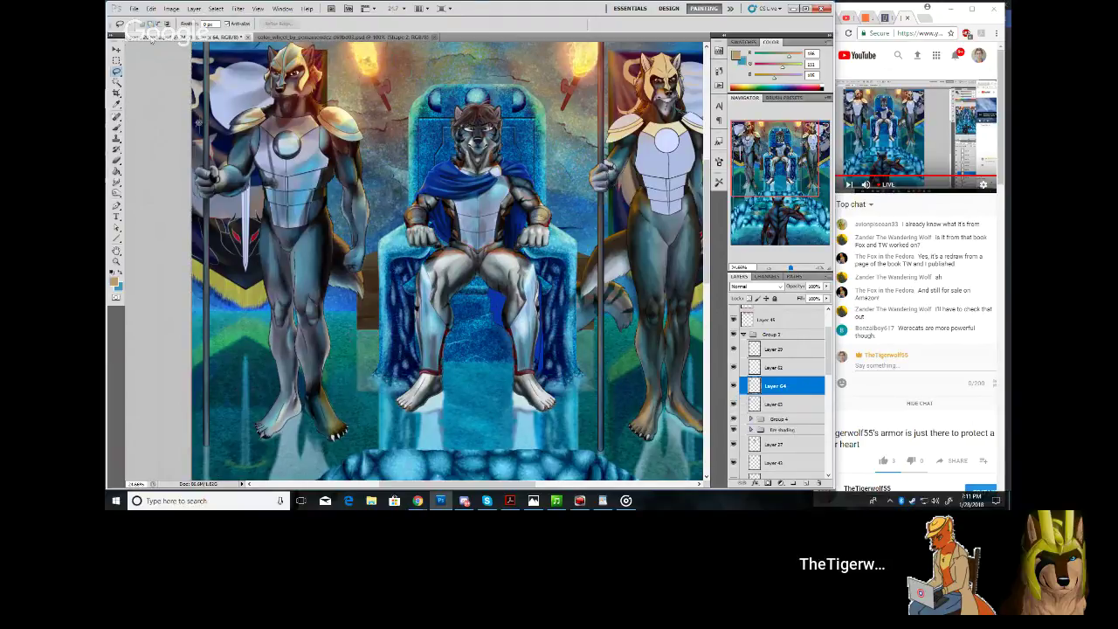
Move the copied armor shading onto the guard on the throne's other side and mirror it horizontally over the armor
{"action": "left_click", "coordinate": [119, 50]}
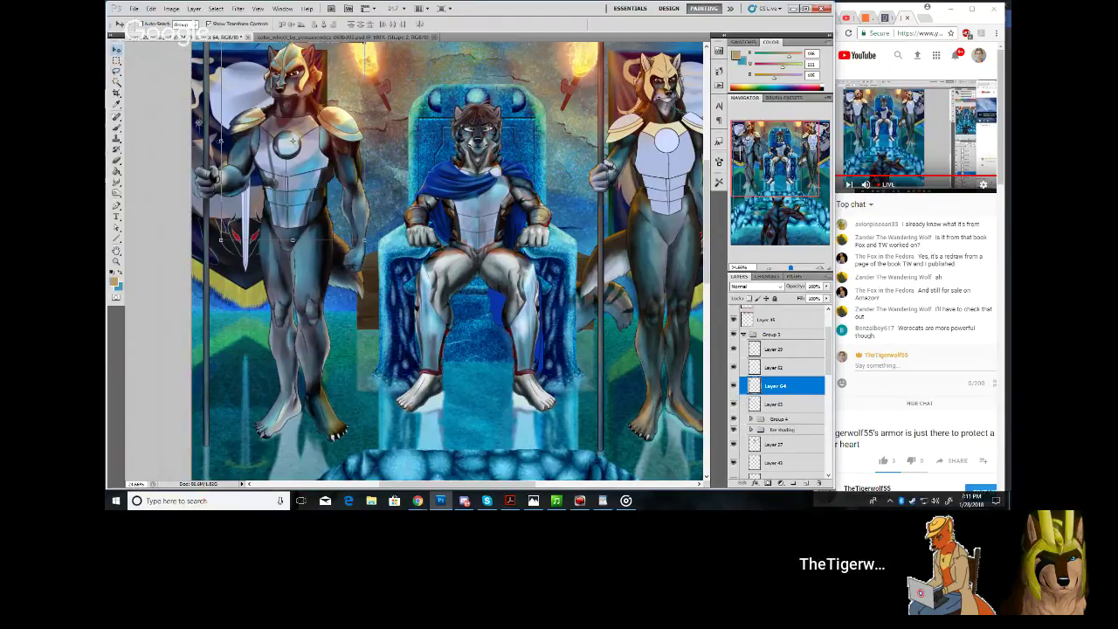
{"action": "left_click_drag", "start_coordinate": [292, 140], "coordinate": [687, 127]}
{"action": "left_click_drag", "start_coordinate": [783, 155], "coordinate": [793, 154]}
{"action": "left_click_drag", "start_coordinate": [613, 140], "coordinate": [624, 131]}
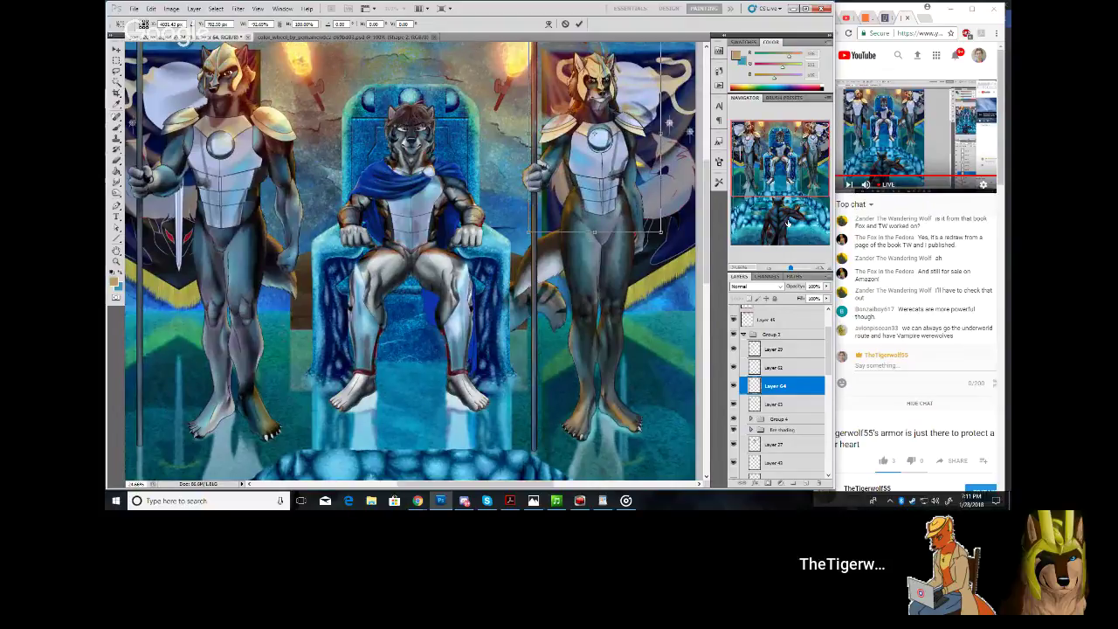
Scale the mirrored shading to about 90% width and 88% height, line it up with the second guard's chest orb, and apply the transform
{"action": "left_click_drag", "start_coordinate": [791, 267], "coordinate": [795, 267]}
{"action": "left_click_drag", "start_coordinate": [776, 154], "coordinate": [804, 133]}
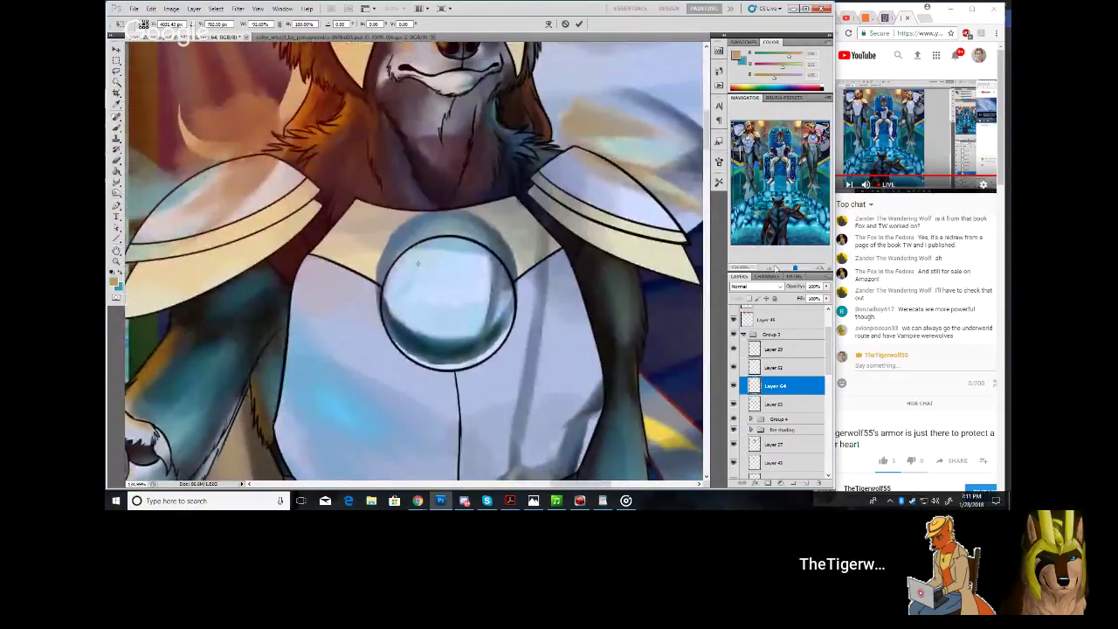
{"action": "left_click_drag", "start_coordinate": [799, 268], "coordinate": [793, 268]}
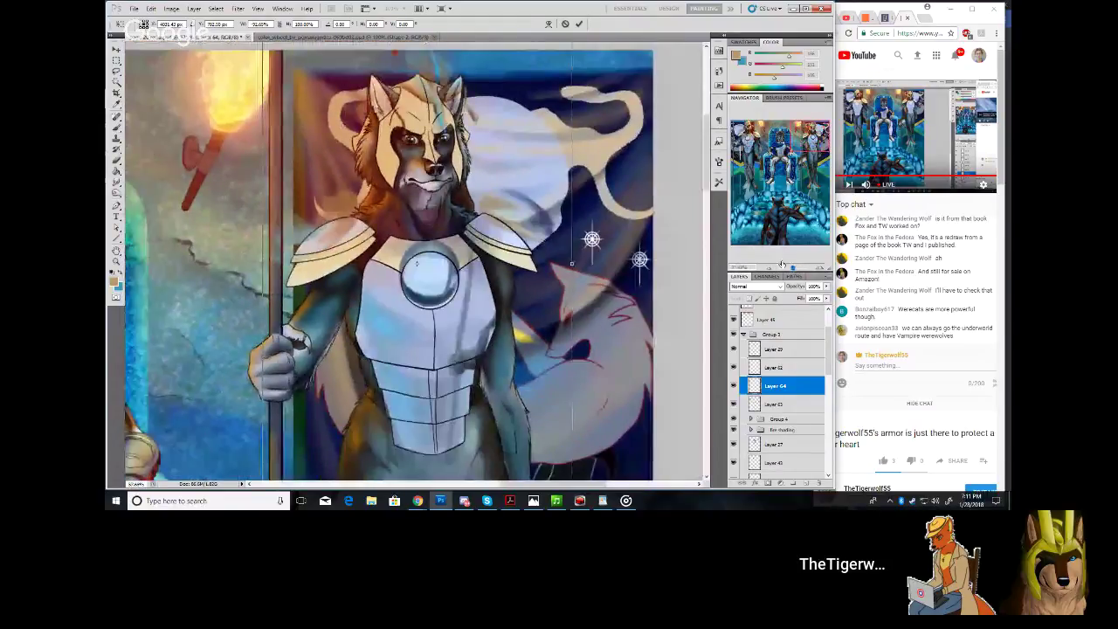
{"action": "mouse_move", "coordinate": [510, 86]}
{"action": "left_mouse_down"}
{"action": "mouse_move", "coordinate": [505, 130]}
{"action": "mouse_move", "coordinate": [501, 112]}
{"action": "mouse_move", "coordinate": [512, 120]}
{"action": "left_mouse_up"}
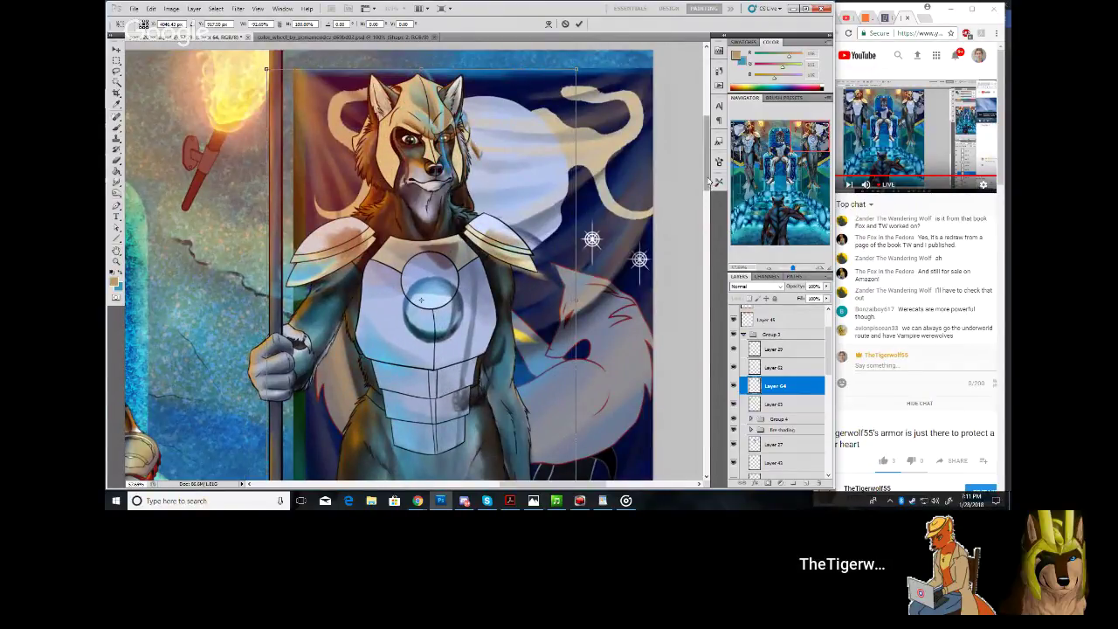
{"action": "left_click_drag", "start_coordinate": [705, 180], "coordinate": [706, 208]}
{"action": "left_click_drag", "start_coordinate": [577, 370], "coordinate": [571, 314]}
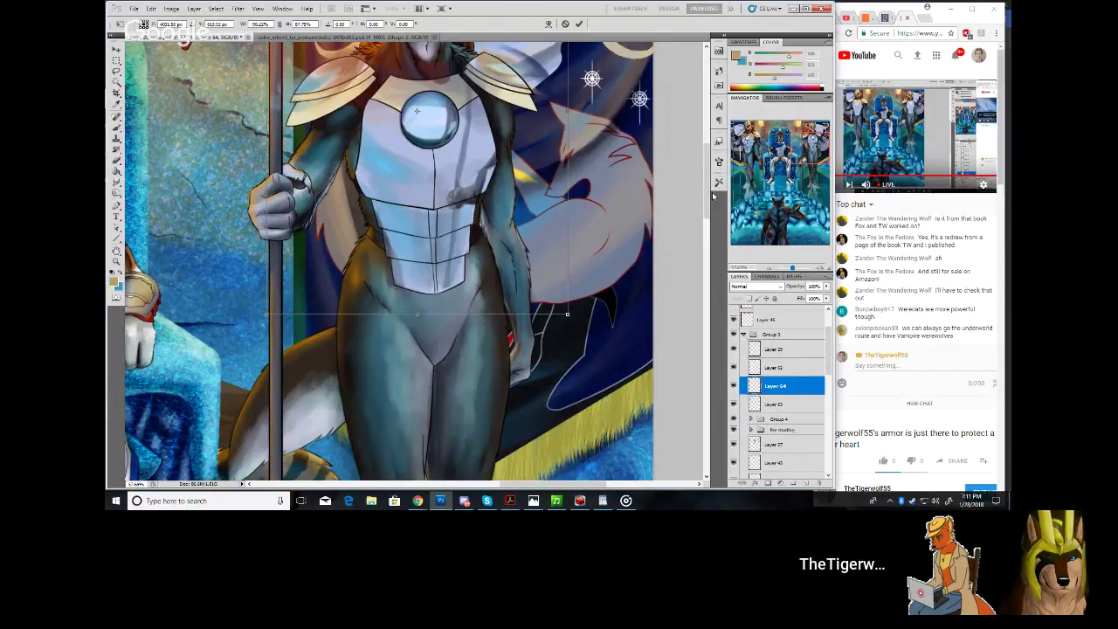
{"action": "left_click_drag", "start_coordinate": [713, 197], "coordinate": [702, 176]}
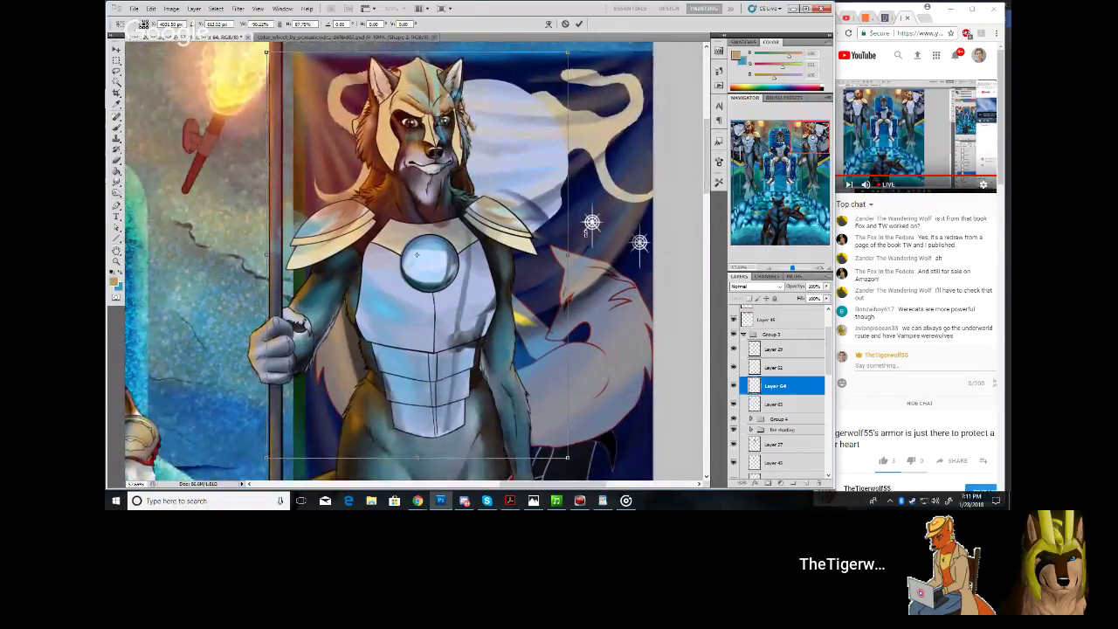
{"action": "left_click_drag", "start_coordinate": [417, 254], "coordinate": [418, 254]}
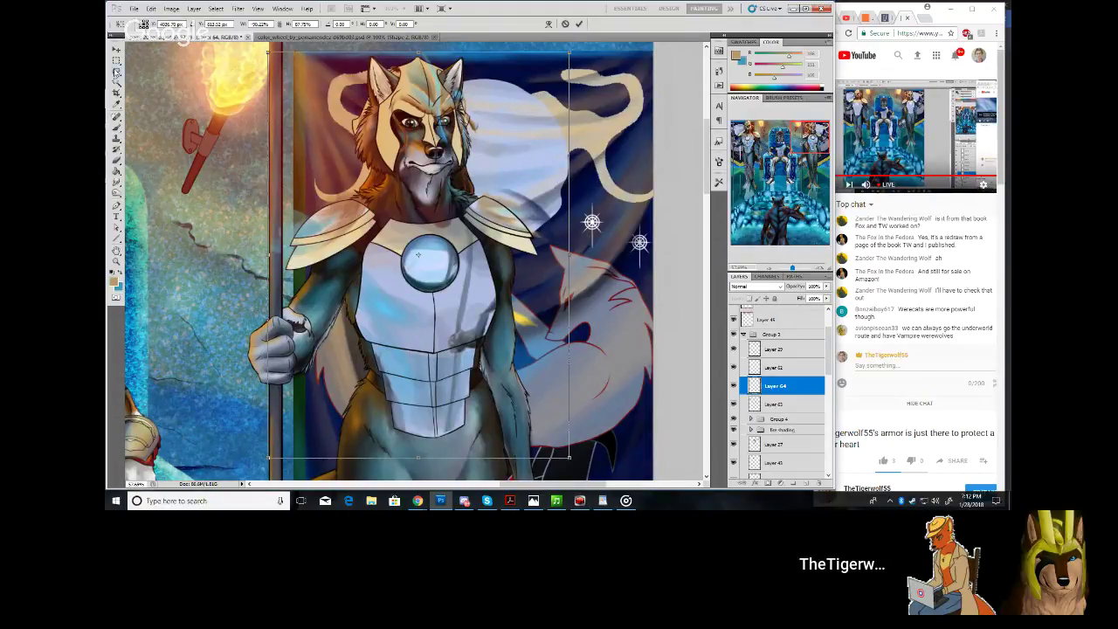
{"action": "left_click", "coordinate": [116, 59]}
{"action": "left_click", "coordinate": [528, 183]}
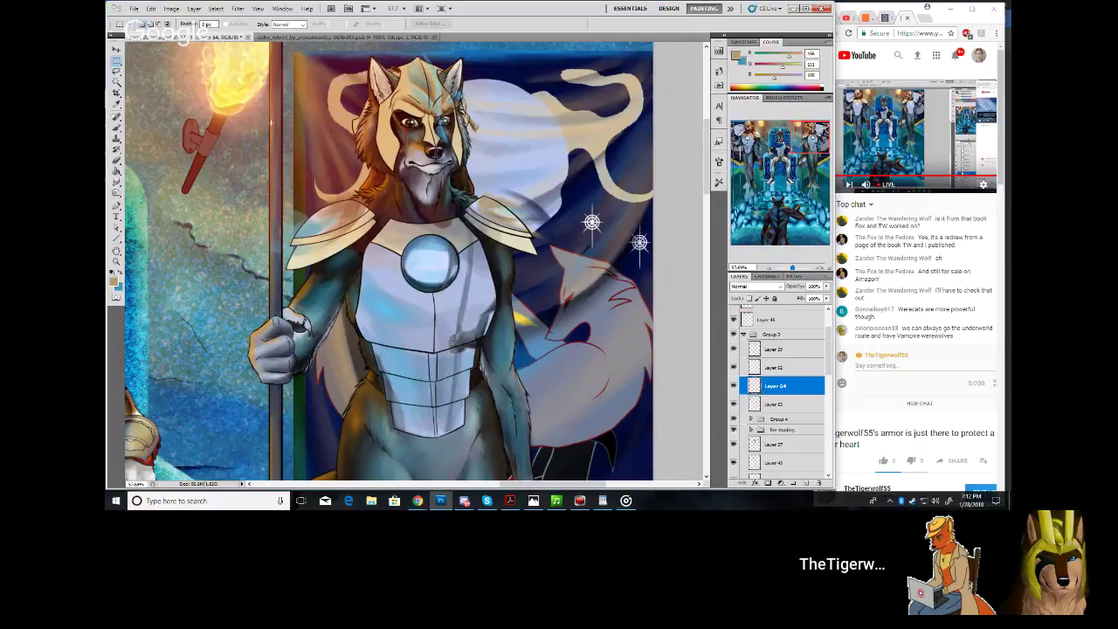
Lasso the helmet part of the copied shading, nudge it down and sideways onto the second guard's helmet, and deselect it
{"action": "left_click", "coordinate": [117, 71]}
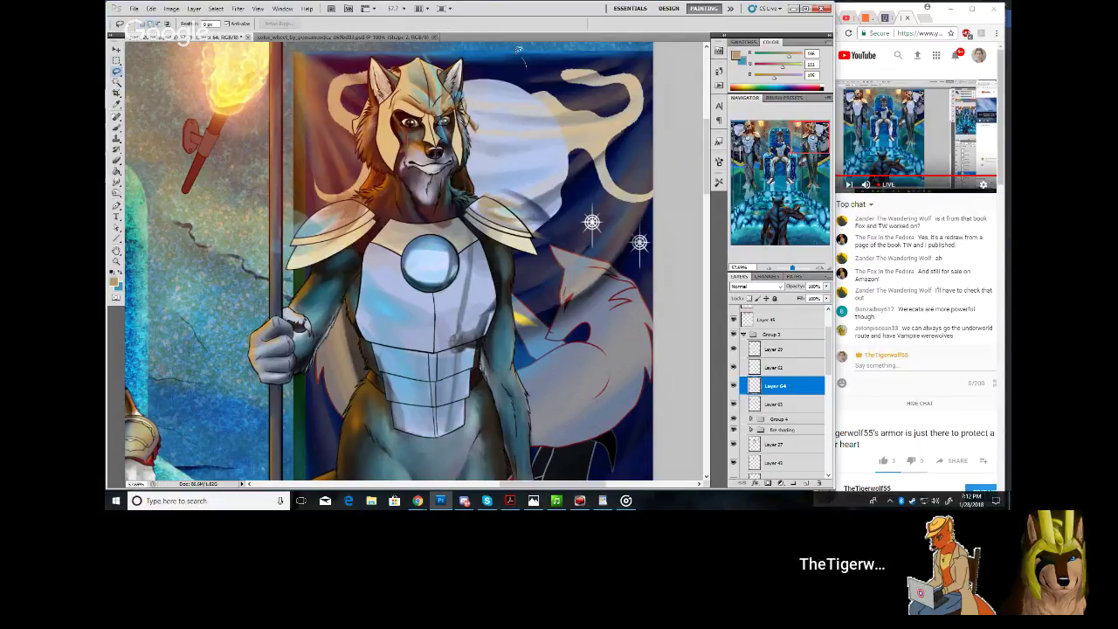
{"action": "mouse_move", "coordinate": [334, 151]}
{"action": "left_mouse_down"}
{"action": "mouse_move", "coordinate": [362, 181]}
{"action": "mouse_move", "coordinate": [449, 188]}
{"action": "mouse_move", "coordinate": [531, 138]}
{"action": "mouse_move", "coordinate": [528, 66]}
{"action": "left_mouse_up"}
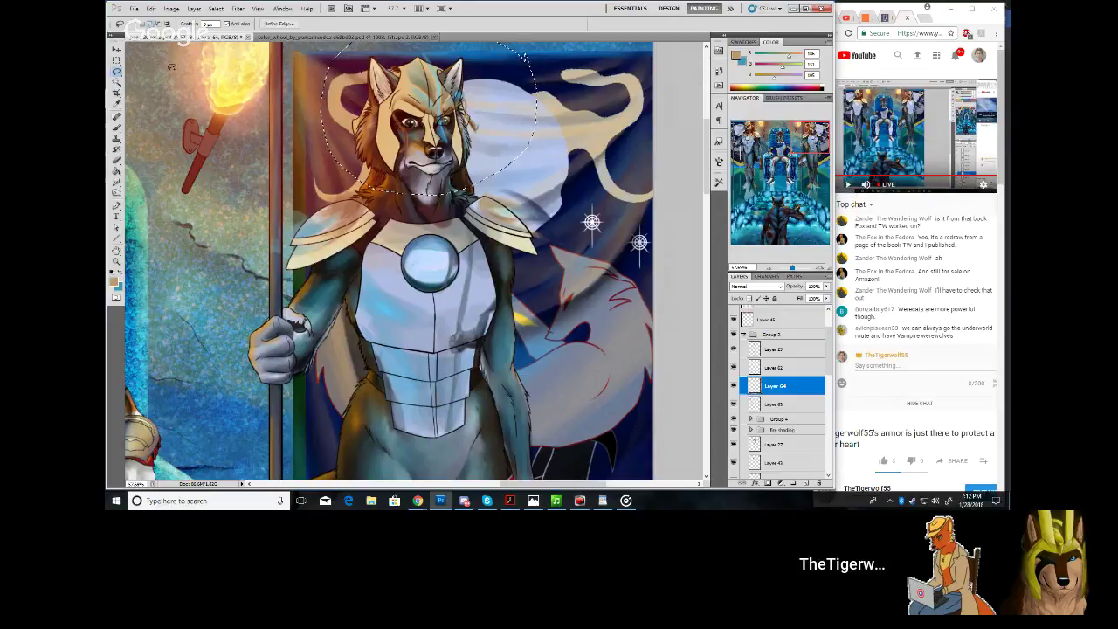
{"action": "left_click", "coordinate": [116, 50]}
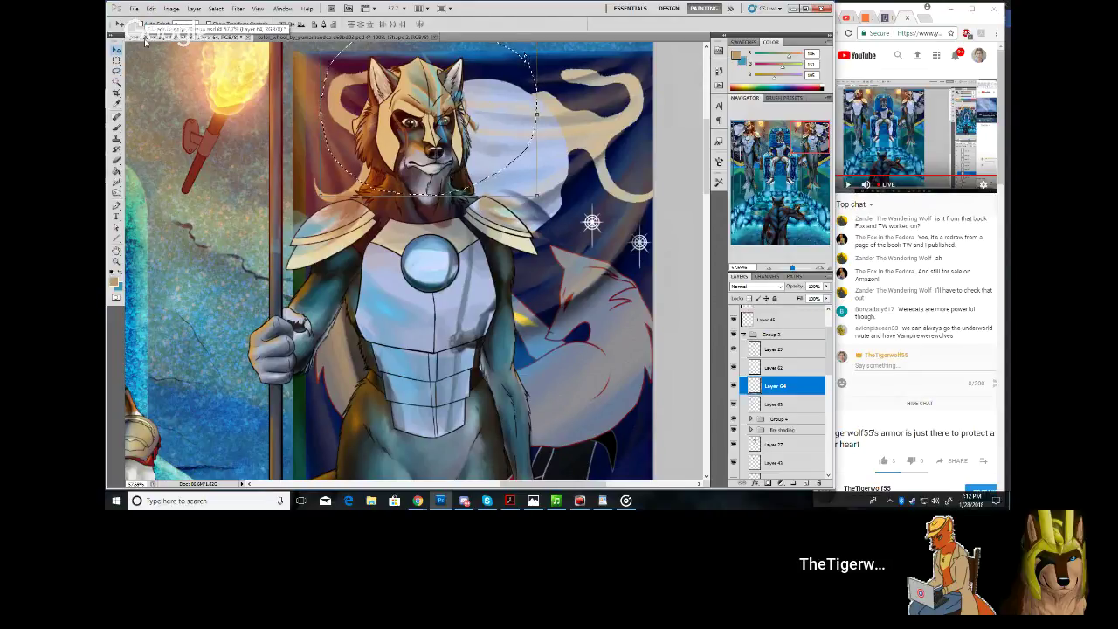
{"action": "key", "text": "Down"}
{"action": "key", "text": "Down"}
{"action": "key", "text": "Down"}
{"action": "key", "text": "Left"}
{"action": "key", "text": "Left"}
{"action": "key", "text": "Left"}
{"action": "key", "text": "Left"}
{"action": "key", "text": "Left"}
{"action": "key", "text": "Left"}
{"action": "key", "text": "Left"}
{"action": "key", "text": "Left"}
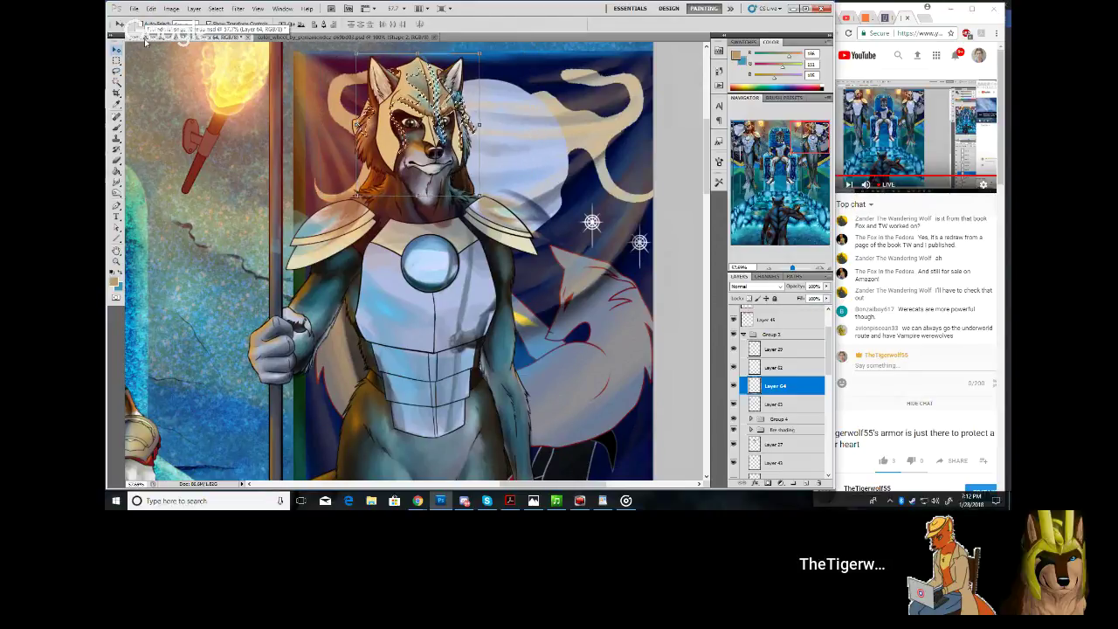
{"action": "key", "text": "Left"}
{"action": "key", "text": "Left"}
{"action": "key", "text": "Left"}
{"action": "key", "text": "Left"}
{"action": "key", "text": "Left"}
{"action": "key", "text": "Left"}
{"action": "key", "text": "Left"}
{"action": "key", "text": "Left"}
{"action": "key", "text": "Left"}
{"action": "key", "text": "Left"}
{"action": "key", "text": "Left"}
{"action": "key", "text": "Left"}
{"action": "key", "text": "Left"}
{"action": "key", "text": "Left"}
{"action": "key", "text": "Left"}
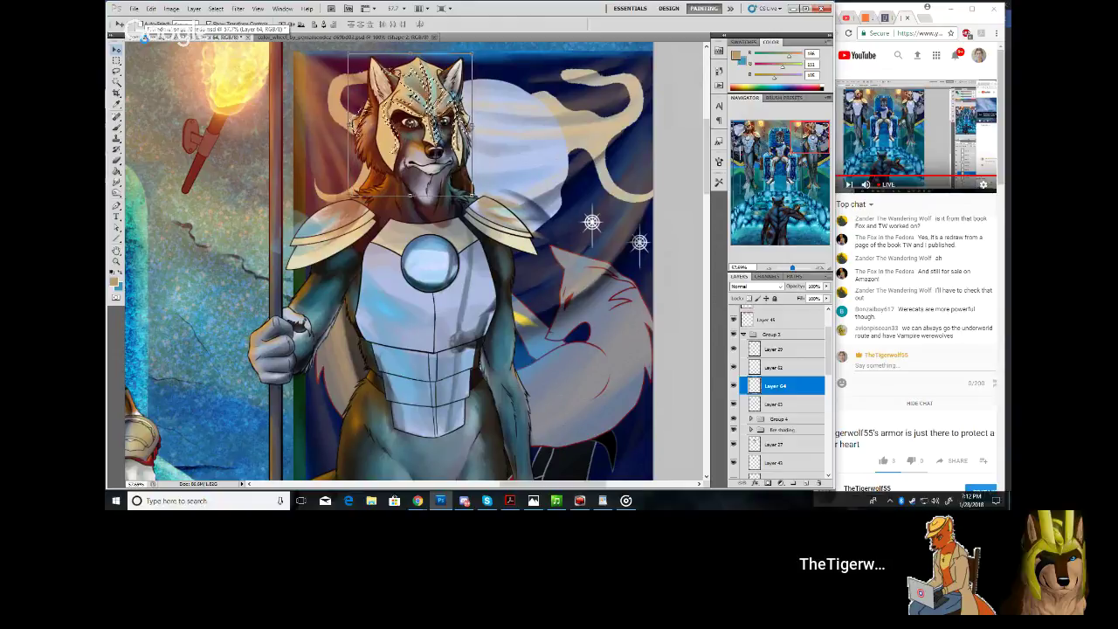
{"action": "key", "text": "Down"}
{"action": "key", "text": "Down"}
{"action": "key", "text": "Down"}
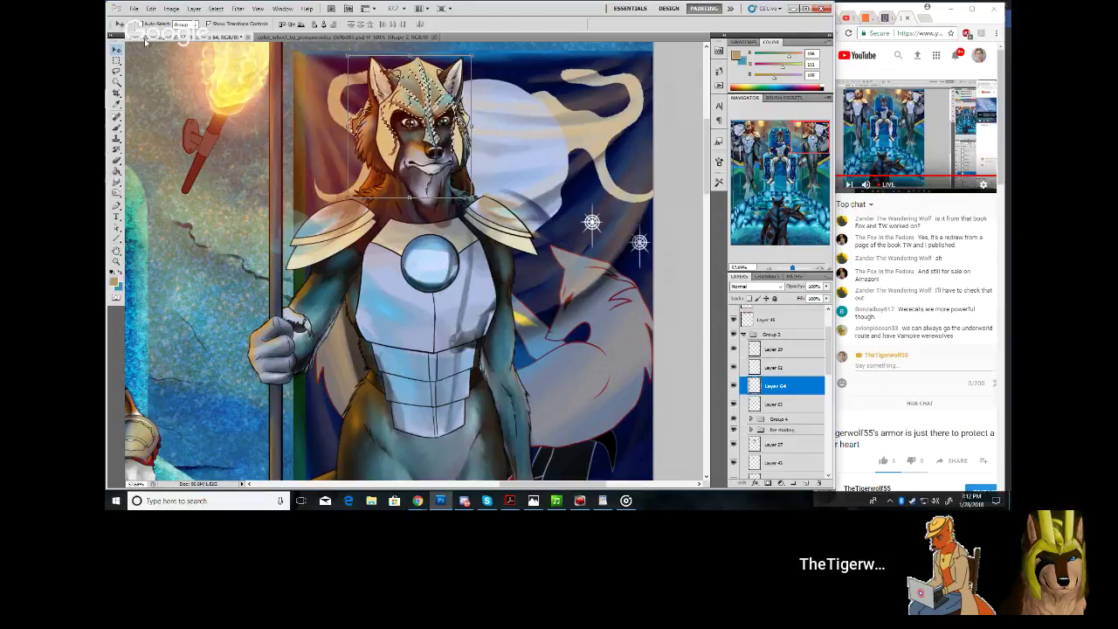
{"action": "left_click", "coordinate": [116, 60]}
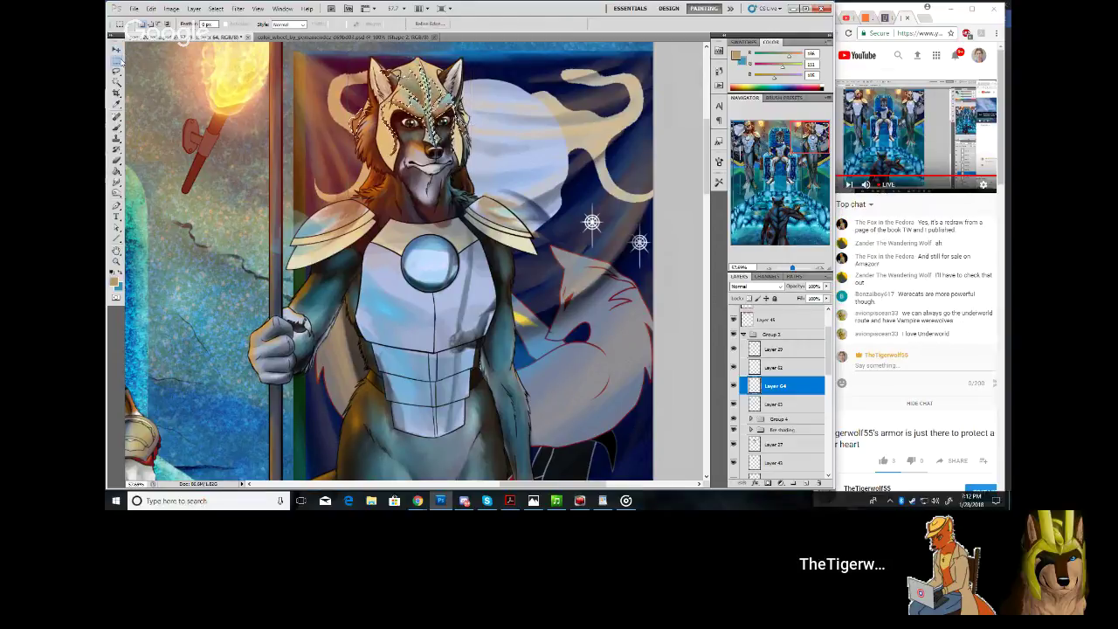
{"action": "left_click", "coordinate": [165, 81]}
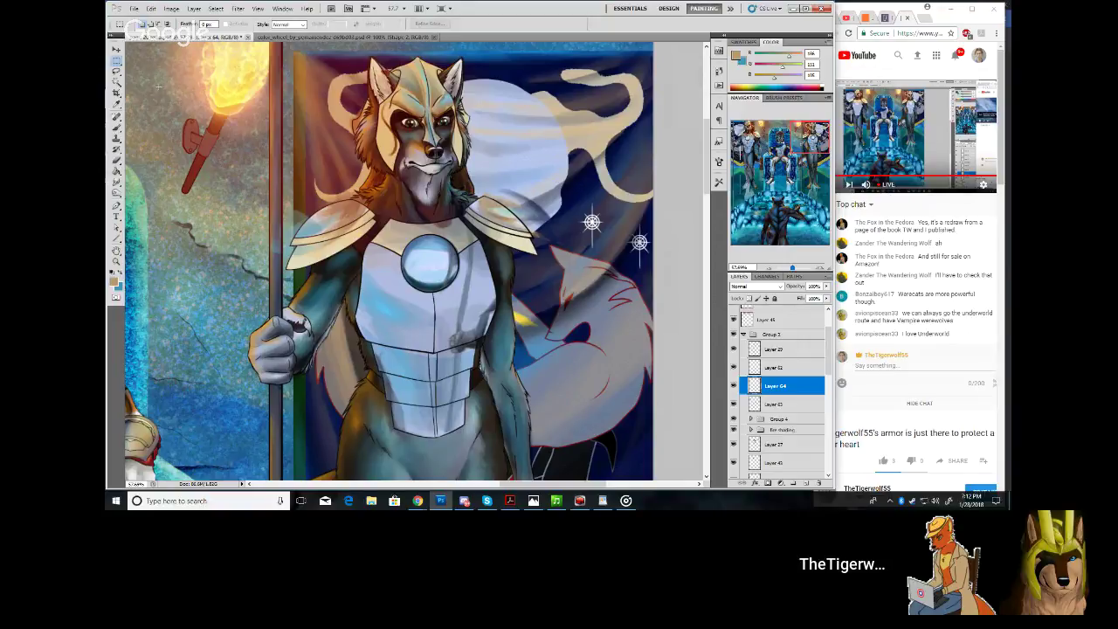
Lasso the copied shading around the staff-arm shoulder, nudge it down and sideways onto that shoulder plate, and deselect it
{"action": "key", "text": "l"}
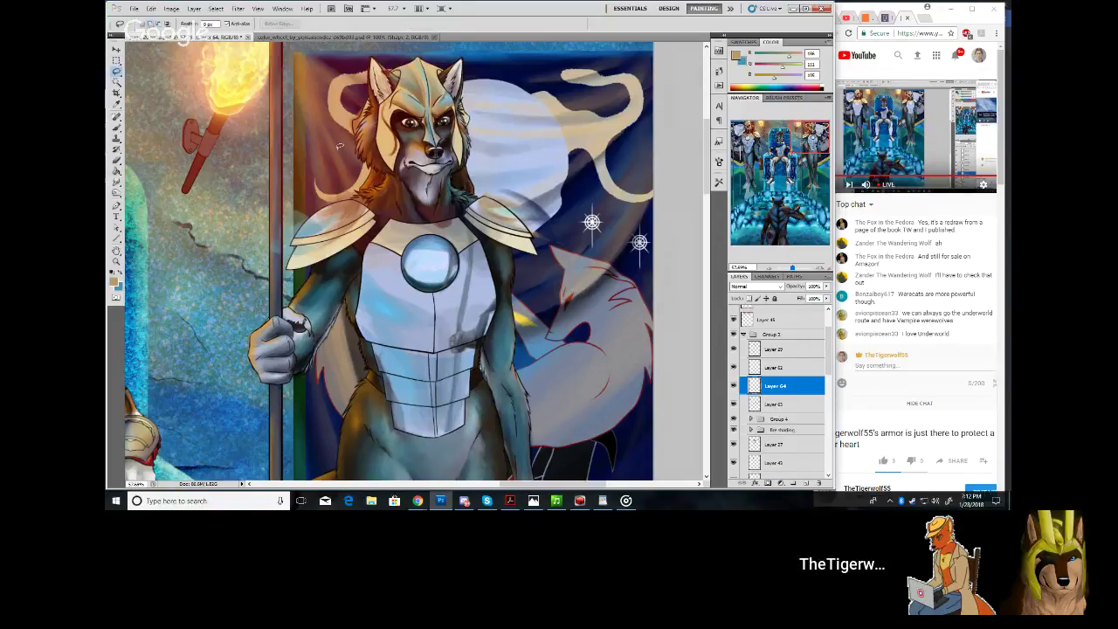
{"action": "mouse_move", "coordinate": [394, 203]}
{"action": "left_mouse_down"}
{"action": "mouse_move", "coordinate": [359, 172]}
{"action": "mouse_move", "coordinate": [285, 189]}
{"action": "mouse_move", "coordinate": [244, 228]}
{"action": "mouse_move", "coordinate": [270, 318]}
{"action": "mouse_move", "coordinate": [329, 298]}
{"action": "mouse_move", "coordinate": [372, 231]}
{"action": "left_mouse_up"}
{"action": "key", "text": "m"}
{"action": "key", "text": "v"}
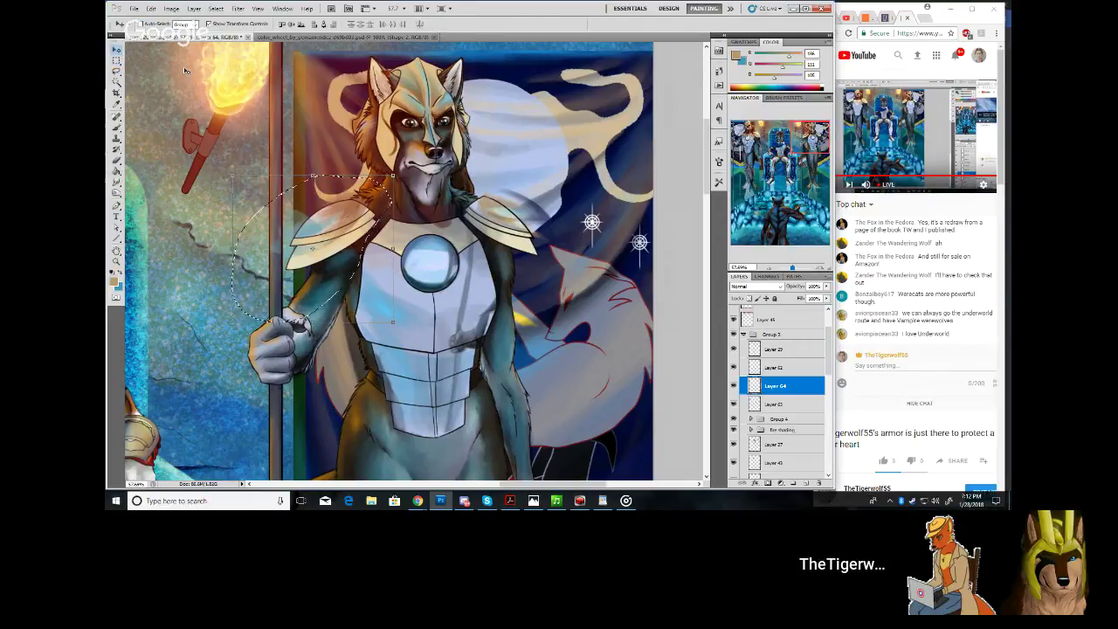
{"action": "key", "text": "Right"}
{"action": "key", "text": "Right"}
{"action": "key", "text": "Right"}
{"action": "key", "text": "Right"}
{"action": "key", "text": "Right"}
{"action": "key", "text": "Right"}
{"action": "key", "text": "Right"}
{"action": "key", "text": "Right"}
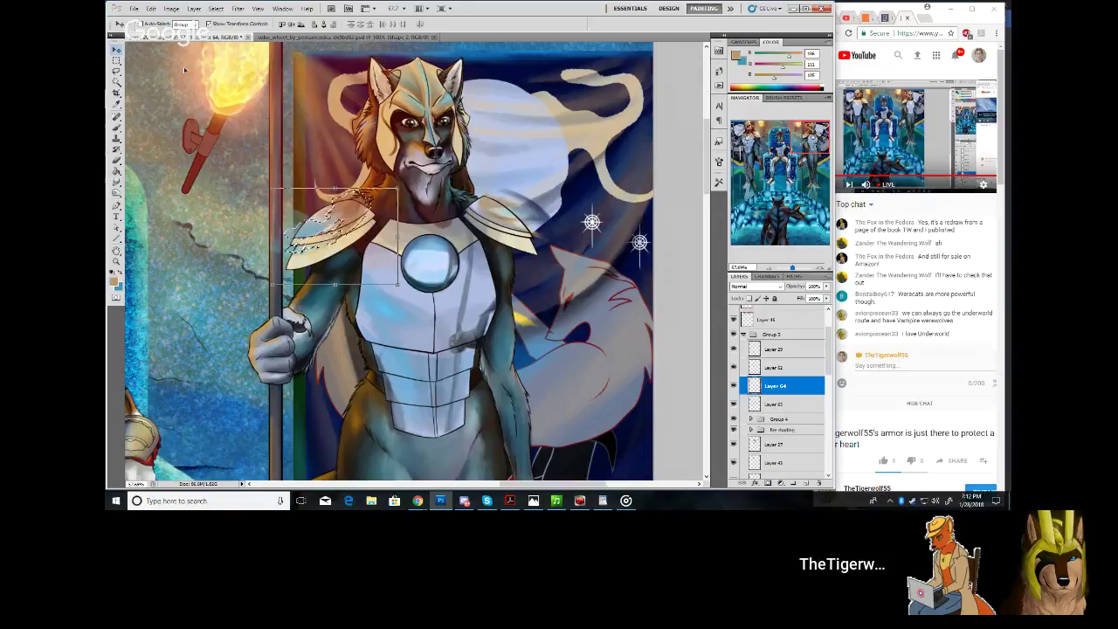
{"action": "key", "text": "Down"}
{"action": "key", "text": "Down"}
{"action": "key", "text": "Down"}
{"action": "key", "text": "Down"}
{"action": "key", "text": "Down"}
{"action": "key", "text": "Down"}
{"action": "key", "text": "Down"}
{"action": "key", "text": "Down"}
{"action": "key", "text": "Down"}
{"action": "key", "text": "Down"}
{"action": "key", "text": "Down"}
{"action": "key", "text": "Down"}
{"action": "key", "text": "Down"}
{"action": "key", "text": "Down"}
{"action": "key", "text": "Down"}
{"action": "key", "text": "Down"}
{"action": "key", "text": "Down"}
{"action": "key", "text": "Down"}
{"action": "key", "text": "Down"}
{"action": "key", "text": "Down"}
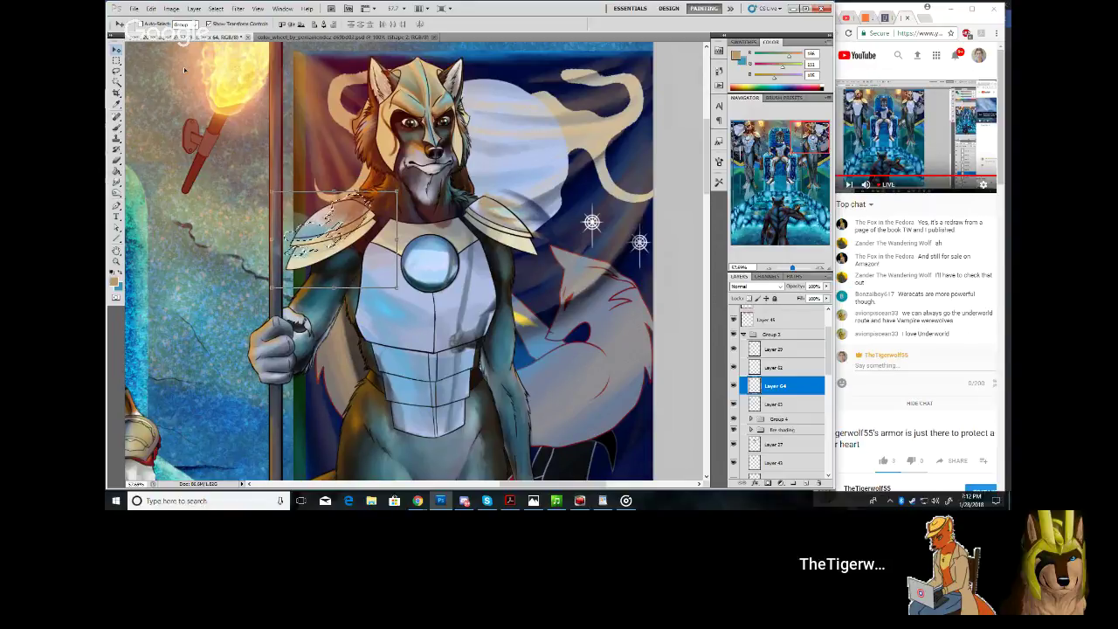
{"action": "key", "text": "Right"}
{"action": "key", "text": "Right"}
{"action": "key", "text": "Right"}
{"action": "key", "text": "Right"}
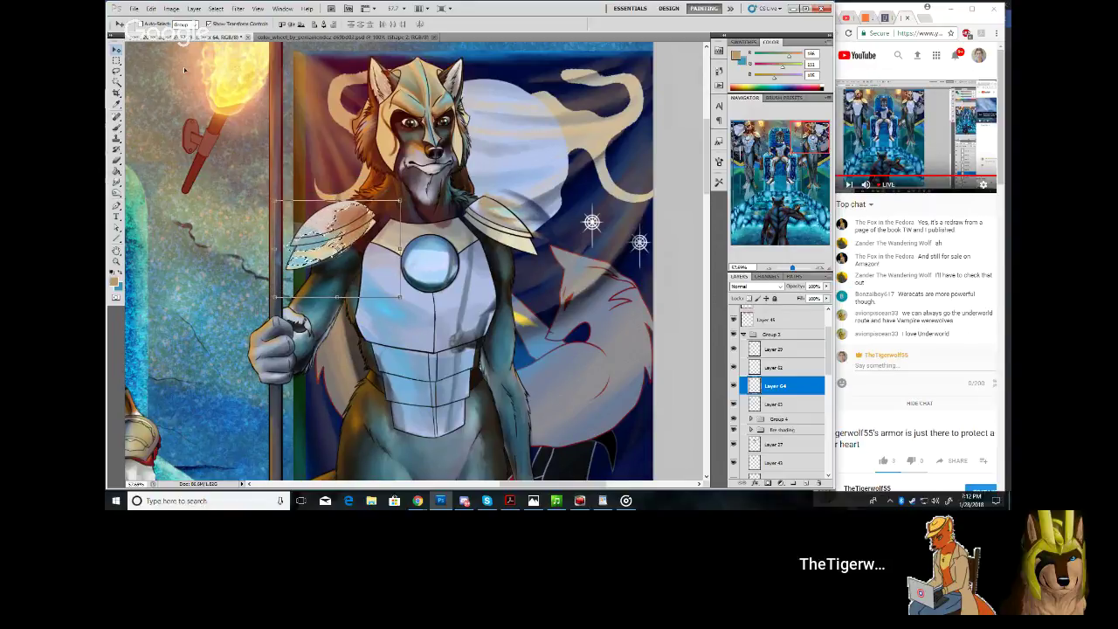
{"action": "key", "text": "Down"}
{"action": "key", "text": "Down"}
{"action": "key", "text": "Down"}
{"action": "key", "text": "Down"}
{"action": "key", "text": "Down"}
{"action": "key", "text": "Down"}
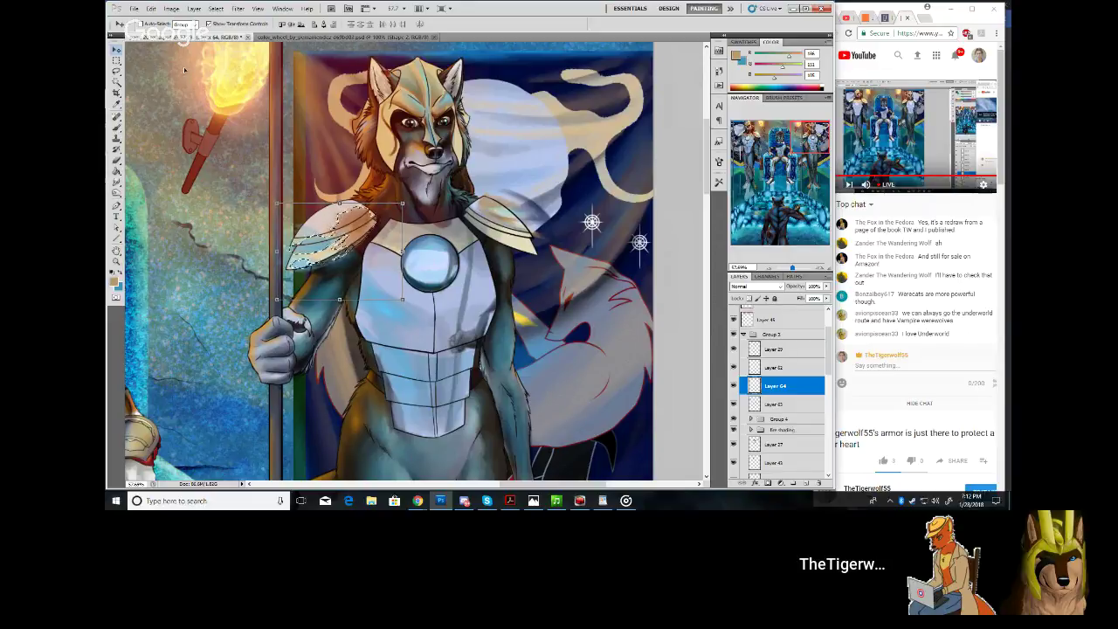
{"action": "key", "text": "Up"}
{"action": "key", "text": "Up"}
{"action": "key", "text": "Up"}
{"action": "key", "text": "Up"}
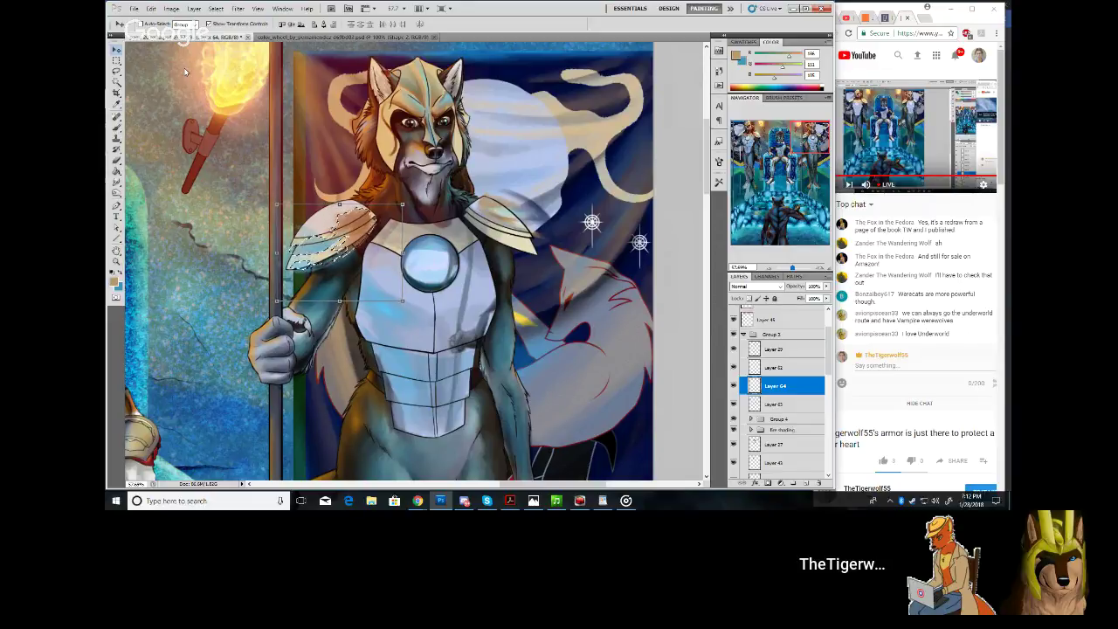
{"action": "key", "text": "Up"}
{"action": "key", "text": "Up"}
{"action": "key", "text": "Up"}
{"action": "key", "text": "Up"}
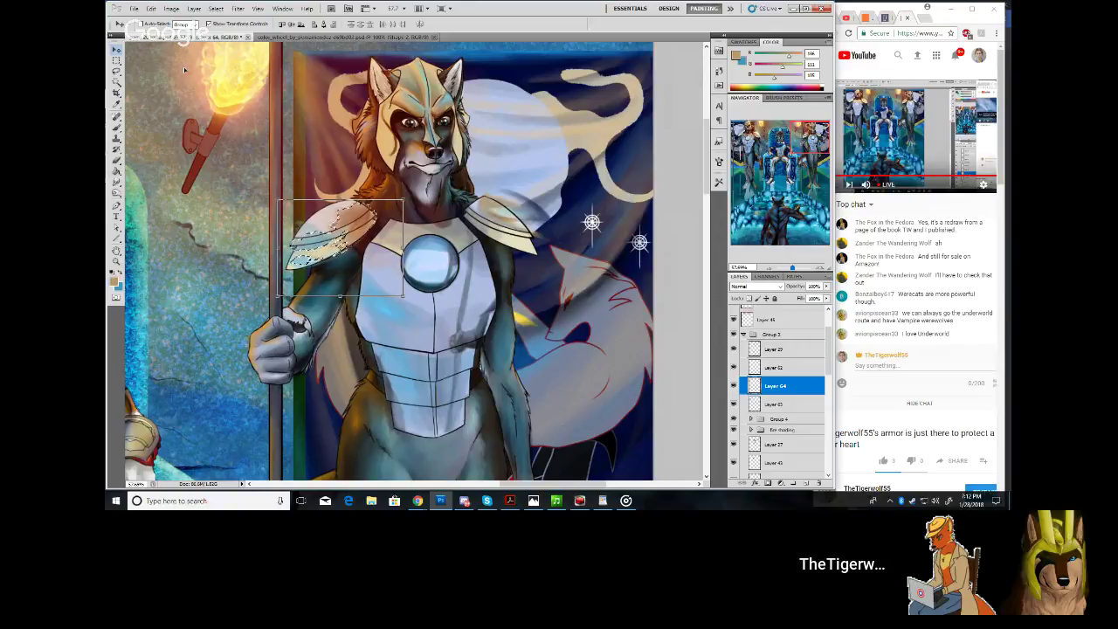
{"action": "left_click", "coordinate": [116, 59]}
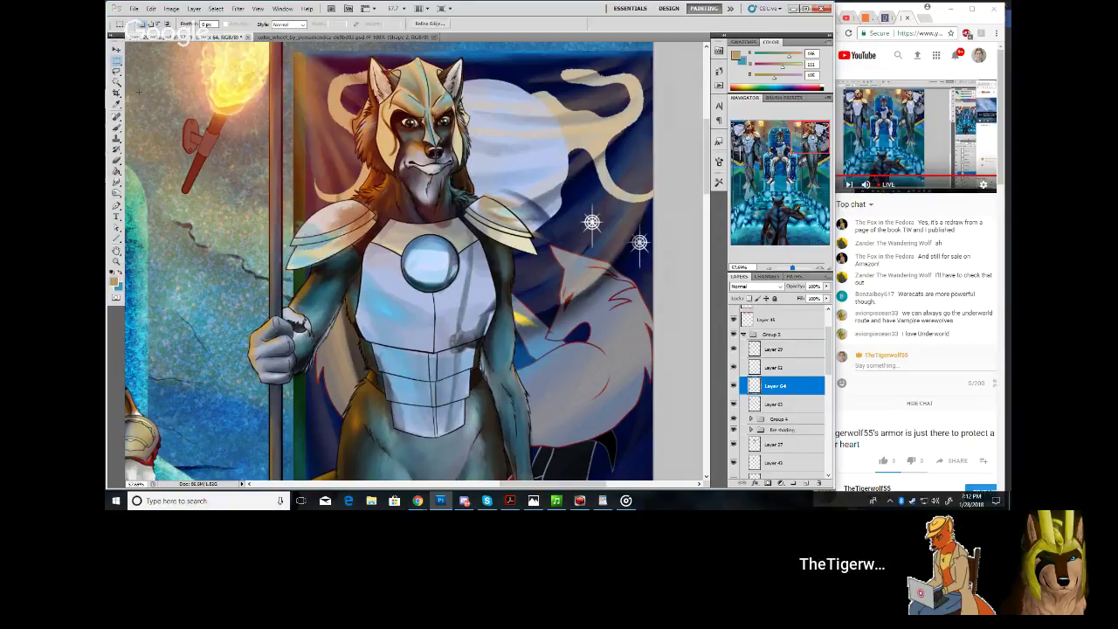
{"action": "left_click", "coordinate": [252, 111]}
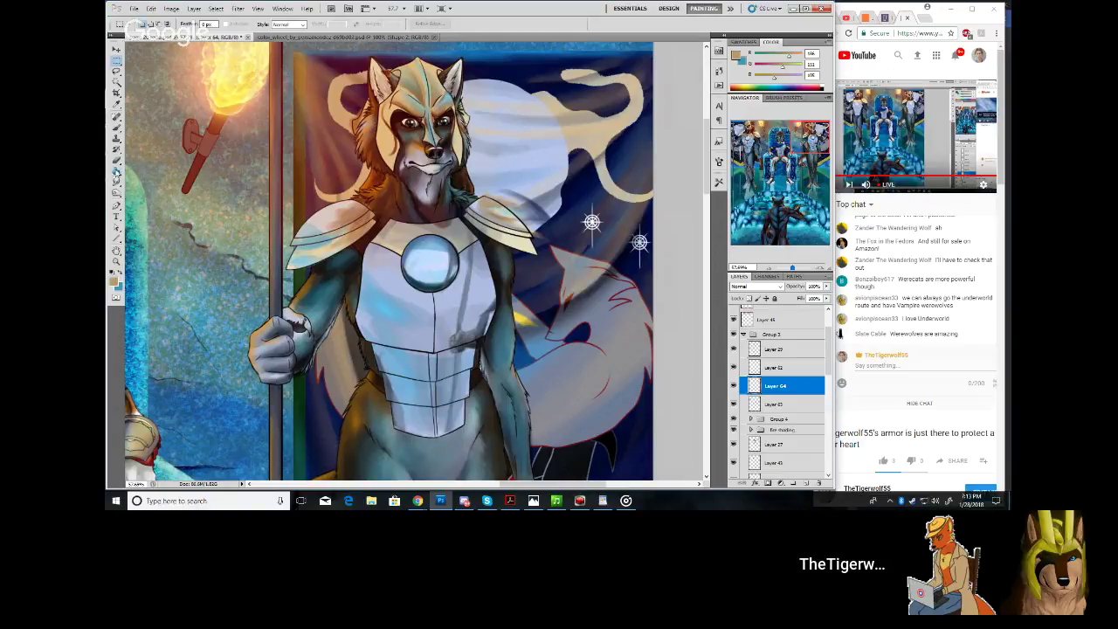
{"action": "left_click", "coordinate": [116, 181]}
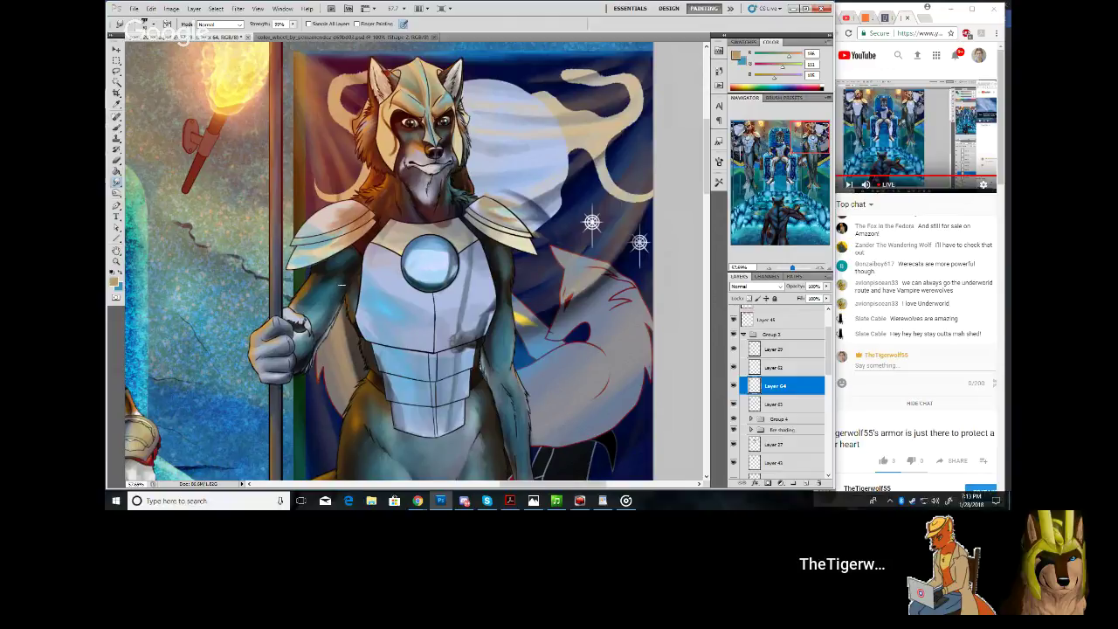
{"action": "left_click_drag", "start_coordinate": [521, 484], "coordinate": [526, 486]}
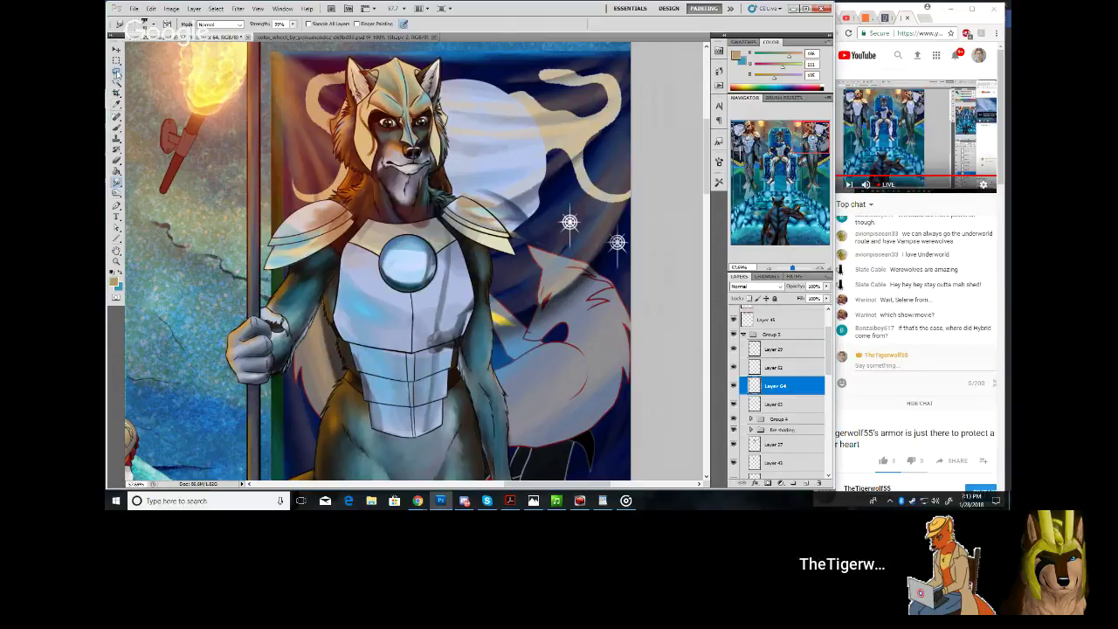
{"action": "left_click", "coordinate": [116, 74]}
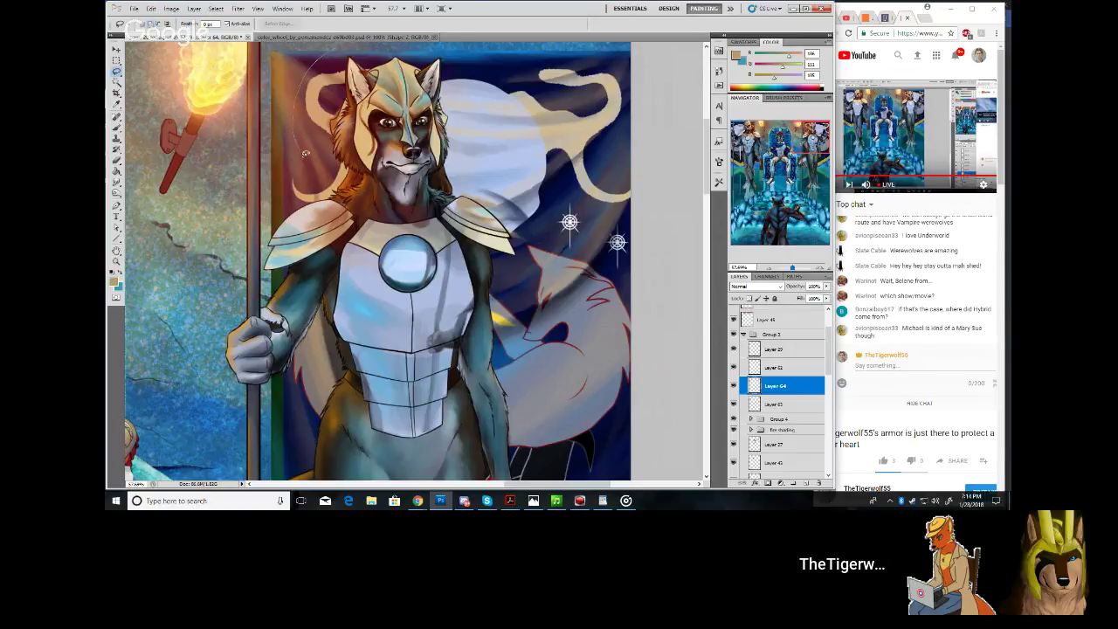
{"action": "left_click_drag", "start_coordinate": [306, 158], "coordinate": [330, 61]}
{"action": "left_click", "coordinate": [116, 61]}
{"action": "left_click", "coordinate": [134, 113]}
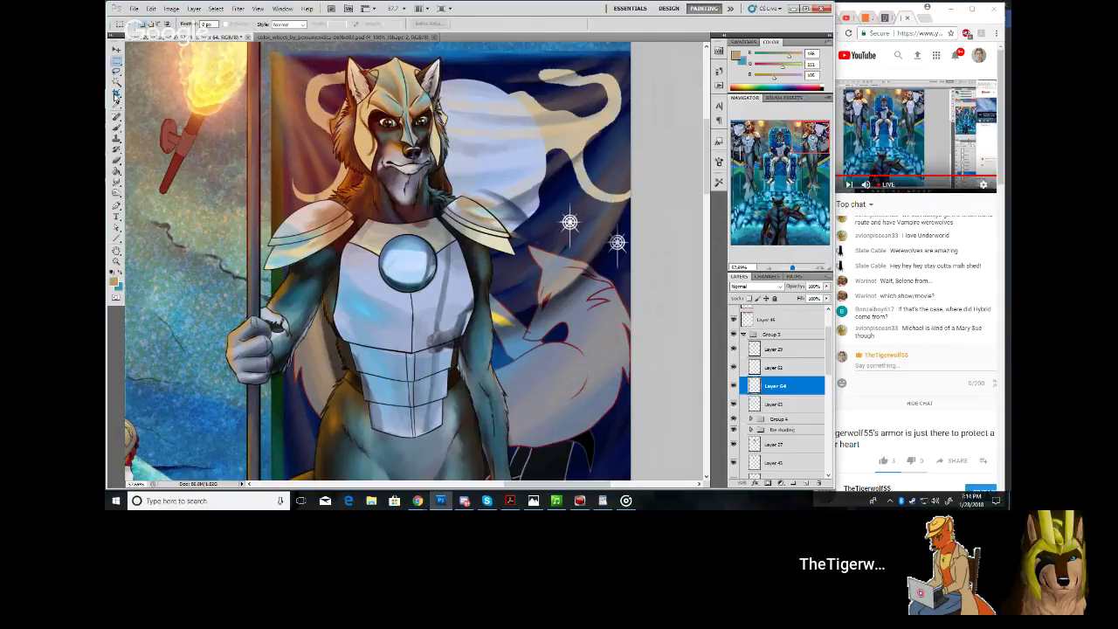
Lasso the copied shading on the moon-side shoulder, move and slightly rotate it onto the shoulder plate, apply the transform and deselect
{"action": "left_click", "coordinate": [117, 75]}
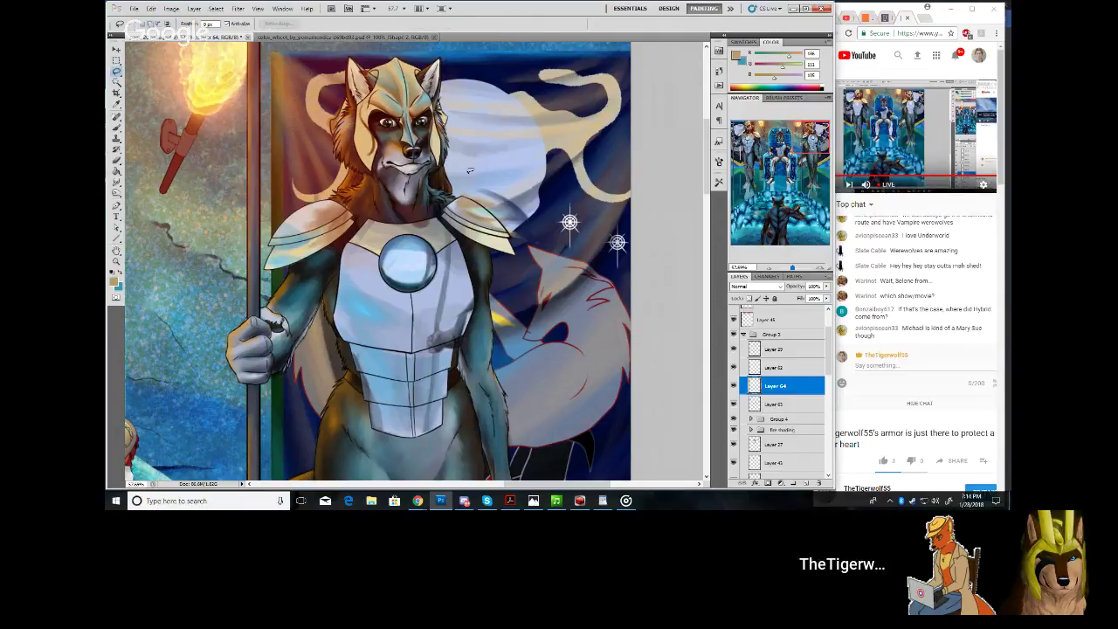
{"action": "left_click_drag", "start_coordinate": [468, 169], "coordinate": [439, 194]}
{"action": "mouse_move", "coordinate": [478, 245]}
{"action": "left_mouse_down"}
{"action": "mouse_move", "coordinate": [560, 266]}
{"action": "mouse_move", "coordinate": [550, 133]}
{"action": "mouse_move", "coordinate": [524, 121]}
{"action": "left_mouse_up"}
{"action": "key", "text": "v"}
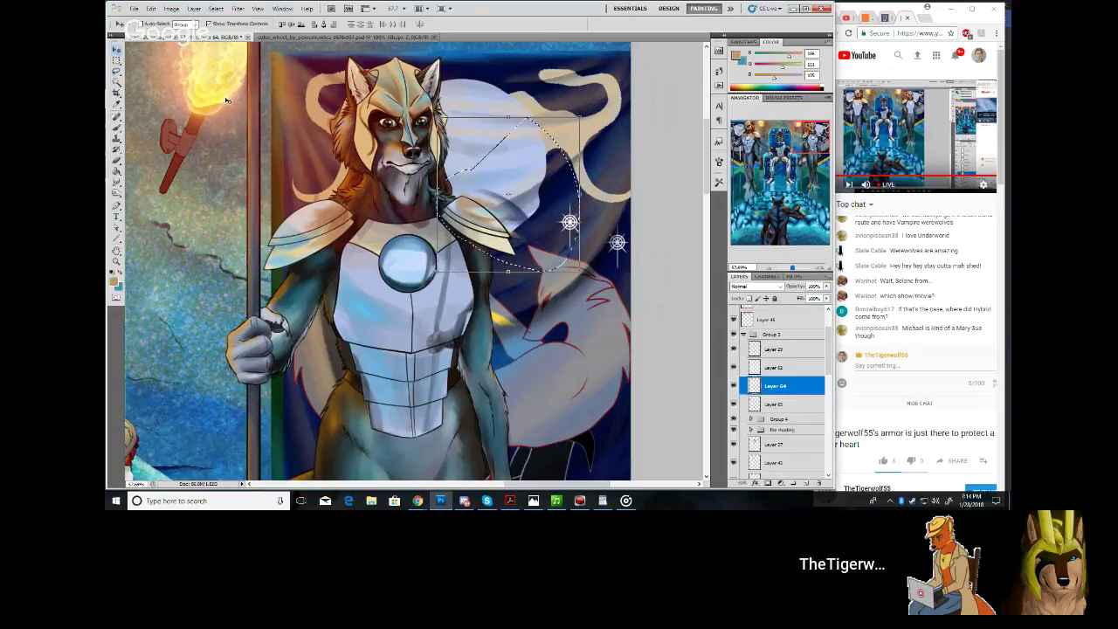
{"action": "mouse_move", "coordinate": [537, 186]}
{"action": "left_mouse_down"}
{"action": "mouse_move", "coordinate": [534, 162]}
{"action": "mouse_move", "coordinate": [521, 172]}
{"action": "mouse_move", "coordinate": [552, 196]}
{"action": "mouse_move", "coordinate": [515, 213]}
{"action": "left_mouse_up"}
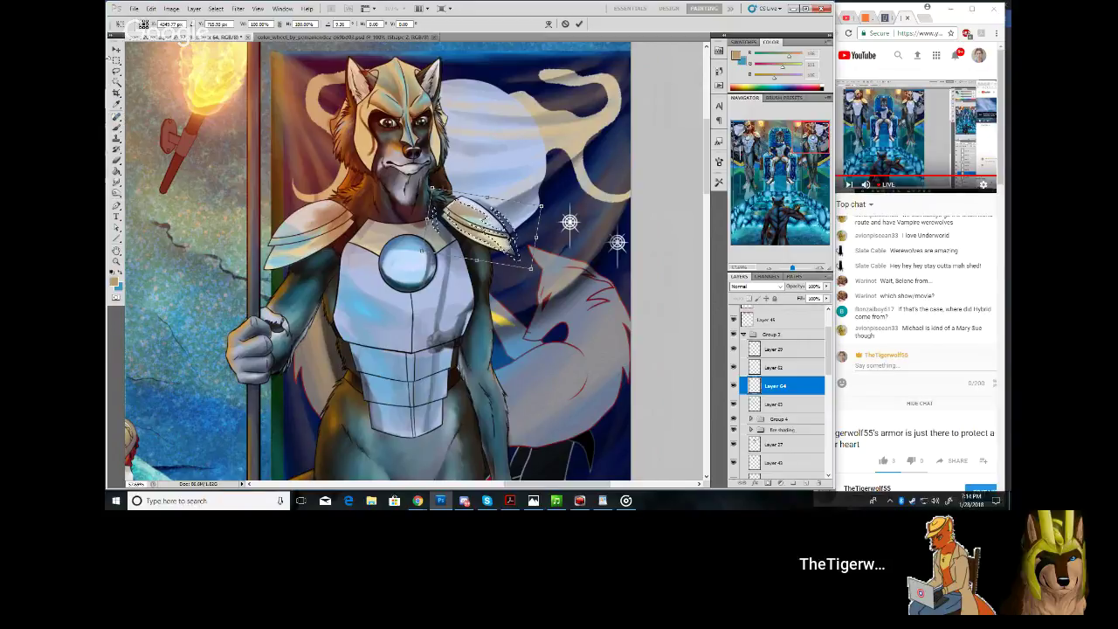
{"action": "left_click", "coordinate": [116, 59]}
{"action": "left_click", "coordinate": [538, 184]}
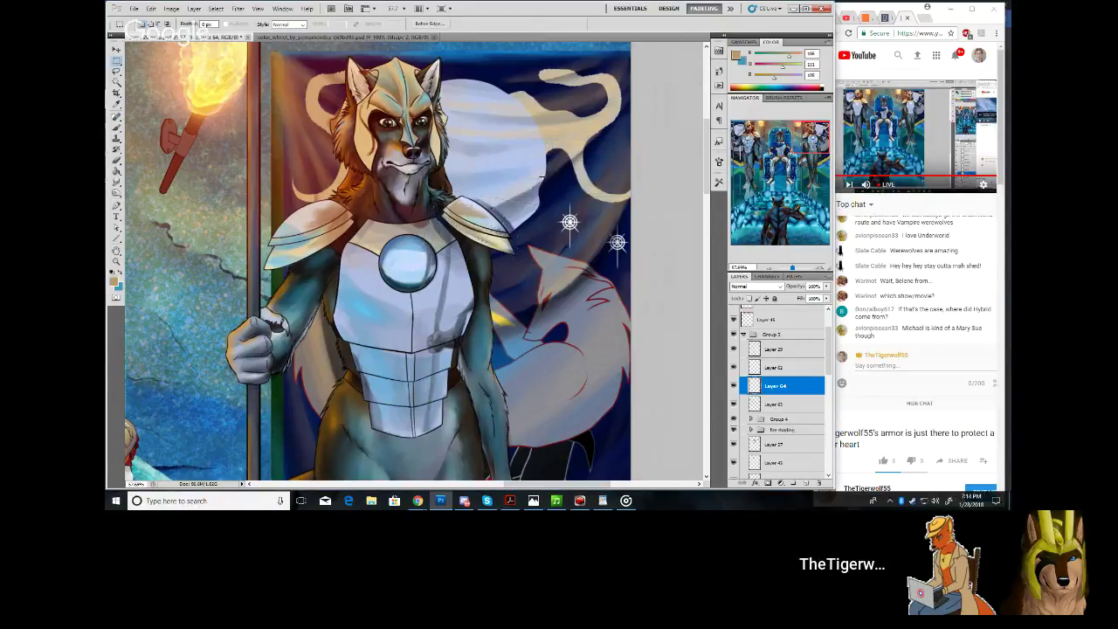
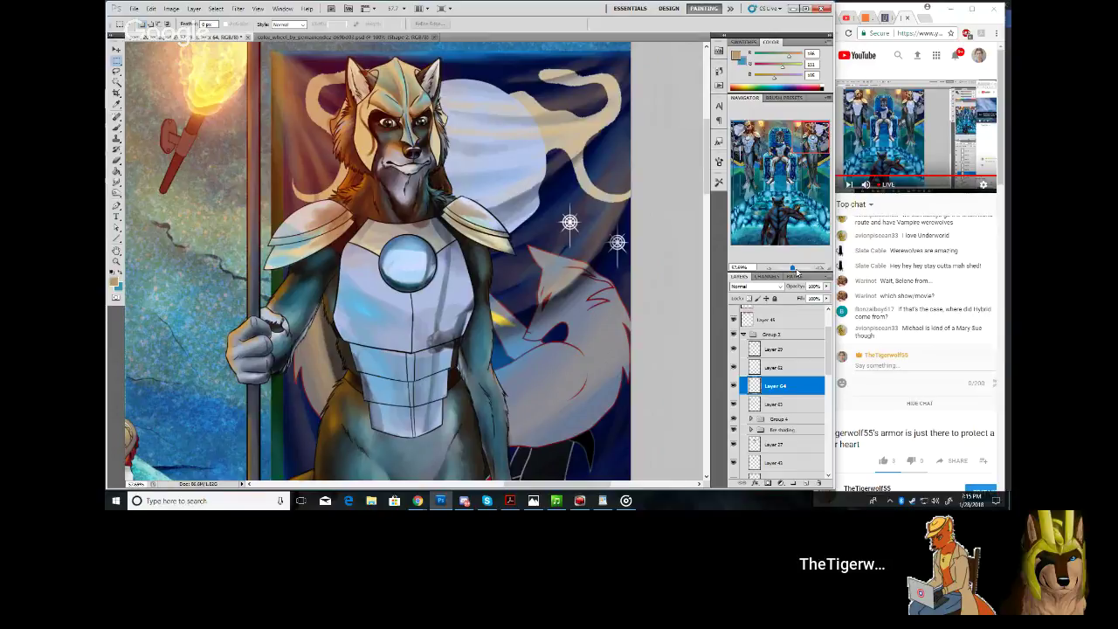
Lasso the brown shading patch over the torch-side ear, then move, enlarge and tilt it into the helmet's ear opening, apply and deselect
{"action": "left_click_drag", "start_coordinate": [792, 268], "coordinate": [797, 268]}
{"action": "left_click_drag", "start_coordinate": [804, 140], "coordinate": [801, 125]}
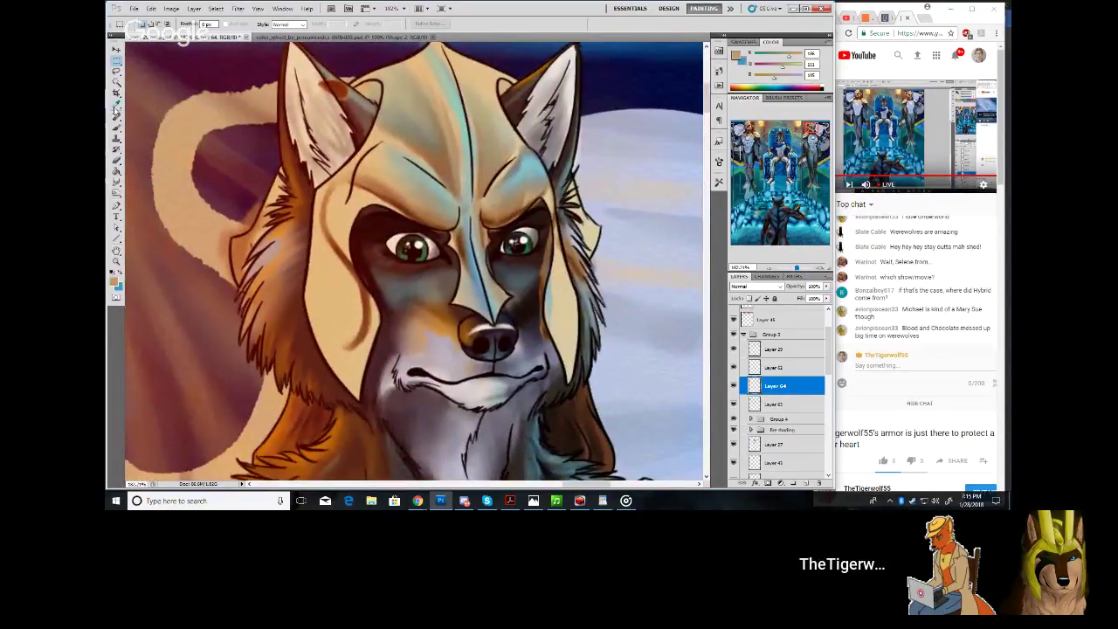
{"action": "left_click", "coordinate": [117, 183]}
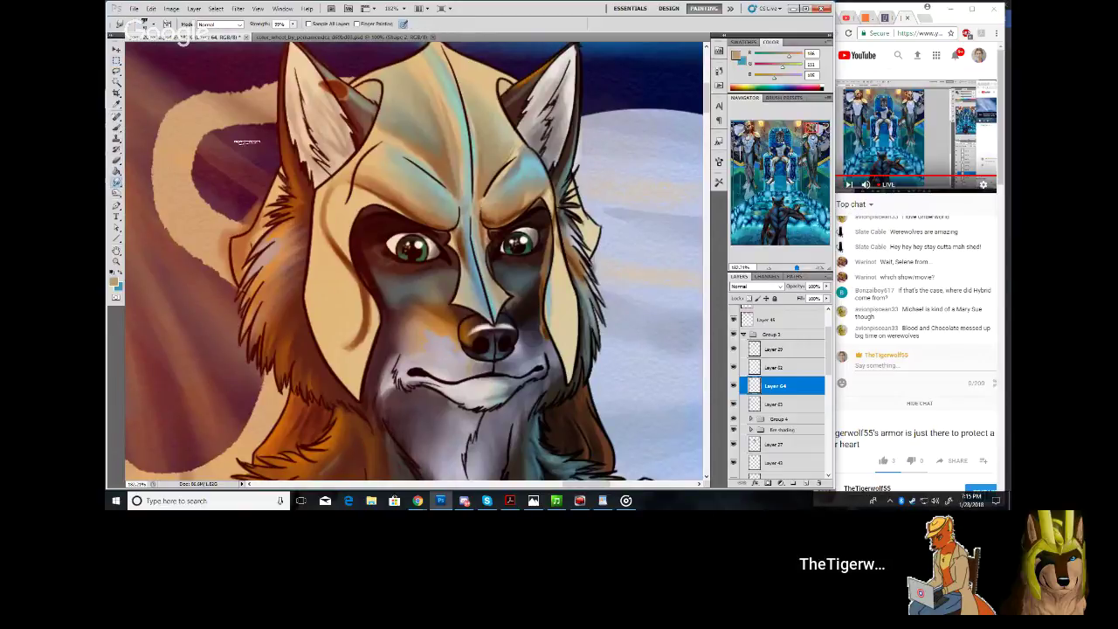
{"action": "left_click", "coordinate": [116, 70]}
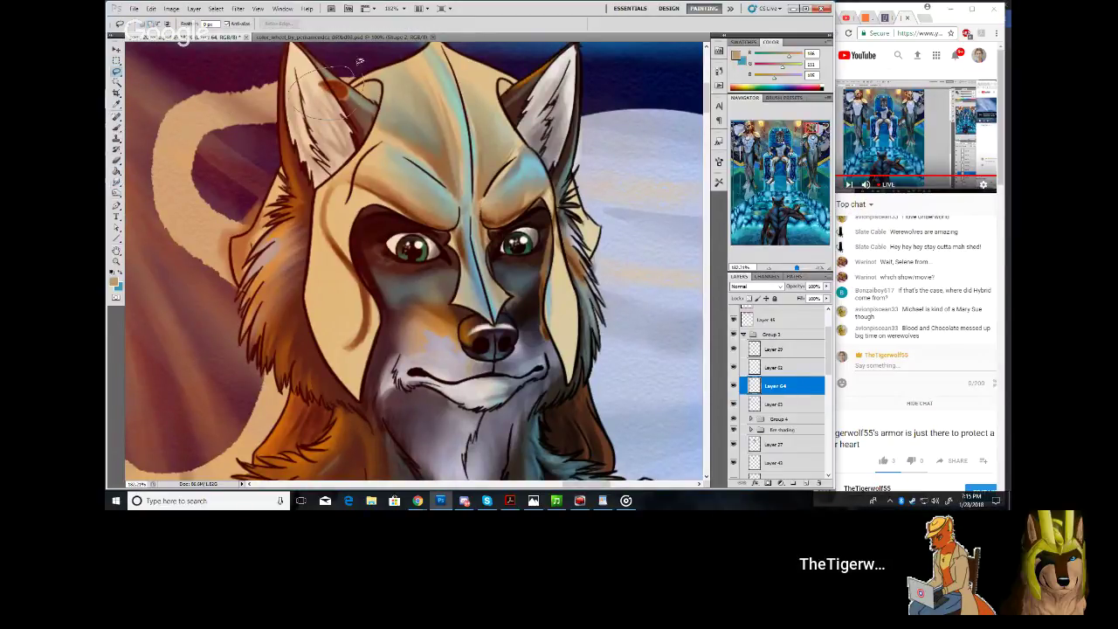
{"action": "mouse_move", "coordinate": [357, 64]}
{"action": "left_mouse_down"}
{"action": "mouse_move", "coordinate": [373, 78]}
{"action": "mouse_move", "coordinate": [400, 74]}
{"action": "left_mouse_up"}
{"action": "key", "text": "v"}
{"action": "key", "text": "ctrl+t"}
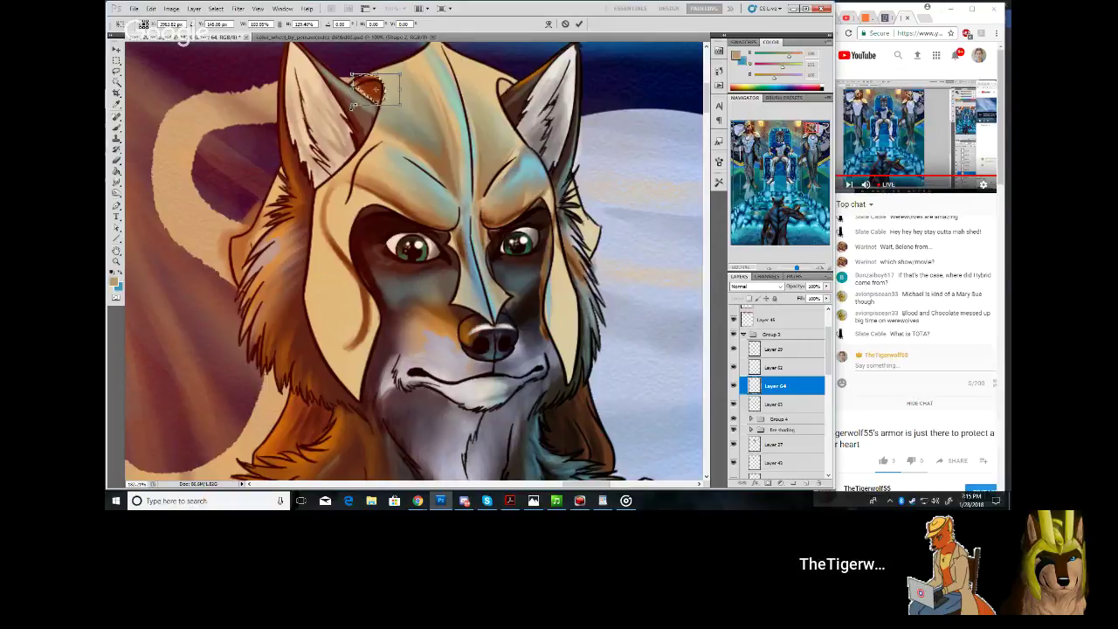
{"action": "left_click_drag", "start_coordinate": [353, 105], "coordinate": [350, 113]}
{"action": "left_click_drag", "start_coordinate": [365, 81], "coordinate": [367, 81]}
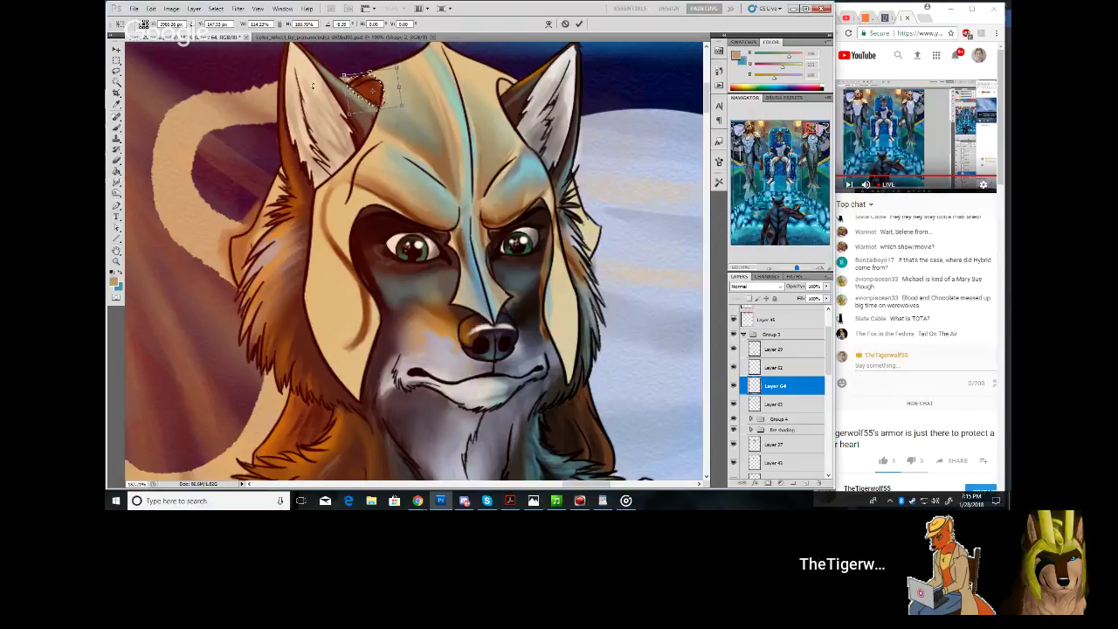
{"action": "key", "text": "m"}
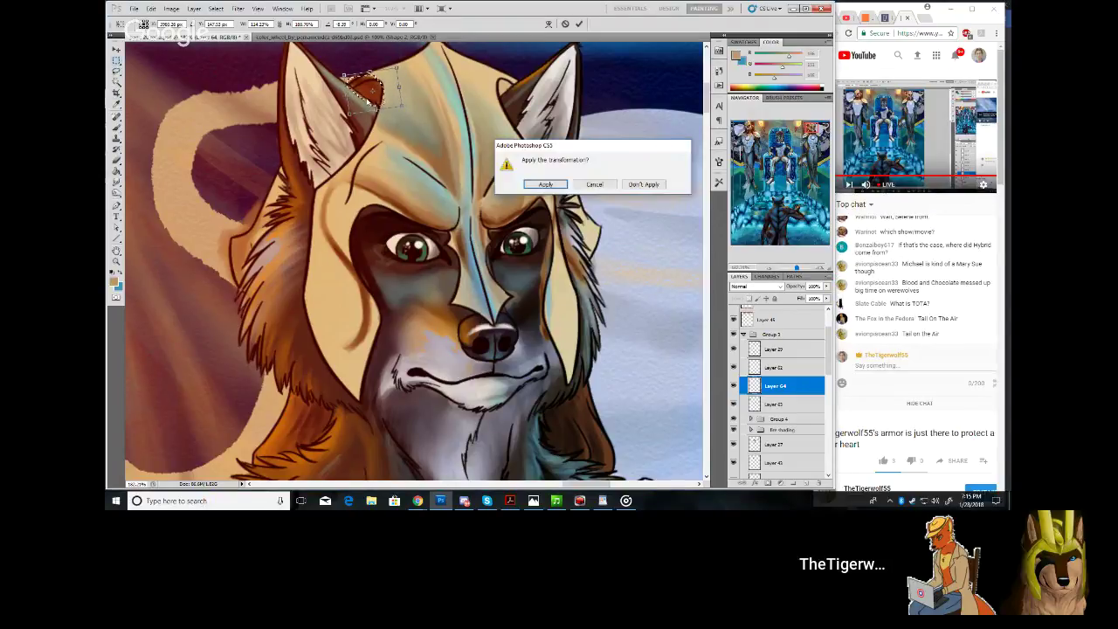
{"action": "left_click", "coordinate": [541, 185]}
{"action": "left_click", "coordinate": [610, 71]}
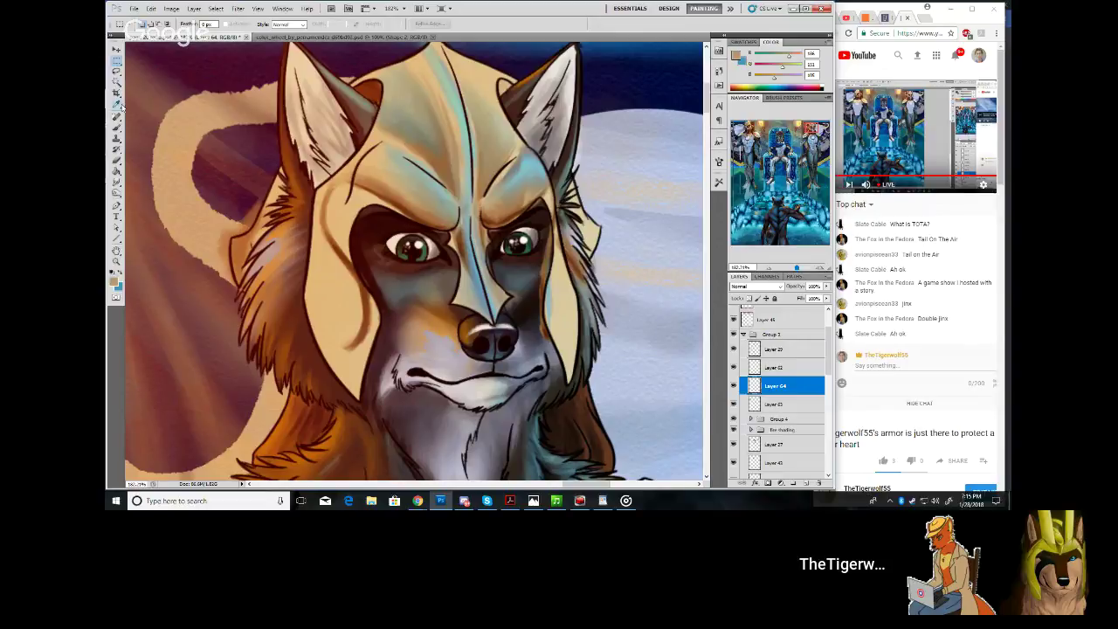
Smudge the shading along both cheek guards of the second guard's helmet so it follows their inner edges
{"action": "left_click", "coordinate": [117, 181]}
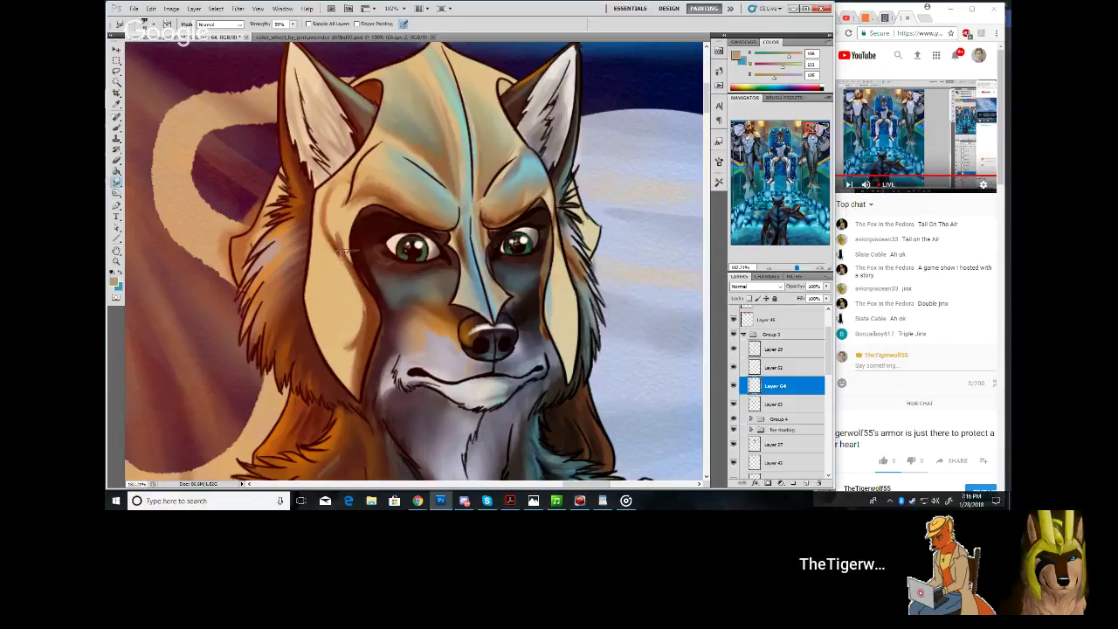
{"action": "mouse_move", "coordinate": [348, 259]}
{"action": "left_mouse_down"}
{"action": "mouse_move", "coordinate": [352, 217]}
{"action": "mouse_move", "coordinate": [352, 226]}
{"action": "mouse_move", "coordinate": [374, 206]}
{"action": "mouse_move", "coordinate": [362, 228]}
{"action": "mouse_move", "coordinate": [364, 298]}
{"action": "mouse_move", "coordinate": [321, 225]}
{"action": "mouse_move", "coordinate": [328, 186]}
{"action": "mouse_move", "coordinate": [343, 178]}
{"action": "mouse_move", "coordinate": [323, 215]}
{"action": "mouse_move", "coordinate": [334, 211]}
{"action": "mouse_move", "coordinate": [326, 245]}
{"action": "mouse_move", "coordinate": [342, 210]}
{"action": "mouse_move", "coordinate": [331, 275]}
{"action": "left_mouse_up"}
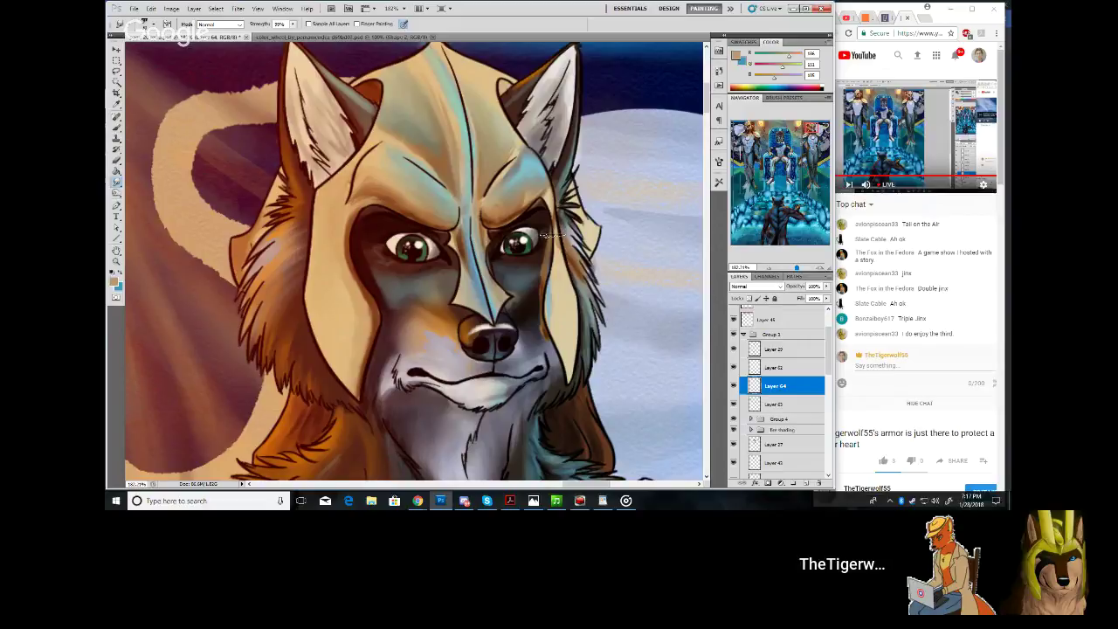
{"action": "mouse_move", "coordinate": [552, 235]}
{"action": "left_mouse_down"}
{"action": "mouse_move", "coordinate": [548, 306]}
{"action": "mouse_move", "coordinate": [542, 280]}
{"action": "mouse_move", "coordinate": [554, 339]}
{"action": "mouse_move", "coordinate": [542, 325]}
{"action": "mouse_move", "coordinate": [562, 374]}
{"action": "left_mouse_up"}
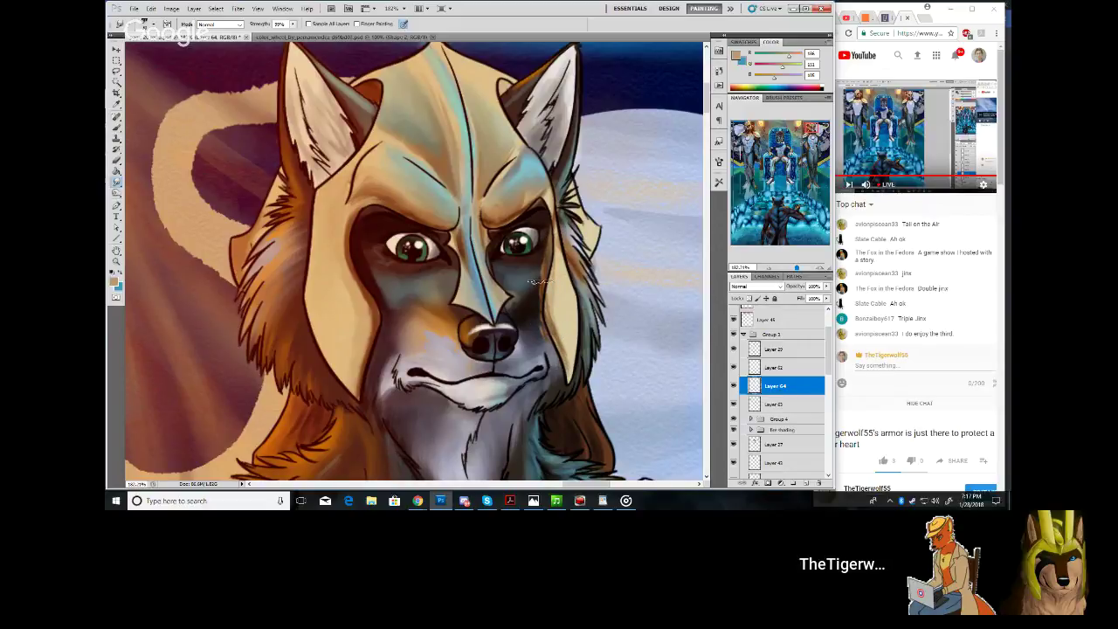
{"action": "mouse_move", "coordinate": [555, 218]}
{"action": "left_mouse_down"}
{"action": "mouse_move", "coordinate": [551, 291]}
{"action": "mouse_move", "coordinate": [552, 210]}
{"action": "mouse_move", "coordinate": [544, 322]}
{"action": "left_mouse_up"}
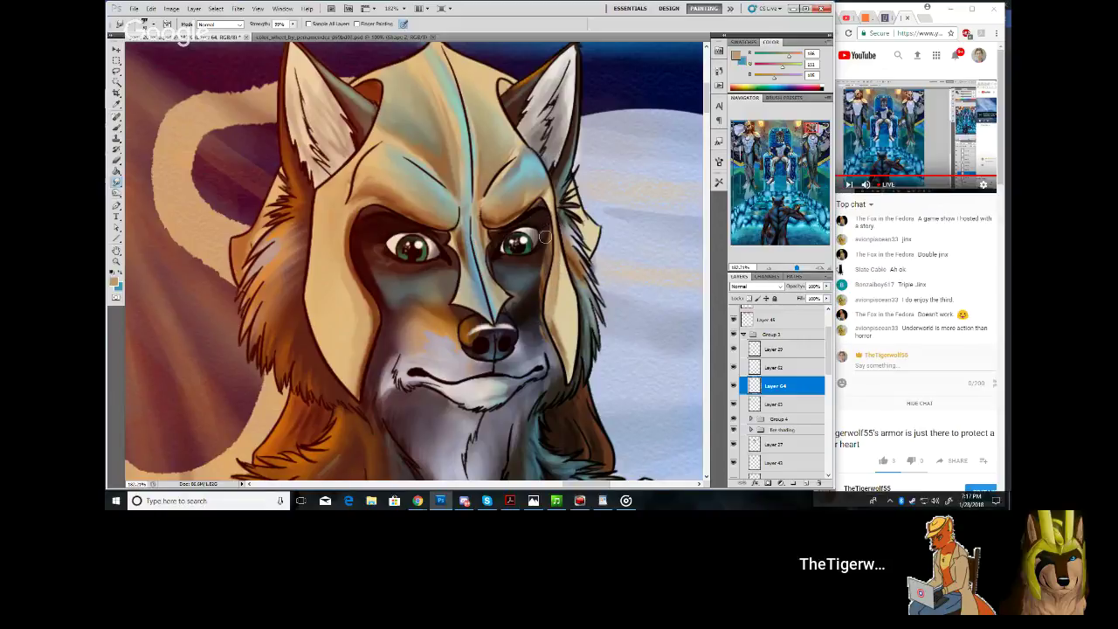
{"action": "left_click_drag", "start_coordinate": [548, 225], "coordinate": [536, 340]}
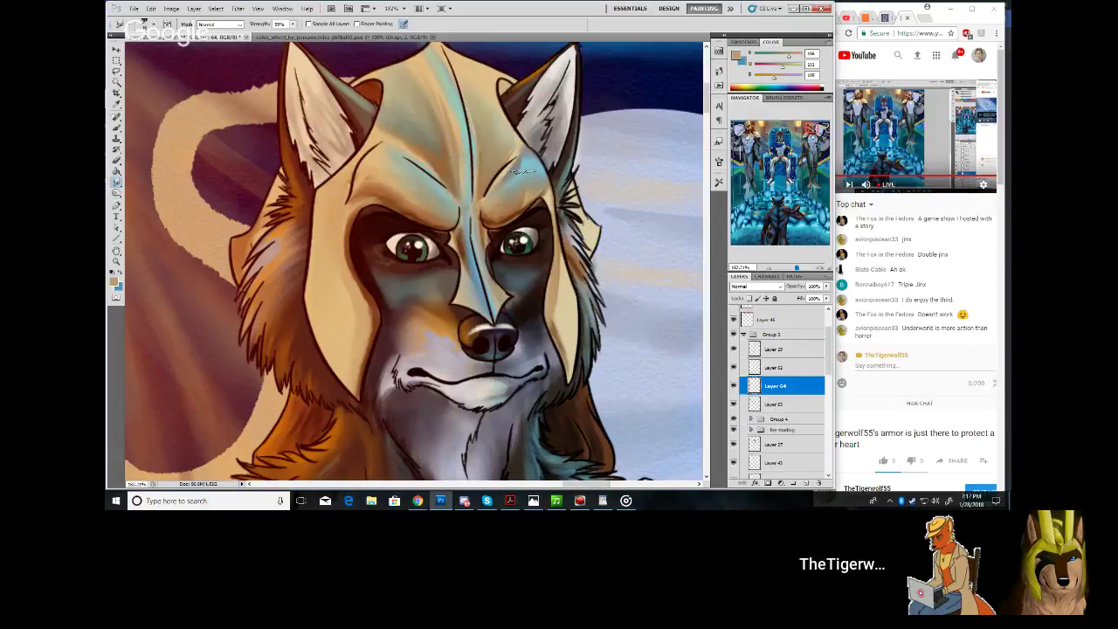
Smudge the blue and tan shading over both brow ridges of the helmet to fit their outlines
{"action": "mouse_move", "coordinate": [509, 167]}
{"action": "left_mouse_down"}
{"action": "mouse_move", "coordinate": [484, 196]}
{"action": "mouse_move", "coordinate": [511, 163]}
{"action": "mouse_move", "coordinate": [499, 192]}
{"action": "mouse_move", "coordinate": [514, 174]}
{"action": "mouse_move", "coordinate": [519, 194]}
{"action": "mouse_move", "coordinate": [532, 188]}
{"action": "mouse_move", "coordinate": [492, 222]}
{"action": "mouse_move", "coordinate": [541, 187]}
{"action": "mouse_move", "coordinate": [515, 214]}
{"action": "mouse_move", "coordinate": [525, 193]}
{"action": "left_mouse_up"}
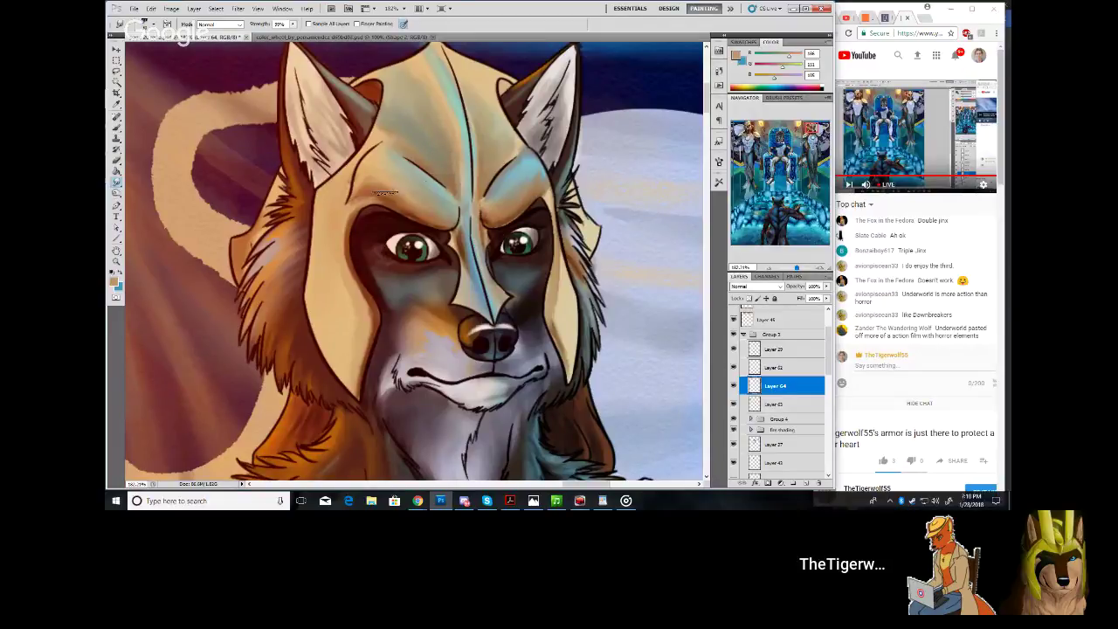
{"action": "mouse_move", "coordinate": [361, 204]}
{"action": "left_mouse_down"}
{"action": "mouse_move", "coordinate": [382, 199]}
{"action": "mouse_move", "coordinate": [355, 191]}
{"action": "left_mouse_up"}
{"action": "left_click_drag", "start_coordinate": [381, 188], "coordinate": [399, 204]}
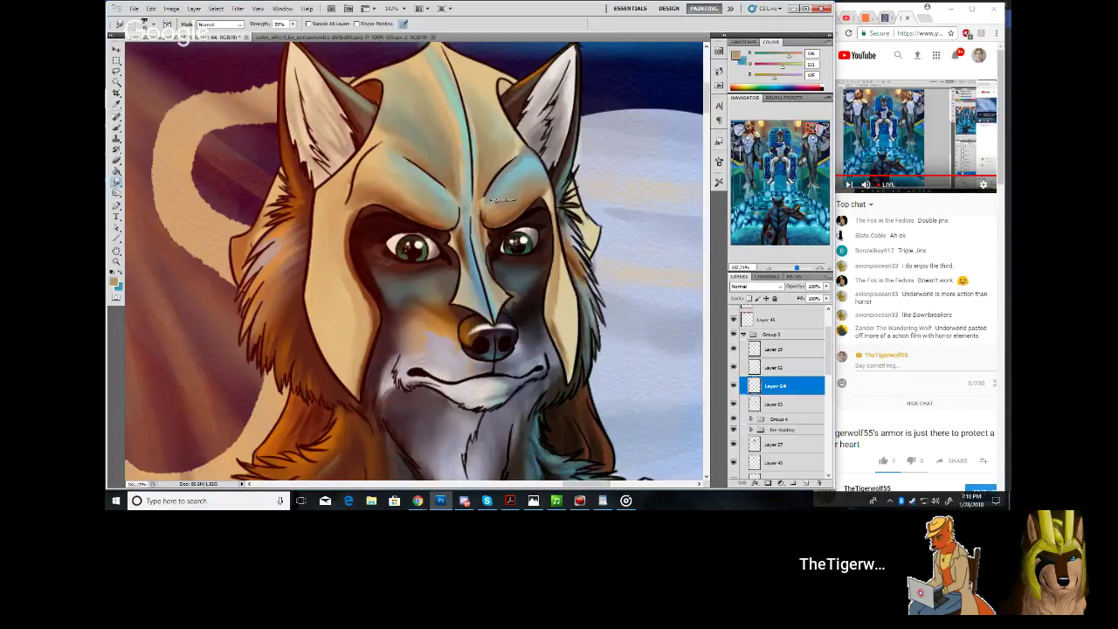
Smudge the blue highlight along the helmet's central ridge, from the nose guard up to the crown's peak
{"action": "mouse_move", "coordinate": [465, 238]}
{"action": "left_mouse_down"}
{"action": "mouse_move", "coordinate": [459, 224]}
{"action": "mouse_move", "coordinate": [485, 310]}
{"action": "left_mouse_up"}
{"action": "left_click", "coordinate": [806, 125]}
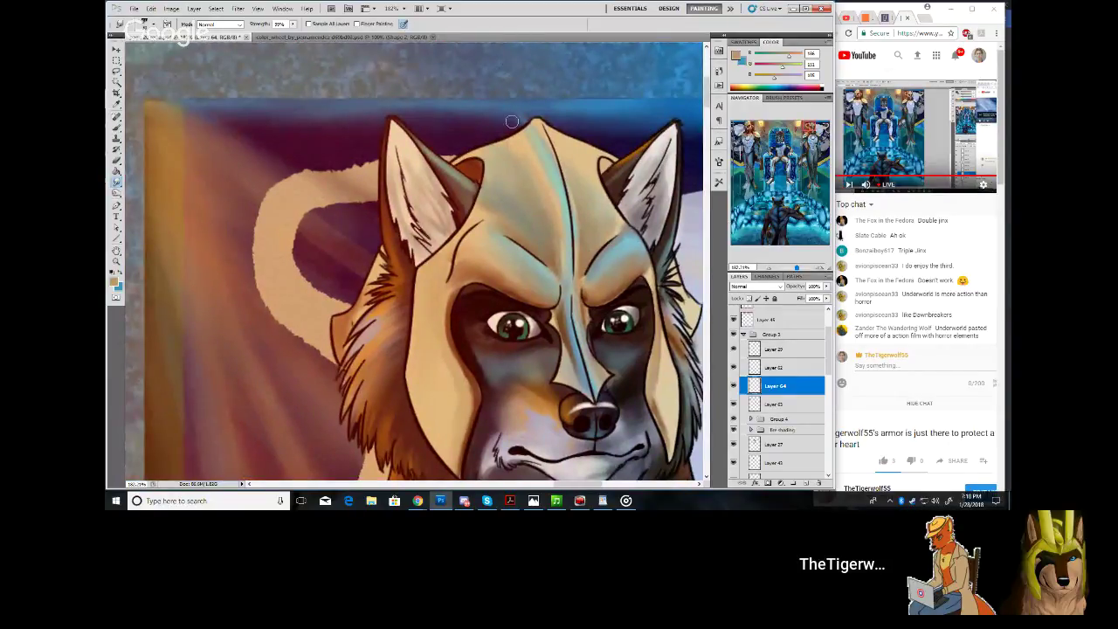
{"action": "left_click_drag", "start_coordinate": [525, 123], "coordinate": [523, 133]}
{"action": "mouse_move", "coordinate": [579, 263]}
{"action": "left_mouse_down"}
{"action": "mouse_move", "coordinate": [555, 152]}
{"action": "mouse_move", "coordinate": [559, 163]}
{"action": "mouse_move", "coordinate": [575, 269]}
{"action": "mouse_move", "coordinate": [565, 193]}
{"action": "mouse_move", "coordinate": [574, 264]}
{"action": "mouse_move", "coordinate": [528, 132]}
{"action": "mouse_move", "coordinate": [551, 186]}
{"action": "left_mouse_up"}
{"action": "mouse_move", "coordinate": [531, 132]}
{"action": "left_mouse_down"}
{"action": "mouse_move", "coordinate": [559, 226]}
{"action": "mouse_move", "coordinate": [525, 163]}
{"action": "mouse_move", "coordinate": [551, 212]}
{"action": "mouse_move", "coordinate": [541, 191]}
{"action": "mouse_move", "coordinate": [556, 264]}
{"action": "mouse_move", "coordinate": [538, 186]}
{"action": "mouse_move", "coordinate": [560, 271]}
{"action": "left_mouse_up"}
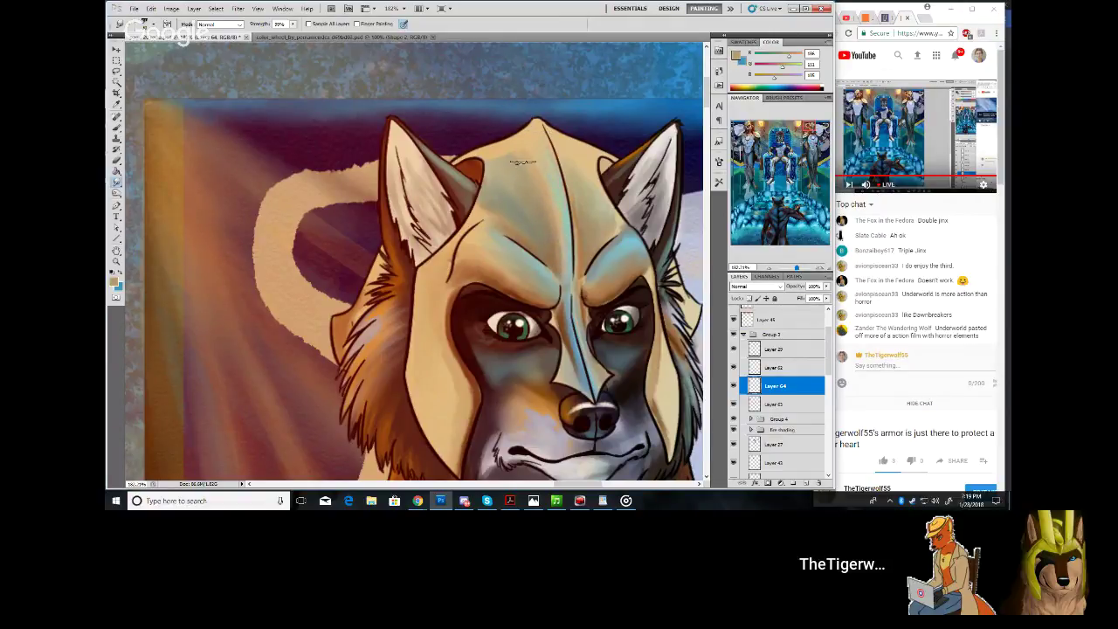
Smudge the shading over the crown of the second guard's helmet, and paint tan Multiply shading along both cheek guards' inner edges
{"action": "mouse_move", "coordinate": [522, 162]}
{"action": "left_mouse_down"}
{"action": "mouse_move", "coordinate": [514, 147]}
{"action": "mouse_move", "coordinate": [518, 175]}
{"action": "mouse_move", "coordinate": [506, 171]}
{"action": "mouse_move", "coordinate": [478, 194]}
{"action": "mouse_move", "coordinate": [487, 199]}
{"action": "mouse_move", "coordinate": [505, 175]}
{"action": "mouse_move", "coordinate": [496, 199]}
{"action": "left_mouse_up"}
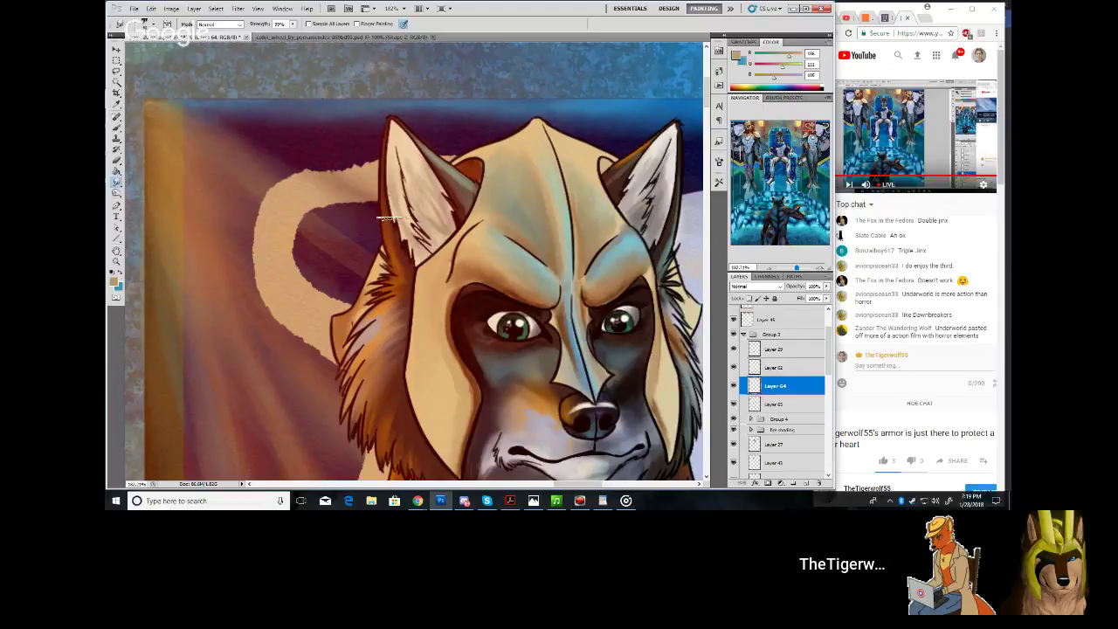
{"action": "left_click_drag", "start_coordinate": [812, 127], "coordinate": [807, 131]}
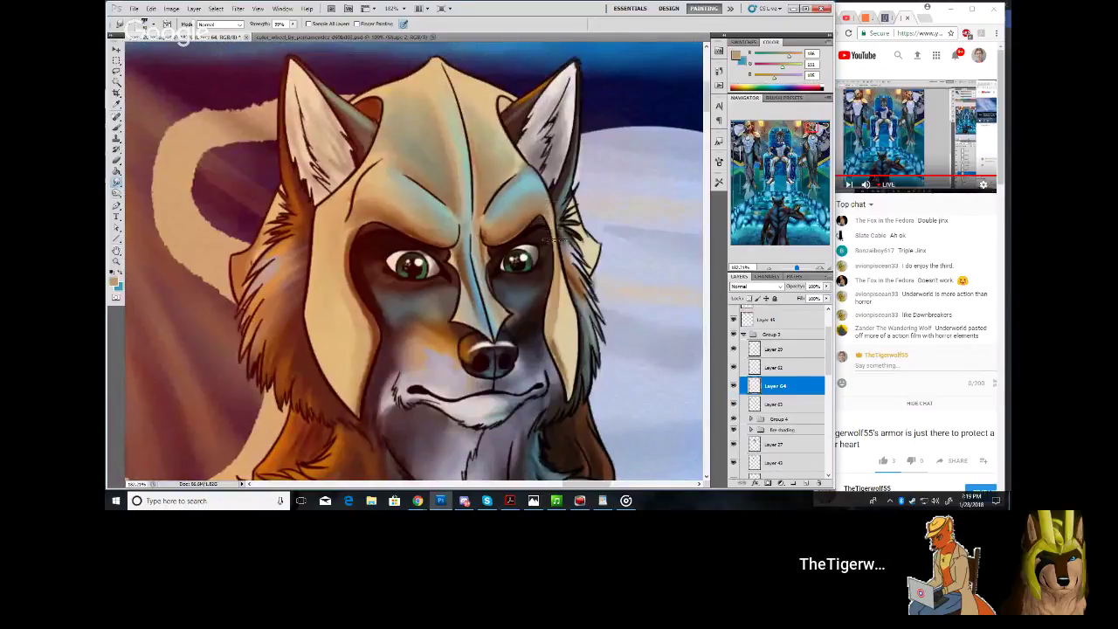
{"action": "left_click", "coordinate": [116, 129]}
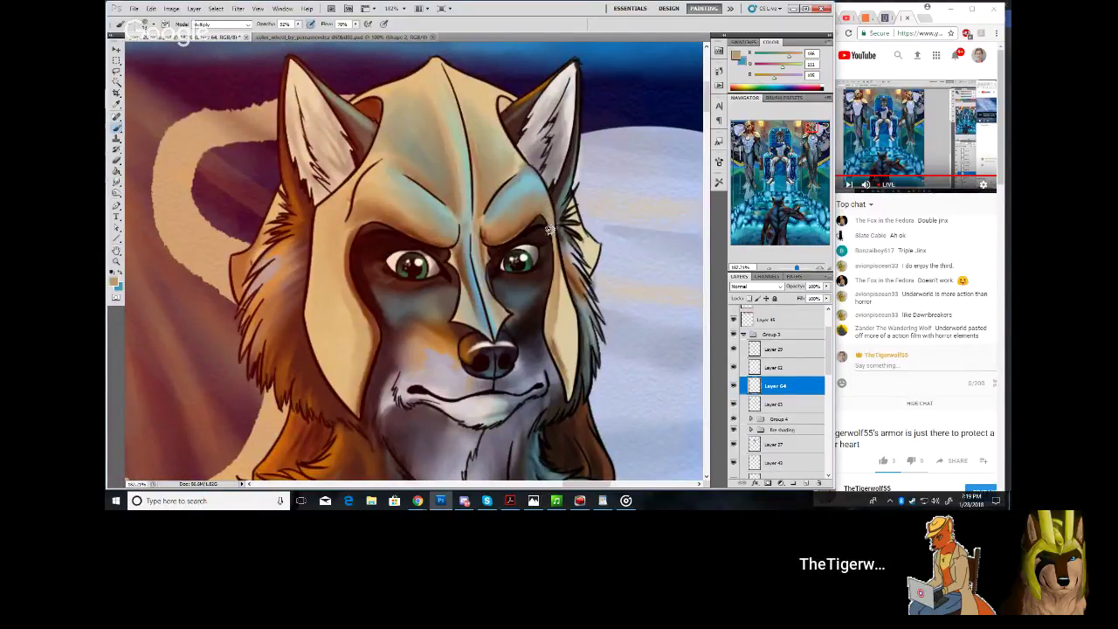
{"action": "mouse_move", "coordinate": [546, 215]}
{"action": "left_mouse_down"}
{"action": "mouse_move", "coordinate": [556, 262]}
{"action": "mouse_move", "coordinate": [551, 224]}
{"action": "mouse_move", "coordinate": [547, 335]}
{"action": "left_mouse_up"}
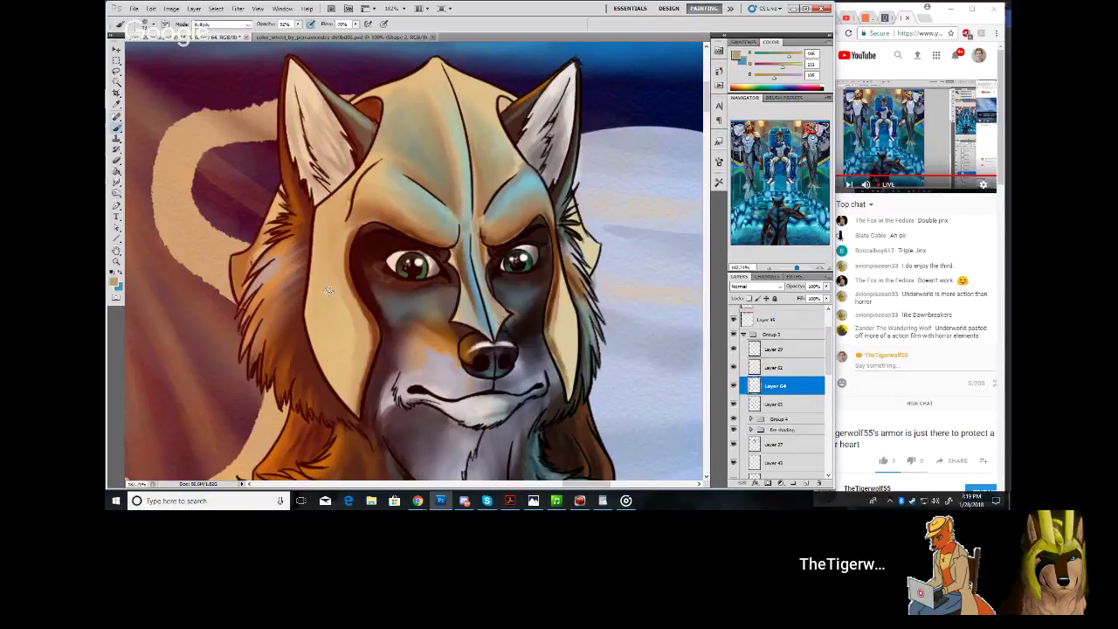
{"action": "mouse_move", "coordinate": [345, 263]}
{"action": "left_mouse_down"}
{"action": "mouse_move", "coordinate": [353, 240]}
{"action": "mouse_move", "coordinate": [345, 262]}
{"action": "mouse_move", "coordinate": [348, 254]}
{"action": "left_mouse_up"}
{"action": "mouse_move", "coordinate": [354, 296]}
{"action": "left_mouse_down"}
{"action": "mouse_move", "coordinate": [377, 333]}
{"action": "mouse_move", "coordinate": [361, 393]}
{"action": "mouse_move", "coordinate": [391, 369]}
{"action": "left_mouse_up"}
{"action": "mouse_move", "coordinate": [551, 357]}
{"action": "left_mouse_down"}
{"action": "mouse_move", "coordinate": [567, 403]}
{"action": "mouse_move", "coordinate": [553, 395]}
{"action": "left_mouse_up"}
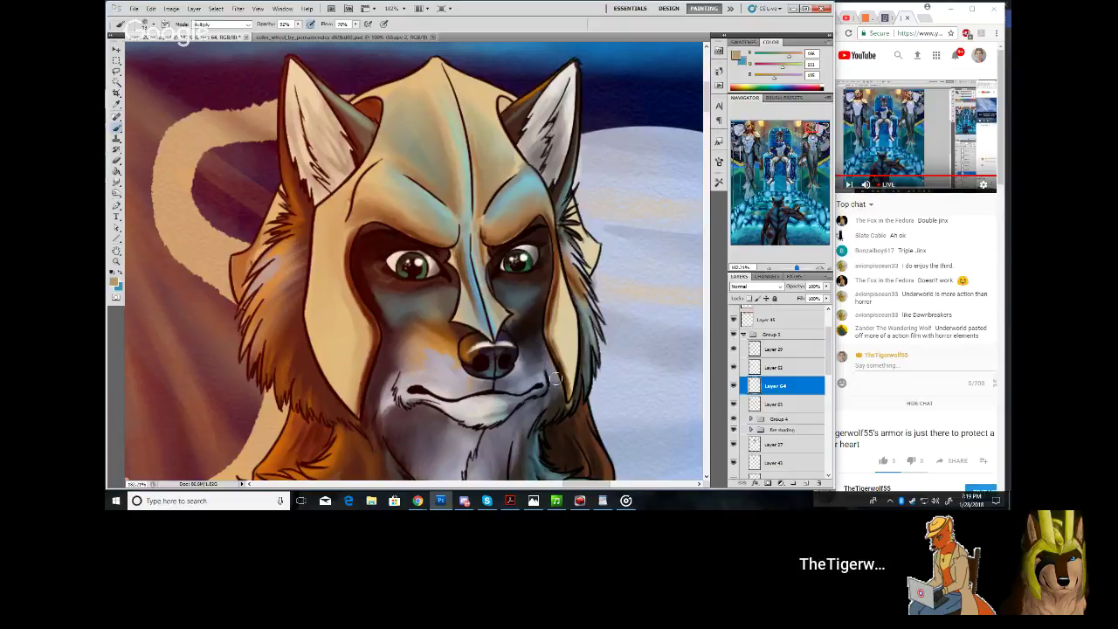
{"action": "left_click_drag", "start_coordinate": [567, 409], "coordinate": [571, 408]}
Paint tan Multiply shading along the lower edges of both brow ridges of the helmet and smudge it into the brow
{"action": "left_click", "coordinate": [546, 114]}
{"action": "mouse_move", "coordinate": [521, 227]}
{"action": "left_mouse_down"}
{"action": "mouse_move", "coordinate": [507, 238]}
{"action": "mouse_move", "coordinate": [537, 216]}
{"action": "mouse_move", "coordinate": [507, 241]}
{"action": "left_mouse_up"}
{"action": "left_click_drag", "start_coordinate": [538, 220], "coordinate": [510, 250]}
{"action": "left_click_drag", "start_coordinate": [437, 240], "coordinate": [458, 228]}
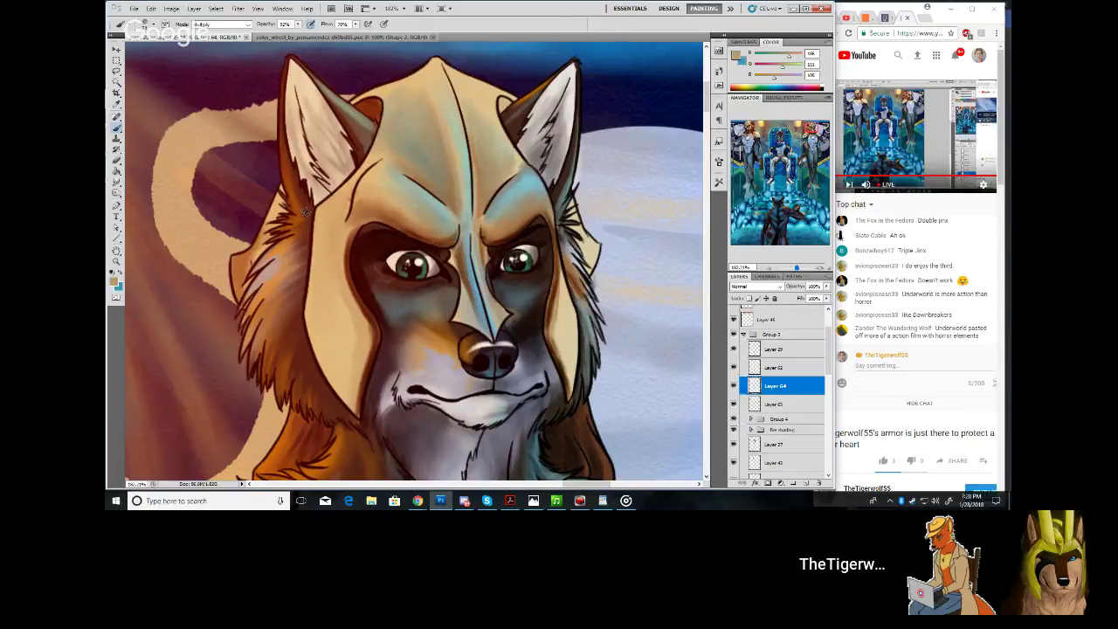
{"action": "left_click", "coordinate": [117, 179]}
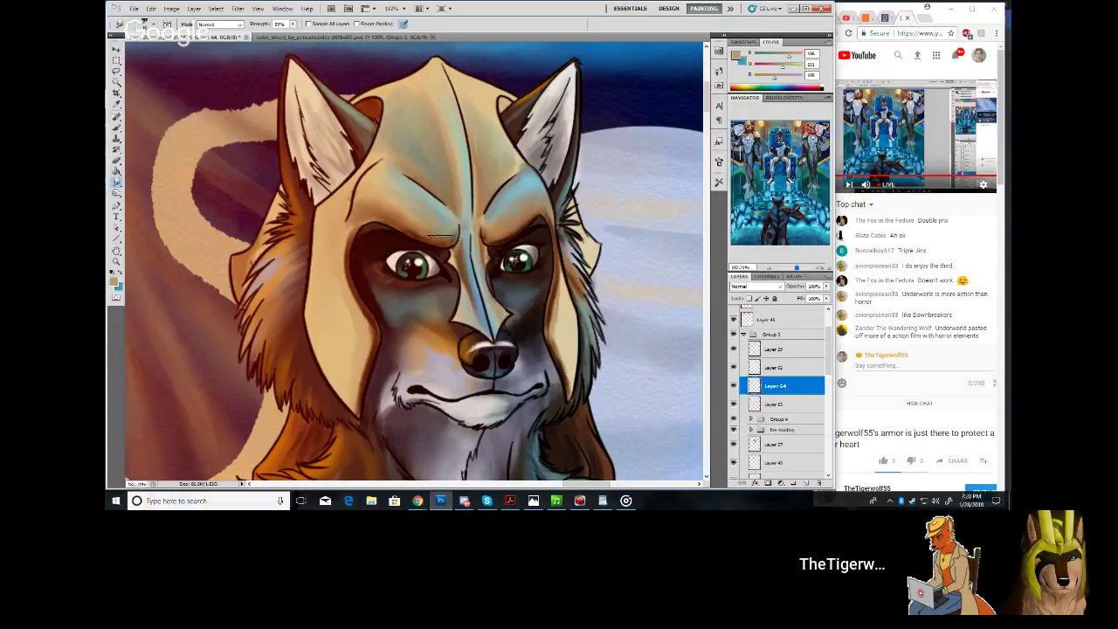
{"action": "mouse_move", "coordinate": [441, 236]}
{"action": "left_mouse_down"}
{"action": "mouse_move", "coordinate": [379, 206]}
{"action": "mouse_move", "coordinate": [430, 228]}
{"action": "mouse_move", "coordinate": [378, 214]}
{"action": "left_mouse_up"}
{"action": "left_click_drag", "start_coordinate": [796, 268], "coordinate": [796, 268]}
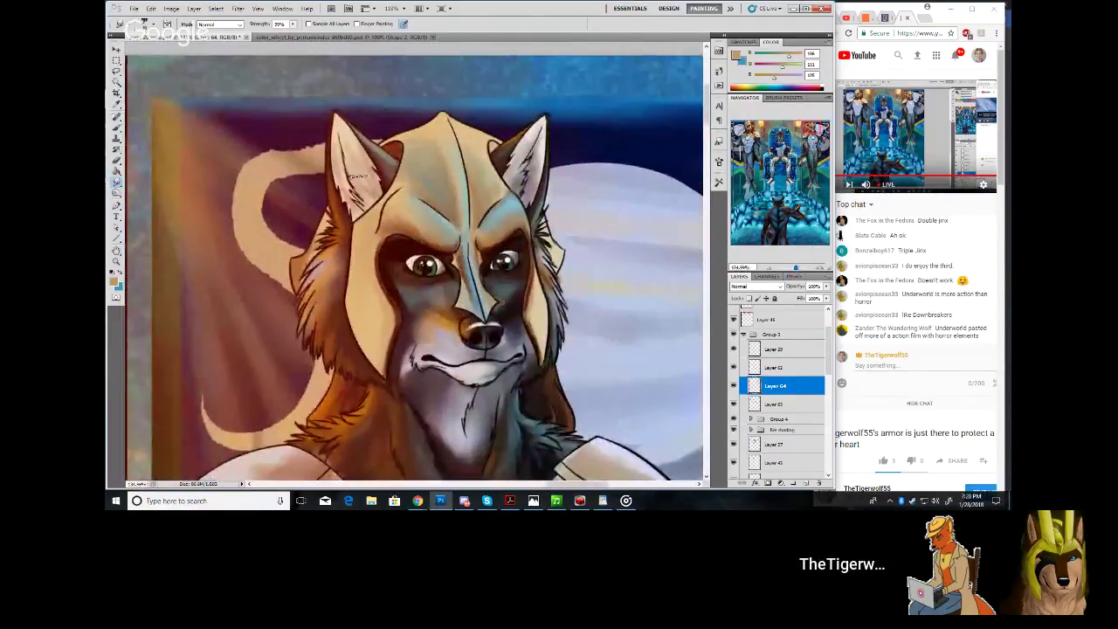
Darken both ear openings of the second guard's helmet with the Multiply brush, and touch up the first guard's ear opening
{"action": "left_click", "coordinate": [116, 129]}
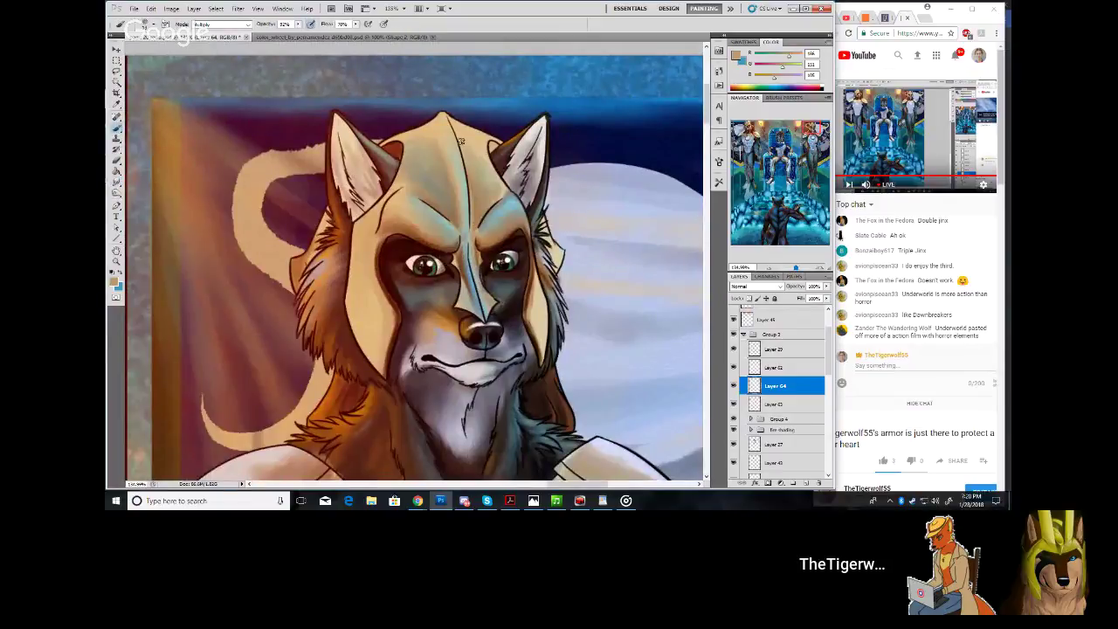
{"action": "left_click_drag", "start_coordinate": [493, 145], "coordinate": [490, 149]}
{"action": "left_click_drag", "start_coordinate": [796, 269], "coordinate": [800, 269]}
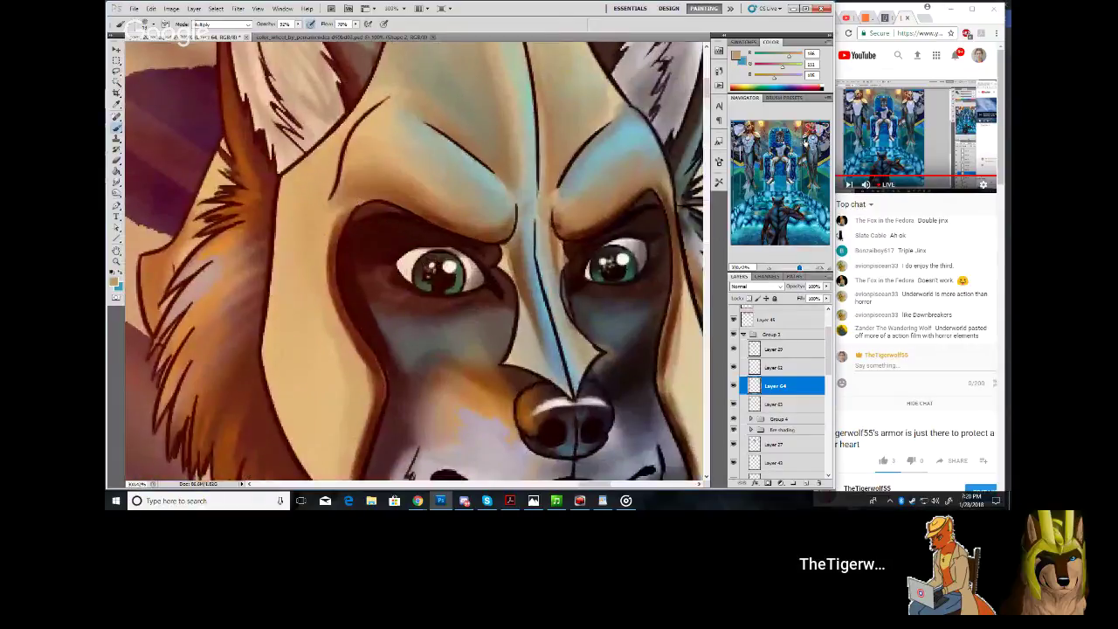
{"action": "left_click_drag", "start_coordinate": [811, 128], "coordinate": [811, 125]}
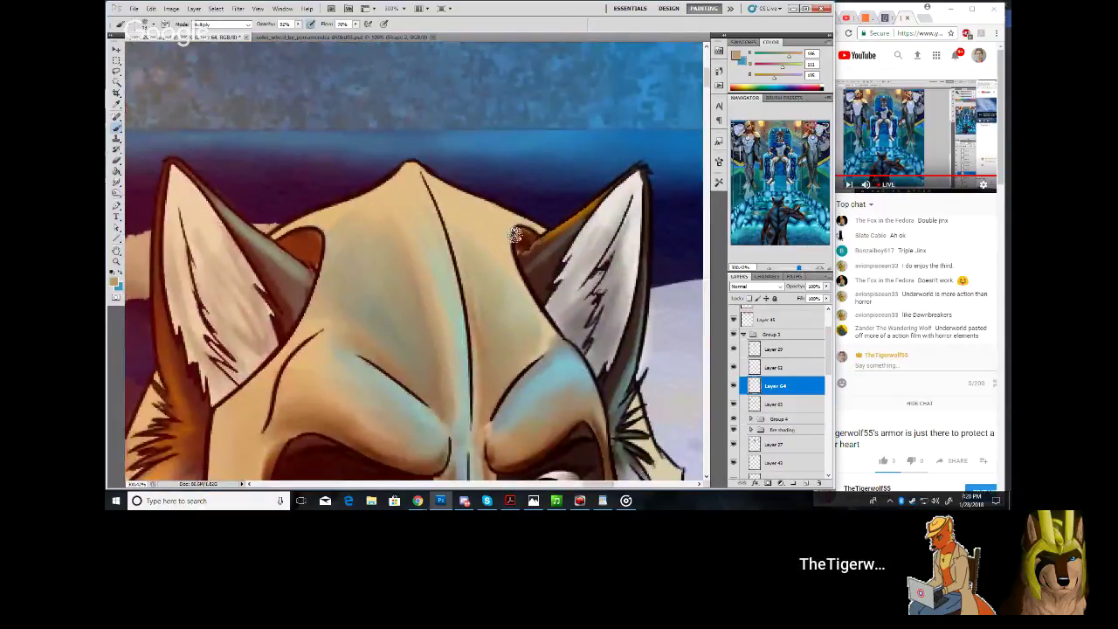
{"action": "mouse_move", "coordinate": [516, 229]}
{"action": "left_mouse_down"}
{"action": "mouse_move", "coordinate": [520, 257]}
{"action": "mouse_move", "coordinate": [524, 246]}
{"action": "mouse_move", "coordinate": [529, 253]}
{"action": "mouse_move", "coordinate": [524, 232]}
{"action": "mouse_move", "coordinate": [513, 238]}
{"action": "left_mouse_up"}
{"action": "mouse_move", "coordinate": [283, 229]}
{"action": "left_mouse_down"}
{"action": "mouse_move", "coordinate": [315, 262]}
{"action": "mouse_move", "coordinate": [309, 242]}
{"action": "mouse_move", "coordinate": [296, 250]}
{"action": "mouse_move", "coordinate": [302, 235]}
{"action": "mouse_move", "coordinate": [312, 250]}
{"action": "mouse_move", "coordinate": [317, 235]}
{"action": "mouse_move", "coordinate": [300, 243]}
{"action": "left_mouse_up"}
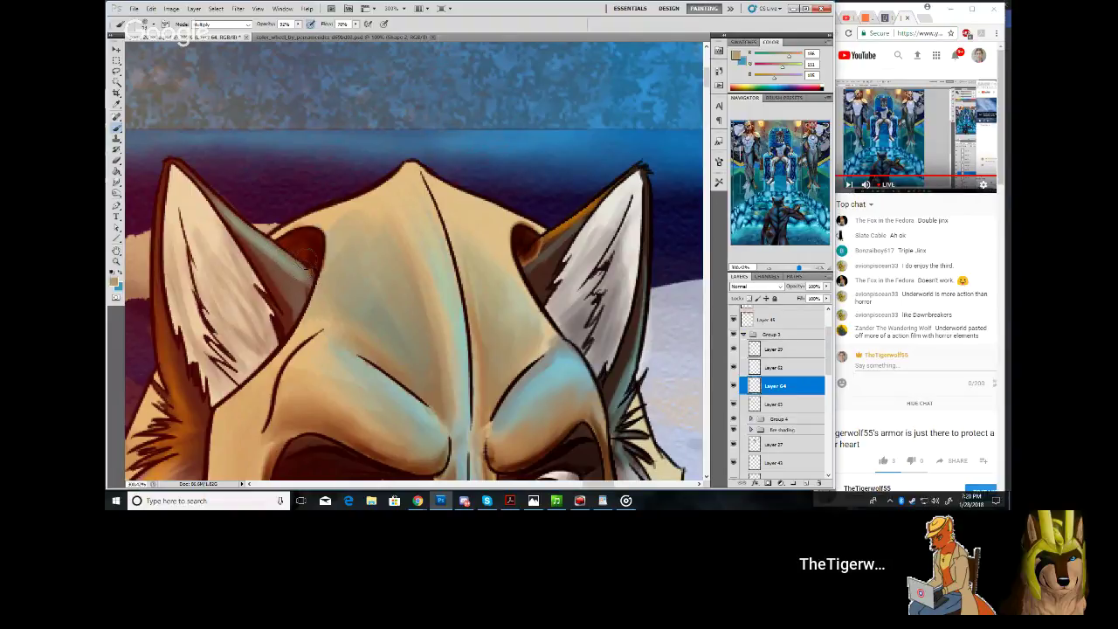
{"action": "left_click_drag", "start_coordinate": [545, 233], "coordinate": [522, 261]}
{"action": "left_click_drag", "start_coordinate": [750, 135], "coordinate": [754, 135]}
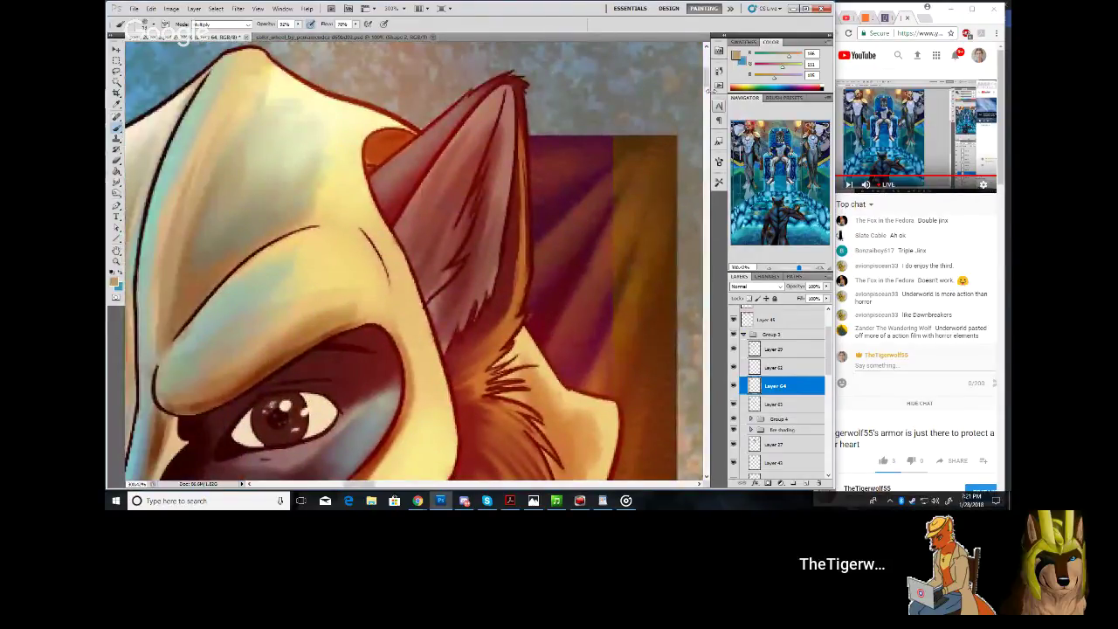
{"action": "left_click_drag", "start_coordinate": [372, 131], "coordinate": [373, 146]}
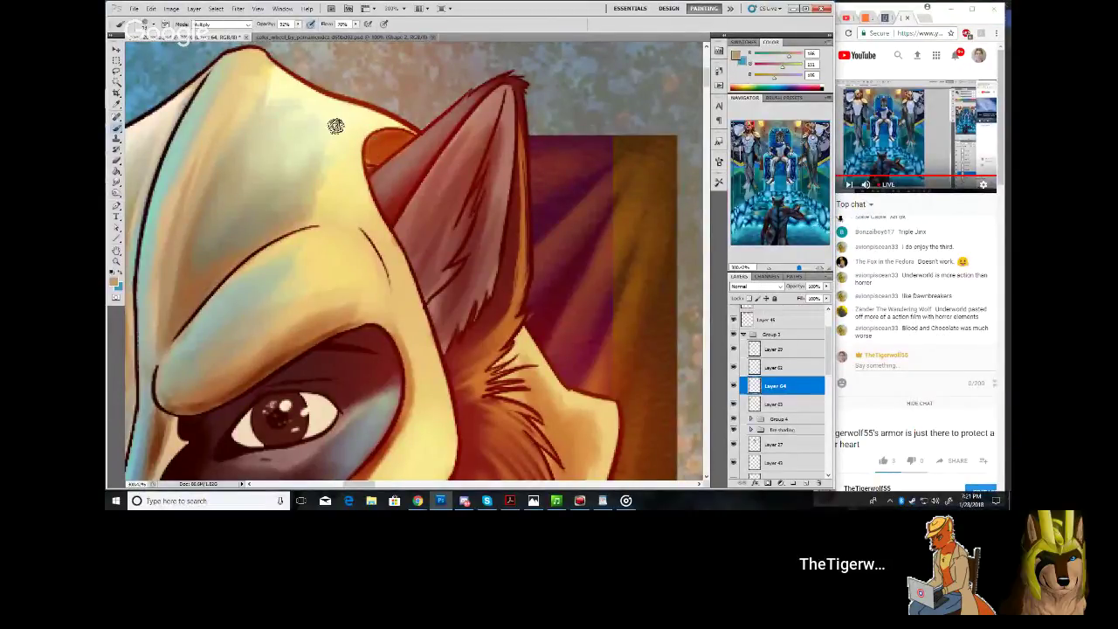
Smudge the dark grey shading along the lower part of the second guard's breastplate into its pale base
{"action": "left_click_drag", "start_coordinate": [751, 123], "coordinate": [810, 130]}
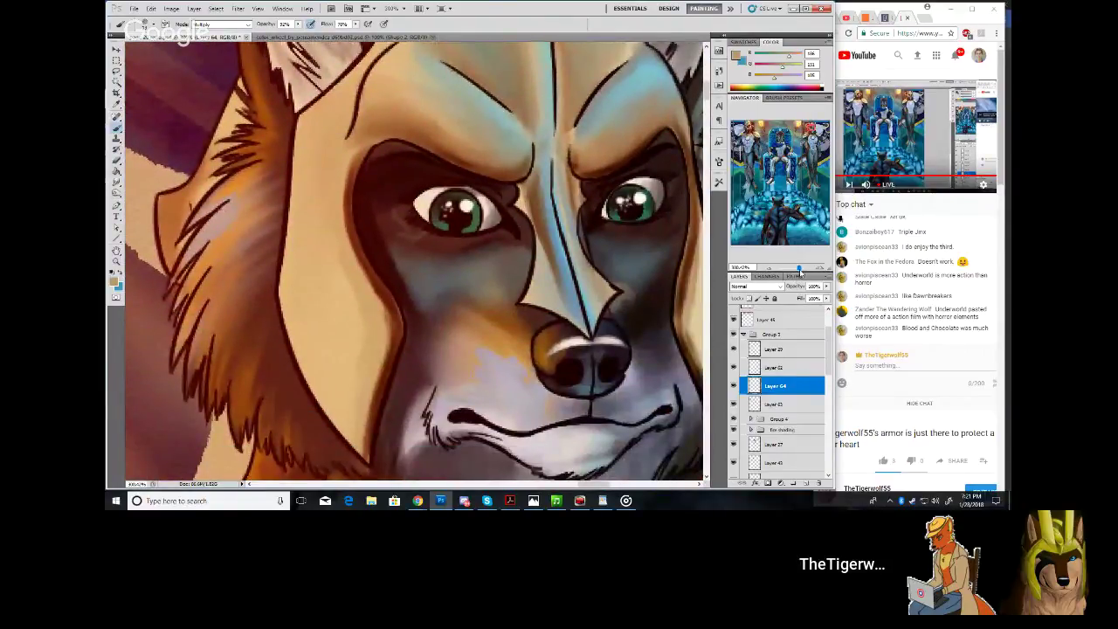
{"action": "left_click_drag", "start_coordinate": [799, 273], "coordinate": [792, 273]}
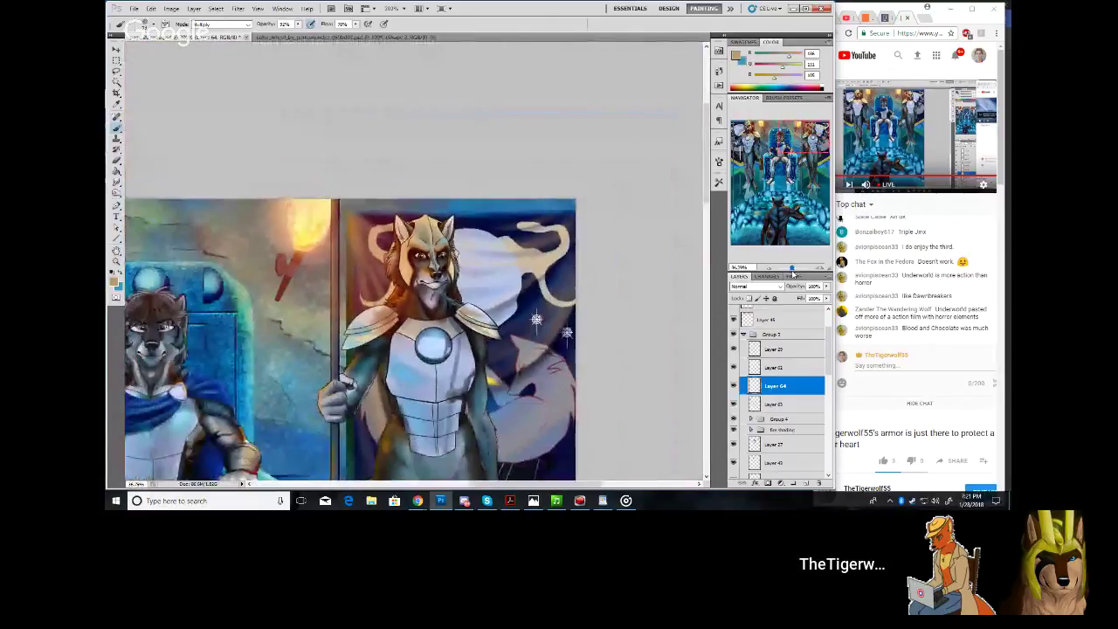
{"action": "left_click_drag", "start_coordinate": [783, 143], "coordinate": [791, 148]}
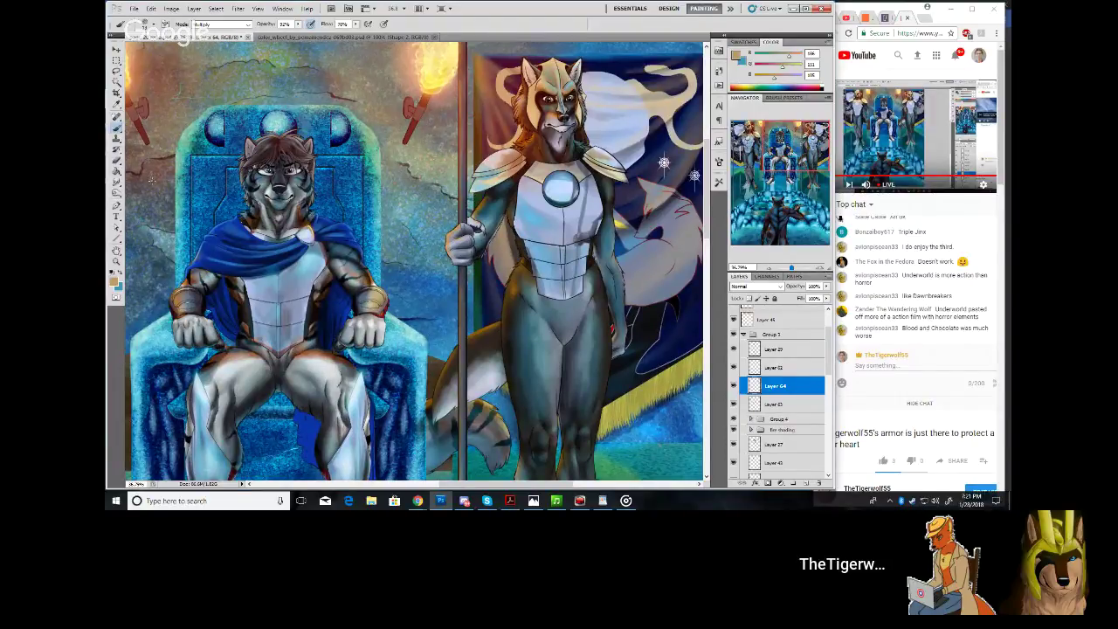
{"action": "left_click", "coordinate": [119, 180]}
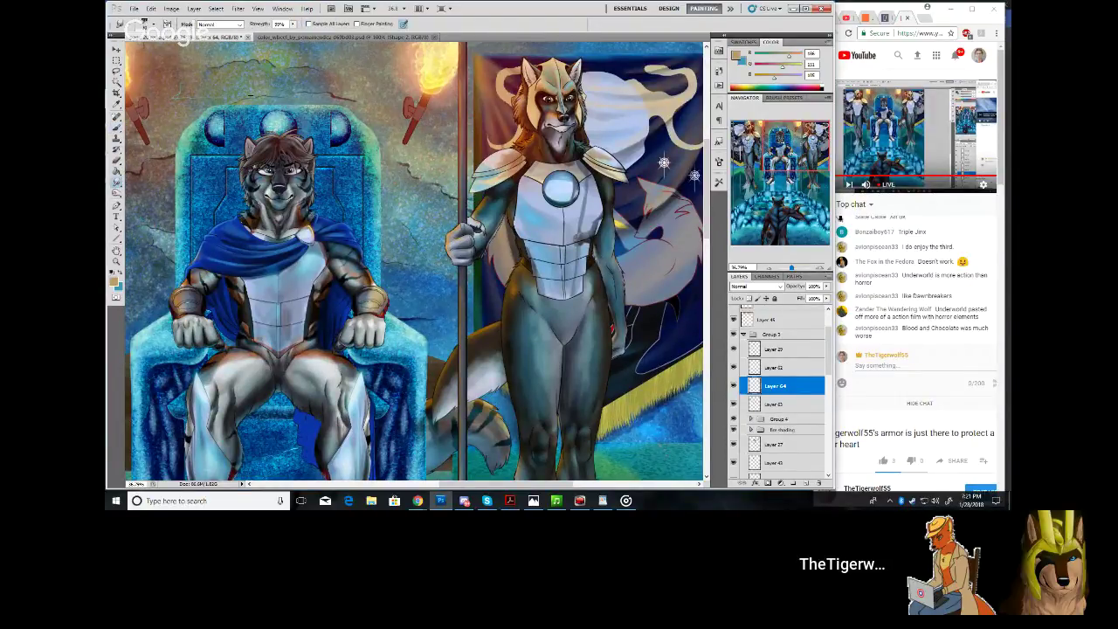
{"action": "left_click", "coordinate": [153, 24]}
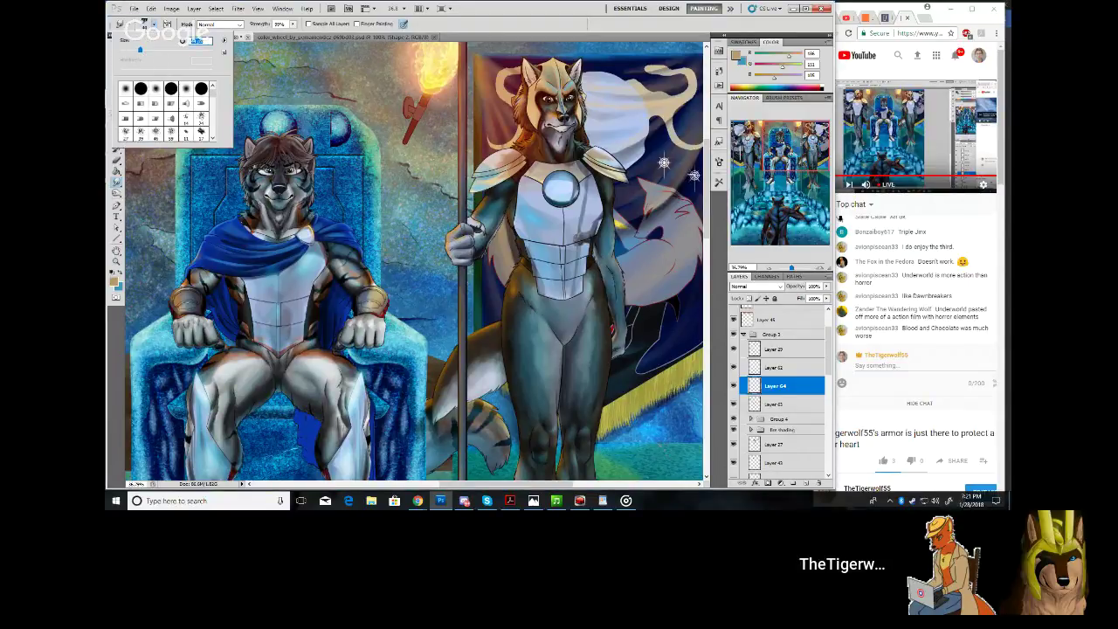
{"action": "left_click_drag", "start_coordinate": [793, 268], "coordinate": [796, 268]}
{"action": "left_click_drag", "start_coordinate": [793, 144], "coordinate": [810, 142]}
{"action": "scroll", "coordinate": [524, 209], "scroll_direction": "up", "scroll_amount": 1}
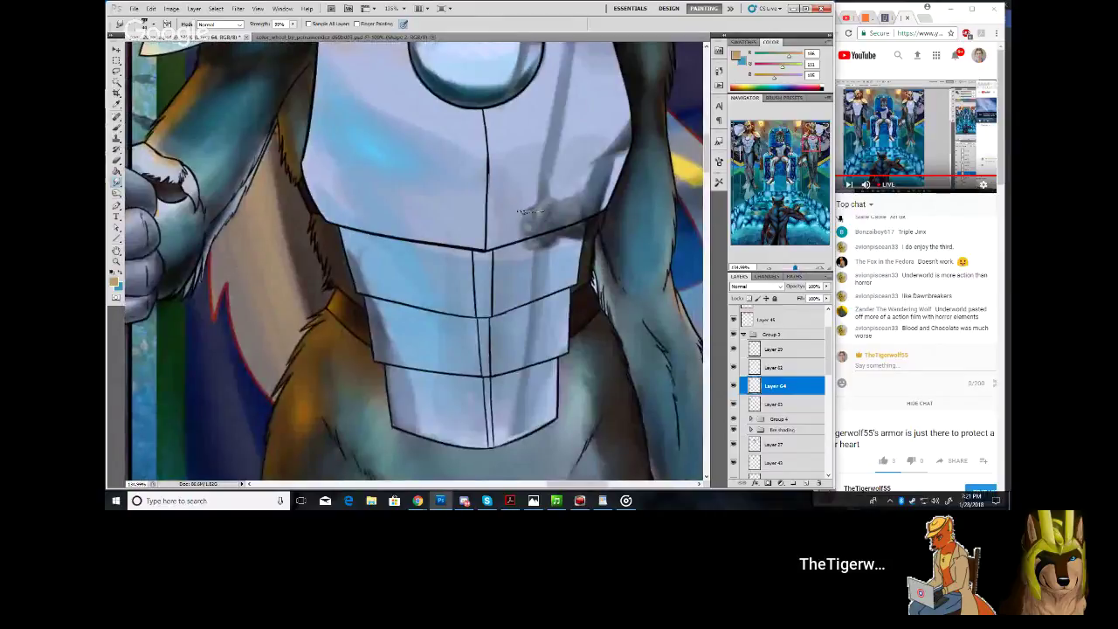
{"action": "mouse_move", "coordinate": [524, 208]}
{"action": "left_mouse_down"}
{"action": "mouse_move", "coordinate": [573, 200]}
{"action": "mouse_move", "coordinate": [513, 223]}
{"action": "mouse_move", "coordinate": [569, 210]}
{"action": "mouse_move", "coordinate": [519, 231]}
{"action": "mouse_move", "coordinate": [606, 200]}
{"action": "mouse_move", "coordinate": [566, 197]}
{"action": "mouse_move", "coordinate": [601, 183]}
{"action": "mouse_move", "coordinate": [564, 186]}
{"action": "mouse_move", "coordinate": [616, 161]}
{"action": "mouse_move", "coordinate": [581, 166]}
{"action": "mouse_move", "coordinate": [626, 144]}
{"action": "mouse_move", "coordinate": [610, 140]}
{"action": "mouse_move", "coordinate": [620, 125]}
{"action": "mouse_move", "coordinate": [628, 133]}
{"action": "mouse_move", "coordinate": [619, 123]}
{"action": "mouse_move", "coordinate": [628, 136]}
{"action": "mouse_move", "coordinate": [599, 176]}
{"action": "left_mouse_up"}
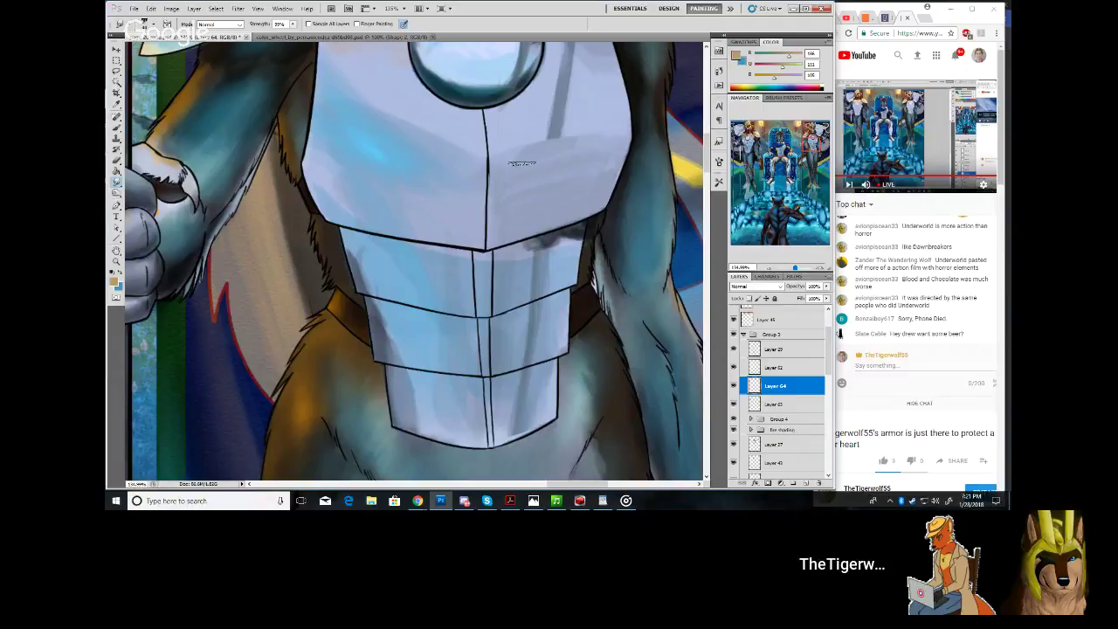
Smudge the shading across the breastplate's shadowed half, from beside the round gem and along the outer edge to the lower rim
{"action": "left_click_drag", "start_coordinate": [811, 144], "coordinate": [811, 136]}
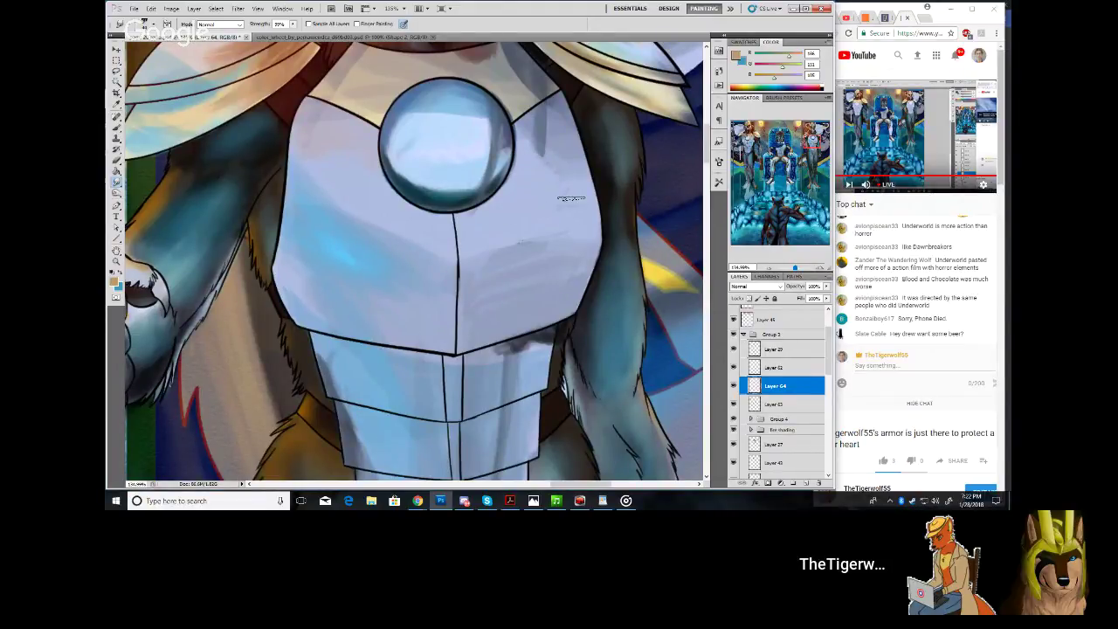
{"action": "mouse_move", "coordinate": [564, 210]}
{"action": "left_mouse_down"}
{"action": "mouse_move", "coordinate": [510, 237]}
{"action": "mouse_move", "coordinate": [570, 227]}
{"action": "mouse_move", "coordinate": [492, 261]}
{"action": "left_mouse_up"}
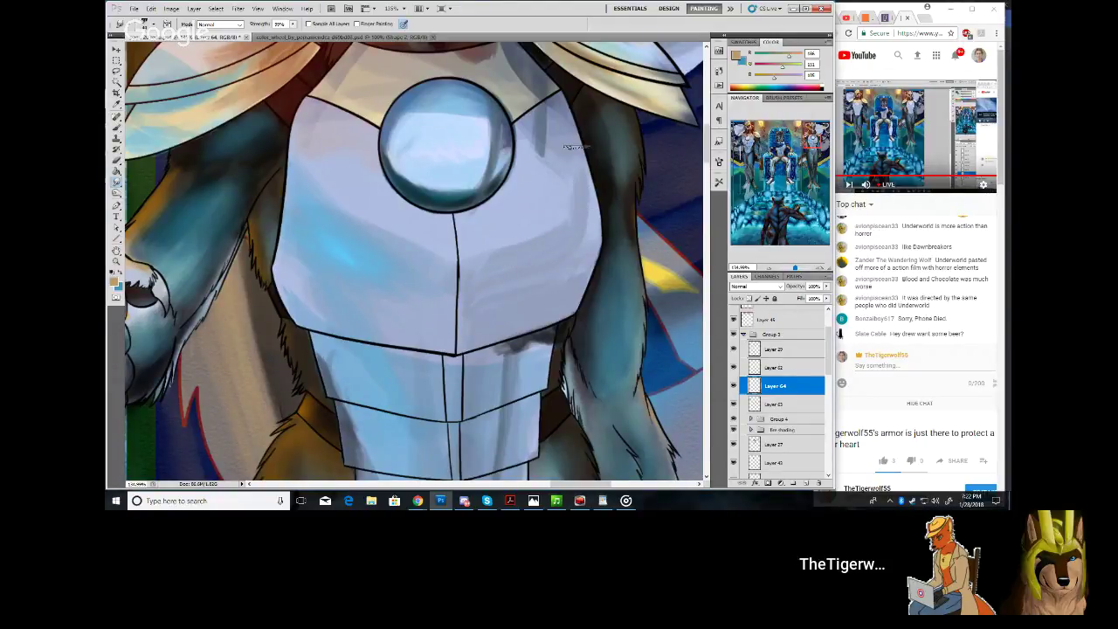
{"action": "left_click_drag", "start_coordinate": [577, 190], "coordinate": [588, 217]}
{"action": "left_click_drag", "start_coordinate": [567, 276], "coordinate": [564, 294]}
{"action": "left_click_drag", "start_coordinate": [588, 221], "coordinate": [559, 301]}
{"action": "left_click_drag", "start_coordinate": [531, 260], "coordinate": [504, 321]}
{"action": "mouse_move", "coordinate": [533, 136]}
{"action": "left_mouse_down"}
{"action": "mouse_move", "coordinate": [548, 159]}
{"action": "mouse_move", "coordinate": [538, 116]}
{"action": "mouse_move", "coordinate": [580, 183]}
{"action": "mouse_move", "coordinate": [573, 153]}
{"action": "left_mouse_up"}
{"action": "mouse_move", "coordinate": [542, 124]}
{"action": "left_mouse_down"}
{"action": "mouse_move", "coordinate": [580, 172]}
{"action": "mouse_move", "coordinate": [559, 155]}
{"action": "mouse_move", "coordinate": [563, 144]}
{"action": "left_mouse_up"}
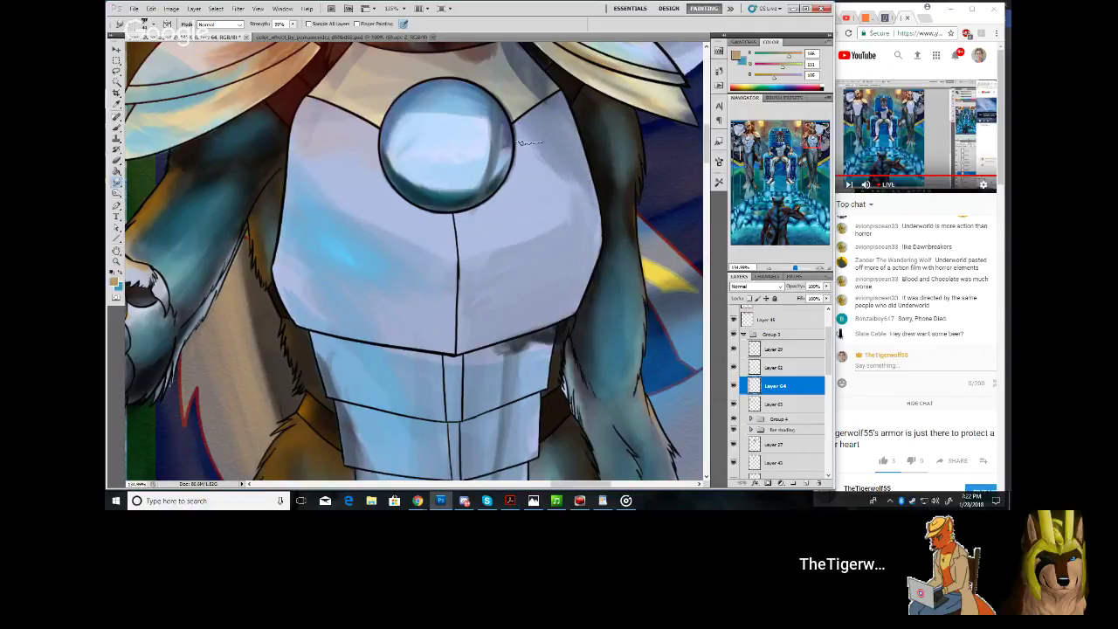
{"action": "left_click_drag", "start_coordinate": [529, 143], "coordinate": [590, 189]}
Smudge the dark patch on the top abdominal plate into an even shadow beneath the breastplate rim
{"action": "mouse_move", "coordinate": [809, 141]}
{"action": "left_mouse_down"}
{"action": "mouse_move", "coordinate": [807, 129]}
{"action": "mouse_move", "coordinate": [803, 141]}
{"action": "left_mouse_up"}
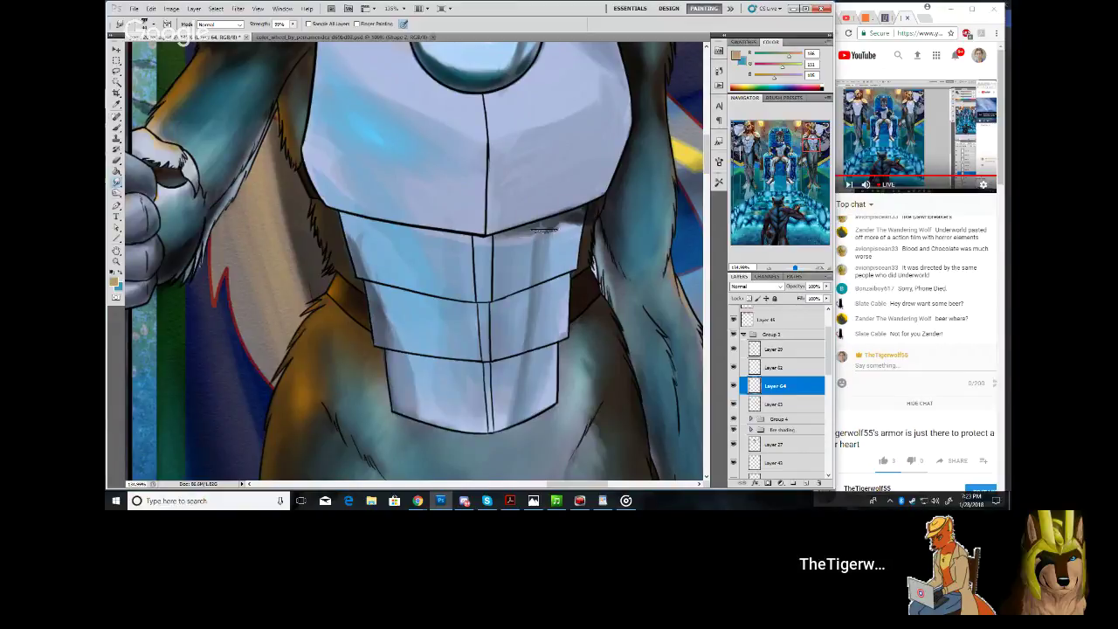
{"action": "mouse_move", "coordinate": [538, 233]}
{"action": "left_mouse_down"}
{"action": "mouse_move", "coordinate": [577, 218]}
{"action": "mouse_move", "coordinate": [564, 215]}
{"action": "left_mouse_up"}
{"action": "left_click_drag", "start_coordinate": [483, 241], "coordinate": [478, 239]}
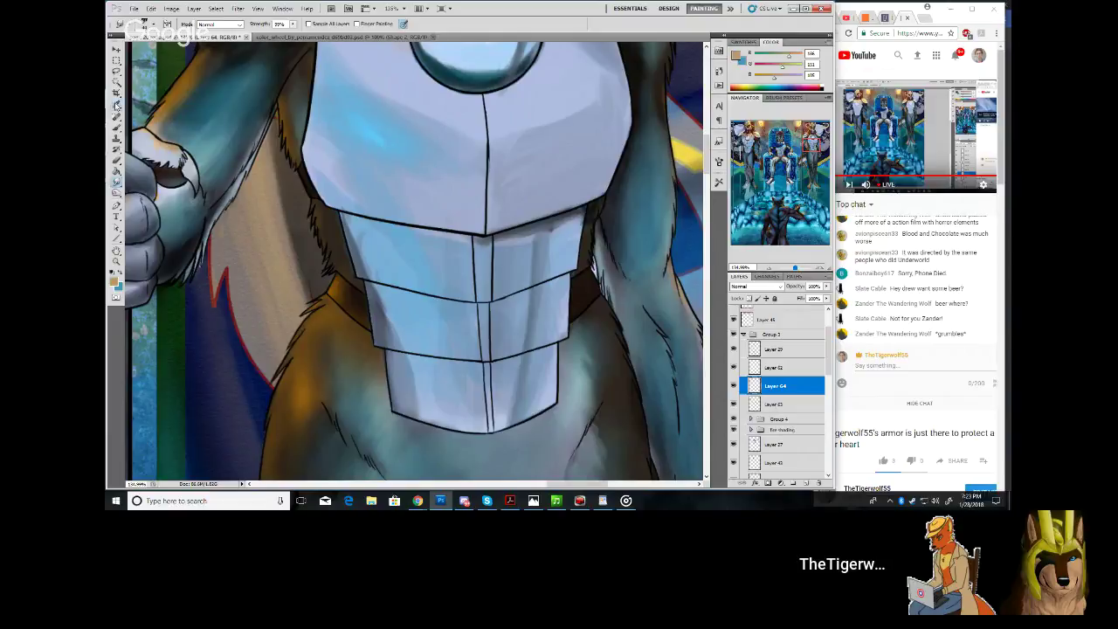
Sample the dark blue-grey beneath the breastplate and paint Multiply shadows under the rims of the breastplate and abdominal plates
{"action": "left_click", "coordinate": [117, 103]}
{"action": "left_click", "coordinate": [527, 225]}
{"action": "left_click", "coordinate": [524, 225]}
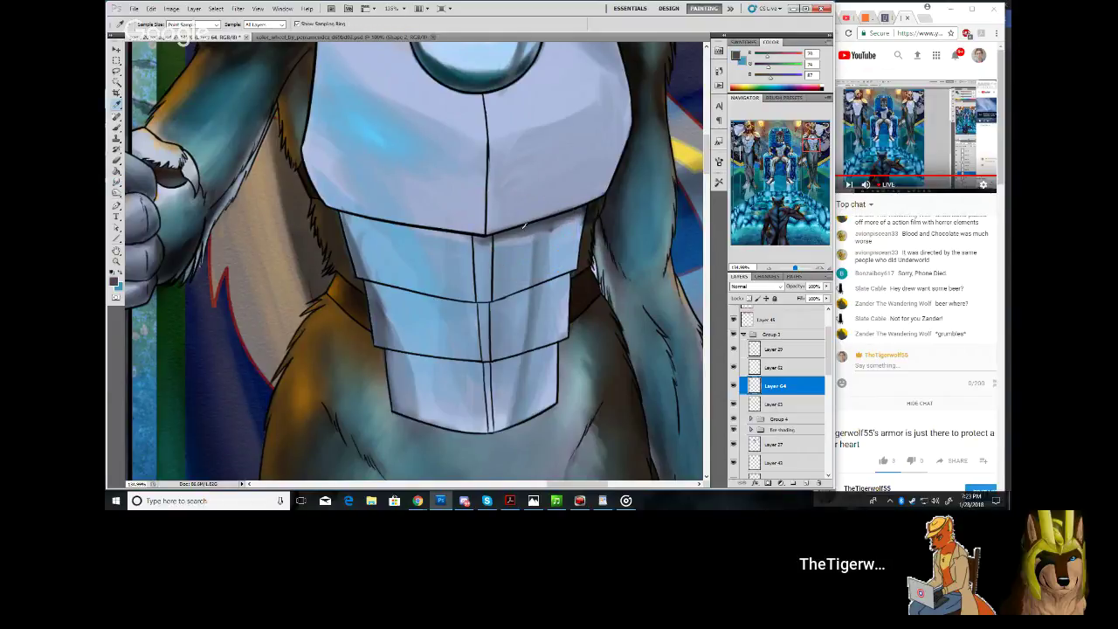
{"action": "left_click", "coordinate": [117, 128]}
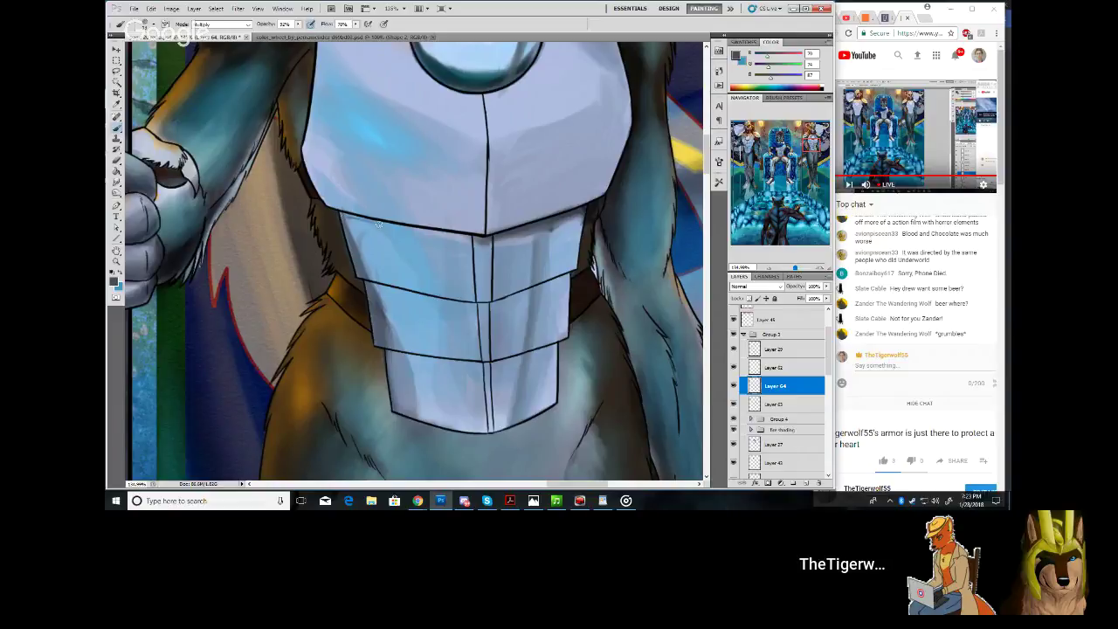
{"action": "mouse_move", "coordinate": [391, 225]}
{"action": "left_mouse_down"}
{"action": "mouse_move", "coordinate": [421, 231]}
{"action": "mouse_move", "coordinate": [375, 220]}
{"action": "mouse_move", "coordinate": [470, 239]}
{"action": "left_mouse_up"}
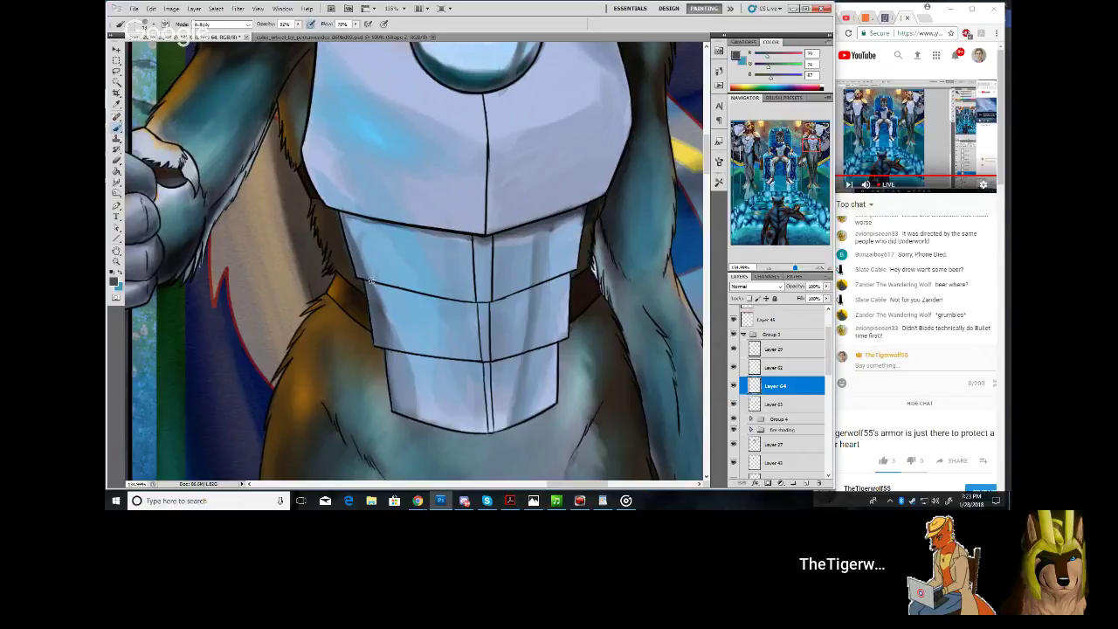
{"action": "left_click_drag", "start_coordinate": [362, 280], "coordinate": [443, 303]}
{"action": "left_click_drag", "start_coordinate": [376, 282], "coordinate": [470, 305]}
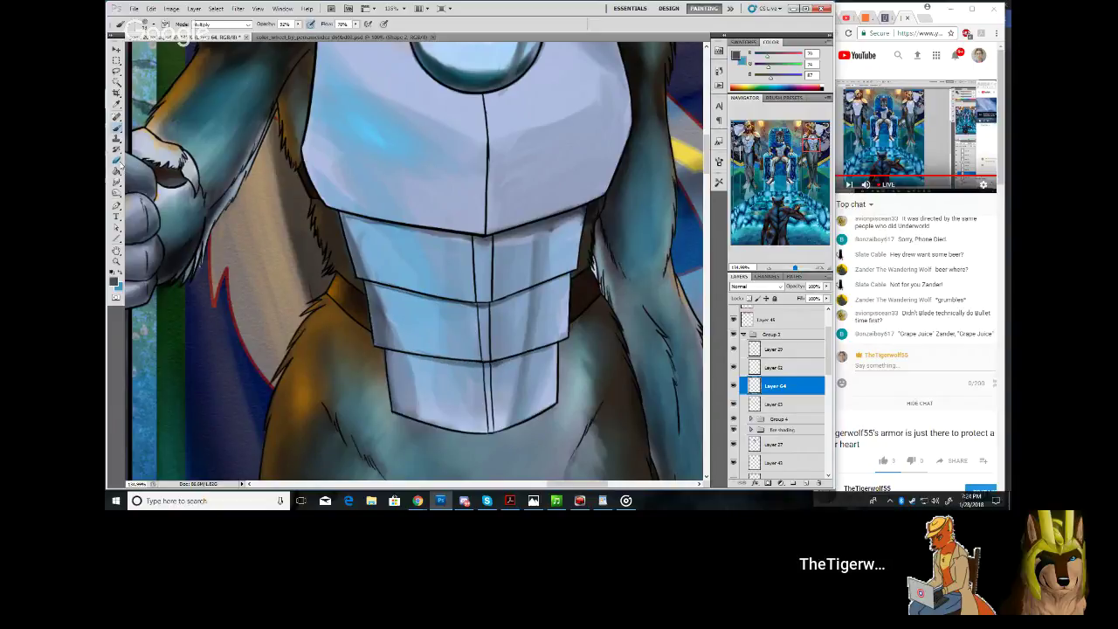
Smudge the shadows at the centre of the bottom abdominal plate and beneath the breastplate's shadowed lower rim
{"action": "key", "text": "r"}
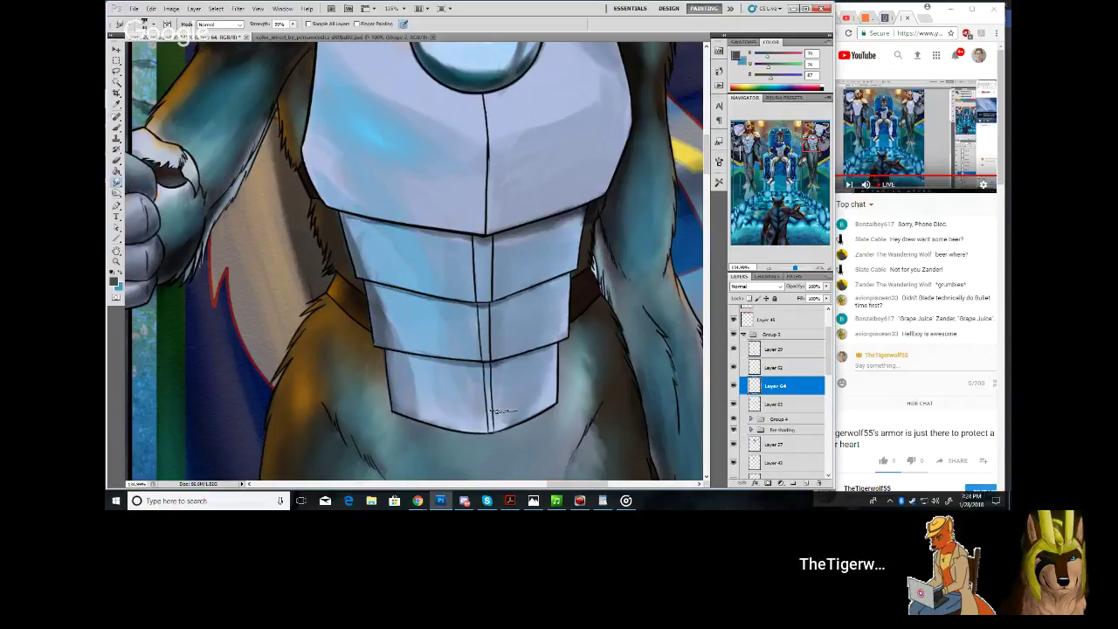
{"action": "mouse_move", "coordinate": [496, 416]}
{"action": "left_mouse_down"}
{"action": "mouse_move", "coordinate": [527, 408]}
{"action": "mouse_move", "coordinate": [535, 381]}
{"action": "mouse_move", "coordinate": [493, 385]}
{"action": "mouse_move", "coordinate": [509, 411]}
{"action": "left_mouse_up"}
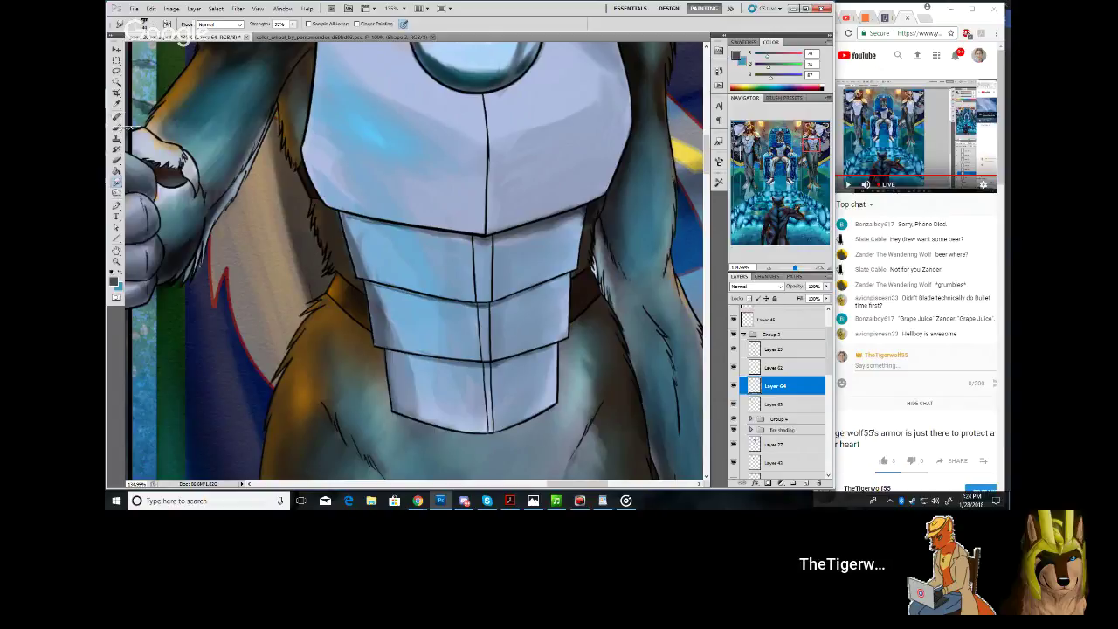
{"action": "left_click", "coordinate": [119, 130]}
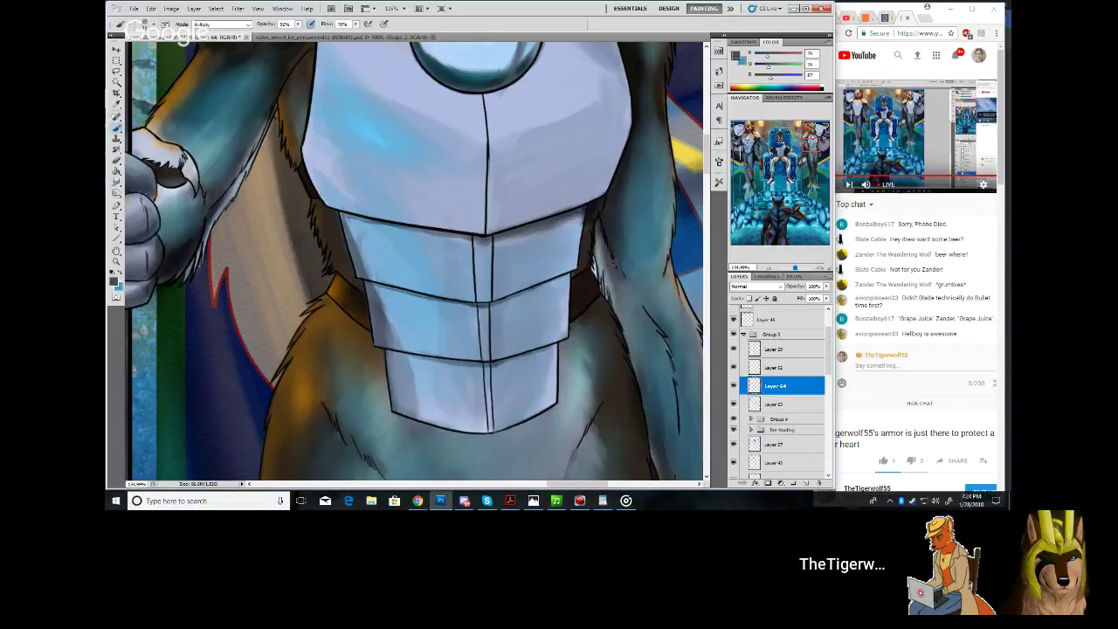
{"action": "left_click_drag", "start_coordinate": [795, 267], "coordinate": [793, 260]}
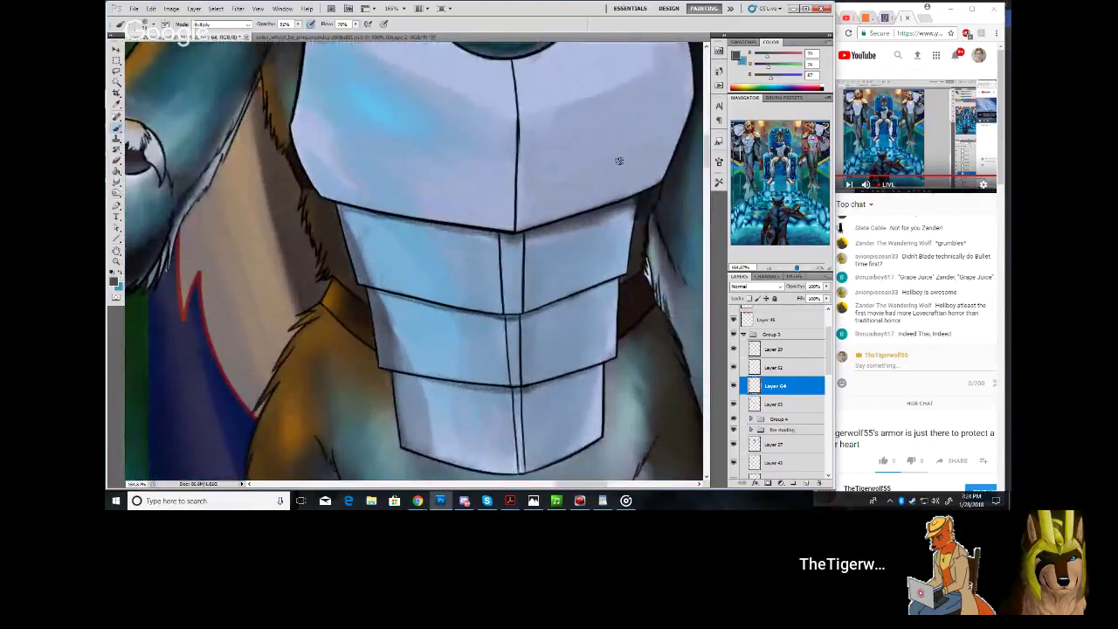
{"action": "key", "text": "r"}
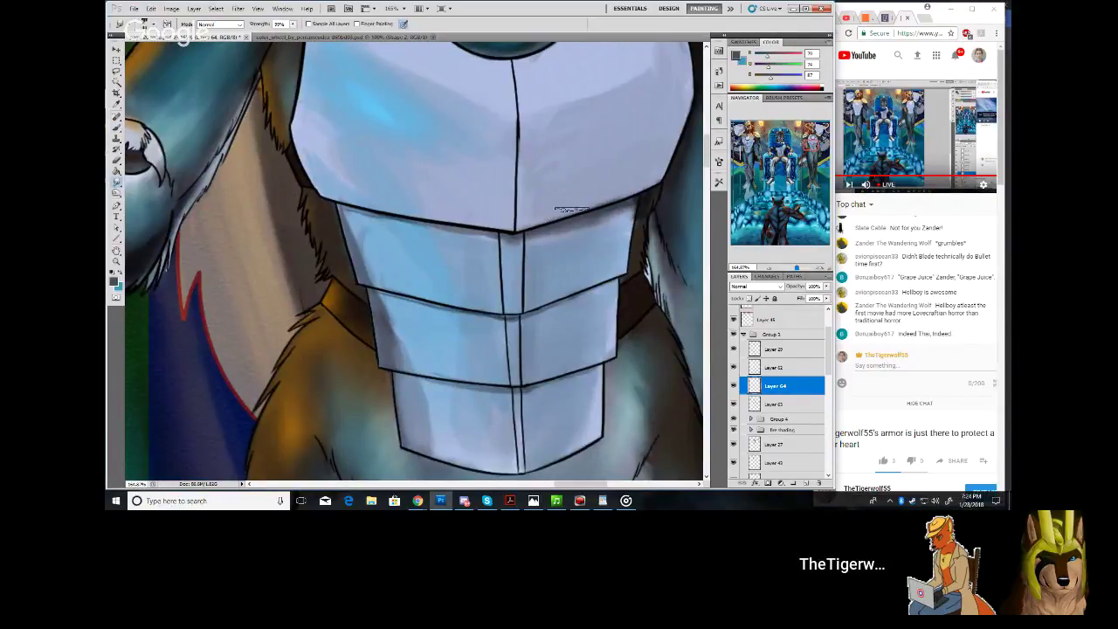
{"action": "mouse_move", "coordinate": [600, 200]}
{"action": "left_mouse_down"}
{"action": "mouse_move", "coordinate": [651, 172]}
{"action": "mouse_move", "coordinate": [491, 225]}
{"action": "left_mouse_up"}
Sample teal from the guard's forearm and paint it in Normal mode along the breastplate's outer edge down to the lower rim
{"action": "left_click_drag", "start_coordinate": [803, 147], "coordinate": [795, 143]}
{"action": "left_click", "coordinate": [117, 129]}
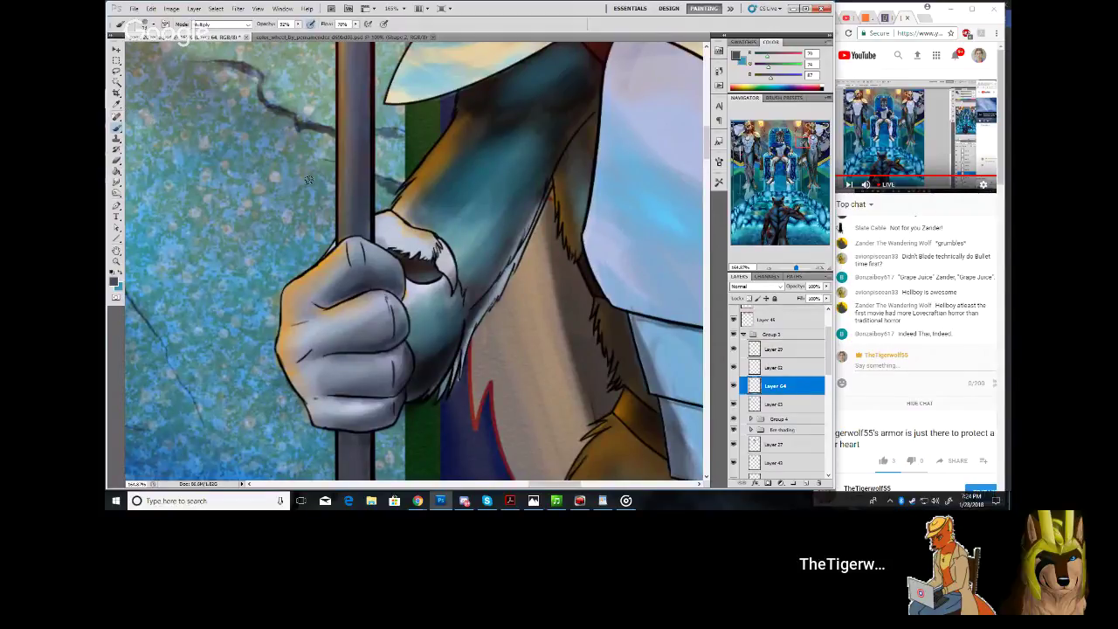
{"action": "left_click", "coordinate": [478, 254], "text": "alt"}
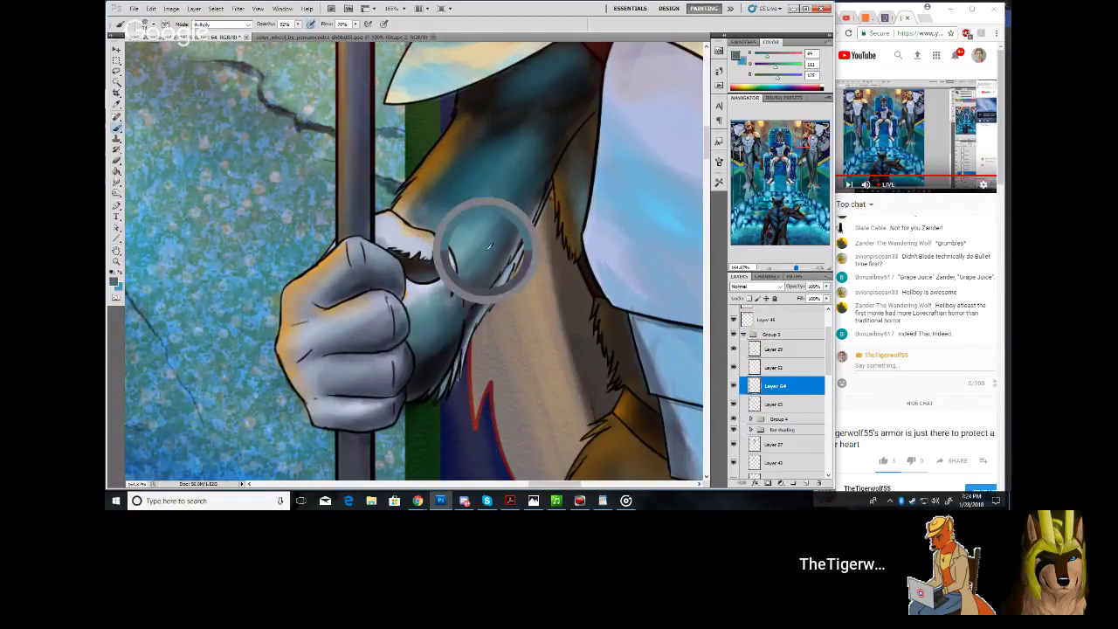
{"action": "left_click", "coordinate": [154, 24]}
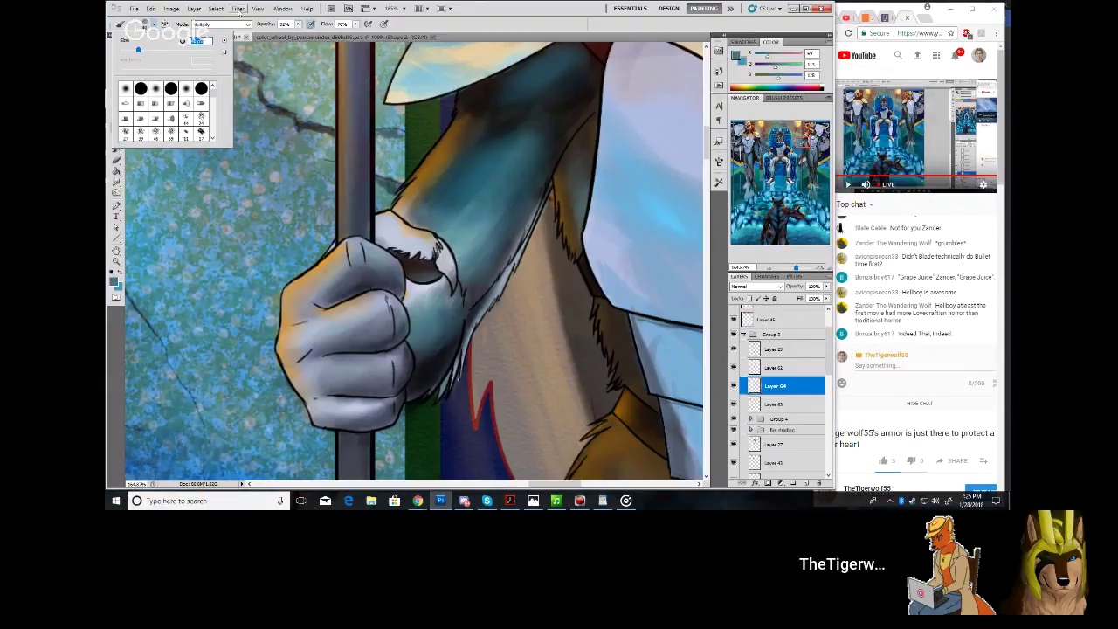
{"action": "left_click", "coordinate": [246, 27]}
{"action": "left_click", "coordinate": [241, 34]}
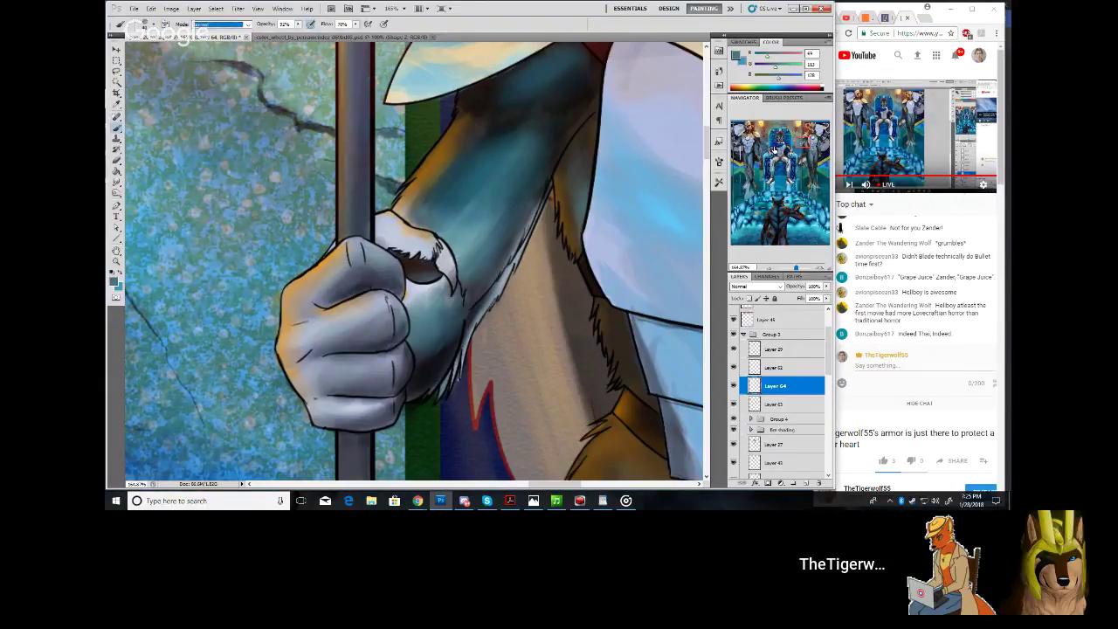
{"action": "left_click_drag", "start_coordinate": [794, 140], "coordinate": [800, 143]}
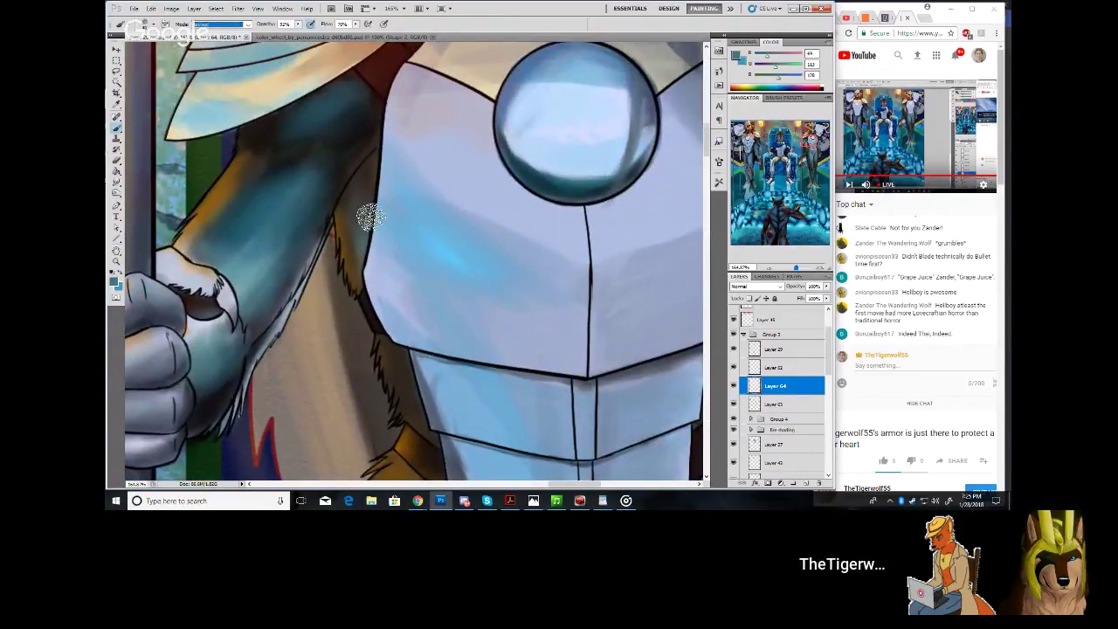
{"action": "mouse_move", "coordinate": [377, 183]}
{"action": "left_mouse_down"}
{"action": "mouse_move", "coordinate": [395, 314]}
{"action": "mouse_move", "coordinate": [369, 271]}
{"action": "mouse_move", "coordinate": [411, 321]}
{"action": "mouse_move", "coordinate": [398, 259]}
{"action": "mouse_move", "coordinate": [387, 264]}
{"action": "mouse_move", "coordinate": [445, 351]}
{"action": "mouse_move", "coordinate": [408, 315]}
{"action": "mouse_move", "coordinate": [423, 338]}
{"action": "mouse_move", "coordinate": [401, 332]}
{"action": "mouse_move", "coordinate": [366, 279]}
{"action": "mouse_move", "coordinate": [381, 311]}
{"action": "mouse_move", "coordinate": [396, 337]}
{"action": "mouse_move", "coordinate": [406, 340]}
{"action": "mouse_move", "coordinate": [390, 307]}
{"action": "mouse_move", "coordinate": [434, 345]}
{"action": "mouse_move", "coordinate": [387, 254]}
{"action": "mouse_move", "coordinate": [406, 287]}
{"action": "mouse_move", "coordinate": [394, 280]}
{"action": "mouse_move", "coordinate": [444, 347]}
{"action": "mouse_move", "coordinate": [397, 266]}
{"action": "mouse_move", "coordinate": [455, 348]}
{"action": "mouse_move", "coordinate": [425, 328]}
{"action": "mouse_move", "coordinate": [465, 362]}
{"action": "mouse_move", "coordinate": [411, 324]}
{"action": "mouse_move", "coordinate": [397, 275]}
{"action": "mouse_move", "coordinate": [462, 362]}
{"action": "left_mouse_up"}
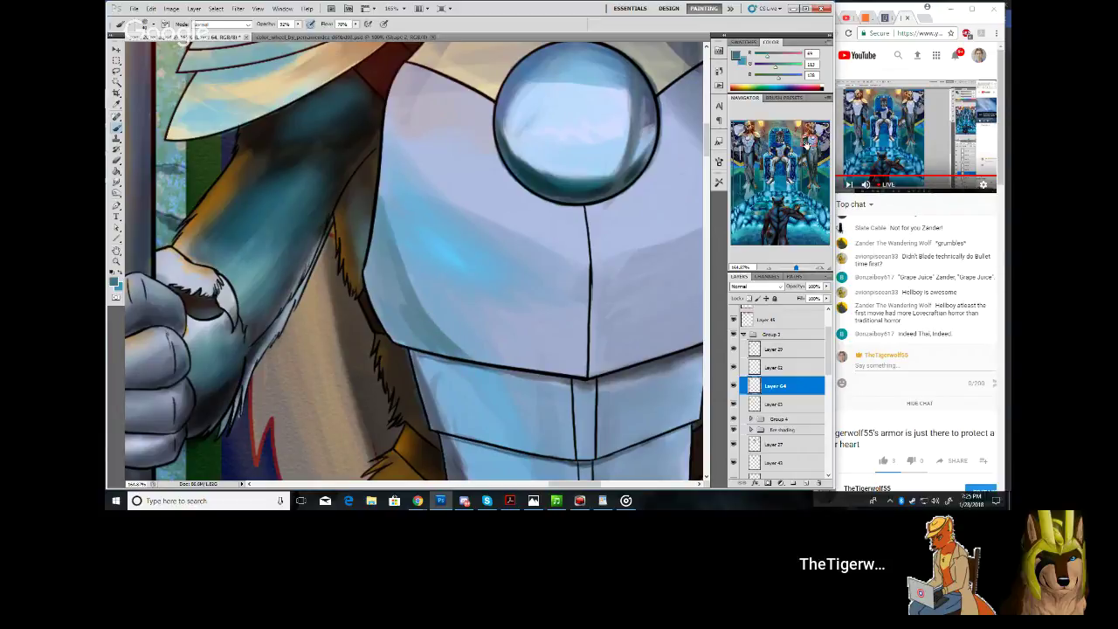
Paint a teal reflection across the top abdominal plate and dab pale grey sampled from the gripping hand into it
{"action": "left_click_drag", "start_coordinate": [811, 140], "coordinate": [811, 141]}
{"action": "mouse_move", "coordinate": [529, 230]}
{"action": "left_mouse_down"}
{"action": "mouse_move", "coordinate": [491, 234]}
{"action": "mouse_move", "coordinate": [501, 252]}
{"action": "mouse_move", "coordinate": [556, 244]}
{"action": "mouse_move", "coordinate": [605, 280]}
{"action": "mouse_move", "coordinate": [573, 259]}
{"action": "mouse_move", "coordinate": [526, 255]}
{"action": "mouse_move", "coordinate": [495, 228]}
{"action": "mouse_move", "coordinate": [529, 256]}
{"action": "mouse_move", "coordinate": [620, 274]}
{"action": "mouse_move", "coordinate": [606, 281]}
{"action": "mouse_move", "coordinate": [591, 260]}
{"action": "mouse_move", "coordinate": [623, 283]}
{"action": "mouse_move", "coordinate": [593, 285]}
{"action": "mouse_move", "coordinate": [608, 265]}
{"action": "mouse_move", "coordinate": [577, 278]}
{"action": "mouse_move", "coordinate": [509, 250]}
{"action": "mouse_move", "coordinate": [535, 259]}
{"action": "mouse_move", "coordinate": [544, 242]}
{"action": "mouse_move", "coordinate": [597, 258]}
{"action": "mouse_move", "coordinate": [608, 277]}
{"action": "mouse_move", "coordinate": [582, 283]}
{"action": "mouse_move", "coordinate": [617, 296]}
{"action": "mouse_move", "coordinate": [582, 295]}
{"action": "mouse_move", "coordinate": [543, 268]}
{"action": "mouse_move", "coordinate": [582, 270]}
{"action": "left_mouse_up"}
{"action": "key", "text": "i"}
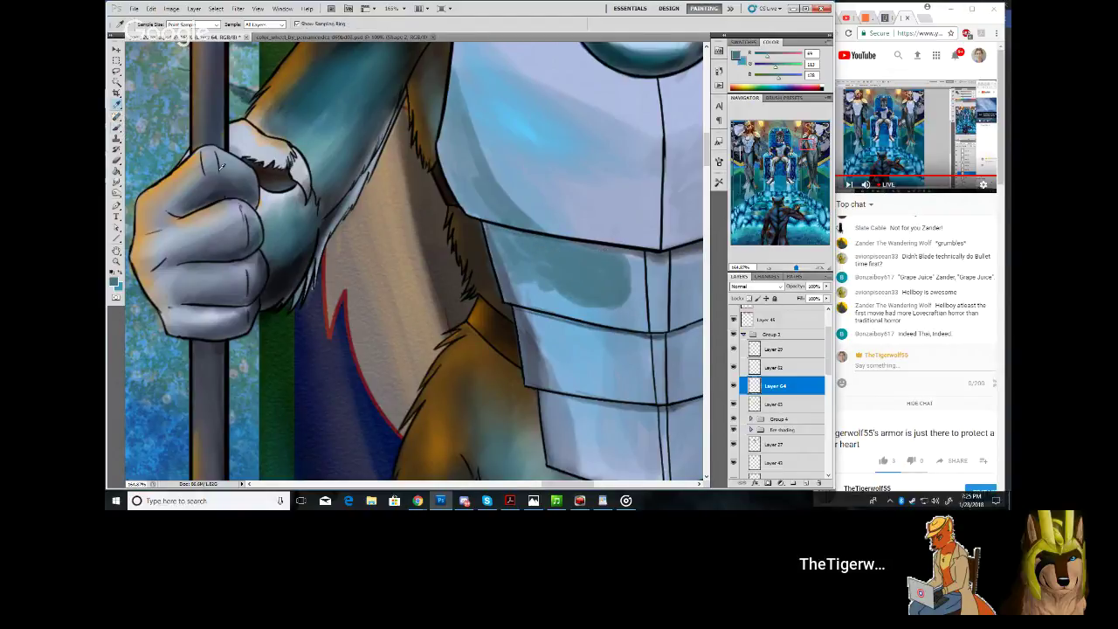
{"action": "left_click", "coordinate": [260, 190]}
{"action": "key", "text": "b"}
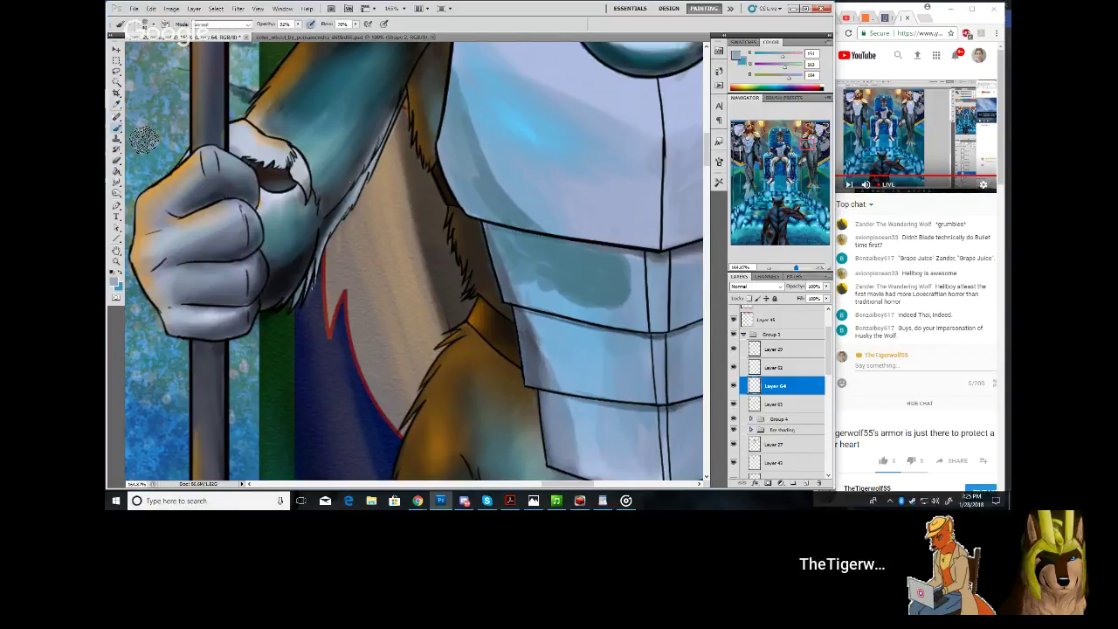
{"action": "mouse_move", "coordinate": [591, 269]}
{"action": "left_mouse_down"}
{"action": "mouse_move", "coordinate": [610, 275]}
{"action": "mouse_move", "coordinate": [577, 262]}
{"action": "left_mouse_up"}
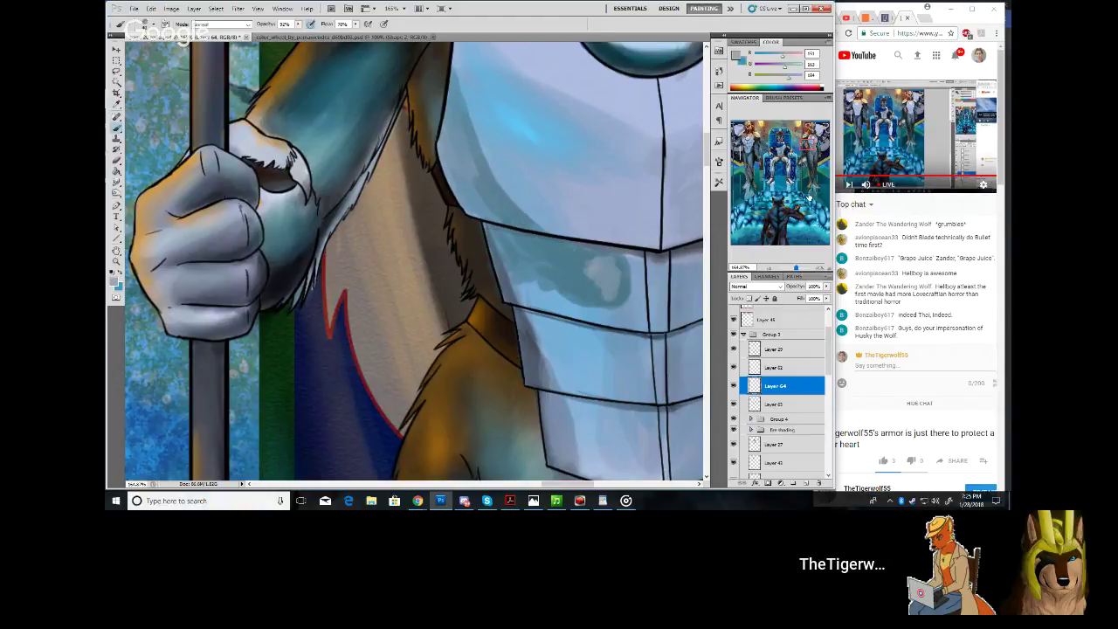
Sample near-black and paint thin dark strokes along the lower edge and inside the teal reflection on the top abdominal plate
{"action": "left_click_drag", "start_coordinate": [810, 142], "coordinate": [813, 138]}
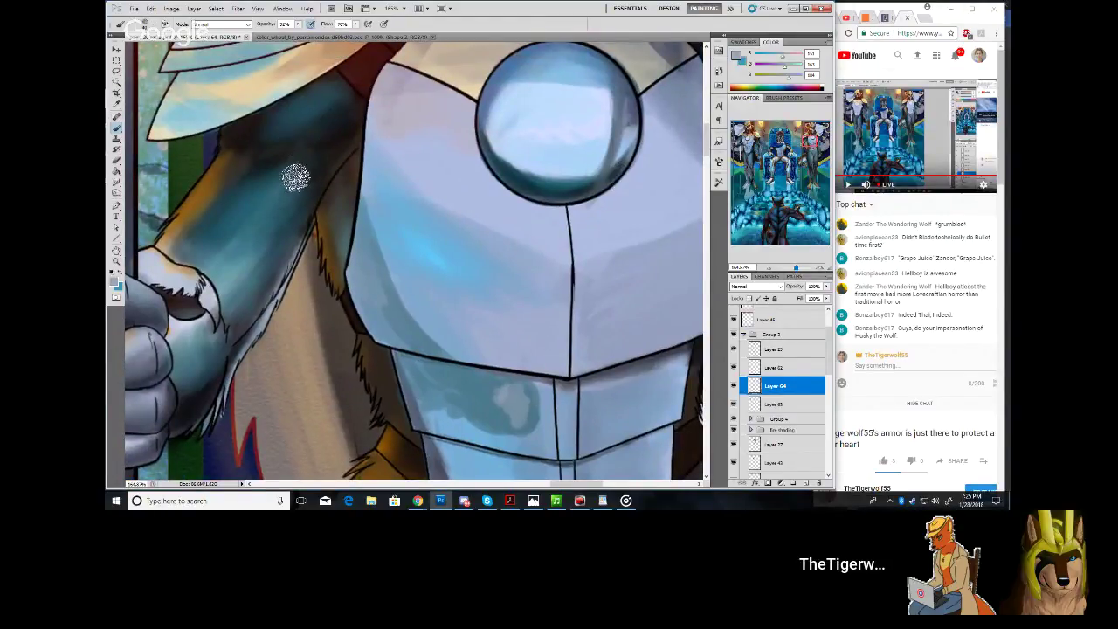
{"action": "left_click", "coordinate": [116, 103]}
{"action": "left_click", "coordinate": [203, 394]}
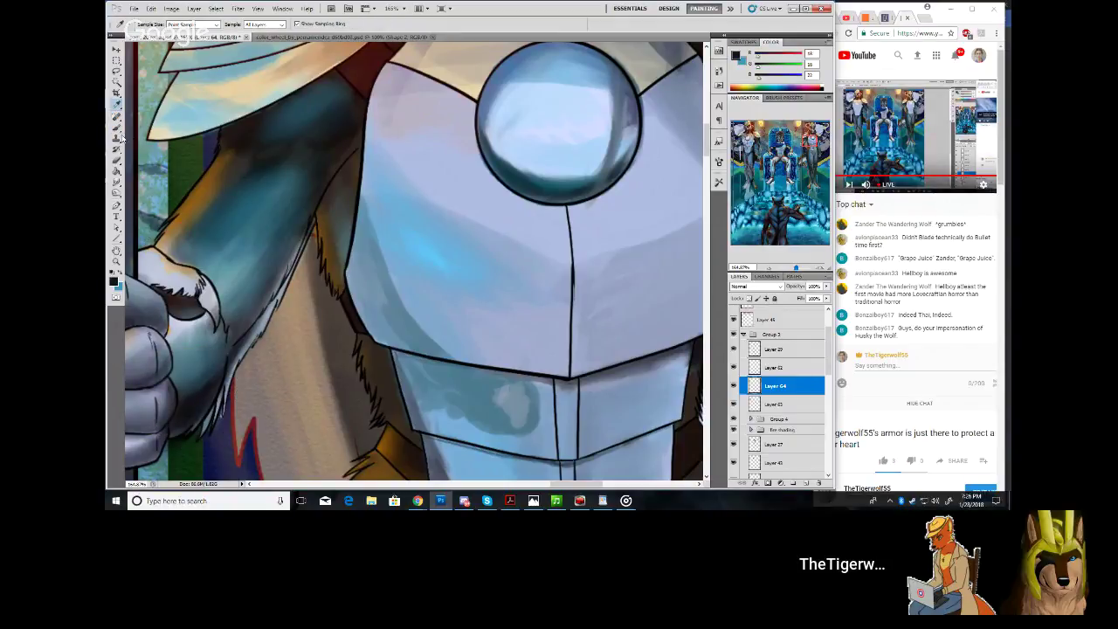
{"action": "left_click", "coordinate": [119, 128]}
{"action": "left_click", "coordinate": [154, 24]}
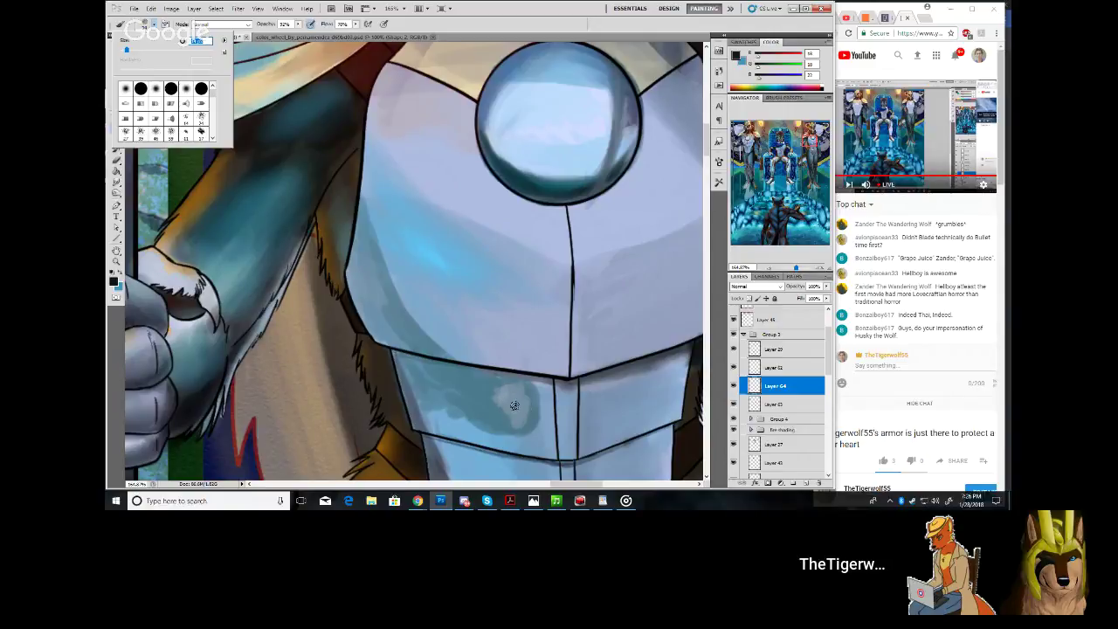
{"action": "left_click_drag", "start_coordinate": [533, 424], "coordinate": [507, 429]}
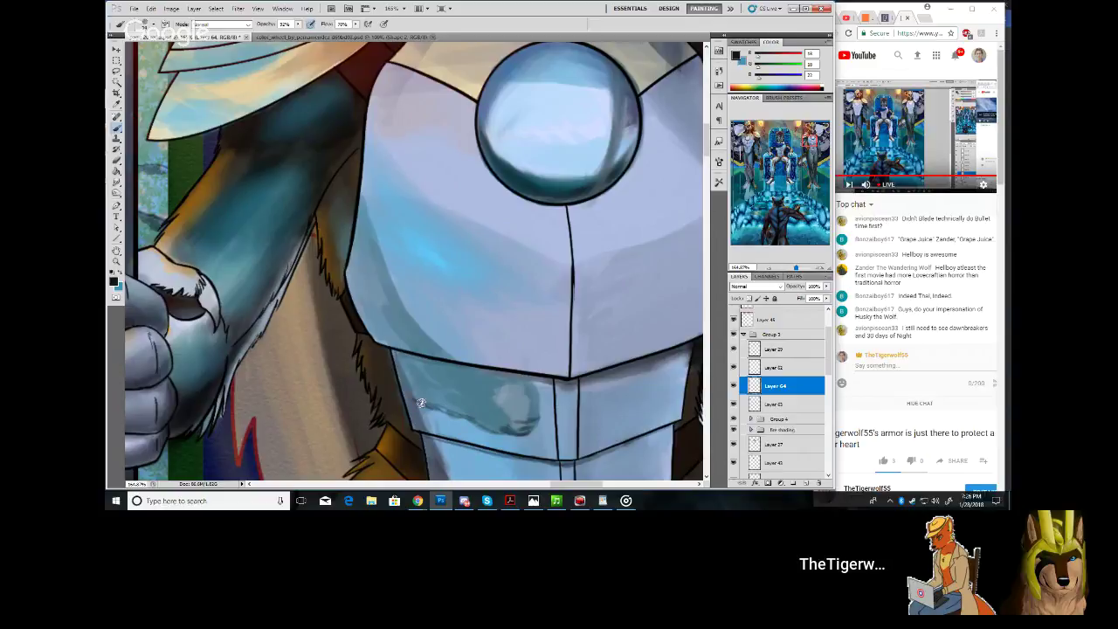
{"action": "left_click_drag", "start_coordinate": [420, 403], "coordinate": [493, 430]}
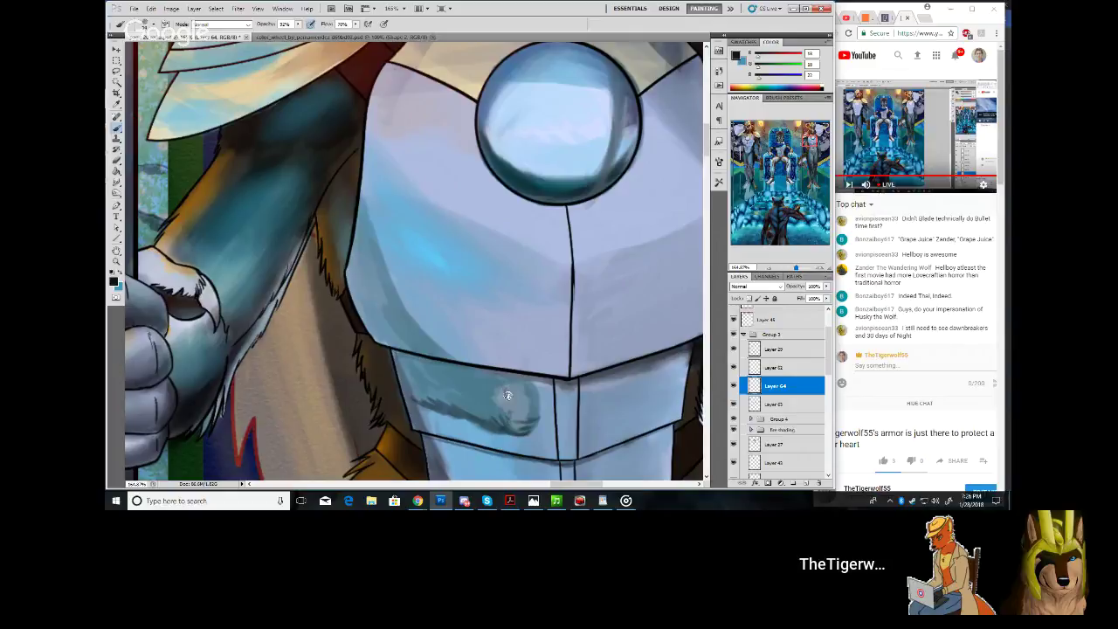
{"action": "mouse_move", "coordinate": [512, 402]}
{"action": "left_mouse_down"}
{"action": "mouse_move", "coordinate": [468, 392]}
{"action": "mouse_move", "coordinate": [482, 421]}
{"action": "mouse_move", "coordinate": [470, 407]}
{"action": "mouse_move", "coordinate": [495, 421]}
{"action": "mouse_move", "coordinate": [419, 386]}
{"action": "mouse_move", "coordinate": [498, 419]}
{"action": "mouse_move", "coordinate": [533, 413]}
{"action": "mouse_move", "coordinate": [519, 428]}
{"action": "mouse_move", "coordinate": [514, 395]}
{"action": "left_mouse_up"}
Smudge the dark strokes in the teal reflection and darken the line along the breastplate's lower rim
{"action": "left_click", "coordinate": [119, 181]}
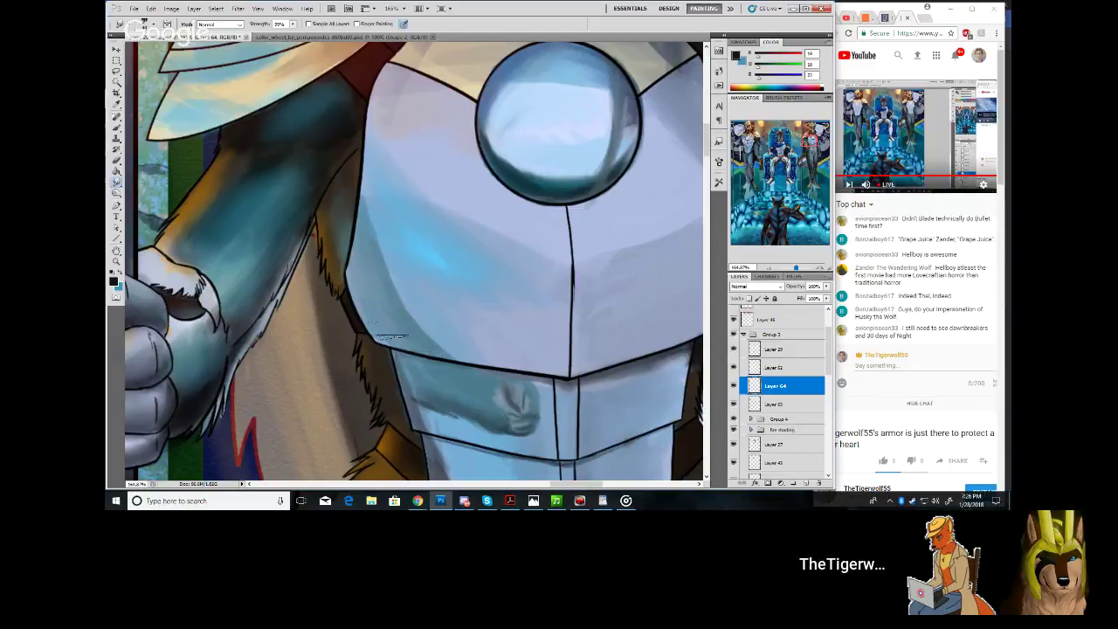
{"action": "left_click", "coordinate": [117, 129]}
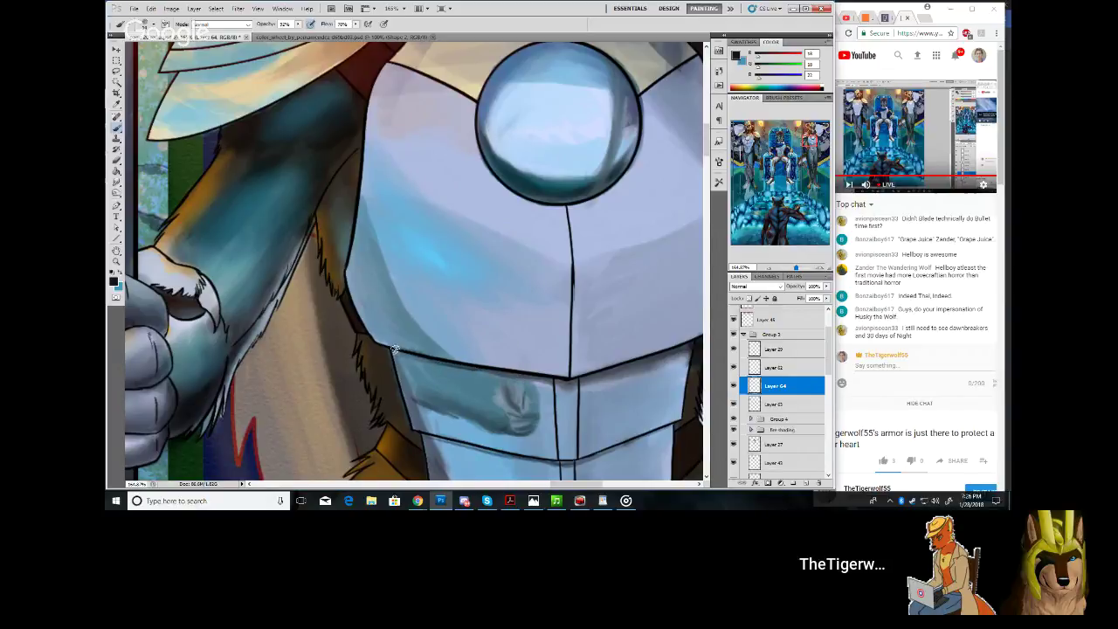
{"action": "mouse_move", "coordinate": [395, 350]}
{"action": "left_mouse_down"}
{"action": "mouse_move", "coordinate": [574, 405]}
{"action": "mouse_move", "coordinate": [526, 373]}
{"action": "mouse_move", "coordinate": [570, 387]}
{"action": "mouse_move", "coordinate": [560, 385]}
{"action": "mouse_move", "coordinate": [571, 384]}
{"action": "mouse_move", "coordinate": [567, 365]}
{"action": "mouse_move", "coordinate": [562, 393]}
{"action": "mouse_move", "coordinate": [595, 367]}
{"action": "mouse_move", "coordinate": [581, 378]}
{"action": "mouse_move", "coordinate": [618, 366]}
{"action": "mouse_move", "coordinate": [569, 386]}
{"action": "mouse_move", "coordinate": [660, 353]}
{"action": "mouse_move", "coordinate": [595, 376]}
{"action": "left_mouse_up"}
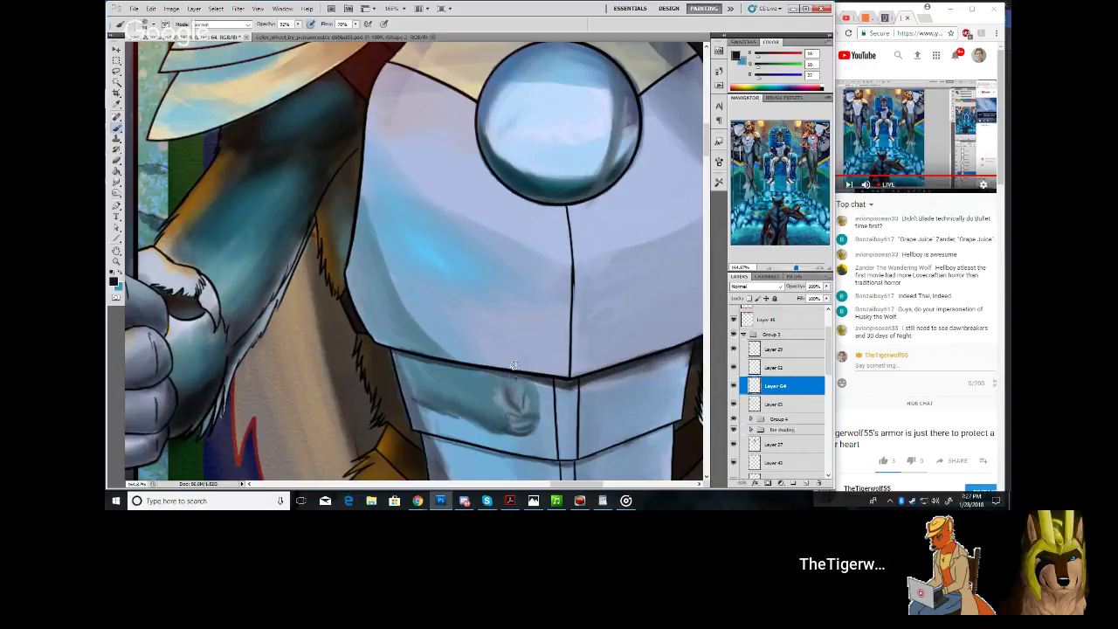
Try a thin dark line running up the breastplate from the top abdominal plate, and undo it
{"action": "left_click_drag", "start_coordinate": [515, 375], "coordinate": [494, 219]}
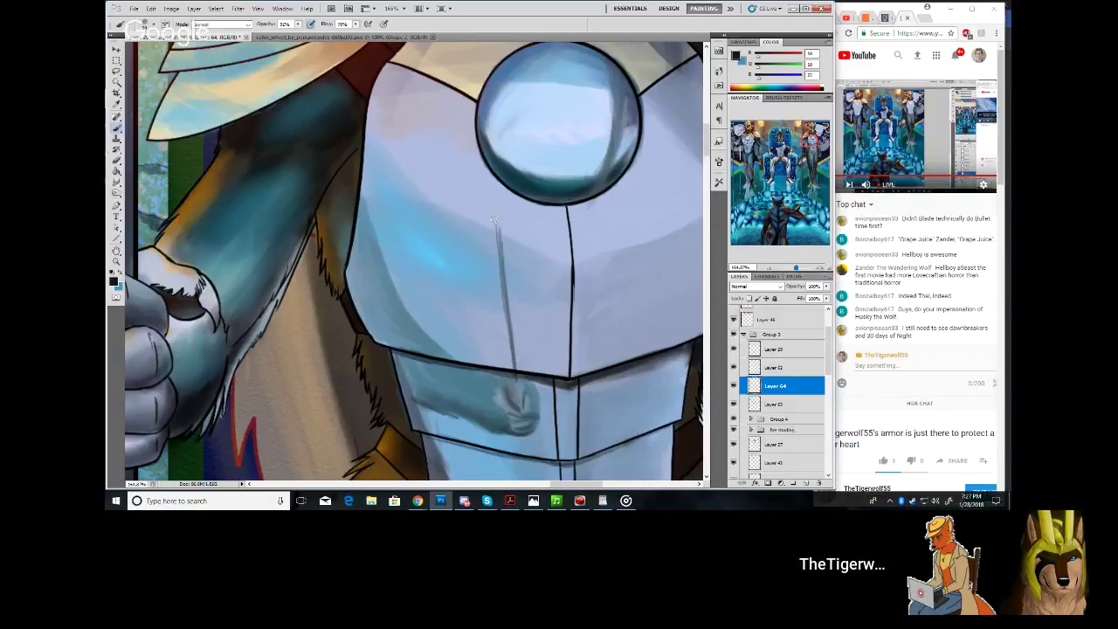
{"action": "left_click_drag", "start_coordinate": [796, 269], "coordinate": [794, 269]}
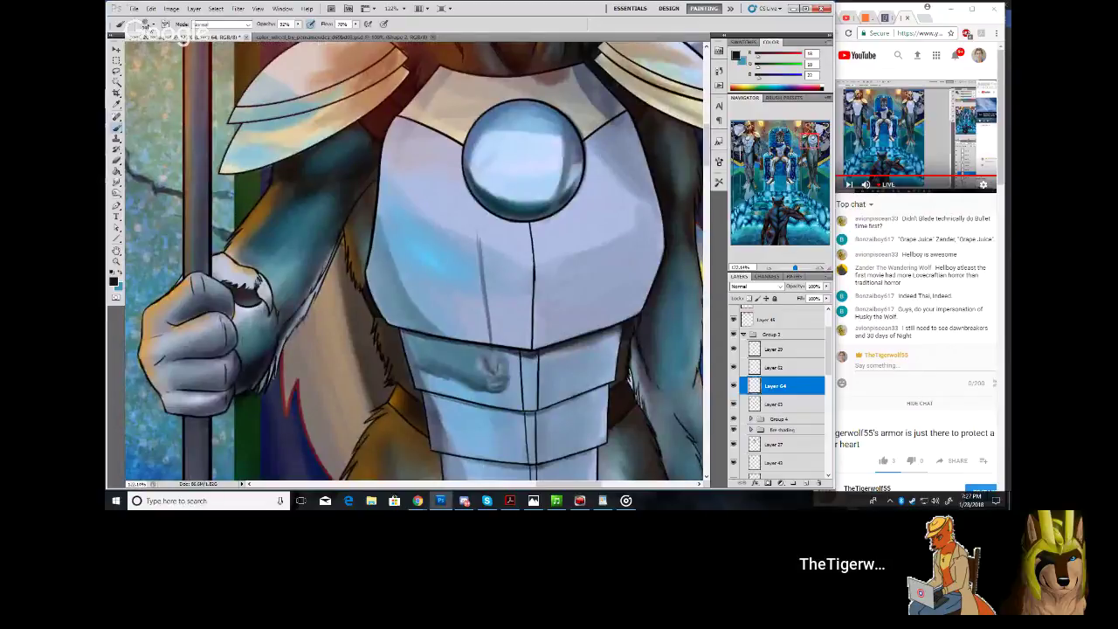
{"action": "left_click", "coordinate": [155, 25]}
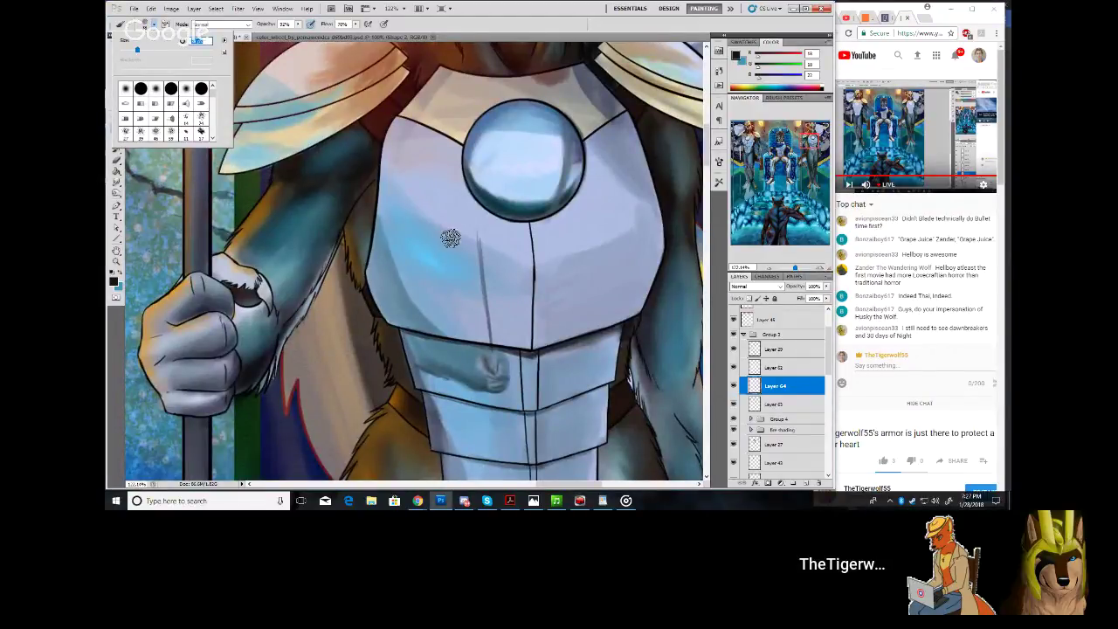
{"action": "key", "text": "bracketleft"}
{"action": "key", "text": "bracketleft"}
{"action": "key", "text": "bracketleft"}
{"action": "key", "text": "Escape"}
{"action": "key", "text": "ctrl+z"}
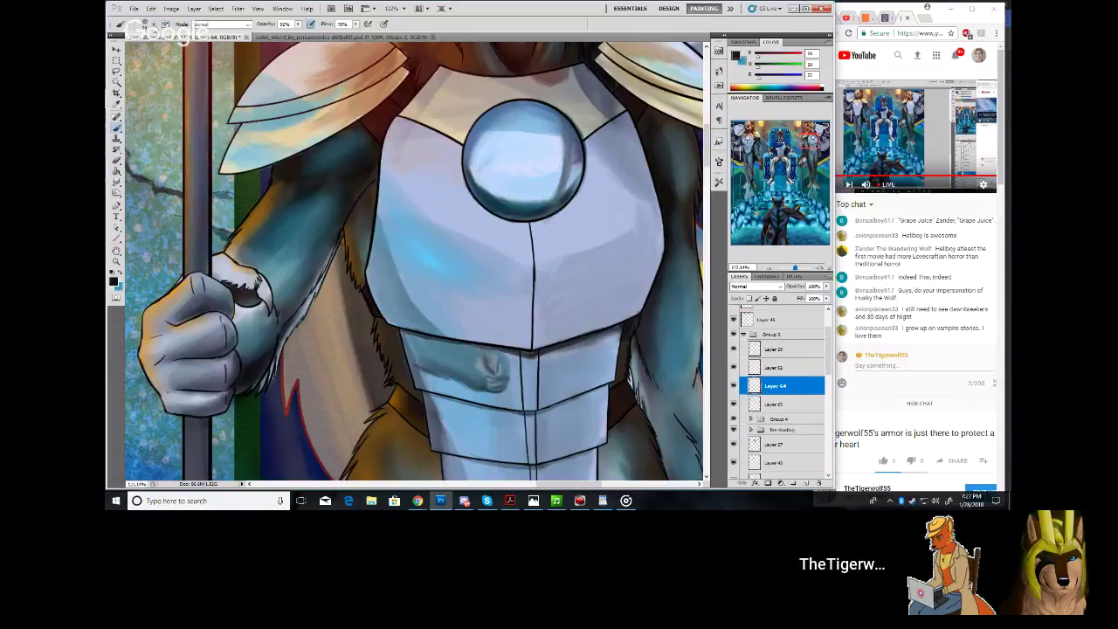
Lower the brush opacity and paint a dark vertical reflection line down the breastplate from the round gem to the lower rim
{"action": "left_click", "coordinate": [154, 27]}
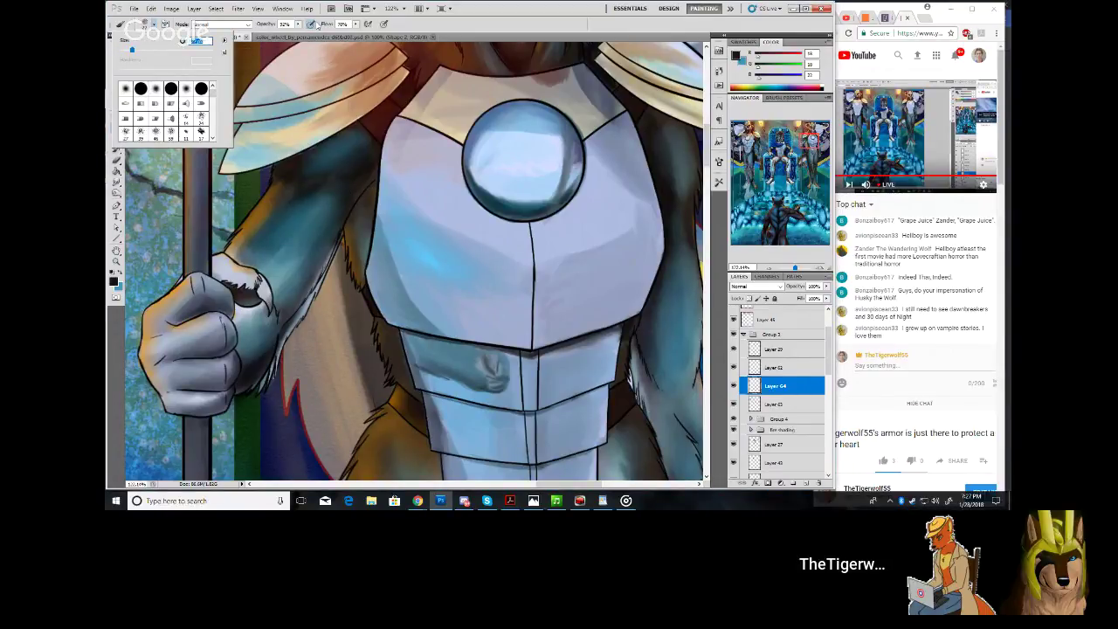
{"action": "left_click", "coordinate": [298, 25]}
{"action": "left_click_drag", "start_coordinate": [285, 35], "coordinate": [281, 35]}
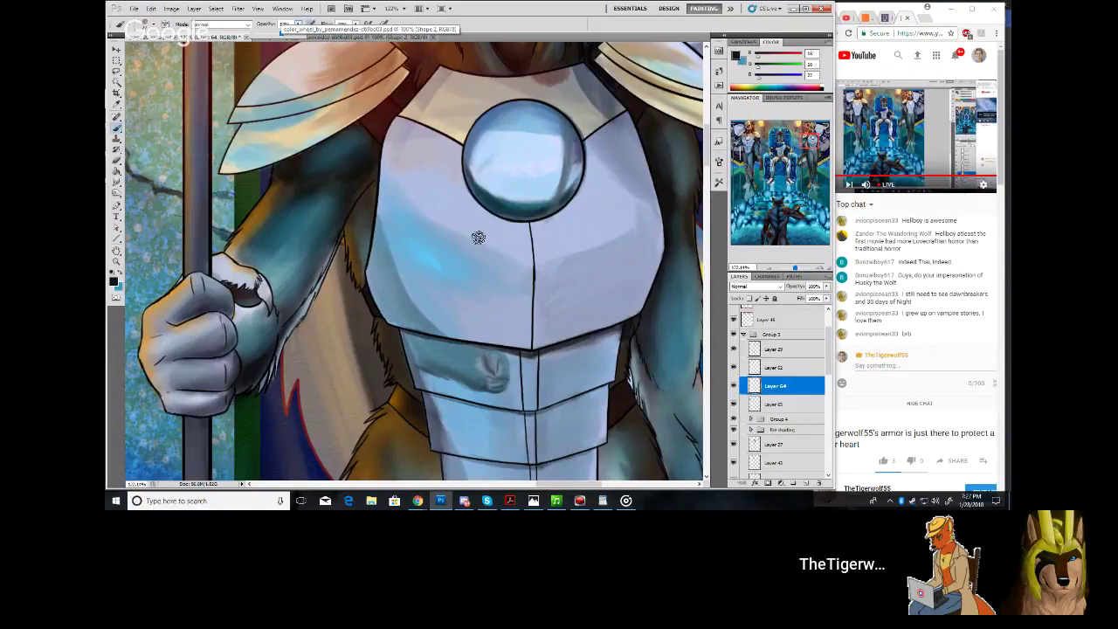
{"action": "left_click_drag", "start_coordinate": [467, 193], "coordinate": [491, 345]}
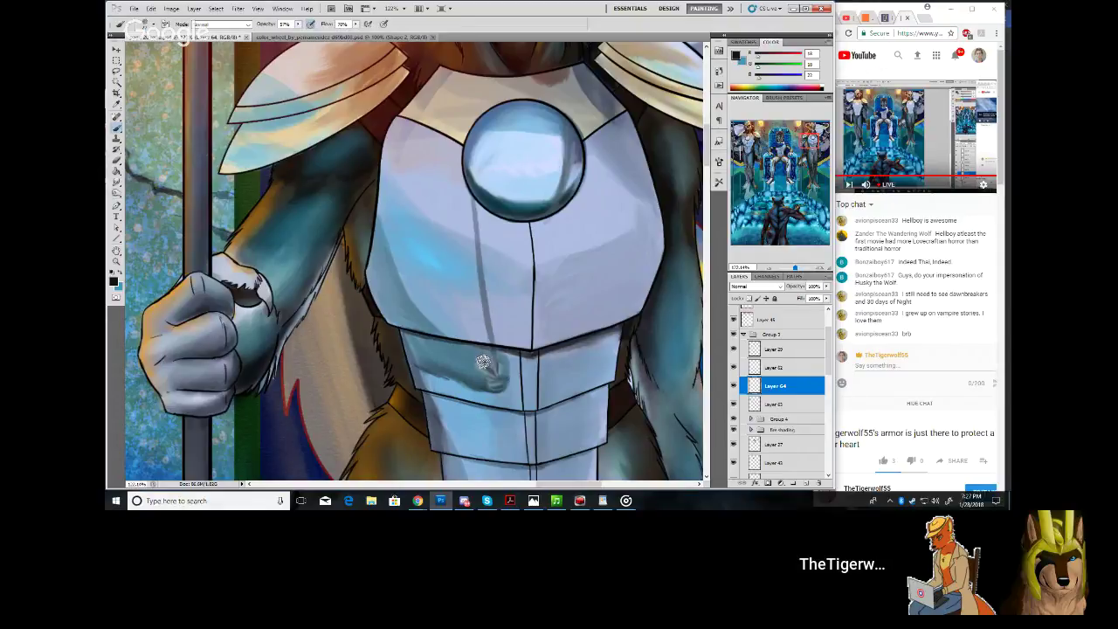
{"action": "key", "text": "ctrl+z"}
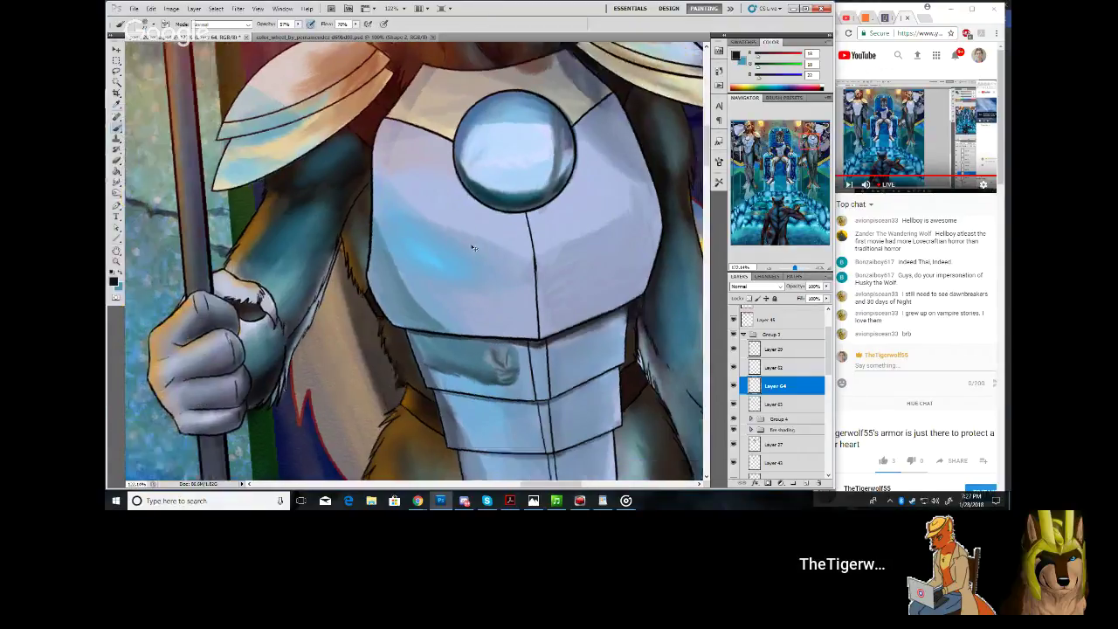
{"action": "scroll", "coordinate": [236, 284], "scroll_direction": "down", "scroll_amount": 3}
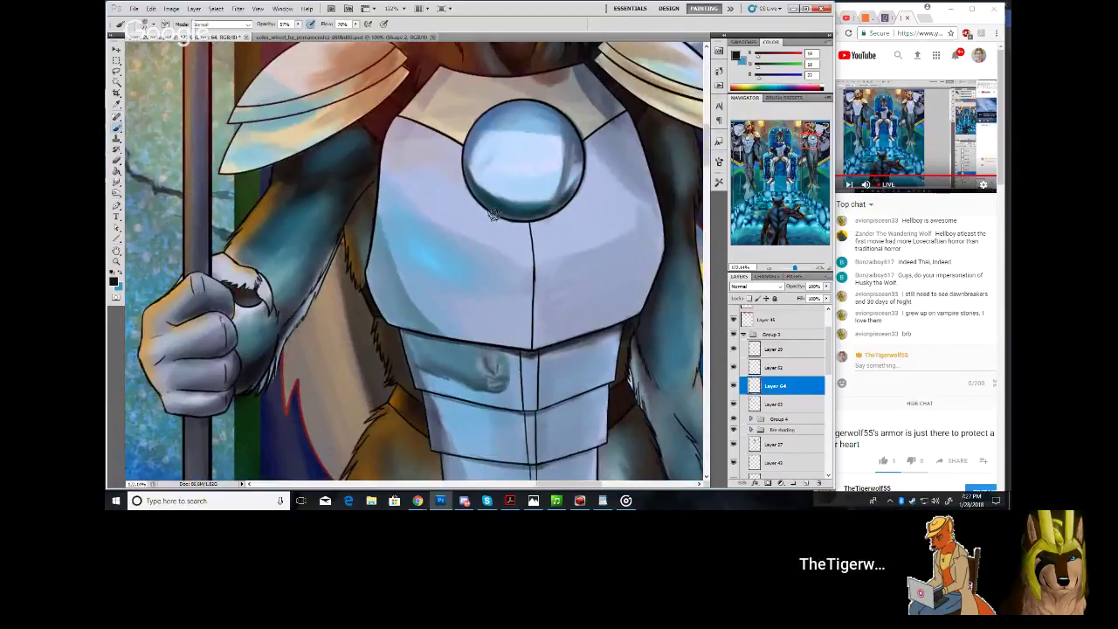
{"action": "left_click_drag", "start_coordinate": [468, 192], "coordinate": [491, 333]}
{"action": "key", "text": "ctrl+z"}
{"action": "left_click_drag", "start_coordinate": [470, 200], "coordinate": [487, 333]}
{"action": "left_click_drag", "start_coordinate": [469, 194], "coordinate": [485, 300]}
{"action": "left_click_drag", "start_coordinate": [476, 219], "coordinate": [482, 295]}
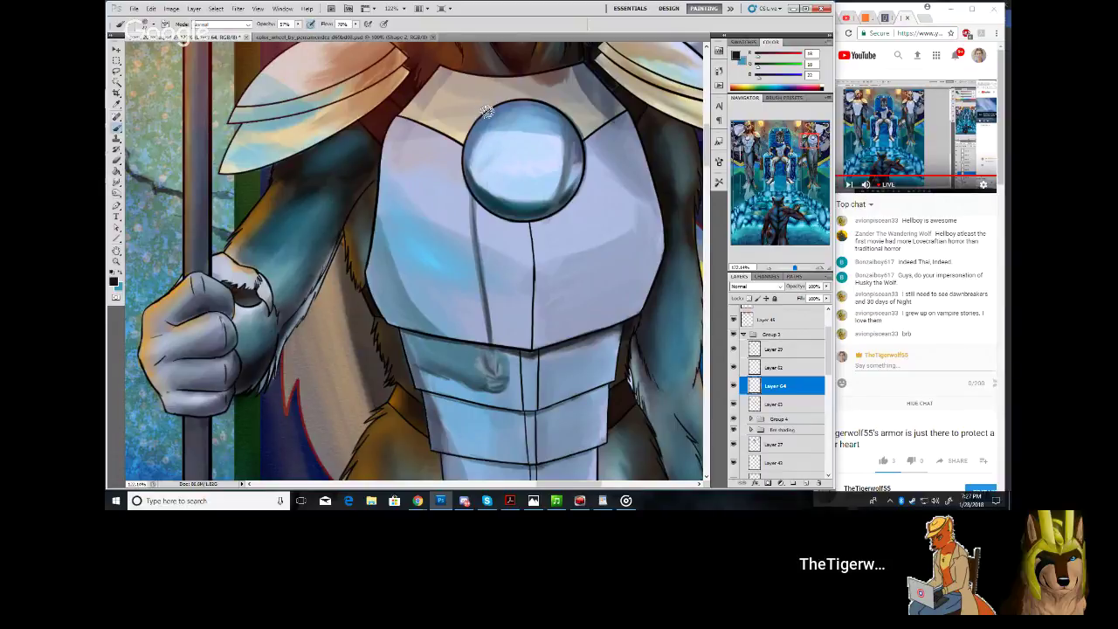
Continue the dark vertical reflection line across the round gem and down the abdominal plates below the top one
{"action": "left_click_drag", "start_coordinate": [484, 131], "coordinate": [496, 196]}
{"action": "left_click_drag", "start_coordinate": [483, 118], "coordinate": [491, 196]}
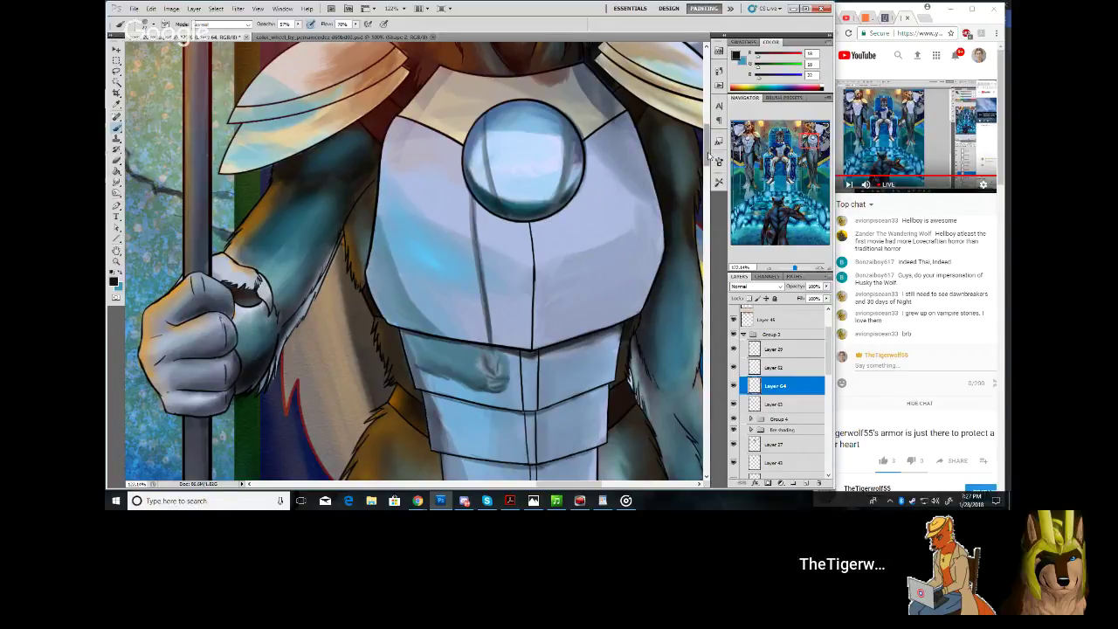
{"action": "scroll", "coordinate": [709, 156], "scroll_direction": "down", "scroll_amount": 3}
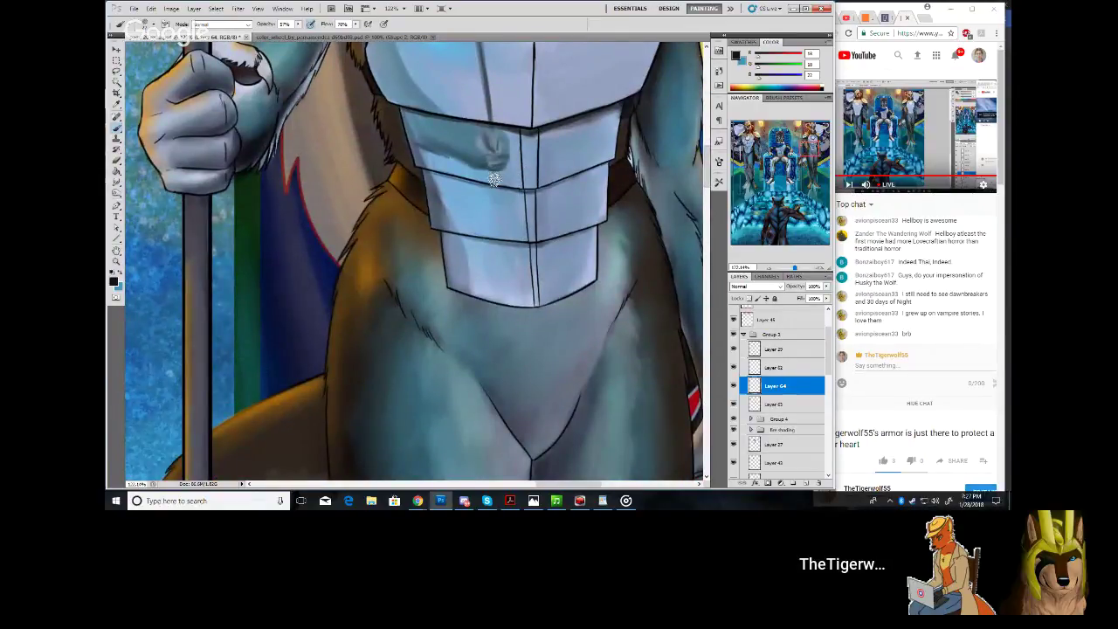
{"action": "left_click_drag", "start_coordinate": [494, 173], "coordinate": [497, 200]}
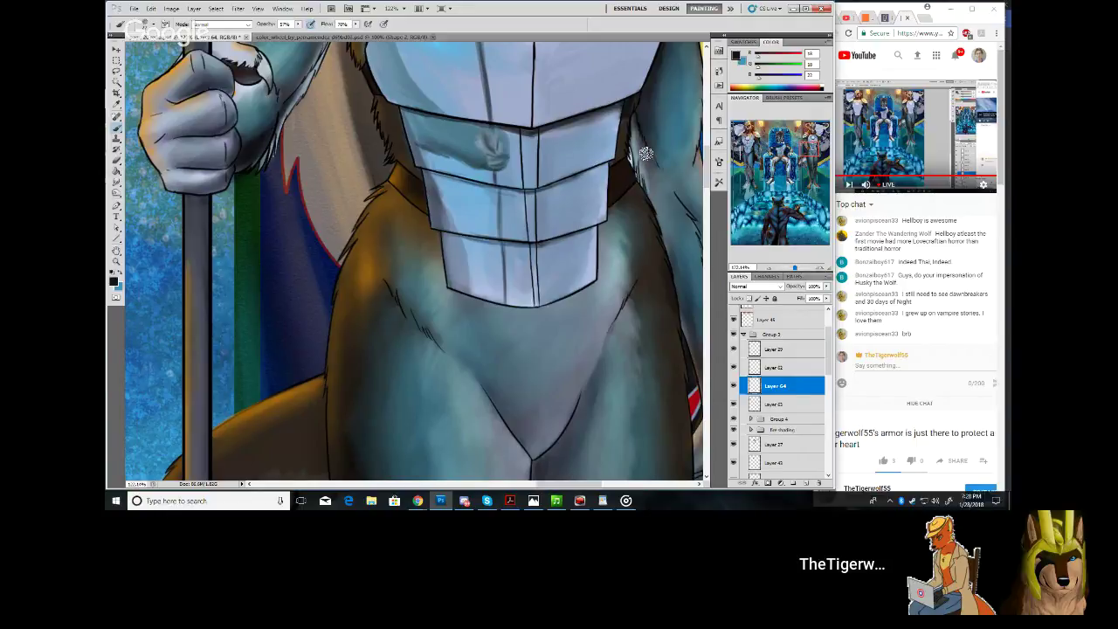
Extend the dark vertical reflection line above the round gem onto the guard's cream collar plate
{"action": "left_click_drag", "start_coordinate": [705, 184], "coordinate": [705, 158]}
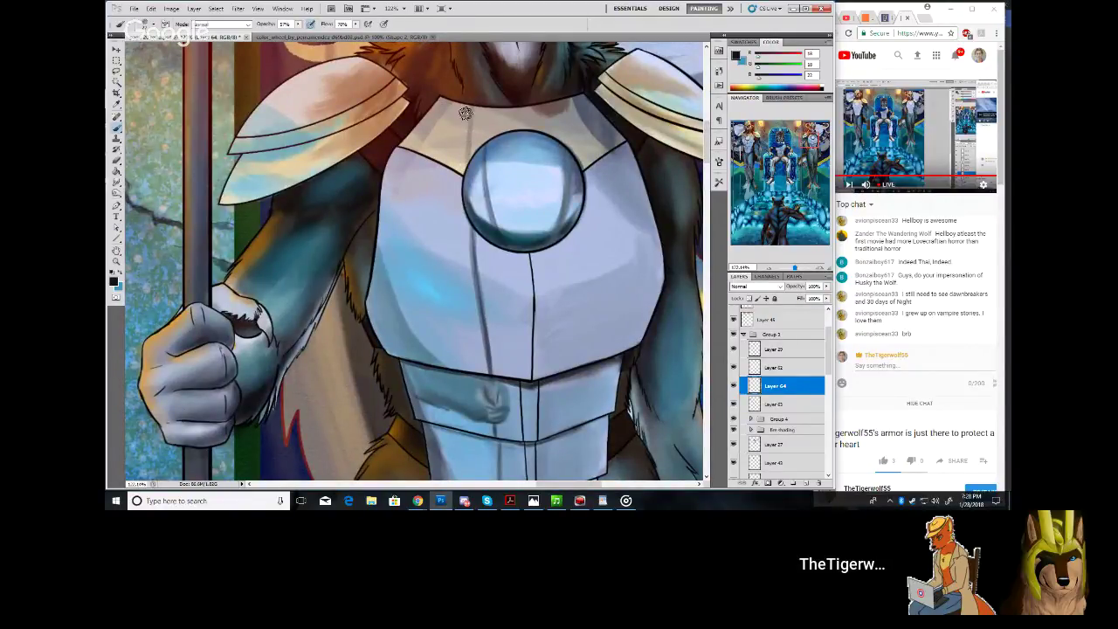
{"action": "mouse_move", "coordinate": [470, 118]}
{"action": "left_mouse_down"}
{"action": "mouse_move", "coordinate": [467, 162]}
{"action": "mouse_move", "coordinate": [469, 151]}
{"action": "left_mouse_up"}
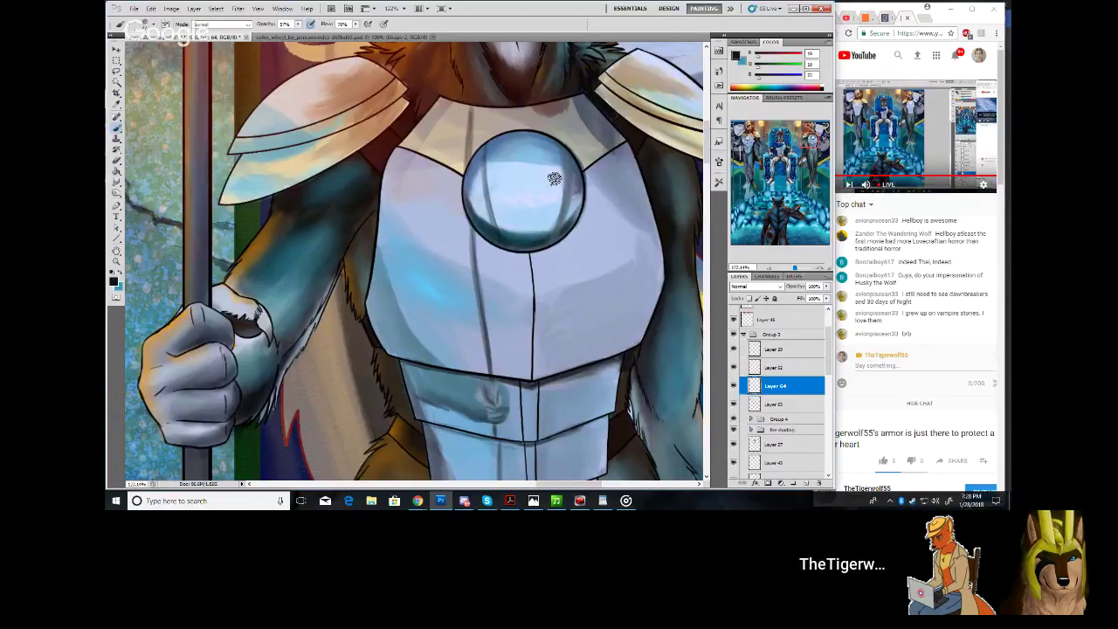
{"action": "left_click_drag", "start_coordinate": [794, 267], "coordinate": [793, 267]}
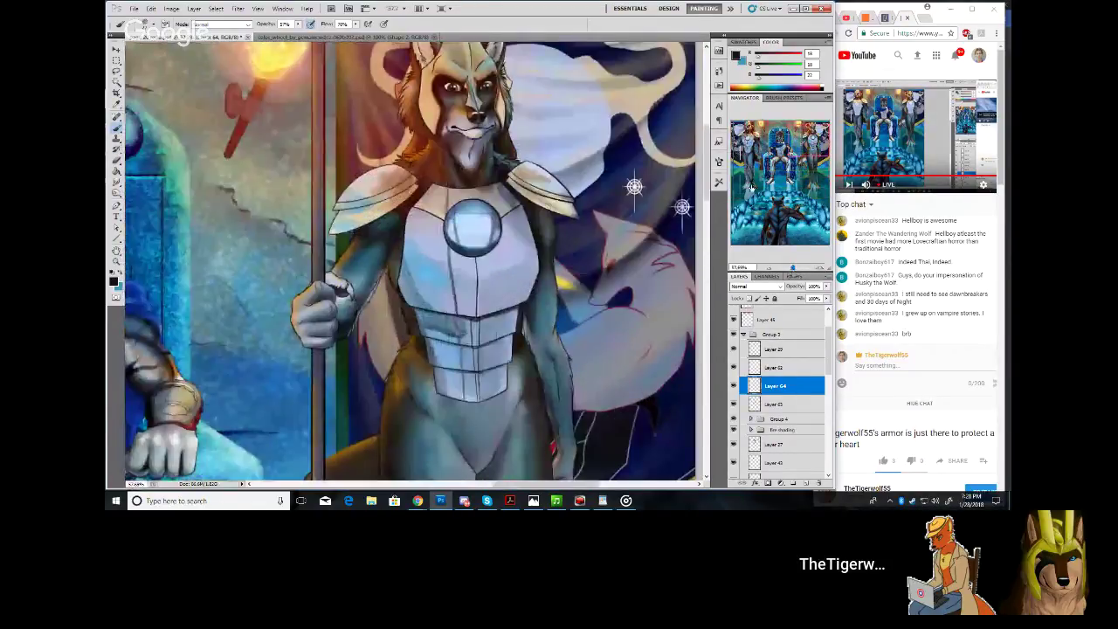
Make Layer 45 active and sample a pale yellow from the torch flame as the painting colour
{"action": "scroll", "coordinate": [808, 349], "scroll_direction": "up", "scroll_amount": 3}
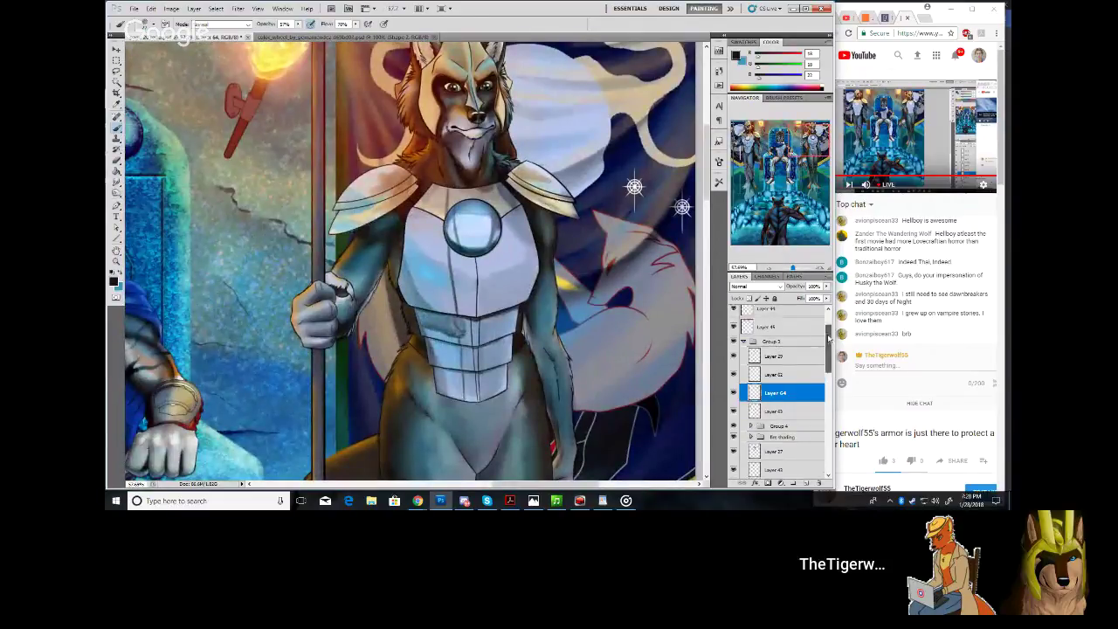
{"action": "left_click", "coordinate": [768, 369]}
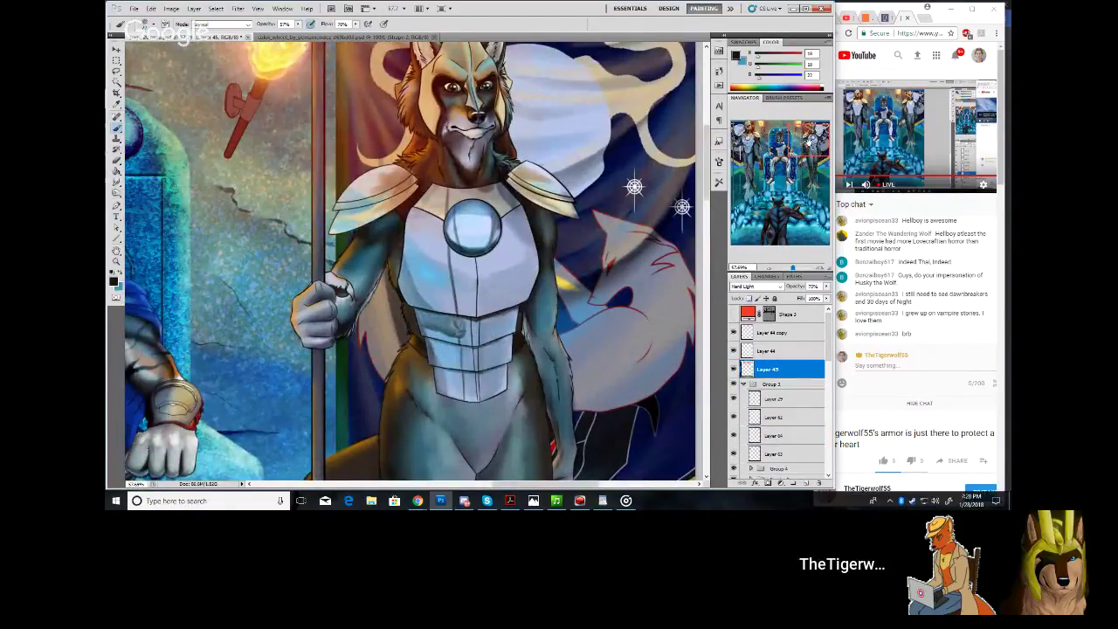
{"action": "left_click_drag", "start_coordinate": [809, 142], "coordinate": [805, 126]}
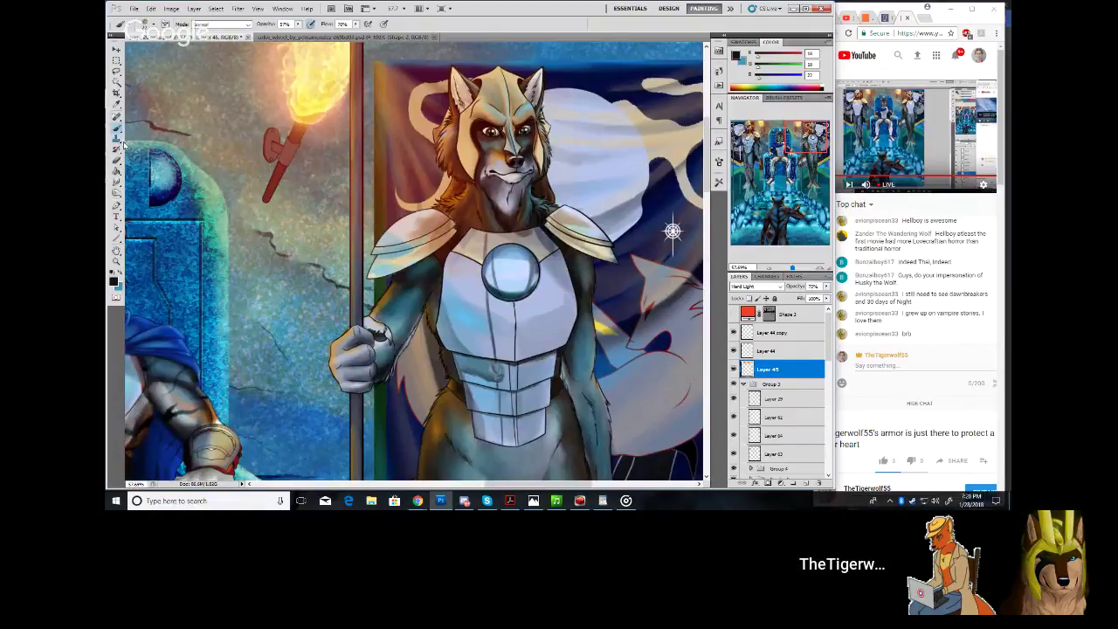
{"action": "left_click", "coordinate": [116, 103]}
{"action": "left_click", "coordinate": [334, 65]}
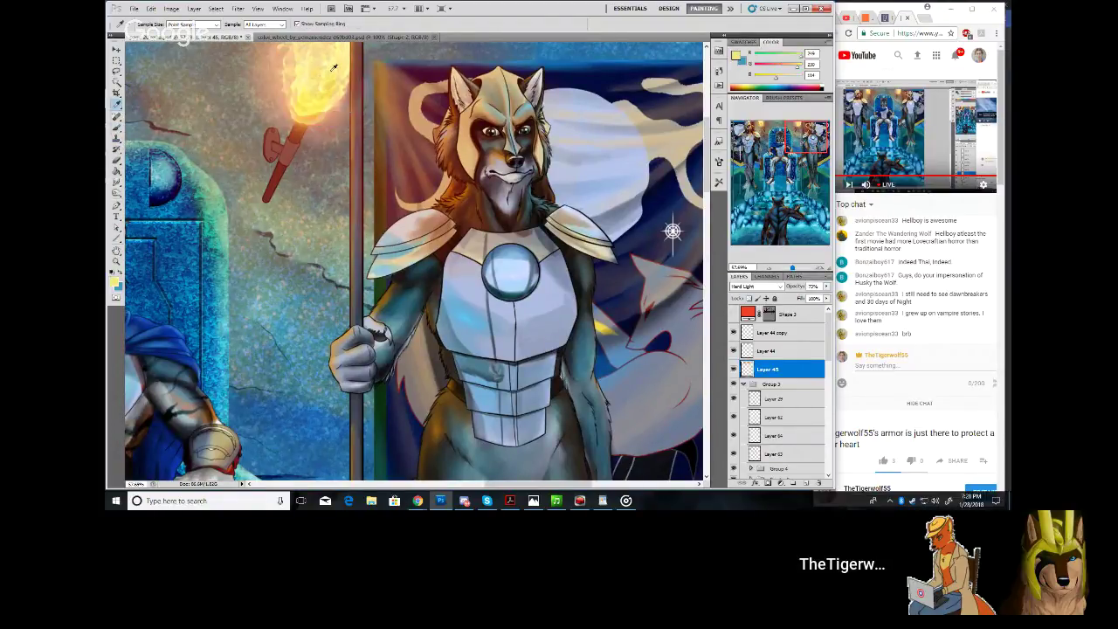
Switch back to the Brush tool and set its blending mode to Linear Dodge (Add)
{"action": "left_click", "coordinate": [116, 131]}
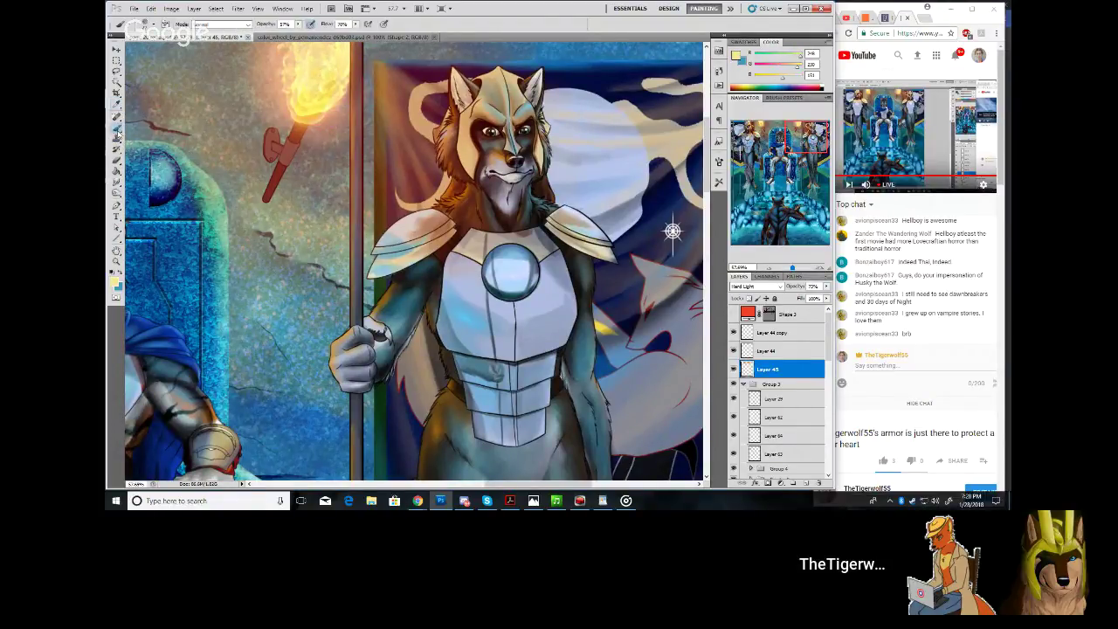
{"action": "left_click", "coordinate": [154, 24]}
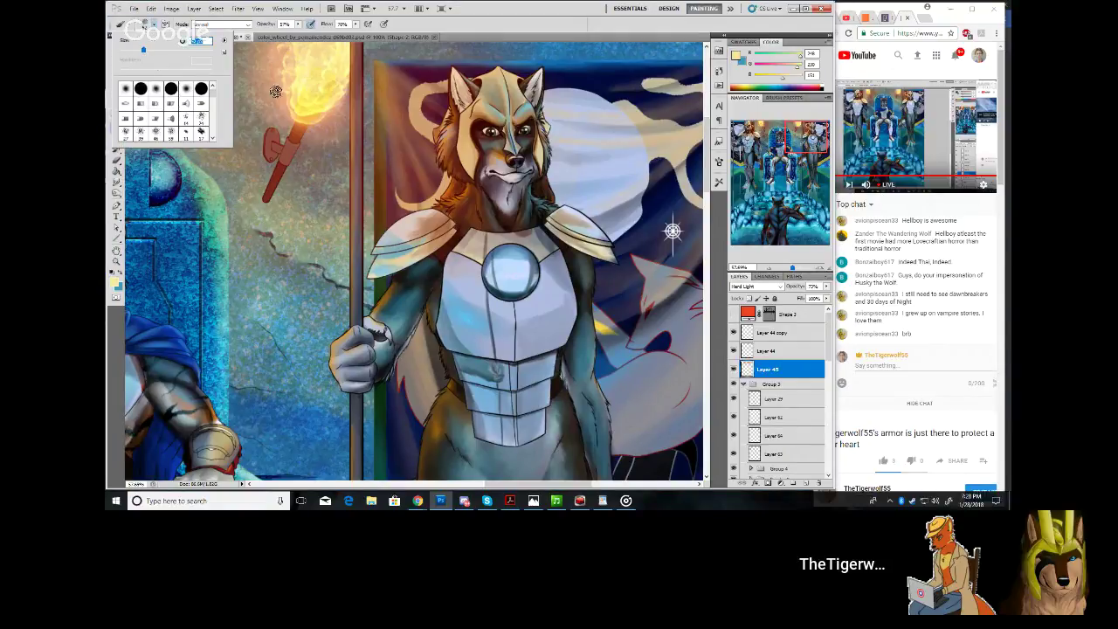
{"action": "left_click", "coordinate": [458, 123]}
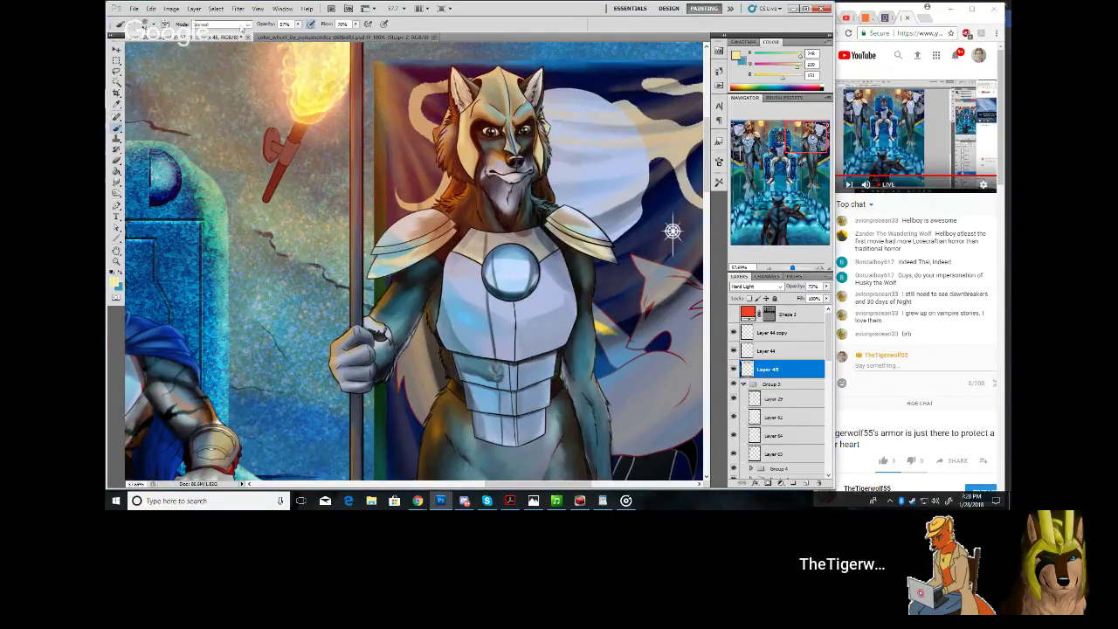
{"action": "left_click", "coordinate": [247, 28]}
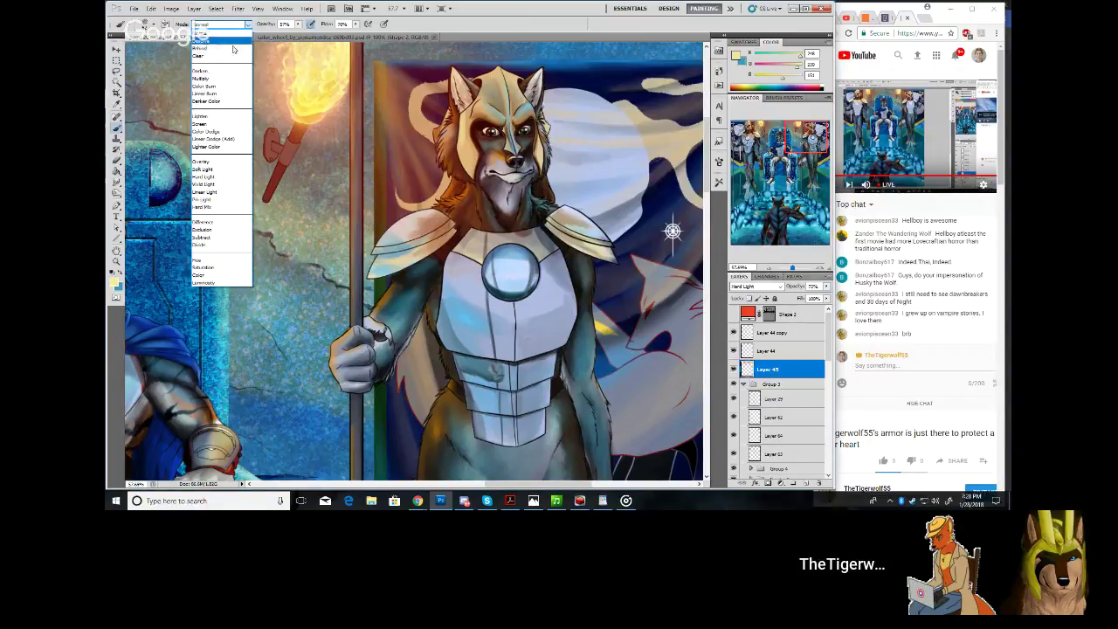
{"action": "left_click", "coordinate": [223, 127]}
Paint pale yellow firelight highlights along the torch-facing side and crown of the guard's helmet
{"action": "left_click", "coordinate": [468, 115]}
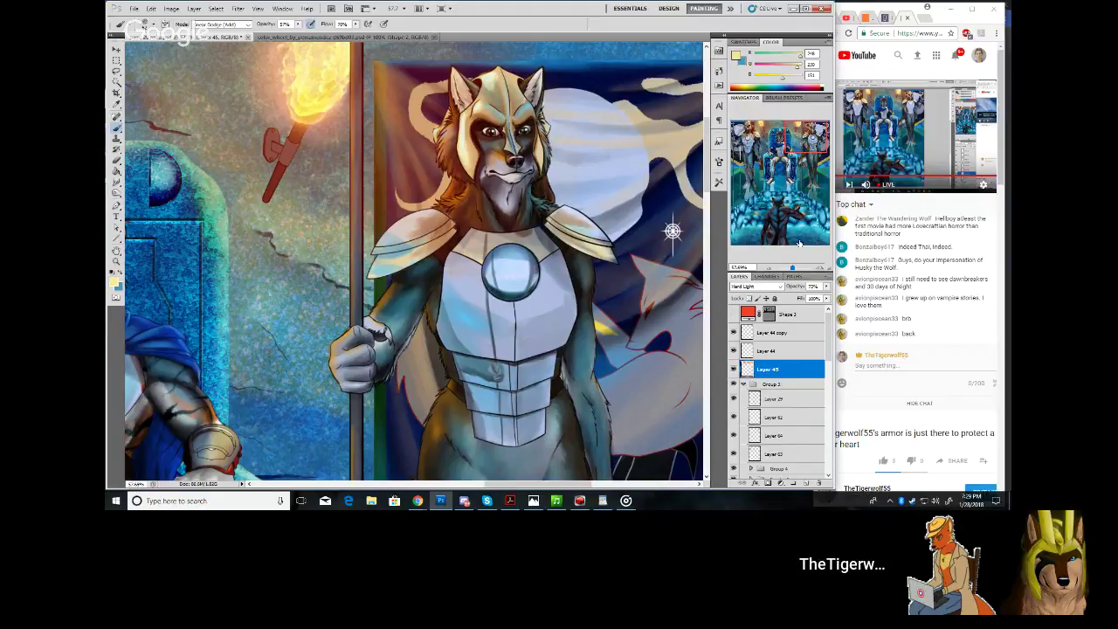
{"action": "left_click_drag", "start_coordinate": [792, 268], "coordinate": [795, 267]}
{"action": "left_click", "coordinate": [809, 128]}
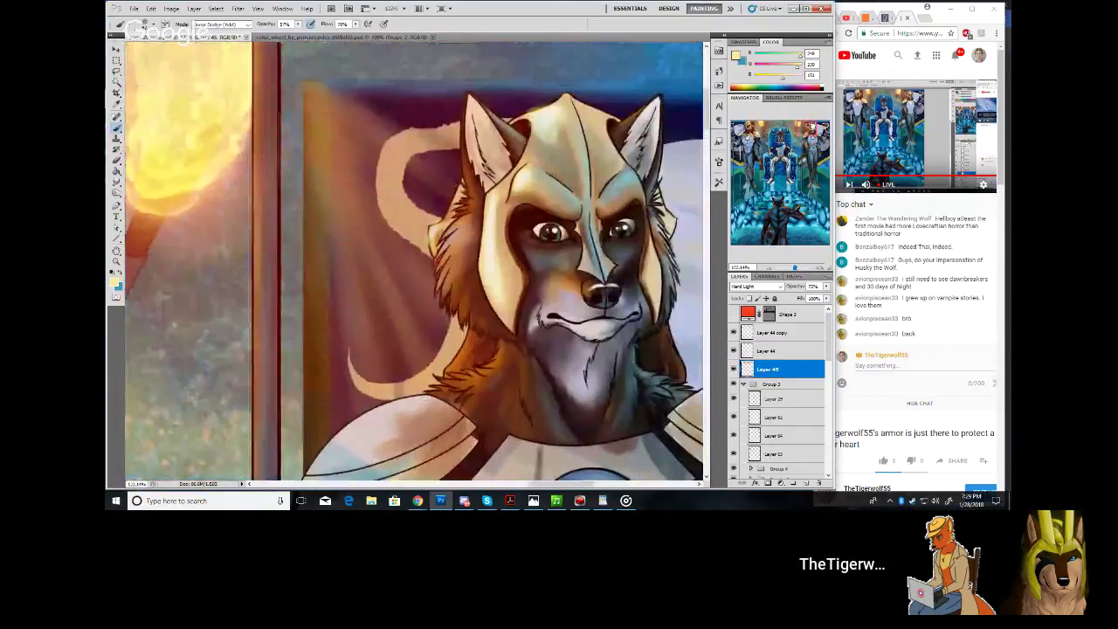
{"action": "left_click_drag", "start_coordinate": [810, 127], "coordinate": [809, 126]}
{"action": "left_click_drag", "start_coordinate": [571, 125], "coordinate": [568, 114]}
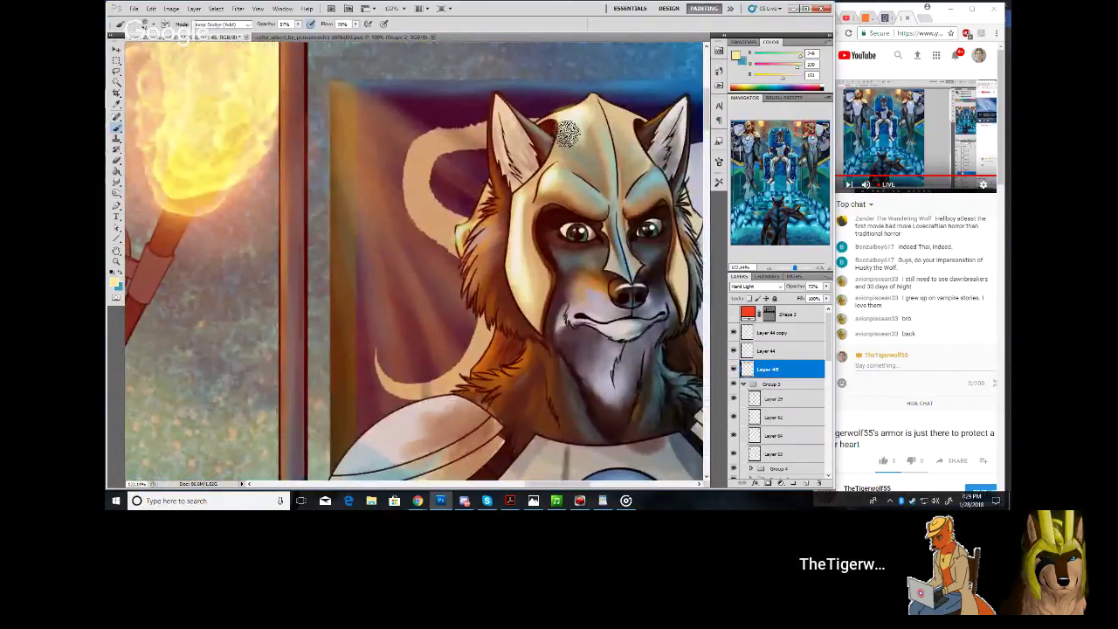
Paint pale yellow highlights on the torch-side shoulder plates and the upper edge of the round chest gem
{"action": "left_click_drag", "start_coordinate": [810, 125], "coordinate": [809, 138]}
{"action": "mouse_move", "coordinate": [457, 272]}
{"action": "left_mouse_down"}
{"action": "mouse_move", "coordinate": [406, 285]}
{"action": "mouse_move", "coordinate": [429, 267]}
{"action": "left_mouse_up"}
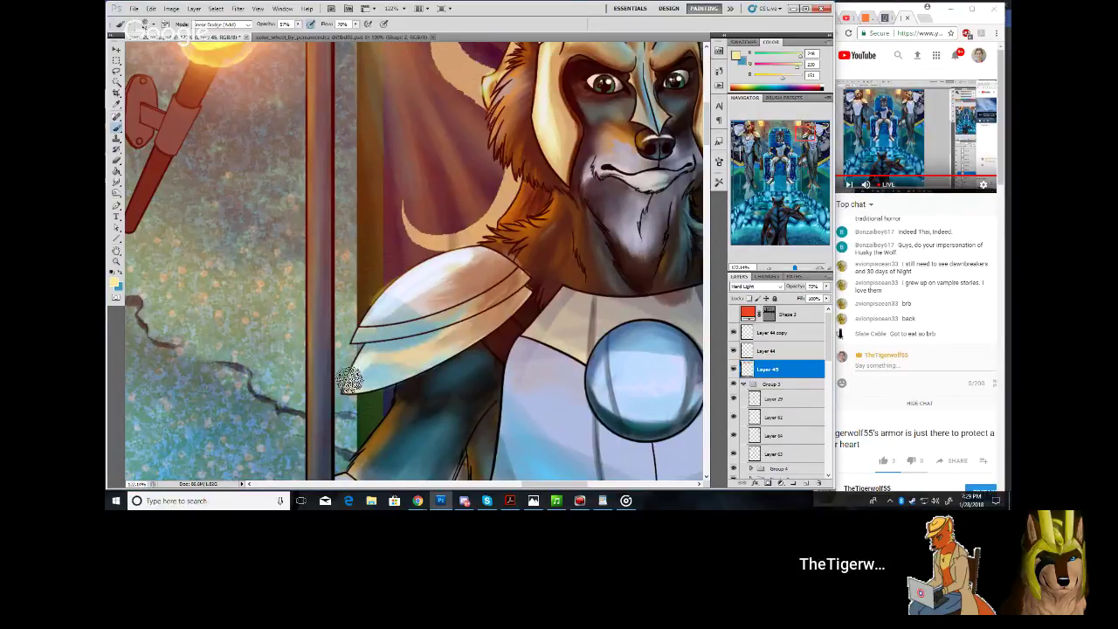
{"action": "left_click_drag", "start_coordinate": [349, 381], "coordinate": [369, 358]}
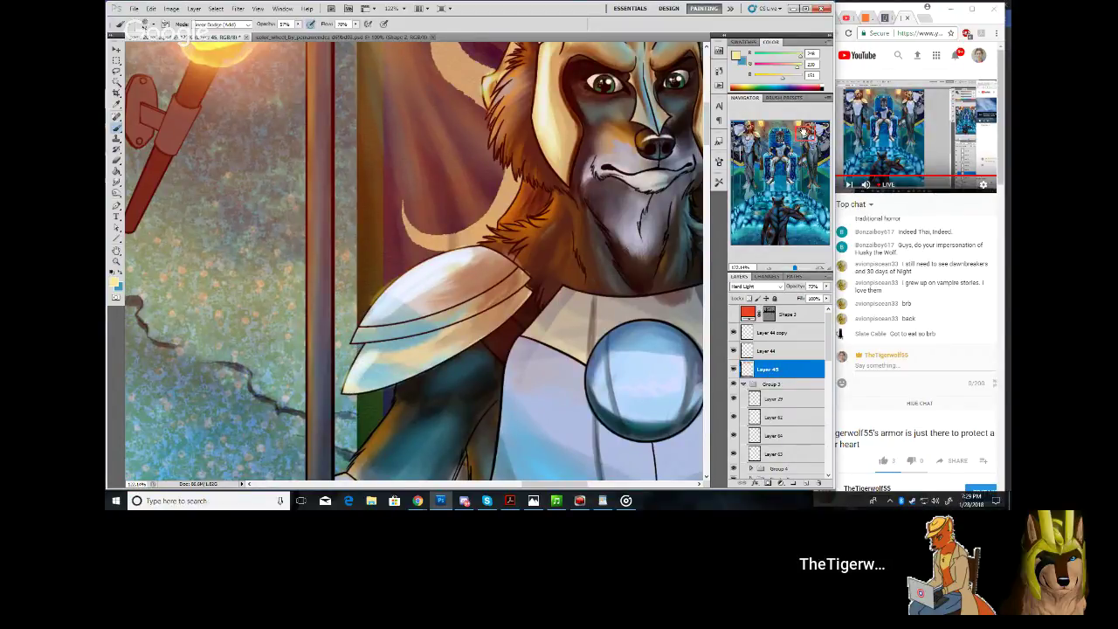
{"action": "left_click_drag", "start_coordinate": [804, 131], "coordinate": [806, 135]}
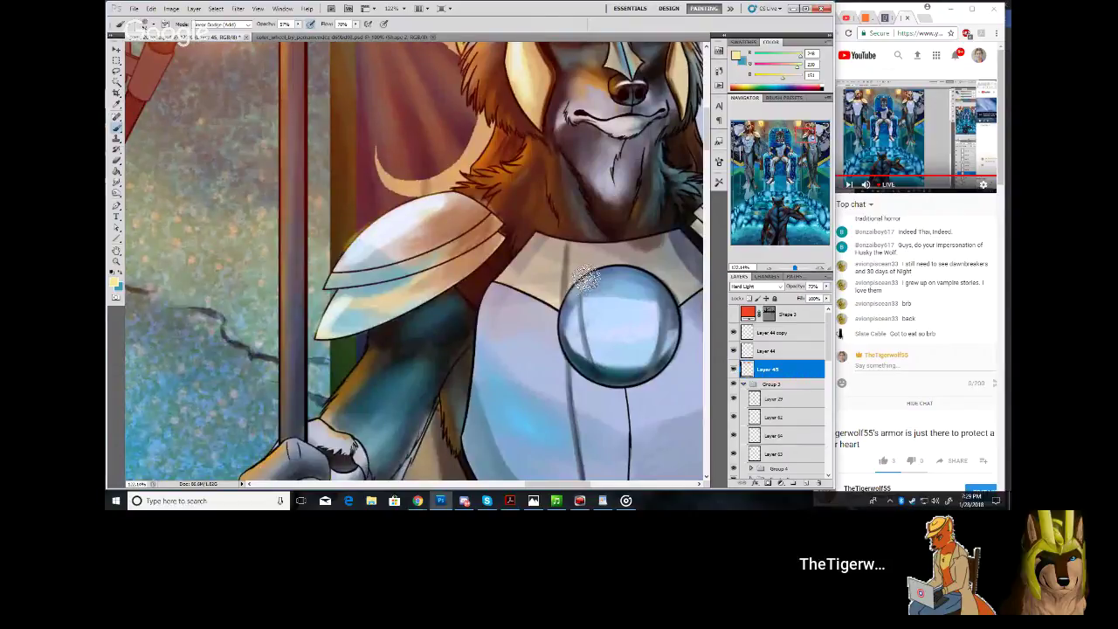
{"action": "mouse_move", "coordinate": [586, 279]}
{"action": "left_mouse_down"}
{"action": "mouse_move", "coordinate": [576, 305]}
{"action": "mouse_move", "coordinate": [600, 280]}
{"action": "mouse_move", "coordinate": [573, 311]}
{"action": "left_mouse_up"}
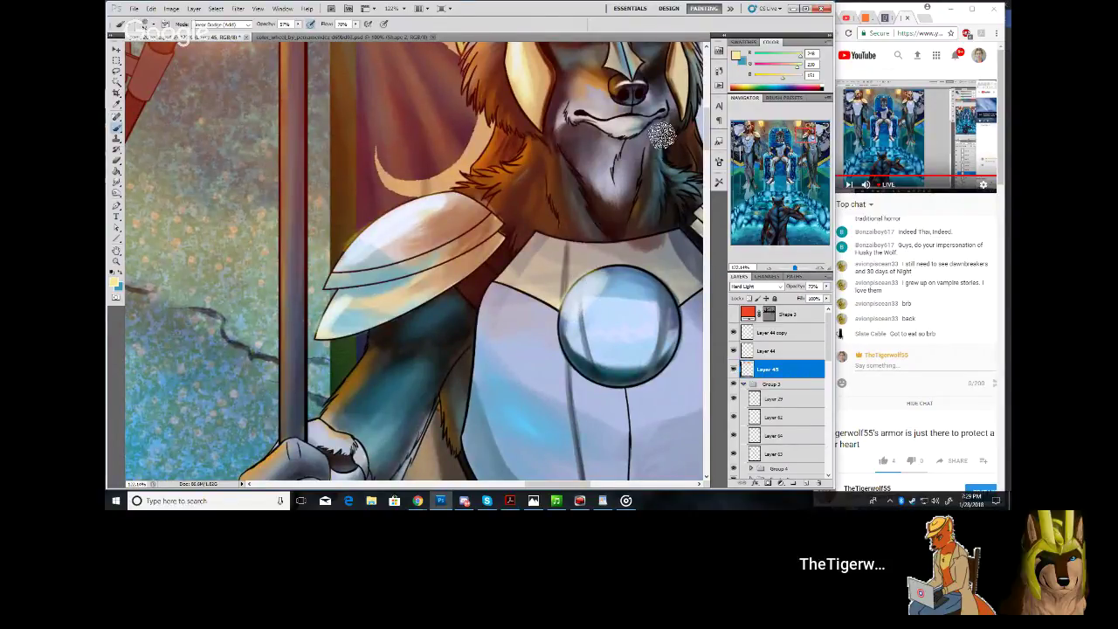
Change the foreground colour from the sampled yellow to a burnt orange
{"action": "left_click", "coordinate": [736, 55]}
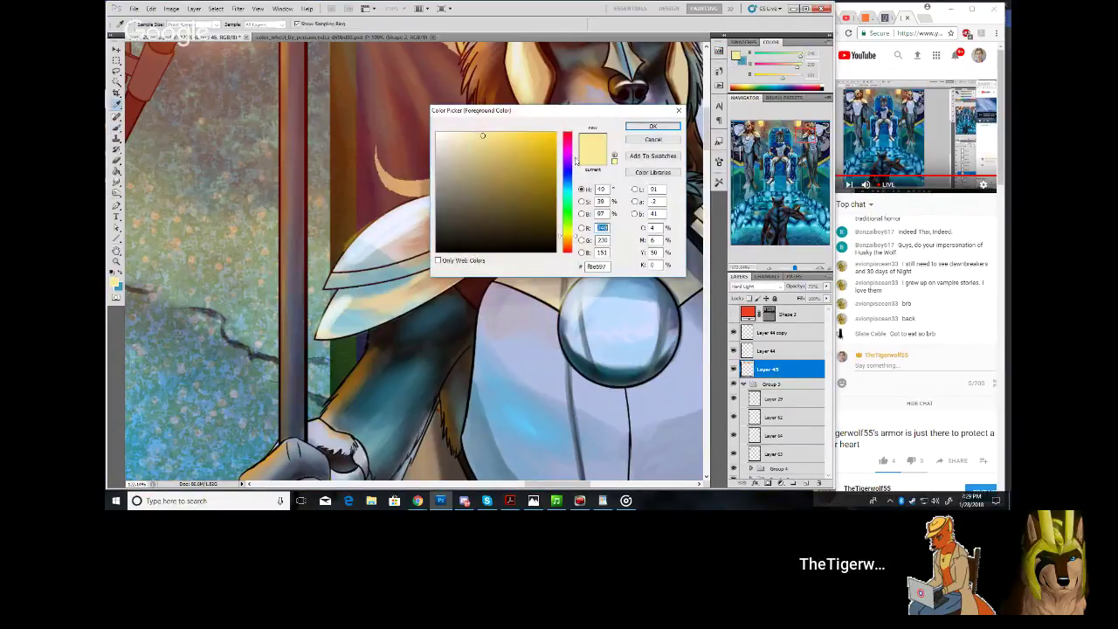
{"action": "left_click_drag", "start_coordinate": [572, 239], "coordinate": [566, 246]}
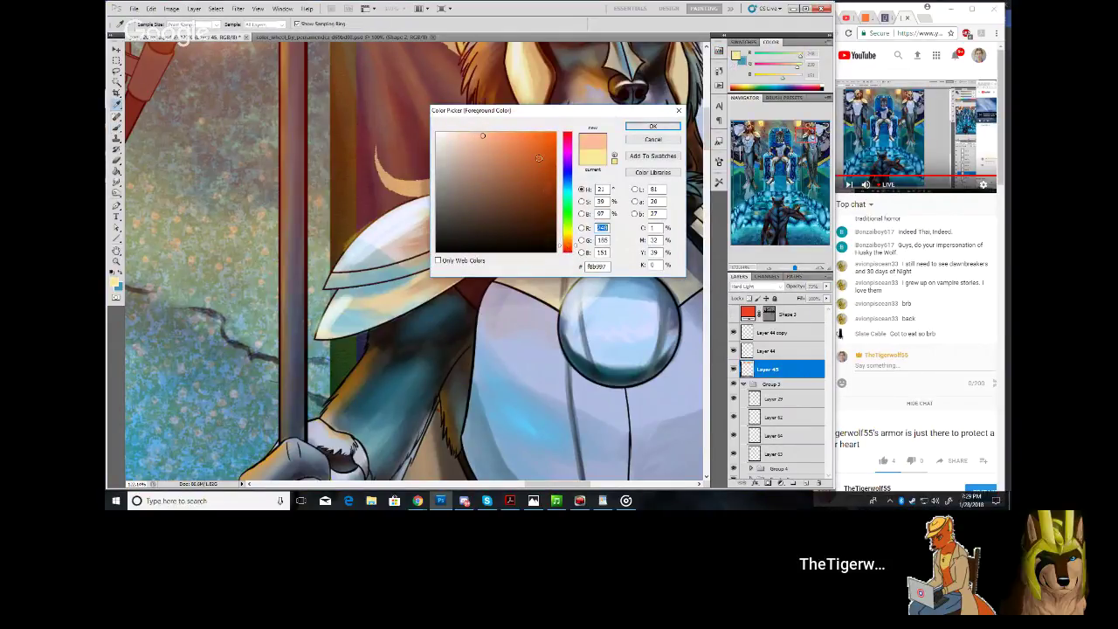
{"action": "left_click", "coordinate": [536, 155]}
{"action": "left_click_drag", "start_coordinate": [536, 156], "coordinate": [520, 153]}
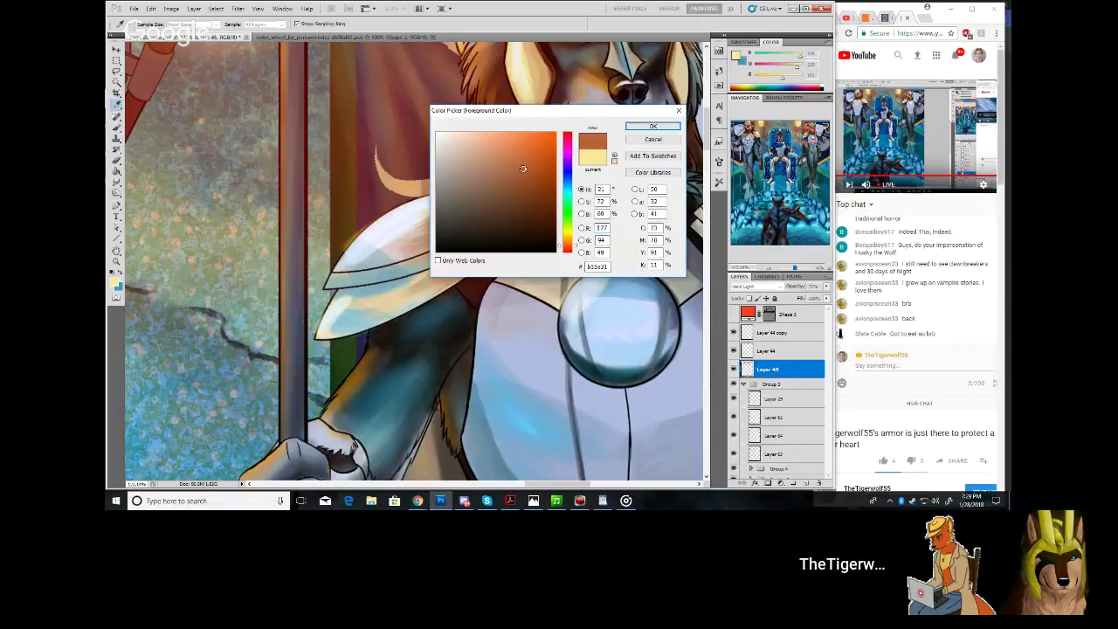
{"action": "left_click", "coordinate": [650, 127]}
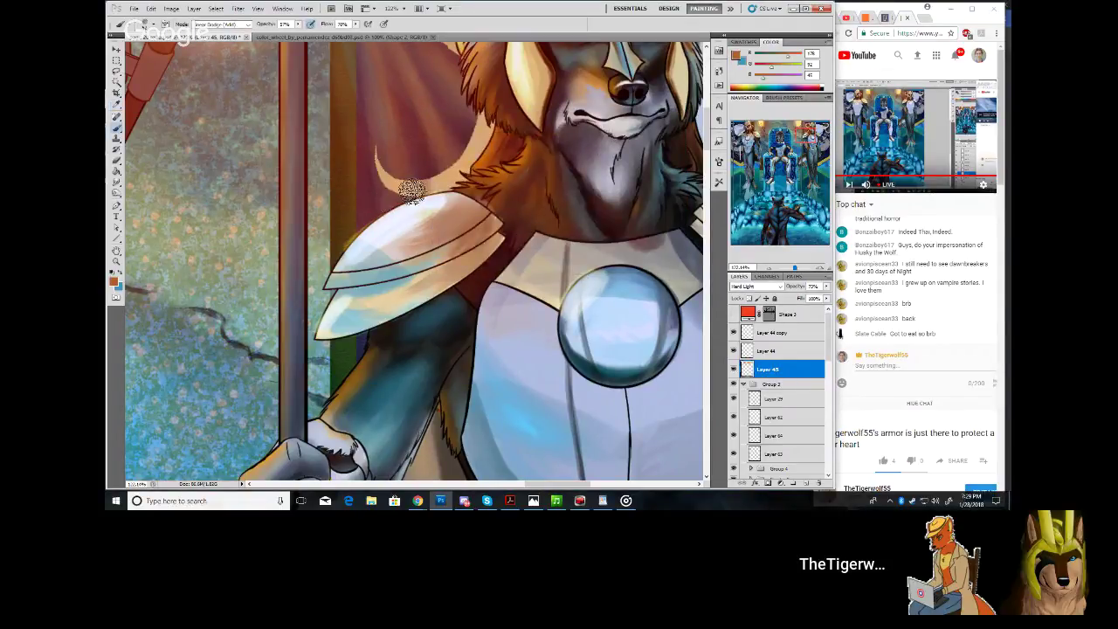
Paint an orange glow along the torch-side shoulder plates' outer edges and around the round gem's upper rim
{"action": "left_click_drag", "start_coordinate": [363, 218], "coordinate": [327, 286]}
{"action": "left_click_drag", "start_coordinate": [312, 332], "coordinate": [339, 323]}
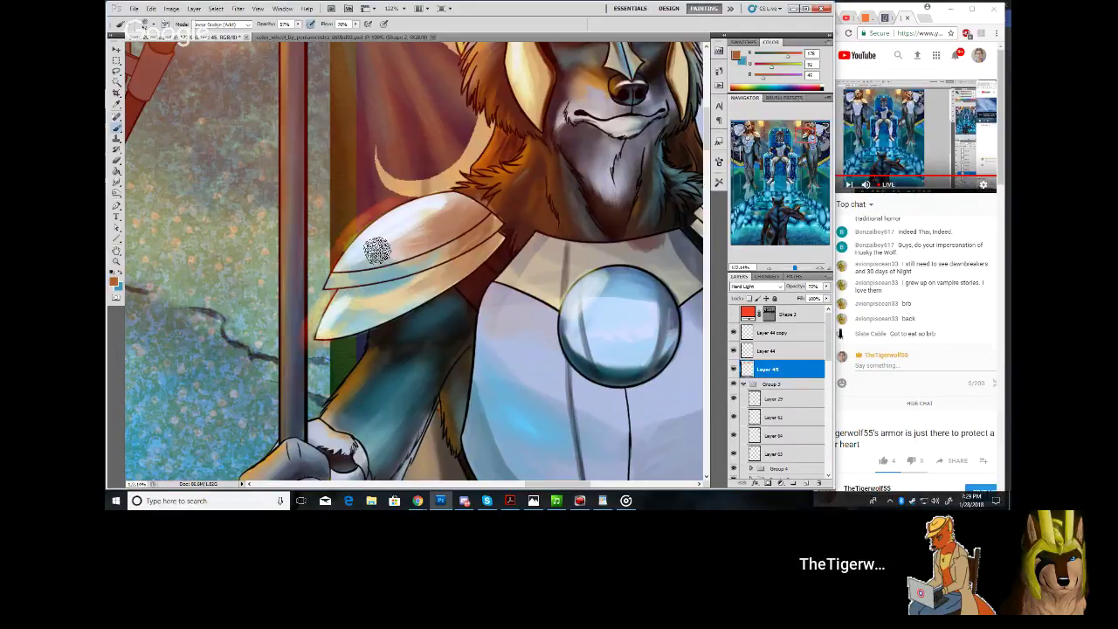
{"action": "mouse_move", "coordinate": [440, 186]}
{"action": "left_mouse_down"}
{"action": "mouse_move", "coordinate": [394, 251]}
{"action": "mouse_move", "coordinate": [407, 239]}
{"action": "mouse_move", "coordinate": [333, 285]}
{"action": "mouse_move", "coordinate": [329, 264]}
{"action": "mouse_move", "coordinate": [410, 184]}
{"action": "mouse_move", "coordinate": [361, 228]}
{"action": "mouse_move", "coordinate": [447, 185]}
{"action": "left_mouse_up"}
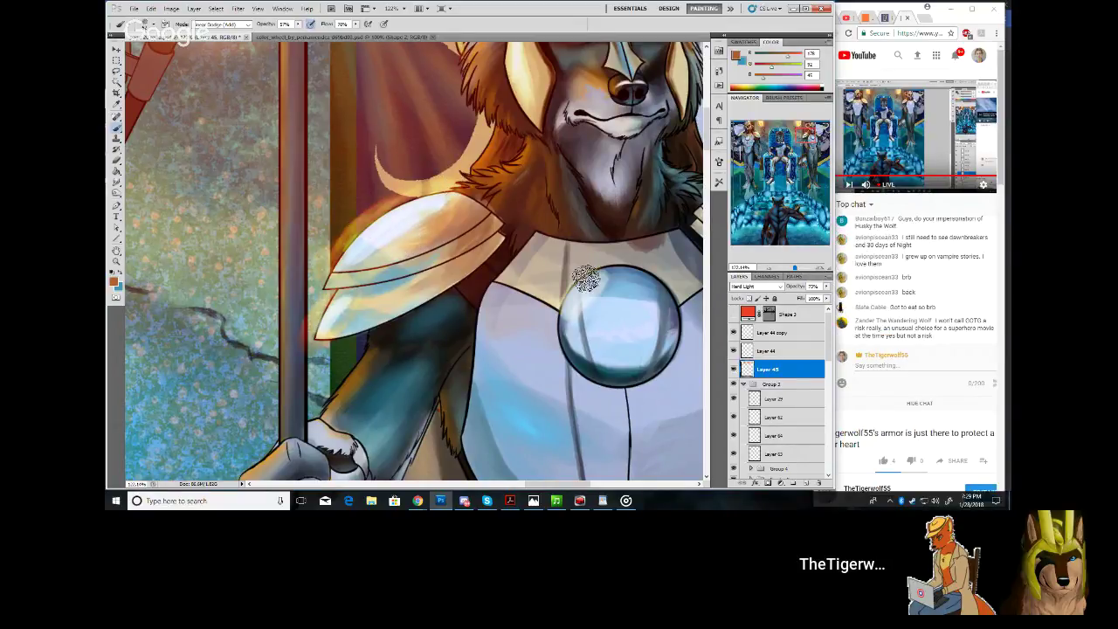
{"action": "mouse_move", "coordinate": [546, 302]}
{"action": "left_mouse_down"}
{"action": "mouse_move", "coordinate": [551, 341]}
{"action": "mouse_move", "coordinate": [611, 293]}
{"action": "mouse_move", "coordinate": [602, 264]}
{"action": "mouse_move", "coordinate": [608, 282]}
{"action": "mouse_move", "coordinate": [571, 255]}
{"action": "left_mouse_up"}
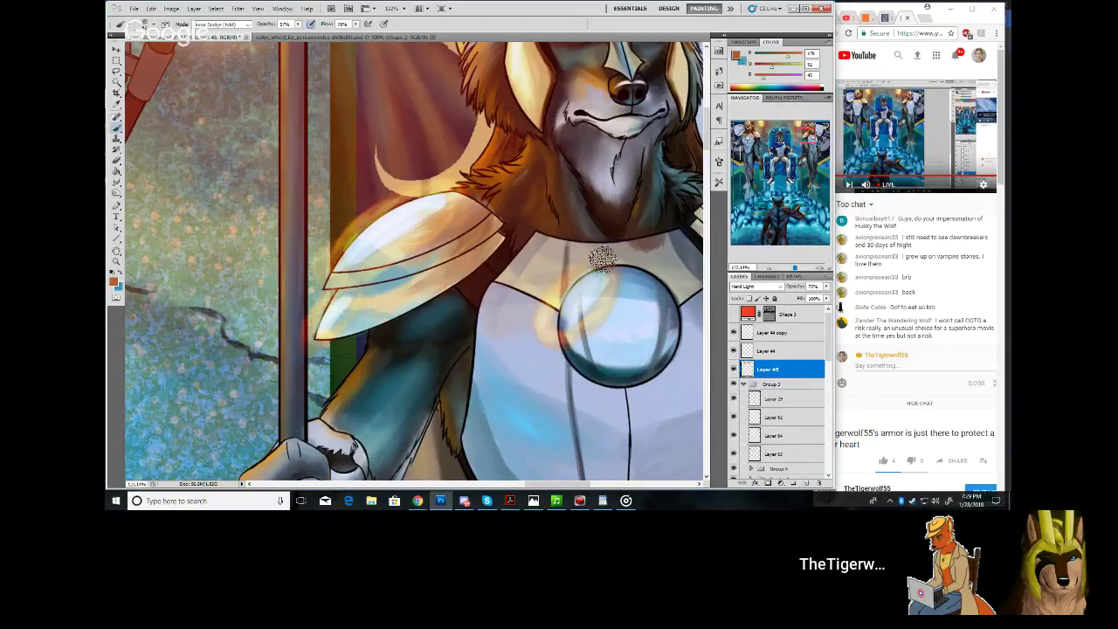
Brush orange firelight over the guard's cheek fur, the helmet's torch-facing side and its crown
{"action": "left_click_drag", "start_coordinate": [800, 160], "coordinate": [802, 149]}
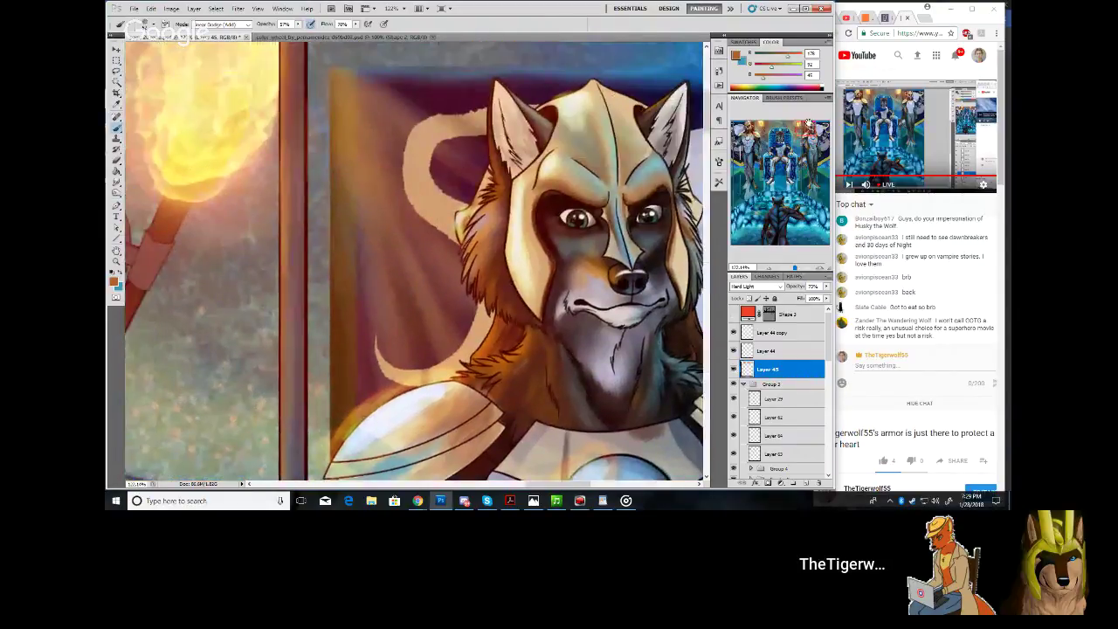
{"action": "mouse_move", "coordinate": [463, 202]}
{"action": "left_mouse_down"}
{"action": "mouse_move", "coordinate": [445, 229]}
{"action": "mouse_move", "coordinate": [446, 217]}
{"action": "mouse_move", "coordinate": [453, 228]}
{"action": "mouse_move", "coordinate": [473, 223]}
{"action": "mouse_move", "coordinate": [474, 192]}
{"action": "mouse_move", "coordinate": [473, 206]}
{"action": "mouse_move", "coordinate": [444, 201]}
{"action": "mouse_move", "coordinate": [453, 209]}
{"action": "mouse_move", "coordinate": [466, 225]}
{"action": "left_mouse_up"}
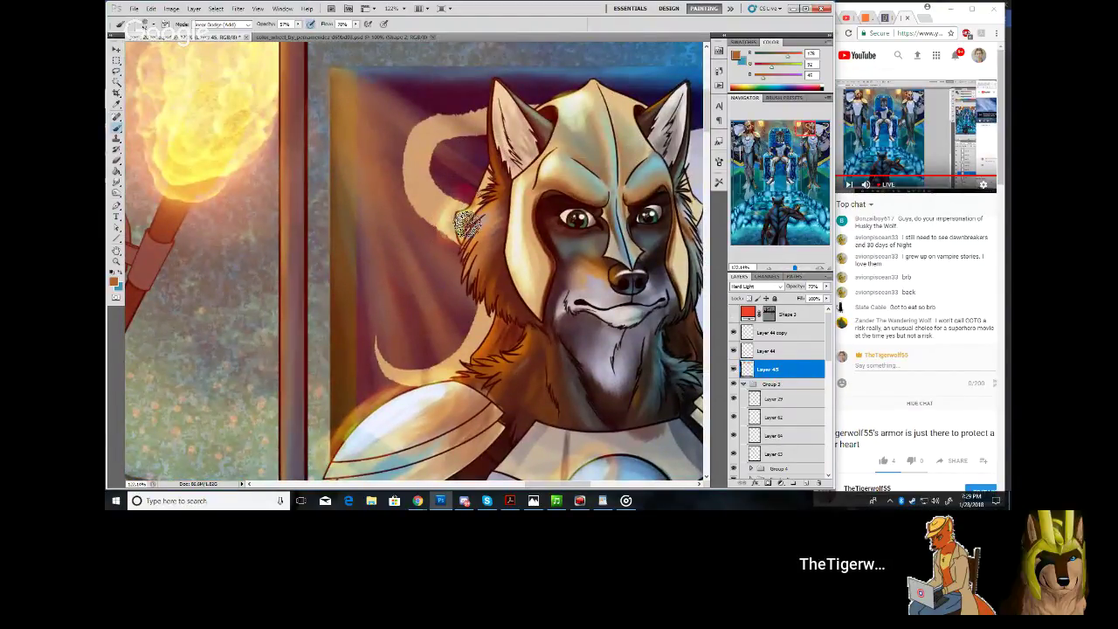
{"action": "mouse_move", "coordinate": [550, 100]}
{"action": "left_mouse_down"}
{"action": "mouse_move", "coordinate": [579, 83]}
{"action": "mouse_move", "coordinate": [595, 101]}
{"action": "mouse_move", "coordinate": [570, 133]}
{"action": "mouse_move", "coordinate": [542, 108]}
{"action": "mouse_move", "coordinate": [589, 124]}
{"action": "mouse_move", "coordinate": [570, 125]}
{"action": "mouse_move", "coordinate": [585, 132]}
{"action": "mouse_move", "coordinate": [531, 102]}
{"action": "mouse_move", "coordinate": [577, 75]}
{"action": "mouse_move", "coordinate": [549, 85]}
{"action": "mouse_move", "coordinate": [596, 93]}
{"action": "mouse_move", "coordinate": [579, 80]}
{"action": "mouse_move", "coordinate": [603, 120]}
{"action": "mouse_move", "coordinate": [543, 147]}
{"action": "mouse_move", "coordinate": [561, 142]}
{"action": "mouse_move", "coordinate": [506, 192]}
{"action": "mouse_move", "coordinate": [509, 178]}
{"action": "mouse_move", "coordinate": [506, 291]}
{"action": "mouse_move", "coordinate": [495, 227]}
{"action": "mouse_move", "coordinate": [519, 310]}
{"action": "mouse_move", "coordinate": [502, 278]}
{"action": "mouse_move", "coordinate": [517, 273]}
{"action": "mouse_move", "coordinate": [536, 304]}
{"action": "mouse_move", "coordinate": [521, 296]}
{"action": "mouse_move", "coordinate": [533, 286]}
{"action": "mouse_move", "coordinate": [527, 198]}
{"action": "mouse_move", "coordinate": [531, 244]}
{"action": "mouse_move", "coordinate": [540, 186]}
{"action": "mouse_move", "coordinate": [529, 239]}
{"action": "mouse_move", "coordinate": [528, 193]}
{"action": "mouse_move", "coordinate": [548, 279]}
{"action": "mouse_move", "coordinate": [514, 294]}
{"action": "mouse_move", "coordinate": [501, 242]}
{"action": "mouse_move", "coordinate": [533, 158]}
{"action": "mouse_move", "coordinate": [573, 149]}
{"action": "mouse_move", "coordinate": [544, 185]}
{"action": "mouse_move", "coordinate": [574, 164]}
{"action": "mouse_move", "coordinate": [524, 150]}
{"action": "mouse_move", "coordinate": [539, 136]}
{"action": "mouse_move", "coordinate": [527, 151]}
{"action": "mouse_move", "coordinate": [547, 146]}
{"action": "mouse_move", "coordinate": [514, 181]}
{"action": "mouse_move", "coordinate": [527, 155]}
{"action": "mouse_move", "coordinate": [472, 241]}
{"action": "mouse_move", "coordinate": [487, 229]}
{"action": "mouse_move", "coordinate": [506, 241]}
{"action": "mouse_move", "coordinate": [620, 199]}
{"action": "left_mouse_up"}
{"action": "mouse_move", "coordinate": [620, 102]}
{"action": "left_mouse_down"}
{"action": "mouse_move", "coordinate": [646, 98]}
{"action": "mouse_move", "coordinate": [611, 104]}
{"action": "mouse_move", "coordinate": [632, 130]}
{"action": "mouse_move", "coordinate": [621, 98]}
{"action": "mouse_move", "coordinate": [659, 170]}
{"action": "left_mouse_up"}
{"action": "mouse_move", "coordinate": [601, 132]}
{"action": "left_mouse_down"}
{"action": "mouse_move", "coordinate": [589, 81]}
{"action": "mouse_move", "coordinate": [610, 158]}
{"action": "mouse_move", "coordinate": [597, 89]}
{"action": "mouse_move", "coordinate": [609, 170]}
{"action": "mouse_move", "coordinate": [583, 157]}
{"action": "mouse_move", "coordinate": [593, 92]}
{"action": "mouse_move", "coordinate": [609, 135]}
{"action": "mouse_move", "coordinate": [605, 192]}
{"action": "mouse_move", "coordinate": [578, 207]}
{"action": "mouse_move", "coordinate": [562, 177]}
{"action": "mouse_move", "coordinate": [578, 109]}
{"action": "left_mouse_up"}
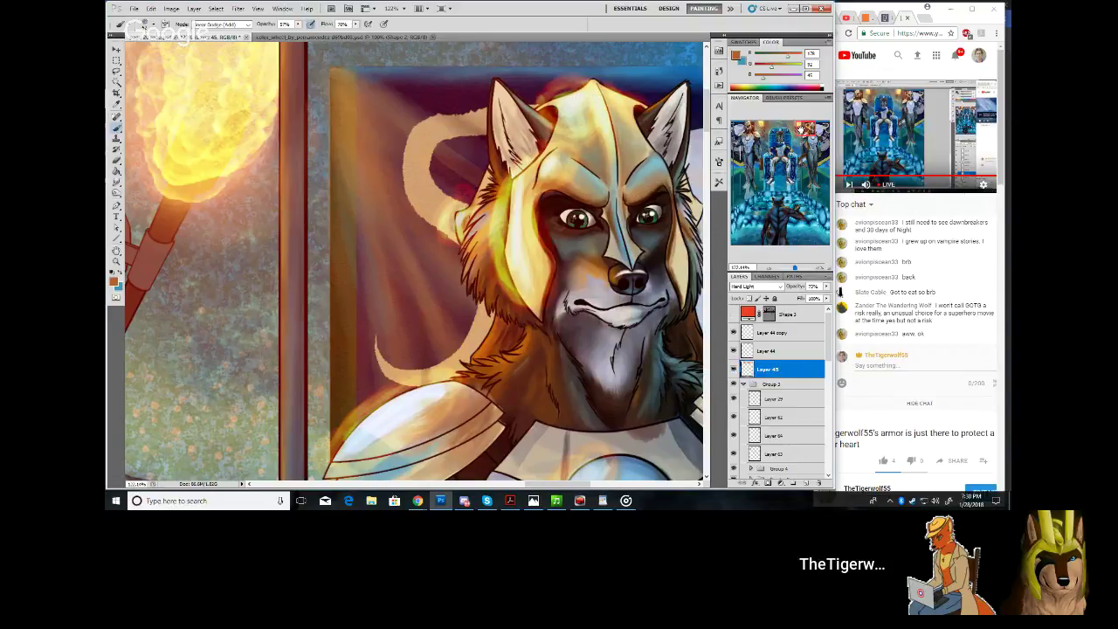
Intensify the orange glow on the torch-facing upper edge of the round chest gem
{"action": "mouse_move", "coordinate": [800, 129]}
{"action": "left_mouse_down"}
{"action": "mouse_move", "coordinate": [800, 145]}
{"action": "mouse_move", "coordinate": [809, 132]}
{"action": "left_mouse_up"}
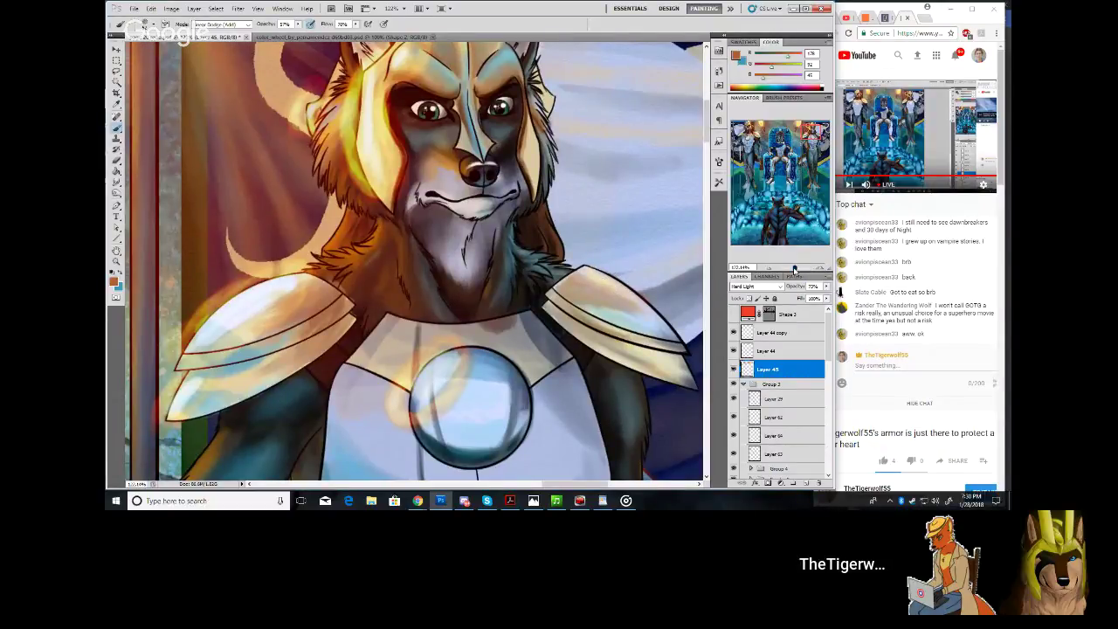
{"action": "left_click_drag", "start_coordinate": [794, 268], "coordinate": [793, 268]}
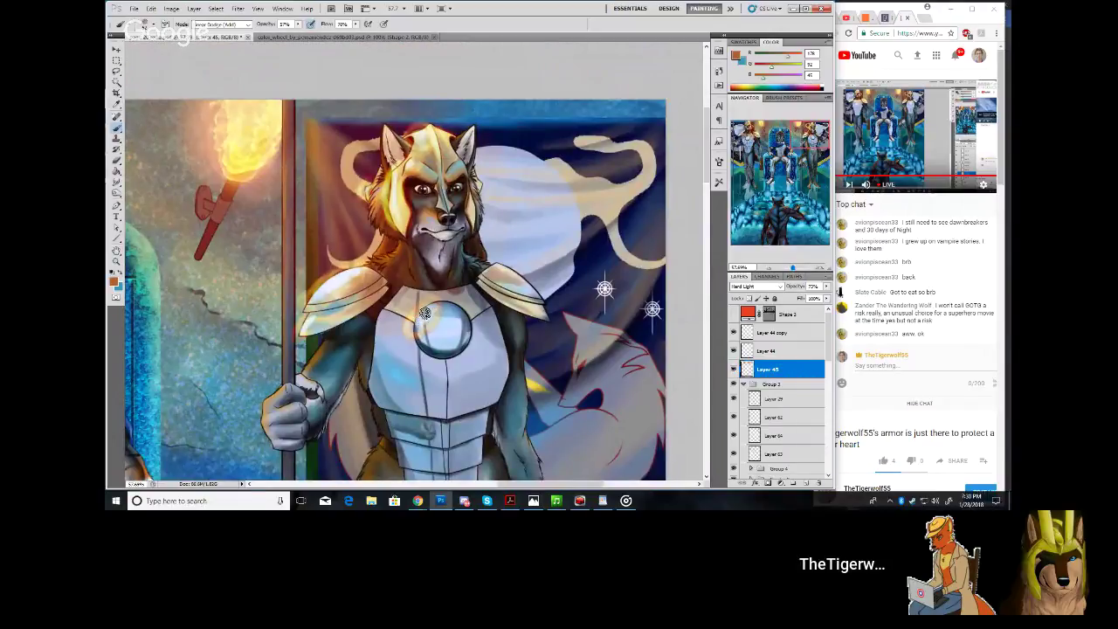
{"action": "mouse_move", "coordinate": [424, 313]}
{"action": "left_mouse_down"}
{"action": "mouse_move", "coordinate": [412, 325]}
{"action": "mouse_move", "coordinate": [429, 325]}
{"action": "left_mouse_up"}
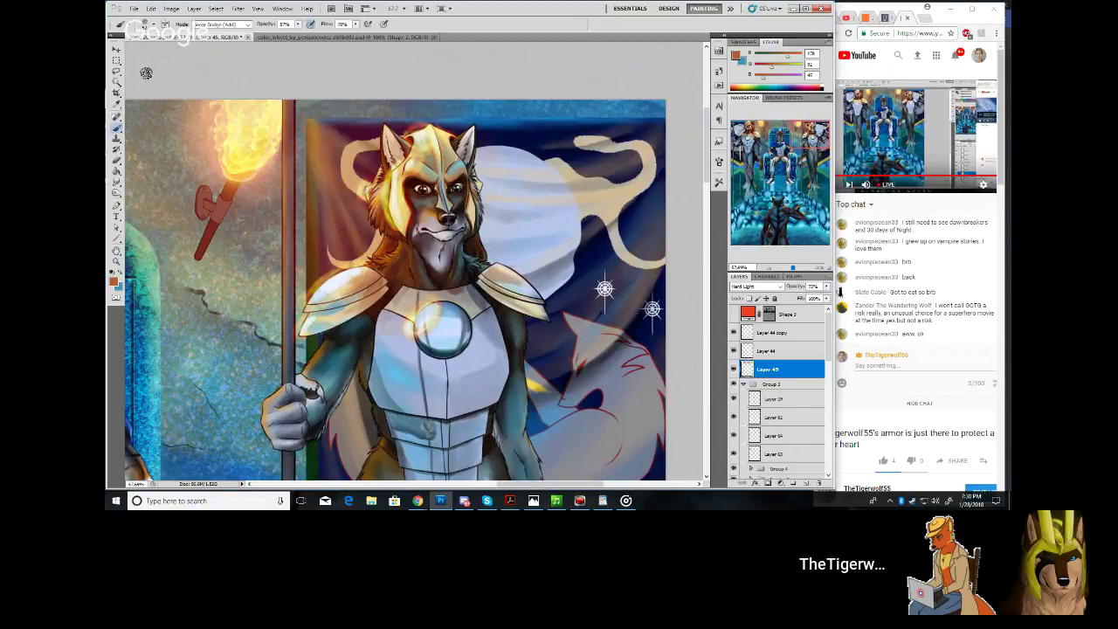
Lasso the guard's upper body on the orange glow layer and soften it with a Gaussian Blur of about 12 pixels
{"action": "left_click", "coordinate": [117, 71]}
{"action": "left_click_drag", "start_coordinate": [467, 79], "coordinate": [541, 93]}
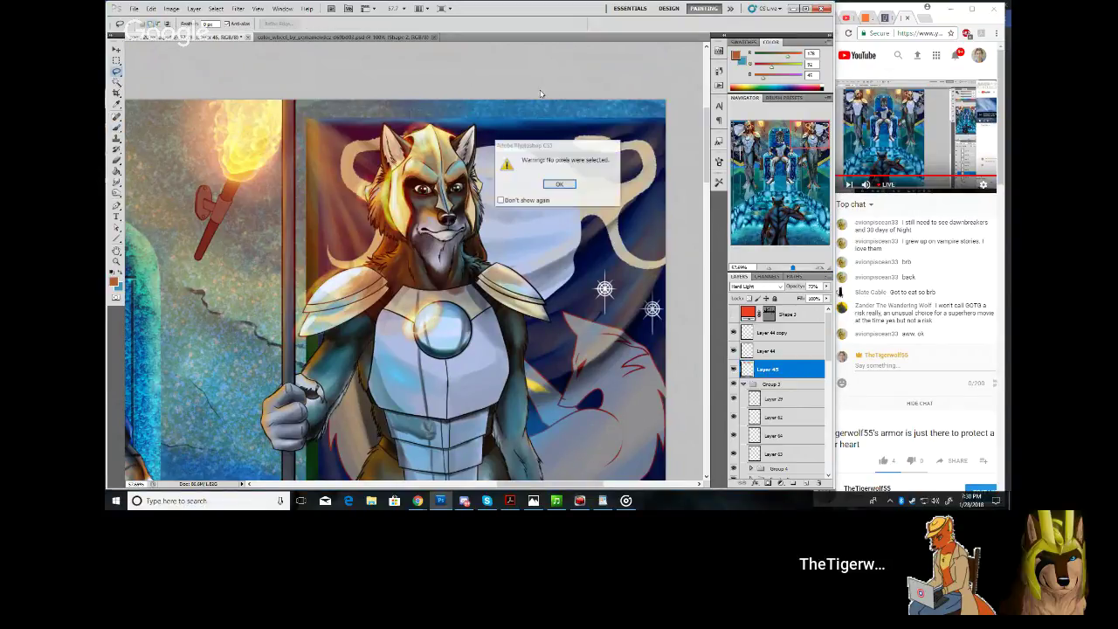
{"action": "key", "text": "Return"}
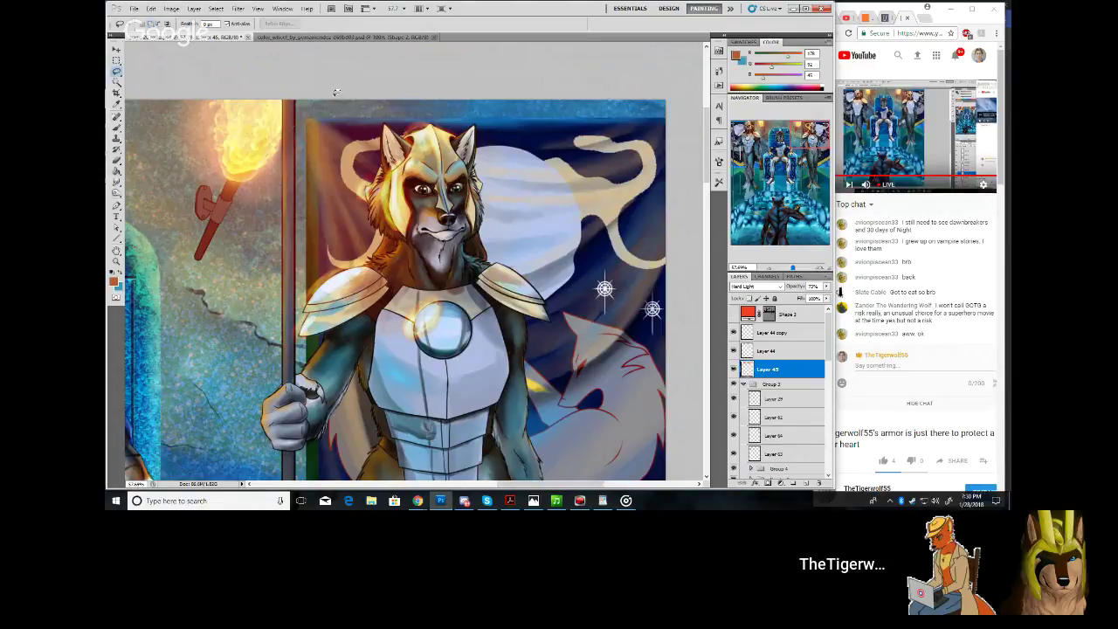
{"action": "mouse_move", "coordinate": [336, 92]}
{"action": "left_mouse_down"}
{"action": "mouse_move", "coordinate": [217, 333]}
{"action": "mouse_move", "coordinate": [237, 381]}
{"action": "left_mouse_up"}
{"action": "mouse_move", "coordinate": [391, 410]}
{"action": "left_mouse_down"}
{"action": "mouse_move", "coordinate": [577, 245]}
{"action": "mouse_move", "coordinate": [332, 101]}
{"action": "left_mouse_up"}
{"action": "left_click", "coordinate": [215, 9]}
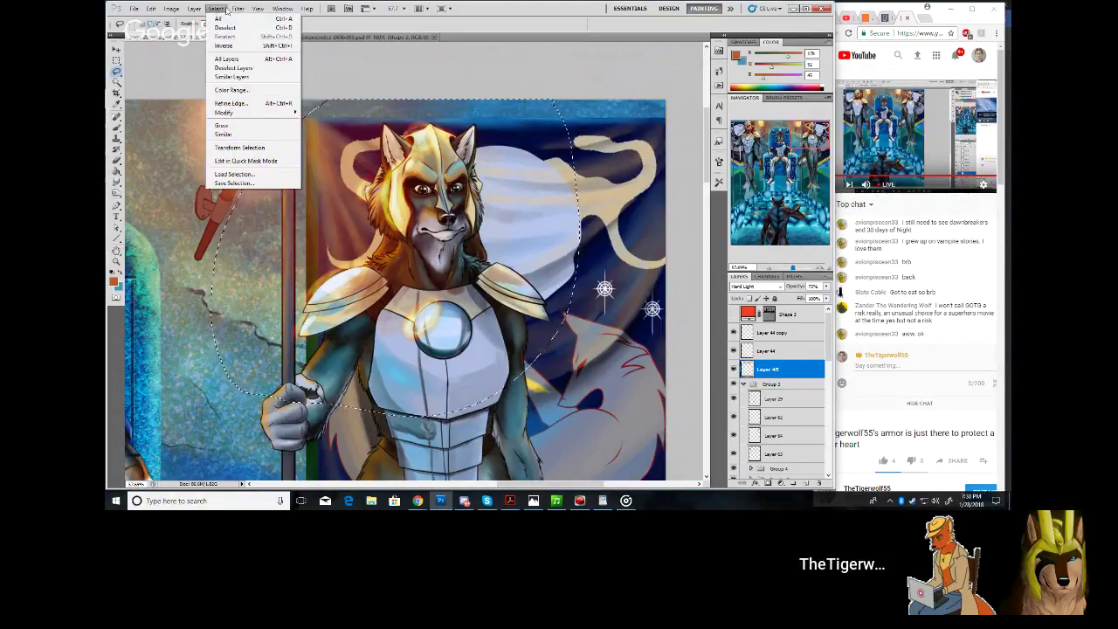
{"action": "mouse_move", "coordinate": [238, 8]}
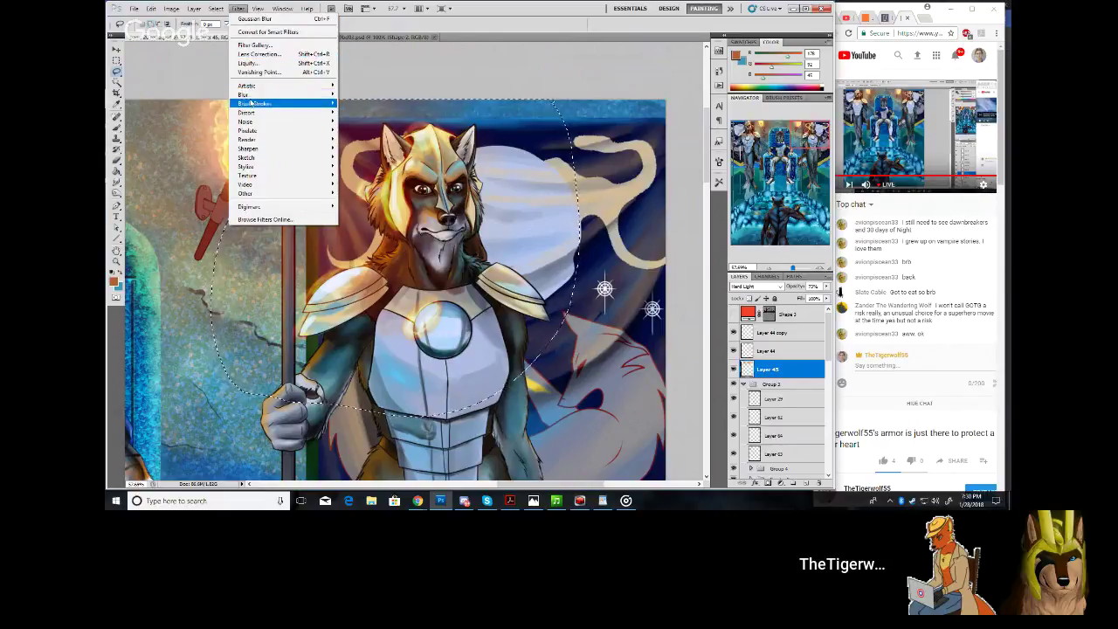
{"action": "mouse_move", "coordinate": [249, 96]}
{"action": "left_click", "coordinate": [222, 135]}
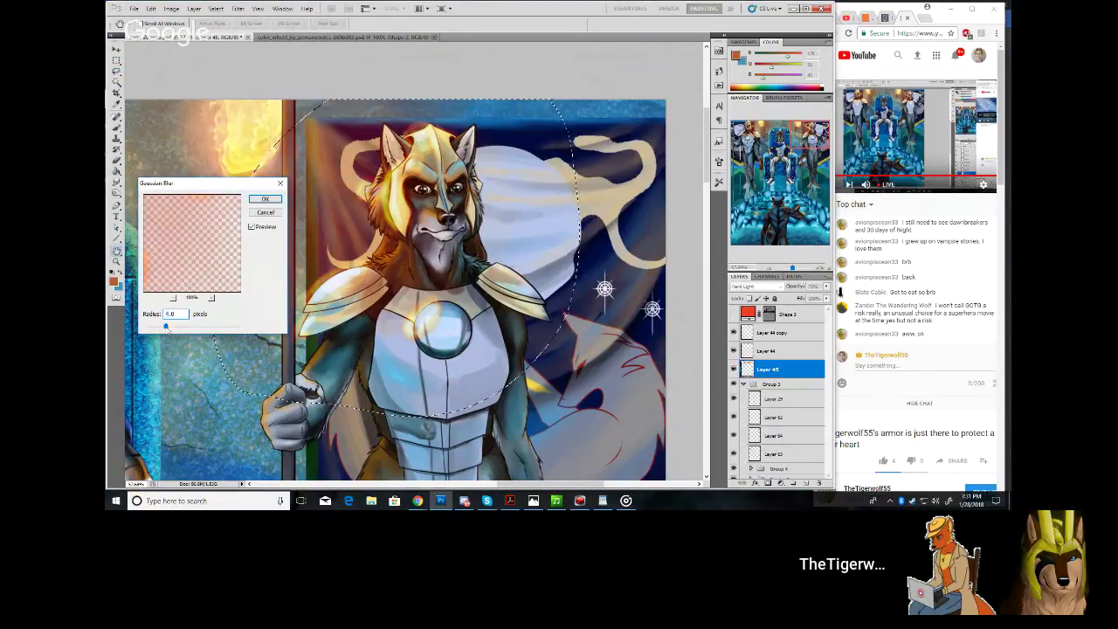
{"action": "left_click_drag", "start_coordinate": [170, 326], "coordinate": [184, 327]}
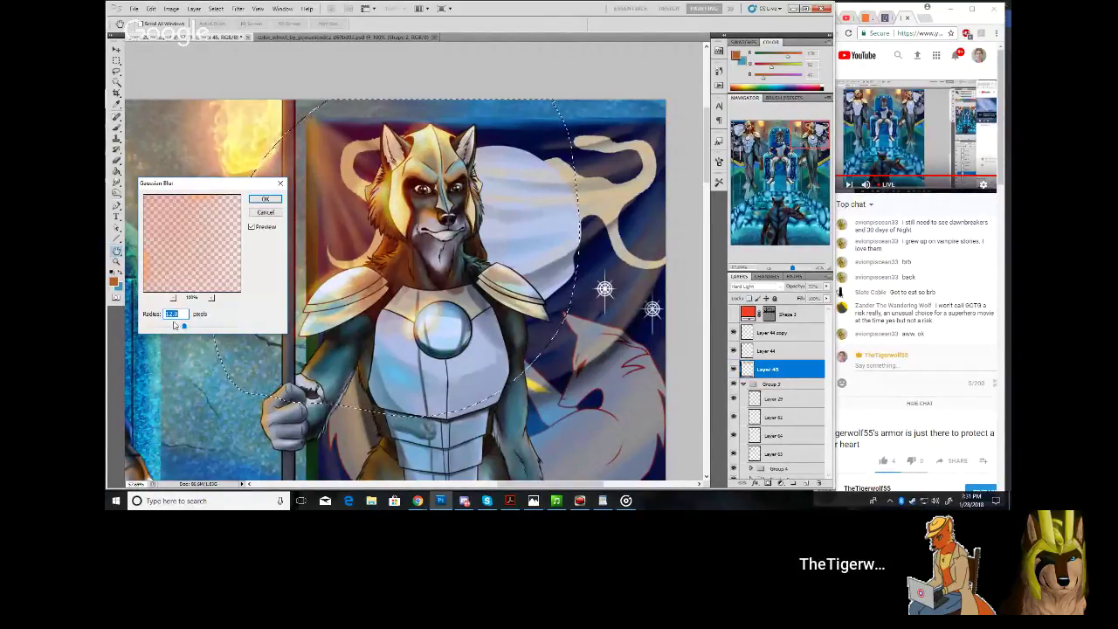
{"action": "left_click", "coordinate": [264, 198]}
Try to cut the selected torchlight glow onto a separate layer, and undo the cut
{"action": "left_click", "coordinate": [171, 8]}
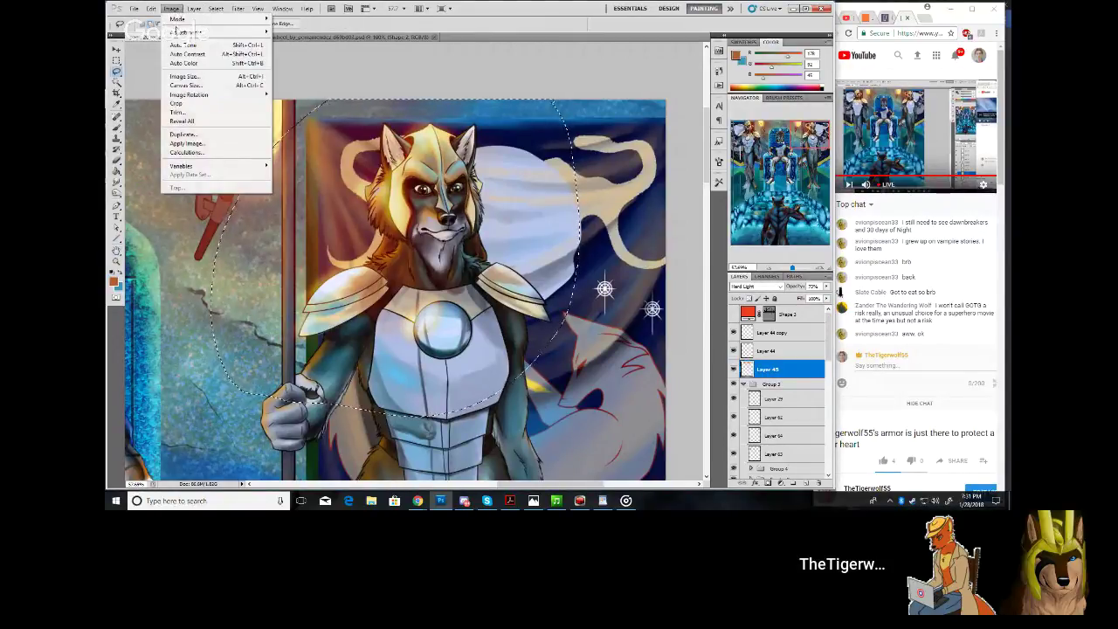
{"action": "mouse_move", "coordinate": [248, 38]}
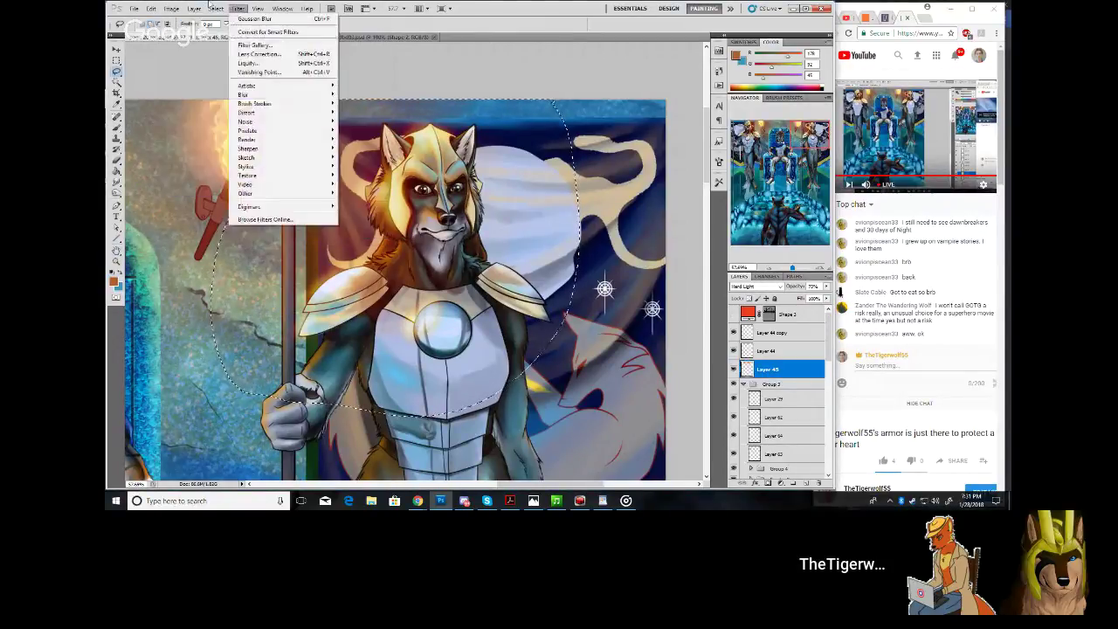
{"action": "mouse_move", "coordinate": [194, 9]}
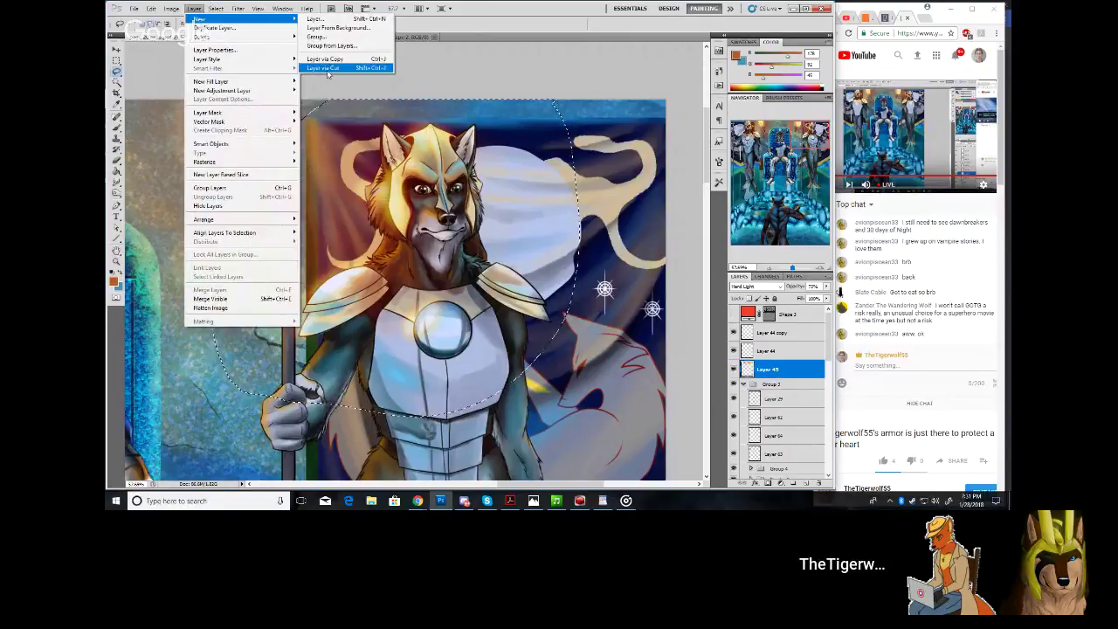
{"action": "left_click", "coordinate": [327, 69]}
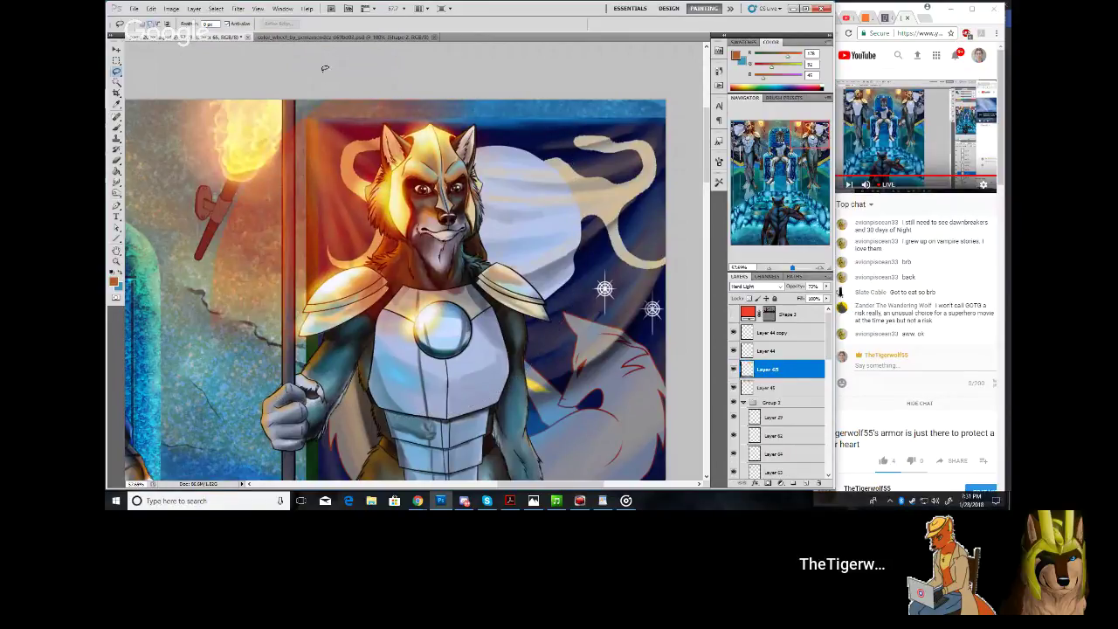
{"action": "key", "text": "ctrl+z"}
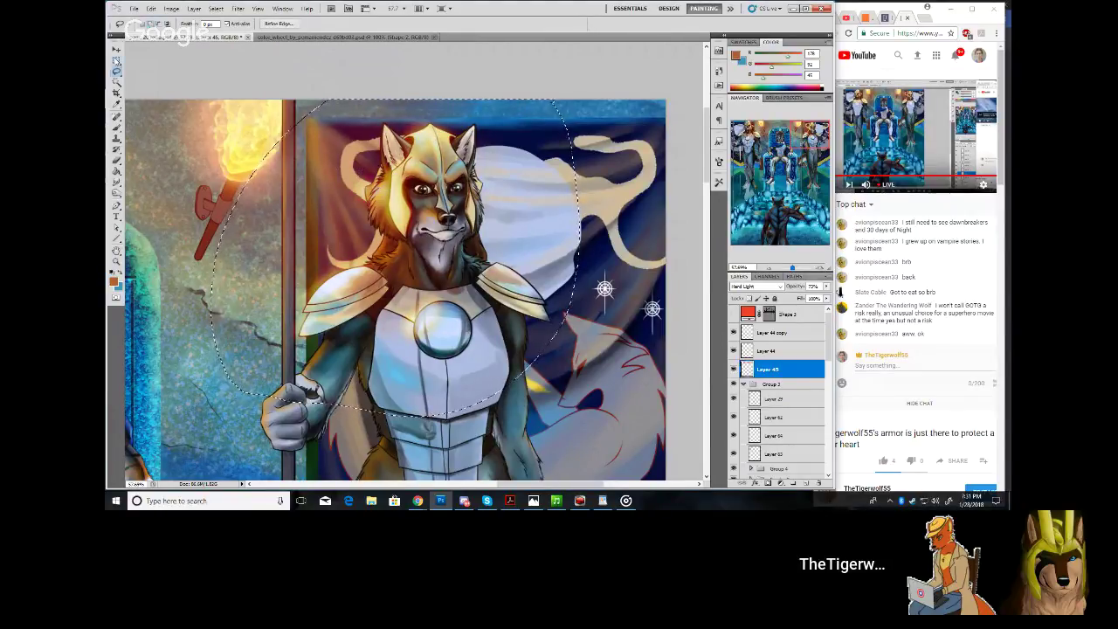
Clear the selection around the guard and move the page 20 redo document behind the colour wheel document
{"action": "left_click", "coordinate": [116, 60]}
{"action": "key", "text": "ctrl+d"}
{"action": "left_click_drag", "start_coordinate": [792, 267], "coordinate": [791, 268]}
{"action": "left_click_drag", "start_coordinate": [791, 155], "coordinate": [773, 165]}
{"action": "left_click_drag", "start_coordinate": [791, 269], "coordinate": [792, 269]}
{"action": "mouse_move", "coordinate": [773, 164]}
{"action": "left_mouse_down"}
{"action": "mouse_move", "coordinate": [760, 196]}
{"action": "mouse_move", "coordinate": [759, 181]}
{"action": "left_mouse_up"}
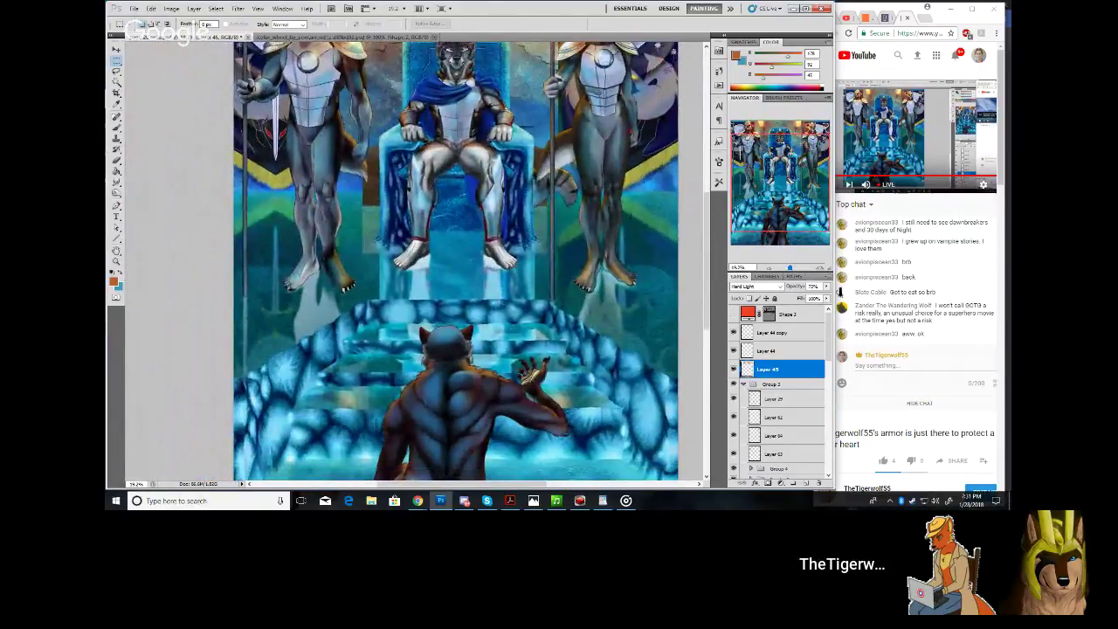
{"action": "left_click_drag", "start_coordinate": [181, 39], "coordinate": [153, 35]}
Browse to the Fedora folder on the My Passport drive to find a file to open
{"action": "left_click", "coordinate": [136, 7]}
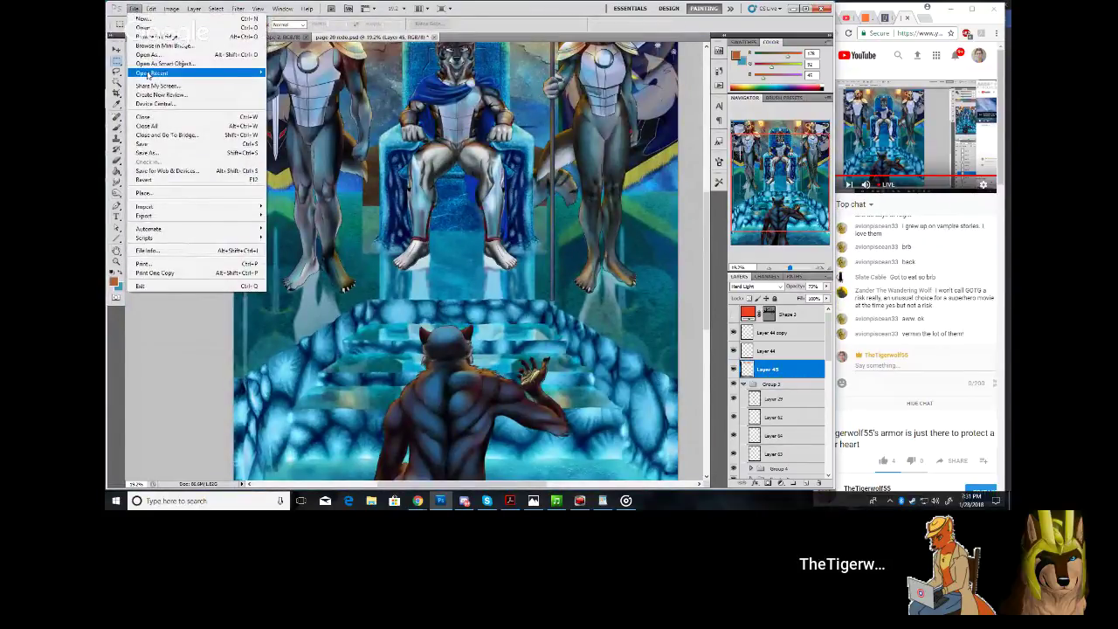
{"action": "mouse_move", "coordinate": [149, 74]}
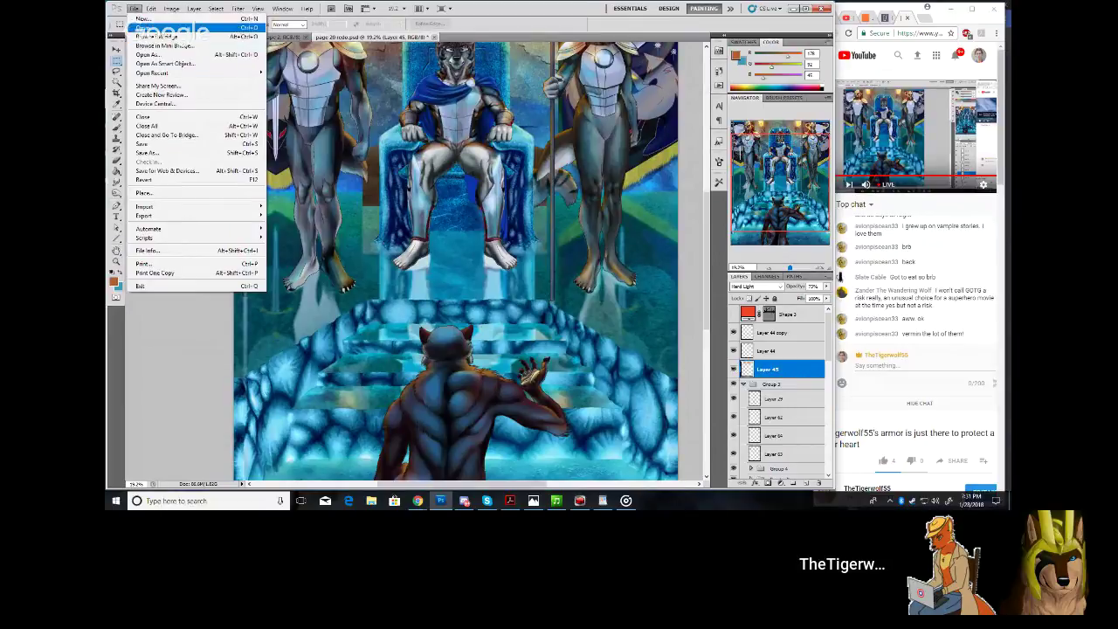
{"action": "left_click", "coordinate": [136, 8]}
{"action": "key", "text": "ctrl+o"}
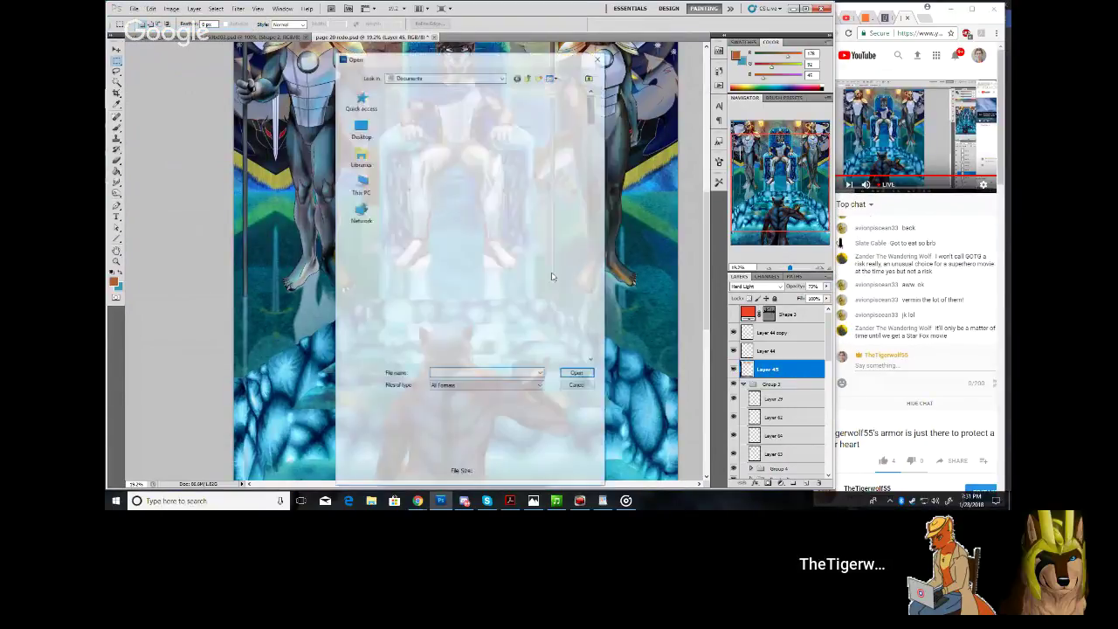
{"action": "left_click", "coordinate": [367, 210]}
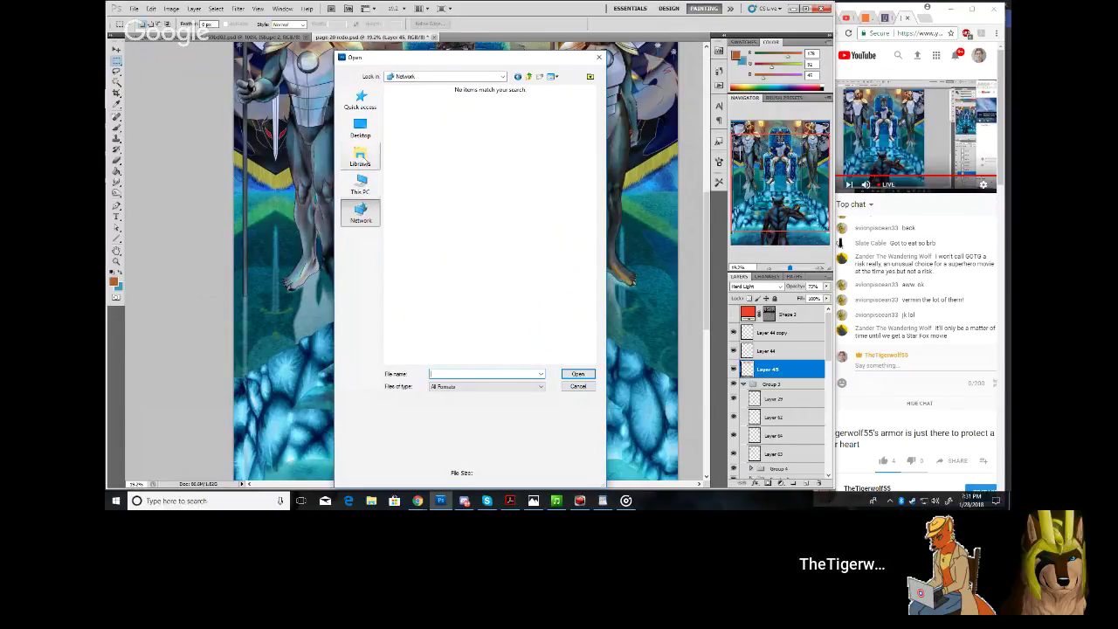
{"action": "left_click", "coordinate": [360, 183]}
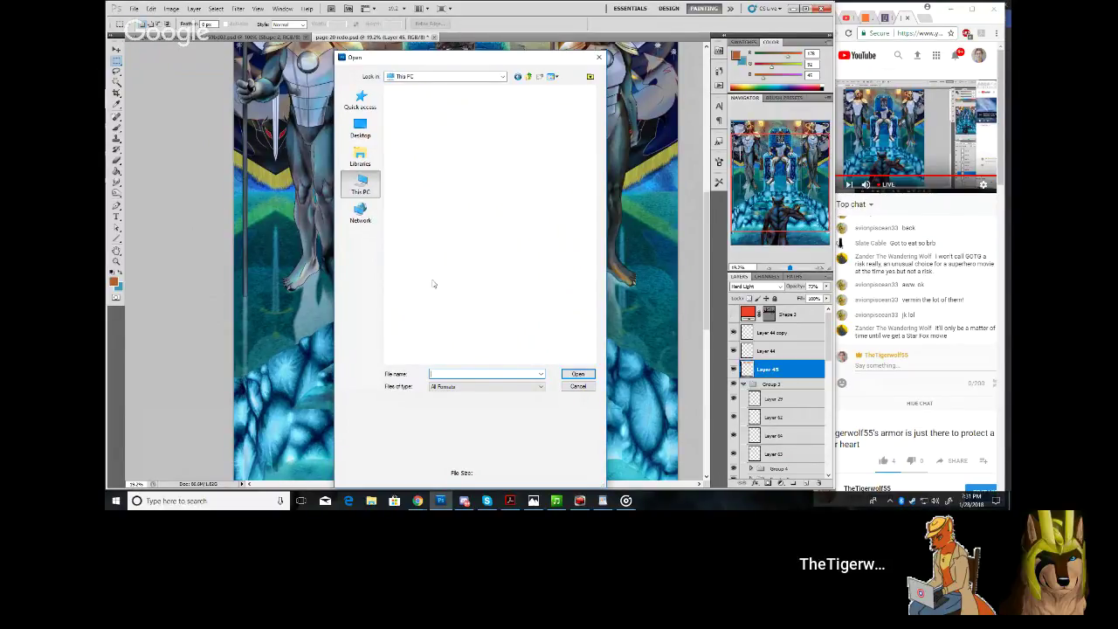
{"action": "scroll", "coordinate": [451, 322], "scroll_direction": "down", "scroll_amount": 1}
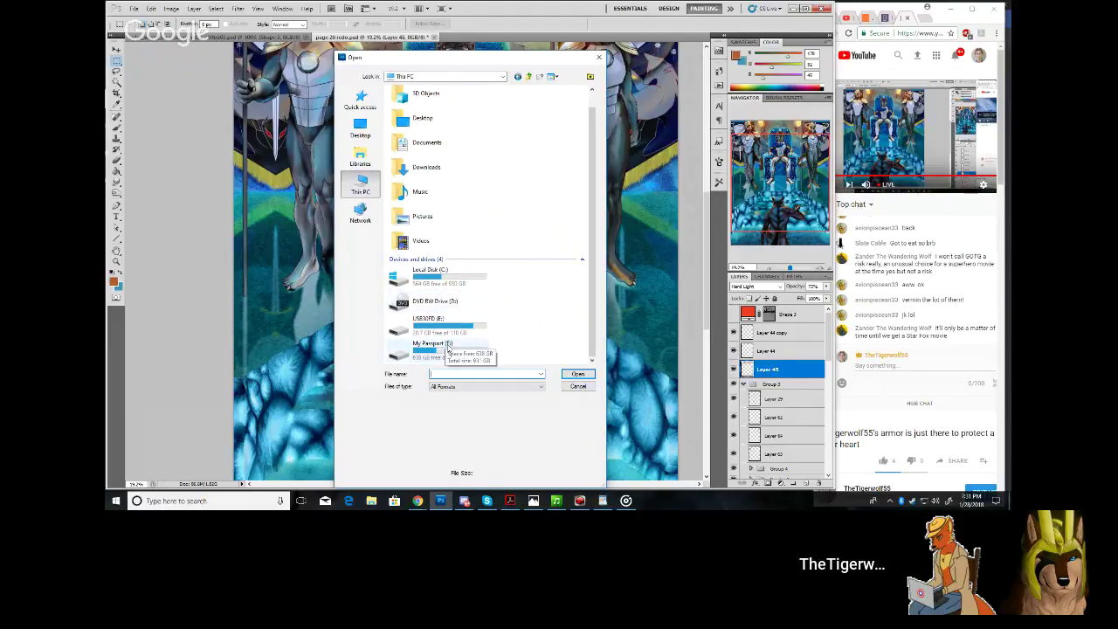
{"action": "double_click", "coordinate": [432, 344]}
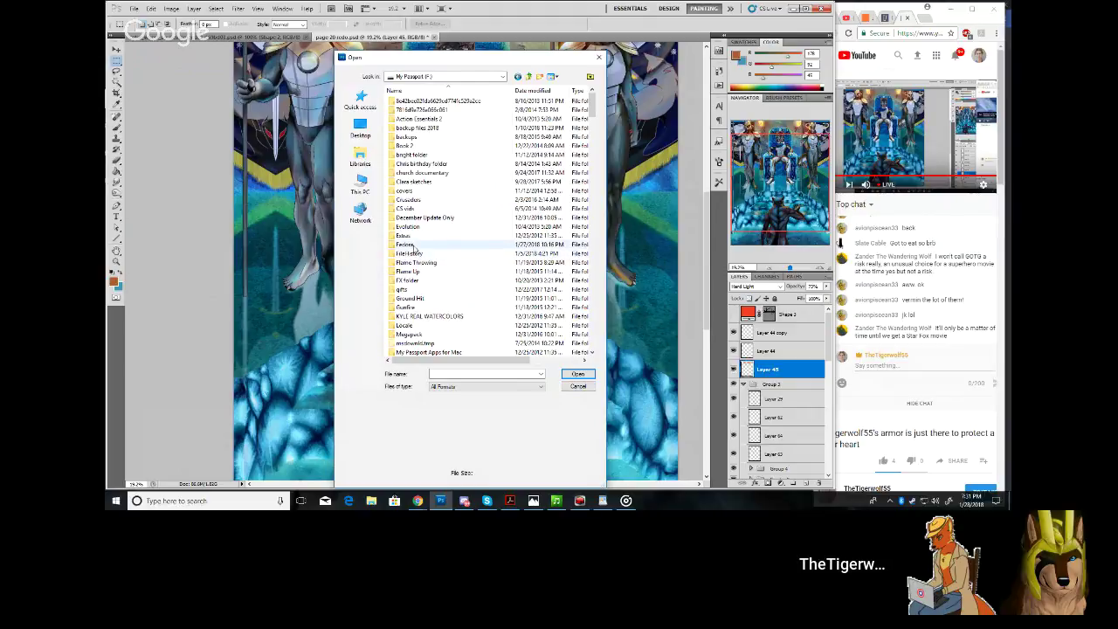
{"action": "double_click", "coordinate": [407, 244]}
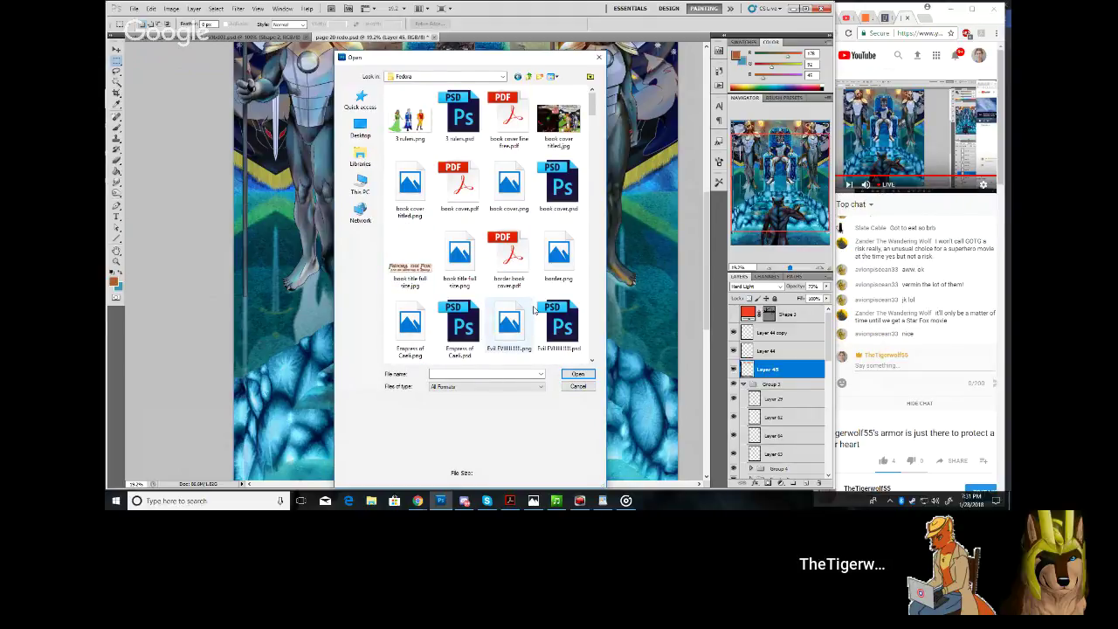
Open page 20.psd, the original version of the page, from the Fedora folder
{"action": "left_click", "coordinate": [533, 310]}
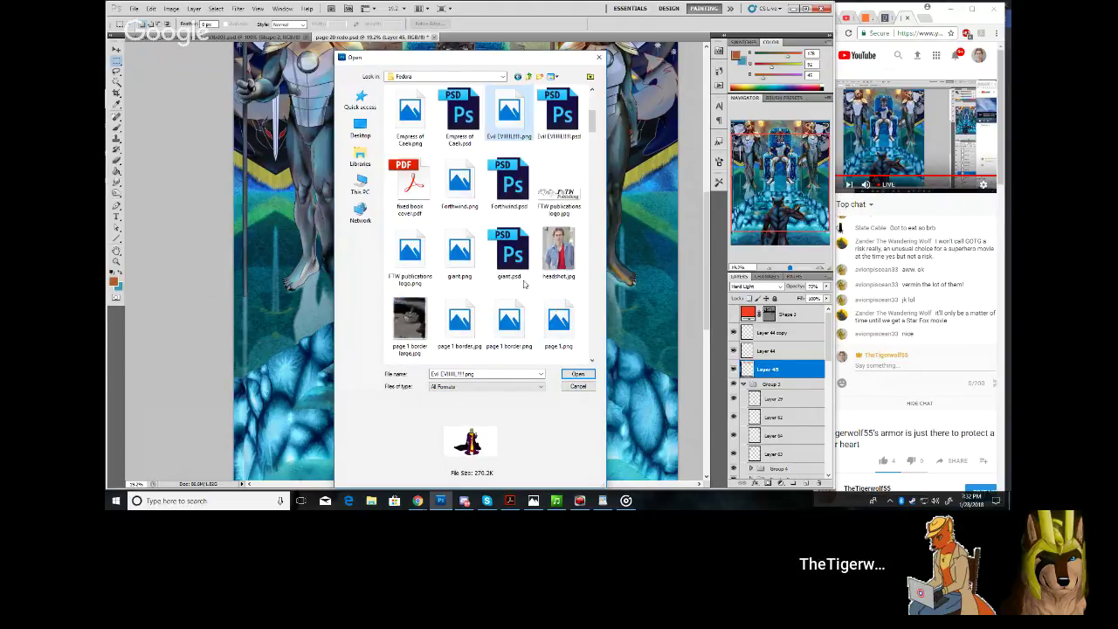
{"action": "scroll", "coordinate": [537, 297], "scroll_direction": "down", "scroll_amount": 10}
{"action": "scroll", "coordinate": [524, 284], "scroll_direction": "down", "scroll_amount": 8}
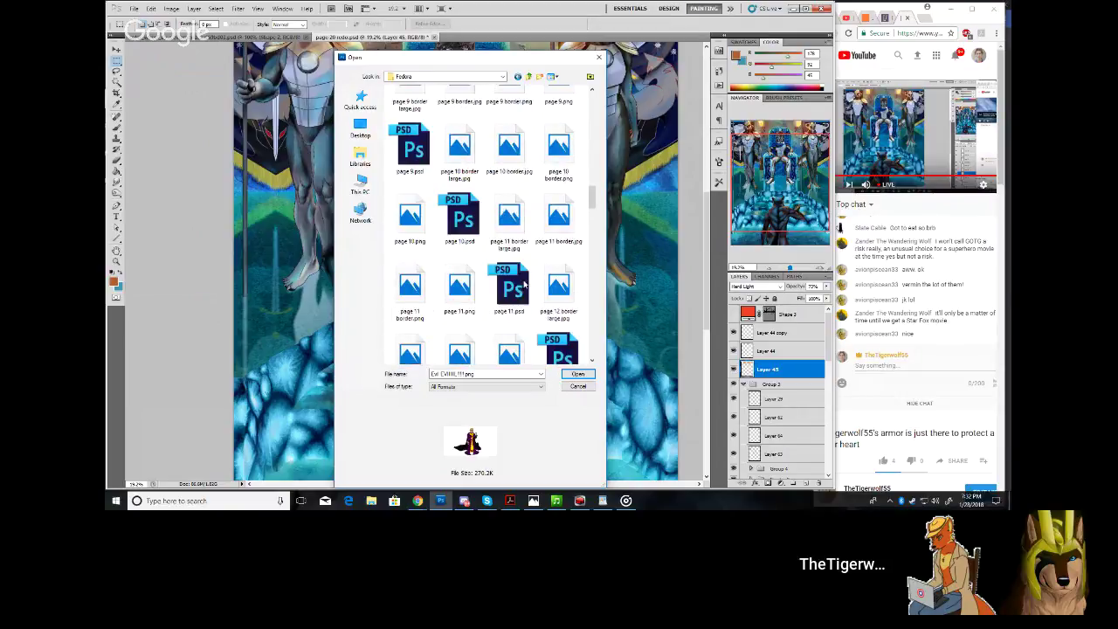
{"action": "scroll", "coordinate": [537, 277], "scroll_direction": "down", "scroll_amount": 8}
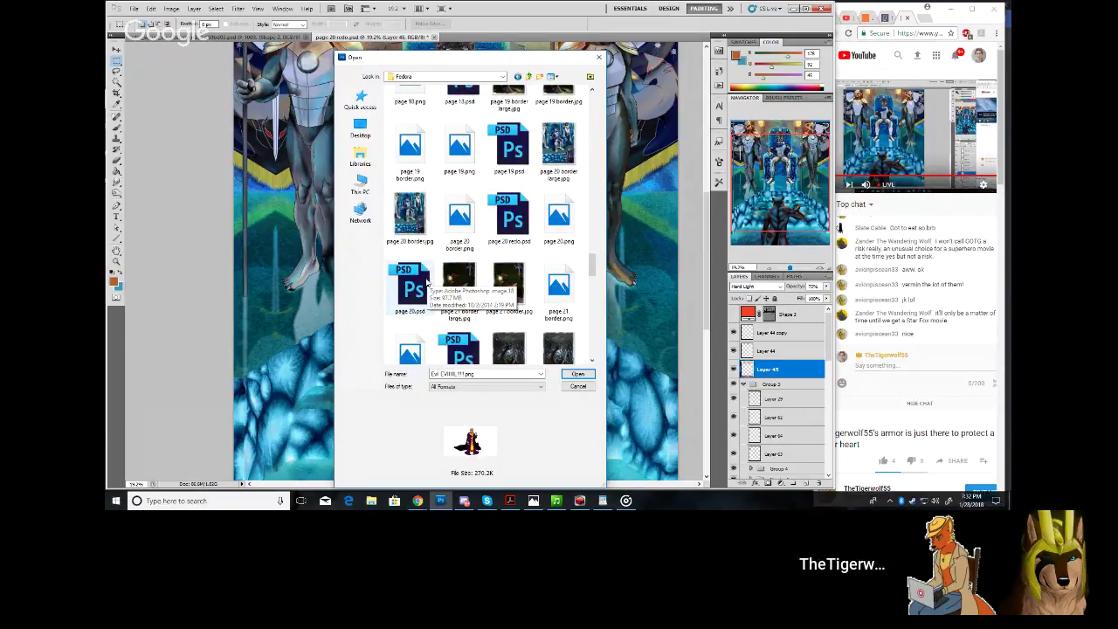
{"action": "double_click", "coordinate": [427, 282]}
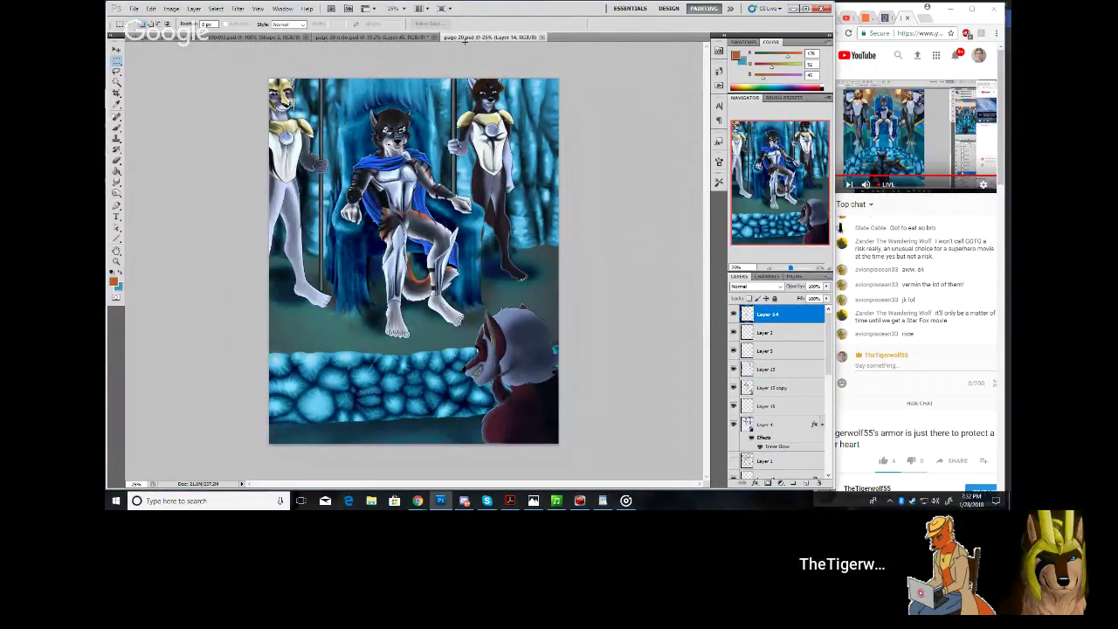
Float page 20.psd in its own window, then float and minimise the colour wheel document
{"action": "mouse_move", "coordinate": [463, 42]}
{"action": "left_mouse_down"}
{"action": "mouse_move", "coordinate": [608, 45]}
{"action": "mouse_move", "coordinate": [453, 50]}
{"action": "left_mouse_up"}
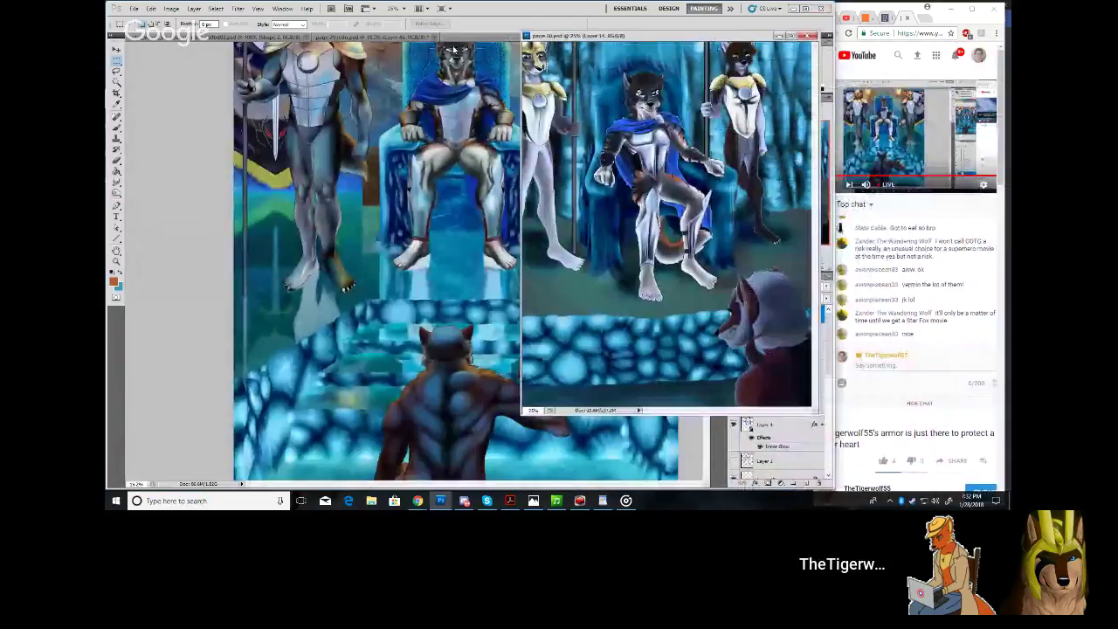
{"action": "left_click", "coordinate": [280, 38]}
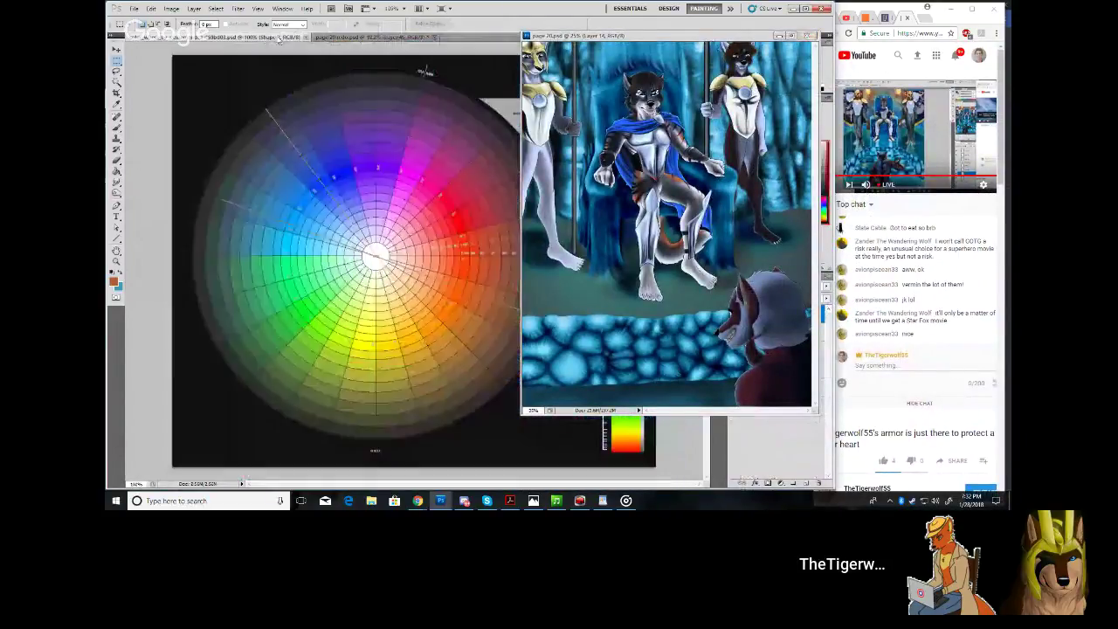
{"action": "left_click_drag", "start_coordinate": [280, 38], "coordinate": [274, 52]}
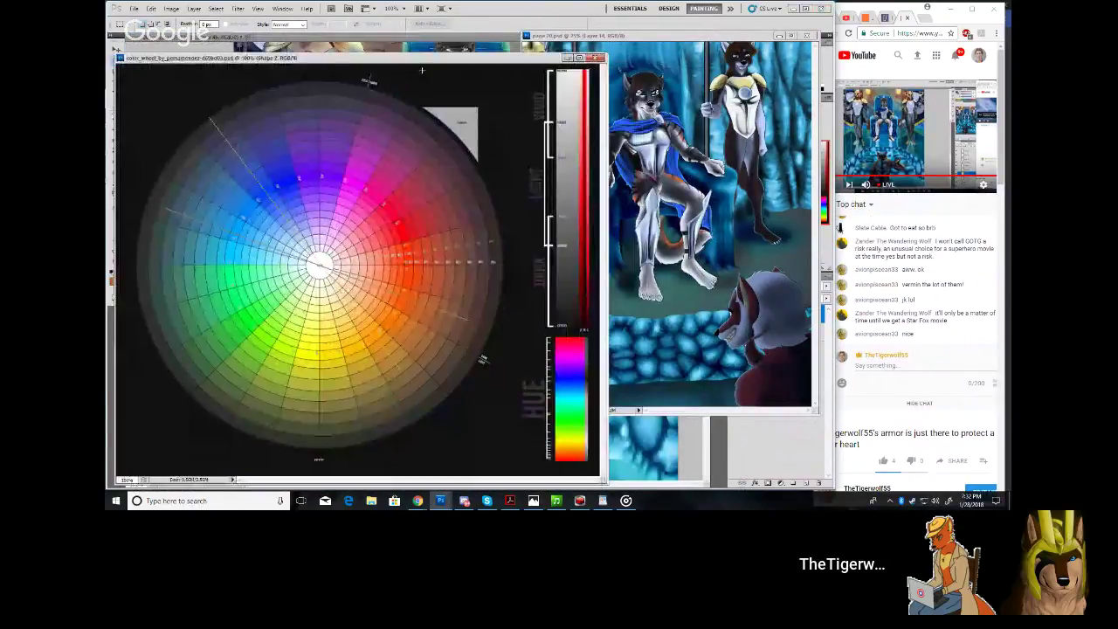
{"action": "left_click", "coordinate": [566, 58]}
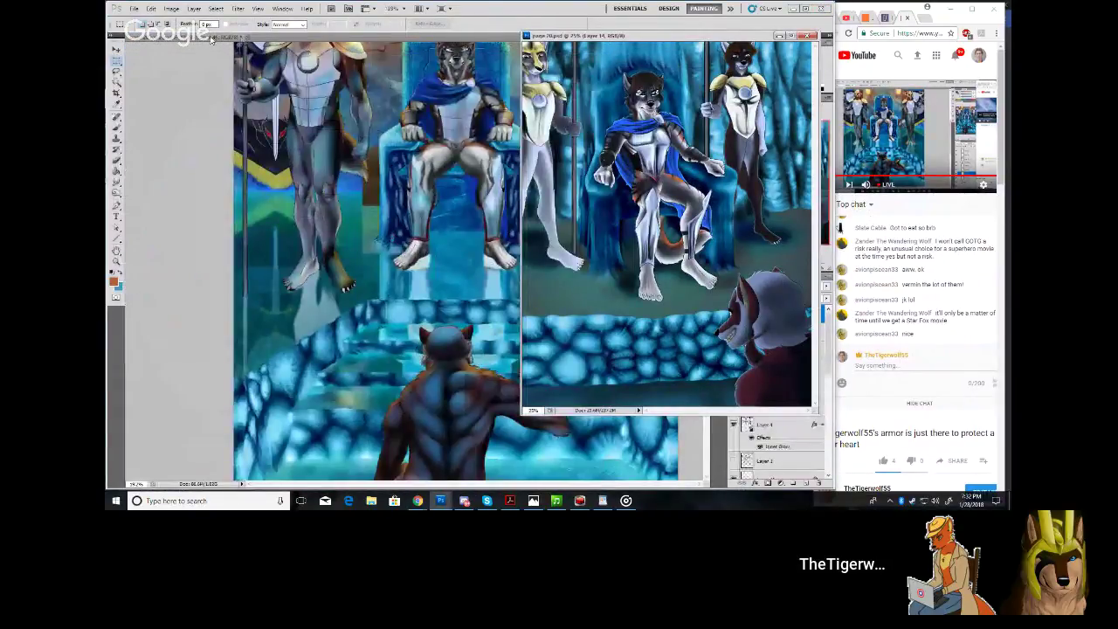
Float the page 20 redo document in an enlarged window and fit the whole illustration inside it
{"action": "left_click_drag", "start_coordinate": [211, 39], "coordinate": [210, 53]}
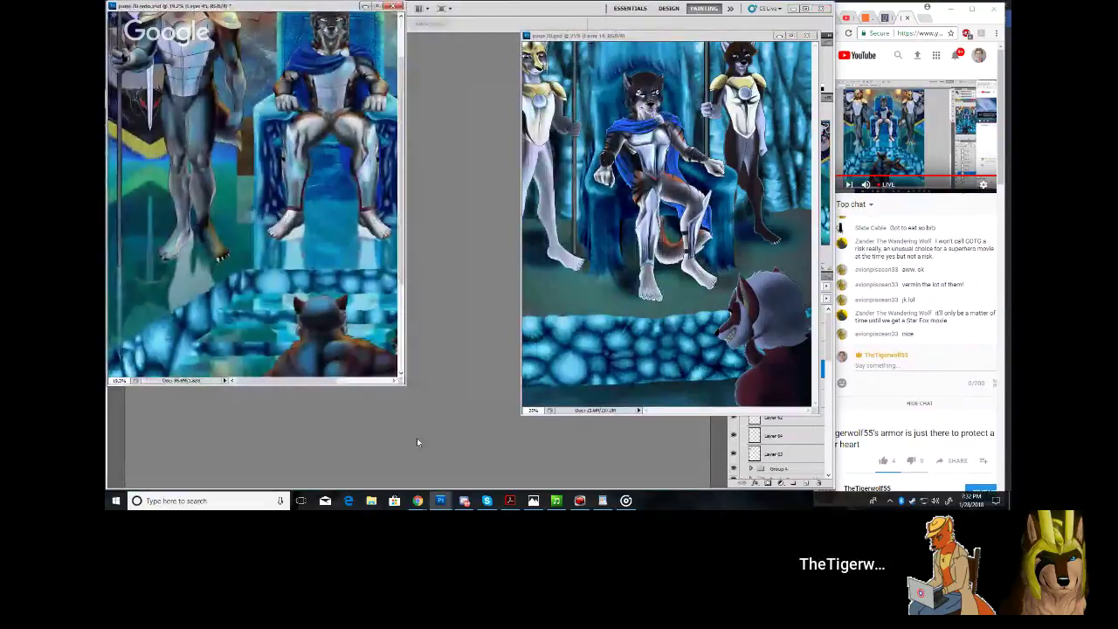
{"action": "left_click_drag", "start_coordinate": [404, 384], "coordinate": [594, 491]}
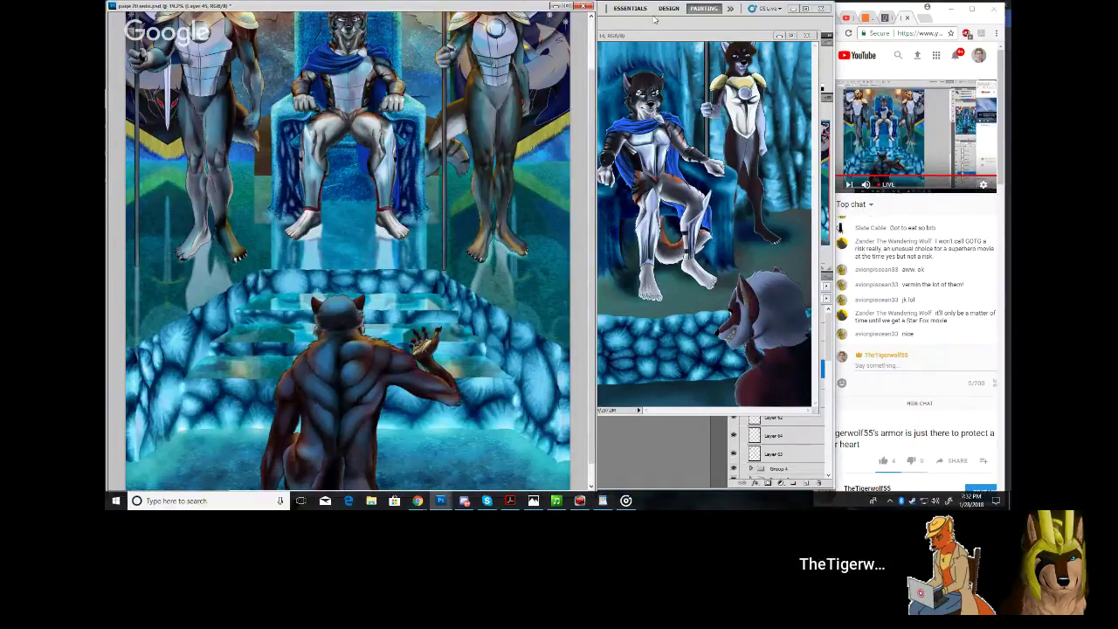
{"action": "left_click_drag", "start_coordinate": [662, 37], "coordinate": [461, 199]}
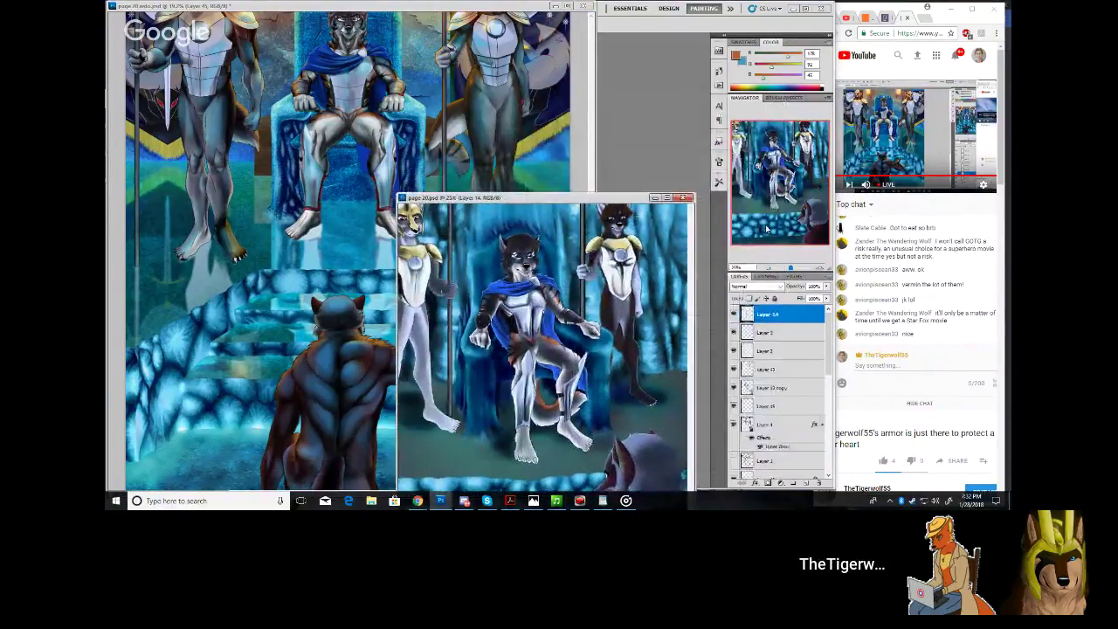
{"action": "left_click", "coordinate": [494, 5]}
{"action": "left_click_drag", "start_coordinate": [792, 272], "coordinate": [789, 269]}
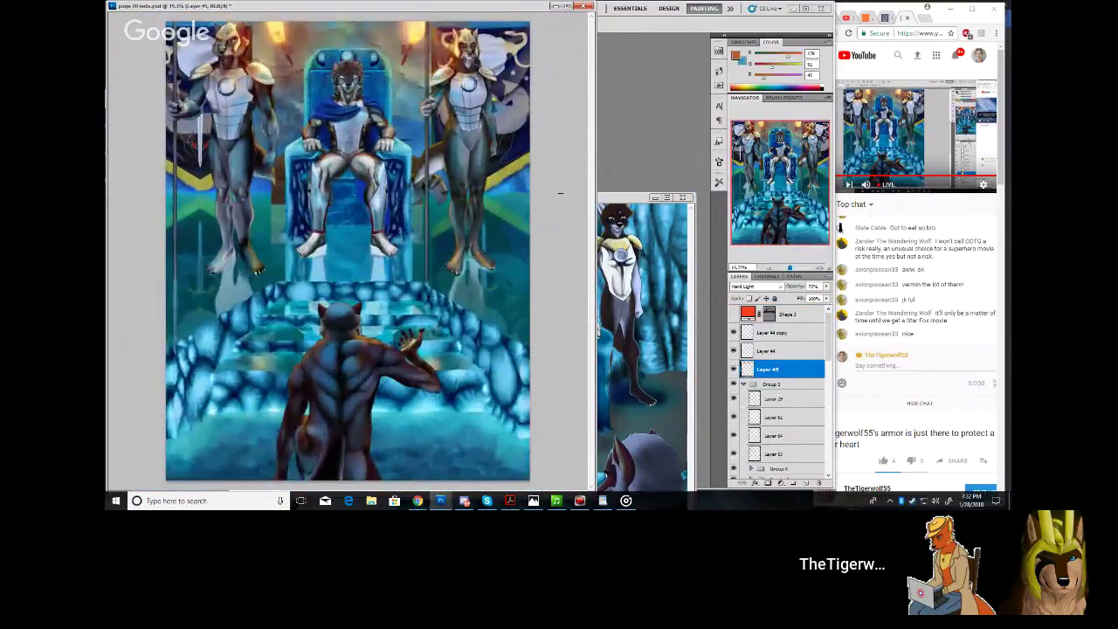
Widen the original page 20.psd window and place it beside the redo for a side-by-side comparison
{"action": "left_click_drag", "start_coordinate": [623, 200], "coordinate": [668, 113]}
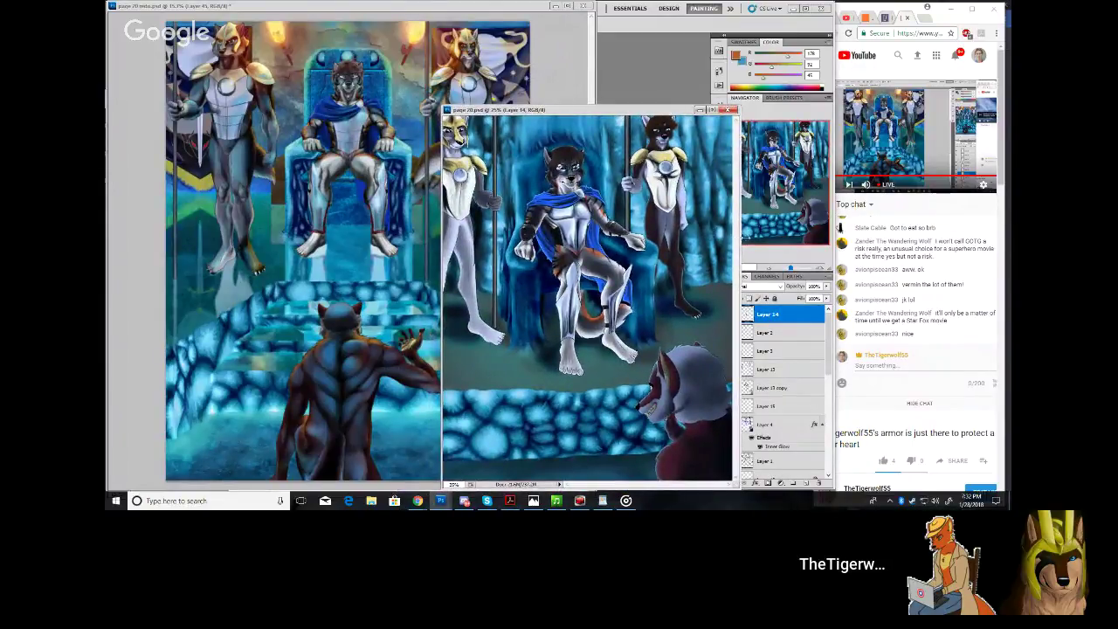
{"action": "left_click_drag", "start_coordinate": [739, 238], "coordinate": [837, 237]}
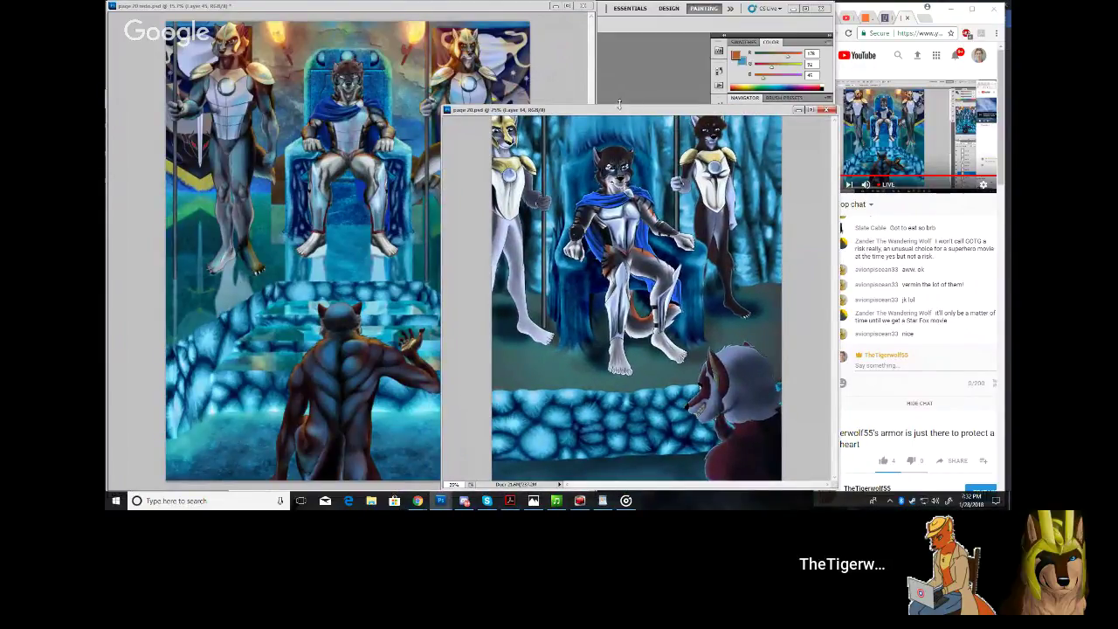
{"action": "left_click_drag", "start_coordinate": [621, 110], "coordinate": [762, 17]}
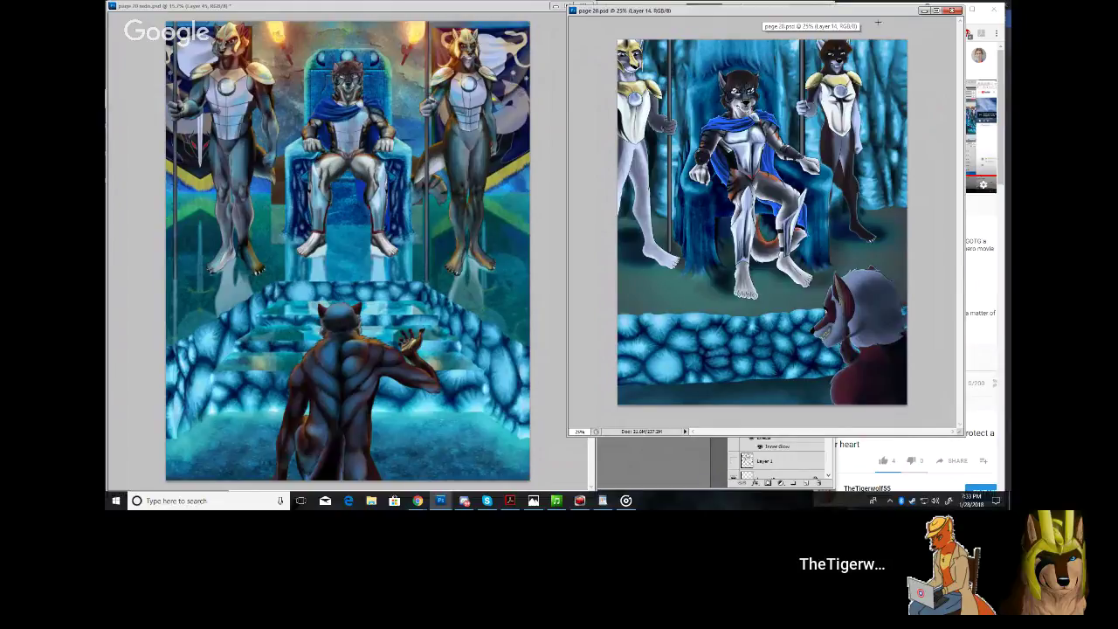
Clear the browser window from behind the documents and enlarge the original page 20.psd window beside the redo for comparison
{"action": "left_click", "coordinate": [982, 25]}
{"action": "left_click", "coordinate": [950, 8]}
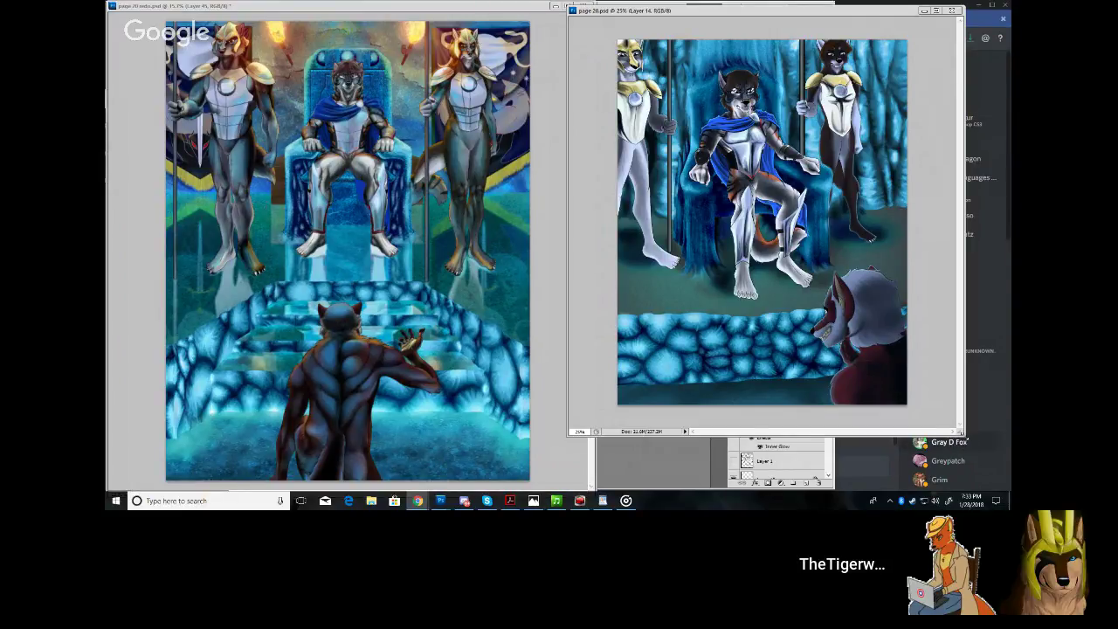
{"action": "left_click_drag", "start_coordinate": [964, 435], "coordinate": [996, 479]}
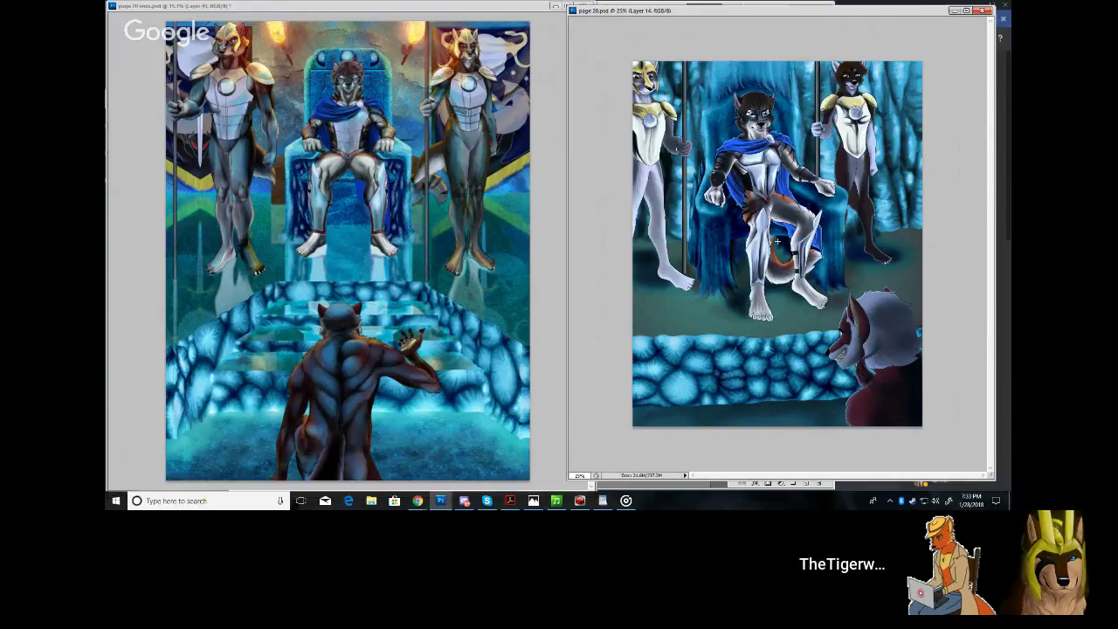
{"action": "key", "text": "alt+Tab"}
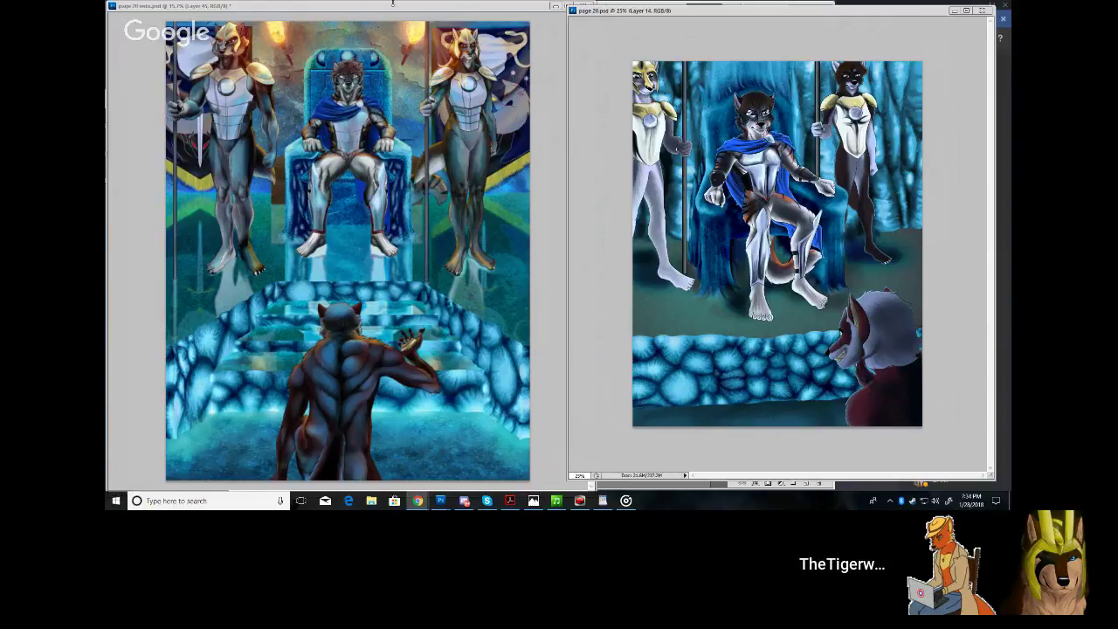
Dock the original page 20.psd back into the maximised workspace as a tabbed document and return to the page 20 redo illustration
{"action": "left_click_drag", "start_coordinate": [649, 12], "coordinate": [356, 89]}
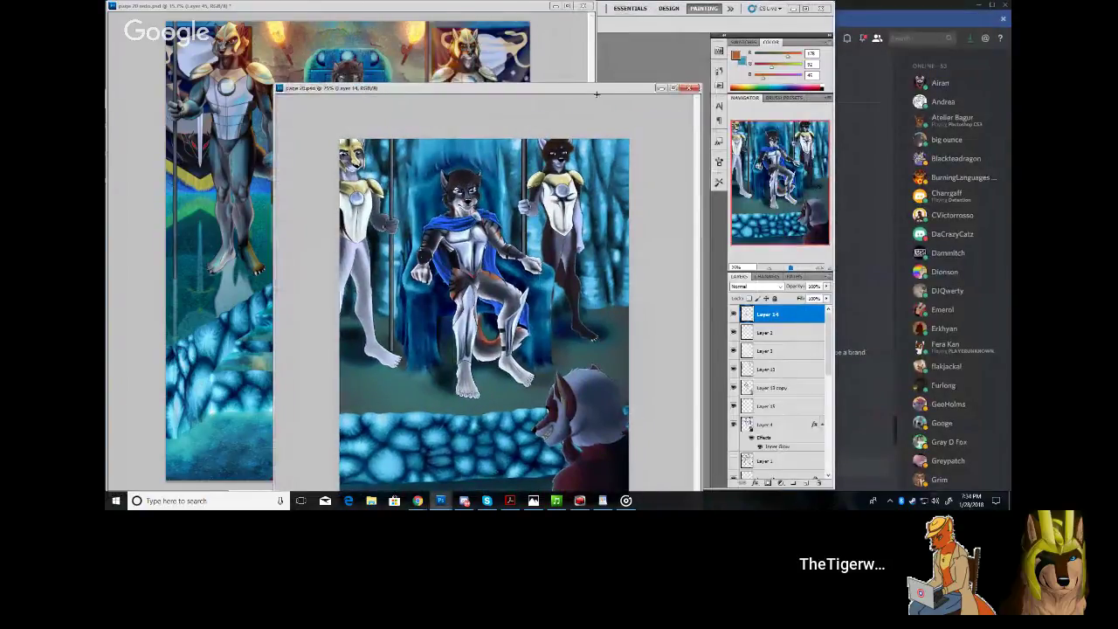
{"action": "left_click_drag", "start_coordinate": [642, 90], "coordinate": [479, 9]}
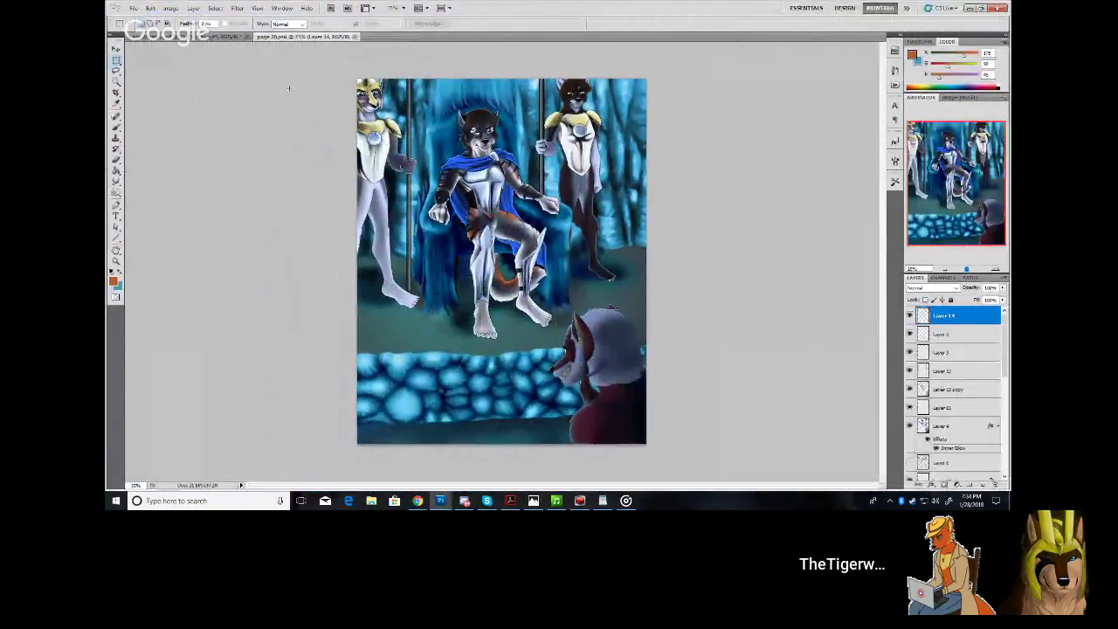
{"action": "left_click", "coordinate": [199, 36]}
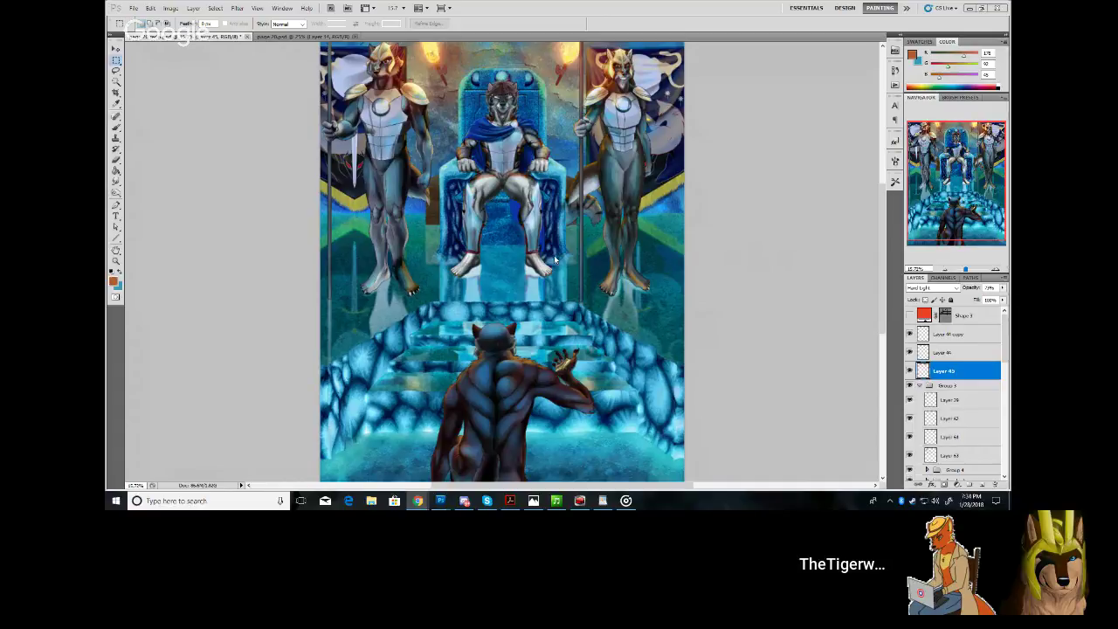
{"action": "scroll", "coordinate": [554, 259], "scroll_direction": "down", "scroll_amount": 2}
{"action": "scroll", "coordinate": [612, 257], "scroll_direction": "down", "scroll_amount": 1}
{"action": "scroll", "coordinate": [630, 257], "scroll_direction": "up", "scroll_amount": 3}
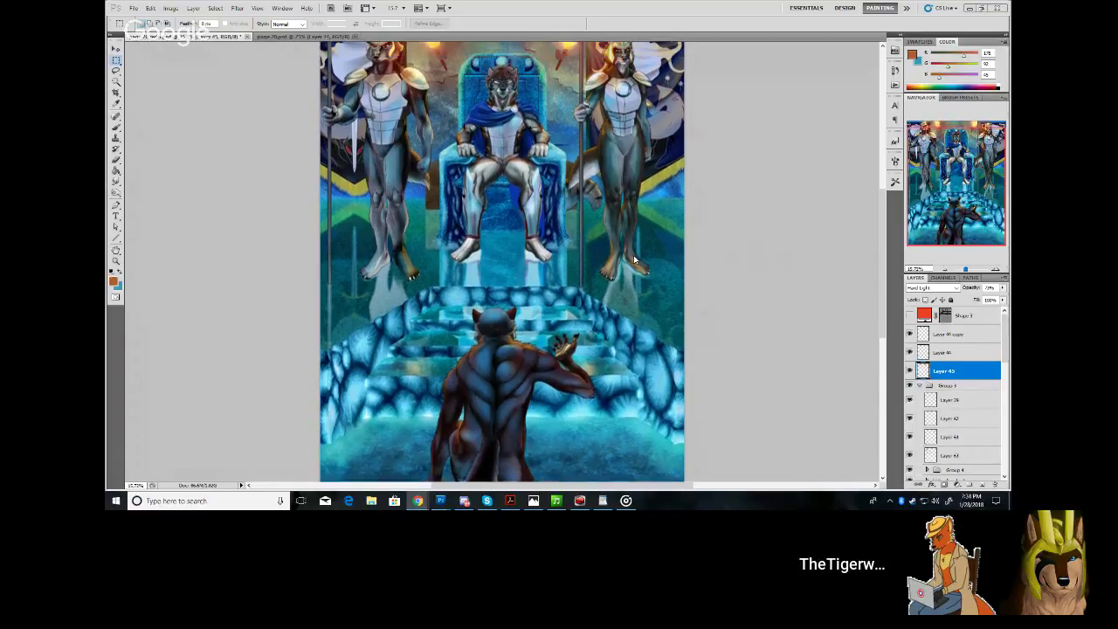
{"action": "scroll", "coordinate": [633, 255], "scroll_direction": "down", "scroll_amount": 1}
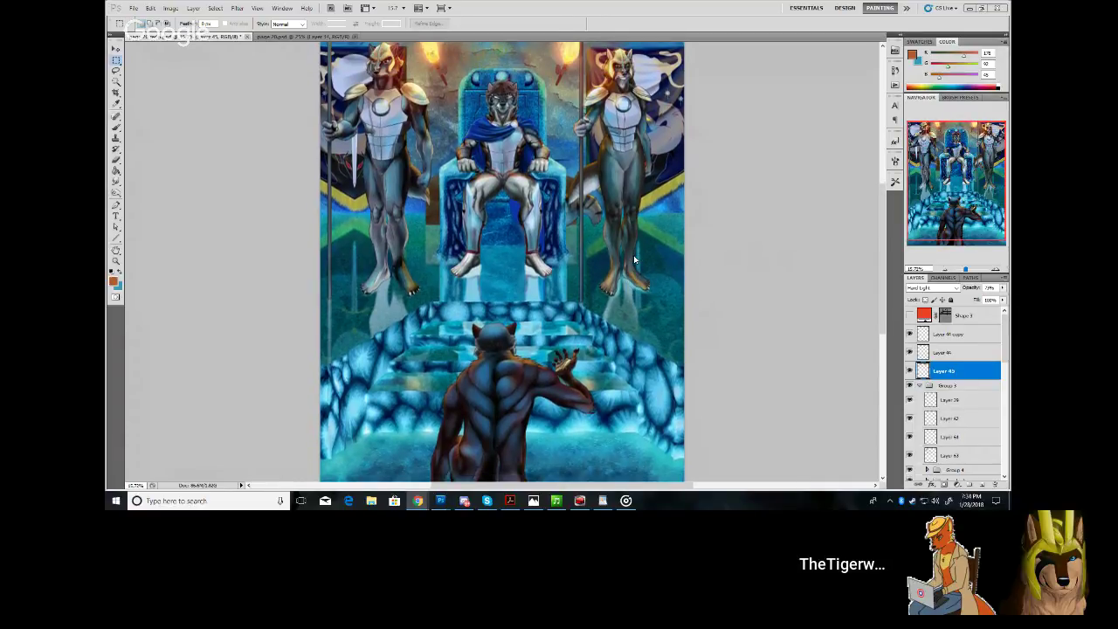